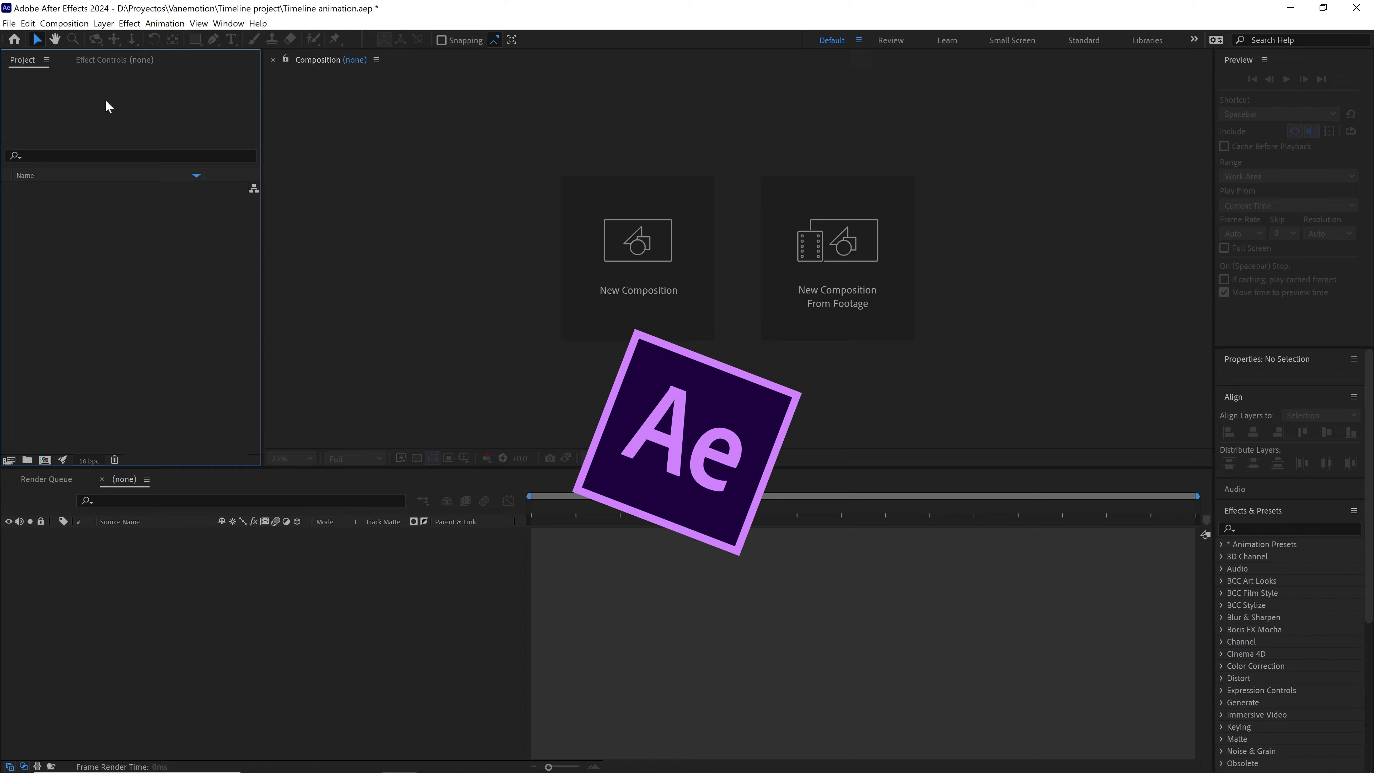
- Import the Button and Timeline files from the project's assets folder as footage
{"action": "left_click", "coordinate": [10, 24]}
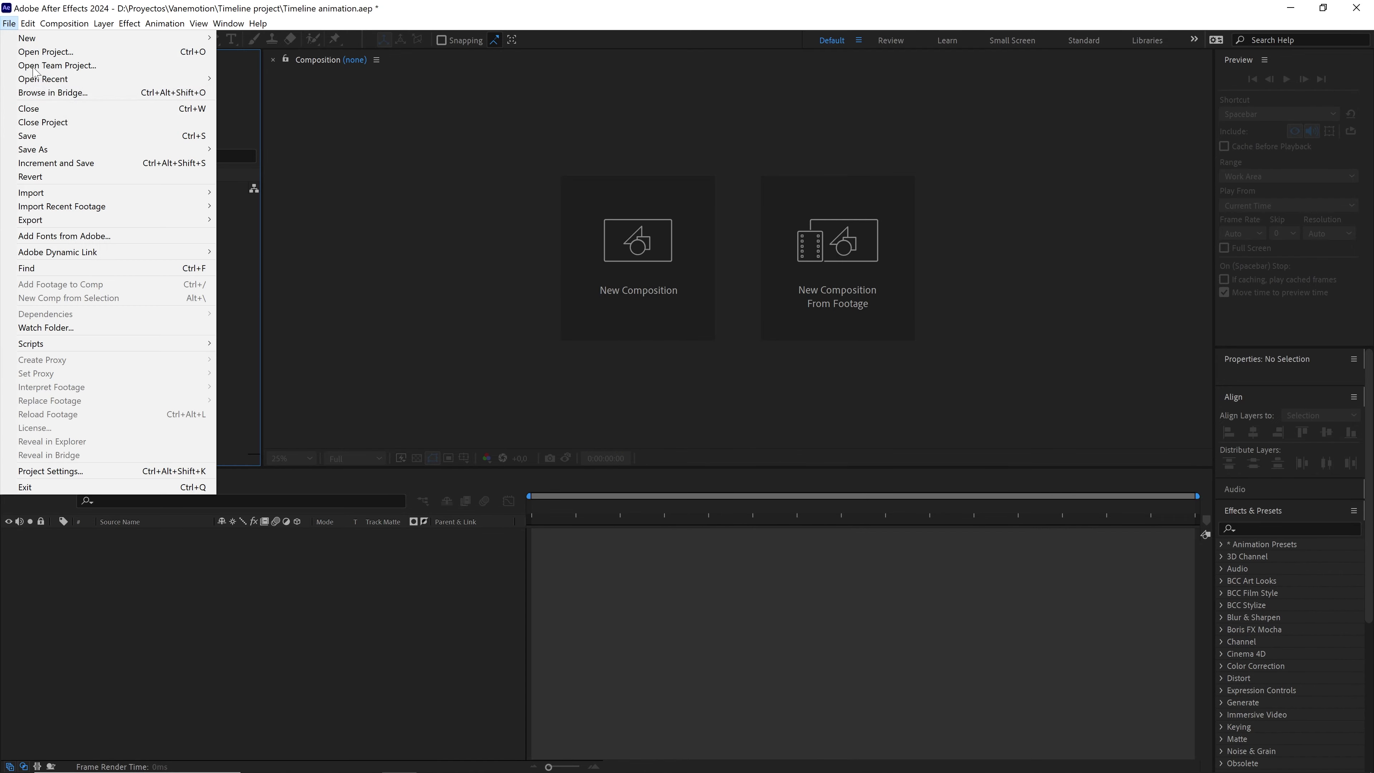
{"action": "mouse_move", "coordinate": [147, 193]}
{"action": "left_click", "coordinate": [229, 195]}
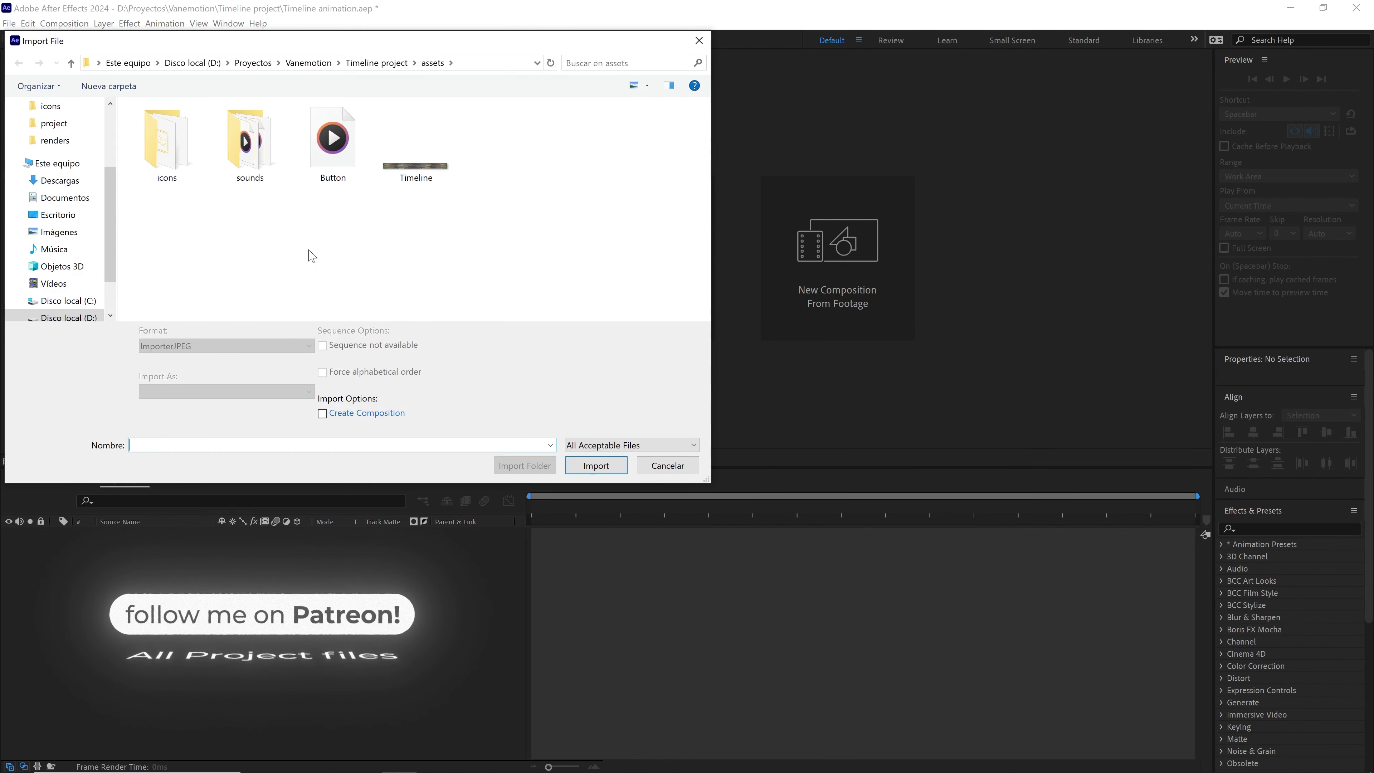
{"action": "left_click_drag", "start_coordinate": [486, 265], "coordinate": [328, 174]}
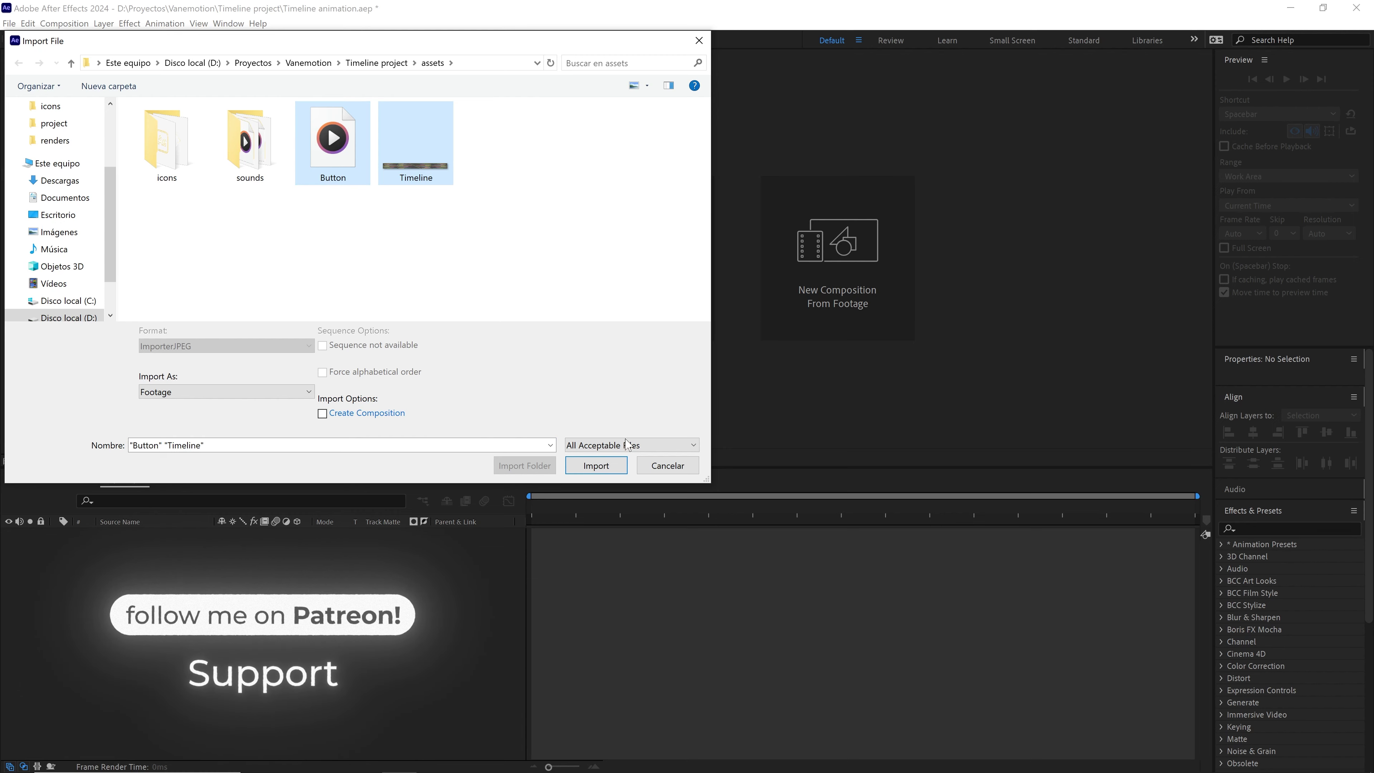
{"action": "left_click", "coordinate": [611, 466]}
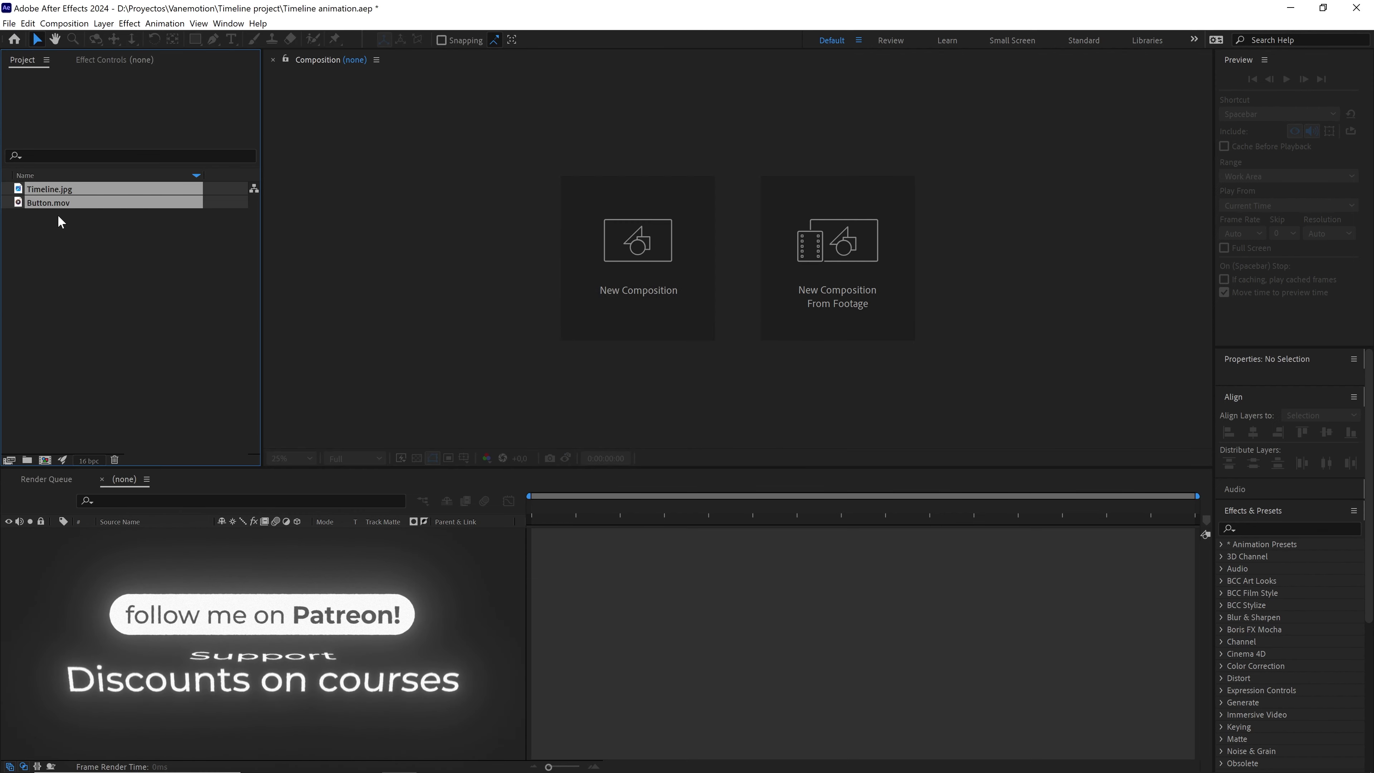
- Group the imported Timeline.jpg and Button.mov into a new project folder named "assets"
{"action": "left_click", "coordinate": [26, 459]}
{"action": "type", "text": "assets"}
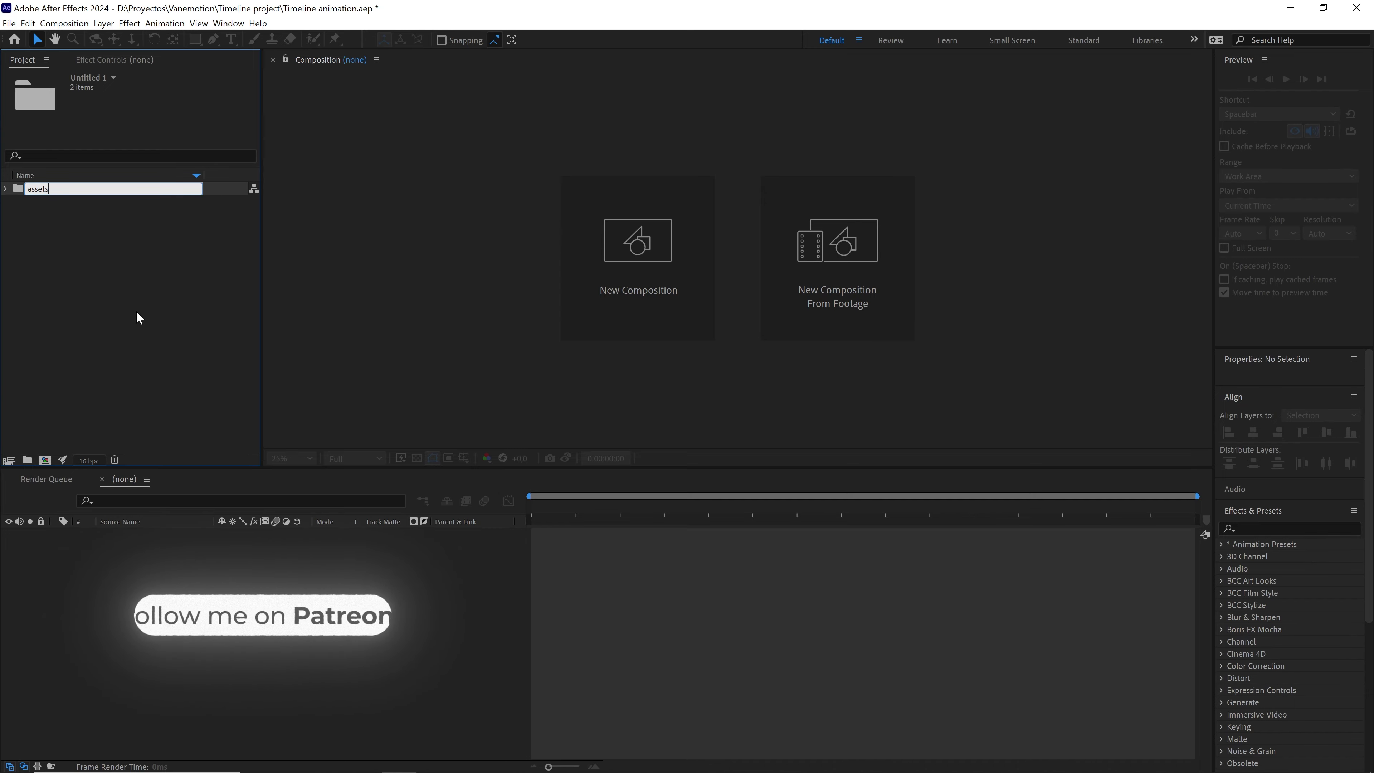
{"action": "left_click", "coordinate": [140, 257]}
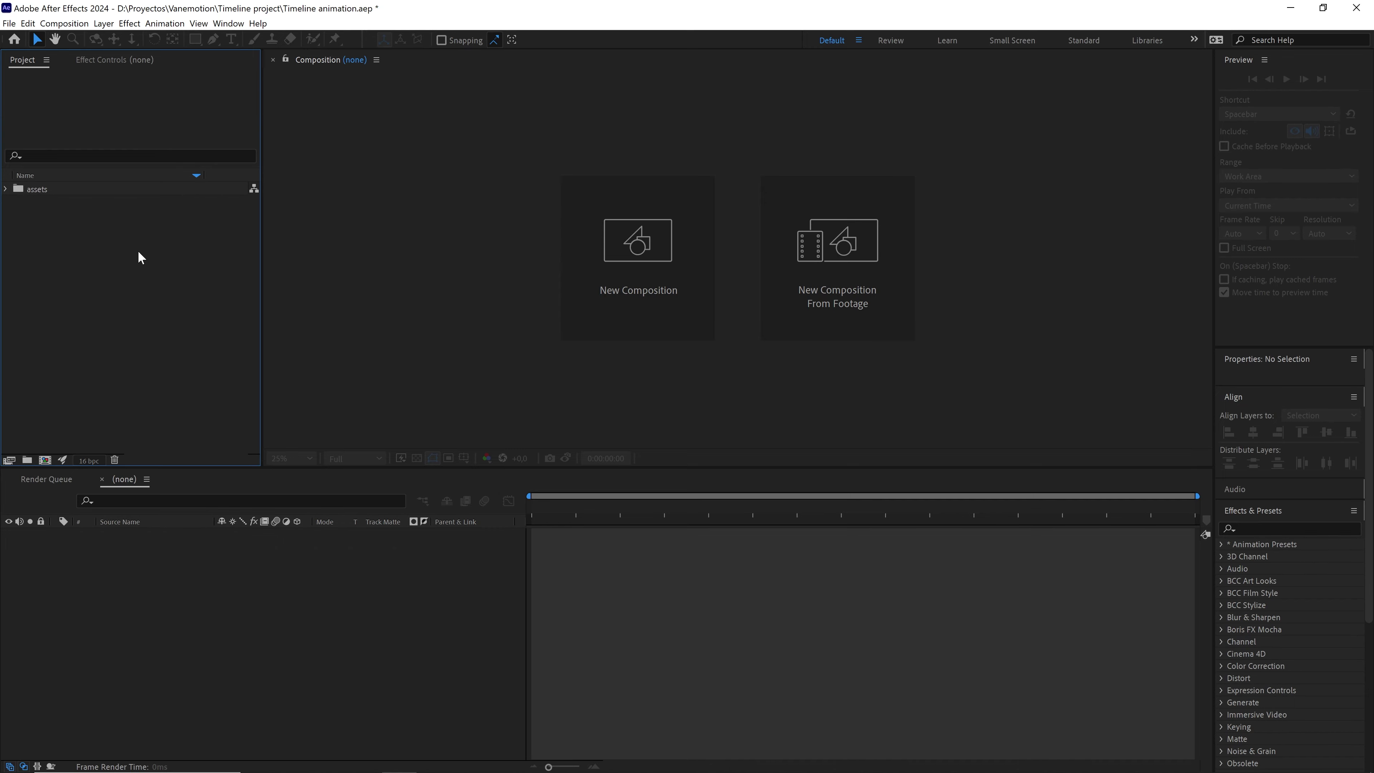
- Import all the icon images from the icons subfolder and group them into a new project folder named "icons"
{"action": "left_click", "coordinate": [9, 24]}
{"action": "mouse_move", "coordinate": [108, 187]}
{"action": "left_click", "coordinate": [230, 194]}
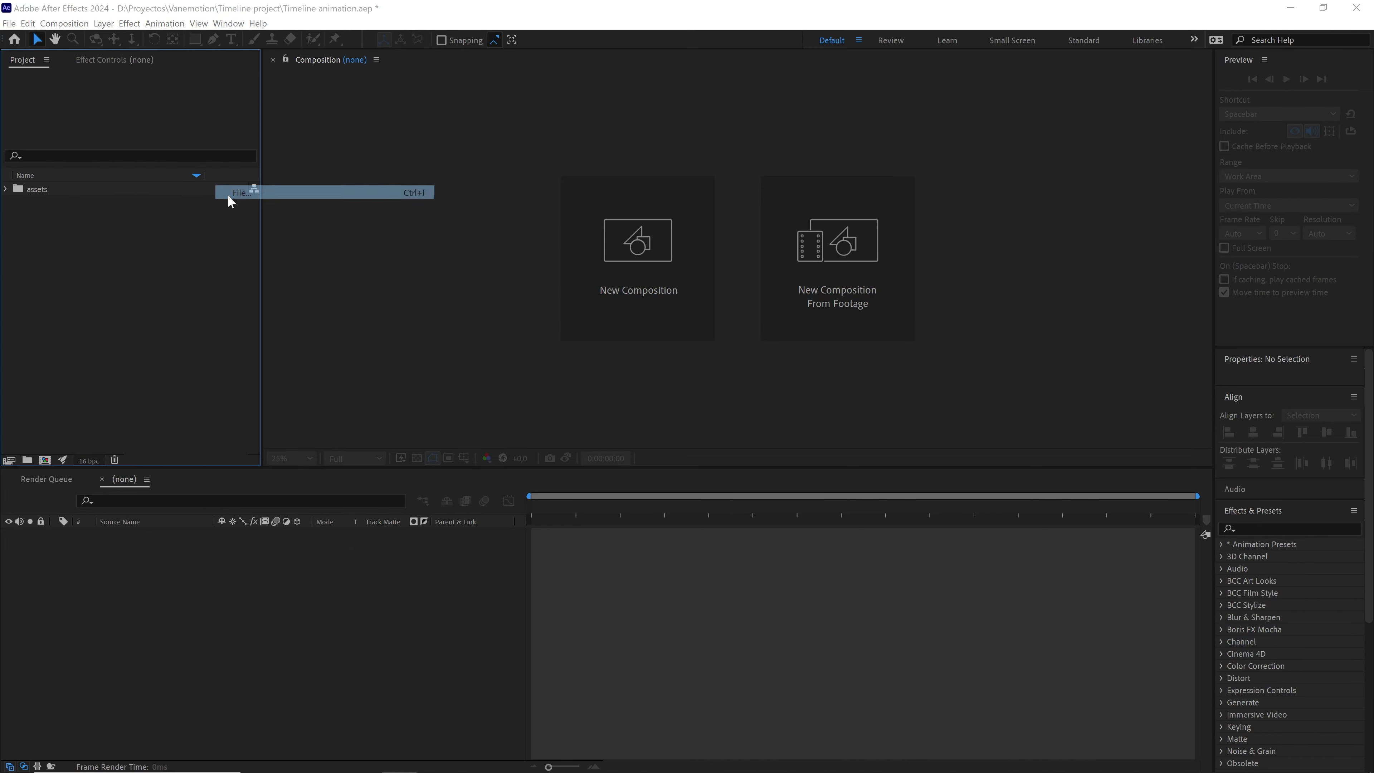
{"action": "double_click", "coordinate": [166, 140]}
{"action": "scroll", "coordinate": [487, 244], "scroll_direction": "down", "scroll_amount": 2}
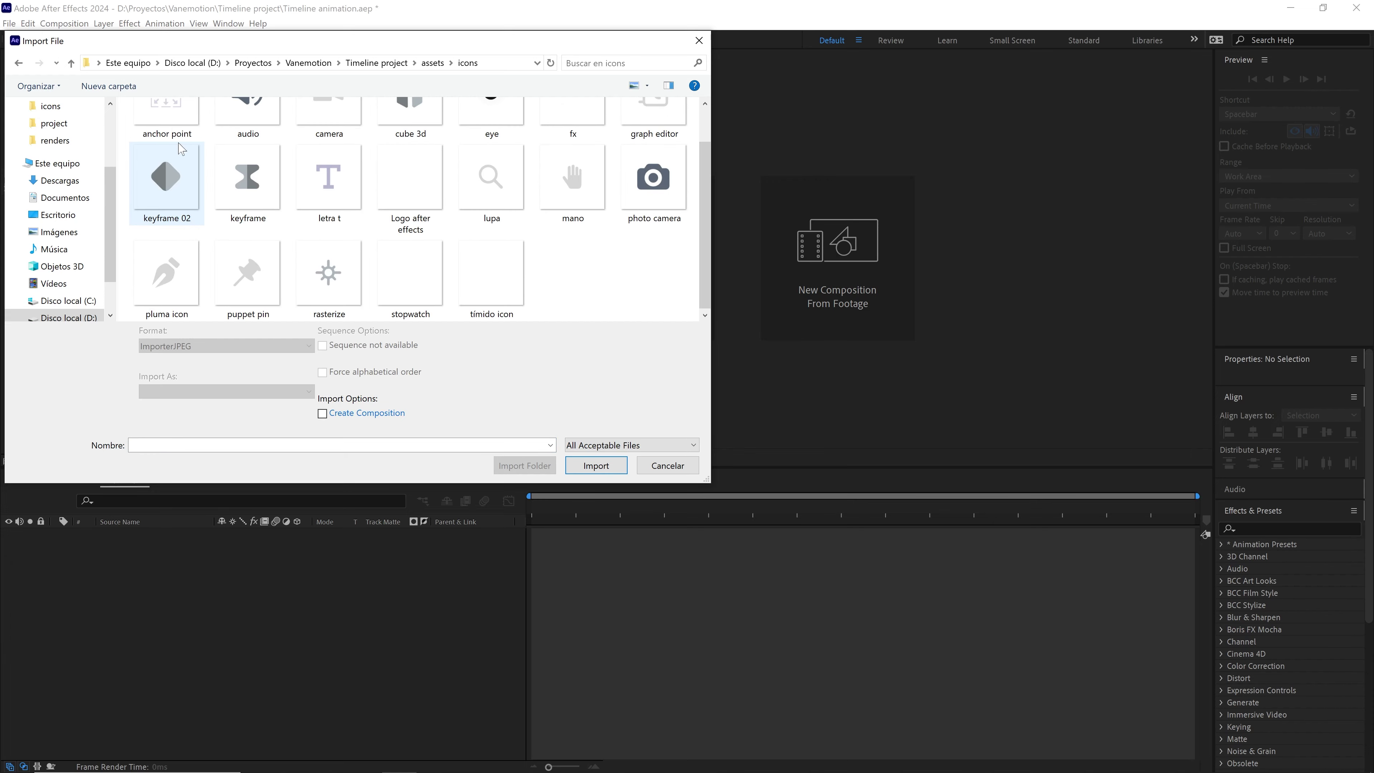
{"action": "left_click_drag", "start_coordinate": [627, 282], "coordinate": [153, 104]}
{"action": "left_click", "coordinate": [617, 457]}
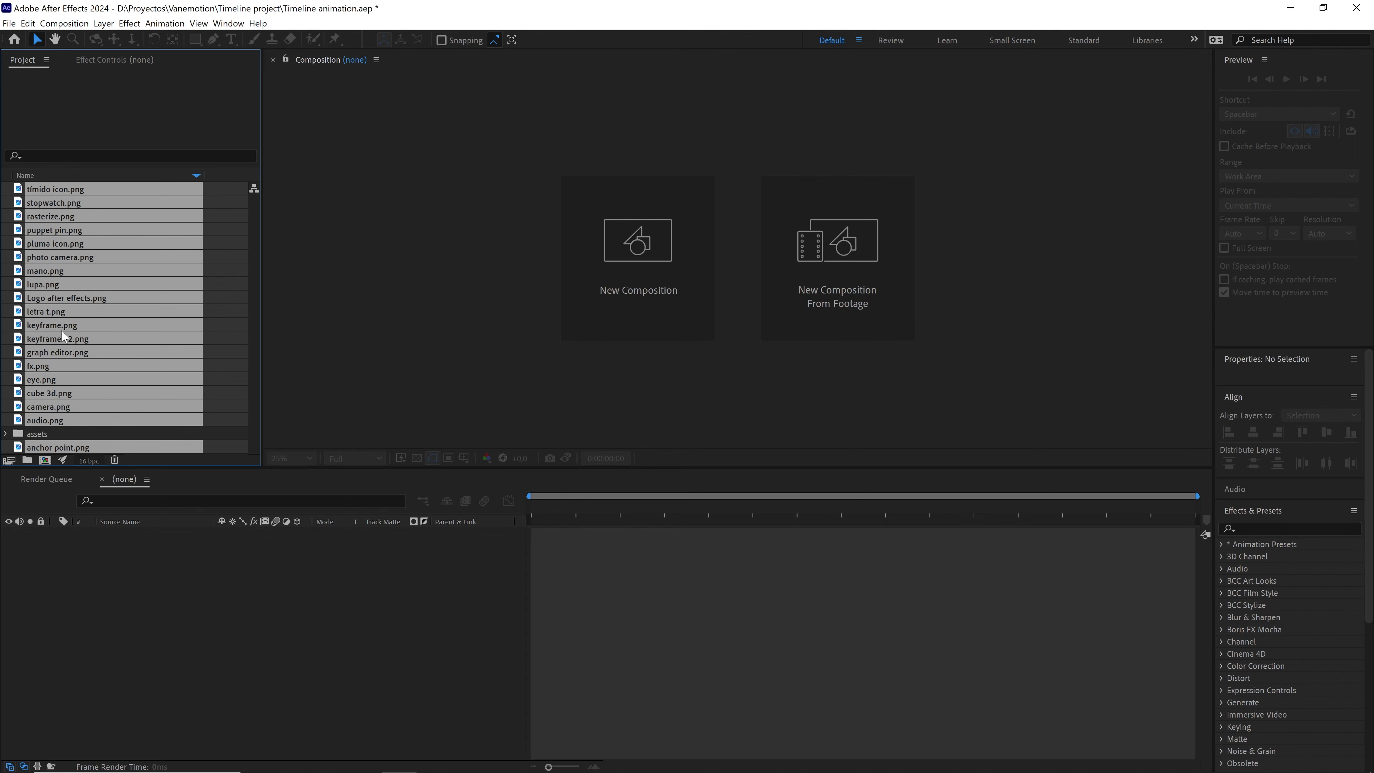
{"action": "left_click_drag", "start_coordinate": [56, 410], "coordinate": [29, 460]}
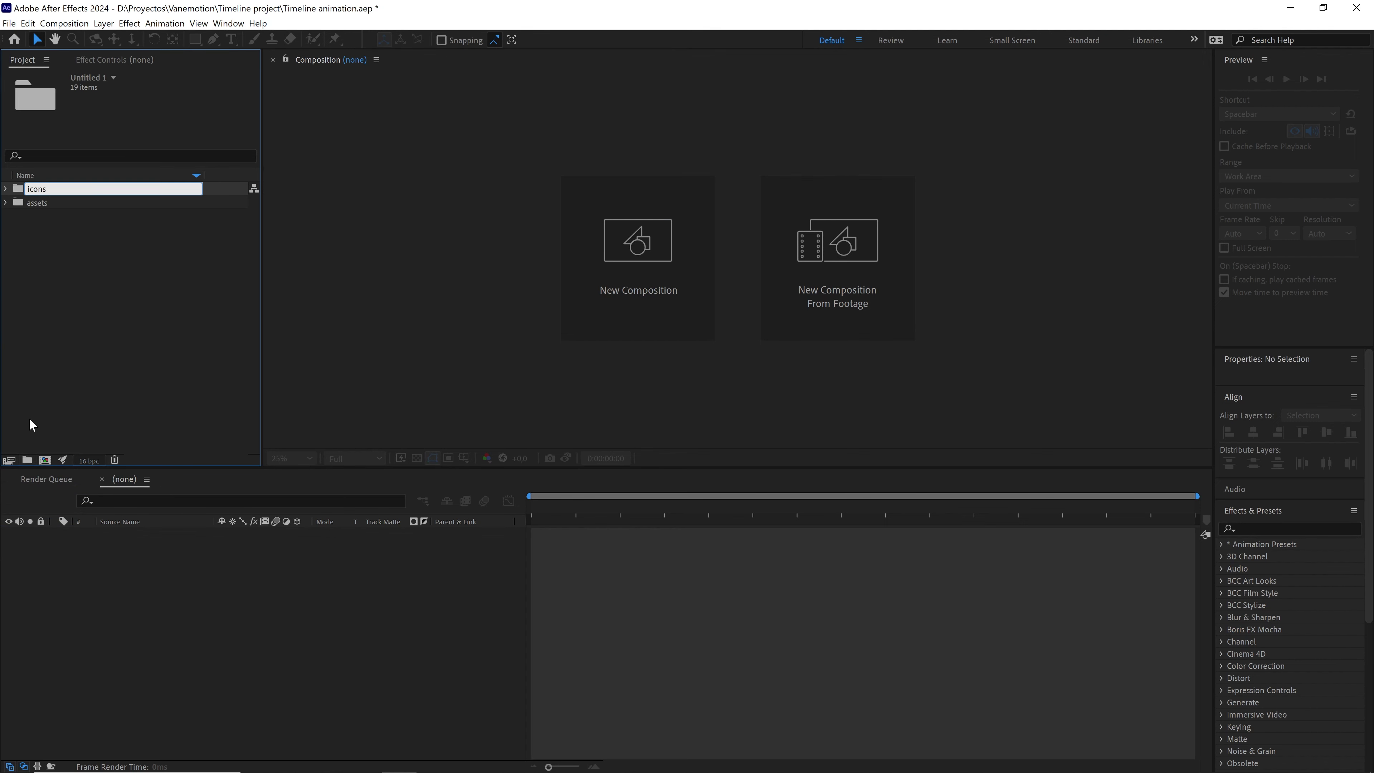
{"action": "left_click", "coordinate": [58, 279]}
- Import all five audio files from the sounds subfolder of assets, including click mouse, My Synth Bae and the three Whoosh sounds
{"action": "left_click", "coordinate": [9, 23]}
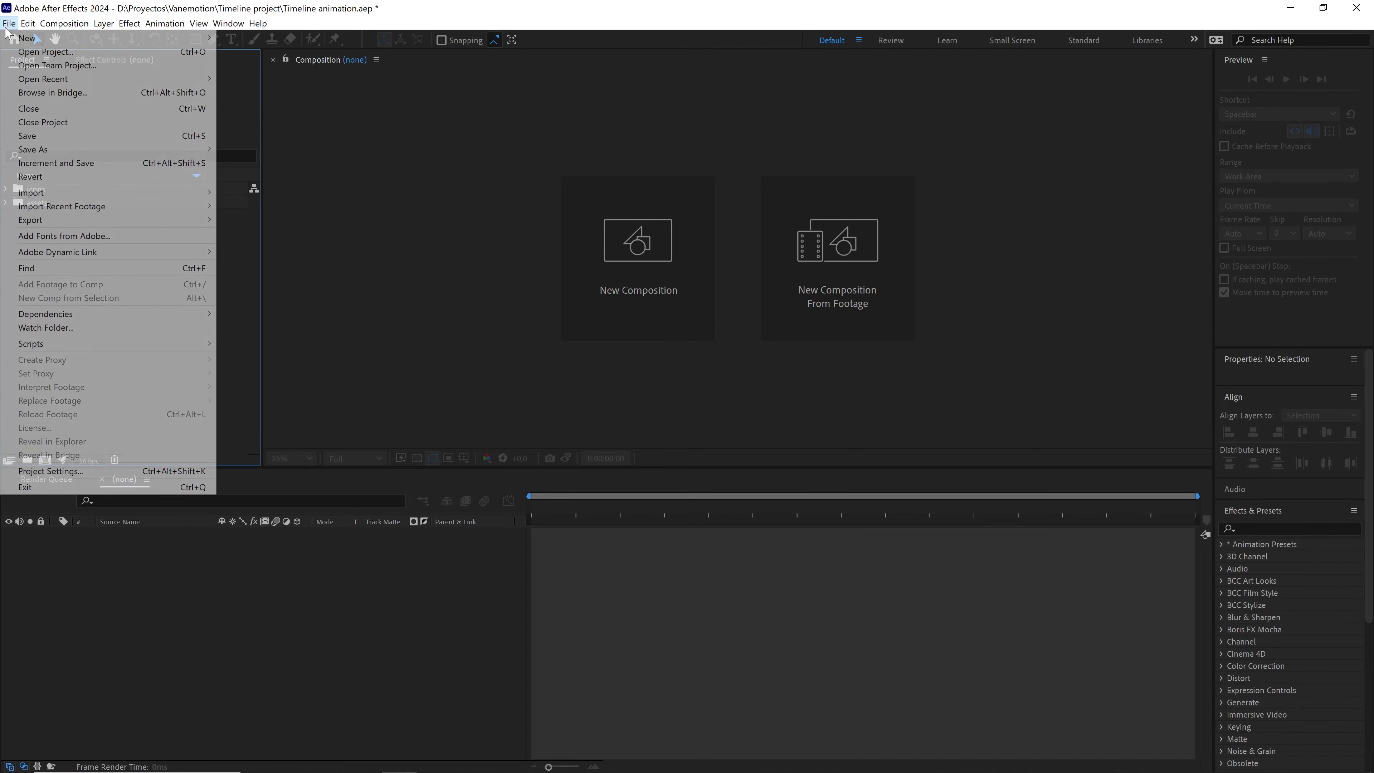
{"action": "mouse_move", "coordinate": [151, 194]}
{"action": "left_click", "coordinate": [228, 193]}
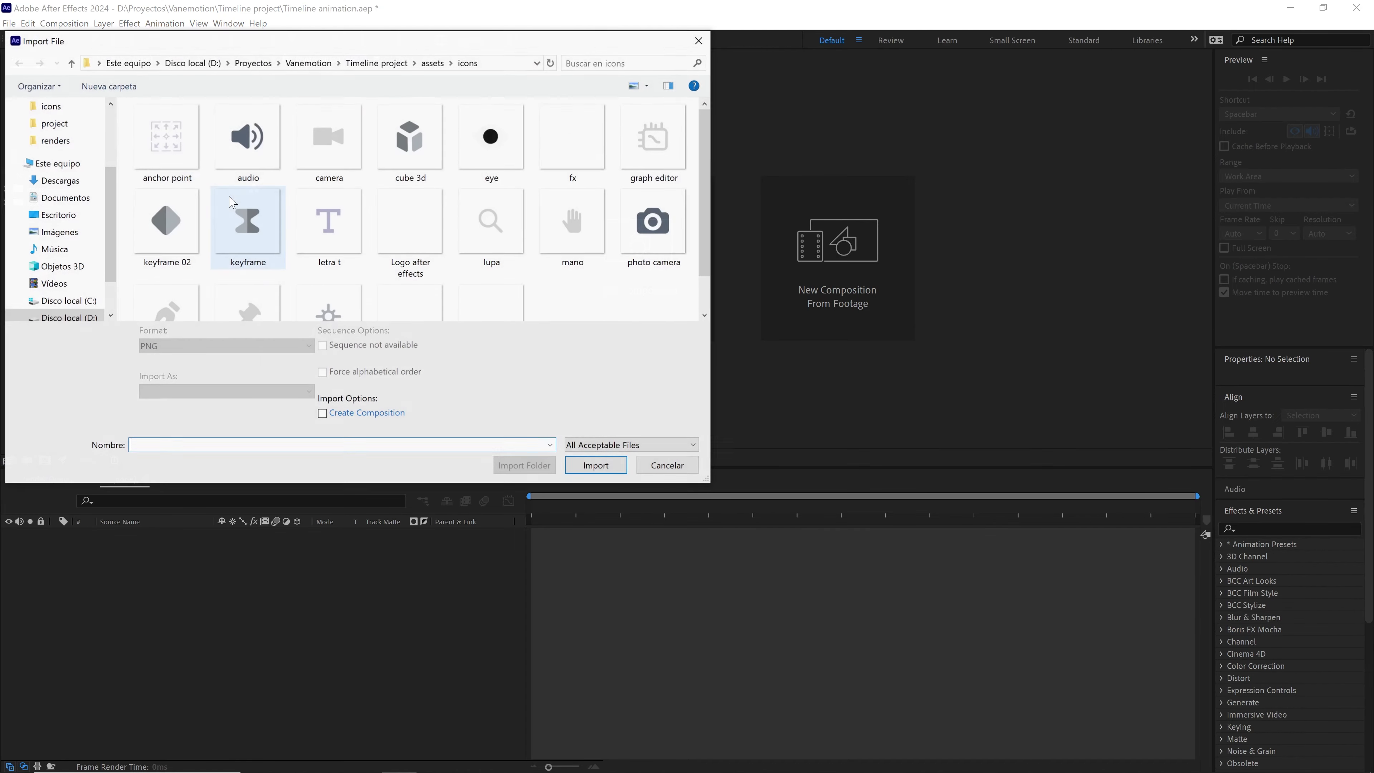
{"action": "left_click", "coordinate": [71, 62]}
{"action": "double_click", "coordinate": [252, 153]}
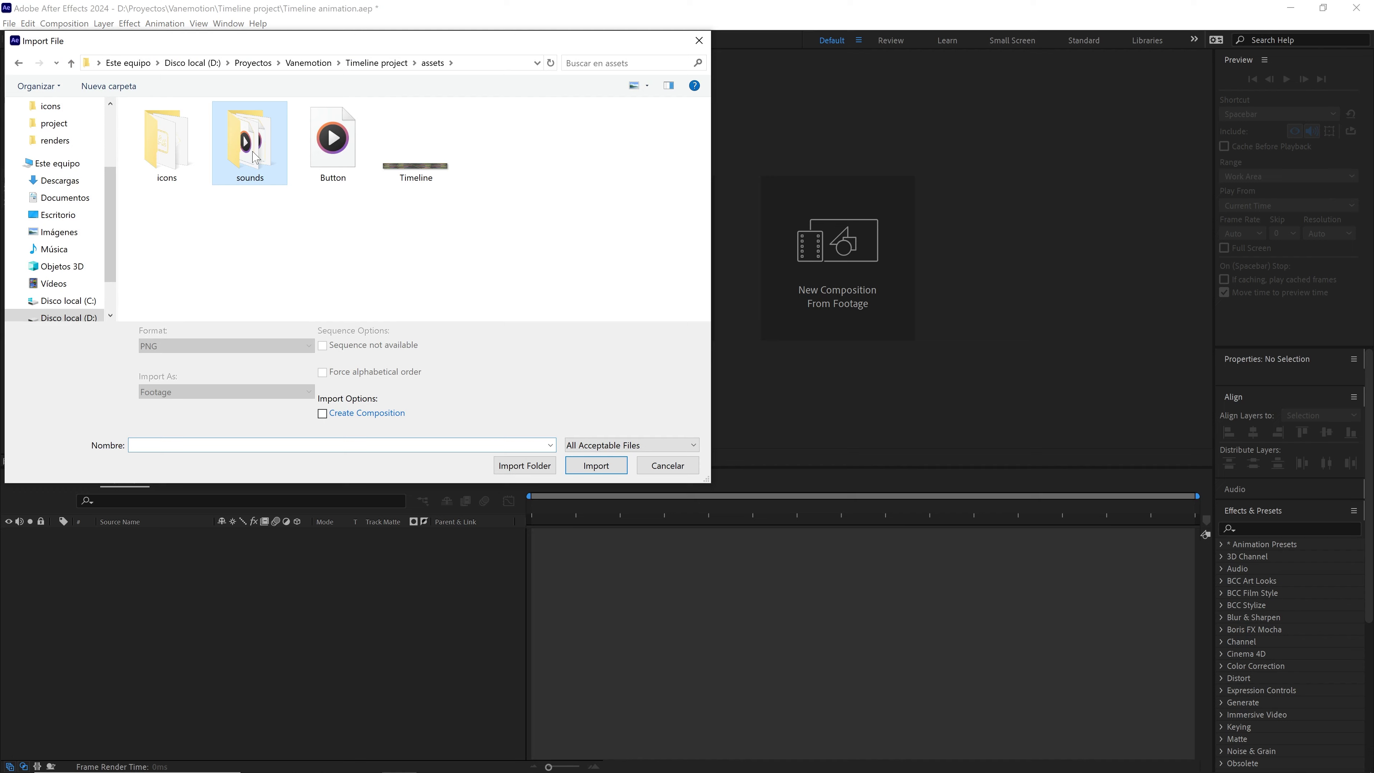
{"action": "left_click_drag", "start_coordinate": [237, 242], "coordinate": [176, 116]}
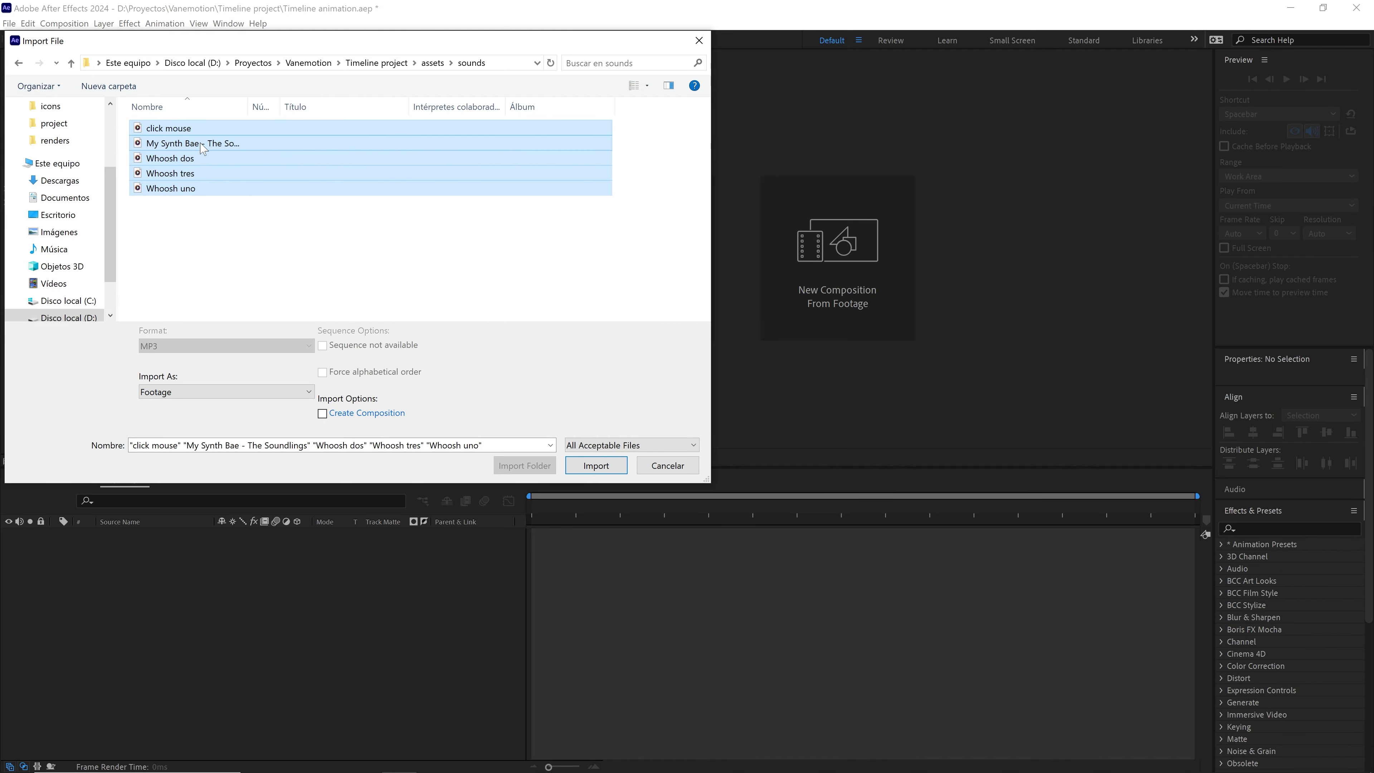
{"action": "left_click", "coordinate": [596, 465]}
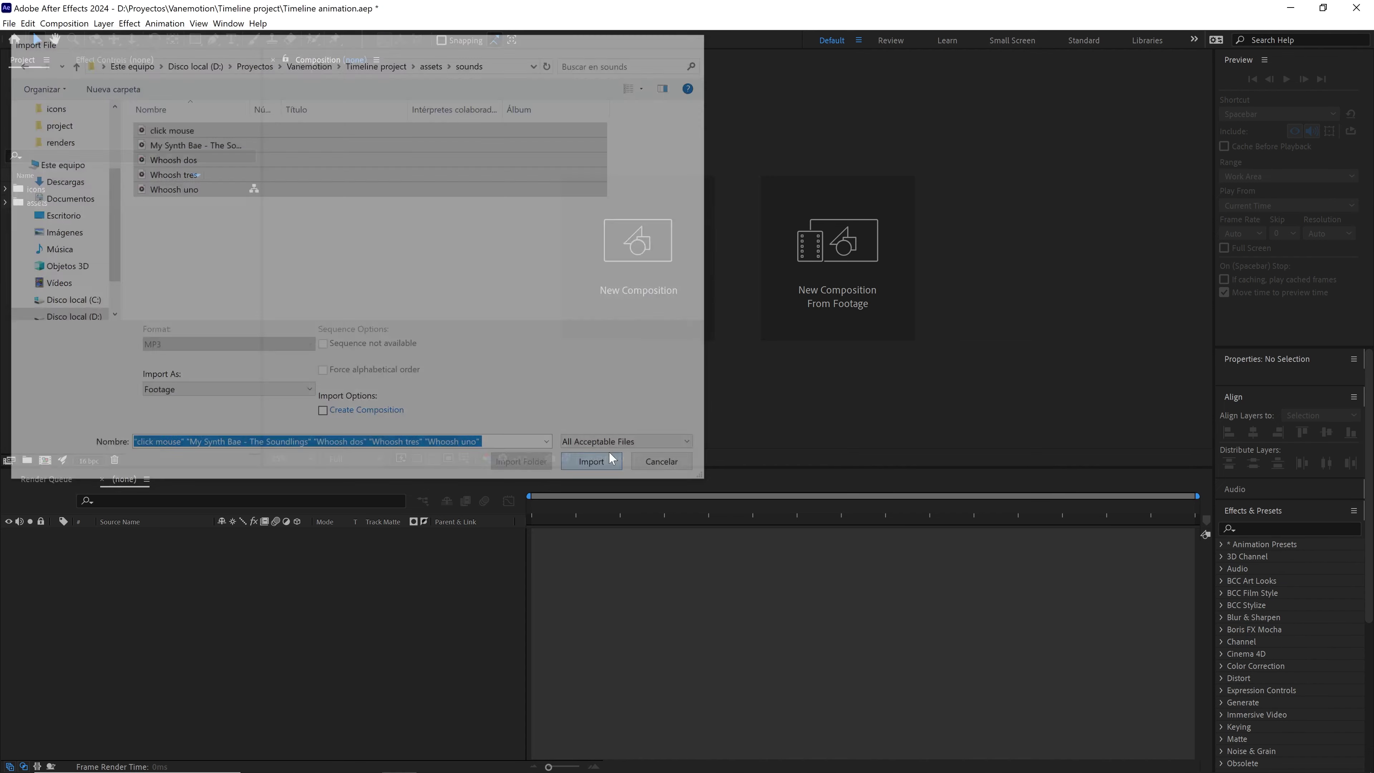
- Group the imported sounds into a new folder named "sound effects" and create an empty folder named "comps"
{"action": "left_click_drag", "start_coordinate": [78, 257], "coordinate": [30, 461]}
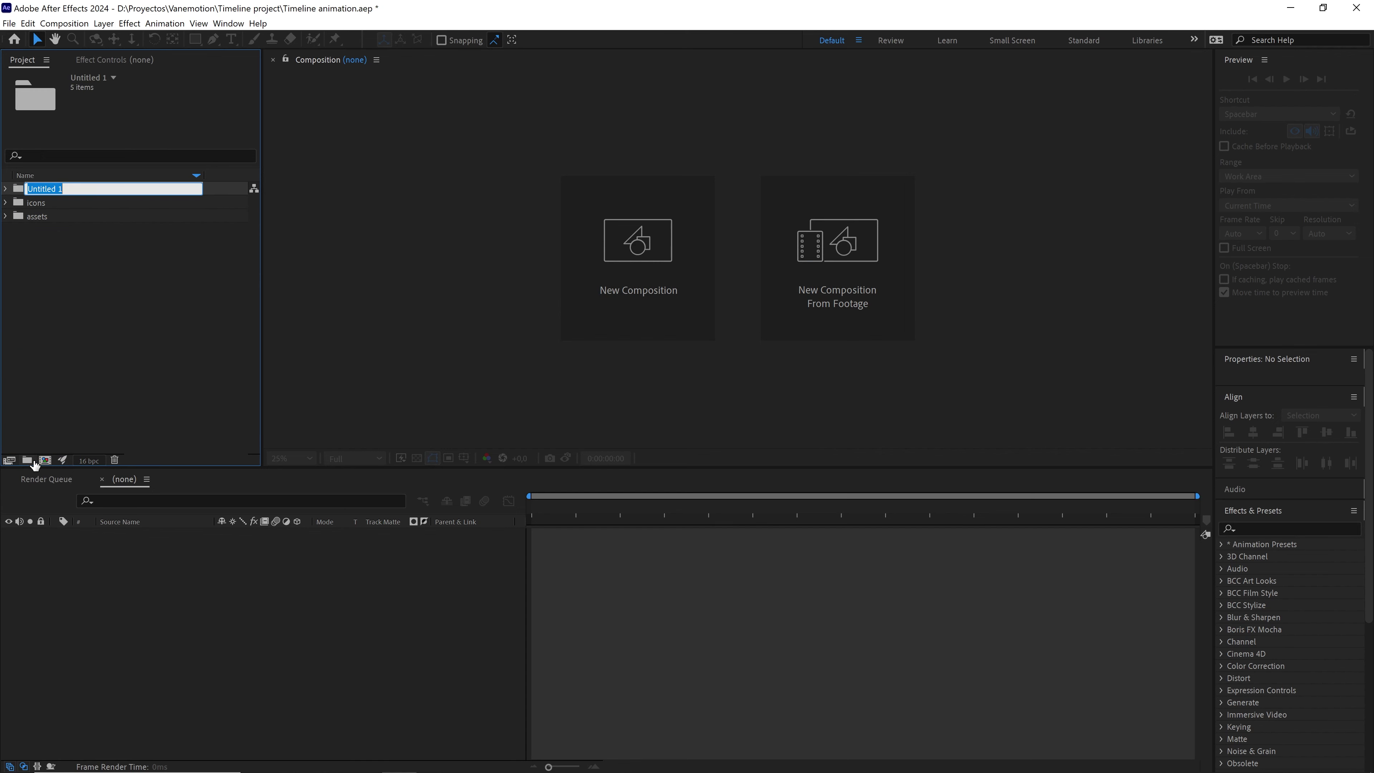
{"action": "type", "text": "sound effects"}
{"action": "left_click", "coordinate": [88, 391]}
{"action": "left_click", "coordinate": [26, 460]}
{"action": "left_click", "coordinate": [126, 279]}
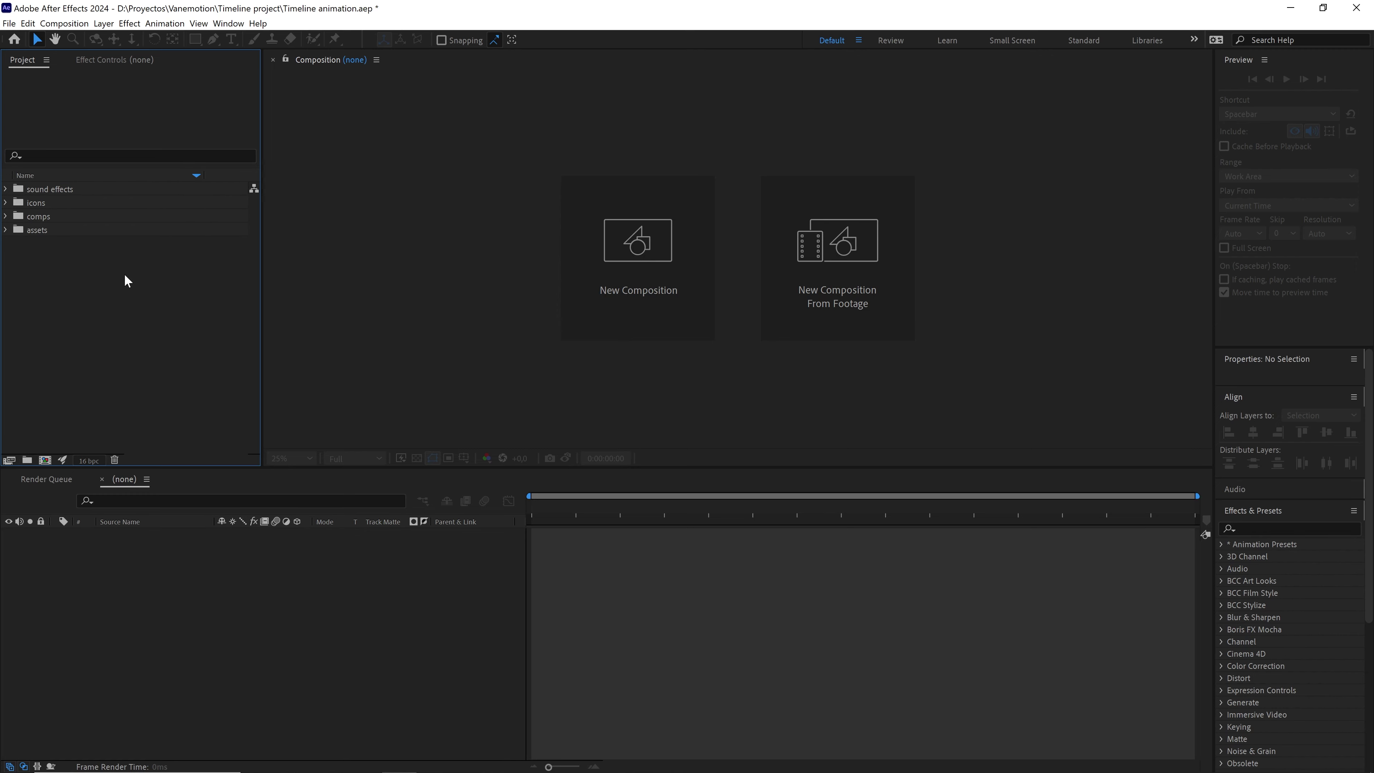
- Create a composition named "Timeline animation" in the comps folder, 1080 x 1920 px at 30 fps and 15 seconds long
{"action": "left_click", "coordinate": [62, 217]}
{"action": "left_click", "coordinate": [64, 23]}
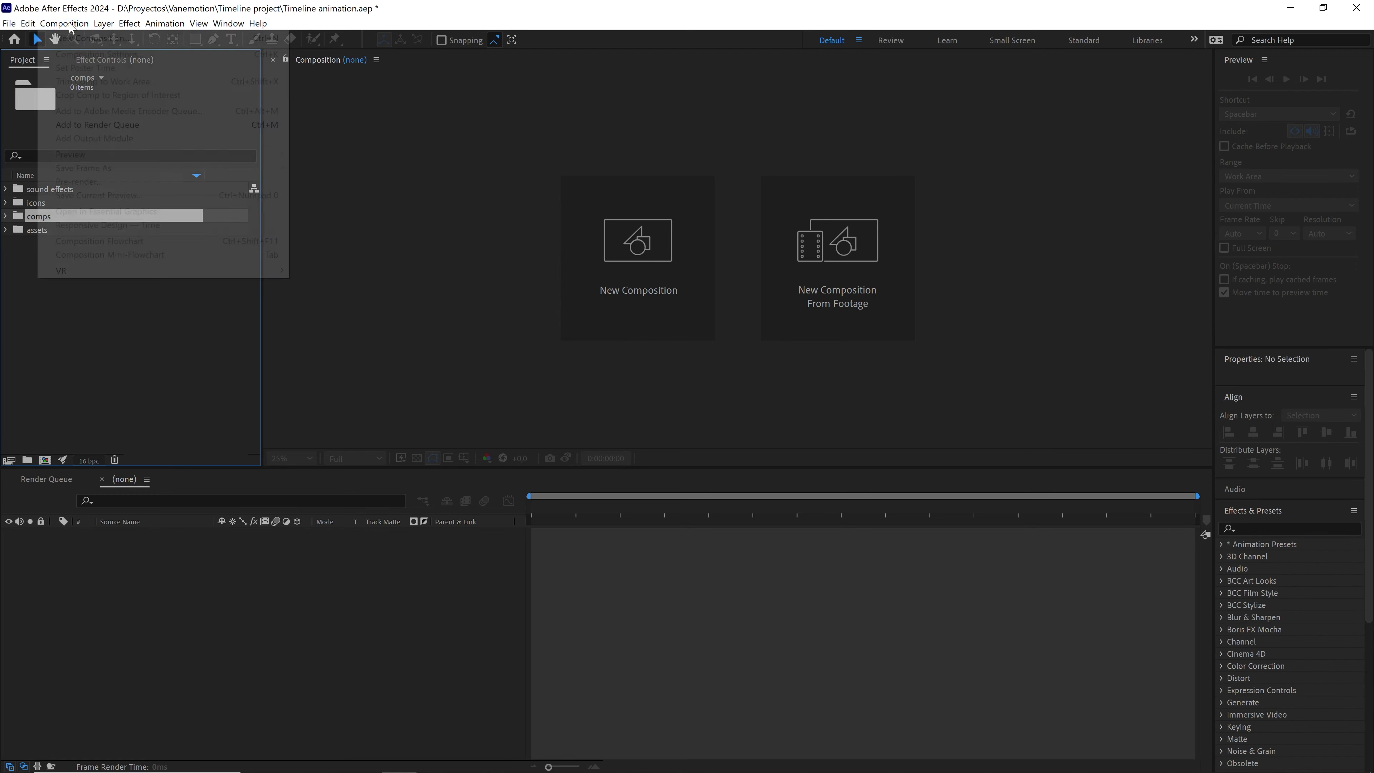
{"action": "left_click", "coordinate": [75, 39]}
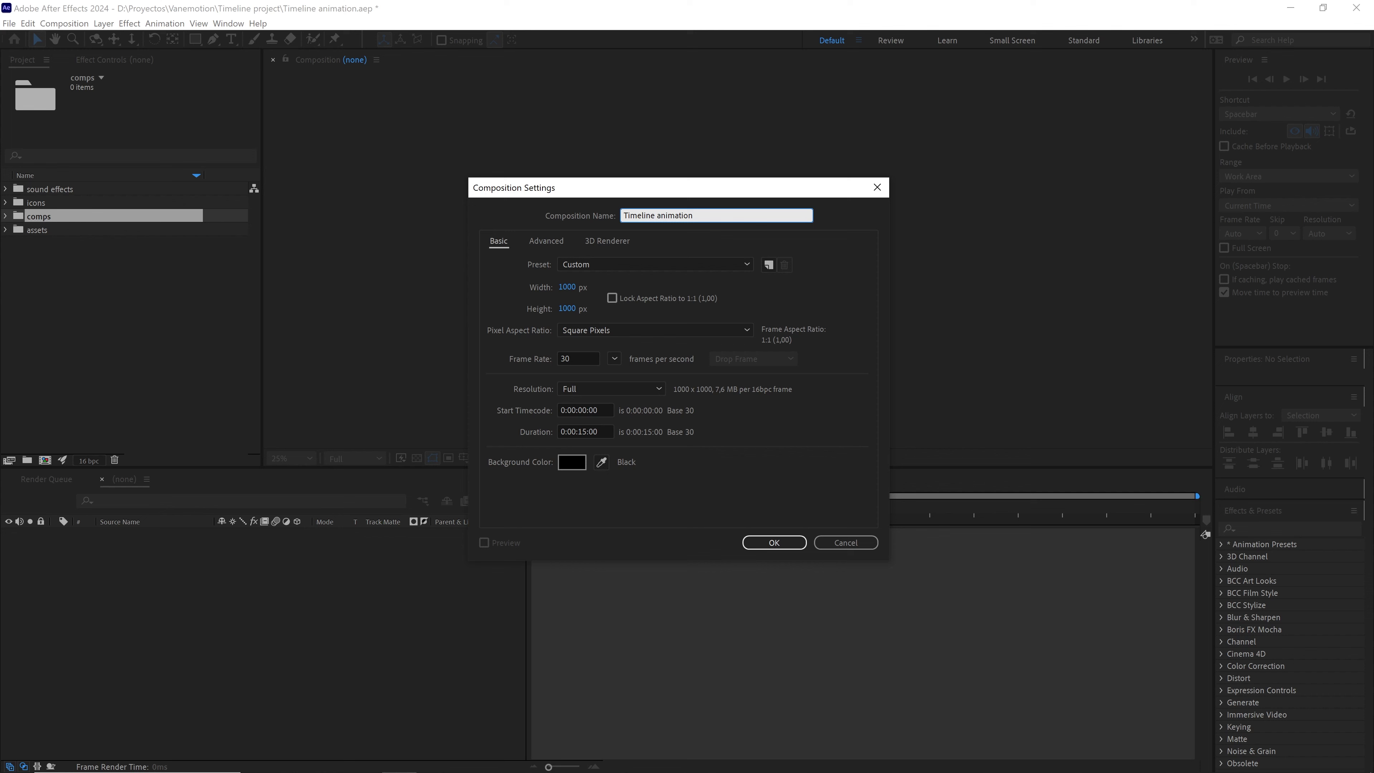
{"action": "left_click", "coordinate": [568, 287]}
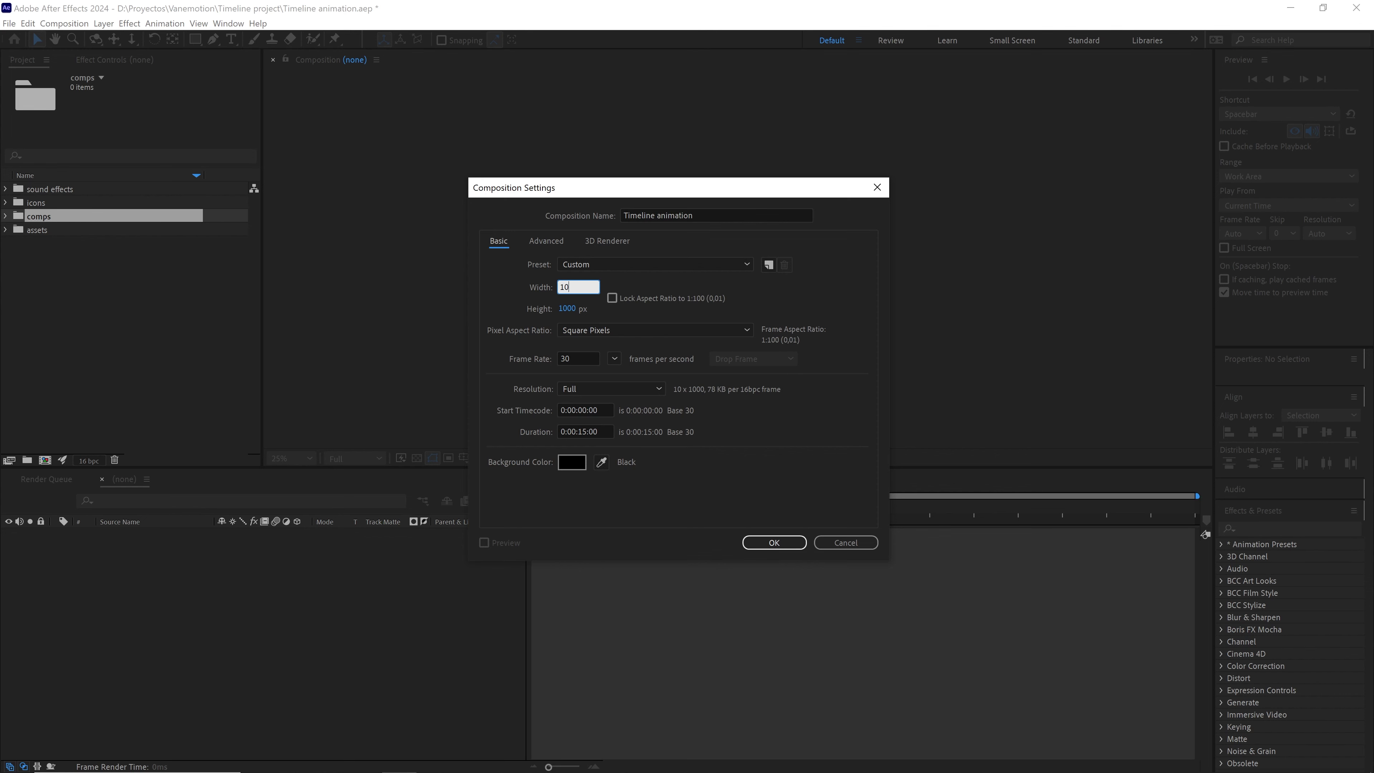
{"action": "left_click", "coordinate": [566, 308]}
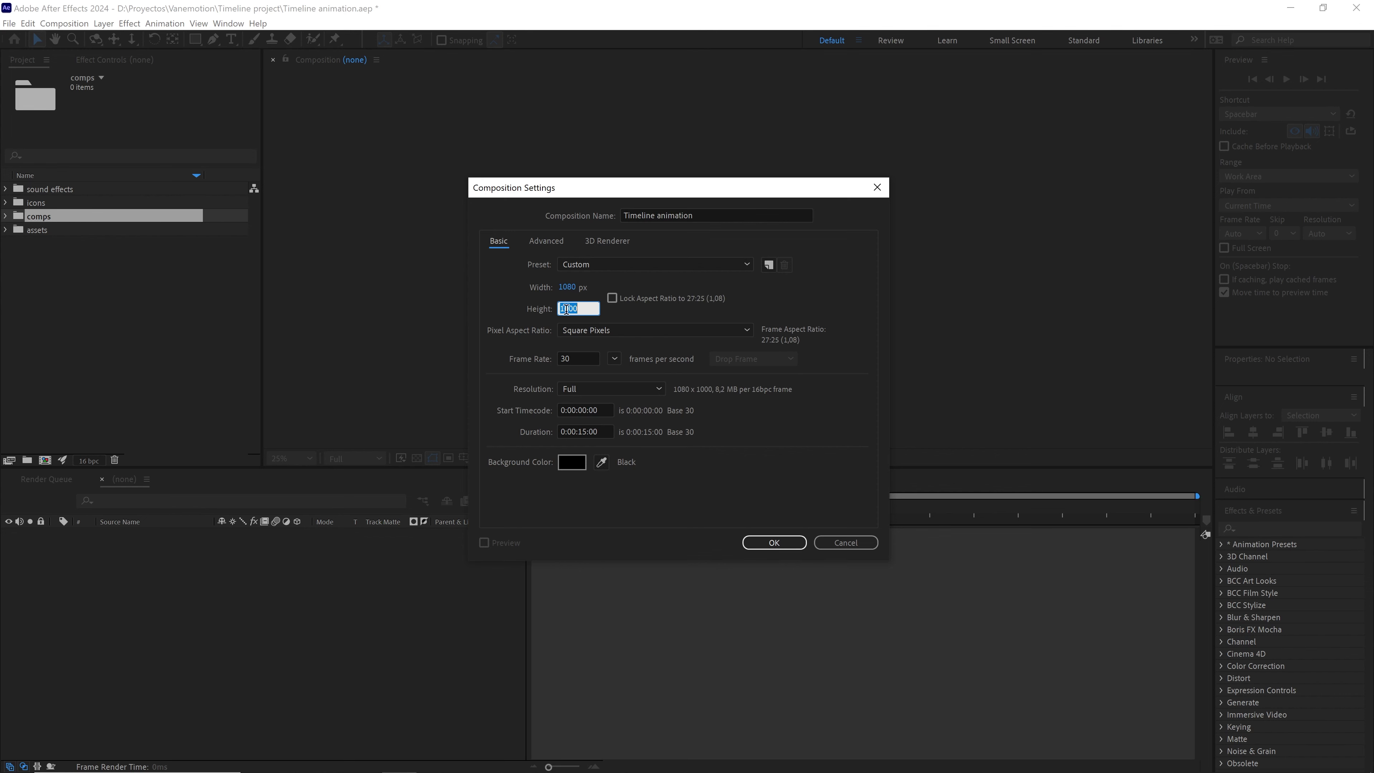
{"action": "type", "text": "1920"}
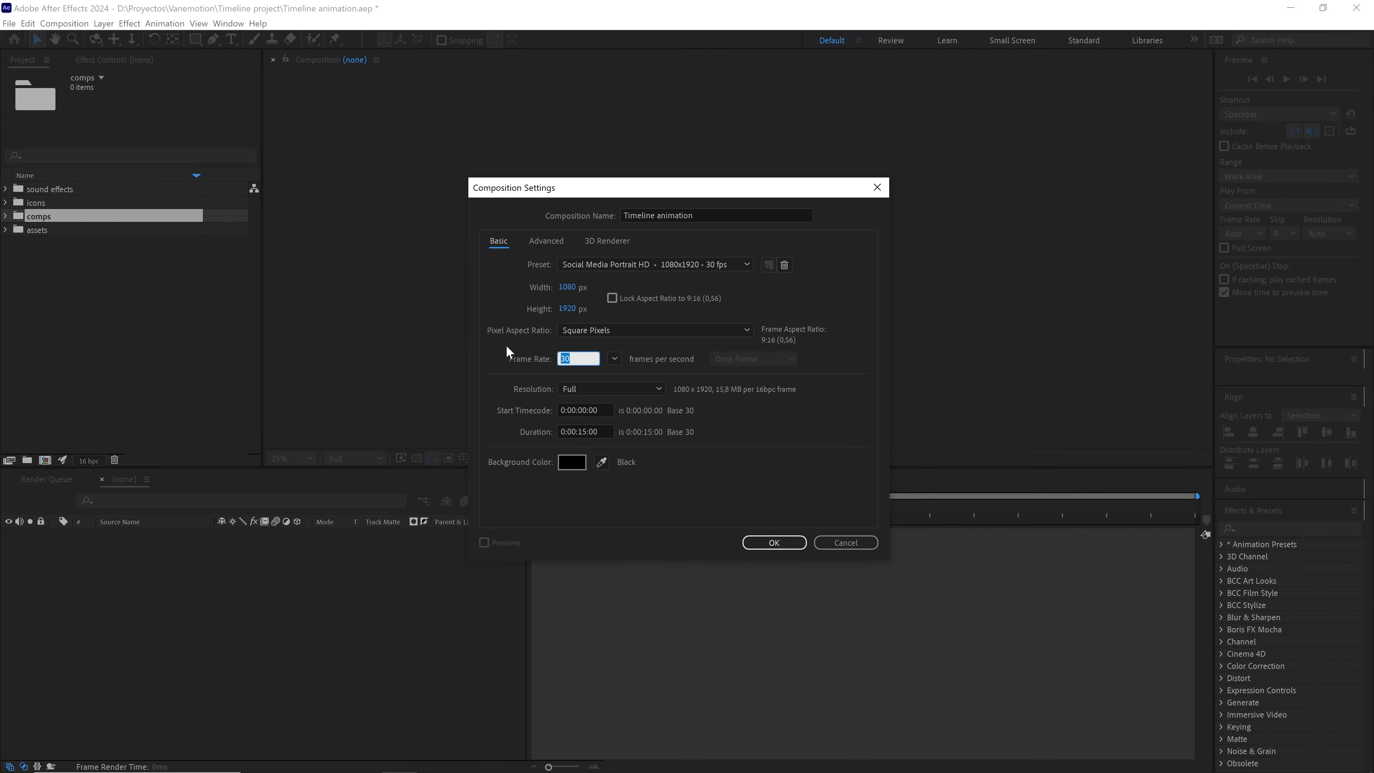
{"action": "left_click", "coordinate": [782, 539]}
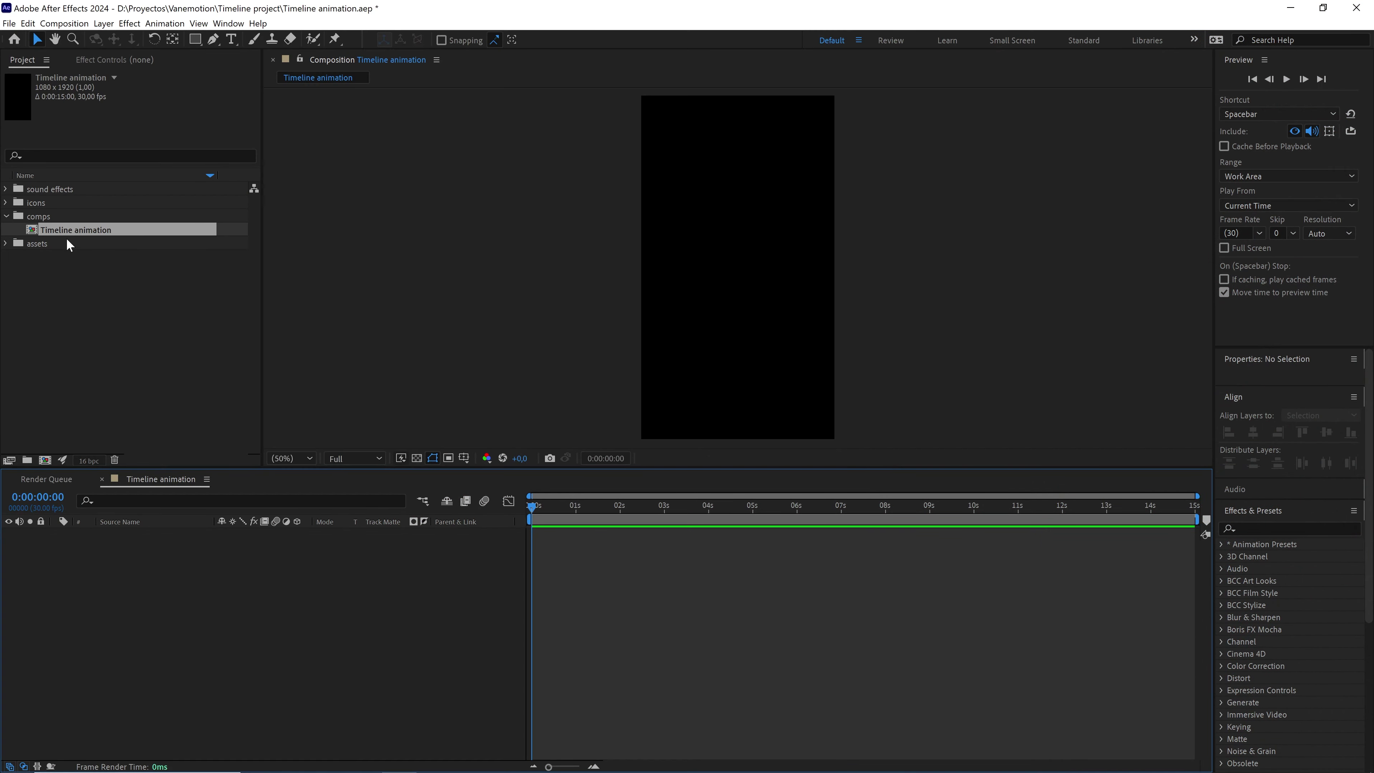
- Create a new composition from Timeline.jpg in the assets folder and move that composition into the comps folder
{"action": "left_click", "coordinate": [6, 243]}
{"action": "left_click", "coordinate": [57, 255]}
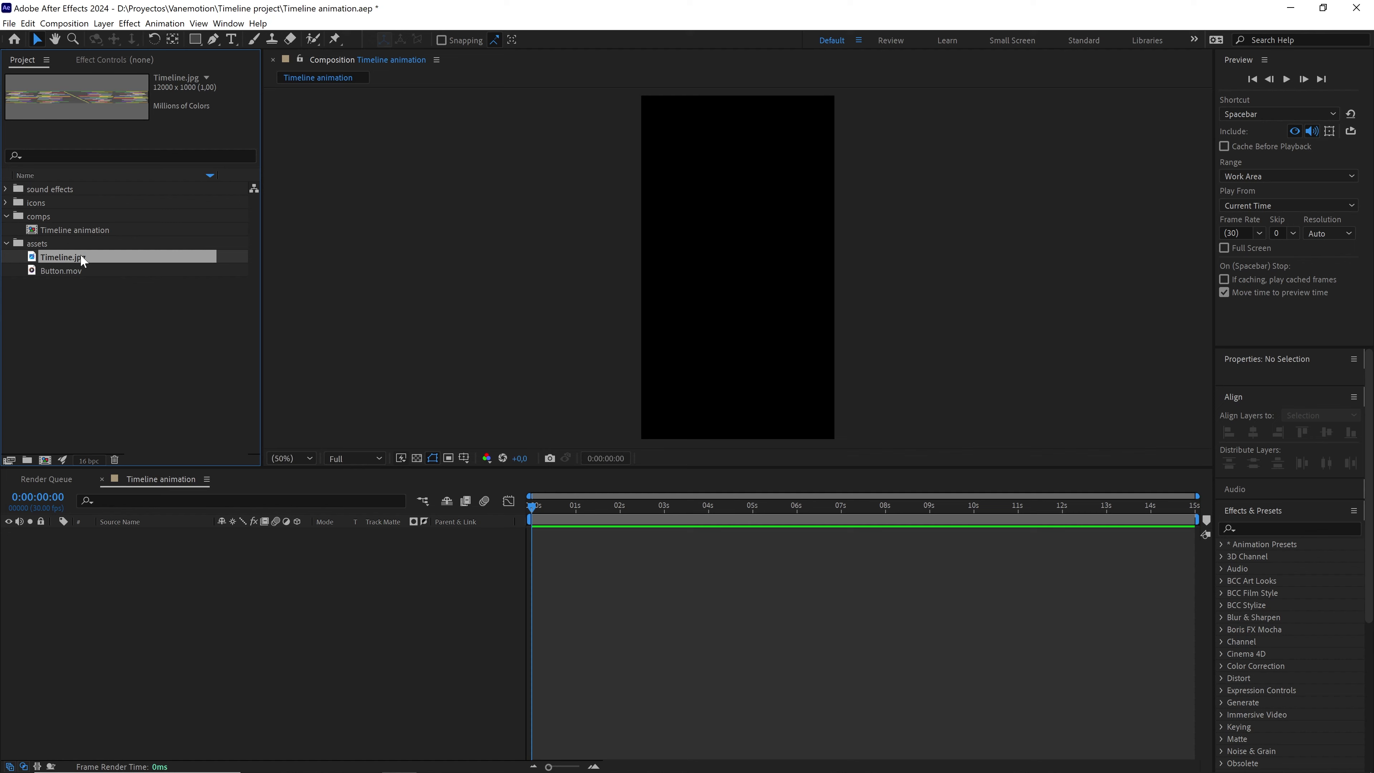
{"action": "left_click_drag", "start_coordinate": [83, 257], "coordinate": [48, 459]}
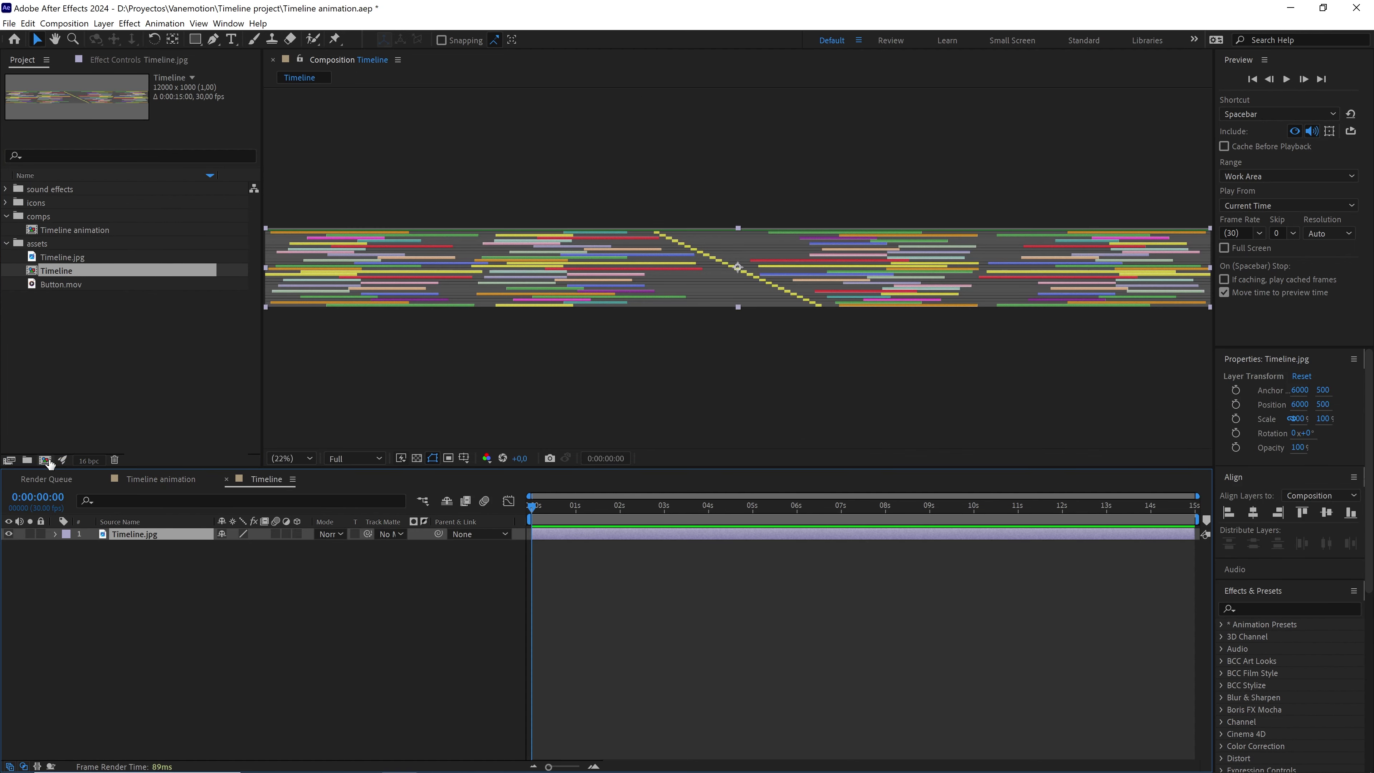
{"action": "left_click_drag", "start_coordinate": [57, 269], "coordinate": [46, 215]}
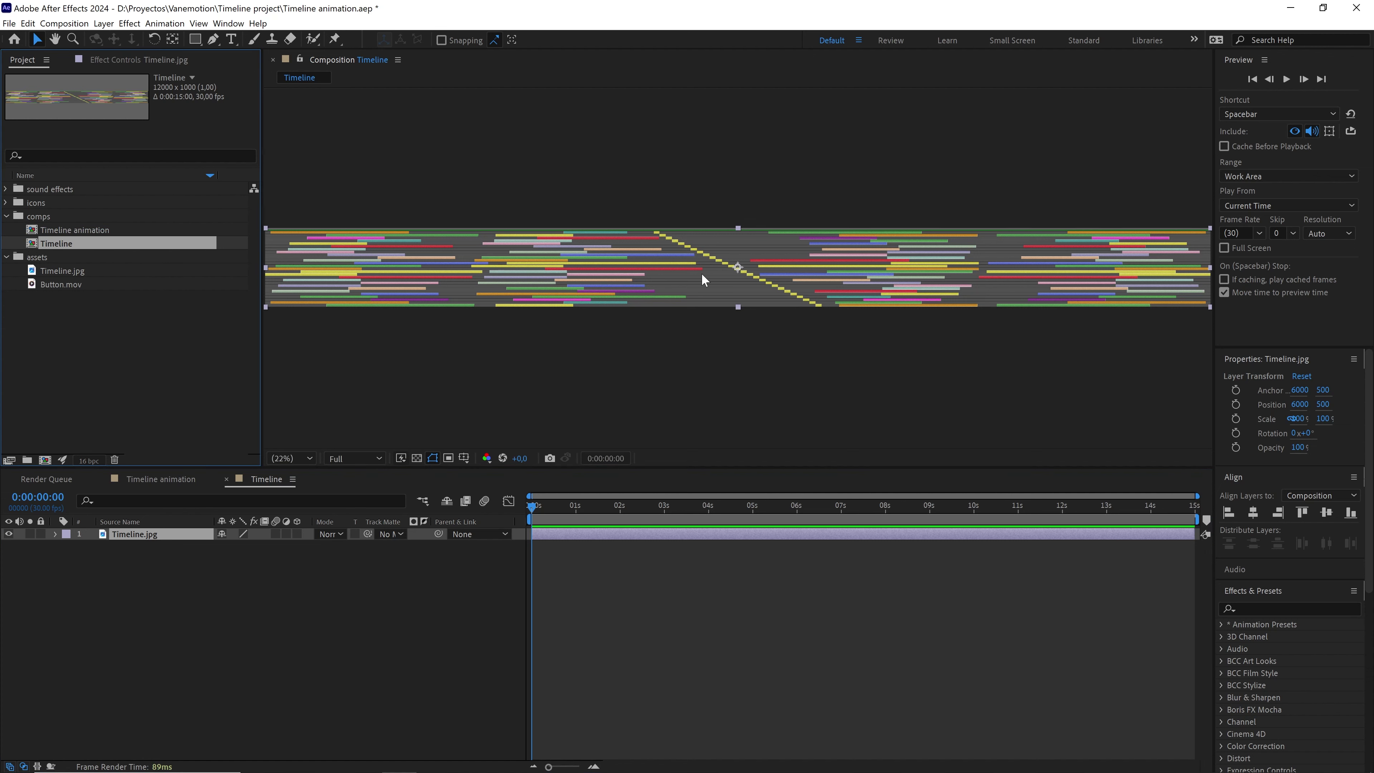
- Examine the Timeline composition's coloured layer bars at different magnifications and check its width and height in the composition settings
{"action": "scroll", "coordinate": [701, 273], "scroll_direction": "down", "scroll_amount": 1}
{"action": "left_click_drag", "start_coordinate": [297, 196], "coordinate": [1181, 372]}
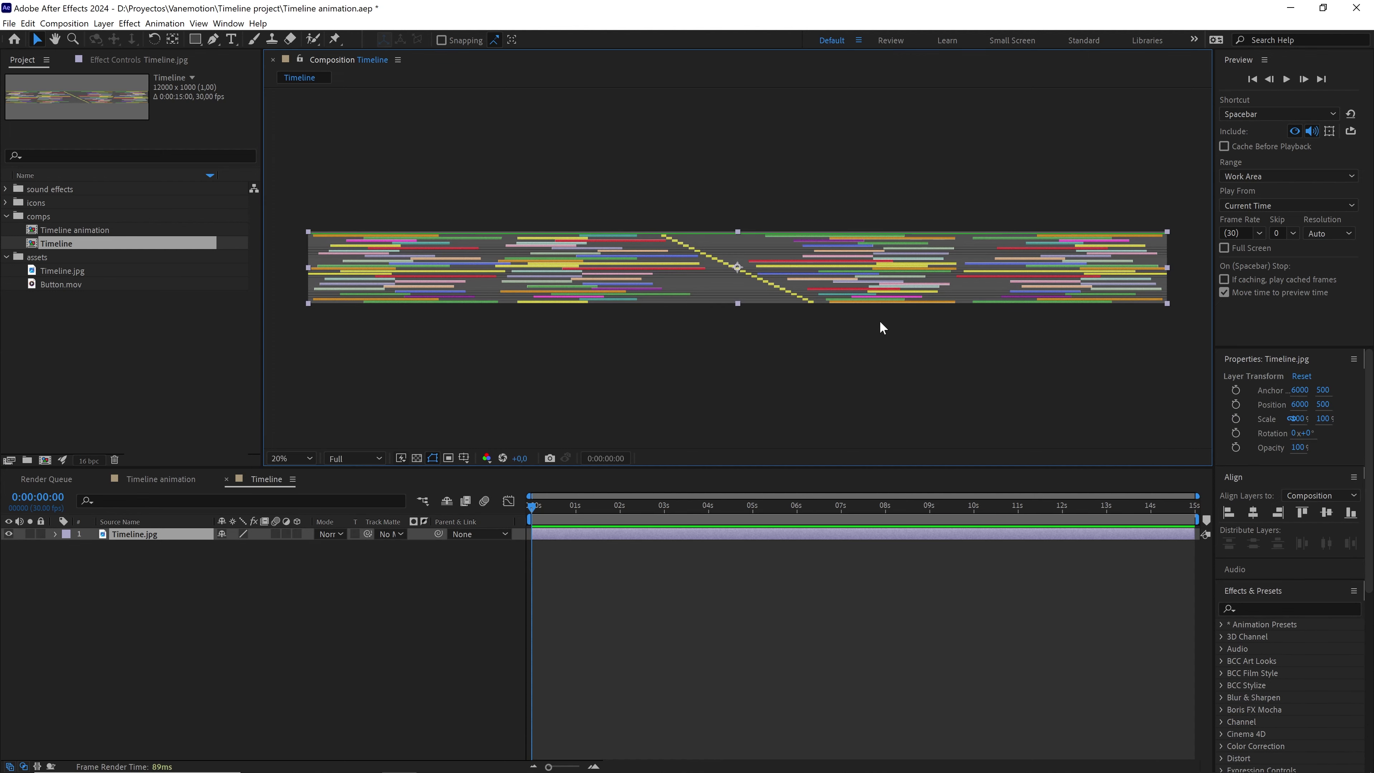
{"action": "key", "text": "slash"}
{"action": "left_click_drag", "start_coordinate": [639, 262], "coordinate": [984, 272]}
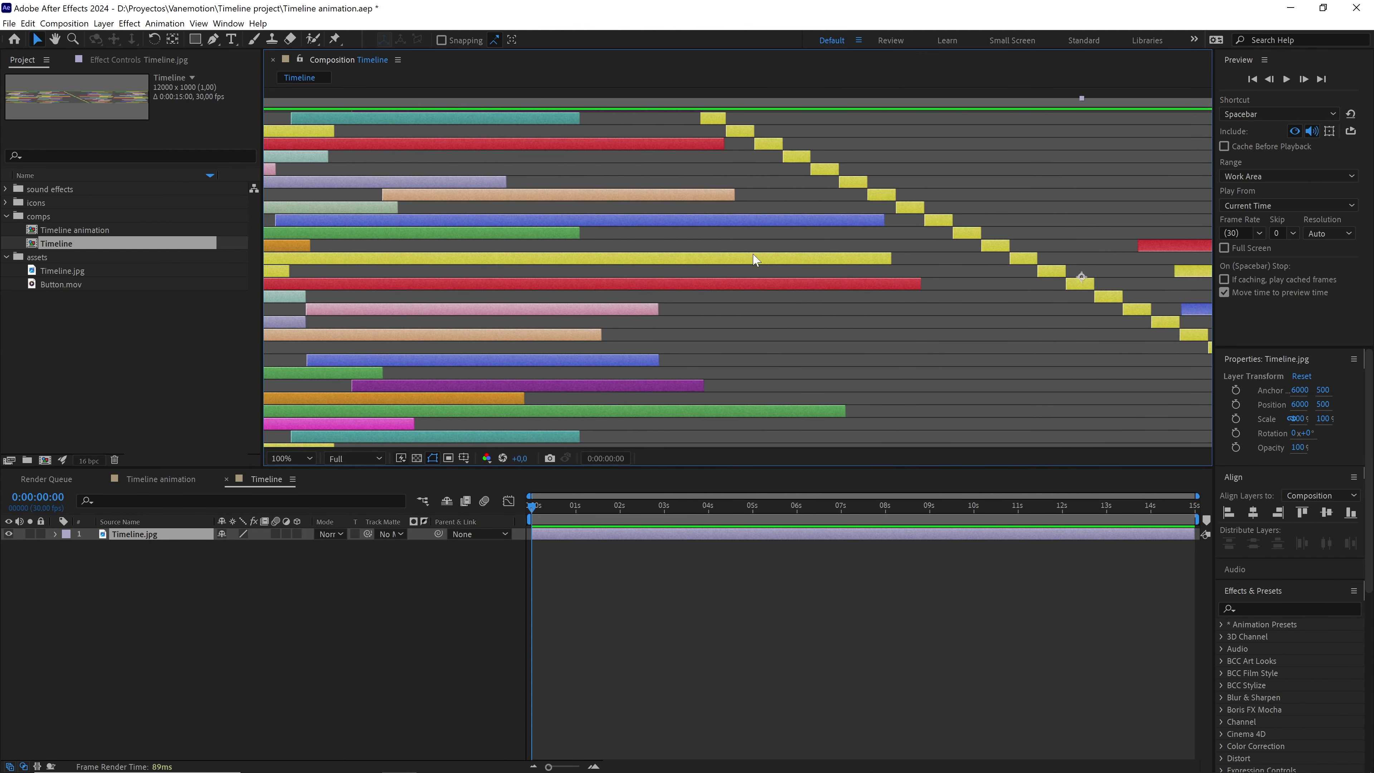
{"action": "key", "text": "comma"}
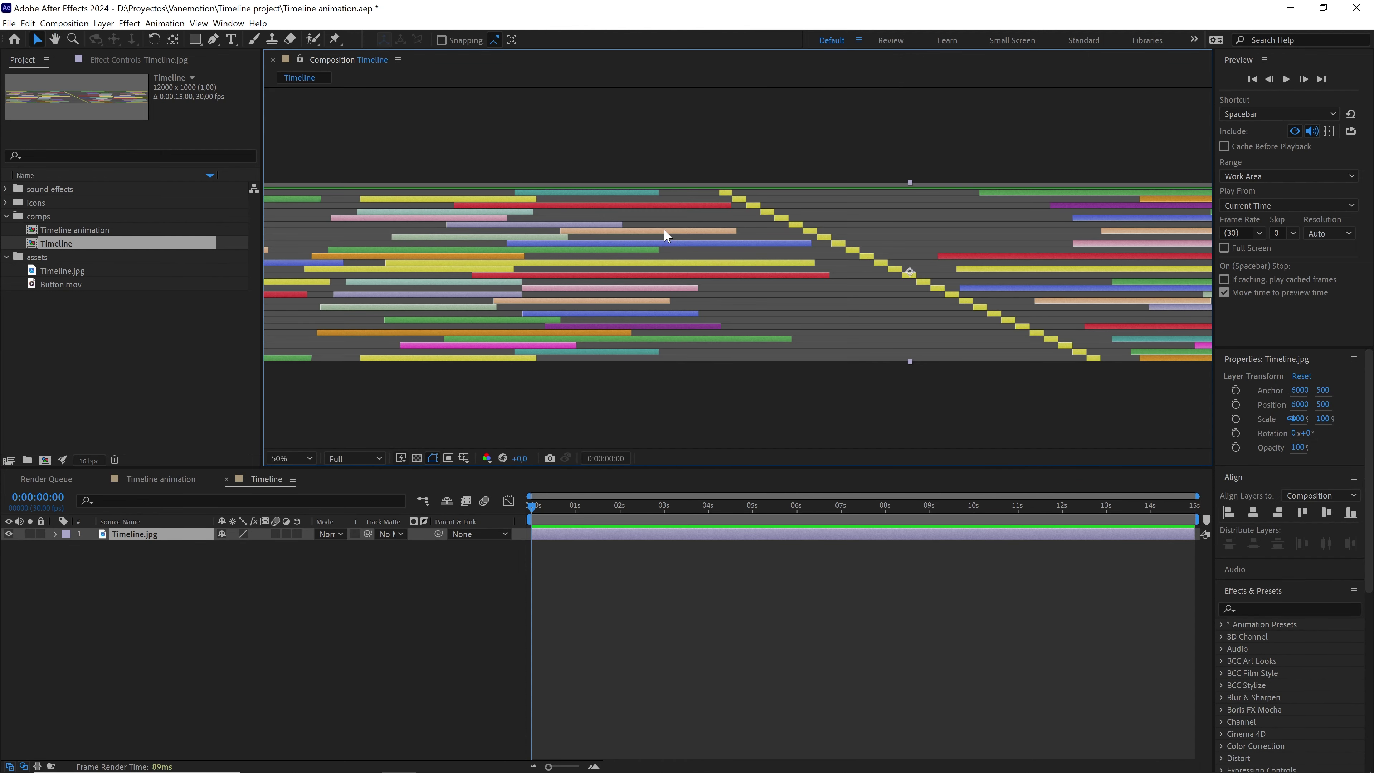
{"action": "key", "text": "comma"}
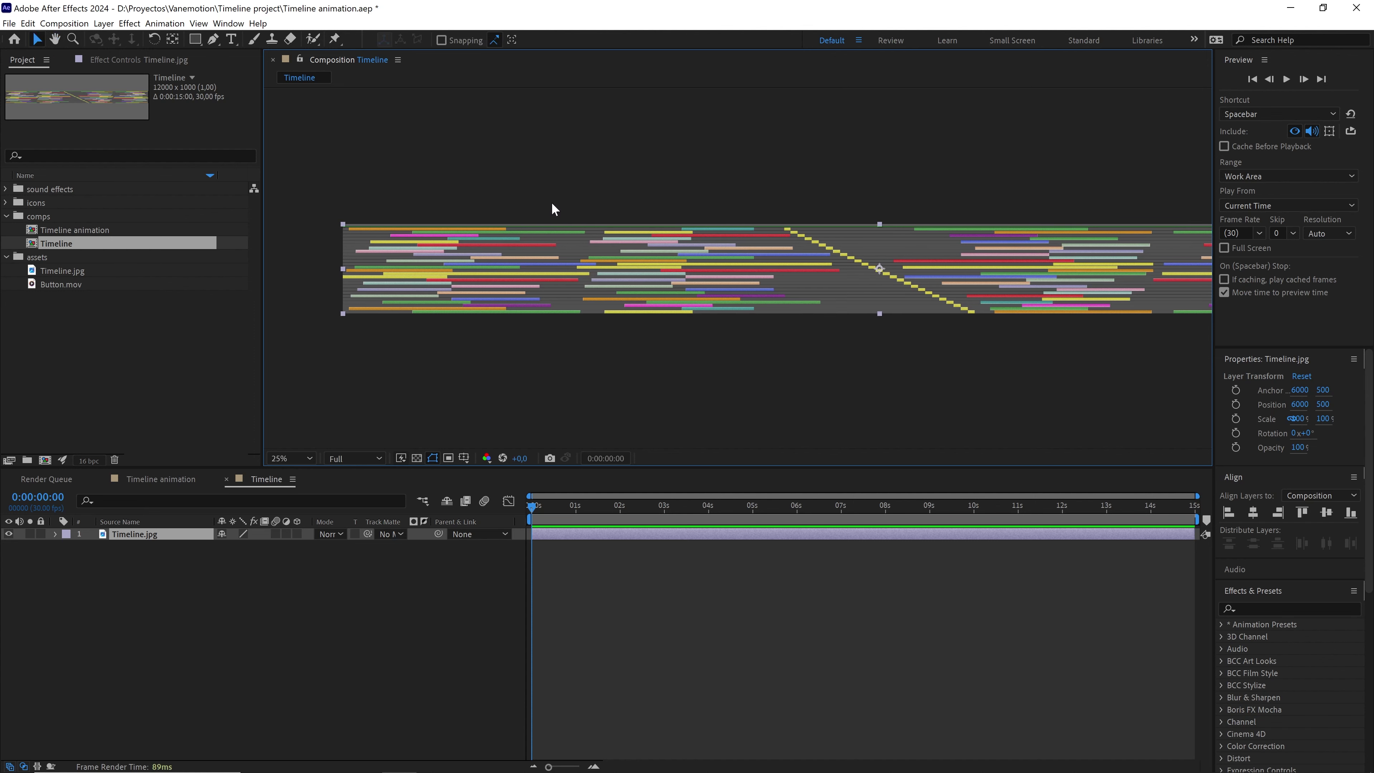
{"action": "left_click_drag", "start_coordinate": [1059, 261], "coordinate": [923, 254]}
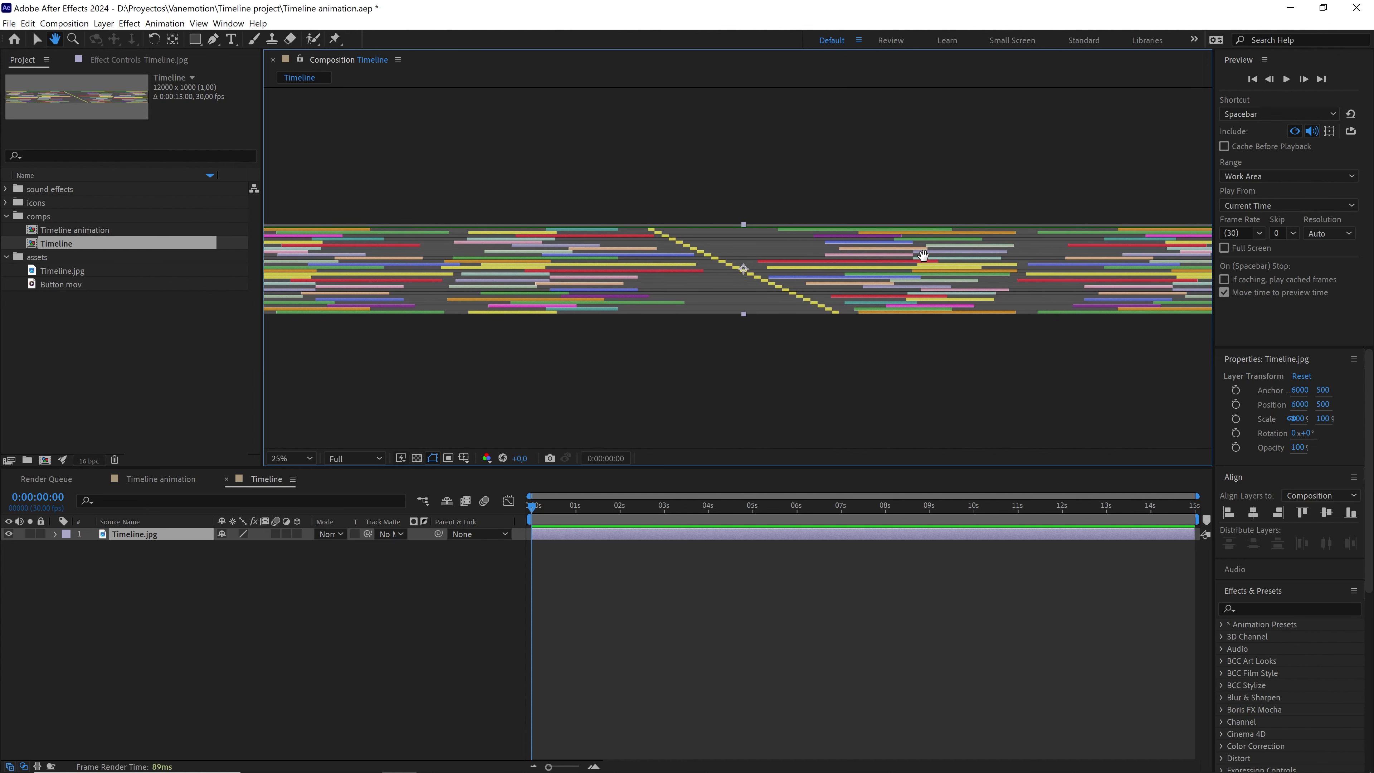
{"action": "left_click", "coordinate": [64, 23]}
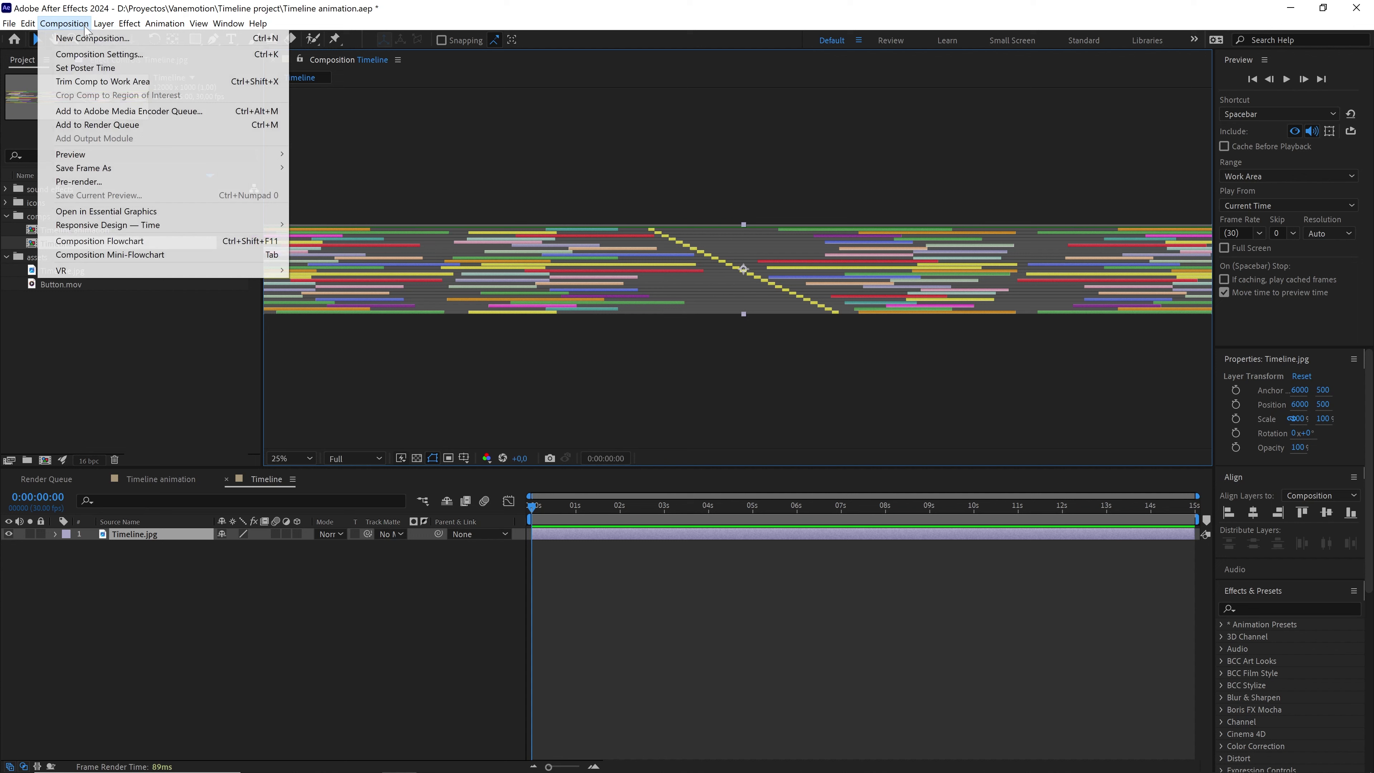
{"action": "left_click", "coordinate": [87, 58]}
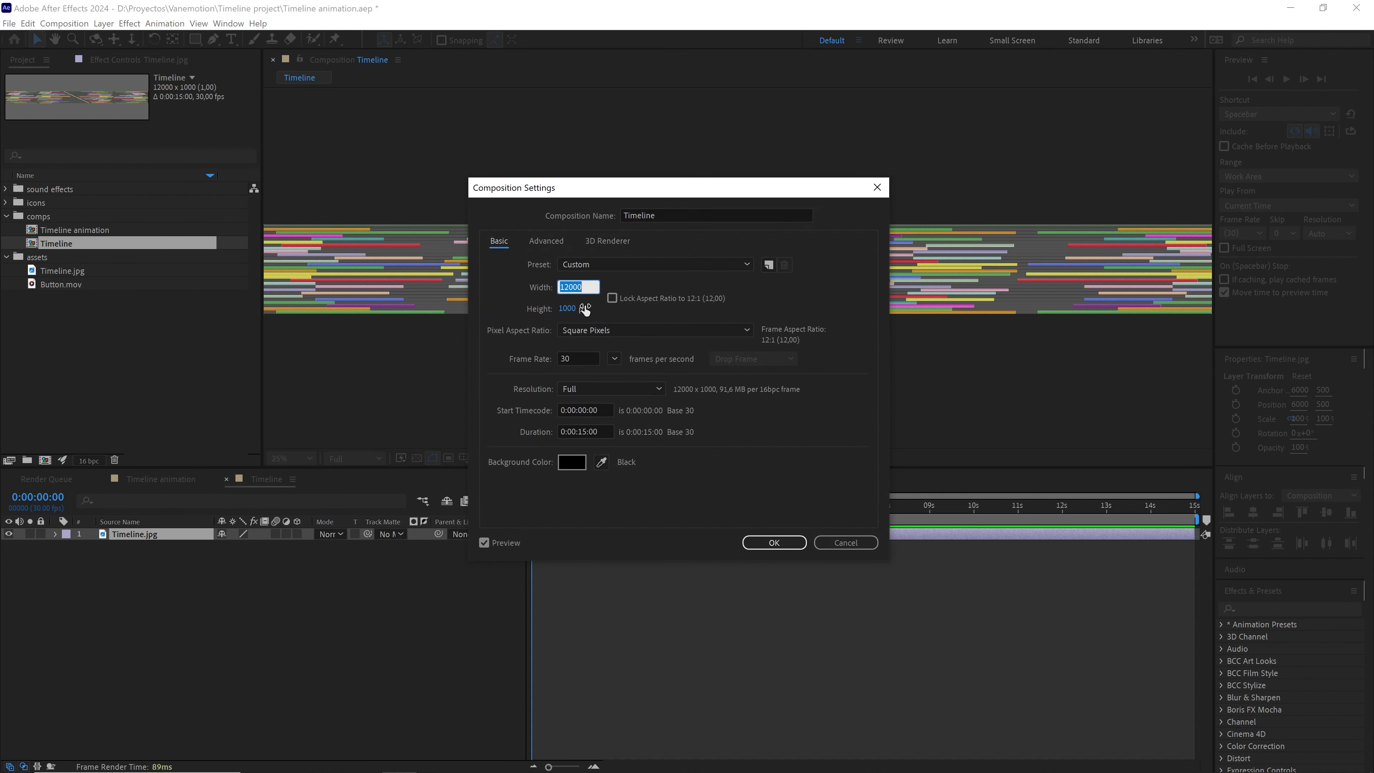
{"action": "left_click", "coordinate": [572, 309]}
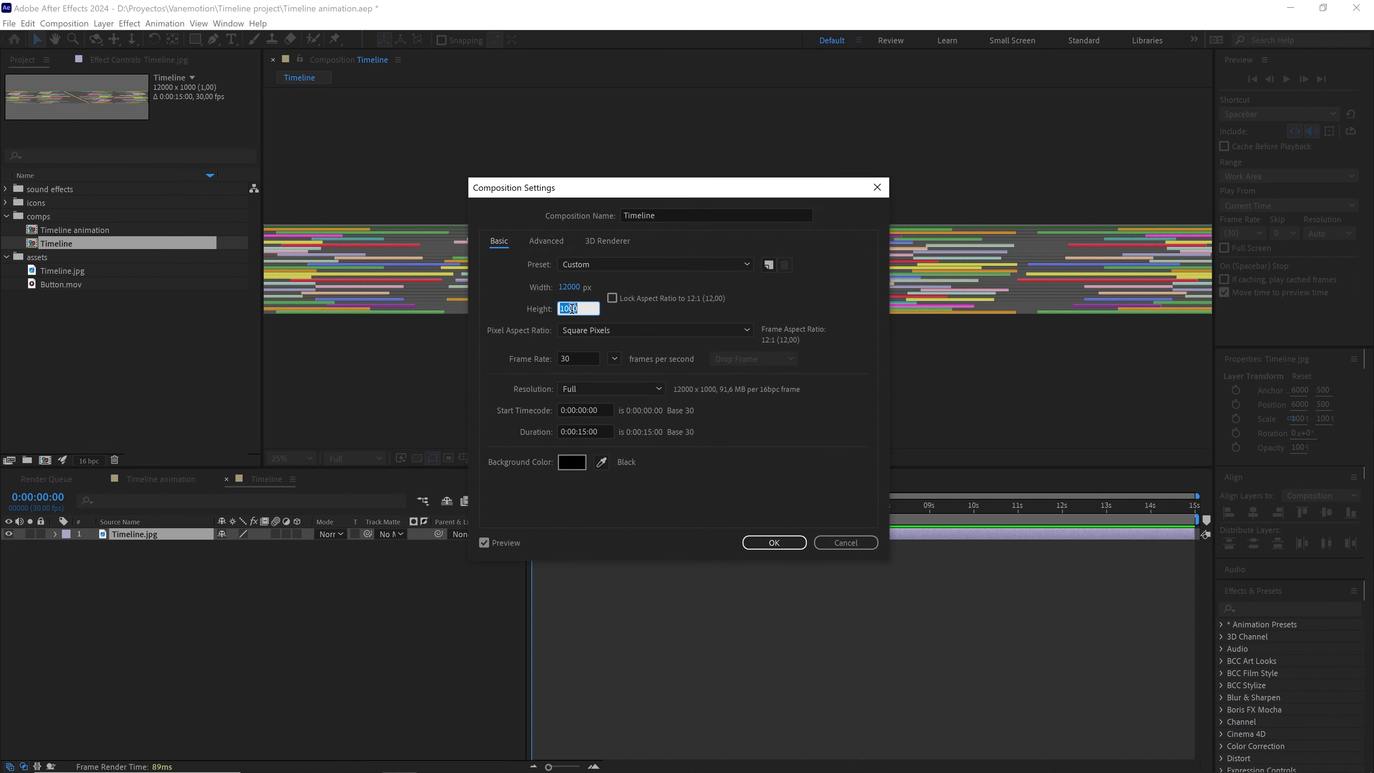
{"action": "left_click", "coordinate": [774, 542]}
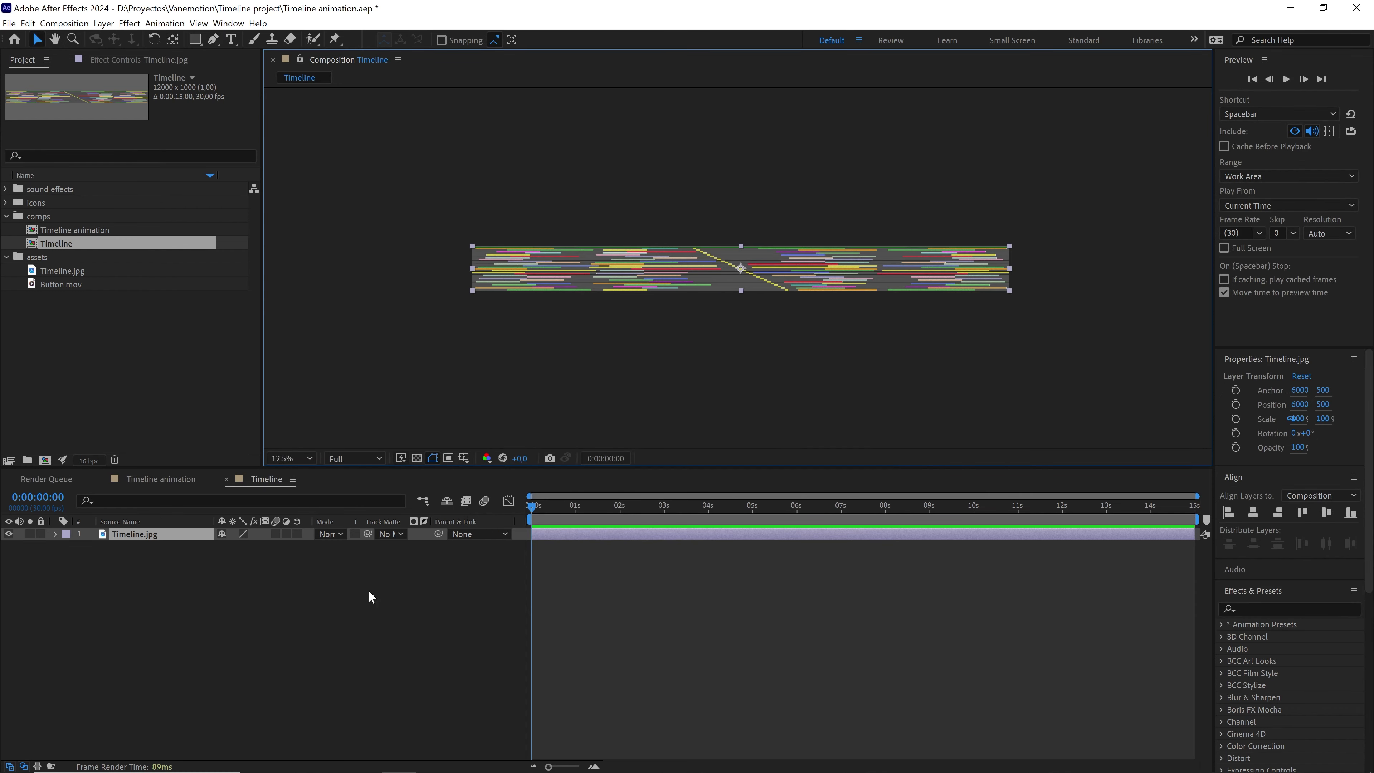
- Add an adjustment layer above Timeline.jpg in the Timeline composition and apply the Levels effect to it
{"action": "right_click", "coordinate": [336, 609]}
{"action": "mouse_move", "coordinate": [411, 616]}
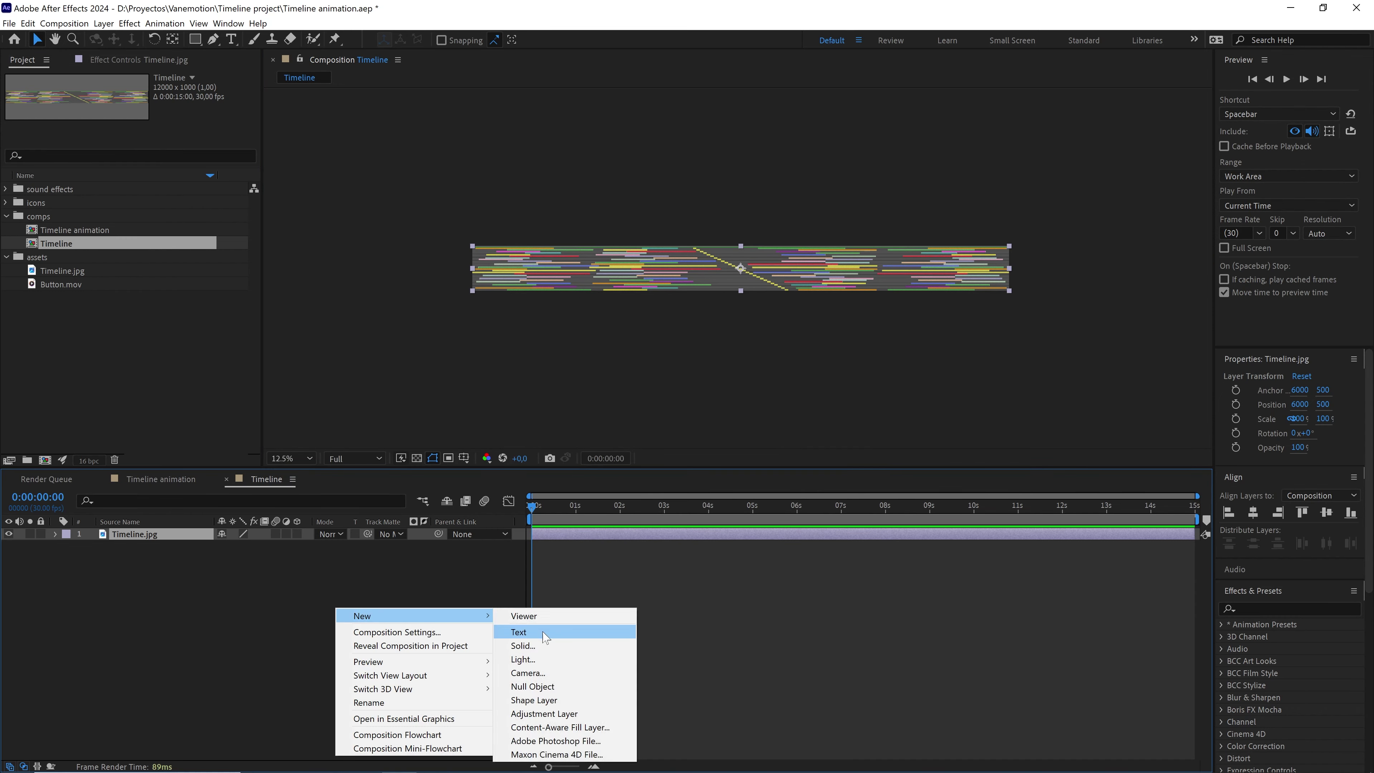
{"action": "left_click", "coordinate": [572, 713]}
{"action": "left_click", "coordinate": [1254, 605]}
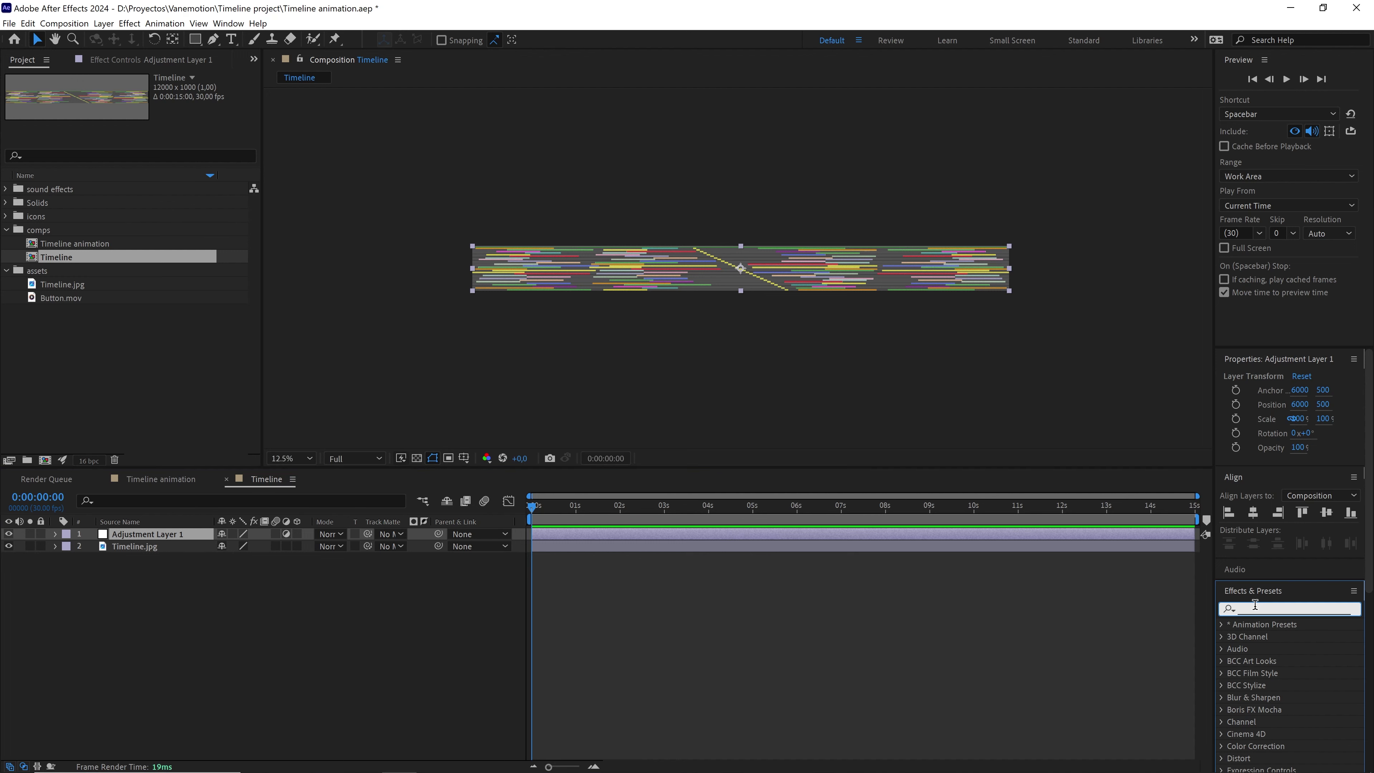
{"action": "type", "text": "leve"}
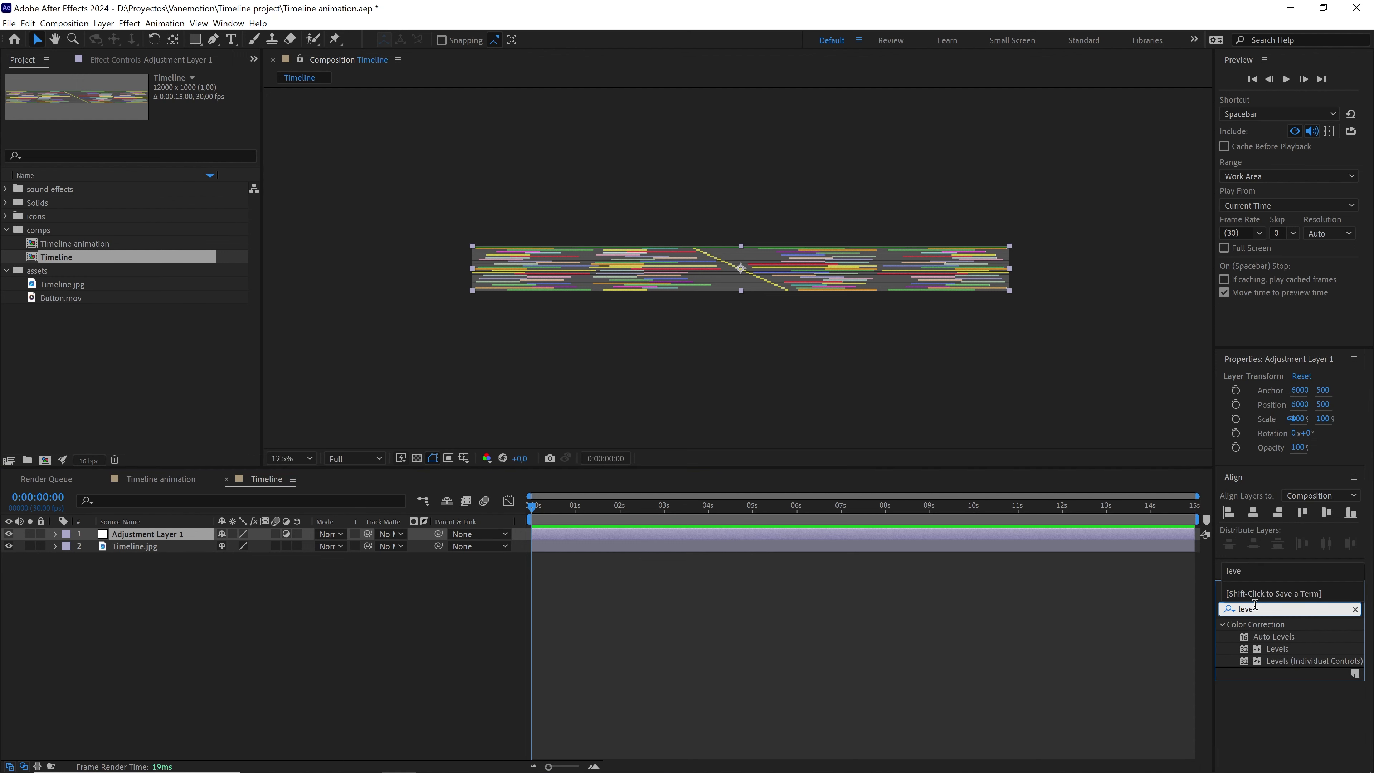
{"action": "left_click_drag", "start_coordinate": [1279, 647], "coordinate": [181, 533]}
- Raise the Levels Input Black to about 3726.6, lower Input White to about 29555.5, and compare the image with the effect off and on
{"action": "scroll", "coordinate": [608, 372], "scroll_direction": "up", "scroll_amount": 2}
{"action": "scroll", "coordinate": [592, 352], "scroll_direction": "left", "scroll_amount": 3}
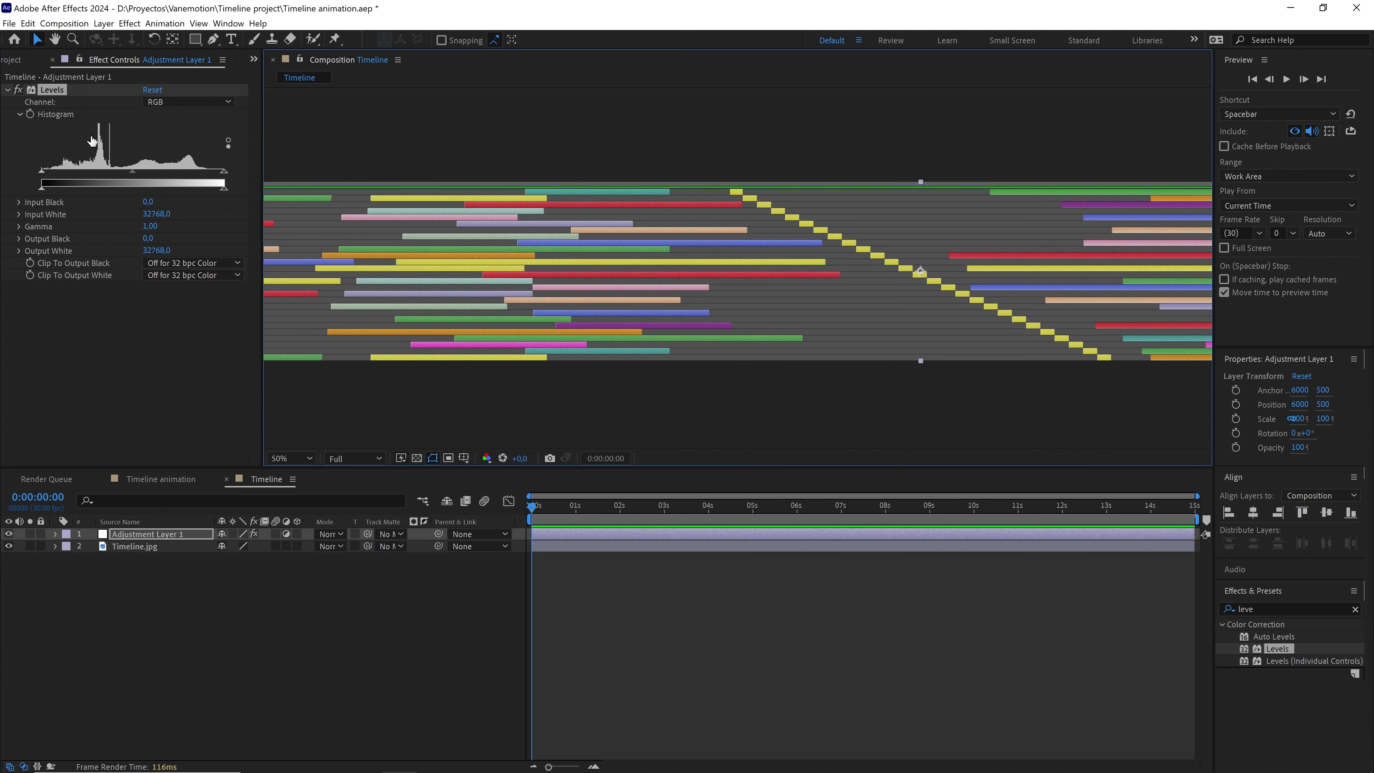
{"action": "left_click_drag", "start_coordinate": [47, 179], "coordinate": [49, 179]}
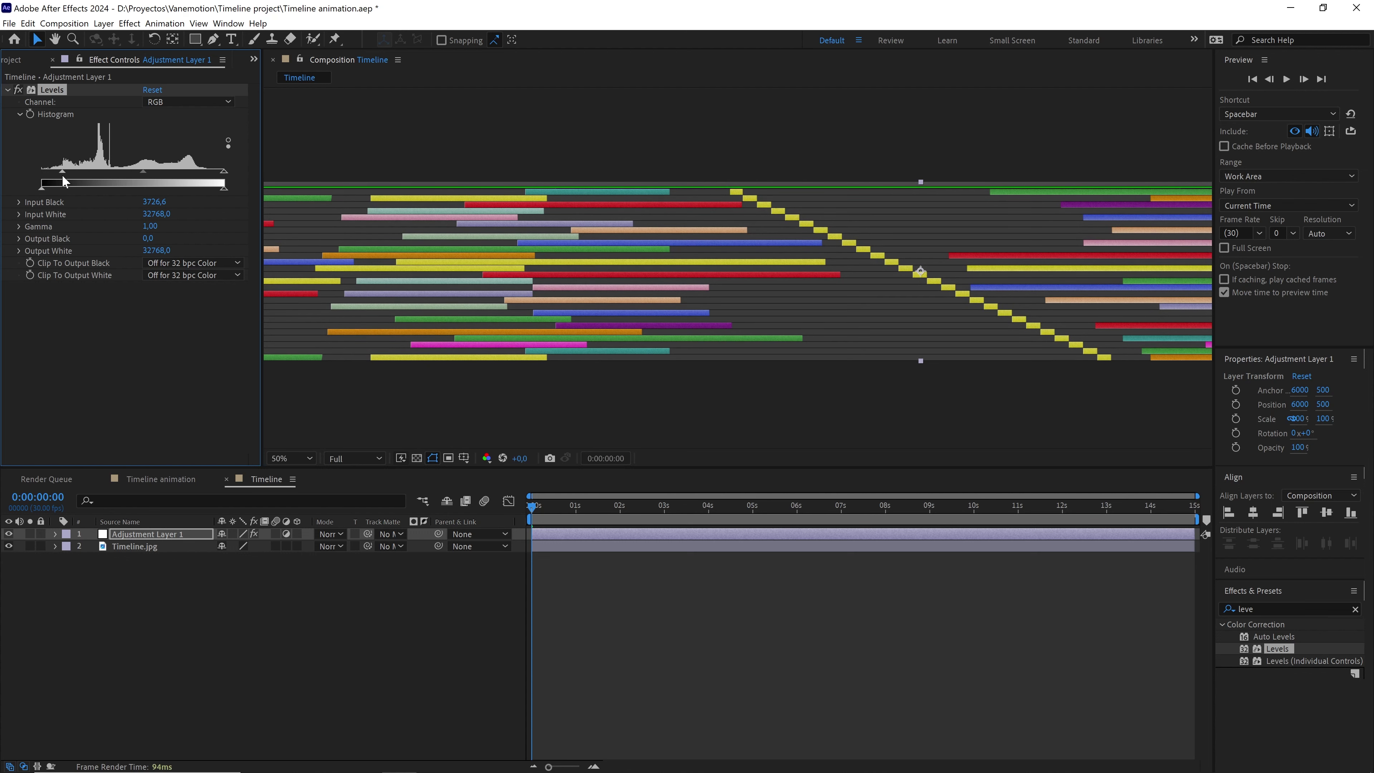
{"action": "left_click_drag", "start_coordinate": [224, 175], "coordinate": [211, 173]}
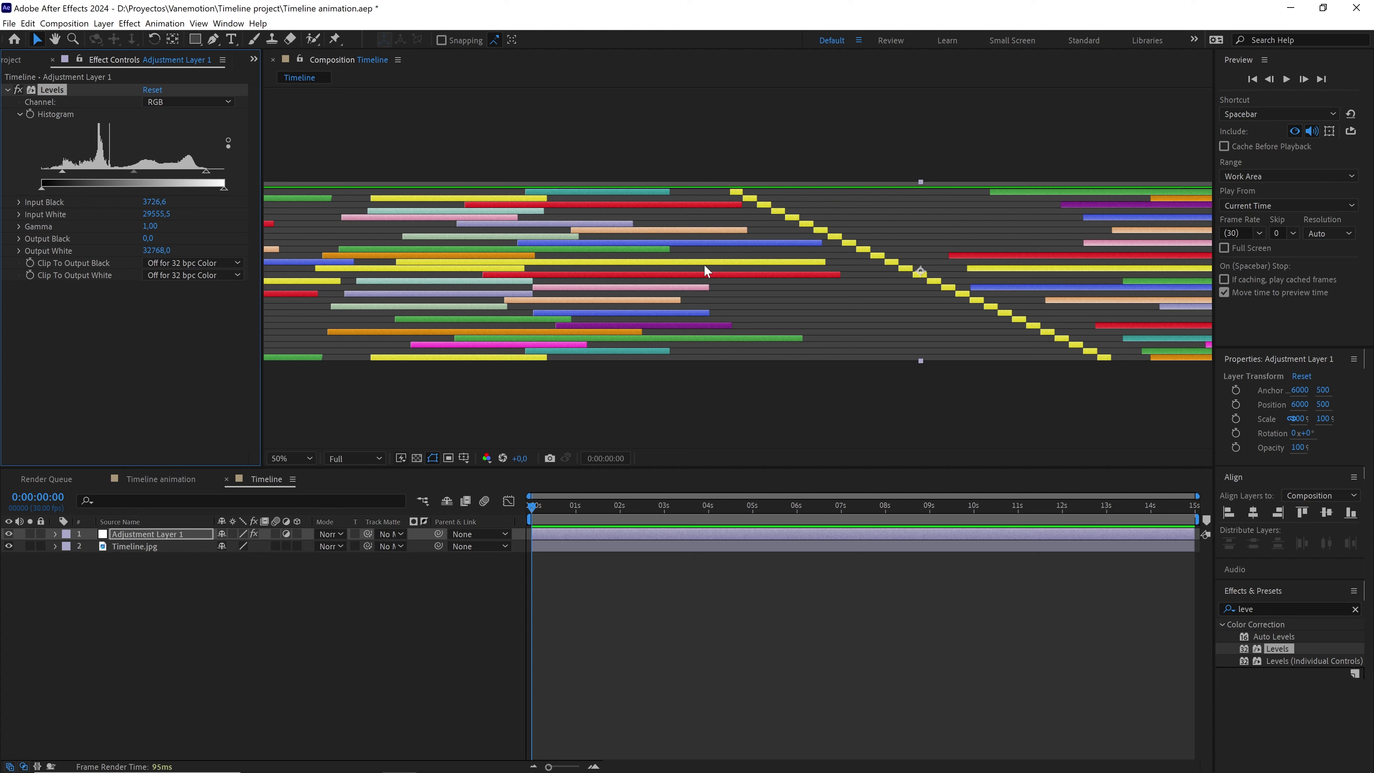
{"action": "left_click", "coordinate": [19, 91]}
{"action": "left_click", "coordinate": [19, 90]}
{"action": "key", "text": "comma"}
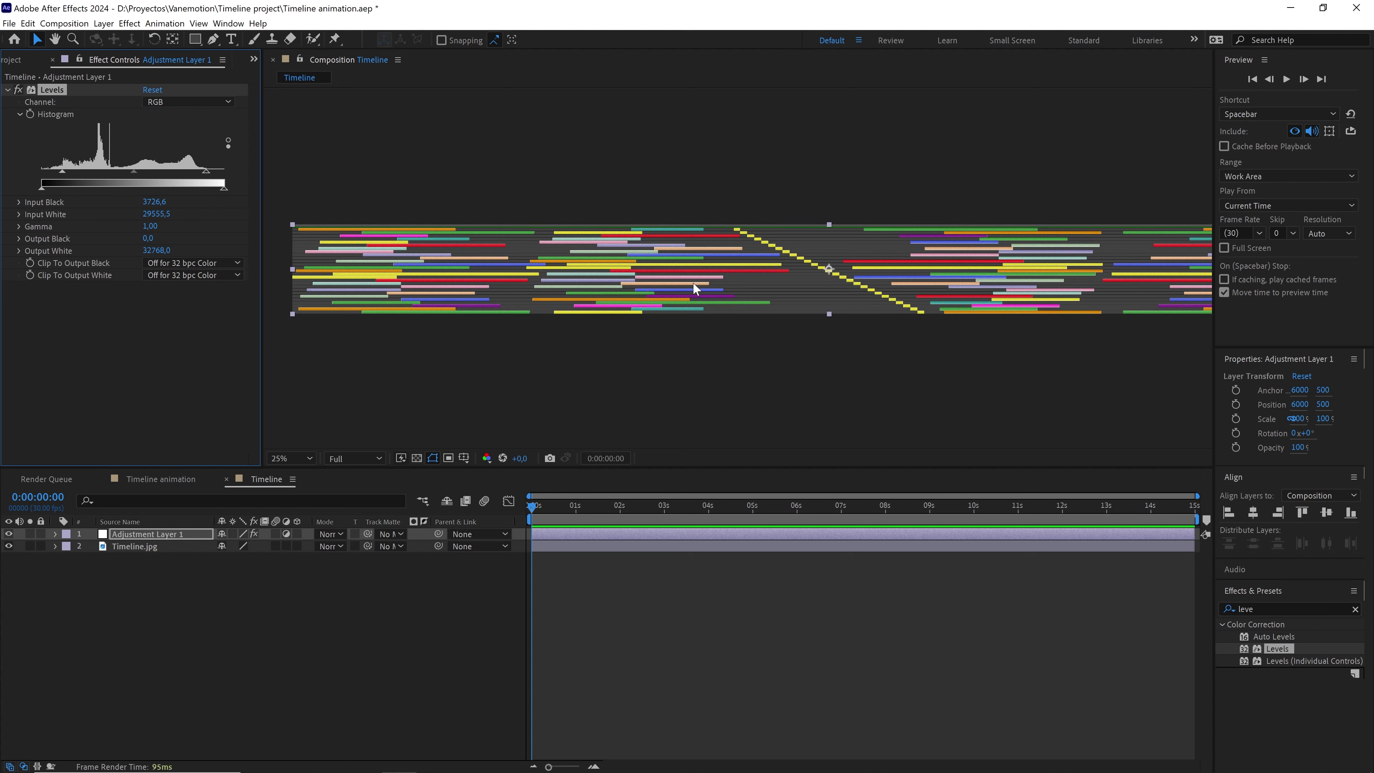
- Add the Timeline composition as a layer in the Timeline animation composition
{"action": "left_click", "coordinate": [171, 478]}
{"action": "left_click", "coordinate": [18, 65]}
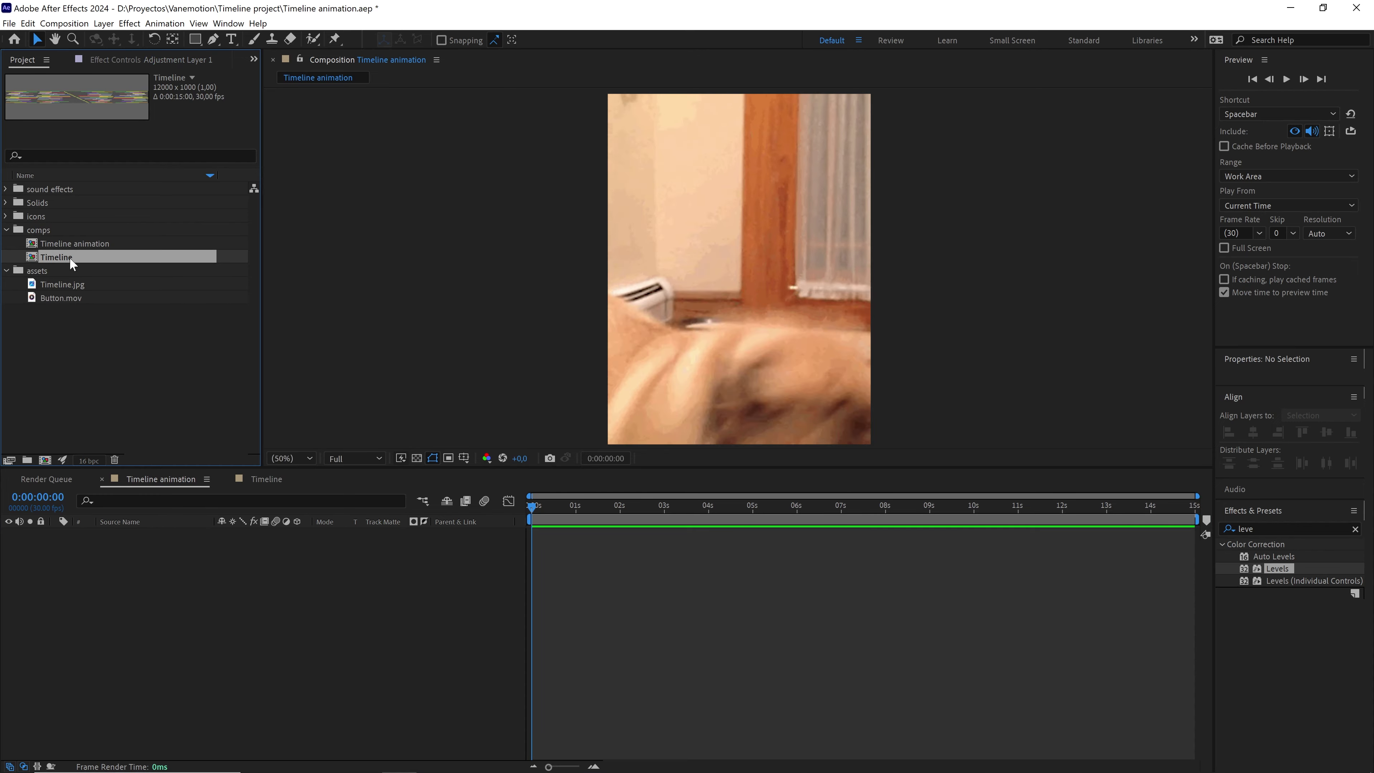
{"action": "left_click_drag", "start_coordinate": [70, 256], "coordinate": [224, 594]}
- Align the Timeline layer's left edge with the composition's left edge and make it a 3D layer
{"action": "key", "text": "comma"}
{"action": "key", "text": "comma"}
{"action": "key", "text": "comma"}
{"action": "key", "text": "comma"}
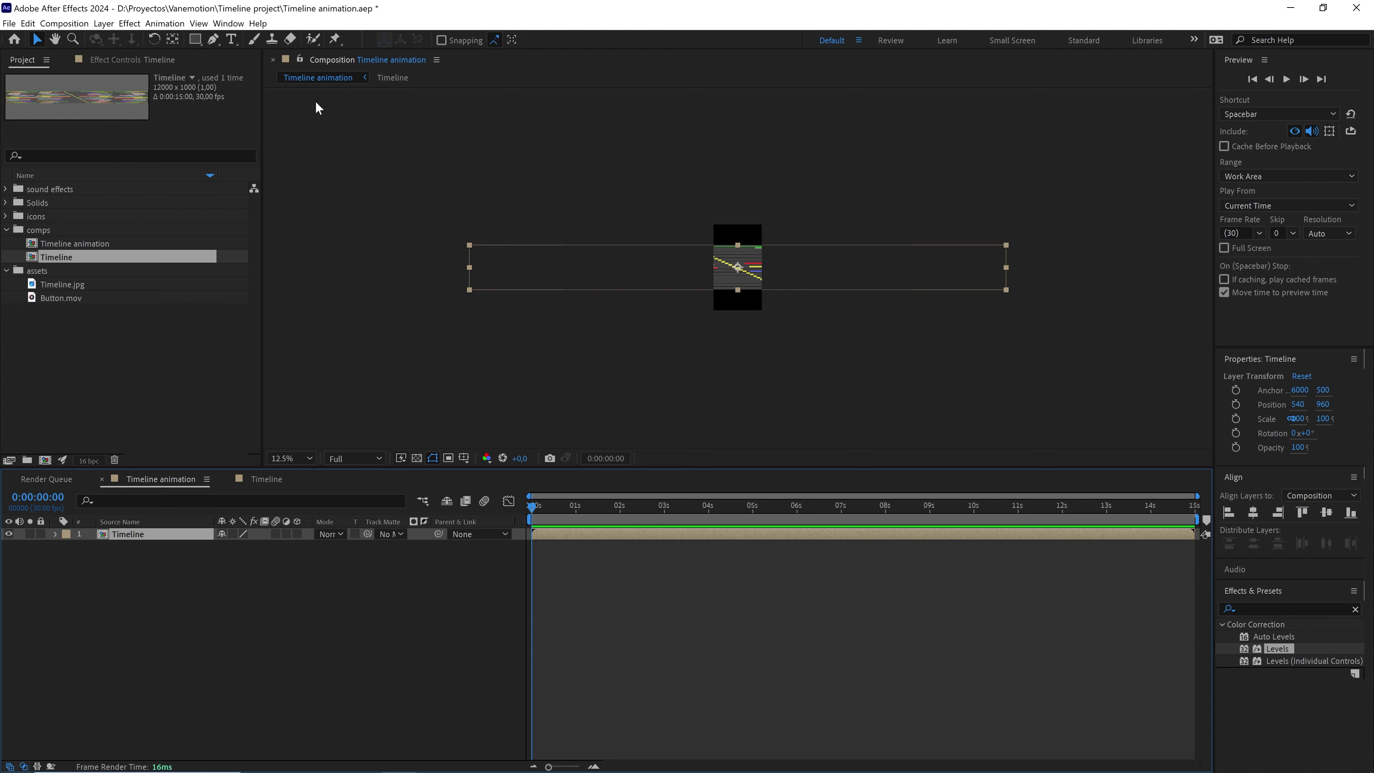
{"action": "left_click", "coordinate": [228, 23]}
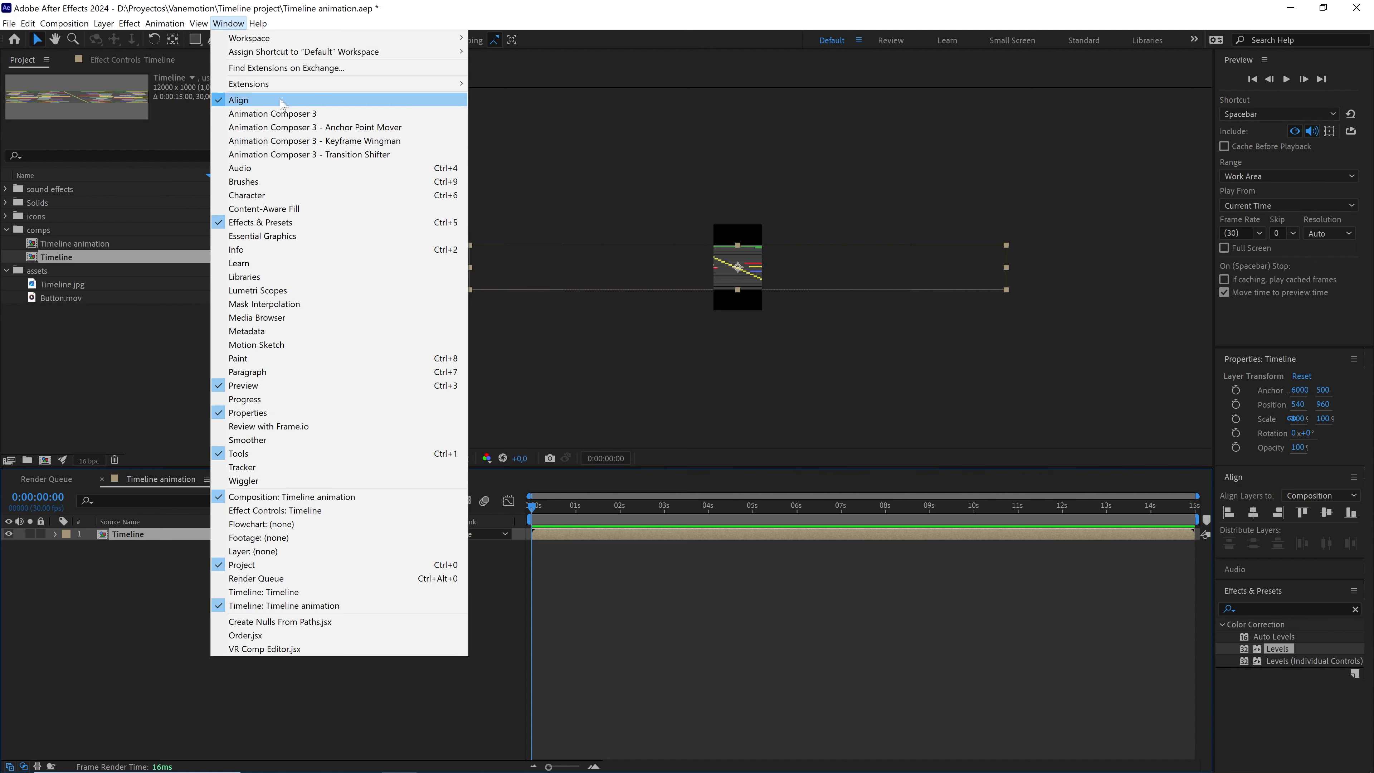
{"action": "left_click", "coordinate": [1229, 513]}
{"action": "left_click", "coordinate": [1228, 513]}
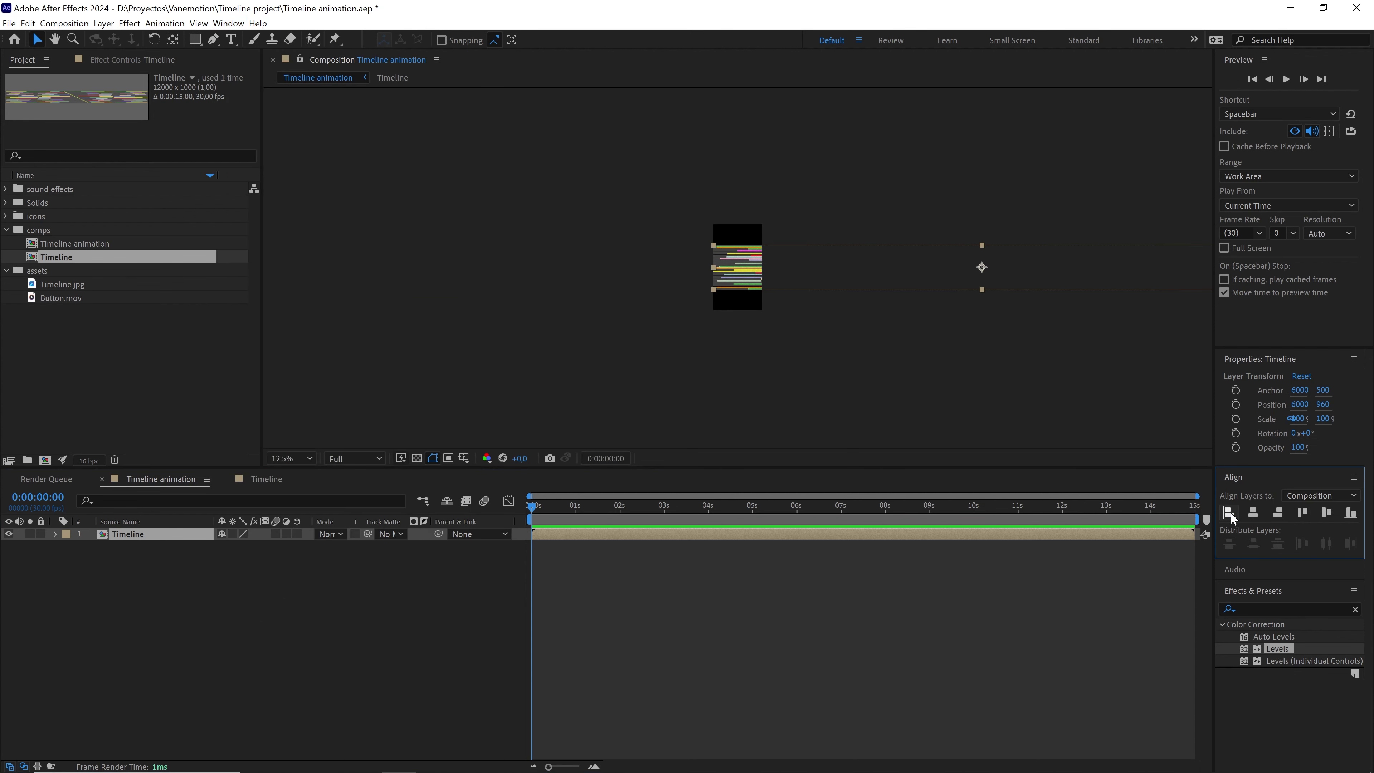
{"action": "left_click_drag", "start_coordinate": [1057, 328], "coordinate": [955, 321]}
{"action": "key", "text": "v"}
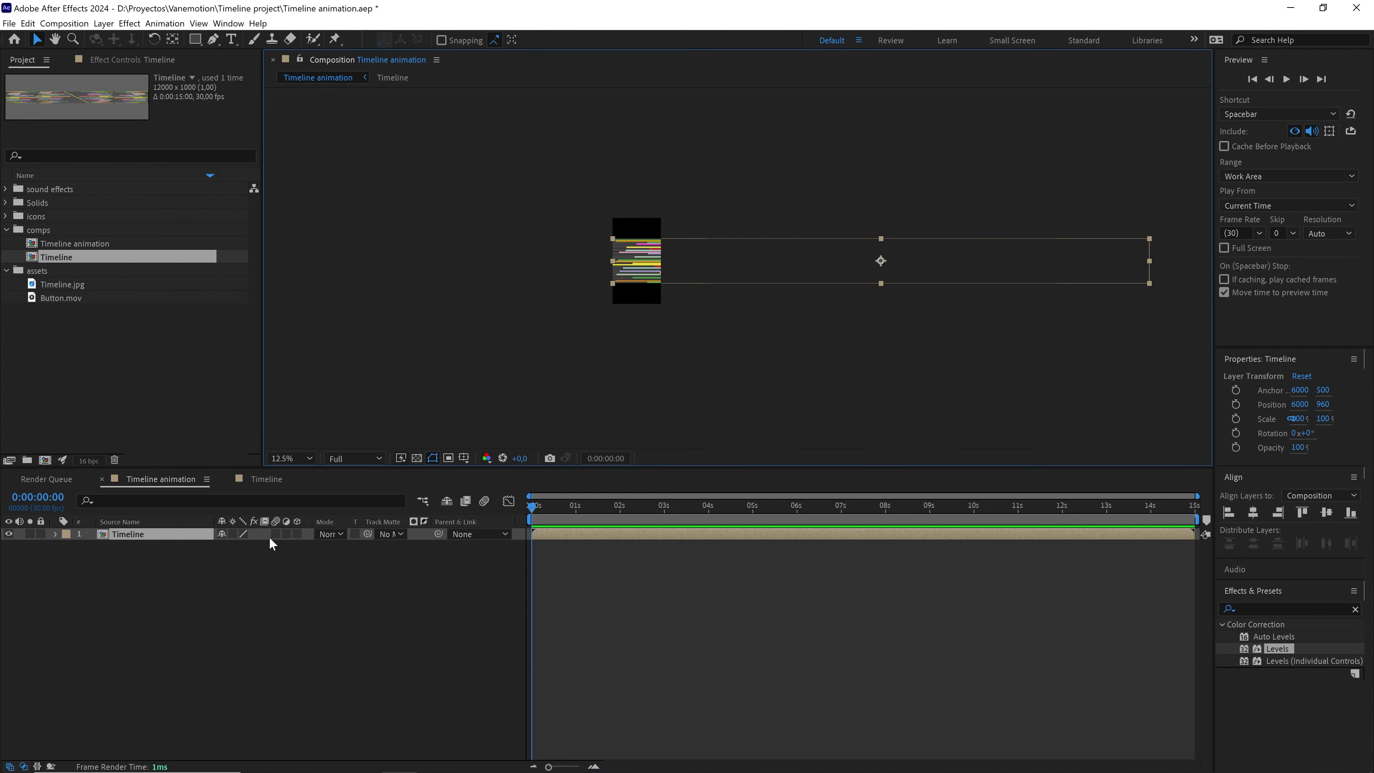
{"action": "left_click", "coordinate": [297, 533]}
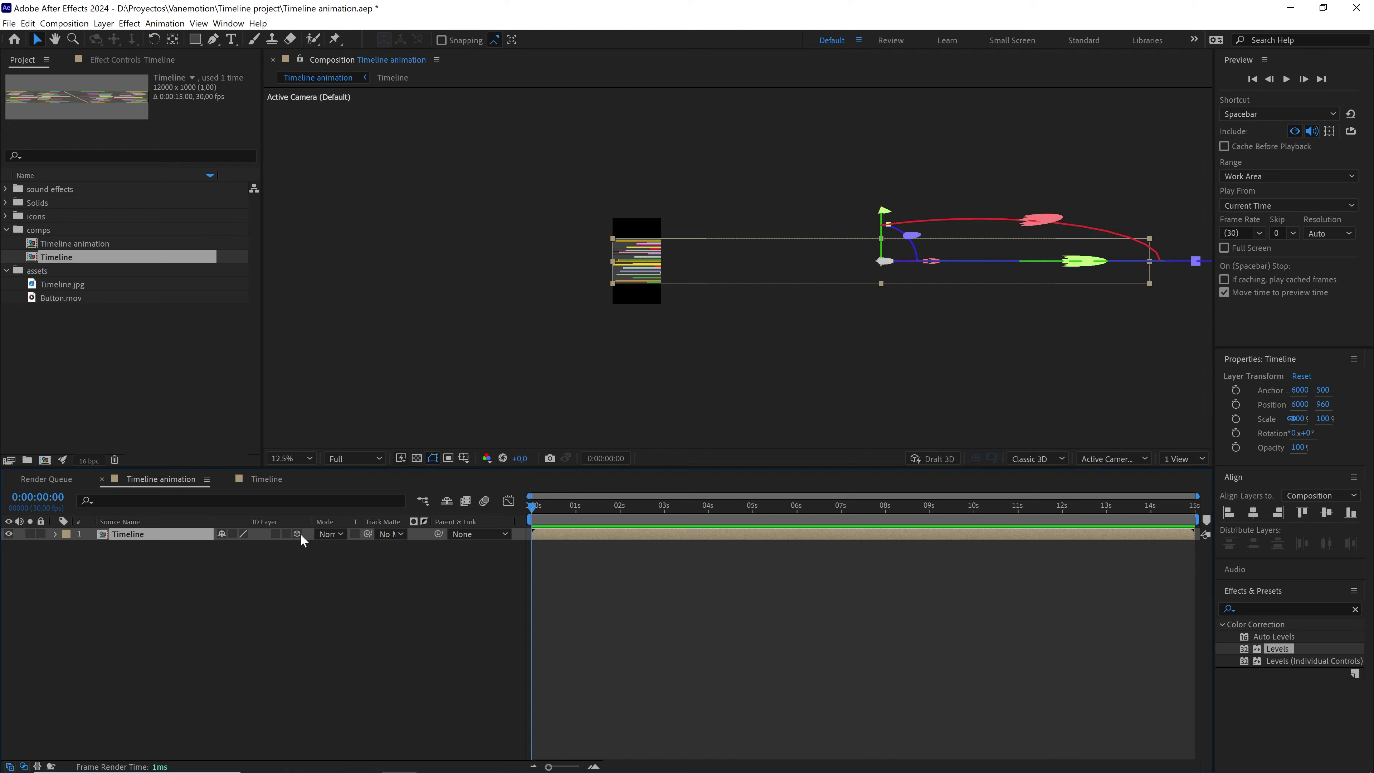
- Create a one-node camera with the 35mm preset in the Timeline animation composition
{"action": "right_click", "coordinate": [250, 612]}
{"action": "mouse_move", "coordinate": [387, 615]}
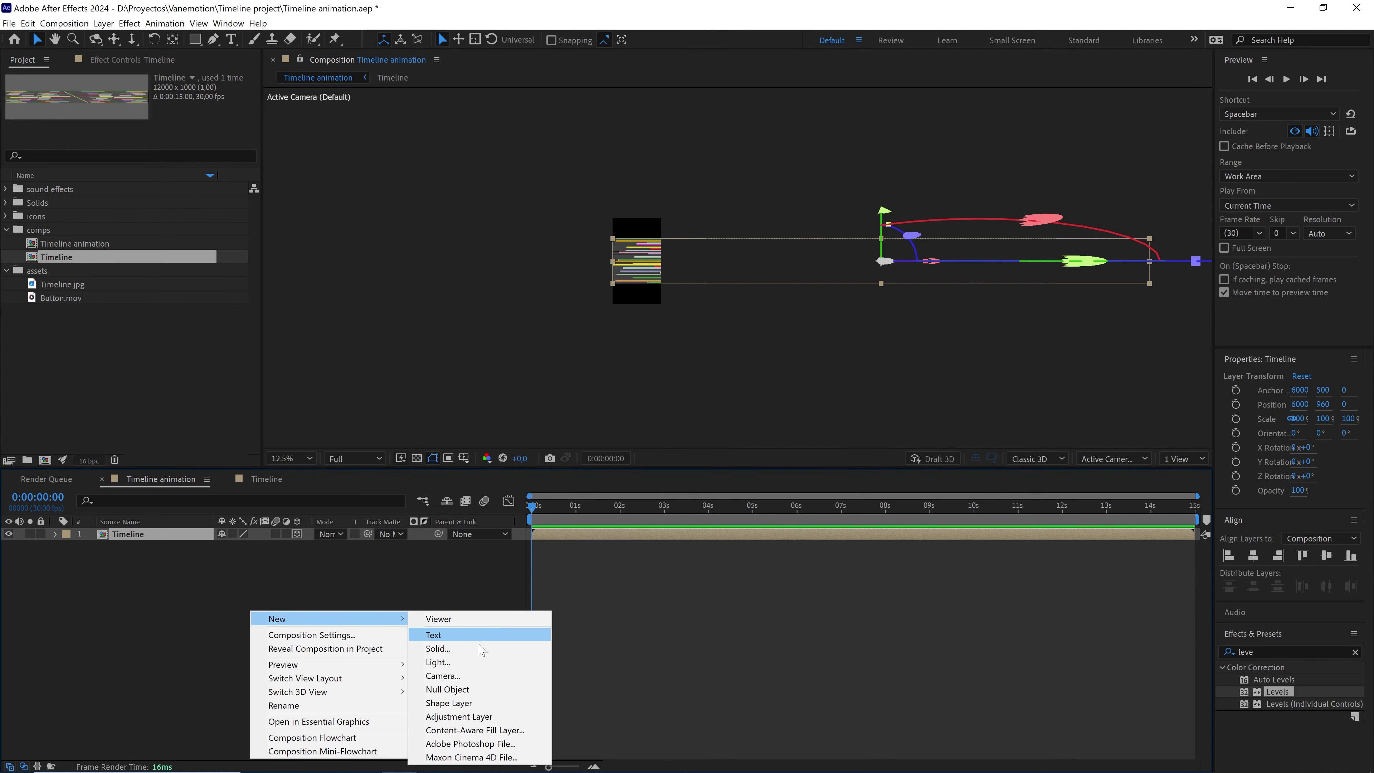
{"action": "left_click", "coordinate": [478, 679]}
{"action": "left_click", "coordinate": [765, 257]}
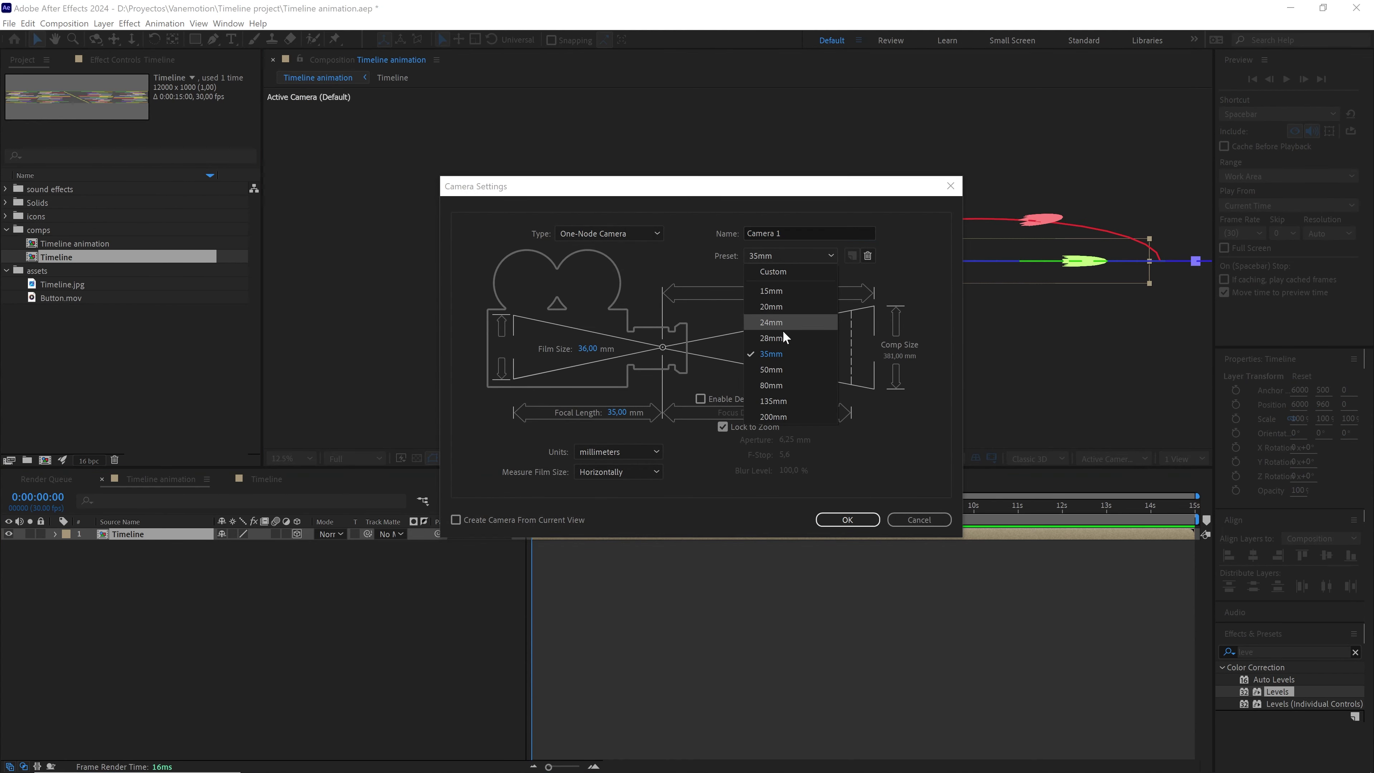
{"action": "left_click", "coordinate": [783, 355]}
{"action": "left_click", "coordinate": [625, 232]}
{"action": "left_click", "coordinate": [617, 246]}
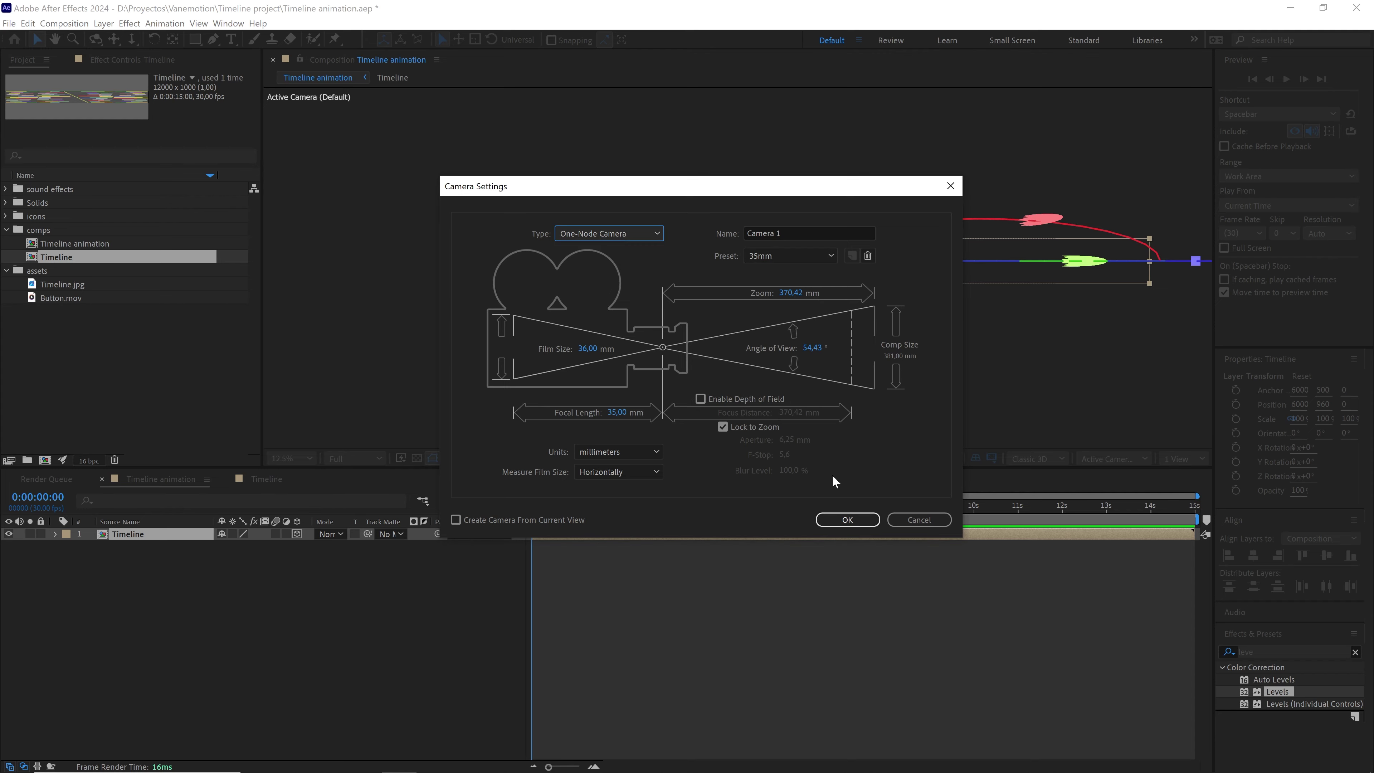
{"action": "left_click", "coordinate": [847, 520]}
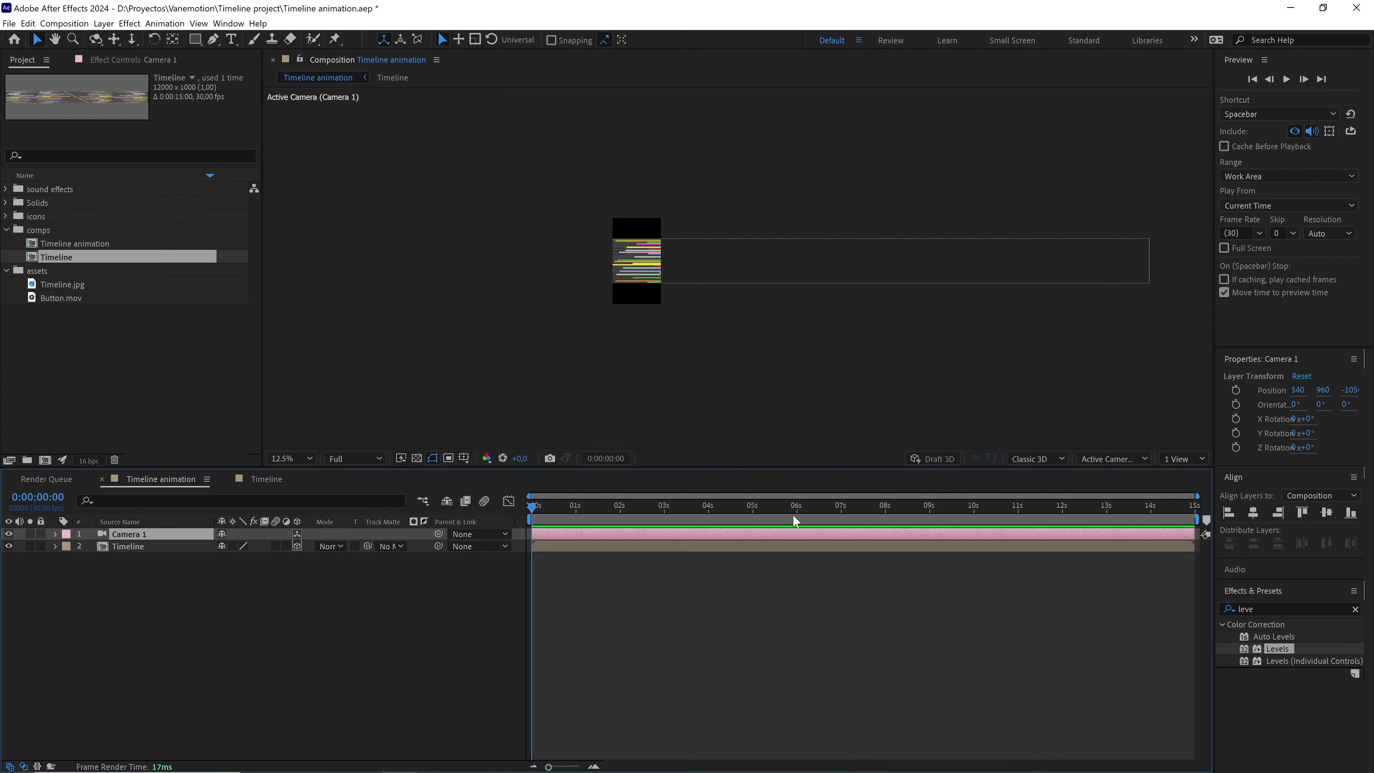
- Create a null object in the Timeline animation composition and make it a 3D layer
{"action": "right_click", "coordinate": [219, 629]}
{"action": "mouse_move", "coordinate": [303, 488]}
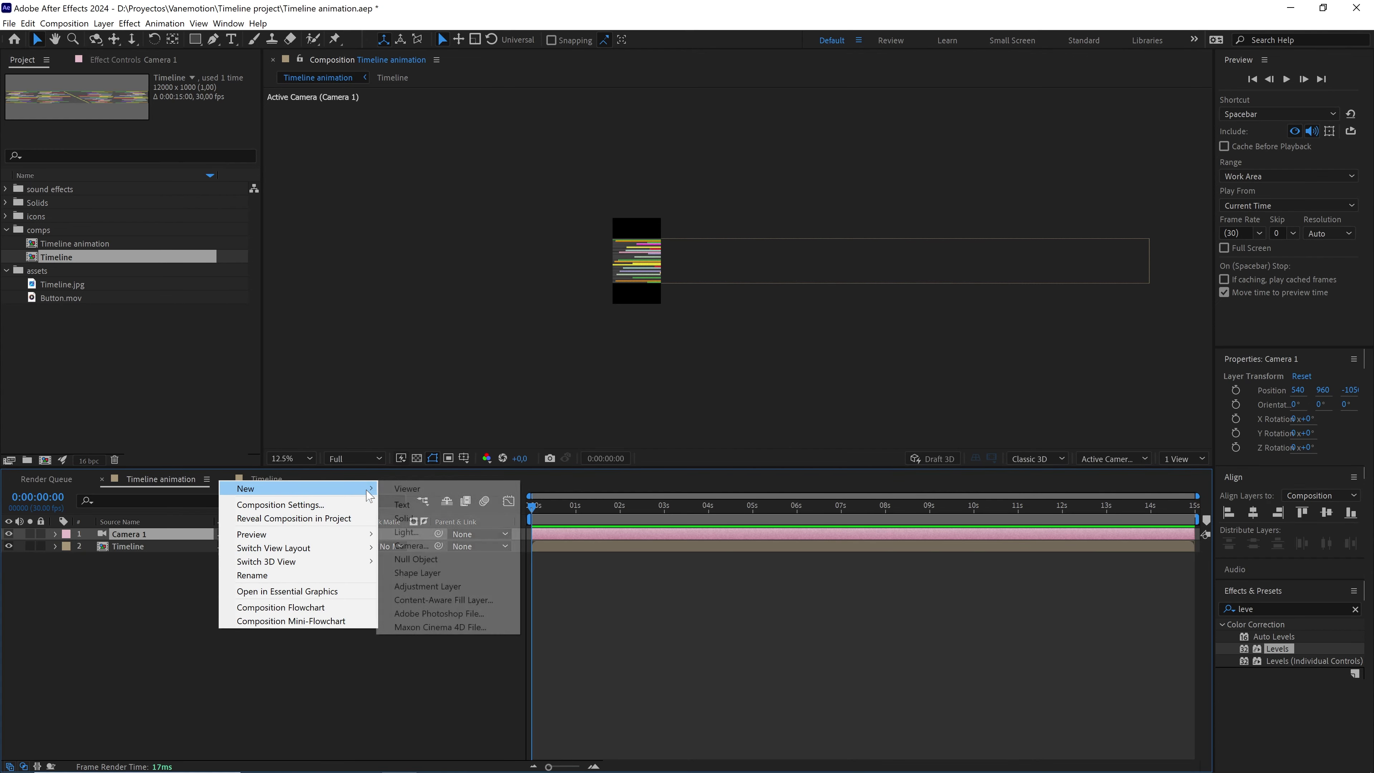
{"action": "left_click", "coordinate": [442, 559]}
{"action": "left_click", "coordinate": [297, 534]}
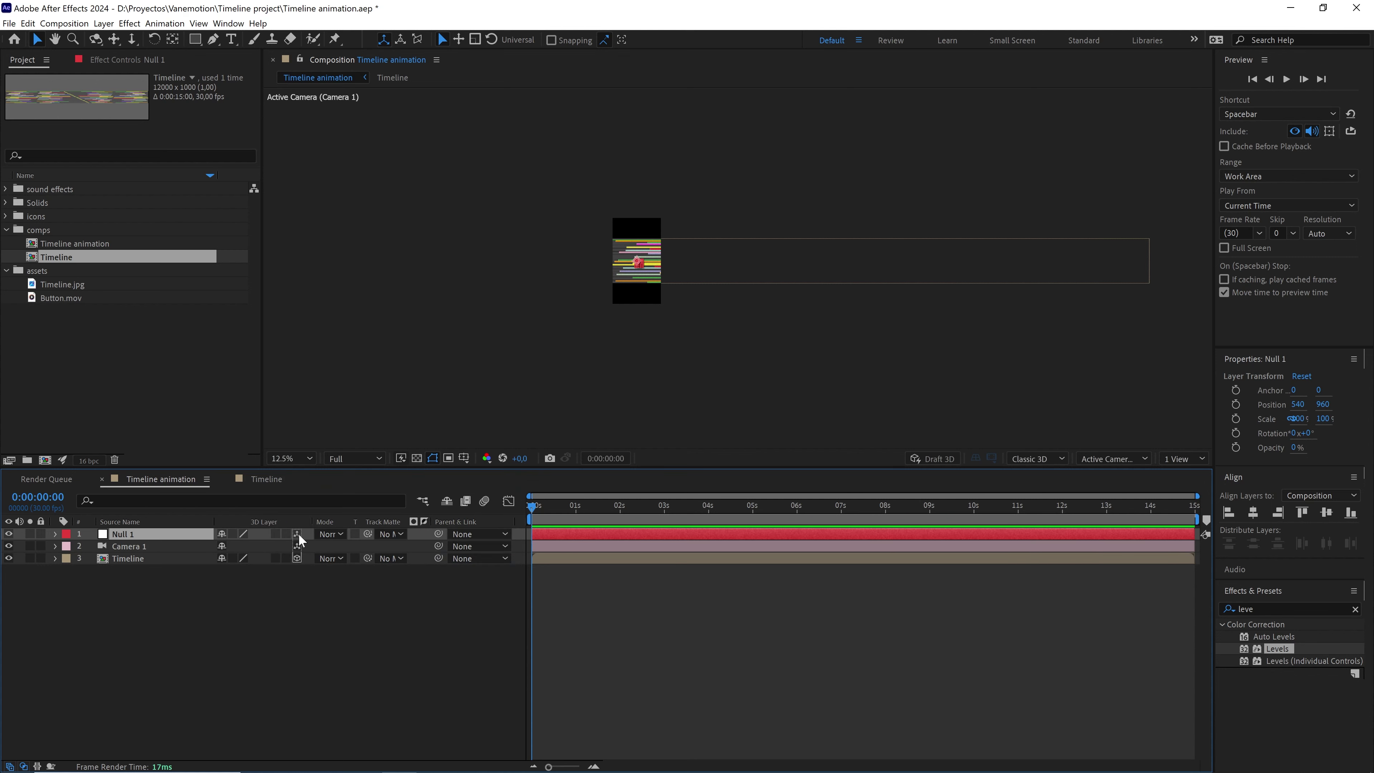
- Parent the Camera 1 layer to the Null 1 layer
{"action": "left_click", "coordinate": [135, 545]}
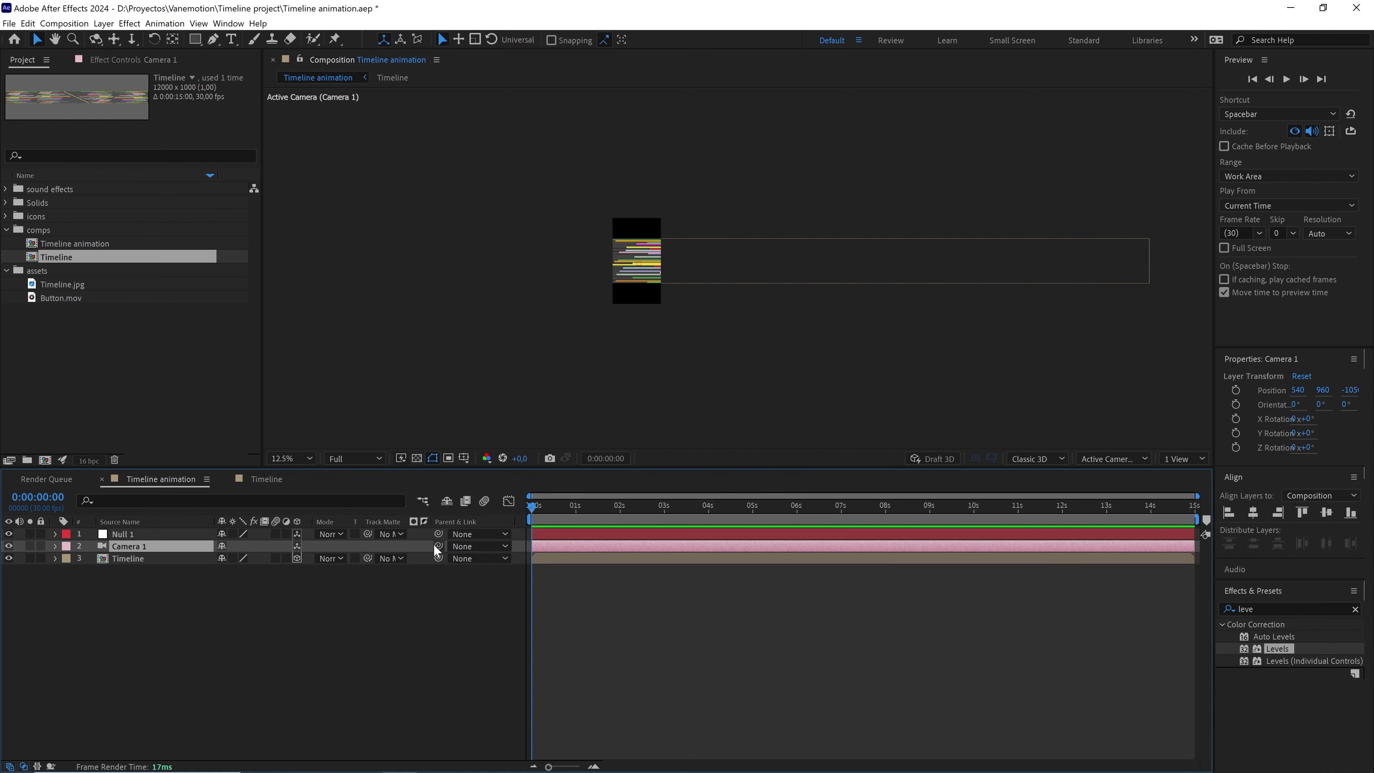
{"action": "left_click_drag", "start_coordinate": [434, 545], "coordinate": [161, 536]}
{"action": "left_click", "coordinate": [161, 534]}
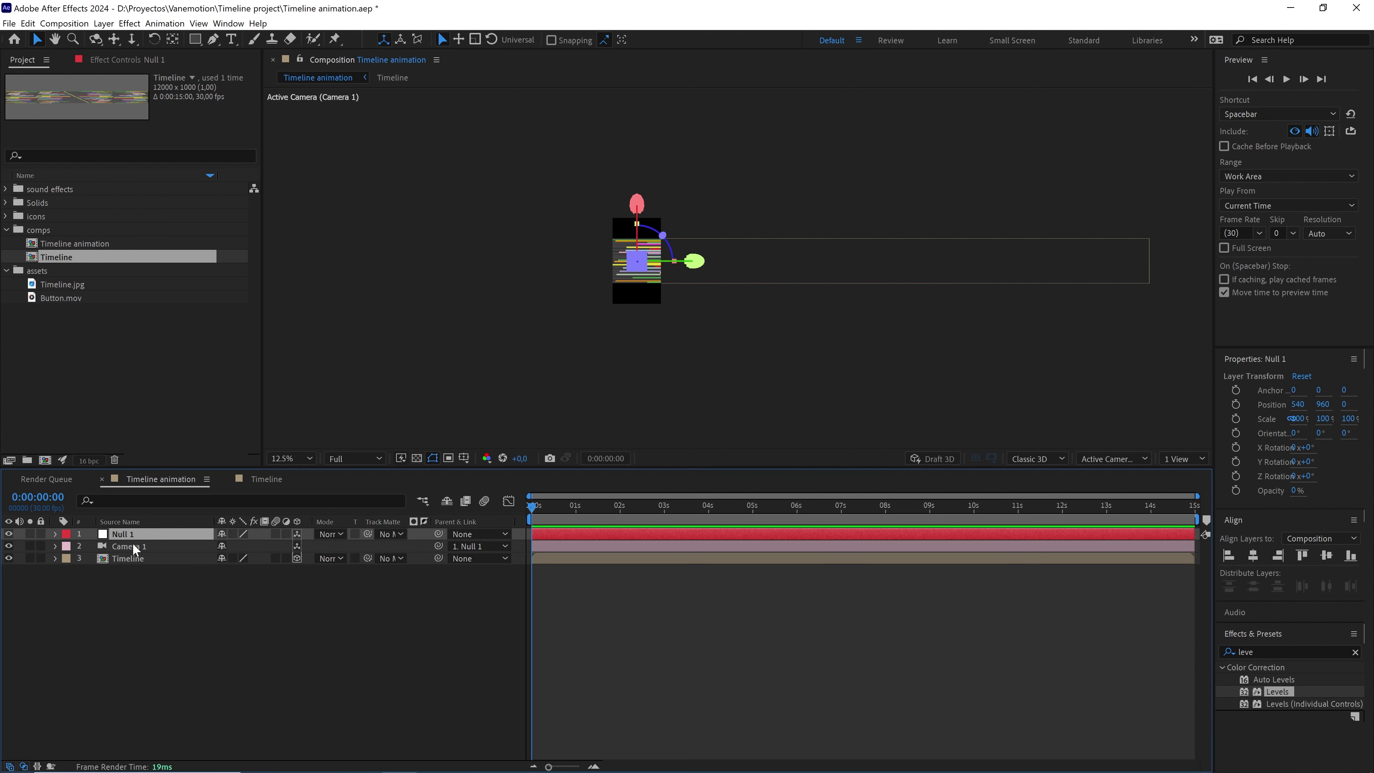
- Set starting keyframes for Camera 1's Position and Orientation at 0:00:00:00
{"action": "left_click", "coordinate": [132, 545]}
{"action": "key", "text": "period"}
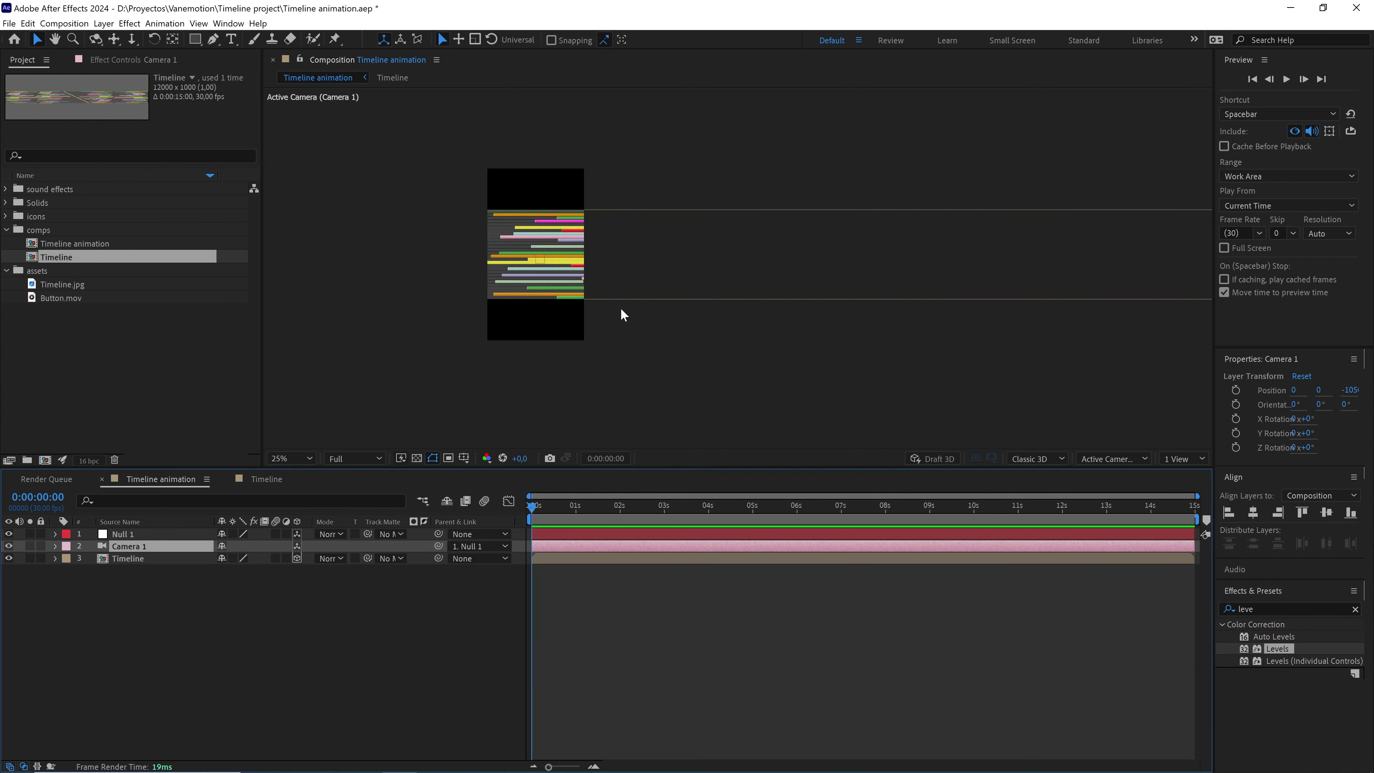
{"action": "left_click_drag", "start_coordinate": [620, 315], "coordinate": [732, 300]}
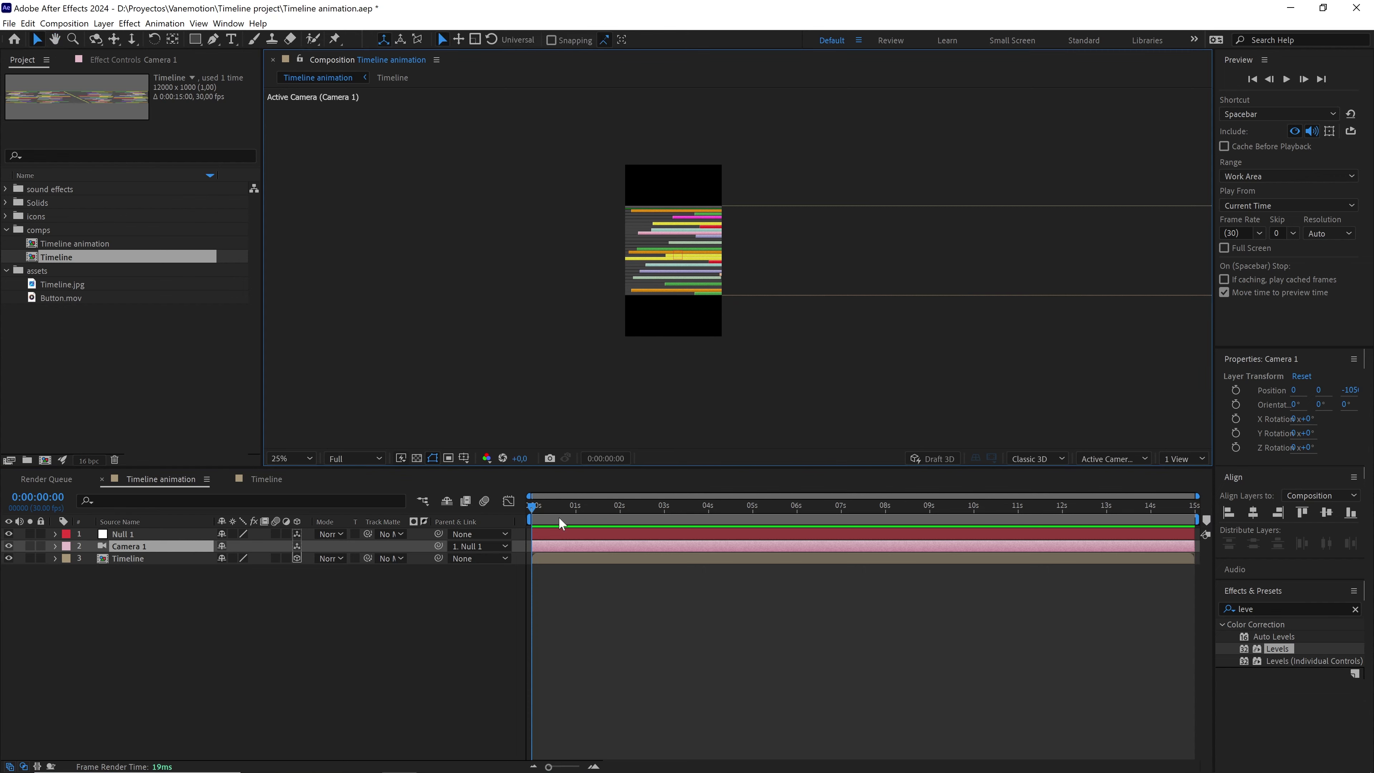
{"action": "left_click", "coordinate": [54, 546]}
{"action": "left_click", "coordinate": [68, 559]}
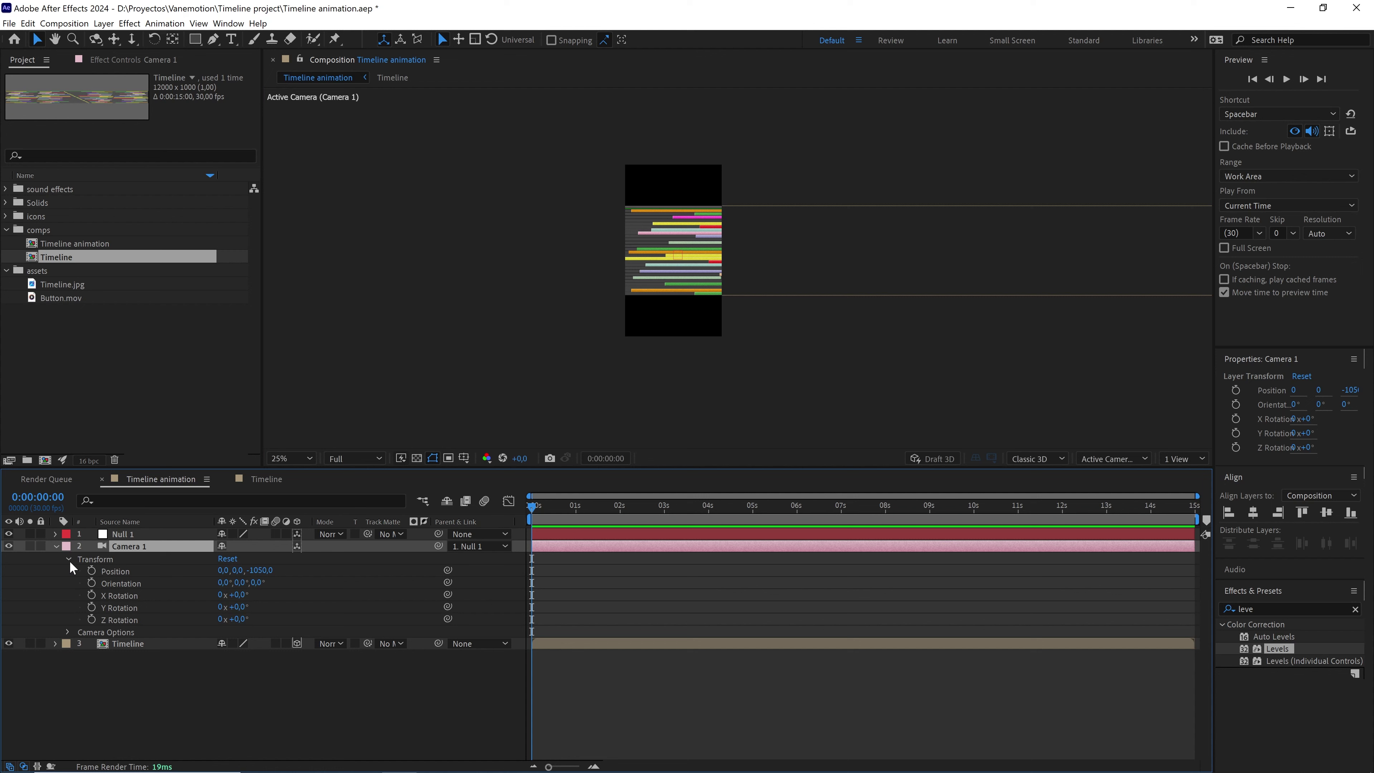
{"action": "left_click", "coordinate": [89, 570]}
{"action": "left_click", "coordinate": [91, 583]}
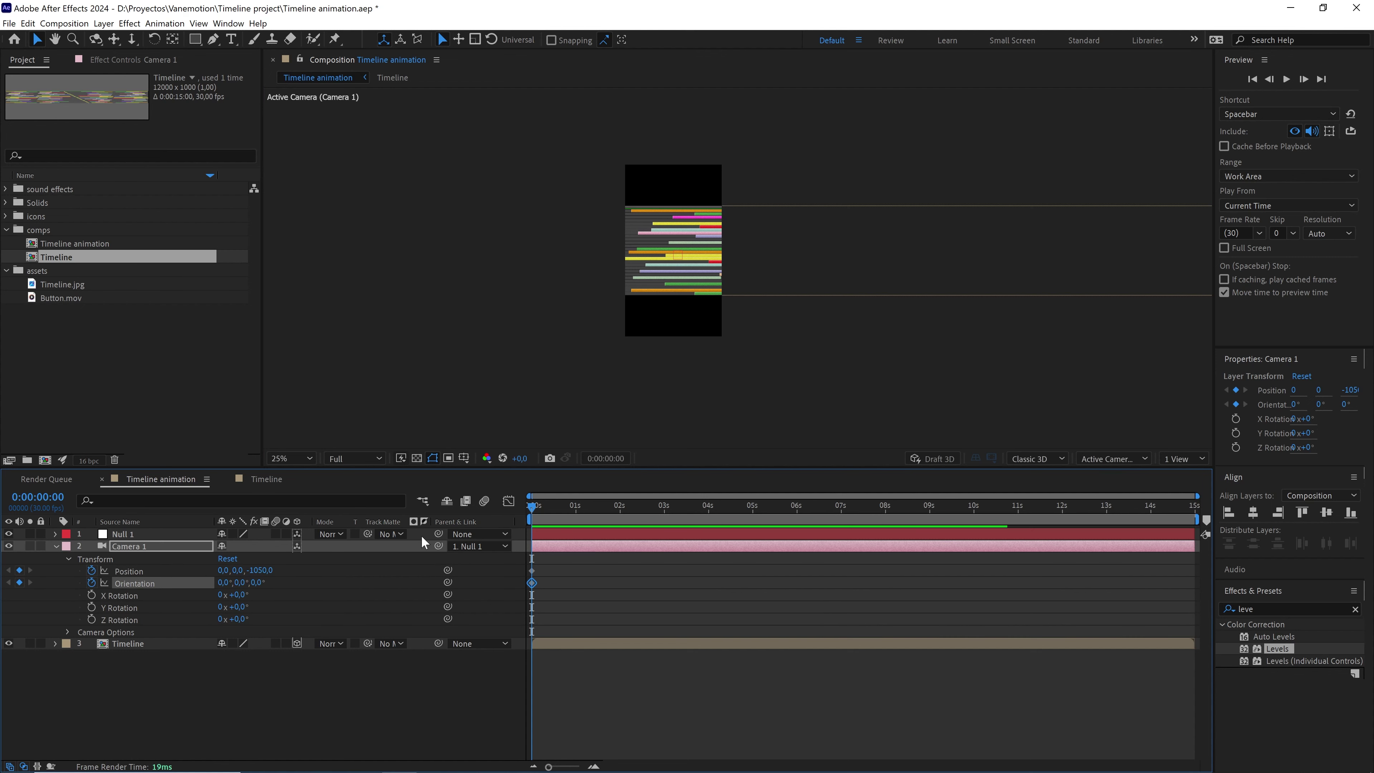
- Split the composition viewer into 2 Views, with the Left view beside the active camera, and enlarge the Left view
{"action": "left_click", "coordinate": [1188, 456]}
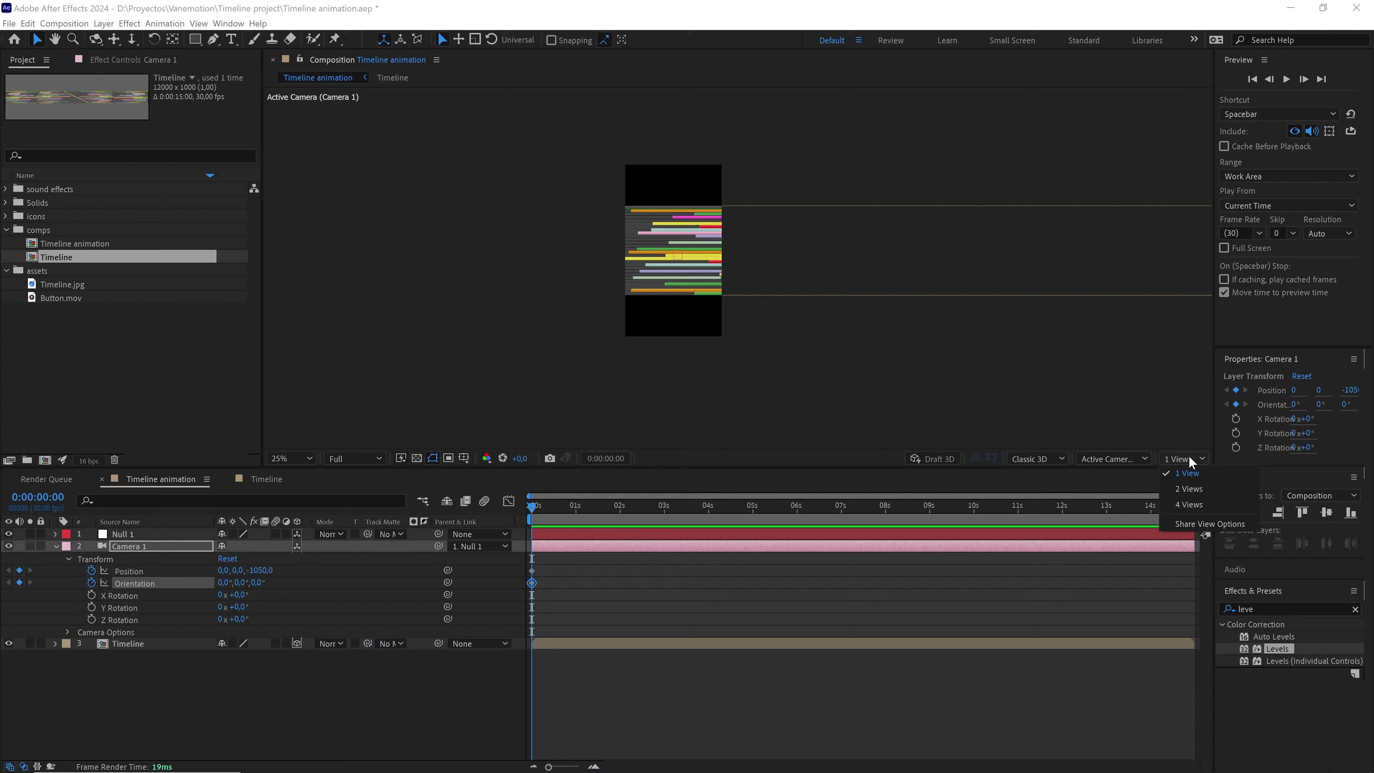
{"action": "left_click", "coordinate": [1197, 485]}
{"action": "left_click_drag", "start_coordinate": [637, 114], "coordinate": [423, 399]}
{"action": "left_click", "coordinate": [1108, 458]}
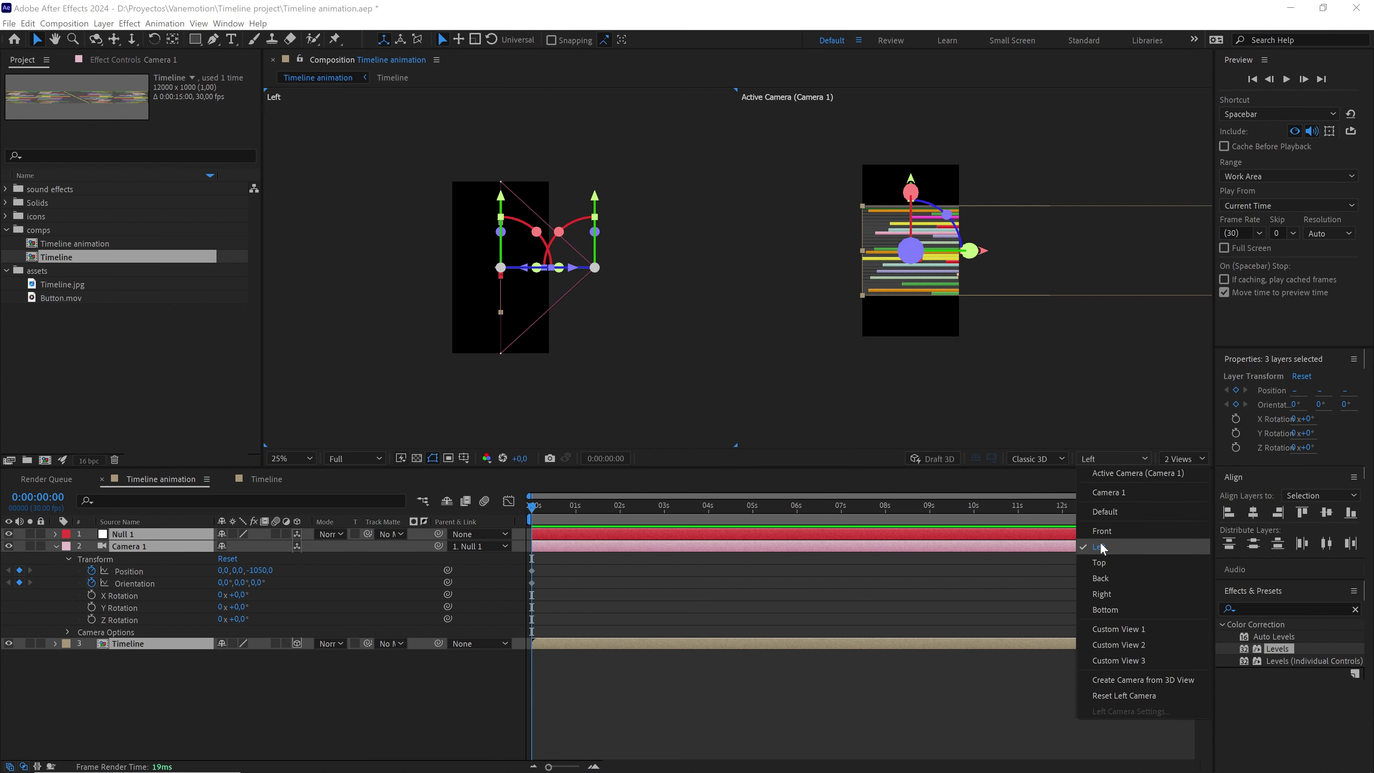
{"action": "left_click", "coordinate": [1088, 549]}
{"action": "left_click", "coordinate": [622, 590]}
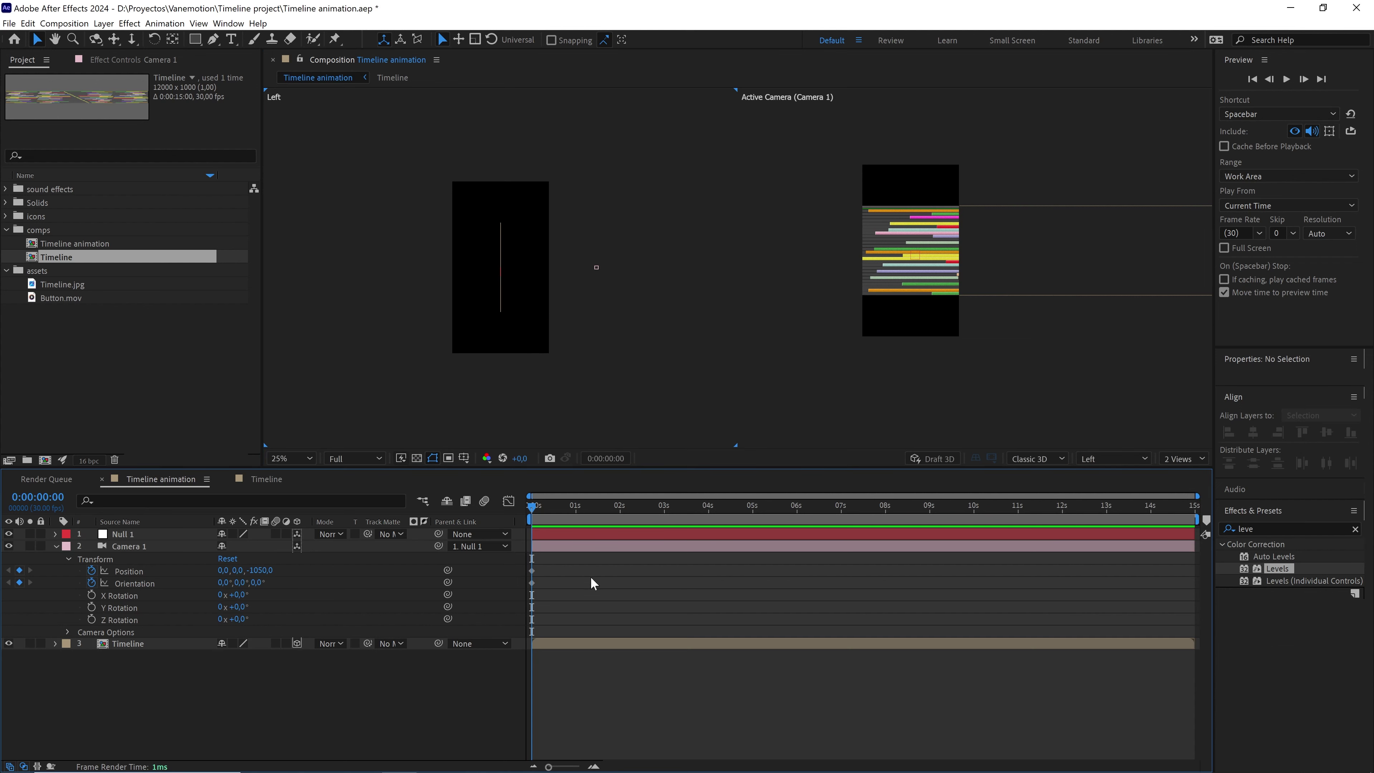
{"action": "scroll", "coordinate": [610, 352], "scroll_direction": "up", "scroll_amount": 2}
{"action": "left_click_drag", "start_coordinate": [634, 328], "coordinate": [573, 341]}
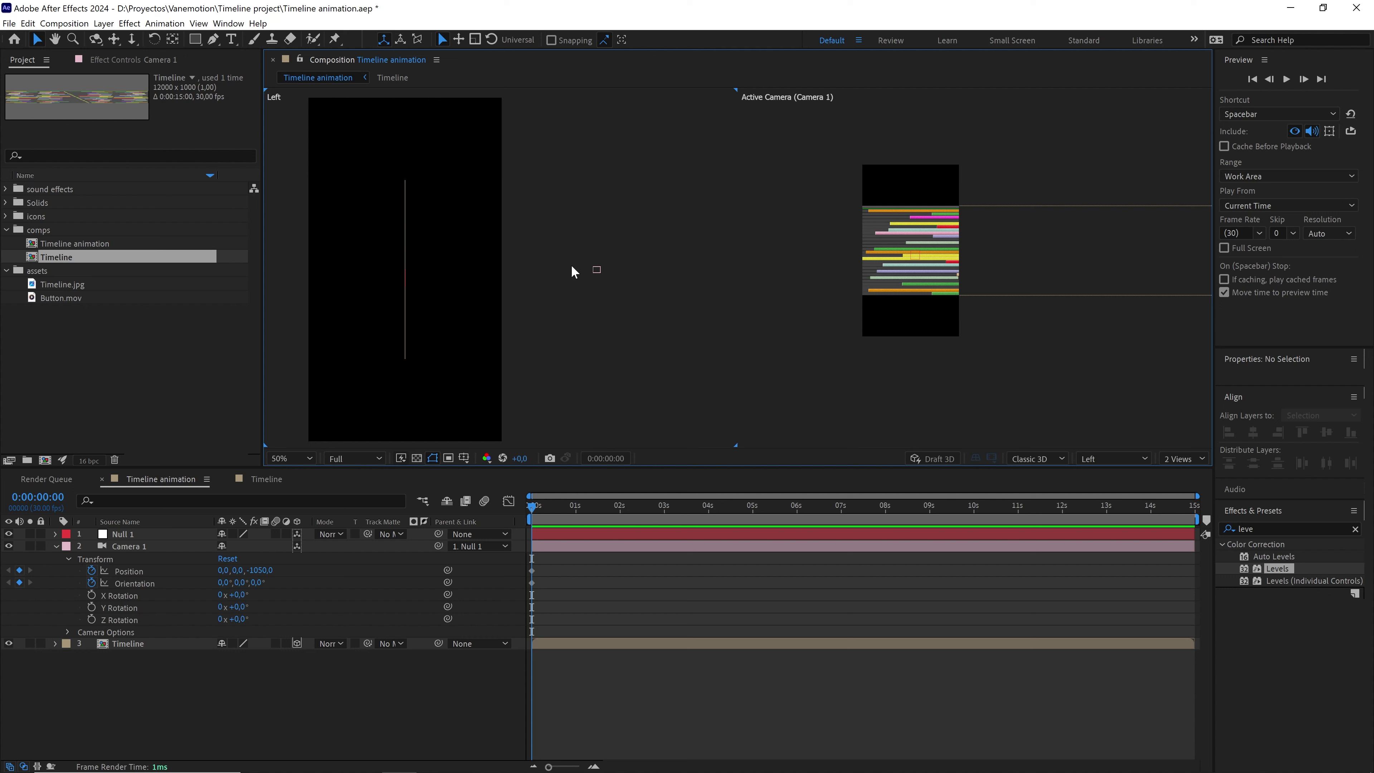
- Set Camera Wireframes to On in the composition's View Options
{"action": "left_click", "coordinate": [137, 548]}
{"action": "left_click", "coordinate": [585, 566]}
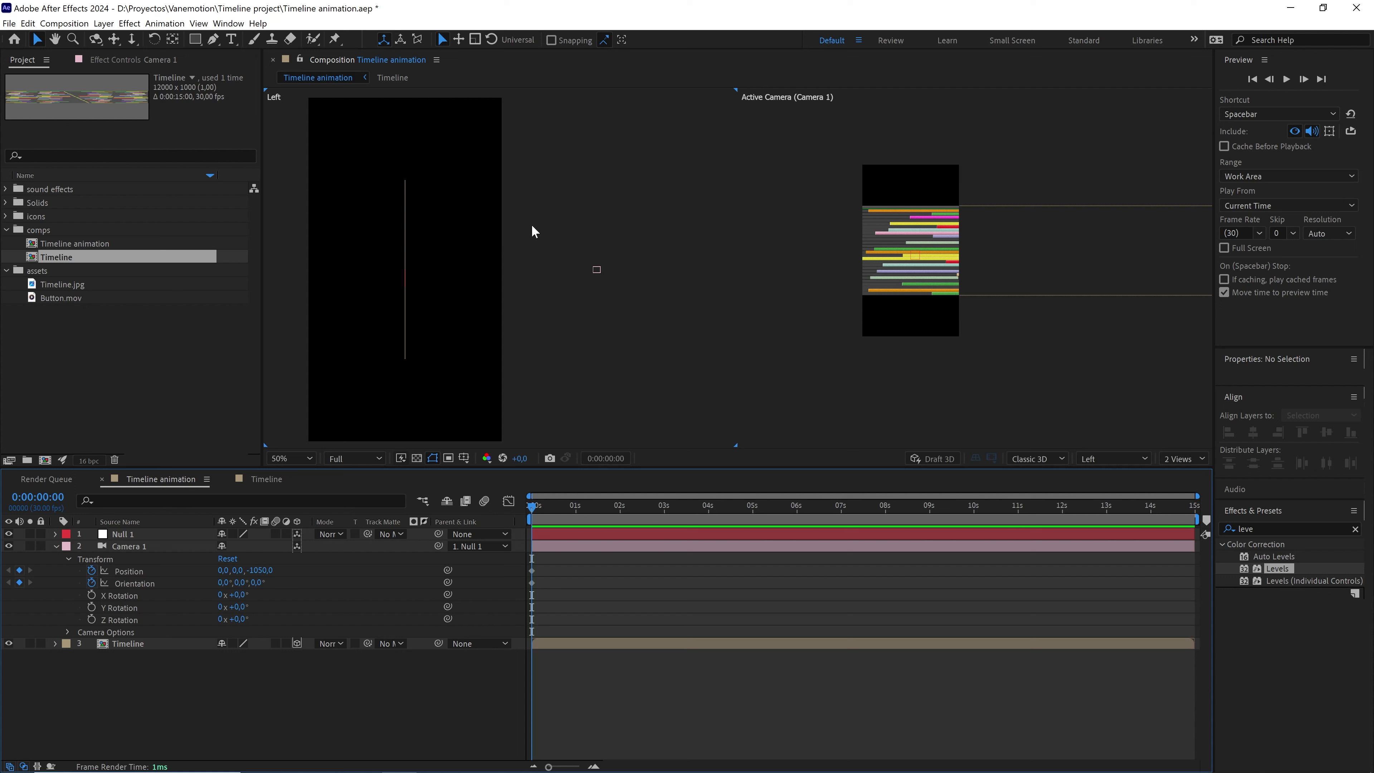
{"action": "left_click", "coordinate": [436, 60]}
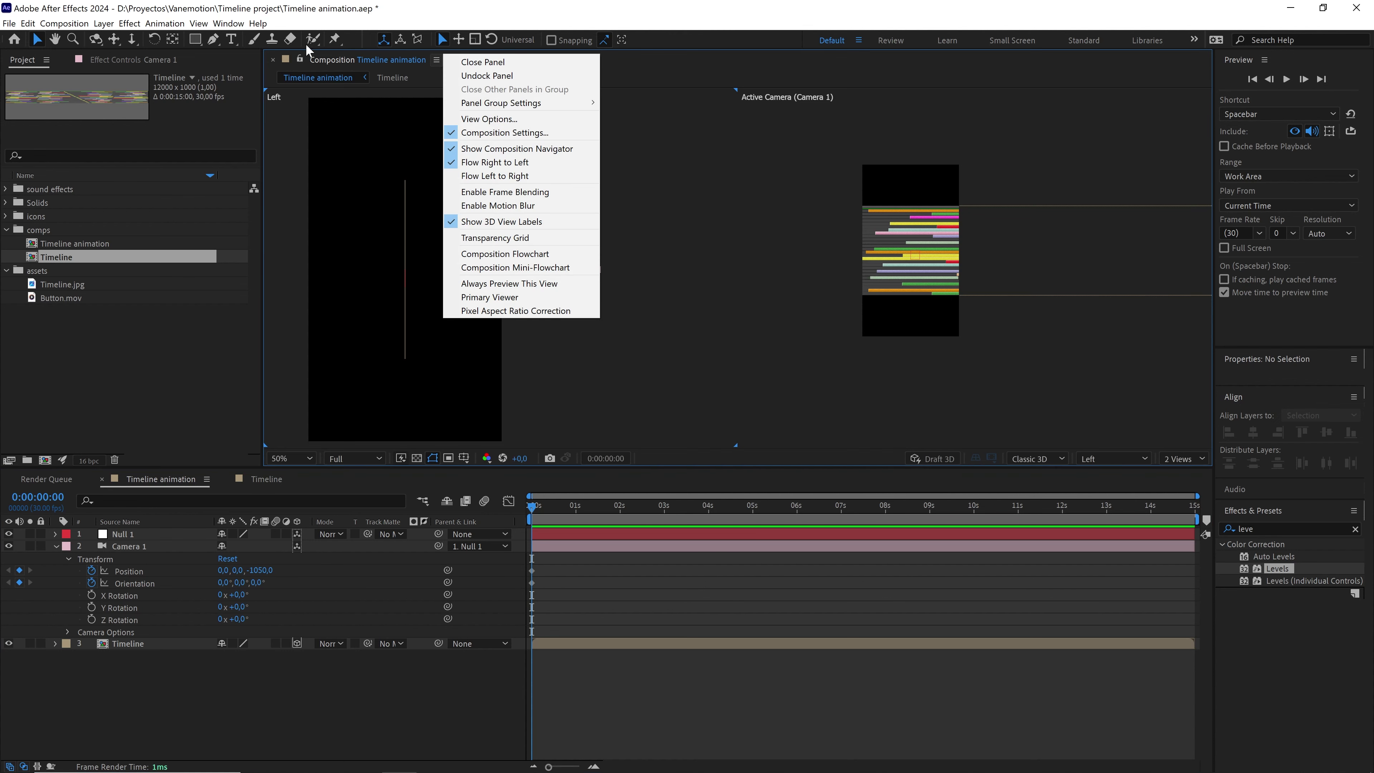
{"action": "left_click", "coordinate": [201, 24]}
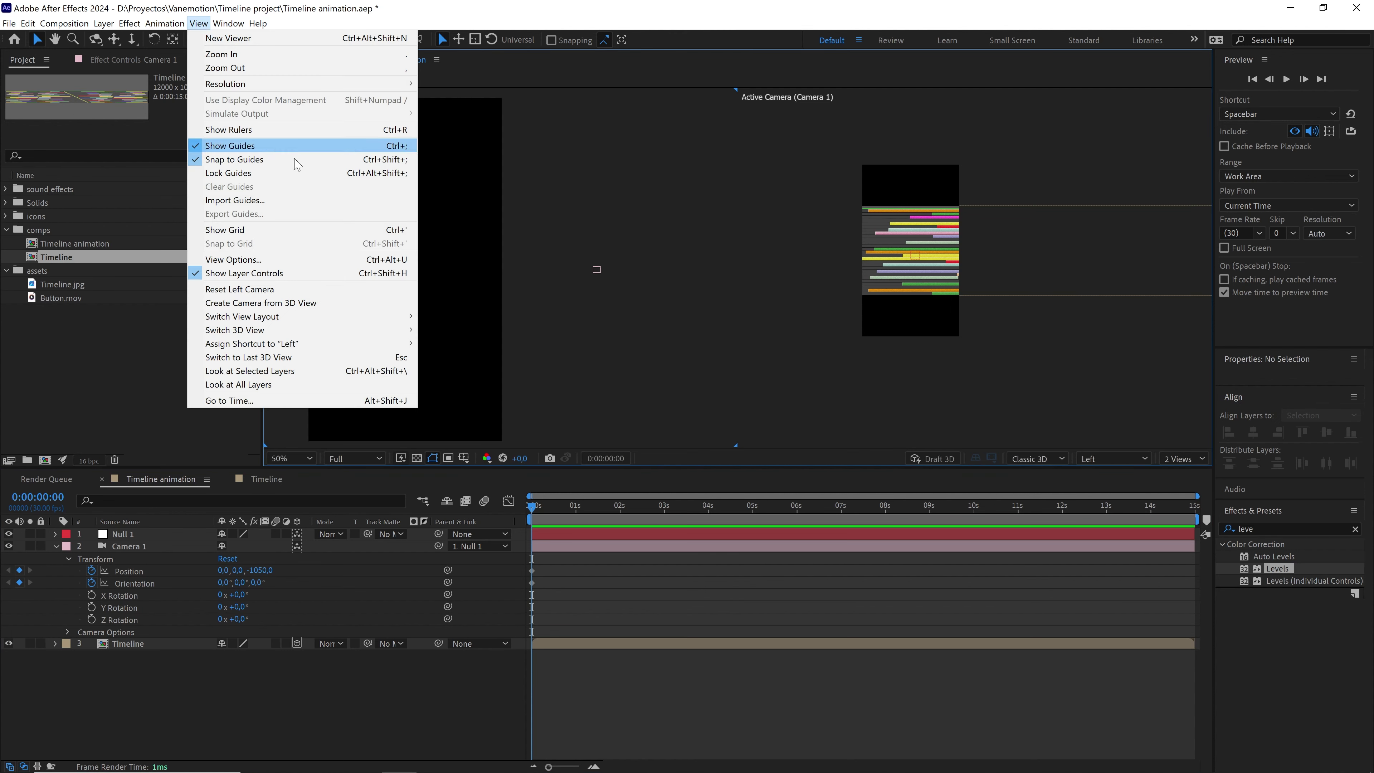
{"action": "left_click", "coordinate": [280, 262]}
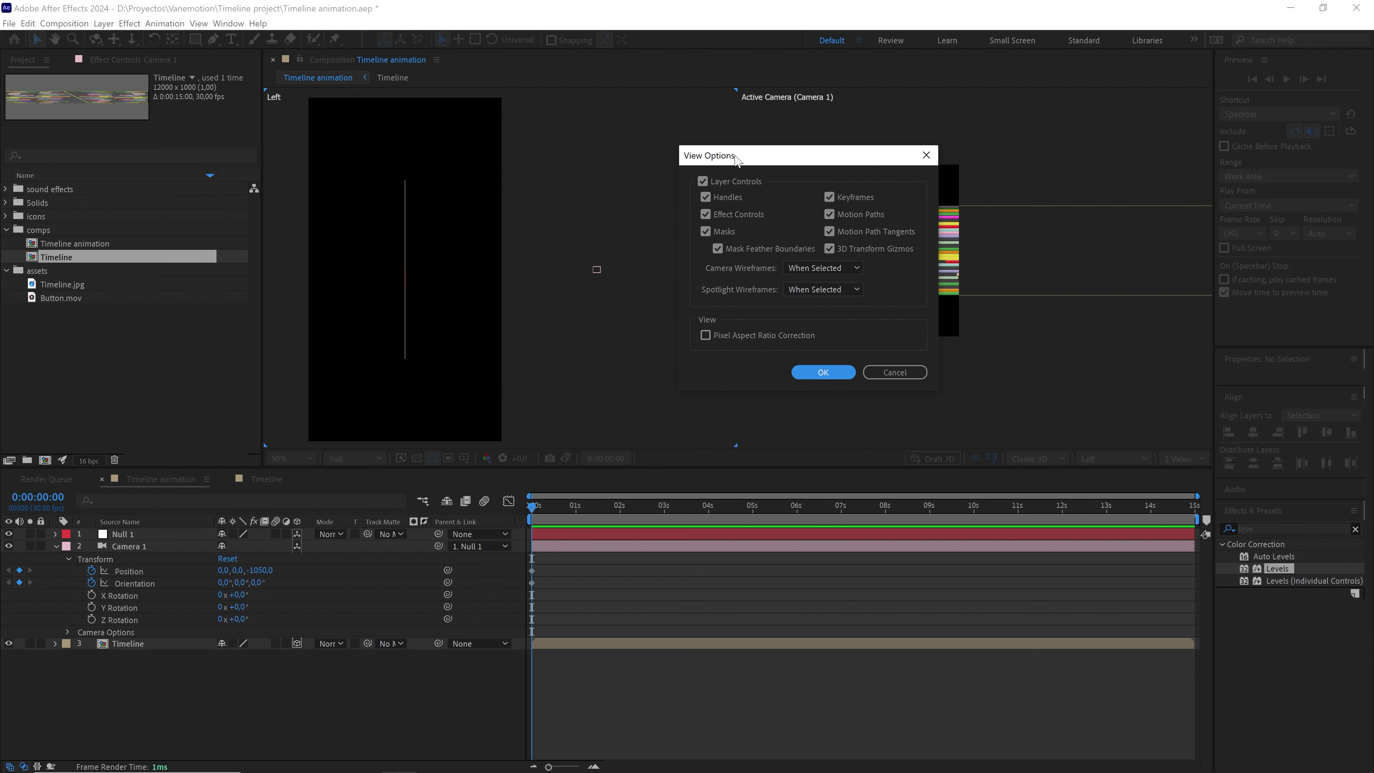
{"action": "left_click", "coordinate": [821, 267]}
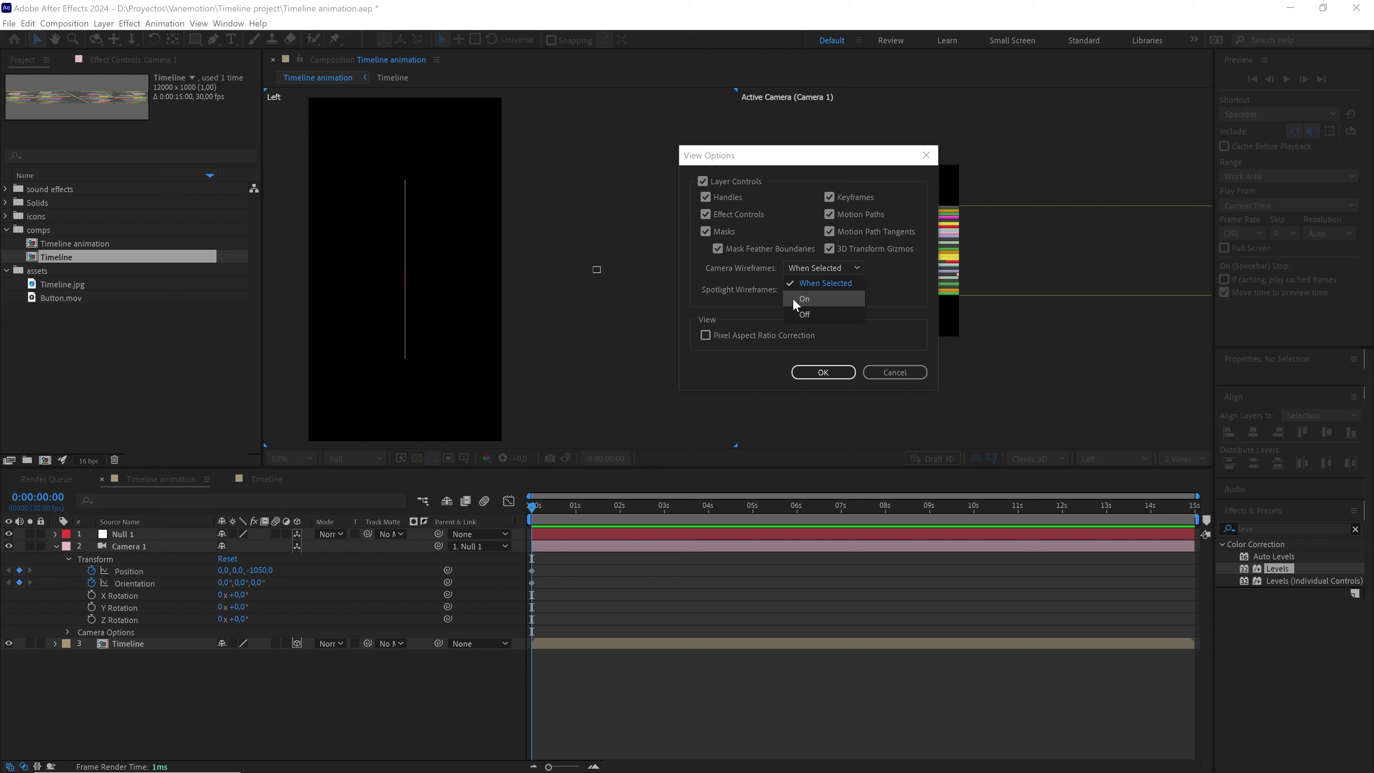
{"action": "left_click", "coordinate": [804, 301]}
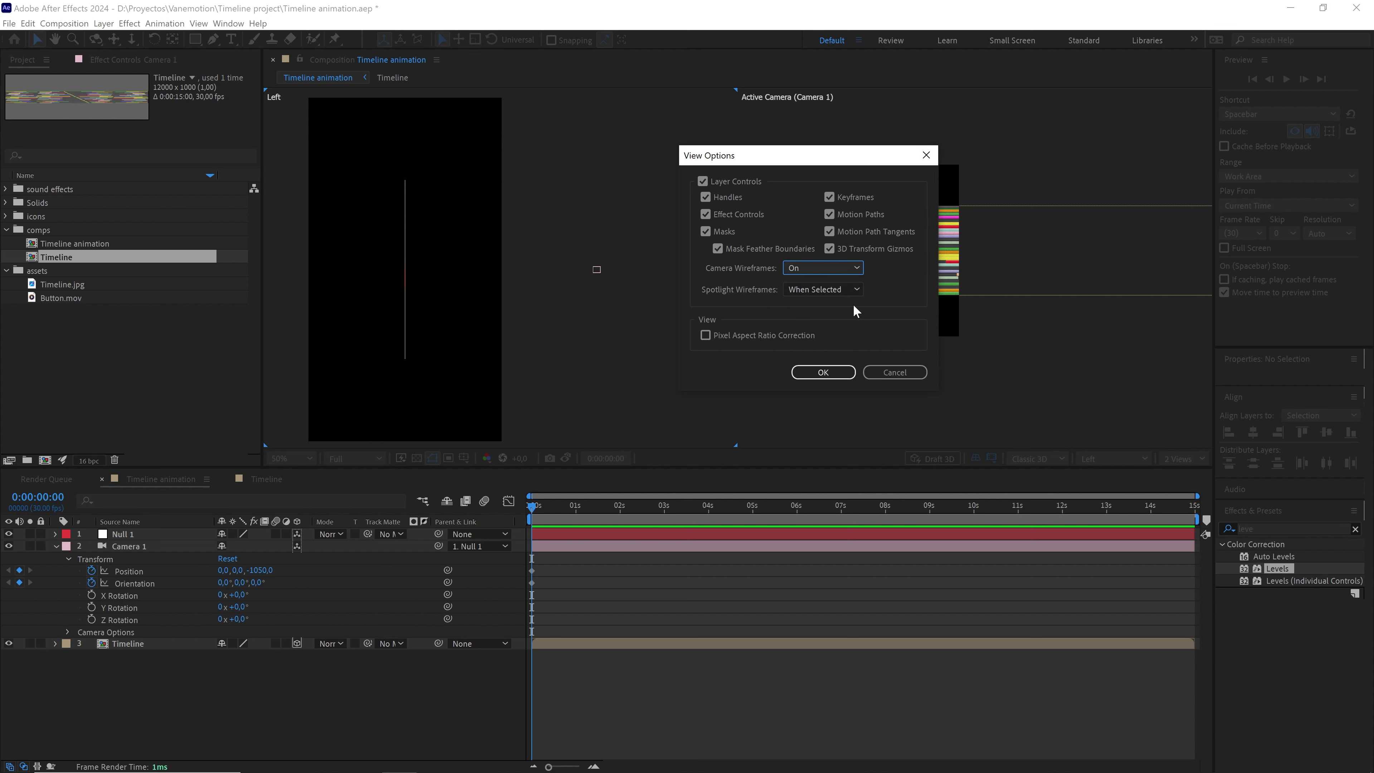
{"action": "left_click", "coordinate": [821, 372]}
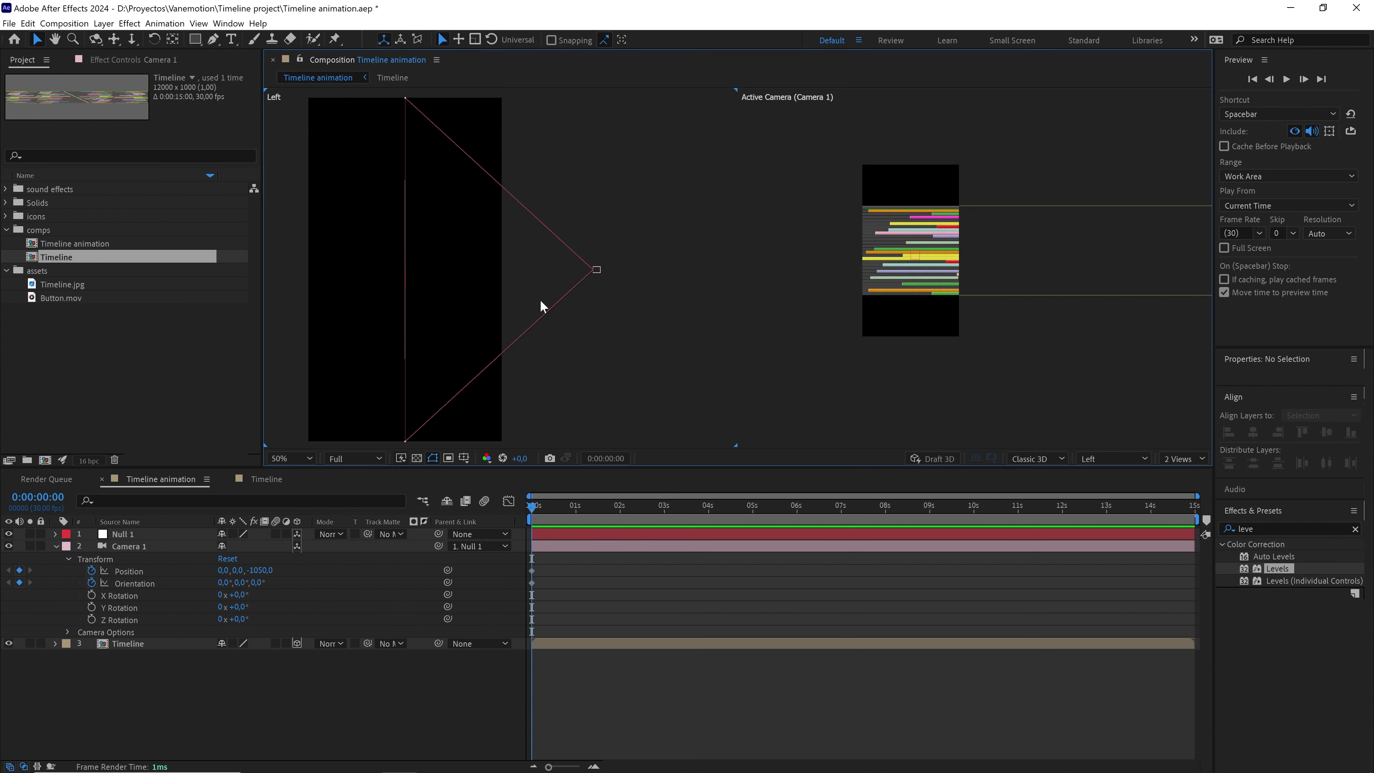
- Set the X value of Camera 1's Orientation to 15° on the starting keyframe at 0:00:00:00
{"action": "scroll", "coordinate": [541, 309], "scroll_direction": "down", "scroll_amount": 2}
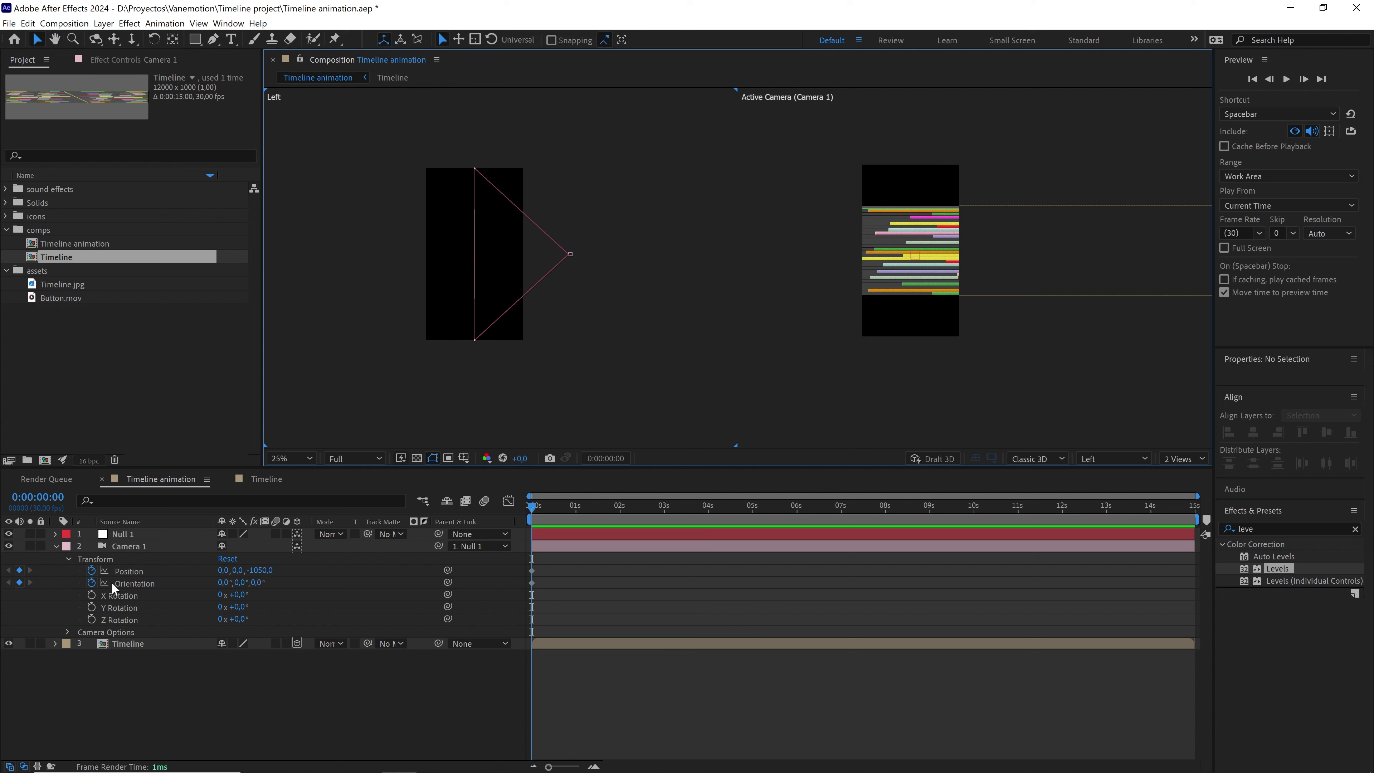
{"action": "left_click_drag", "start_coordinate": [223, 583], "coordinate": [233, 584]}
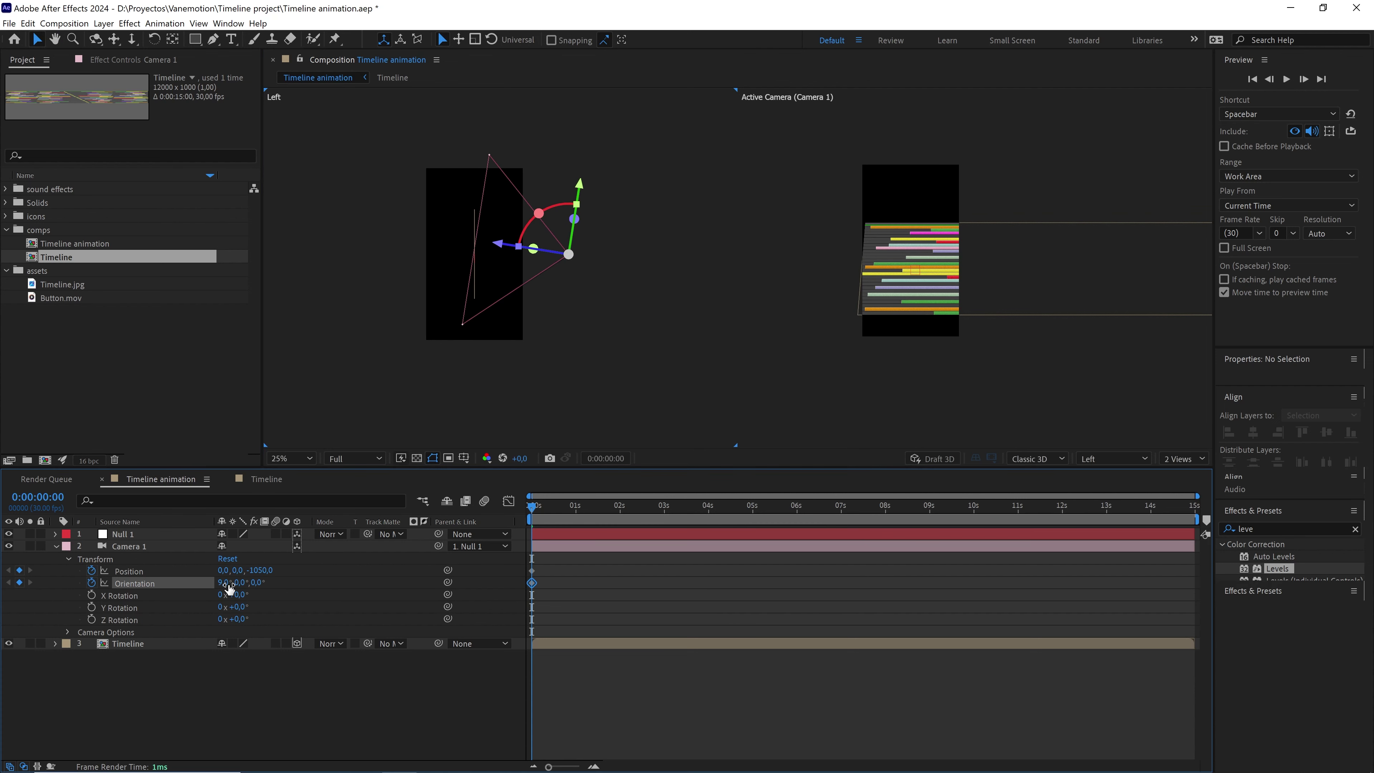
{"action": "left_click", "coordinate": [227, 582]}
{"action": "type", "text": "15"}
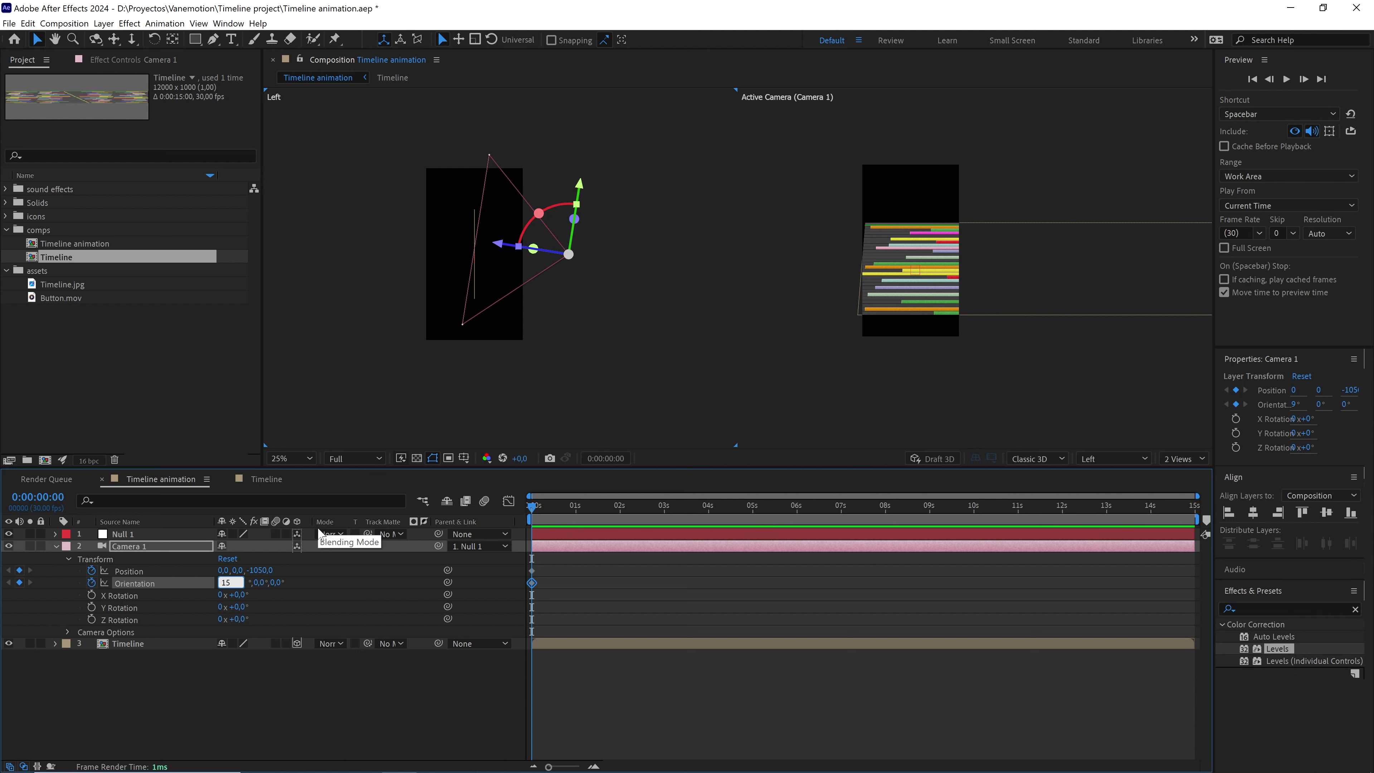
{"action": "left_click", "coordinate": [395, 589]}
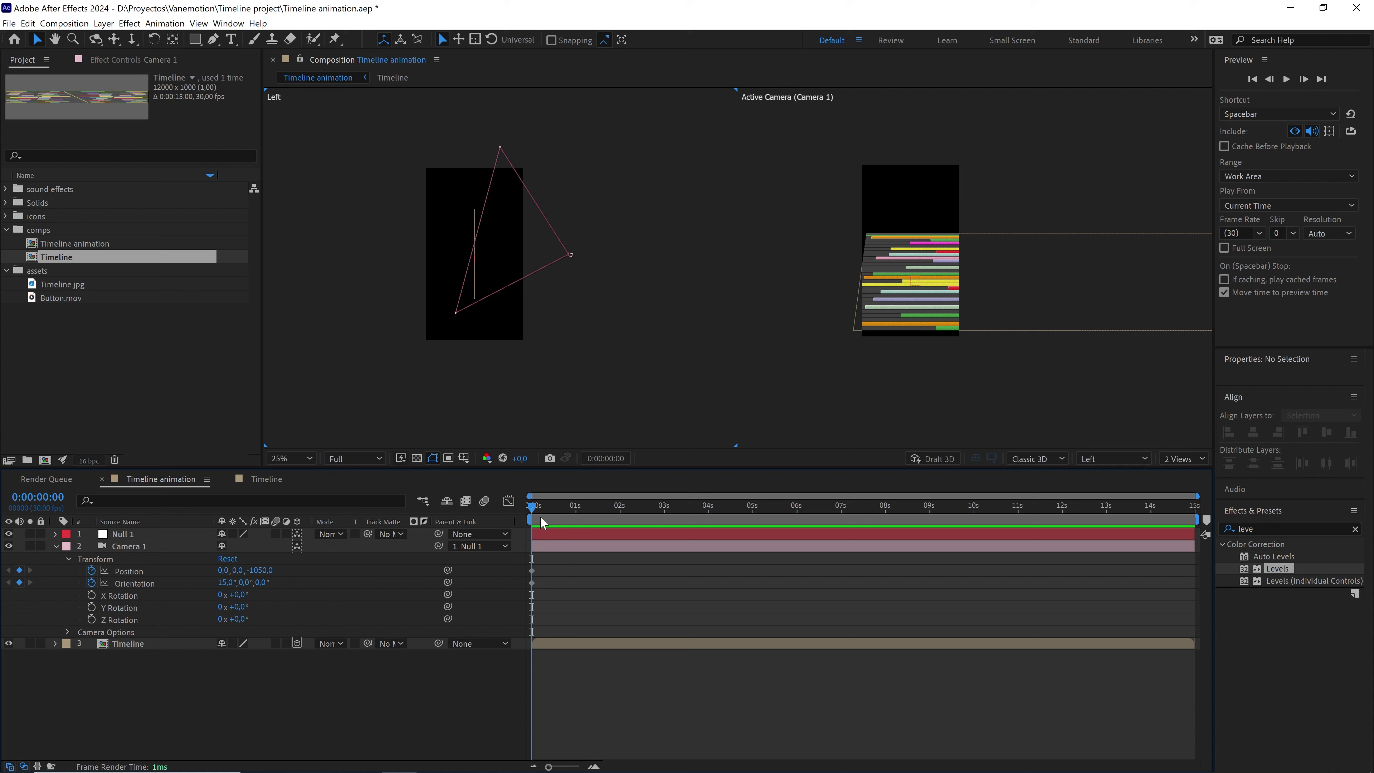
- At 0:00:04:15, keyframe Camera 1's Orientation with a Z value of 90°
{"action": "left_click_drag", "start_coordinate": [541, 522], "coordinate": [730, 528]}
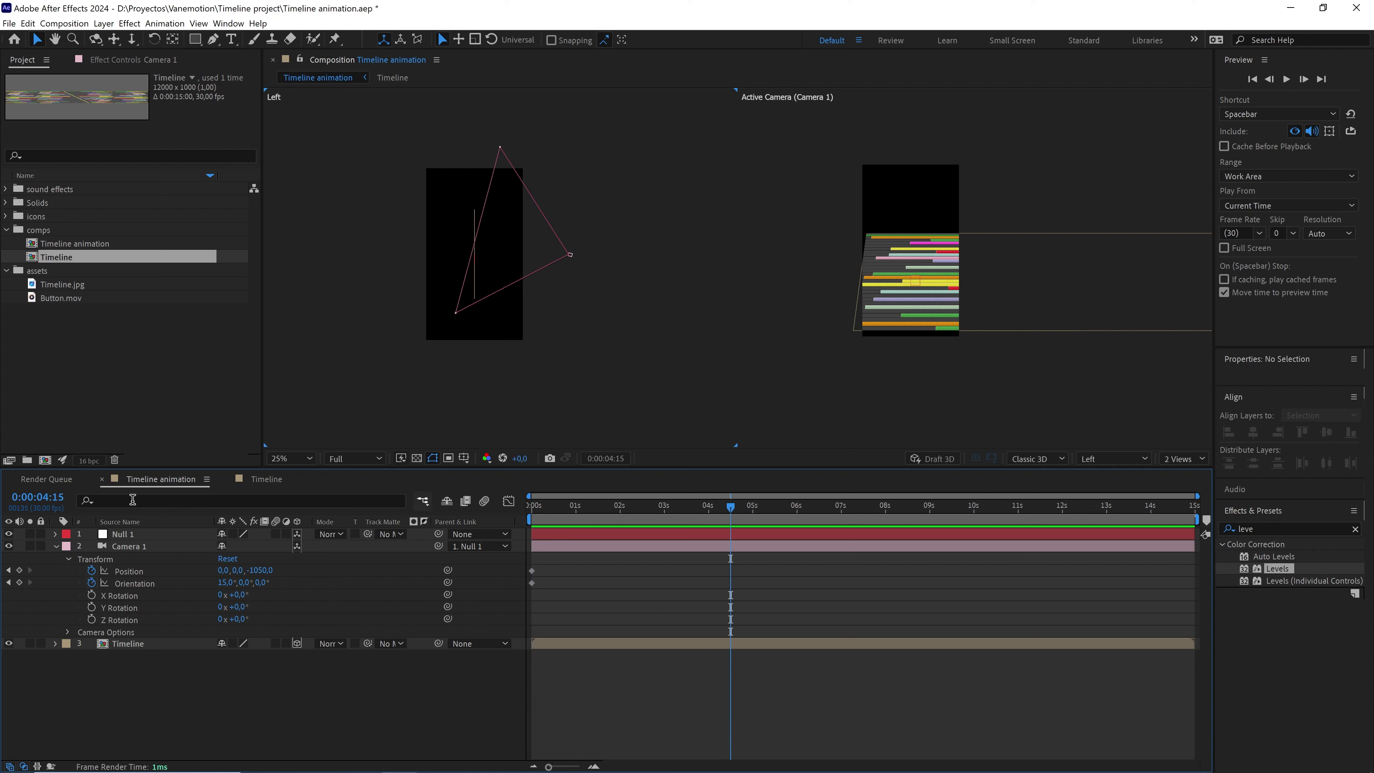
{"action": "key", "text": "alt+shift+j"}
{"action": "key", "text": "Escape"}
{"action": "left_click_drag", "start_coordinate": [260, 583], "coordinate": [316, 580]}
{"action": "left_click", "coordinate": [268, 582]}
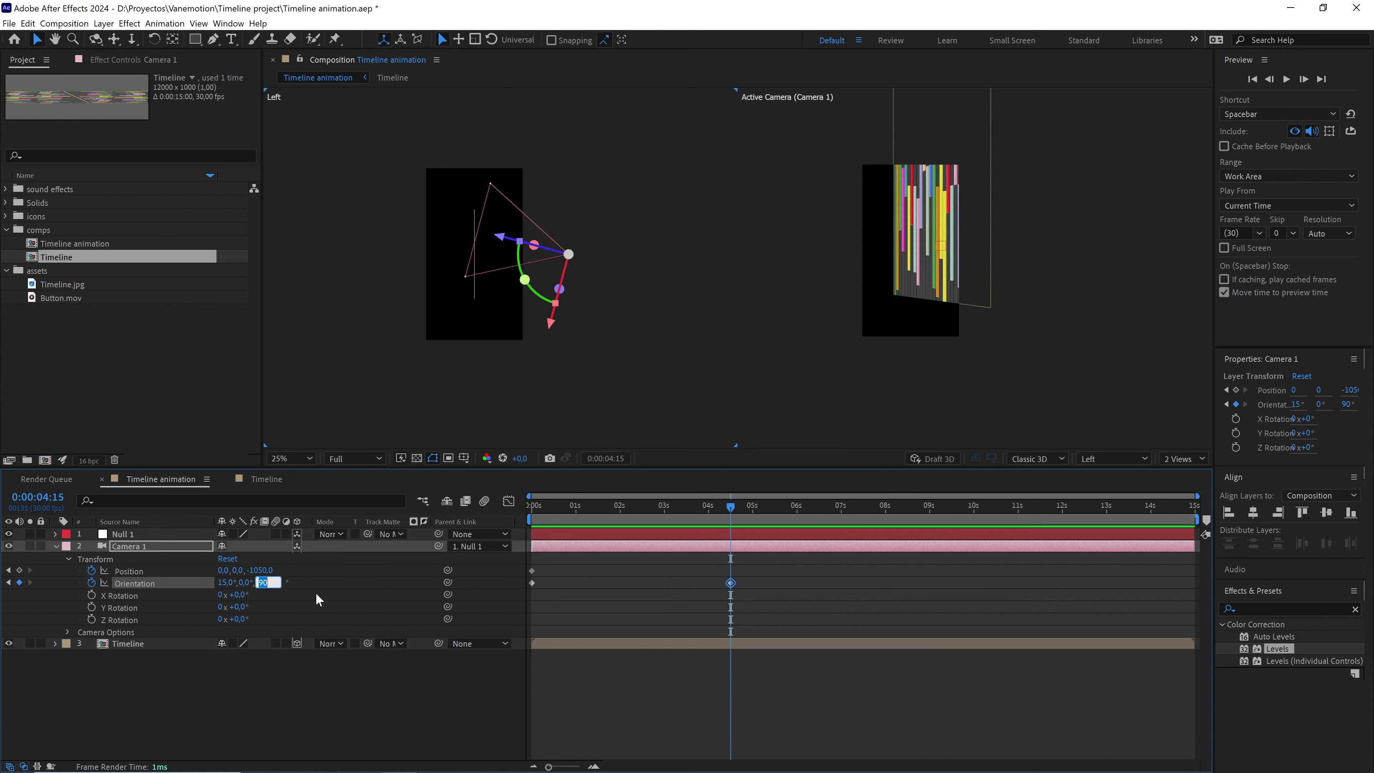
- Set Camera 1's Orientation at 0:00:04:15 to 90° in Y and 0° in X
{"action": "left_click_drag", "start_coordinate": [242, 582], "coordinate": [301, 577]}
{"action": "left_click", "coordinate": [245, 582]}
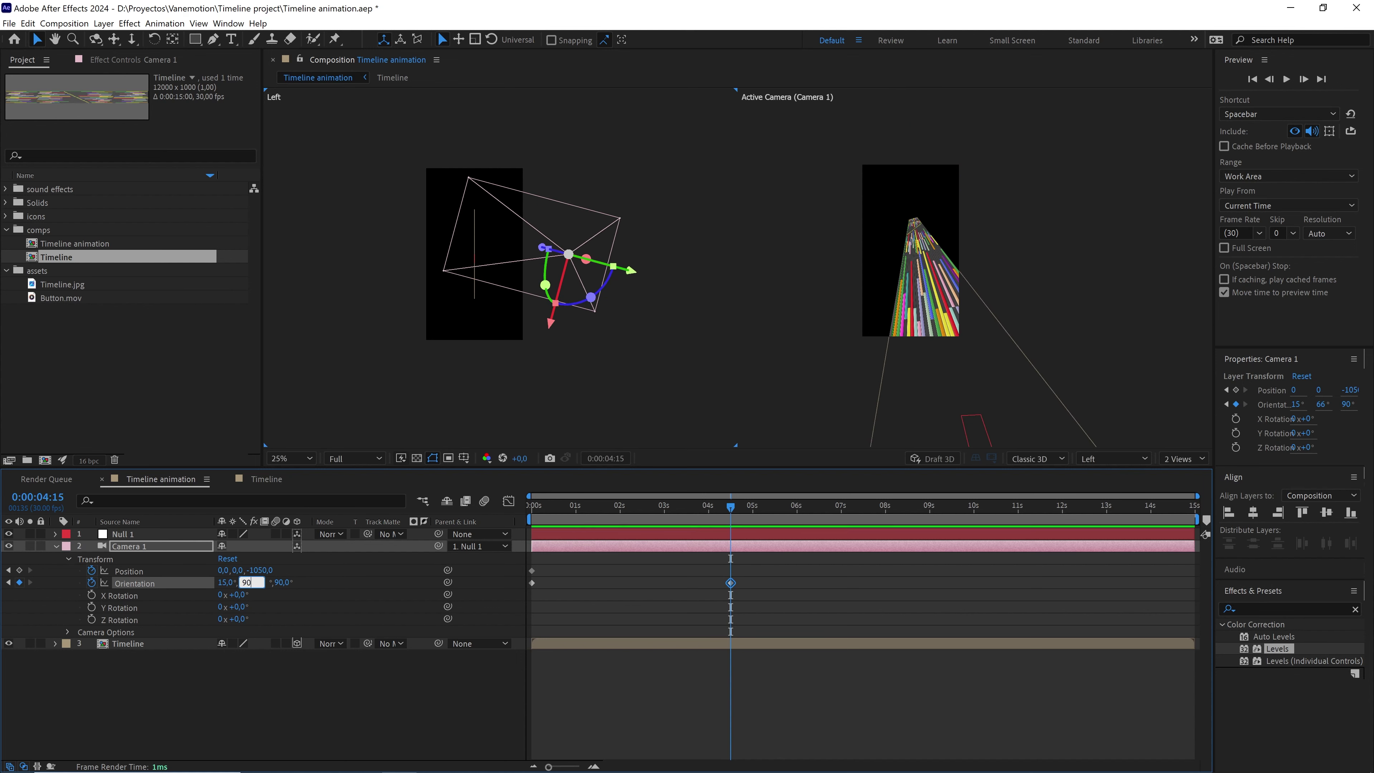
{"action": "left_click", "coordinate": [328, 606]}
{"action": "key", "text": "shift+Tab"}
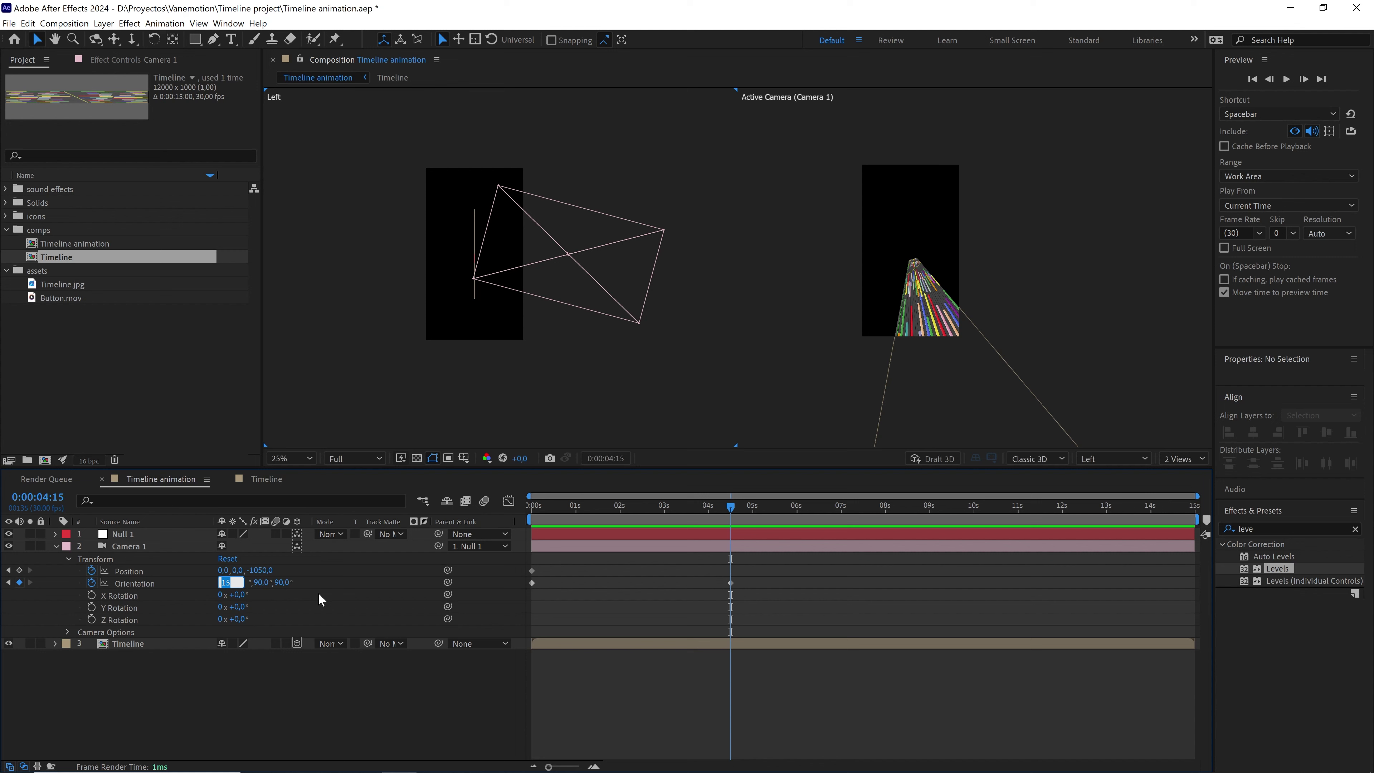
{"action": "type", "text": "0"}
{"action": "left_click", "coordinate": [806, 573]}
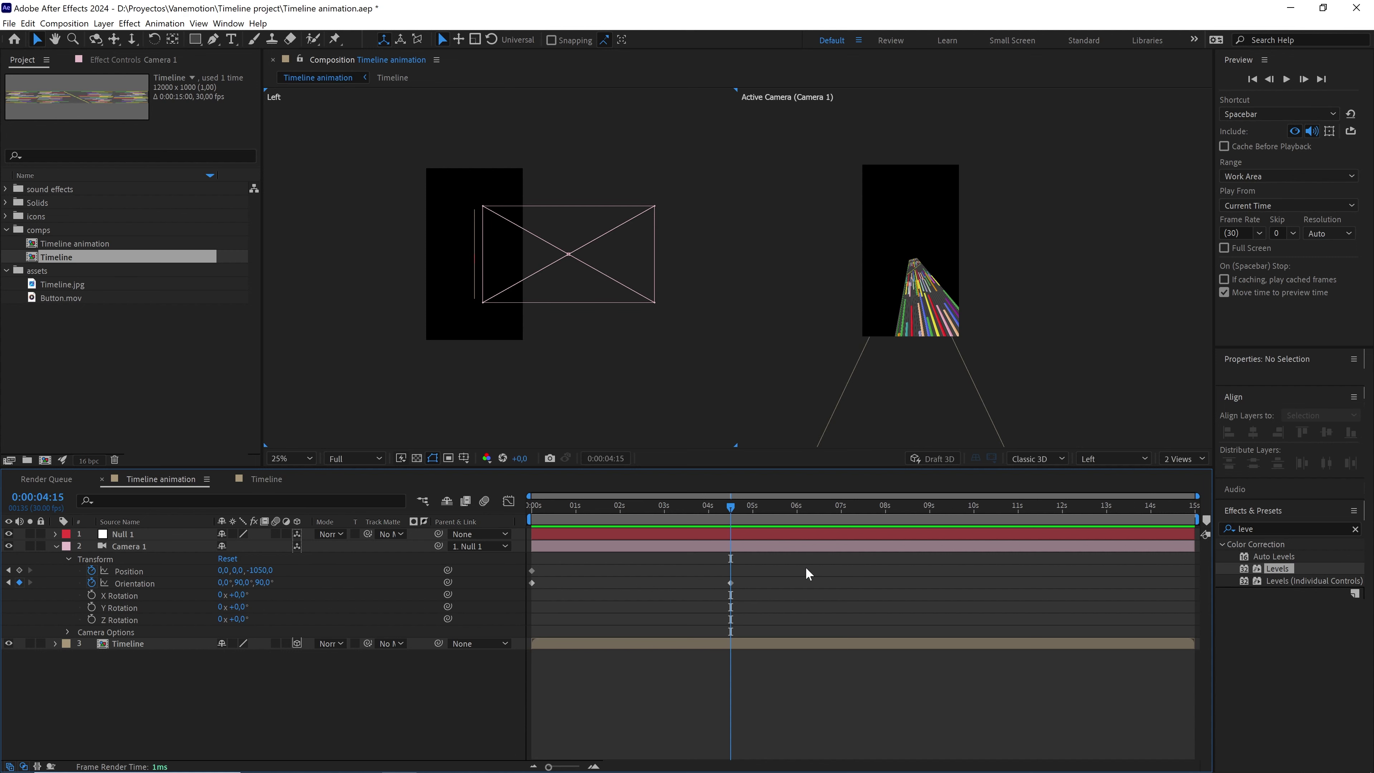
- Lower Camera 1 towards the timeline by setting its Z Position to -230 at 0:00:04:15
{"action": "left_click", "coordinate": [937, 360]}
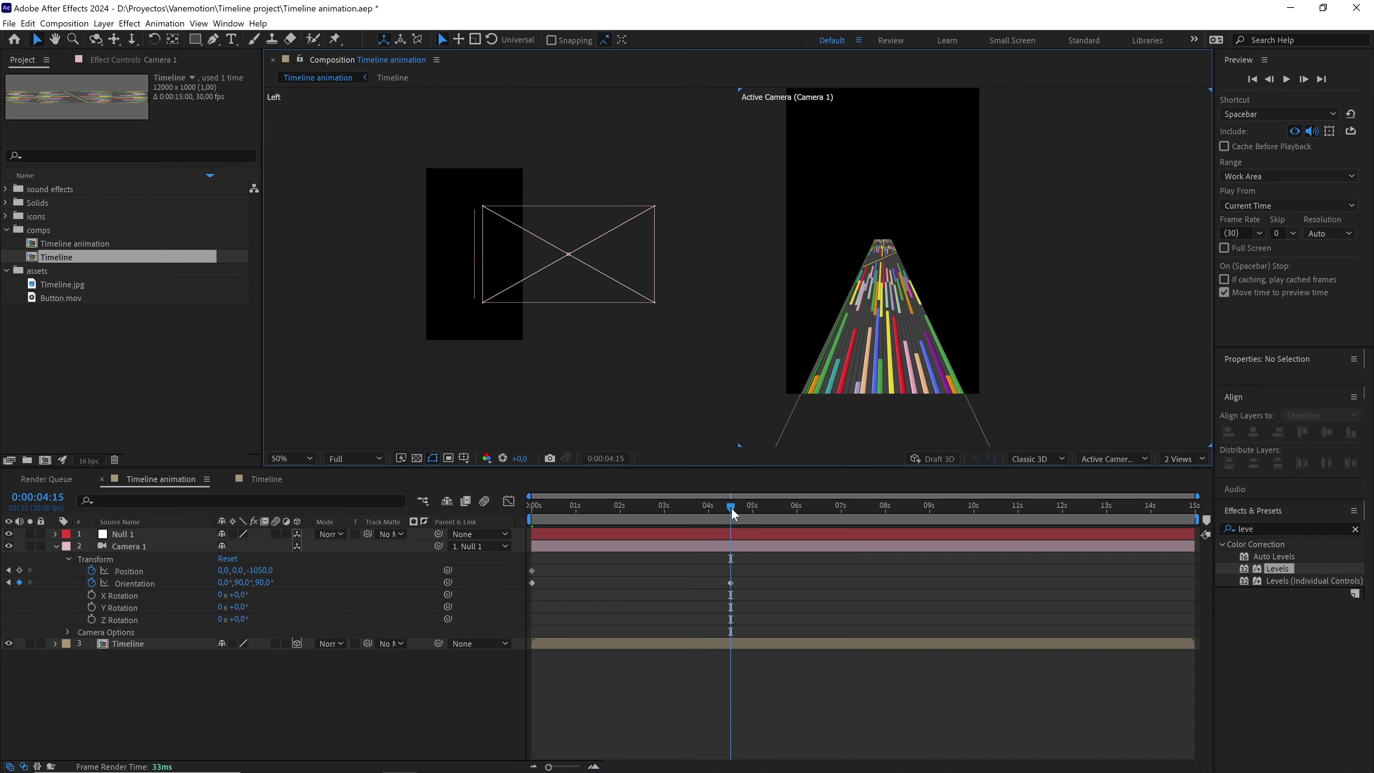
{"action": "mouse_move", "coordinate": [730, 507]}
{"action": "left_mouse_down"}
{"action": "mouse_move", "coordinate": [528, 512]}
{"action": "mouse_move", "coordinate": [722, 499]}
{"action": "mouse_move", "coordinate": [550, 495]}
{"action": "mouse_move", "coordinate": [721, 499]}
{"action": "left_mouse_up"}
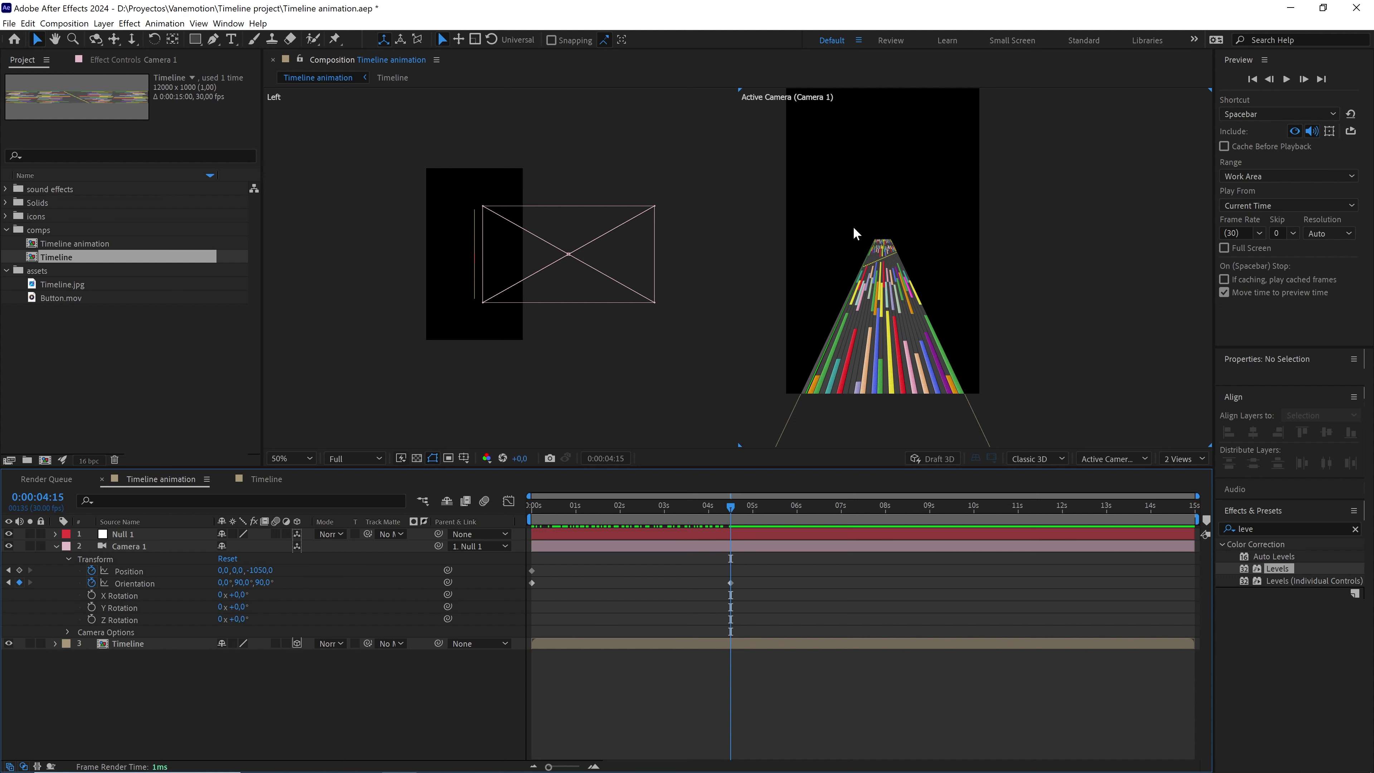
{"action": "left_click_drag", "start_coordinate": [264, 570], "coordinate": [776, 503]}
{"action": "left_click", "coordinate": [258, 570]}
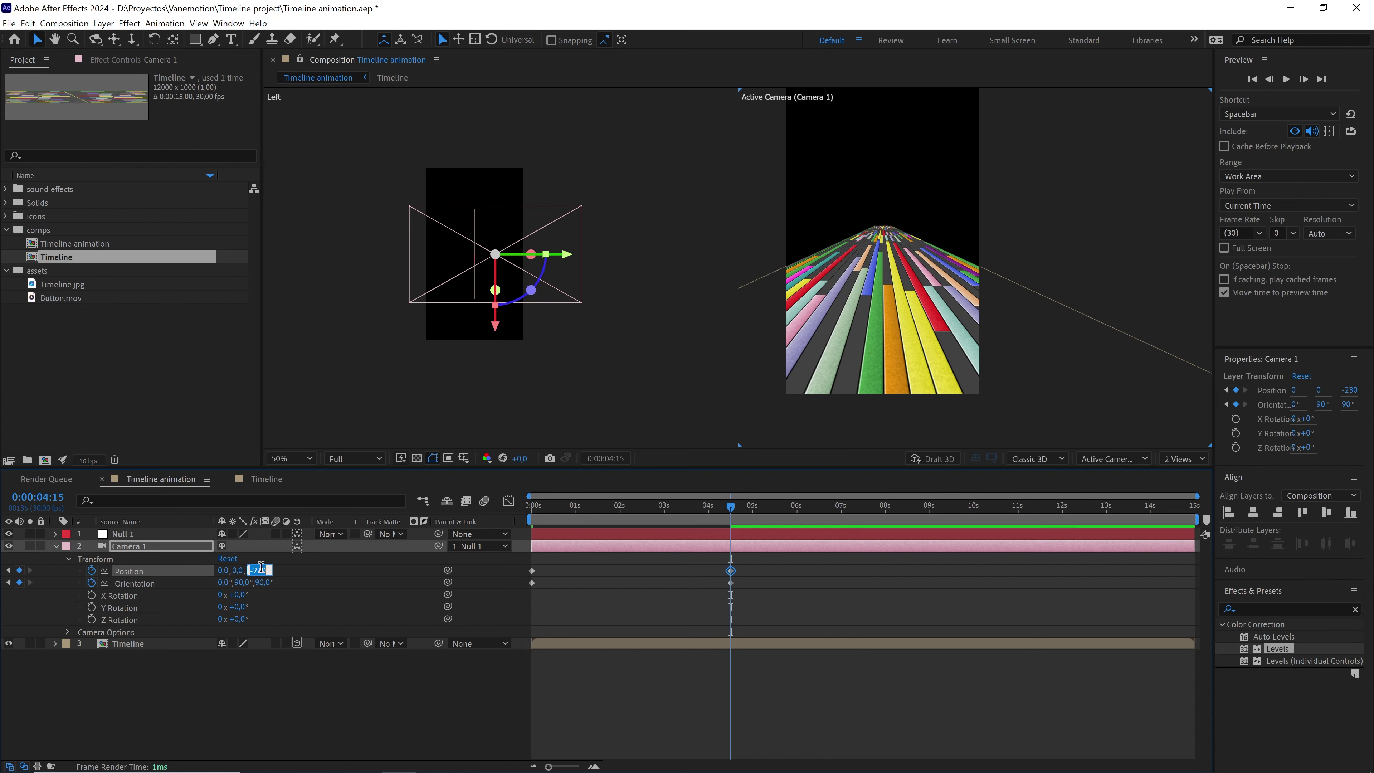
{"action": "left_click", "coordinate": [330, 570]}
- Apply Easy Ease to Camera 1's Position and Orientation keyframes and reshape the speed graph for an early peak and a long slow-down
{"action": "left_click_drag", "start_coordinate": [850, 559], "coordinate": [503, 595]}
{"action": "key", "text": "F9"}
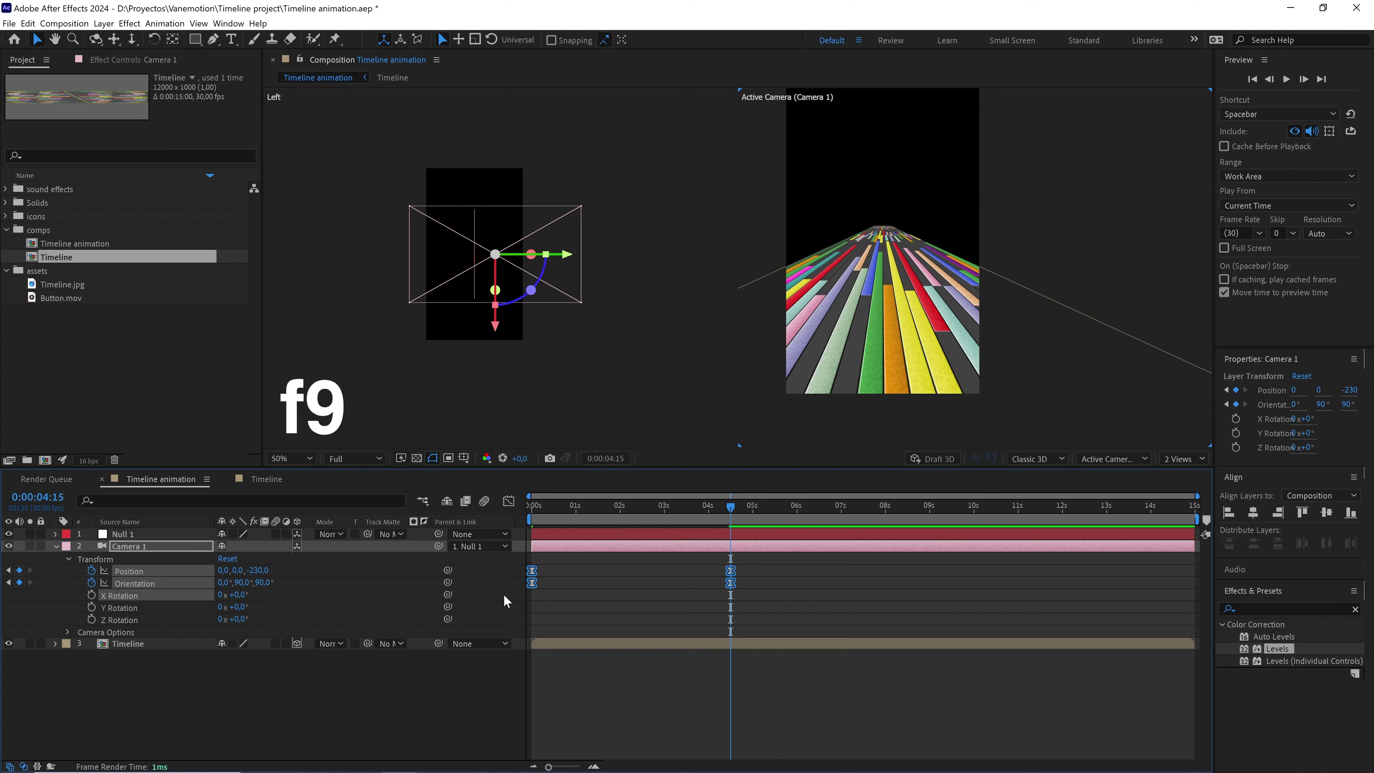
{"action": "left_click_drag", "start_coordinate": [824, 556], "coordinate": [713, 597]}
{"action": "left_click", "coordinate": [508, 500]}
{"action": "left_click_drag", "start_coordinate": [859, 668], "coordinate": [654, 715]}
{"action": "left_click_drag", "start_coordinate": [593, 683], "coordinate": [506, 737]}
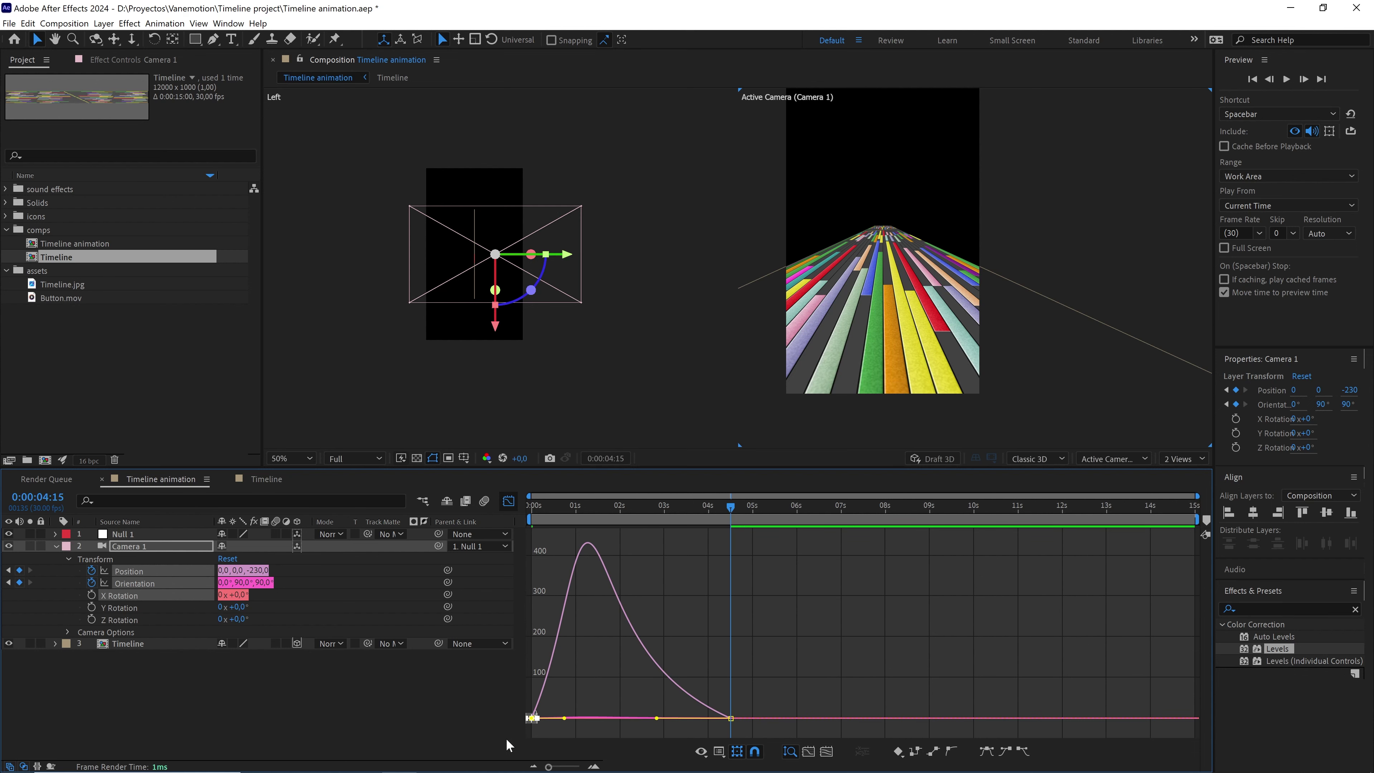
{"action": "left_click", "coordinate": [508, 501]}
- Return the composition viewer to 1 View and lower its preview resolution to Quarter
{"action": "left_click", "coordinate": [1166, 466]}
{"action": "left_click", "coordinate": [1184, 476]}
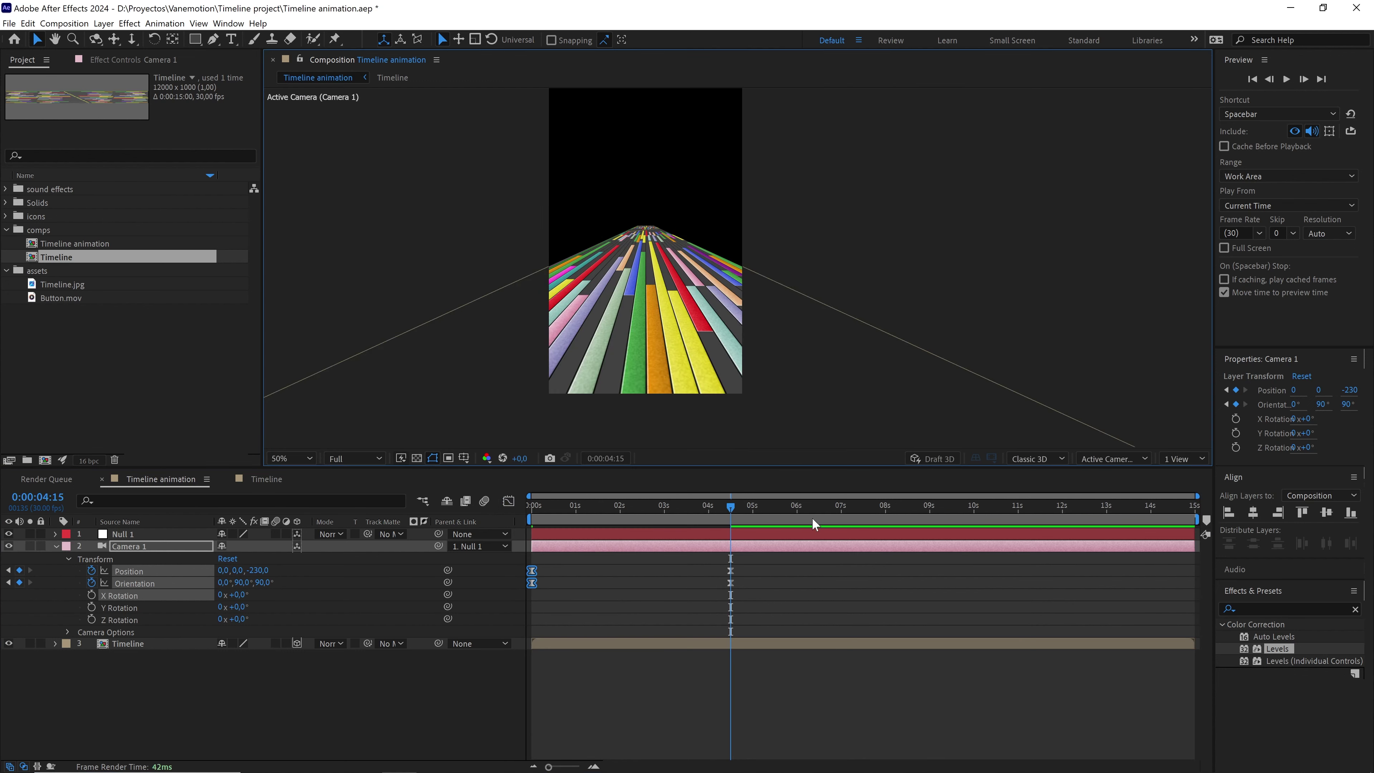
{"action": "left_click", "coordinate": [622, 507]}
{"action": "key", "text": "Home"}
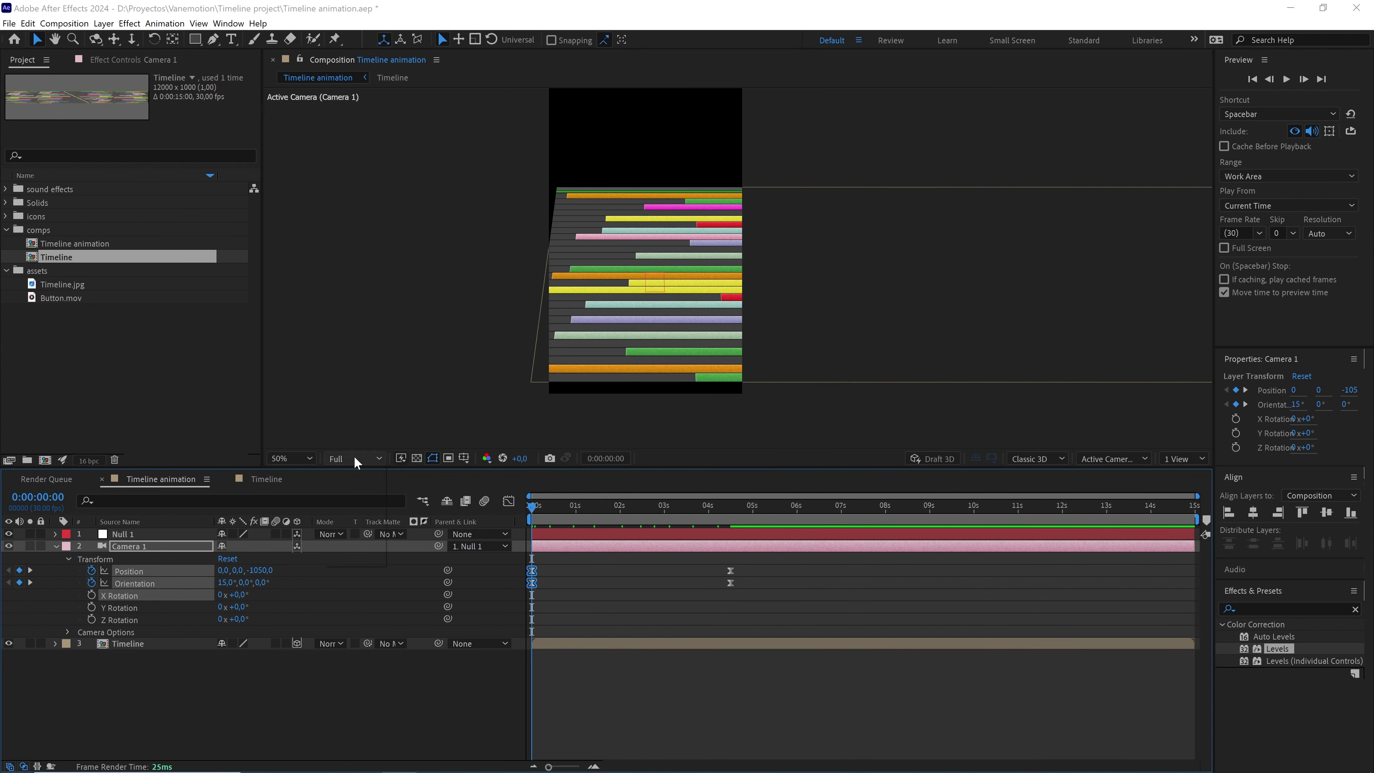
{"action": "left_click", "coordinate": [354, 457]}
{"action": "left_click", "coordinate": [355, 541]}
- Preview the camera animation from 0:00:00:00 through the keyframes at 0:00:04:15
{"action": "left_click", "coordinate": [570, 570]}
{"action": "key", "text": "space"}
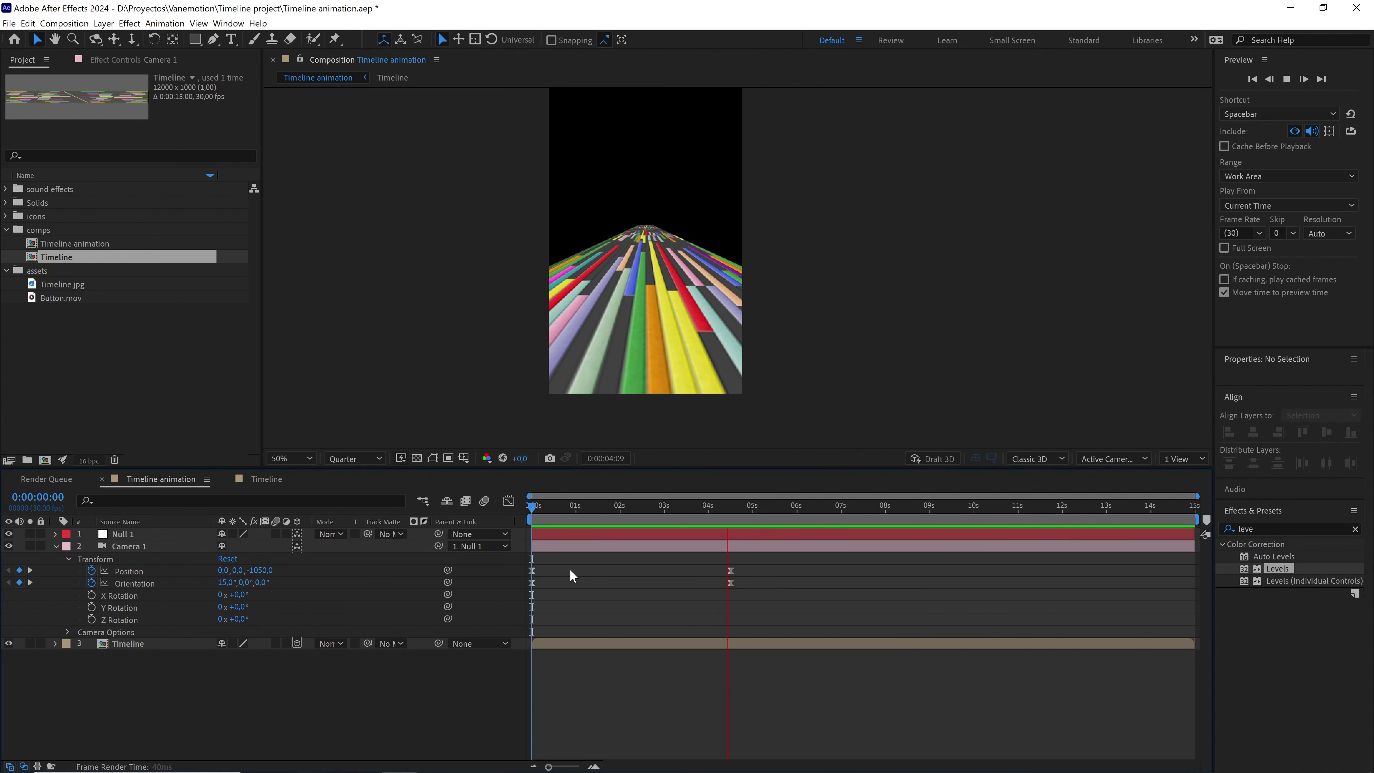
{"action": "key", "text": "space"}
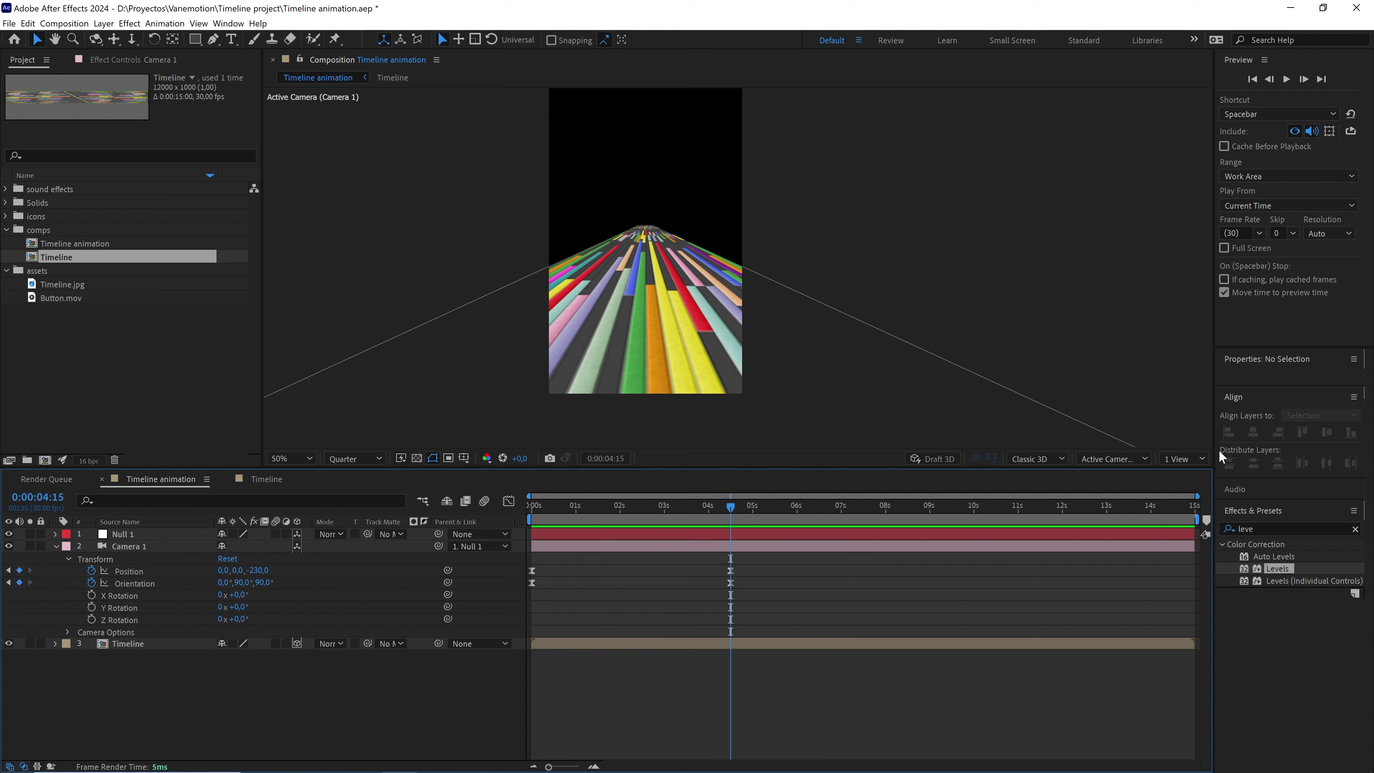
- Switch the composition viewer from the active camera to the Front view
{"action": "left_click", "coordinate": [1175, 457]}
{"action": "left_click", "coordinate": [964, 321]}
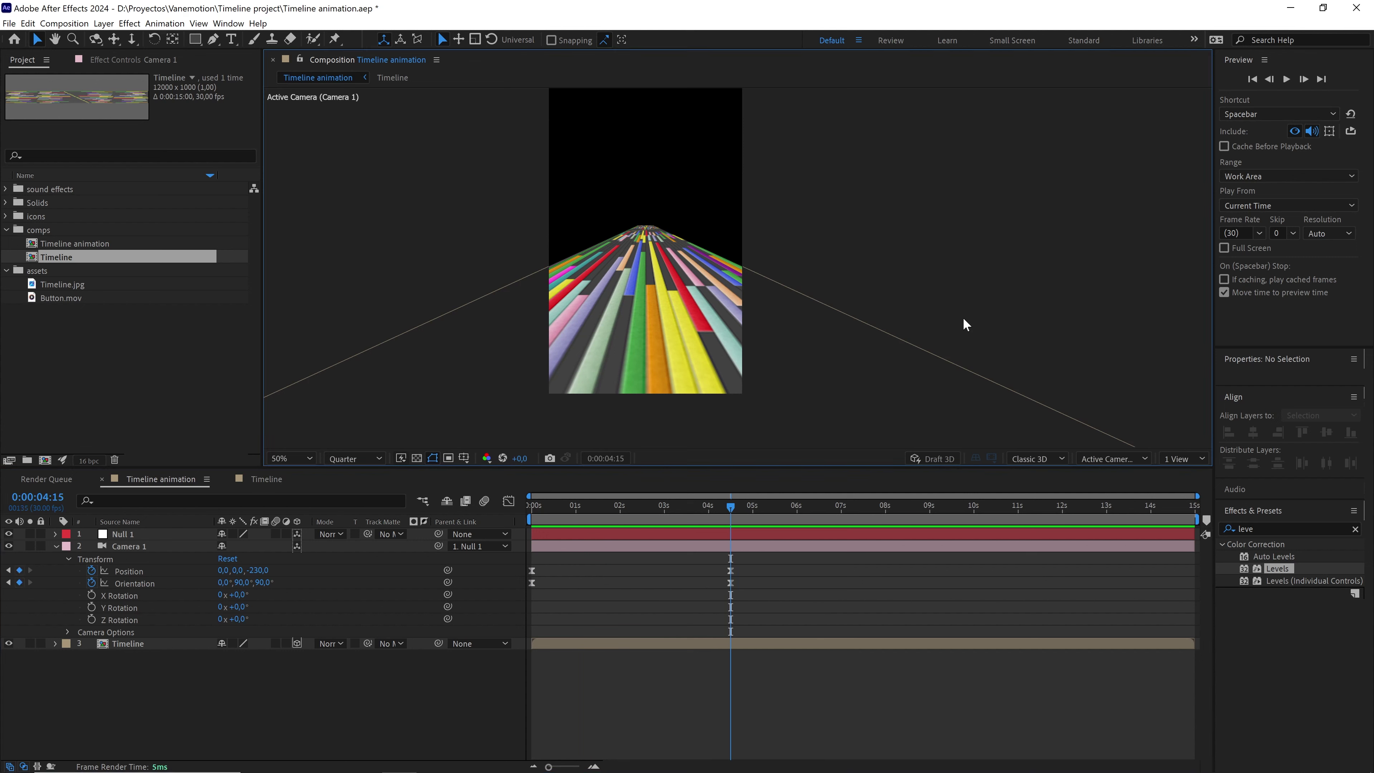
{"action": "left_click", "coordinate": [1108, 452]}
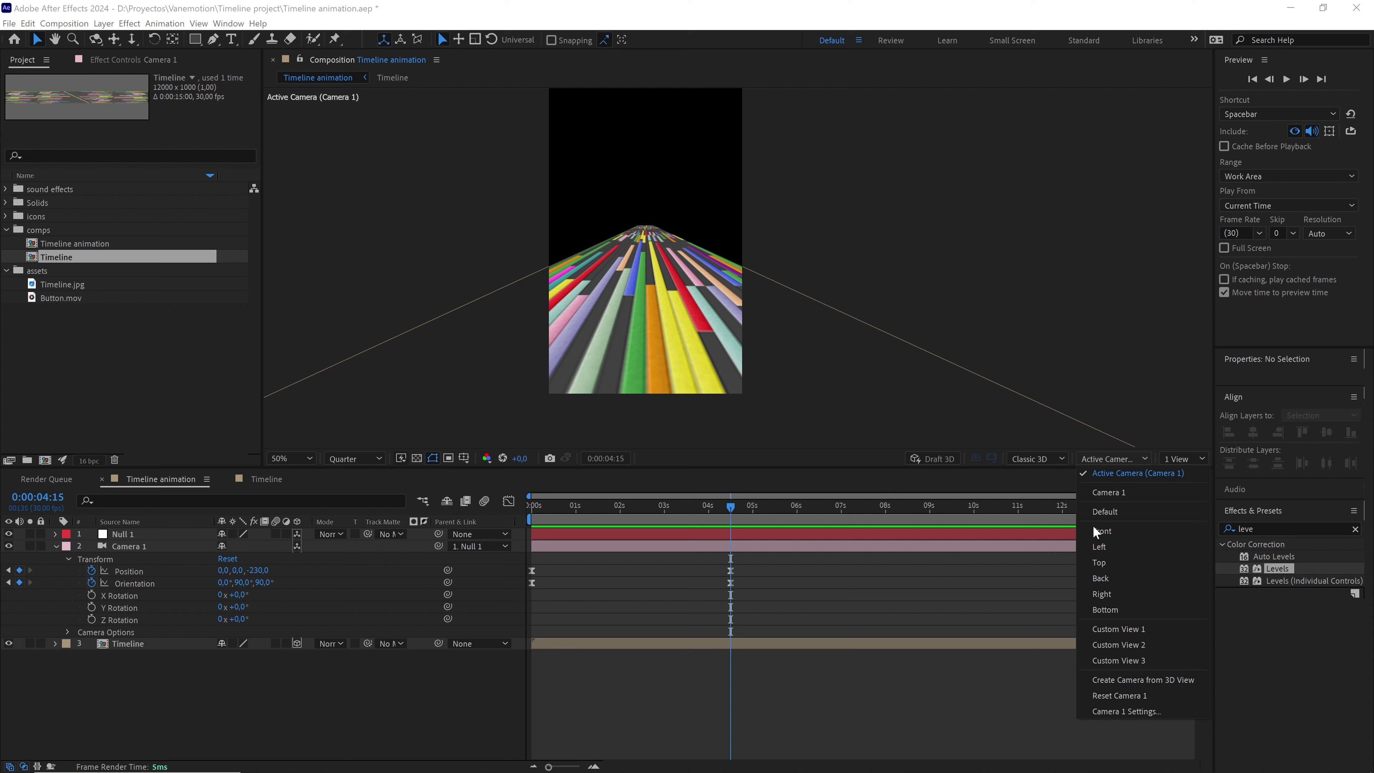
{"action": "left_click", "coordinate": [1104, 532]}
{"action": "scroll", "coordinate": [694, 296], "scroll_direction": "down", "scroll_amount": 4}
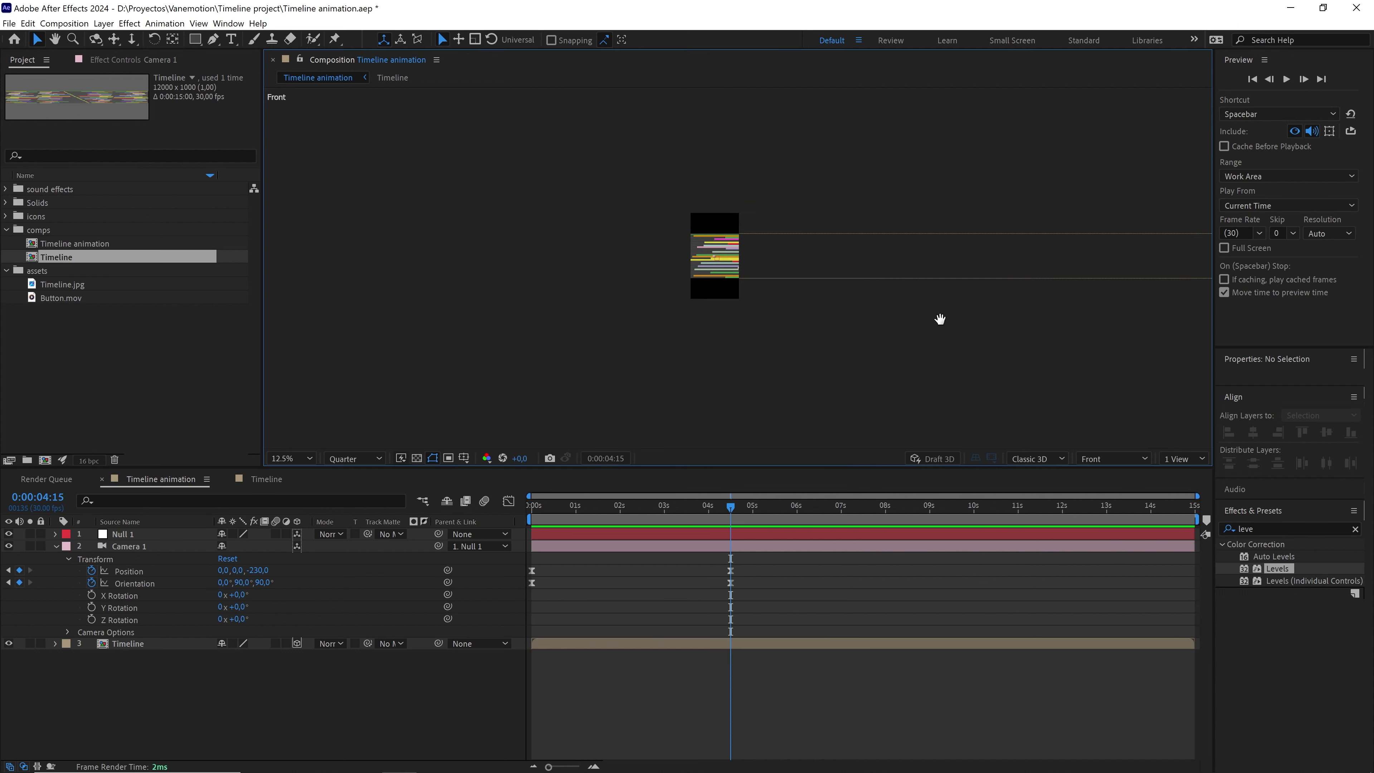
- Duplicate the Timeline layer and move the copy along X towards the far end of the original
{"action": "left_click", "coordinate": [528, 269]}
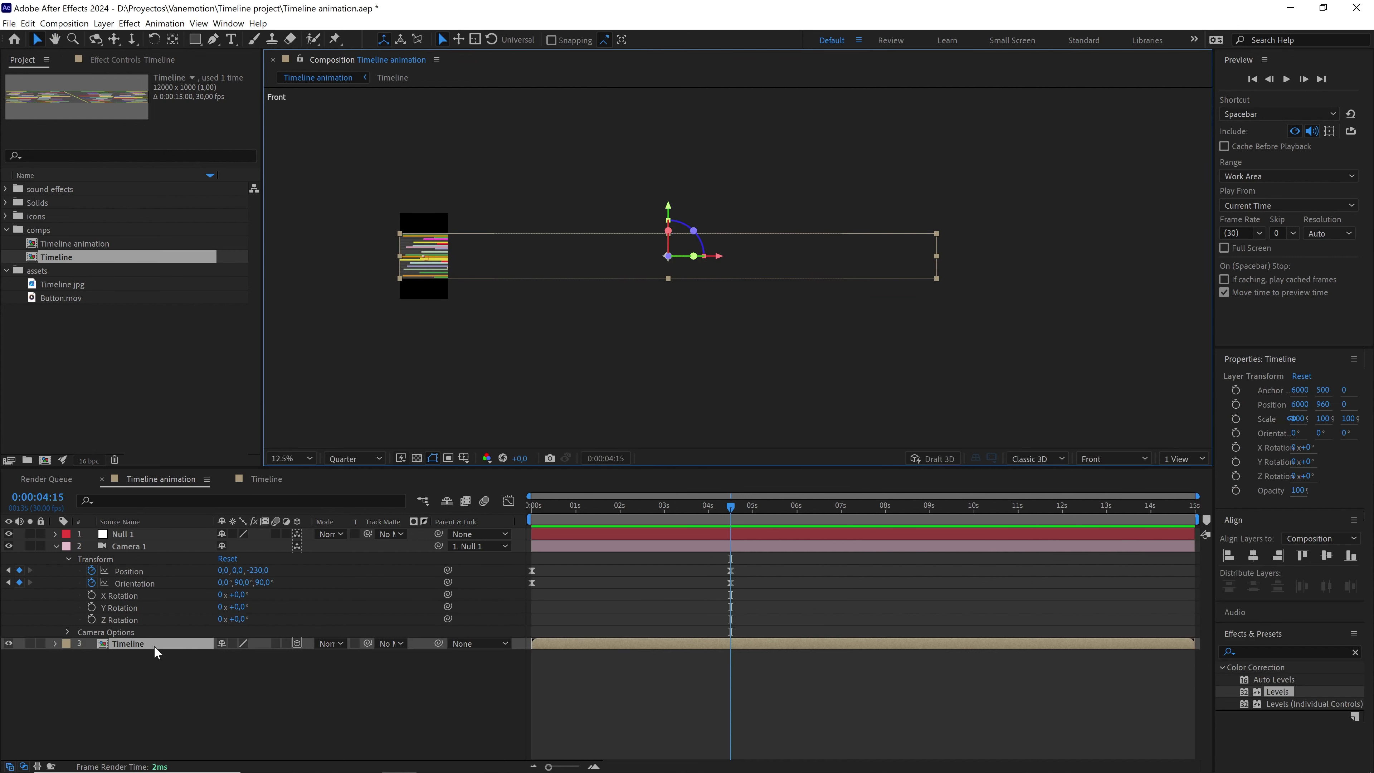
{"action": "key", "text": "ctrl+d"}
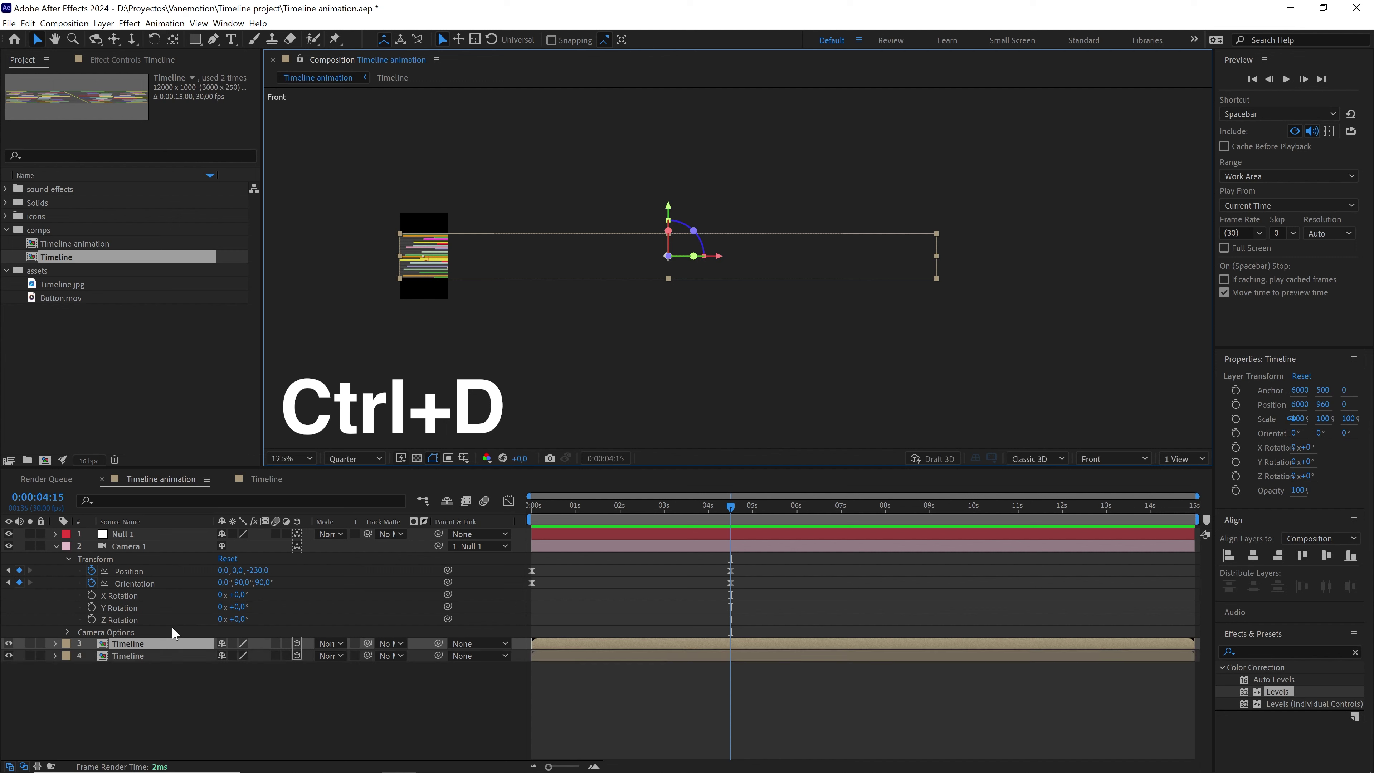
{"action": "left_click_drag", "start_coordinate": [454, 273], "coordinate": [931, 277]}
- Snap the duplicate Timeline layer's starting edge flush with the original's far end and inspect the seam up close
{"action": "scroll", "coordinate": [921, 265], "scroll_direction": "up", "scroll_amount": 3}
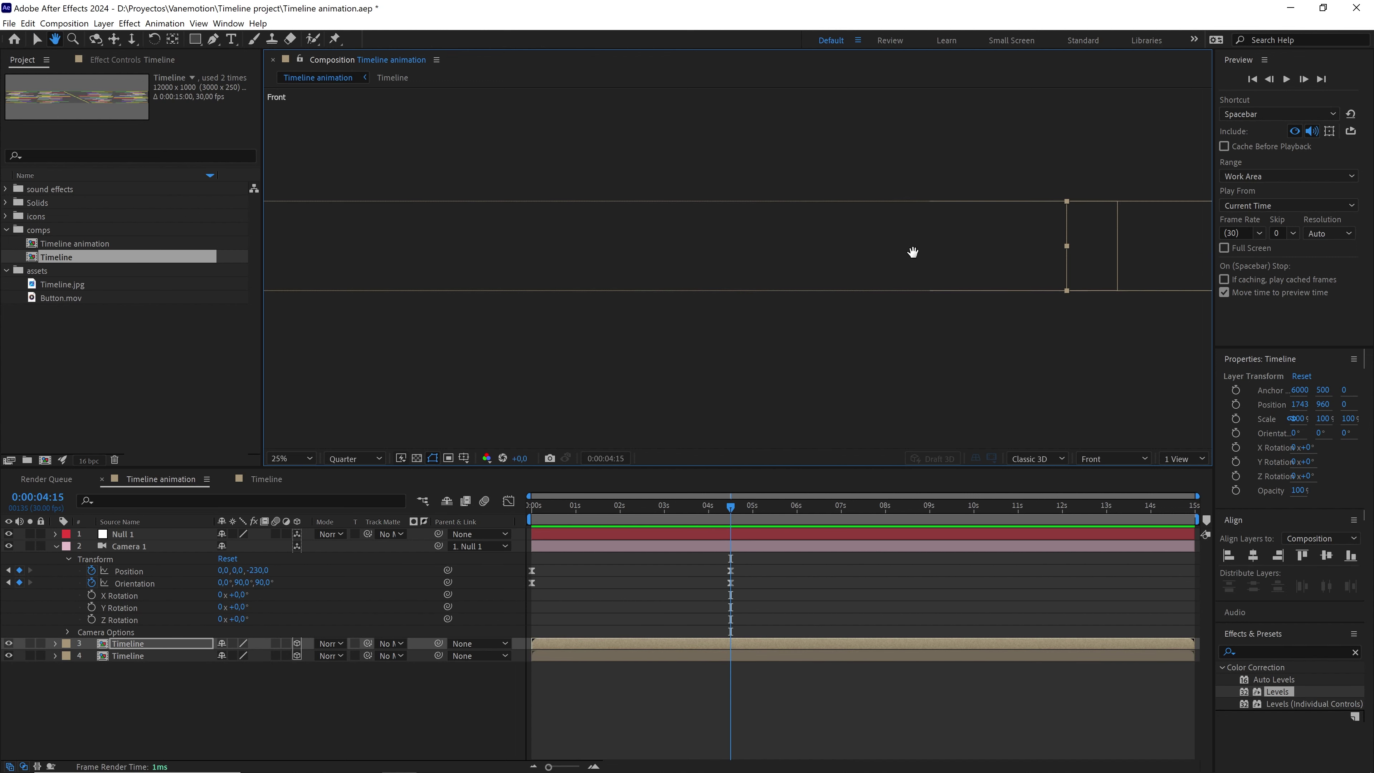
{"action": "left_click_drag", "start_coordinate": [911, 252], "coordinate": [665, 283]}
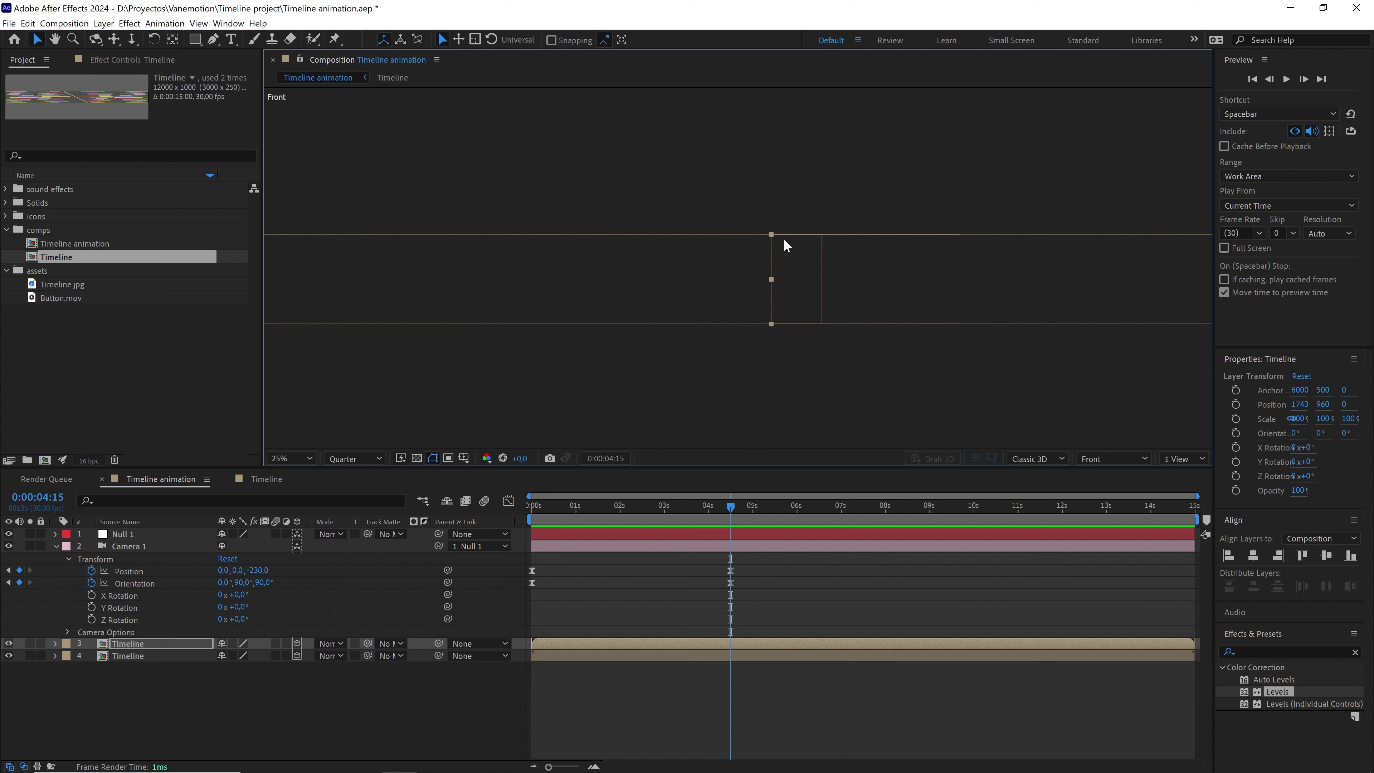
{"action": "left_click_drag", "start_coordinate": [783, 238], "coordinate": [824, 245]}
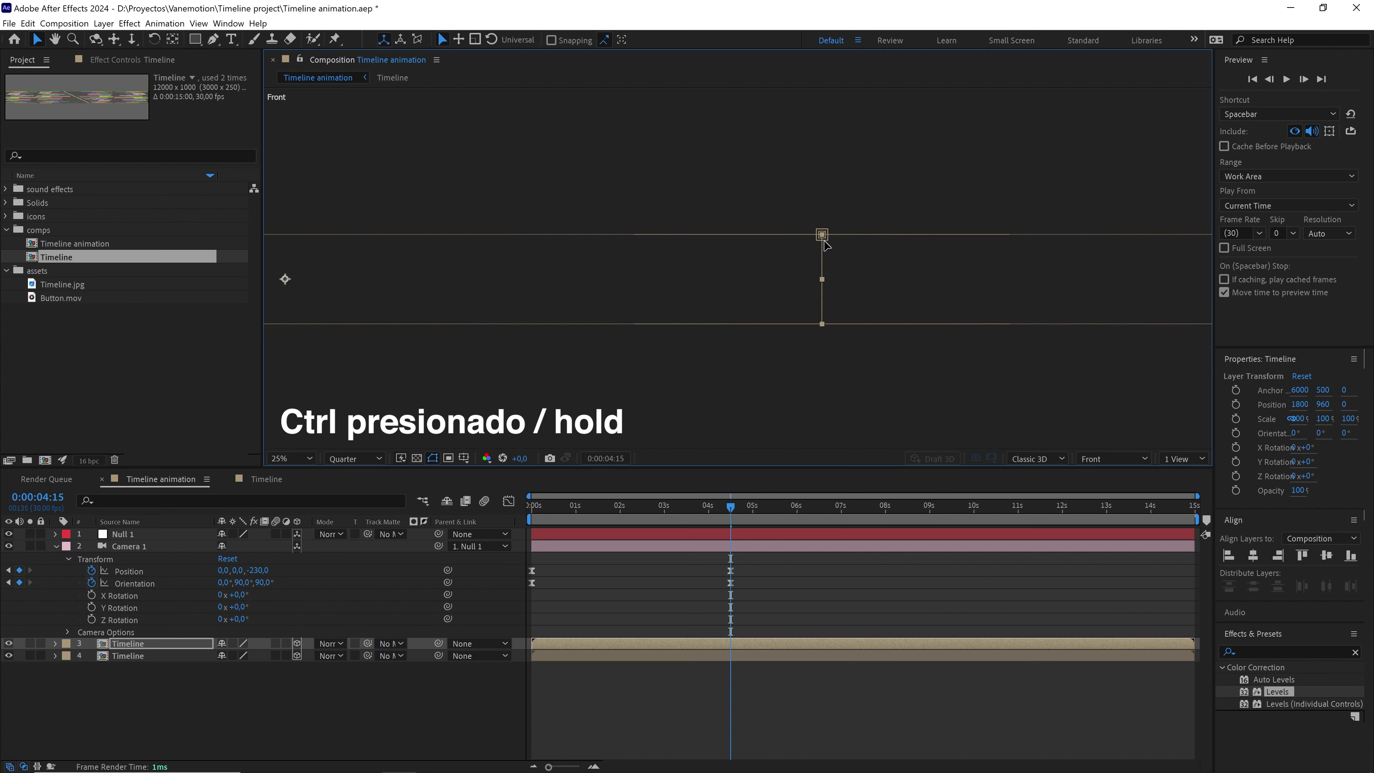
{"action": "left_click", "coordinate": [785, 270]}
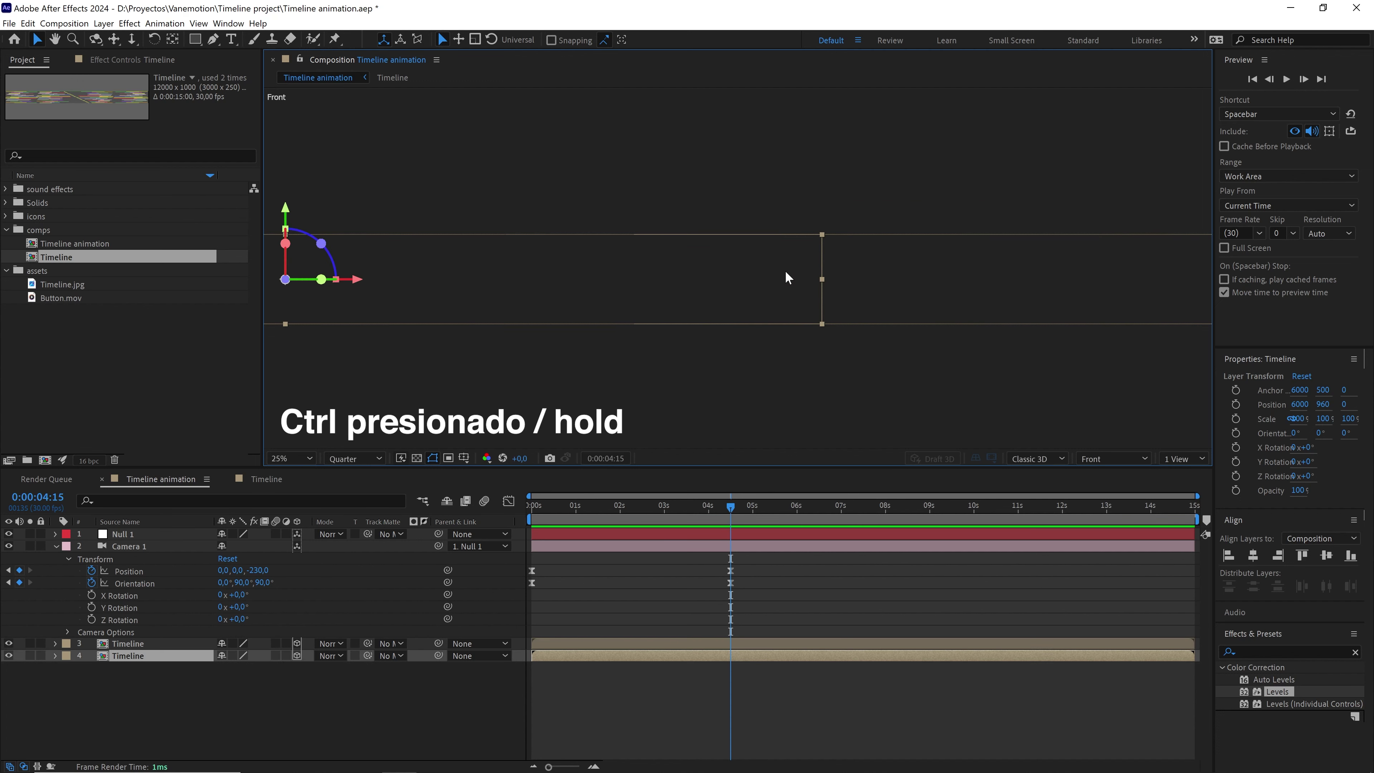
{"action": "key", "text": "period"}
{"action": "left_click_drag", "start_coordinate": [831, 307], "coordinate": [774, 271]}
{"action": "key", "text": "v"}
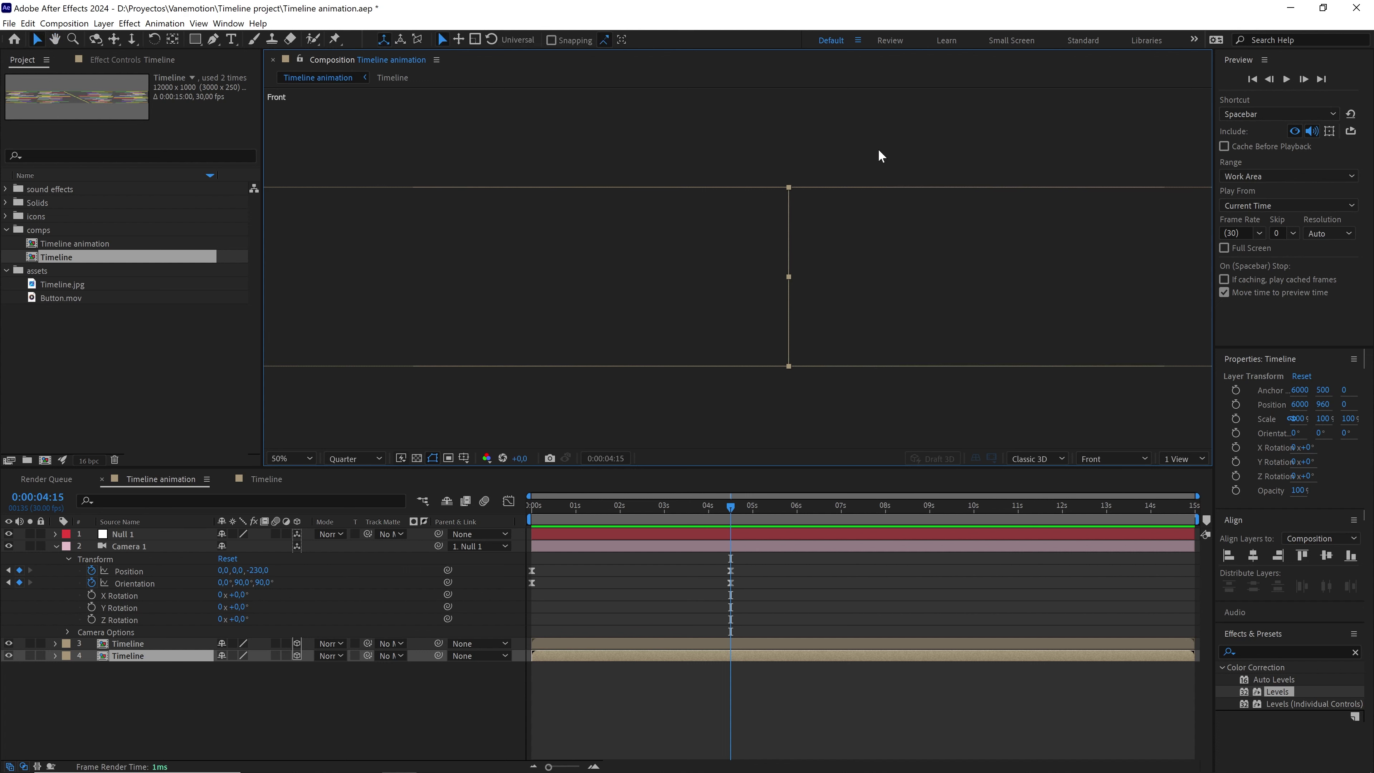
- Shift the duplicate Timeline layer back along X so its starting edge slightly overlaps the original layer's far end
{"action": "left_click_drag", "start_coordinate": [878, 139], "coordinate": [741, 386]}
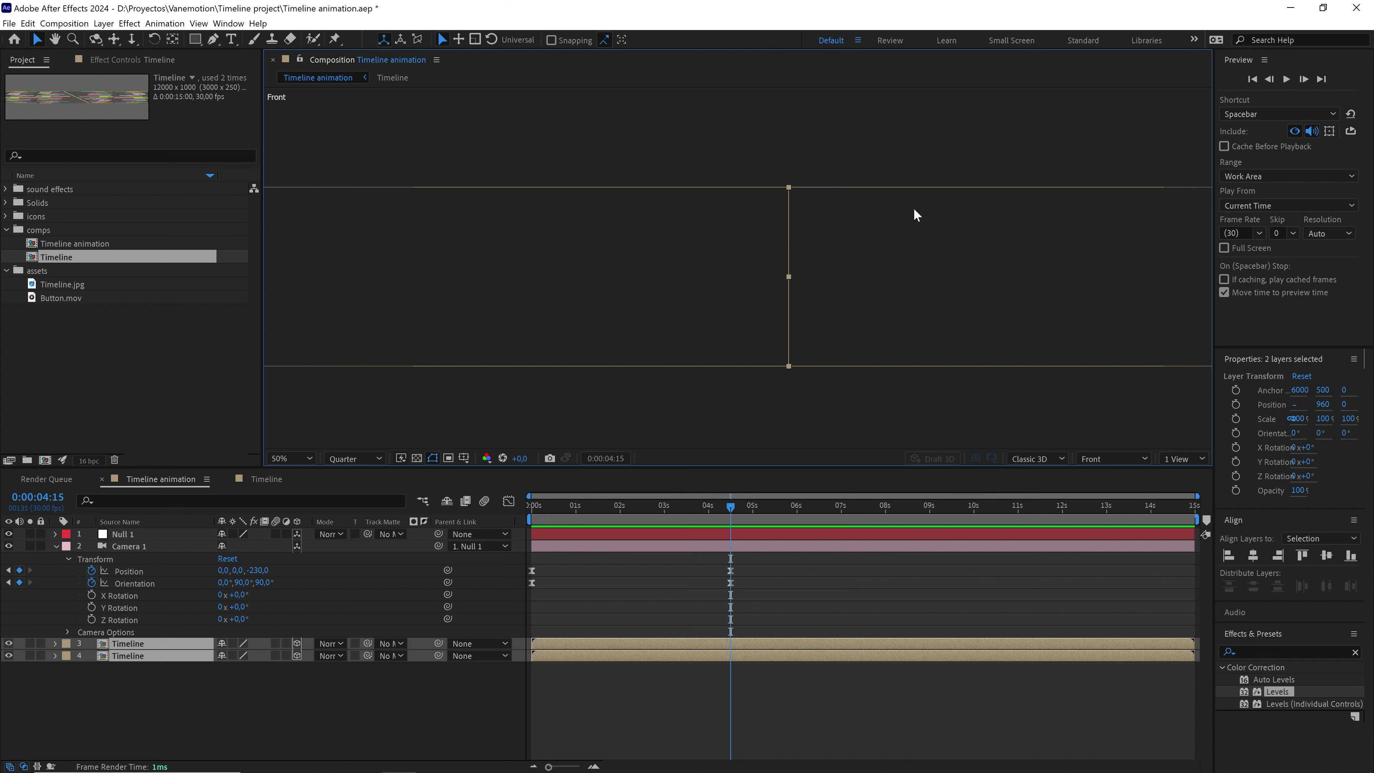
{"action": "left_click", "coordinate": [270, 678]}
{"action": "left_click", "coordinate": [859, 277]}
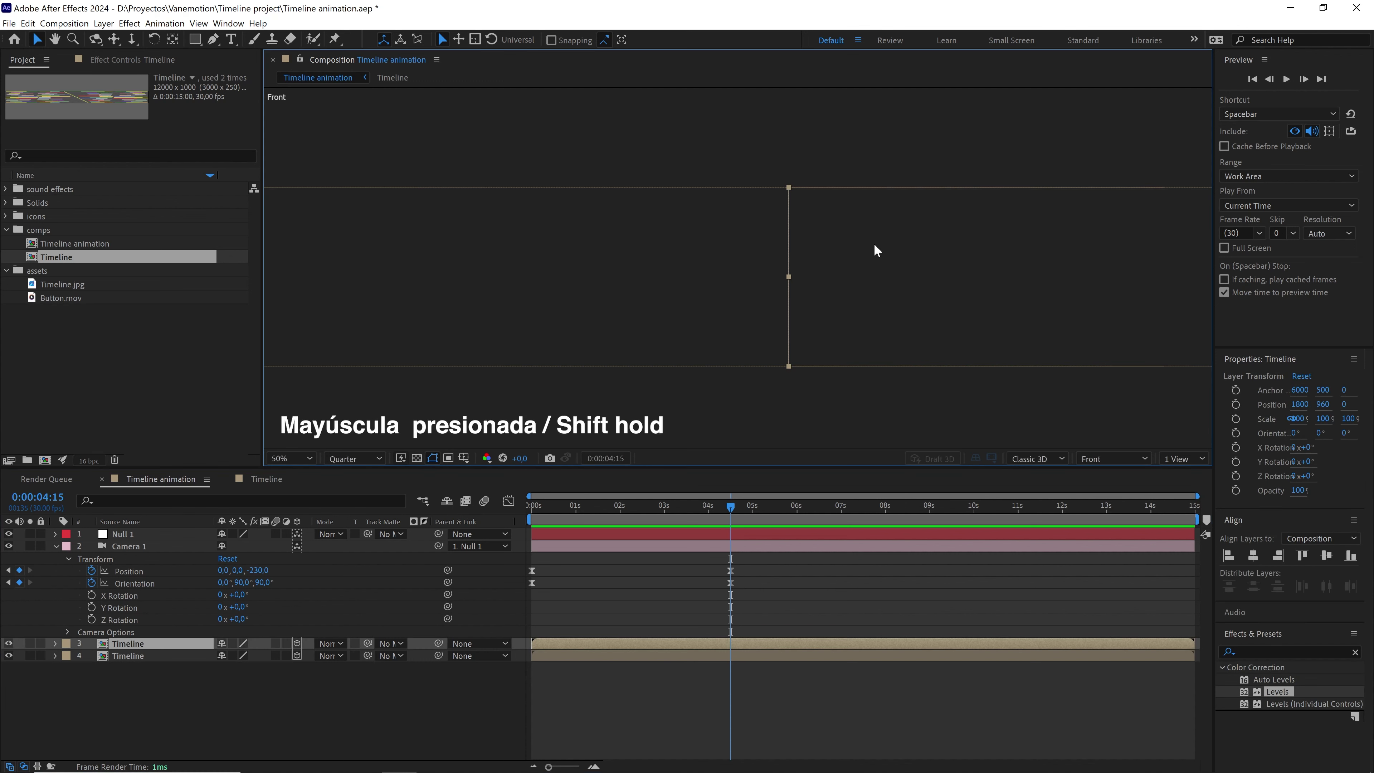
{"action": "left_click_drag", "start_coordinate": [900, 226], "coordinate": [842, 228]}
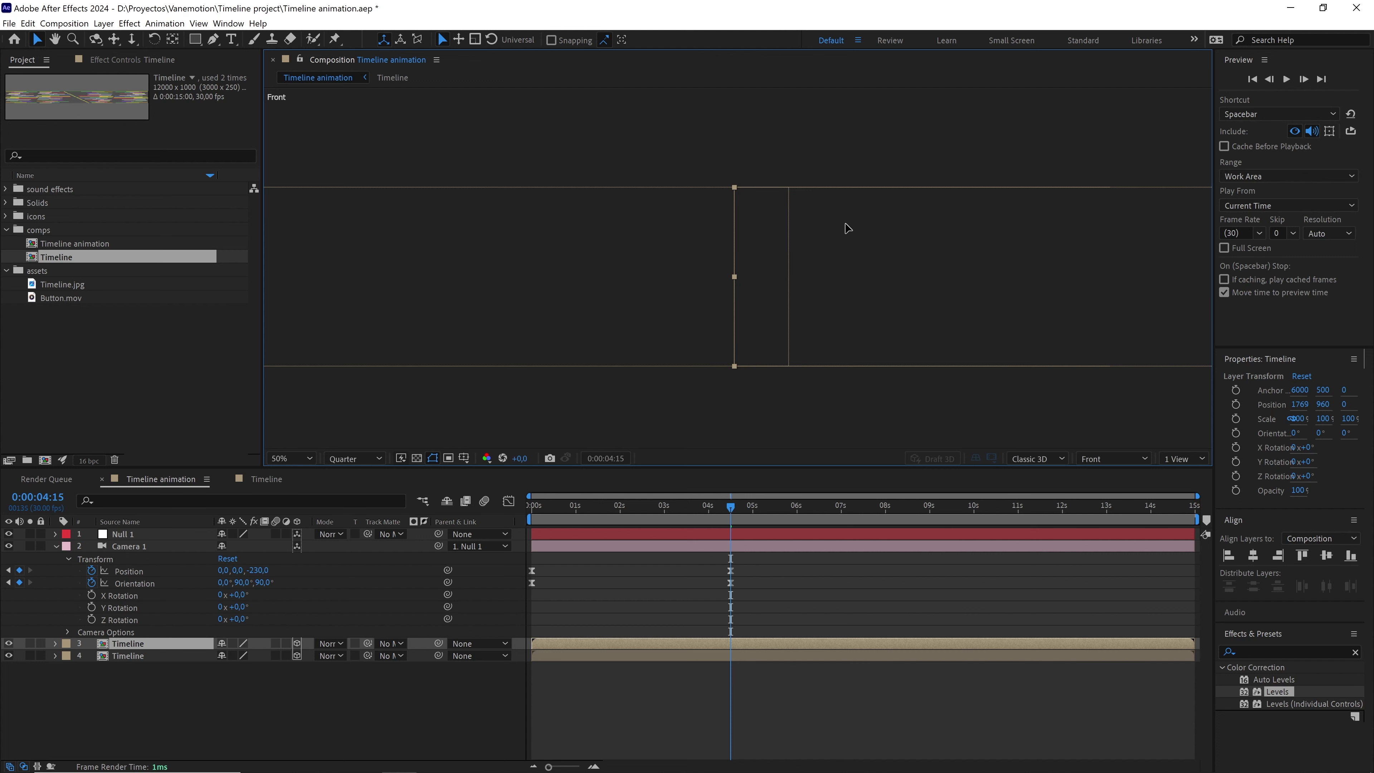
{"action": "left_click_drag", "start_coordinate": [860, 123], "coordinate": [683, 398]}
{"action": "scroll", "coordinate": [768, 296], "scroll_direction": "down", "scroll_amount": 3}
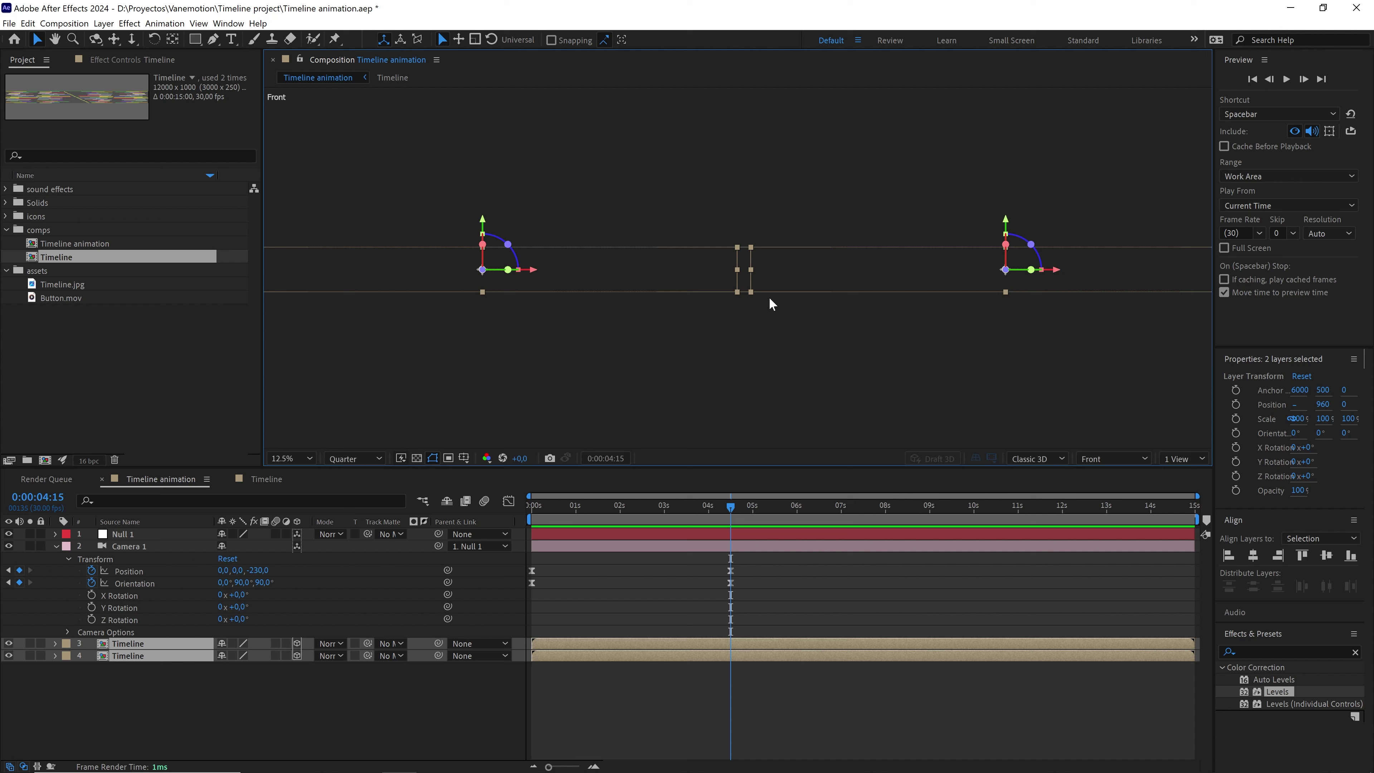
- Duplicate the second Timeline layer and move the copy along X to the second's far end, leaving a slight overlap at the seam
{"action": "left_click_drag", "start_coordinate": [872, 326], "coordinate": [653, 320]}
{"action": "left_click", "coordinate": [654, 325]}
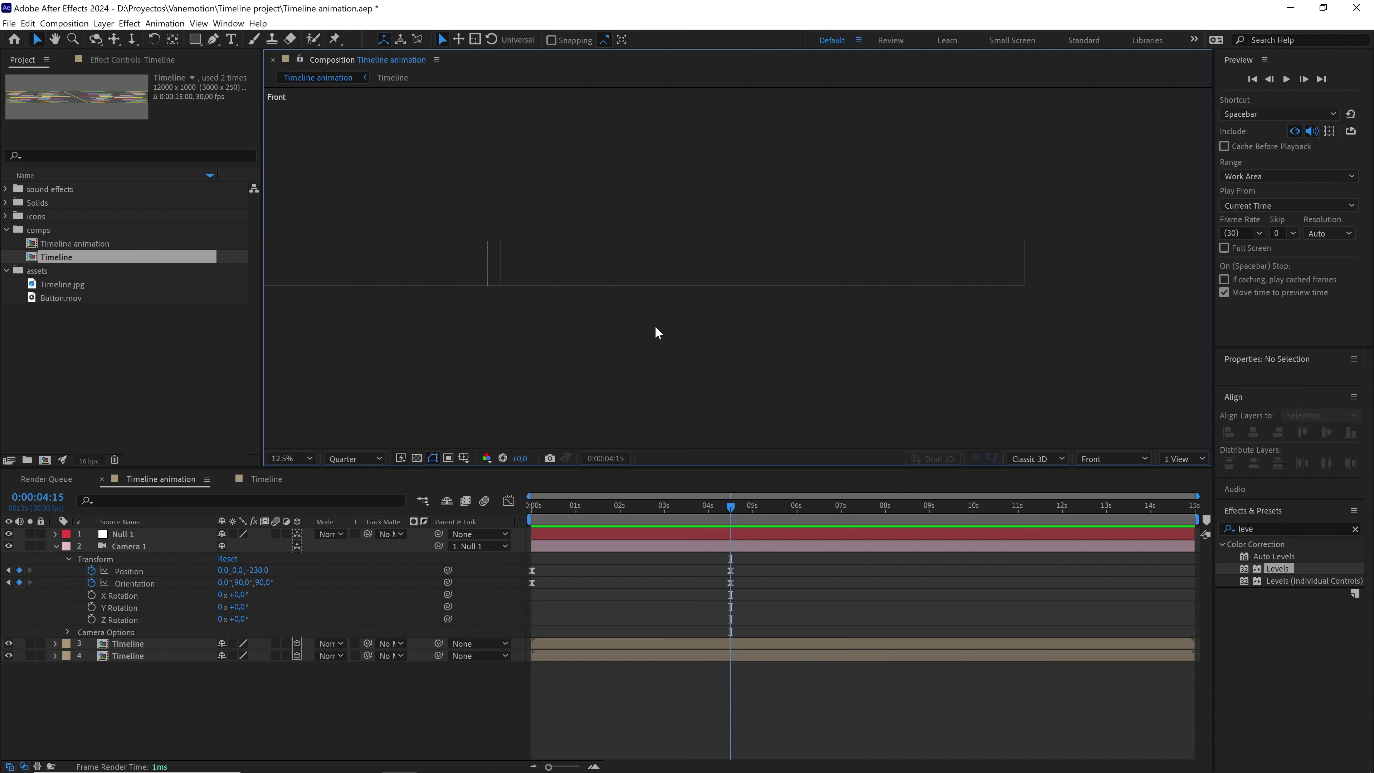
{"action": "left_click", "coordinate": [579, 272]}
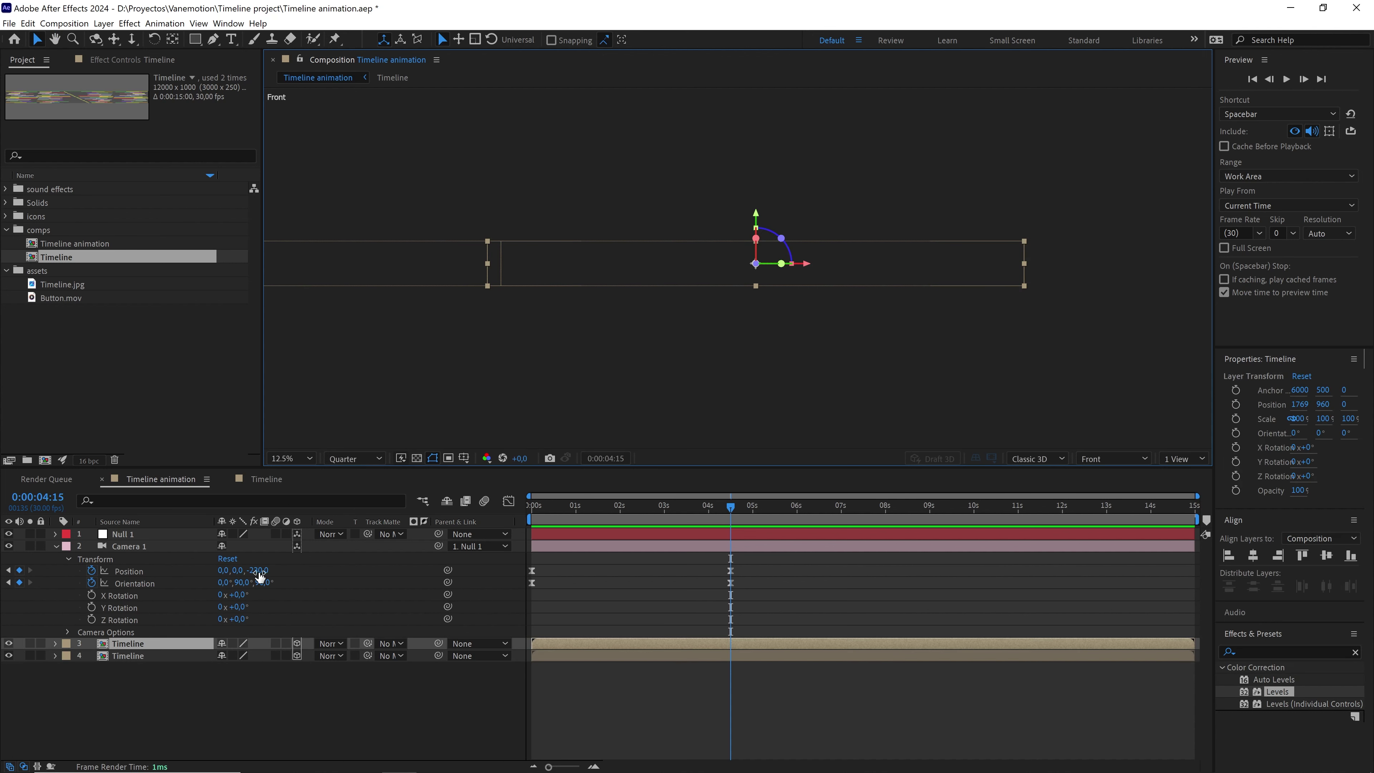
{"action": "key", "text": "ctrl+d"}
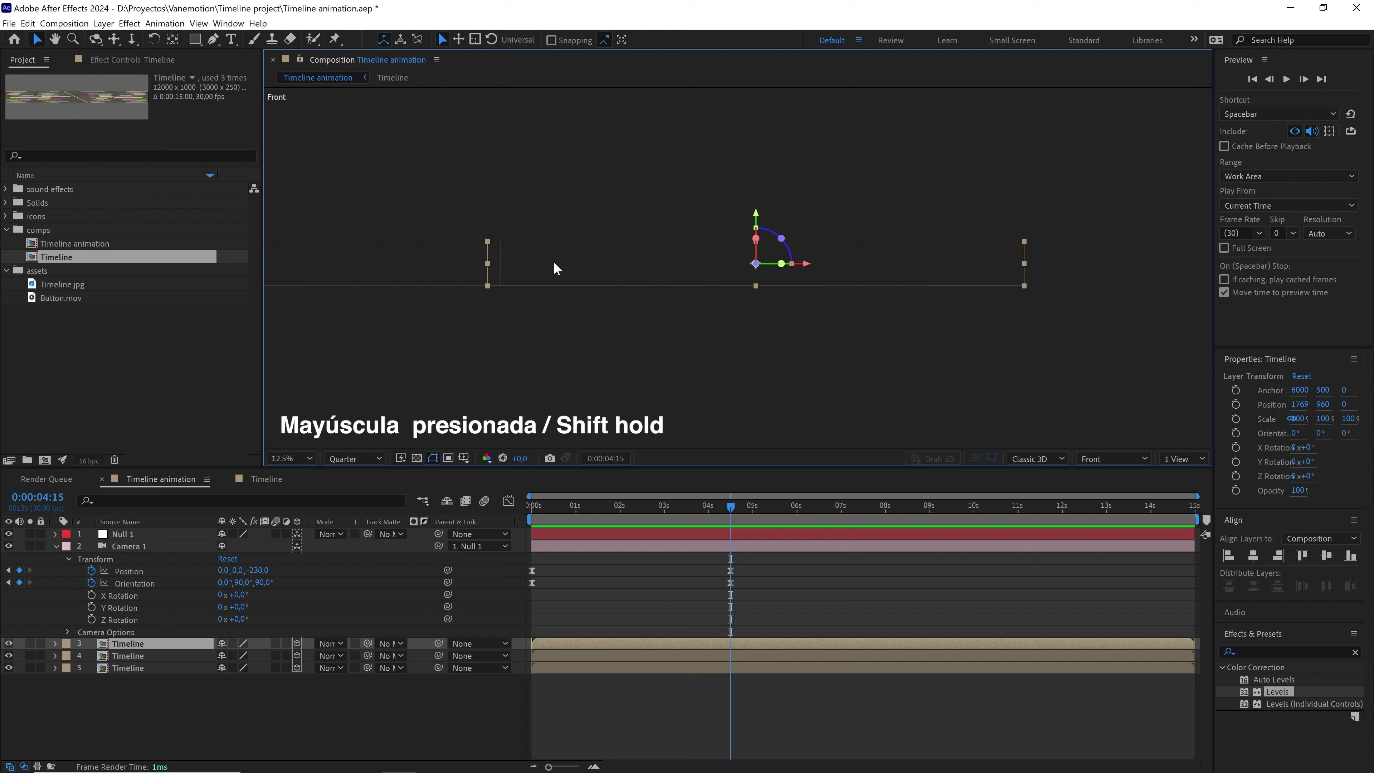
{"action": "left_click_drag", "start_coordinate": [557, 267], "coordinate": [583, 283]}
{"action": "key", "text": "period"}
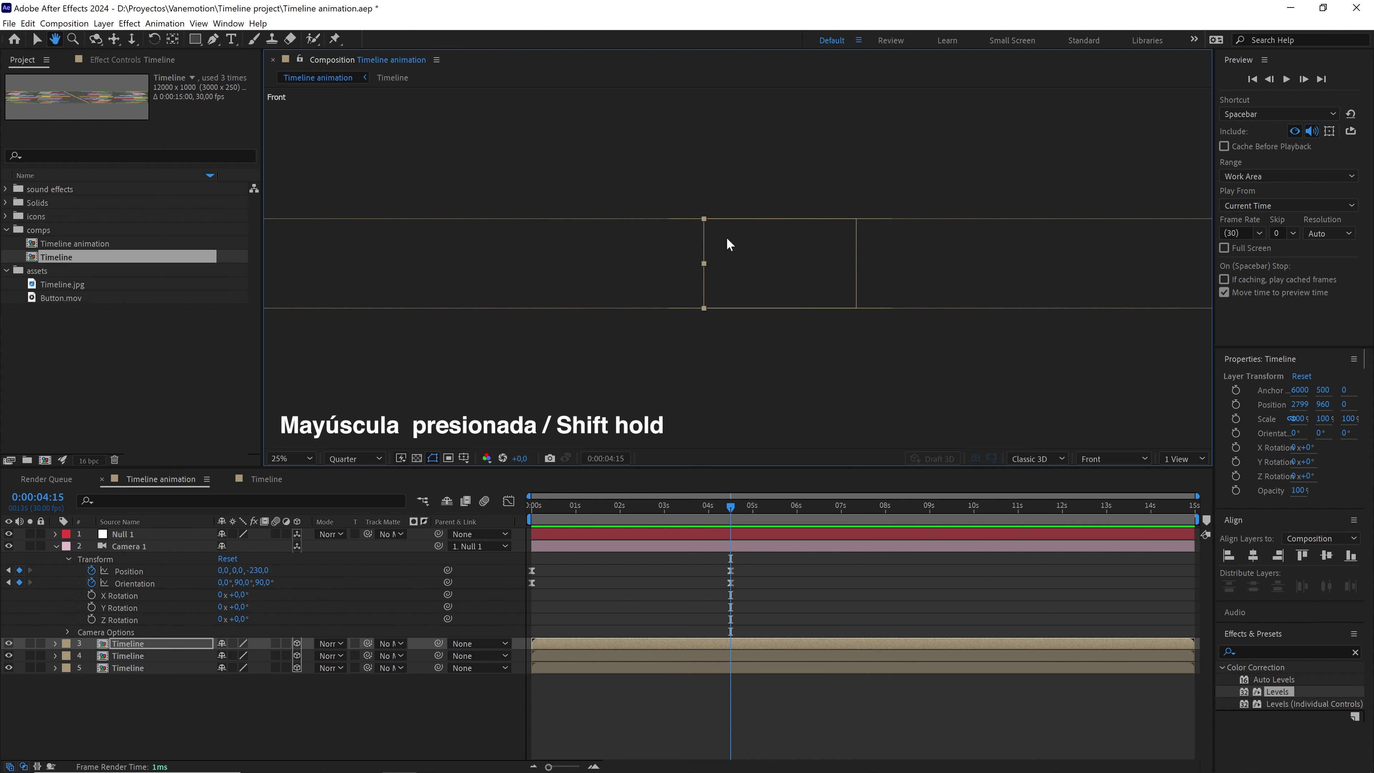
{"action": "key", "text": "v"}
{"action": "mouse_move", "coordinate": [726, 237]}
{"action": "left_mouse_down"}
{"action": "mouse_move", "coordinate": [853, 232]}
{"action": "mouse_move", "coordinate": [738, 239]}
{"action": "left_mouse_up"}
{"action": "key", "text": "period"}
{"action": "left_click_drag", "start_coordinate": [921, 129], "coordinate": [752, 358]}
{"action": "left_click", "coordinate": [159, 680]}
{"action": "left_click", "coordinate": [145, 655]}
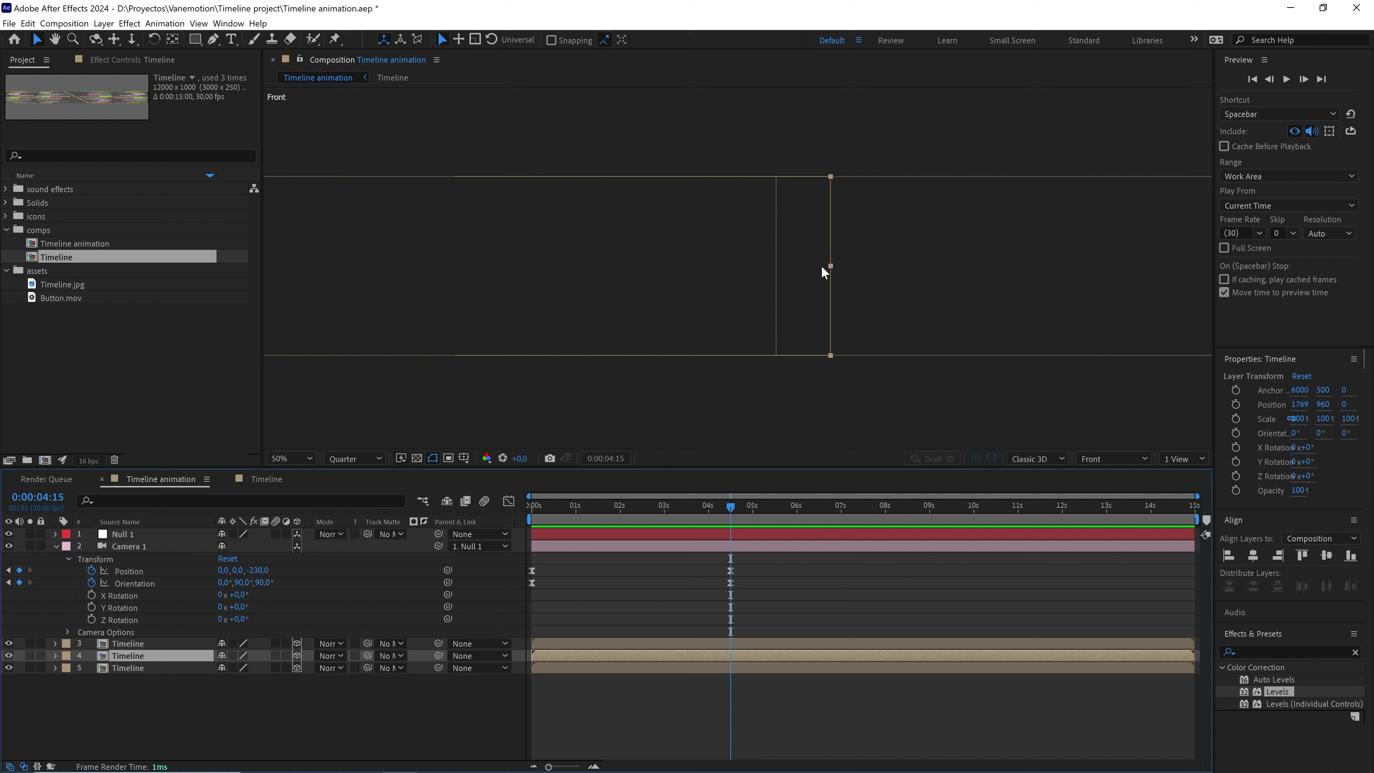
- Examine the full row of the three overlapping Timeline layers and the composition frame in the Front view
{"action": "key", "text": "comma"}
{"action": "key", "text": "comma"}
{"action": "key", "text": "comma"}
{"action": "key", "text": "comma"}
{"action": "key", "text": "comma"}
{"action": "key", "text": "comma"}
{"action": "key", "text": "h"}
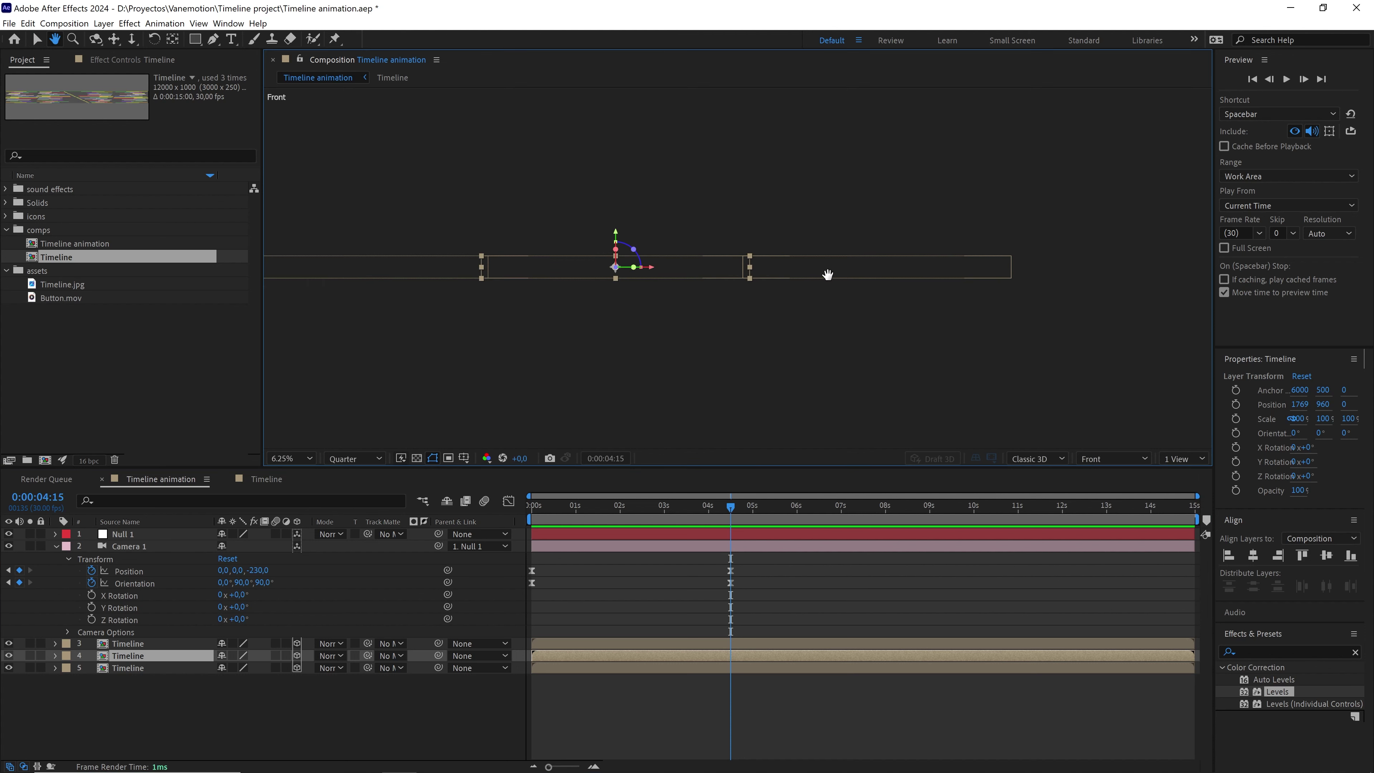
{"action": "key", "text": "v"}
{"action": "left_click", "coordinate": [292, 458]}
{"action": "left_click", "coordinate": [288, 471]}
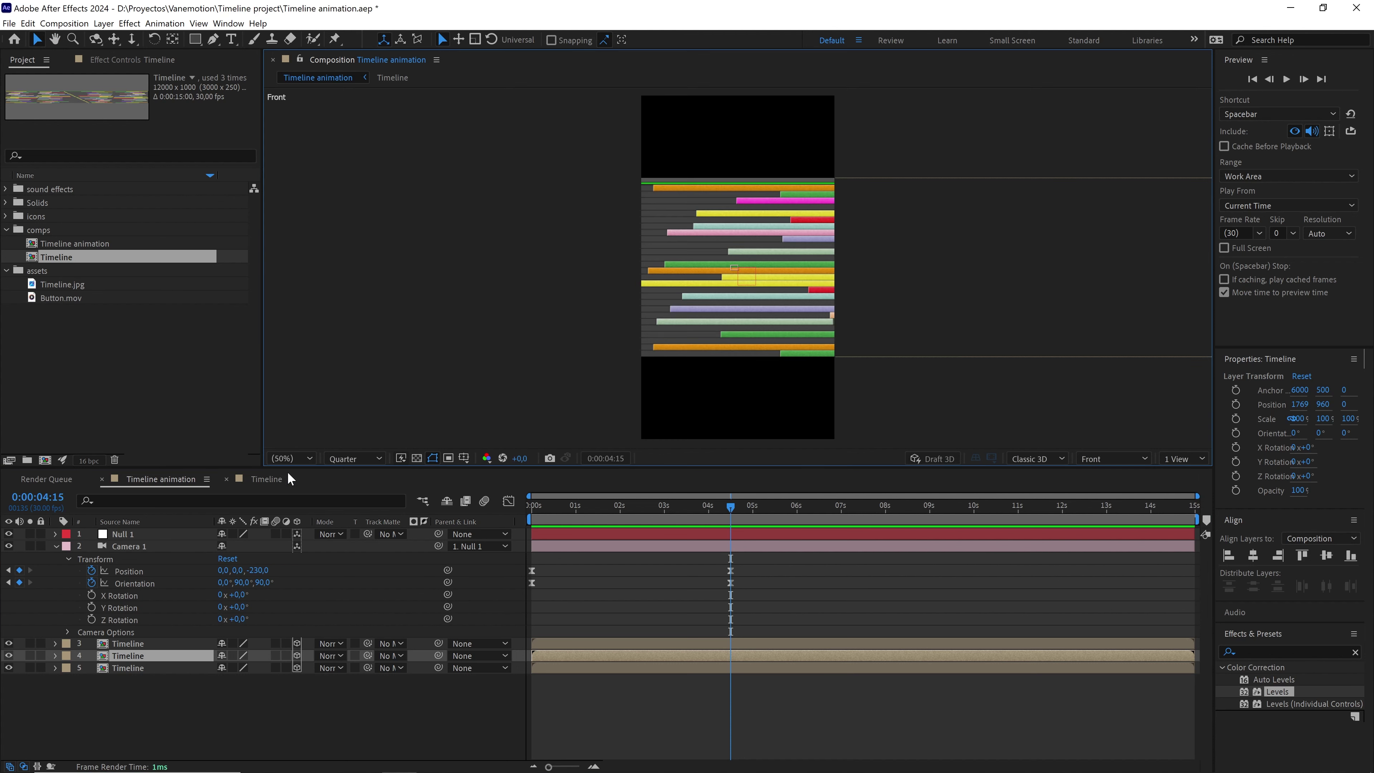
{"action": "key", "text": "comma"}
{"action": "key", "text": "comma"}
{"action": "key", "text": "comma"}
{"action": "key", "text": "comma"}
{"action": "key", "text": "comma"}
{"action": "key", "text": "comma"}
{"action": "key", "text": "period"}
{"action": "key", "text": "period"}
{"action": "key", "text": "period"}
{"action": "key", "text": "period"}
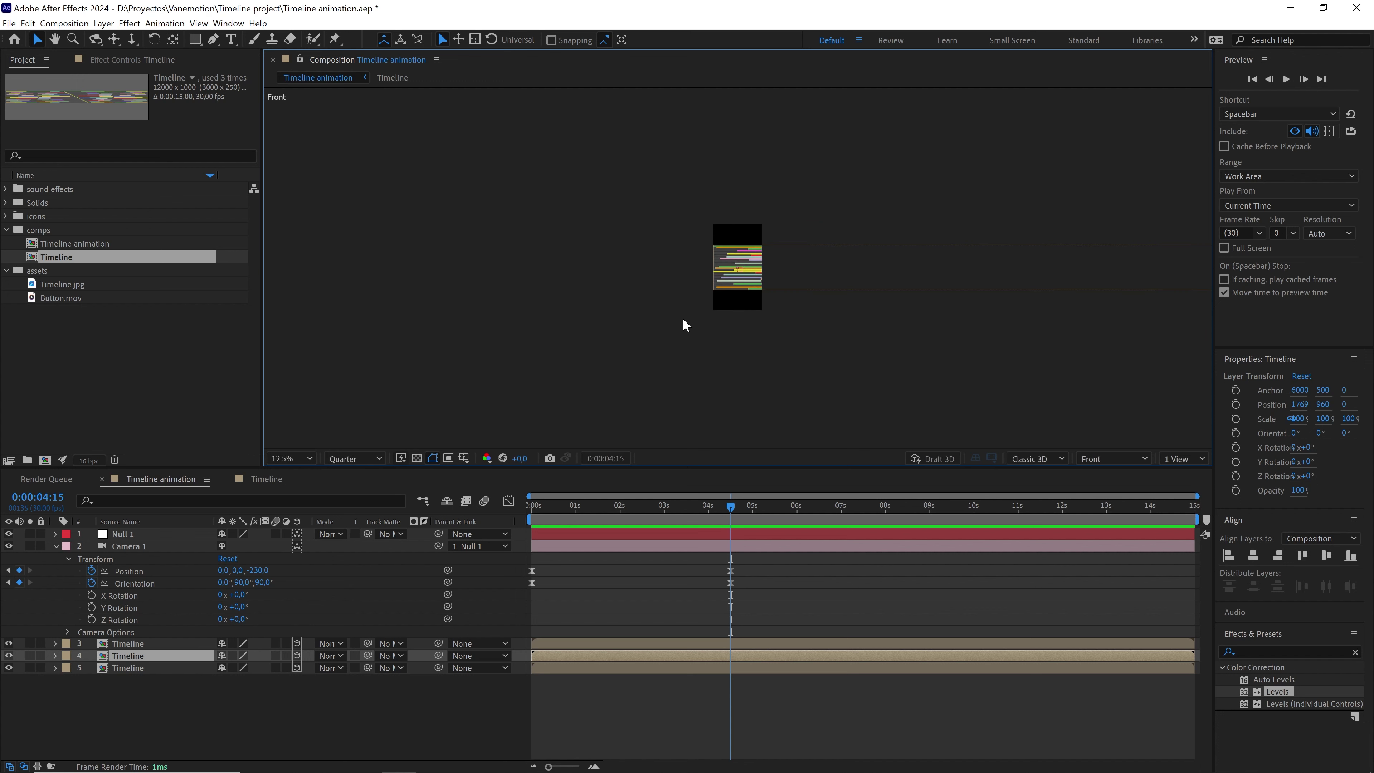
- Return the viewer to the active camera and scrub through the camera animation from 0:00:00:00 to 0:00:04:15
{"action": "left_click_drag", "start_coordinate": [722, 505], "coordinate": [522, 519]}
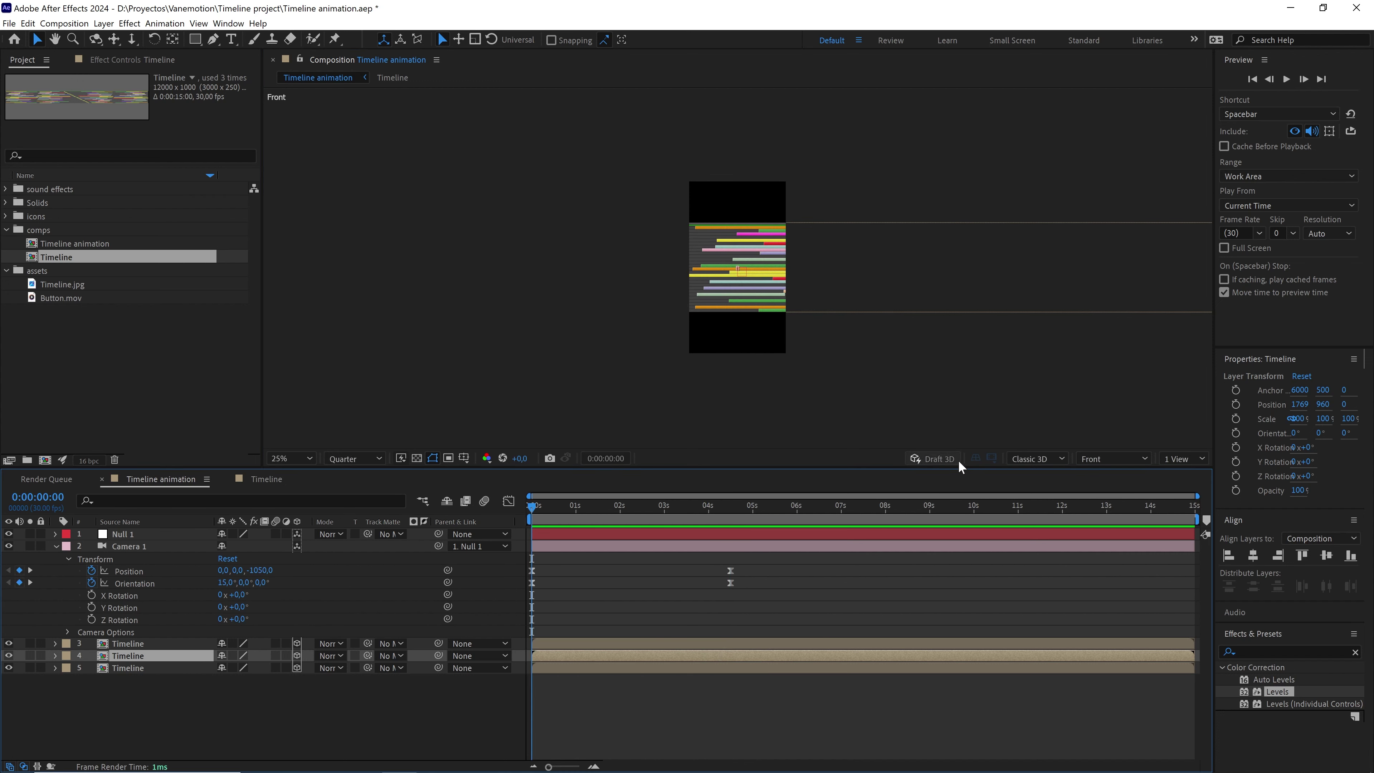
{"action": "left_click", "coordinate": [1108, 459]}
{"action": "left_click", "coordinate": [1111, 474]}
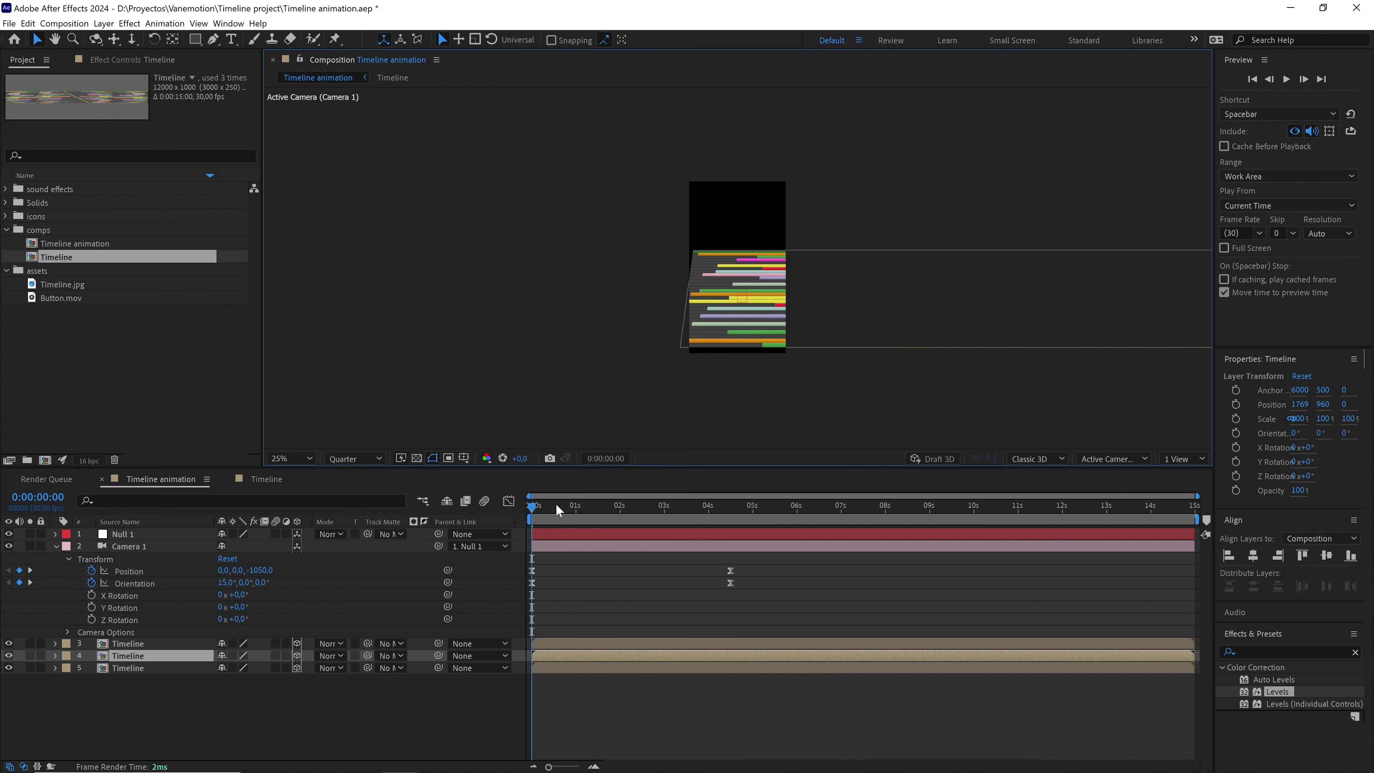
{"action": "left_click_drag", "start_coordinate": [557, 509], "coordinate": [737, 509]}
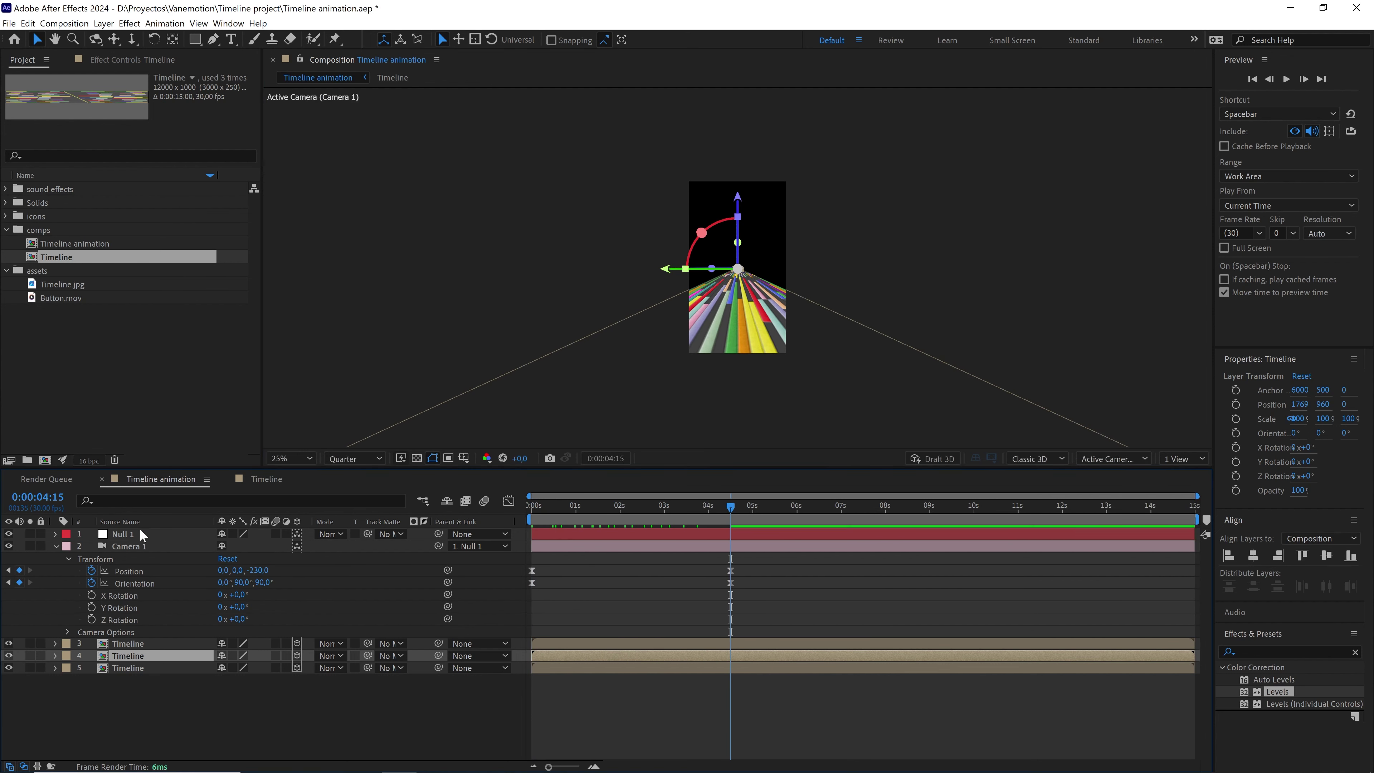
- Enable a Position keyframe on Null 1 and move it to 0:00:00:00
{"action": "left_click", "coordinate": [119, 534]}
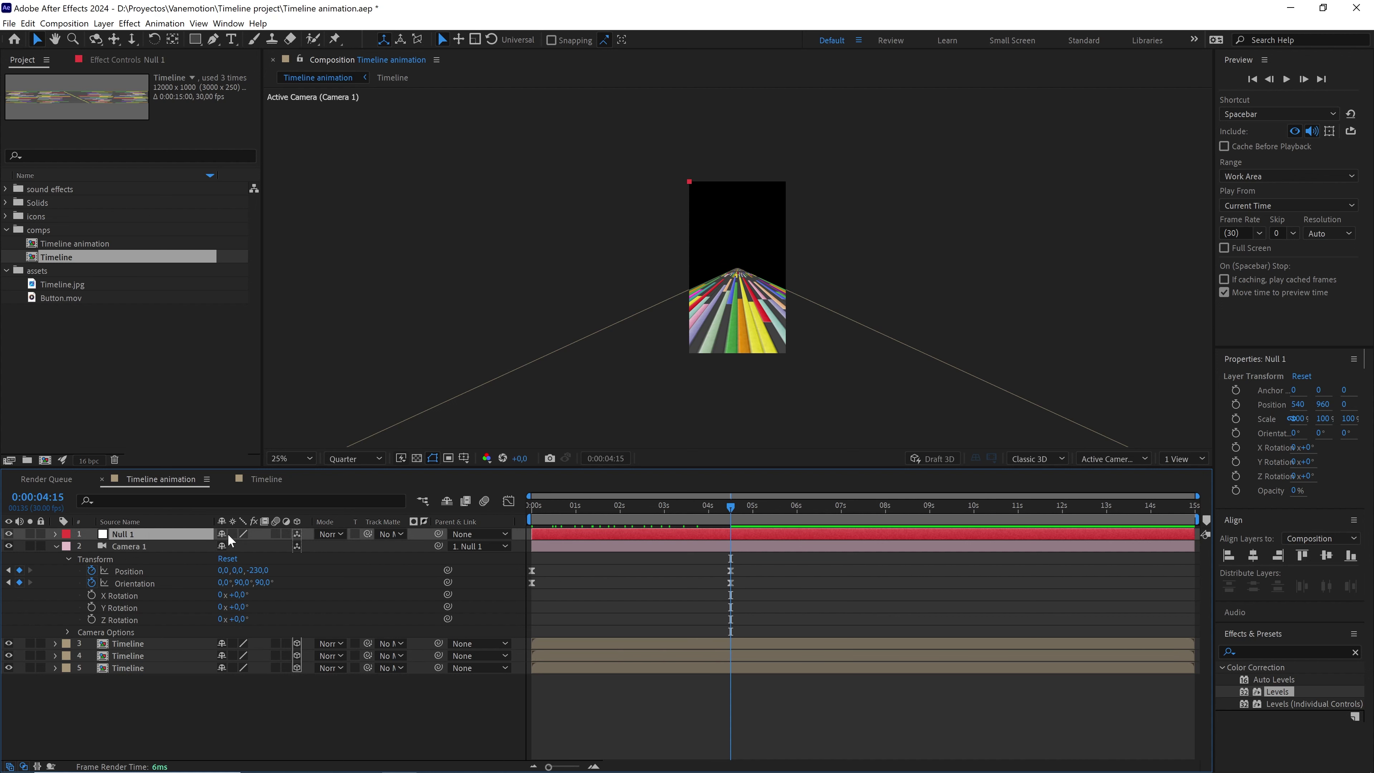
{"action": "key", "text": "p"}
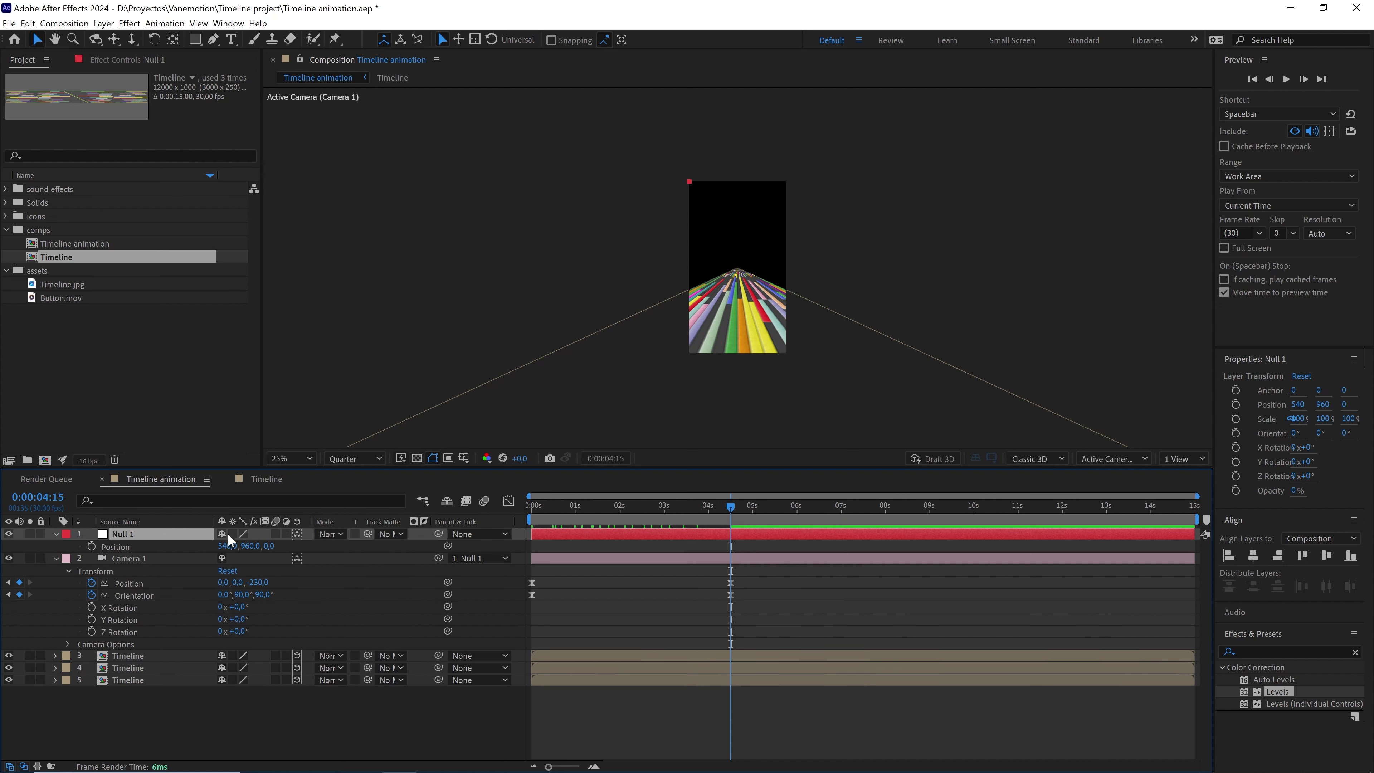
{"action": "left_click", "coordinate": [92, 546]}
{"action": "left_click_drag", "start_coordinate": [731, 550], "coordinate": [708, 549]}
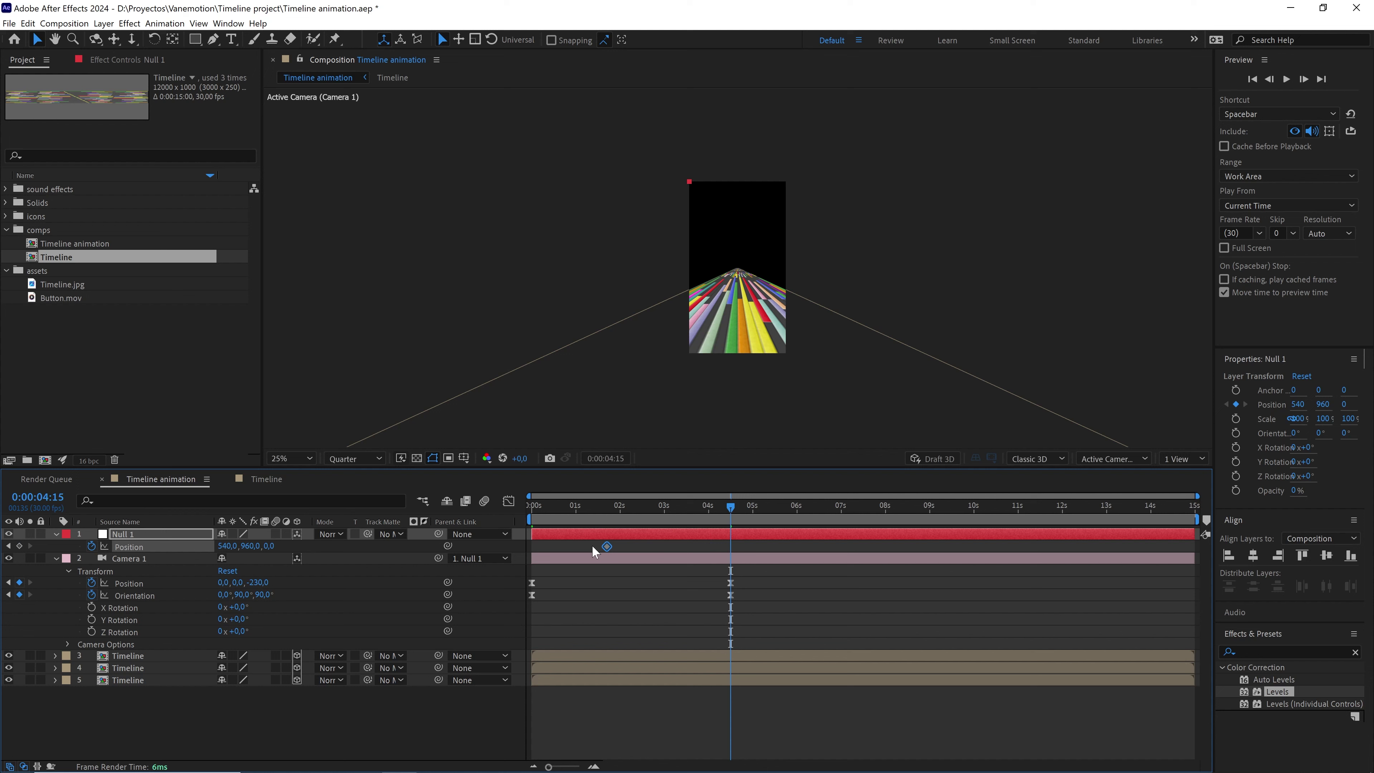
{"action": "left_click_drag", "start_coordinate": [549, 548], "coordinate": [536, 545]}
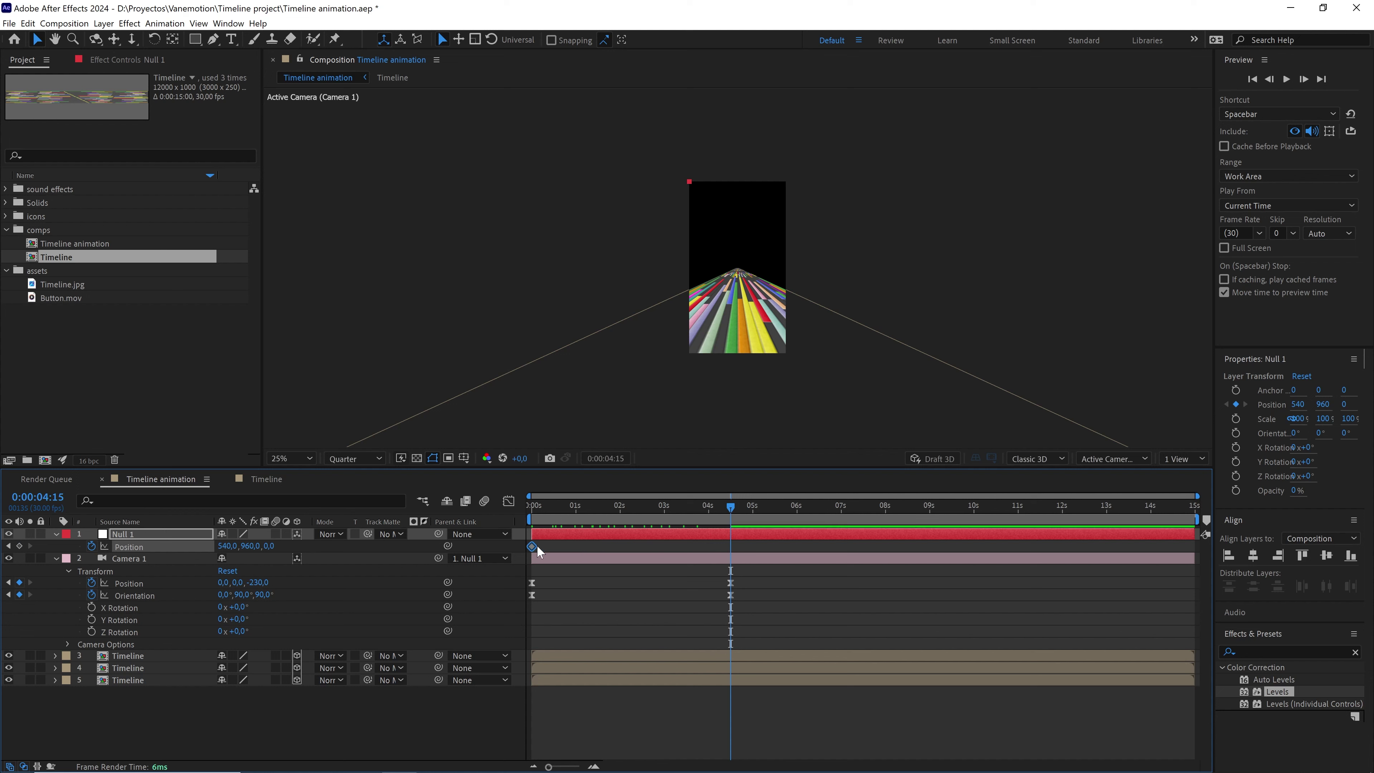
- At 0:00:10:00, keyframe Null 1's X Position at 35000 and apply Easy Ease to both of its Position keyframes
{"action": "left_click_drag", "start_coordinate": [741, 506], "coordinate": [973, 543]}
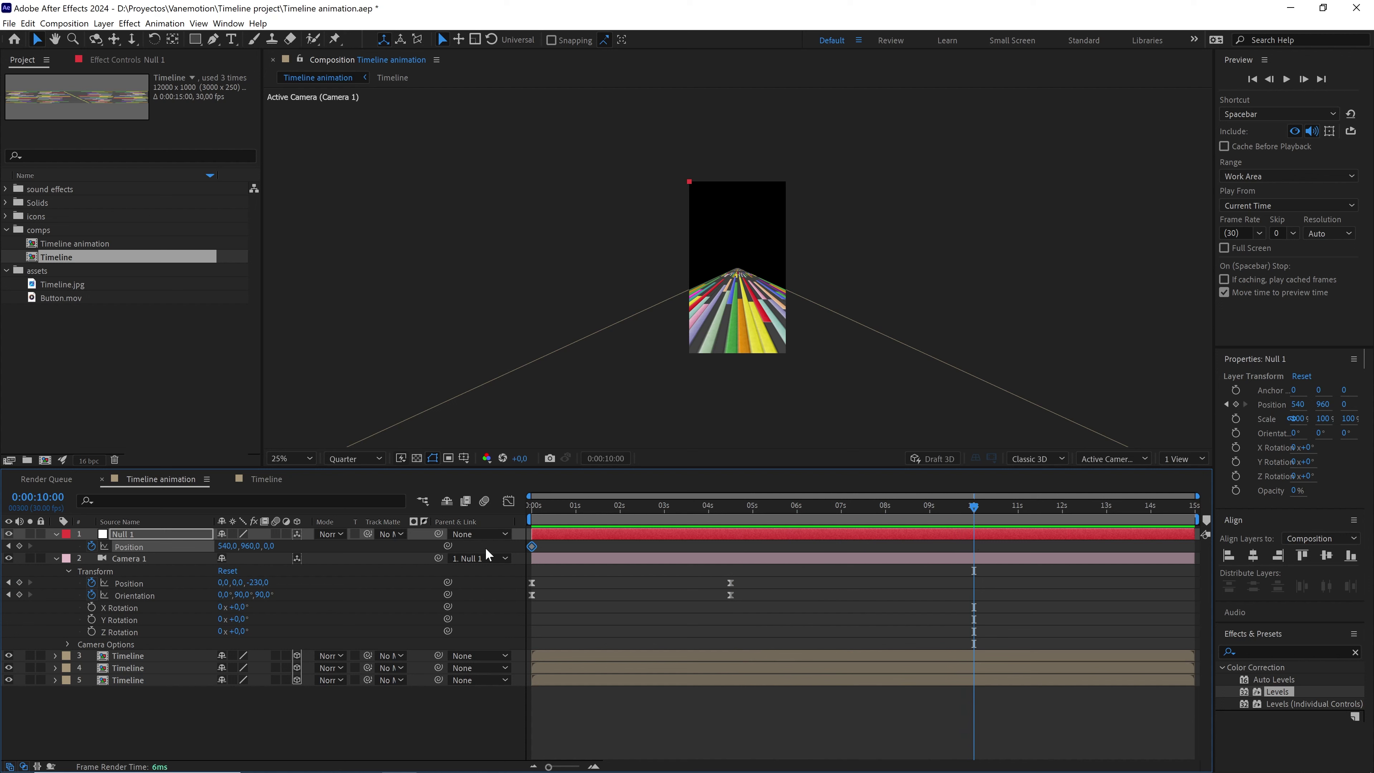
{"action": "left_click_drag", "start_coordinate": [226, 546], "coordinate": [906, 456]}
{"action": "key", "text": "period"}
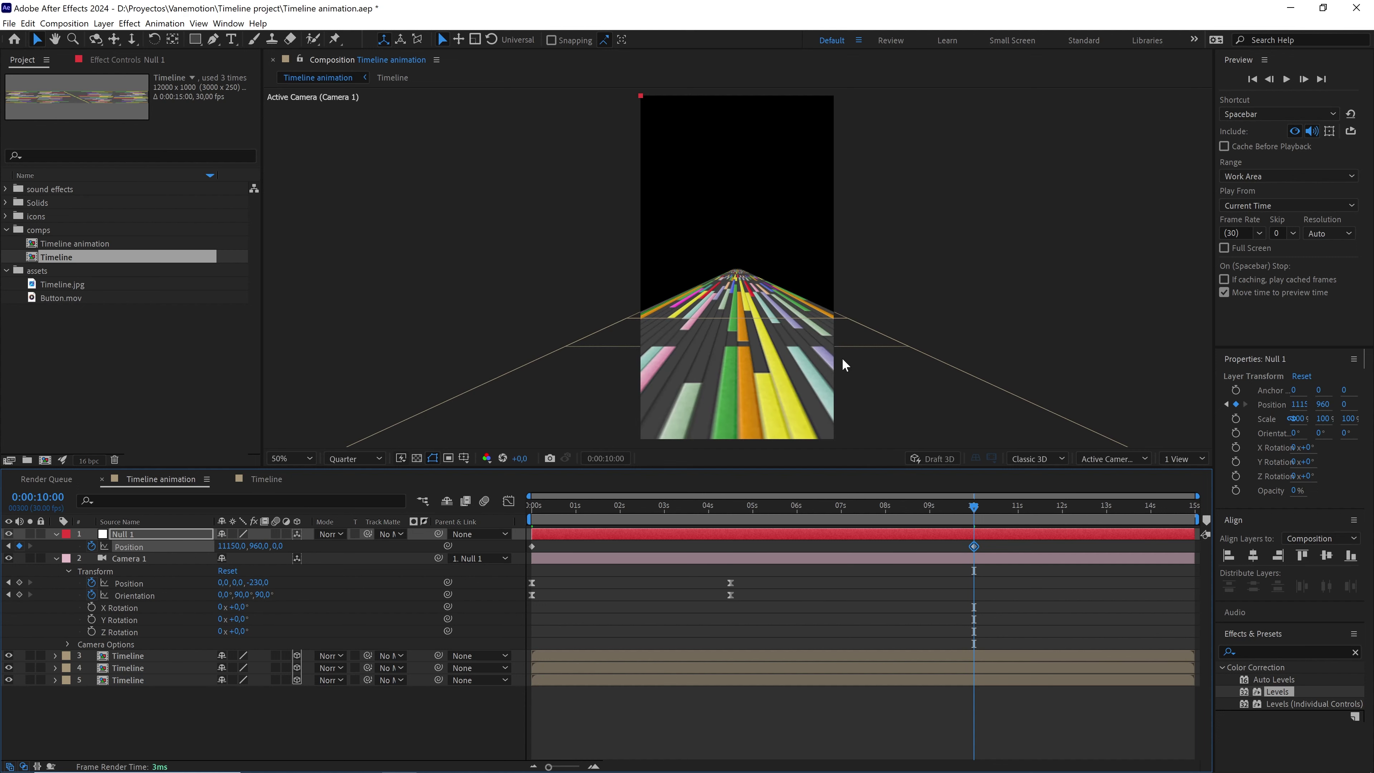
{"action": "left_click", "coordinate": [145, 658]}
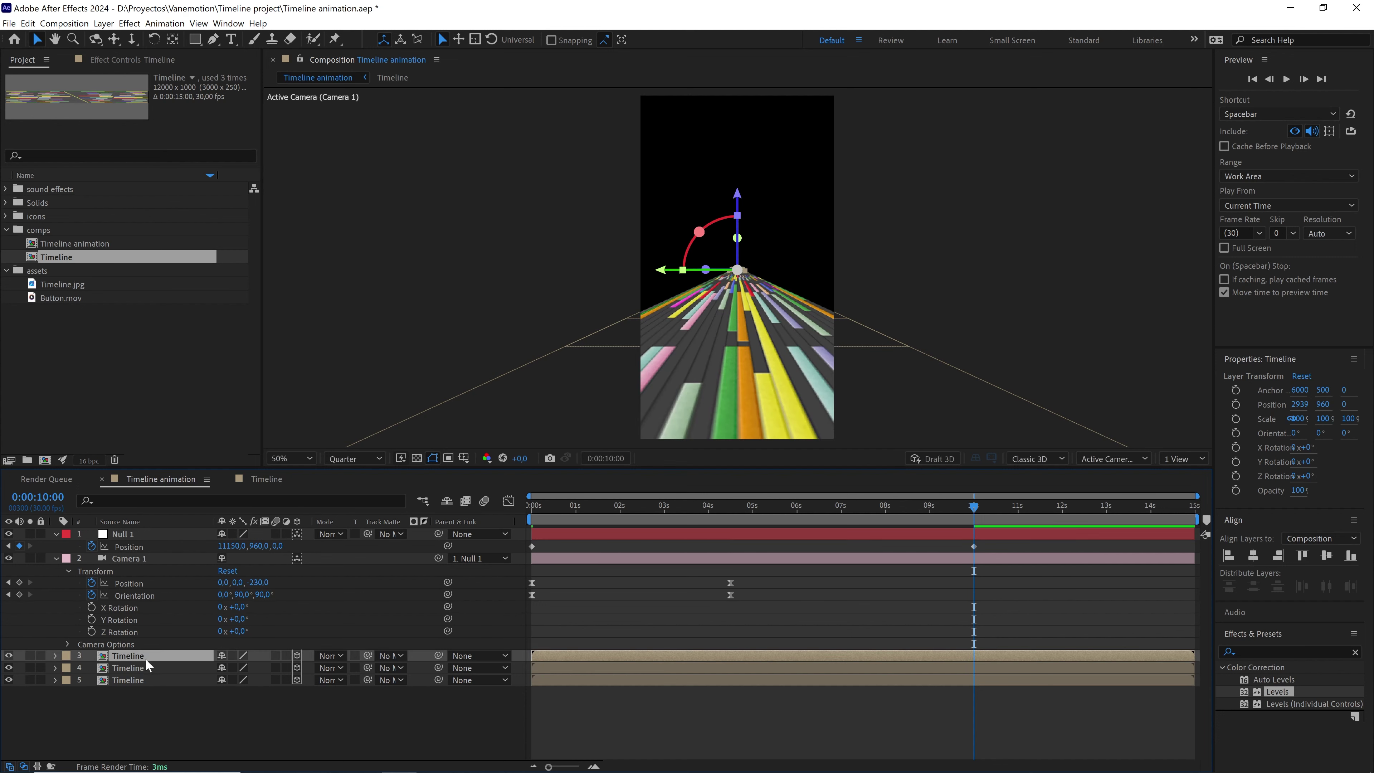
{"action": "left_click_drag", "start_coordinate": [236, 546], "coordinate": [1282, 503]}
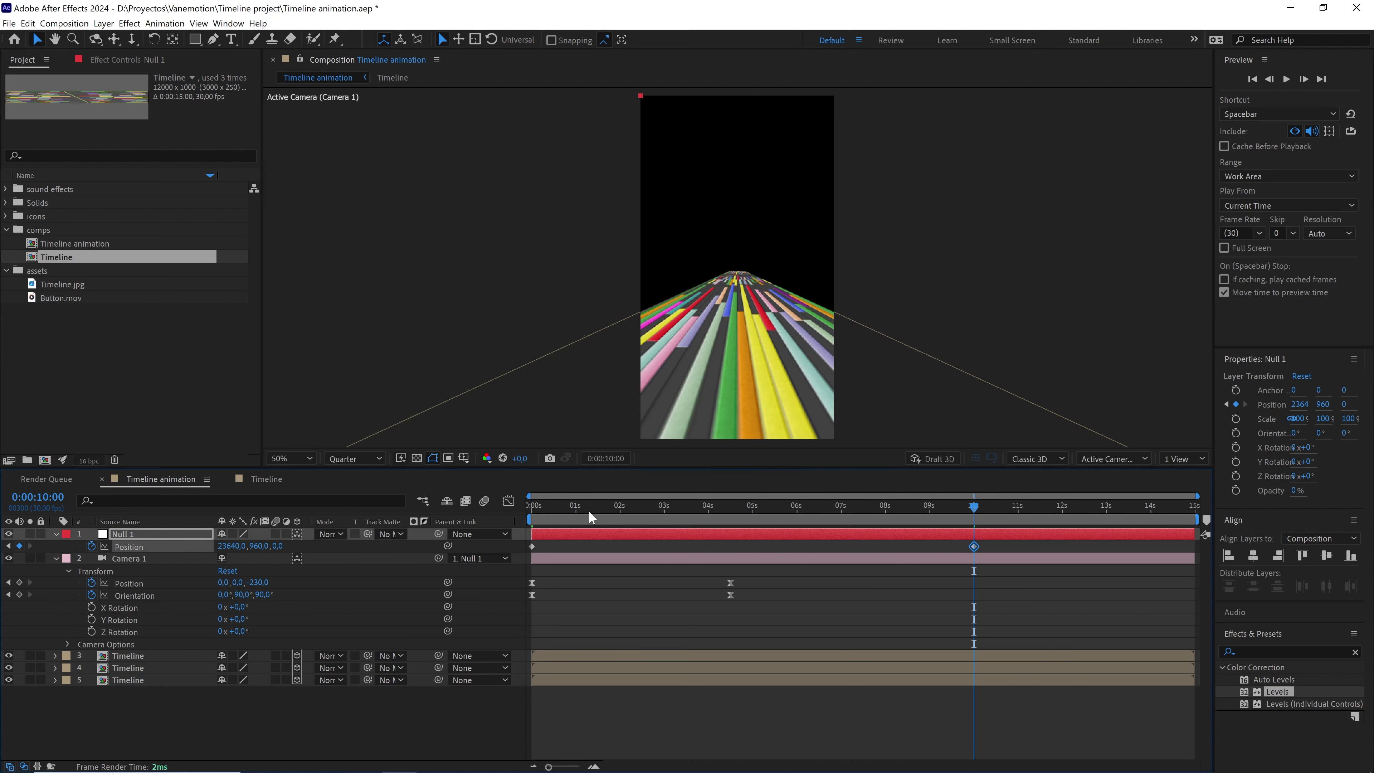
{"action": "left_click_drag", "start_coordinate": [408, 535], "coordinate": [944, 476]}
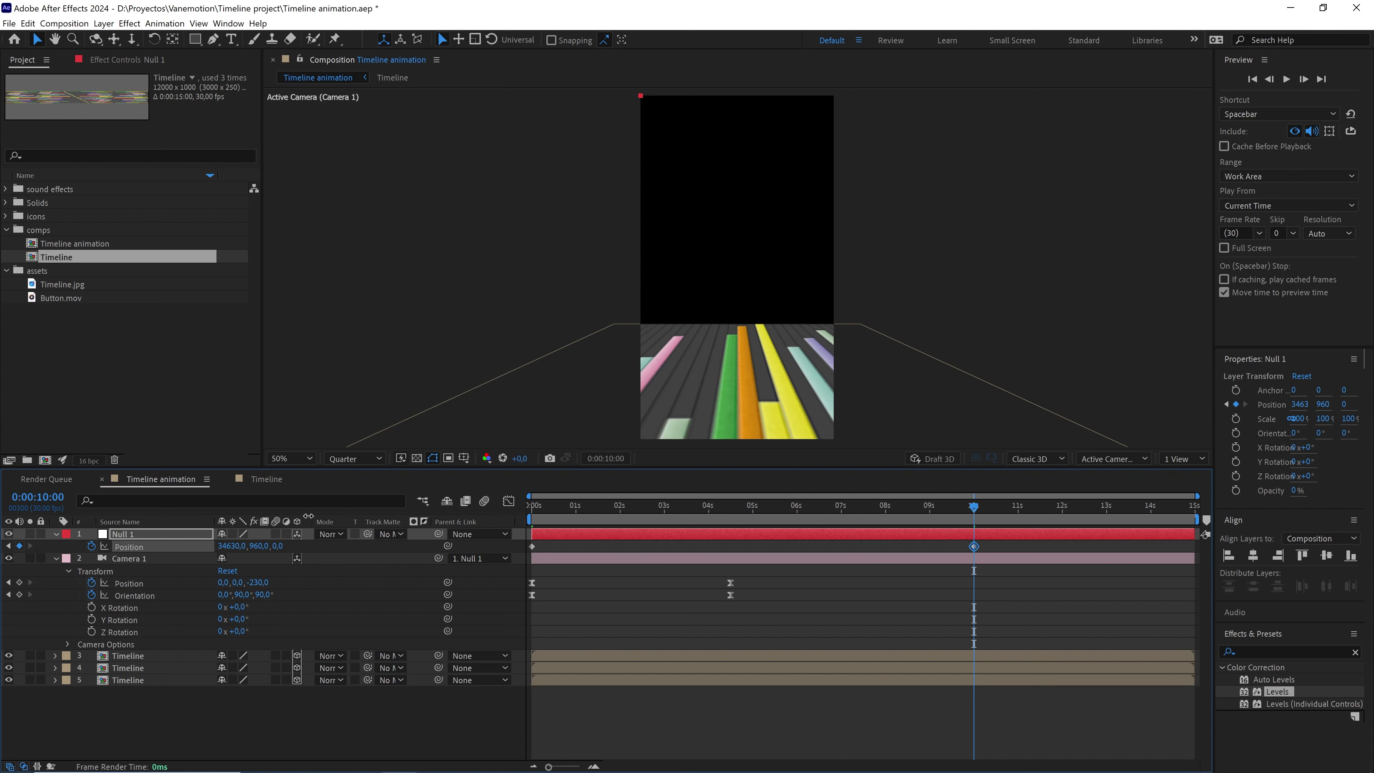
{"action": "left_click", "coordinate": [230, 545]}
{"action": "type", "text": "35000"}
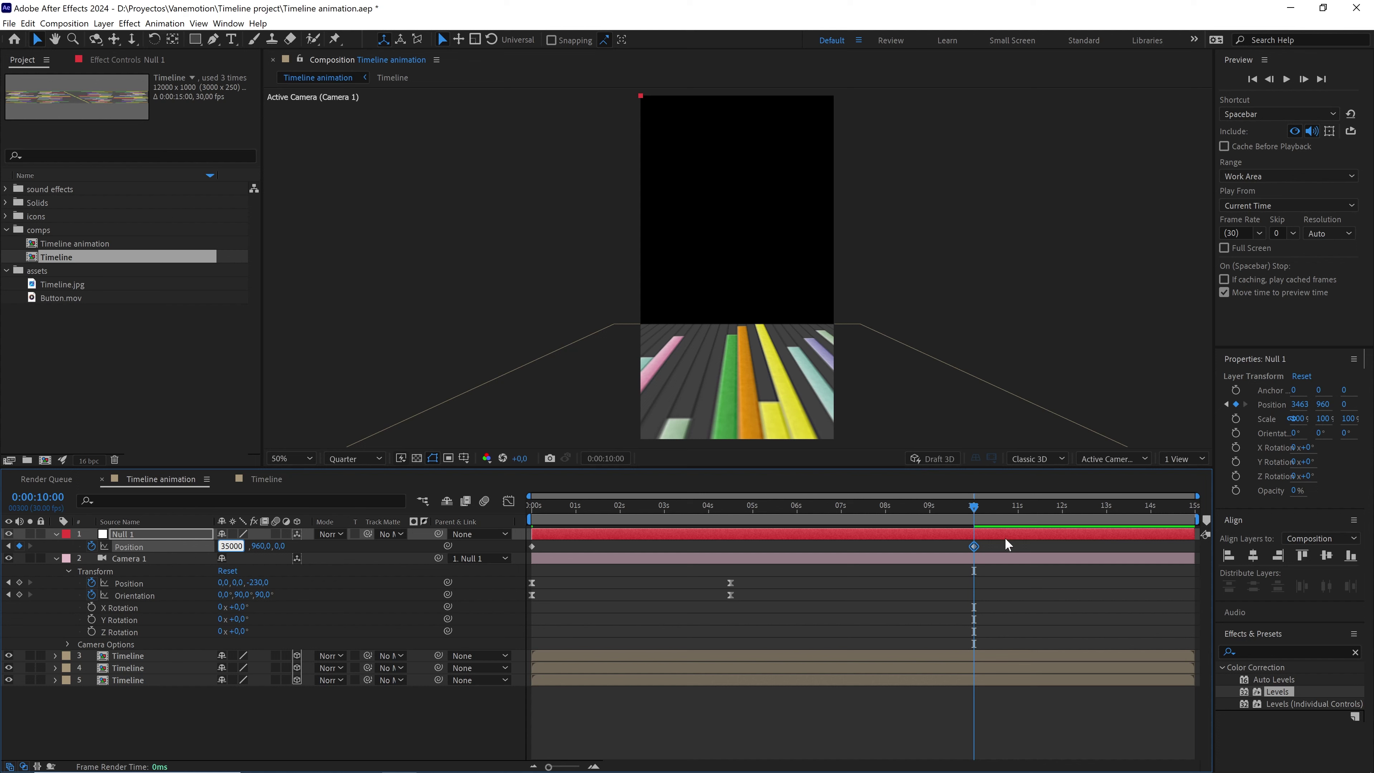
{"action": "left_click", "coordinate": [1004, 538]}
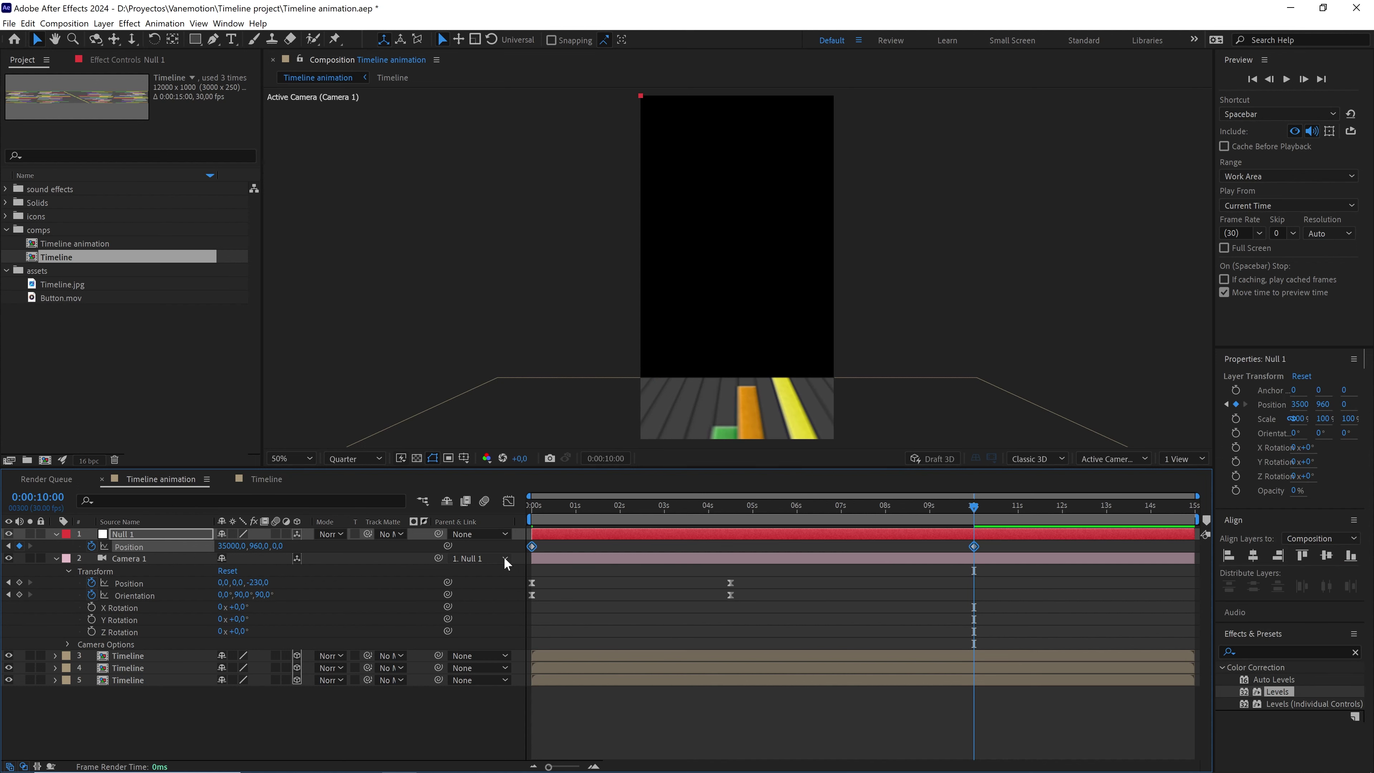
{"action": "key", "text": "F9"}
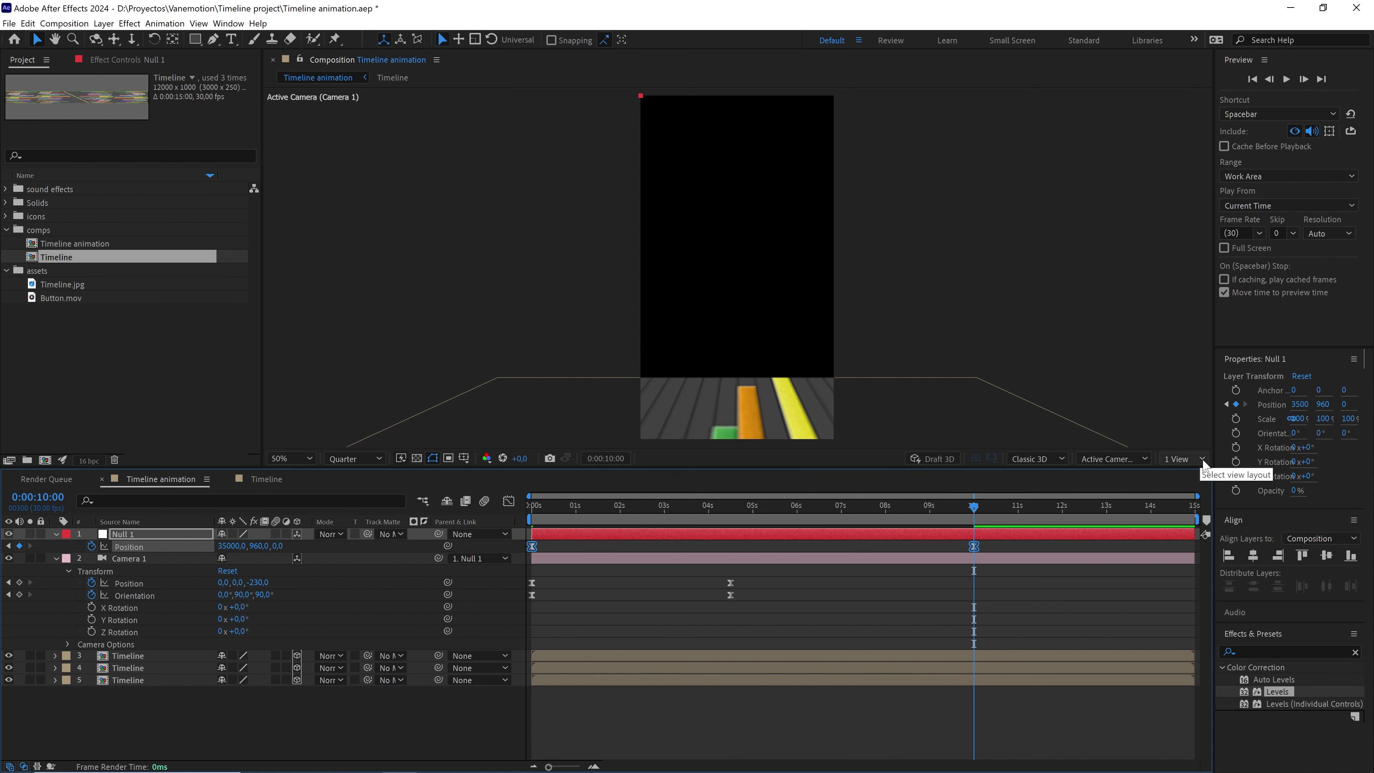
- Fit the composition in the viewer and preview the camera's travel along the timeline from 0:00:00:00
{"action": "left_click", "coordinate": [291, 458]}
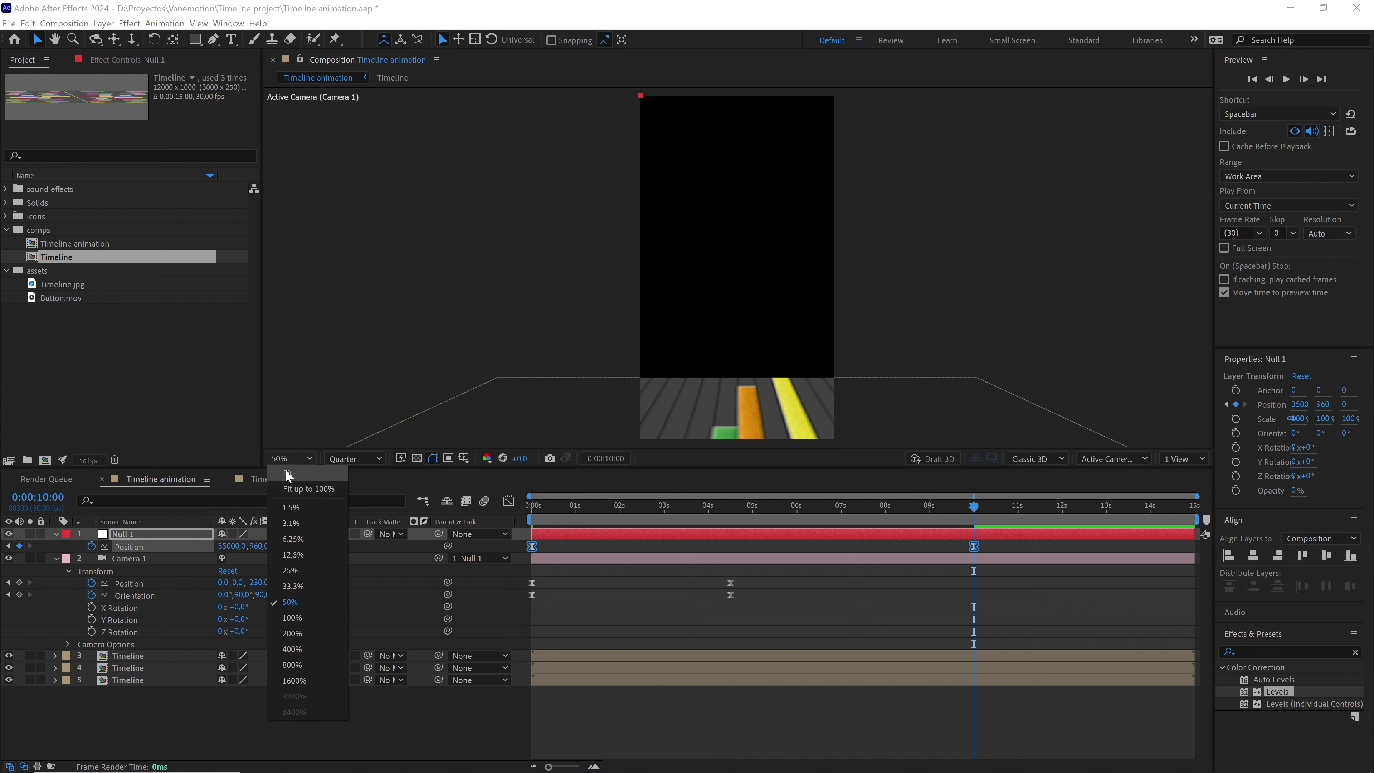
{"action": "left_click", "coordinate": [295, 490]}
{"action": "left_click", "coordinate": [789, 505]}
{"action": "left_click_drag", "start_coordinate": [789, 506], "coordinate": [521, 533]}
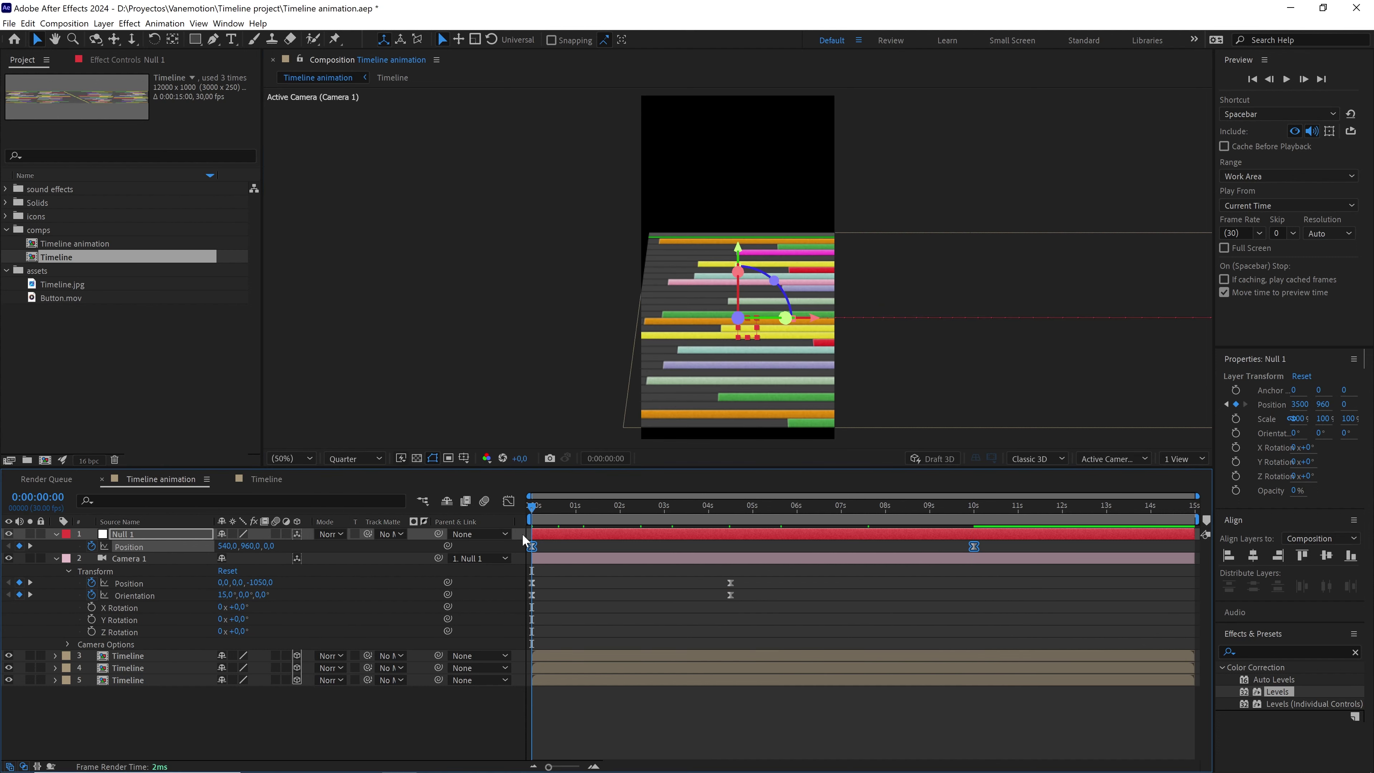
{"action": "key", "text": "space"}
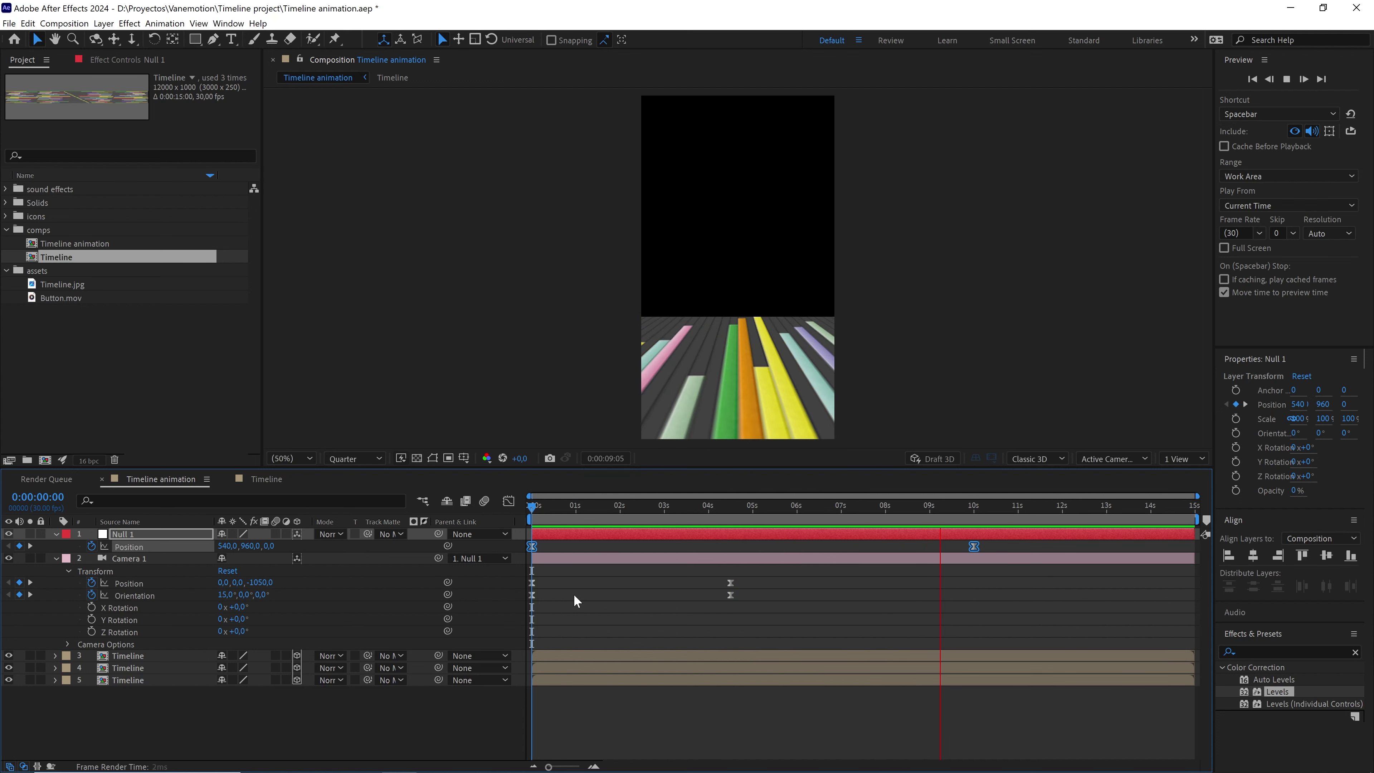
{"action": "left_click", "coordinate": [938, 518]}
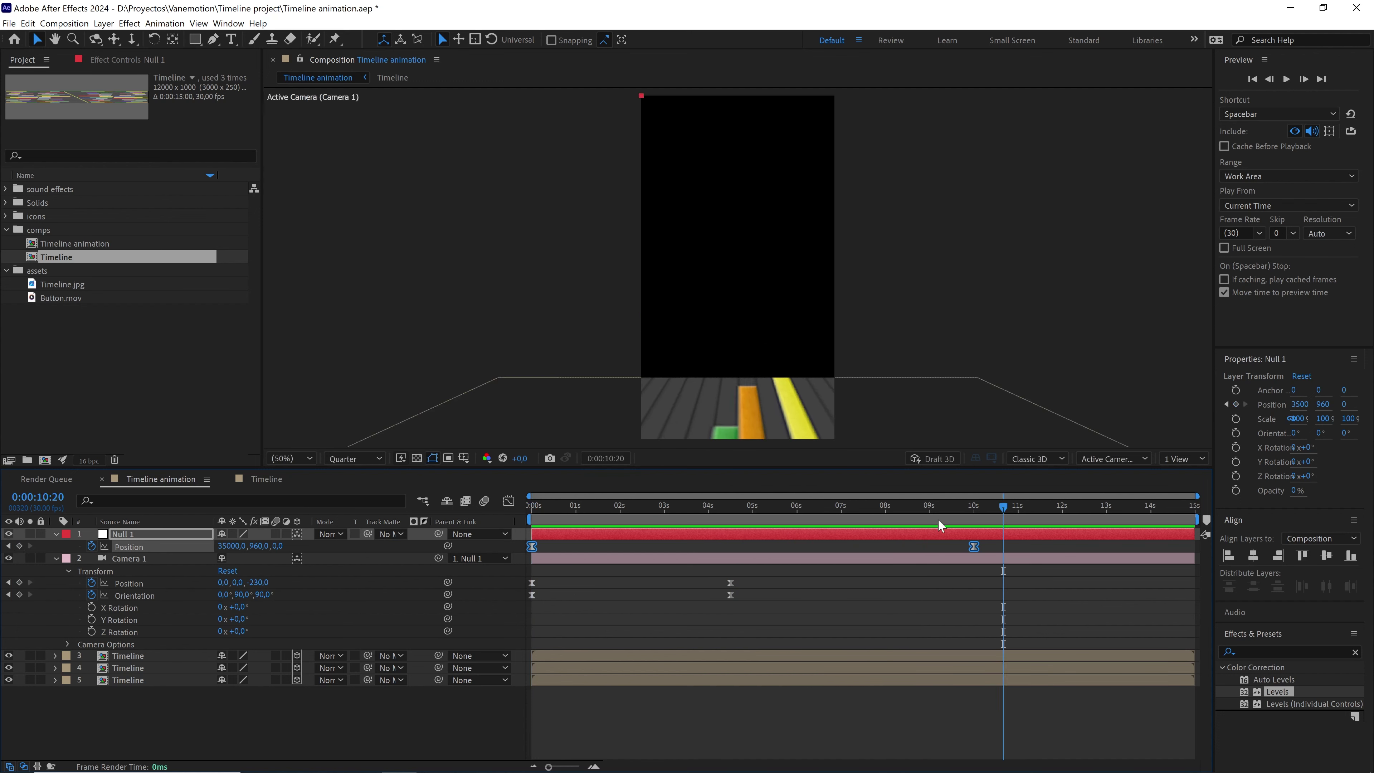
- Add holding keyframes for Camera 1's Position and Orientation at 0:00:07:10
{"action": "left_click_drag", "start_coordinate": [937, 519], "coordinate": [859, 529]}
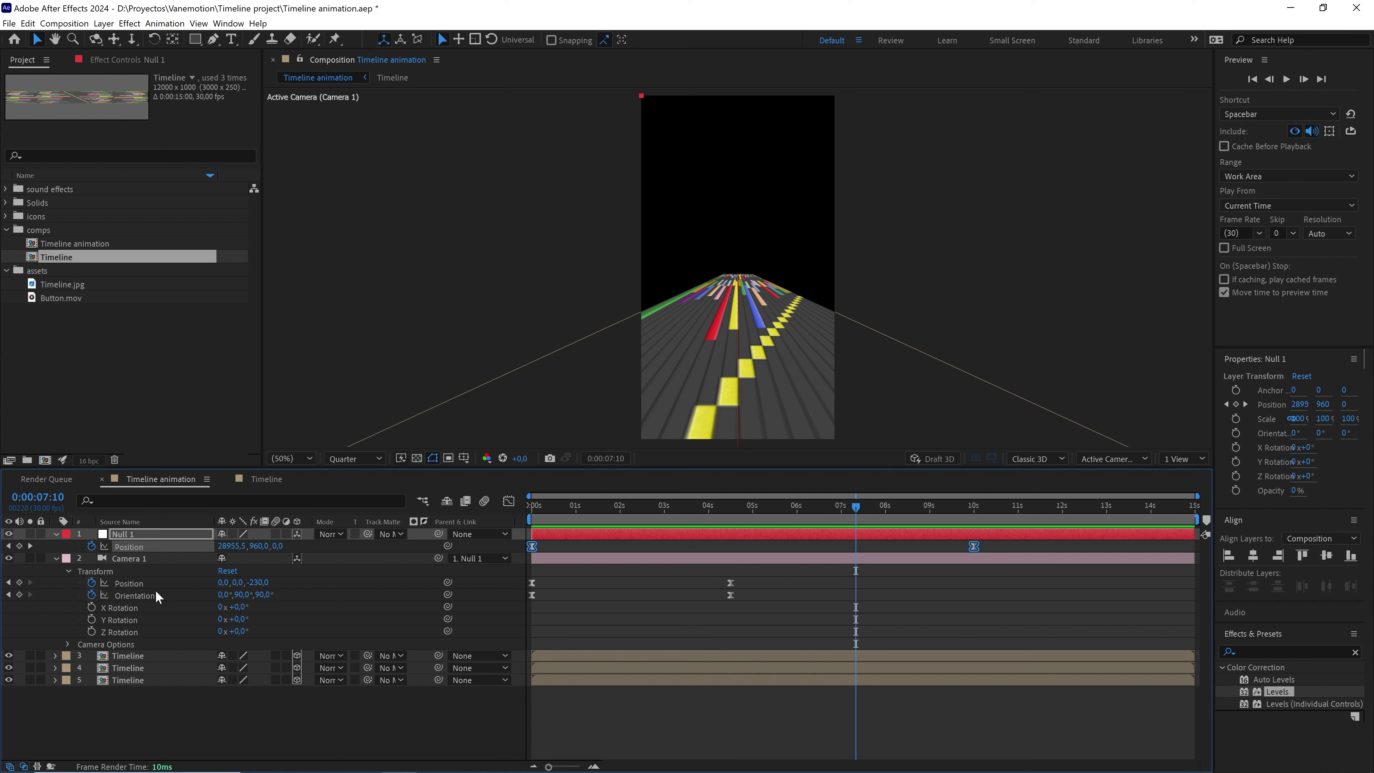
{"action": "left_click", "coordinate": [19, 581]}
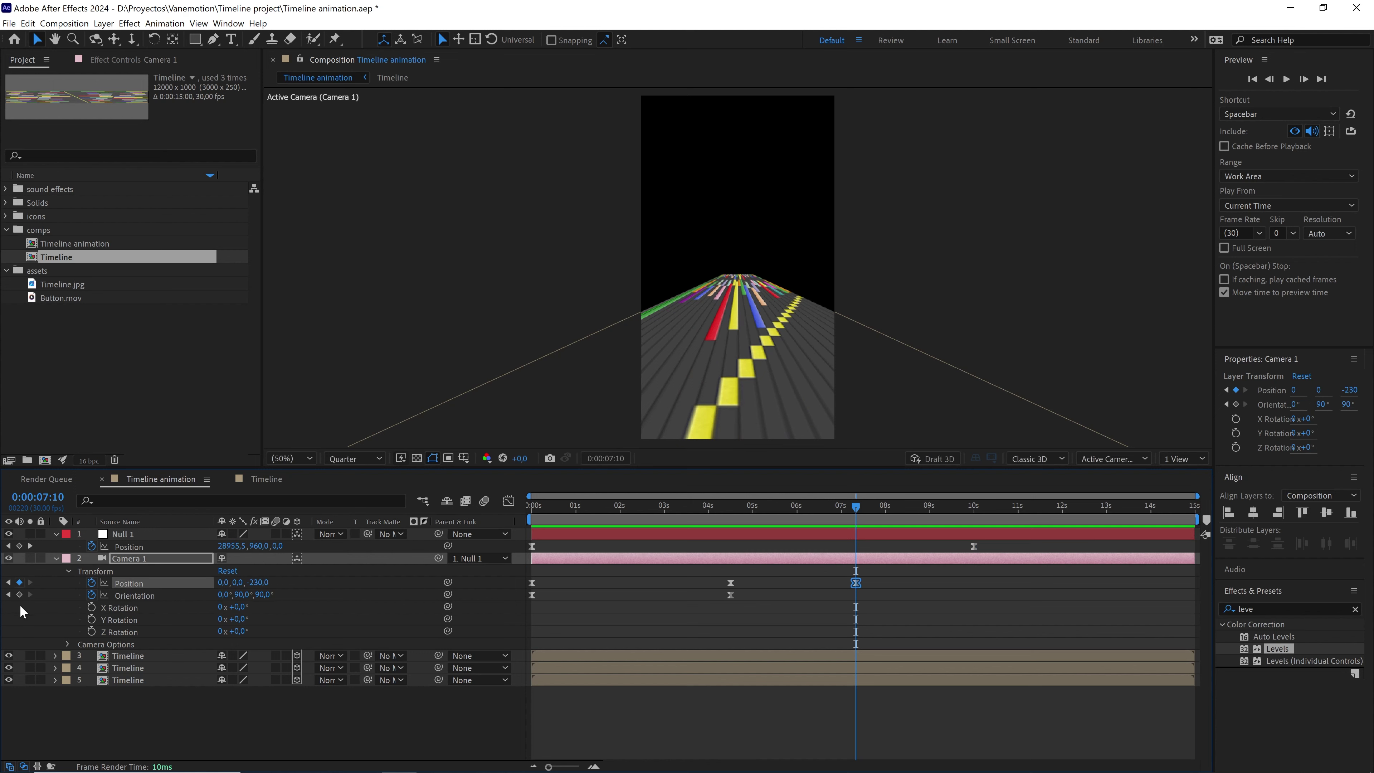
{"action": "left_click", "coordinate": [19, 594]}
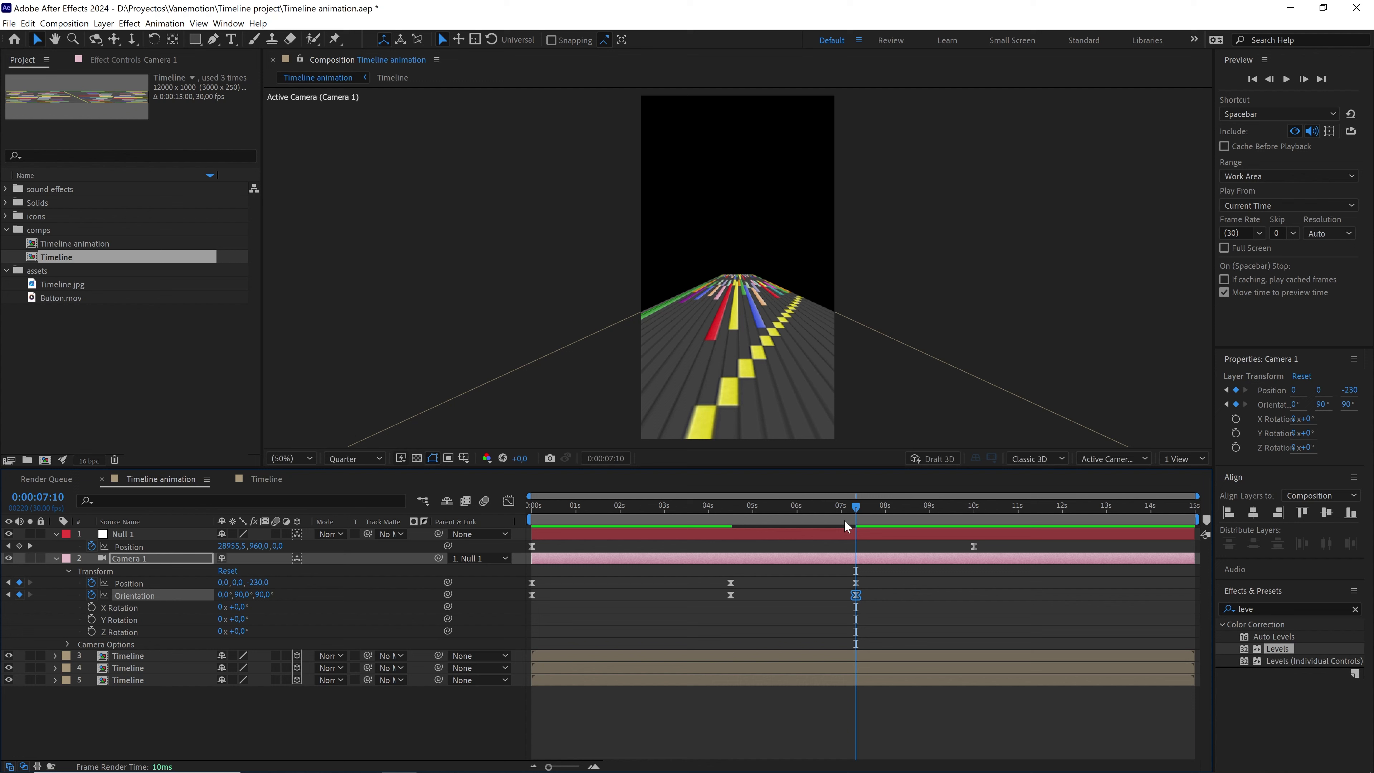
- At 0:00:10:00, keyframe Camera 1's Orientation with Y at 0° and Z at 180°
{"action": "left_click_drag", "start_coordinate": [864, 503], "coordinate": [977, 519]}
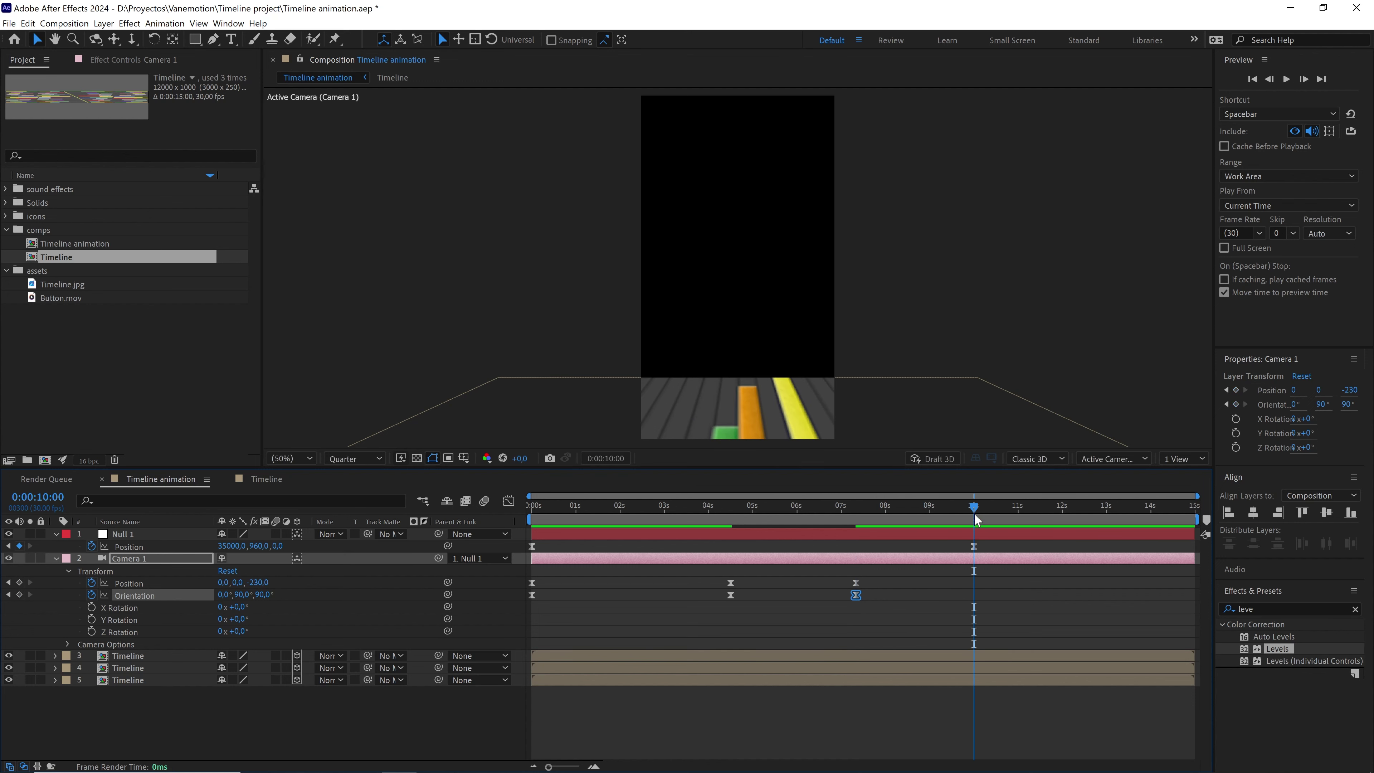
{"action": "left_click_drag", "start_coordinate": [582, 508], "coordinate": [521, 518]}
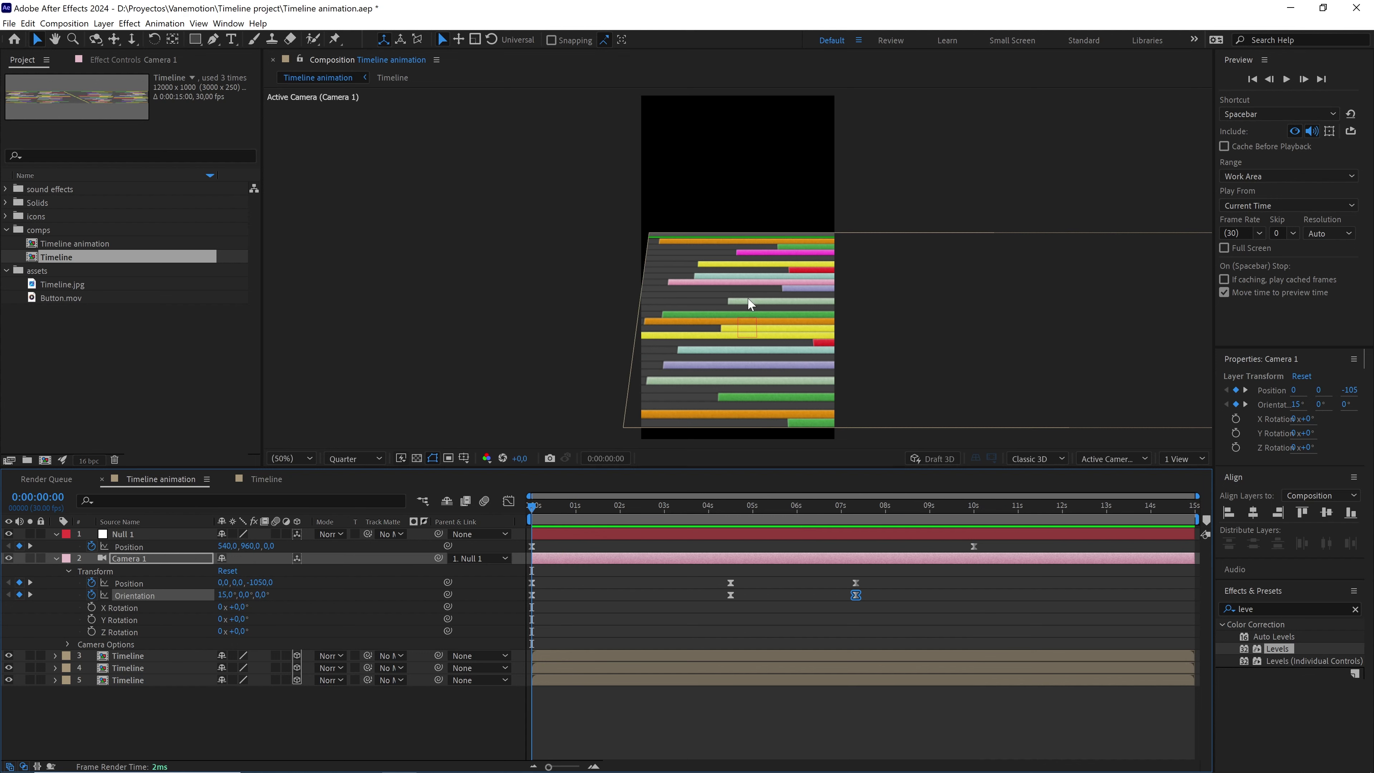
{"action": "left_click_drag", "start_coordinate": [575, 504], "coordinate": [981, 518]}
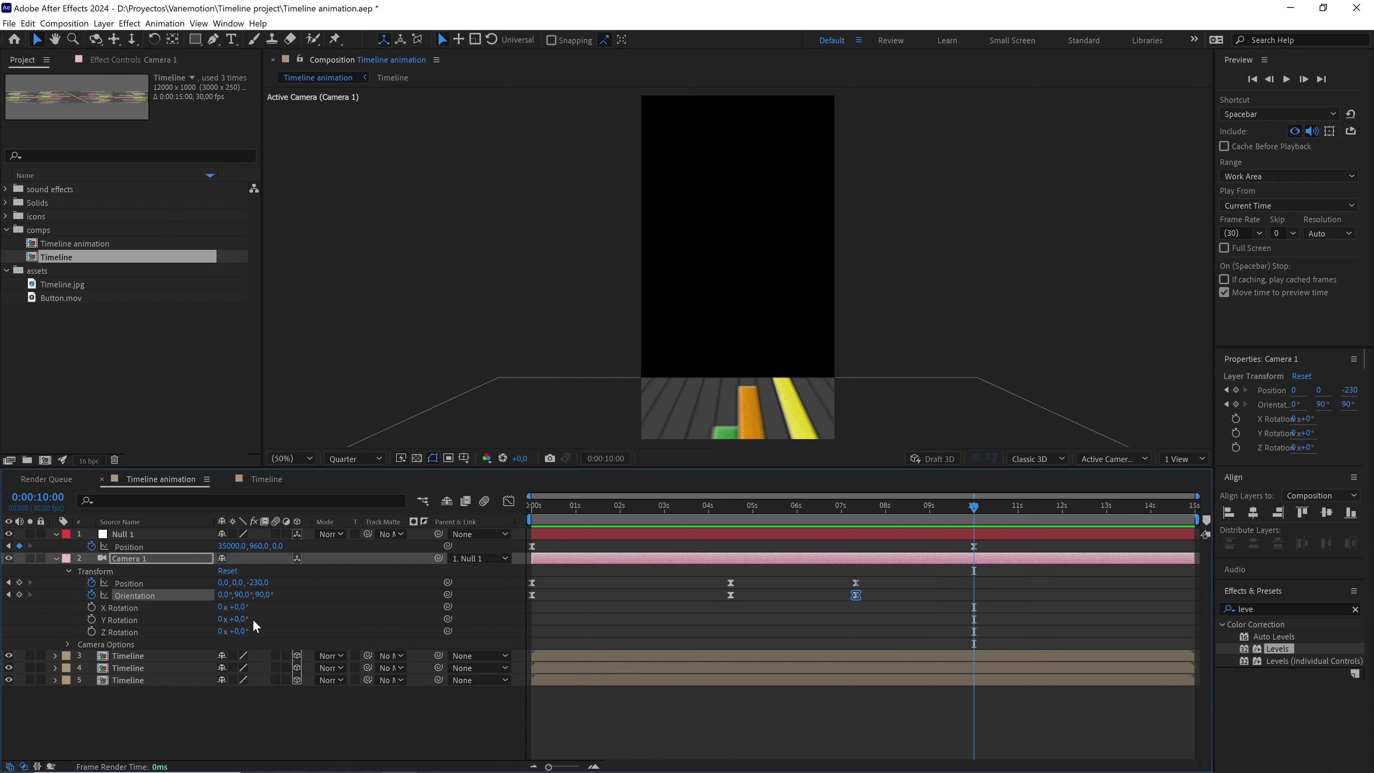
{"action": "left_click", "coordinate": [134, 655]}
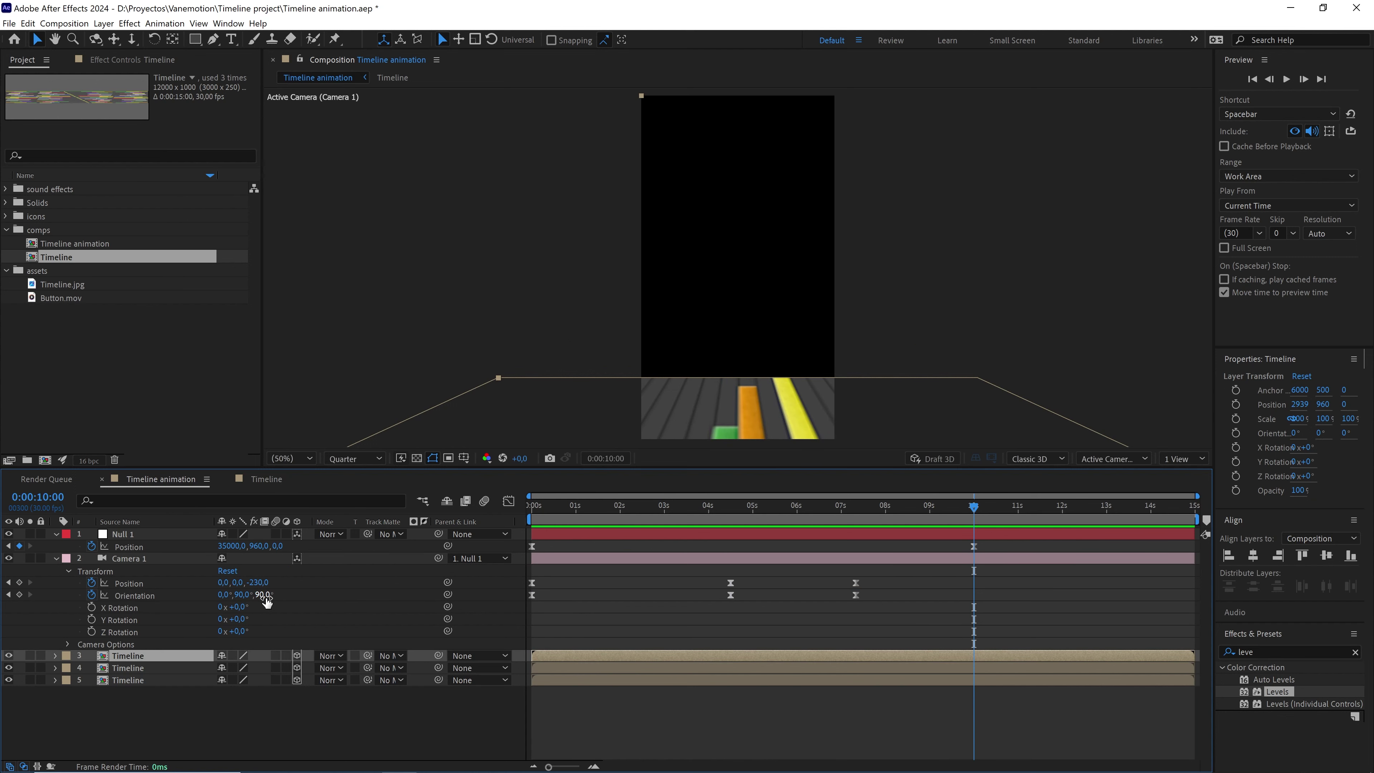
{"action": "mouse_move", "coordinate": [265, 596]}
{"action": "left_mouse_down"}
{"action": "mouse_move", "coordinate": [313, 593]}
{"action": "mouse_move", "coordinate": [275, 594]}
{"action": "left_mouse_up"}
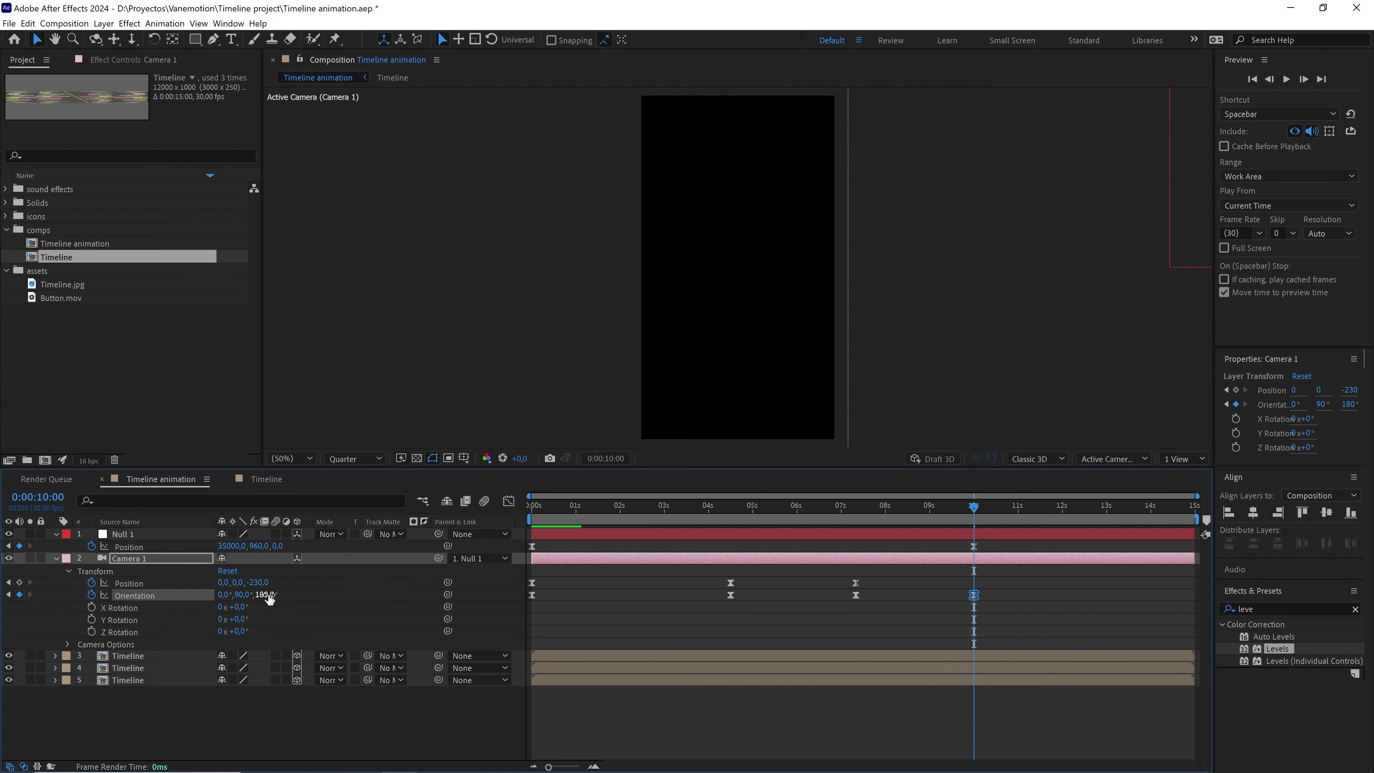
{"action": "left_click", "coordinate": [267, 594]}
{"action": "left_click", "coordinate": [286, 627]}
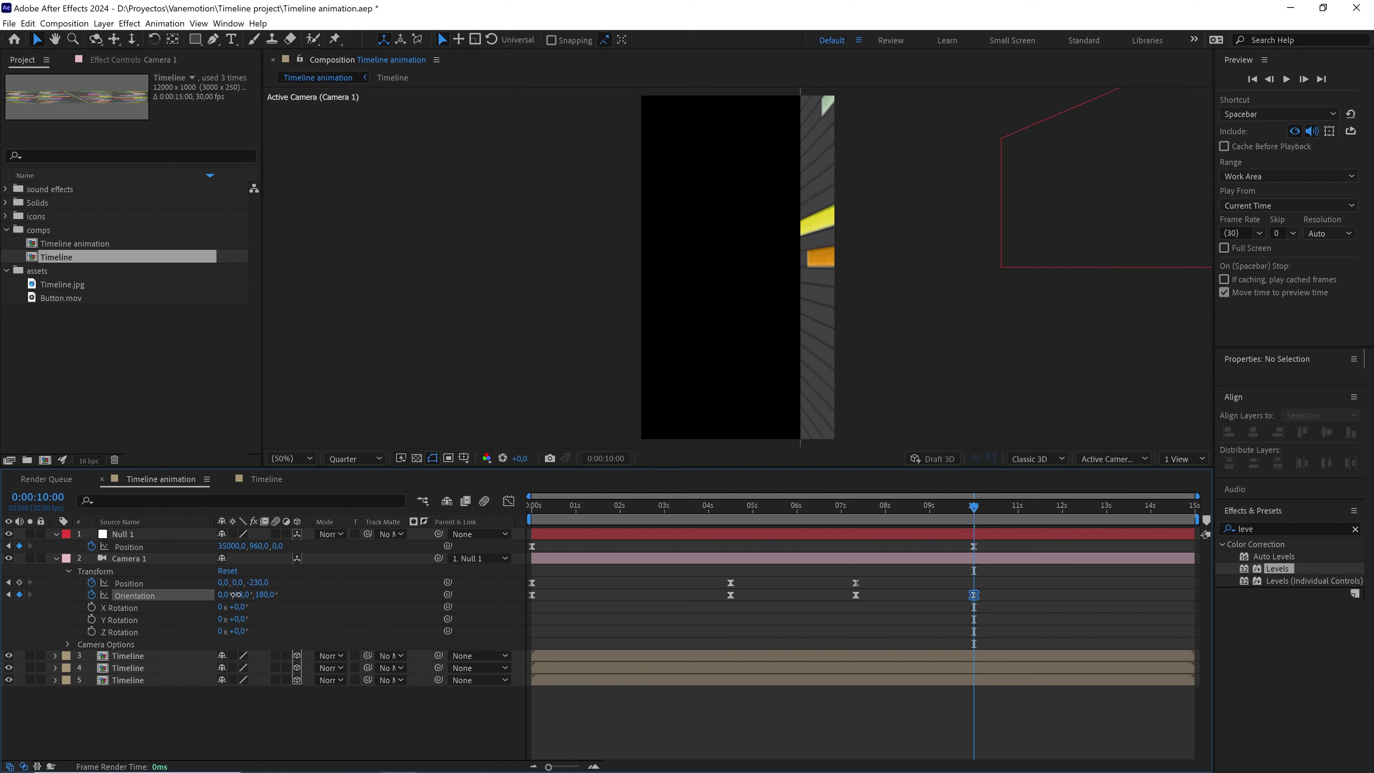
{"action": "left_click_drag", "start_coordinate": [242, 595], "coordinate": [214, 595]}
{"action": "left_click", "coordinate": [244, 594]}
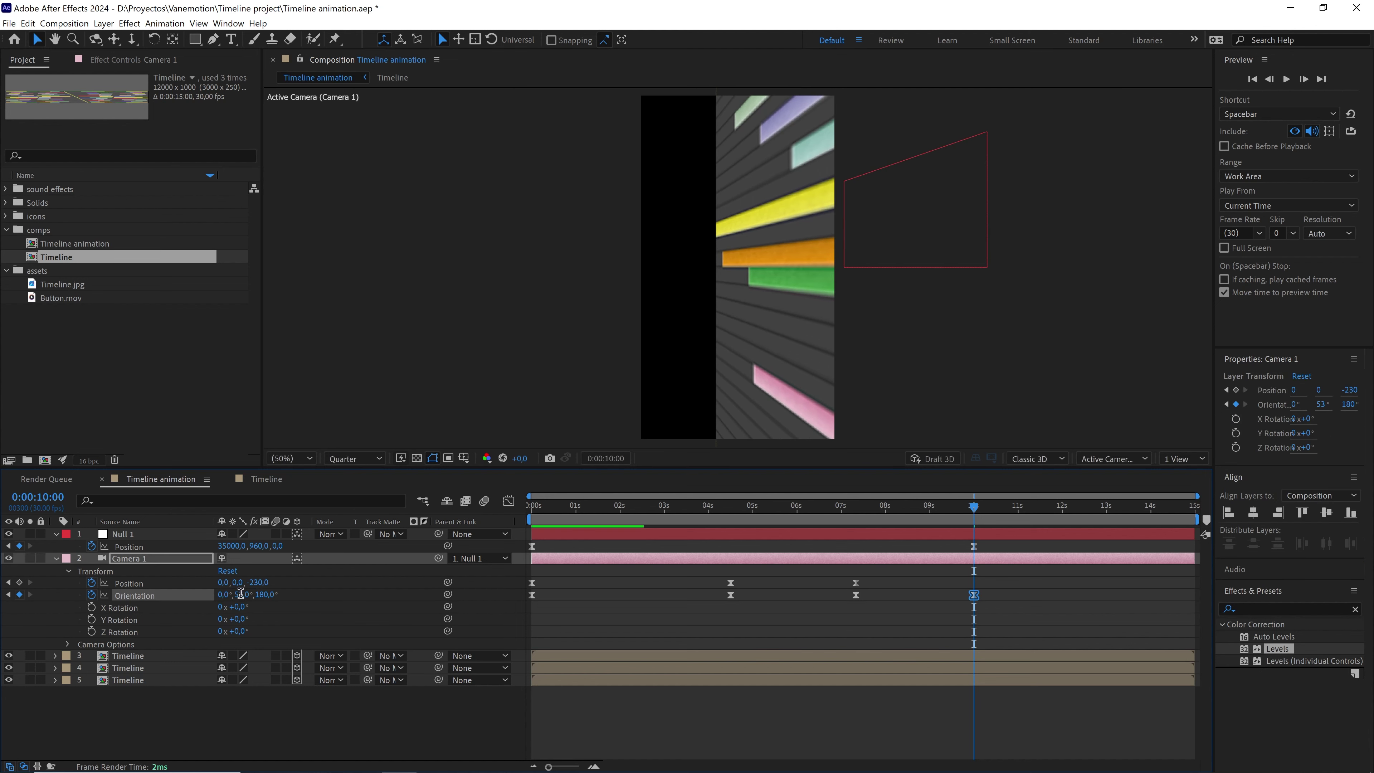
{"action": "left_click", "coordinate": [336, 595]}
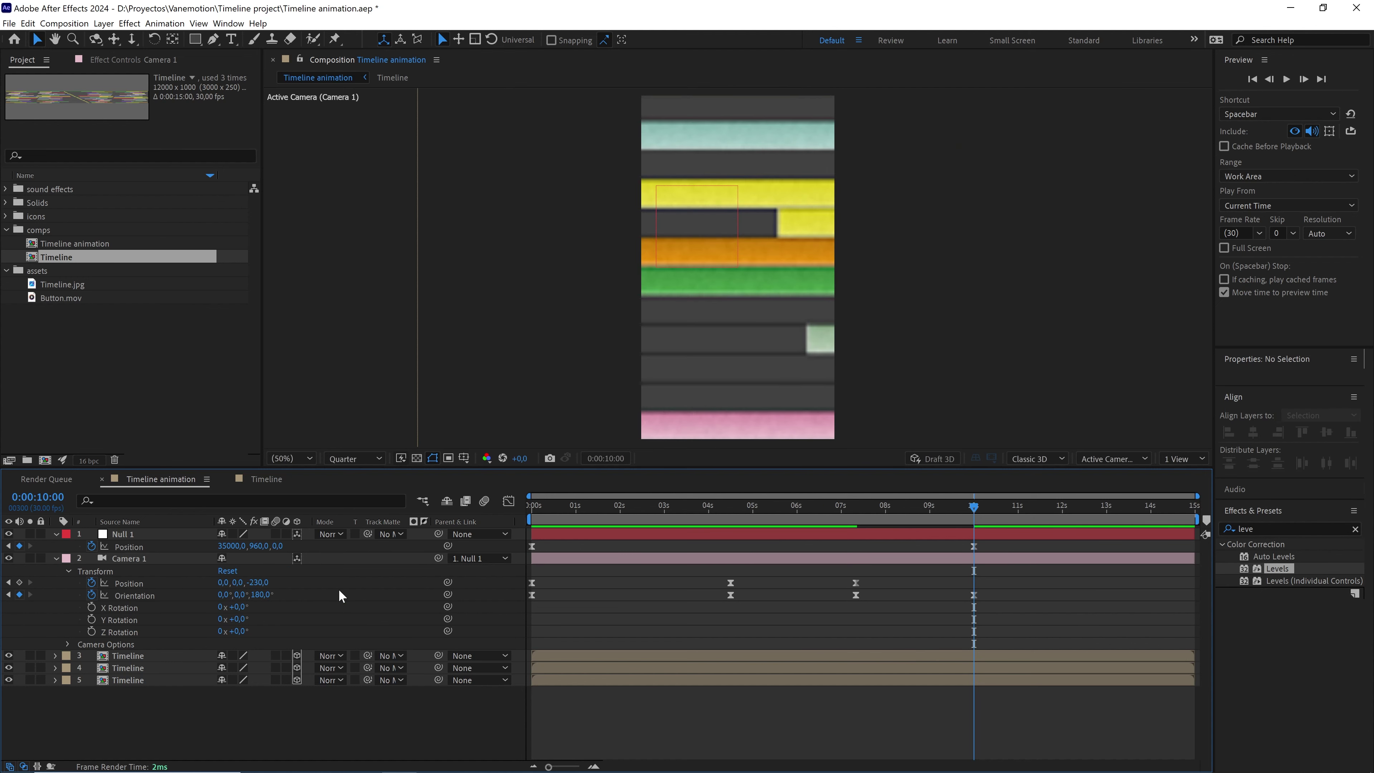
- Compare the camera view at 0:00:00:00, and set Camera 1's X Orientation to -15° at 0:00:10:00
{"action": "left_click_drag", "start_coordinate": [565, 510], "coordinate": [508, 512]}
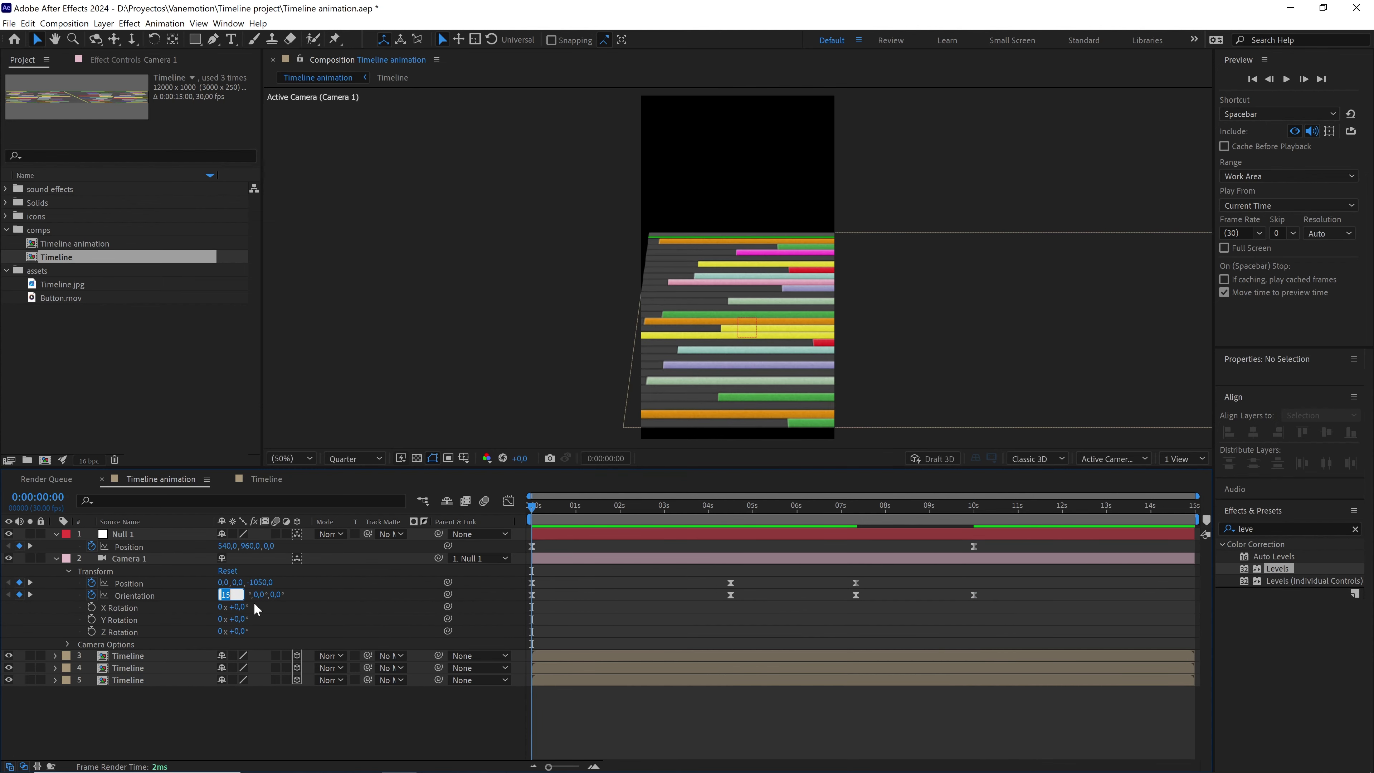
{"action": "left_click_drag", "start_coordinate": [844, 511], "coordinate": [983, 514]}
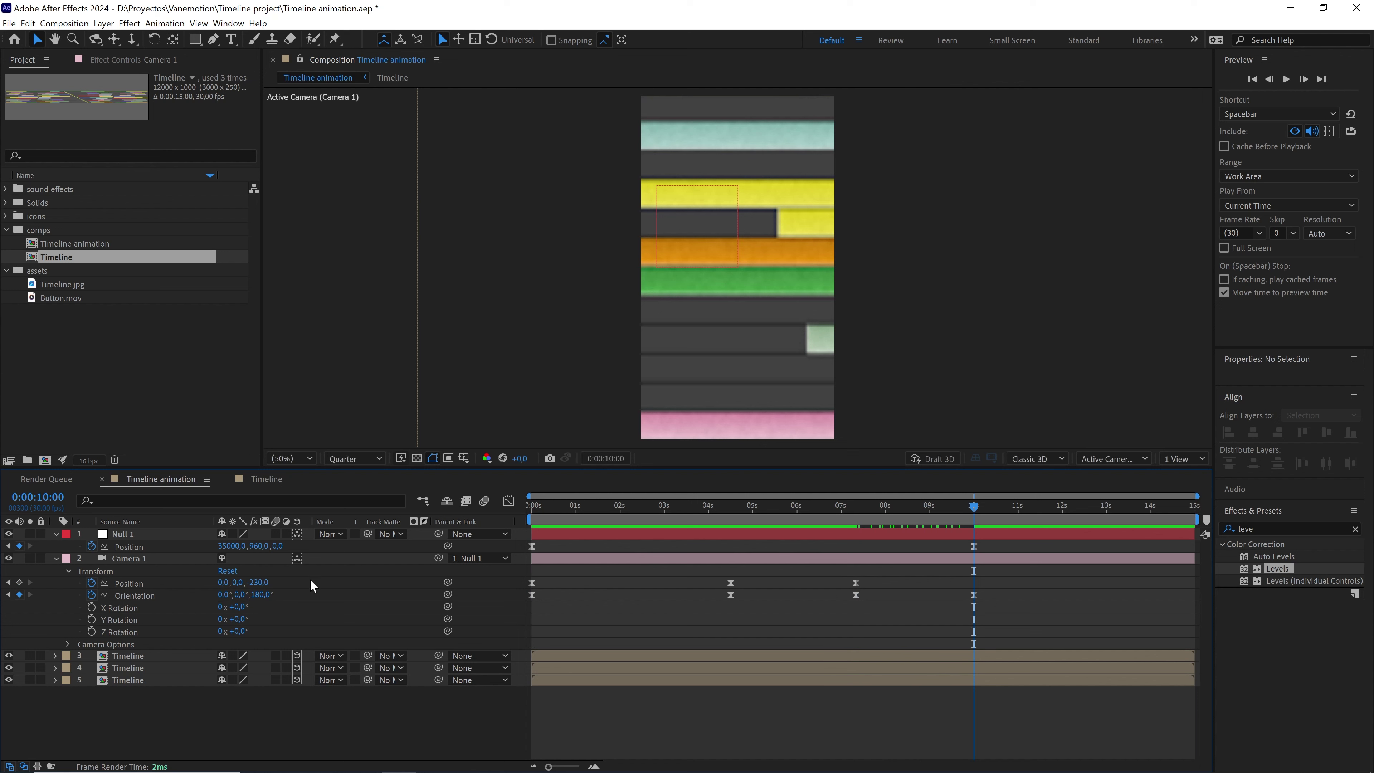
{"action": "left_click", "coordinate": [230, 593]}
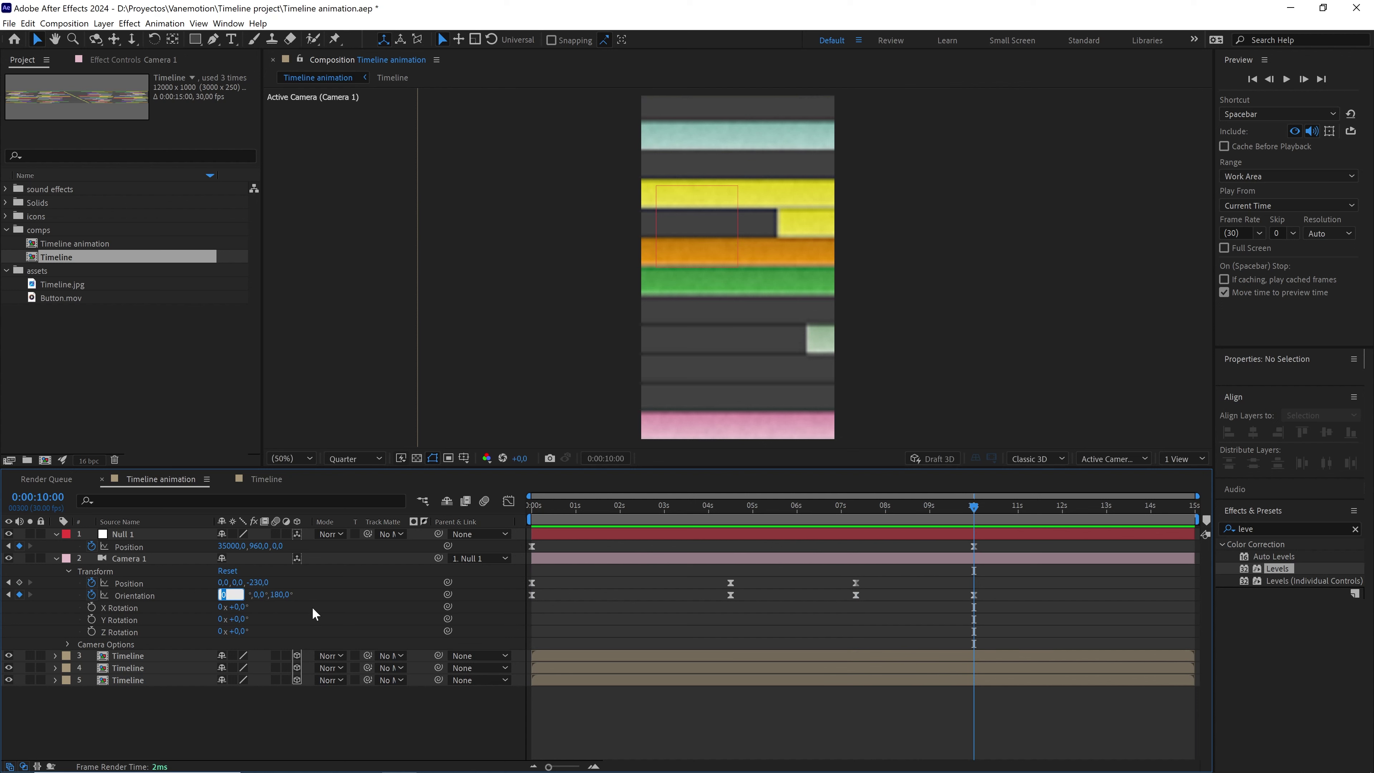
{"action": "type", "text": "-15"}
{"action": "key", "text": "Return"}
- Copy Camera 1's Z Position of -1050 from 0:00:00:00 and paste it as the Z Position at 0:00:10:00
{"action": "left_click_drag", "start_coordinate": [567, 507], "coordinate": [505, 511]}
{"action": "key", "text": "ctrl+c"}
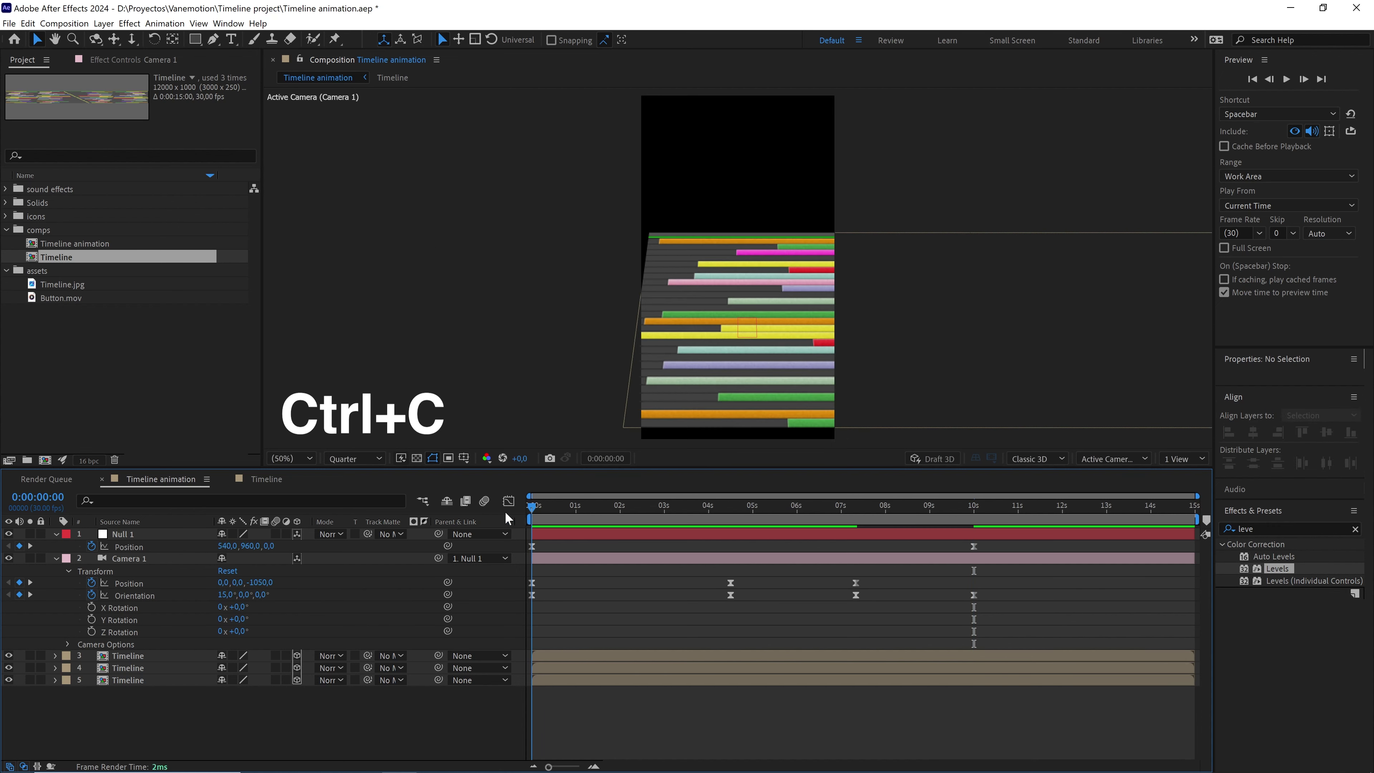
{"action": "left_click", "coordinate": [261, 582]}
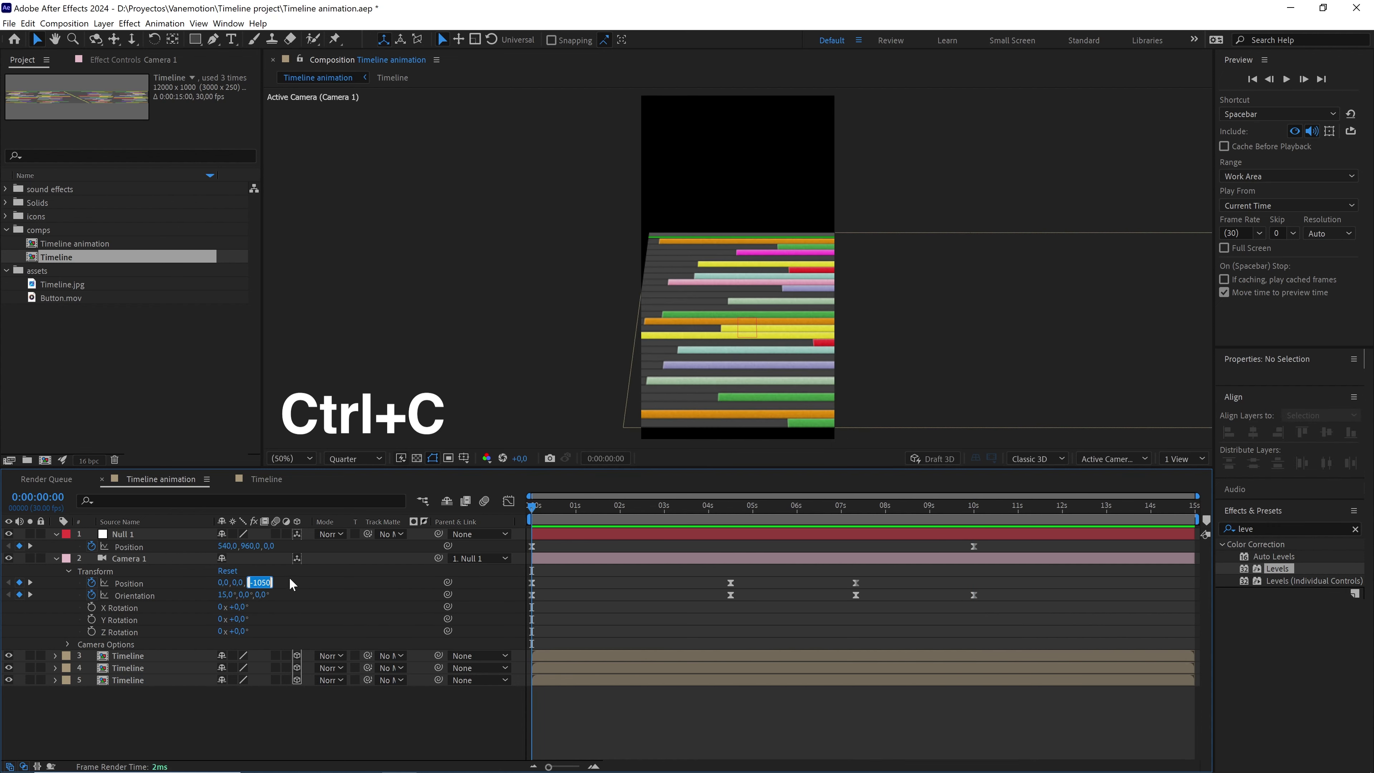
{"action": "left_click_drag", "start_coordinate": [897, 517], "coordinate": [973, 514]}
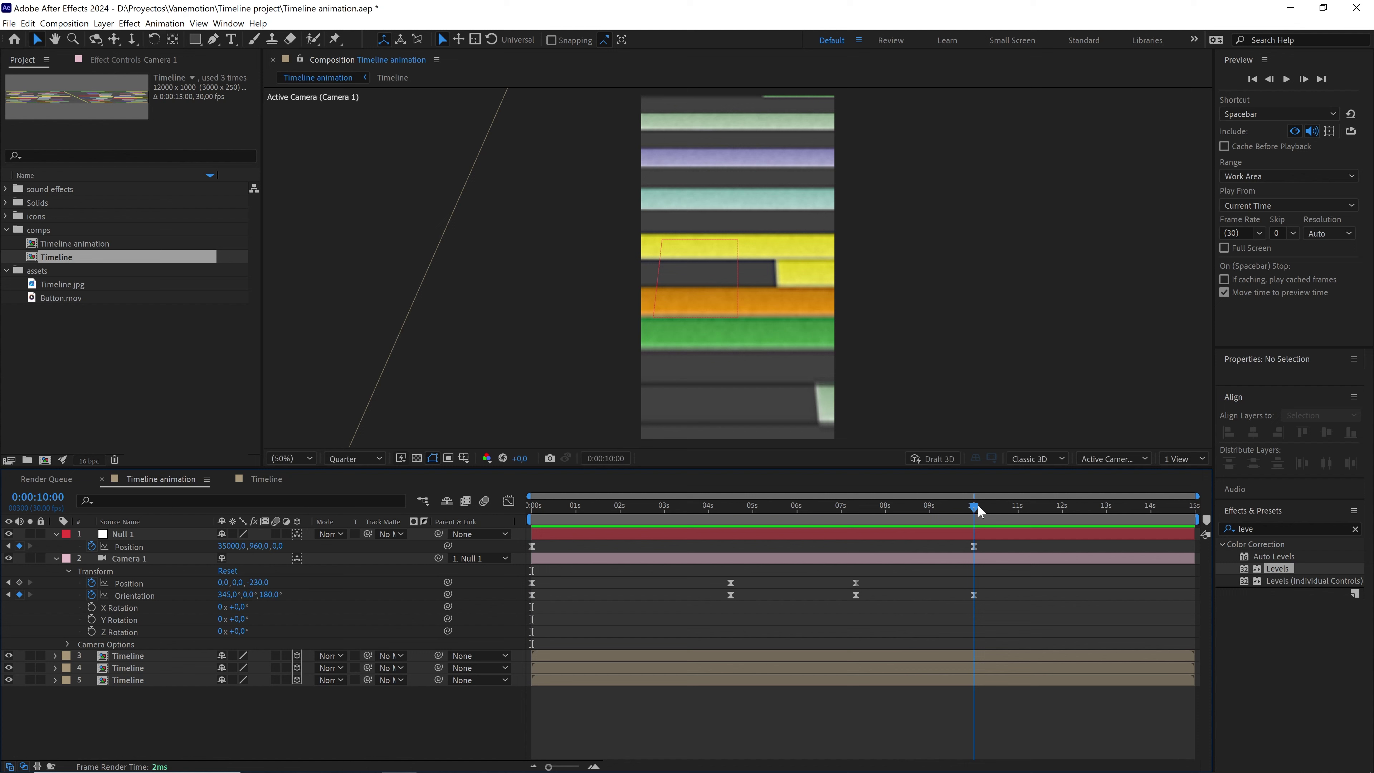
{"action": "left_click", "coordinate": [259, 583]}
{"action": "key", "text": "ctrl+v"}
{"action": "key", "text": "Return"}
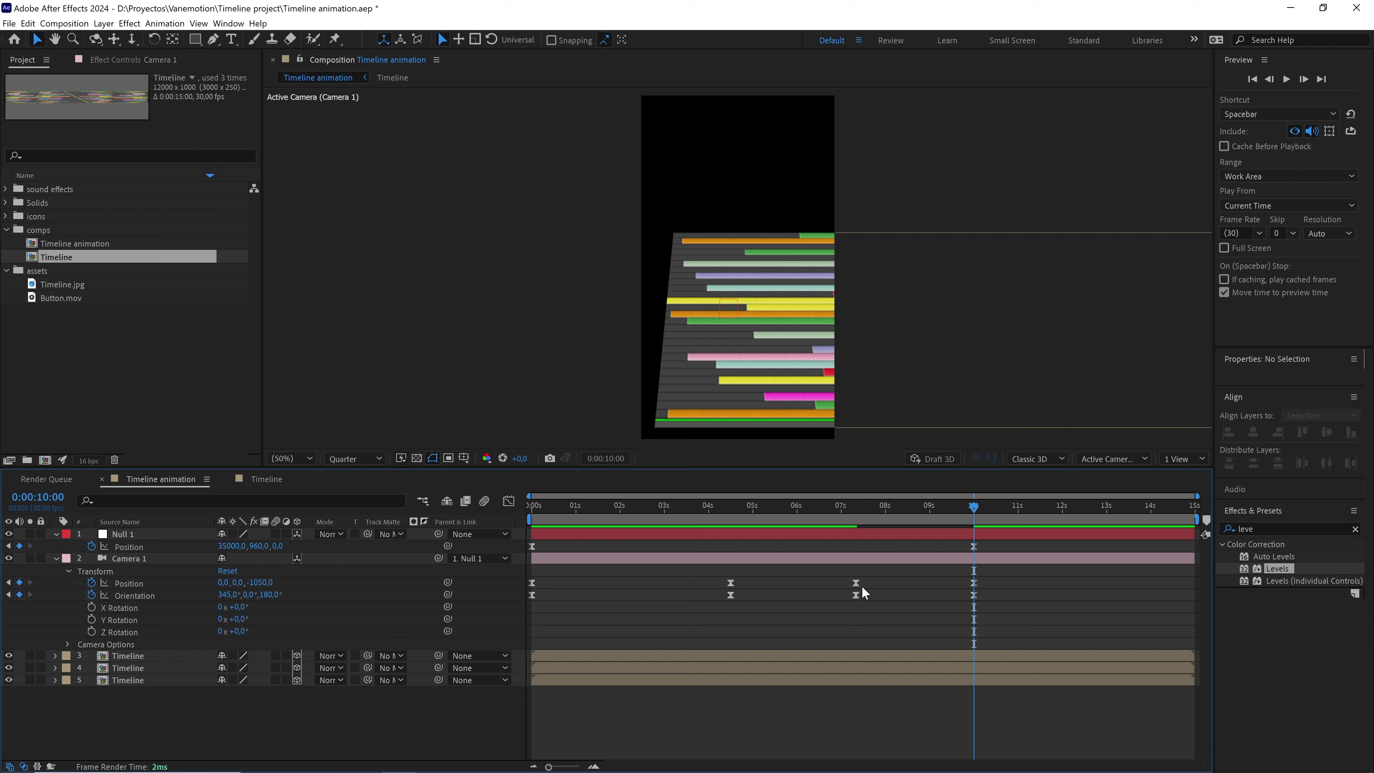
- Step back one frame from the last keyframes and end the work area at 0:00:09:29
{"action": "mouse_move", "coordinate": [954, 510]}
{"action": "left_mouse_down"}
{"action": "mouse_move", "coordinate": [936, 507]}
{"action": "mouse_move", "coordinate": [973, 509]}
{"action": "left_mouse_up"}
{"action": "left_click_drag", "start_coordinate": [549, 766], "coordinate": [580, 767]}
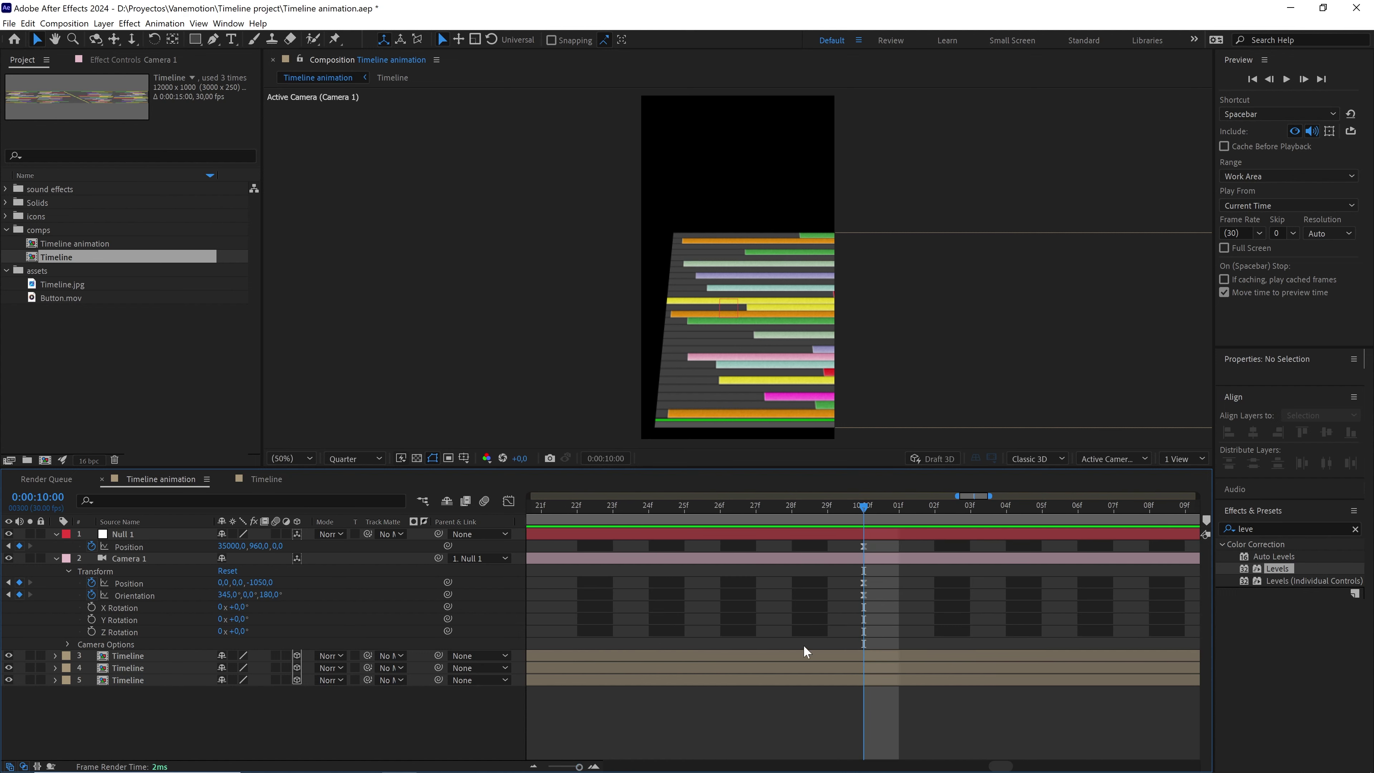
{"action": "key", "text": "Page_Up"}
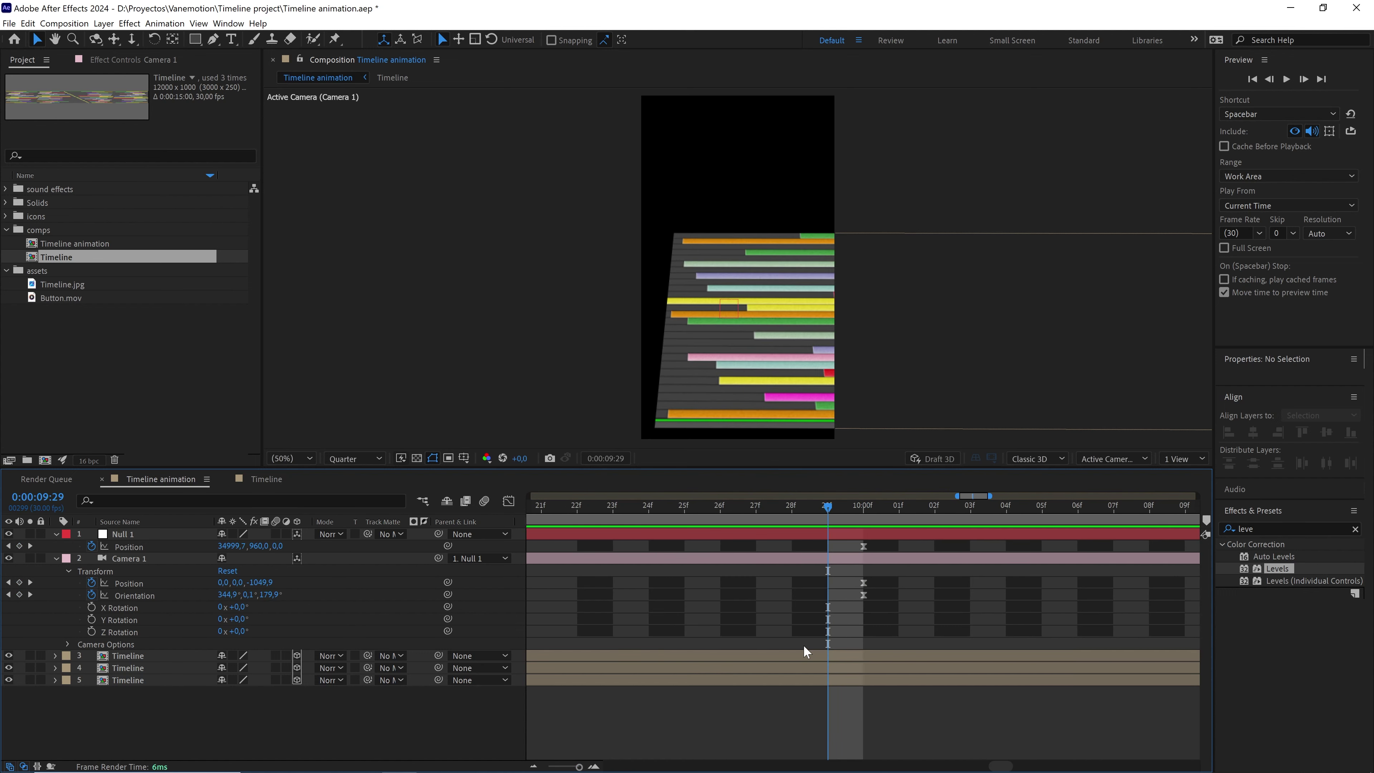
{"action": "key", "text": "n"}
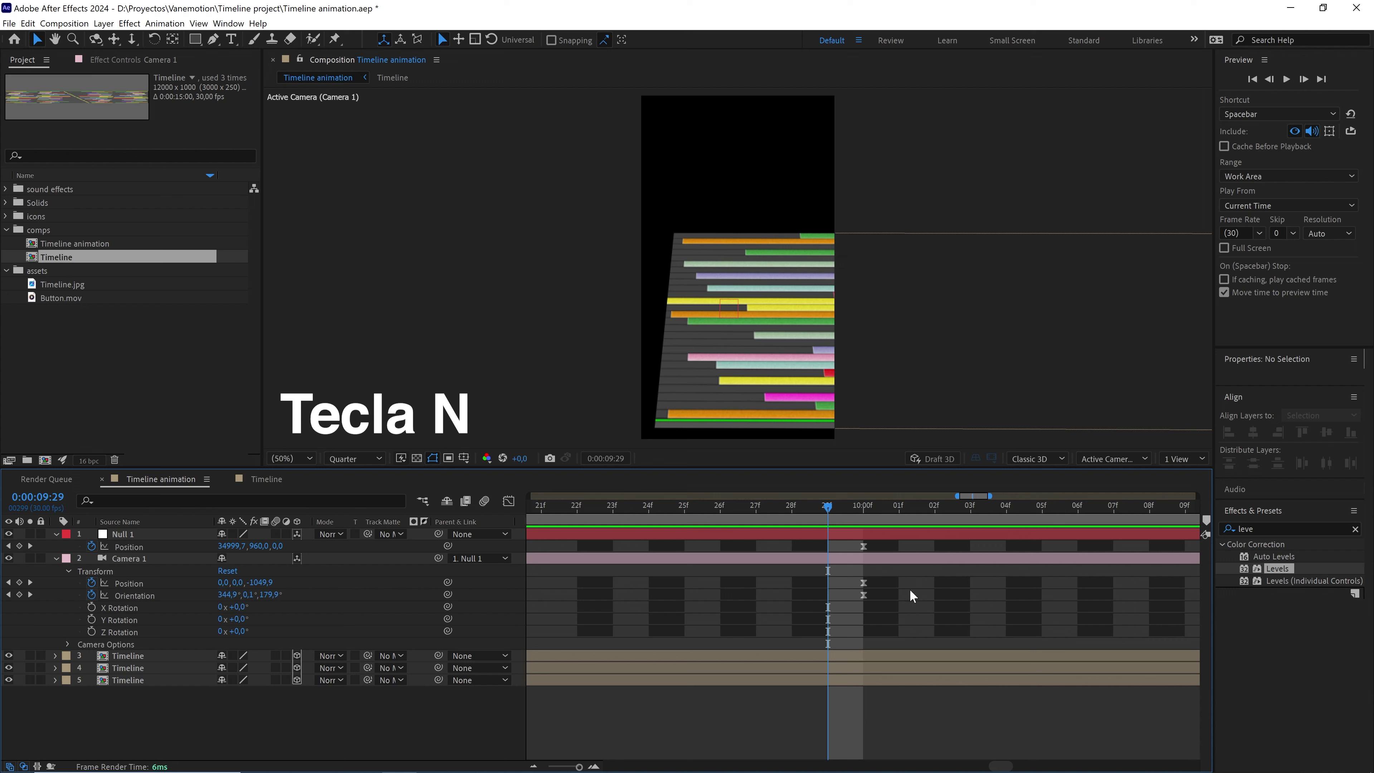
{"action": "key", "text": "n"}
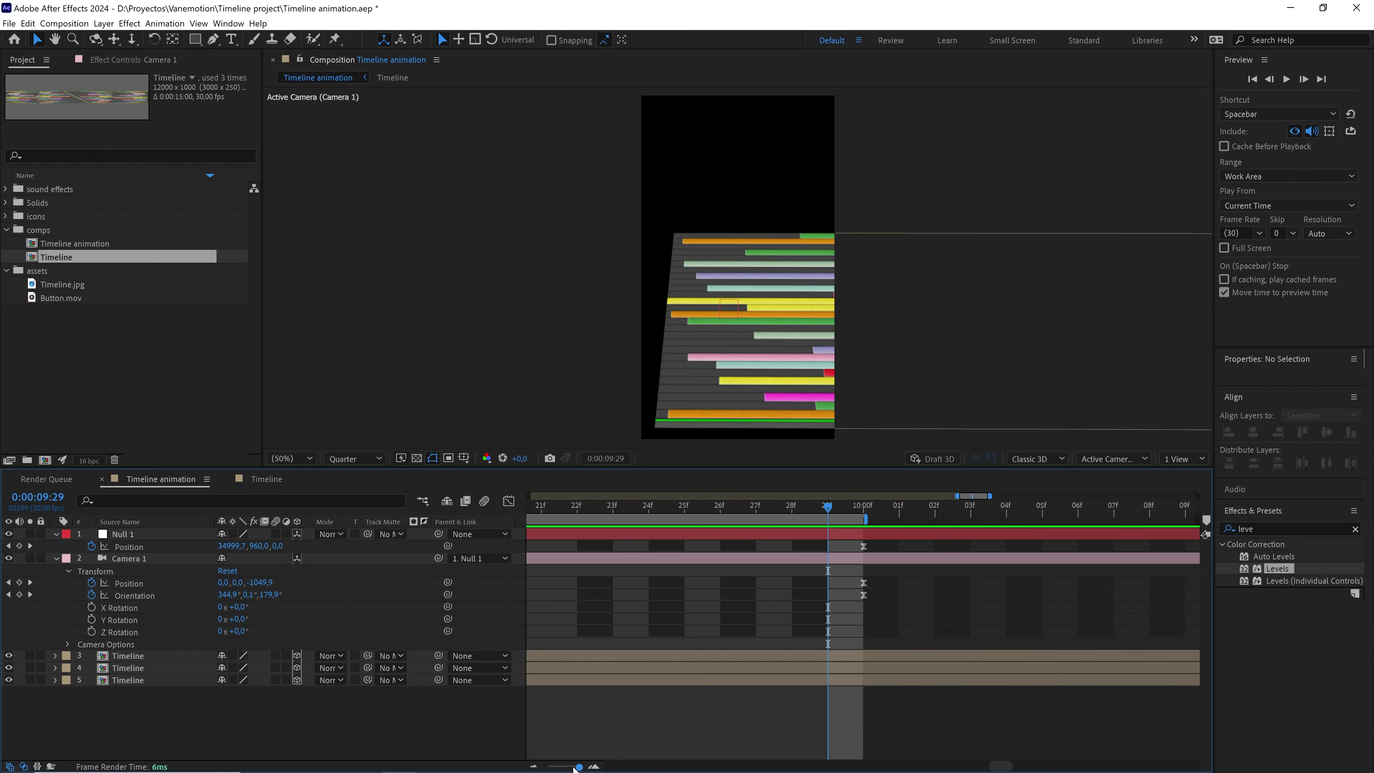
- Show the whole composition duration and preview the loop from around 0:00:09:00 across the work area's end
{"action": "left_click_drag", "start_coordinate": [575, 767], "coordinate": [555, 768]}
{"action": "left_click_drag", "start_coordinate": [907, 511], "coordinate": [817, 511]}
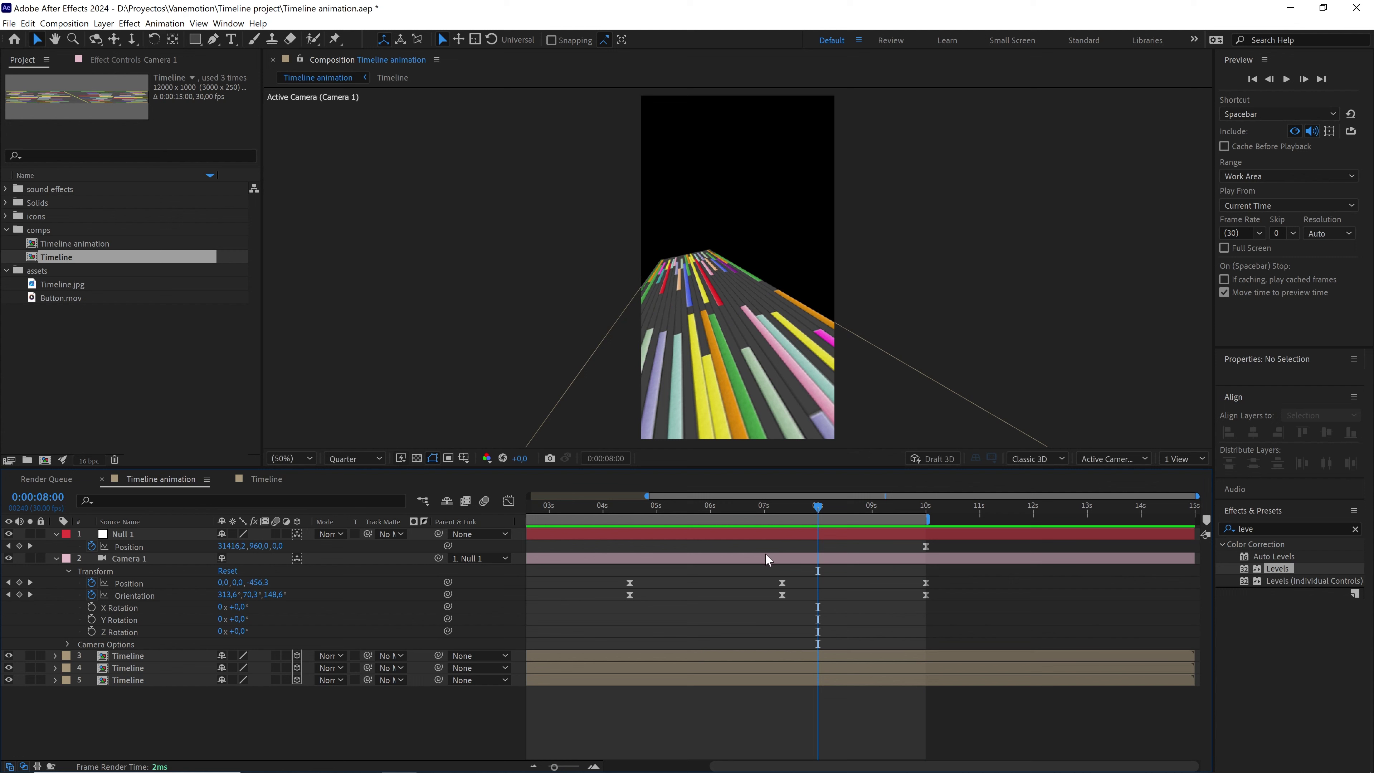
{"action": "left_click_drag", "start_coordinate": [560, 767], "coordinate": [548, 768]}
{"action": "key", "text": "space"}
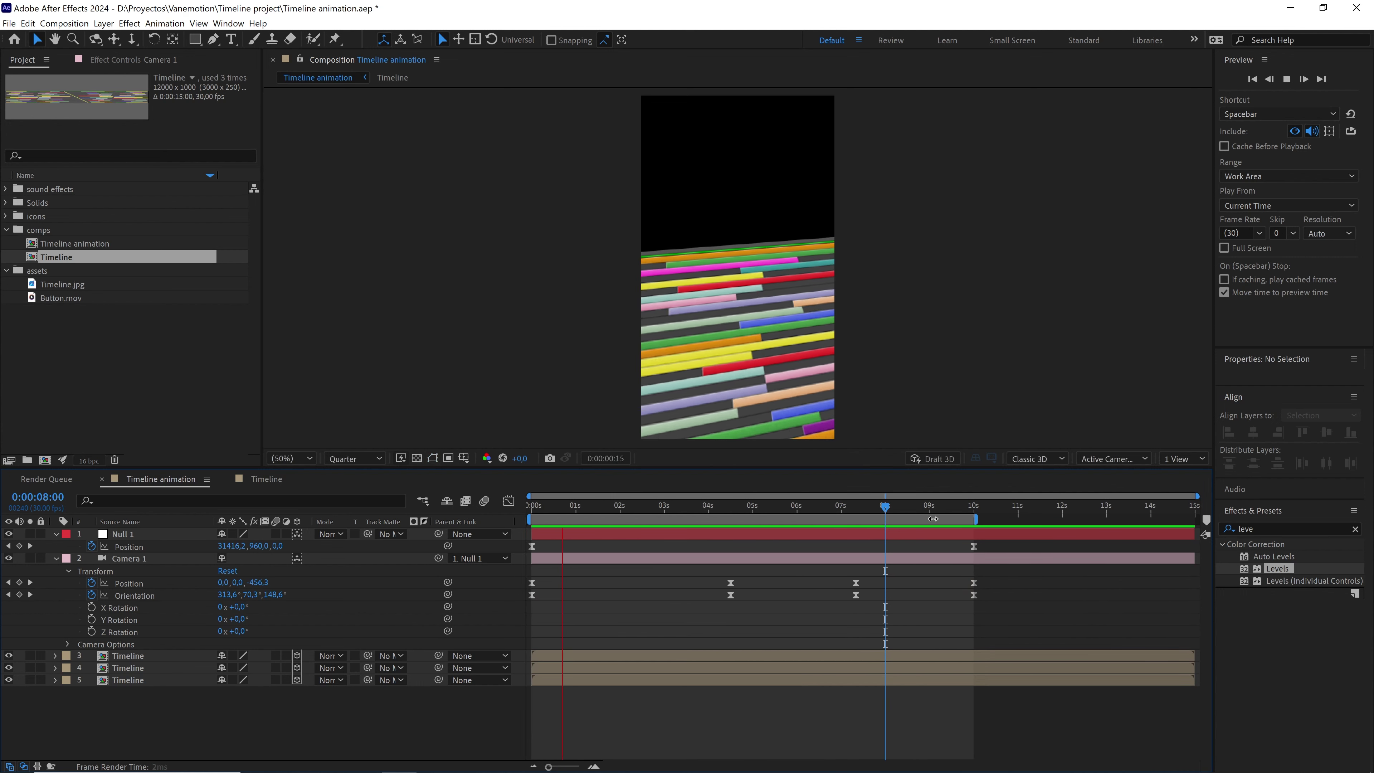
{"action": "left_click", "coordinate": [928, 509]}
{"action": "key", "text": "space"}
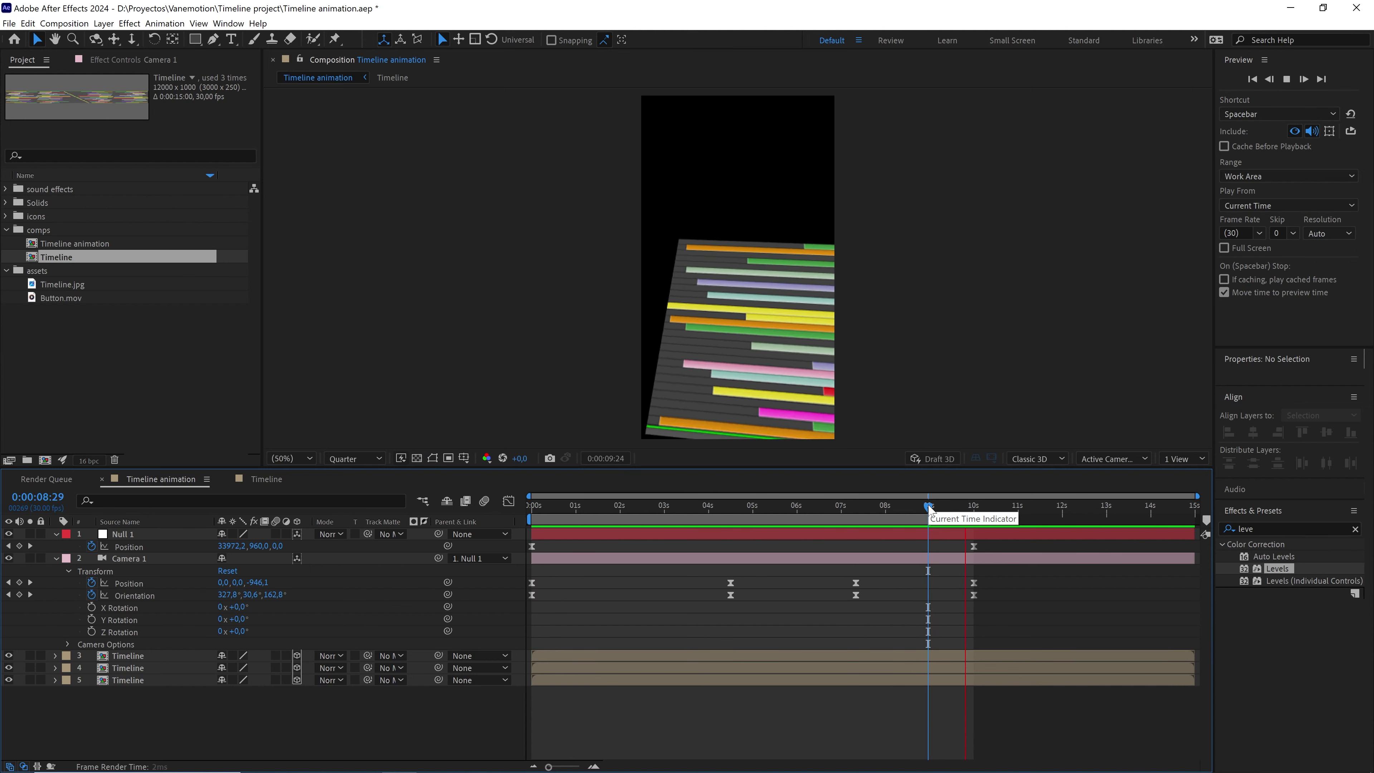
- At 0:00:10:00, flip the Timeline layer in row 3 vertically
{"action": "left_click_drag", "start_coordinate": [934, 512], "coordinate": [981, 511]}
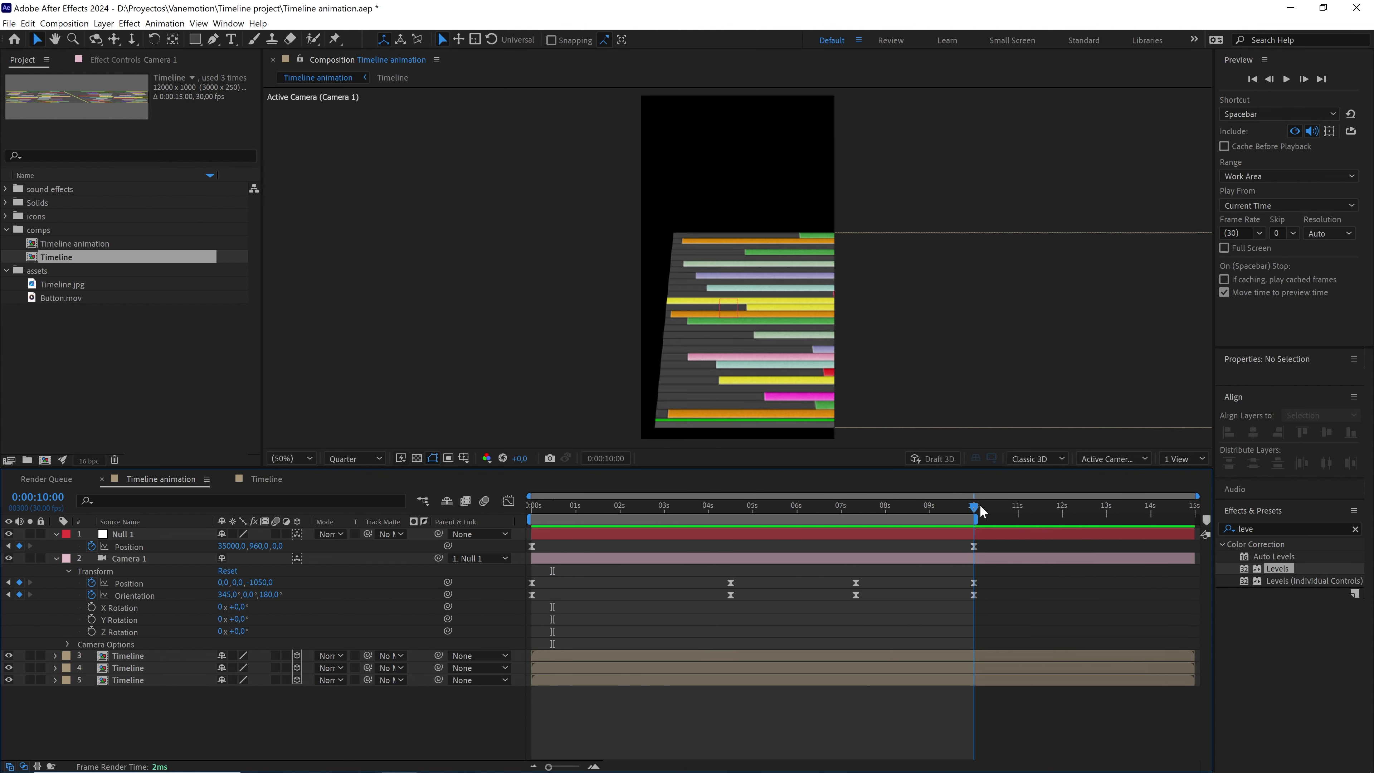
{"action": "left_click", "coordinate": [141, 655]}
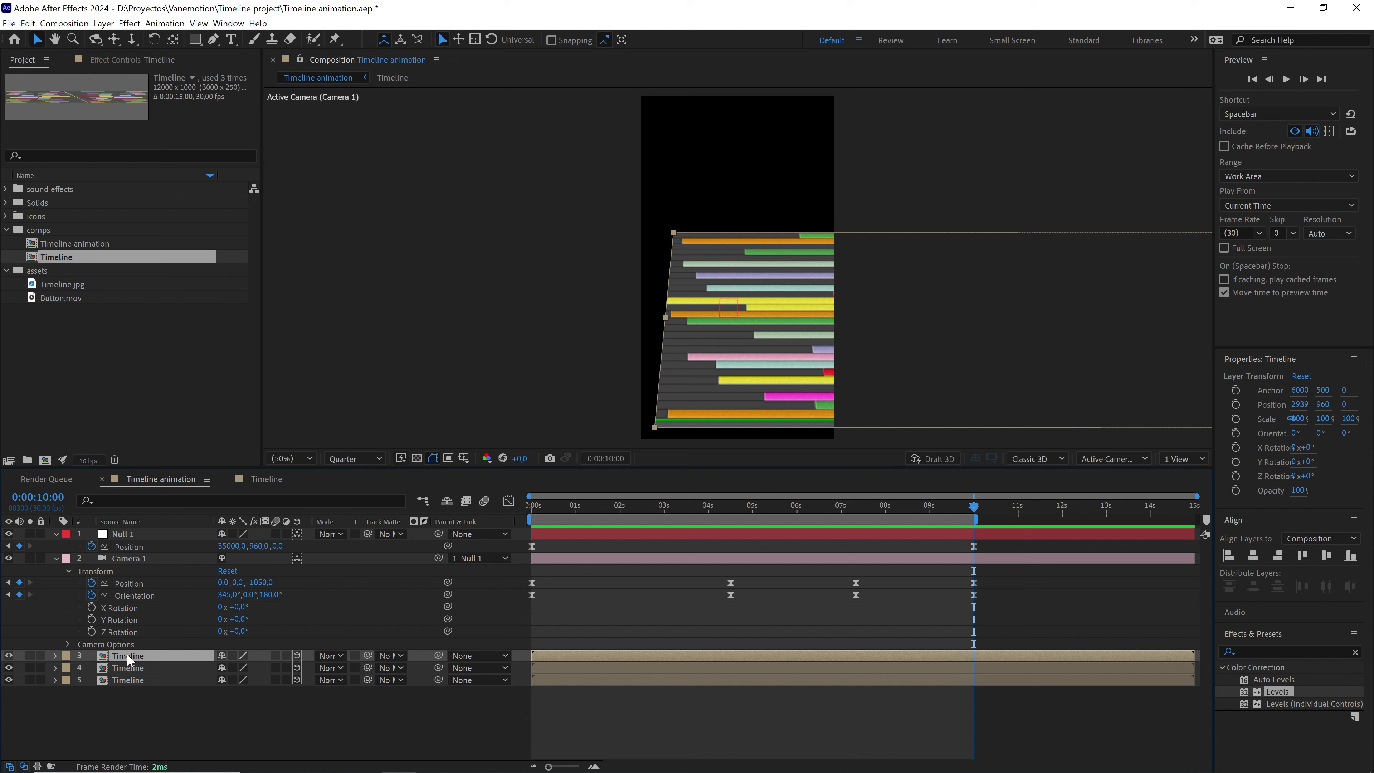
{"action": "right_click", "coordinate": [127, 655]}
{"action": "mouse_move", "coordinate": [217, 355]}
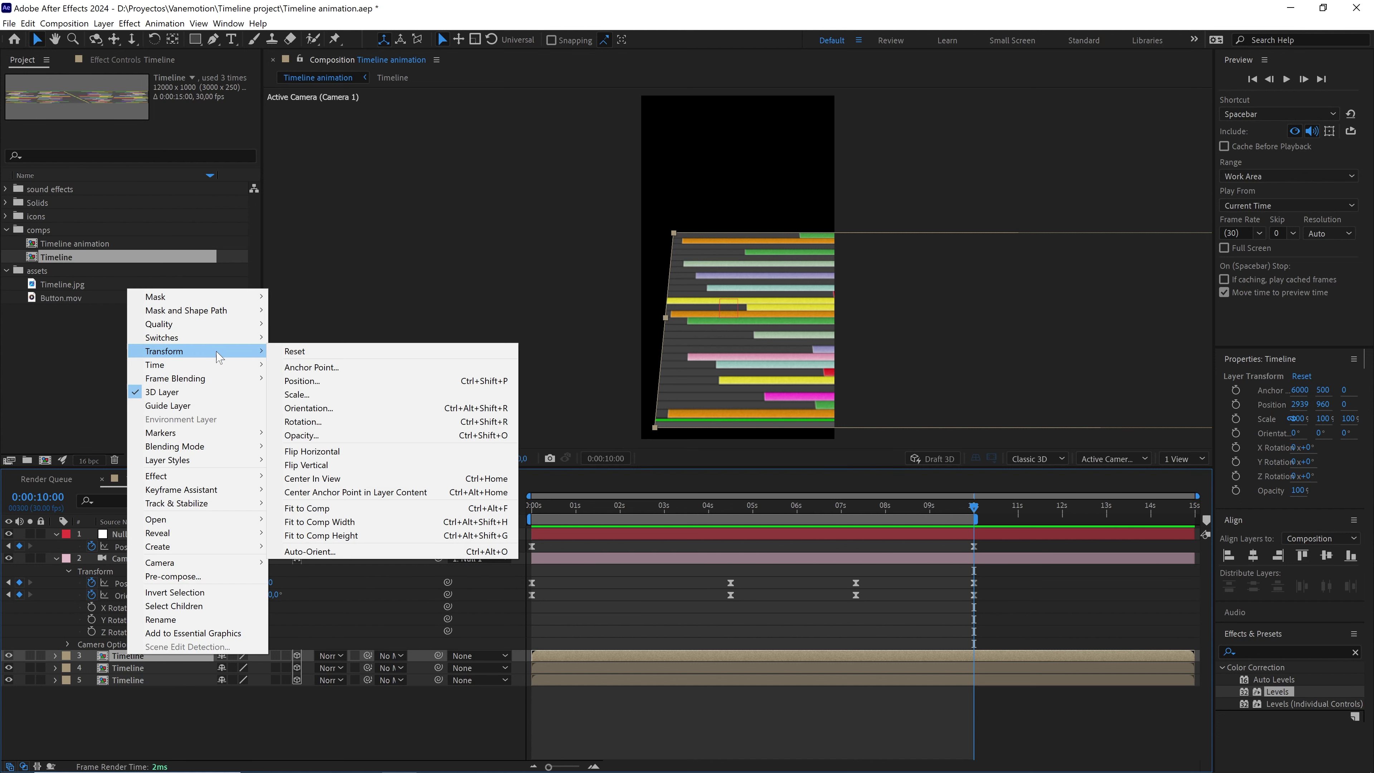
{"action": "left_click", "coordinate": [316, 467]}
- Replay the last second of the work area to check that the flipped layer loops into the first frame
{"action": "left_click", "coordinate": [949, 507]}
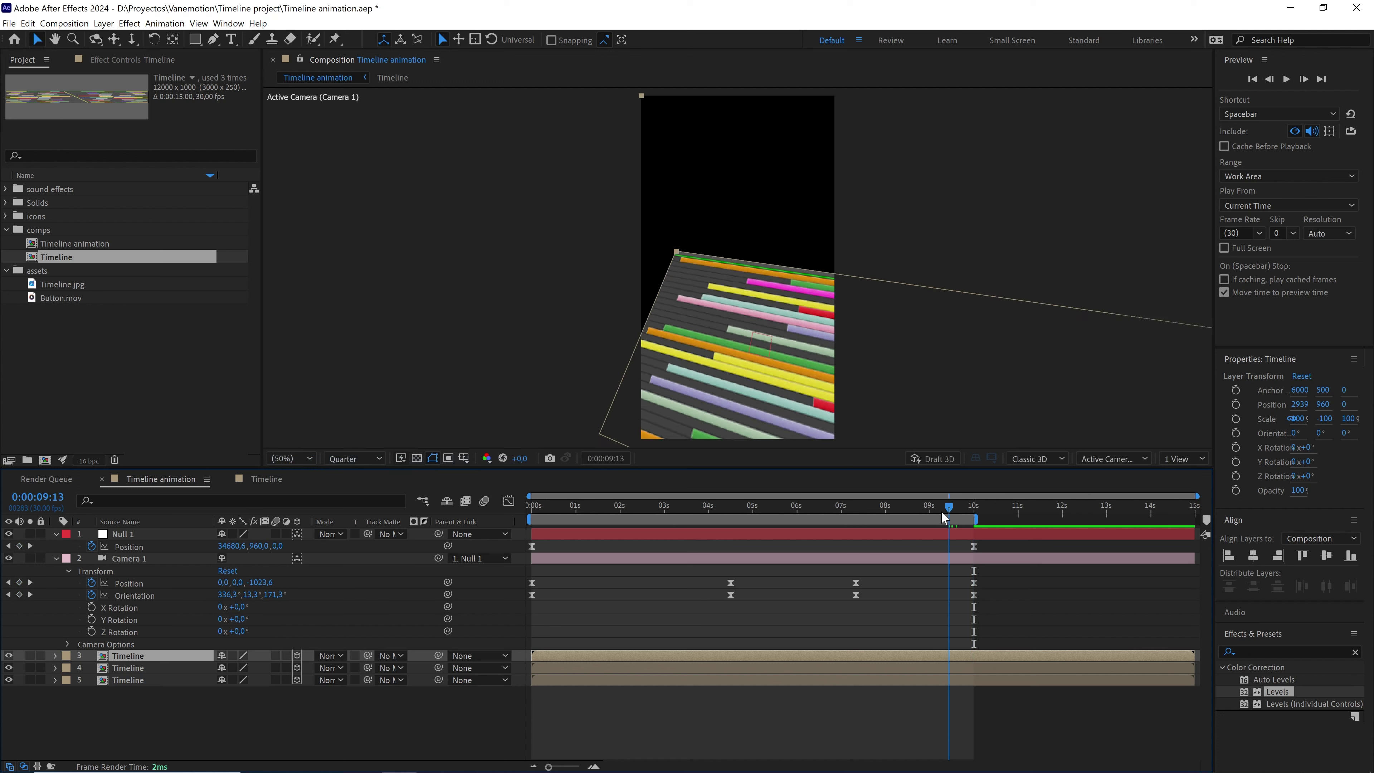
{"action": "left_click", "coordinate": [938, 511]}
{"action": "key", "text": "space"}
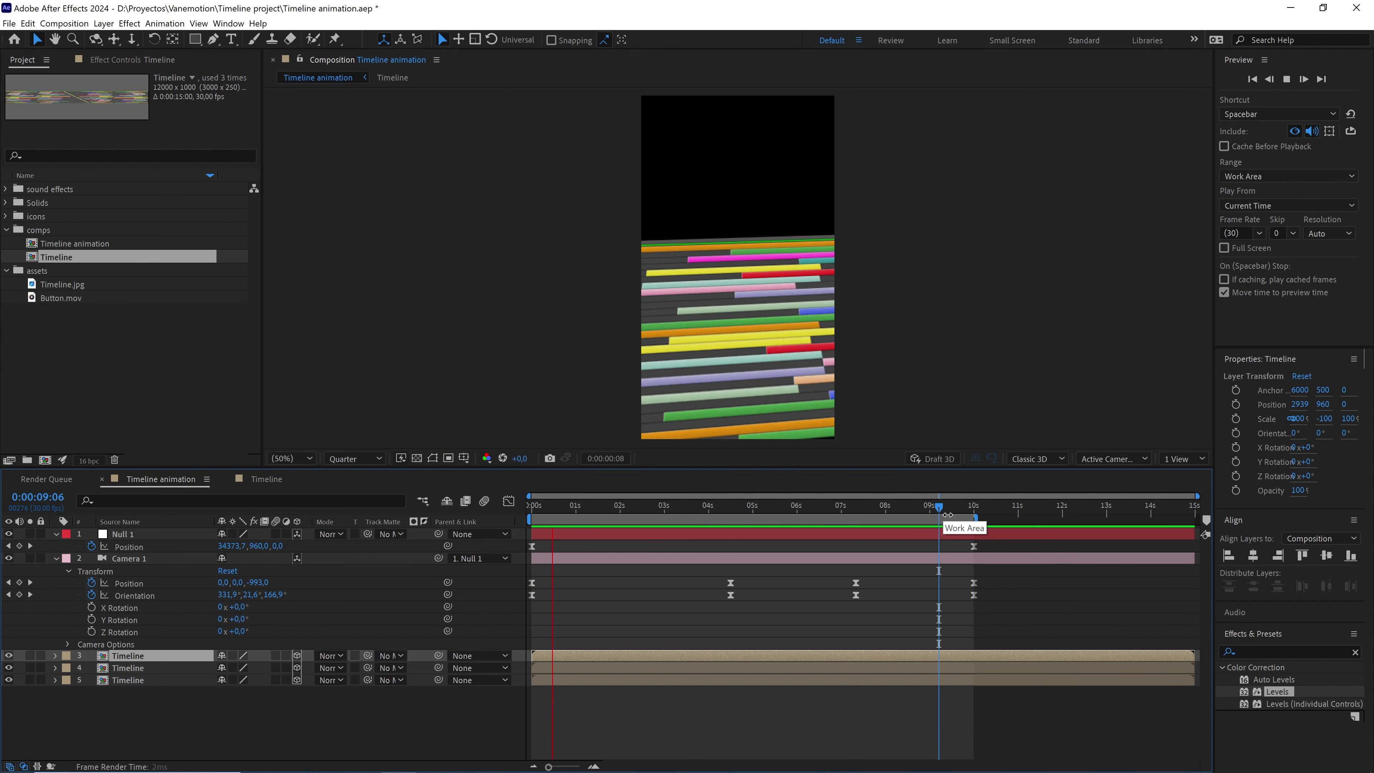
{"action": "left_click", "coordinate": [928, 512]}
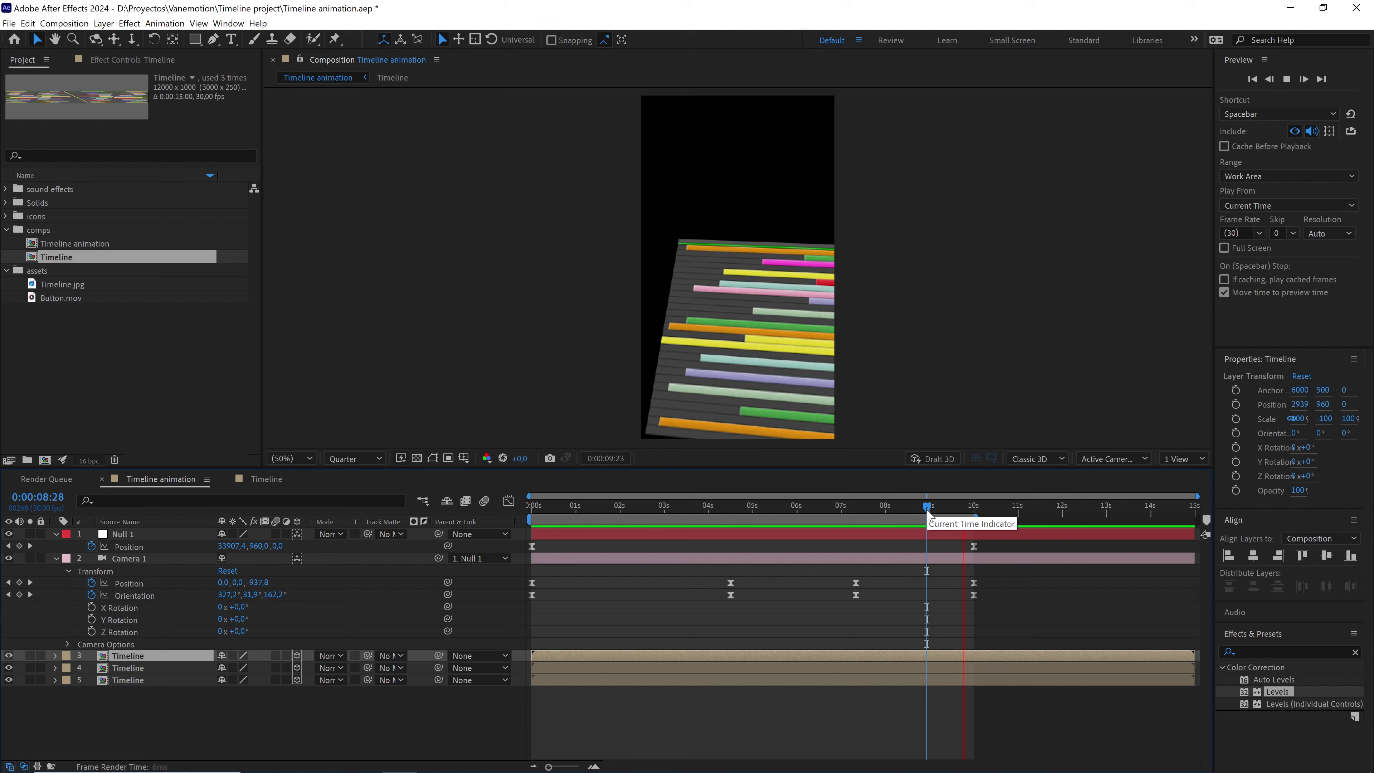
{"action": "left_click_drag", "start_coordinate": [928, 511], "coordinate": [918, 511]}
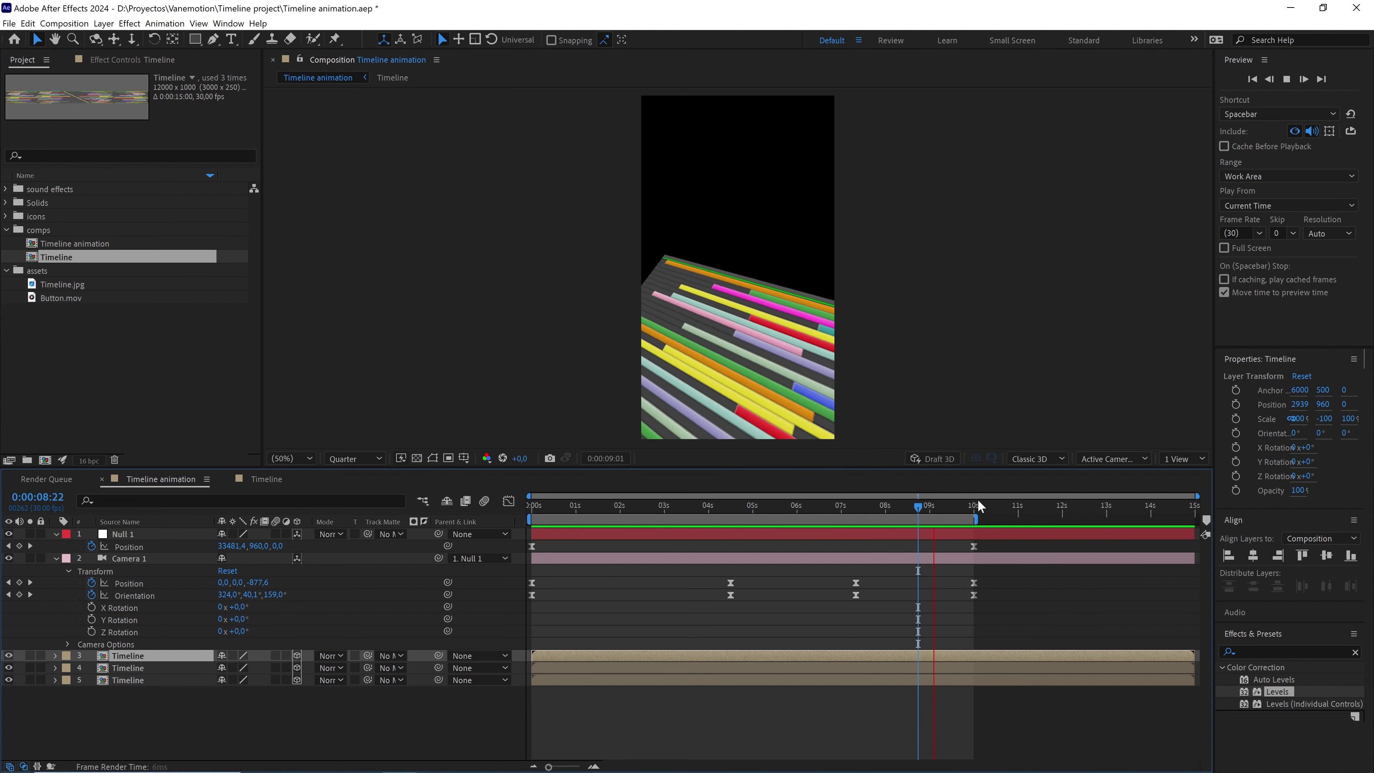
{"action": "left_click", "coordinate": [928, 505]}
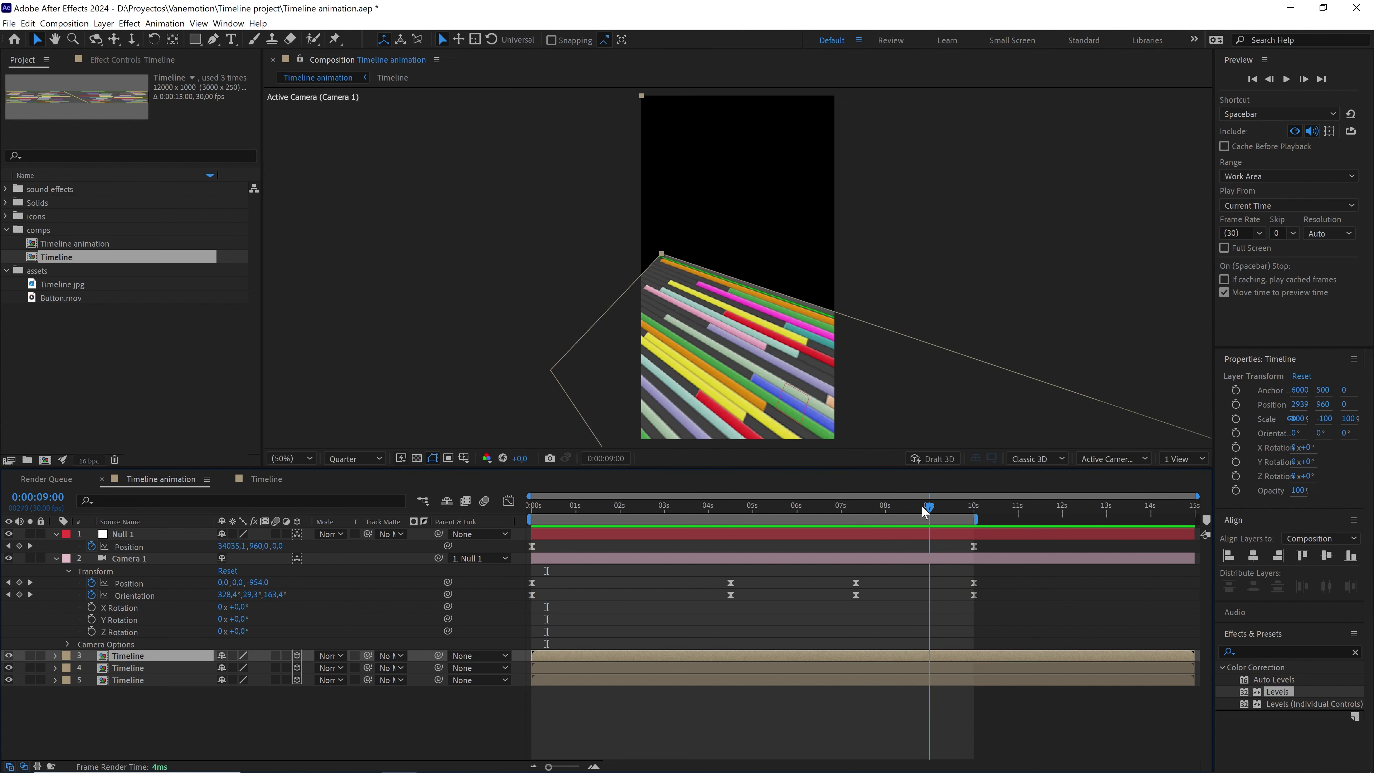
- Return to 0:00:00:00, magnify the composition view to 200% and set its resolution to Full
{"action": "left_click_drag", "start_coordinate": [922, 507], "coordinate": [522, 512]}
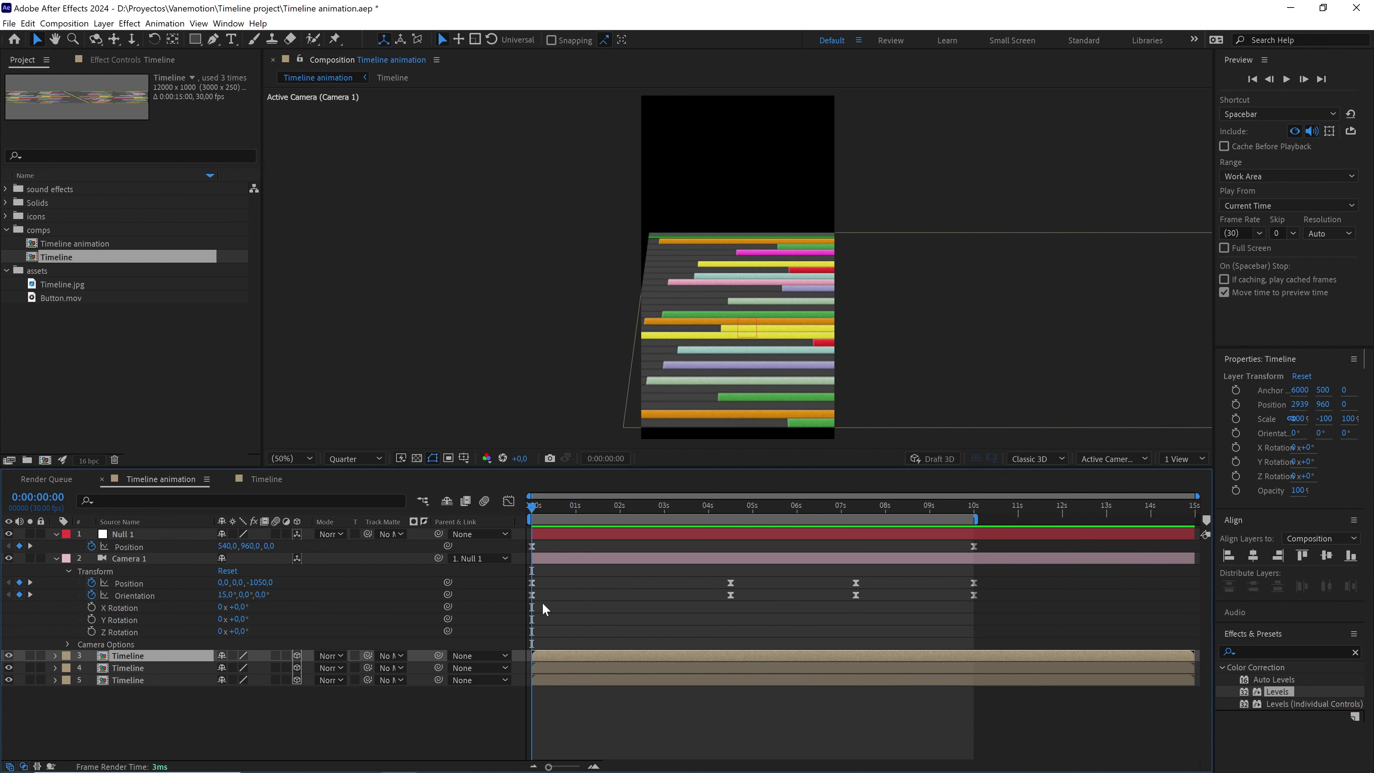
{"action": "key", "text": "period"}
{"action": "key", "text": "period"}
{"action": "left_click", "coordinate": [360, 457]}
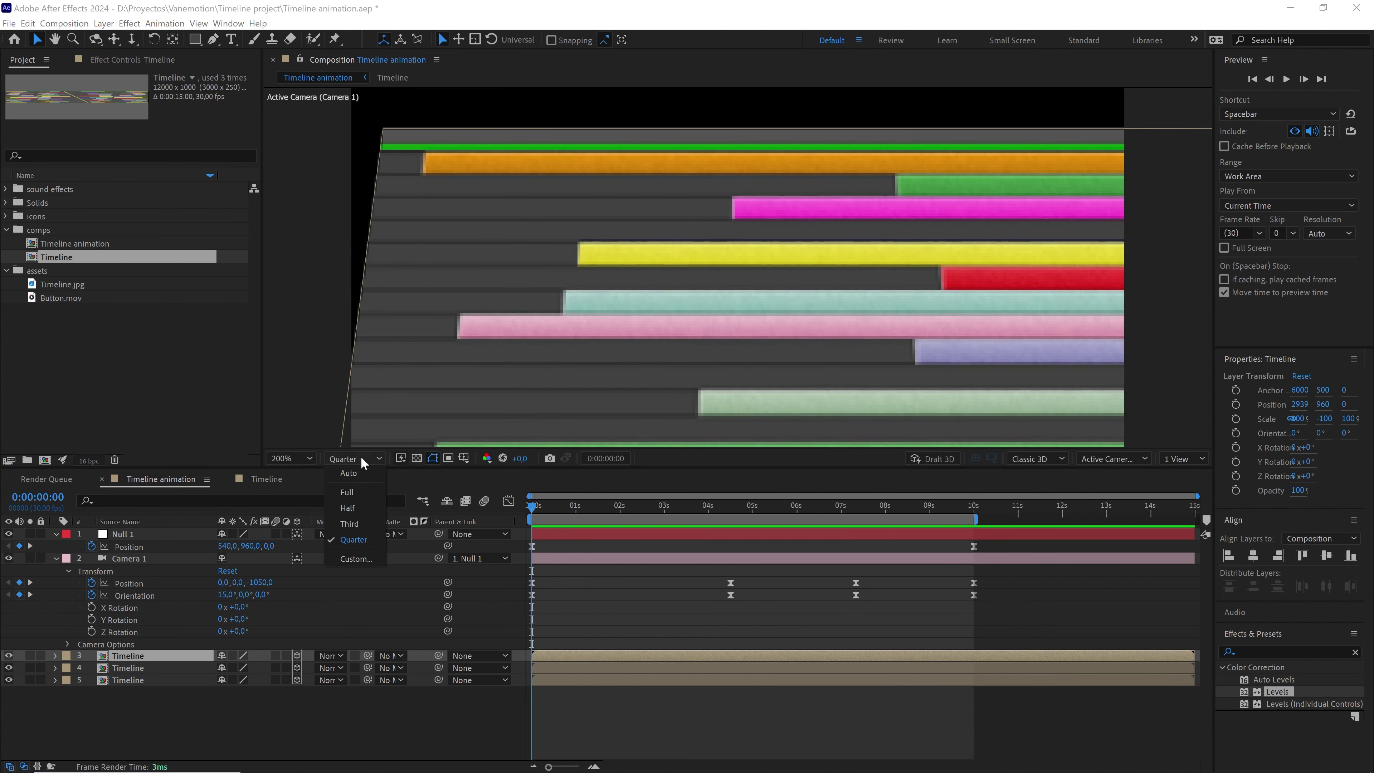
{"action": "left_click", "coordinate": [357, 492]}
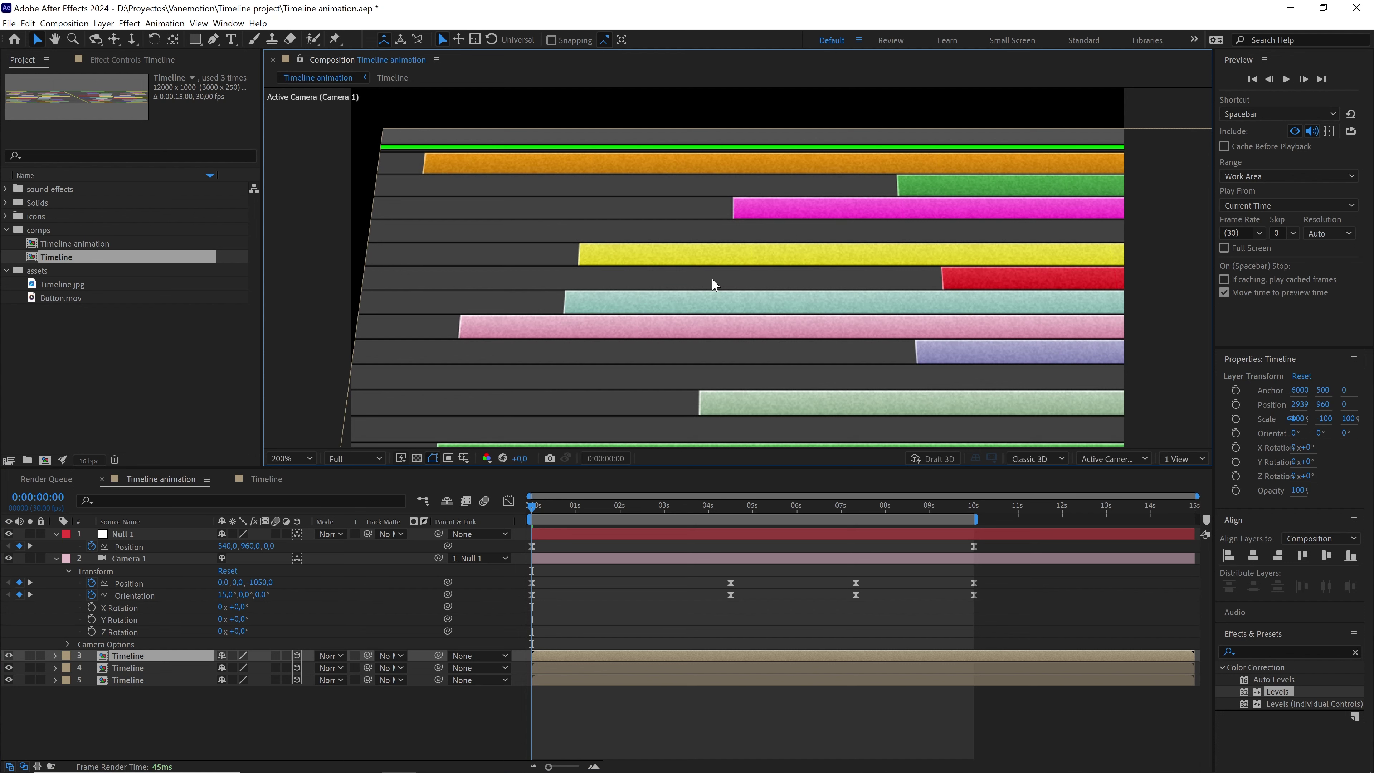
- Show the rulers and place a vertical guide at the start edge of the magenta clip in the first frame
{"action": "key", "text": "ctrl+r"}
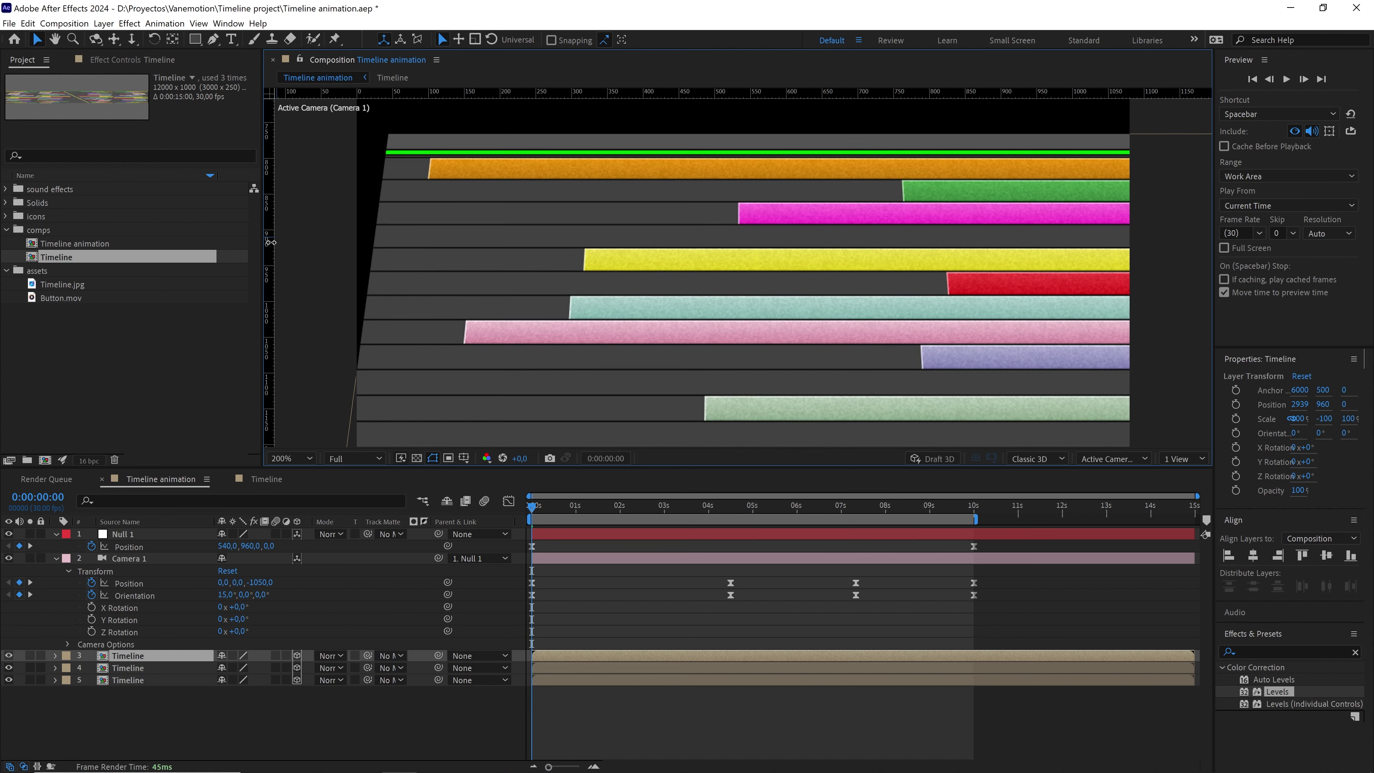
{"action": "left_click_drag", "start_coordinate": [271, 243], "coordinate": [725, 252]}
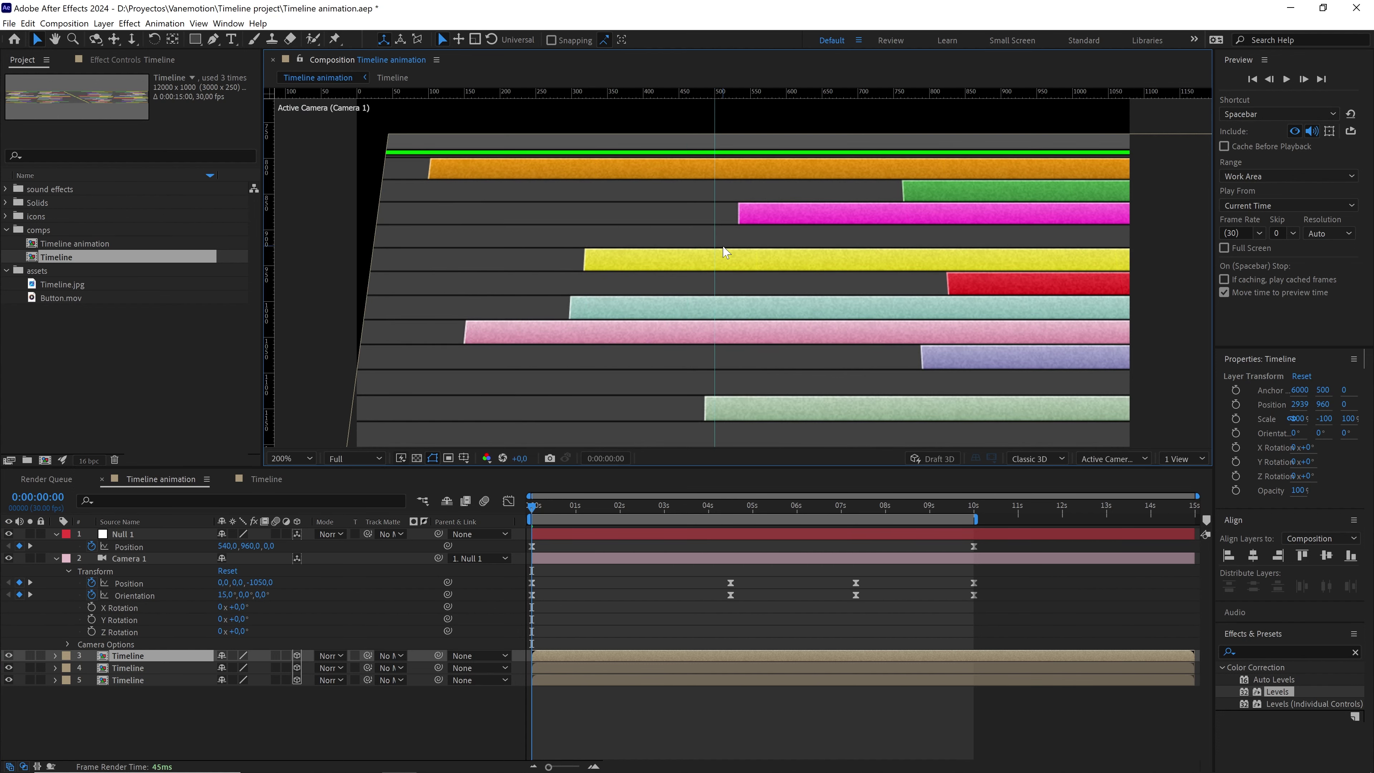
{"action": "scroll", "coordinate": [728, 238], "scroll_direction": "up", "scroll_amount": 3}
{"action": "scroll", "coordinate": [737, 244], "scroll_direction": "up", "scroll_amount": 4}
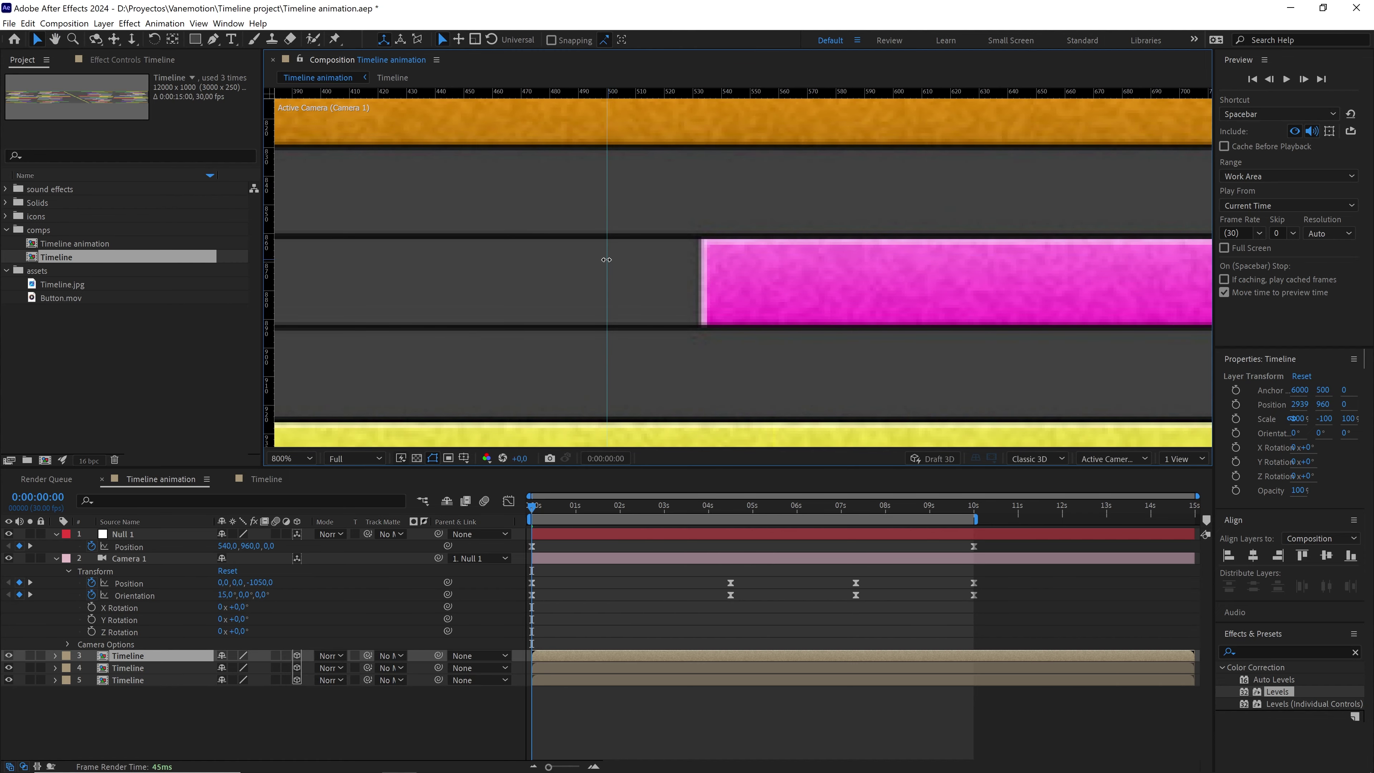
{"action": "left_click_drag", "start_coordinate": [606, 260], "coordinate": [699, 274]}
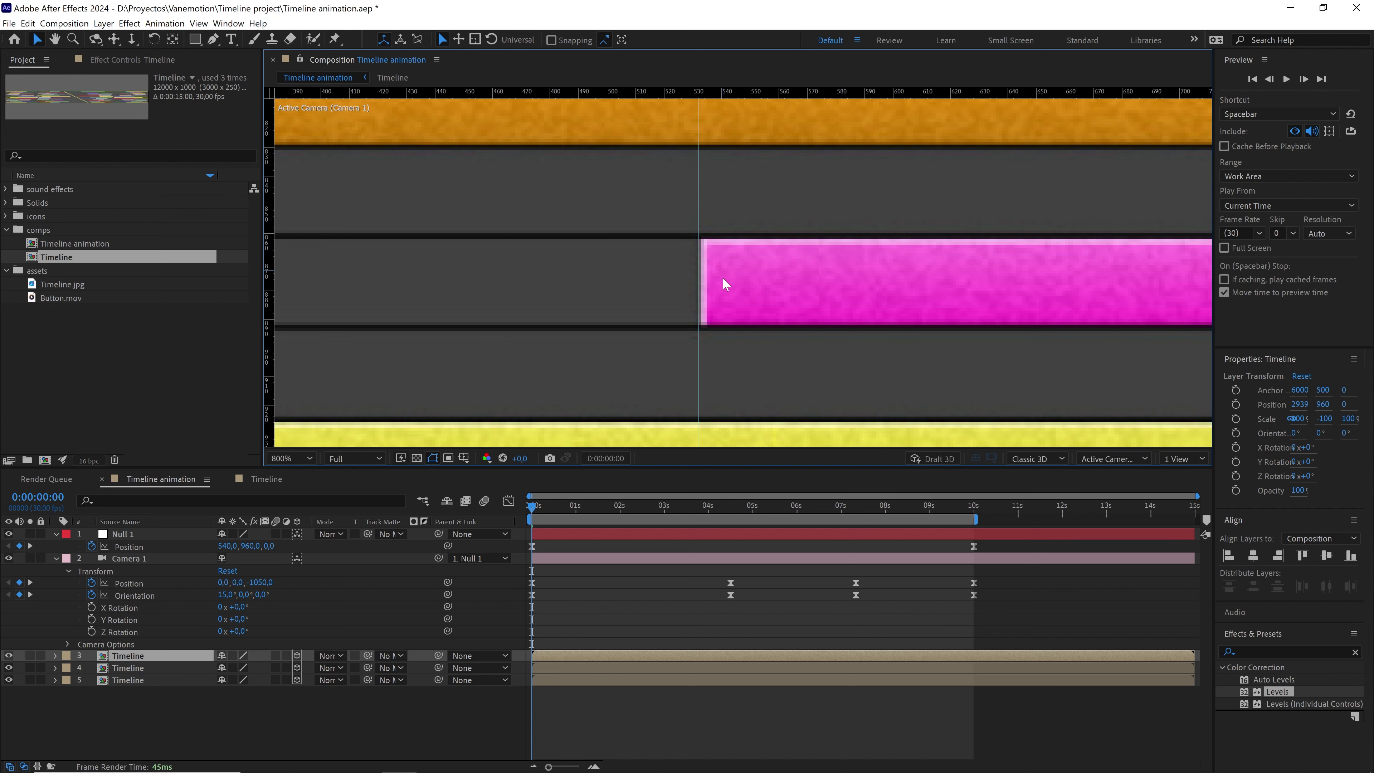
{"action": "scroll", "coordinate": [749, 280], "scroll_direction": "down", "scroll_amount": 1}
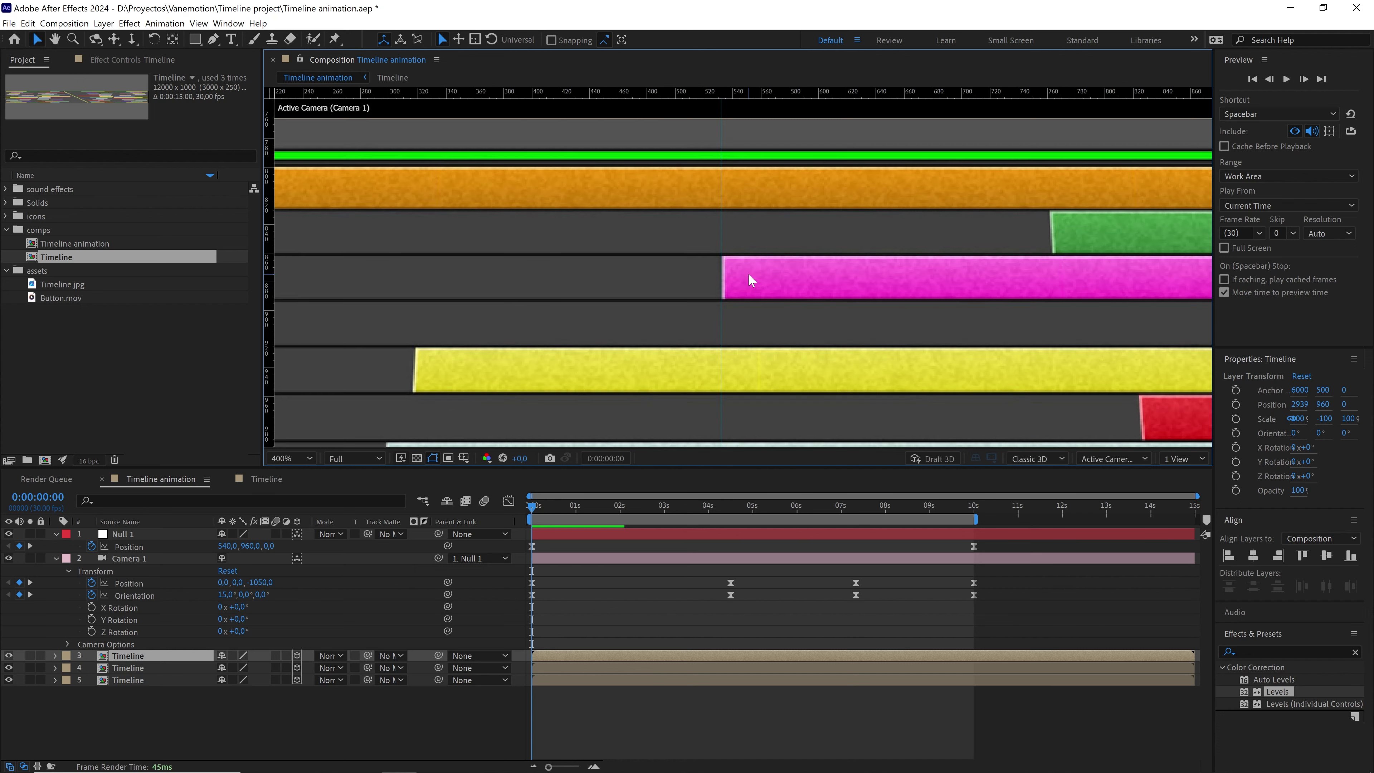
- At 0:00:10:00, set Null 1's X position to 34861 so the magenta clip's start edge meets the guide
{"action": "left_click_drag", "start_coordinate": [808, 506], "coordinate": [983, 510]}
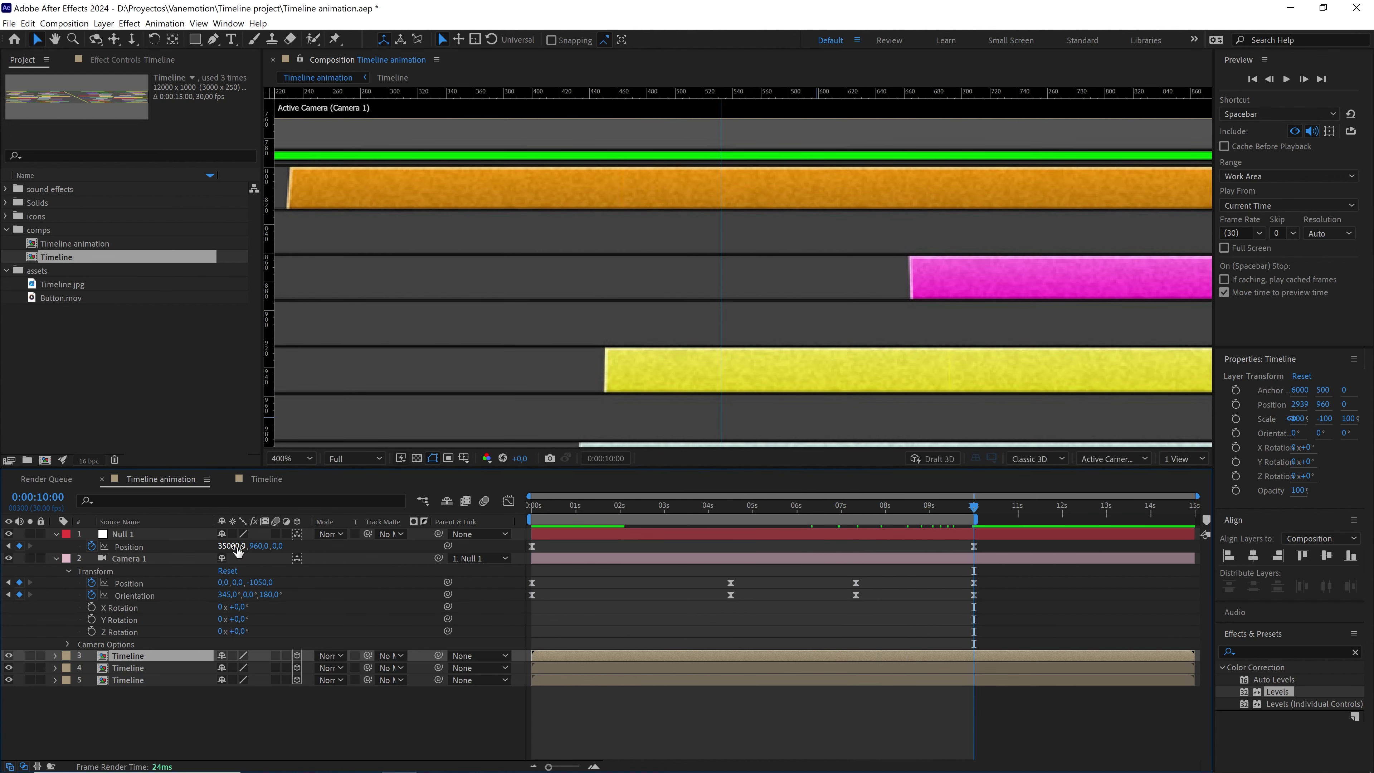
{"action": "left_click_drag", "start_coordinate": [232, 546], "coordinate": [184, 556]}
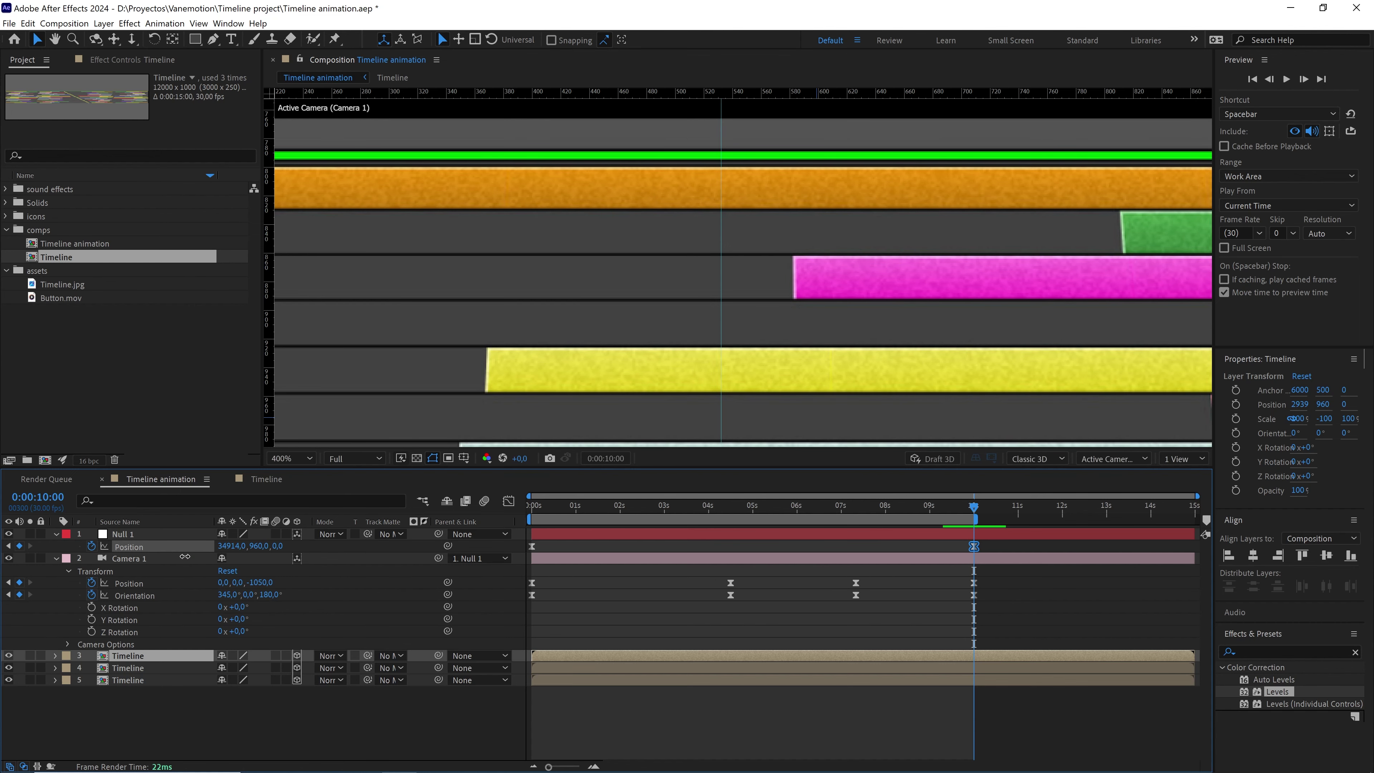
{"action": "left_click_drag", "start_coordinate": [184, 557], "coordinate": [196, 554]}
{"action": "left_click", "coordinate": [231, 545]}
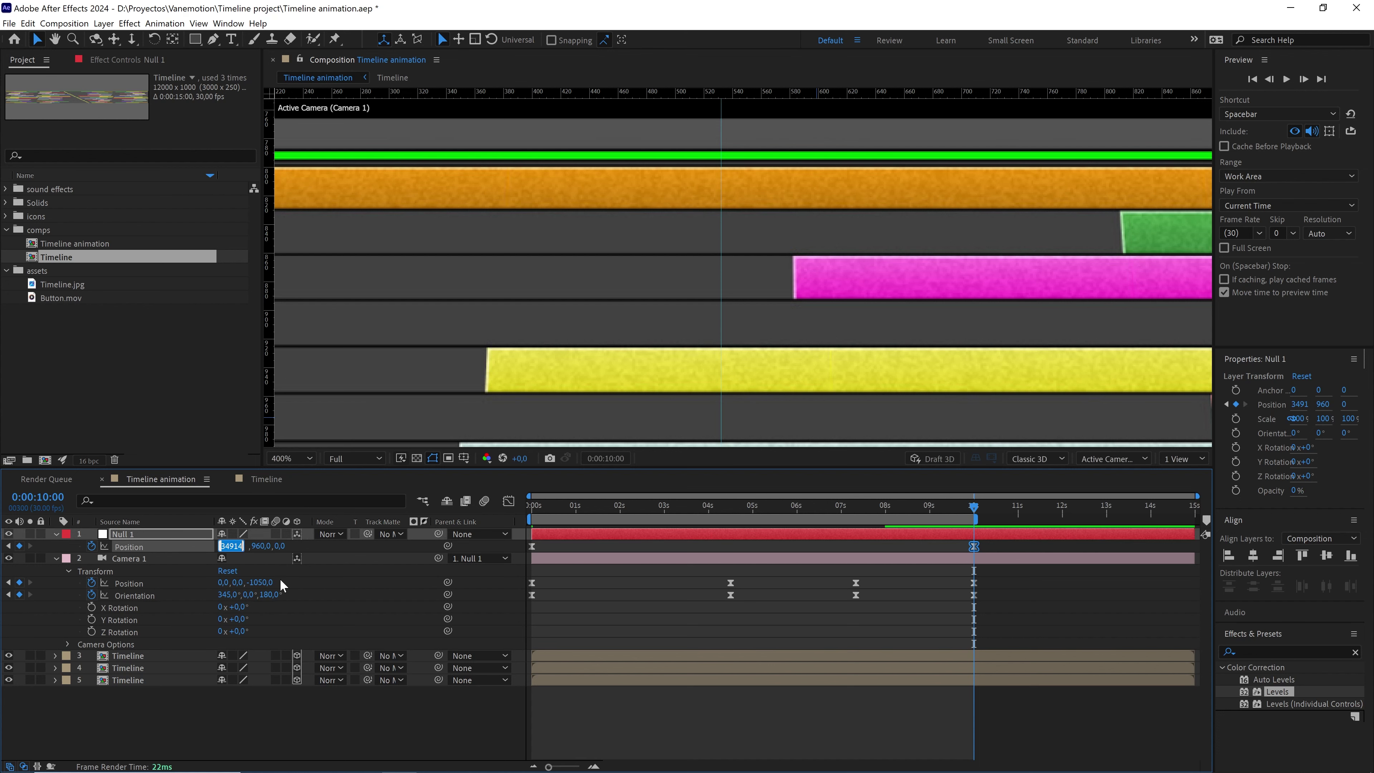
{"action": "key", "text": "Down"}
{"action": "key", "text": "Down"}
{"action": "key", "text": "Down"}
{"action": "key", "text": "Down"}
{"action": "key", "text": "Down"}
{"action": "key", "text": "Down"}
{"action": "key", "text": "Down"}
{"action": "key", "text": "Down"}
{"action": "key", "text": "Down"}
{"action": "key", "text": "Down"}
{"action": "key", "text": "Down"}
{"action": "key", "text": "Down"}
{"action": "key", "text": "Down"}
{"action": "key", "text": "Down"}
{"action": "key", "text": "Down"}
{"action": "key", "text": "Down"}
{"action": "key", "text": "Down"}
{"action": "key", "text": "Down"}
{"action": "key", "text": "Down"}
{"action": "key", "text": "Down"}
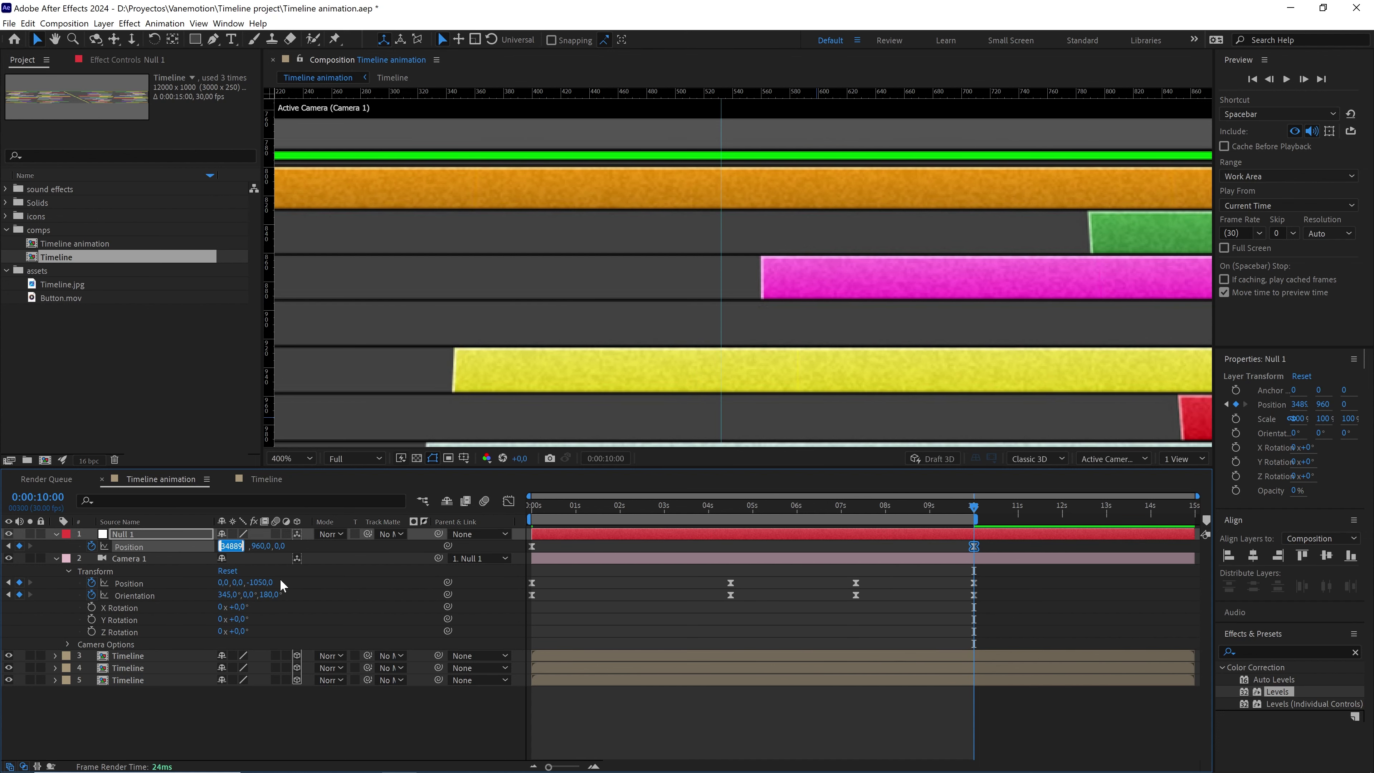
{"action": "key", "text": "Down"}
{"action": "key", "text": "Down"}
{"action": "key", "text": "Down"}
{"action": "key", "text": "Down"}
{"action": "key", "text": "Down"}
{"action": "key", "text": "Down"}
{"action": "key", "text": "Down"}
{"action": "key", "text": "Down"}
{"action": "key", "text": "Down"}
{"action": "key", "text": "Down"}
{"action": "key", "text": "Down"}
{"action": "key", "text": "Down"}
{"action": "key", "text": "Down"}
{"action": "key", "text": "Down"}
{"action": "key", "text": "Down"}
{"action": "key", "text": "Down"}
{"action": "key", "text": "Down"}
{"action": "key", "text": "Down"}
{"action": "key", "text": "Down"}
{"action": "key", "text": "Down"}
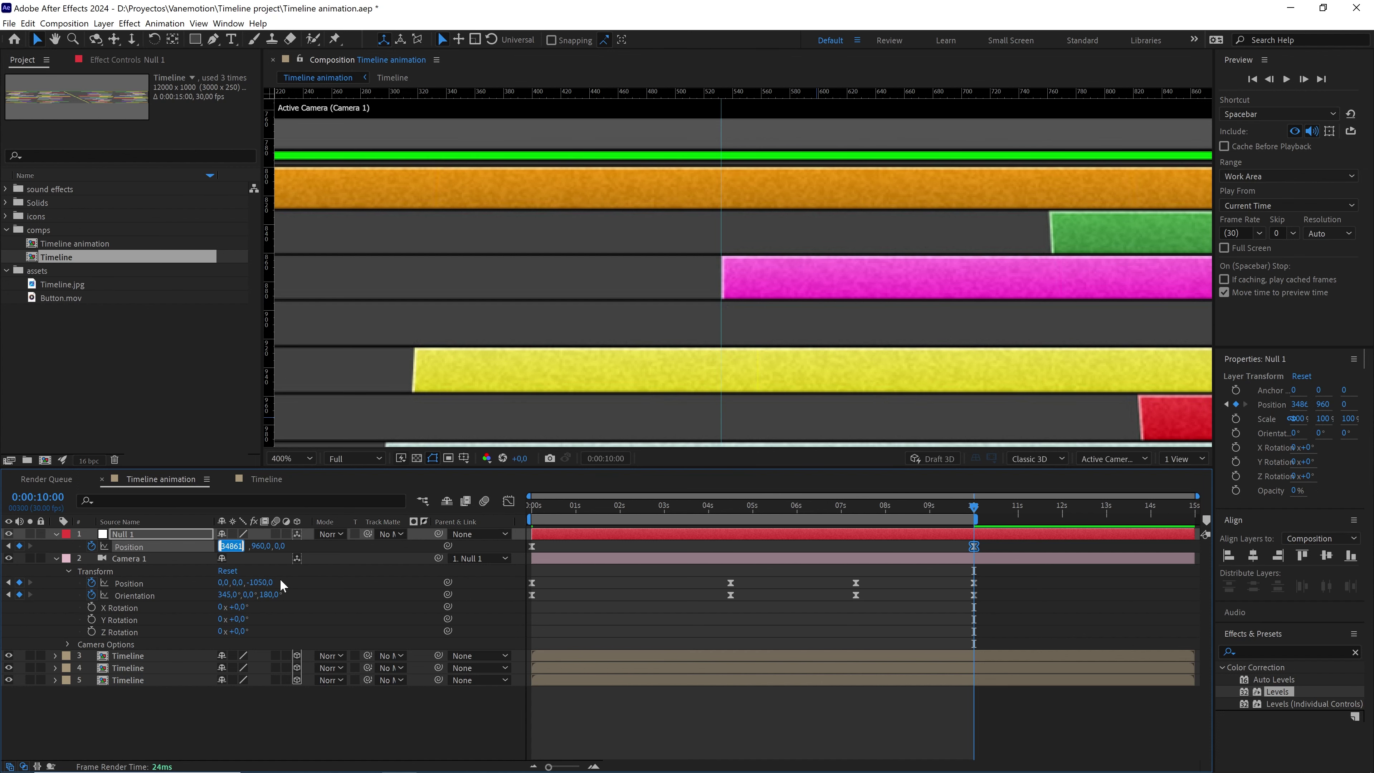
{"action": "left_click", "coordinate": [905, 579]}
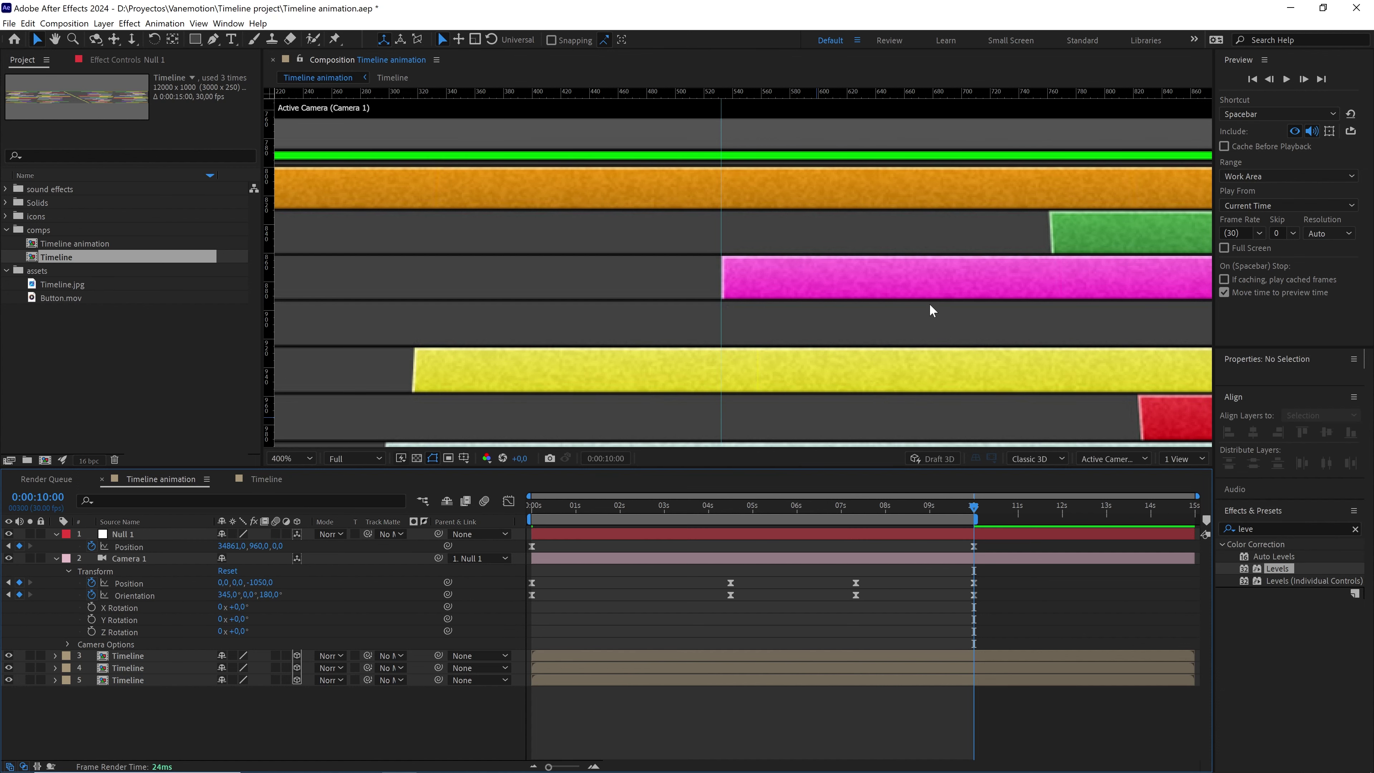
- Set the composition view to 100% and Quarter resolution, and preview the loop from 0:00:08:13
{"action": "scroll", "coordinate": [929, 307], "scroll_direction": "down", "scroll_amount": 4}
{"action": "key", "text": "h"}
{"action": "key", "text": "v"}
{"action": "left_click_drag", "start_coordinate": [965, 508], "coordinate": [904, 507]}
{"action": "left_click", "coordinate": [355, 459]}
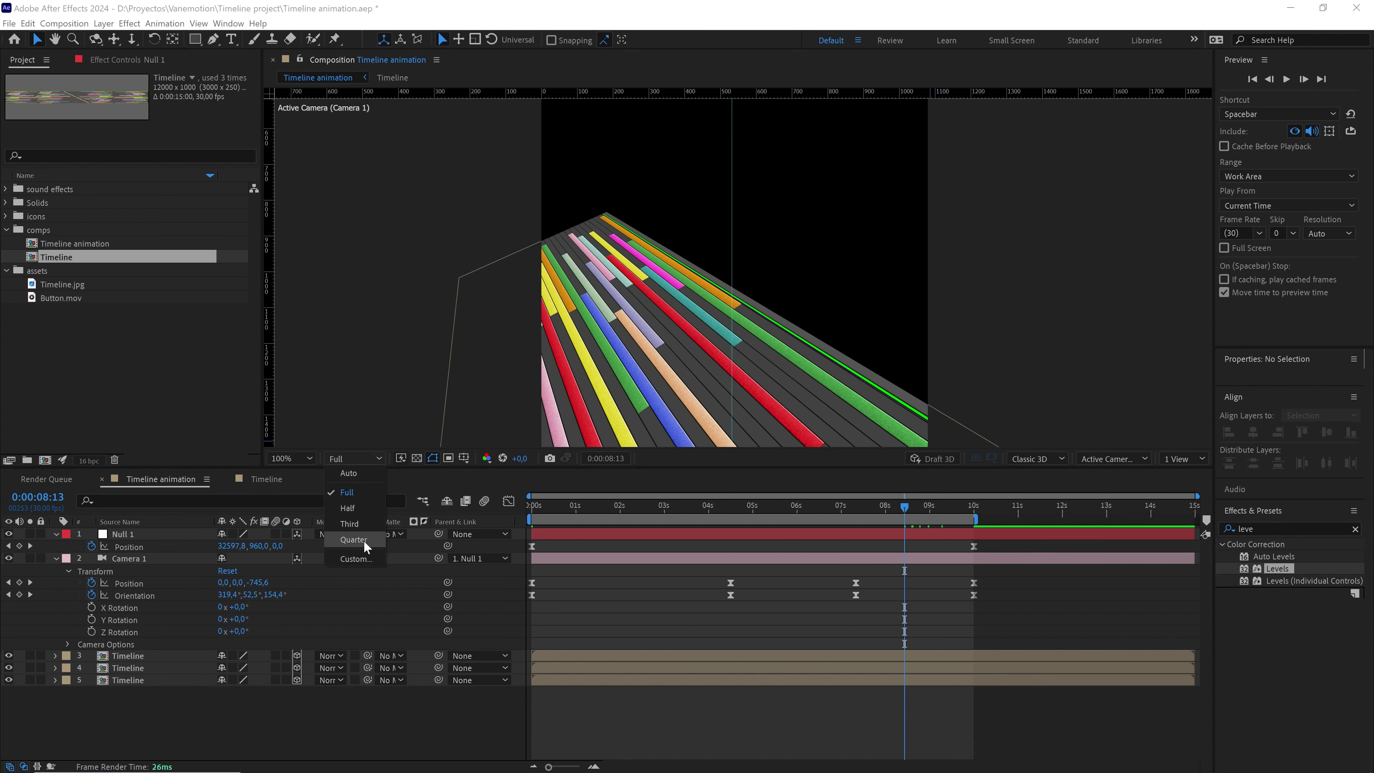
{"action": "left_click", "coordinate": [352, 542]}
{"action": "key", "text": "space"}
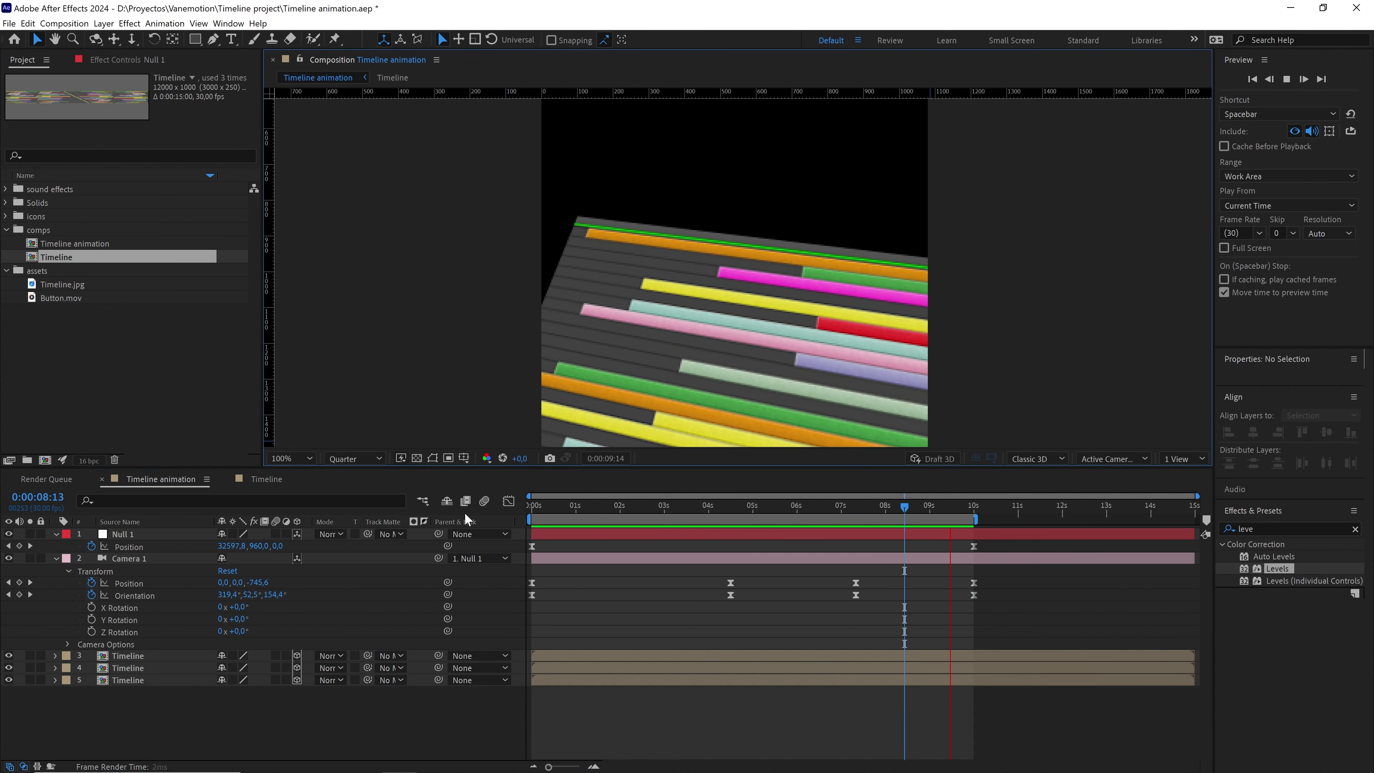
{"action": "key", "text": "space"}
- Fit the whole composition in the view and replay the loop from 0:00:09:15 into the first second
{"action": "left_click", "coordinate": [292, 458]}
{"action": "left_click", "coordinate": [293, 474]}
{"action": "key", "text": "space"}
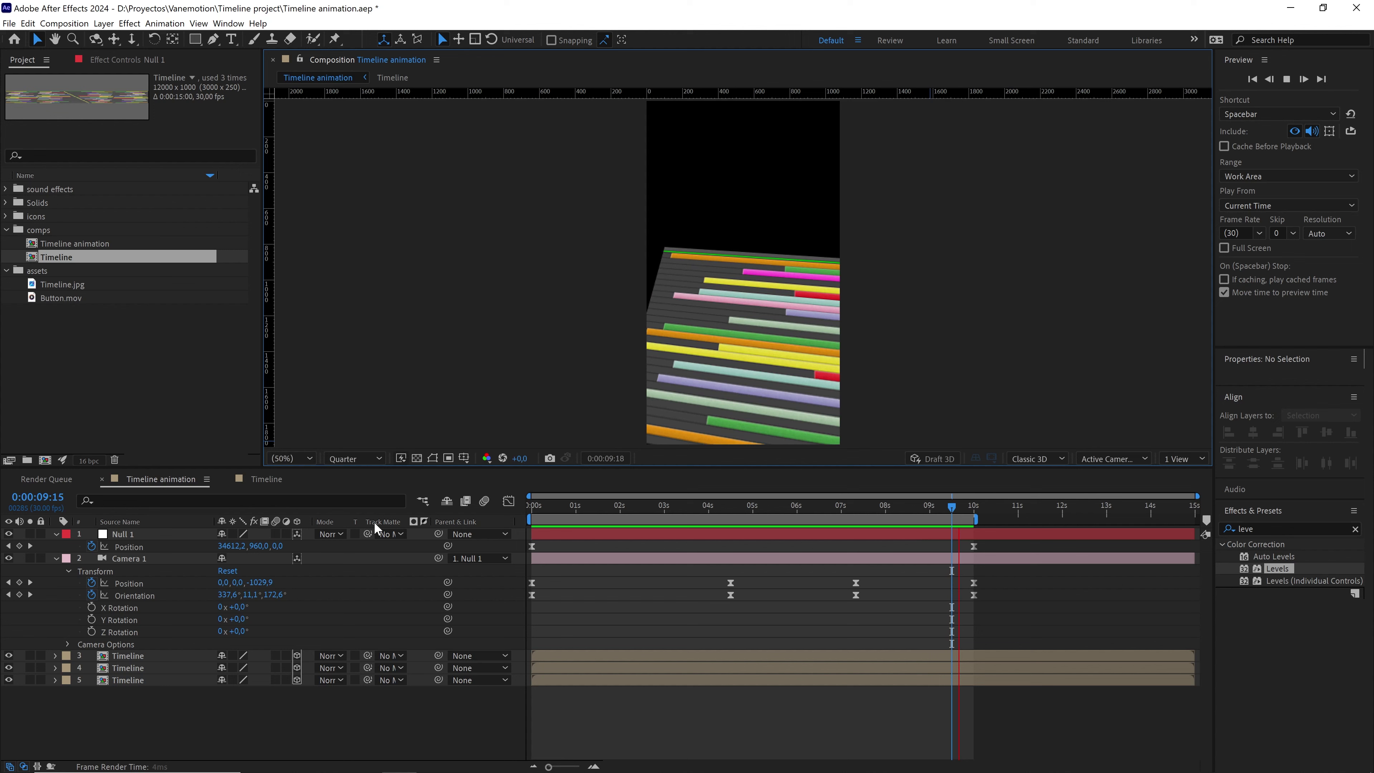
{"action": "key", "text": "space"}
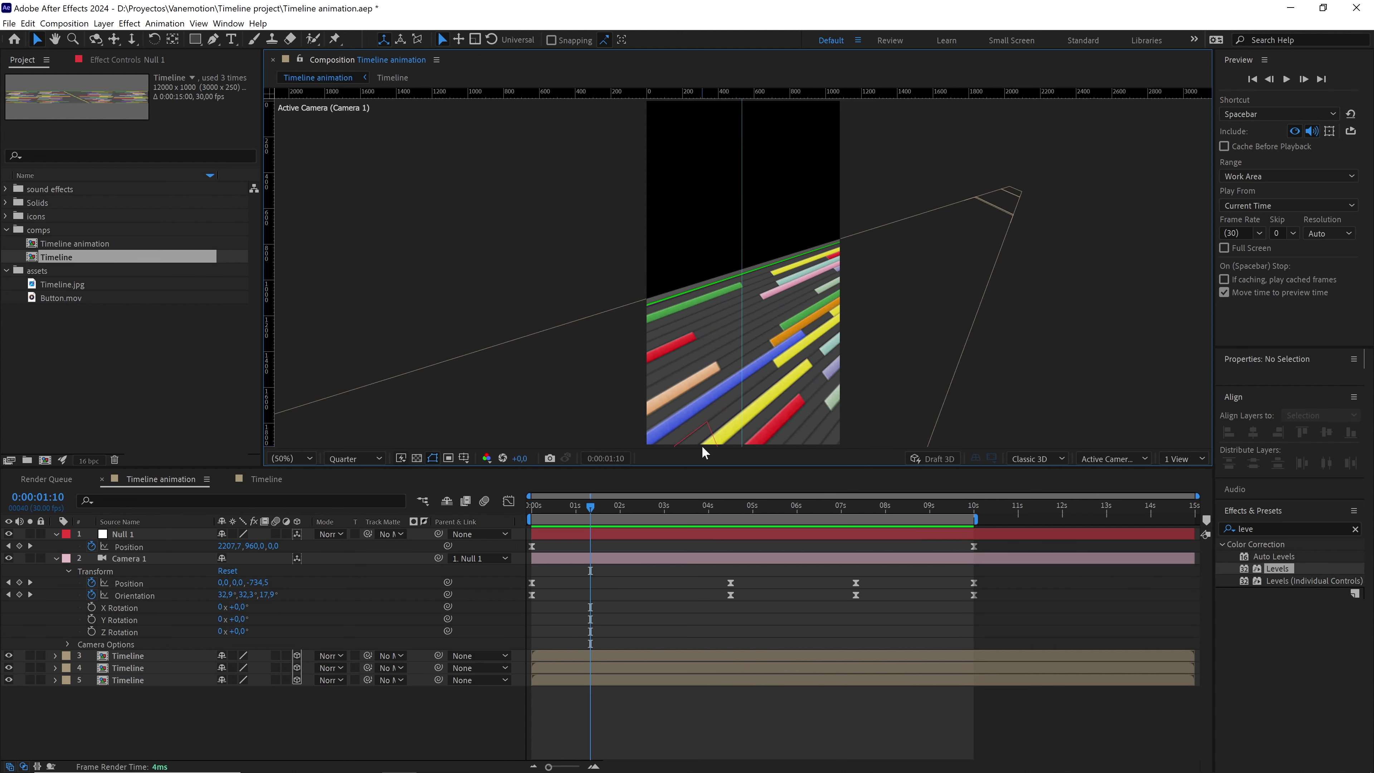
- Apply Easy Ease to Camera 1's last two Position and Orientation keyframe pairs and sharpen their speed curve into a steep central peak
{"action": "left_click_drag", "start_coordinate": [918, 506], "coordinate": [844, 512]}
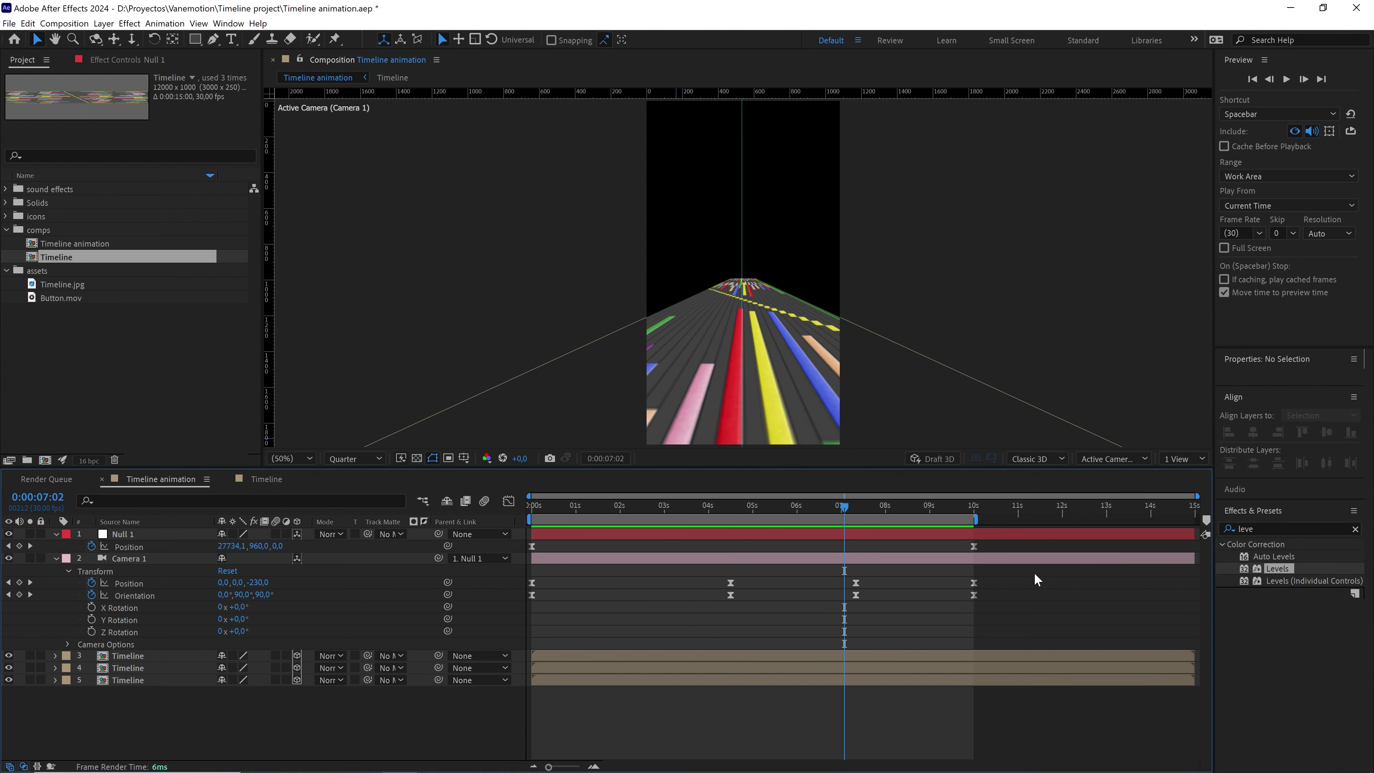
{"action": "left_click_drag", "start_coordinate": [1040, 572], "coordinate": [850, 600]}
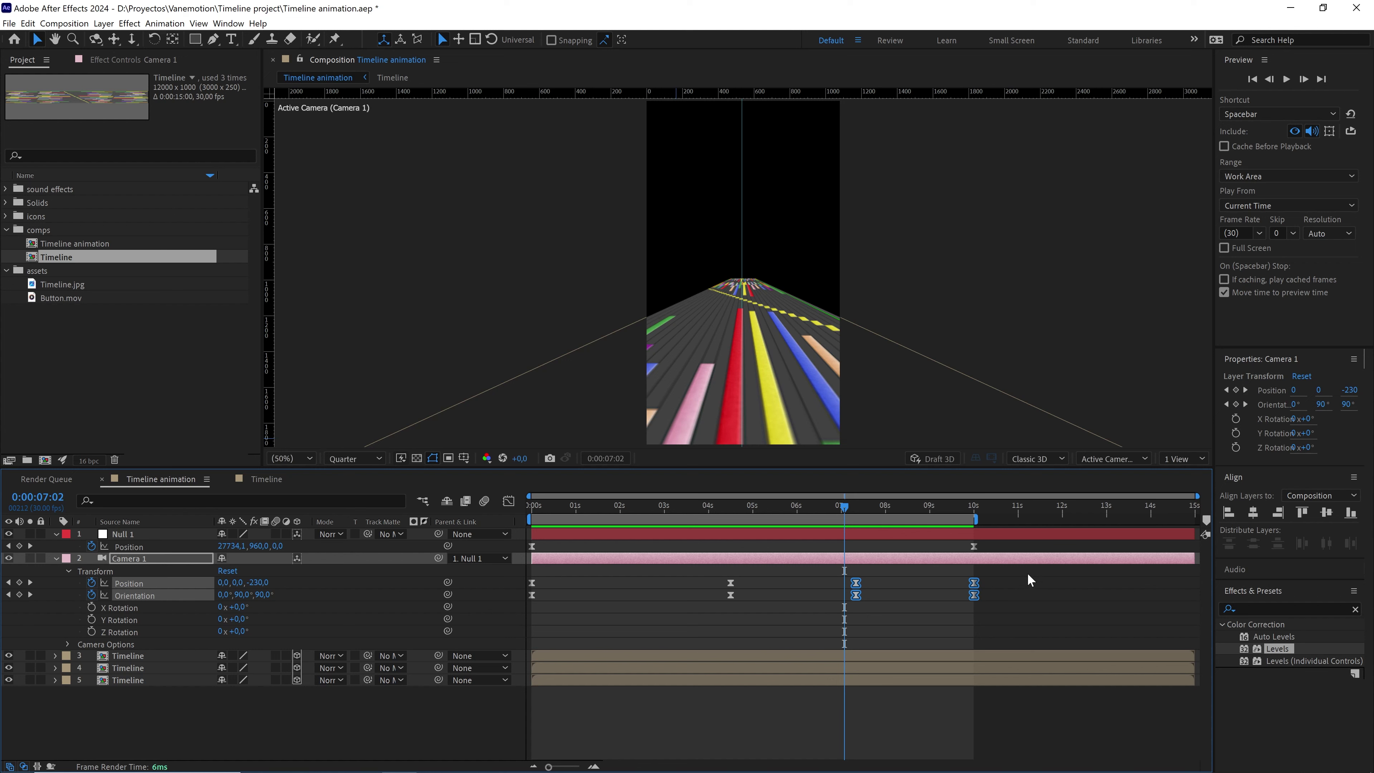
{"action": "key", "text": "F9"}
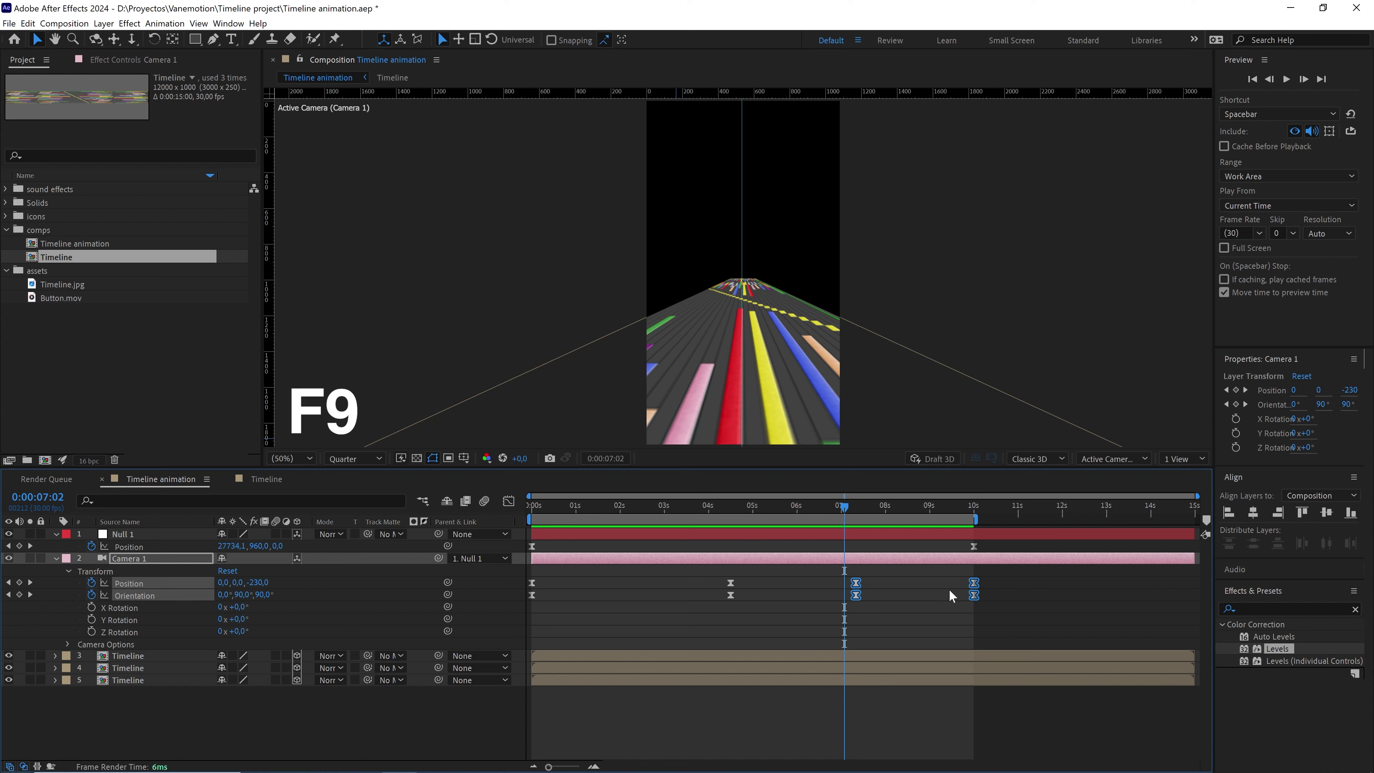
{"action": "left_click", "coordinate": [509, 500]}
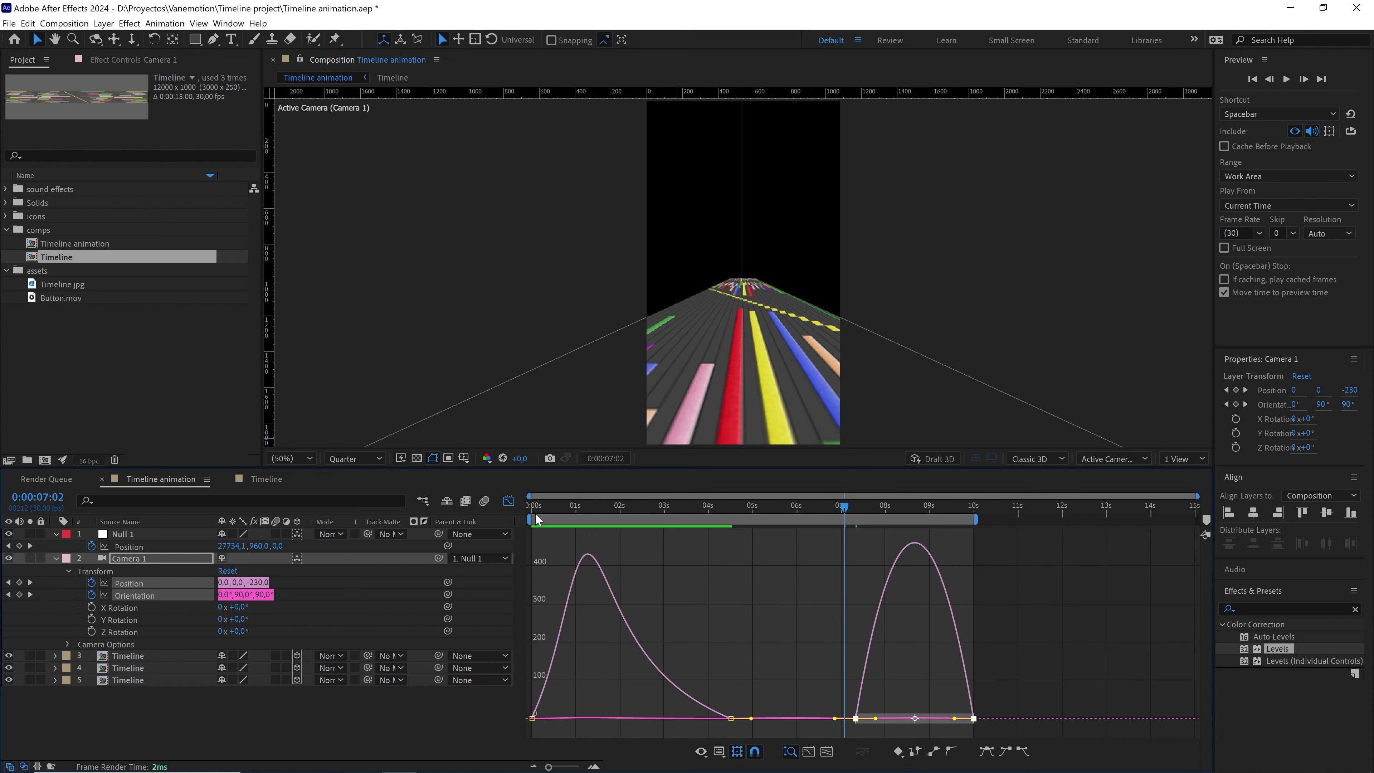
{"action": "left_click_drag", "start_coordinate": [1054, 666], "coordinate": [933, 718]}
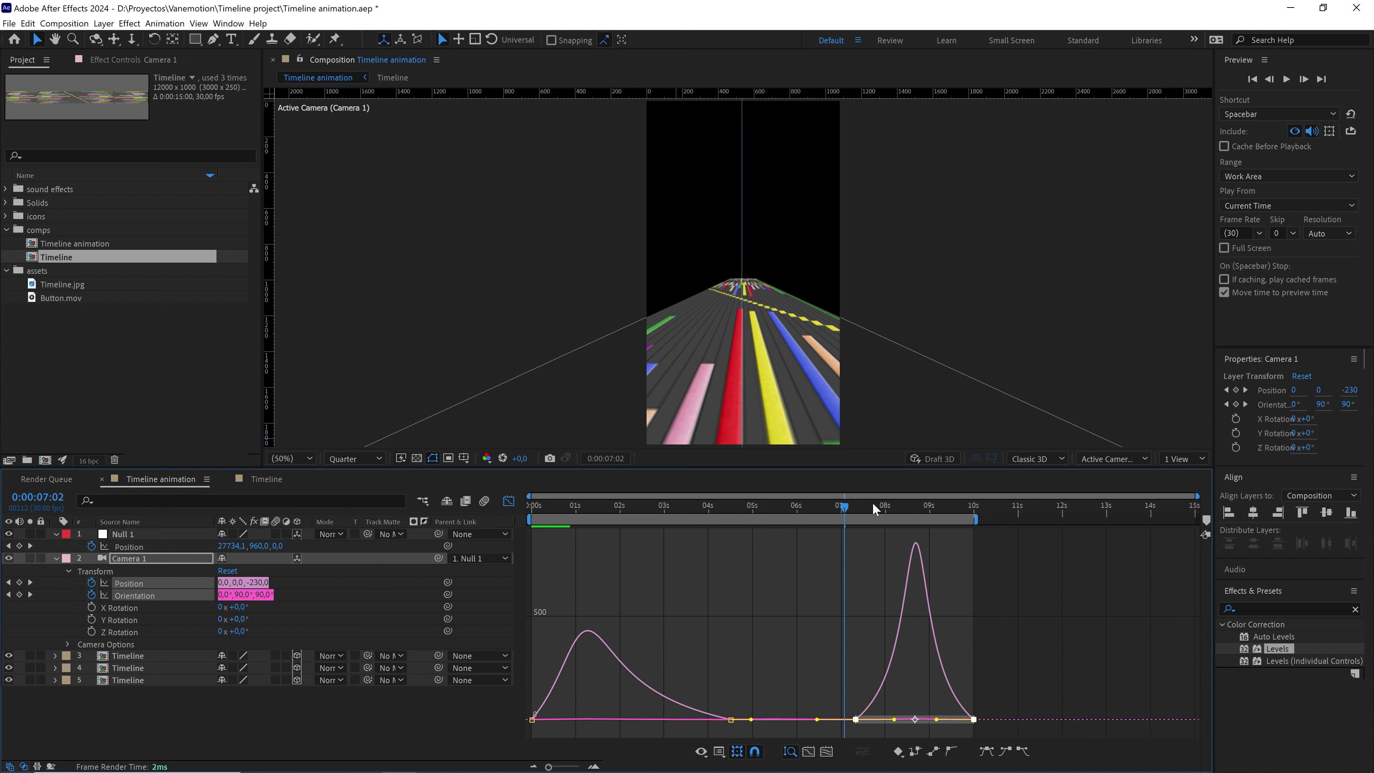
- Preview the eased camera move from 0:00:06:23 and again from 0:00:07:20 across the loop point
{"action": "left_click", "coordinate": [829, 507]}
{"action": "key", "text": "space"}
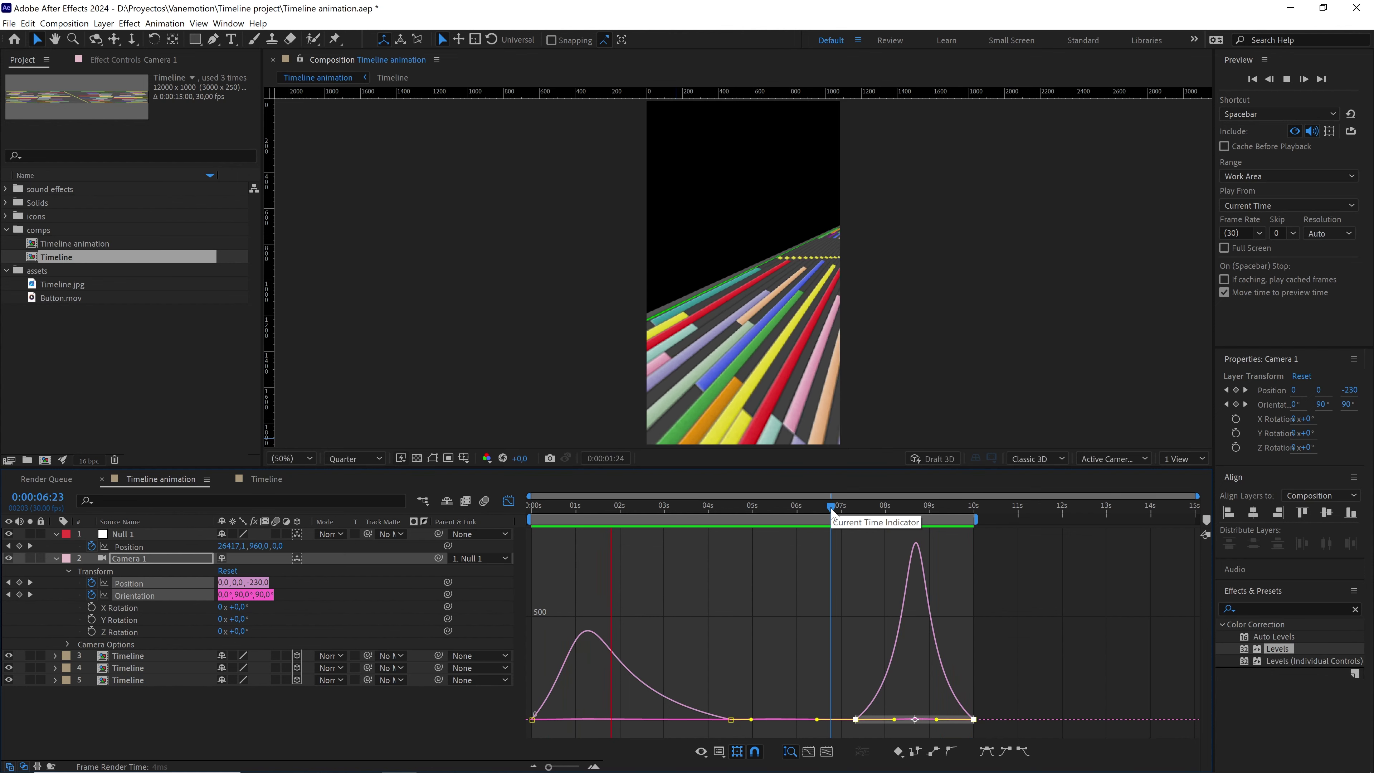
{"action": "key", "text": "space"}
{"action": "left_click_drag", "start_coordinate": [833, 507], "coordinate": [870, 526]}
{"action": "key", "text": "space"}
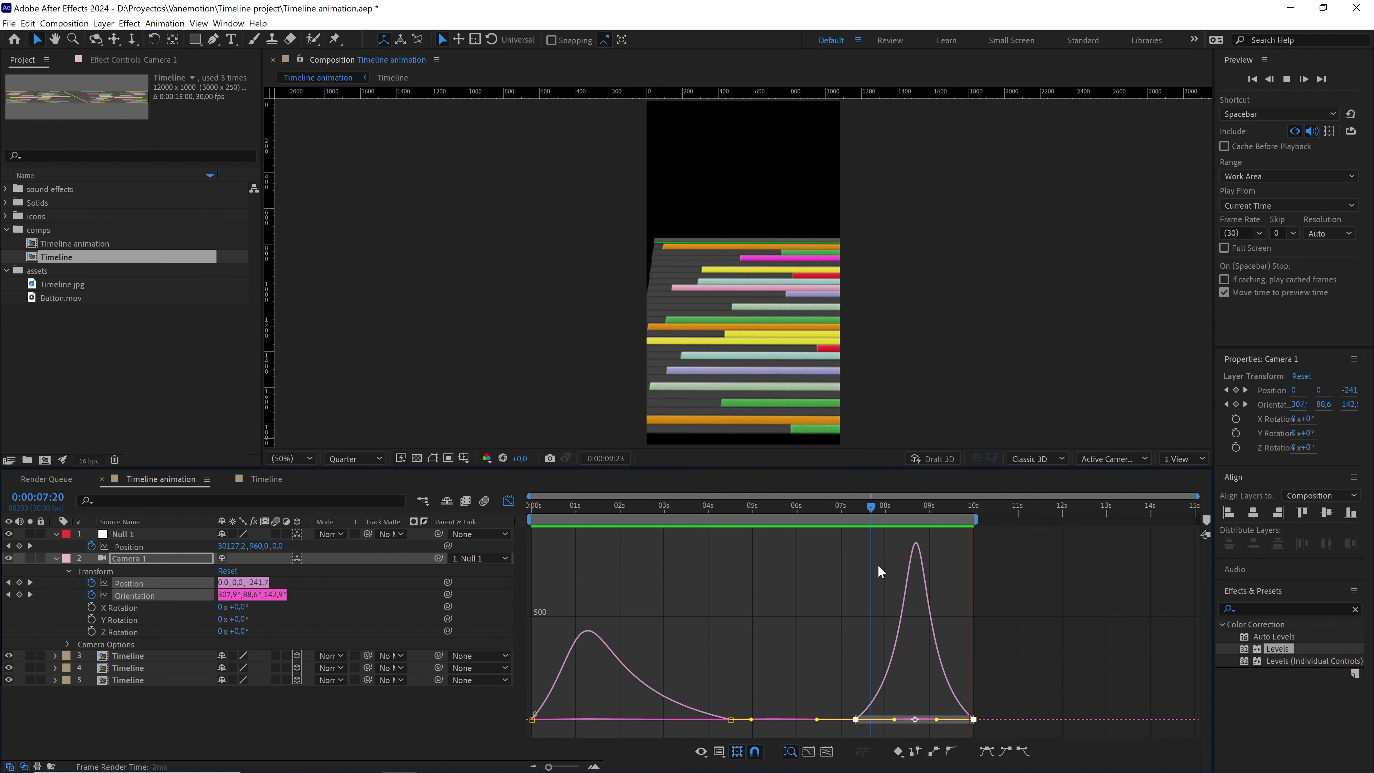
{"action": "key", "text": "space"}
- At 0:00:00:00, apply the CC RepeTile effect to the Timeline layer in row 5 and set its Expand Left to 241
{"action": "left_click_drag", "start_coordinate": [784, 506], "coordinate": [515, 503]}
{"action": "key", "text": "period"}
{"action": "key", "text": "period"}
{"action": "left_click_drag", "start_coordinate": [645, 274], "coordinate": [693, 287]}
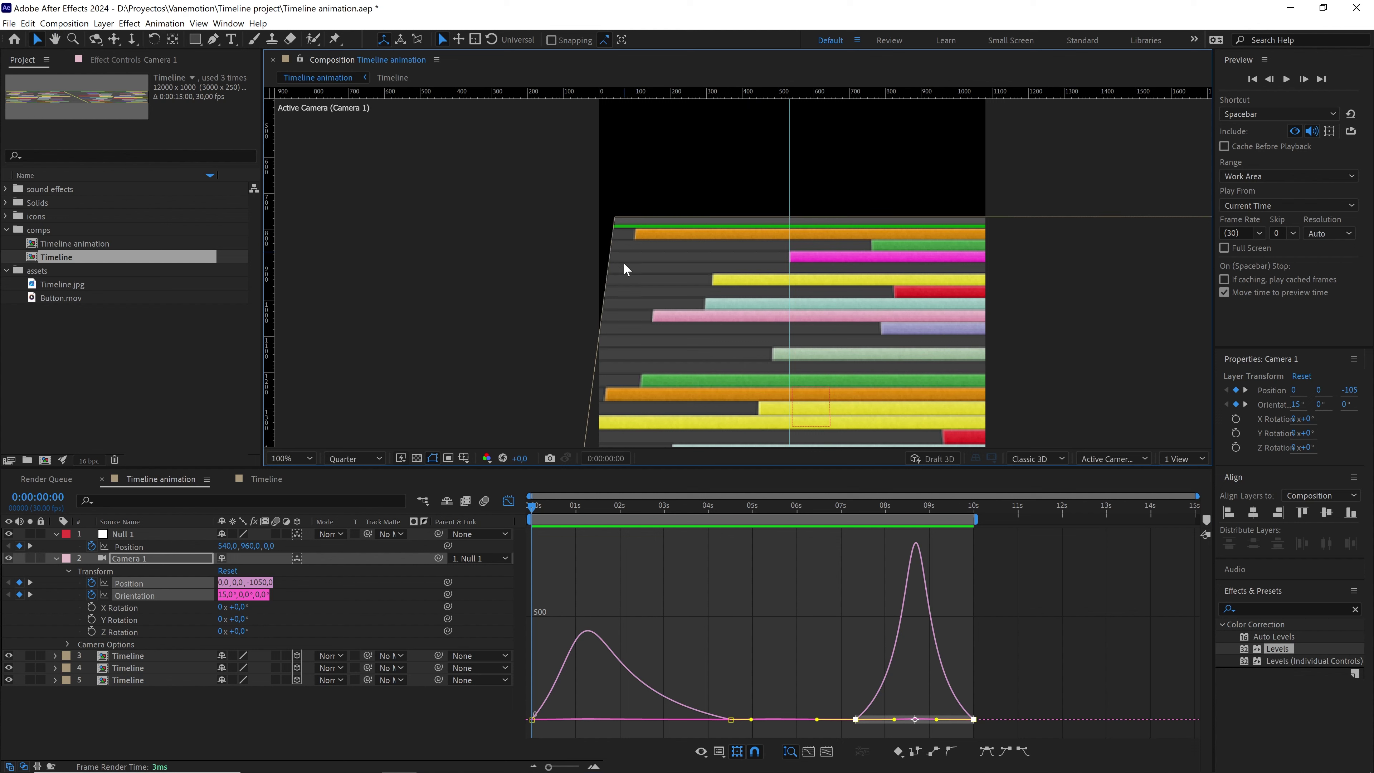
{"action": "left_click", "coordinate": [633, 312]}
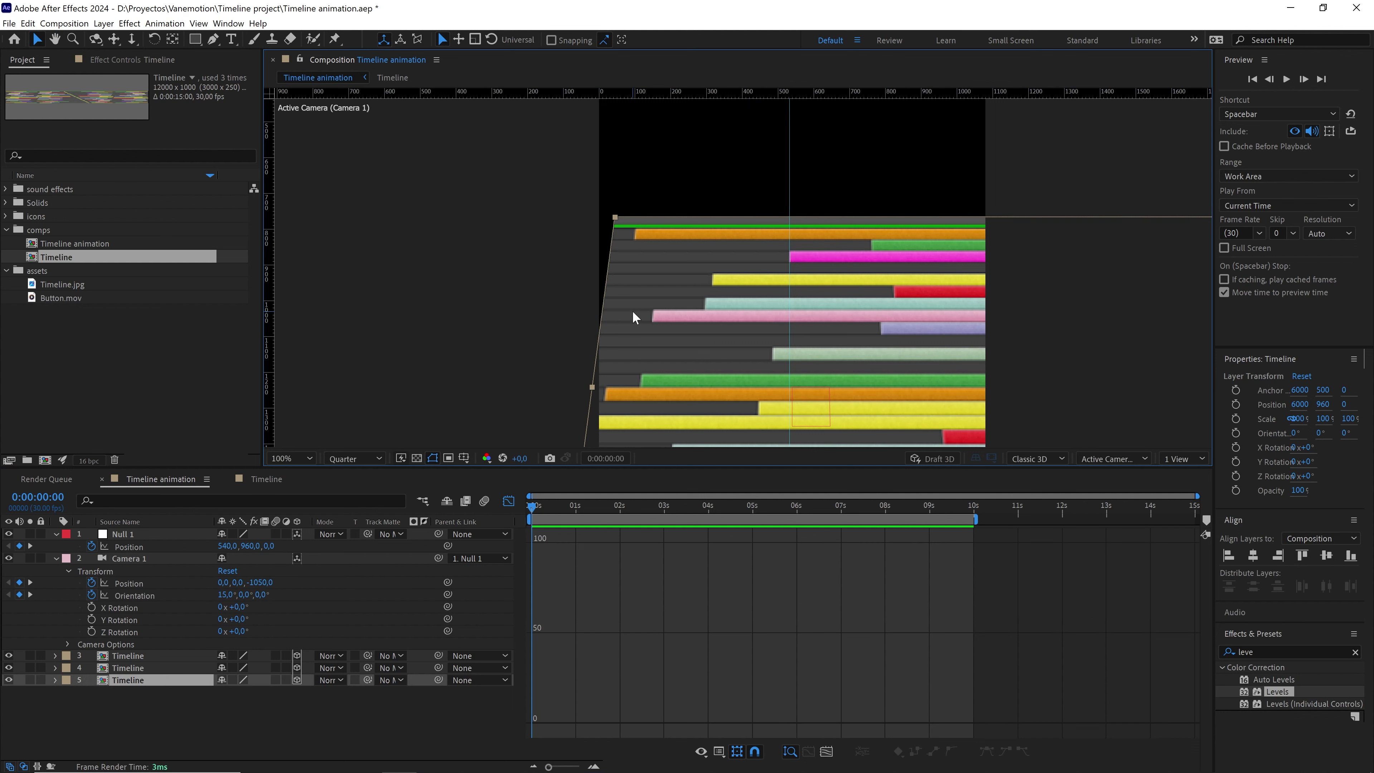
{"action": "left_click", "coordinate": [1291, 651]}
{"action": "type", "text": "cc r"}
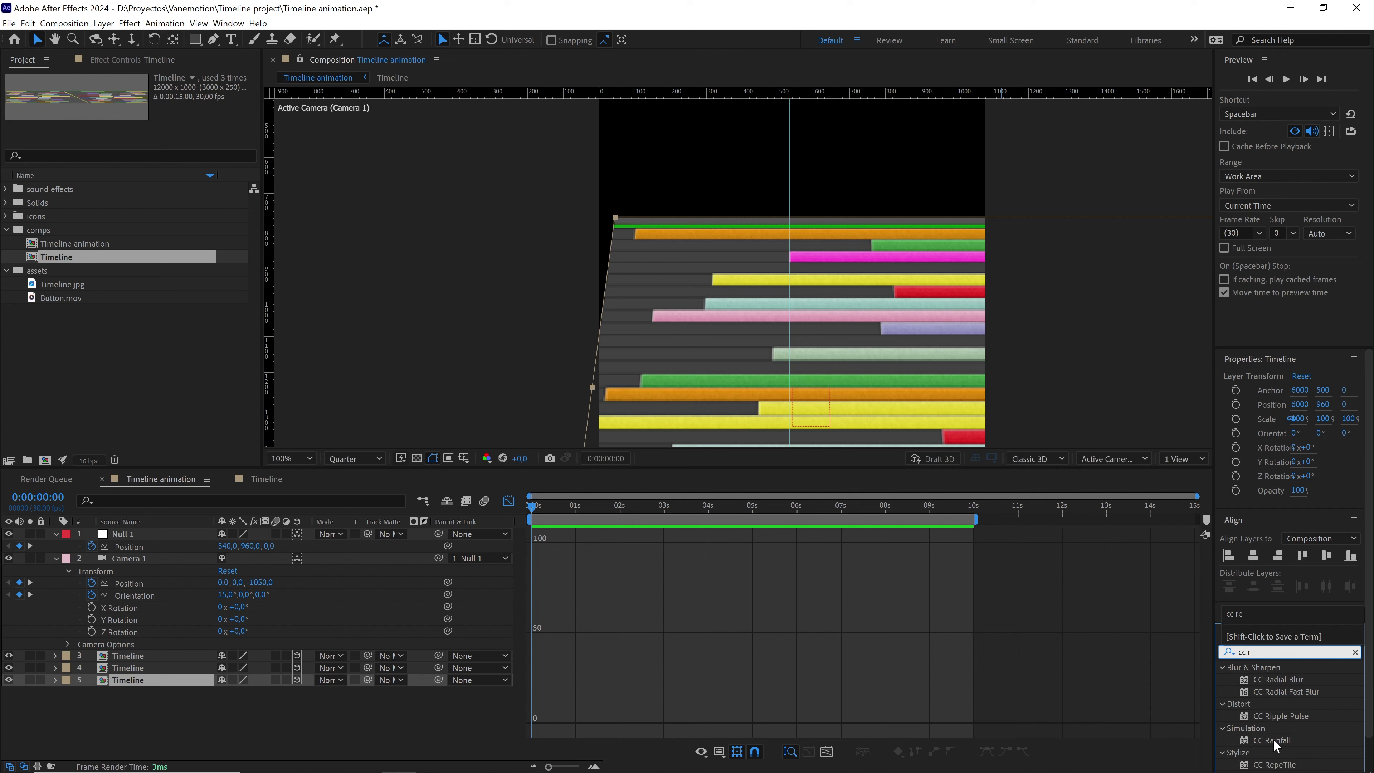
{"action": "left_click_drag", "start_coordinate": [1274, 765], "coordinate": [167, 679]}
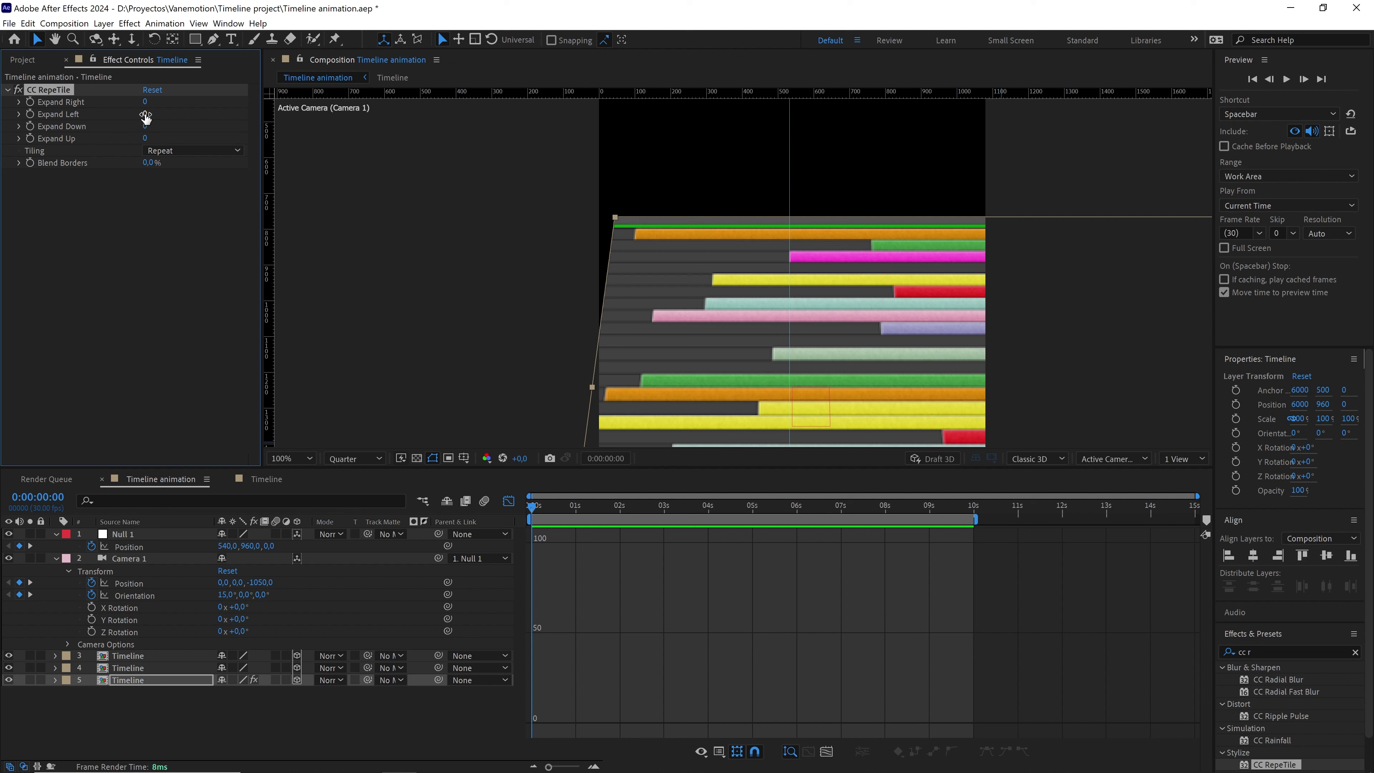
{"action": "left_click_drag", "start_coordinate": [142, 114], "coordinate": [236, 112]}
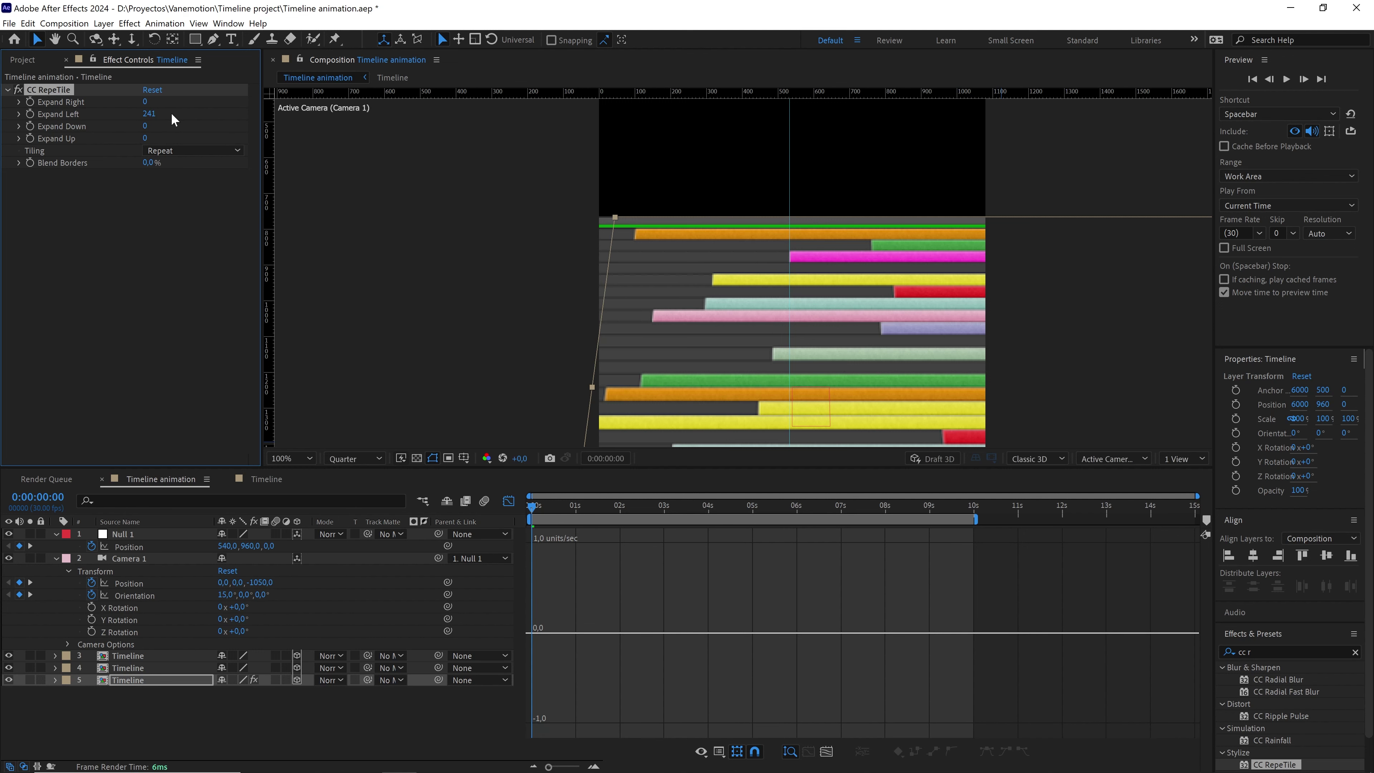
{"action": "left_click", "coordinate": [149, 113]}
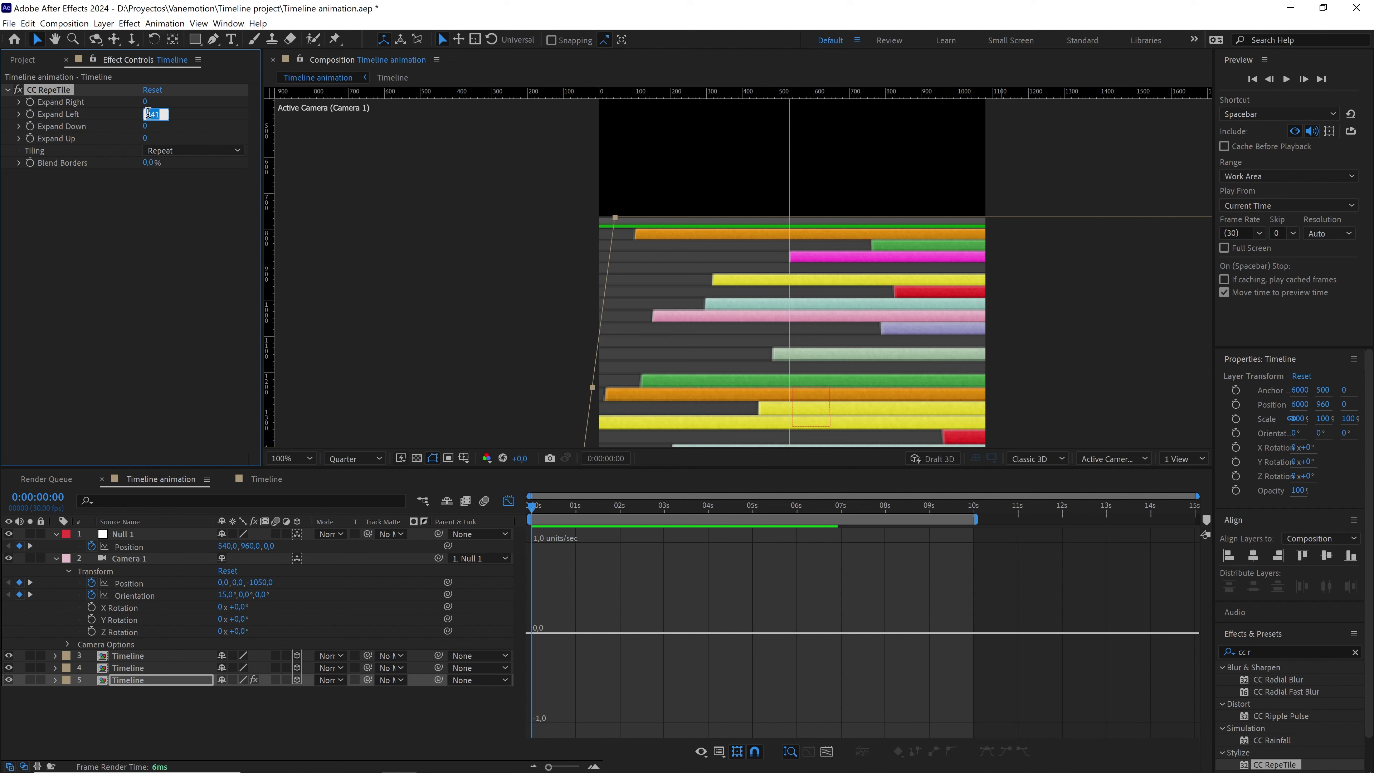
- Copy the CC RepeTile effect to the Timeline layer in row 3 with the playhead at 0:00:10:00
{"action": "left_click", "coordinate": [52, 87]}
{"action": "key", "text": "ctrl+c"}
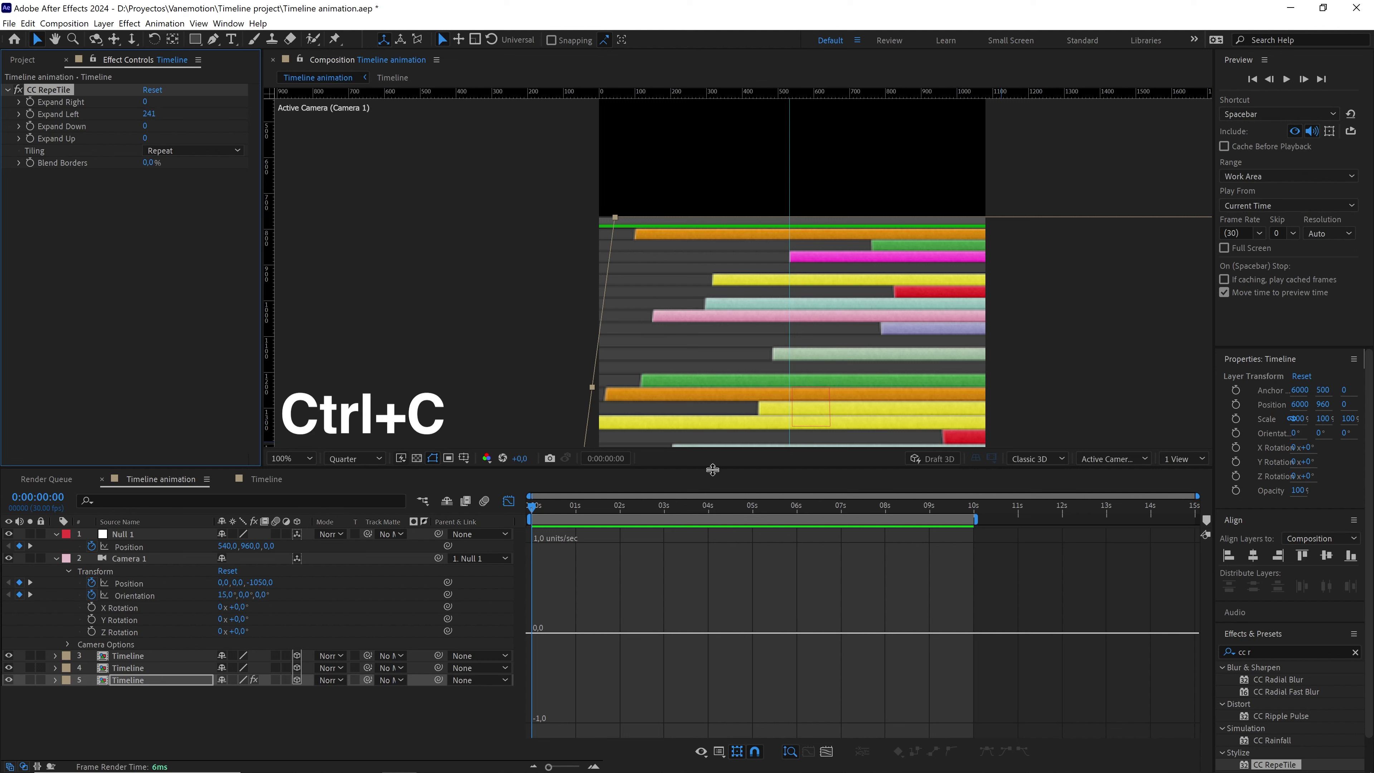
{"action": "left_click_drag", "start_coordinate": [886, 507], "coordinate": [974, 509]}
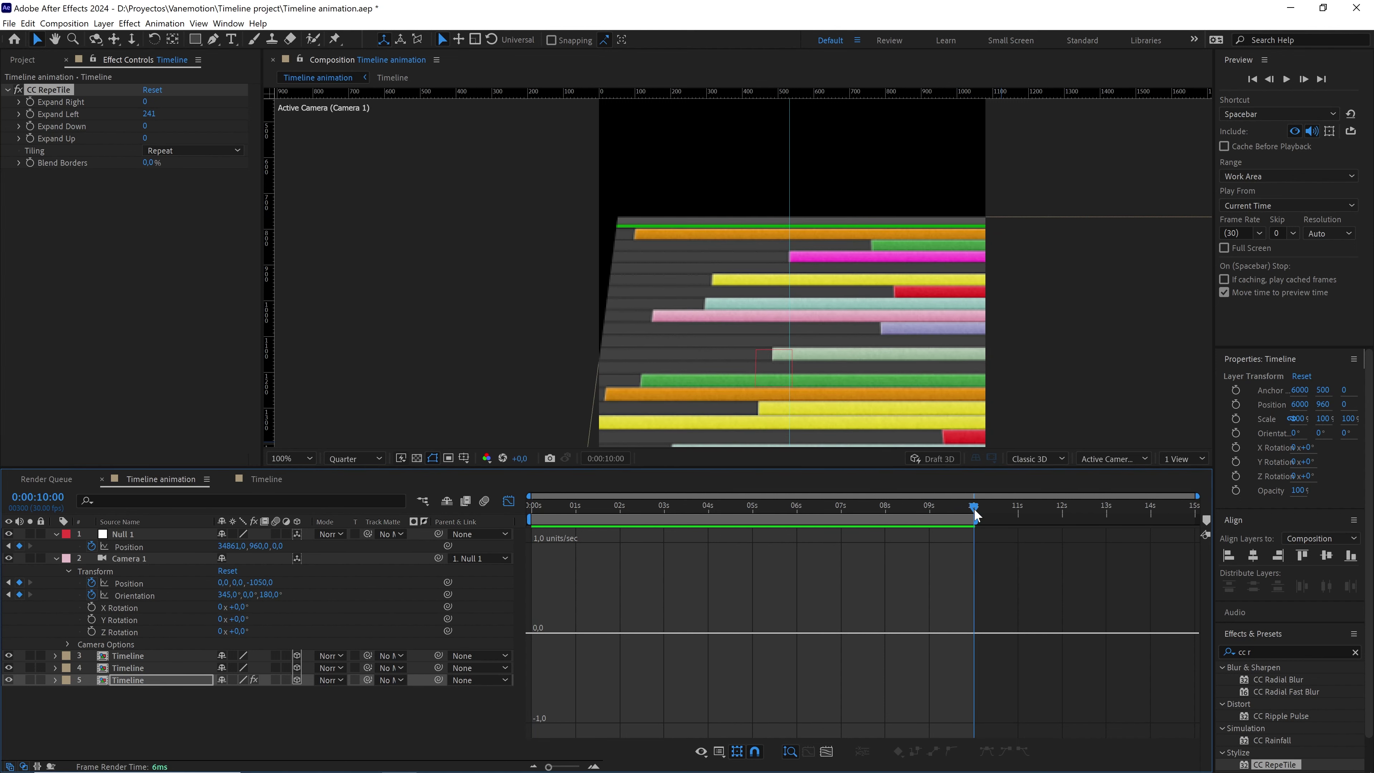
{"action": "left_click", "coordinate": [679, 277]}
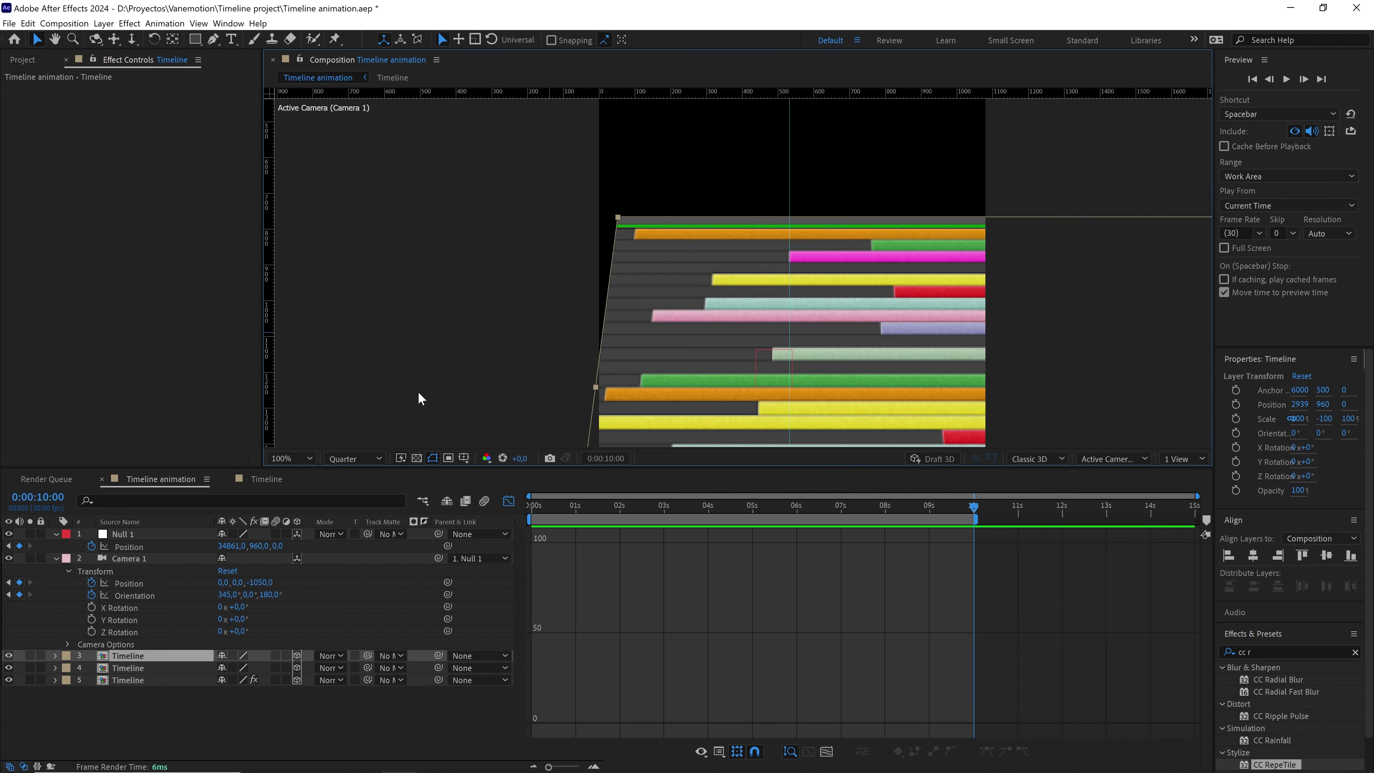
{"action": "key", "text": "ctrl+v"}
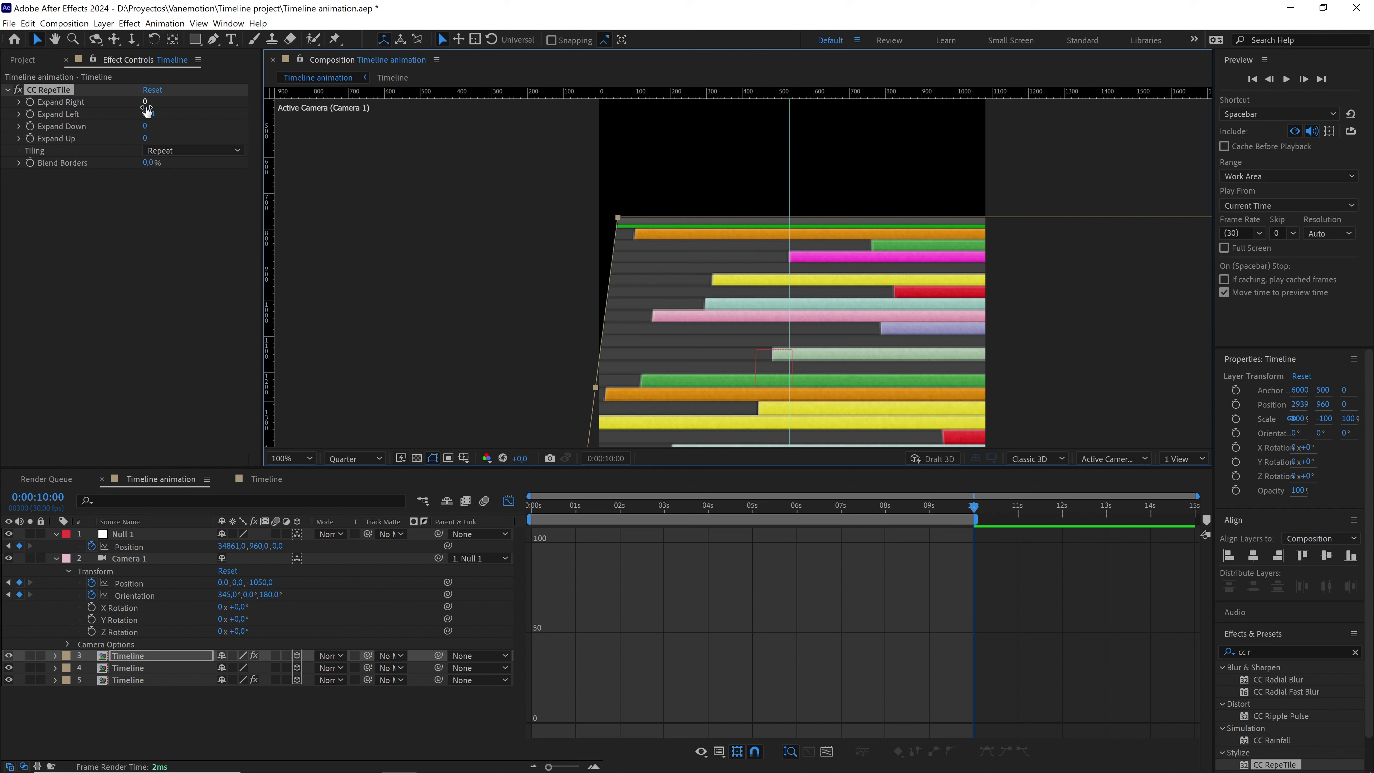
- On the row 3 Timeline layer's CC RepeTile effect, set Expand Left to 0 and Expand Right to 209
{"action": "left_click", "coordinate": [152, 113]}
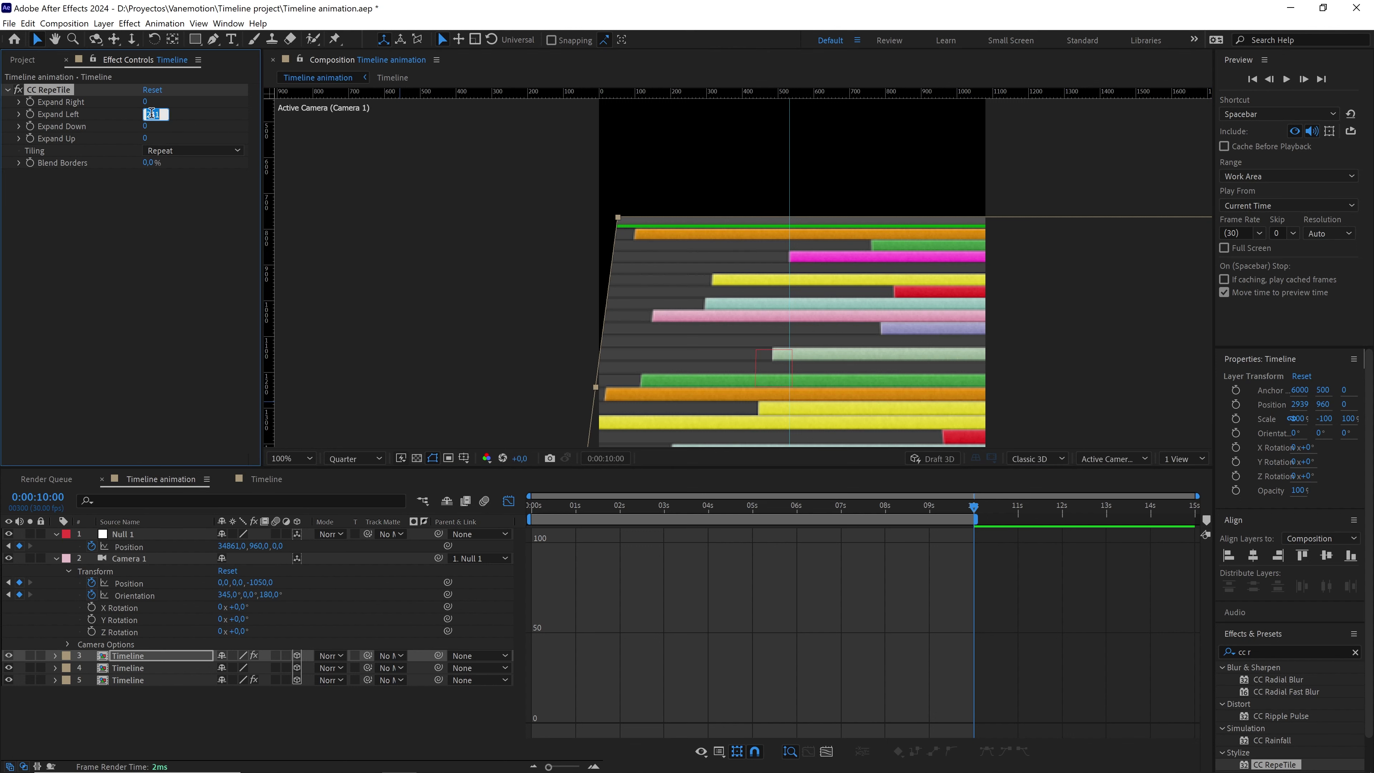
{"action": "type", "text": "0"}
{"action": "left_click", "coordinate": [147, 177]}
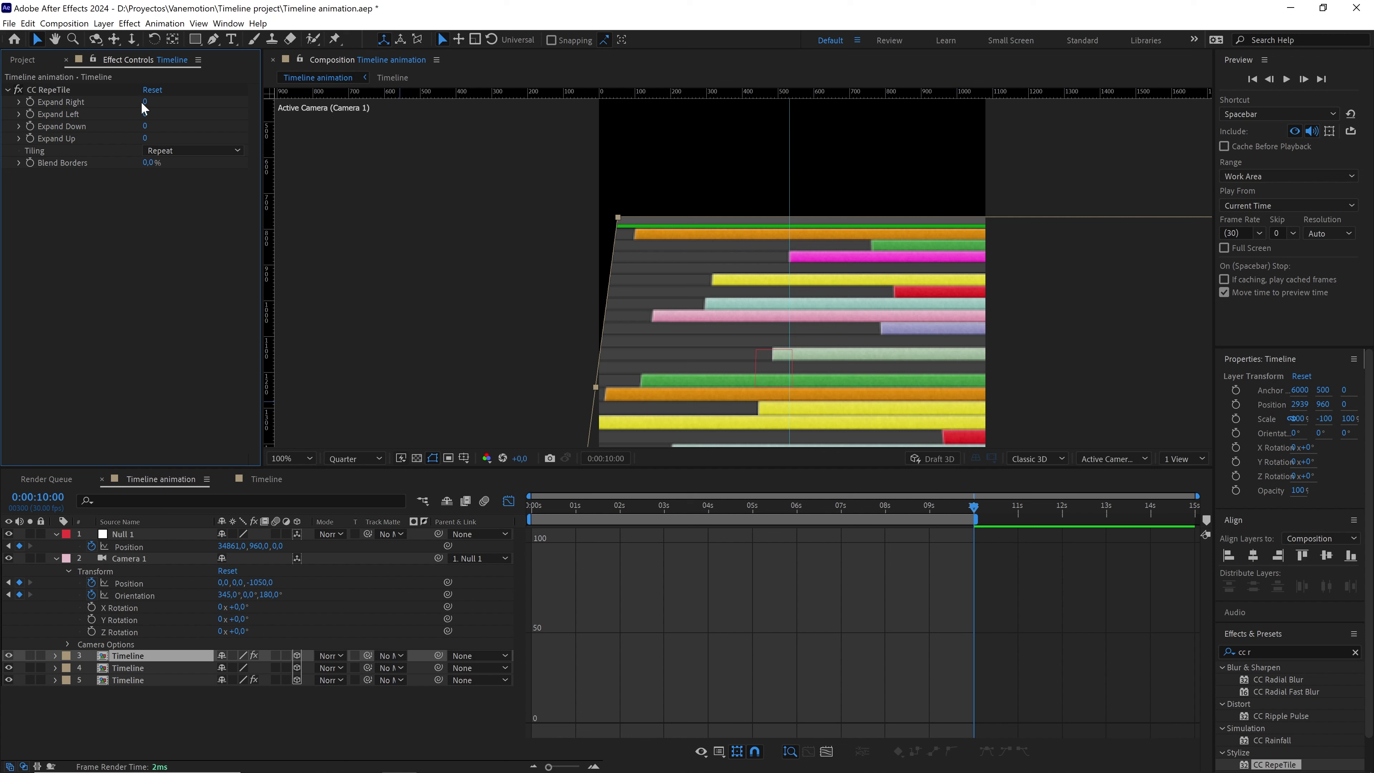
{"action": "left_click_drag", "start_coordinate": [144, 103], "coordinate": [213, 104]}
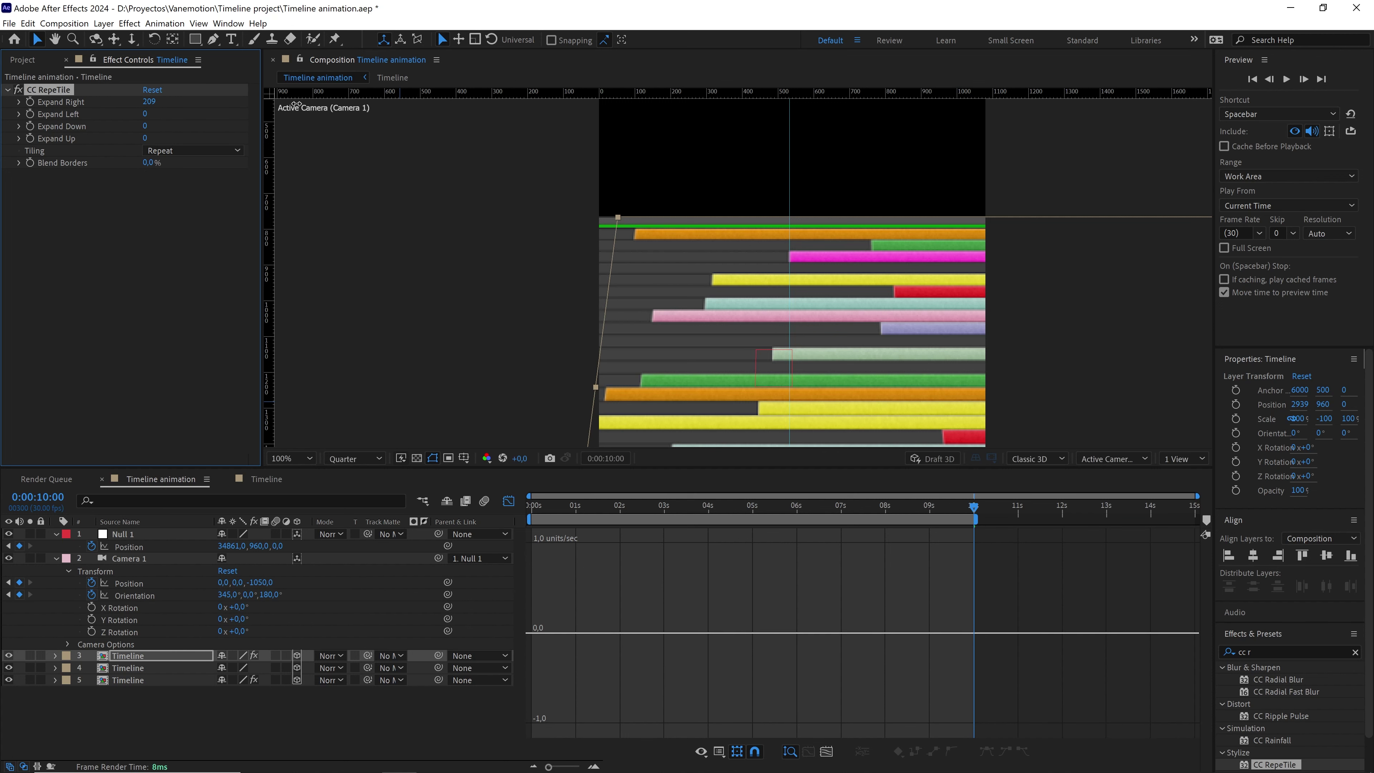
- Set the row 3 Timeline layer's CC RepeTile Expand Right to 225, then leave the graph editor and return the playhead to 0:00:00:00
{"action": "left_click", "coordinate": [121, 244]}
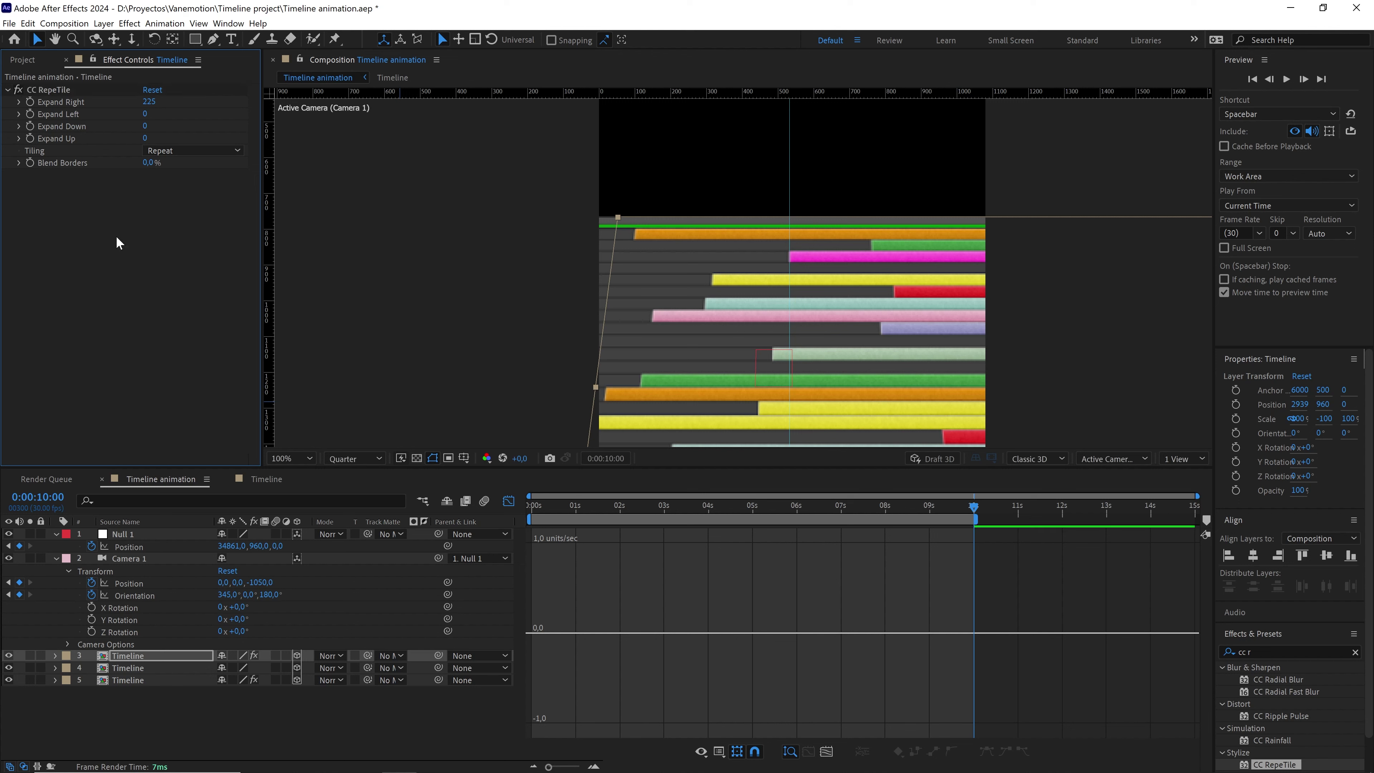
{"action": "scroll", "coordinate": [772, 250], "scroll_direction": "down", "scroll_amount": 2}
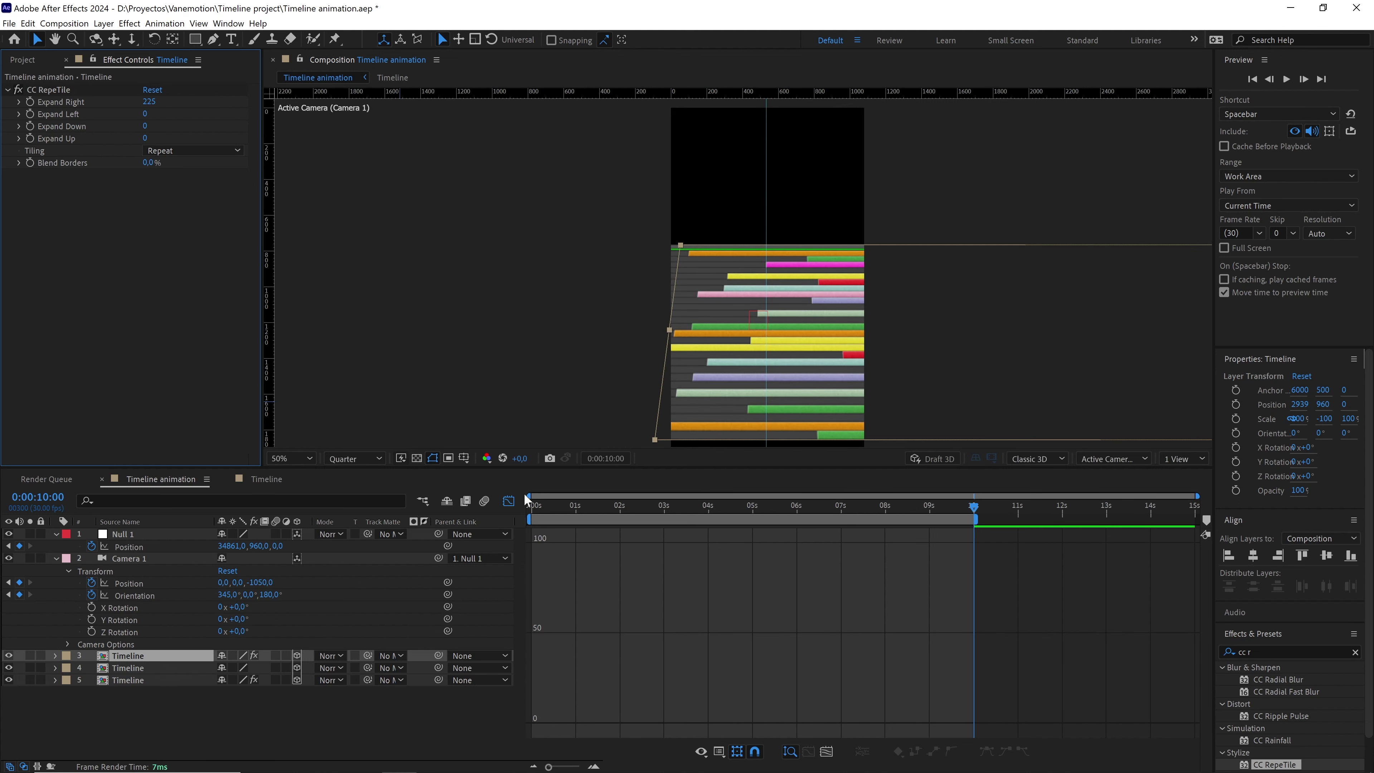
{"action": "left_click", "coordinate": [512, 500]}
{"action": "left_click_drag", "start_coordinate": [680, 509], "coordinate": [521, 514]}
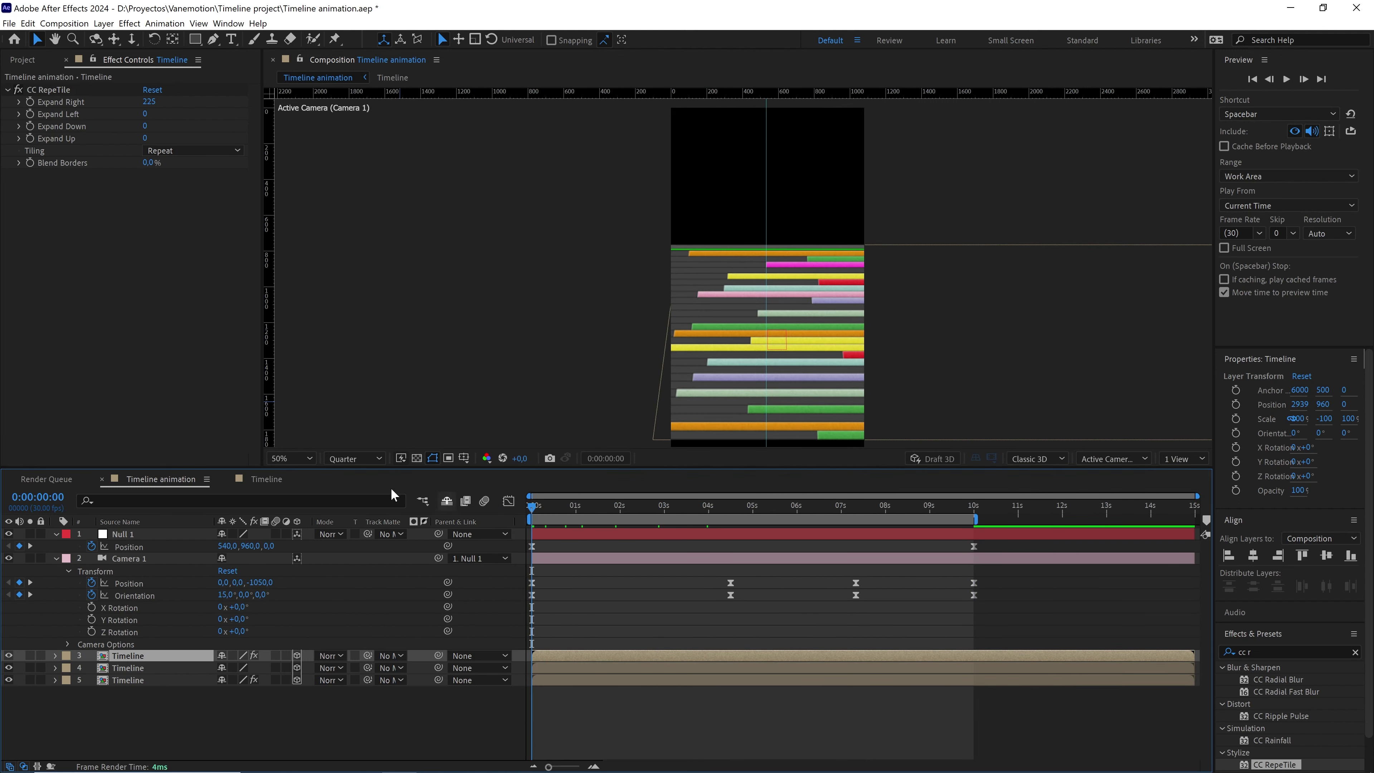
- Collapse the Camera 1 layer's properties in the timeline and the comps and assets folders in the project
{"action": "left_click", "coordinate": [286, 457]}
{"action": "left_click", "coordinate": [292, 479]}
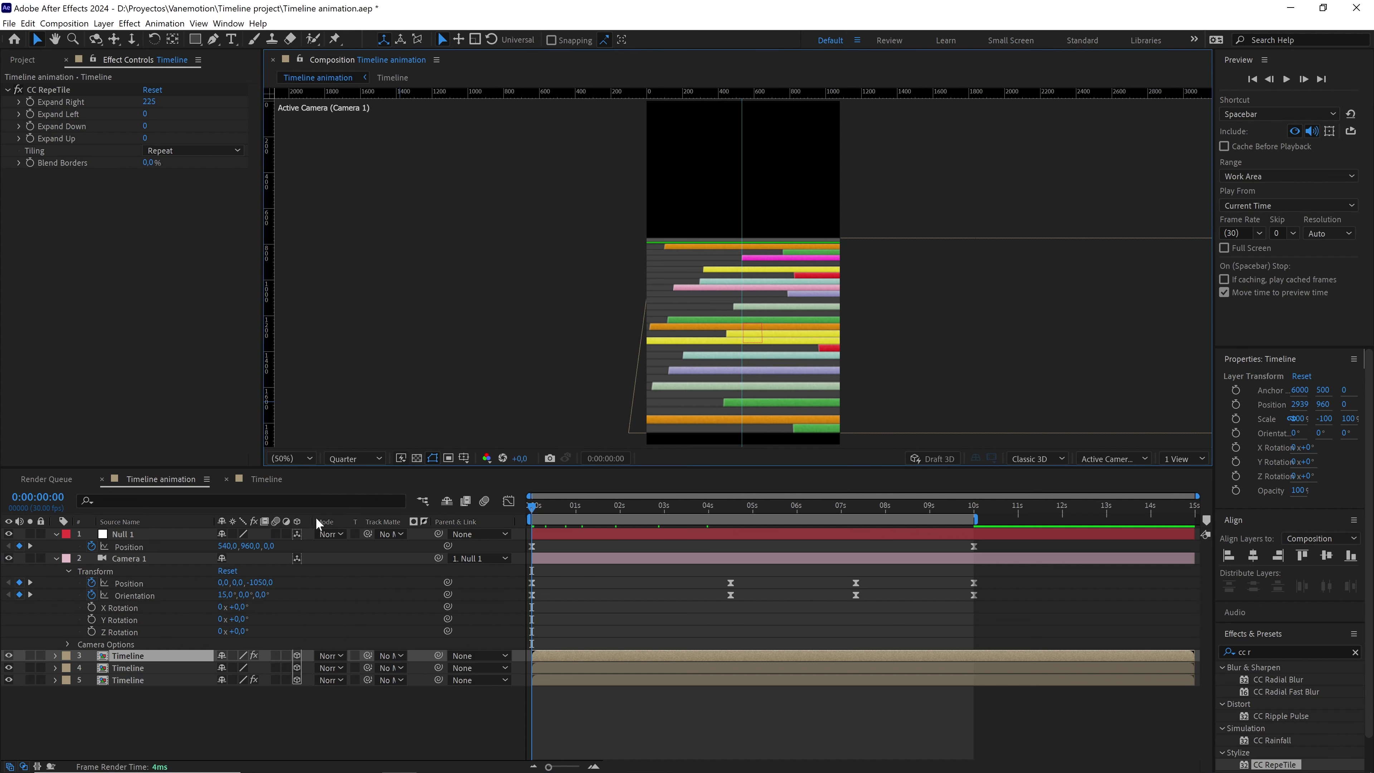
{"action": "left_click", "coordinate": [56, 560]}
{"action": "left_click", "coordinate": [174, 642]}
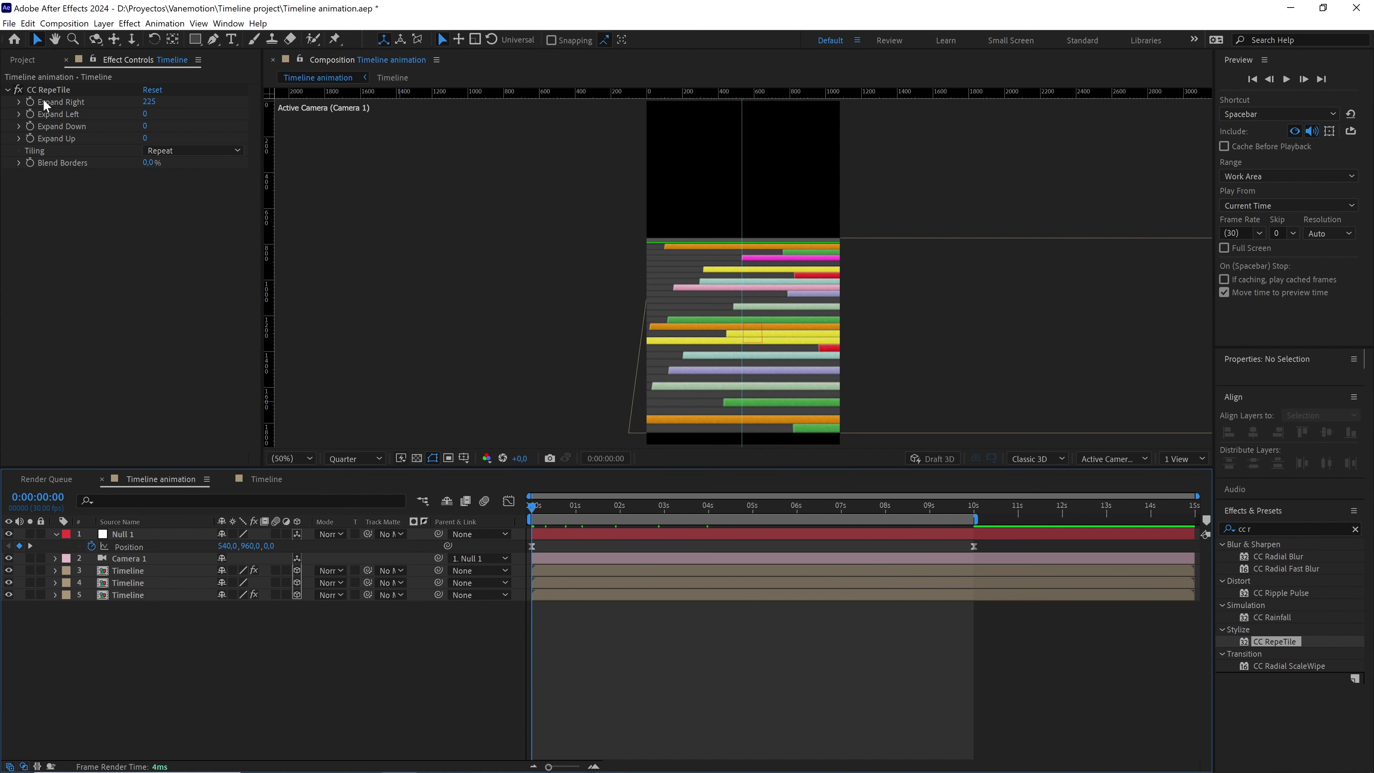
{"action": "left_click", "coordinate": [22, 61]}
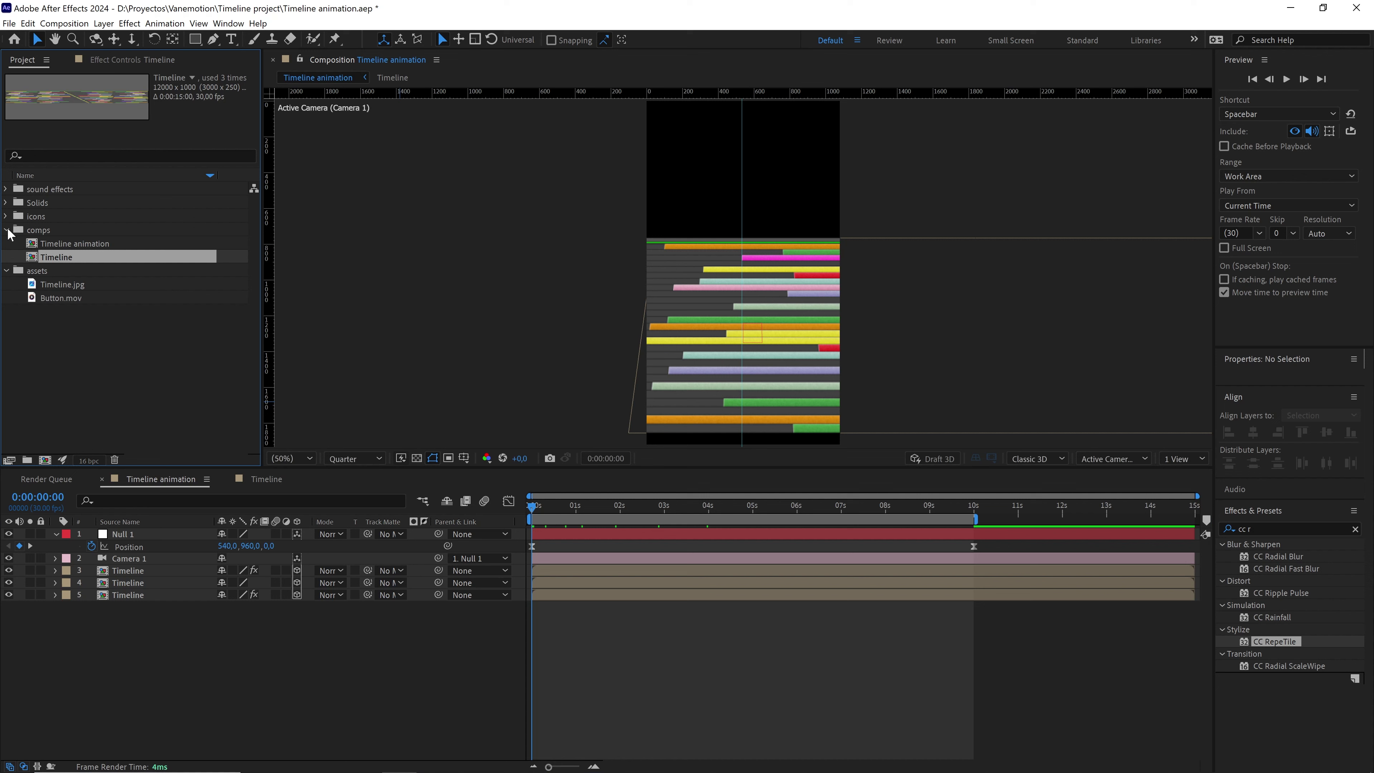
{"action": "left_click", "coordinate": [6, 230]}
{"action": "left_click", "coordinate": [7, 244]}
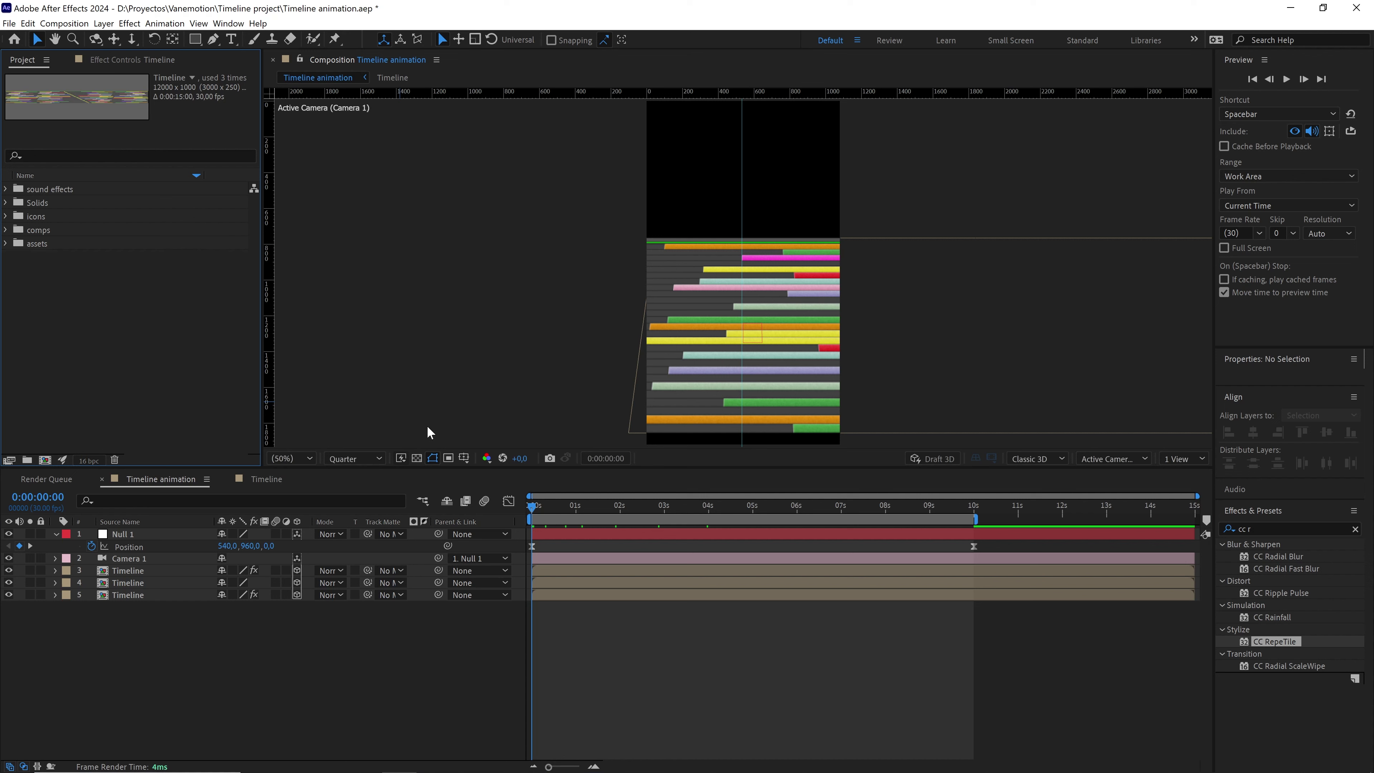
- Clear the effects search, preview the looping animation from the start, and move the playhead to 0:00:03:07
{"action": "left_click", "coordinate": [1356, 529]}
{"action": "key", "text": "space"}
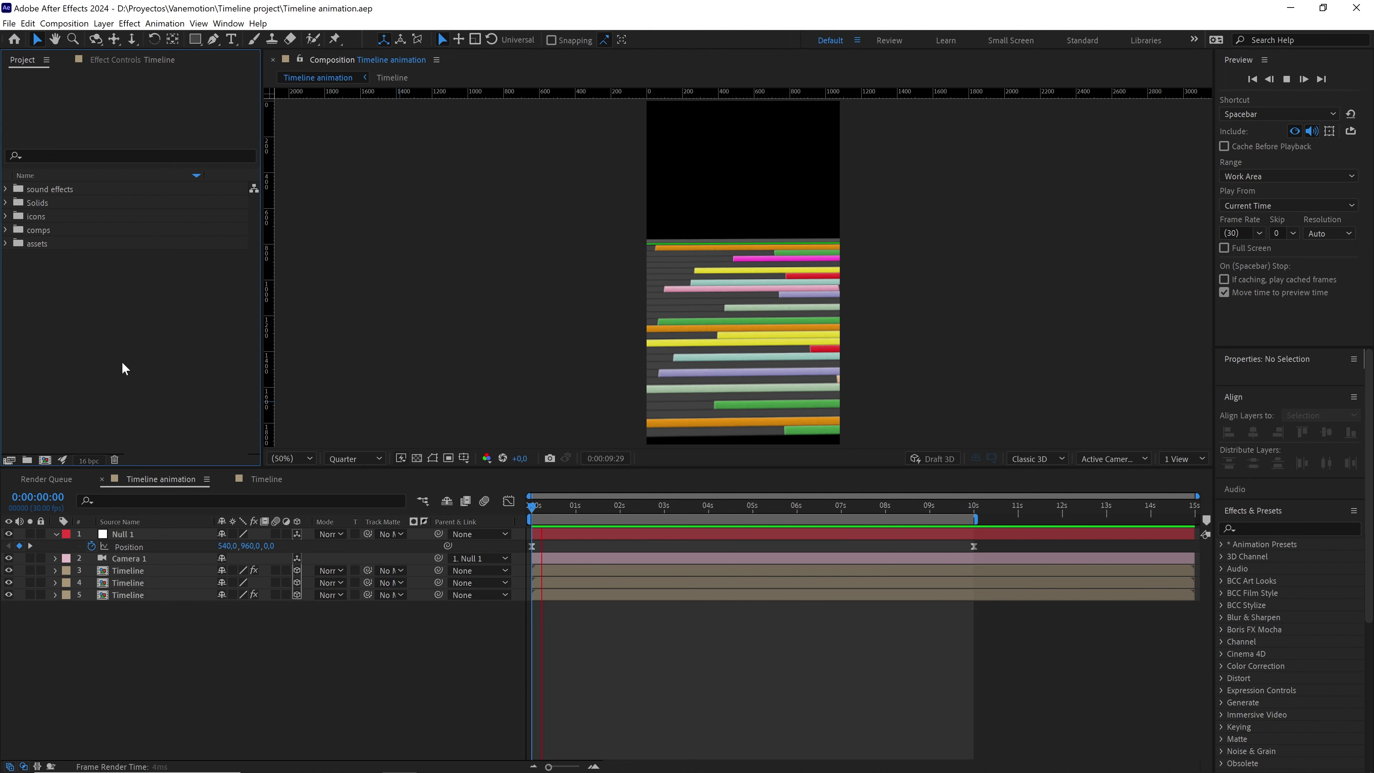
{"action": "key", "text": "space"}
{"action": "left_click_drag", "start_coordinate": [629, 504], "coordinate": [674, 498]}
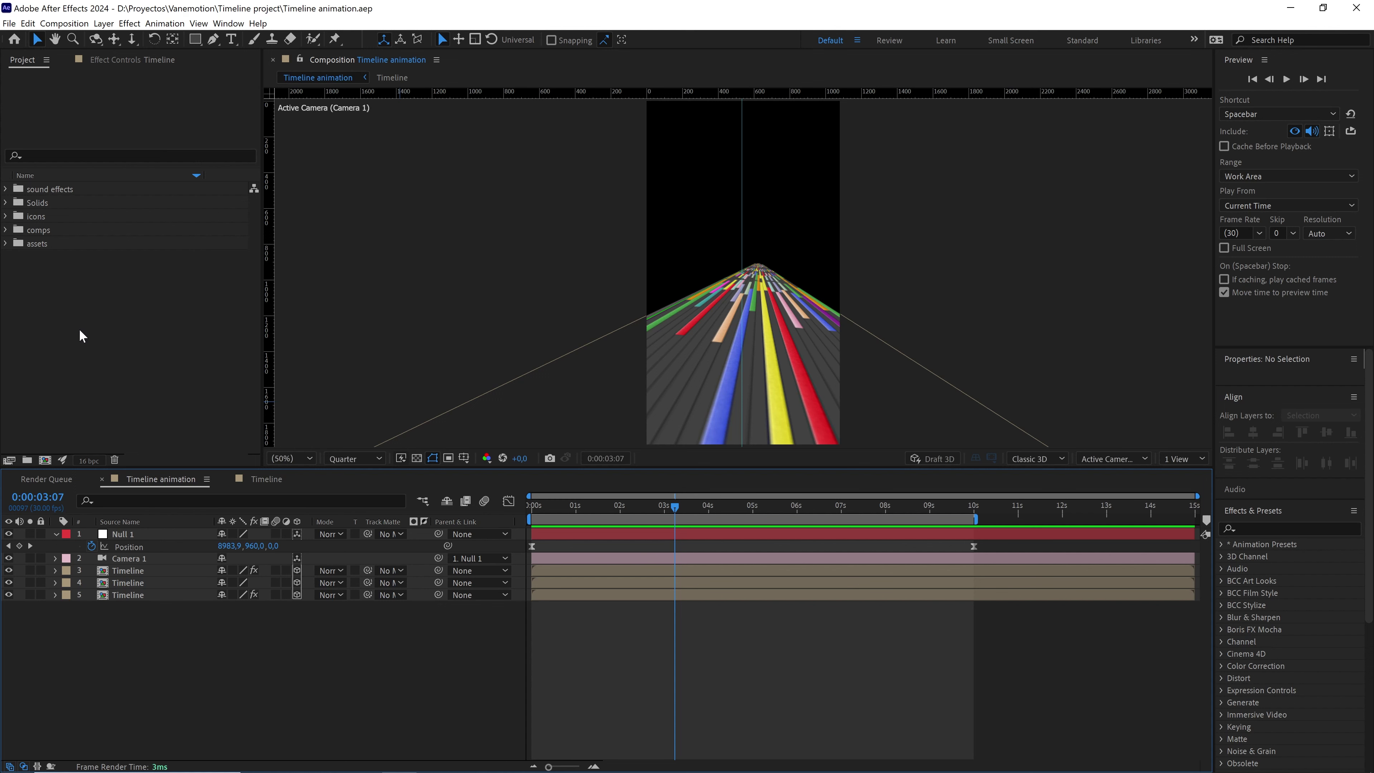
- Create a project folder named "icons comps"
{"action": "left_click", "coordinate": [28, 460]}
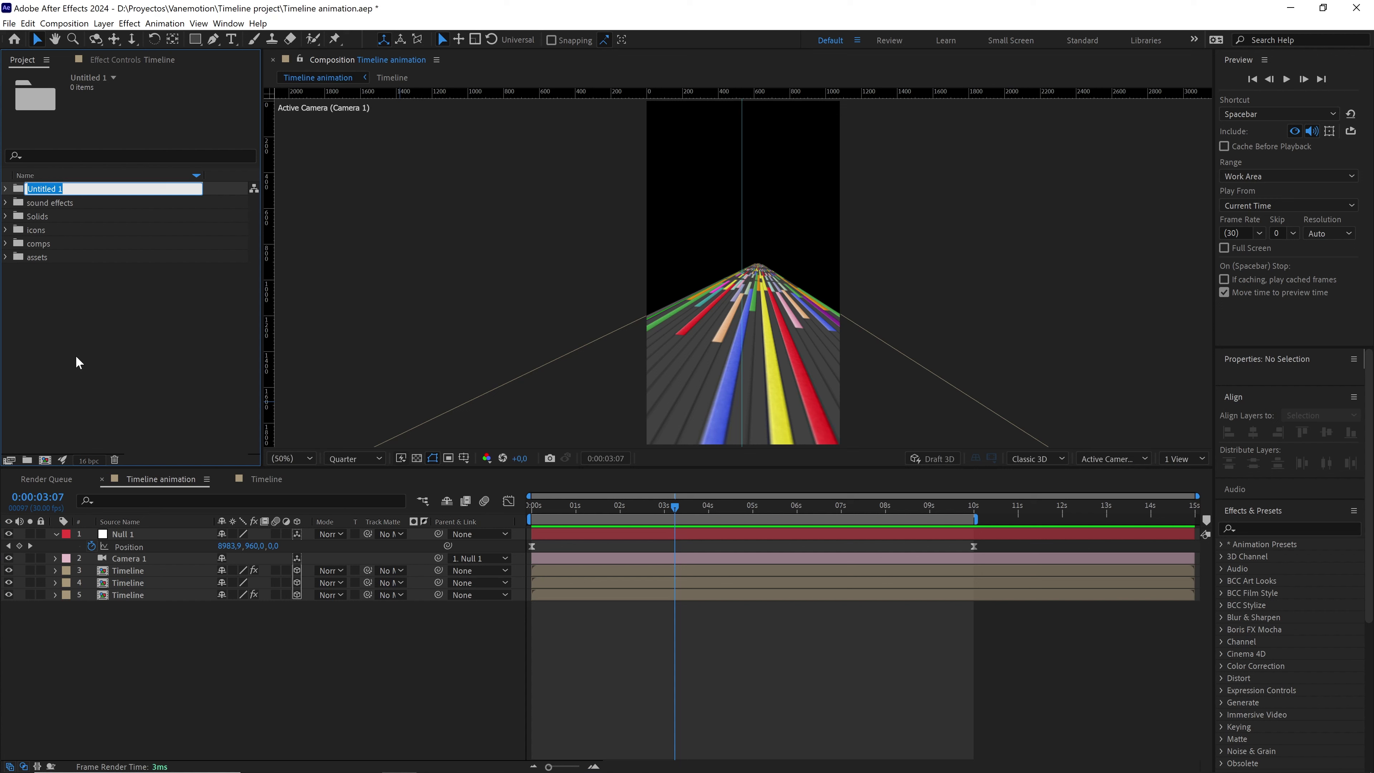
{"action": "type", "text": "icons comps"}
{"action": "left_click", "coordinate": [118, 282]}
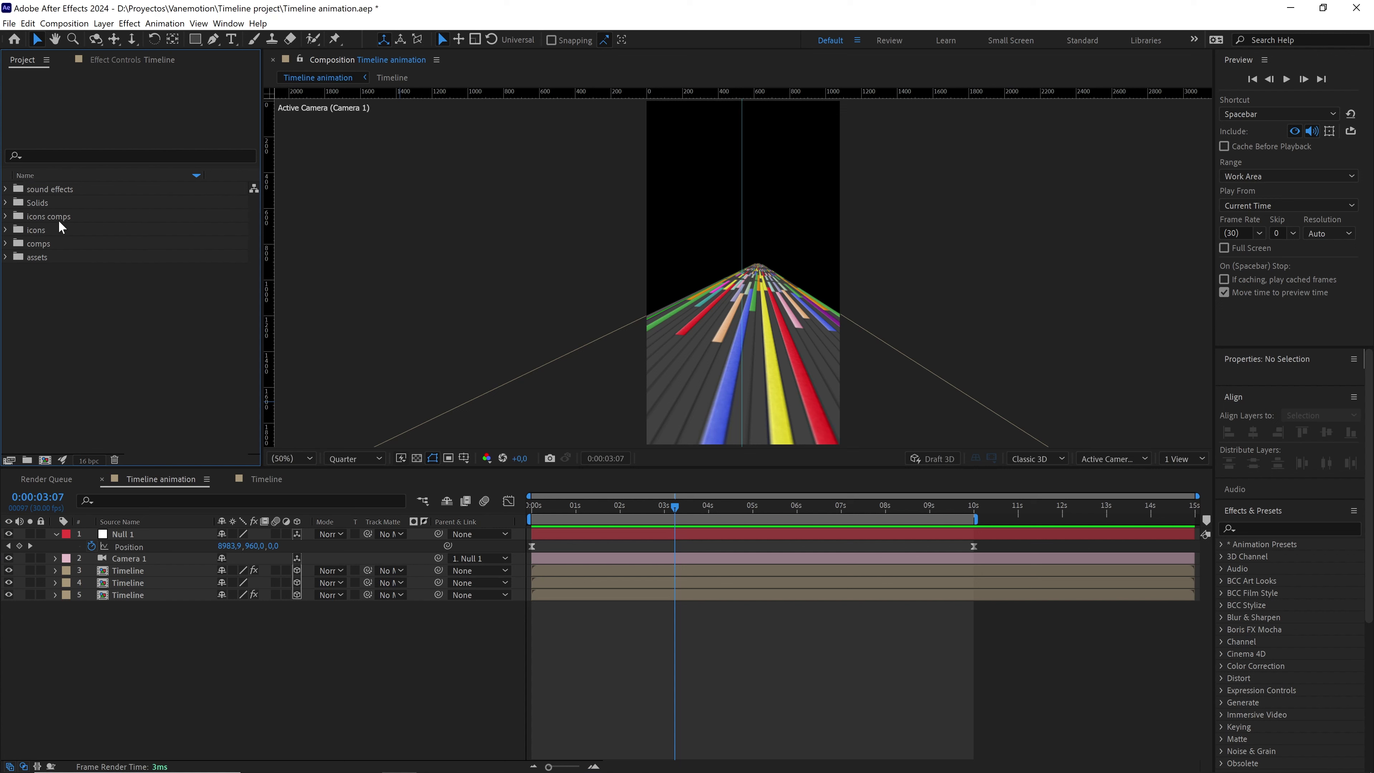
- Create a 1000 x 1000 px composition named "iconos" inside the icons comps folder
{"action": "left_click", "coordinate": [60, 215]}
{"action": "left_click", "coordinate": [64, 24]}
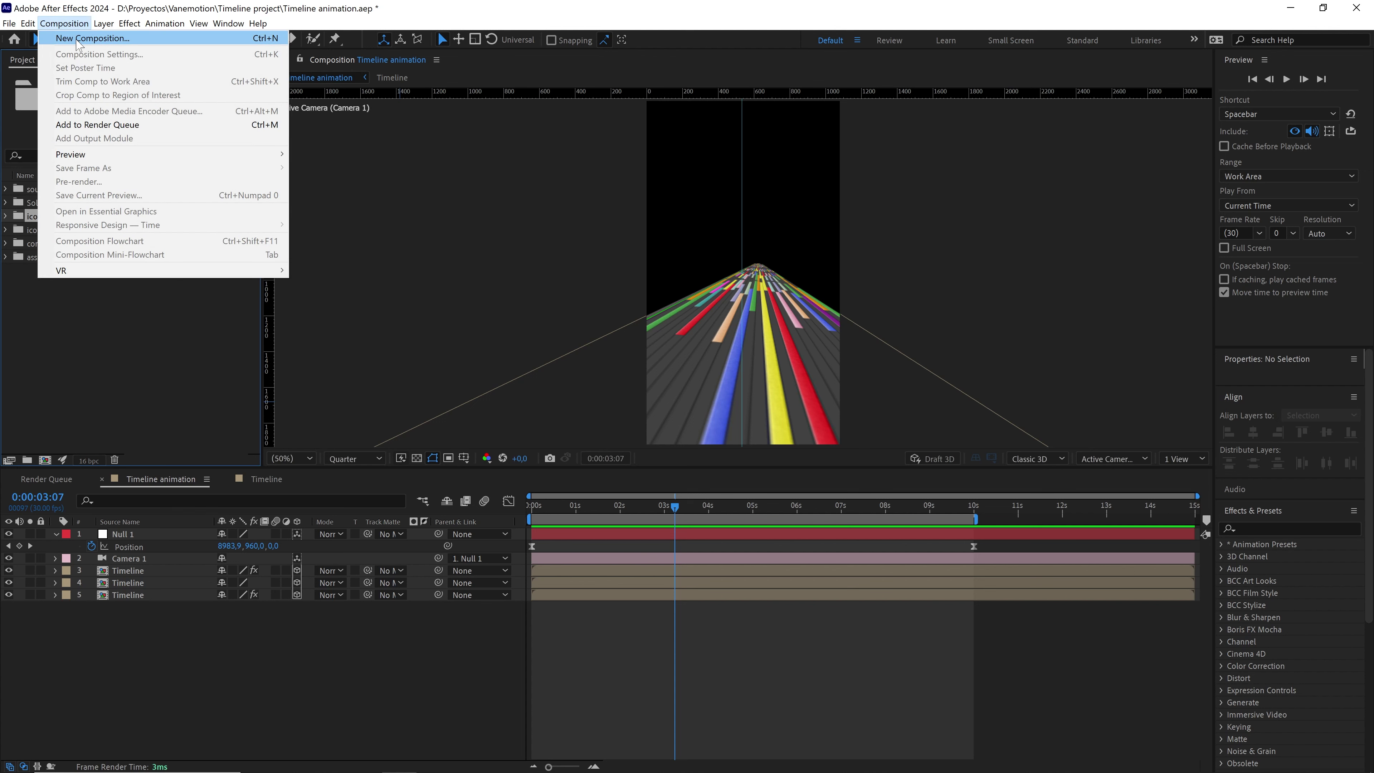
{"action": "left_click", "coordinate": [82, 37]}
{"action": "type", "text": "iconos"}
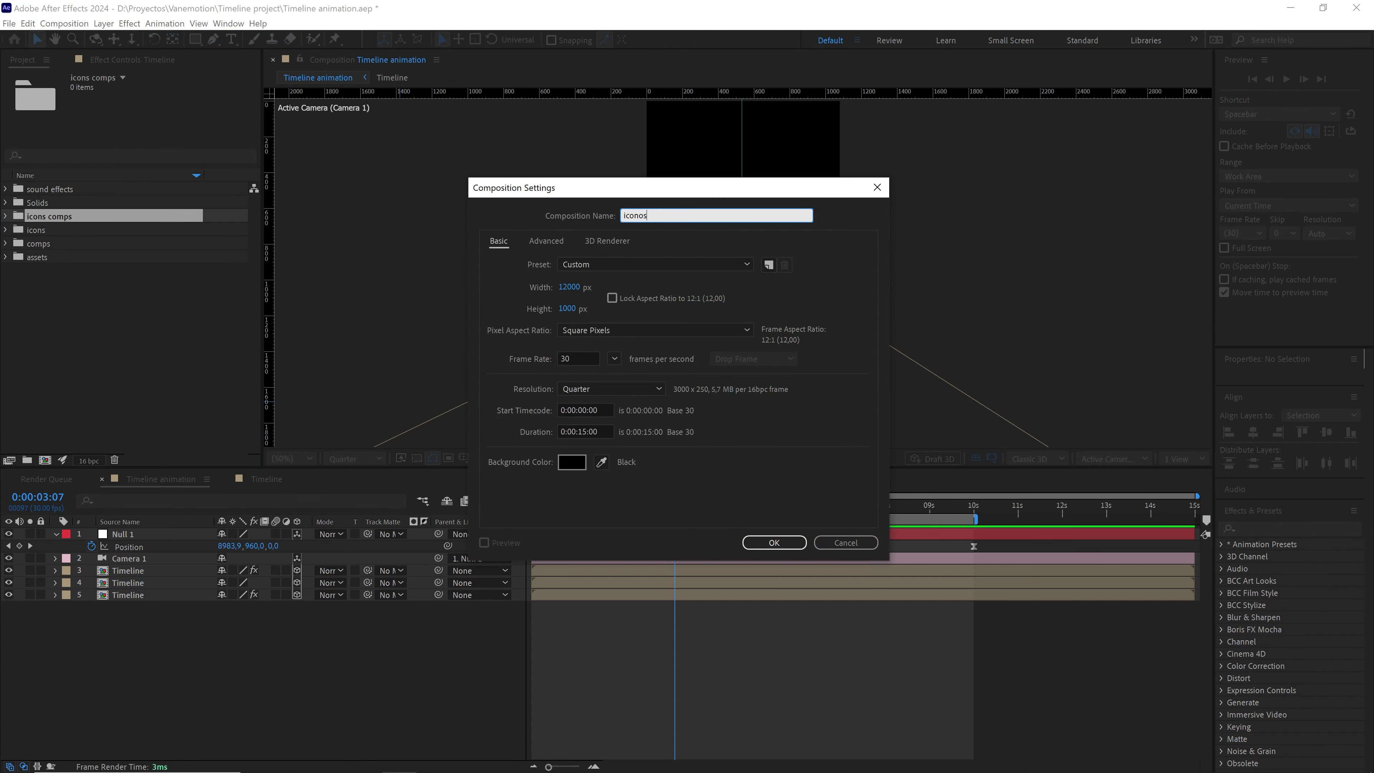
{"action": "left_click", "coordinate": [572, 286]}
{"action": "type", "text": "1000"}
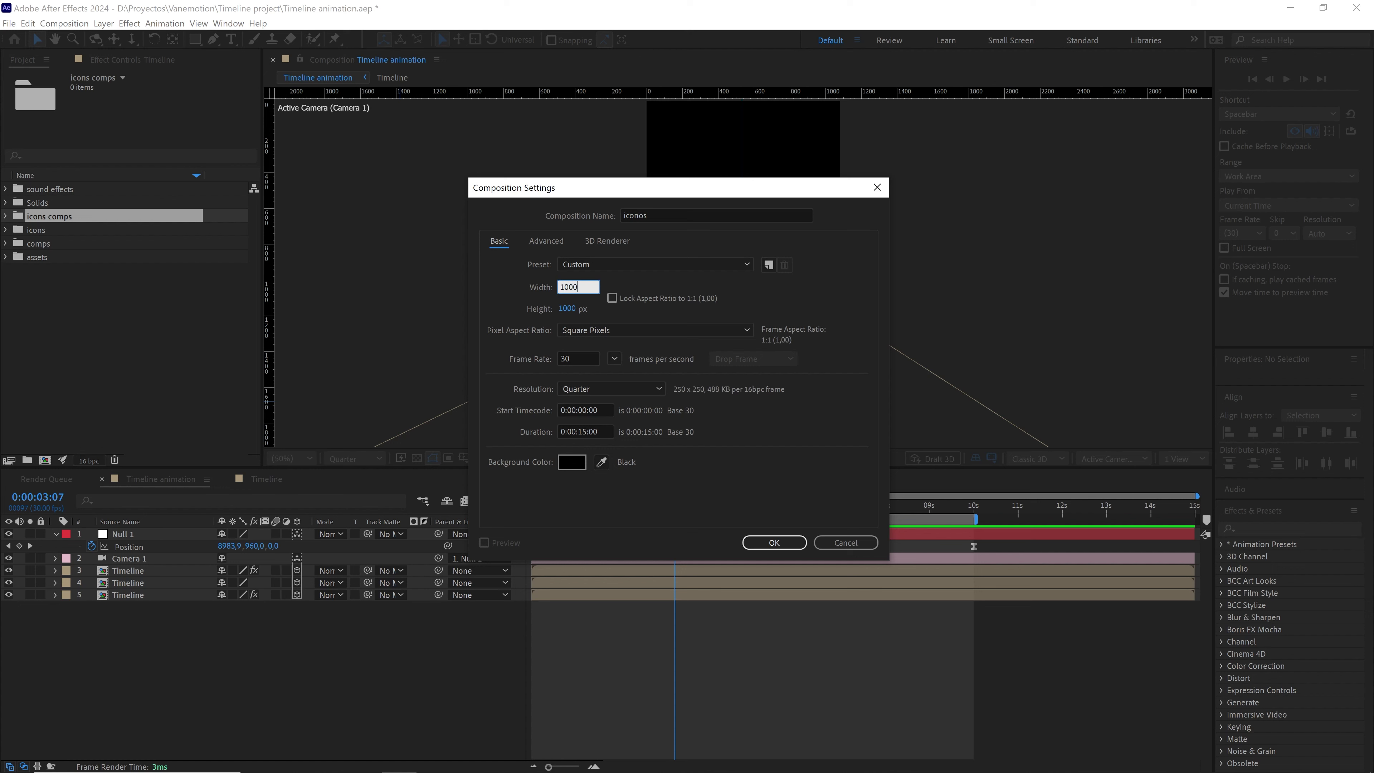
{"action": "left_click", "coordinate": [568, 307]}
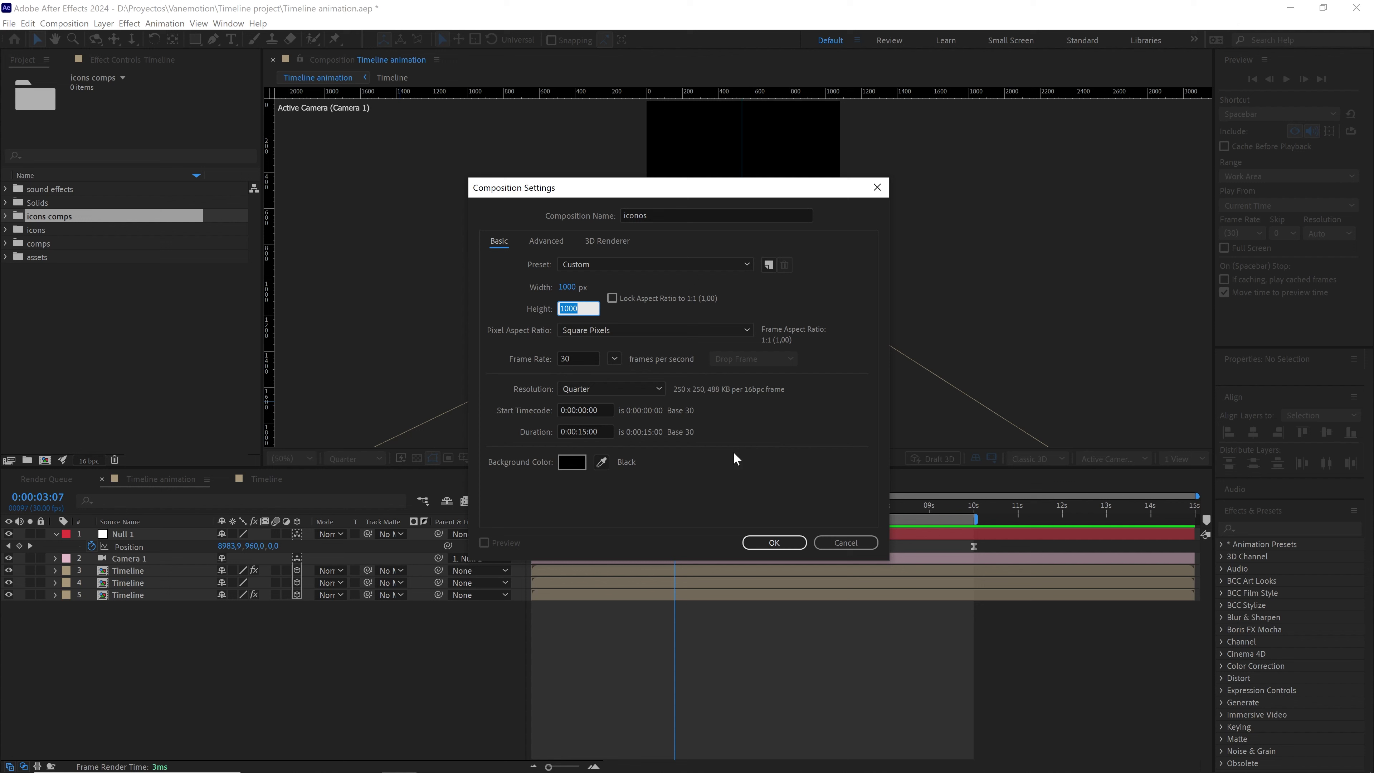
{"action": "left_click", "coordinate": [774, 545]}
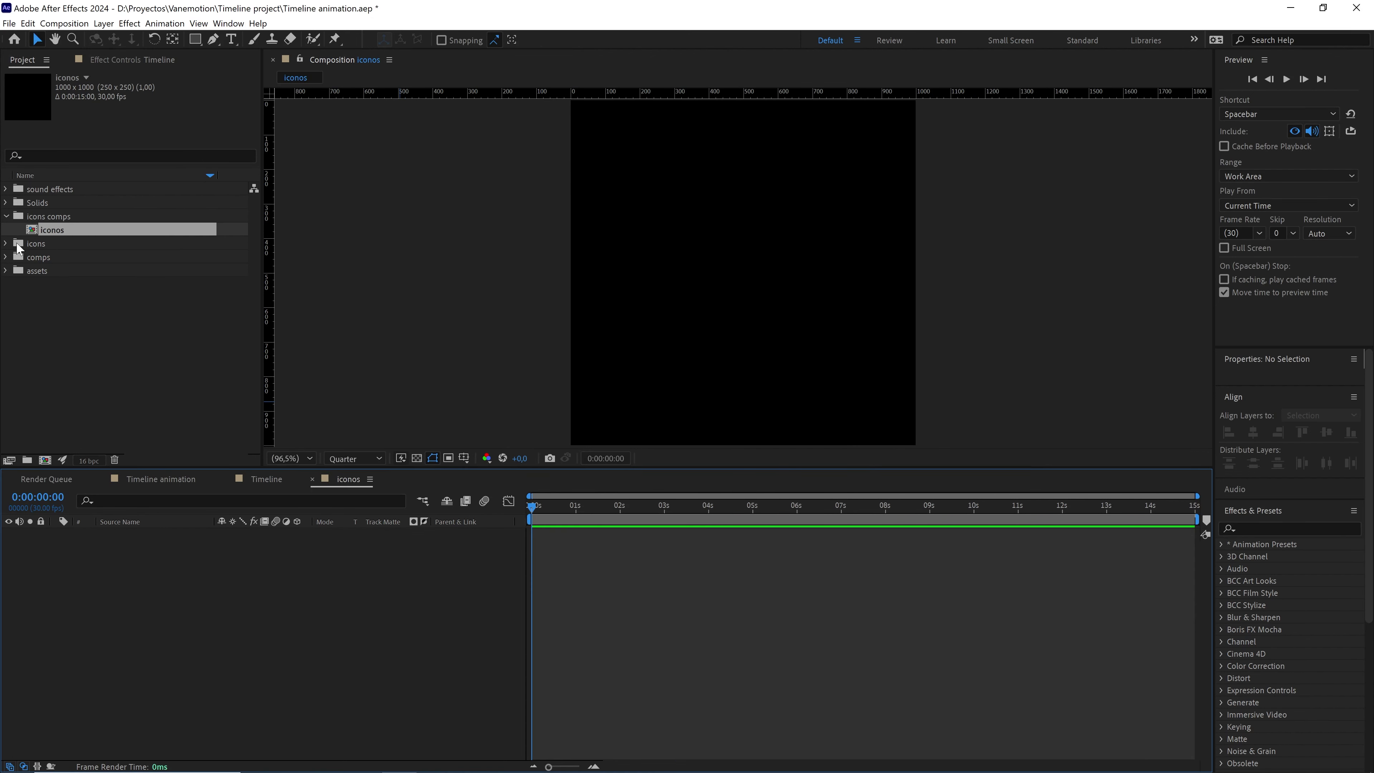
- Add timido icon.png from the icons folder to the iconos composition and set the preview resolution to Full
{"action": "double_click", "coordinate": [17, 245]}
{"action": "left_click_drag", "start_coordinate": [64, 202], "coordinate": [169, 585]}
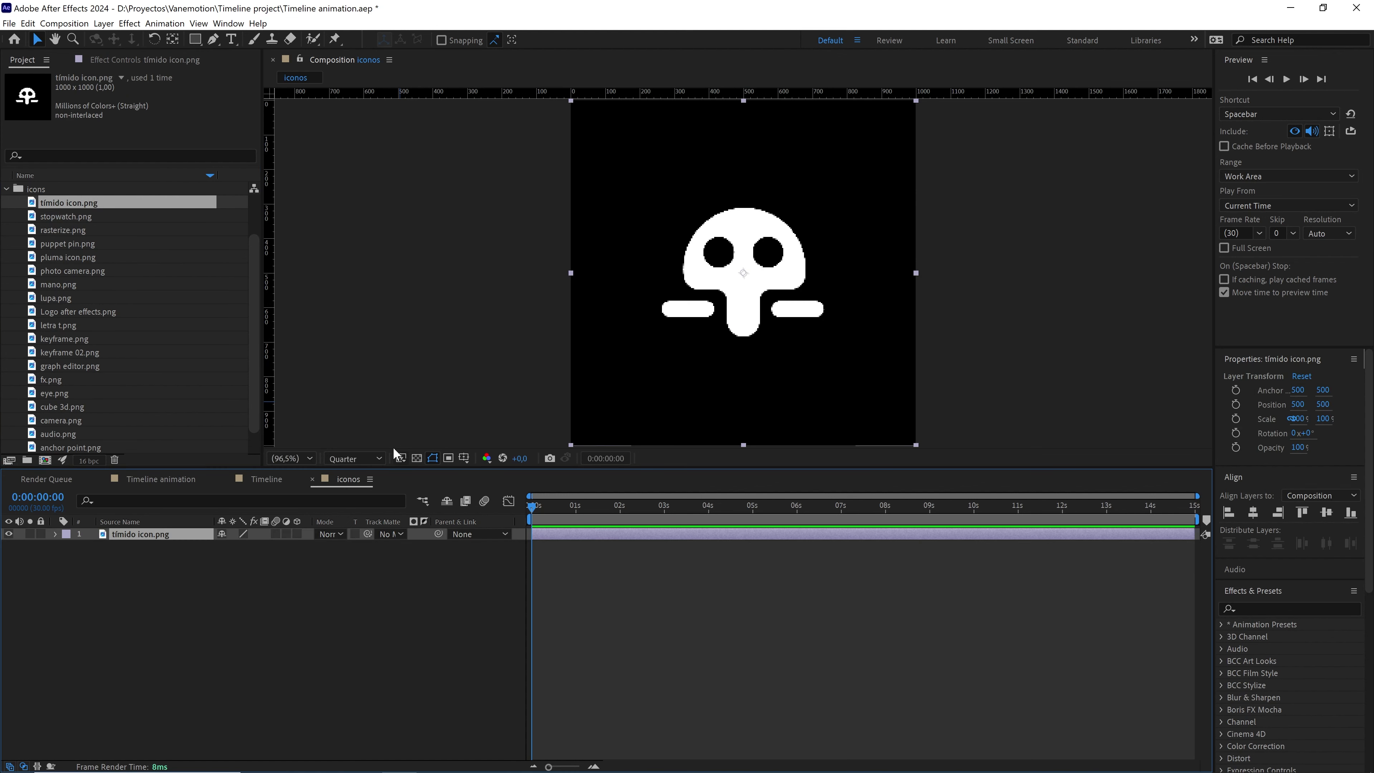
{"action": "left_click", "coordinate": [374, 459]}
{"action": "left_click", "coordinate": [362, 478]}
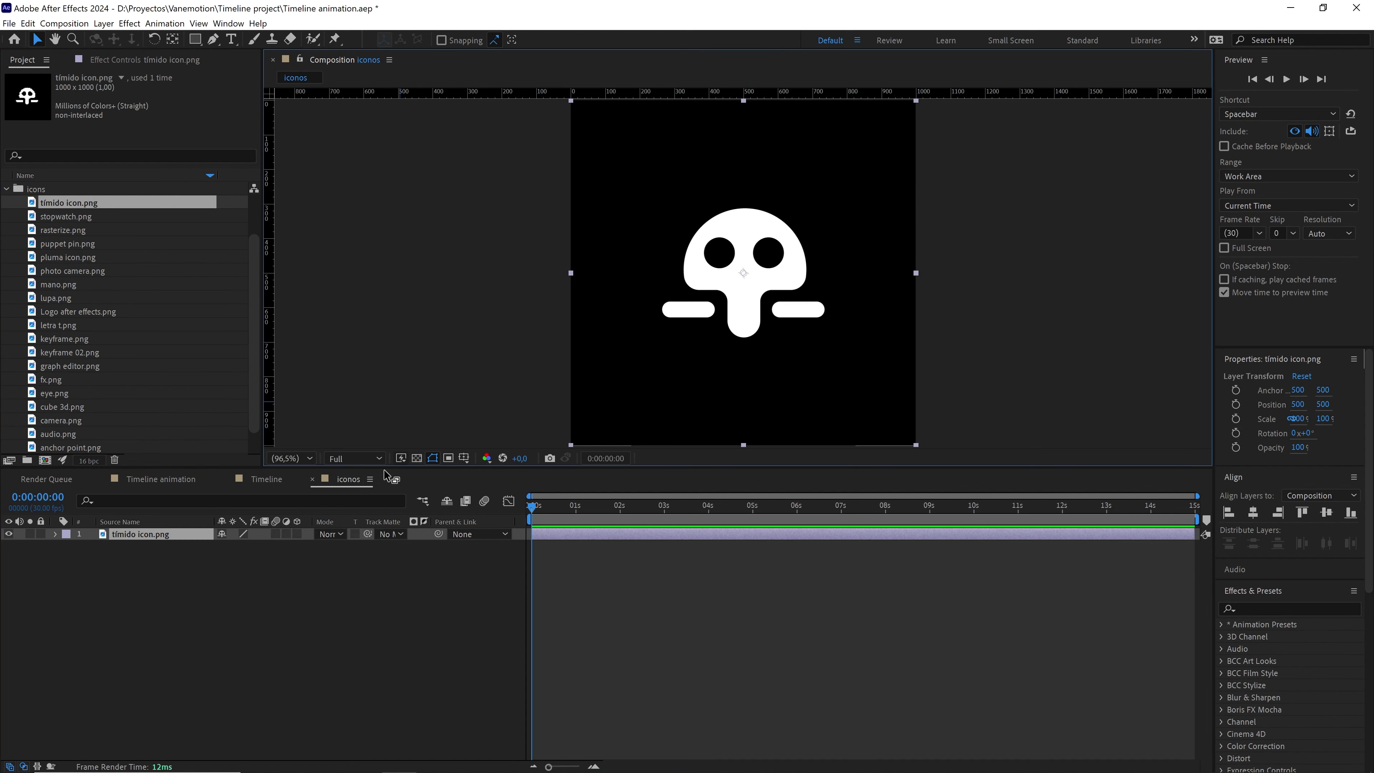
{"action": "left_click", "coordinate": [417, 458]}
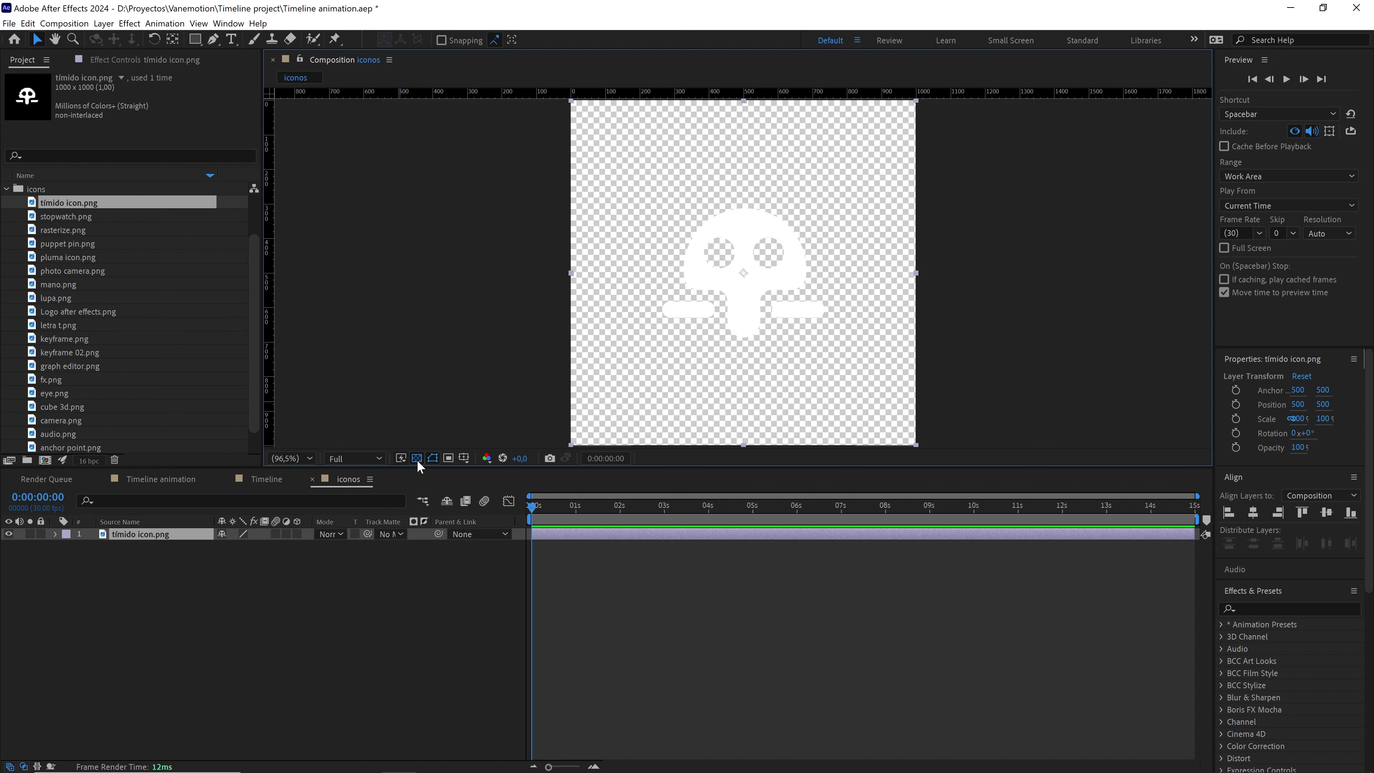
{"action": "left_click", "coordinate": [417, 459]}
- Add an adjustment layer above the timido icon.png layer
{"action": "right_click", "coordinate": [186, 650]}
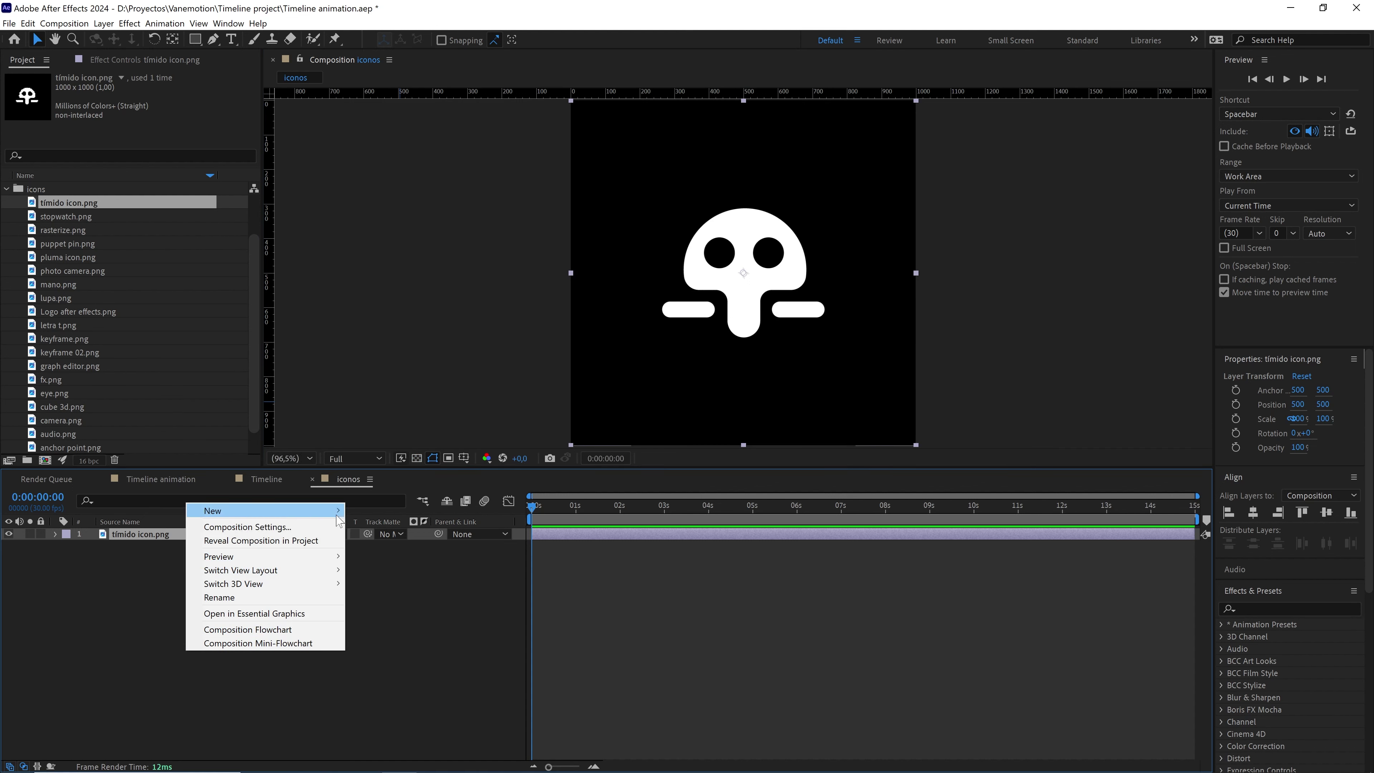
{"action": "mouse_move", "coordinate": [260, 510]}
{"action": "left_click", "coordinate": [397, 610]}
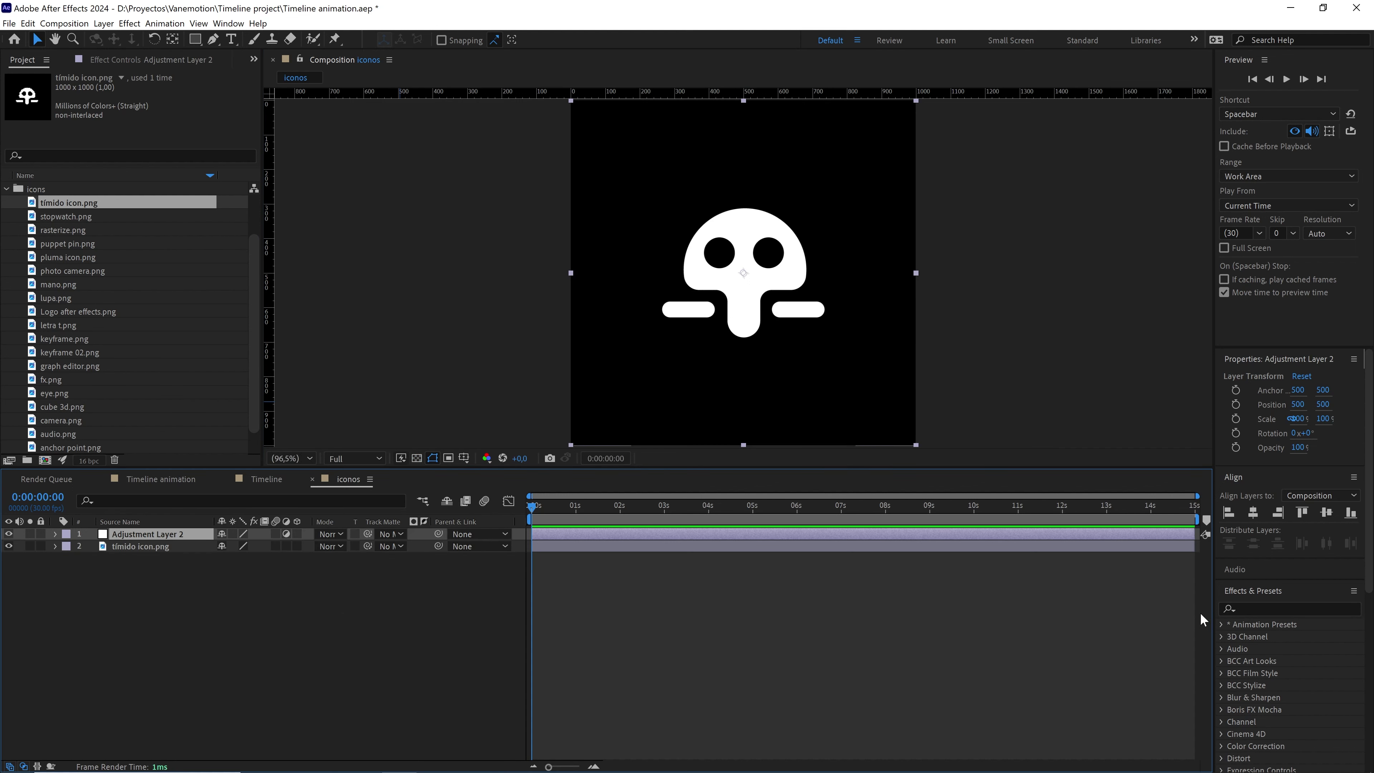
- Apply the Fill effect to the adjustment layer and set its color to off-white F2F2F2
{"action": "left_click", "coordinate": [1260, 609]}
{"action": "type", "text": "fill"}
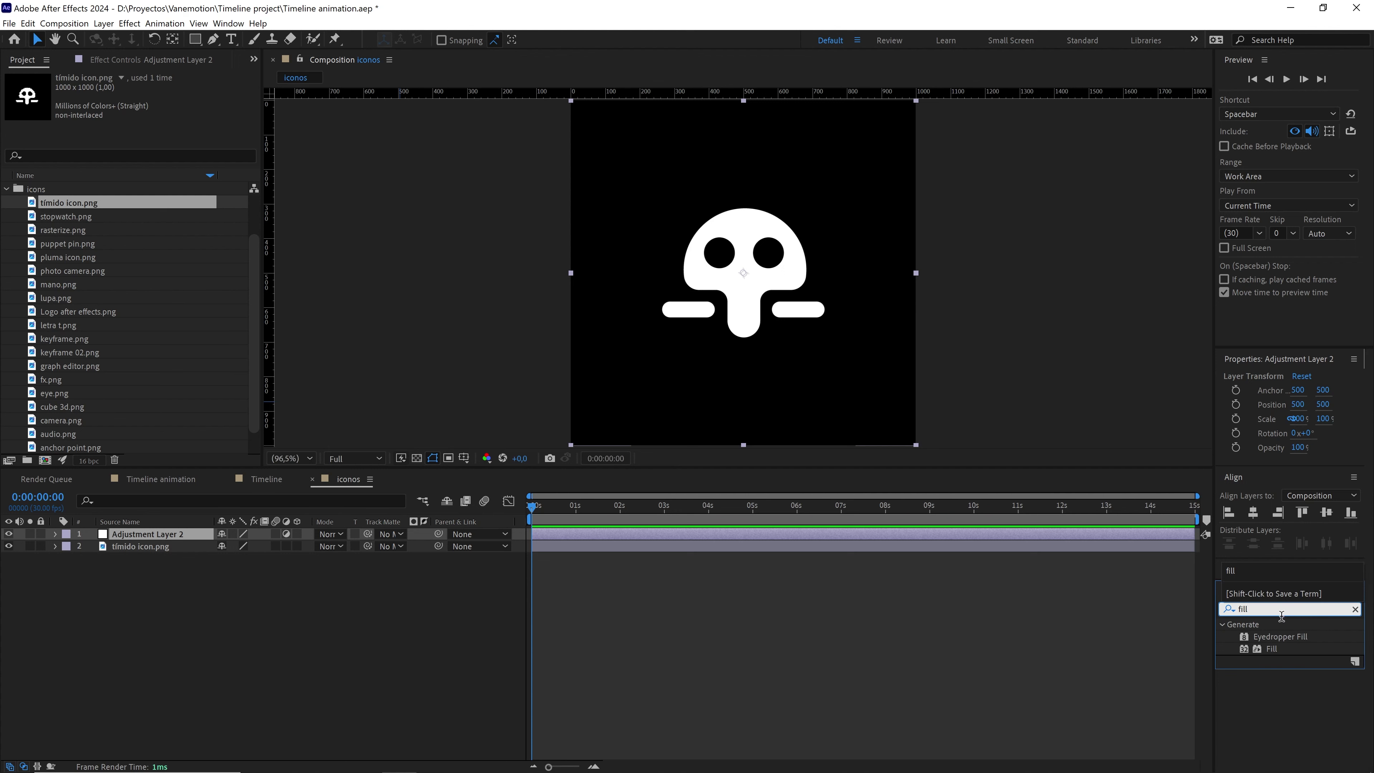
{"action": "left_click_drag", "start_coordinate": [1271, 649], "coordinate": [124, 532]}
{"action": "left_click", "coordinate": [149, 125]}
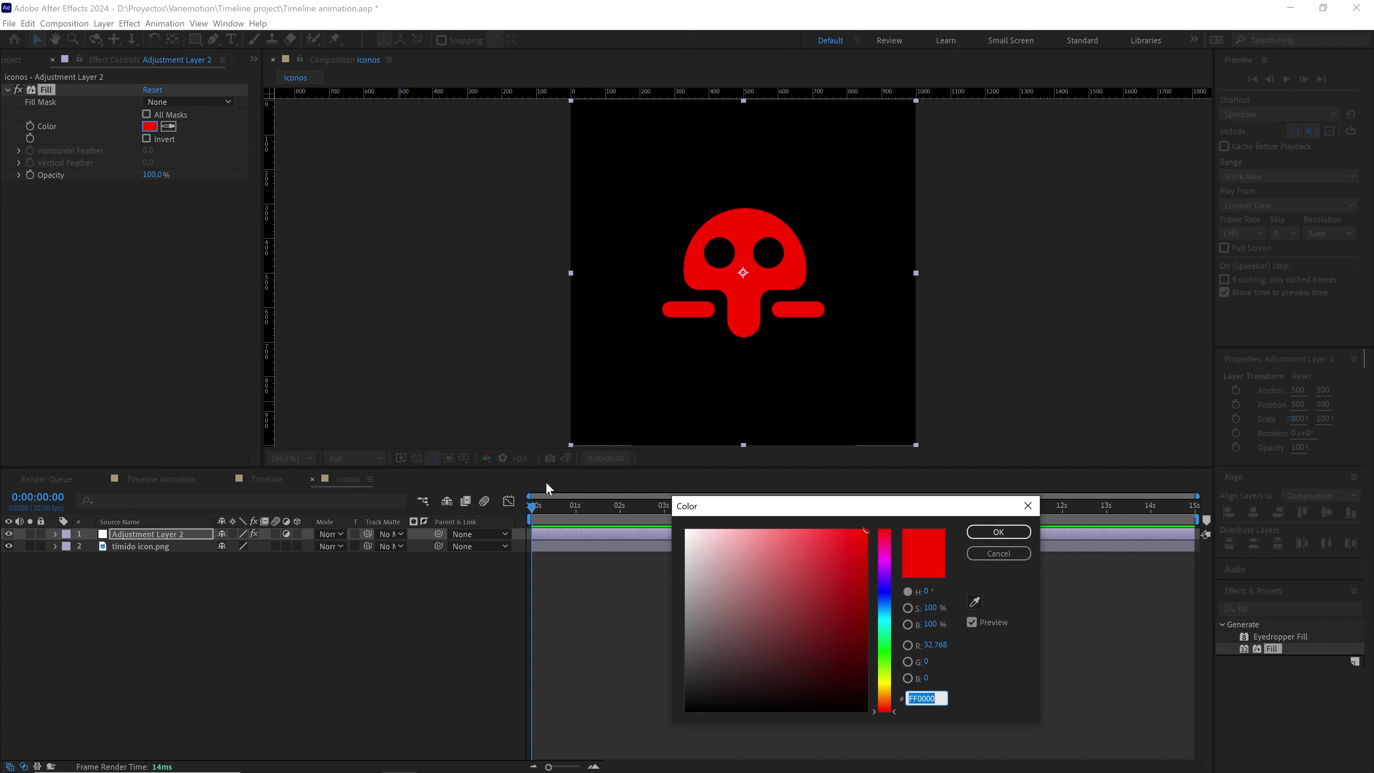
{"action": "left_click_drag", "start_coordinate": [724, 554], "coordinate": [654, 538]}
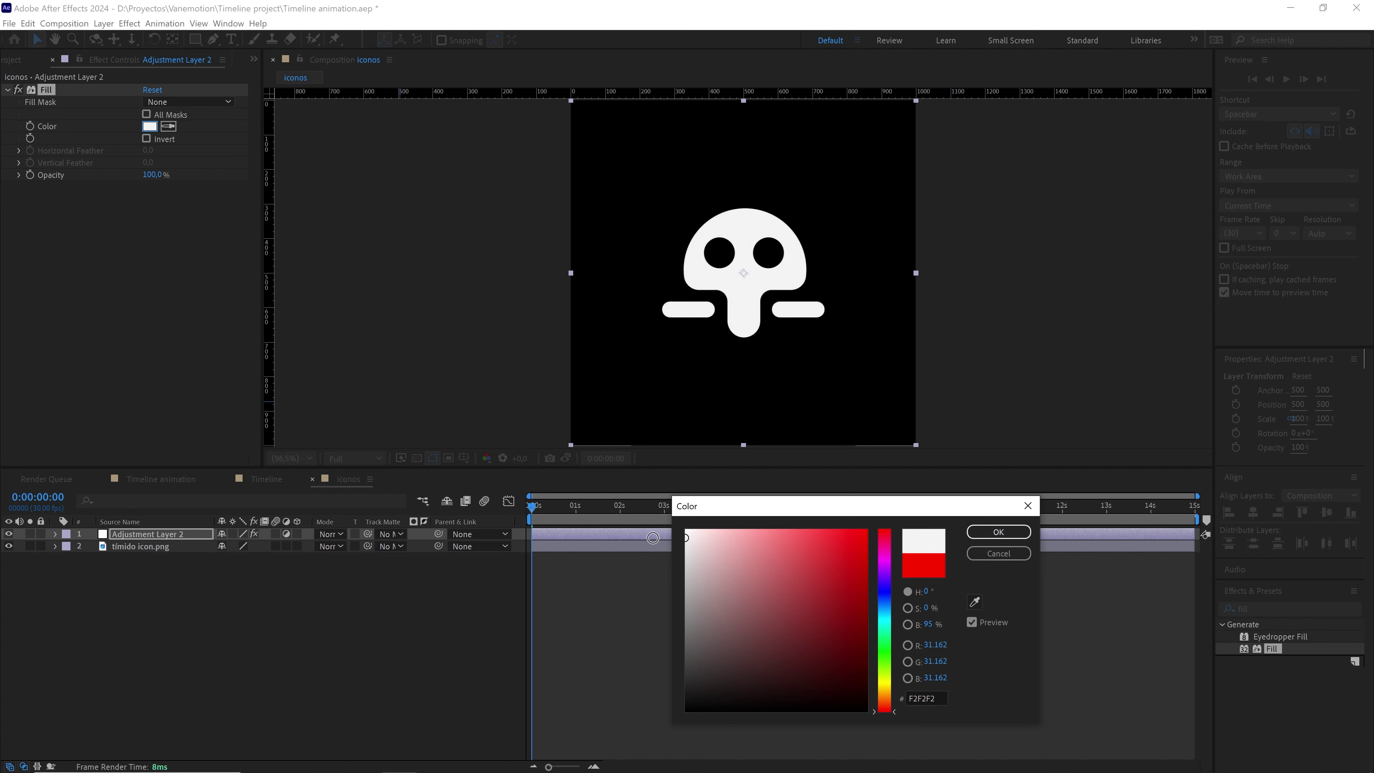
{"action": "left_click", "coordinate": [998, 532]}
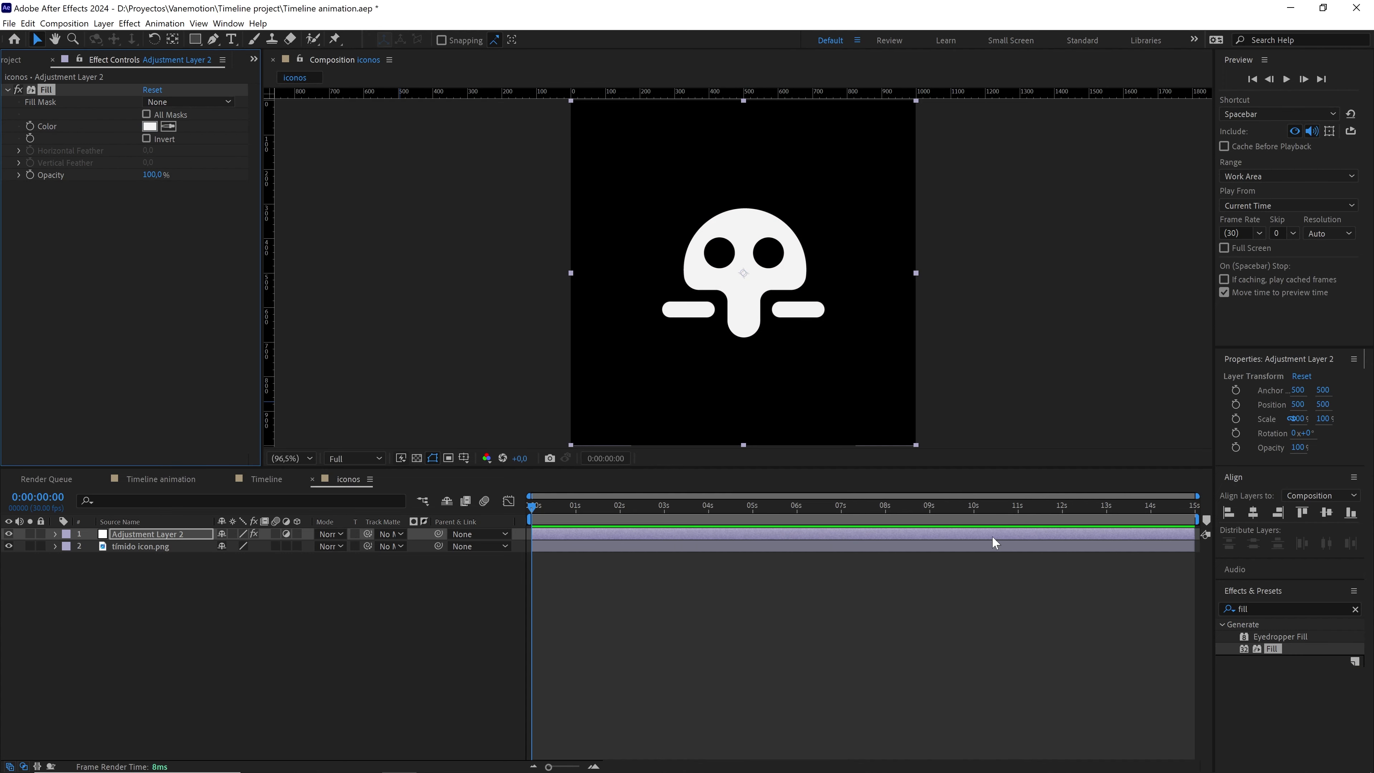
- Apply the Stylize Glow effect to the adjustment layer with Glow Radius 156 and Glow Intensity 0.3
{"action": "left_click", "coordinate": [1273, 603]}
{"action": "type", "text": "dee"}
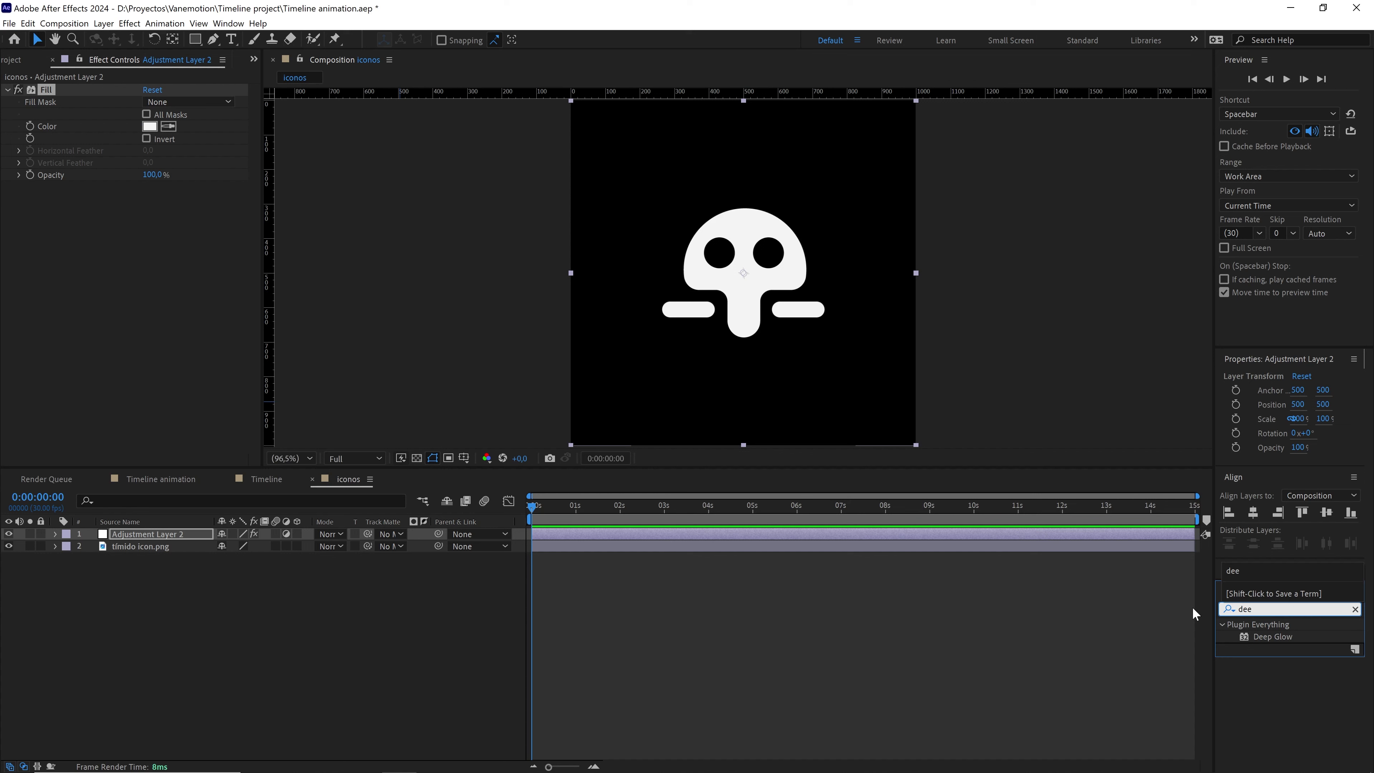
{"action": "left_click_drag", "start_coordinate": [1259, 610], "coordinate": [1166, 595]}
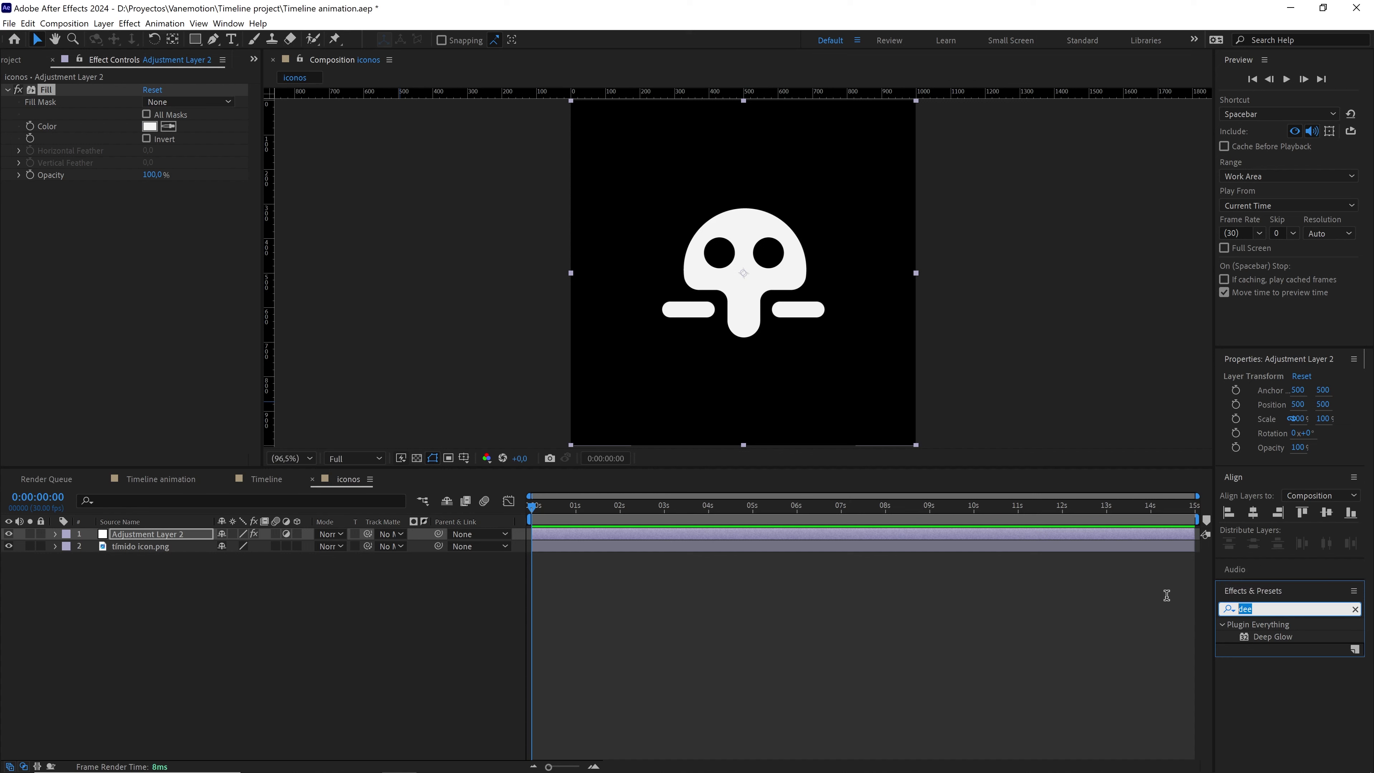
{"action": "type", "text": "glow"}
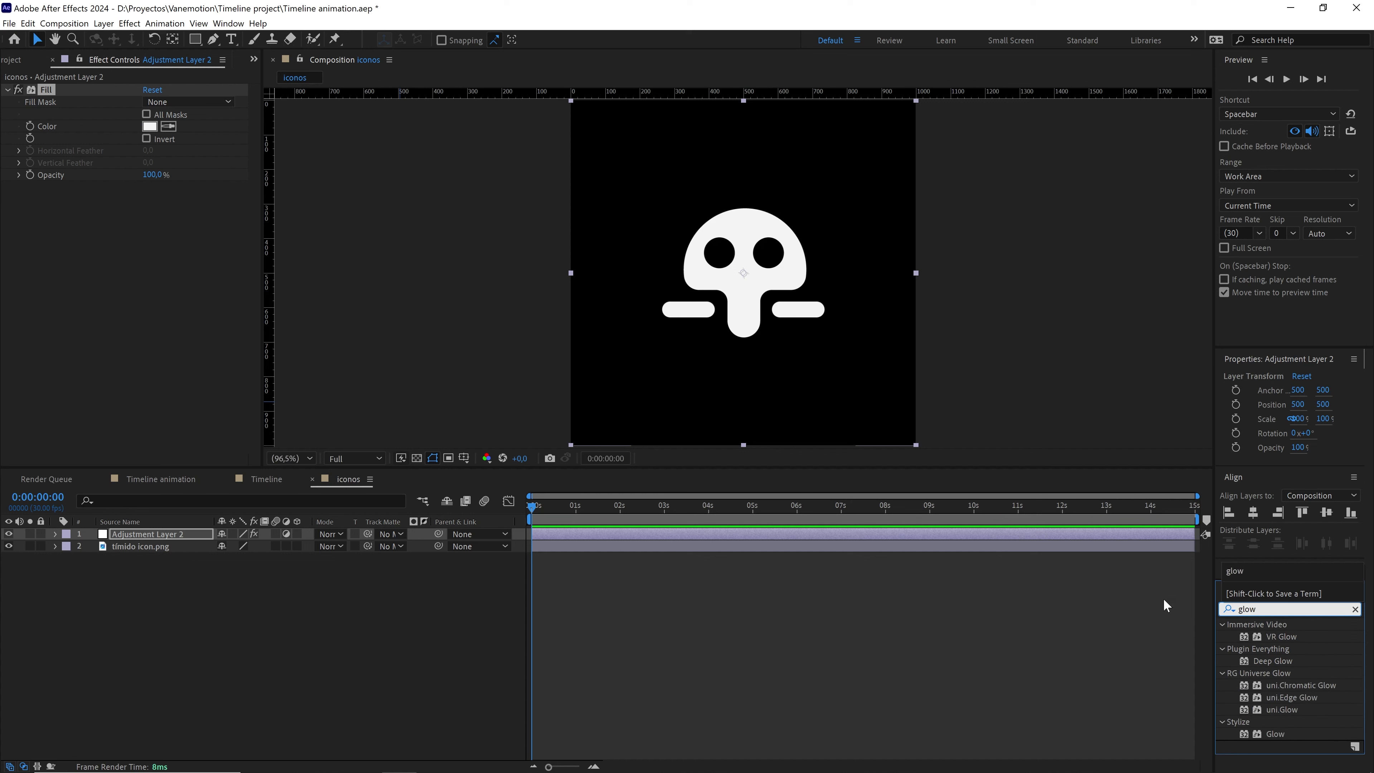
{"action": "left_click_drag", "start_coordinate": [1274, 732], "coordinate": [180, 543]}
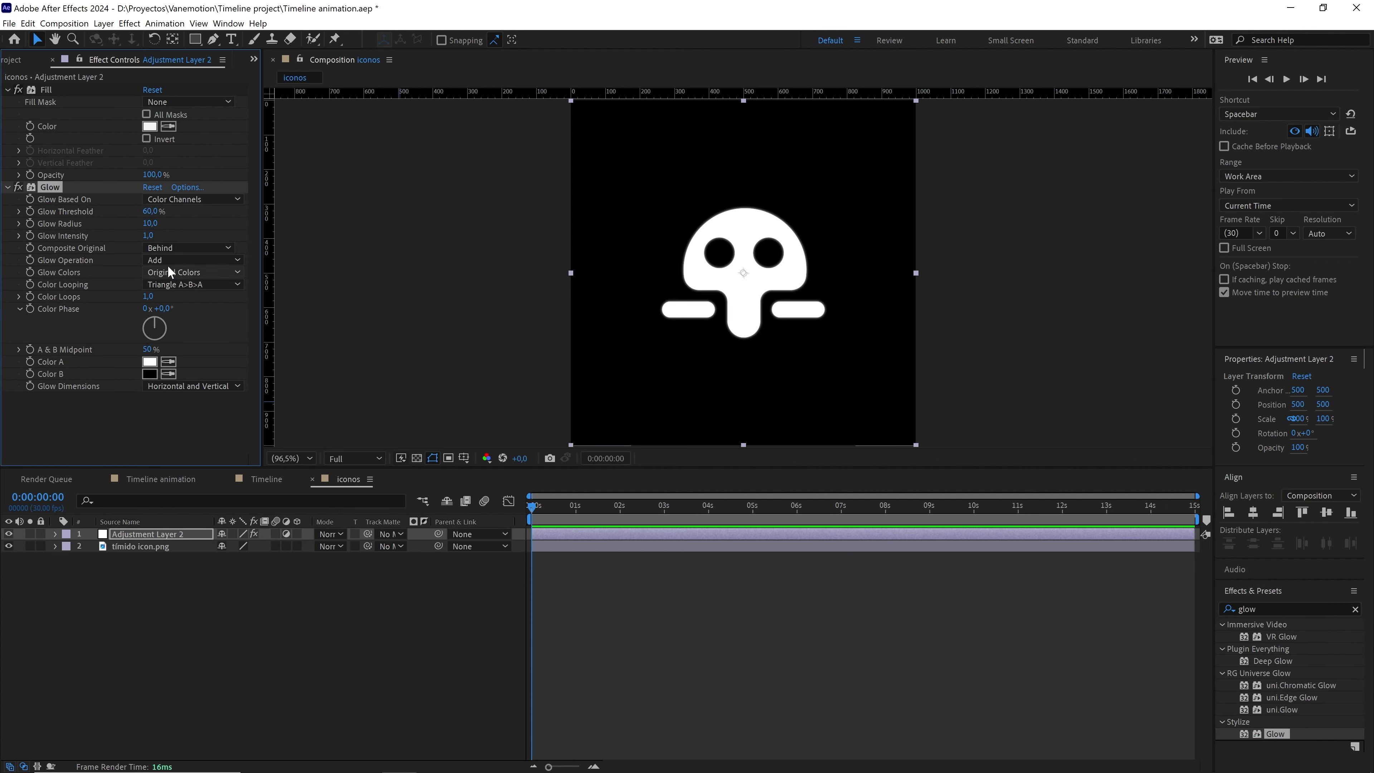
{"action": "left_click_drag", "start_coordinate": [151, 223], "coordinate": [108, 236]}
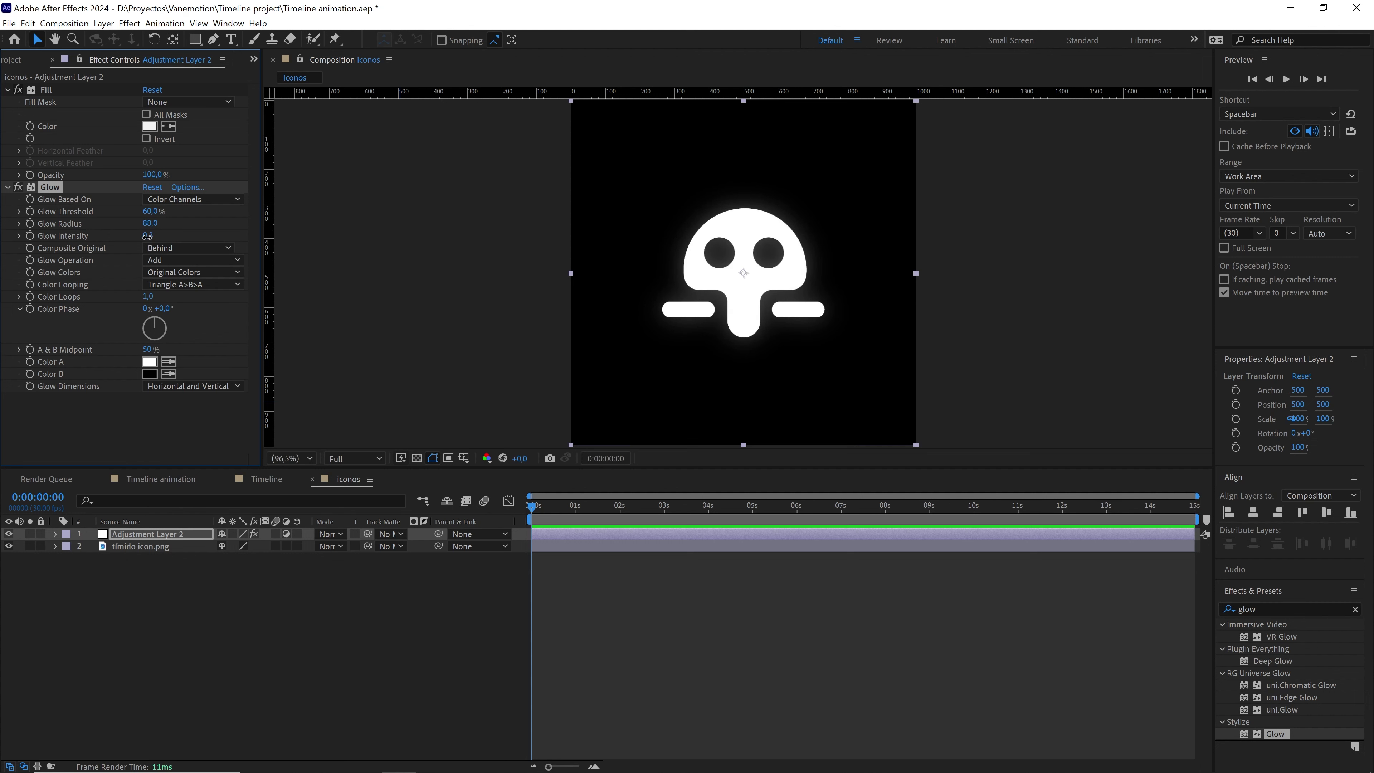
{"action": "left_click_drag", "start_coordinate": [150, 236], "coordinate": [177, 223]}
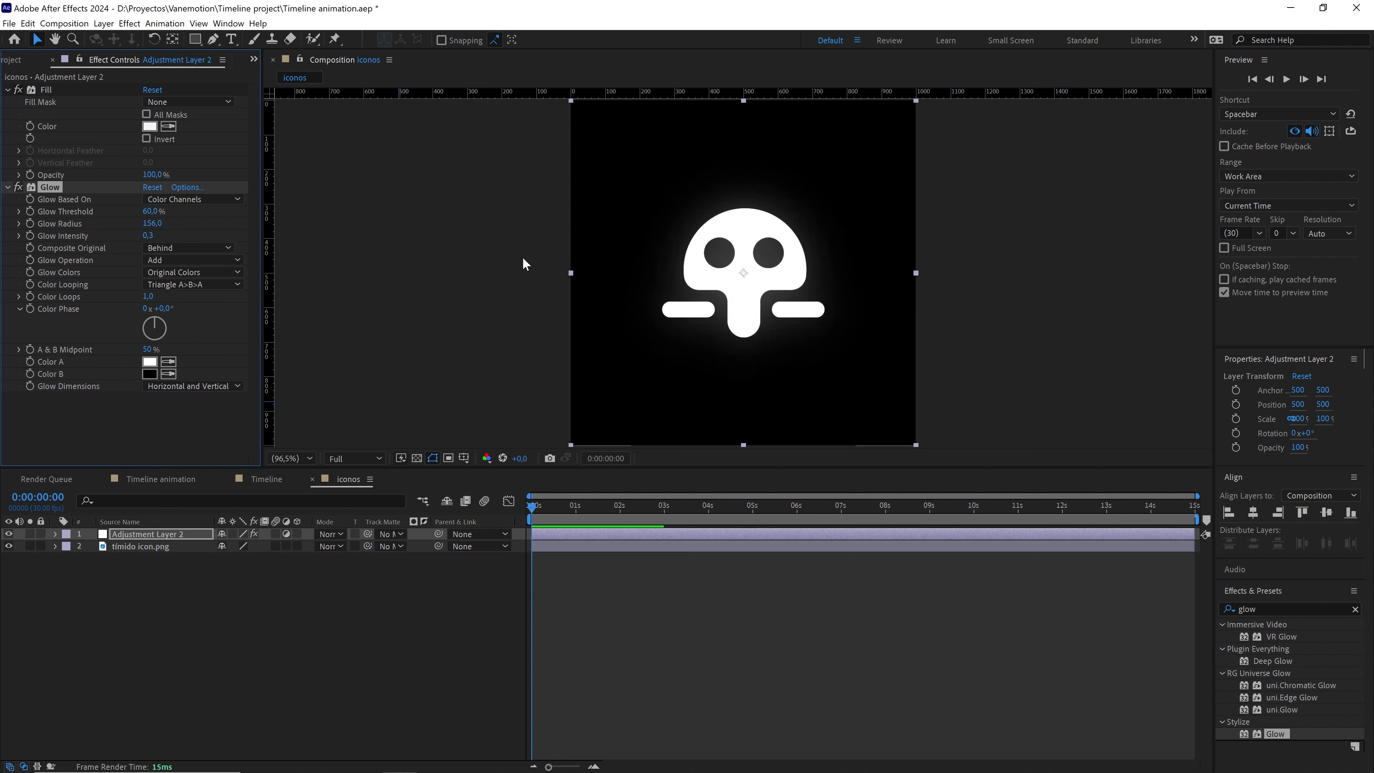
- Compare the icon with the Glow effect off and on, and delete Glow from the adjustment layer
{"action": "scroll", "coordinate": [777, 278], "scroll_direction": "up", "scroll_amount": 1}
{"action": "left_click", "coordinate": [20, 188]}
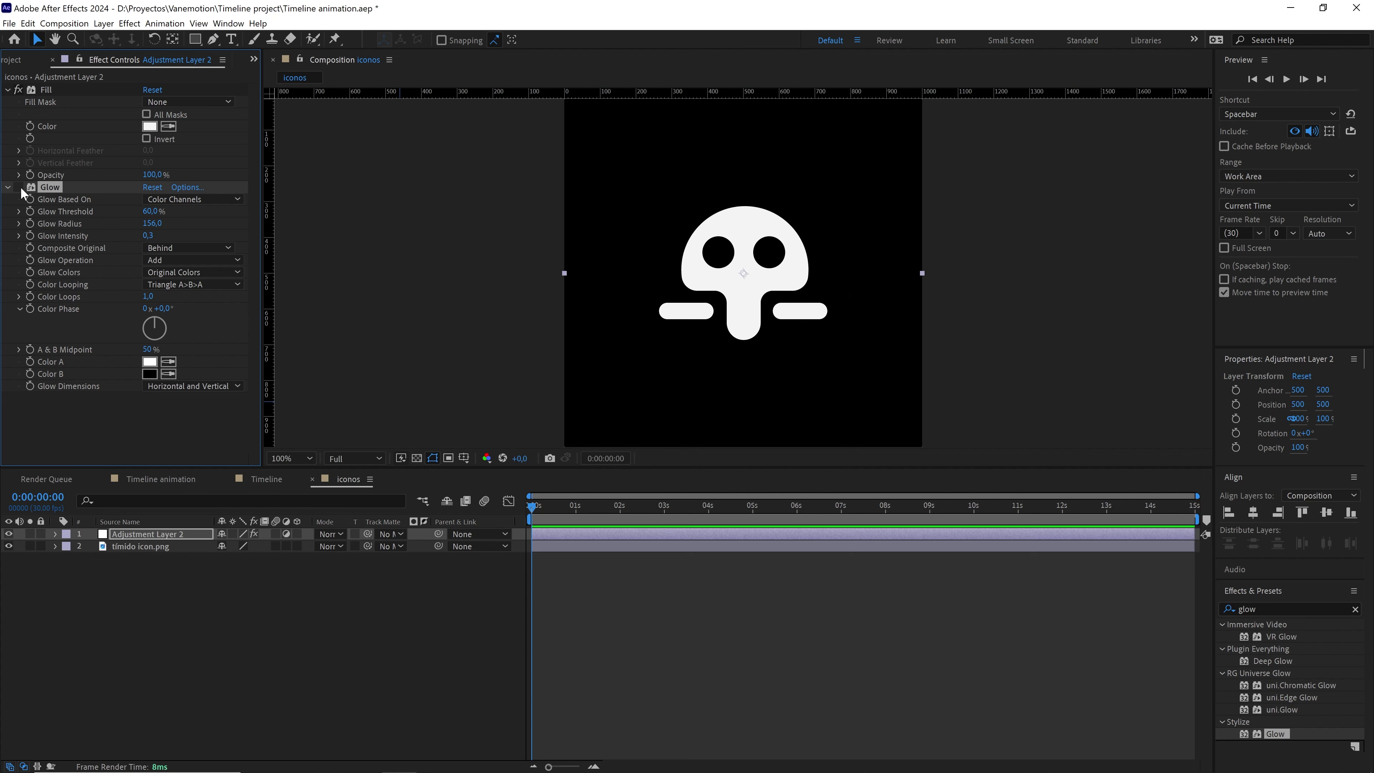
{"action": "left_click", "coordinate": [20, 188]}
{"action": "left_click", "coordinate": [20, 188]}
{"action": "left_click", "coordinate": [20, 188]}
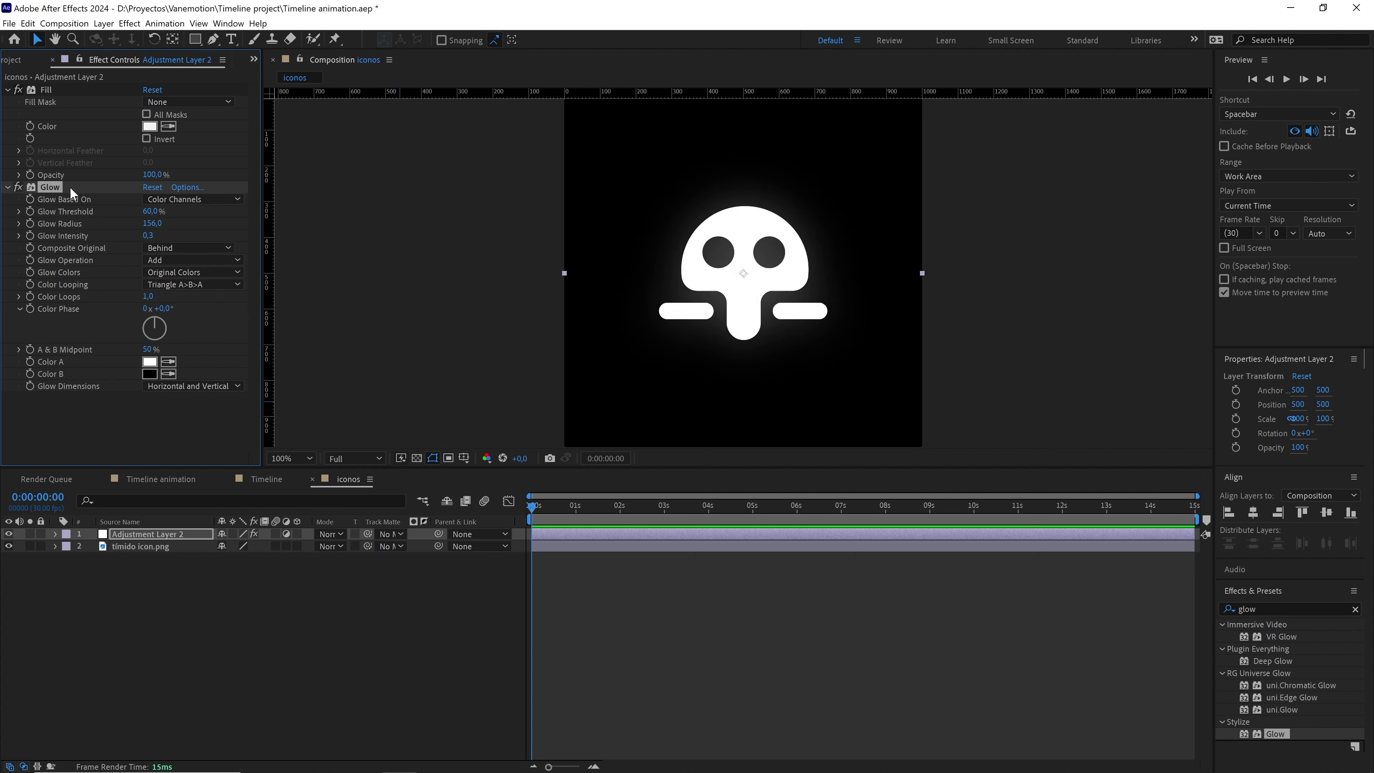
{"action": "key", "text": "Delete"}
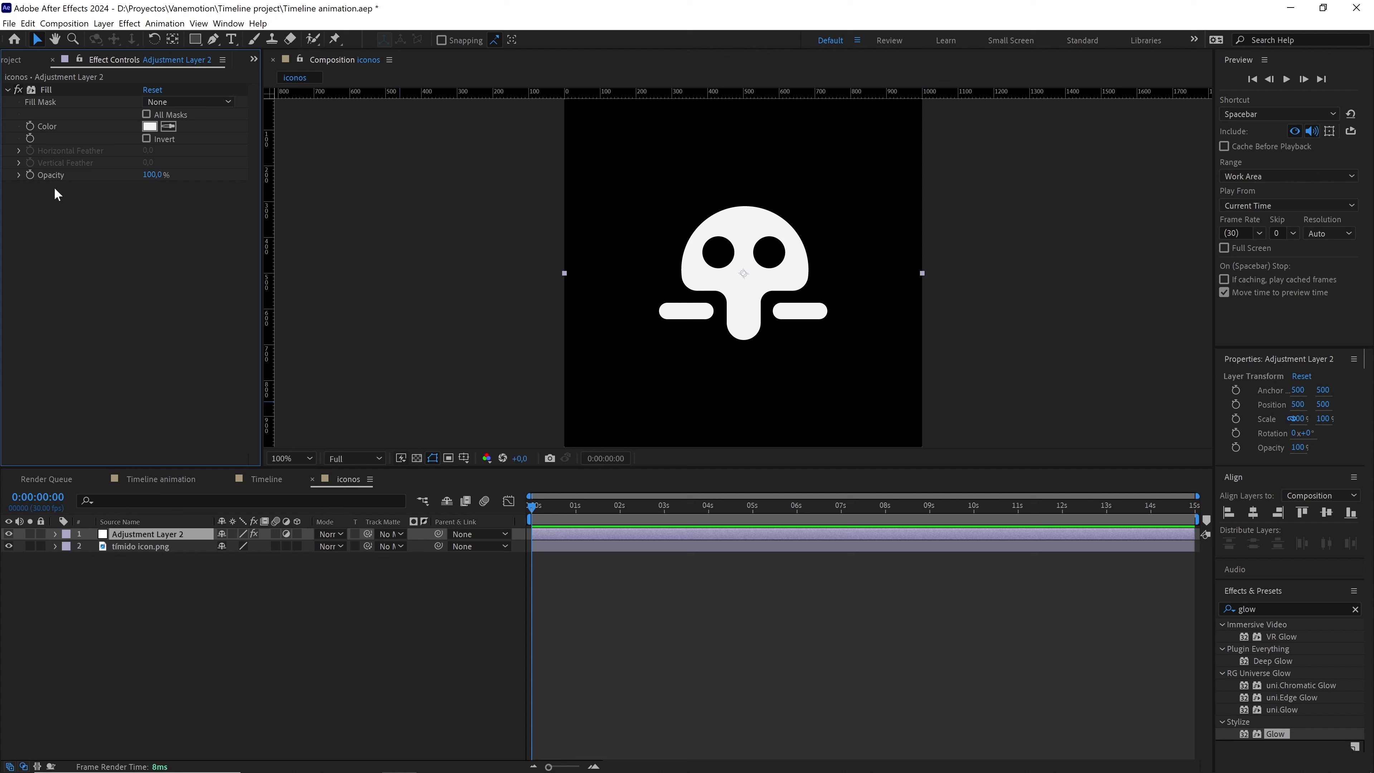
- Apply the Deep Glow effect to the adjustment layer and set its Exposure to 0.02
{"action": "left_click", "coordinate": [1284, 605]}
{"action": "type", "text": "dee"}
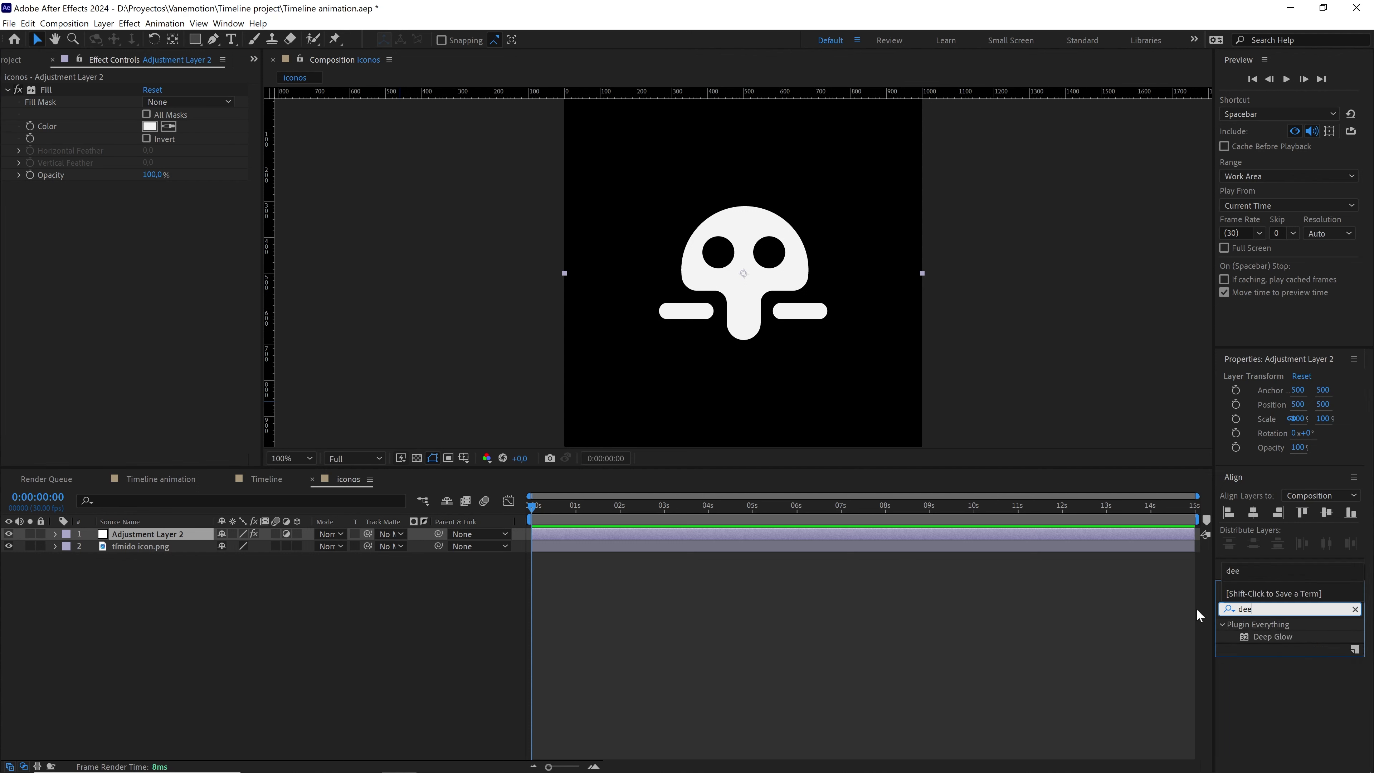
{"action": "left_click_drag", "start_coordinate": [1268, 636], "coordinate": [143, 533]}
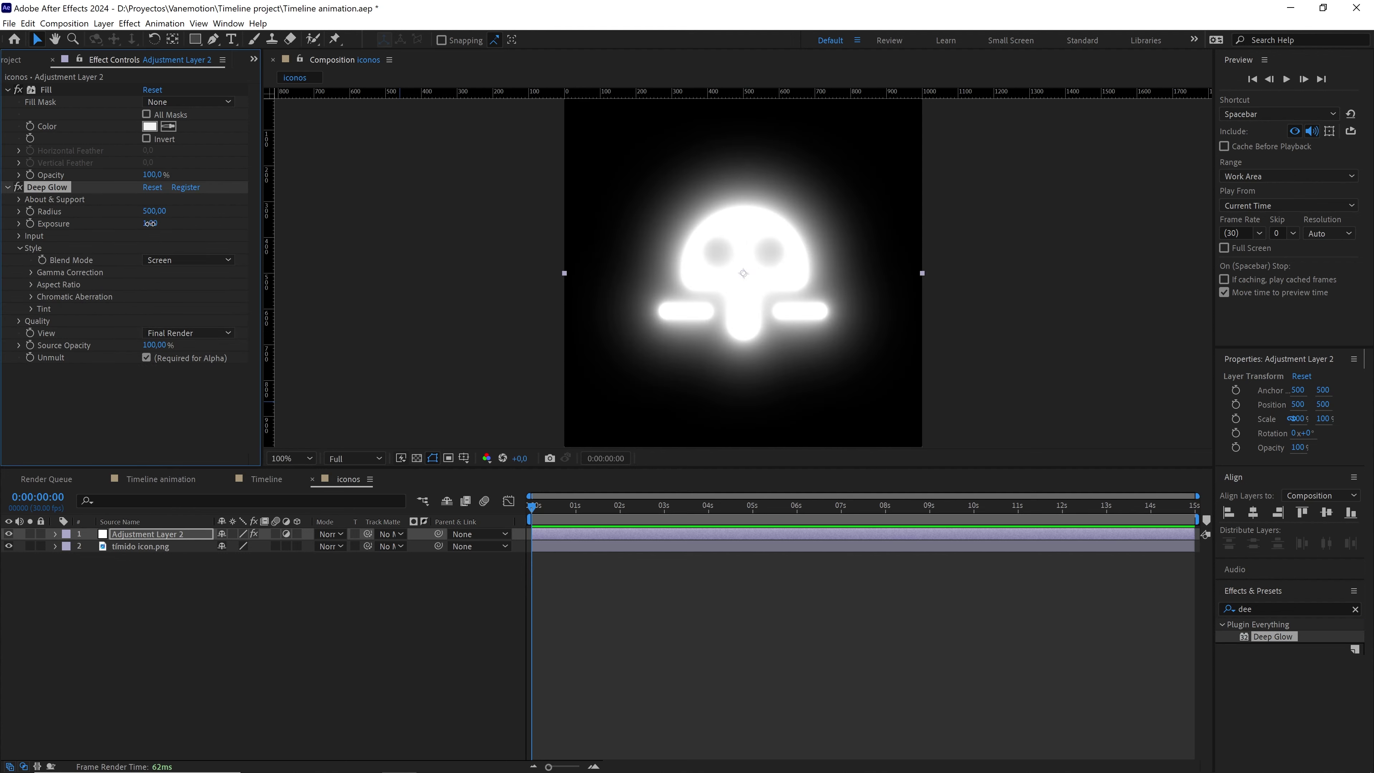
{"action": "left_click_drag", "start_coordinate": [150, 223], "coordinate": [43, 226]}
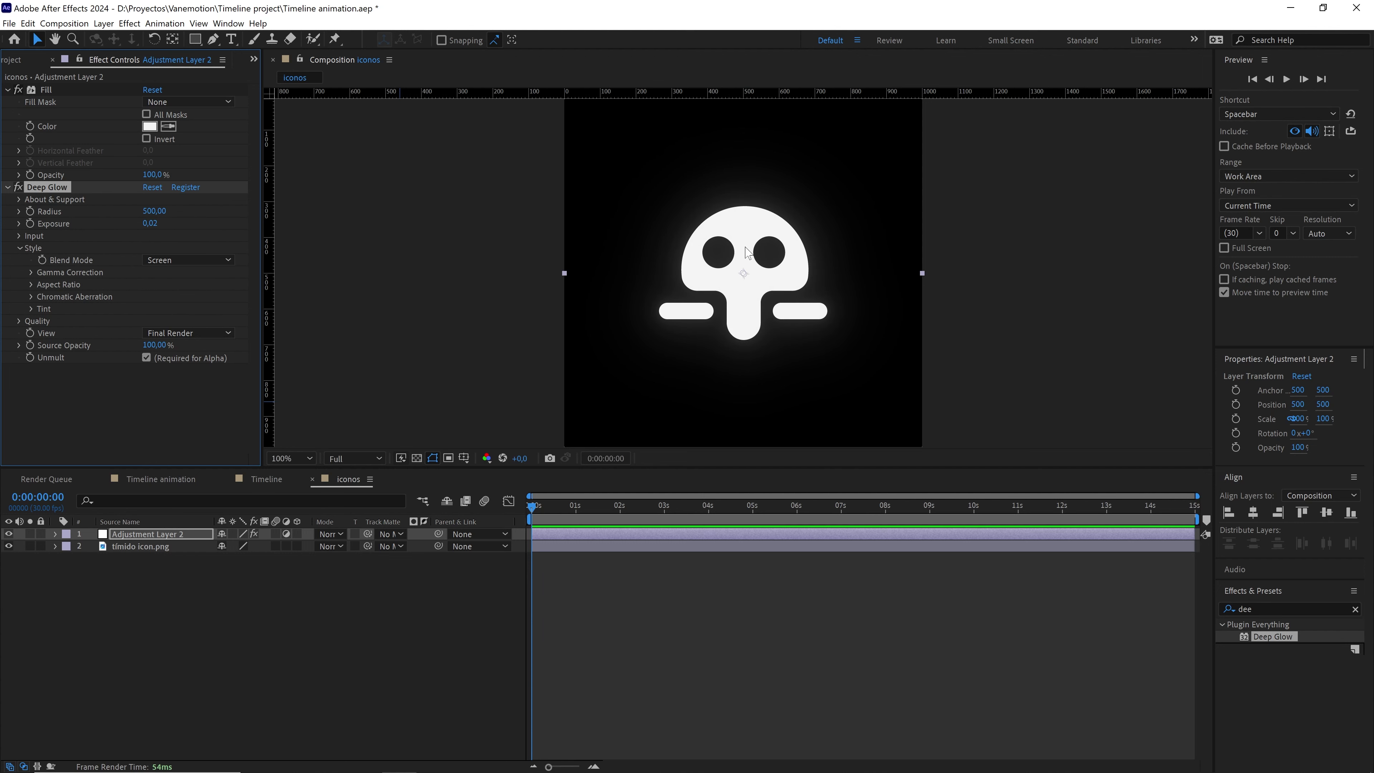
{"action": "key", "text": "period"}
{"action": "key", "text": "comma"}
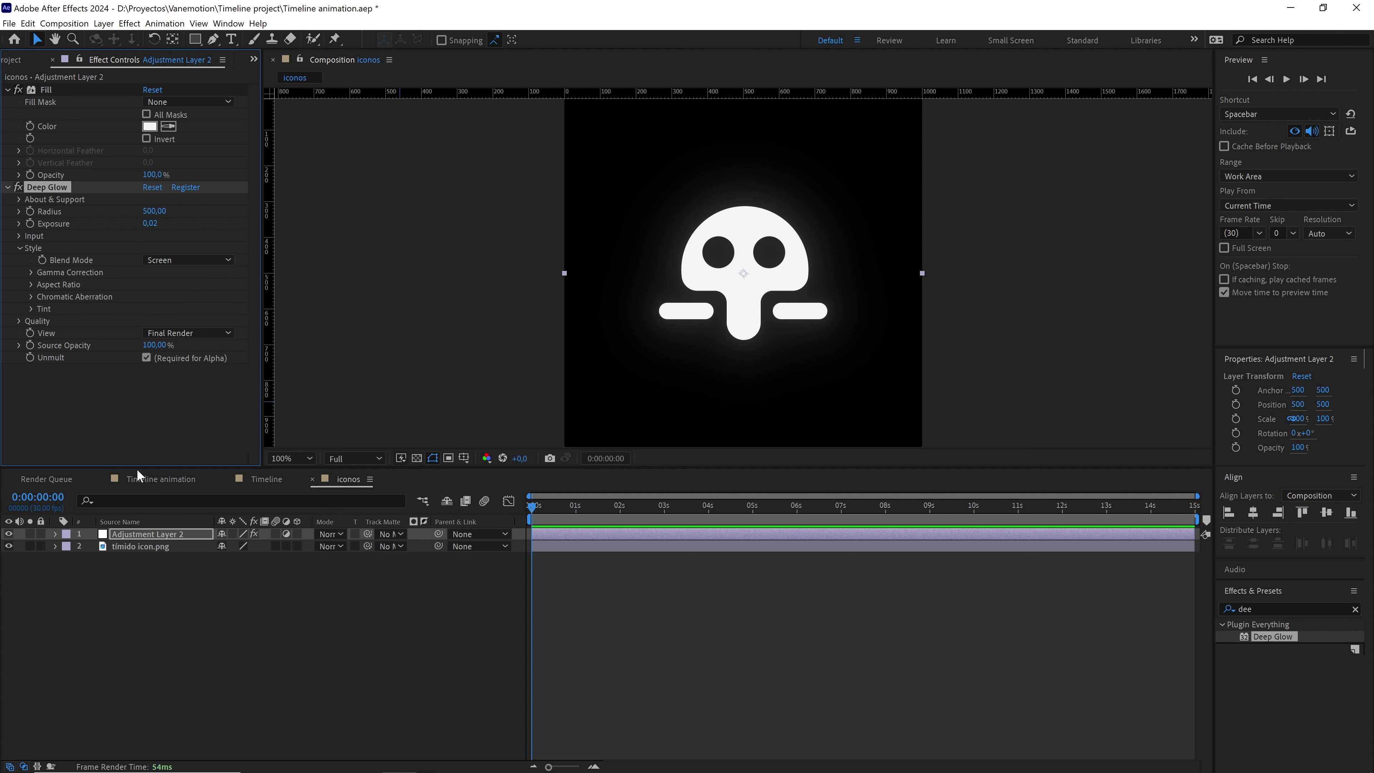
- Add the iconos composition to the Timeline animation composition, between Camera 1 and the Timeline layers
{"action": "left_click", "coordinate": [154, 481]}
{"action": "left_click", "coordinate": [17, 61]}
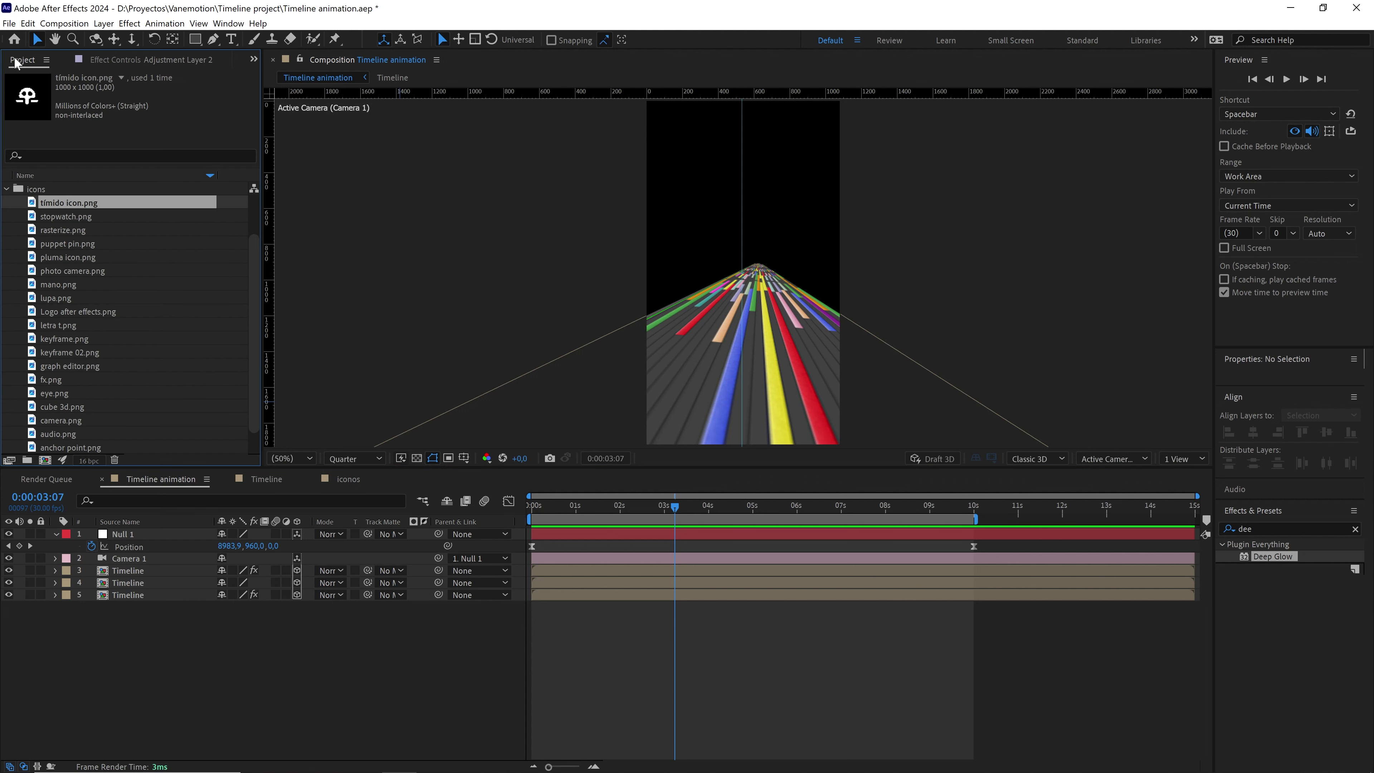
{"action": "left_click", "coordinate": [6, 189]}
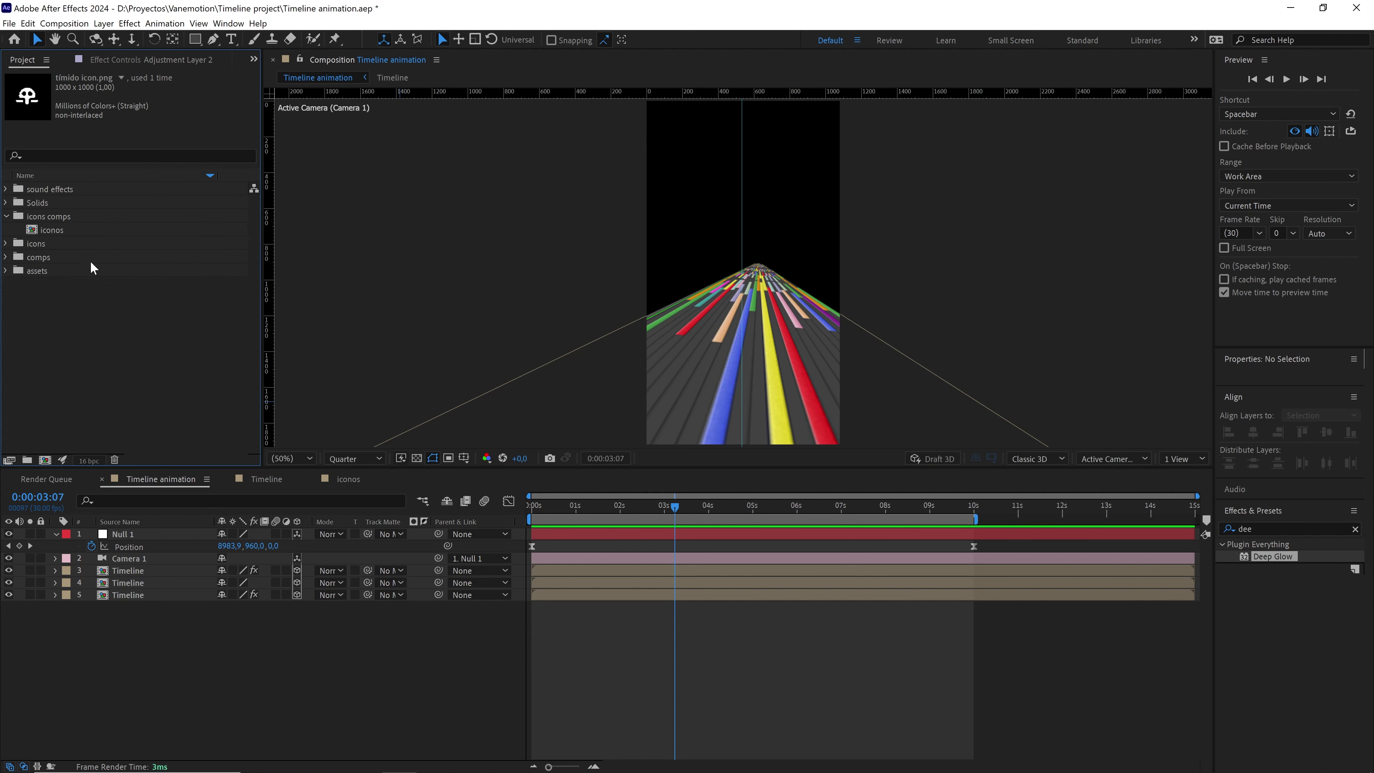
{"action": "left_click", "coordinate": [56, 229]}
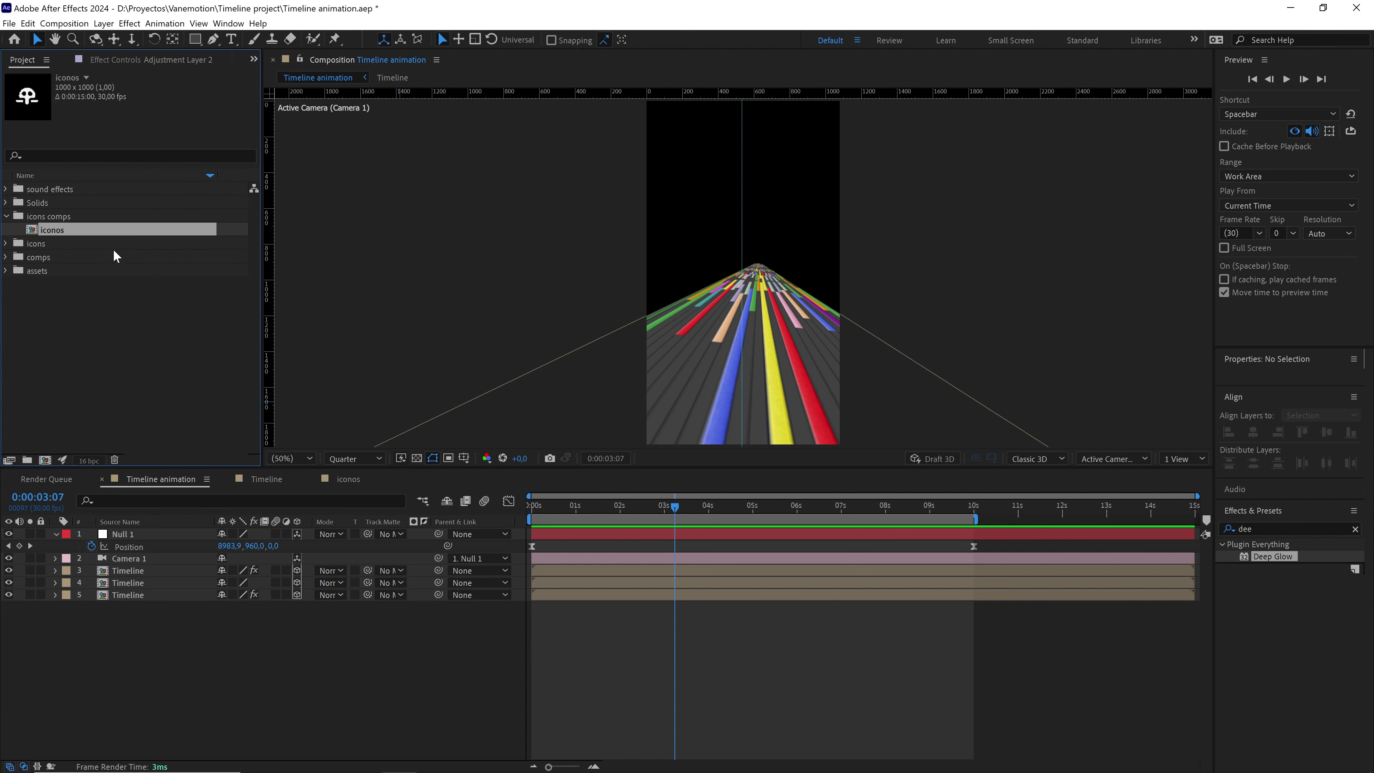
{"action": "left_click_drag", "start_coordinate": [56, 230], "coordinate": [136, 569]}
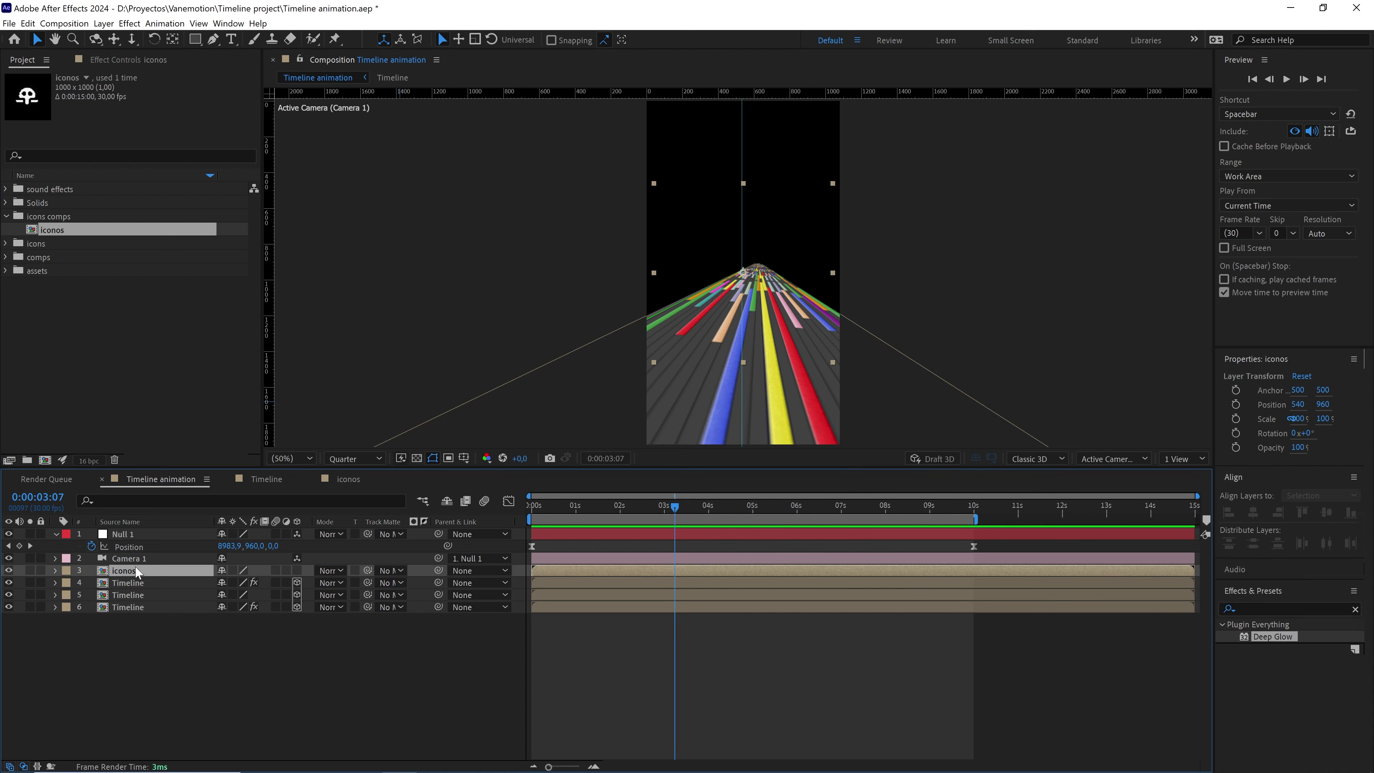
- Set the label color of the iconos layer to Yellow and of the three Timeline layers to Green
{"action": "left_click", "coordinate": [65, 570]}
{"action": "left_click", "coordinate": [91, 362]}
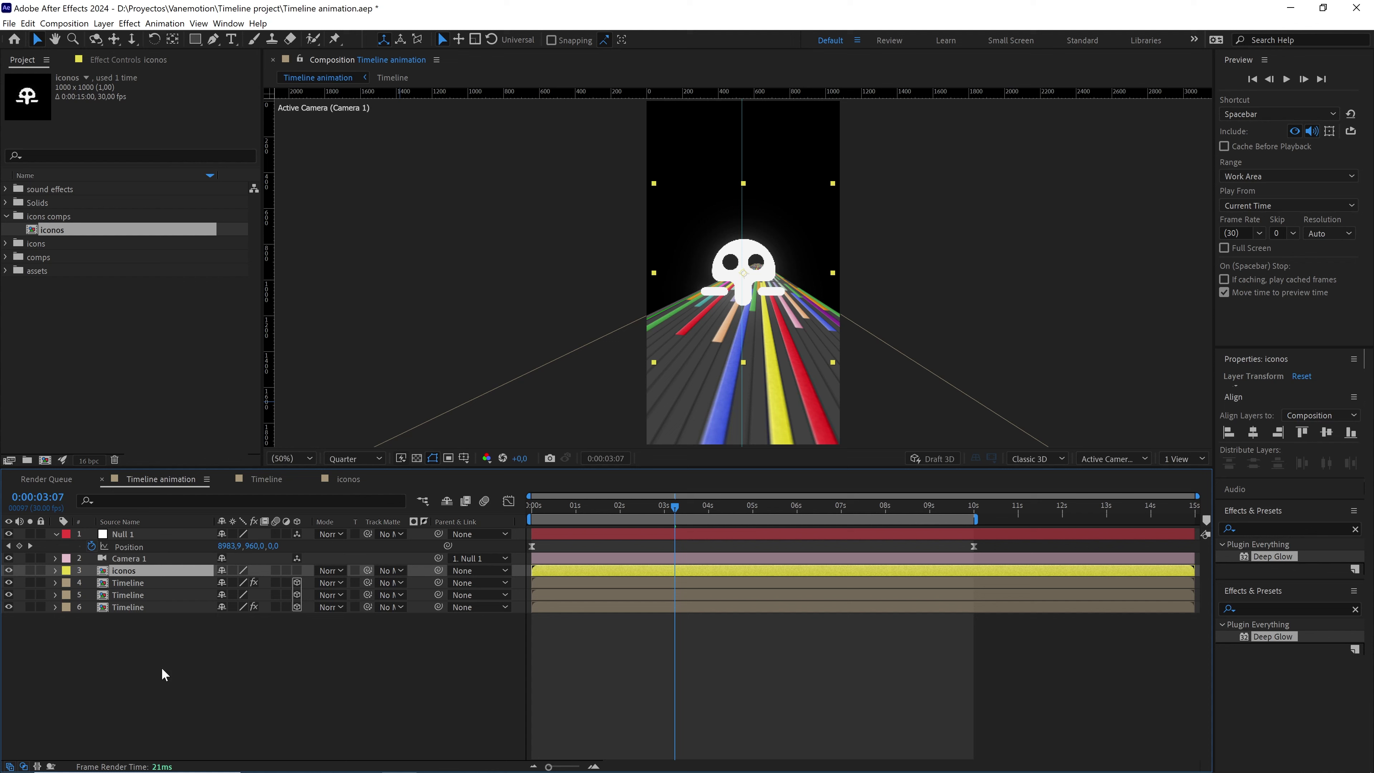
{"action": "left_click_drag", "start_coordinate": [161, 667], "coordinate": [107, 589]}
{"action": "left_click", "coordinate": [66, 583]}
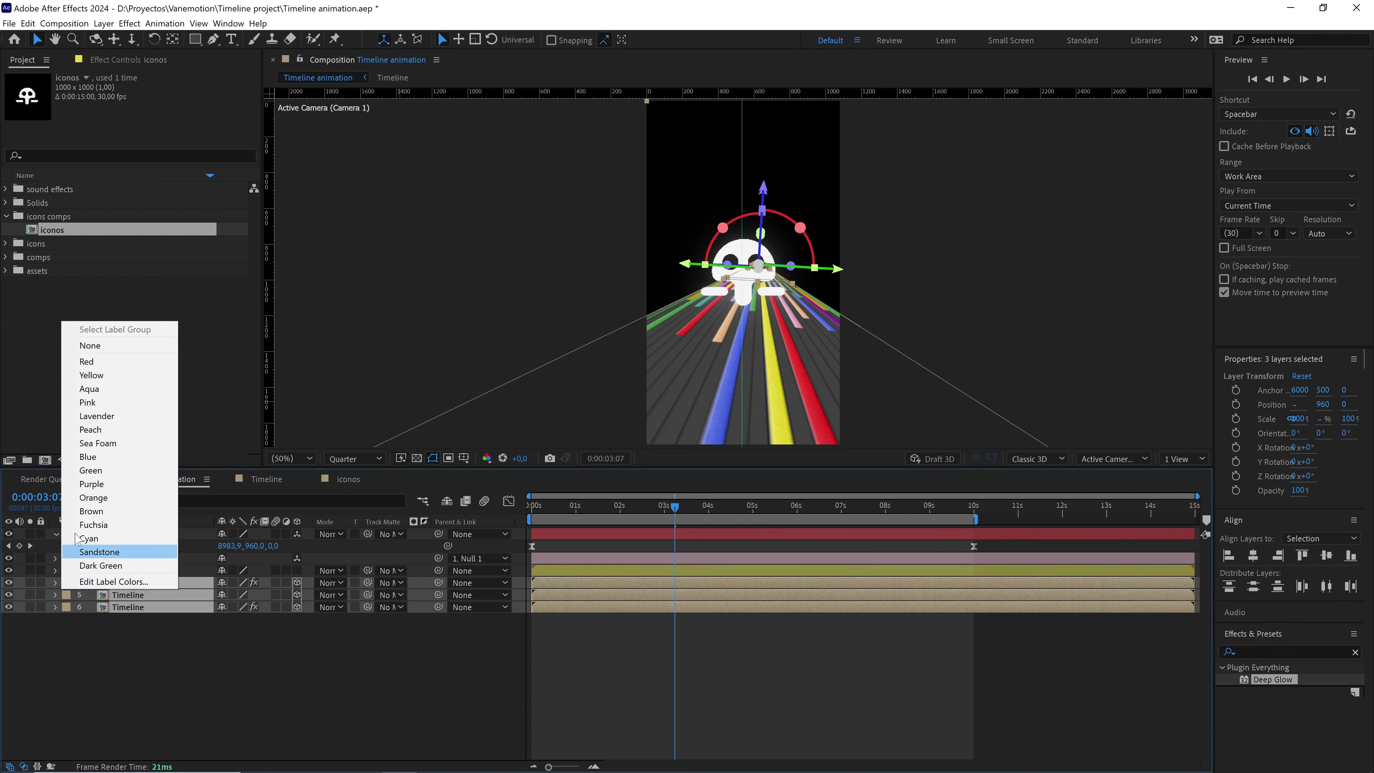
{"action": "left_click", "coordinate": [90, 470]}
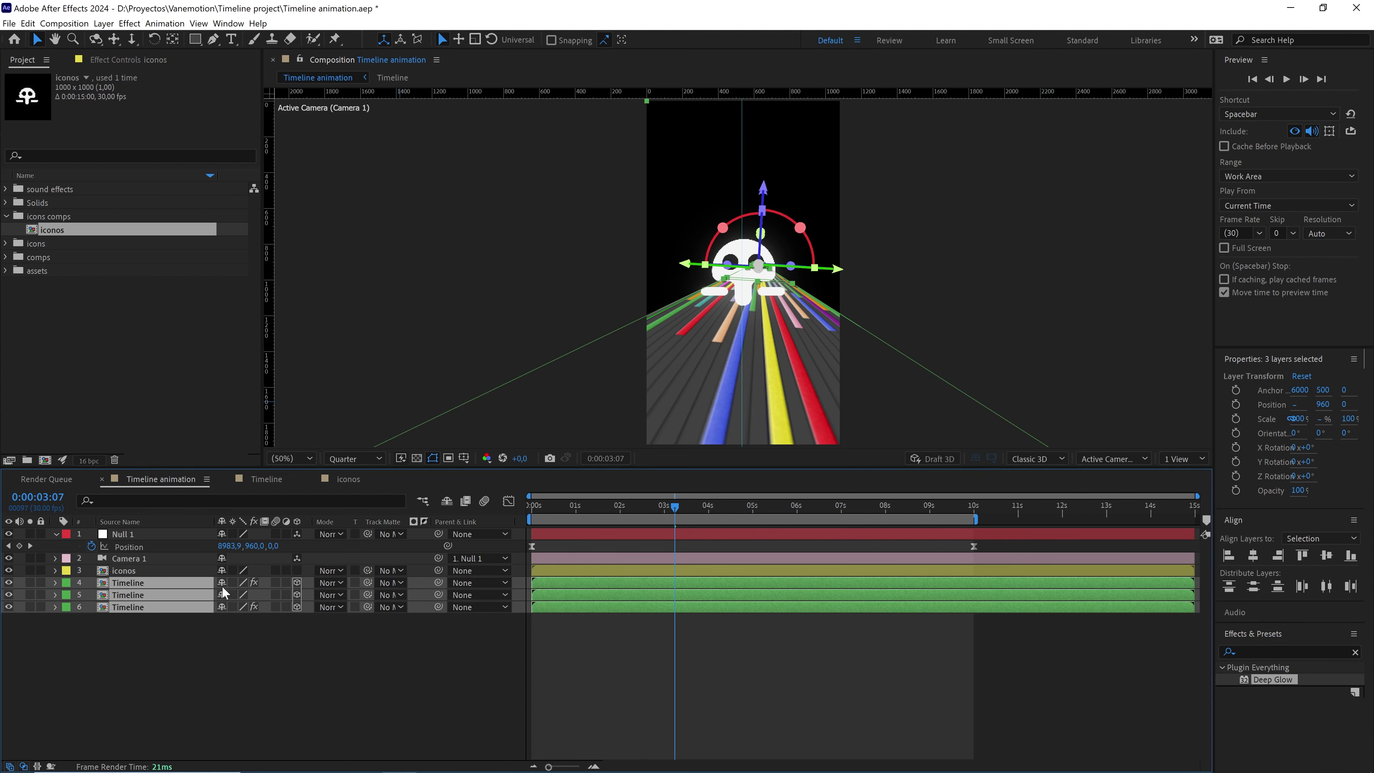
- Turn the iconos layer into a 3D layer and return the current time to 0:00:00:00
{"action": "left_click", "coordinate": [163, 570]}
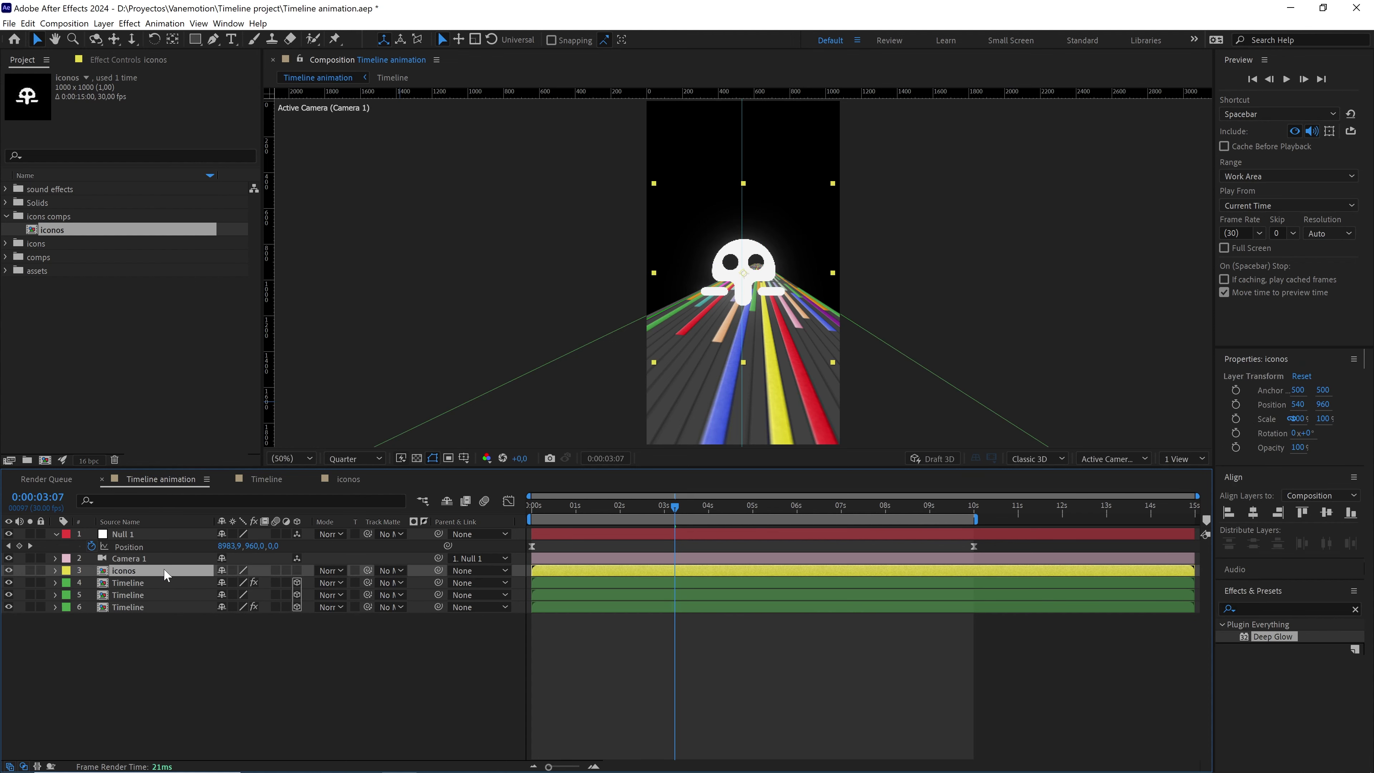
{"action": "left_click", "coordinate": [296, 570]}
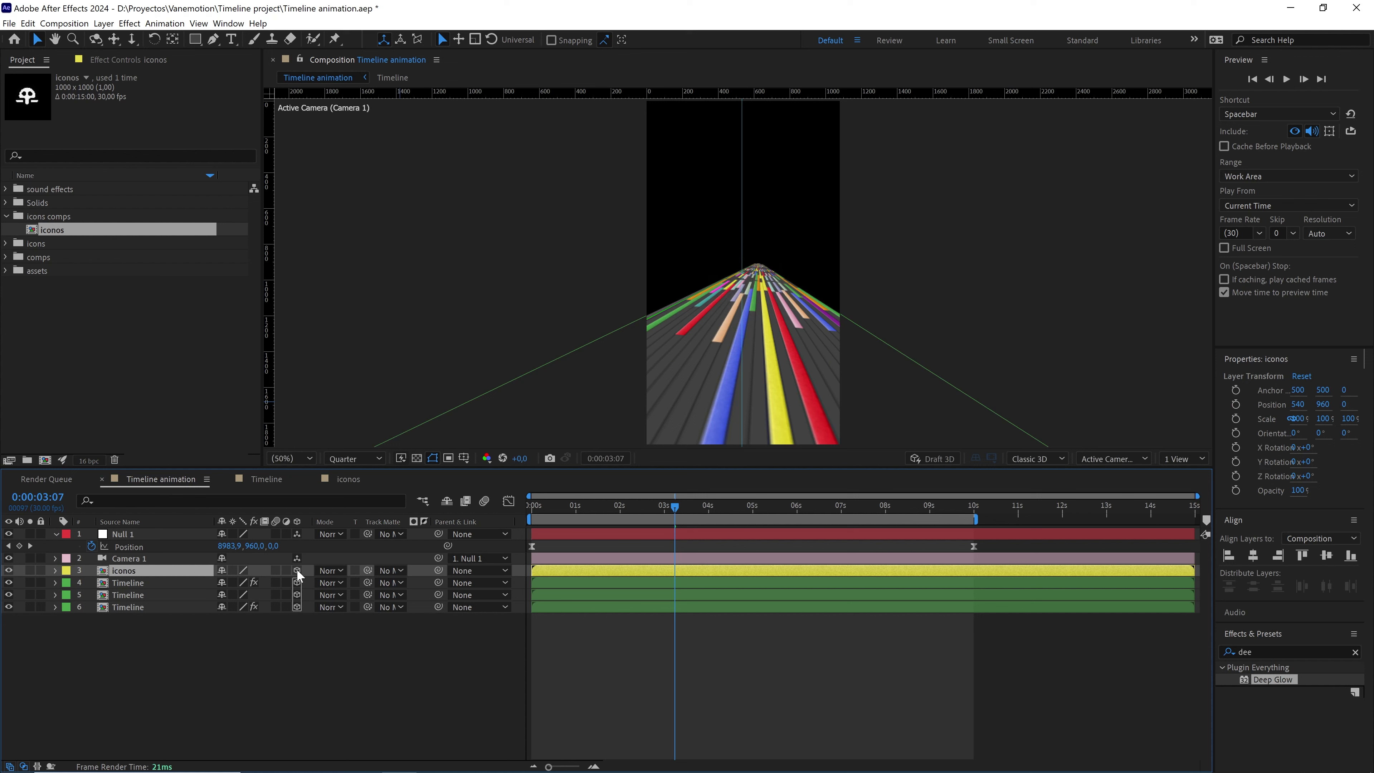
{"action": "left_click_drag", "start_coordinate": [598, 502], "coordinate": [532, 502]}
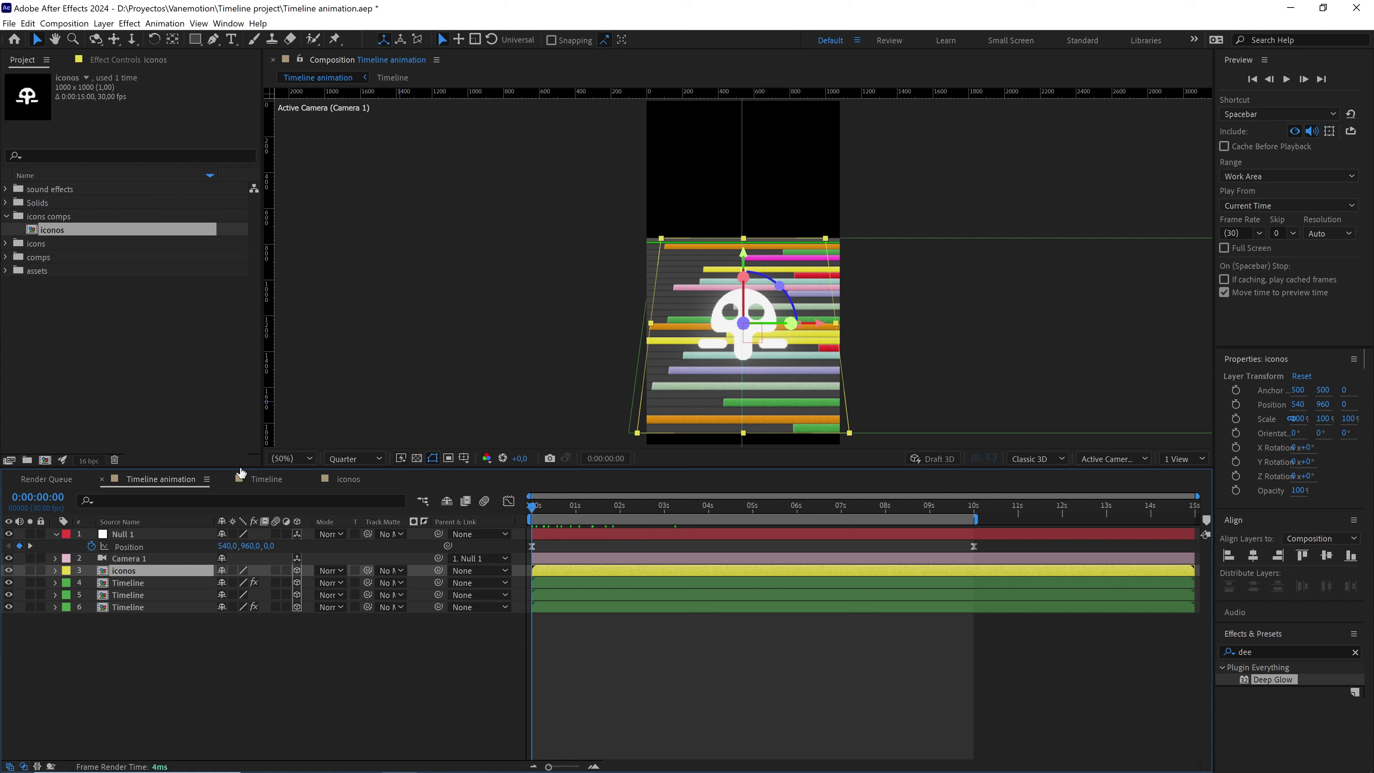
- Set the Z Rotation and Y Rotation of the iconos layer to 90° each
{"action": "key", "text": "r"}
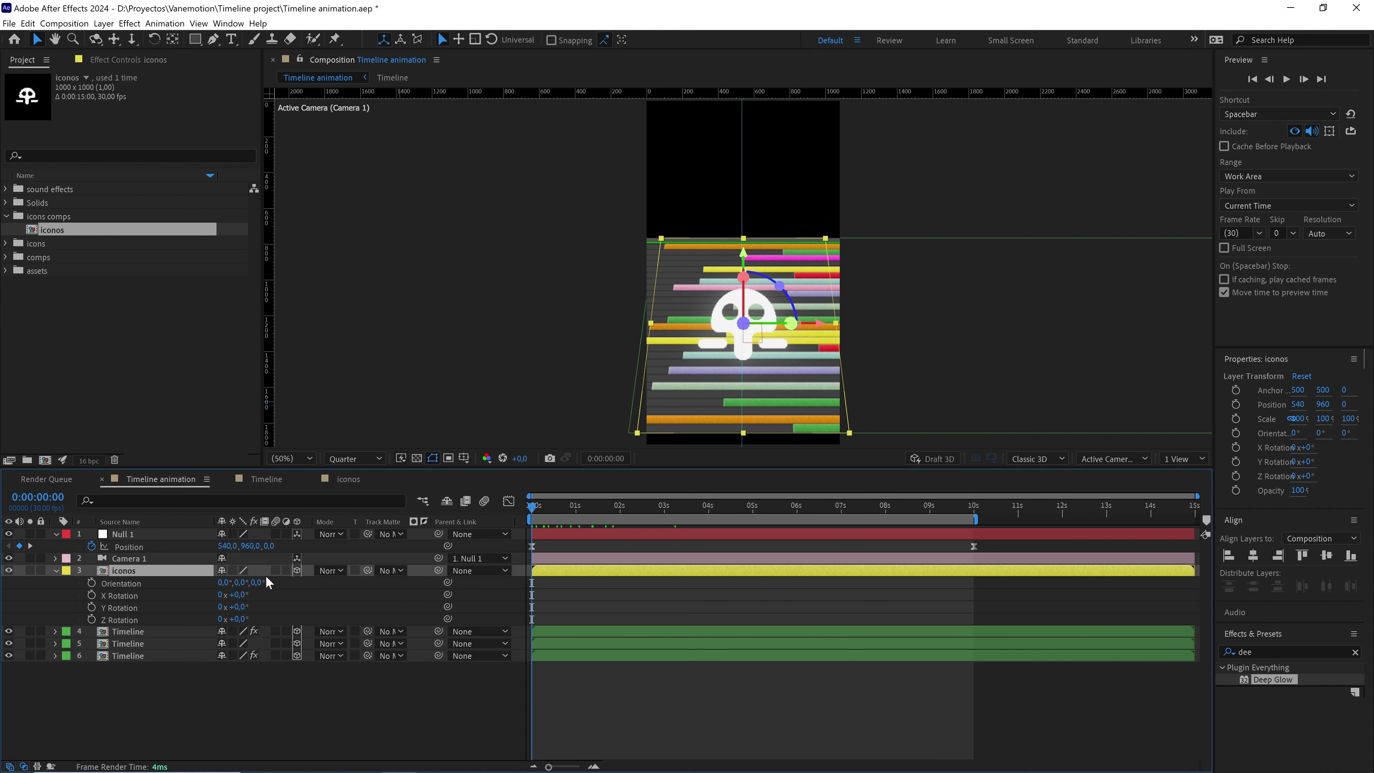
{"action": "left_click_drag", "start_coordinate": [242, 619], "coordinate": [304, 617]}
{"action": "left_click", "coordinate": [243, 618]}
{"action": "type", "text": "90"}
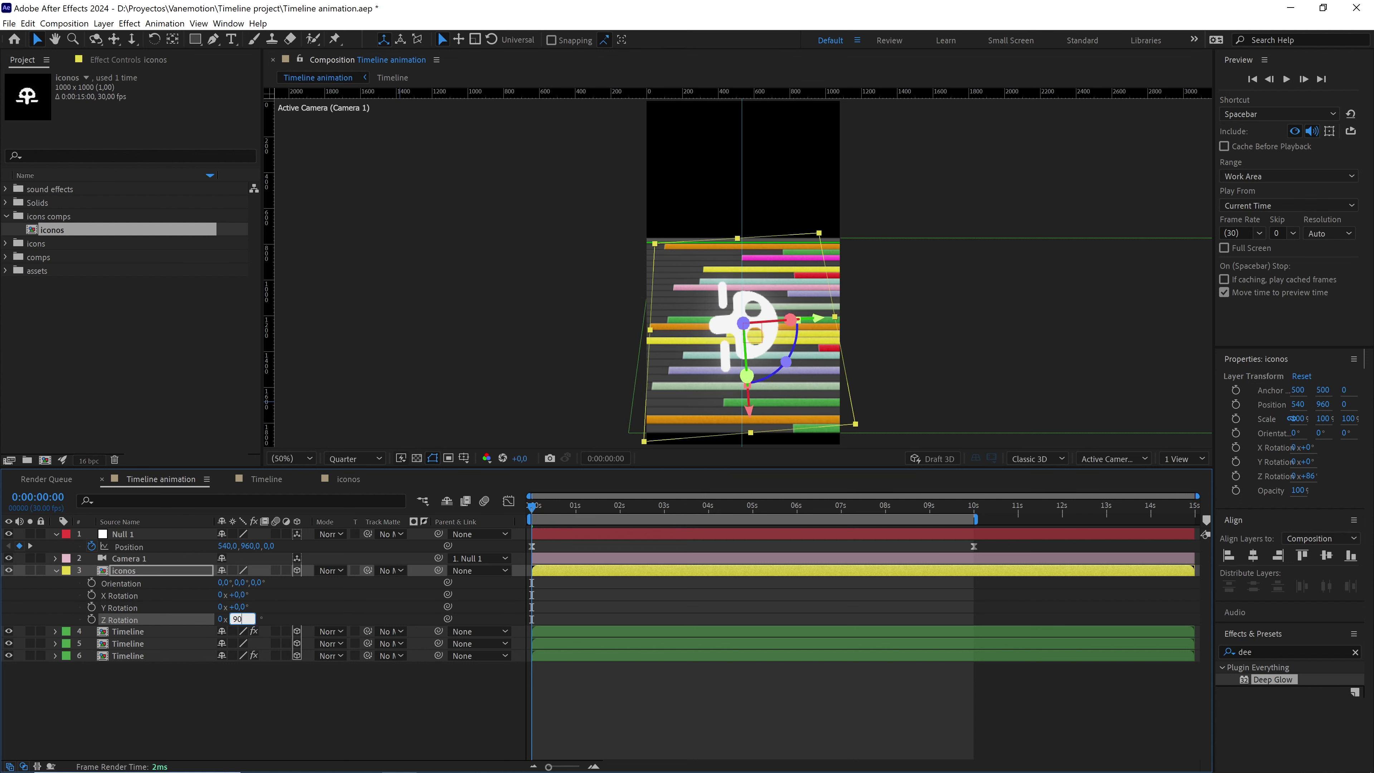
{"action": "left_click", "coordinate": [293, 596]}
{"action": "left_click_drag", "start_coordinate": [240, 607], "coordinate": [261, 606]}
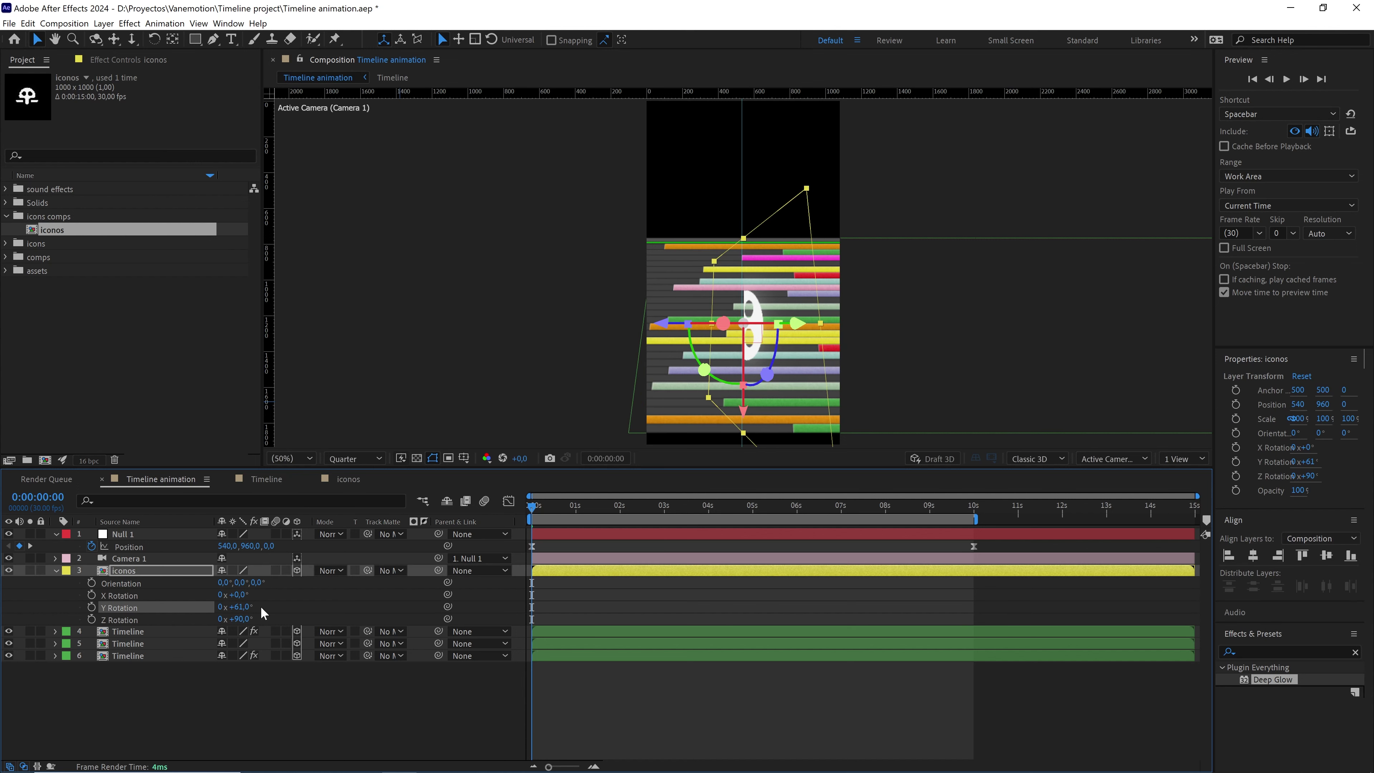
{"action": "left_click", "coordinate": [246, 605]}
{"action": "left_click", "coordinate": [345, 592]}
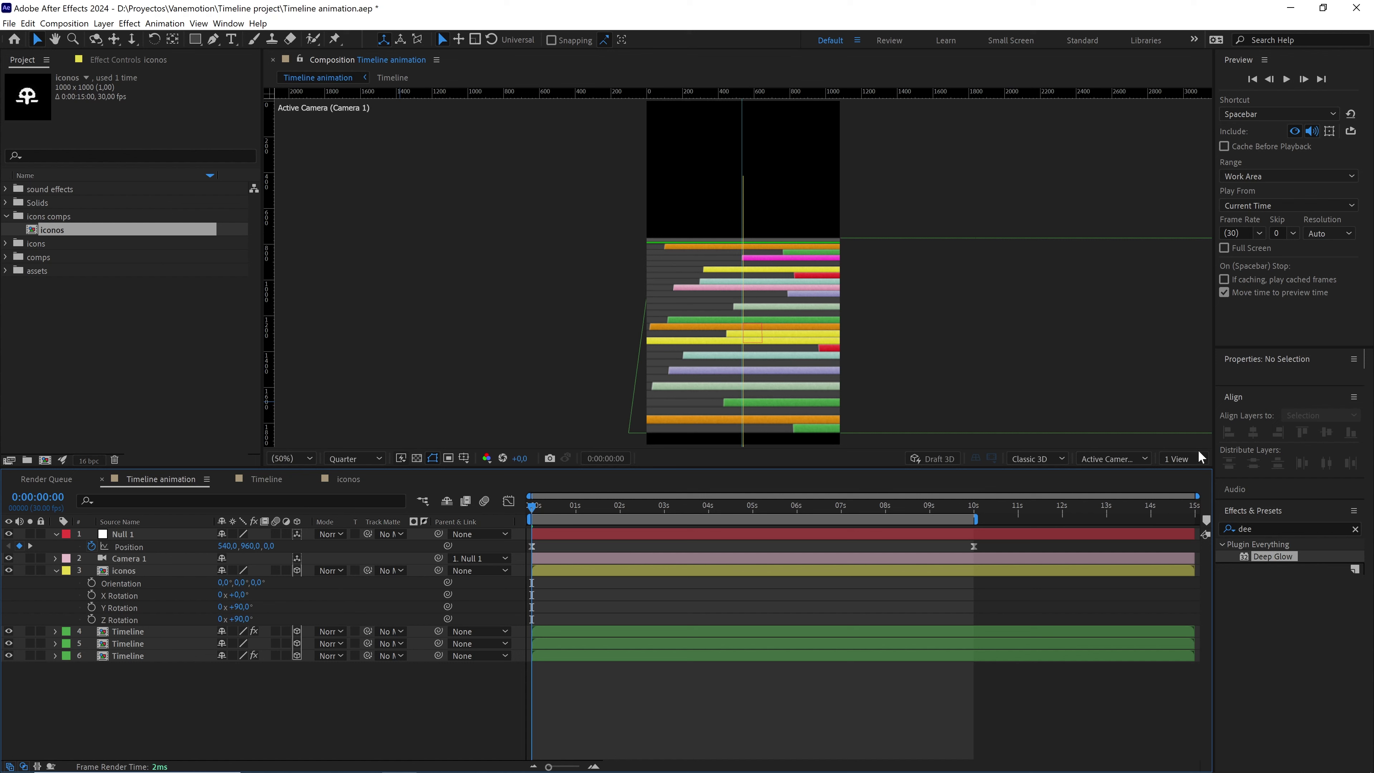
- Split the composition viewer into 2 Views, with the Front view beside the active camera view
{"action": "left_click", "coordinate": [1188, 456]}
{"action": "left_click", "coordinate": [1183, 491]}
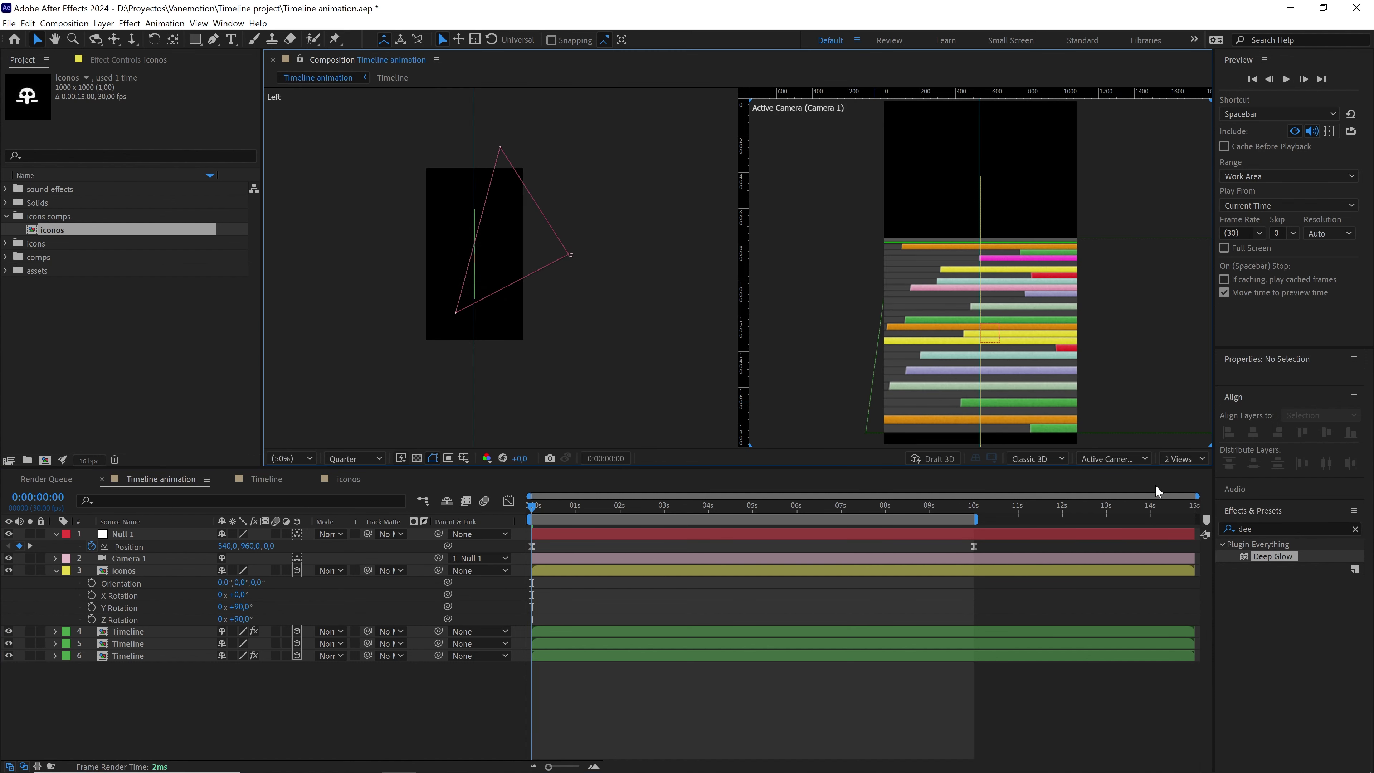
{"action": "left_click", "coordinate": [492, 294]}
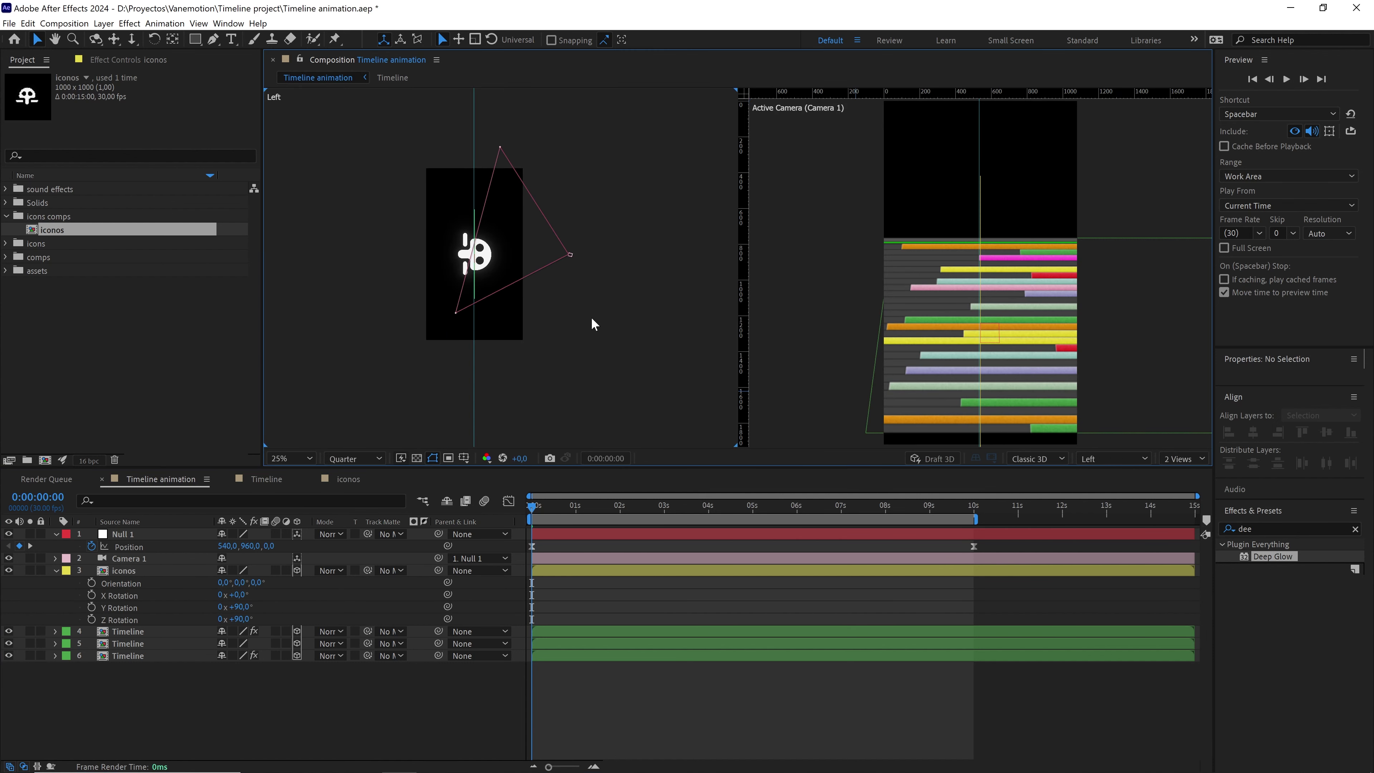
{"action": "left_click", "coordinate": [1112, 460]}
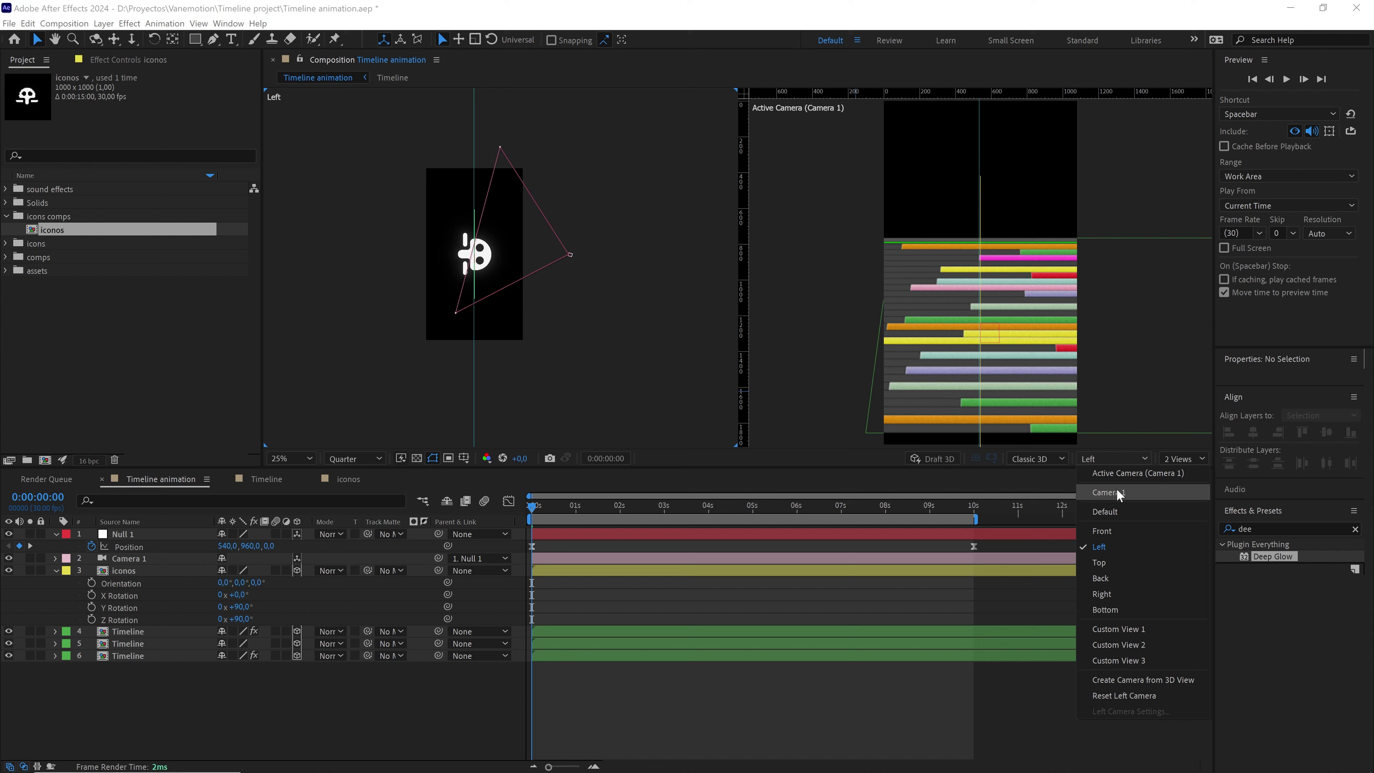
{"action": "left_click", "coordinate": [1101, 531]}
{"action": "scroll", "coordinate": [534, 336], "scroll_direction": "down", "scroll_amount": 3}
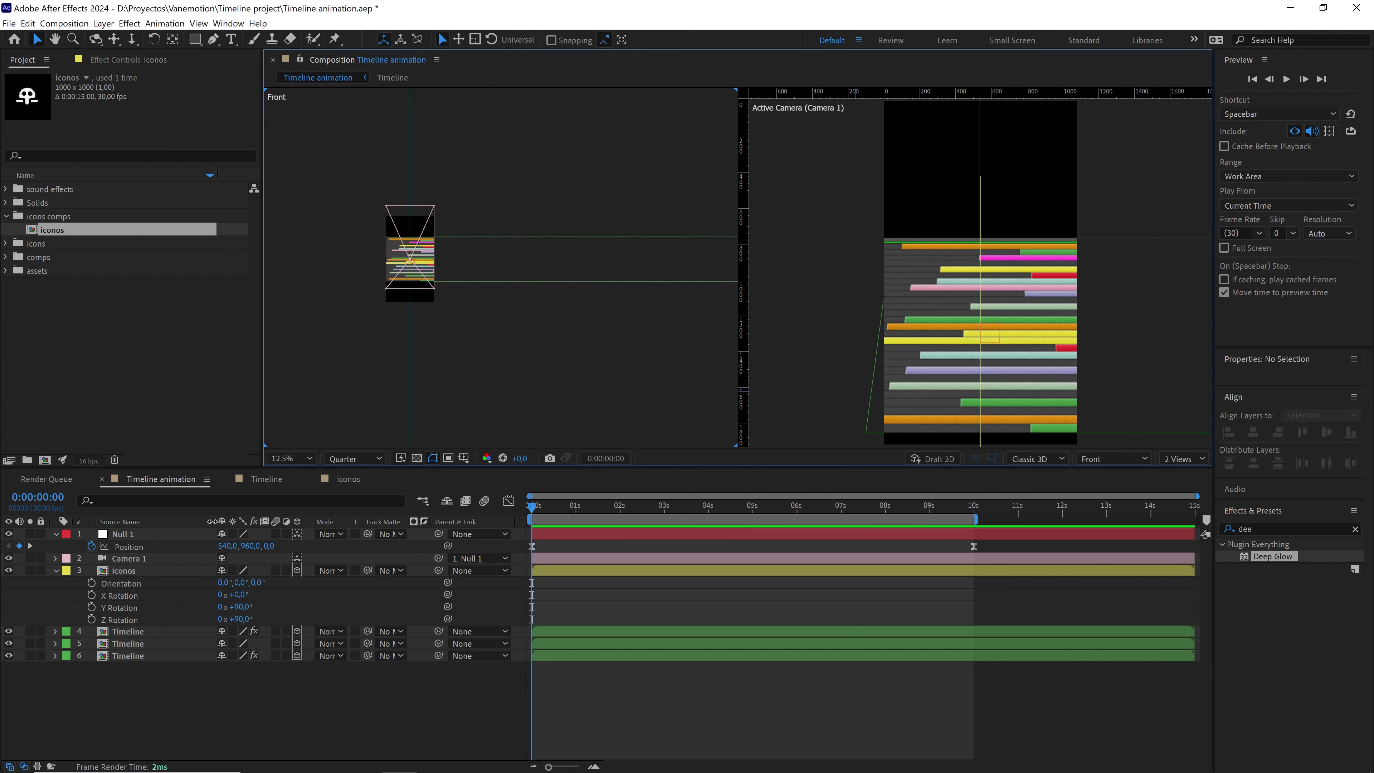
- Move the iconos layer along the timeline strip in the Front view to an X position of about 6000
{"action": "left_click", "coordinate": [143, 572]}
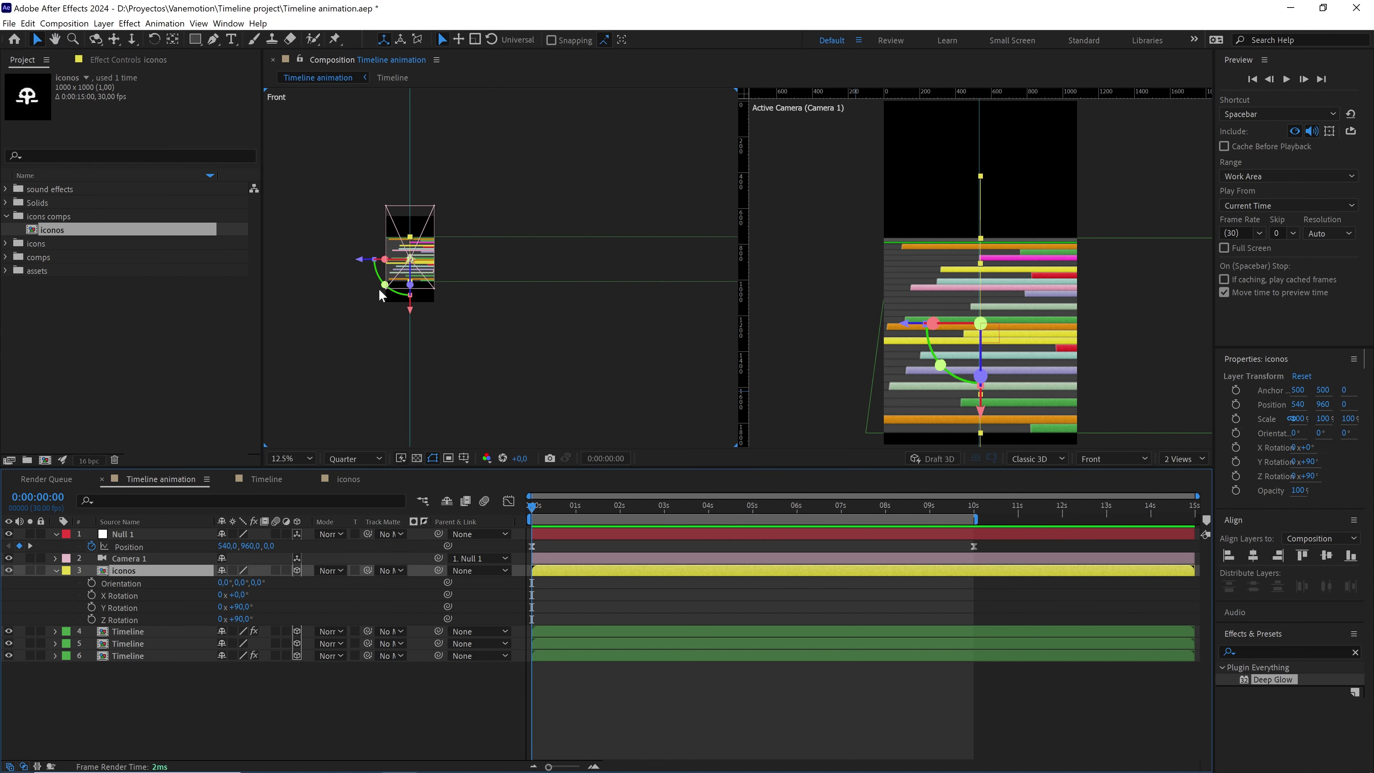
{"action": "scroll", "coordinate": [475, 276], "scroll_direction": "up", "scroll_amount": 2}
{"action": "left_click_drag", "start_coordinate": [453, 264], "coordinate": [543, 267]}
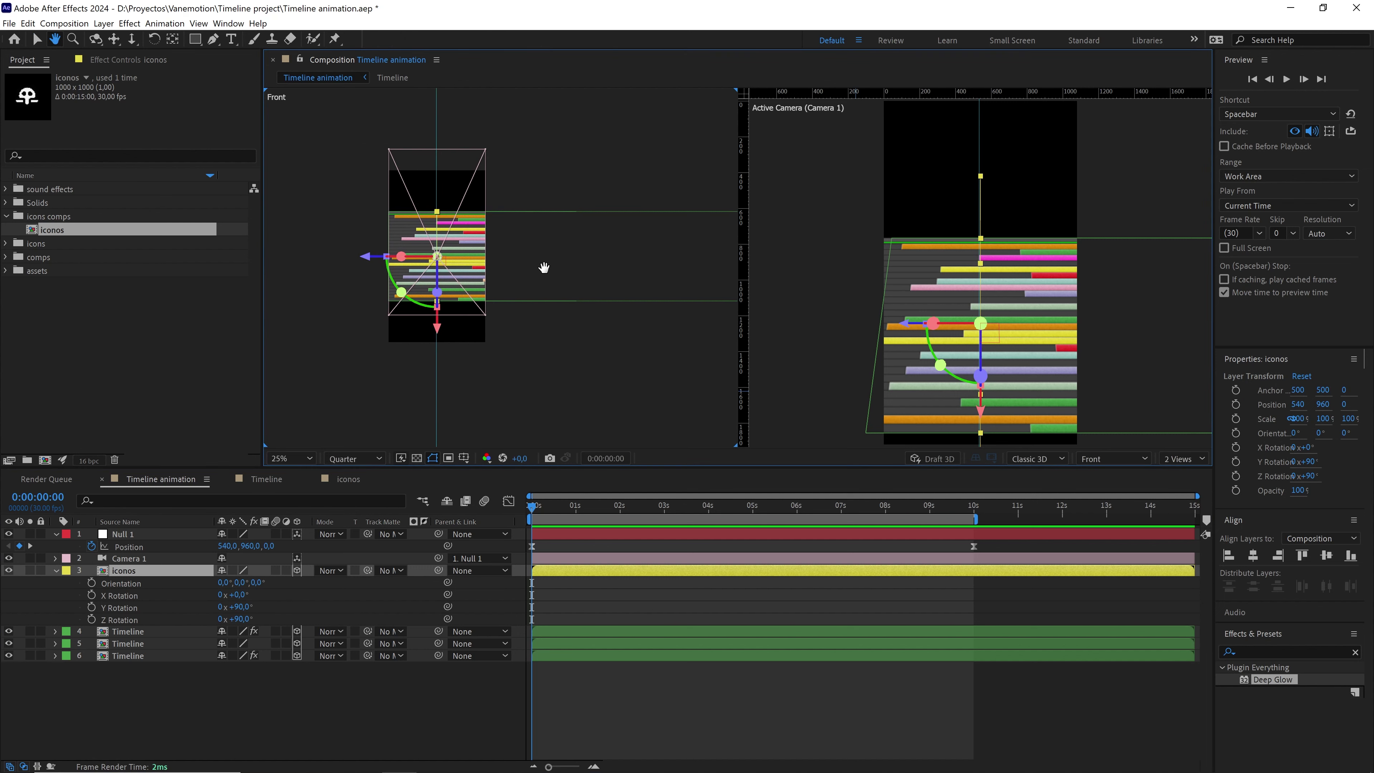
{"action": "key", "text": "v"}
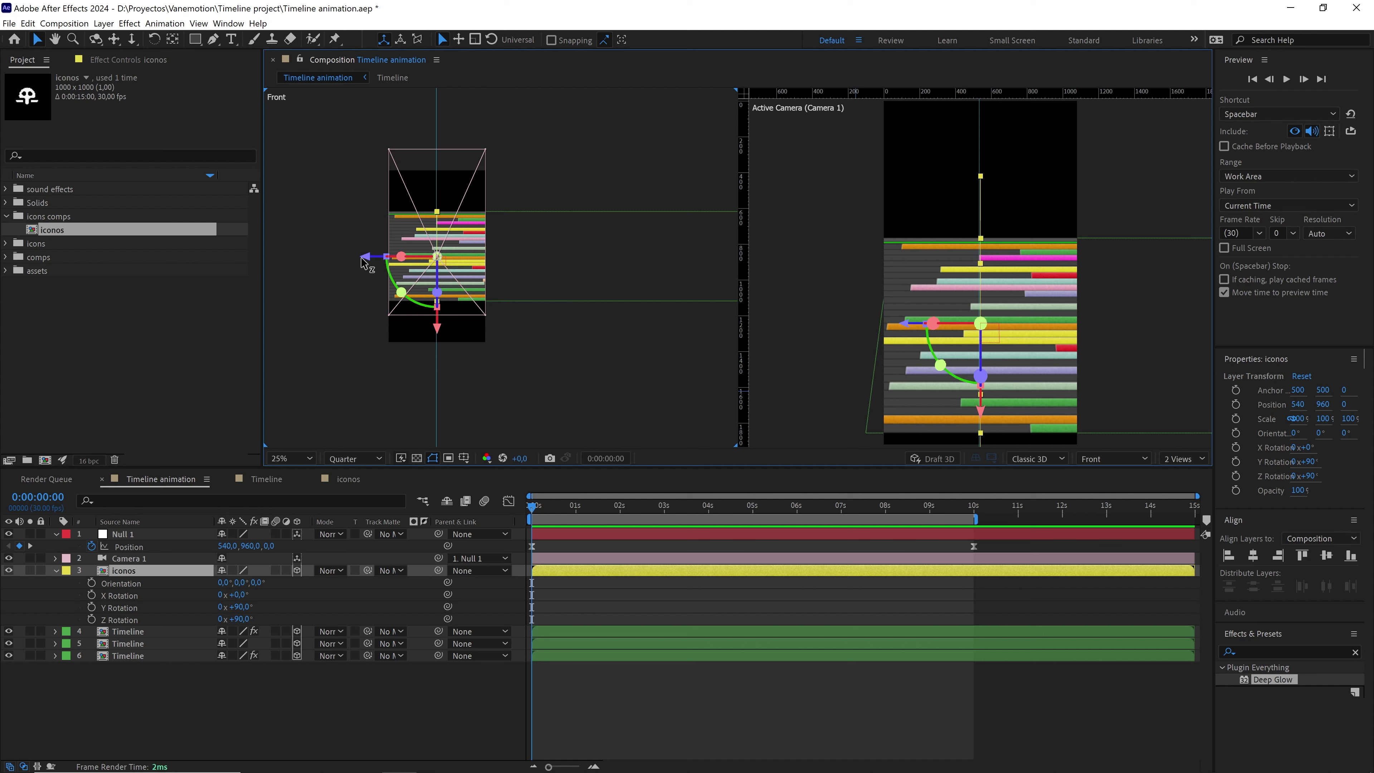
{"action": "left_click_drag", "start_coordinate": [371, 256], "coordinate": [408, 256]}
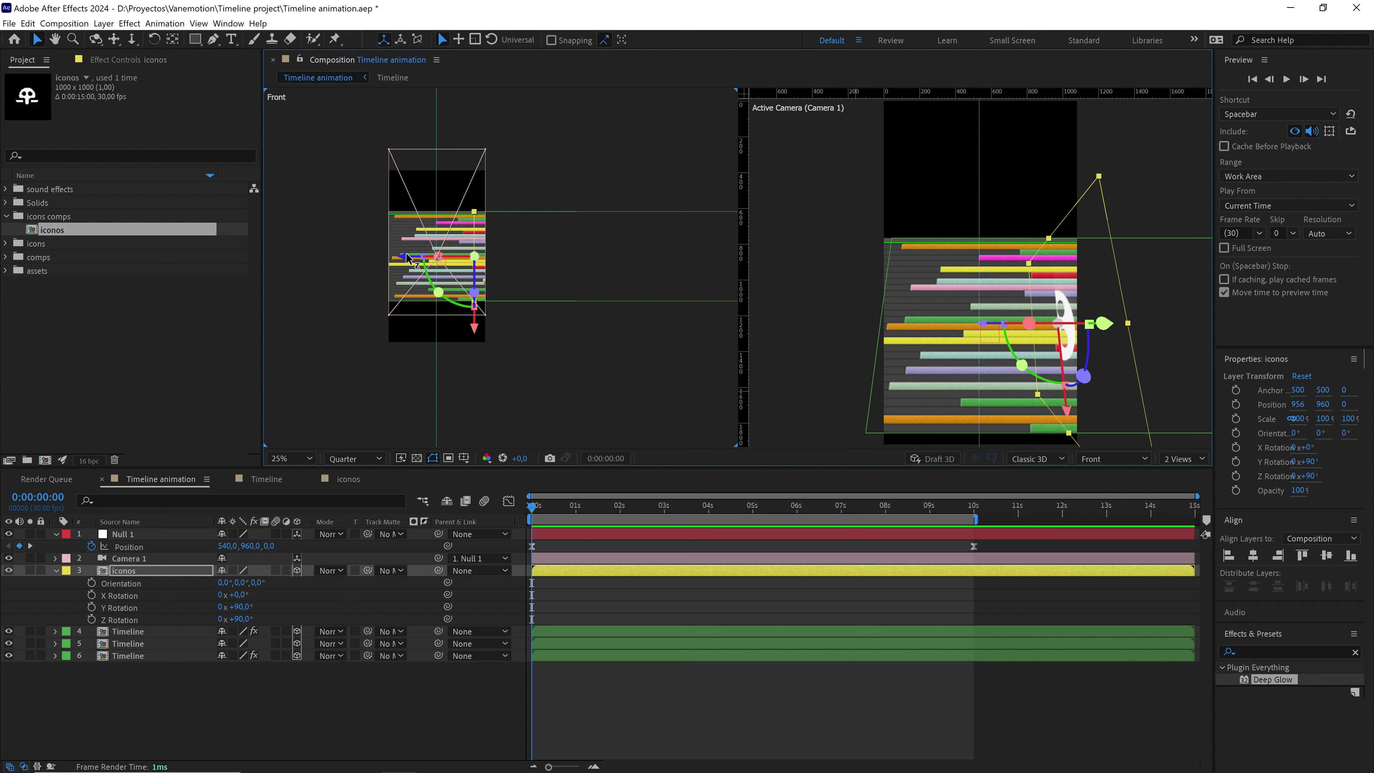
{"action": "left_click_drag", "start_coordinate": [407, 258], "coordinate": [592, 263]}
{"action": "key", "text": "comma"}
{"action": "key", "text": "h"}
{"action": "key", "text": "v"}
- At 0:00:03:18, move the iconos layer farther along X in front of the camera and raise it above the strip to Z position -750
{"action": "left_click_drag", "start_coordinate": [553, 502], "coordinate": [695, 505]}
{"action": "key", "text": "h"}
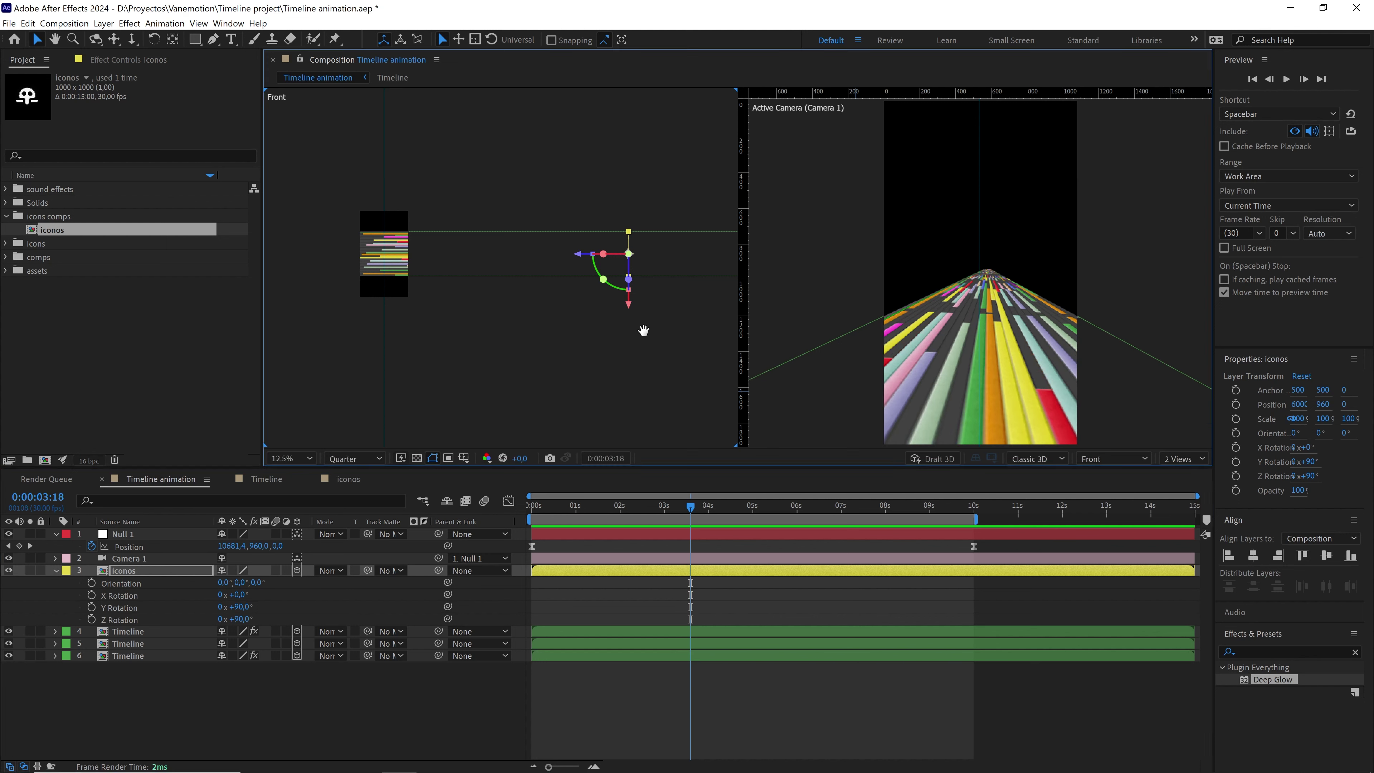
{"action": "left_click_drag", "start_coordinate": [641, 325], "coordinate": [471, 333]}
{"action": "scroll", "coordinate": [471, 332], "scroll_direction": "down", "scroll_amount": 1}
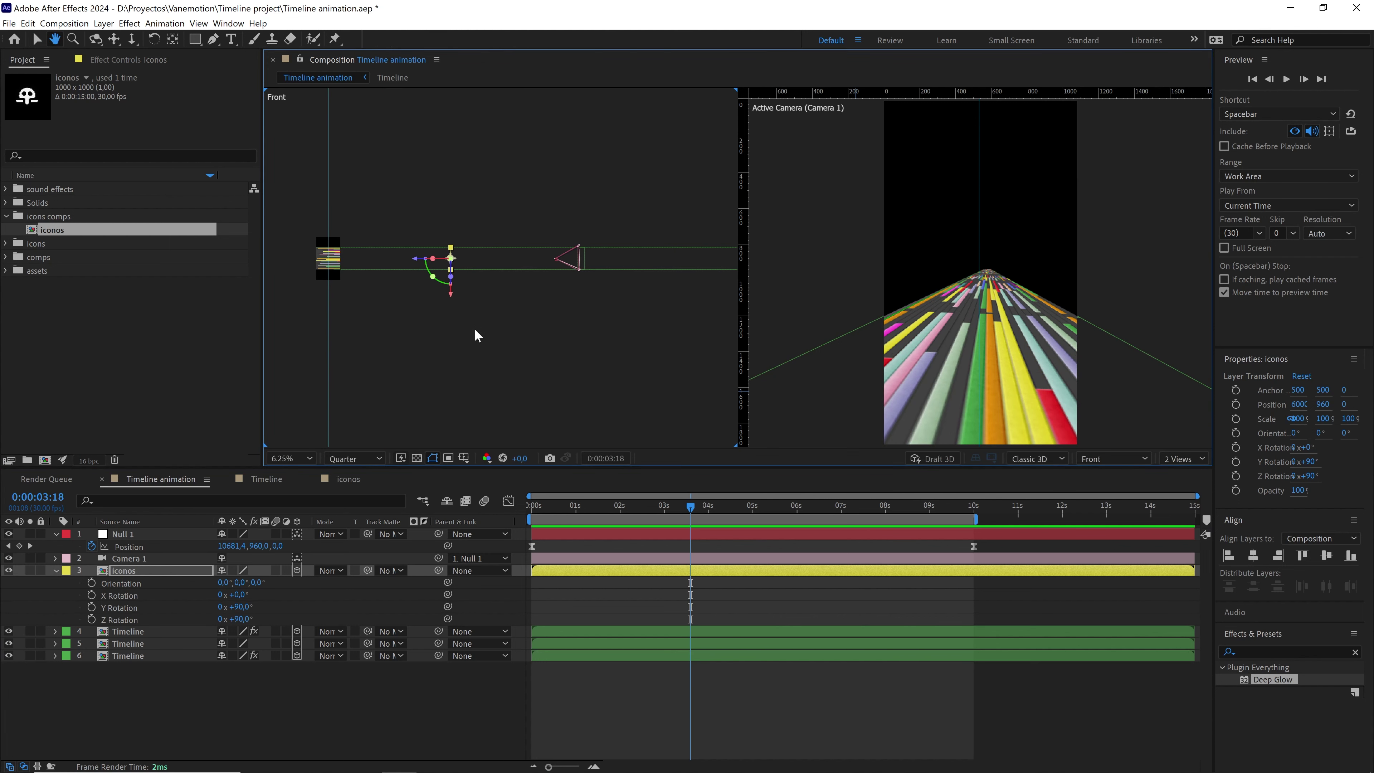
{"action": "key", "text": "v"}
{"action": "left_click_drag", "start_coordinate": [415, 262], "coordinate": [557, 270]}
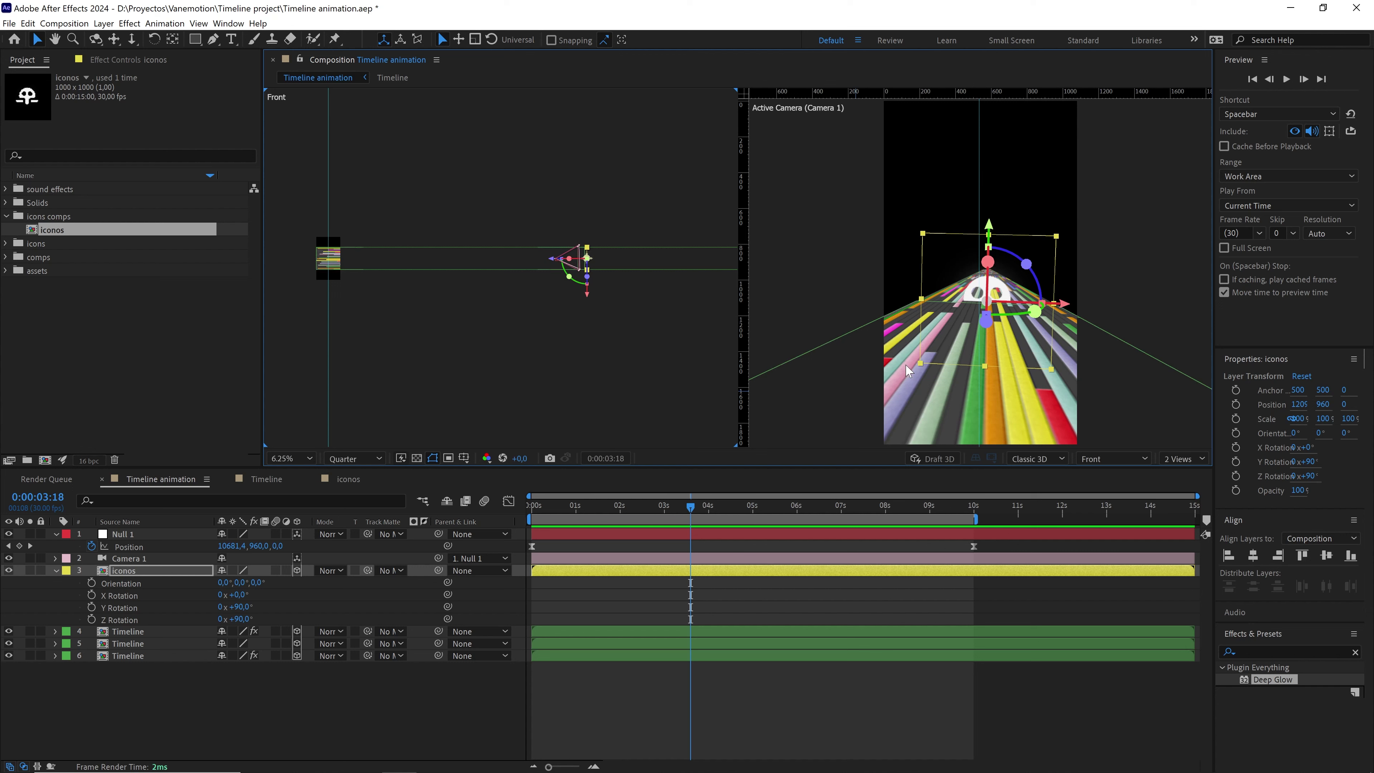
{"action": "left_click_drag", "start_coordinate": [998, 230], "coordinate": [1015, 127]}
- Preview the camera's approach to the icon between about 2 and 4 seconds, and inspect the icon up close at 0:00:03:01
{"action": "left_click_drag", "start_coordinate": [691, 507], "coordinate": [670, 506]}
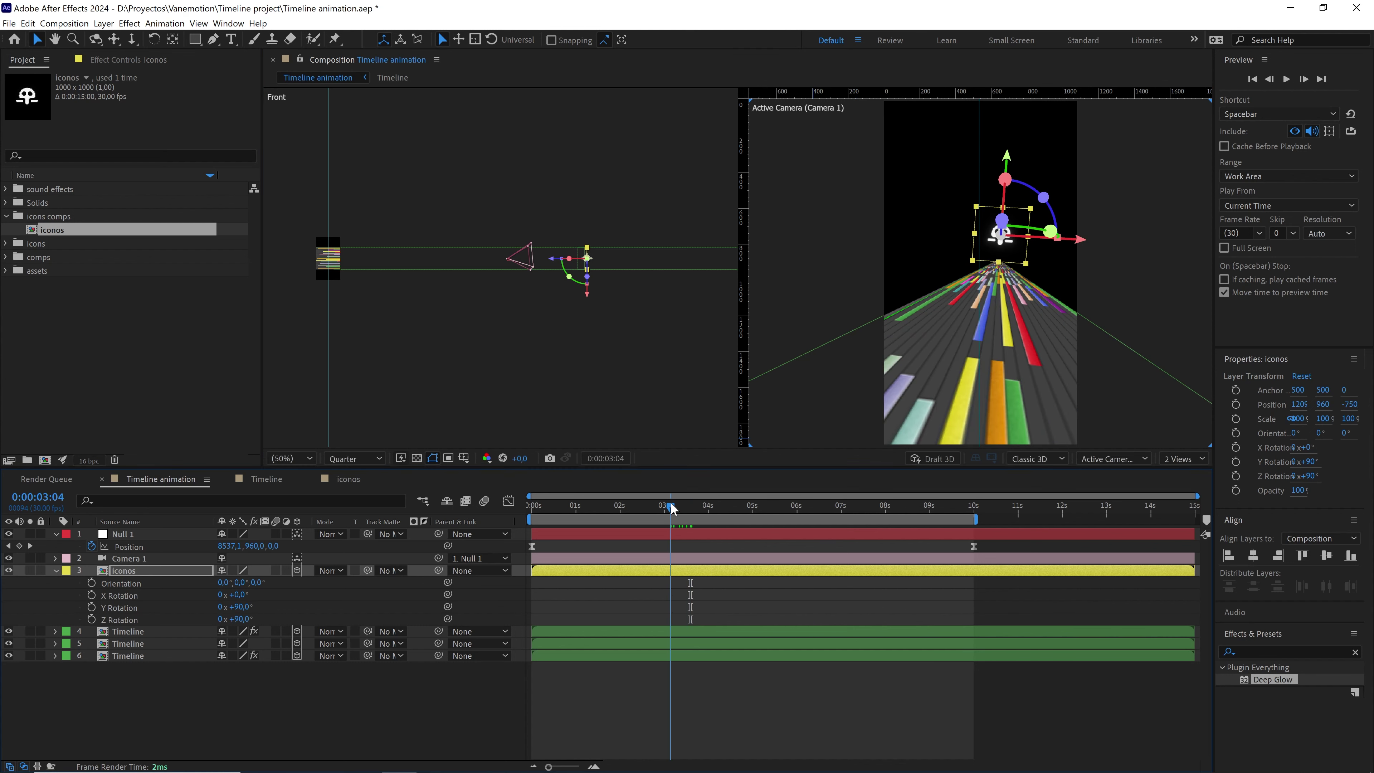
{"action": "key", "text": "space"}
{"action": "key", "text": "space"}
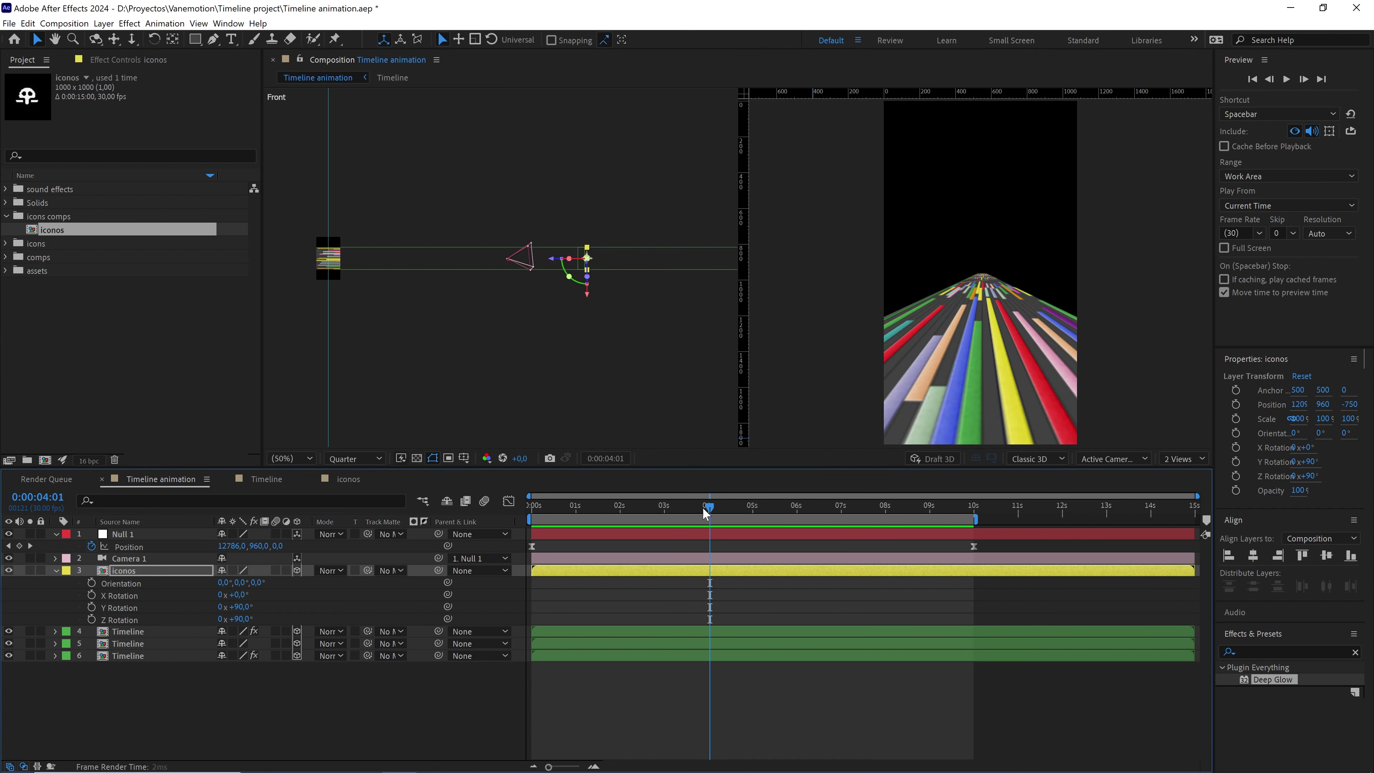
{"action": "left_click", "coordinate": [626, 505]}
{"action": "key", "text": "space"}
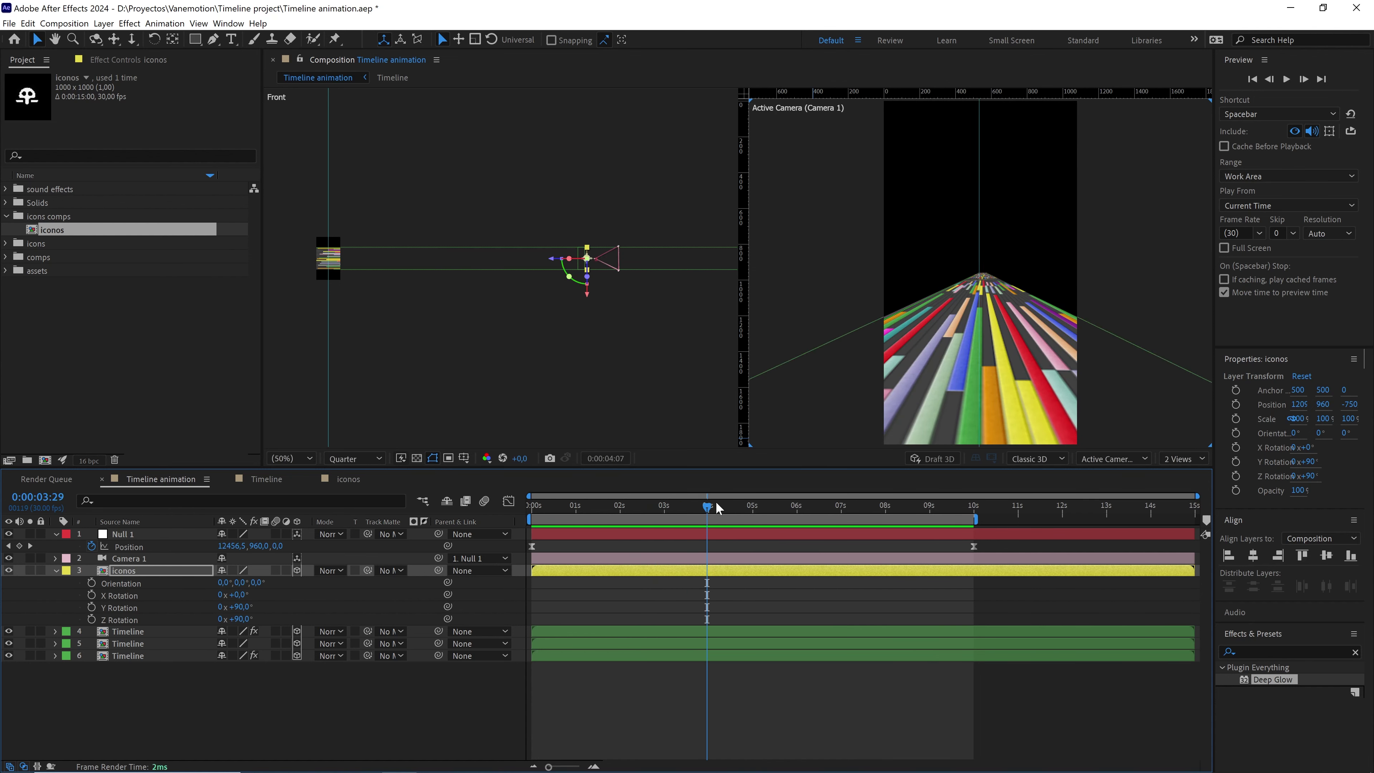
{"action": "left_click_drag", "start_coordinate": [717, 507], "coordinate": [629, 503]}
{"action": "key", "text": "space"}
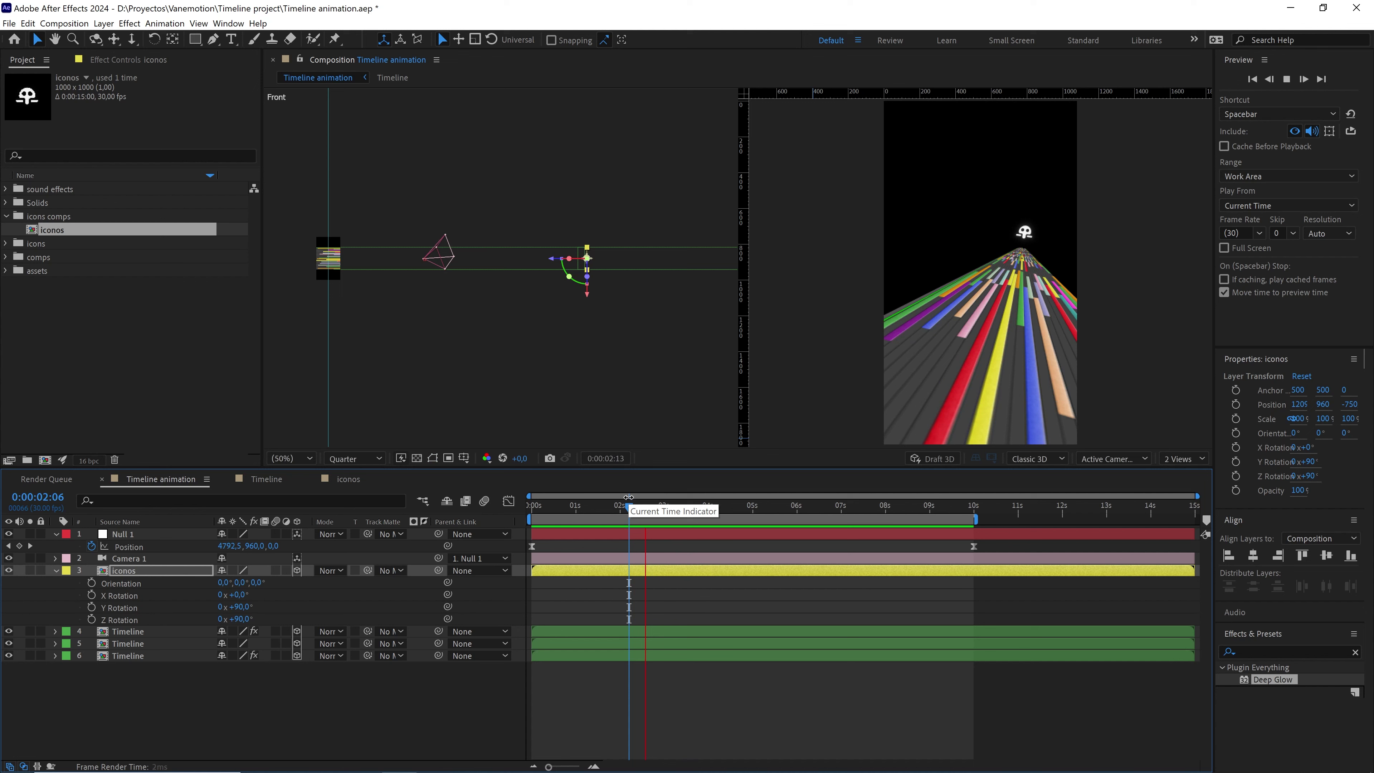
{"action": "key", "text": "space"}
{"action": "left_click_drag", "start_coordinate": [712, 511], "coordinate": [664, 507]}
{"action": "left_click_drag", "start_coordinate": [632, 330], "coordinate": [601, 338]}
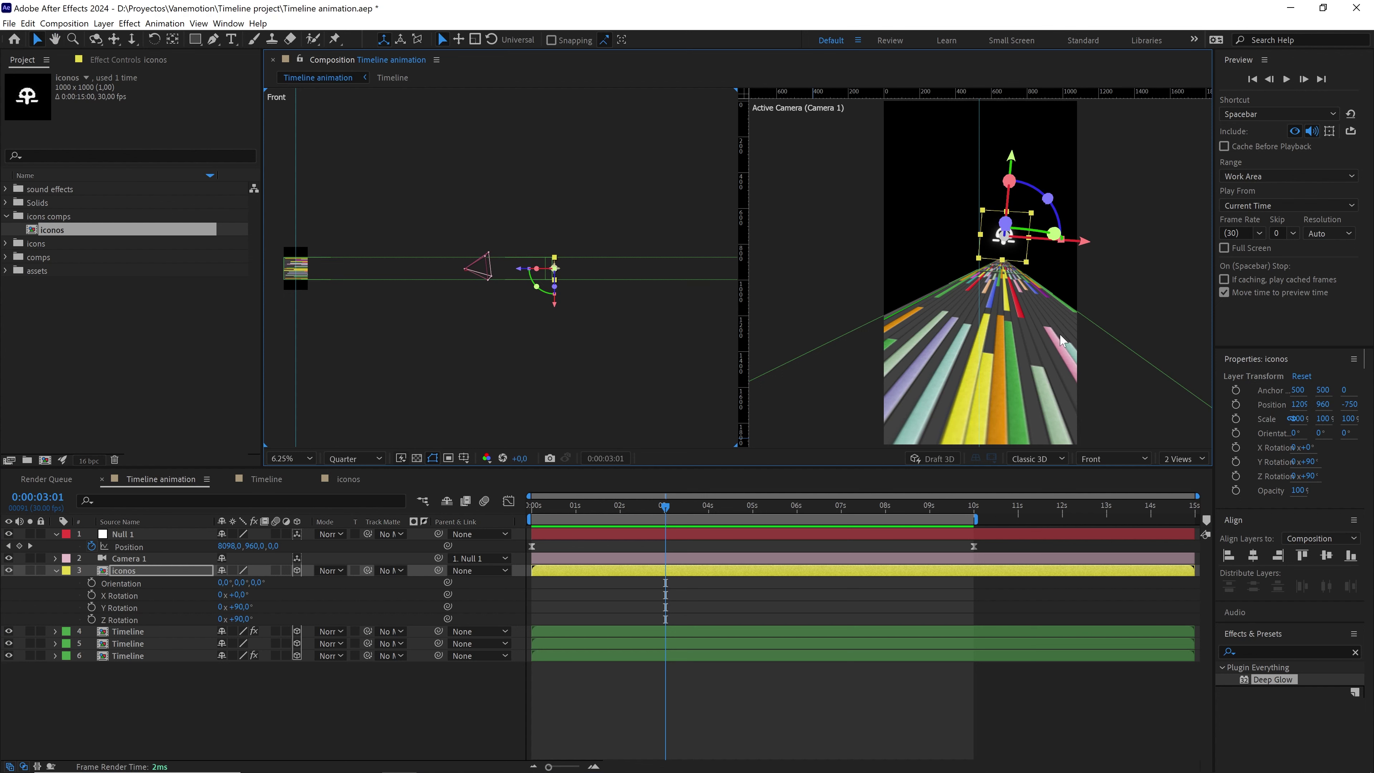
{"action": "scroll", "coordinate": [973, 281], "scroll_direction": "up", "scroll_amount": 2}
{"action": "left_click_drag", "start_coordinate": [1059, 250], "coordinate": [1009, 310]}
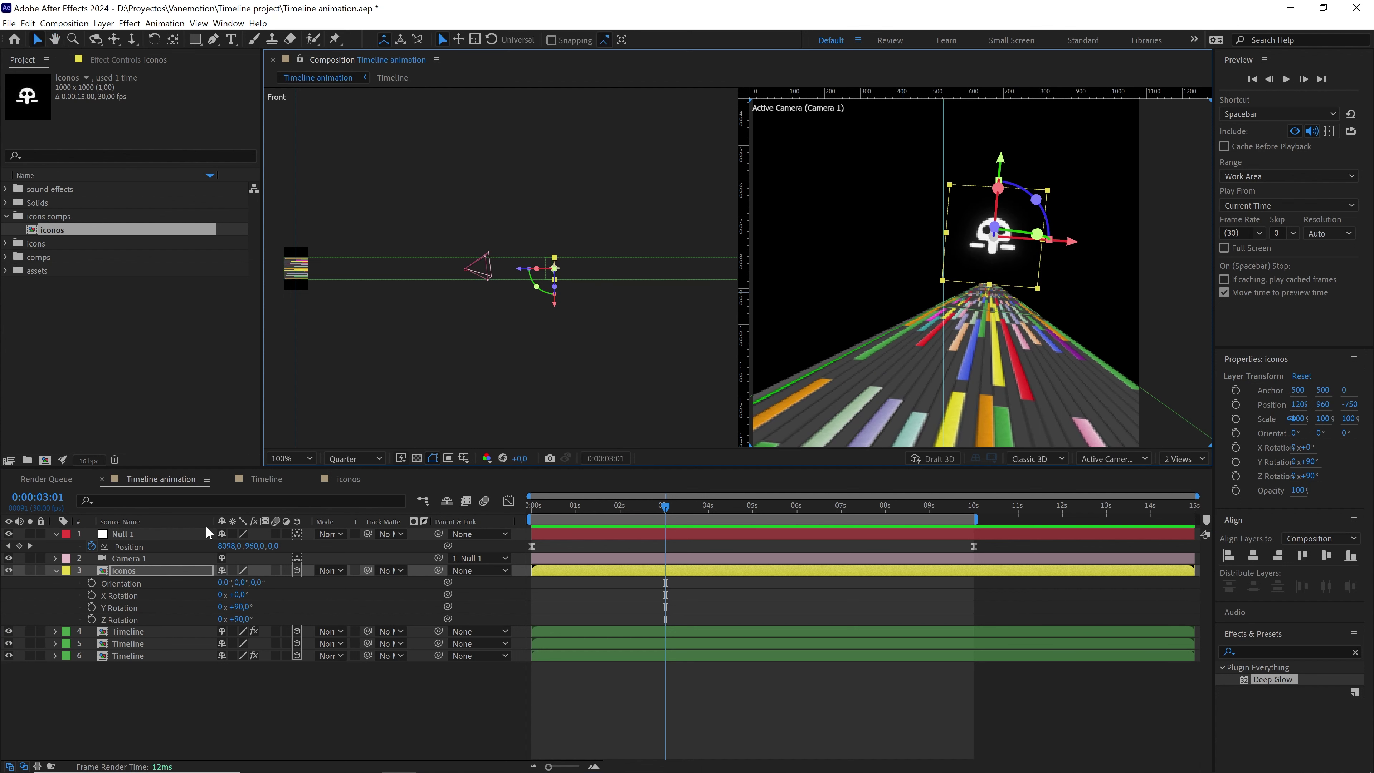
- Duplicate the iconos layer and place the copy farther along the strip on its left side, at about X 13360, Y -549, Z -1257
{"action": "left_click", "coordinate": [147, 572]}
{"action": "key", "text": "ctrl+d"}
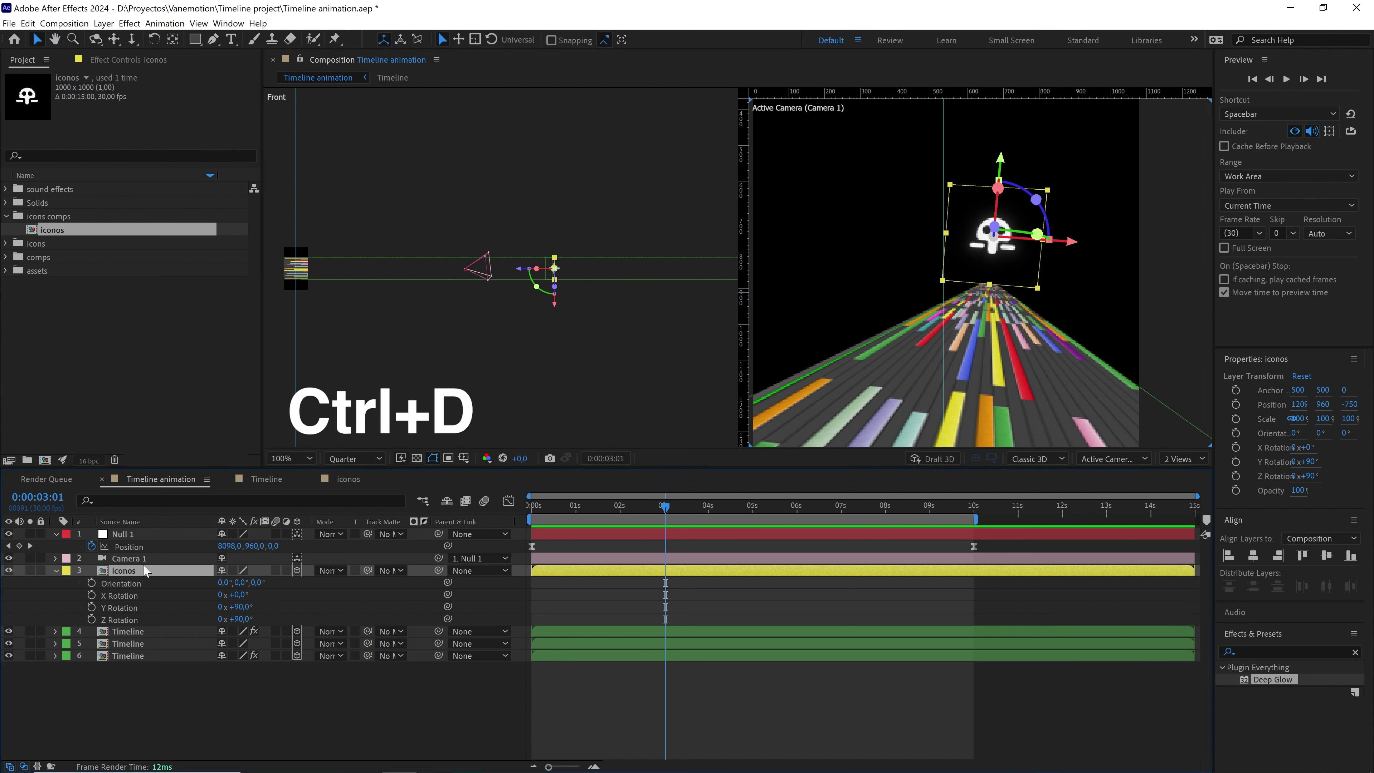
{"action": "left_click_drag", "start_coordinate": [519, 275], "coordinate": [550, 277]}
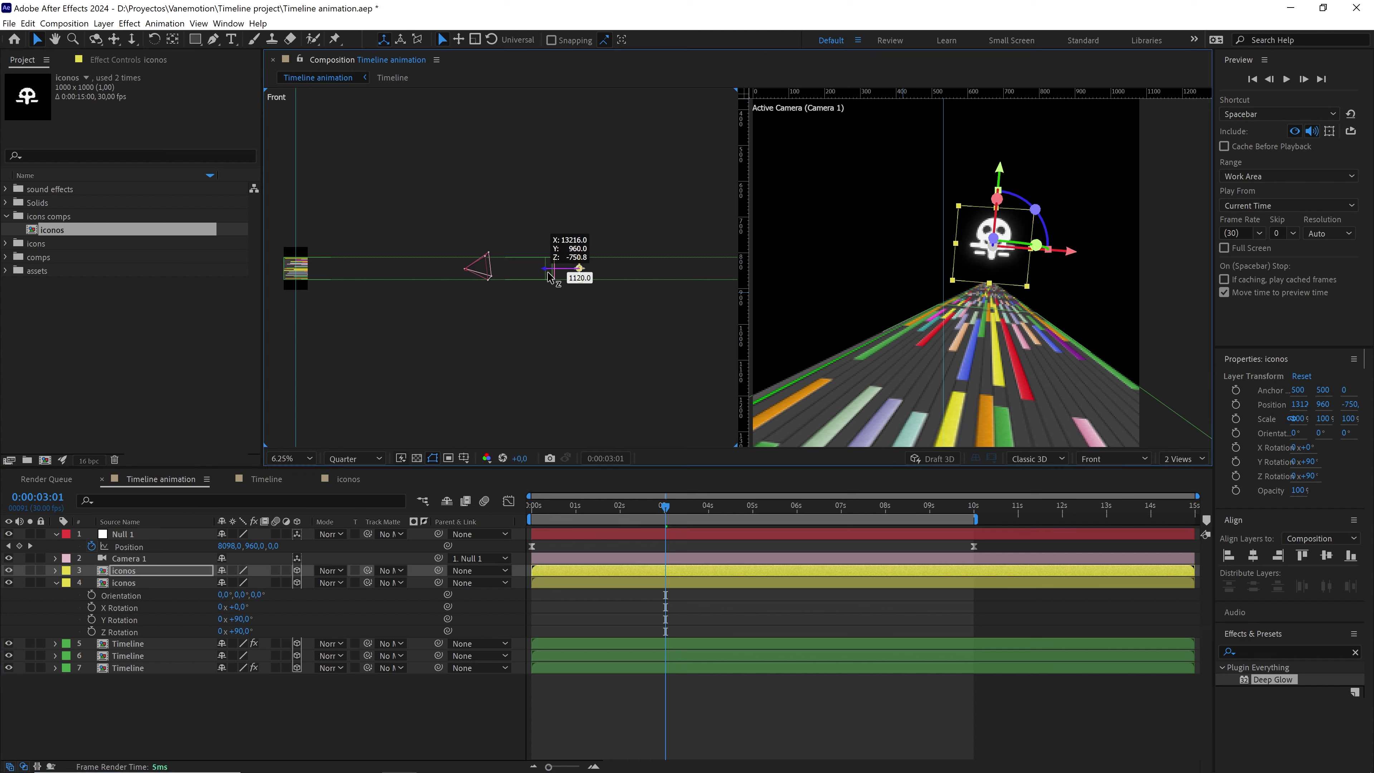
{"action": "left_click_drag", "start_coordinate": [1005, 174], "coordinate": [1007, 145]}
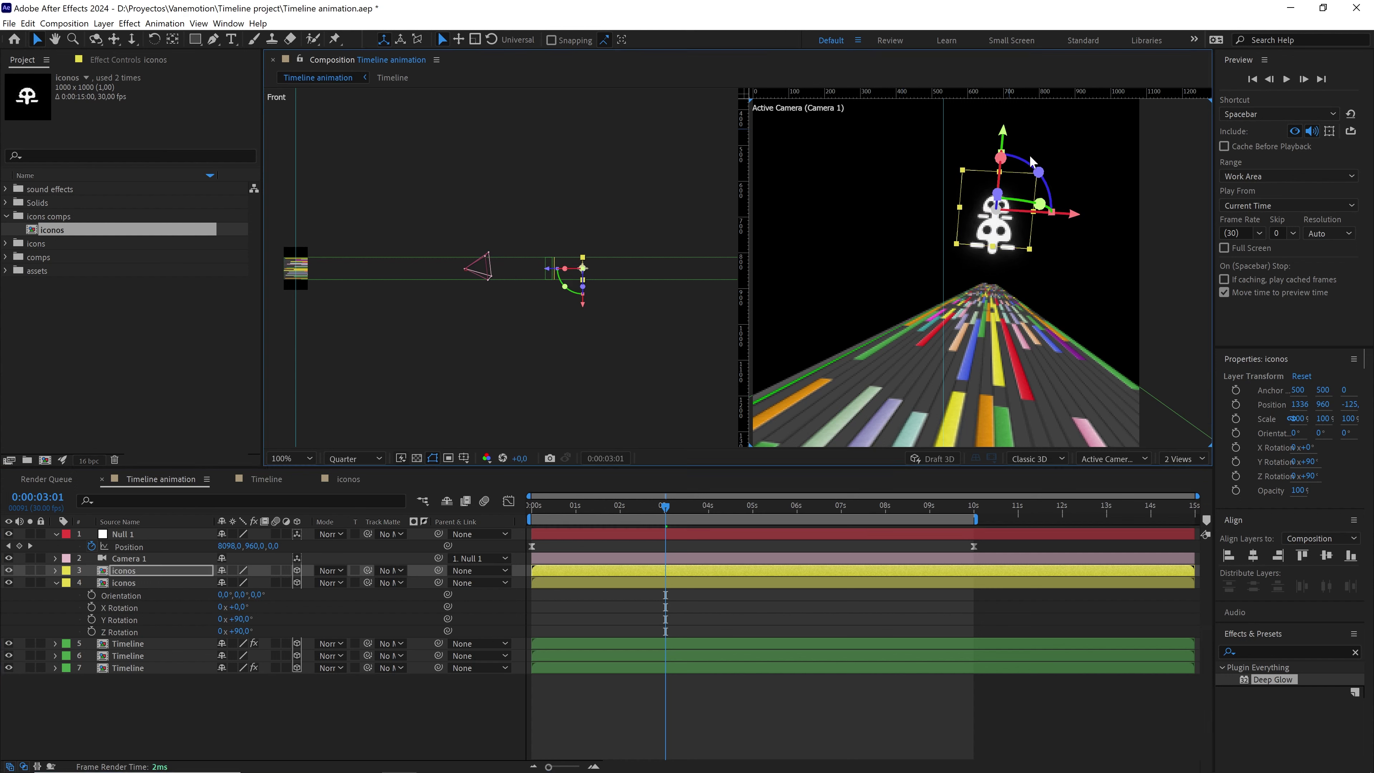
{"action": "left_click_drag", "start_coordinate": [1078, 220], "coordinate": [967, 210]}
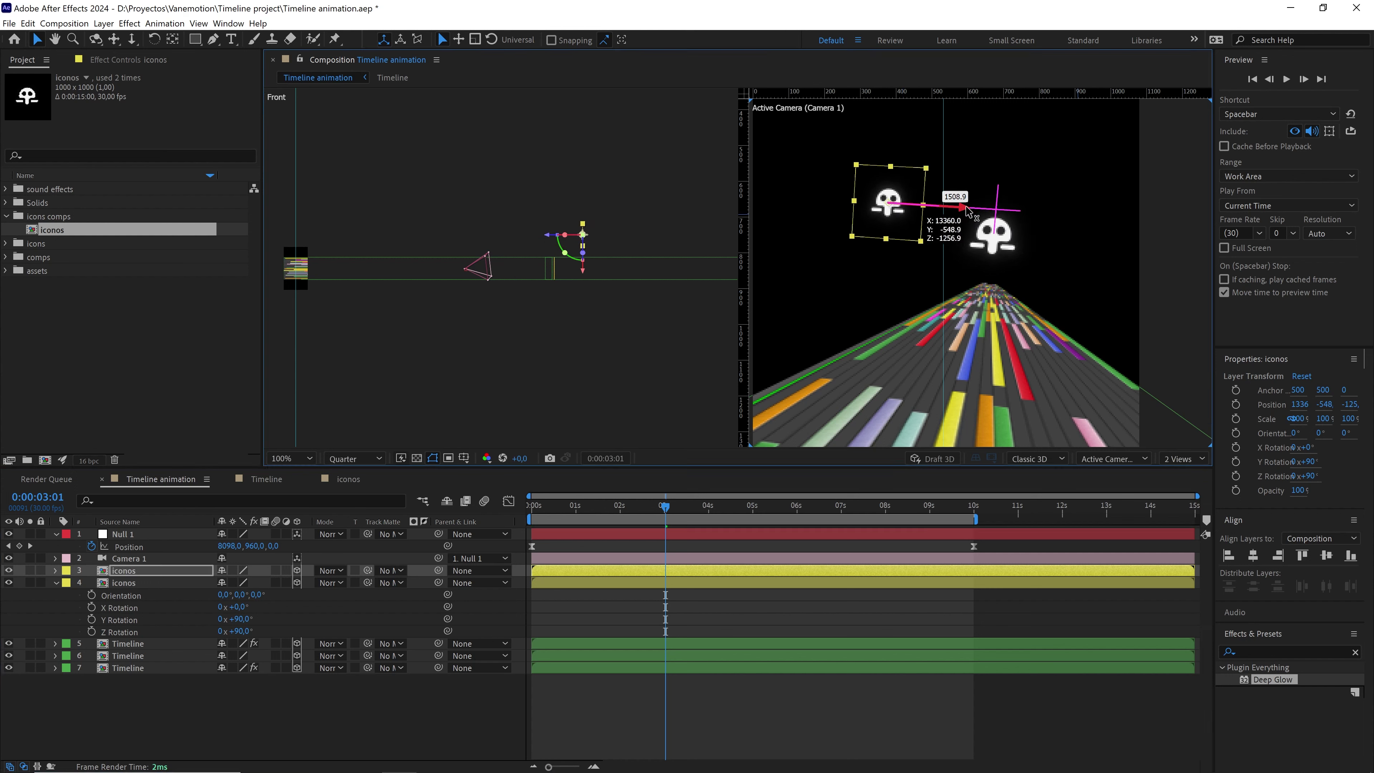
- Add two more iconos duplicates: one beyond the strip's right side, and one farther along X and higher above its left side
{"action": "left_click", "coordinate": [169, 571]}
{"action": "key", "text": "ctrl+d"}
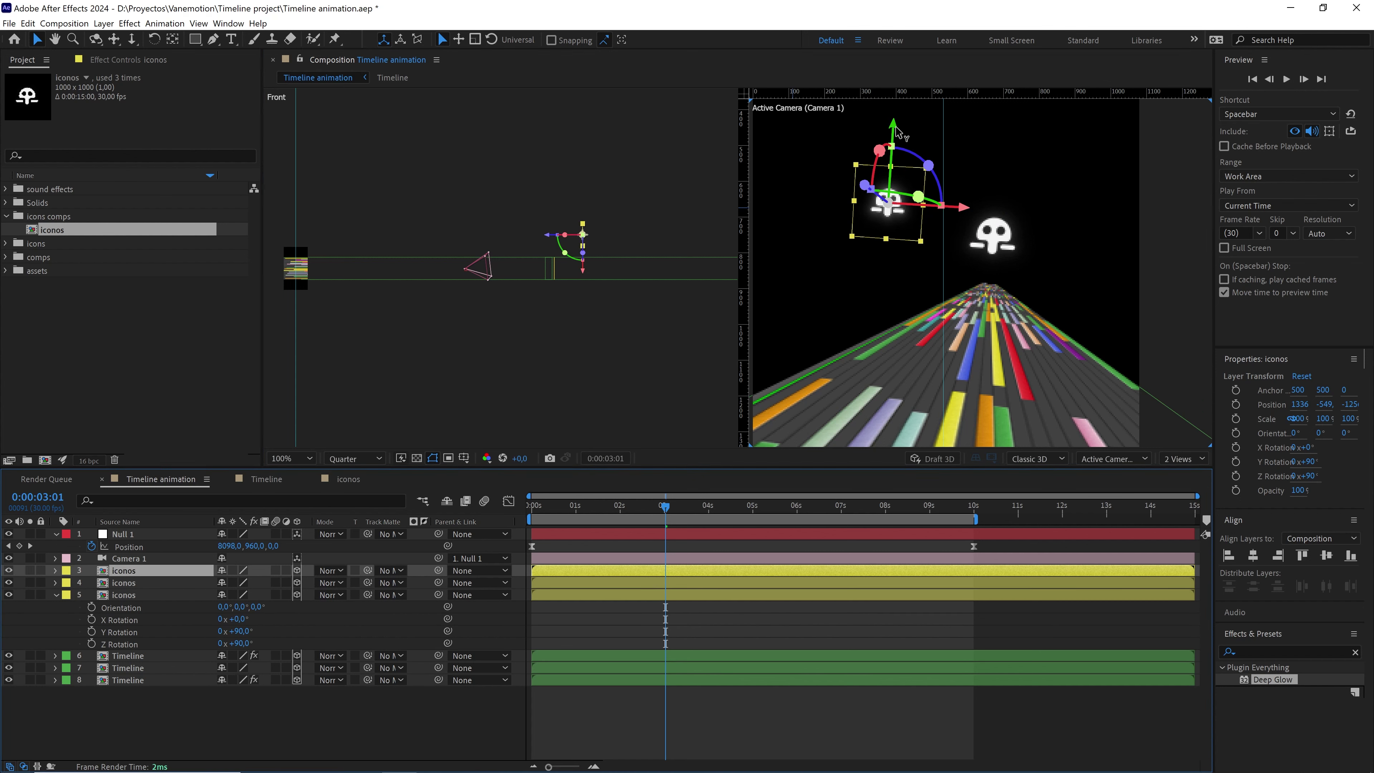
{"action": "left_click_drag", "start_coordinate": [896, 130], "coordinate": [1082, 137]}
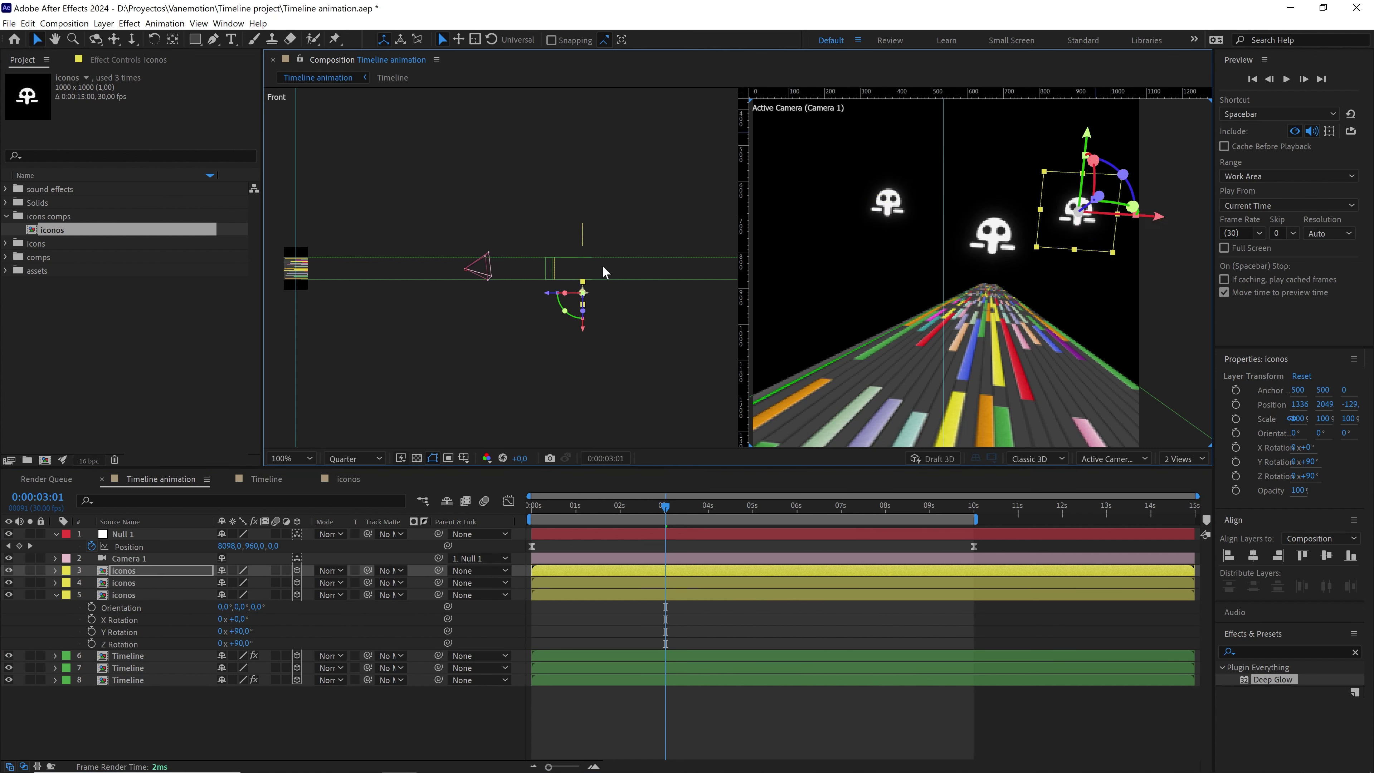
{"action": "left_click_drag", "start_coordinate": [581, 300], "coordinate": [635, 263]}
{"action": "key", "text": "ctrl+d"}
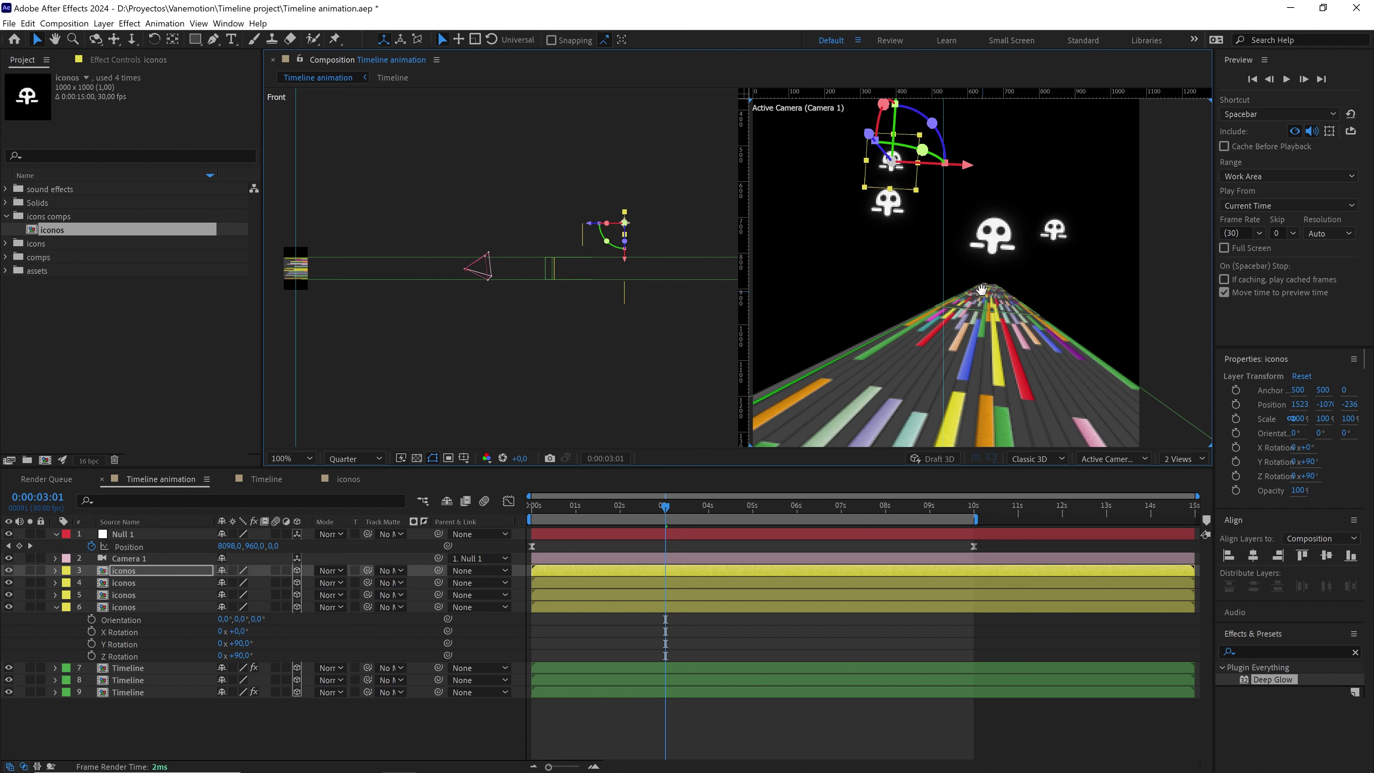
- At 0:00:03:13, add a fifth iconos copy on the strip's right side at Y about 2122, and shift the nearer left icon inward to Y about 44
{"action": "scroll", "coordinate": [982, 289], "scroll_direction": "down", "scroll_amount": 2}
{"action": "left_click", "coordinate": [652, 507]}
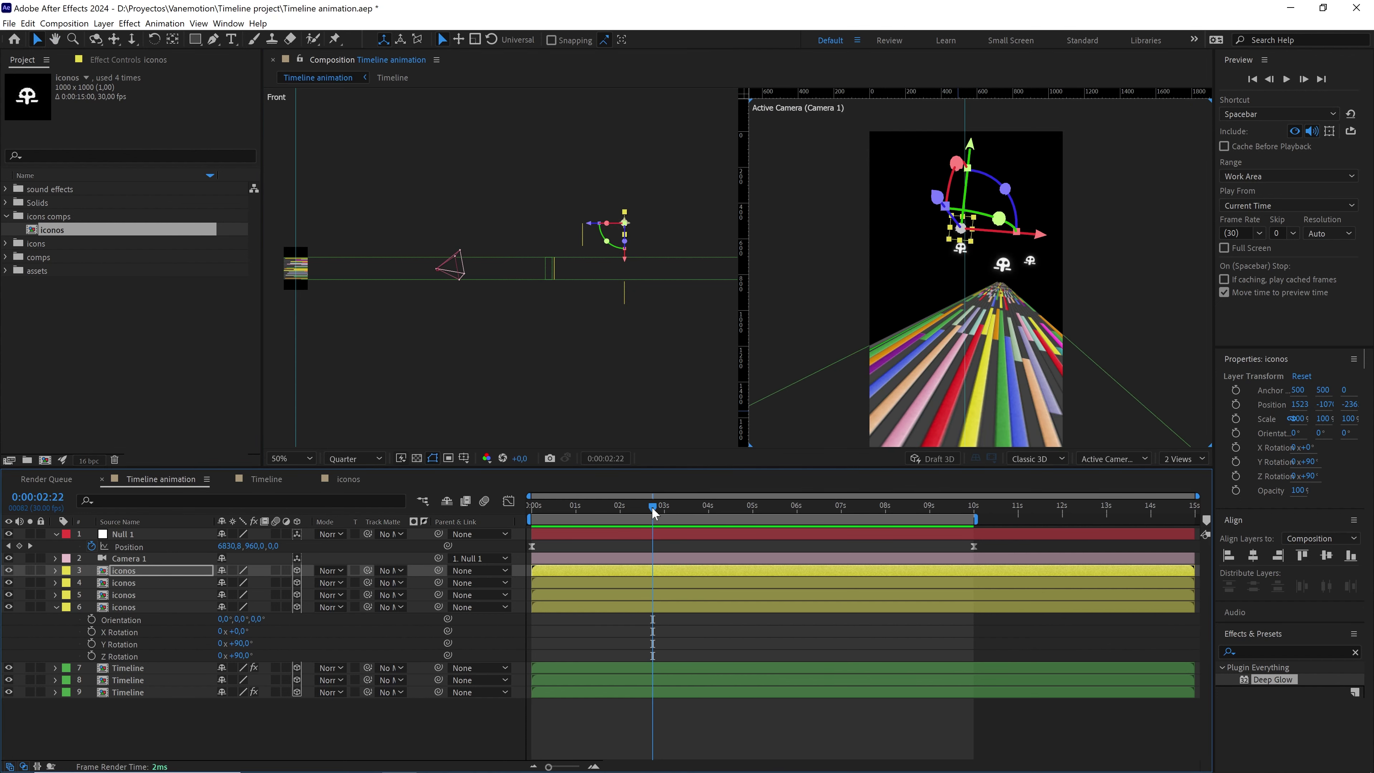
{"action": "left_click_drag", "start_coordinate": [652, 507], "coordinate": [683, 507]}
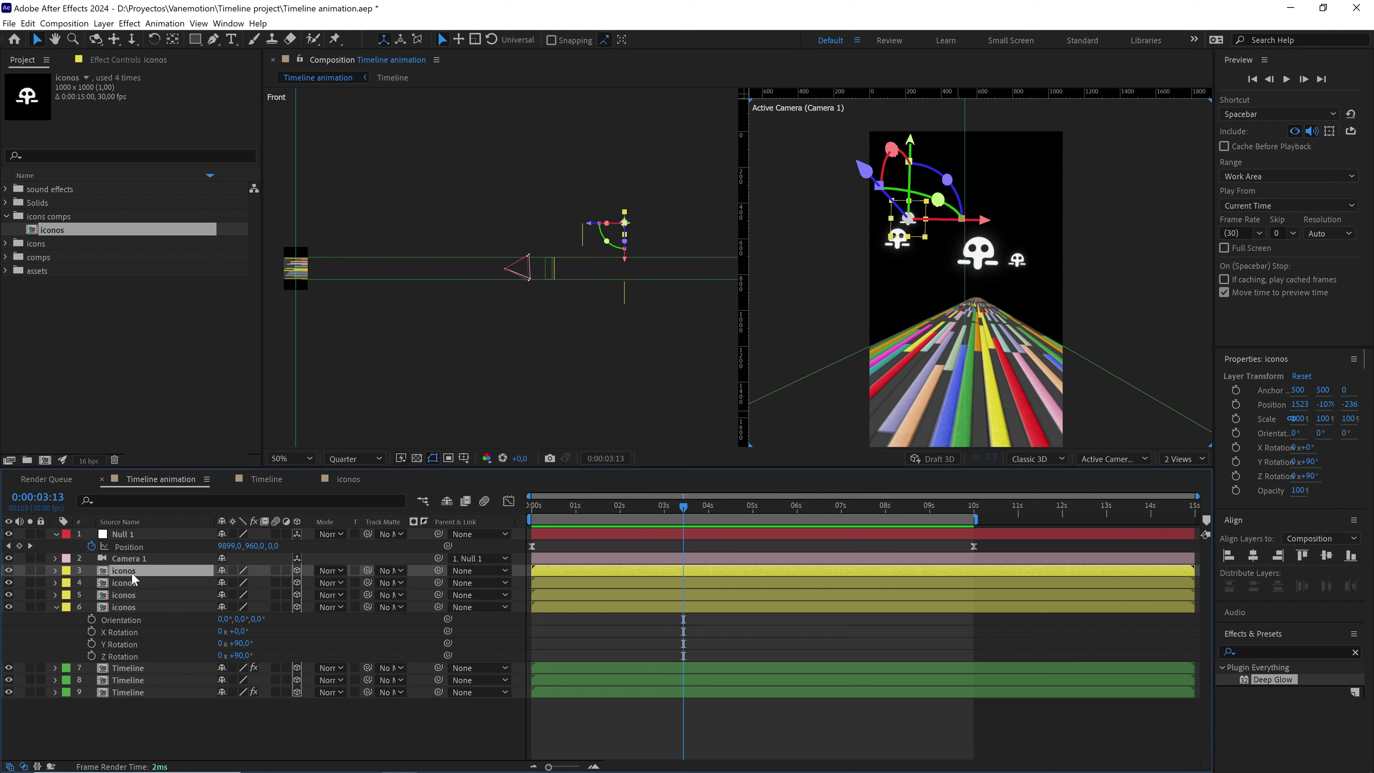
{"action": "key", "text": "ctrl+d"}
{"action": "left_click_drag", "start_coordinate": [625, 222], "coordinate": [625, 269]}
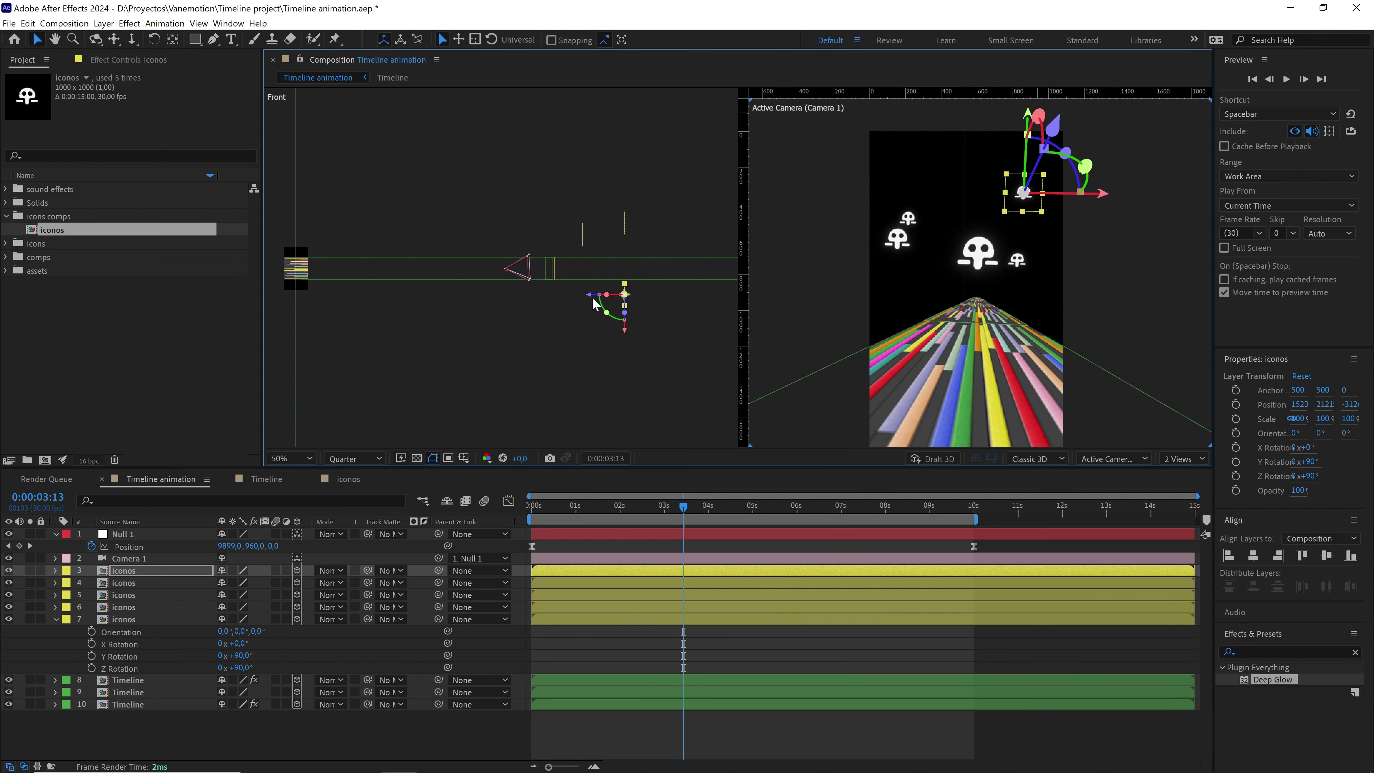
{"action": "left_click_drag", "start_coordinate": [593, 304], "coordinate": [576, 304]}
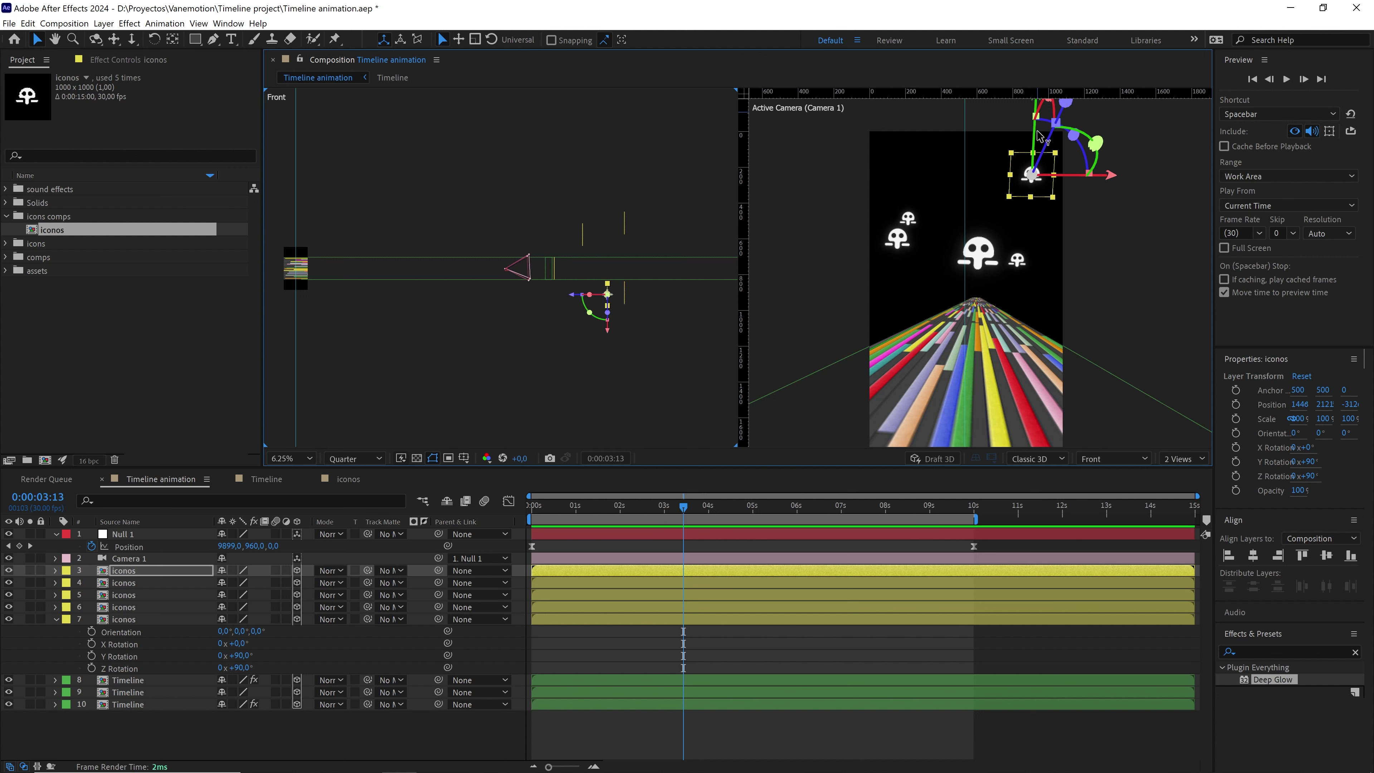
{"action": "left_click_drag", "start_coordinate": [1037, 135], "coordinate": [1036, 152]}
{"action": "left_click_drag", "start_coordinate": [905, 238], "coordinate": [1010, 244]}
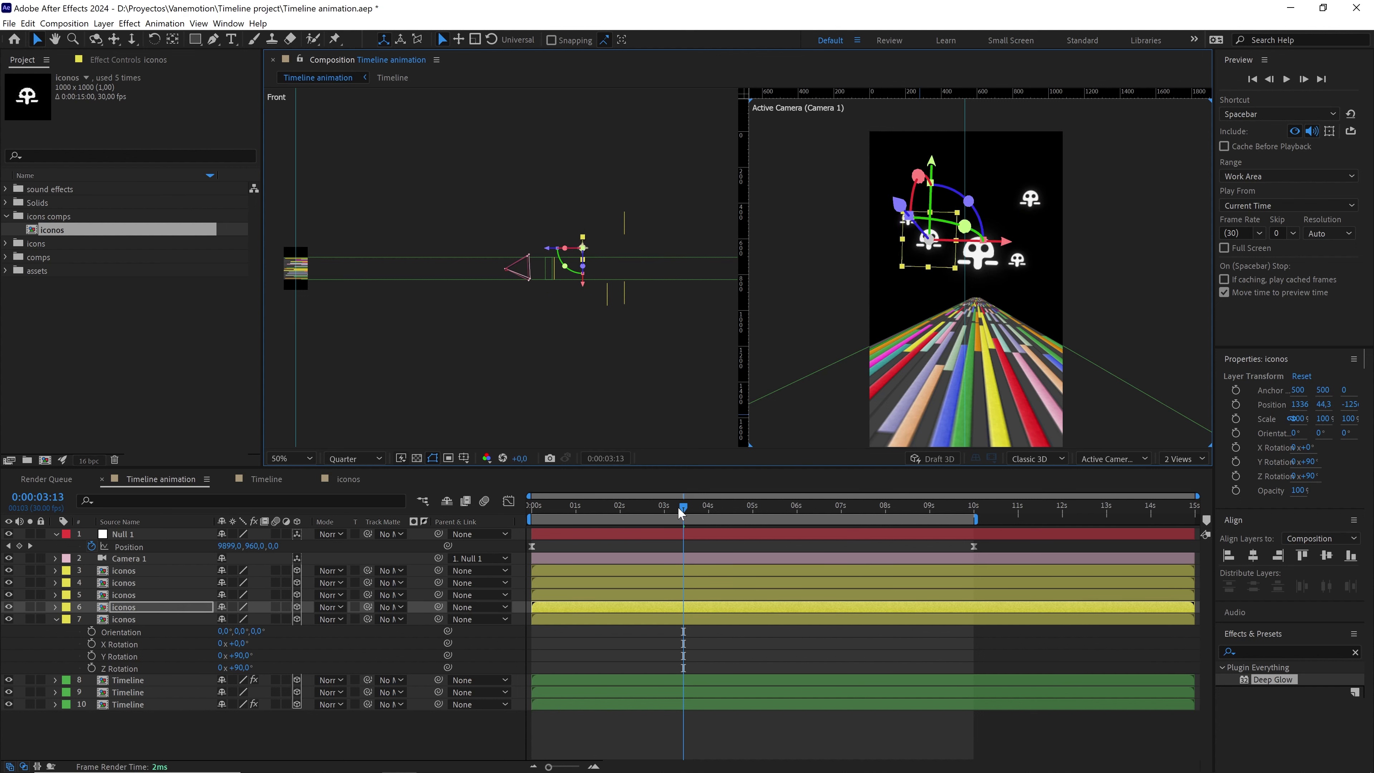
- Preview the camera flying past the five icons from the start, and replay the passage from 0:00:02:18
{"action": "left_click_drag", "start_coordinate": [683, 507], "coordinate": [535, 509]}
{"action": "key", "text": "space"}
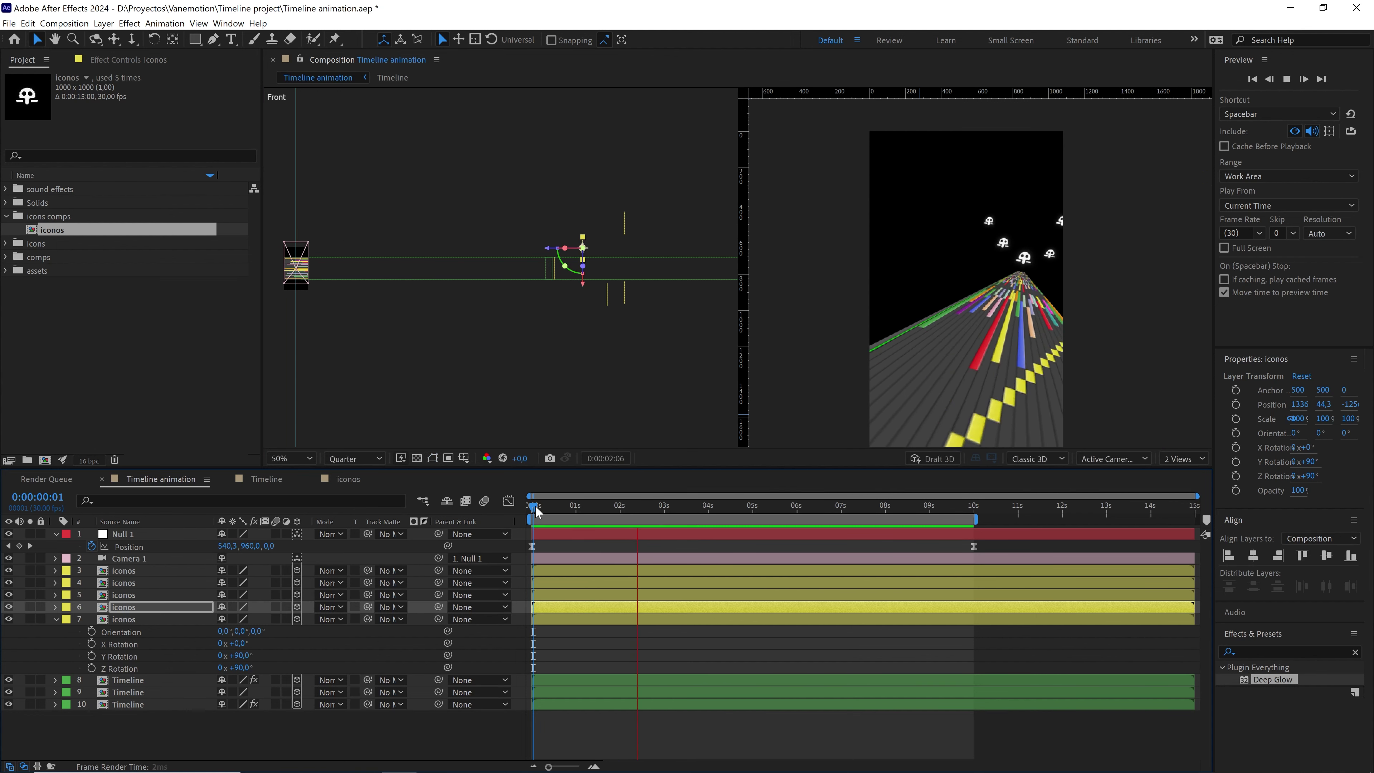
{"action": "key", "text": "space"}
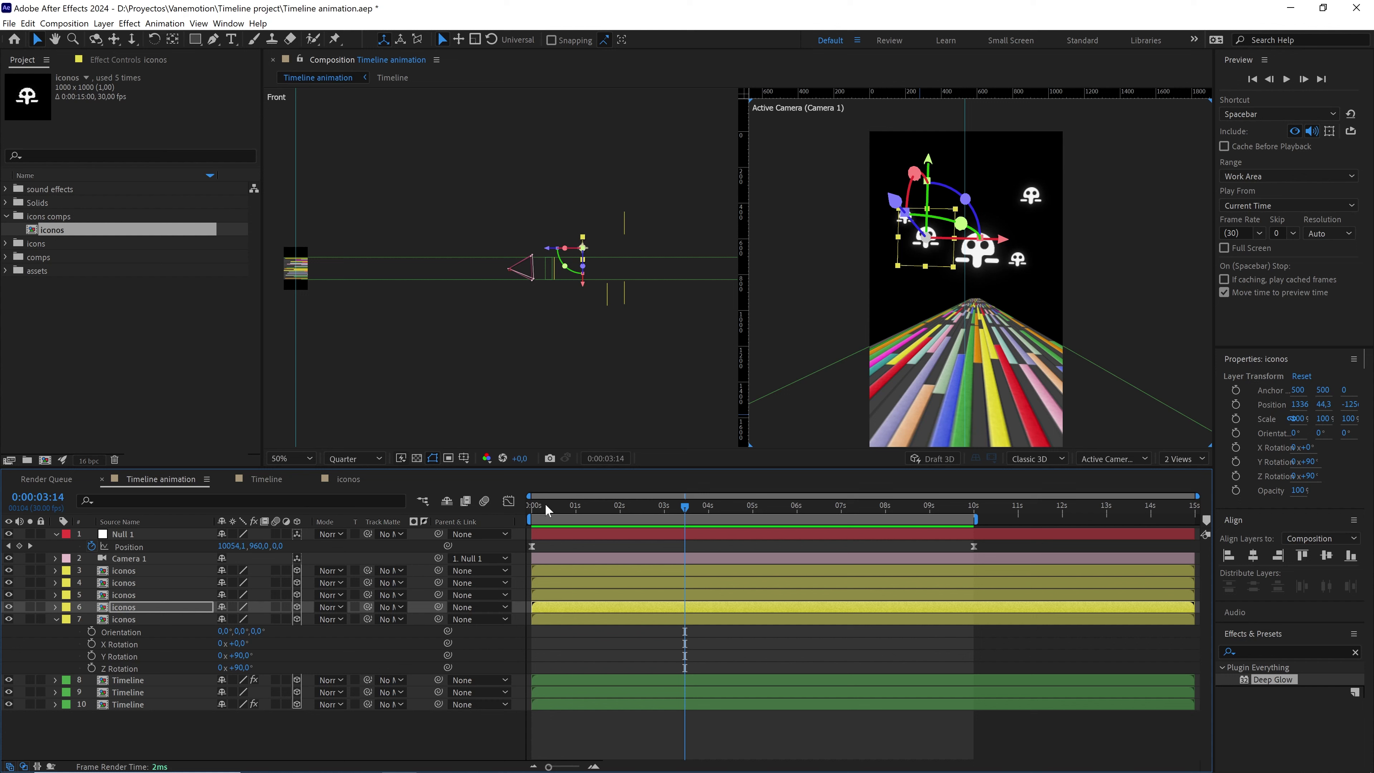
{"action": "left_click_drag", "start_coordinate": [684, 509], "coordinate": [645, 505]}
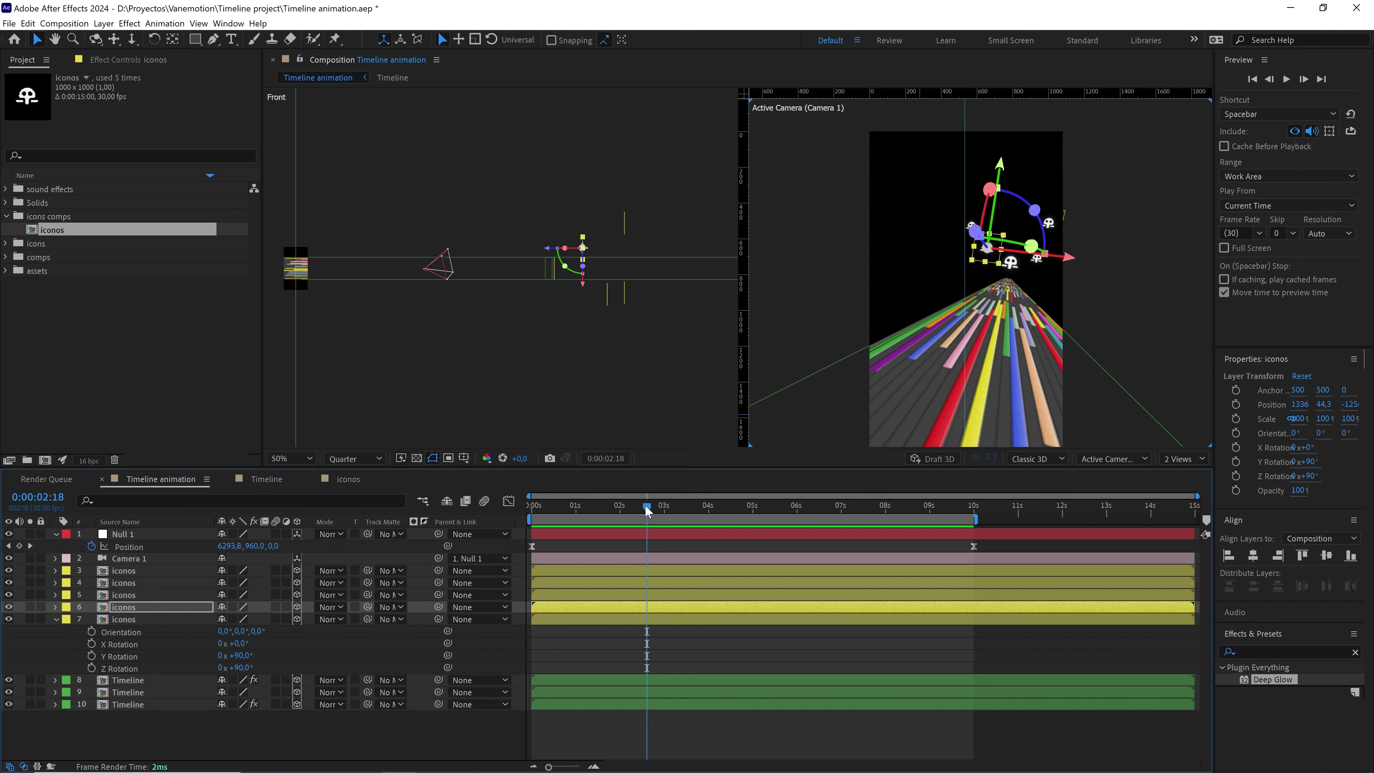
{"action": "key", "text": "space"}
{"action": "key", "text": "space"}
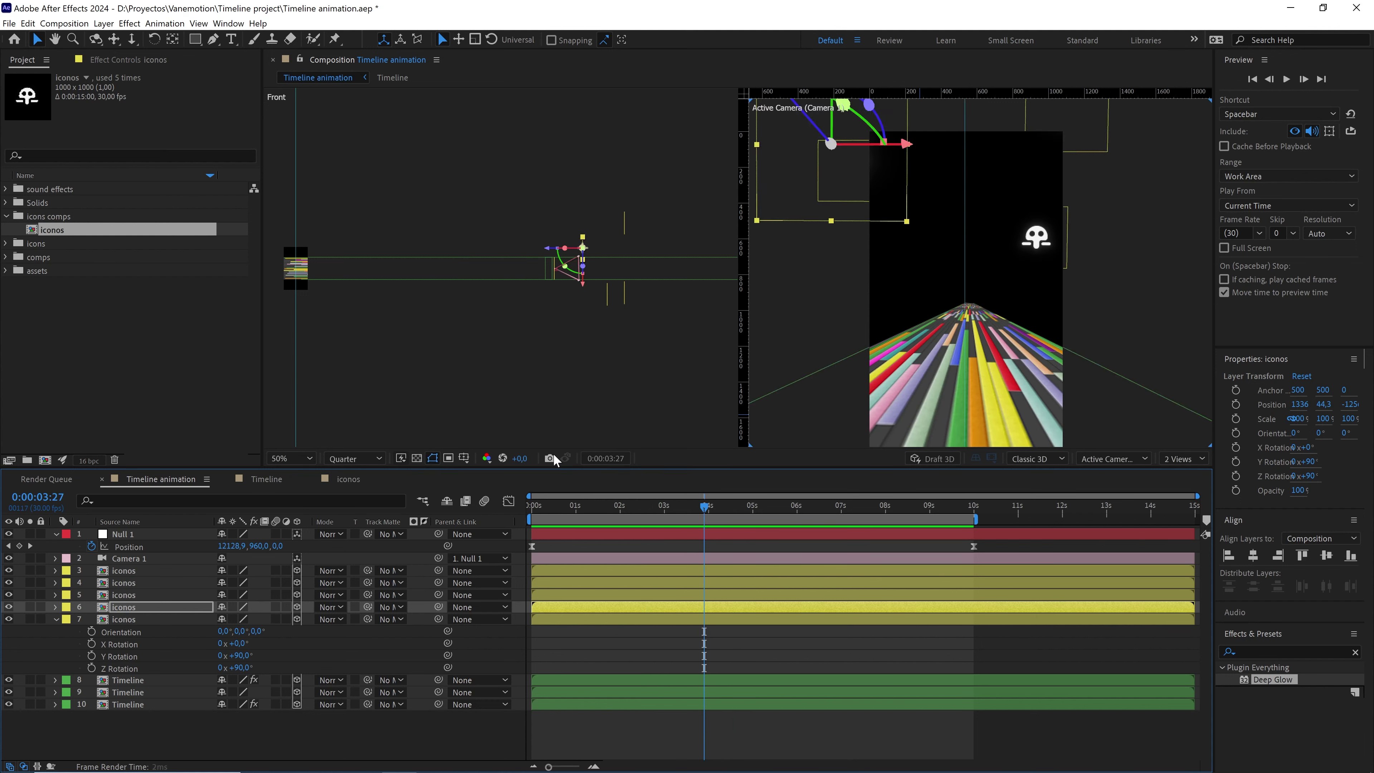
- Duplicate all five iconos layers together and move the copies farther along X in the Front view, with the lead icon at about X 16288
{"action": "left_click", "coordinate": [139, 616], "text": "shift"}
{"action": "left_click", "coordinate": [140, 571], "text": "shift"}
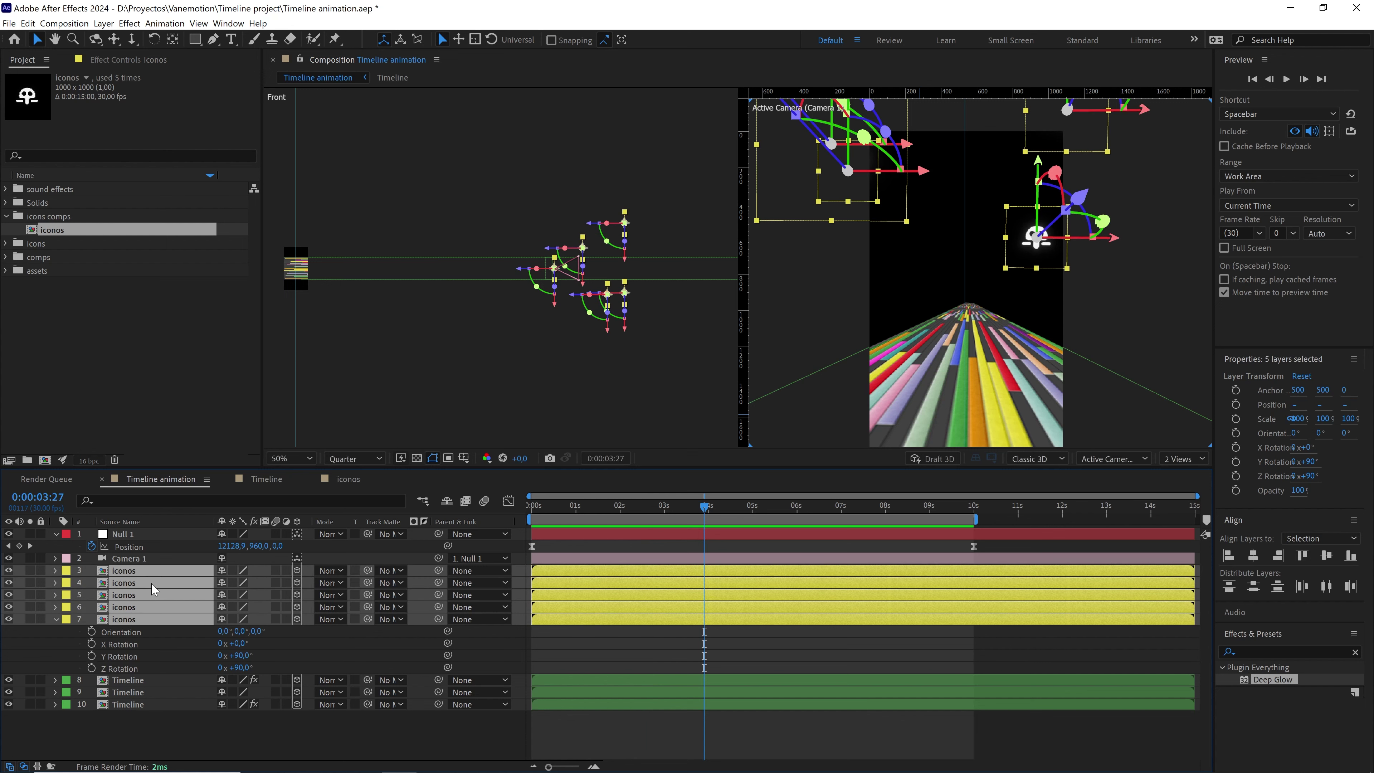
{"action": "key", "text": "ctrl+d"}
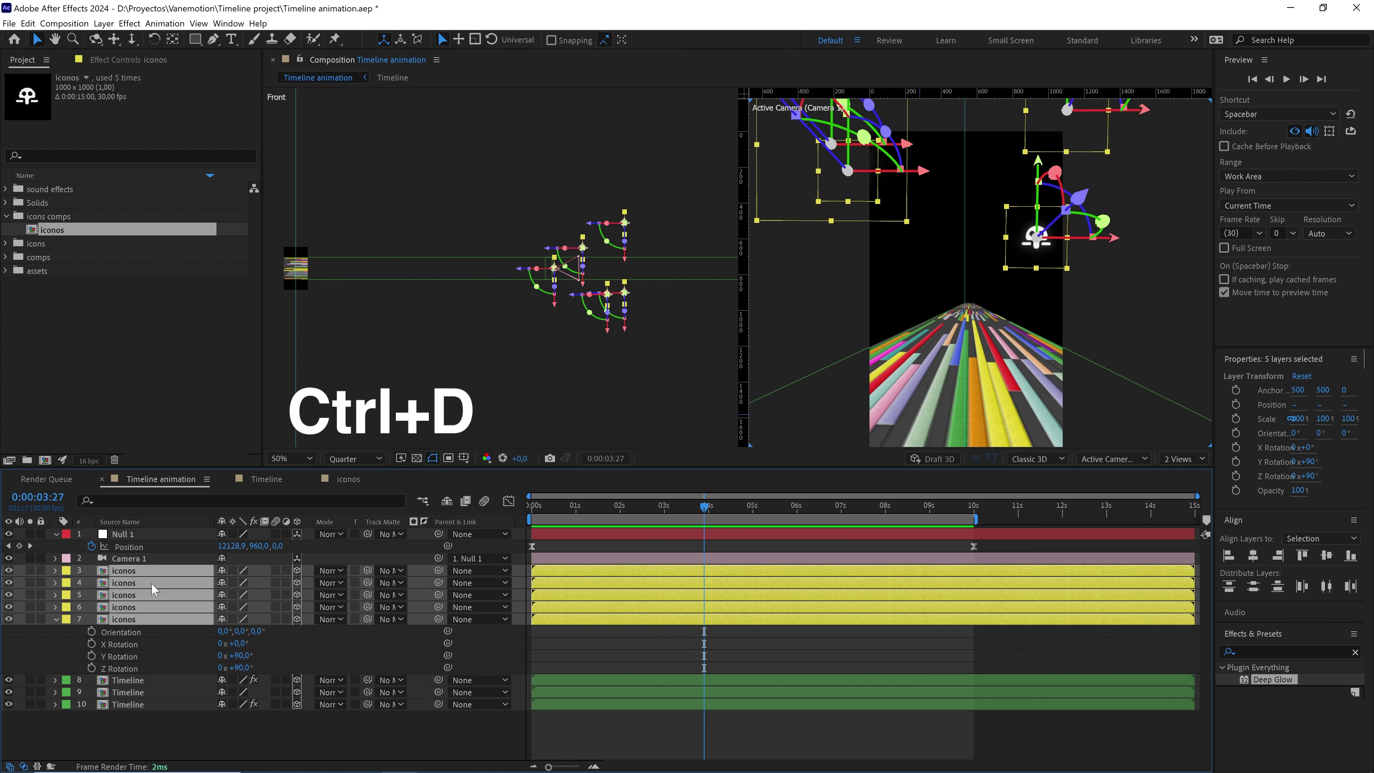
{"action": "left_click_drag", "start_coordinate": [637, 340], "coordinate": [532, 333]}
{"action": "left_click_drag", "start_coordinate": [414, 272], "coordinate": [478, 276]}
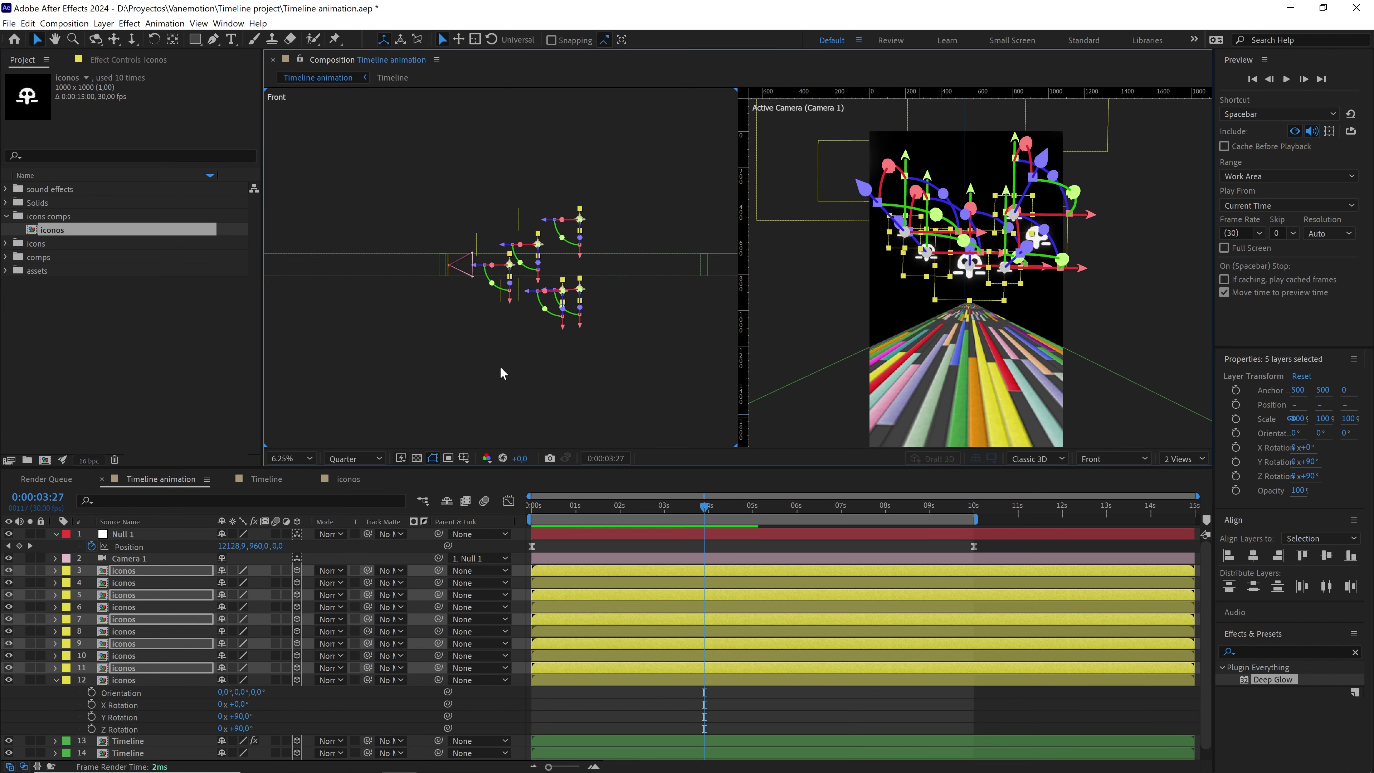
{"action": "scroll", "coordinate": [500, 266], "scroll_direction": "up", "scroll_amount": 1}
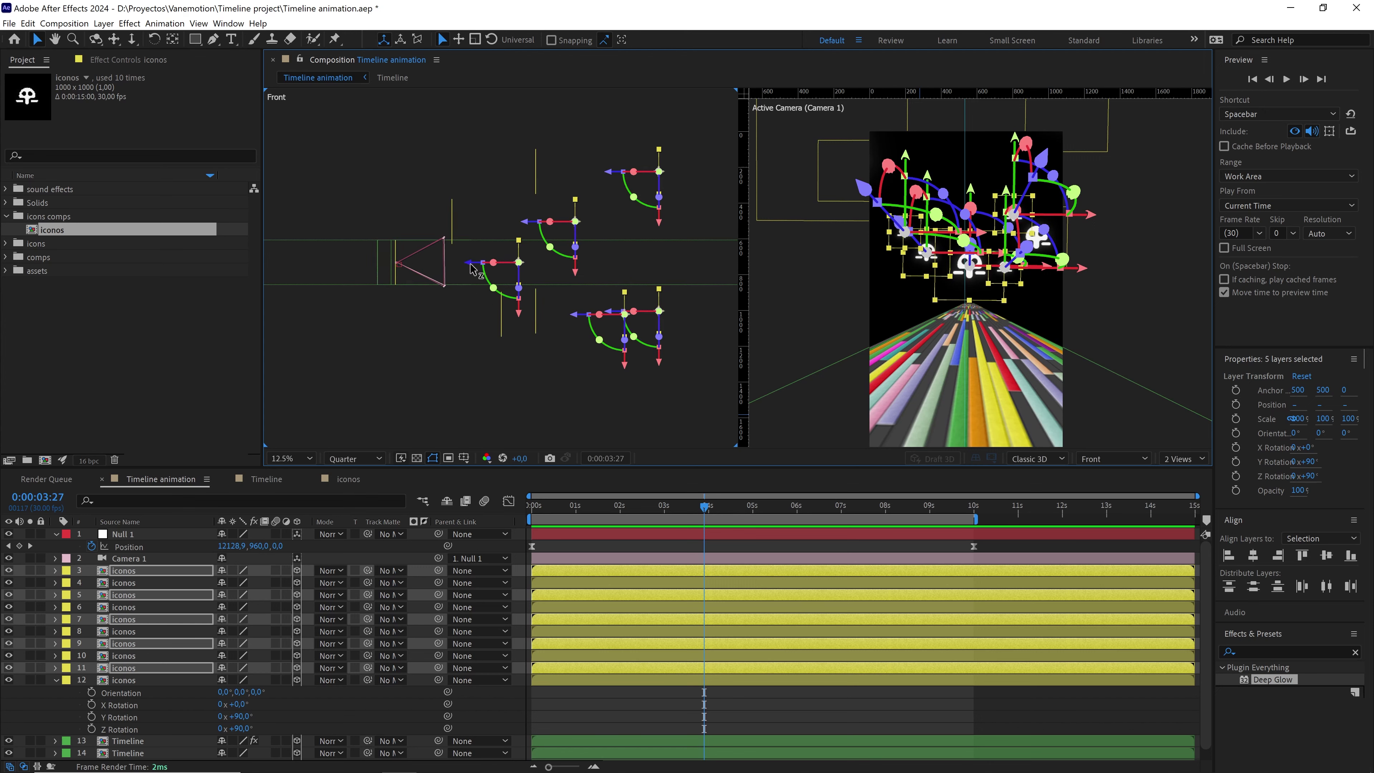
{"action": "left_click_drag", "start_coordinate": [490, 270], "coordinate": [538, 273]}
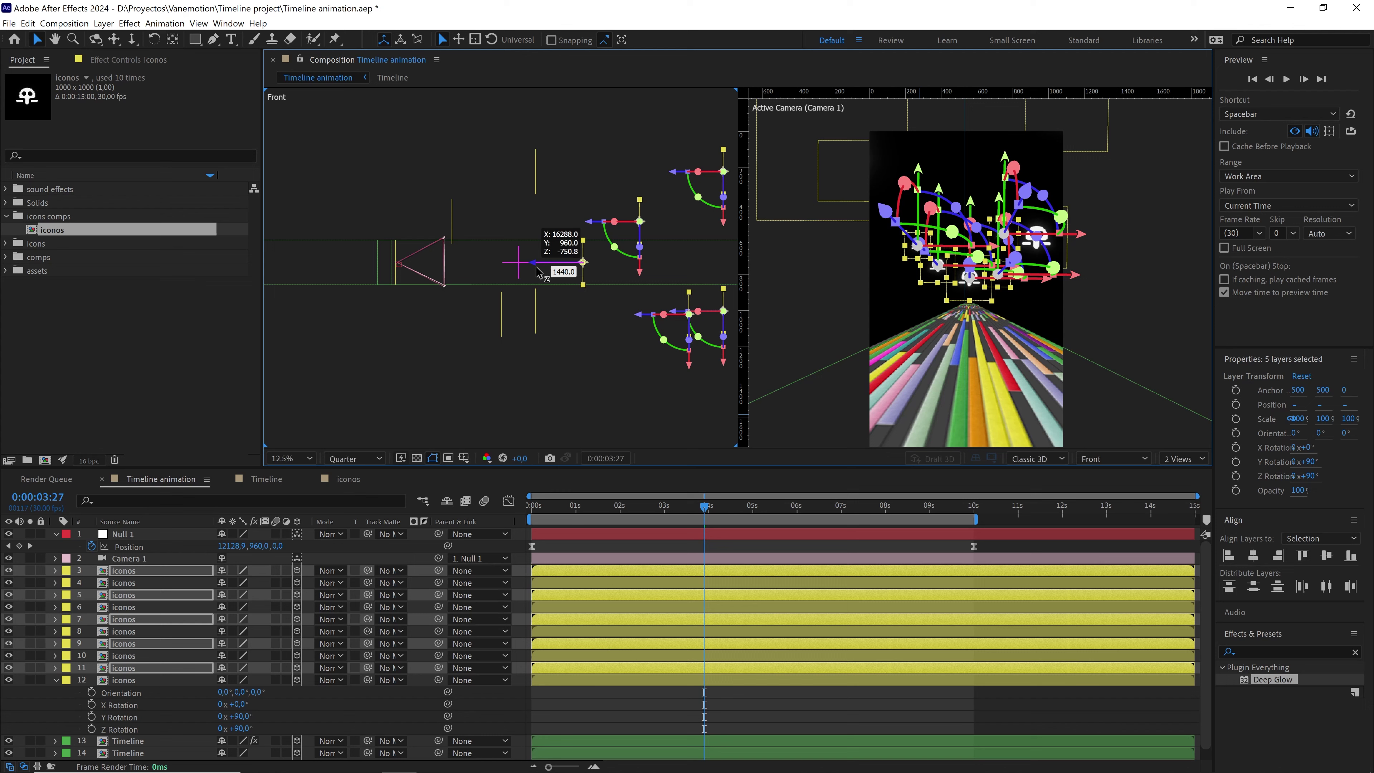
- Duplicate all ten iconos layers and move the copies along X beyond the existing icons in the Front view
{"action": "scroll", "coordinate": [538, 270], "scroll_direction": "down", "scroll_amount": 1}
{"action": "left_click_drag", "start_coordinate": [636, 276], "coordinate": [561, 272]}
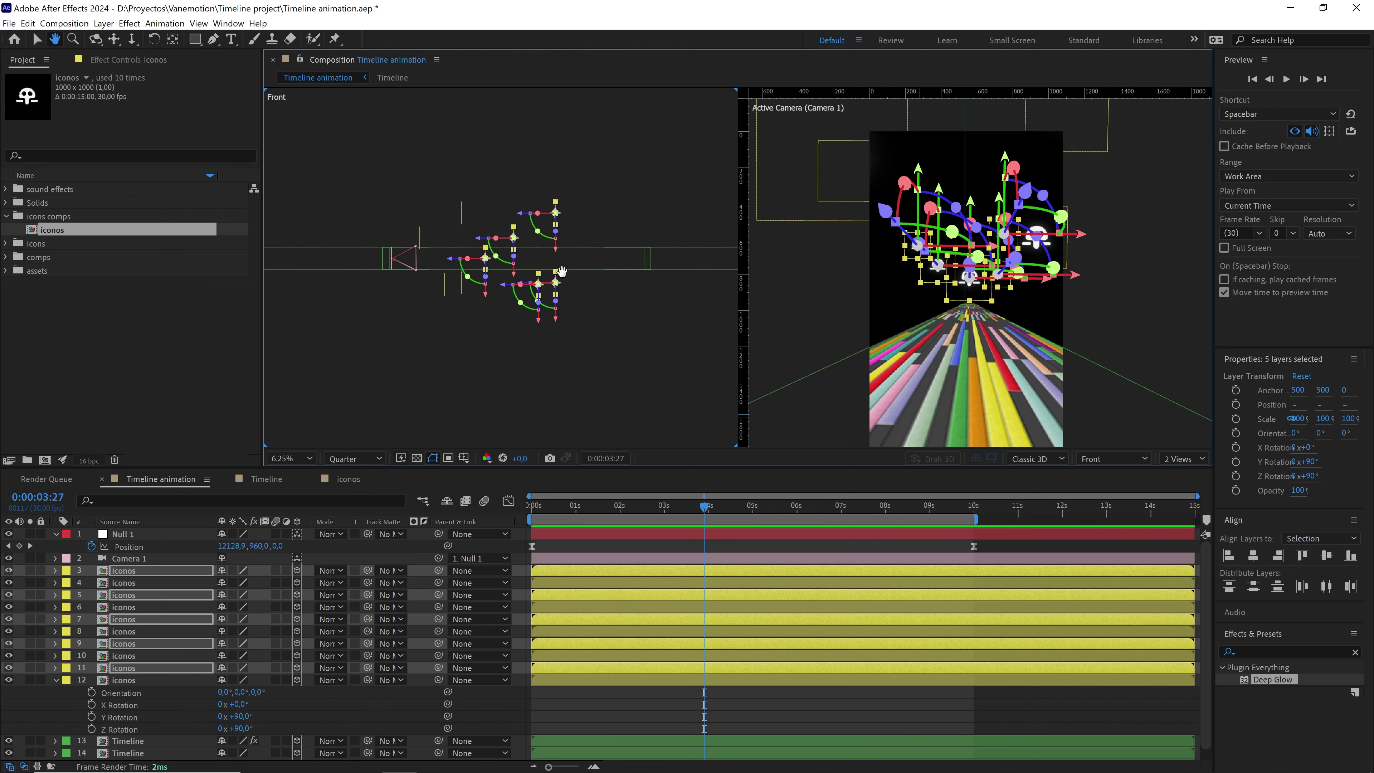
{"action": "key", "text": "v"}
{"action": "left_click", "coordinate": [137, 676]}
{"action": "left_click", "coordinate": [151, 570], "text": "shift"}
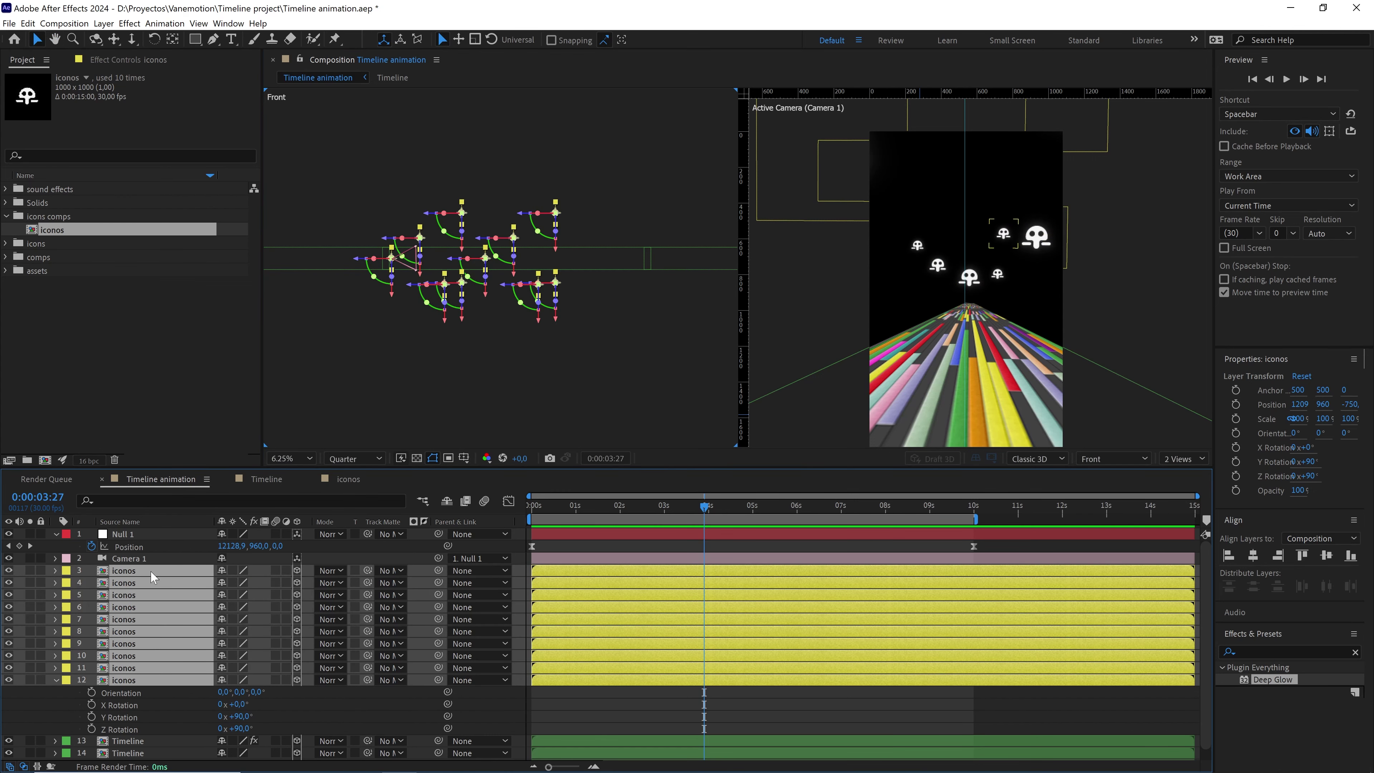
{"action": "key", "text": "ctrl+d"}
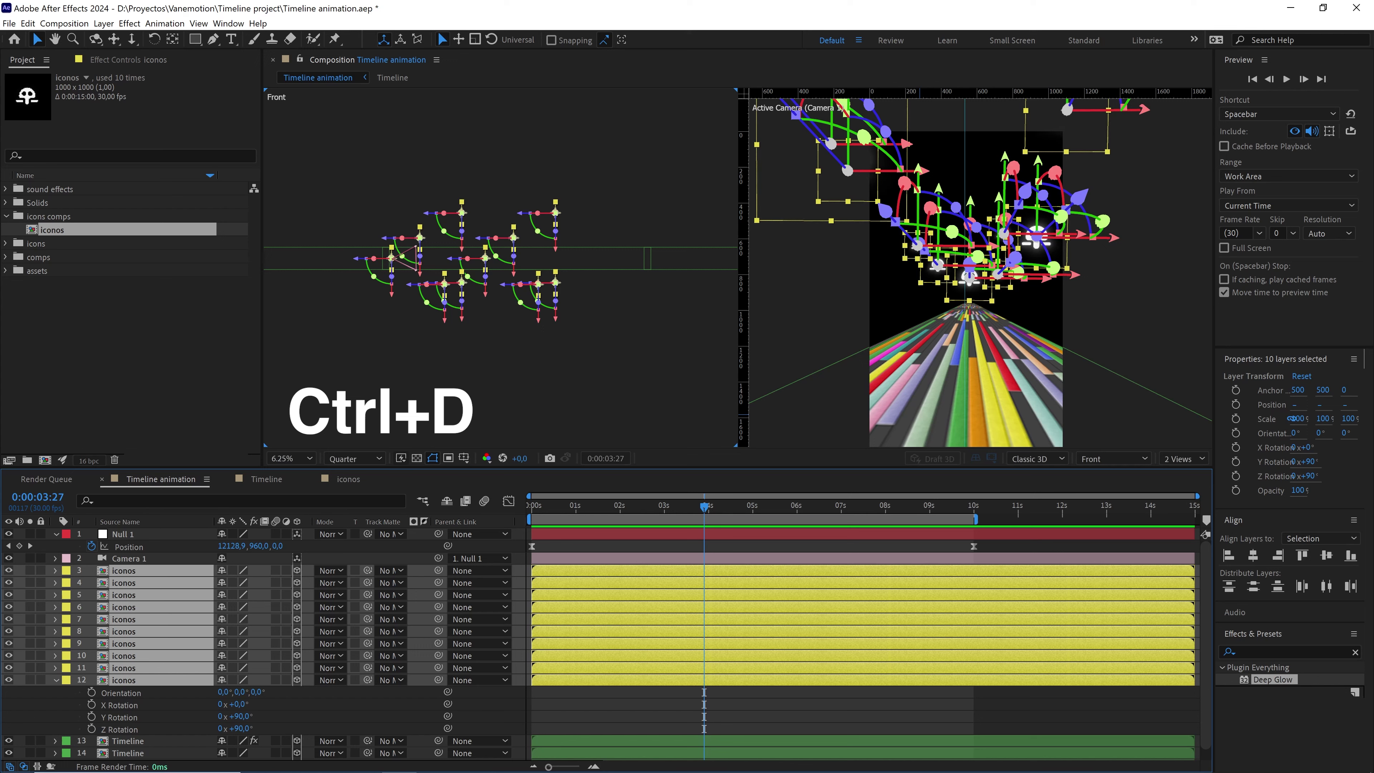
{"action": "left_click_drag", "start_coordinate": [359, 265], "coordinate": [552, 265]}
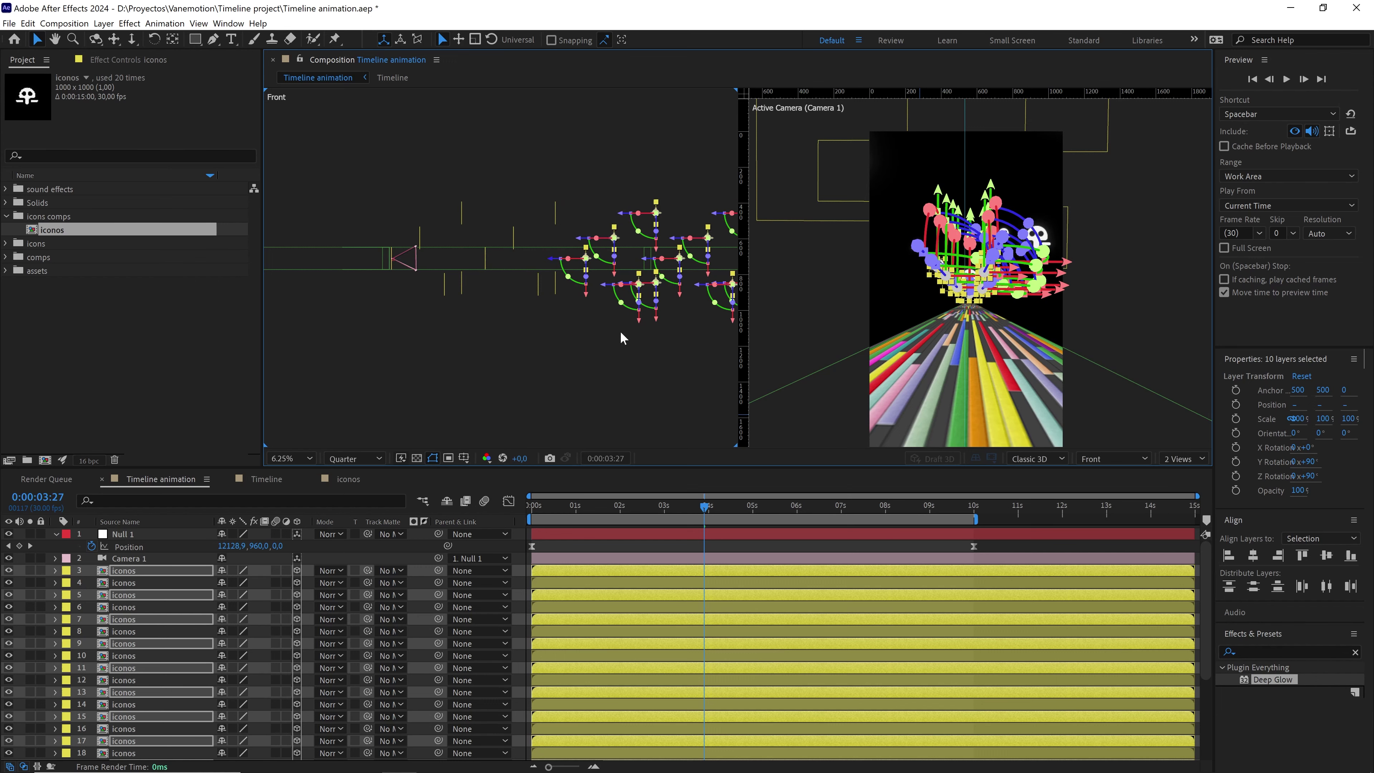
- Return the composition viewer to 1 View and preview the camera's flight through the icons from the start to about 4 seconds
{"action": "left_click", "coordinate": [1184, 459]}
{"action": "left_click", "coordinate": [1184, 474]}
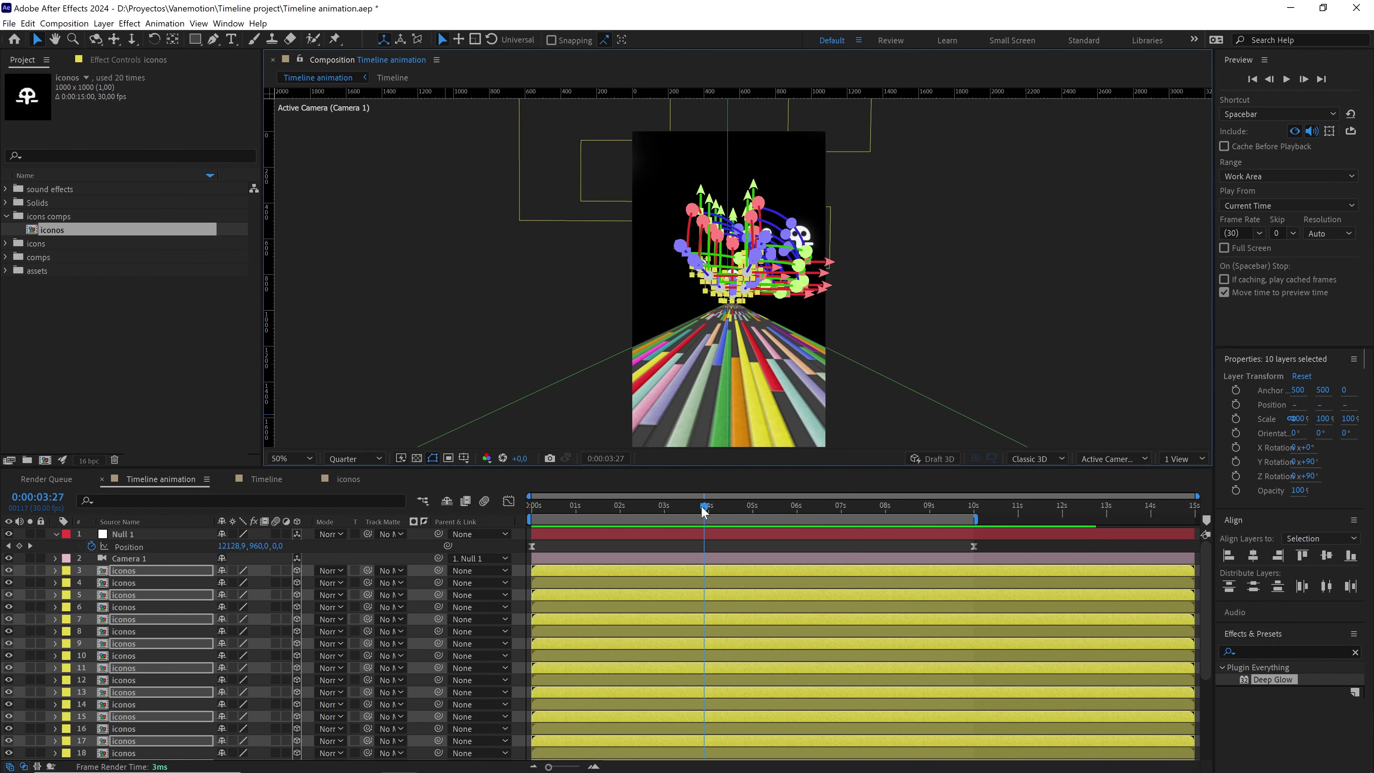
{"action": "key", "text": "Home"}
{"action": "key", "text": "space"}
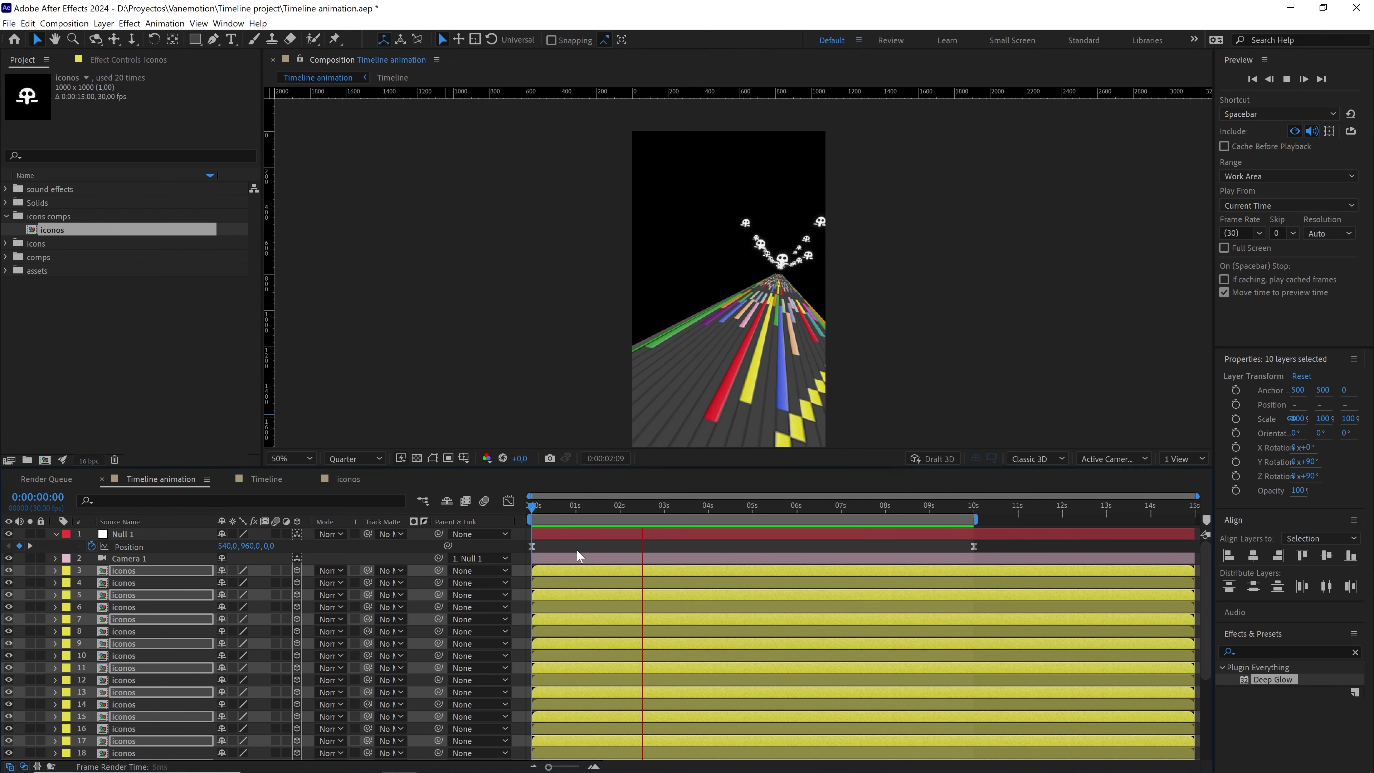
{"action": "key", "text": "space"}
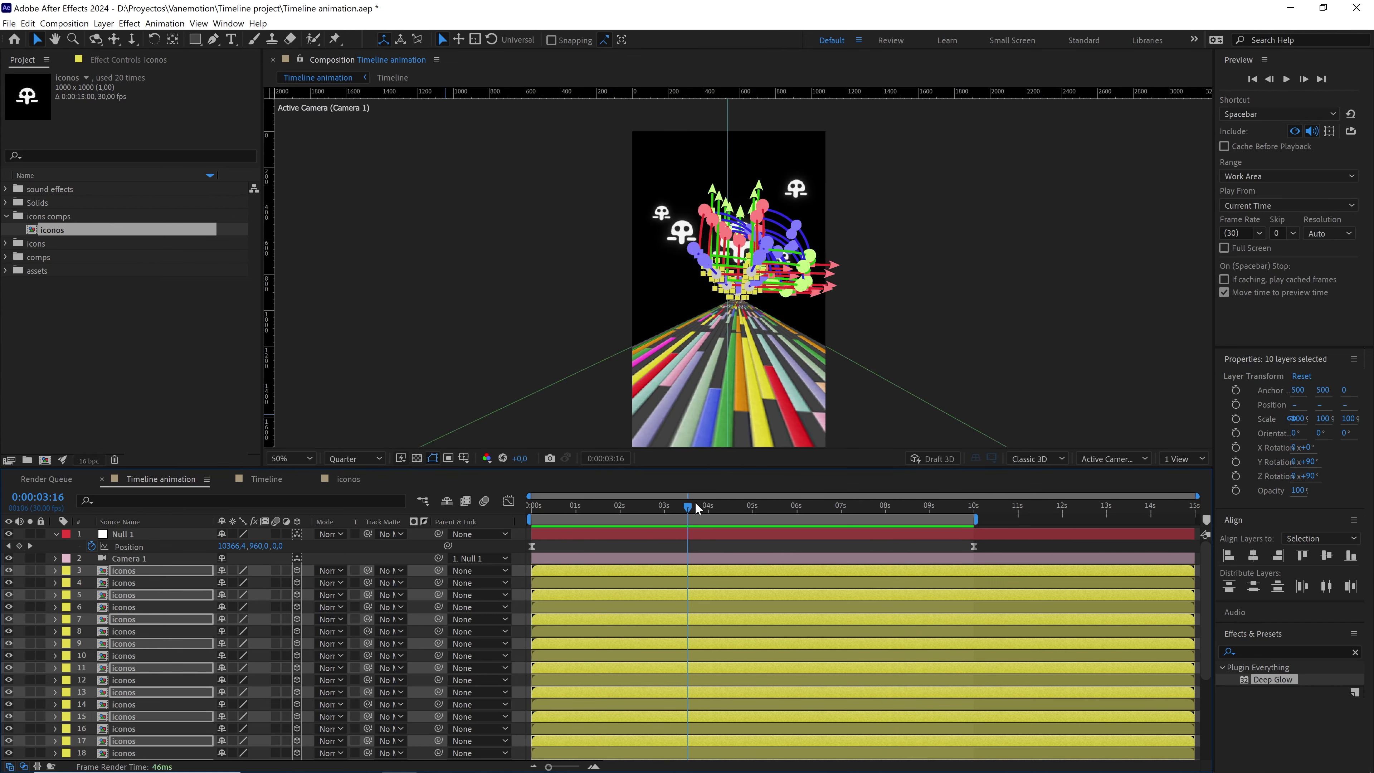
{"action": "left_click_drag", "start_coordinate": [688, 507], "coordinate": [696, 507]}
{"action": "left_click", "coordinate": [658, 535]}
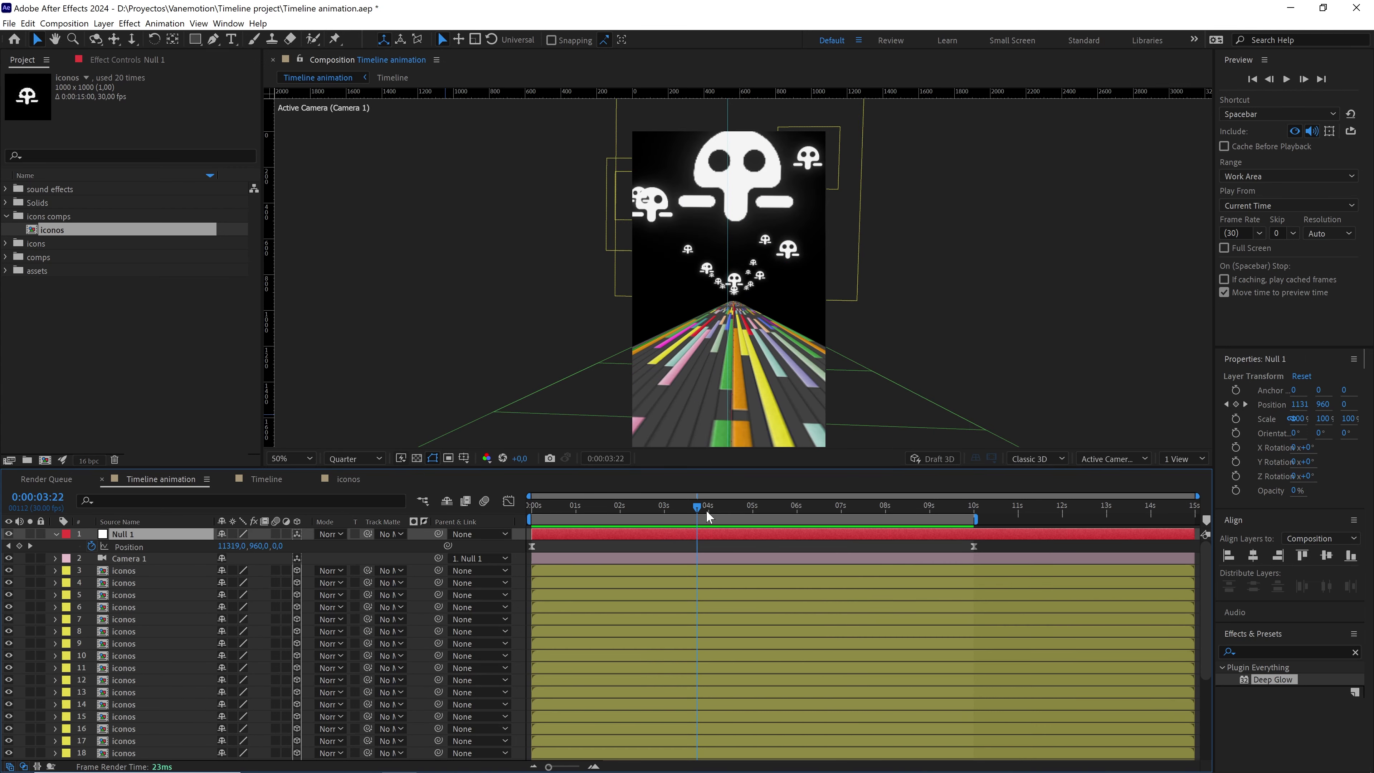
{"action": "left_click", "coordinate": [684, 505]}
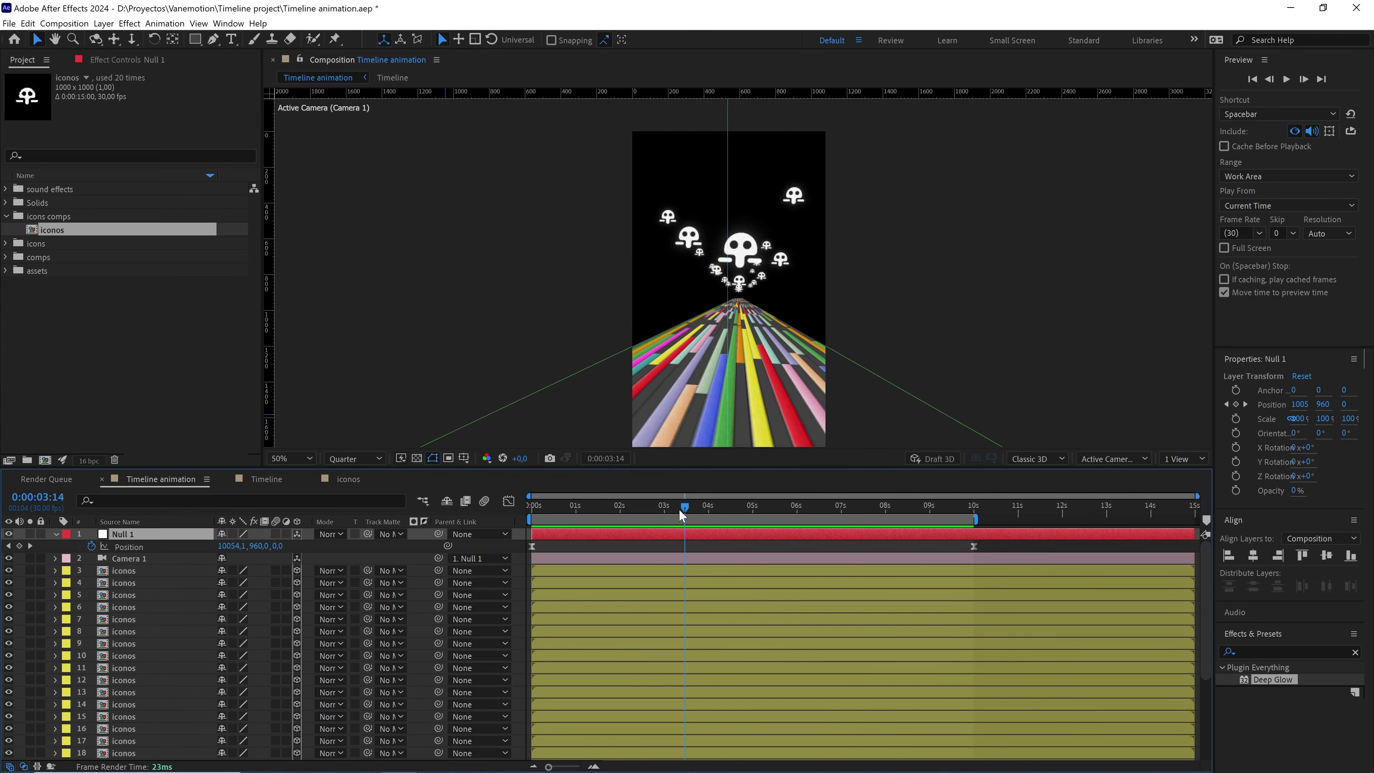
{"action": "left_click_drag", "start_coordinate": [680, 509], "coordinate": [707, 498]}
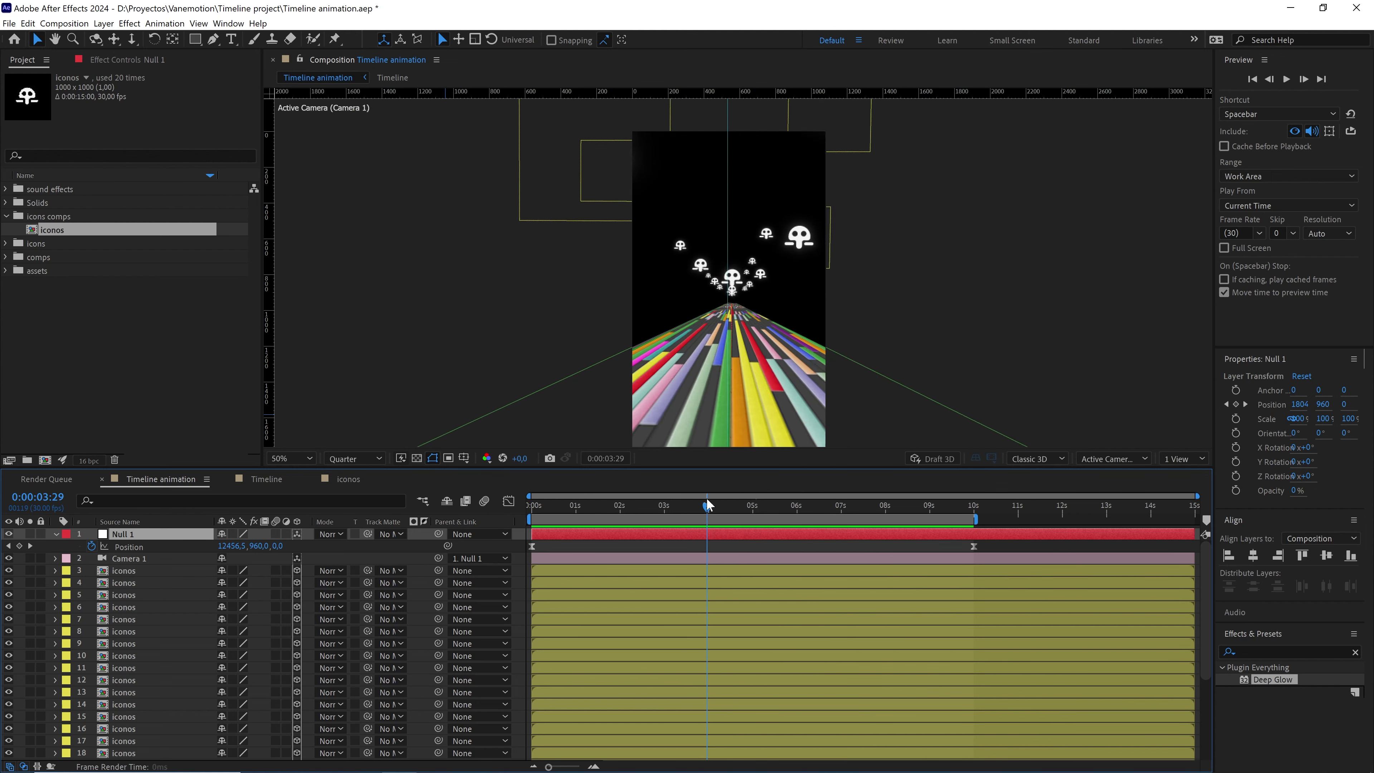
- At 0:00:03:29, offset the two left icons vertically in opposite directions and shift the large right icon inward to Y about 1823
{"action": "left_click", "coordinate": [698, 263]}
{"action": "scroll", "coordinate": [783, 281], "scroll_direction": "up", "scroll_amount": 2}
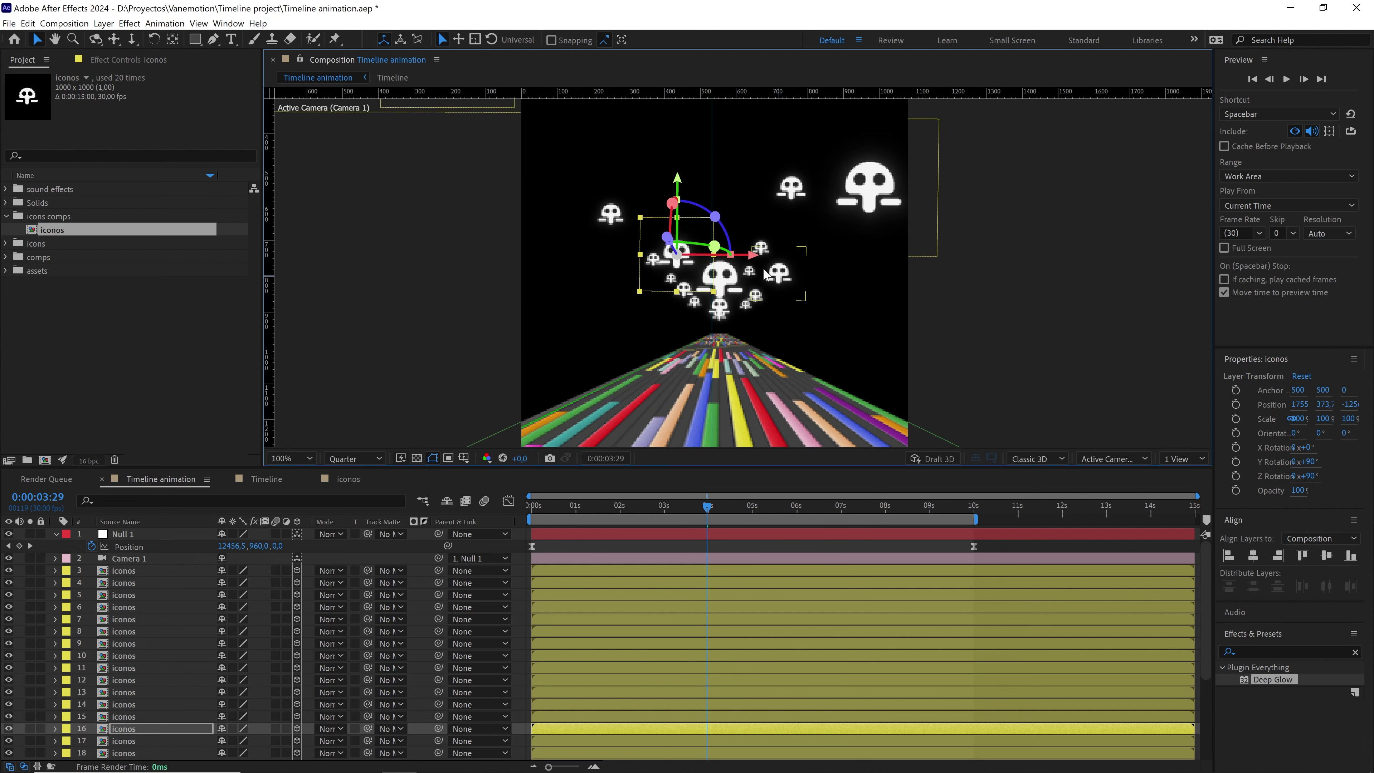
{"action": "left_click_drag", "start_coordinate": [696, 207], "coordinate": [695, 170]}
{"action": "left_click", "coordinate": [630, 258]}
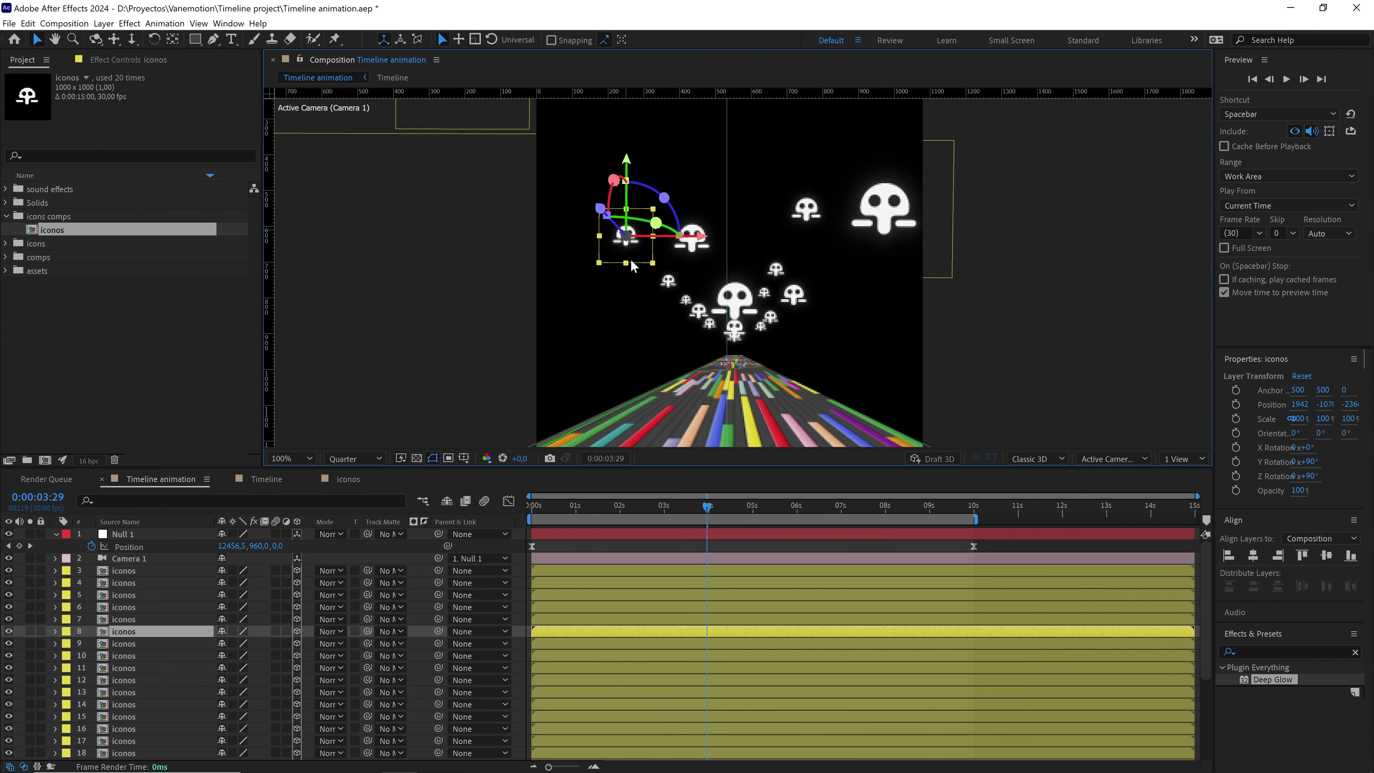
{"action": "left_click_drag", "start_coordinate": [630, 258], "coordinate": [630, 307]}
{"action": "left_click", "coordinate": [884, 216]}
{"action": "left_click_drag", "start_coordinate": [964, 214], "coordinate": [935, 221]}
- At 0:00:04:09, shift the large central icon sideways away from the centre and raise the upper-right icon
{"action": "key", "text": "shift+Page_Down"}
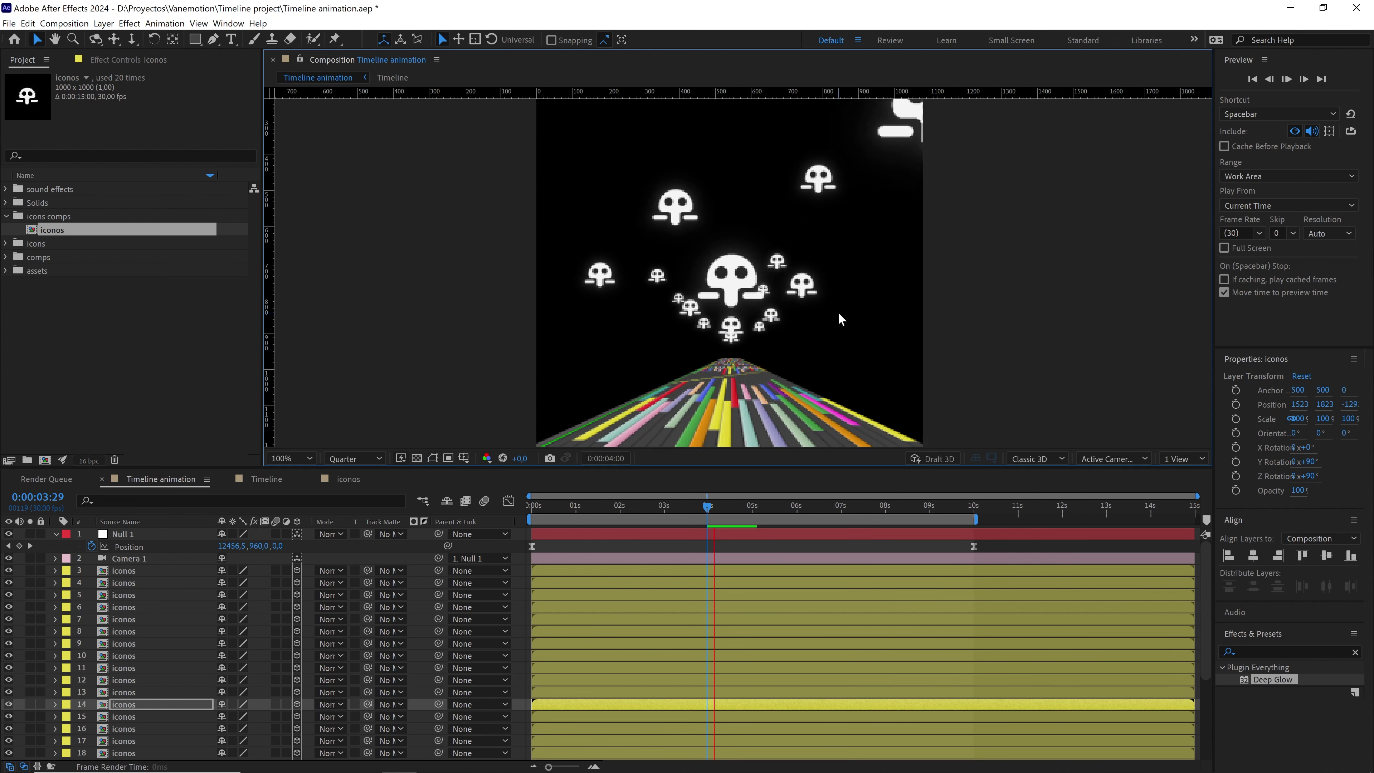
{"action": "left_click", "coordinate": [747, 303]}
{"action": "left_click_drag", "start_coordinate": [815, 301], "coordinate": [844, 268]}
{"action": "left_click", "coordinate": [827, 159]}
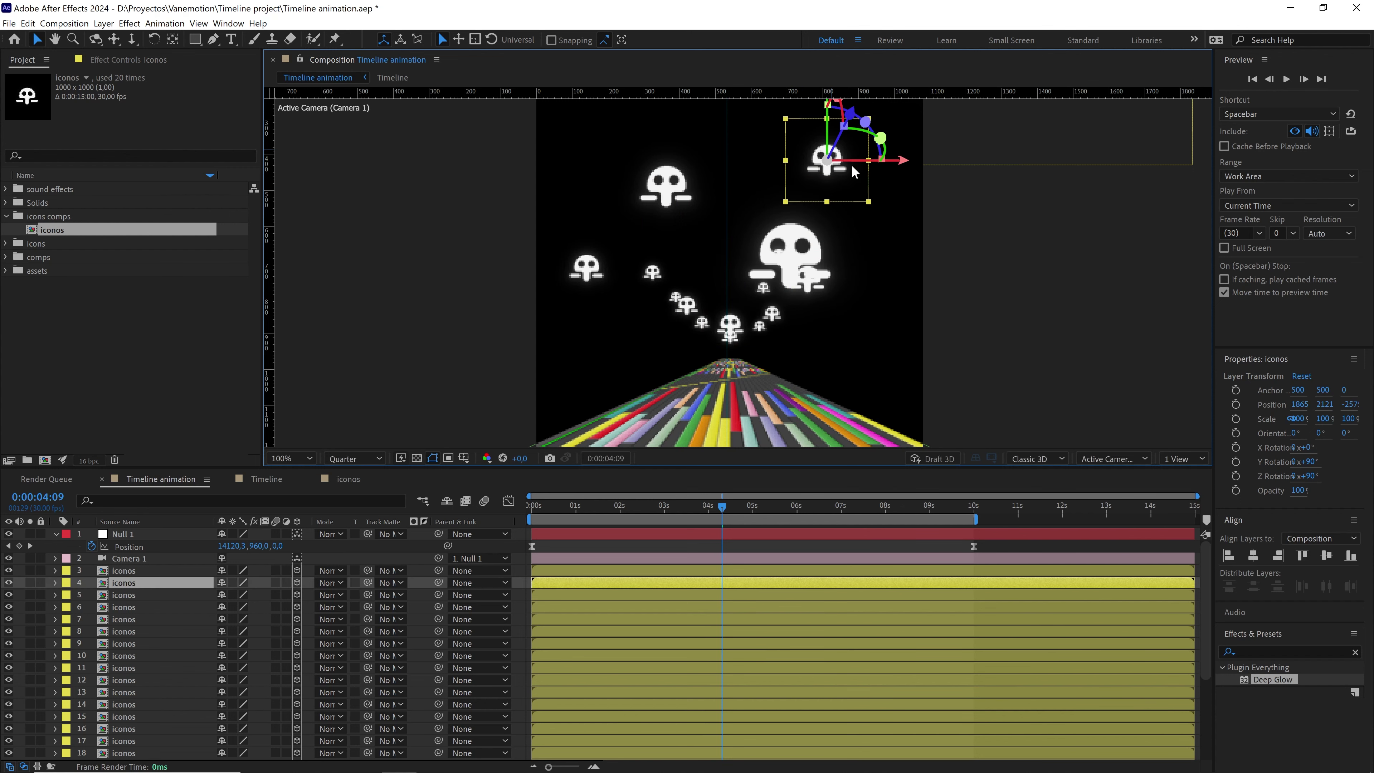
- At 0:00:04:23, move the large icon nearest the centre to the left and lower it toward the timeline surface
{"action": "key", "text": "Page_Down"}
{"action": "key", "text": "Page_Down"}
{"action": "key", "text": "Page_Down"}
{"action": "key", "text": "Page_Down"}
{"action": "key", "text": "Page_Down"}
{"action": "key", "text": "Page_Down"}
{"action": "key", "text": "Page_Down"}
{"action": "key", "text": "Page_Down"}
{"action": "key", "text": "Page_Down"}
{"action": "key", "text": "Page_Down"}
{"action": "key", "text": "Page_Down"}
{"action": "key", "text": "Page_Down"}
{"action": "key", "text": "Page_Down"}
{"action": "key", "text": "Page_Down"}
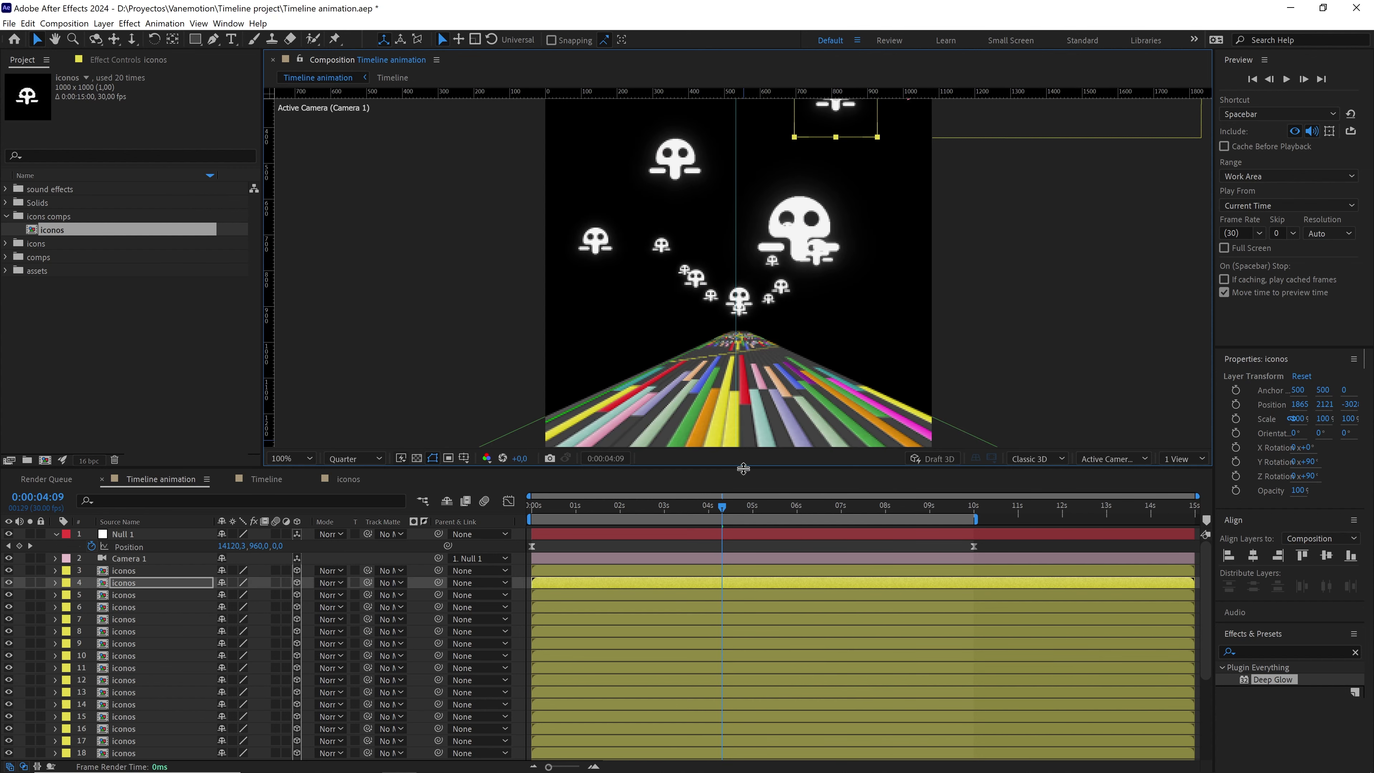
{"action": "left_click", "coordinate": [725, 279]}
{"action": "left_click_drag", "start_coordinate": [768, 282], "coordinate": [795, 287]}
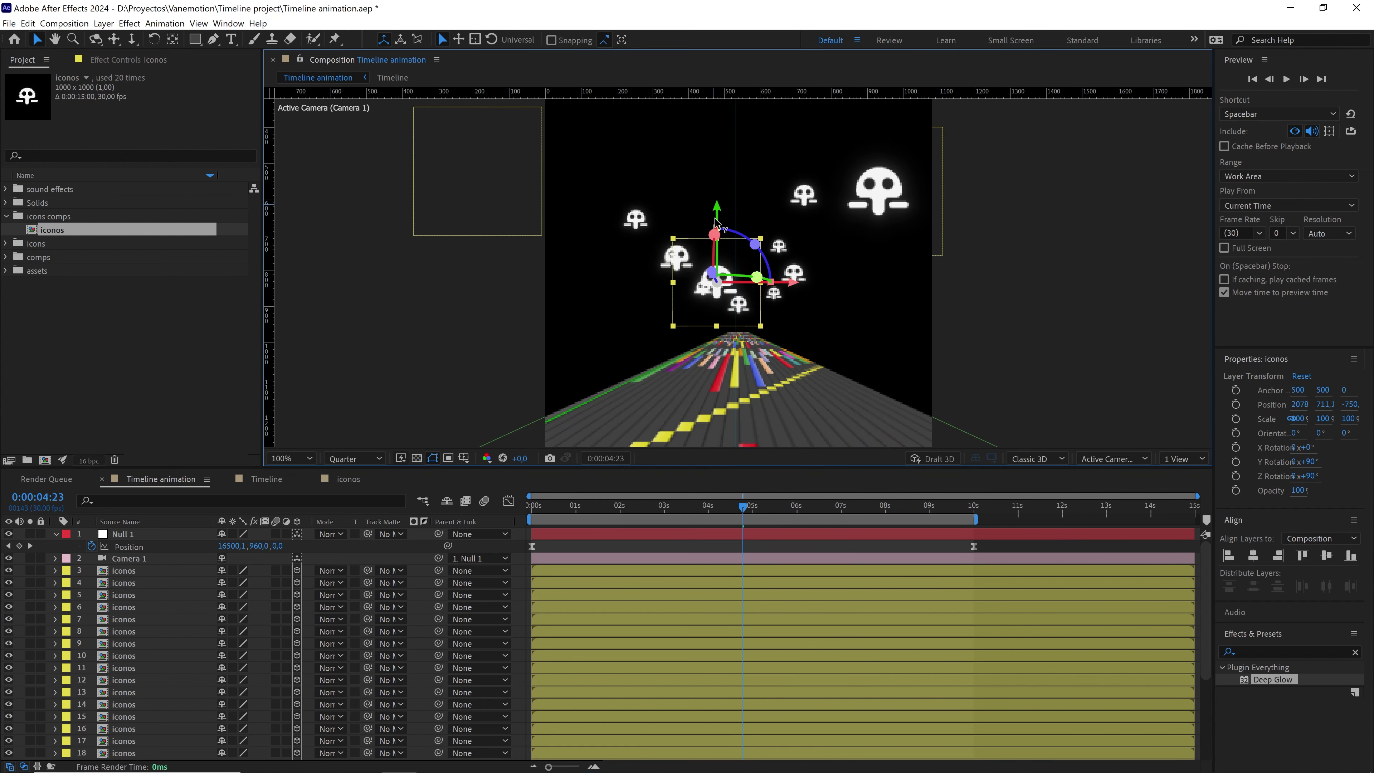
{"action": "left_click_drag", "start_coordinate": [715, 222], "coordinate": [715, 262]}
{"action": "left_click_drag", "start_coordinate": [790, 323], "coordinate": [764, 323]}
- Shift the mid-left icon inward to Y about 445 and raise it, then move the upper-left icon to Y about -1353, Z about -1561
{"action": "left_click", "coordinate": [676, 257]}
{"action": "left_click_drag", "start_coordinate": [749, 259], "coordinate": [776, 259]}
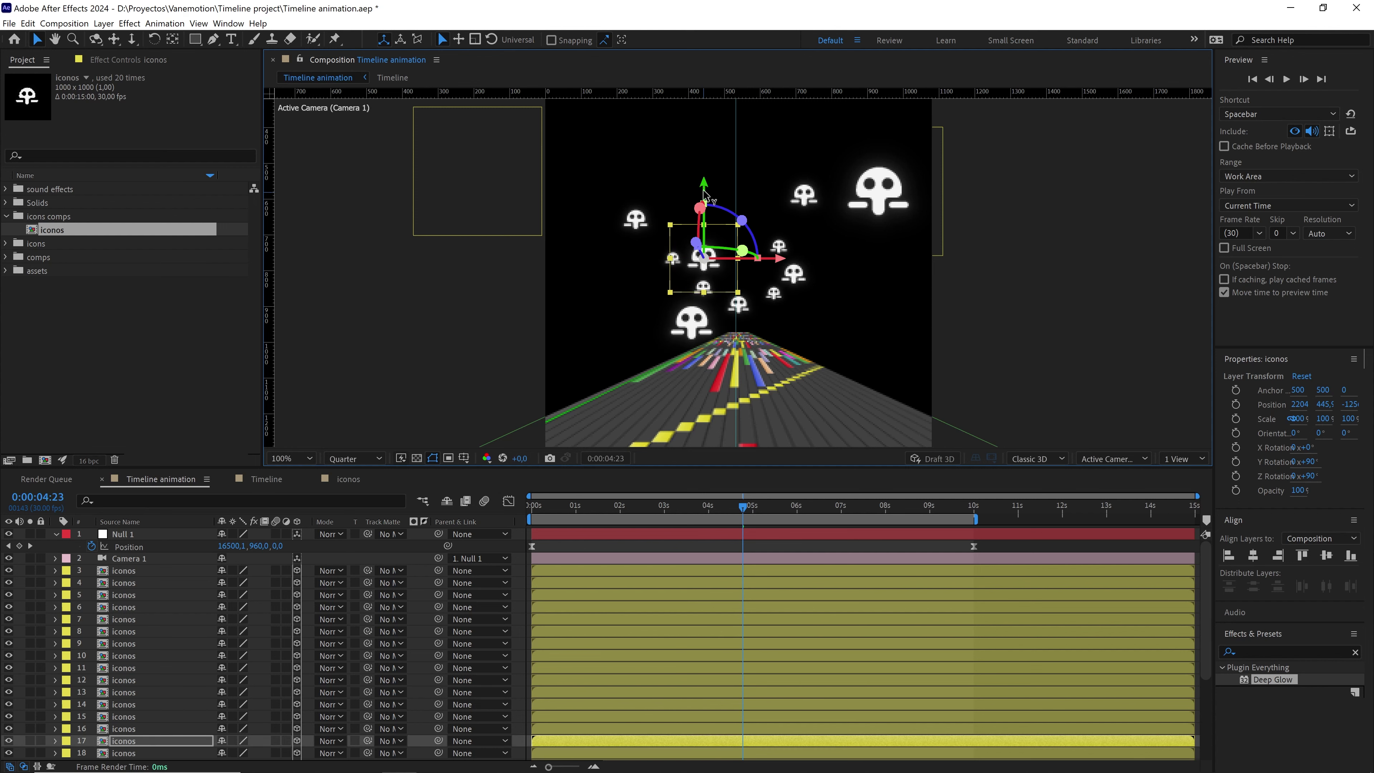
{"action": "left_click", "coordinate": [640, 219]}
{"action": "left_click_drag", "start_coordinate": [679, 220], "coordinate": [696, 225]}
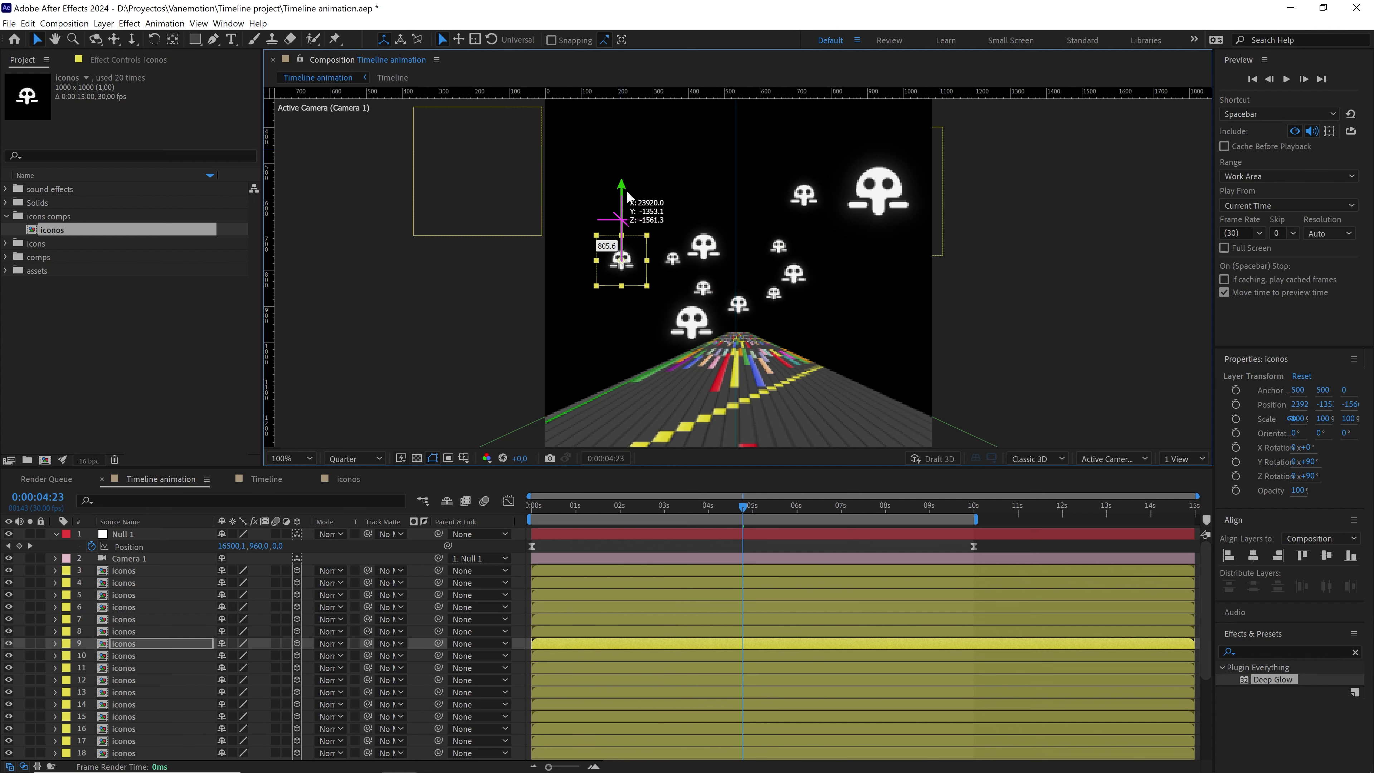
{"action": "left_click_drag", "start_coordinate": [627, 193], "coordinate": [628, 191]}
- At 0:00:04:23, shift the smaller of the two upper-right icons farther outward
{"action": "left_click_drag", "start_coordinate": [843, 195], "coordinate": [833, 275]}
{"action": "left_click", "coordinate": [868, 267]}
{"action": "left_click_drag", "start_coordinate": [869, 191], "coordinate": [868, 122]}
{"action": "left_click", "coordinate": [792, 279]}
{"action": "left_click", "coordinate": [858, 279]}
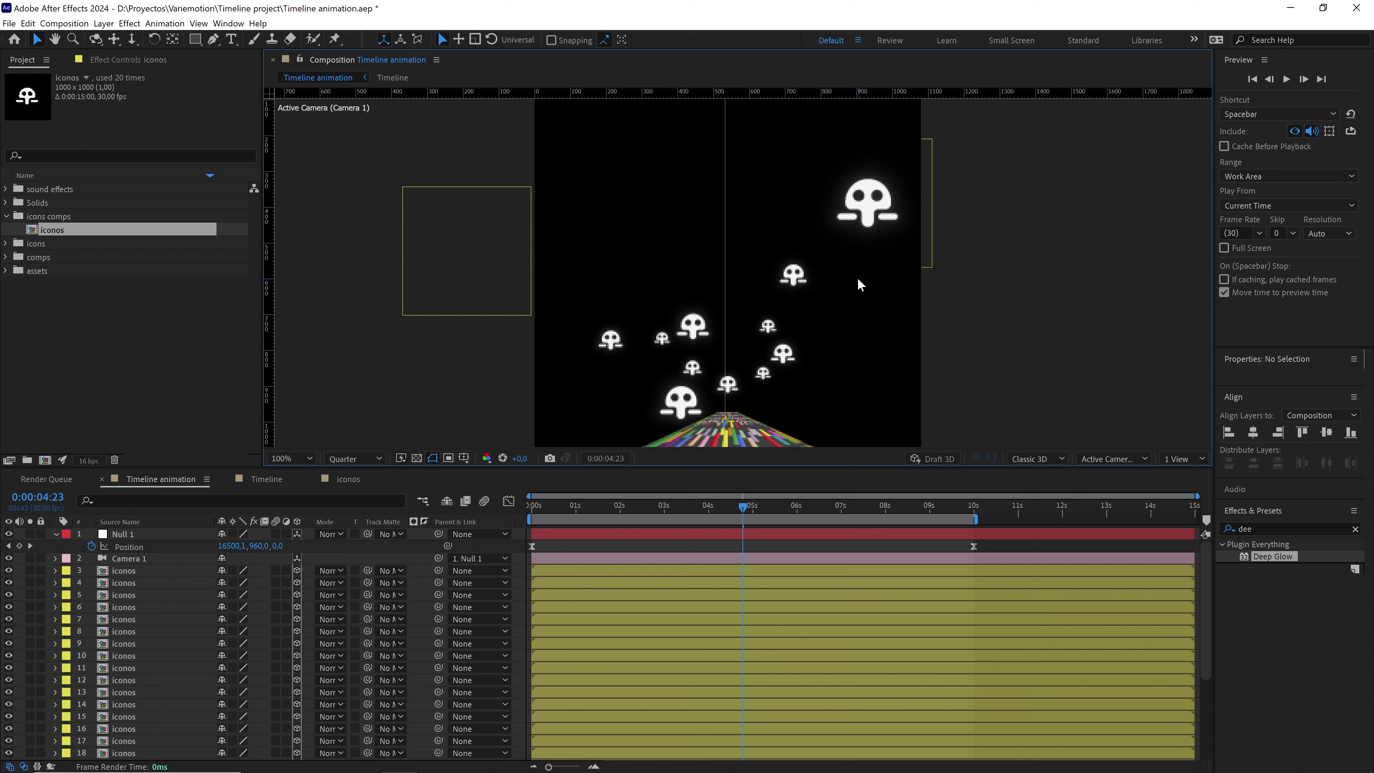
{"action": "left_click", "coordinate": [793, 275]}
{"action": "left_click_drag", "start_coordinate": [811, 276], "coordinate": [854, 277]}
- At 0:00:05:13, raise the central icon and lower the small icon to its right to Z about -224
{"action": "left_click_drag", "start_coordinate": [742, 506], "coordinate": [773, 508]}
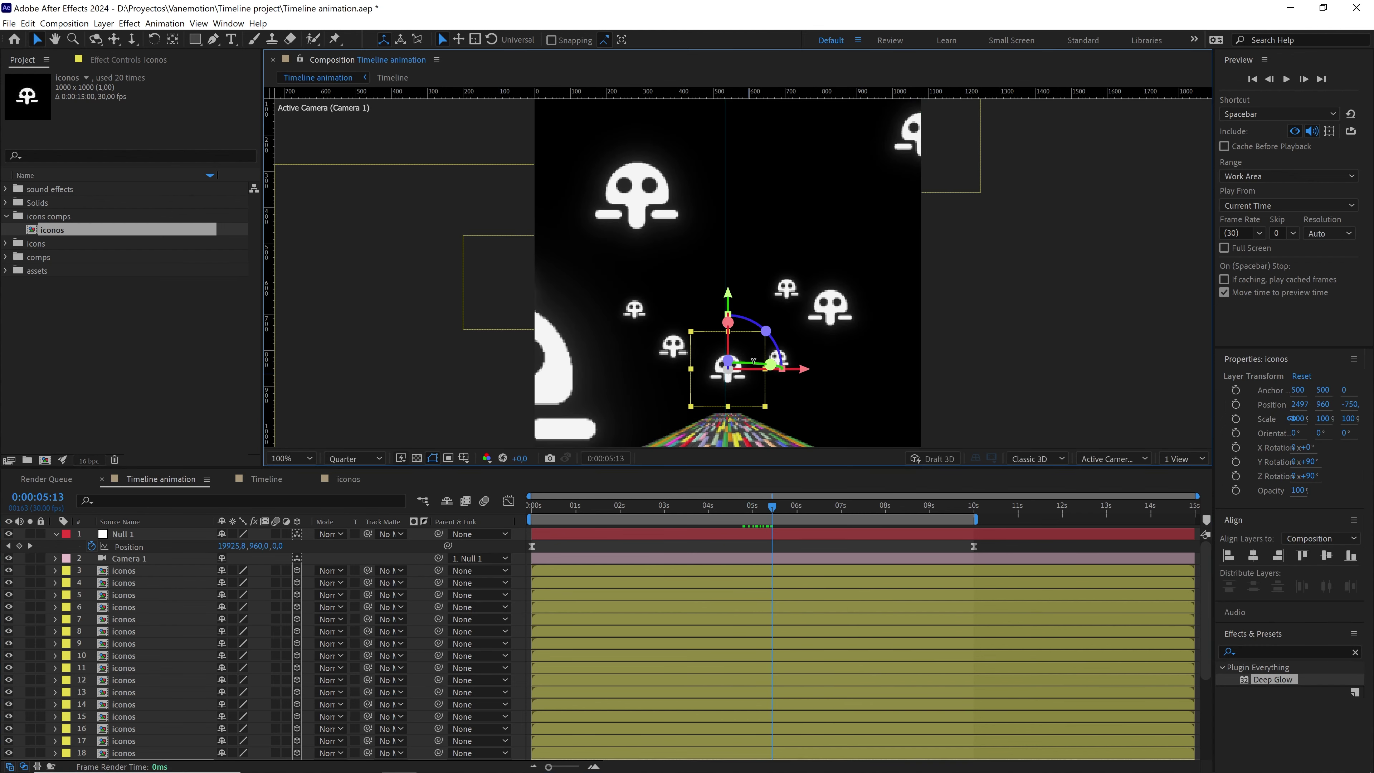
{"action": "left_click_drag", "start_coordinate": [752, 360], "coordinate": [752, 317]}
{"action": "left_click", "coordinate": [795, 359]}
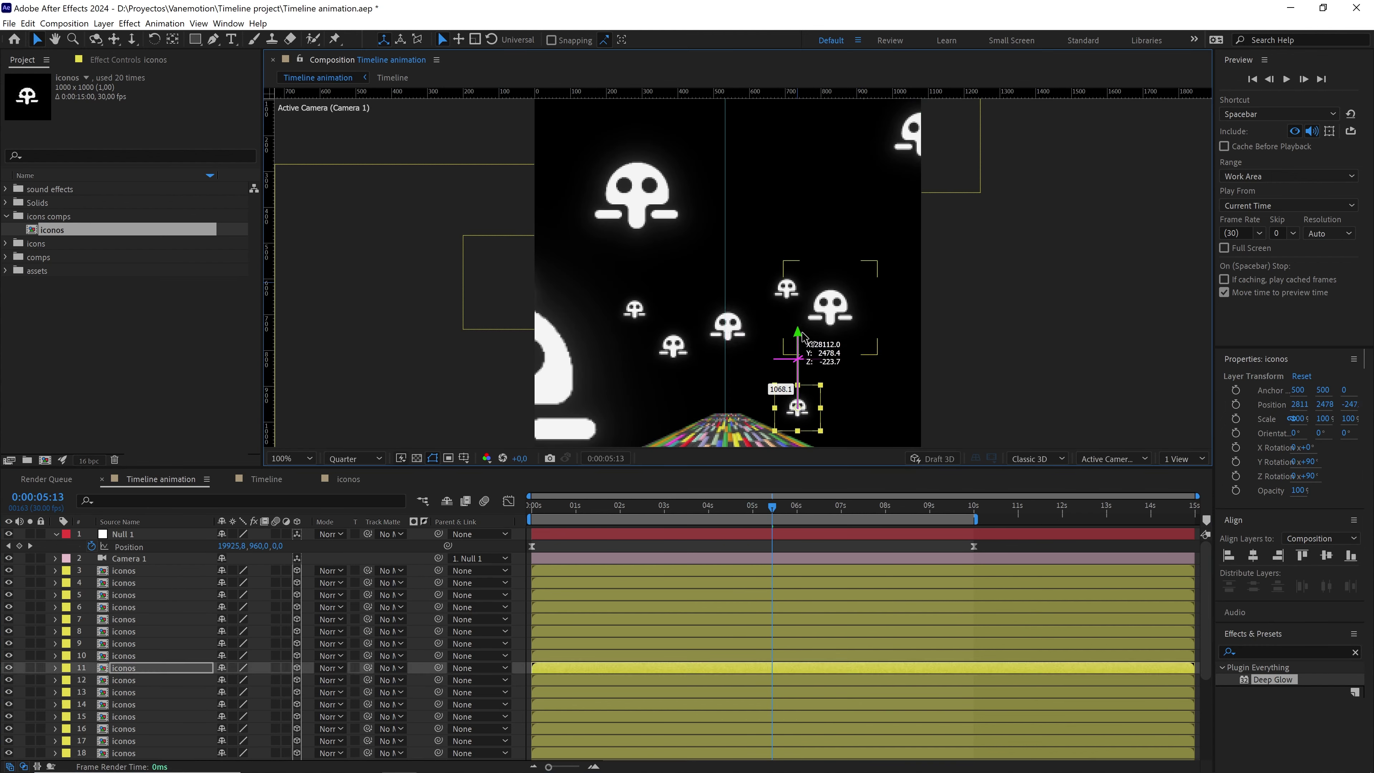
- At 0:00:05:13, raise the larger mid-right icon and shift the small icon beside it inward
{"action": "left_click", "coordinate": [831, 306]}
{"action": "left_click_drag", "start_coordinate": [828, 255], "coordinate": [835, 199]}
{"action": "left_click", "coordinate": [786, 287]}
{"action": "left_click_drag", "start_coordinate": [831, 296], "coordinate": [843, 295]}
{"action": "key", "text": "F2"}
- At 0:00:05:23, move the lower-left icon to Y about 119, Z about -926, and raise the small upper-left icon
{"action": "left_click_drag", "start_coordinate": [771, 508], "coordinate": [786, 508]}
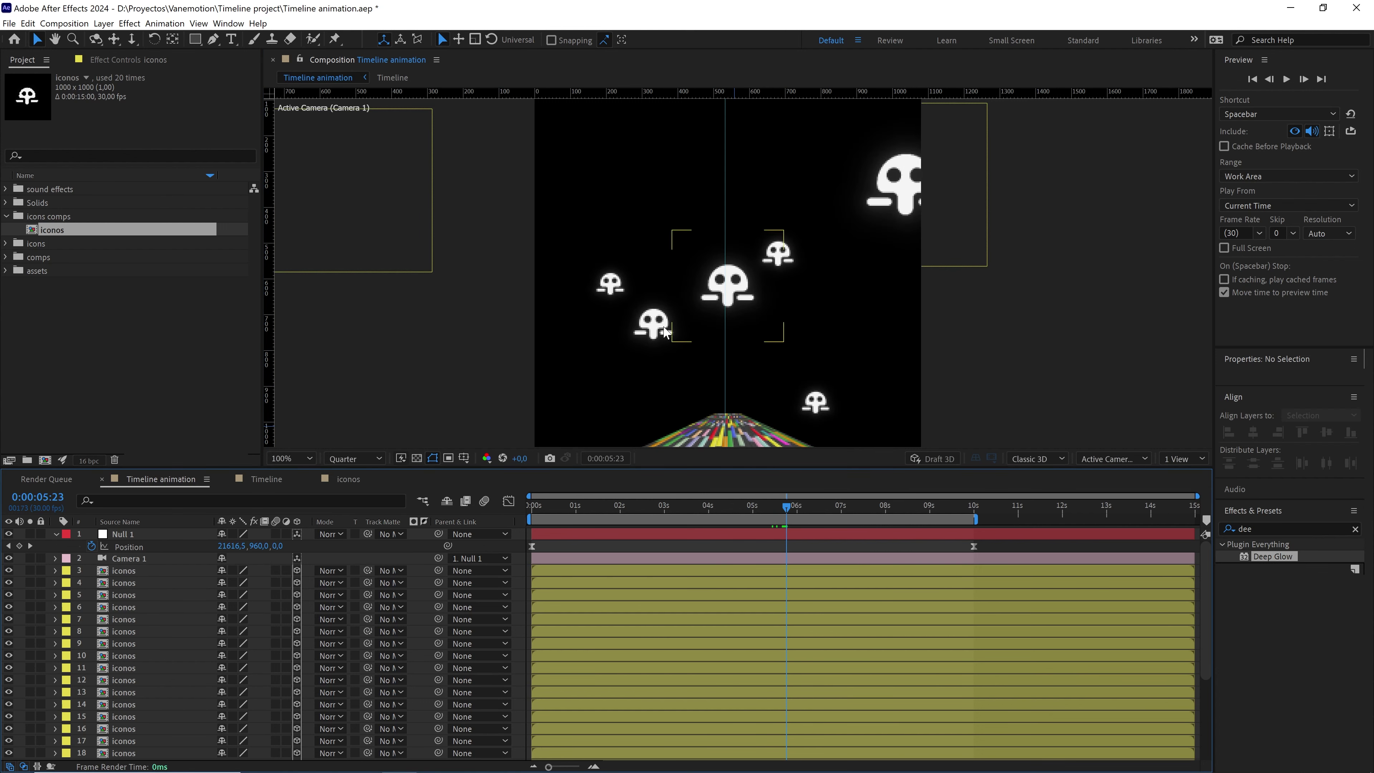
{"action": "left_click", "coordinate": [653, 341]}
{"action": "left_click", "coordinate": [610, 282]}
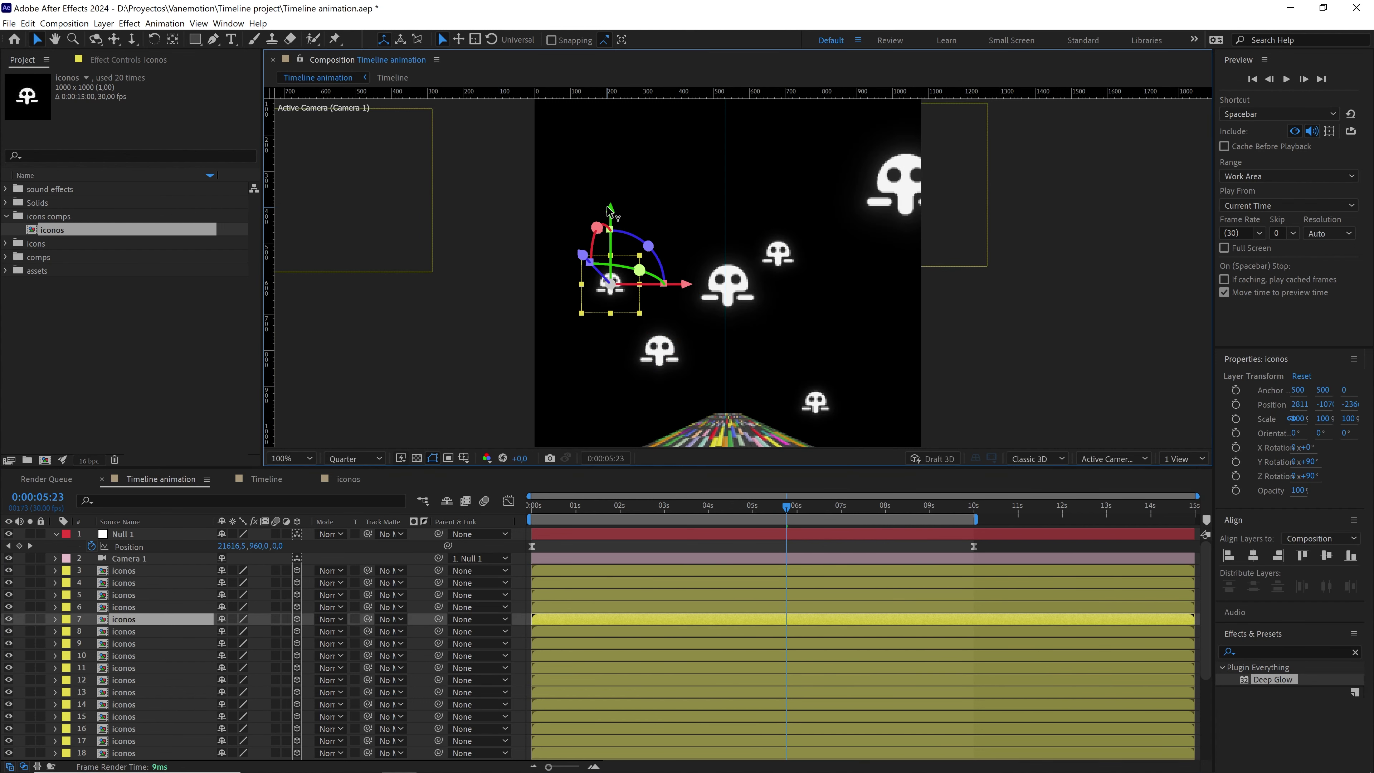
{"action": "left_click_drag", "start_coordinate": [617, 209], "coordinate": [616, 176]}
{"action": "key", "text": "comma"}
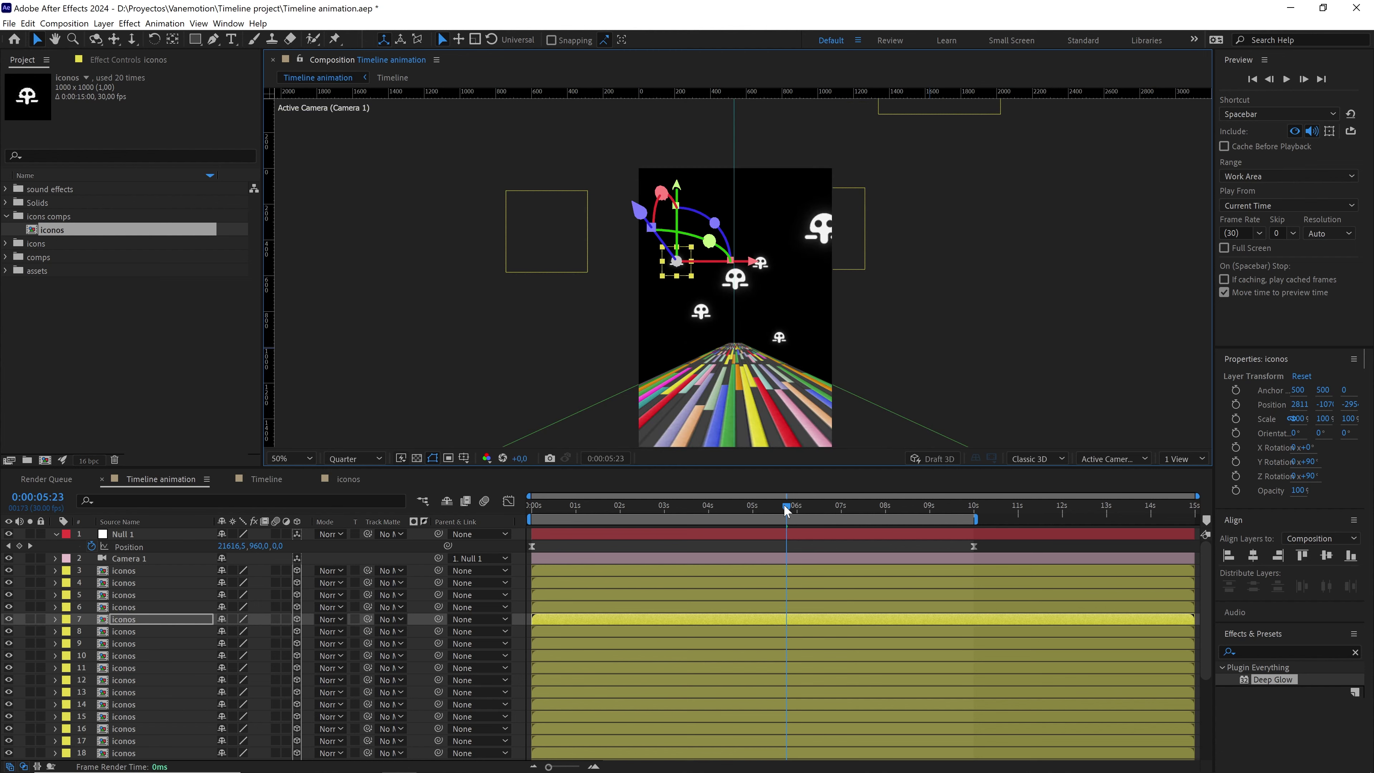
- Preview the whole camera flight from the start of the composition to check the icon layout
{"action": "left_click_drag", "start_coordinate": [786, 509], "coordinate": [532, 509]}
{"action": "left_click", "coordinate": [557, 547]}
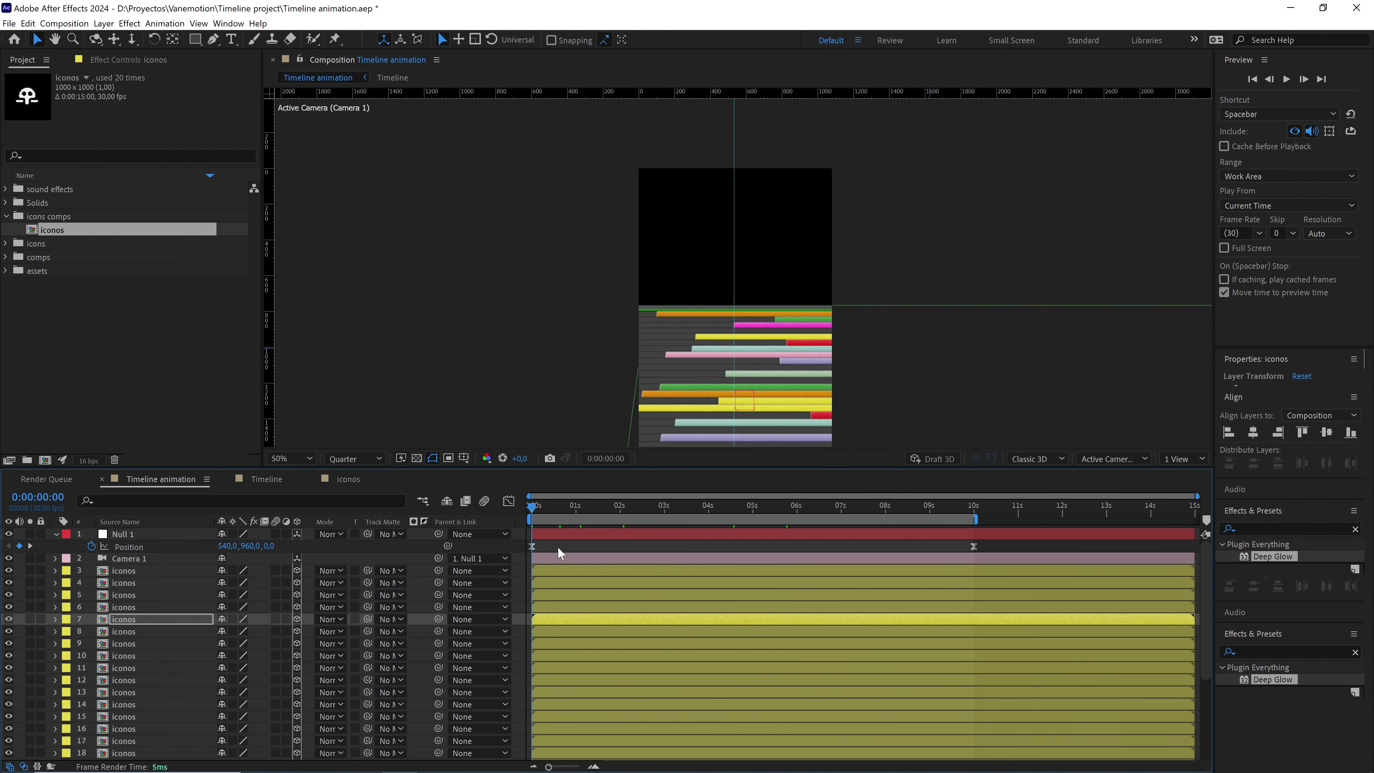
{"action": "key", "text": "space"}
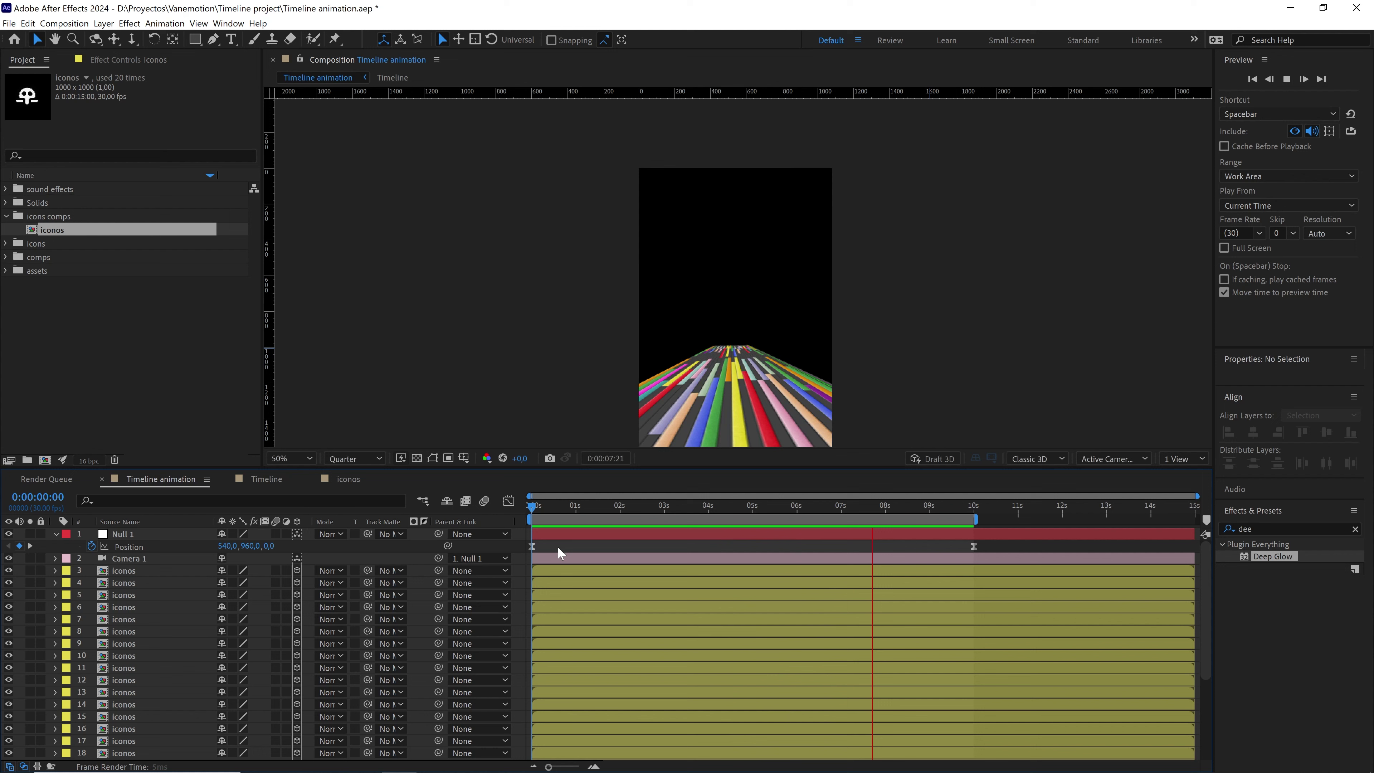
{"action": "key", "text": "space"}
- At 0:00:05:03, raise the large lower-left icon slightly to Z about -374
{"action": "left_click_drag", "start_coordinate": [894, 501], "coordinate": [756, 505]}
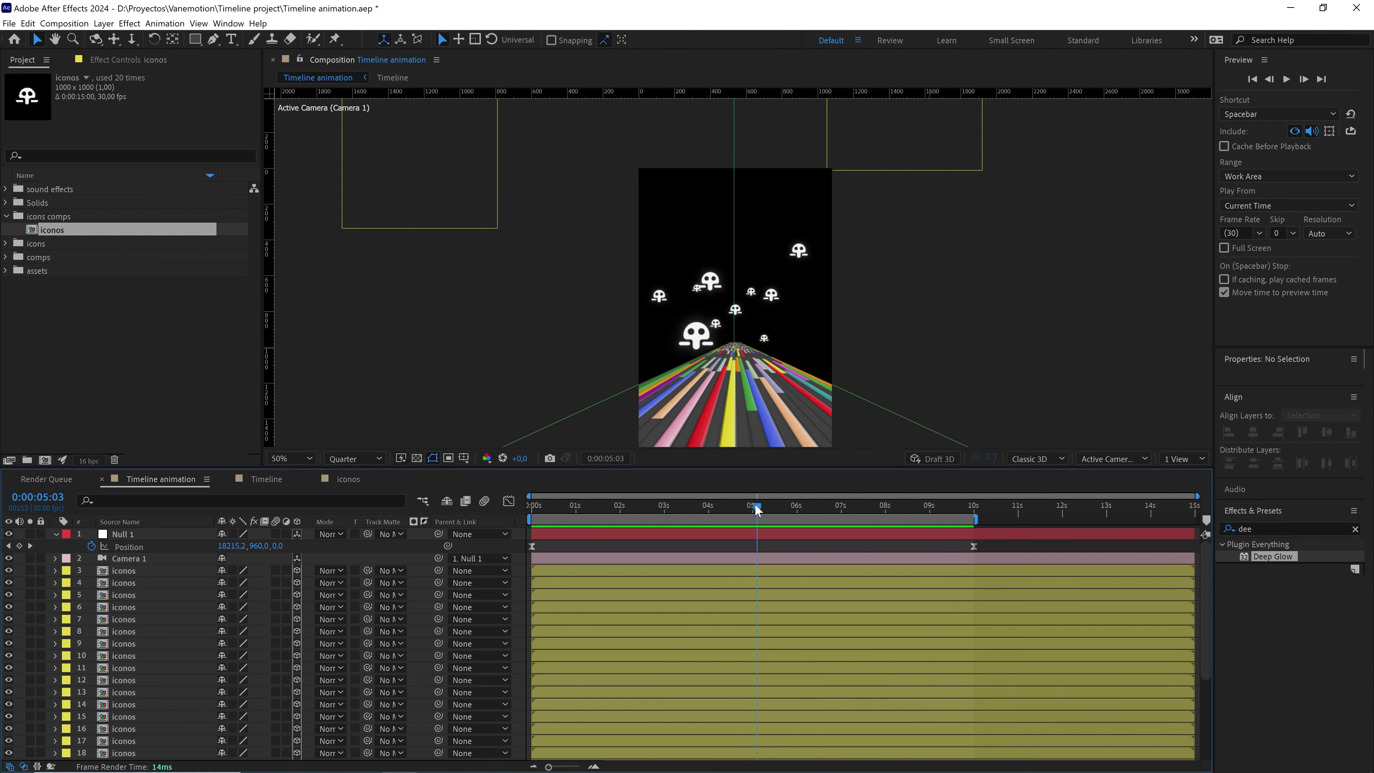
{"action": "left_click", "coordinate": [719, 357]}
{"action": "scroll", "coordinate": [719, 357], "scroll_direction": "up", "scroll_amount": 2}
{"action": "left_click_drag", "start_coordinate": [718, 353], "coordinate": [731, 337]}
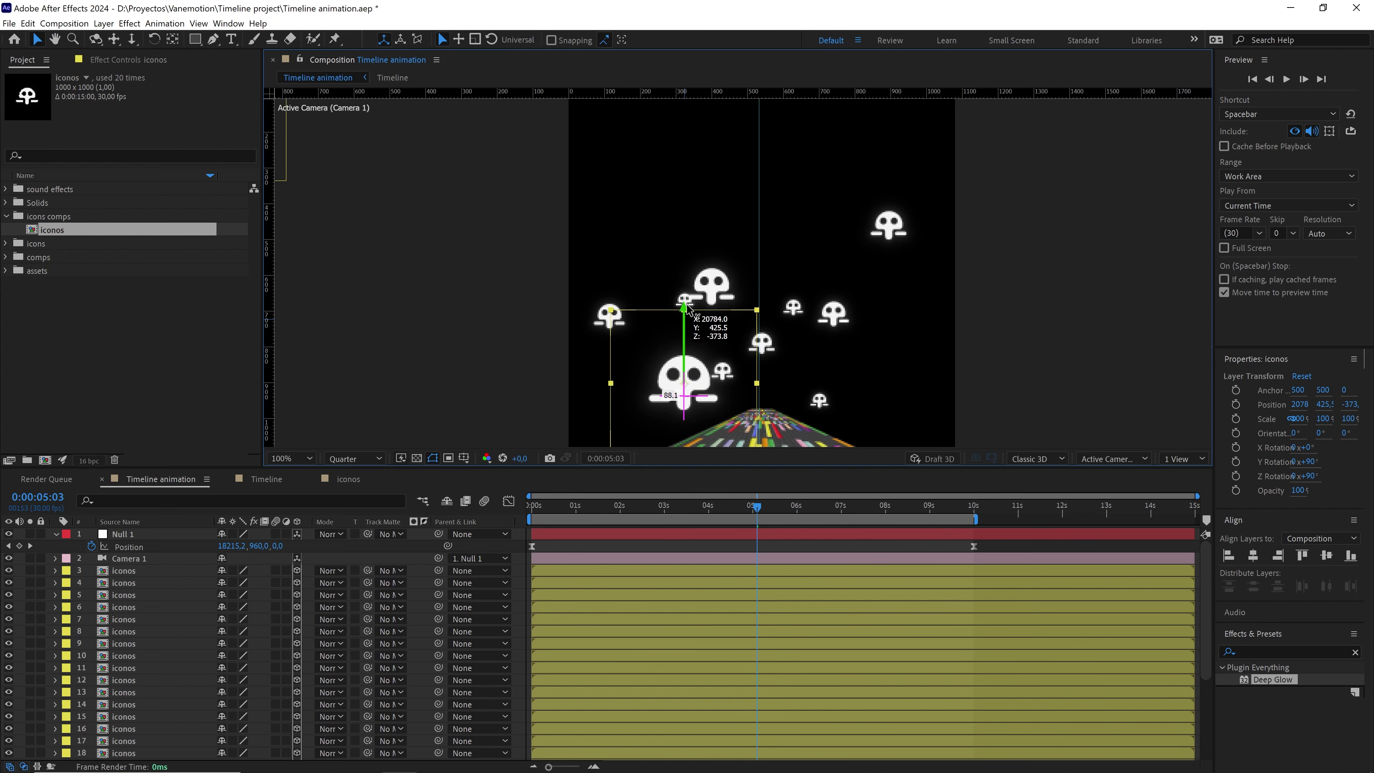
- At 0:00:05:28, duplicate the lower-left icon and move the copy to the centre at Y about 920
{"action": "left_click_drag", "start_coordinate": [768, 503], "coordinate": [793, 505]}
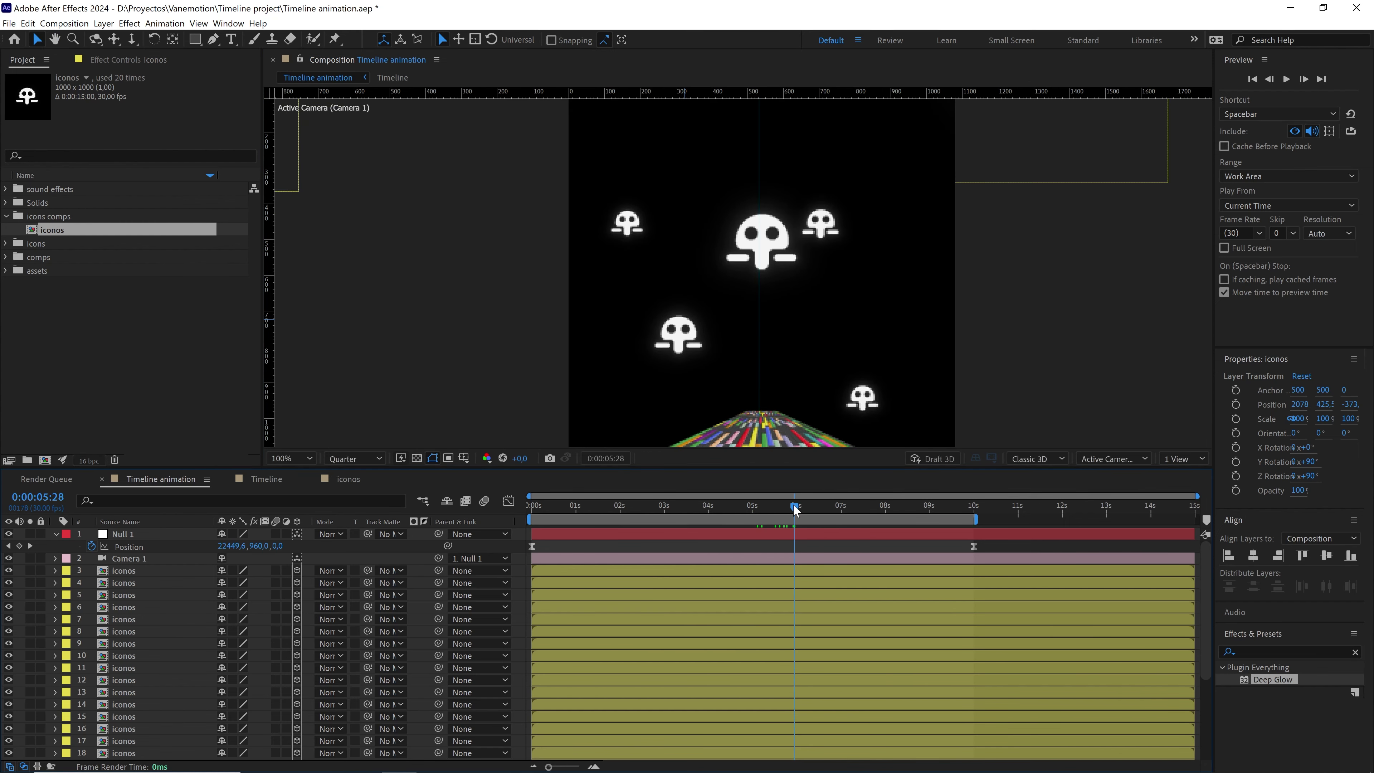
{"action": "left_click", "coordinate": [685, 346]}
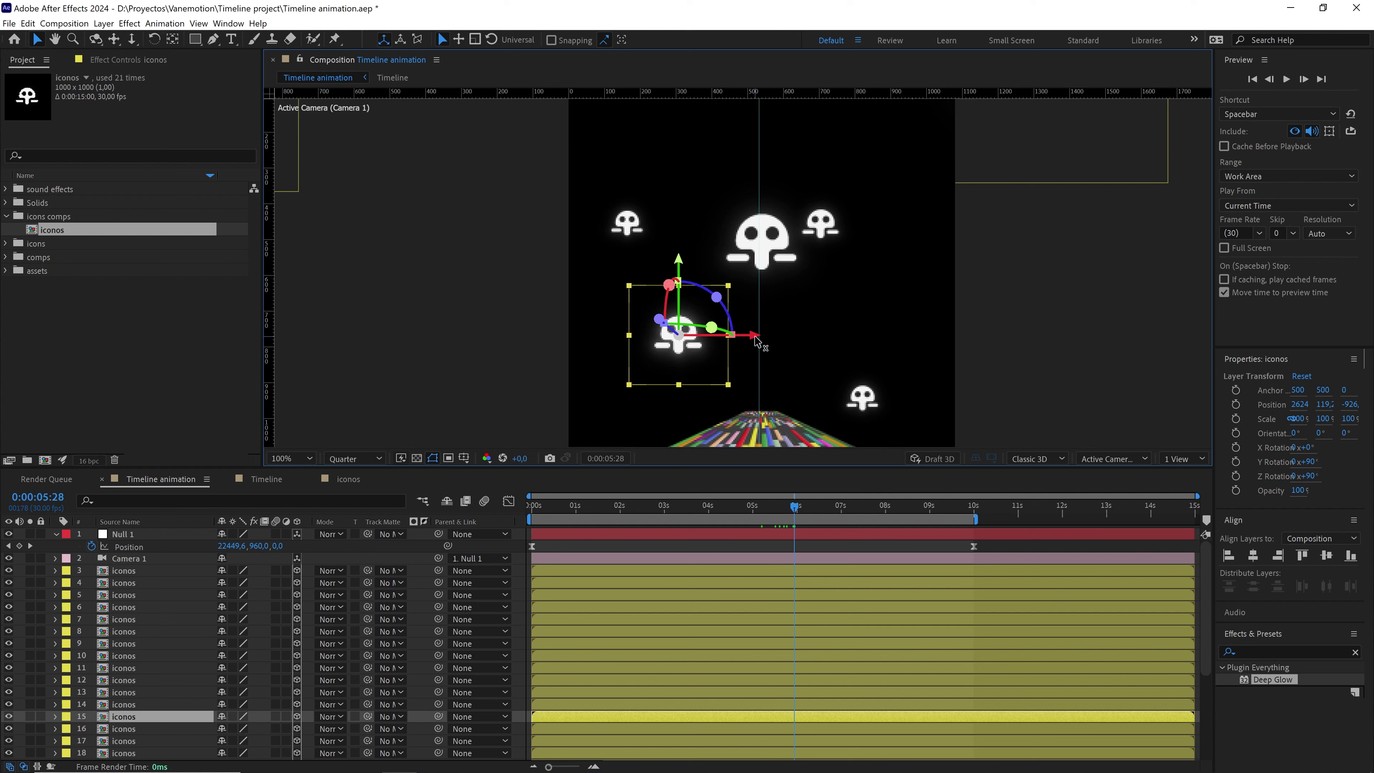
{"action": "left_click_drag", "start_coordinate": [756, 341], "coordinate": [812, 339]}
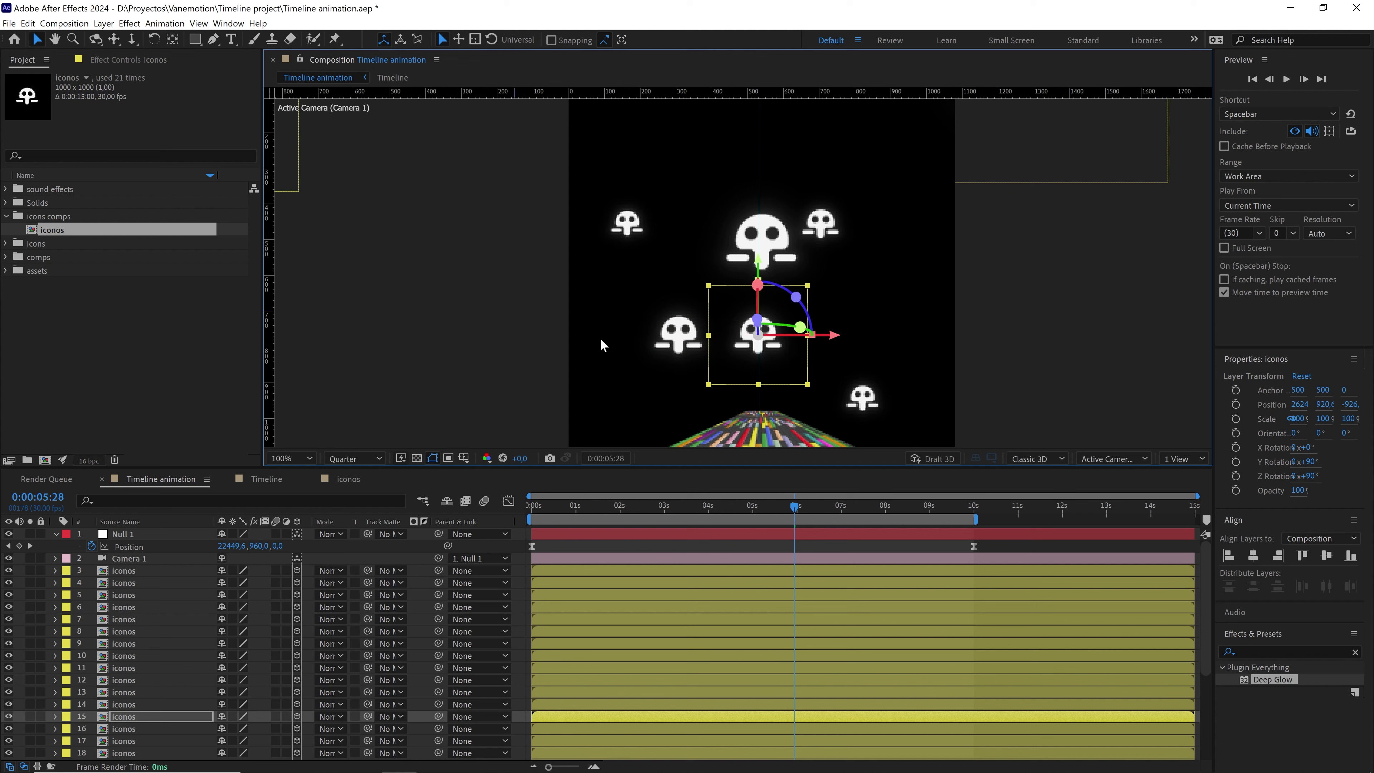
- In a two-view layout, move the duplicated icon farther along X to about 30880 in the Front view, then return to 1 View
{"action": "left_click", "coordinate": [1181, 459]}
{"action": "left_click", "coordinate": [1187, 485]}
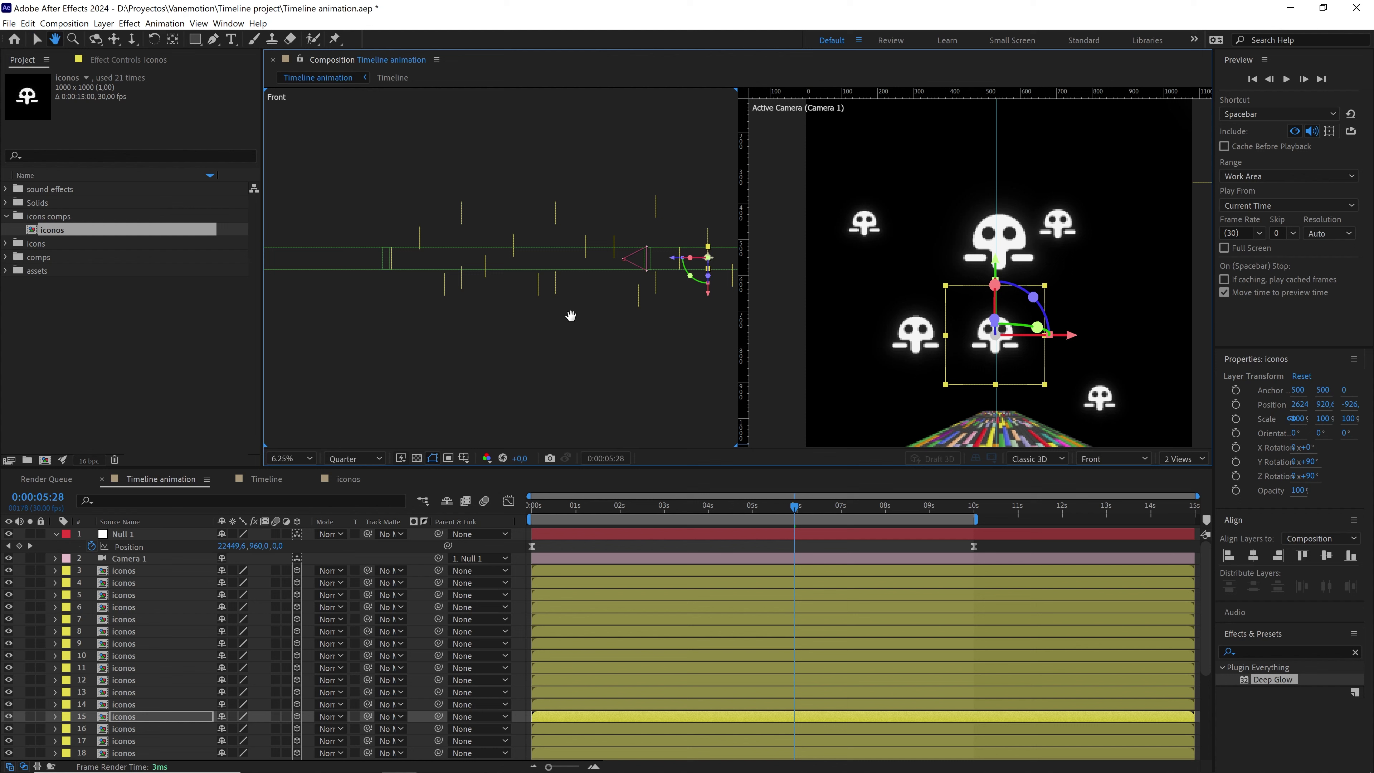
{"action": "left_click_drag", "start_coordinate": [539, 318], "coordinate": [528, 315]}
{"action": "key", "text": "comma"}
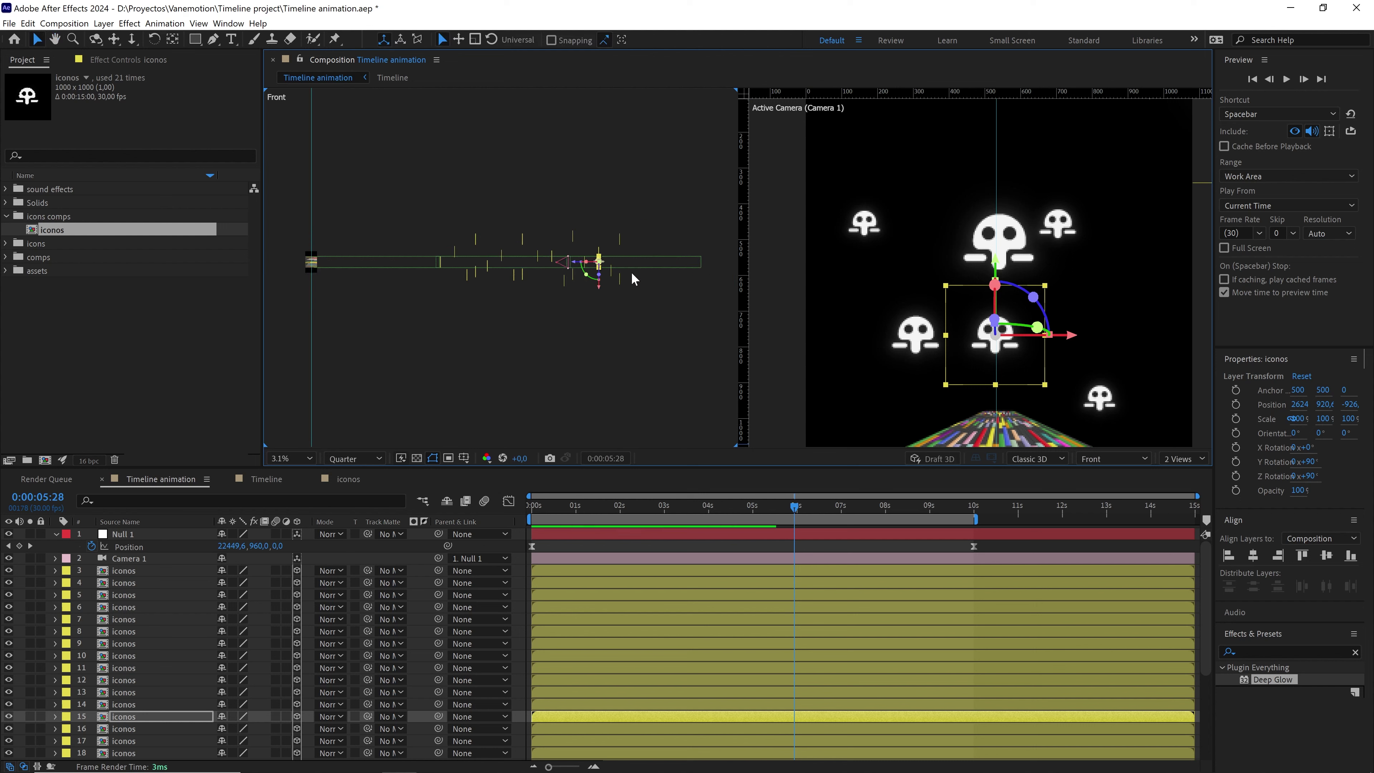
{"action": "left_click_drag", "start_coordinate": [582, 269], "coordinate": [615, 269]}
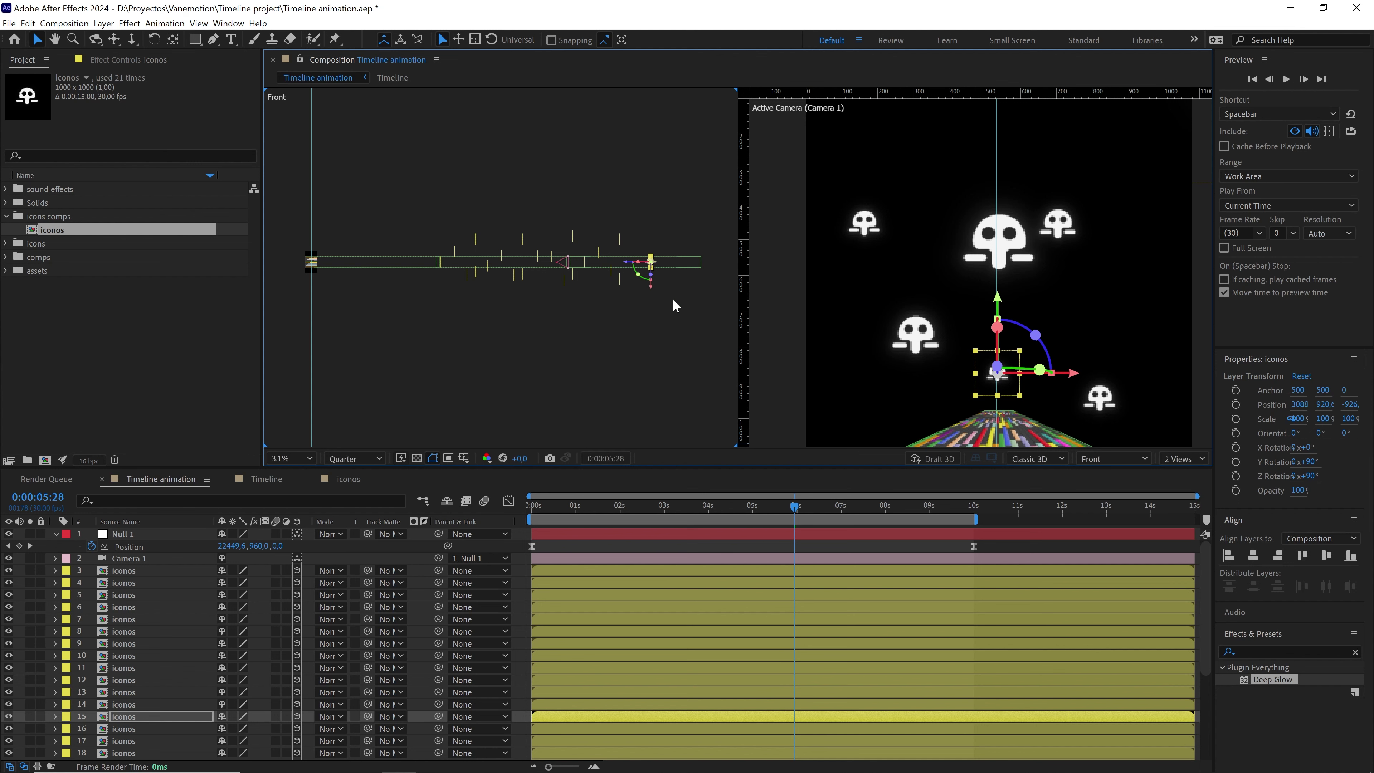
{"action": "left_click", "coordinate": [1188, 459]}
{"action": "left_click", "coordinate": [1187, 475]}
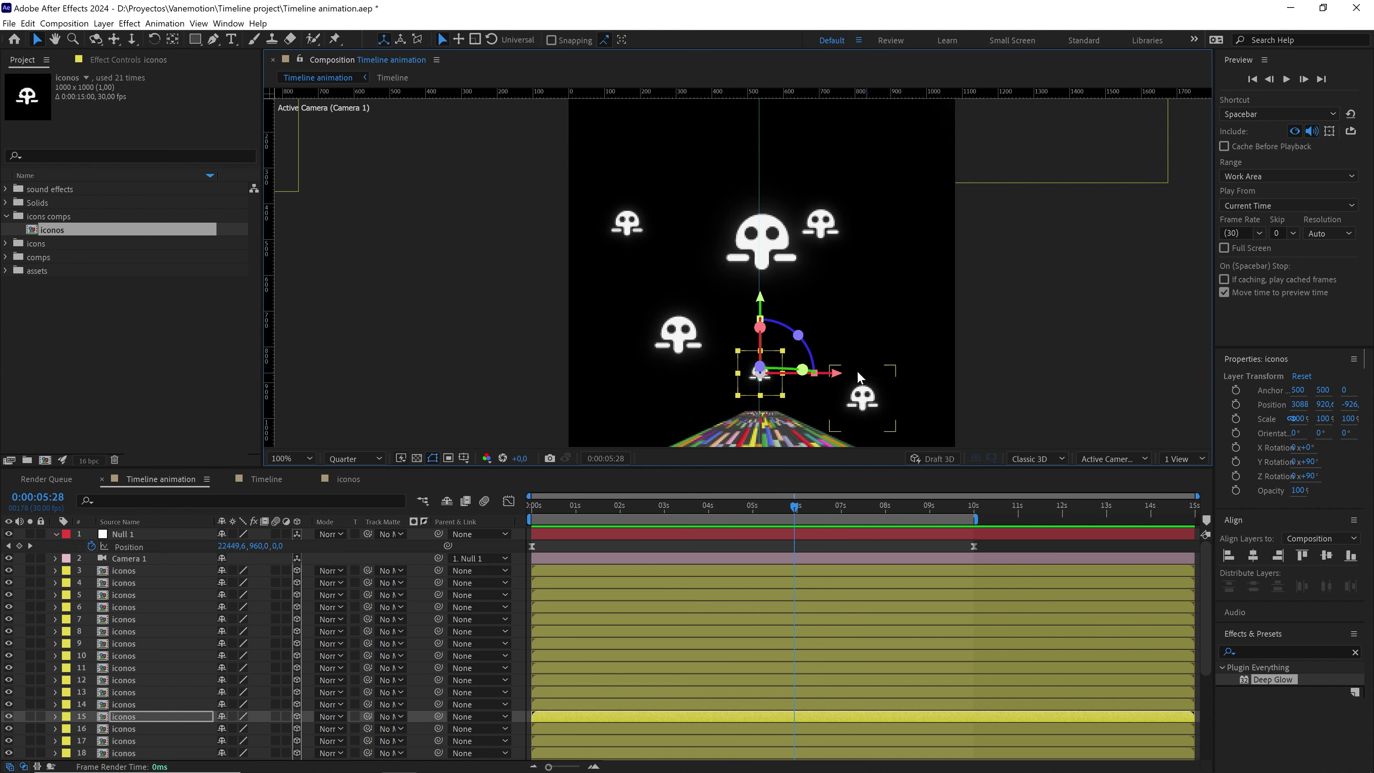
- Preview the flight past the added icon from 0:00:05:28 and 0:00:06:08, then replay it from the start
{"action": "scroll", "coordinate": [863, 400], "scroll_direction": "down", "scroll_amount": 4}
{"action": "key", "text": "space"}
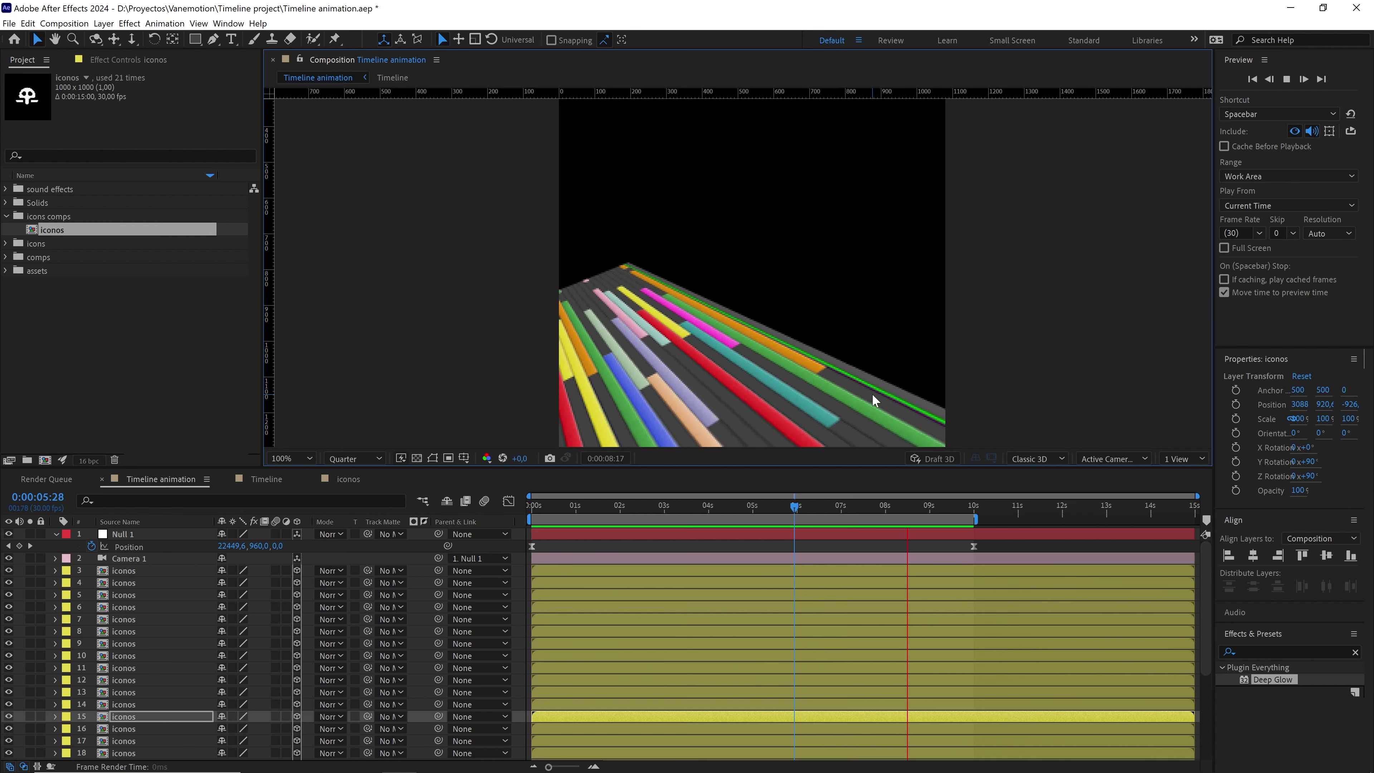
{"action": "key", "text": "comma"}
{"action": "key", "text": "comma"}
{"action": "left_click", "coordinate": [808, 507]}
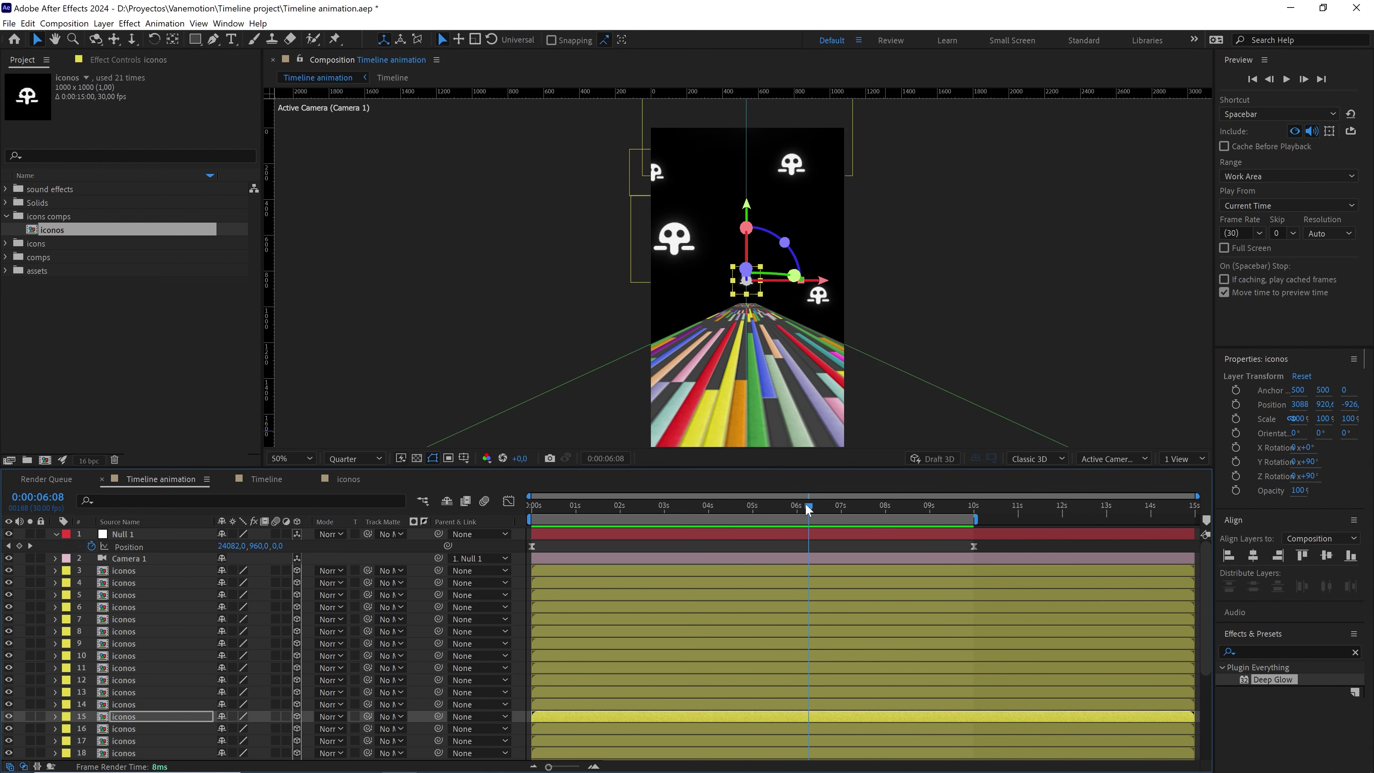
{"action": "key", "text": "space"}
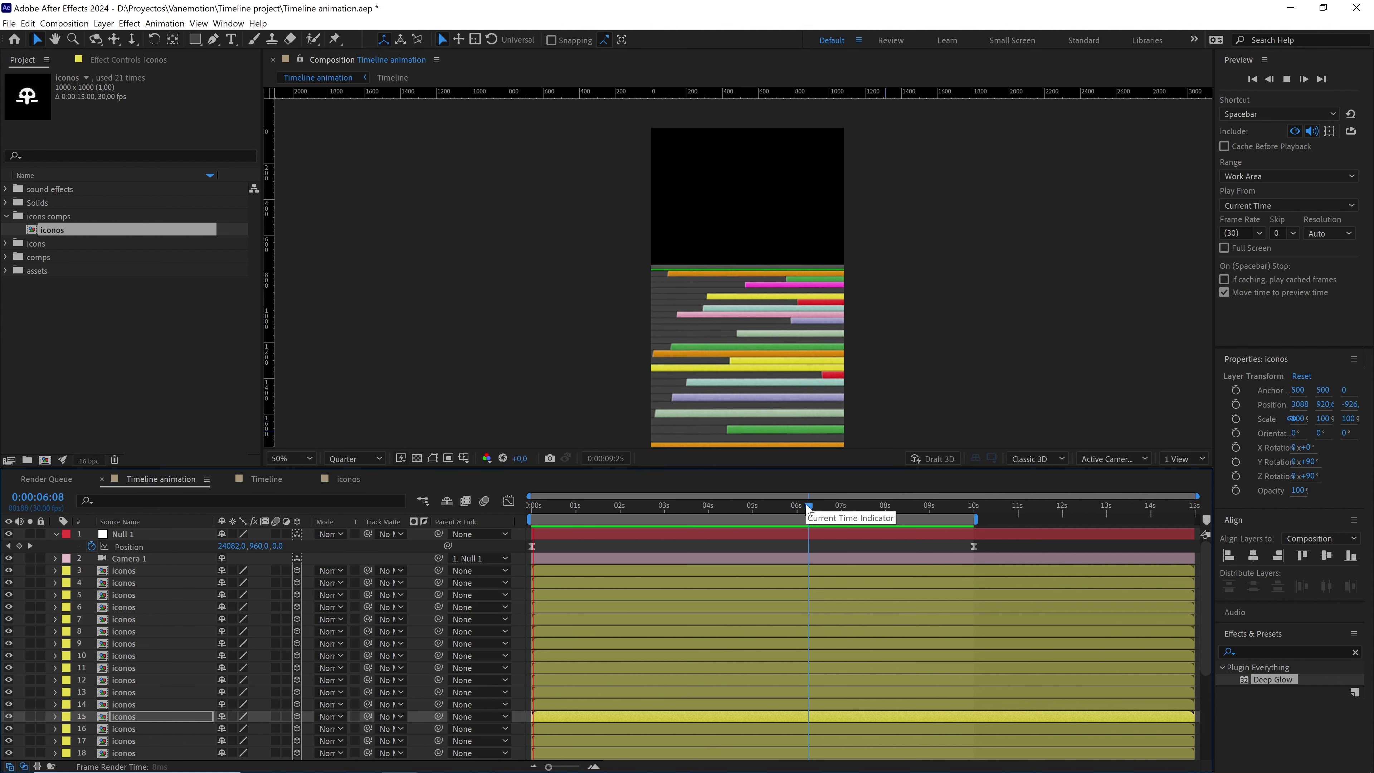
{"action": "left_click_drag", "start_coordinate": [809, 509], "coordinate": [514, 514]}
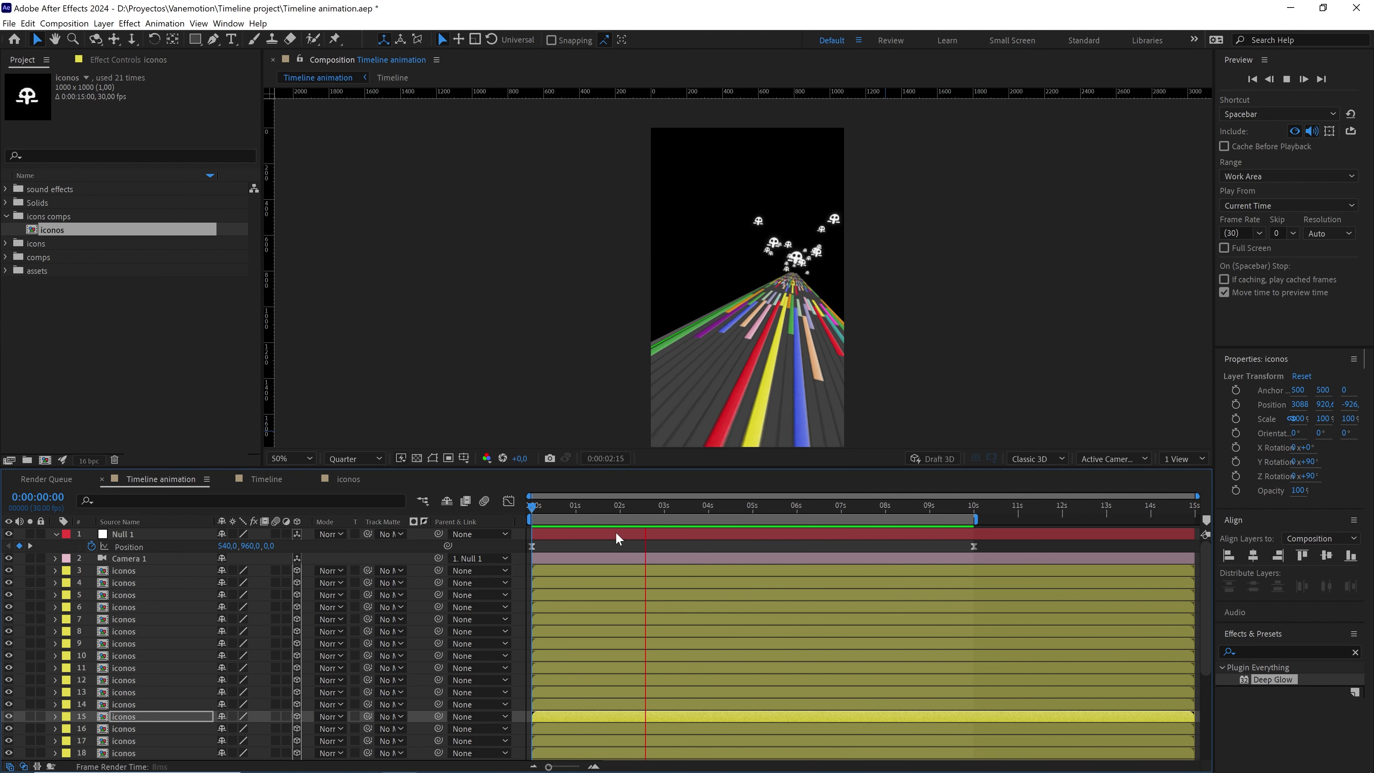
- At 0:00:03:17, enlarge the timeline area to show all iconos layers and collapse layer 23's rotation properties
{"action": "left_click_drag", "start_coordinate": [671, 507], "coordinate": [690, 507]}
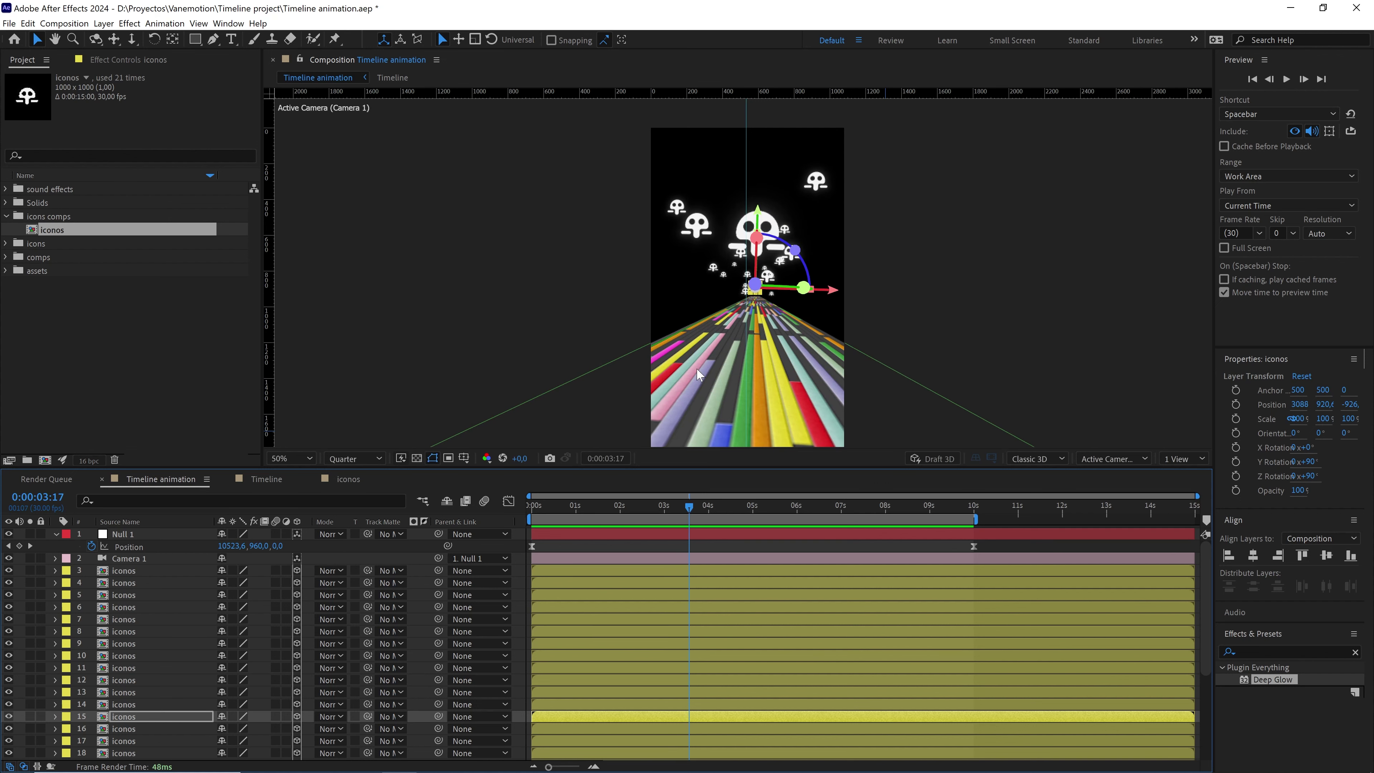
{"action": "left_click", "coordinate": [701, 237]}
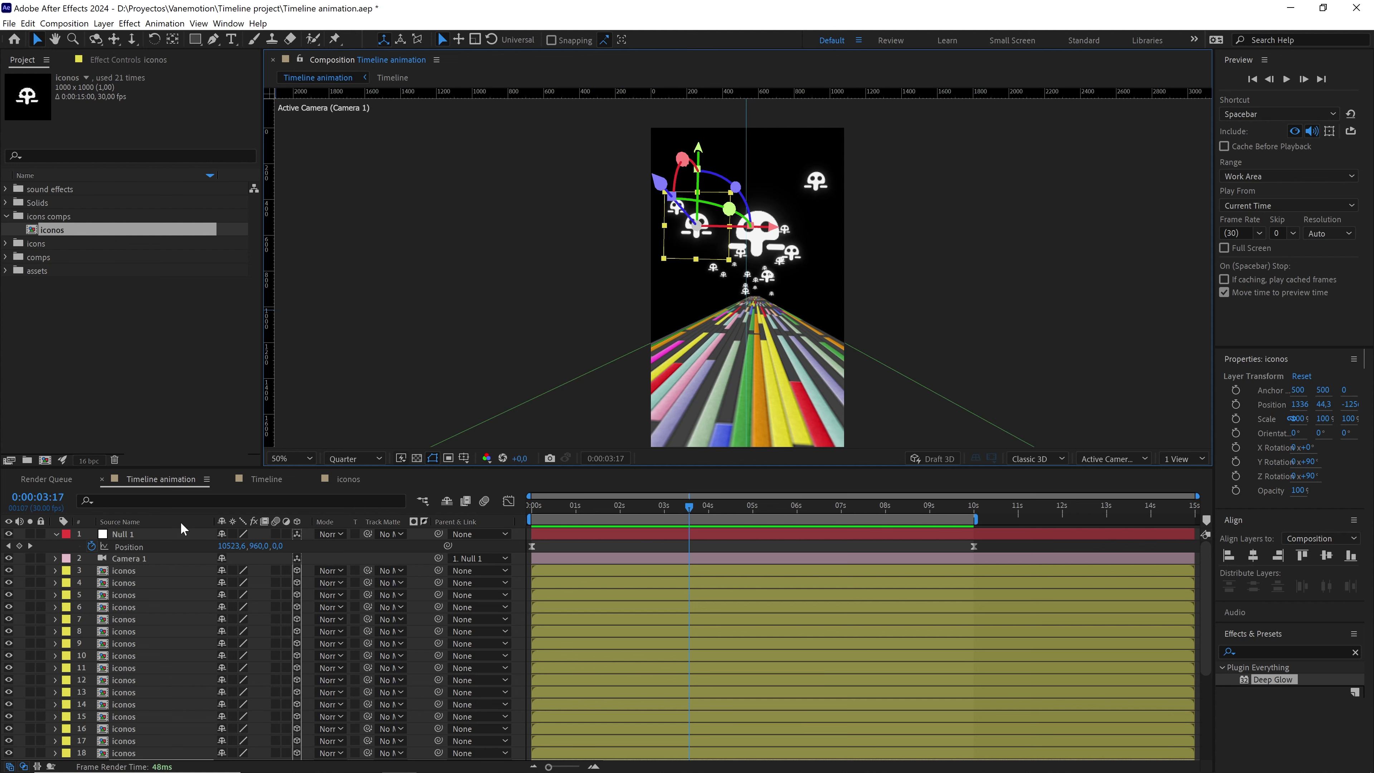
{"action": "scroll", "coordinate": [168, 605], "scroll_direction": "down", "scroll_amount": 1}
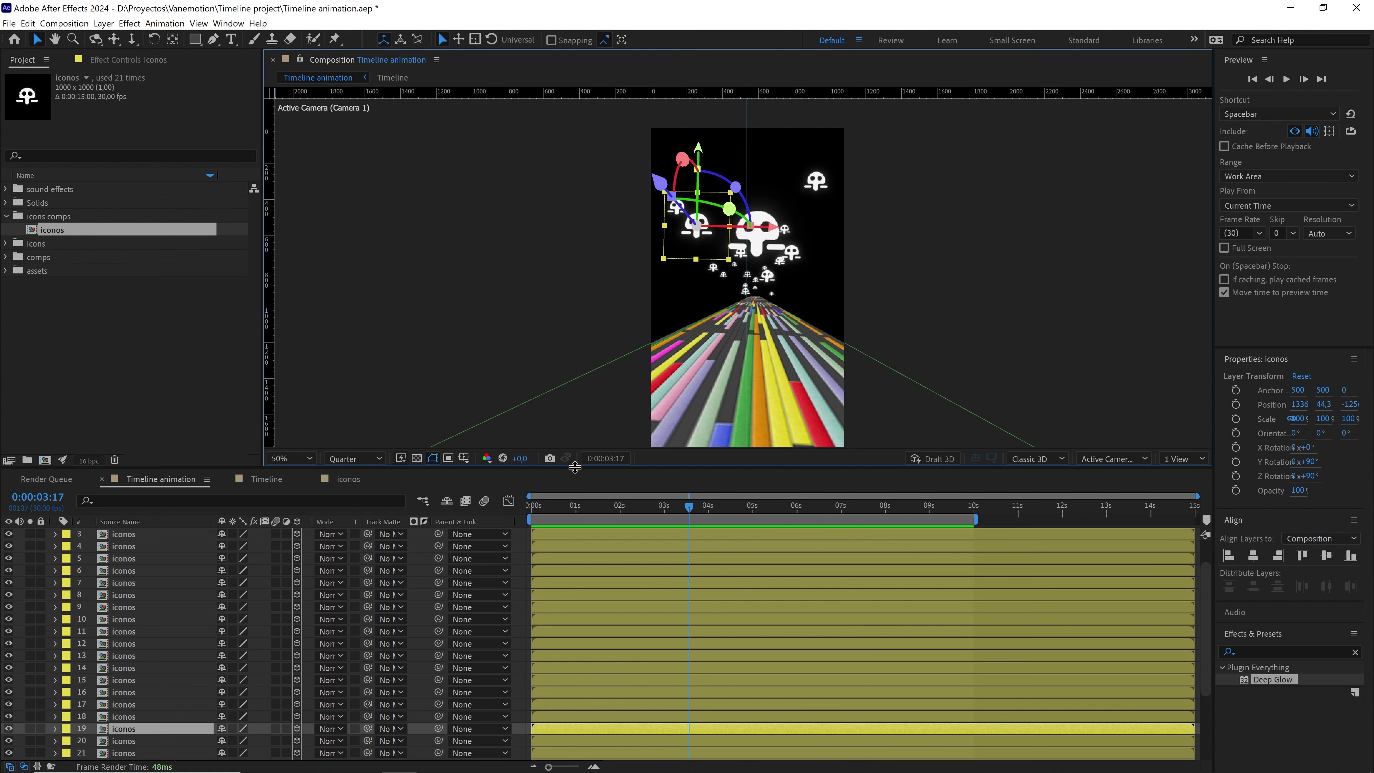
{"action": "left_click_drag", "start_coordinate": [574, 467], "coordinate": [573, 358]}
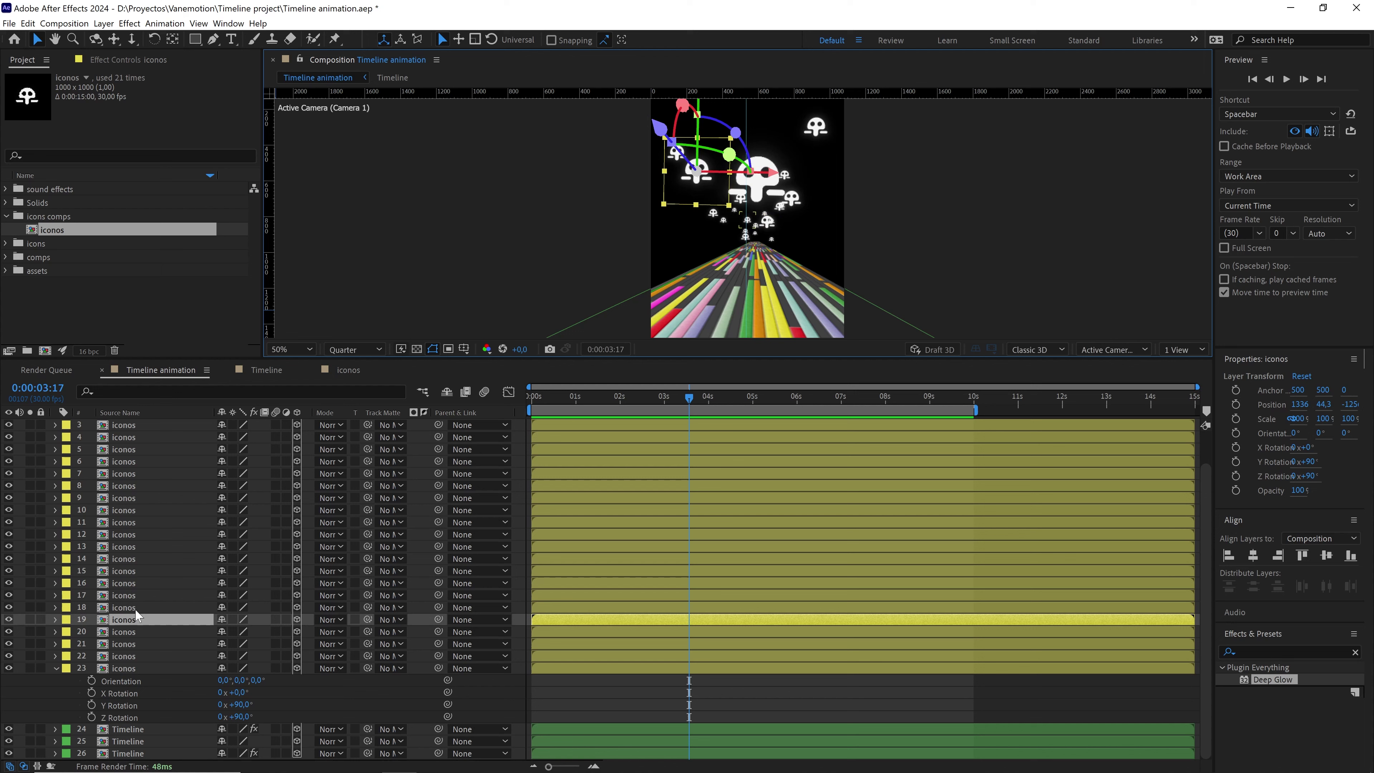
{"action": "left_click", "coordinate": [124, 669]}
{"action": "scroll", "coordinate": [125, 671], "scroll_direction": "up", "scroll_amount": 1}
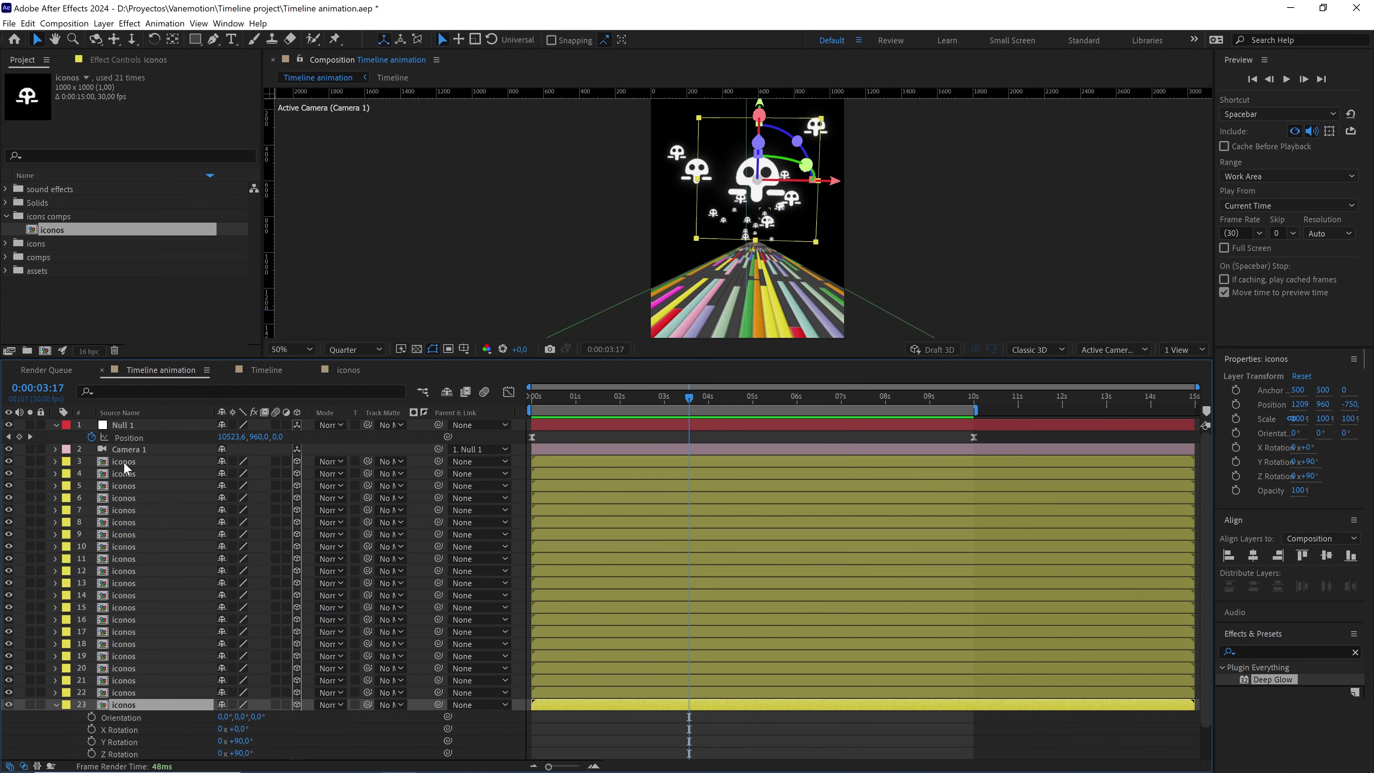
{"action": "left_click", "coordinate": [124, 465]}
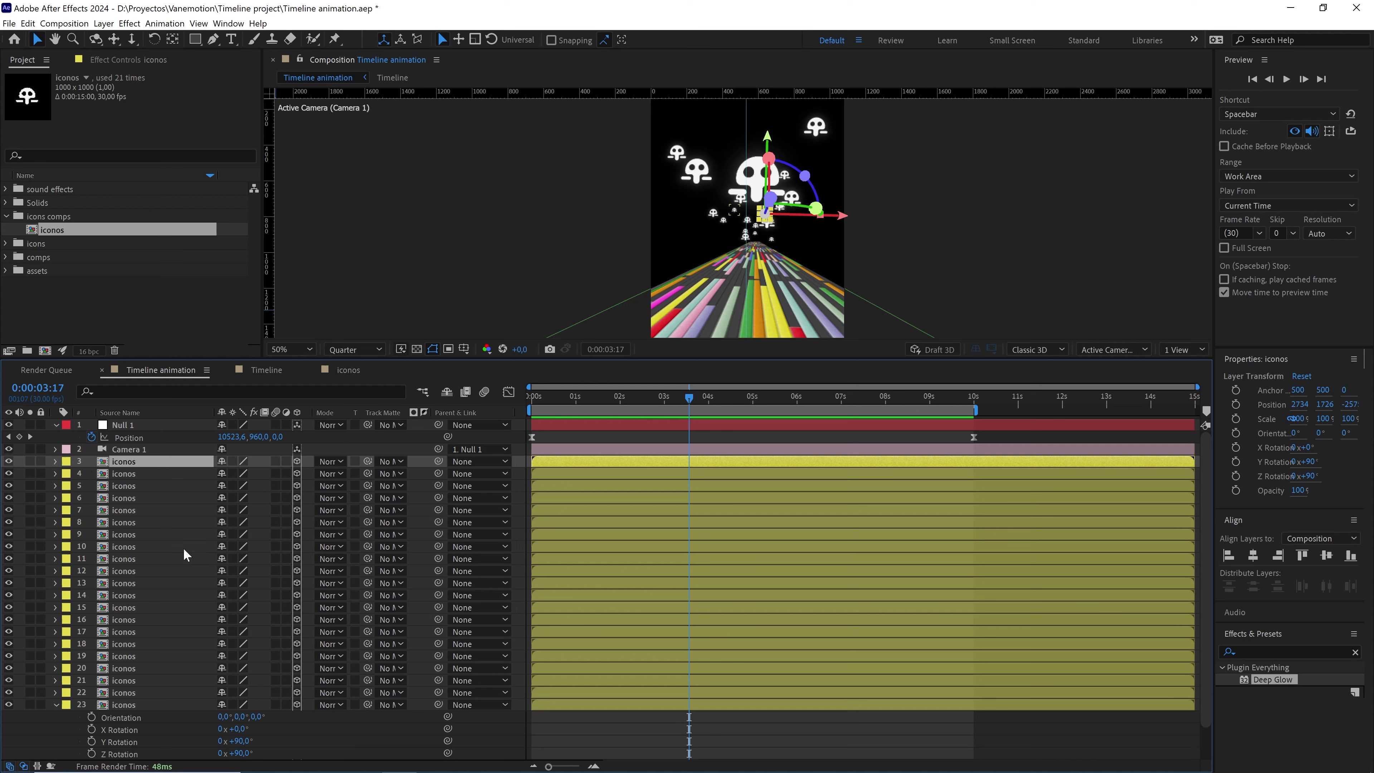
{"action": "left_click", "coordinate": [121, 706]}
{"action": "left_click", "coordinate": [56, 704]}
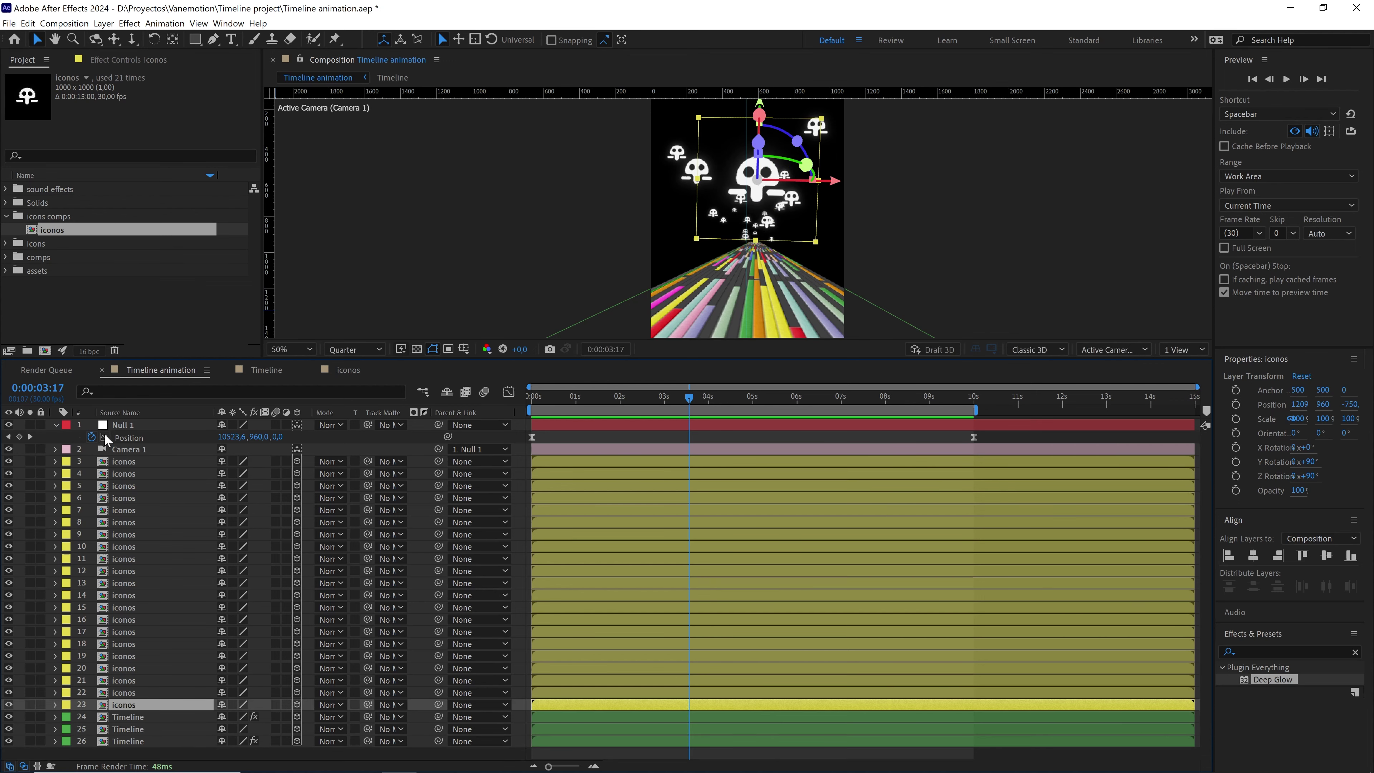
- Duplicate the iconos composition in the icons comps folder to make twenty copies
{"action": "left_click", "coordinate": [58, 228]}
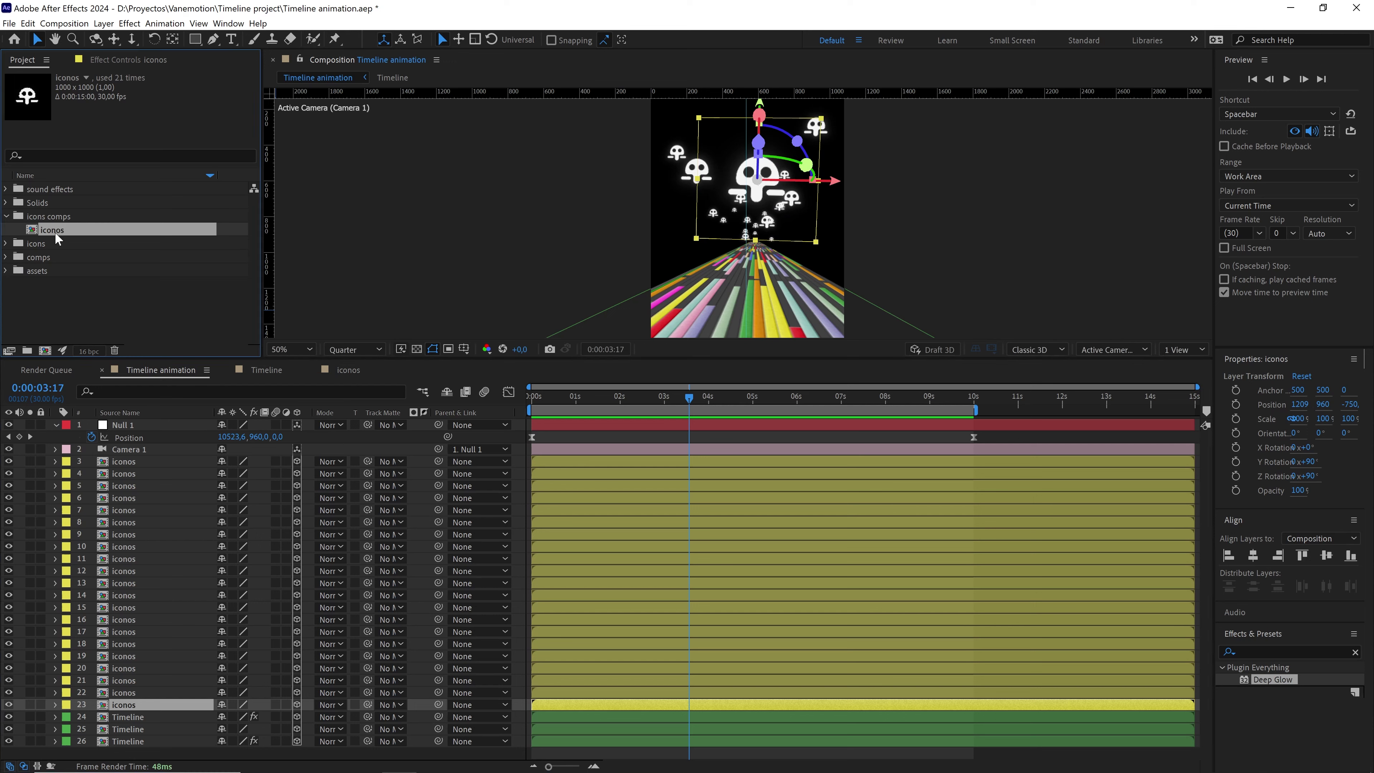
{"action": "key", "text": "ctrl+d"}
{"action": "key", "text": "ctrl+d"}
{"action": "key", "text": "ctrl+d"}
{"action": "key", "text": "ctrl+d"}
{"action": "key", "text": "ctrl+d"}
{"action": "key", "text": "ctrl+d"}
{"action": "key", "text": "ctrl+d"}
{"action": "key", "text": "ctrl+d"}
{"action": "key", "text": "ctrl+d"}
{"action": "key", "text": "ctrl+d"}
{"action": "key", "text": "ctrl+d"}
{"action": "key", "text": "ctrl+d"}
{"action": "key", "text": "ctrl+d"}
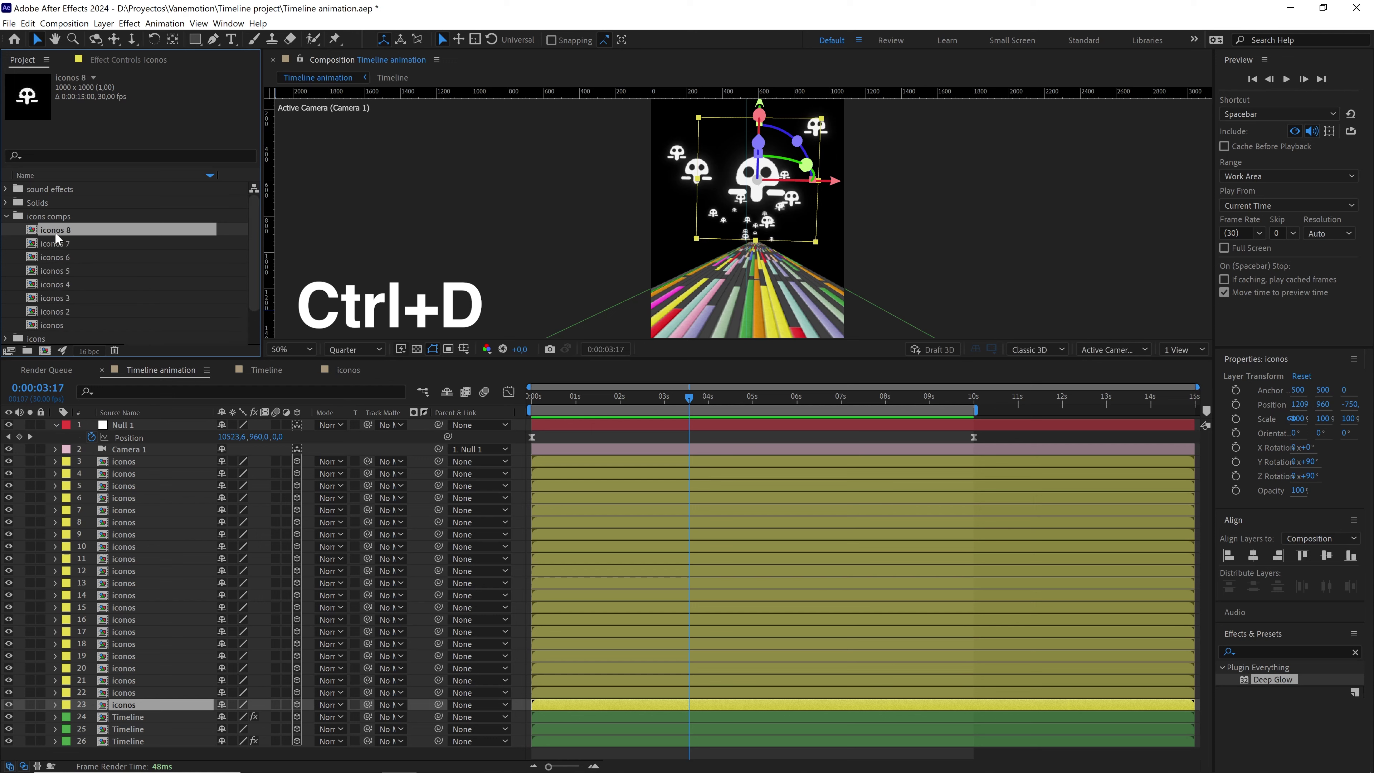
{"action": "key", "text": "ctrl+d"}
{"action": "key", "text": "ctrl+d"}
{"action": "key", "text": "ctrl+d"}
{"action": "key", "text": "ctrl+d"}
{"action": "key", "text": "ctrl+d"}
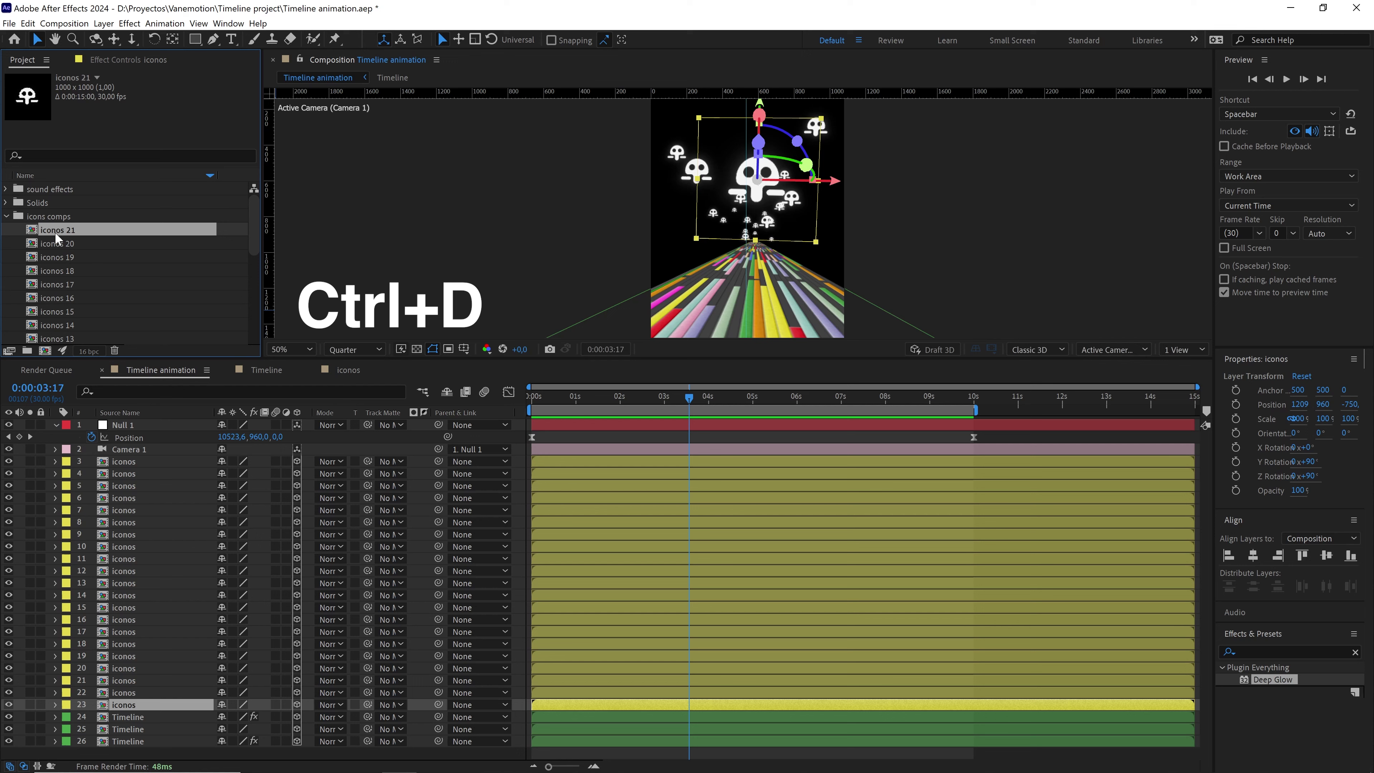
{"action": "scroll", "coordinate": [103, 250], "scroll_direction": "down", "scroll_amount": 3}
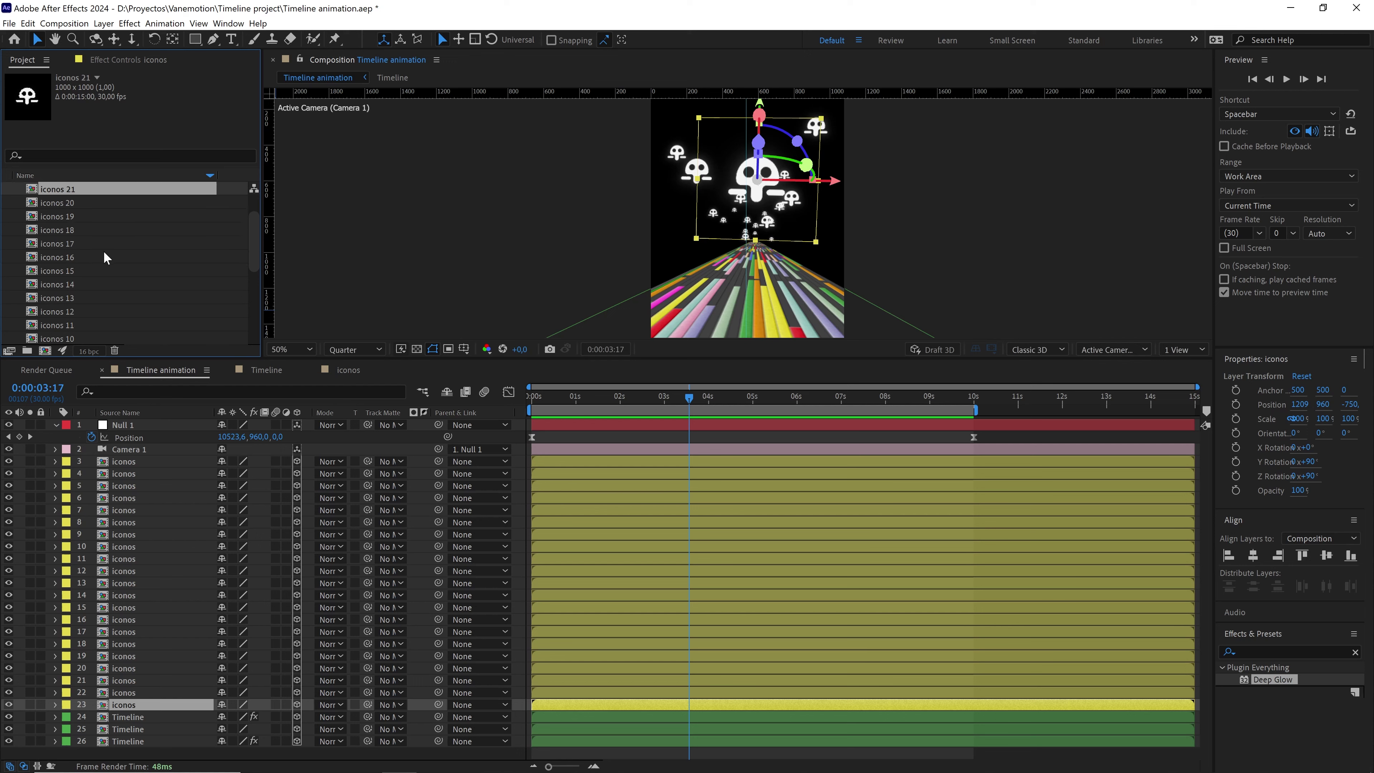
- Open all compositions in the icons comps folder, iconos through iconos 21, in the timeline and collapse the project folders
{"action": "scroll", "coordinate": [103, 250], "scroll_direction": "down", "scroll_amount": 2}
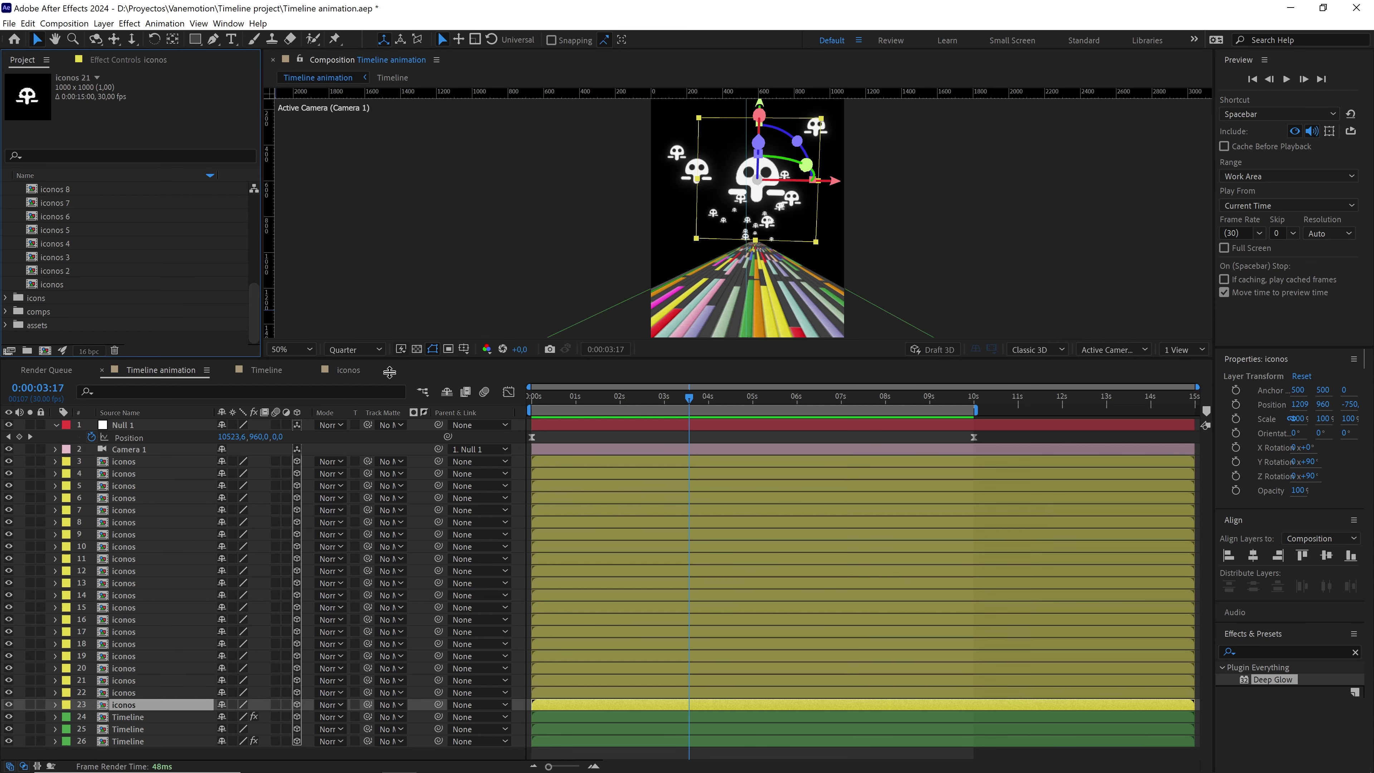
{"action": "left_click_drag", "start_coordinate": [387, 360], "coordinate": [396, 535]}
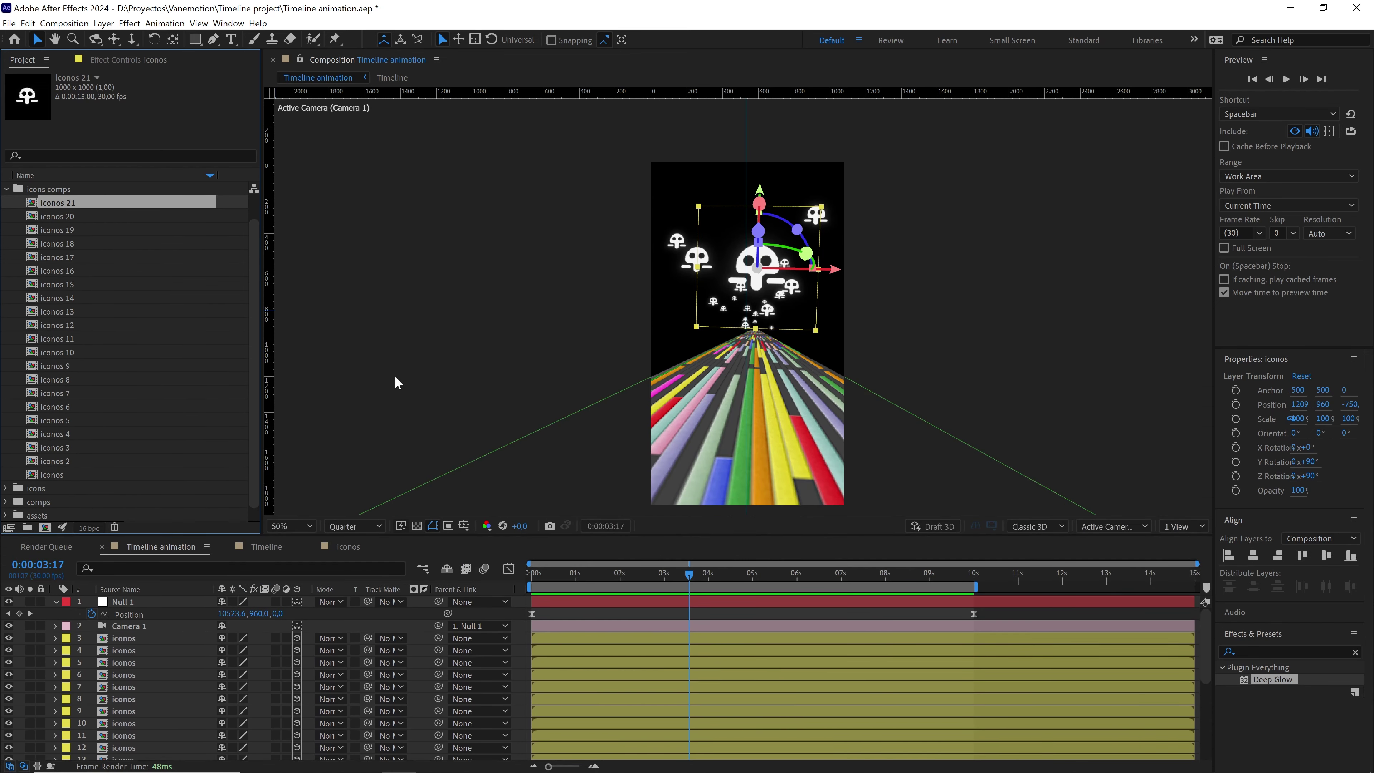
{"action": "left_click", "coordinate": [56, 471], "text": "shift"}
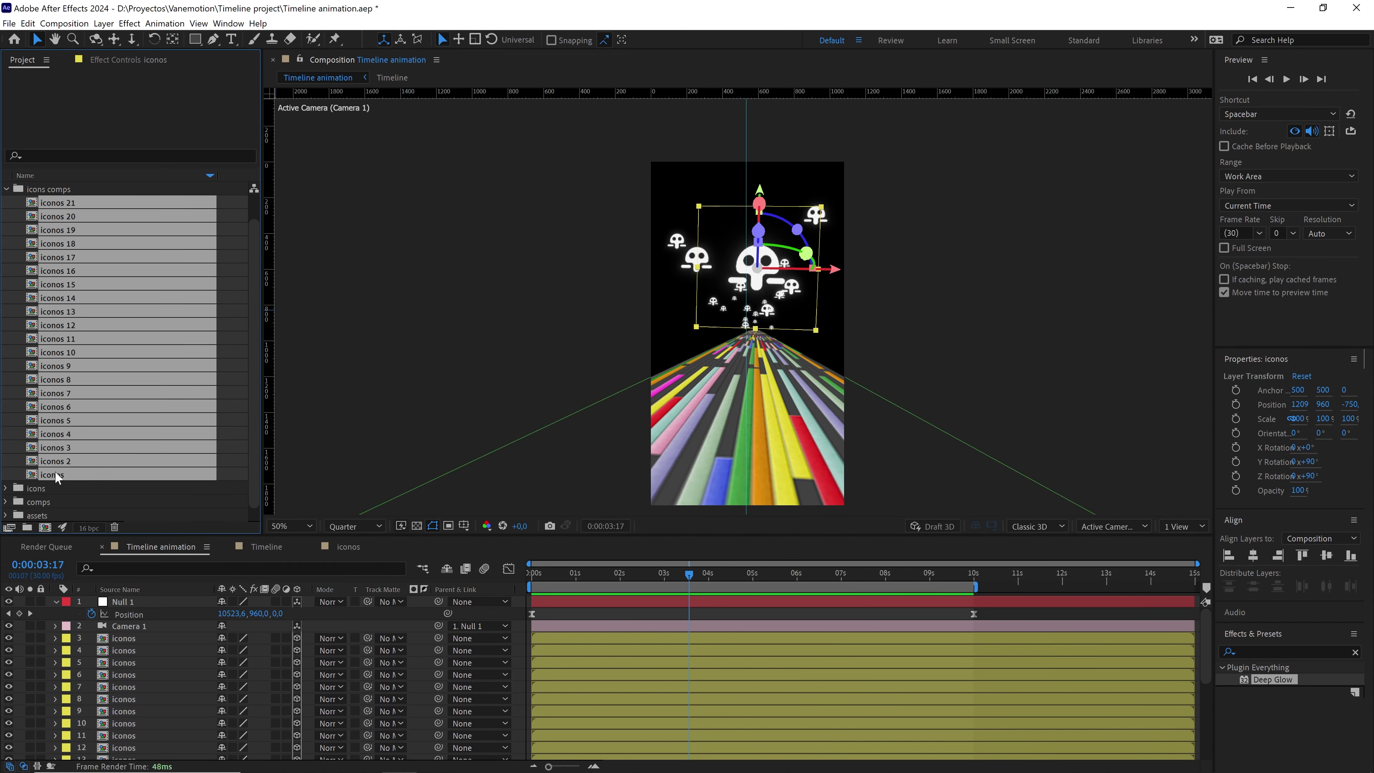
{"action": "double_click", "coordinate": [68, 264]}
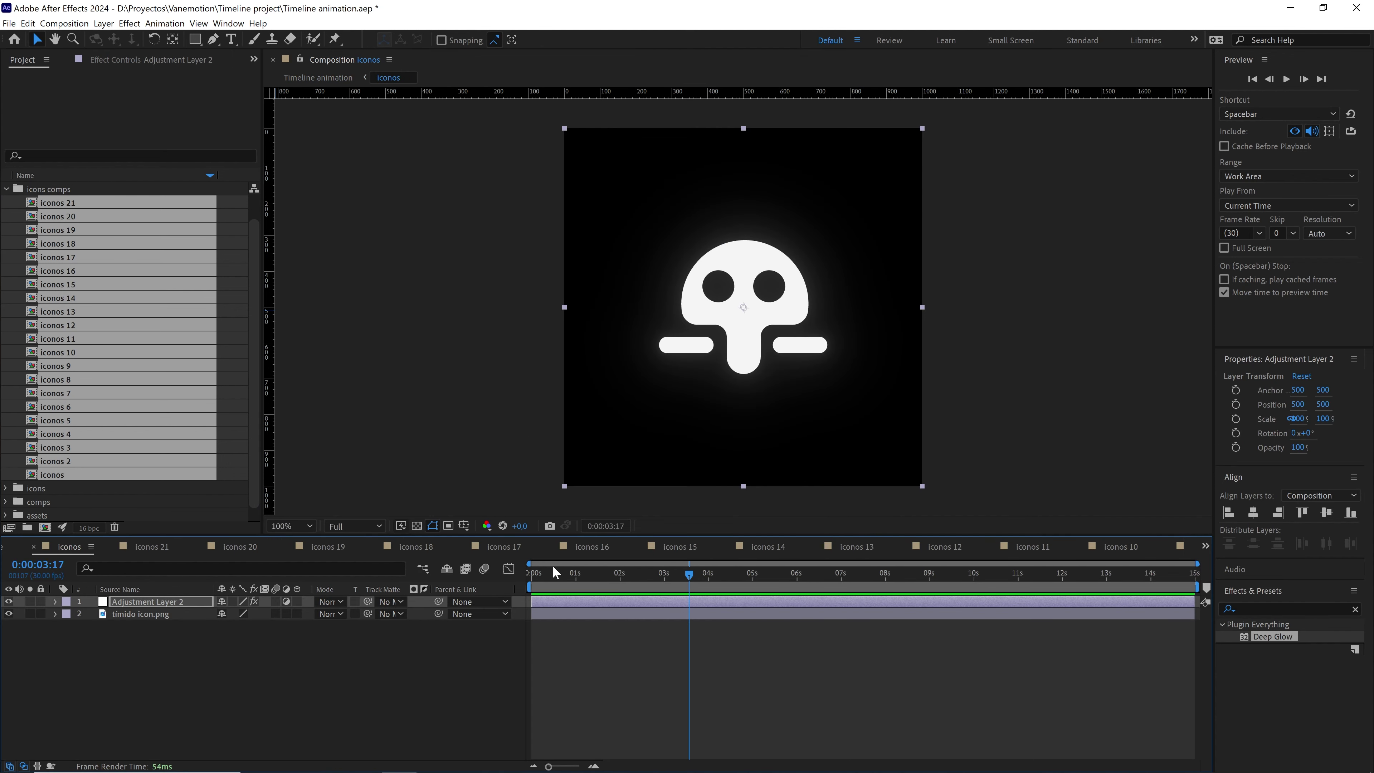
{"action": "left_click", "coordinate": [6, 189]}
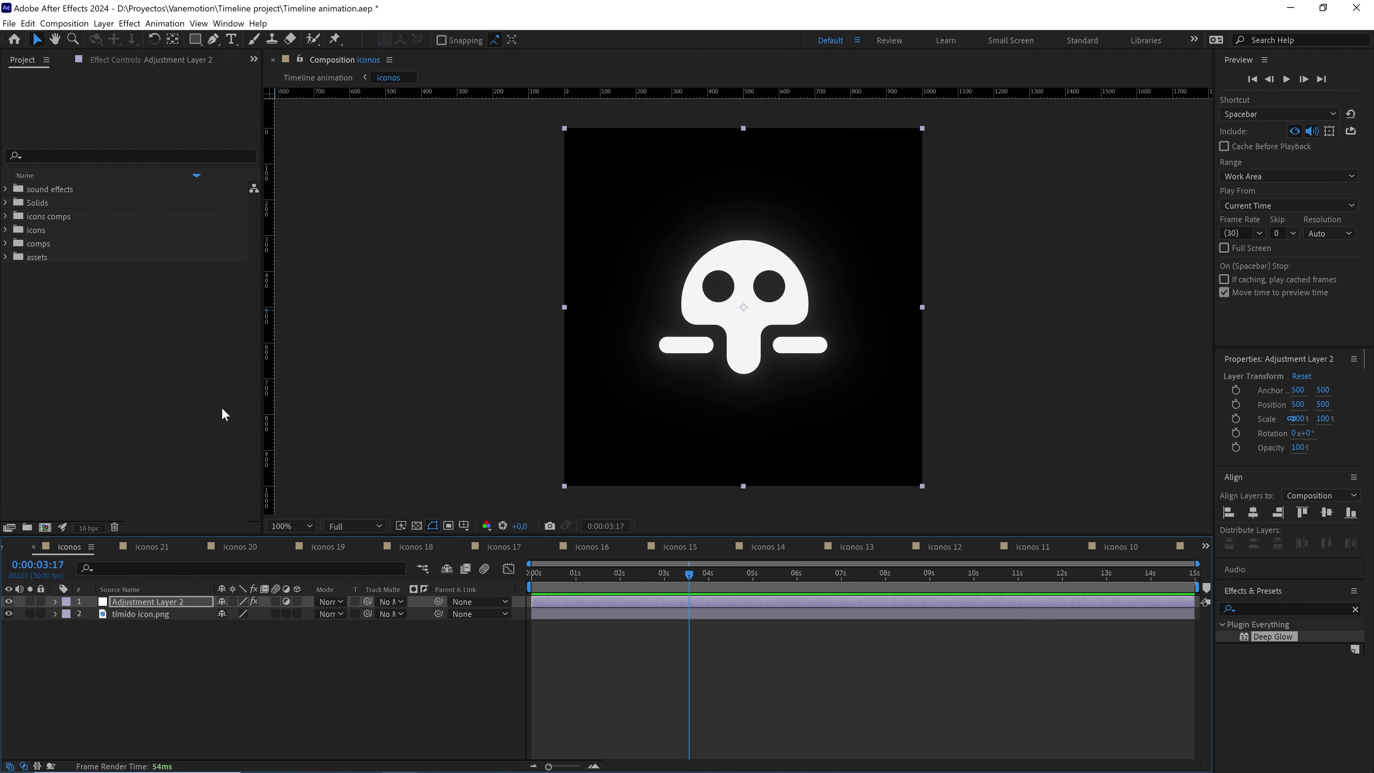
- In the iconos 21 composition, replace the source of the timido icon.png layer with stopwatch.png from the icons folder
{"action": "left_click", "coordinate": [155, 548]}
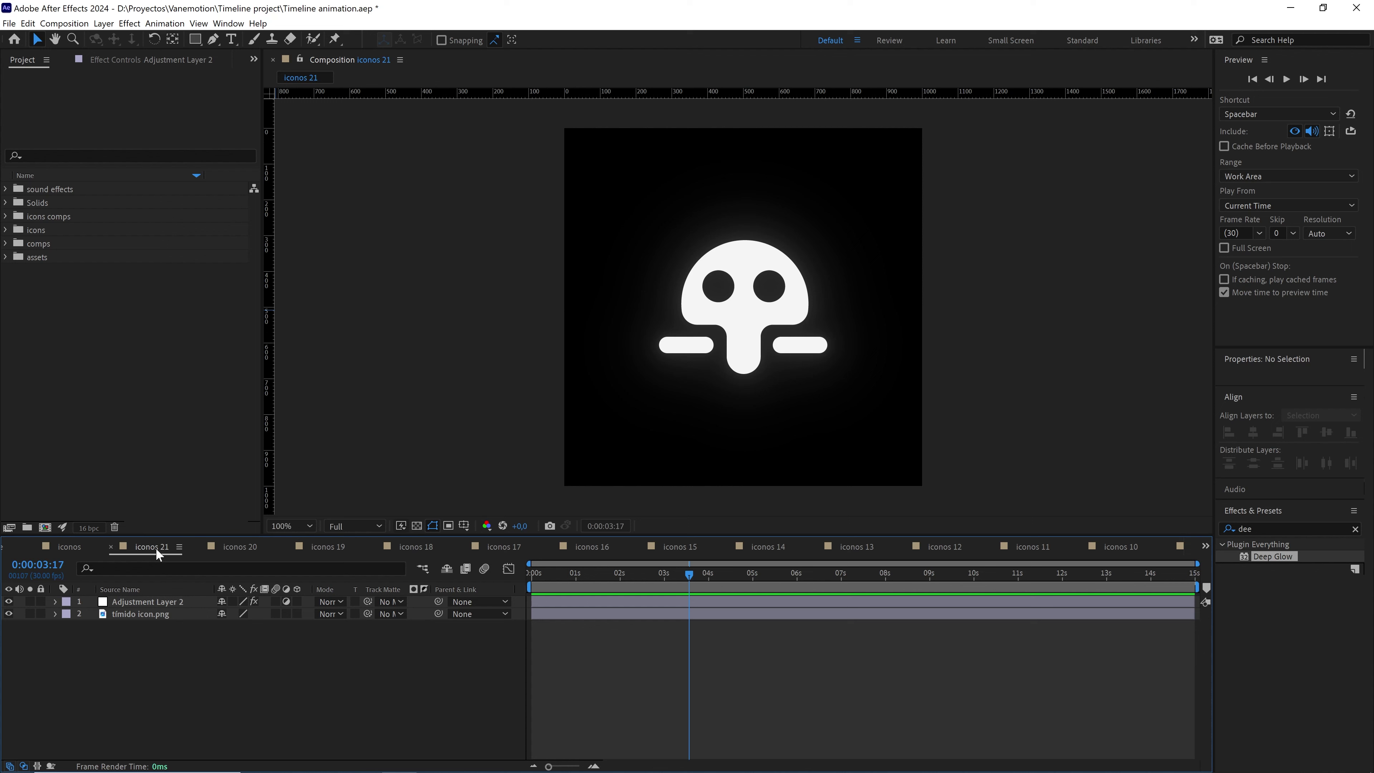
{"action": "left_click", "coordinate": [6, 230]}
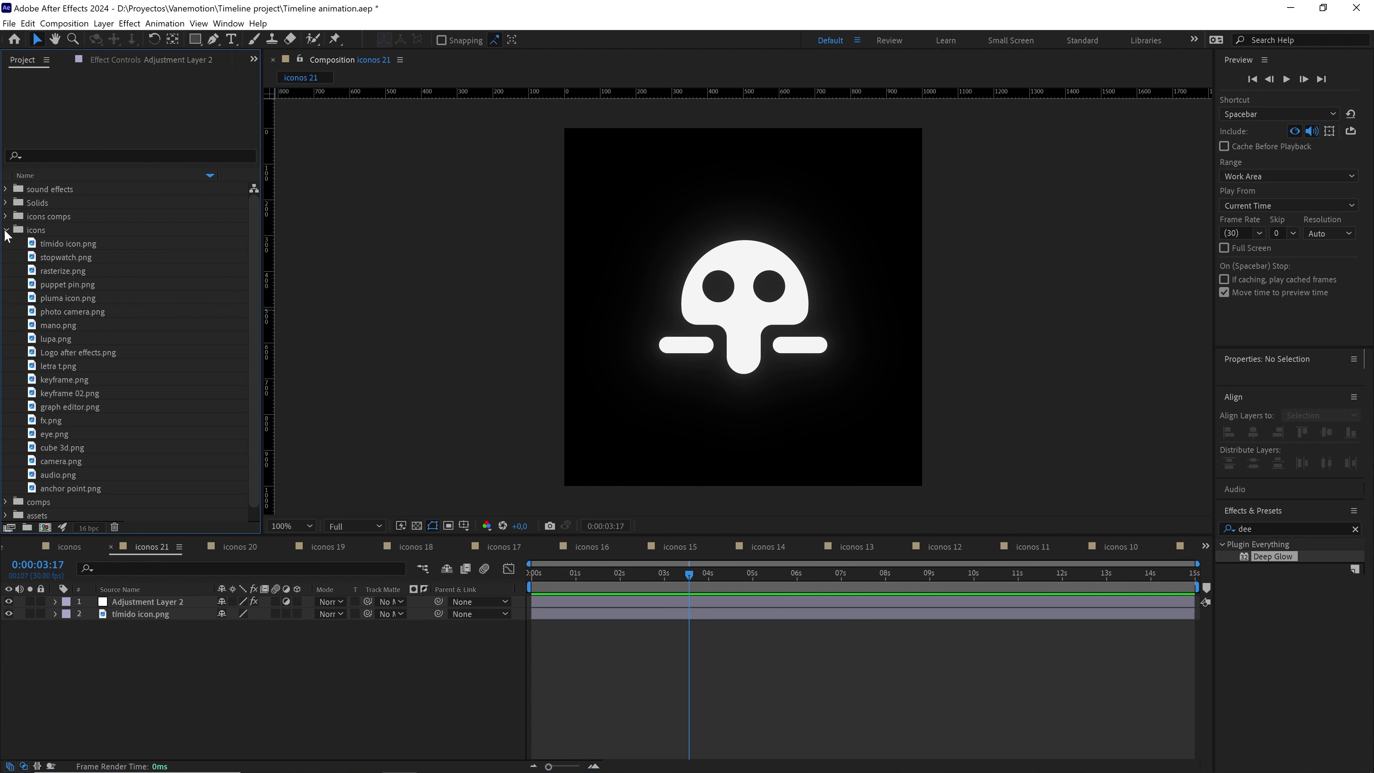
{"action": "left_click", "coordinate": [100, 258]}
{"action": "left_click", "coordinate": [129, 614]}
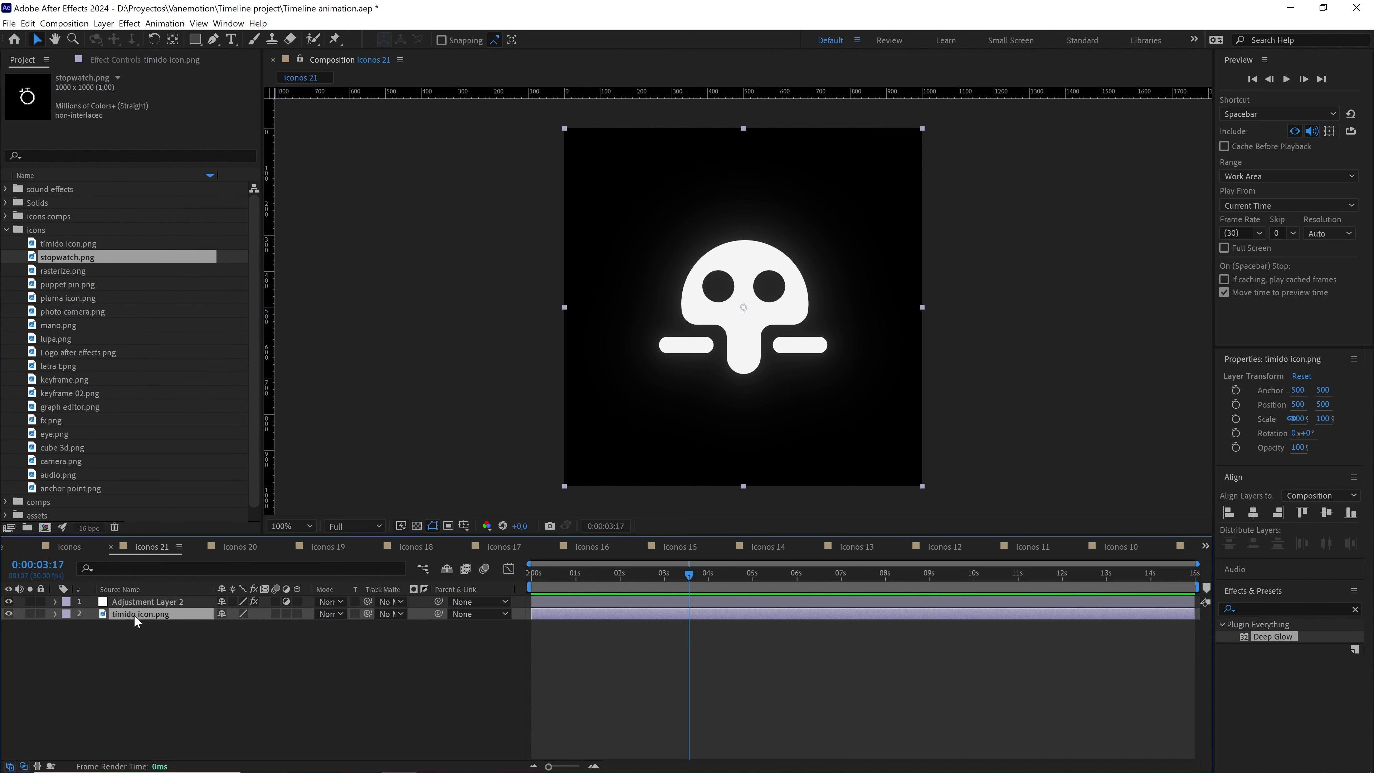
{"action": "left_click_drag", "start_coordinate": [92, 259], "coordinate": [158, 613]}
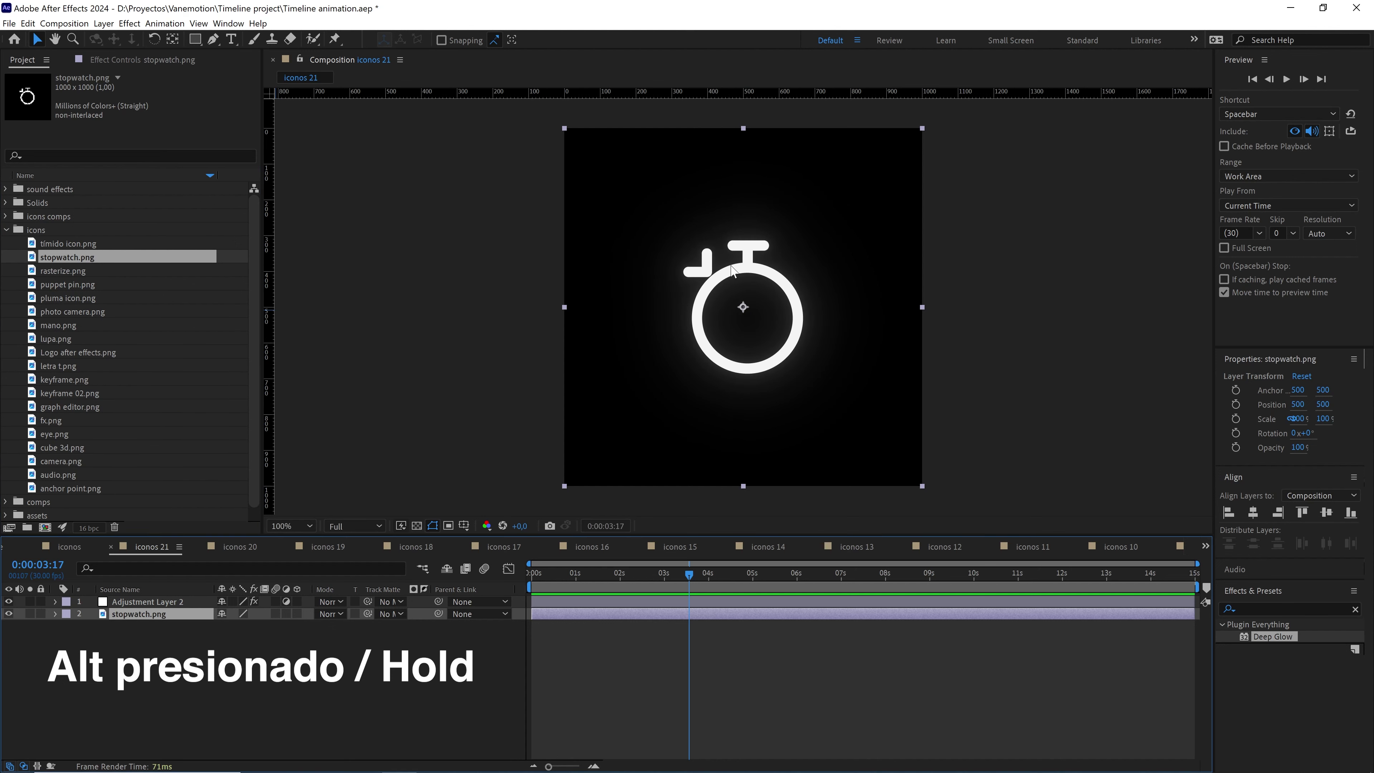
- Replace the timido icon.png layer's source with rasterize.png in iconos 20 and with puppet pin.png in iconos 19
{"action": "left_click", "coordinate": [240, 546]}
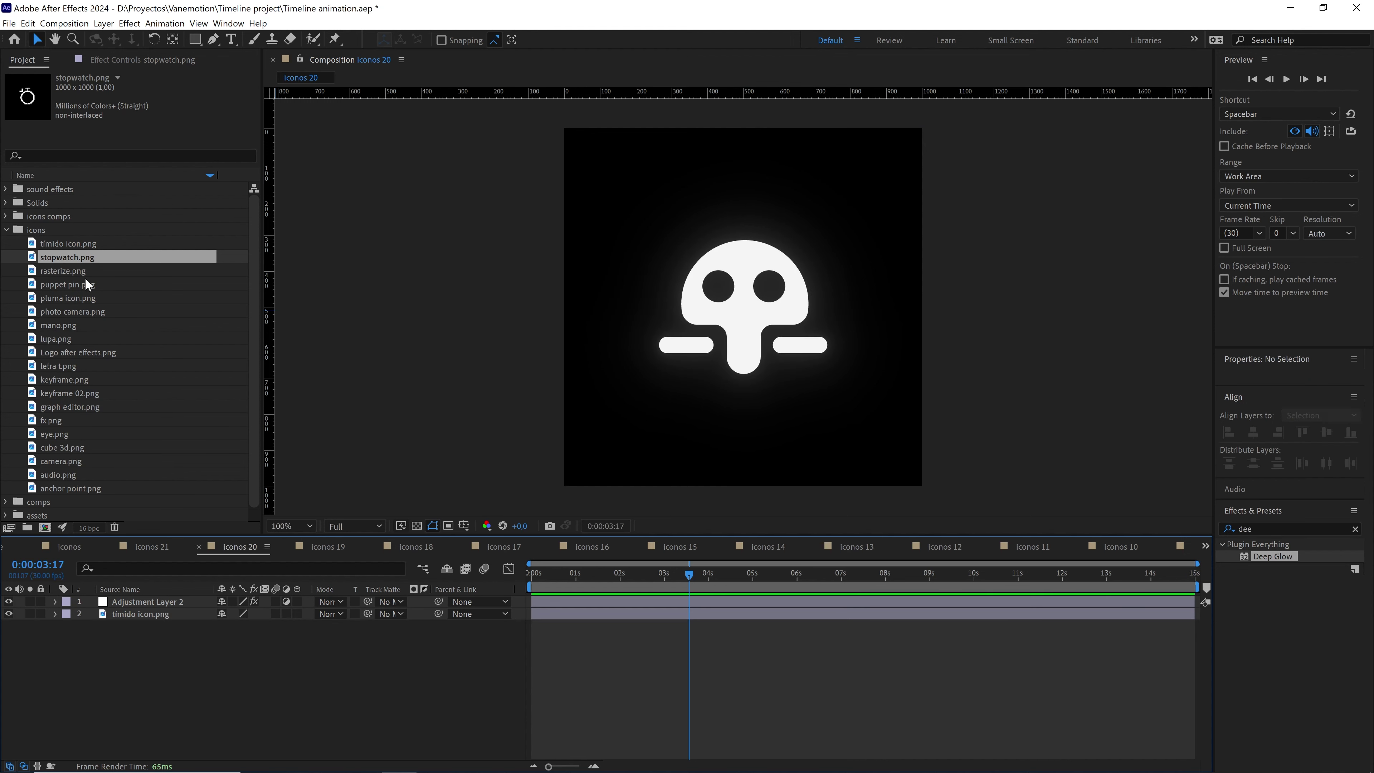
{"action": "left_click", "coordinate": [161, 614]}
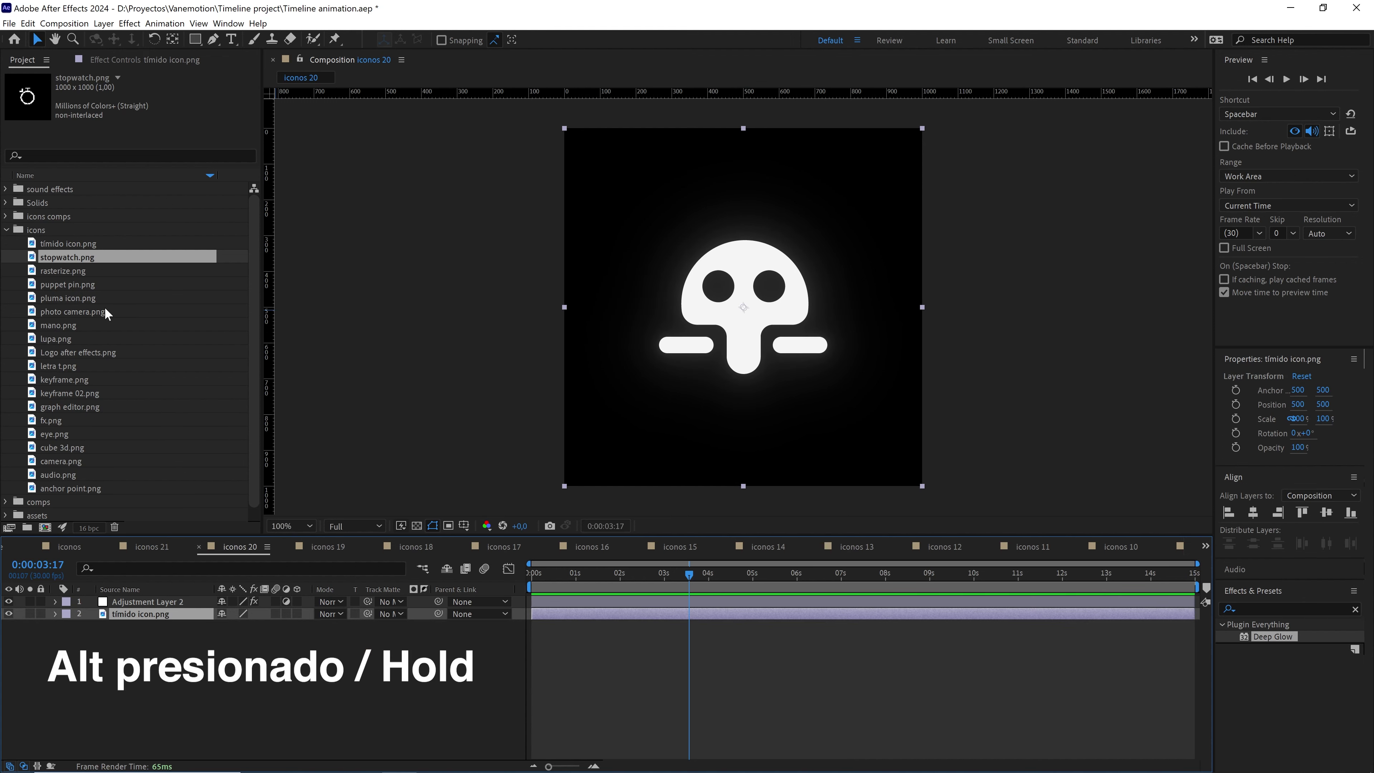
{"action": "left_click_drag", "start_coordinate": [77, 271], "coordinate": [151, 612]}
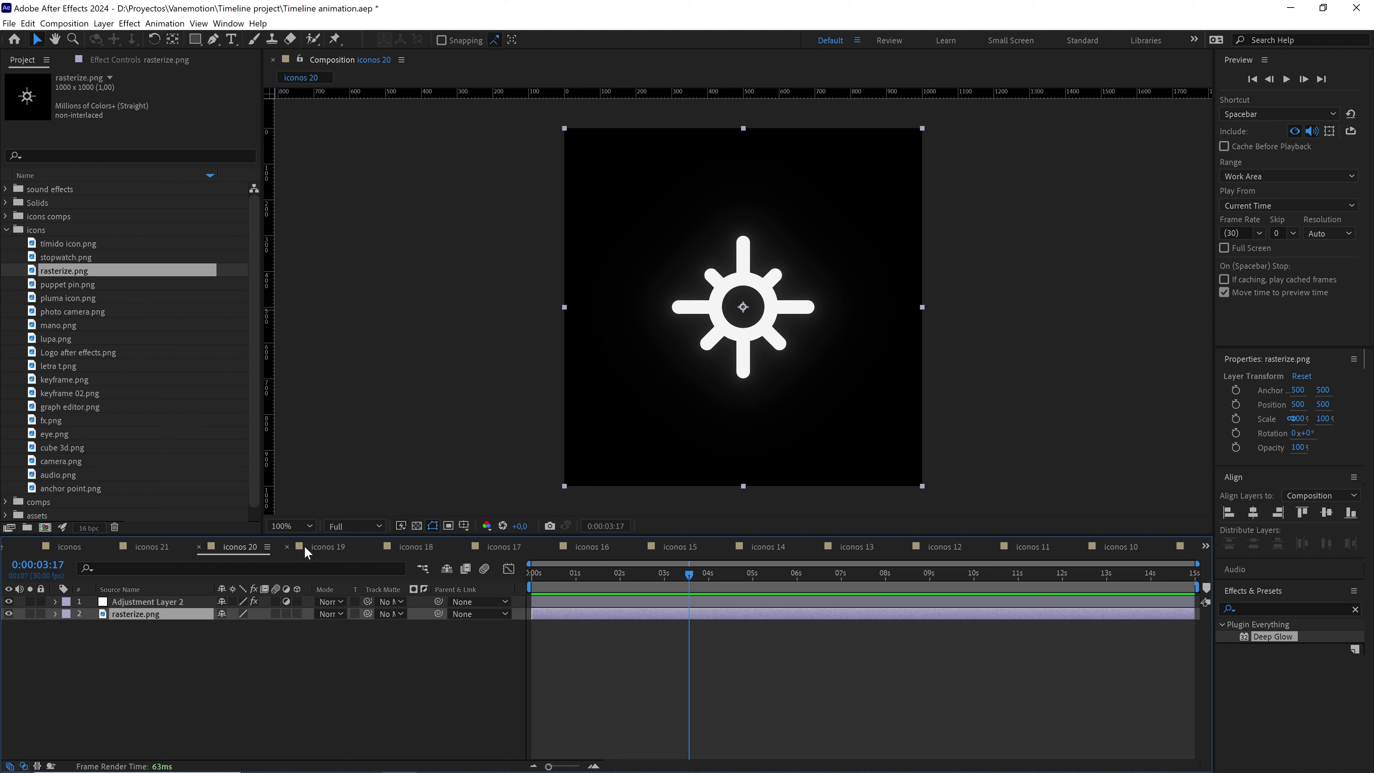
{"action": "left_click", "coordinate": [327, 548]}
{"action": "left_click", "coordinate": [151, 615]}
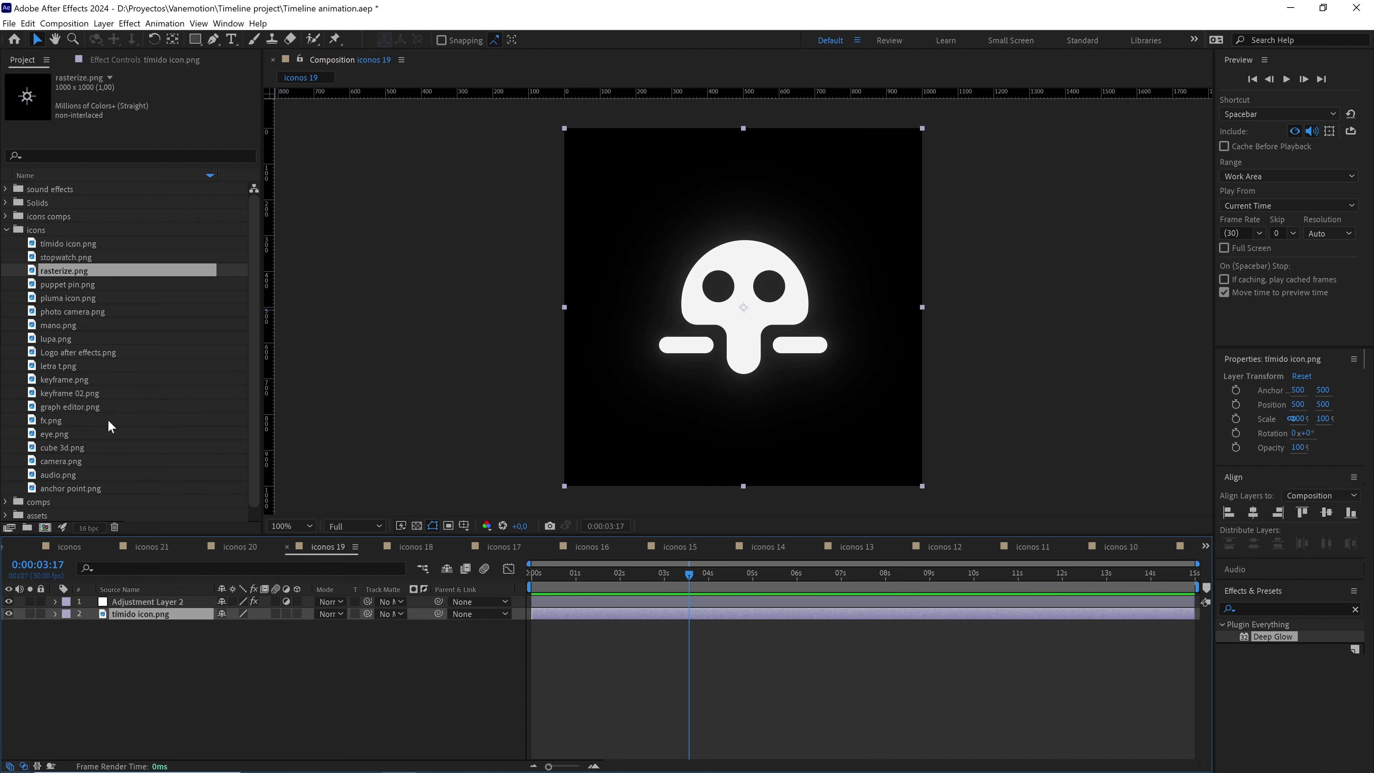
{"action": "left_click_drag", "start_coordinate": [76, 285], "coordinate": [153, 616]}
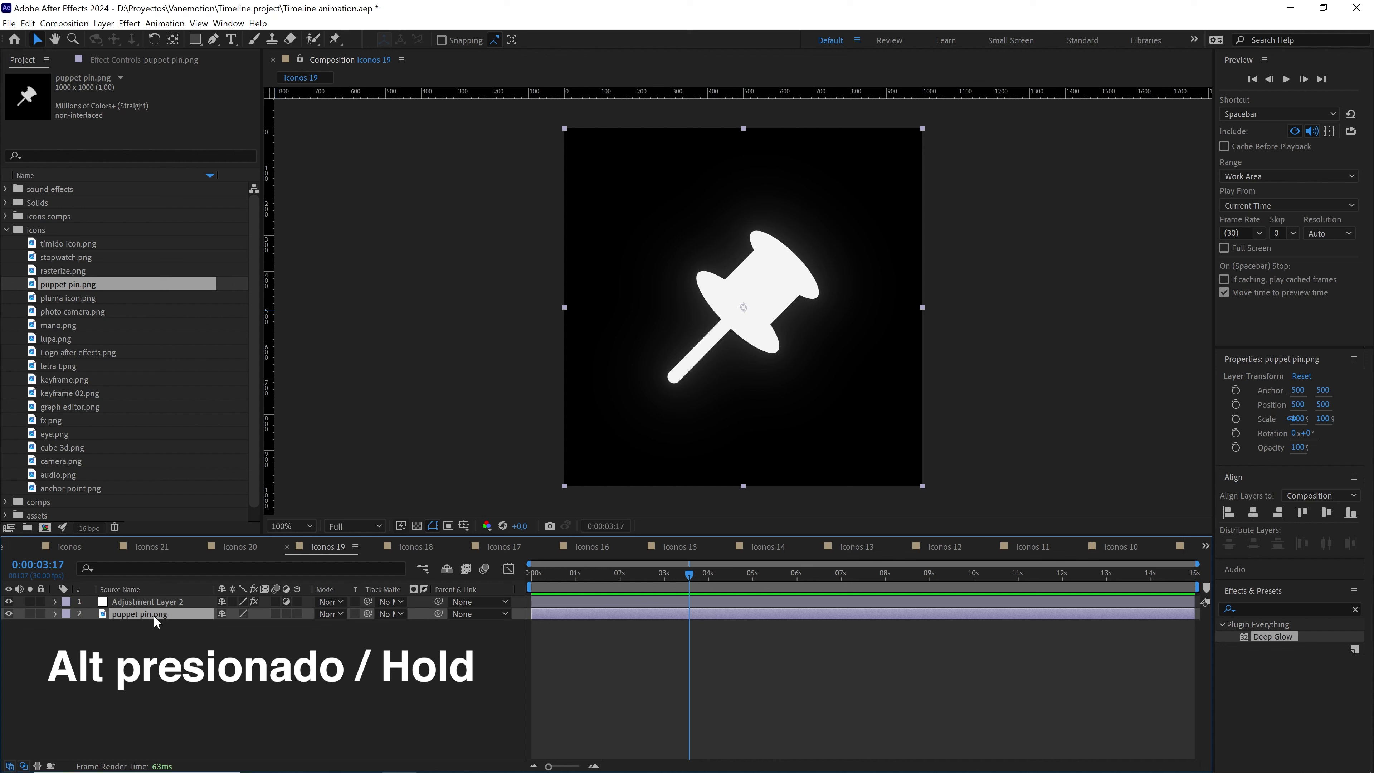
- Replace the timido icon.png layer's source with pluma icon.png in iconos 18 and with photo camera.png in iconos 17
{"action": "left_click", "coordinate": [415, 546]}
{"action": "left_click_drag", "start_coordinate": [96, 298], "coordinate": [95, 310]}
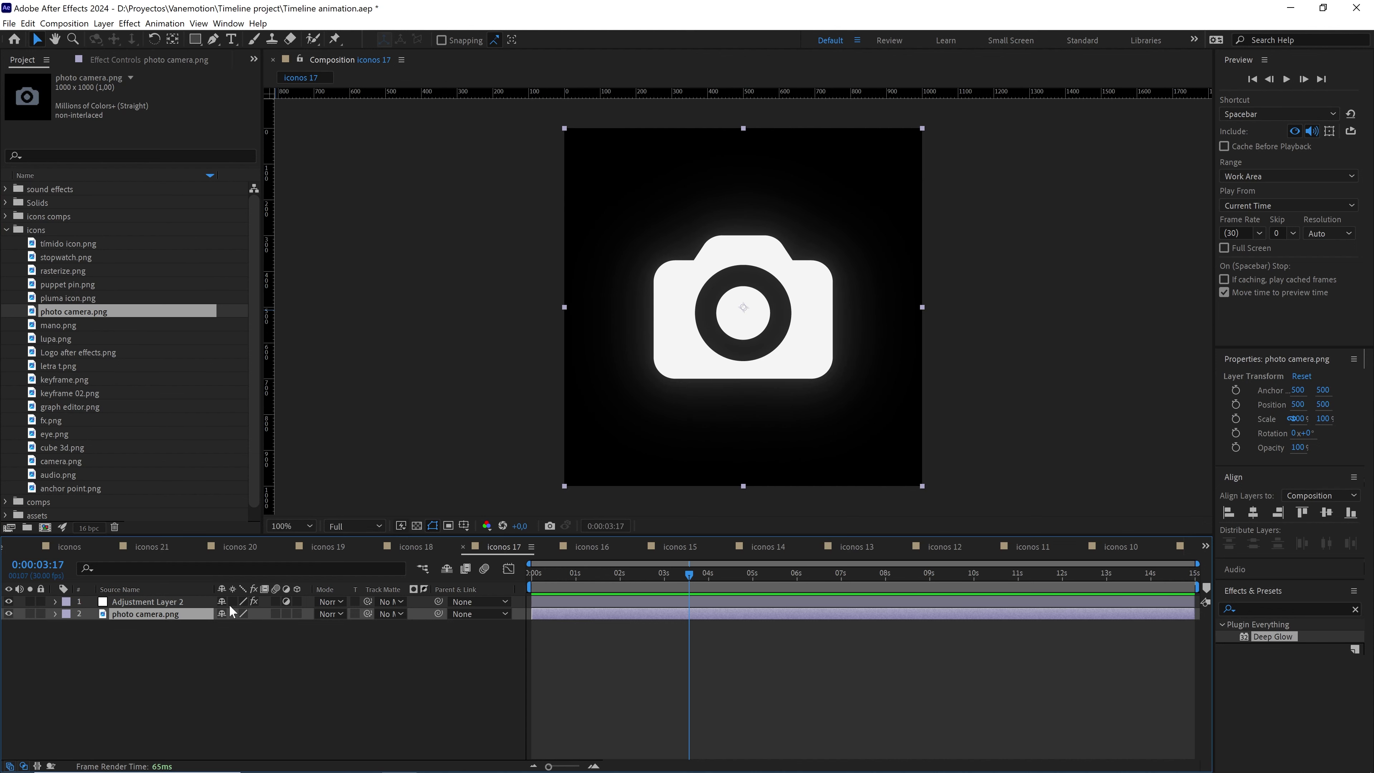
- In the iconos 16 composition, replace the timido icon.png layer's source with mano.png
{"action": "left_click", "coordinate": [592, 546]}
{"action": "left_click", "coordinate": [140, 614]}
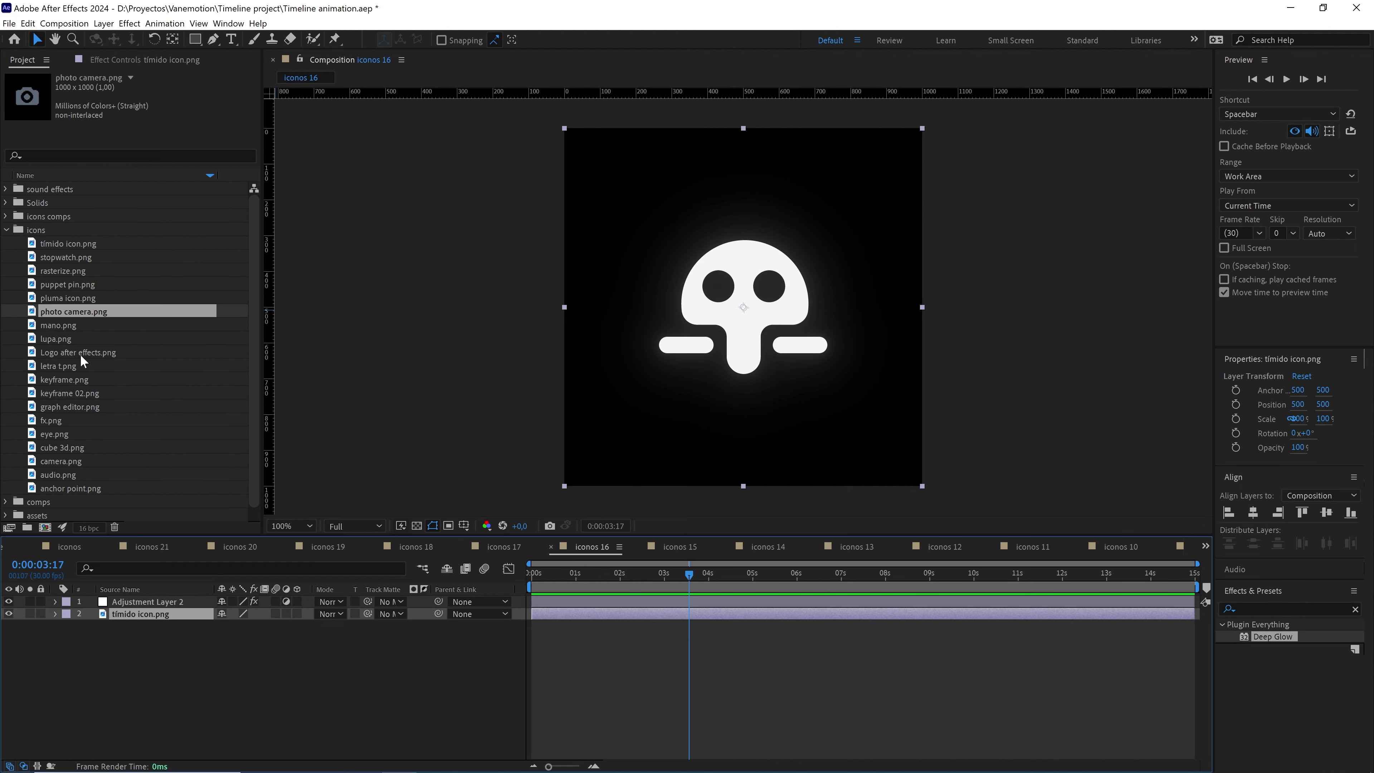
{"action": "left_click_drag", "start_coordinate": [58, 325], "coordinate": [146, 613]}
- Replace the timido icon.png layer's source with lupa.png in iconos 15 and with Logo after effects.png in iconos 14
{"action": "left_click", "coordinate": [768, 546]}
{"action": "left_click", "coordinate": [56, 338]}
{"action": "left_click", "coordinate": [139, 613]}
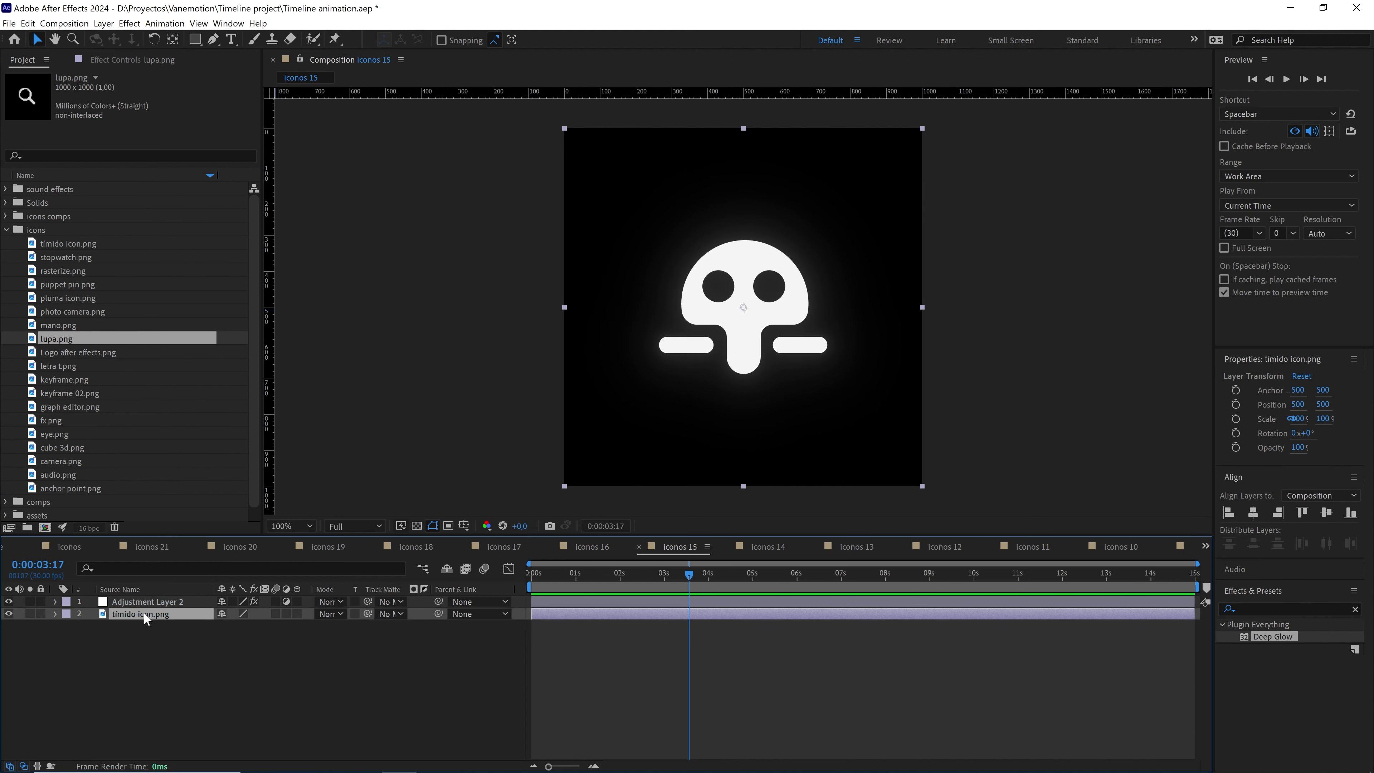
{"action": "left_click_drag", "start_coordinate": [76, 352], "coordinate": [131, 617]}
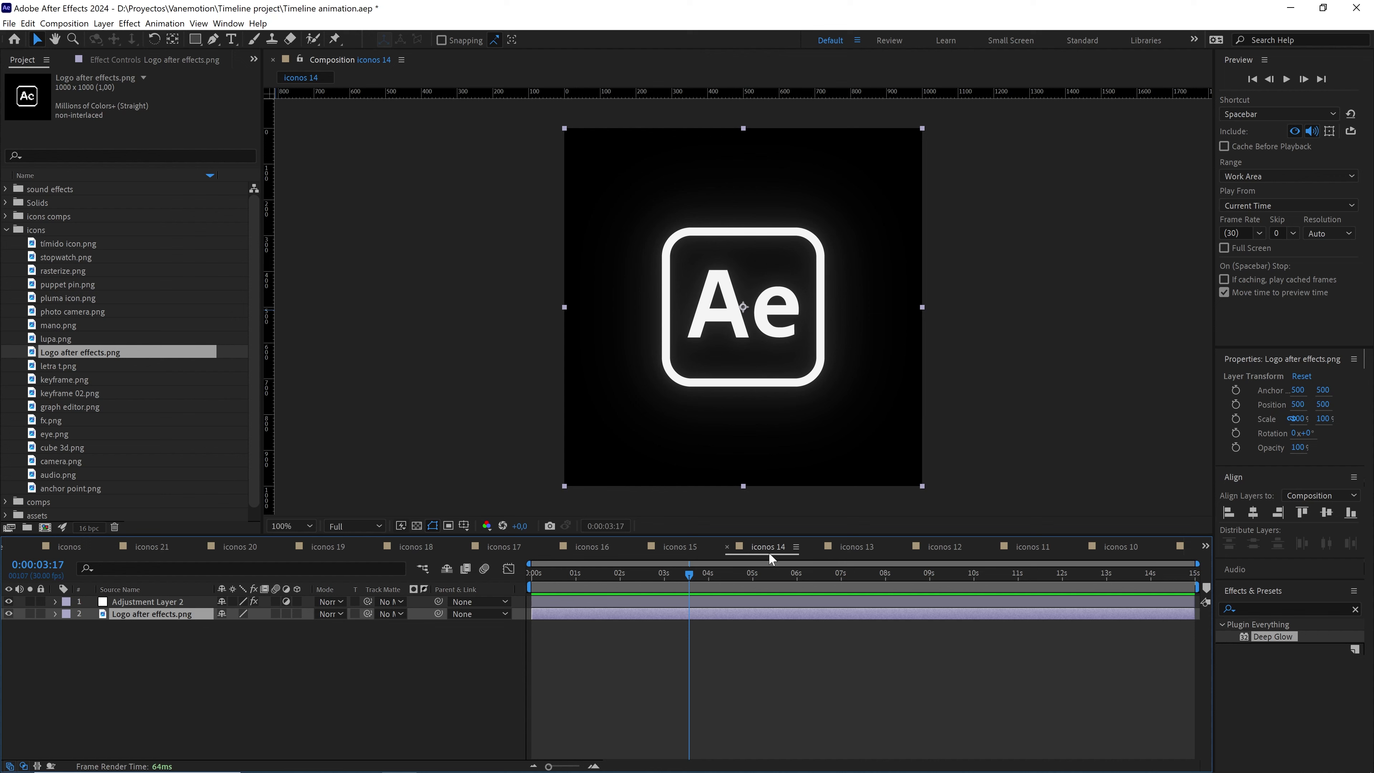
- Replace the timido icon.png layer's source with letra t.png in iconos 13 and with keyframe.png in iconos 12
{"action": "left_click", "coordinate": [856, 546]}
{"action": "left_click", "coordinate": [143, 614]}
{"action": "left_click_drag", "start_coordinate": [58, 366], "coordinate": [142, 614]}
{"action": "left_click", "coordinate": [944, 545]}
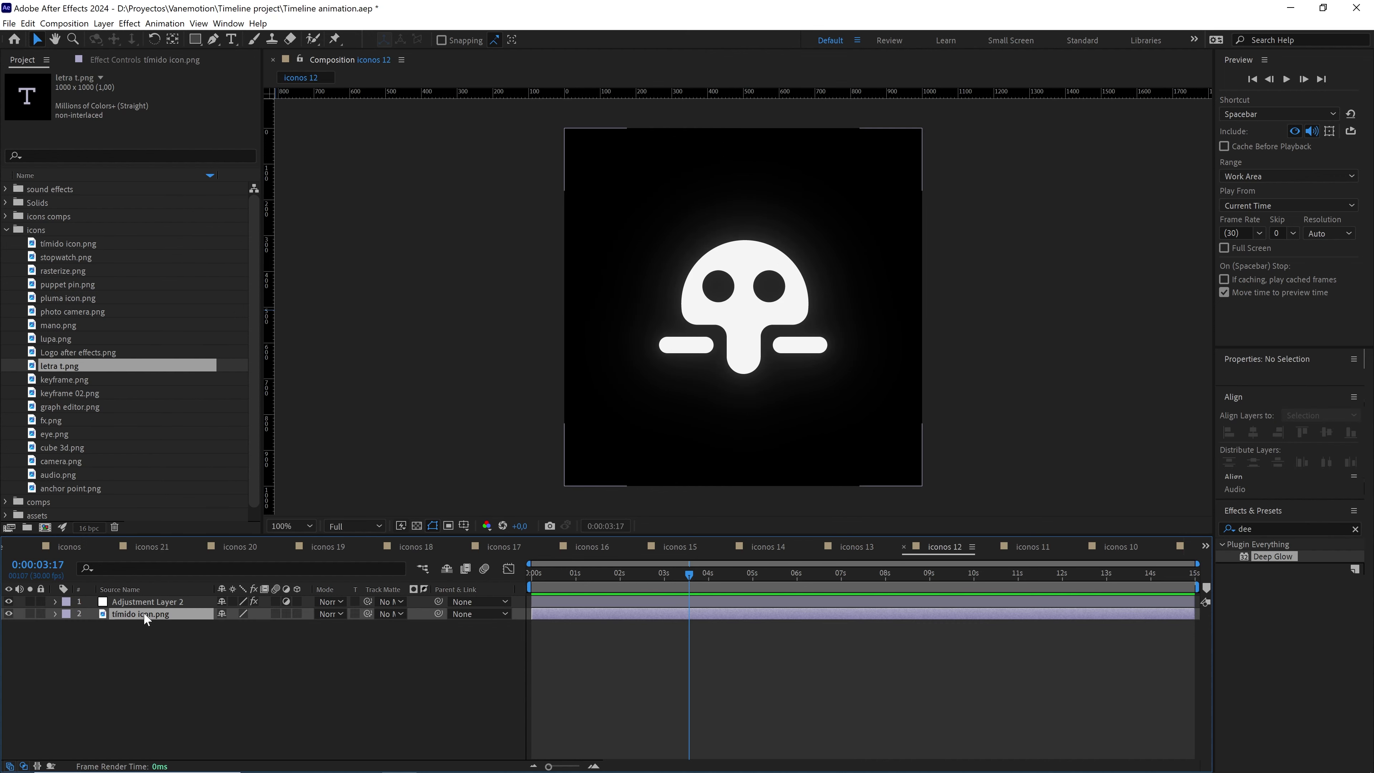
{"action": "left_click", "coordinate": [140, 614]}
{"action": "left_click_drag", "start_coordinate": [65, 379], "coordinate": [144, 613]}
- Replace the timido icon.png layer's source with keyframe 02.png in iconos 11 and with graph editor.png in iconos 10
{"action": "left_click", "coordinate": [1032, 546]}
{"action": "left_click", "coordinate": [138, 614]}
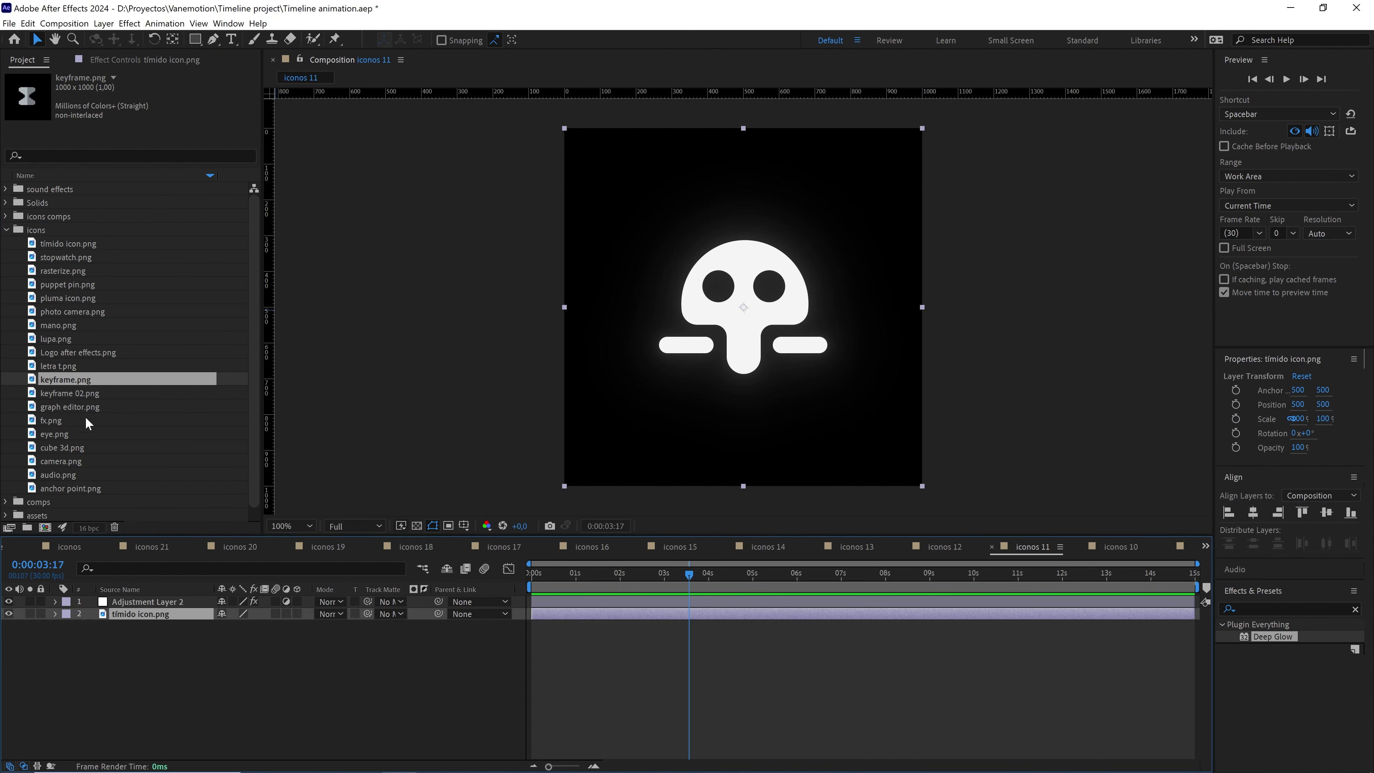
{"action": "left_click_drag", "start_coordinate": [71, 392], "coordinate": [143, 615]}
{"action": "left_click", "coordinate": [1120, 547]}
{"action": "left_click", "coordinate": [140, 614]}
{"action": "left_click_drag", "start_coordinate": [70, 407], "coordinate": [151, 615]}
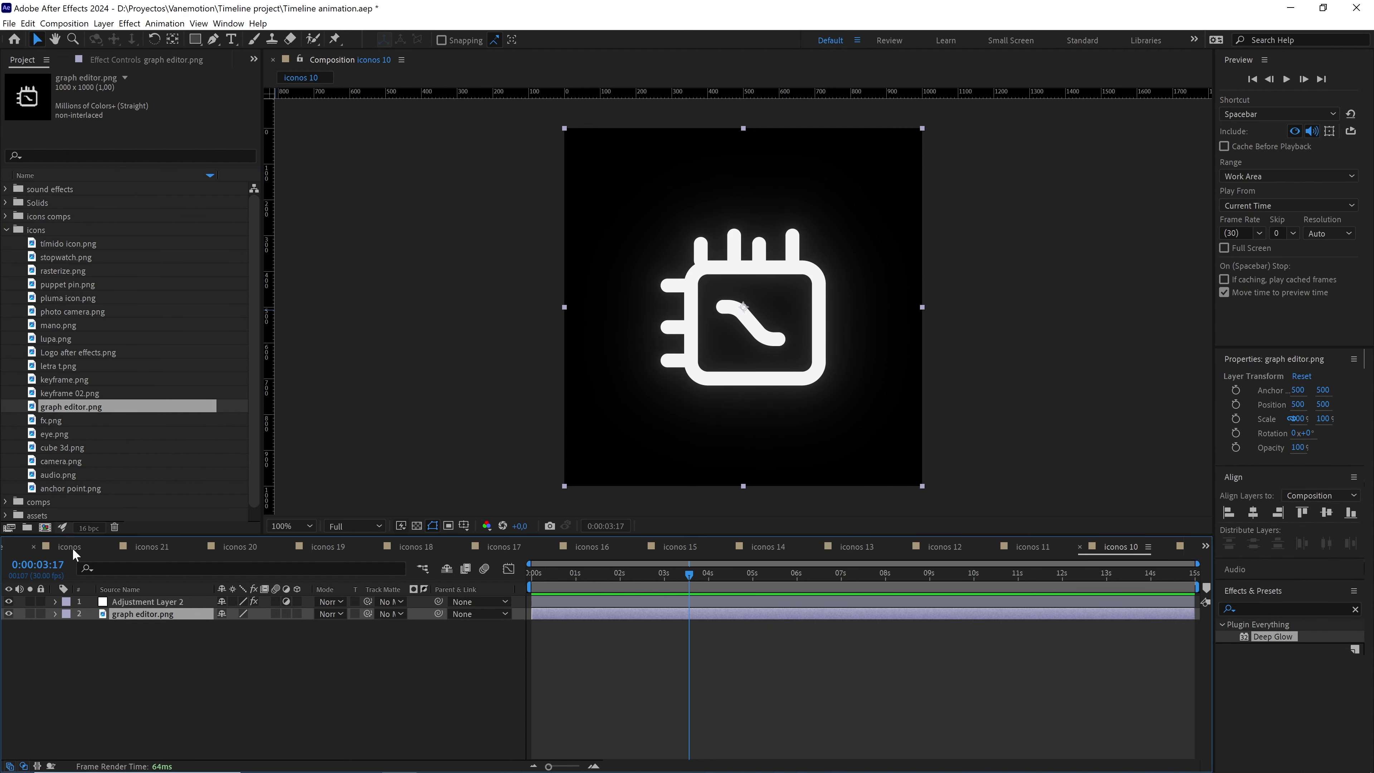
- Close the iconos composition and the edited iconos 21 through iconos 10 compositions in the timeline, keeping iconos 9 to iconos 2 open
{"action": "left_click", "coordinate": [34, 546]}
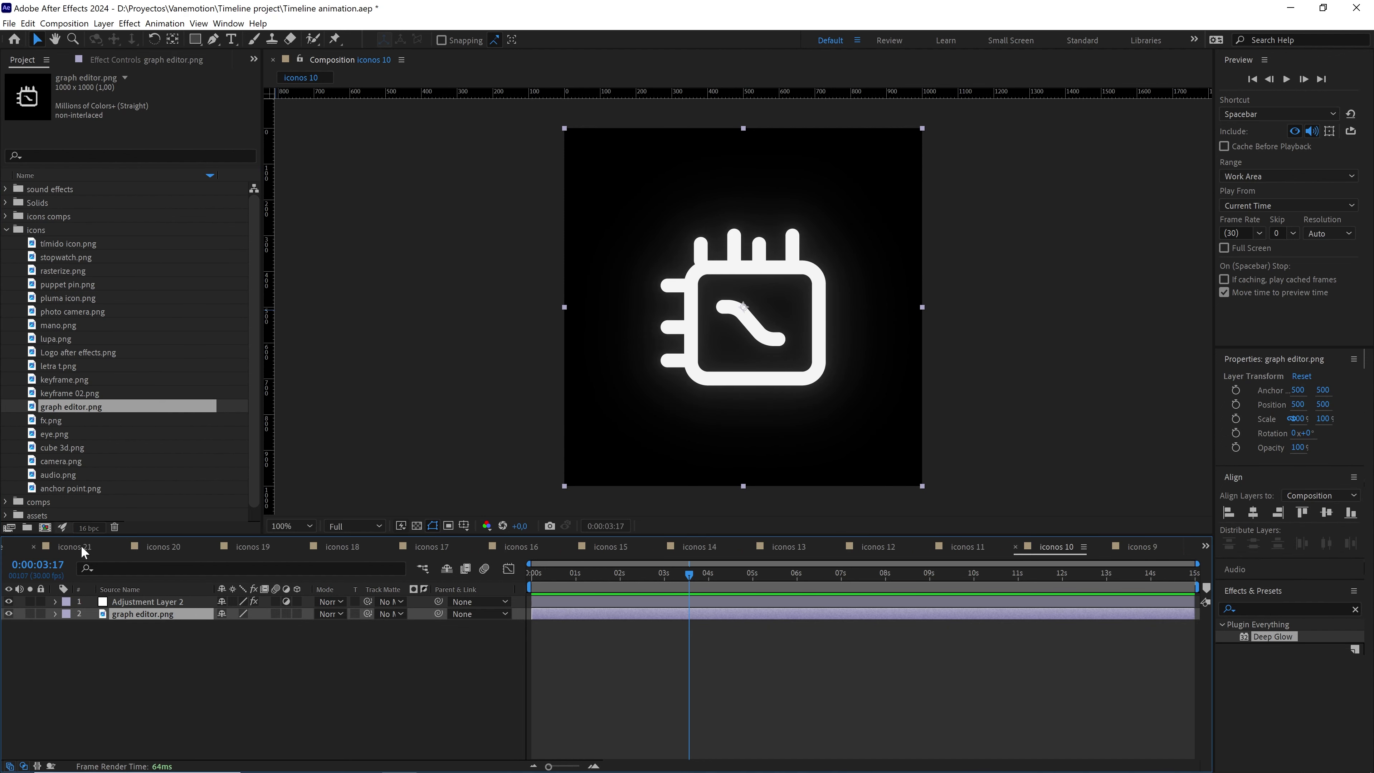
{"action": "left_click", "coordinate": [33, 547]}
{"action": "left_click", "coordinate": [34, 546]}
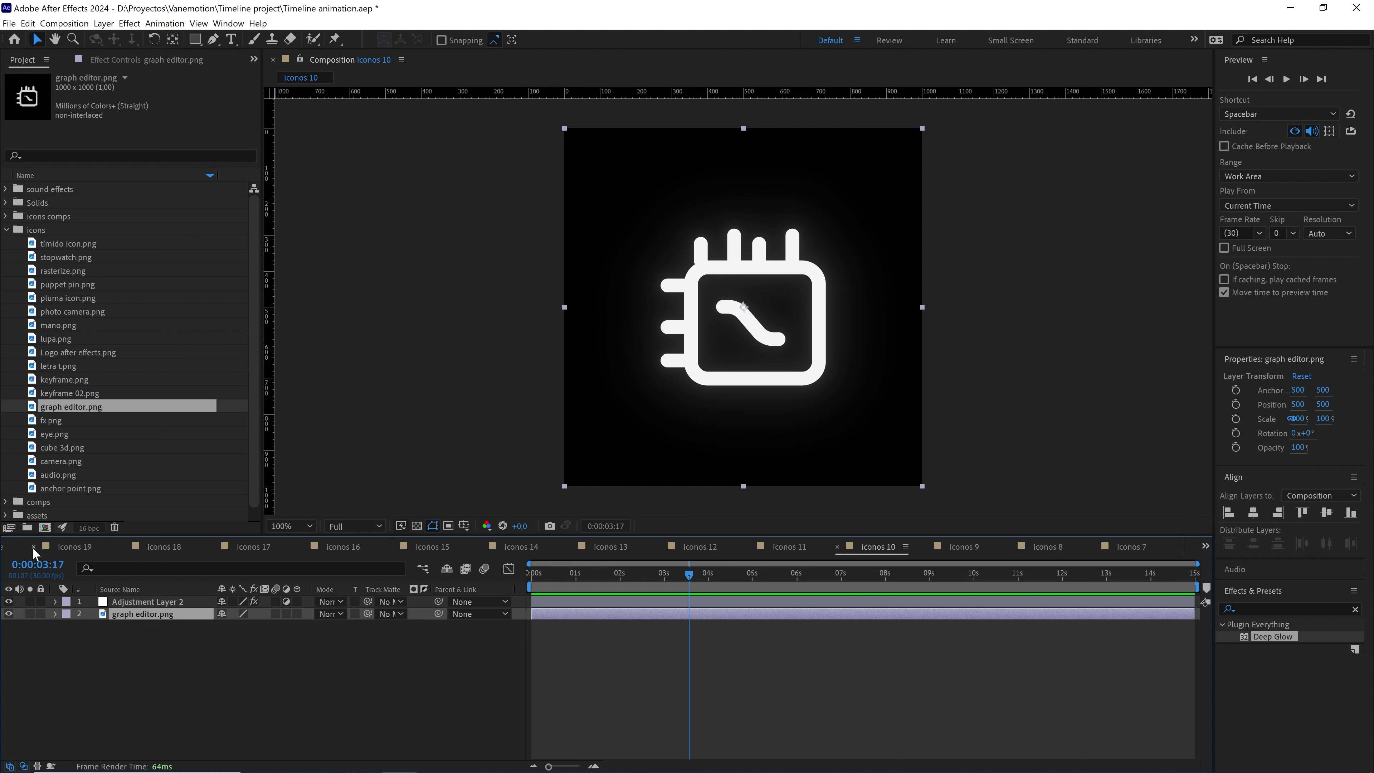
{"action": "left_click", "coordinate": [34, 546]}
{"action": "left_click", "coordinate": [34, 546]}
{"action": "left_click", "coordinate": [34, 547]}
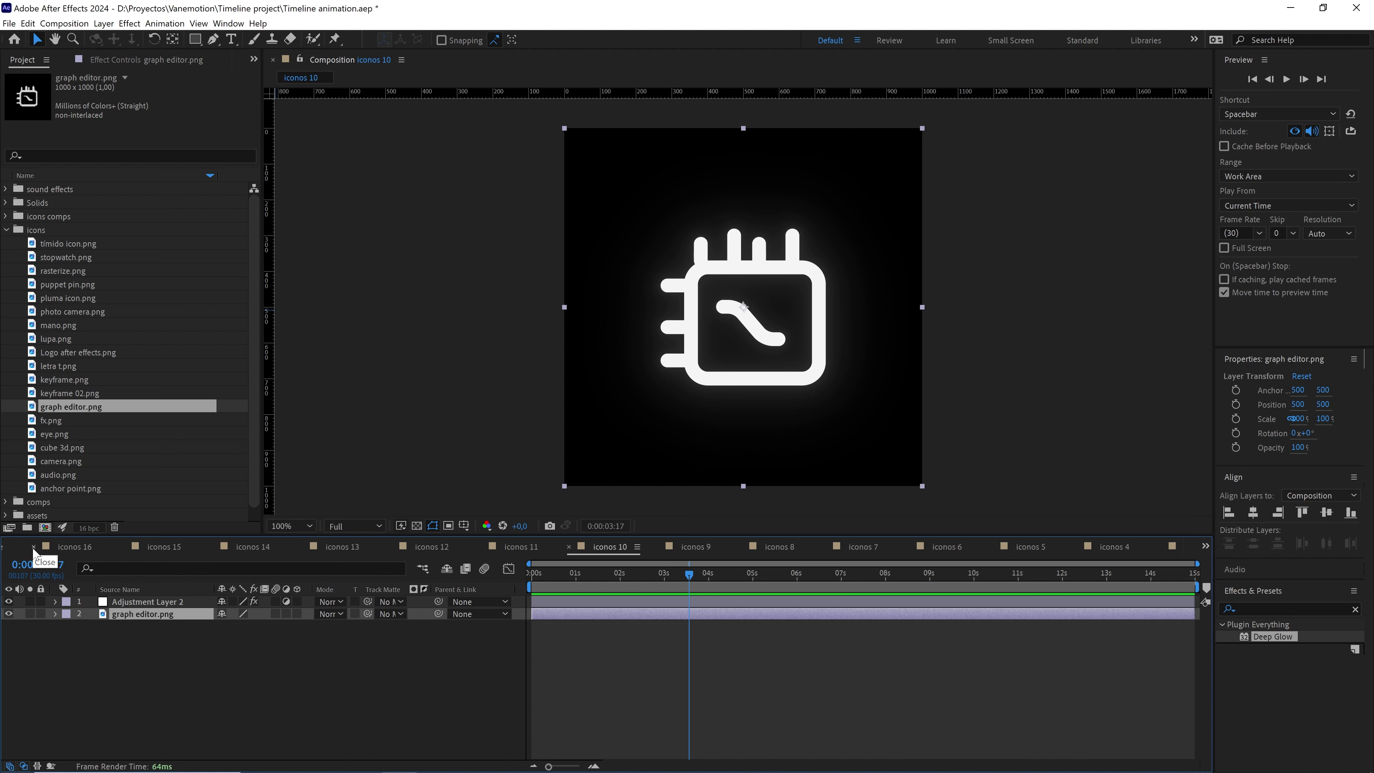
{"action": "left_click", "coordinate": [33, 547]}
{"action": "left_click", "coordinate": [34, 546]}
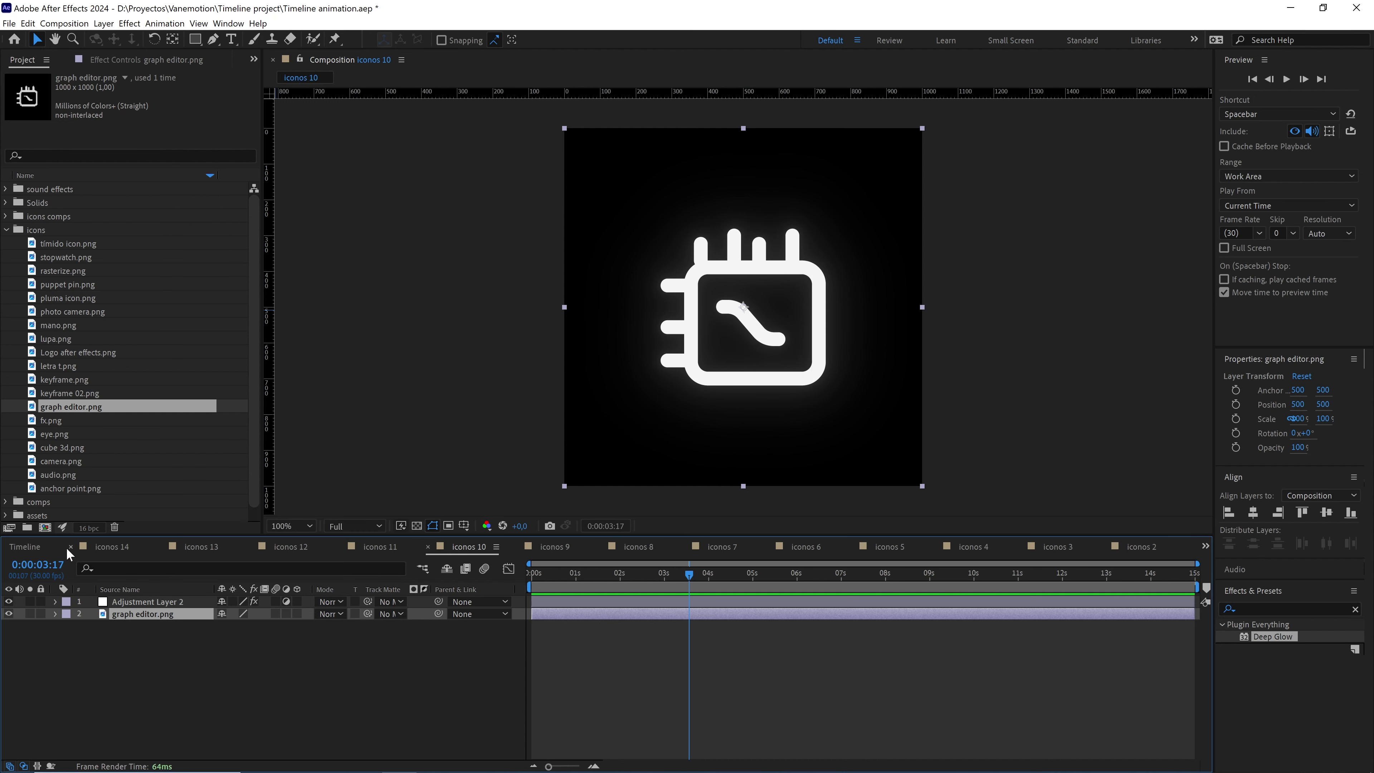
{"action": "left_click", "coordinate": [69, 546]}
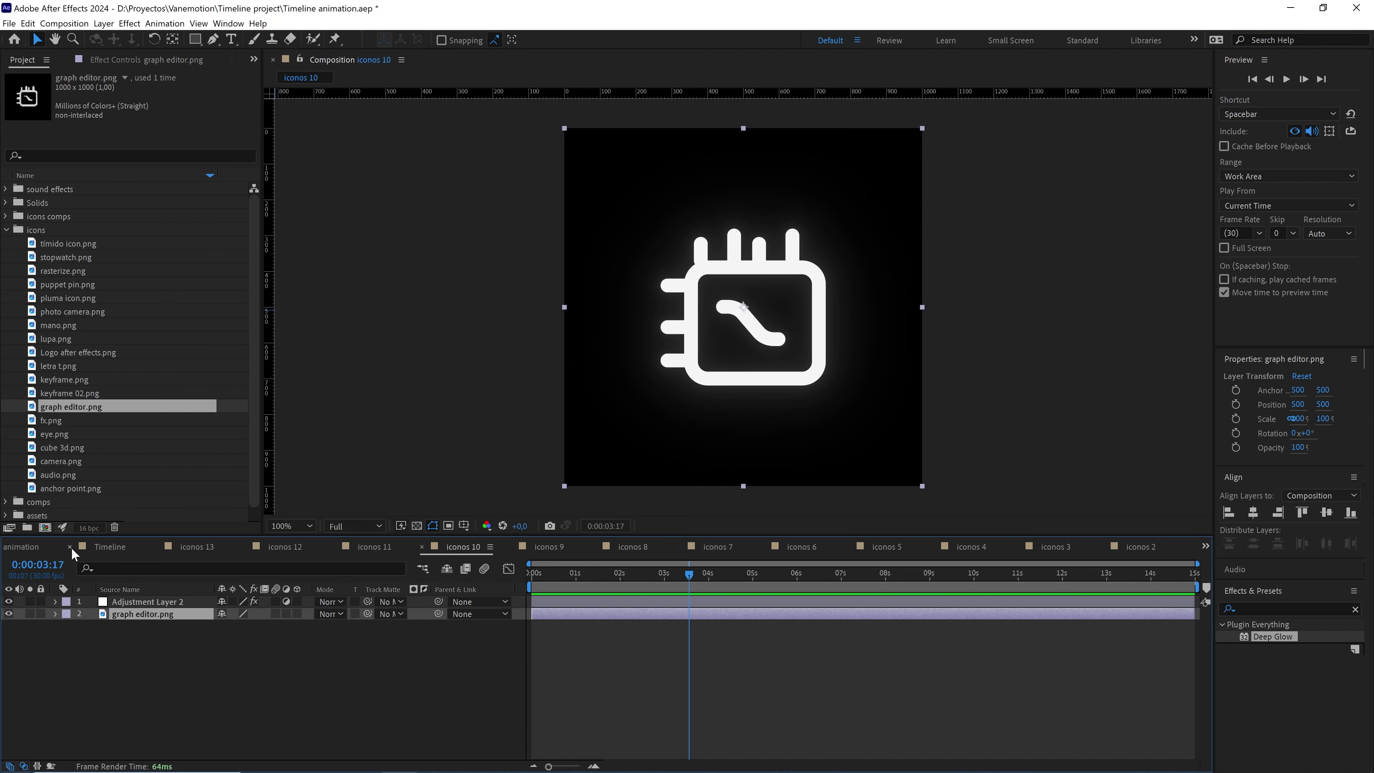
{"action": "left_click", "coordinate": [154, 546]}
{"action": "left_click", "coordinate": [241, 546]}
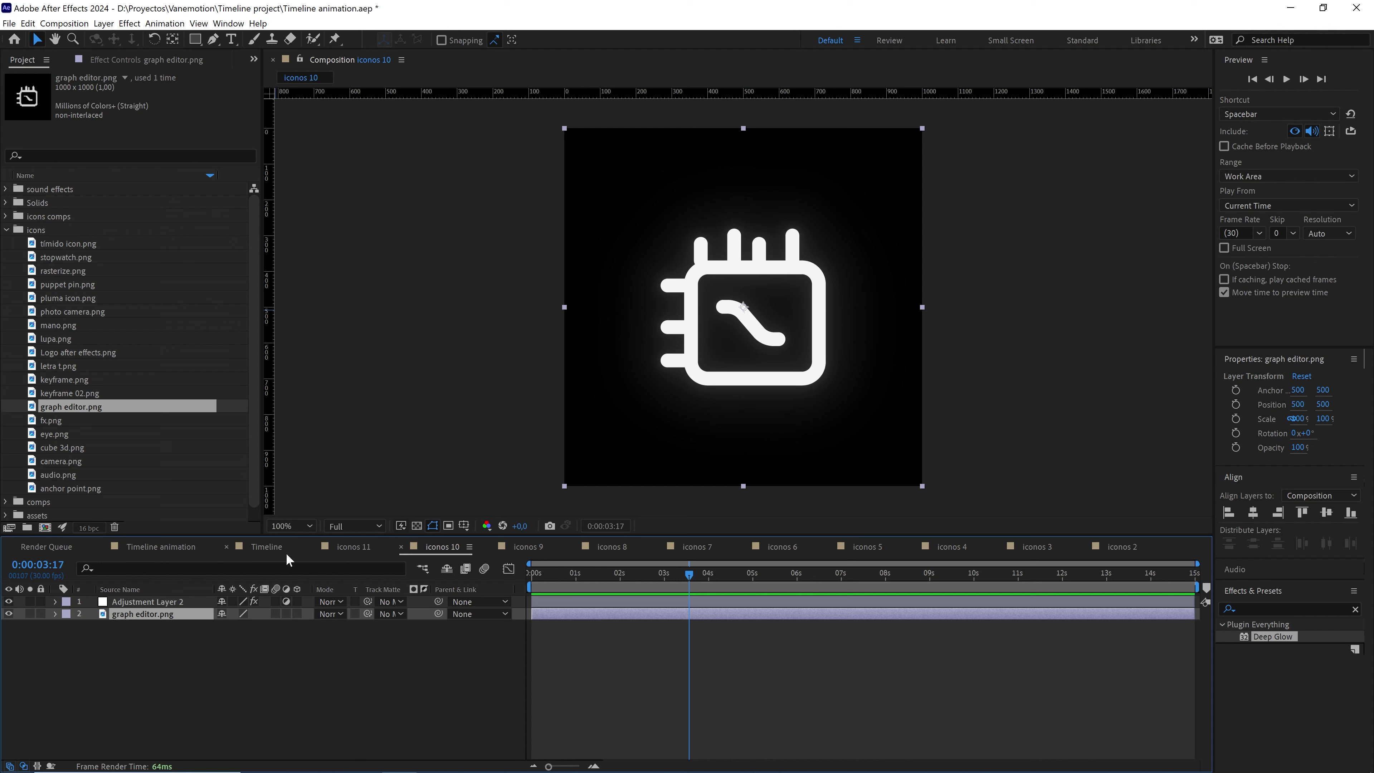
{"action": "left_click", "coordinate": [312, 547]}
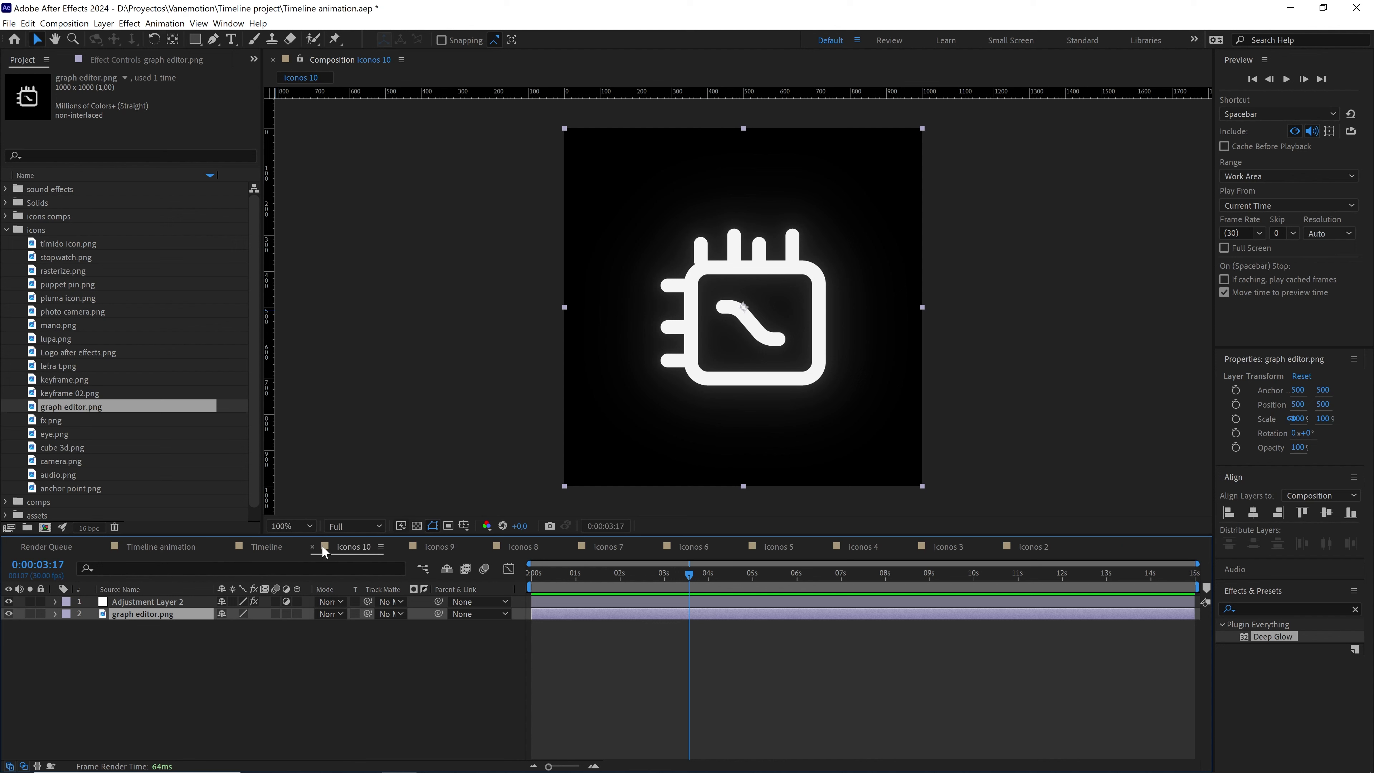
{"action": "left_click", "coordinate": [312, 547]}
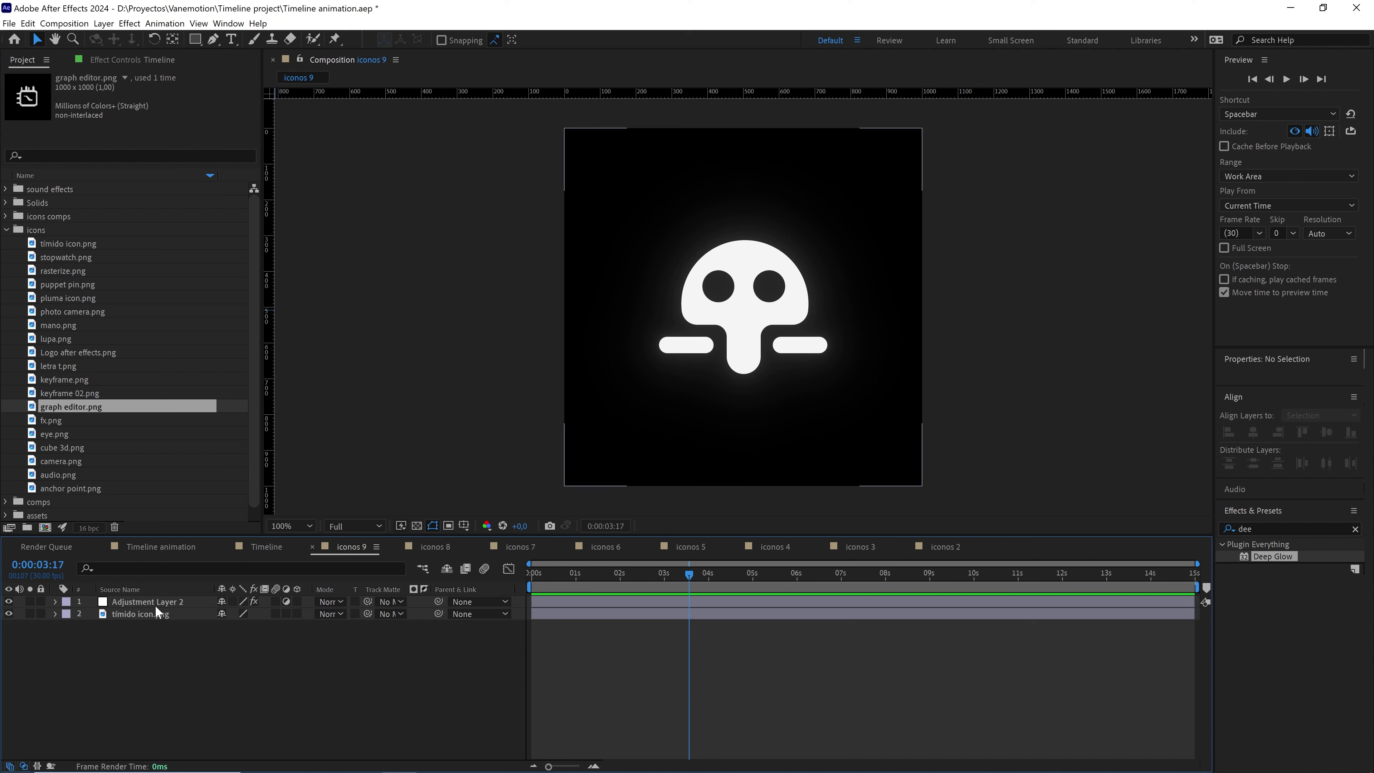
- Replace the timido icon.png layer's source with fx.png in iconos 9 and with eye.png in iconos 8
{"action": "left_click", "coordinate": [145, 611]}
{"action": "left_click_drag", "start_coordinate": [46, 425], "coordinate": [131, 617]}
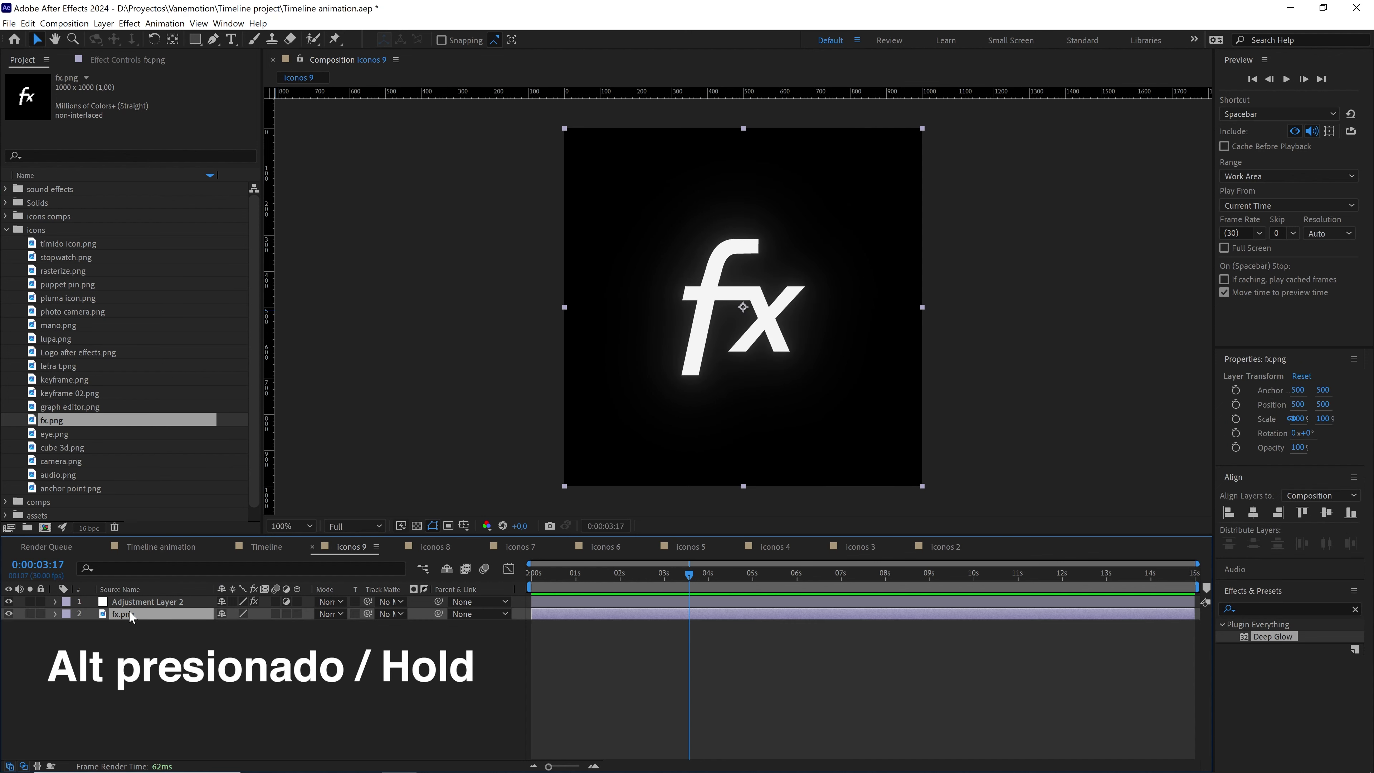
{"action": "left_click", "coordinate": [436, 546]}
{"action": "left_click", "coordinate": [140, 614]}
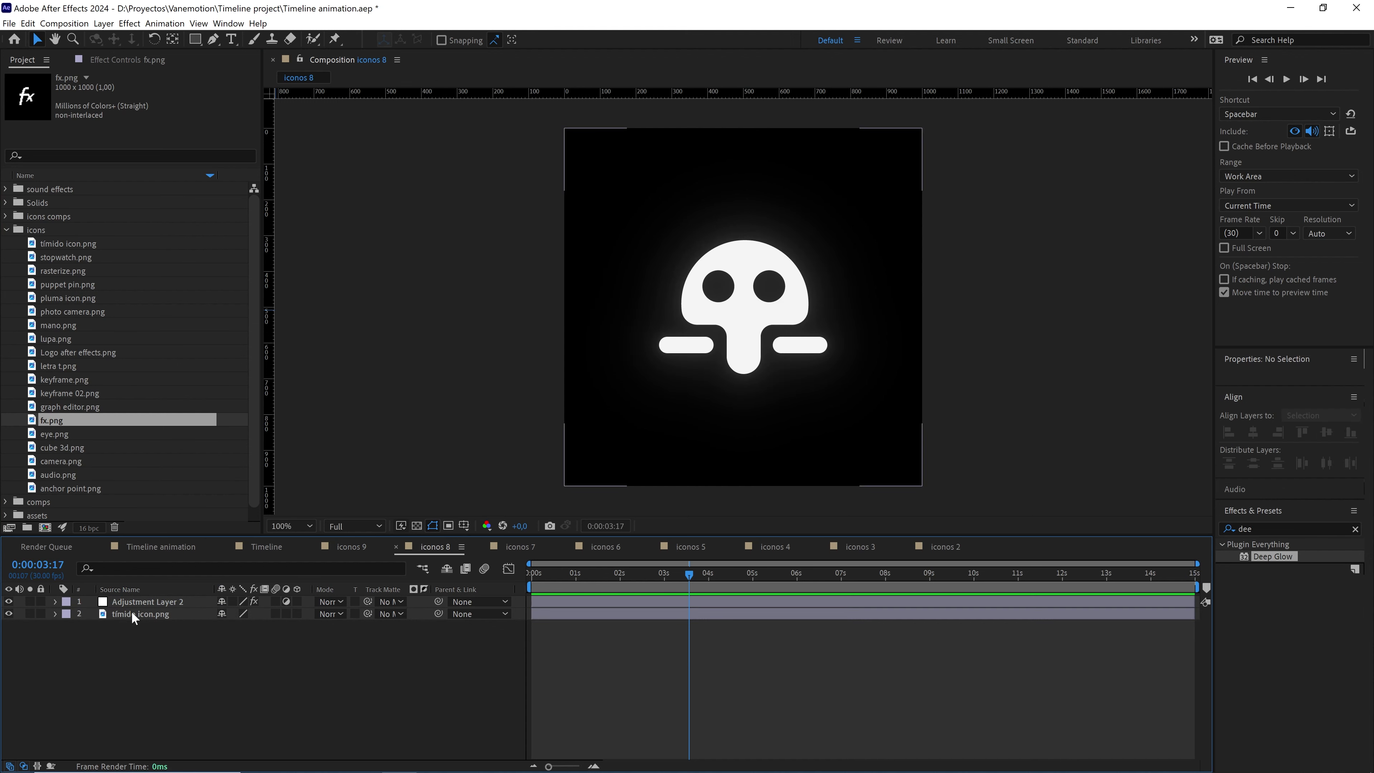
{"action": "left_click_drag", "start_coordinate": [59, 434], "coordinate": [143, 616]}
- Replace the timido icon.png layer's source with cube 3d.png in iconos 7 and with camera.png in iconos 6
{"action": "key", "text": "shift+period"}
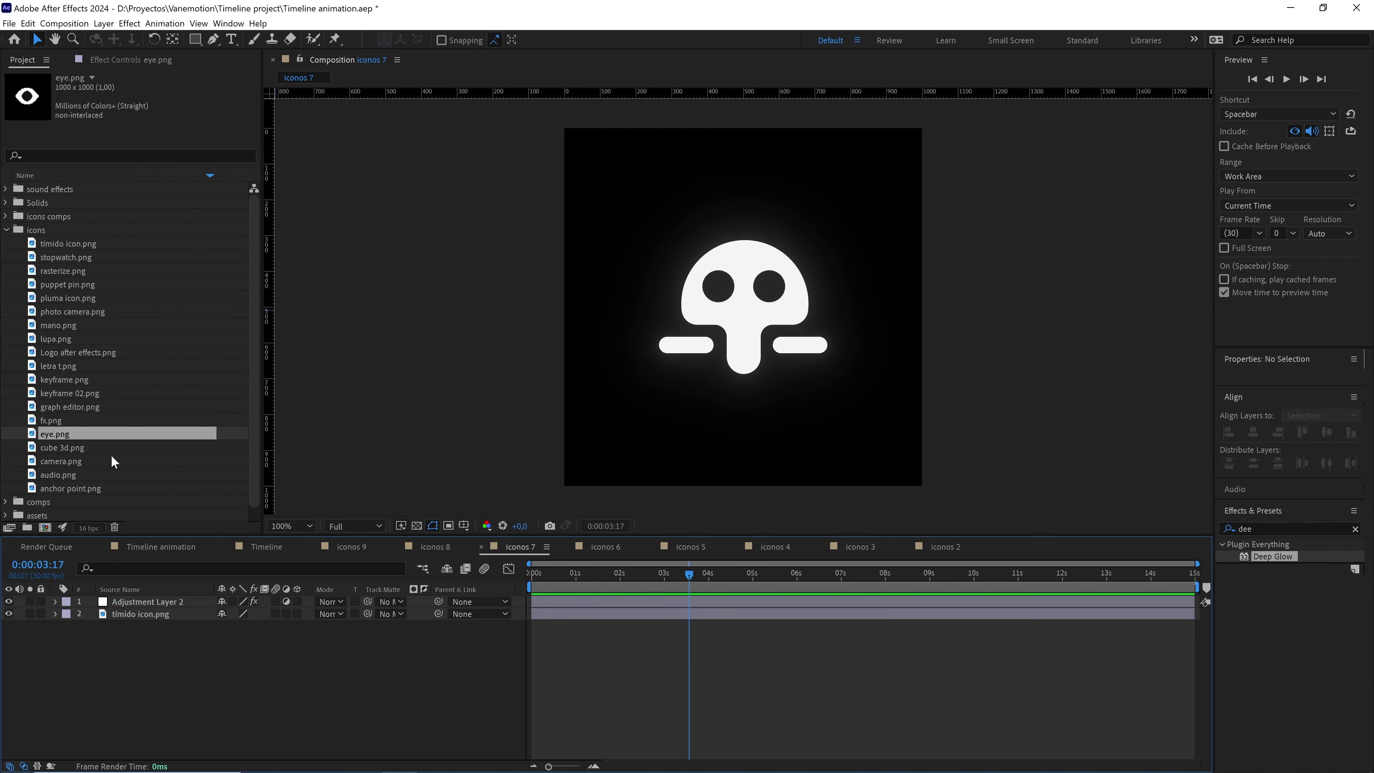
{"action": "left_click_drag", "start_coordinate": [81, 447], "coordinate": [141, 616]}
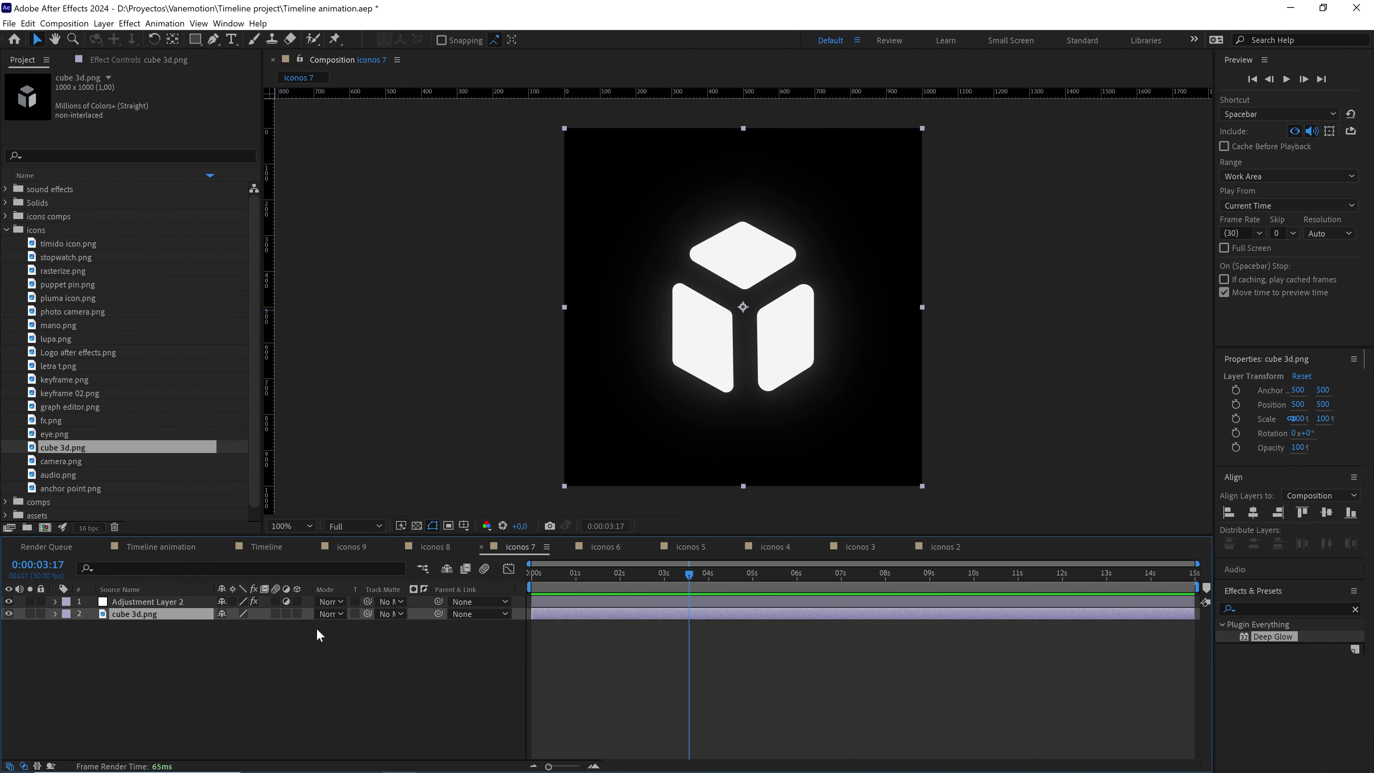
{"action": "key", "text": "shift+period"}
{"action": "left_click", "coordinate": [140, 614]}
{"action": "left_click_drag", "start_coordinate": [61, 462], "coordinate": [129, 620]}
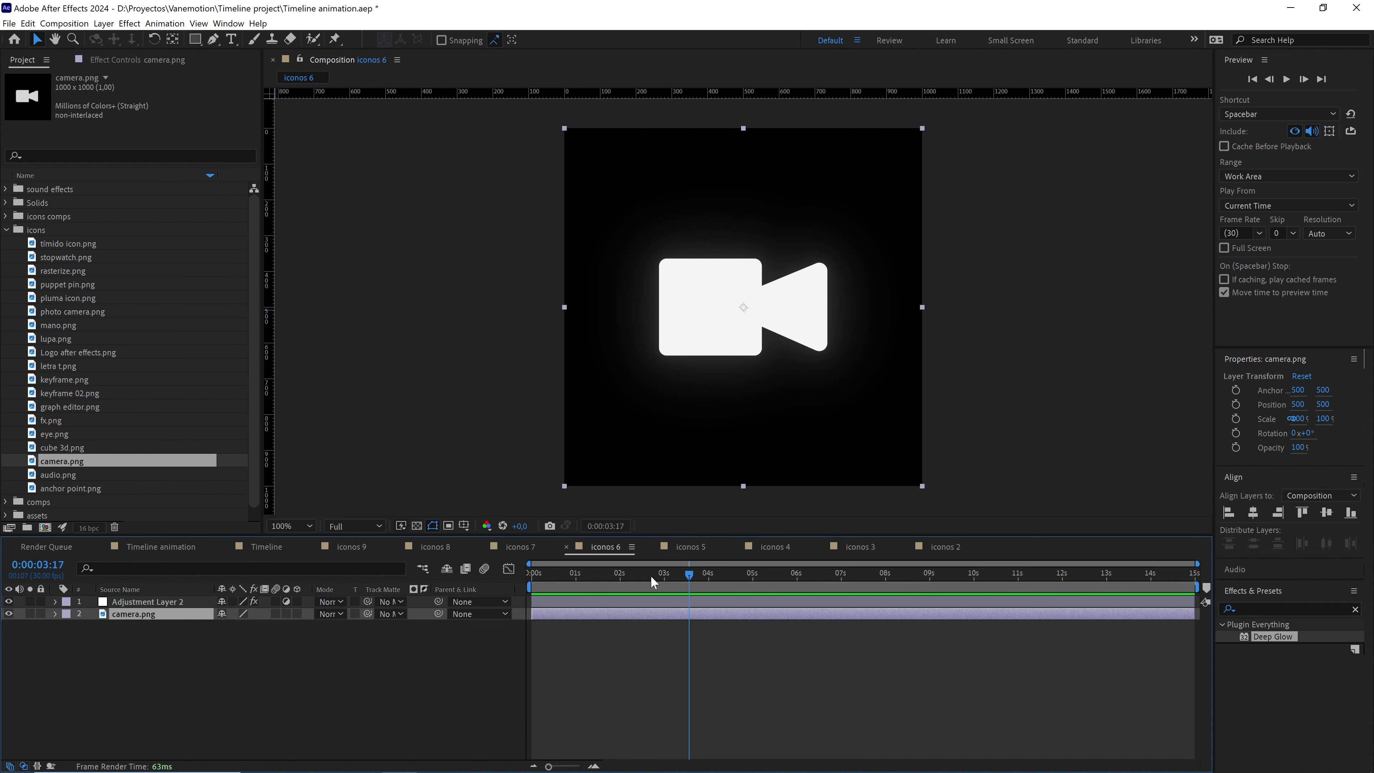
- In the iconos 5 composition, replace the timido icon.png layer's source with audio.png
{"action": "key", "text": "shift+period"}
{"action": "left_click", "coordinate": [129, 619]}
{"action": "left_click_drag", "start_coordinate": [58, 475], "coordinate": [145, 617]}
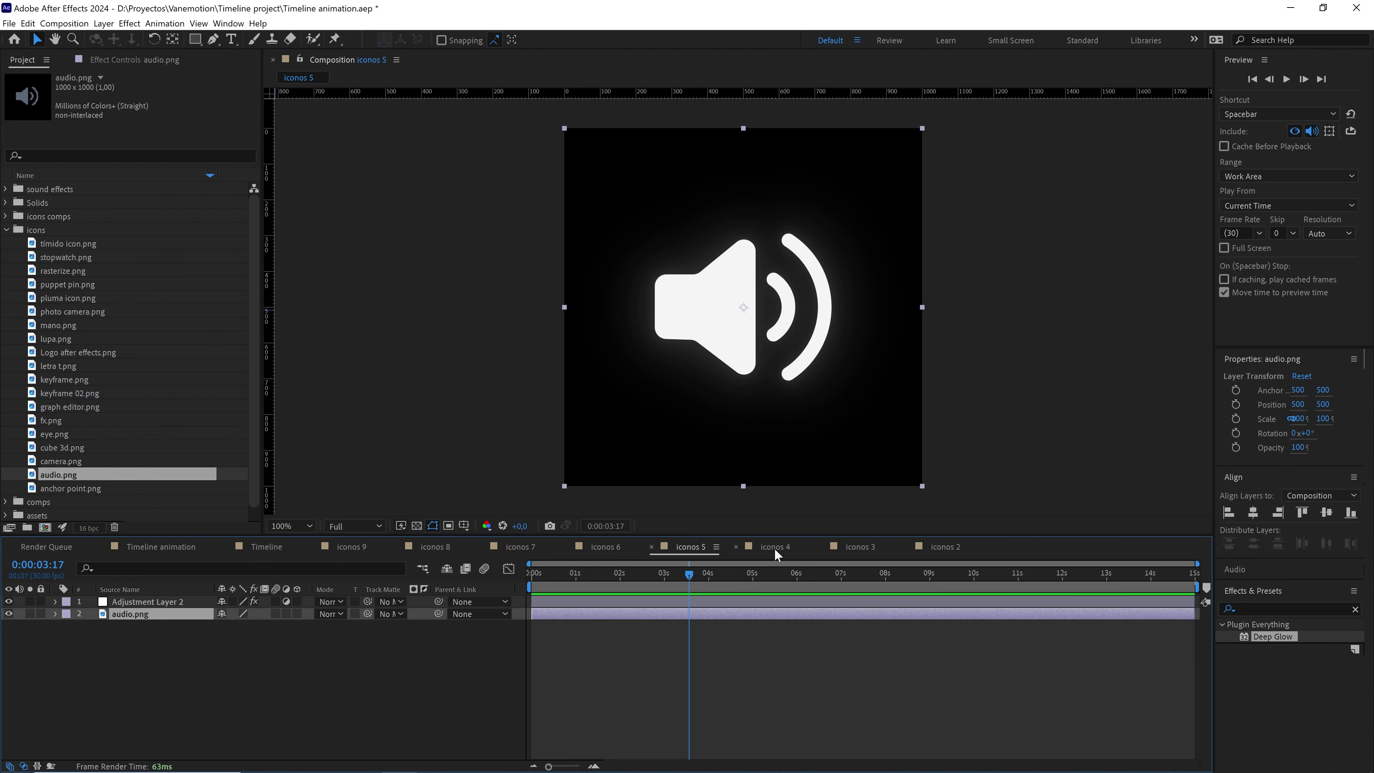
- In the iconos 4 composition, replace the timido icon.png layer's source with anchor point.png
{"action": "key", "text": "shift+period"}
{"action": "left_click", "coordinate": [154, 615]}
{"action": "left_click_drag", "start_coordinate": [71, 488], "coordinate": [144, 614]}
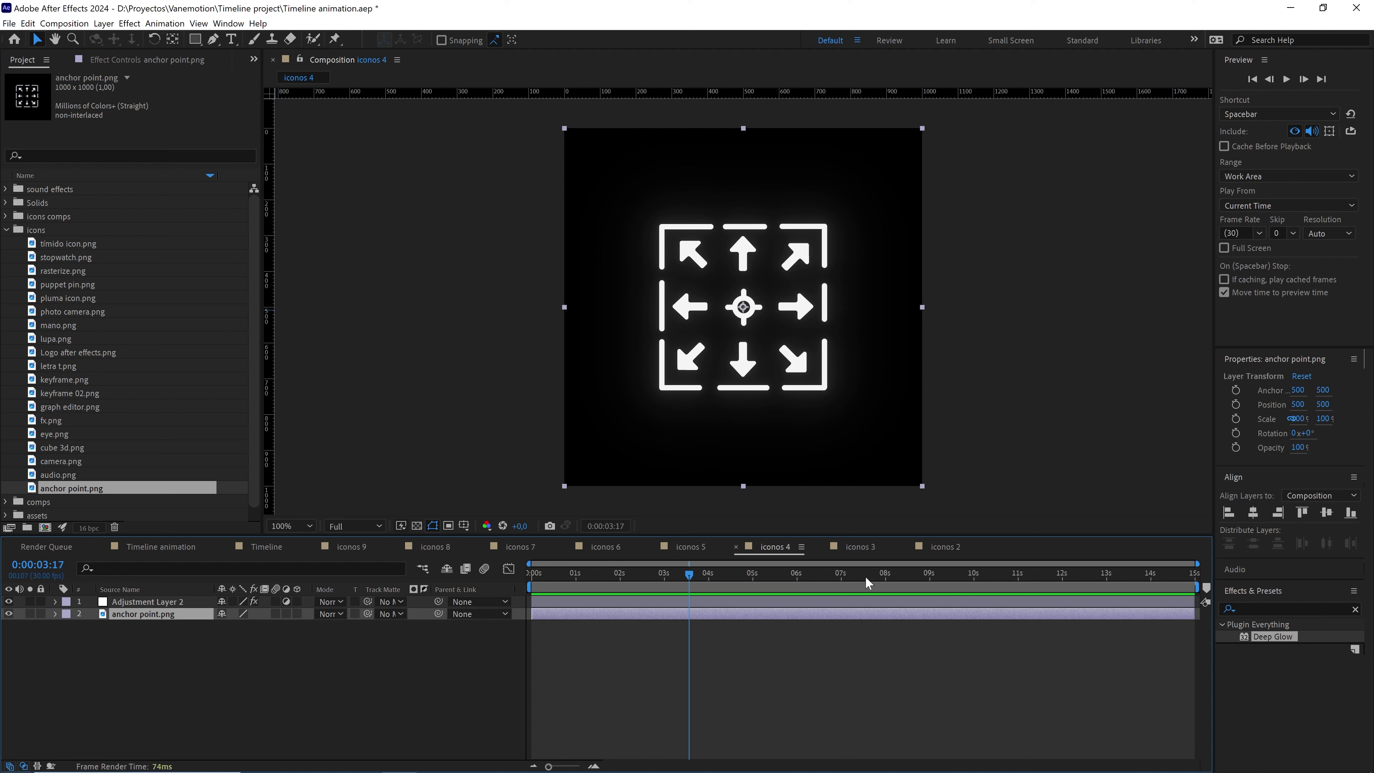
- Use timido icon.png as the icon layer's source in iconos 3, and check the icon in iconos 2
{"action": "left_click", "coordinate": [866, 548]}
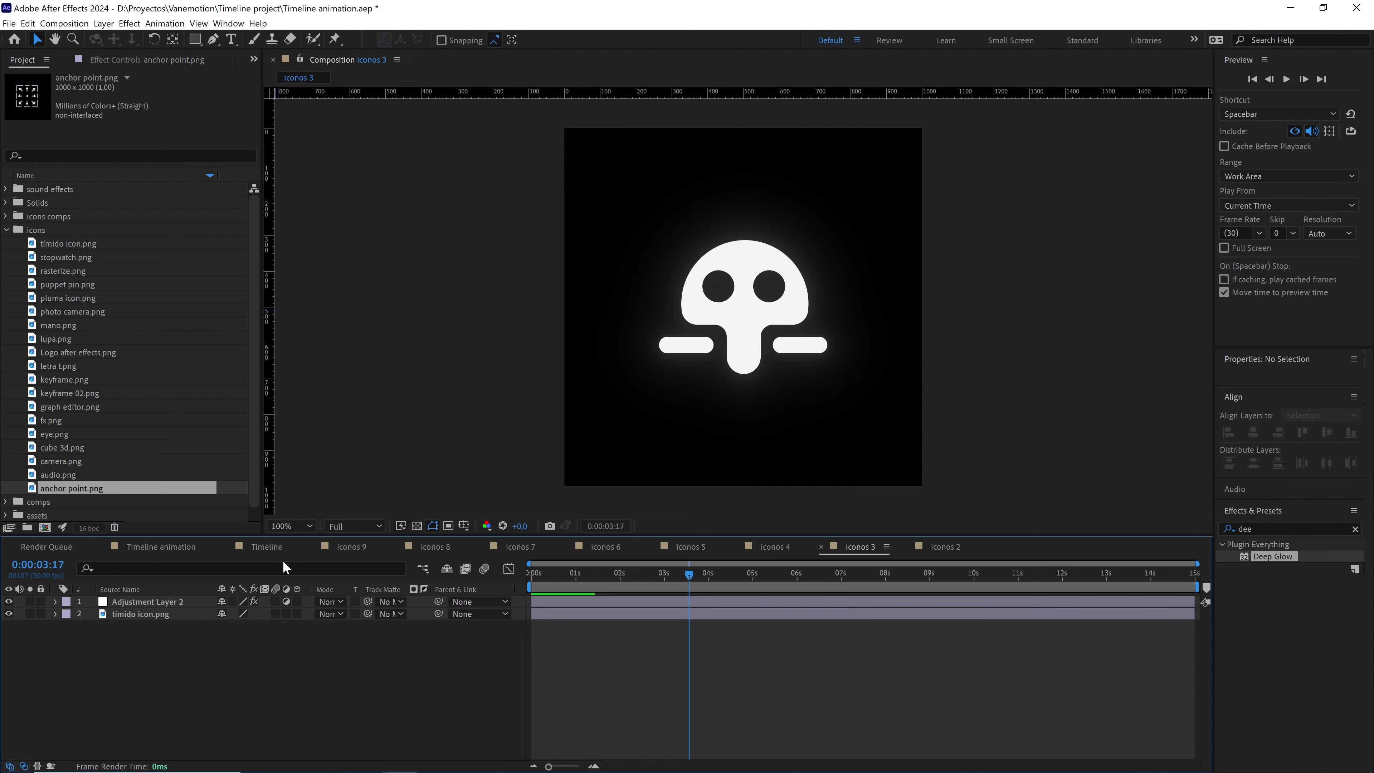
{"action": "left_click", "coordinate": [129, 612]}
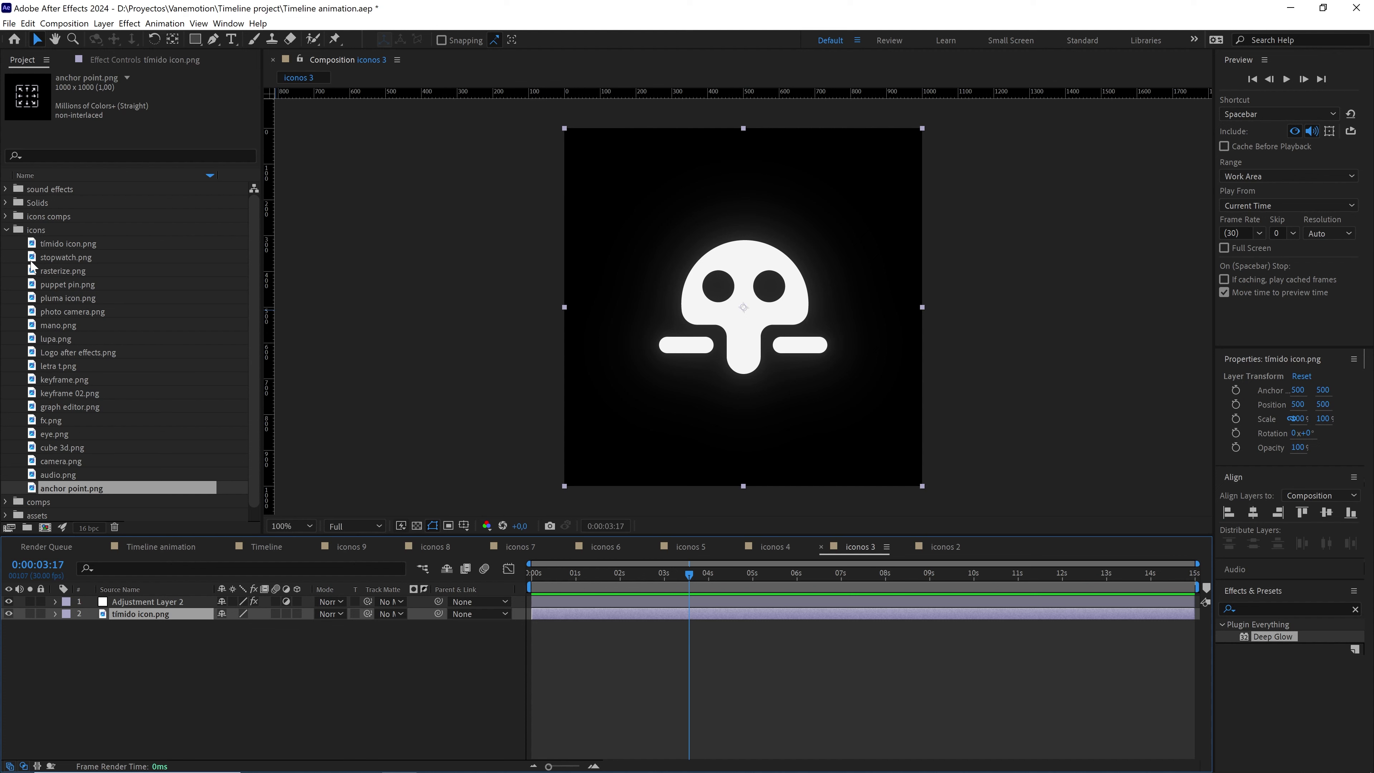
{"action": "left_click_drag", "start_coordinate": [76, 245], "coordinate": [162, 612]}
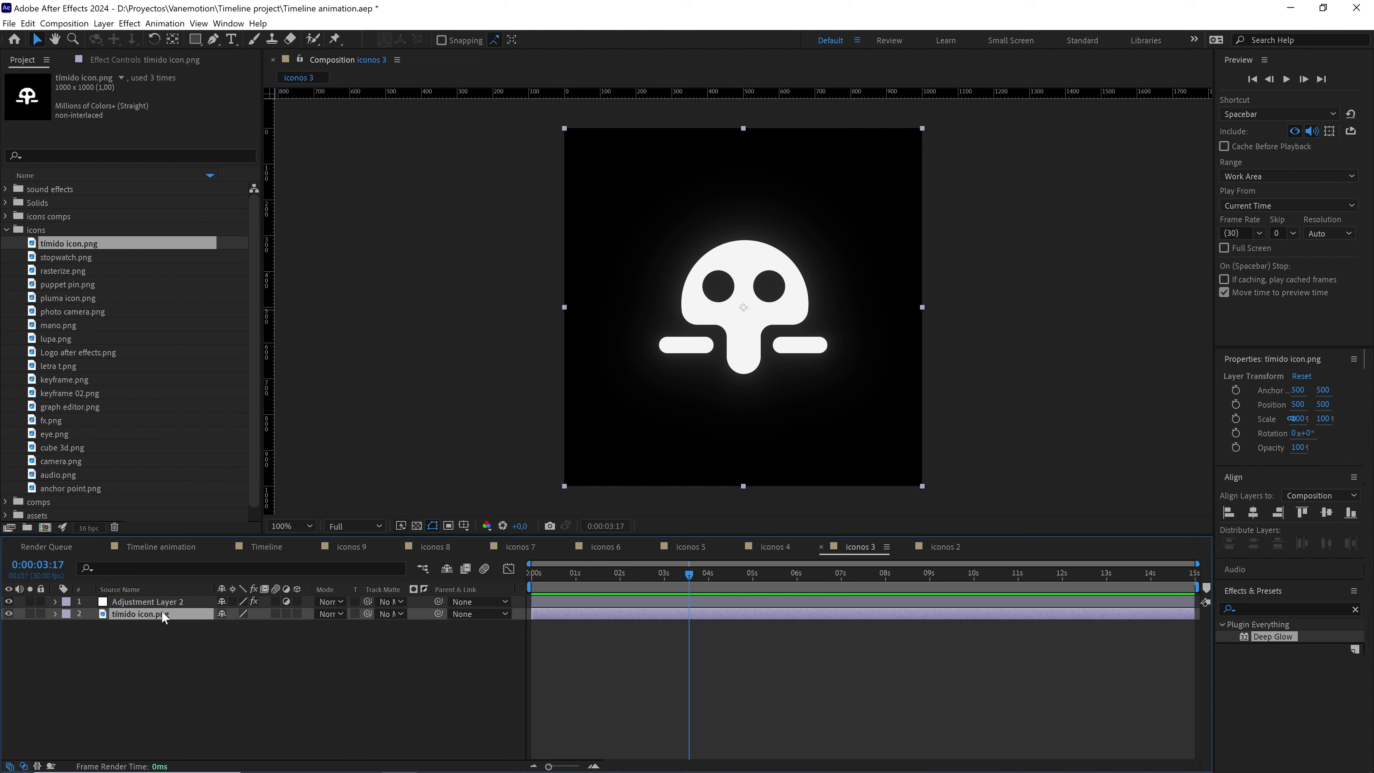
{"action": "left_click", "coordinate": [948, 548]}
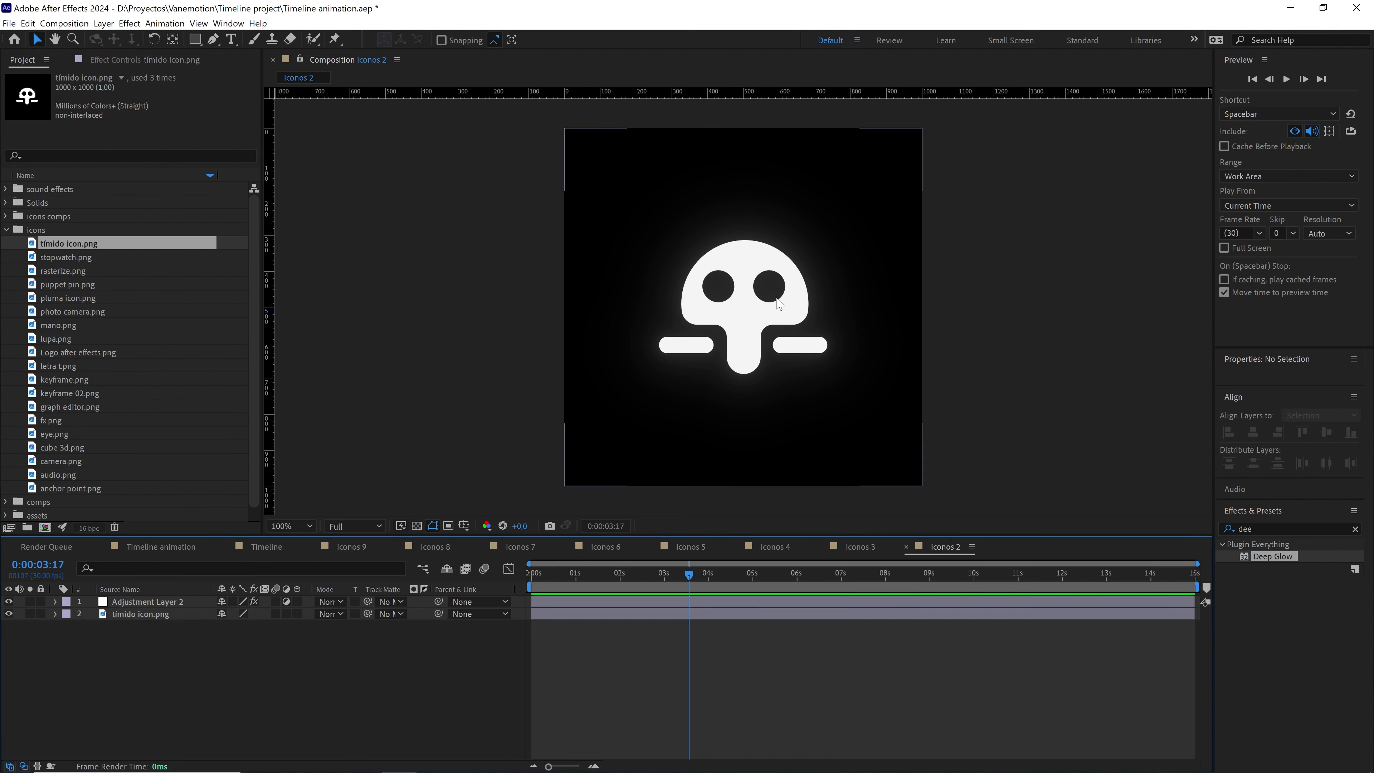
- Check the icon in iconos 9 and disable the Fill effect on Adjustment Layer 2 in iconos 8
{"action": "left_click", "coordinate": [349, 547]}
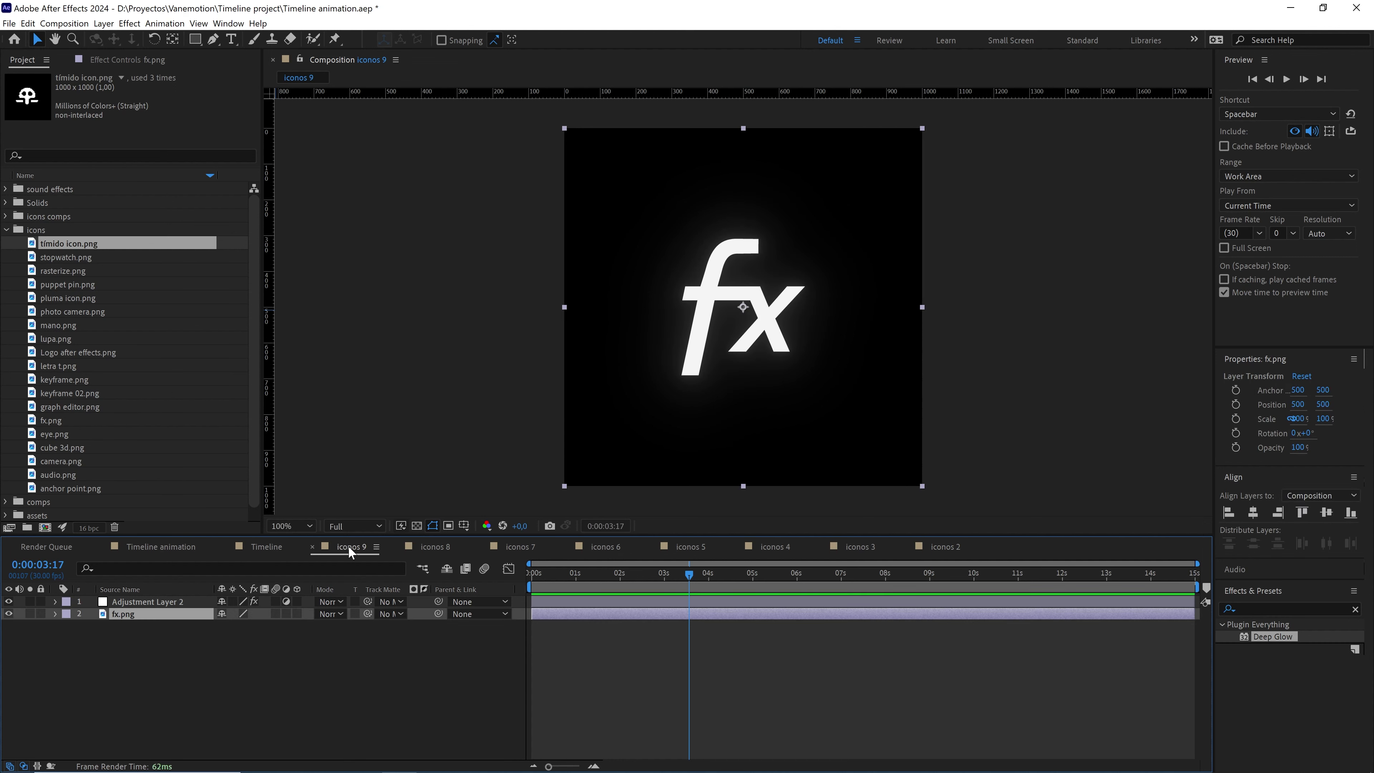
{"action": "left_click", "coordinate": [436, 548]}
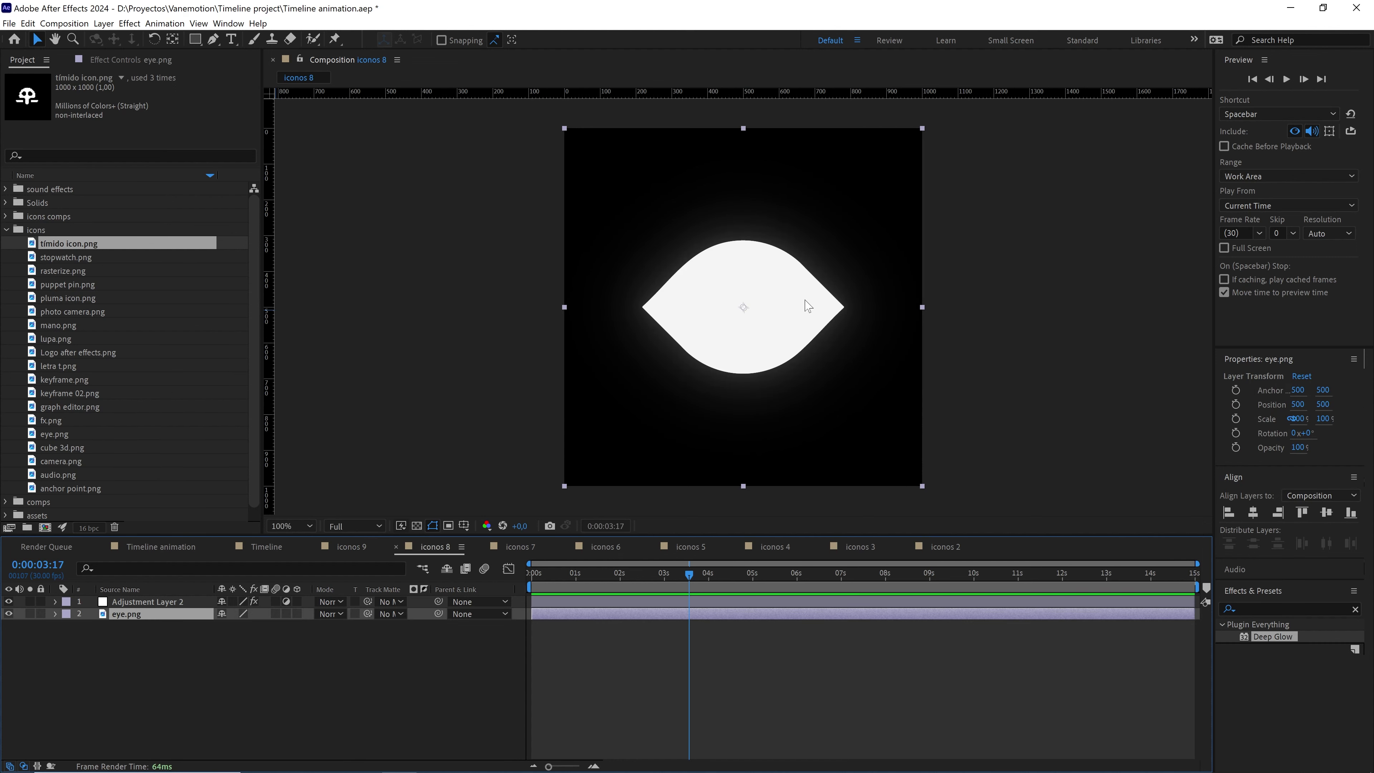
{"action": "left_click", "coordinate": [164, 605]}
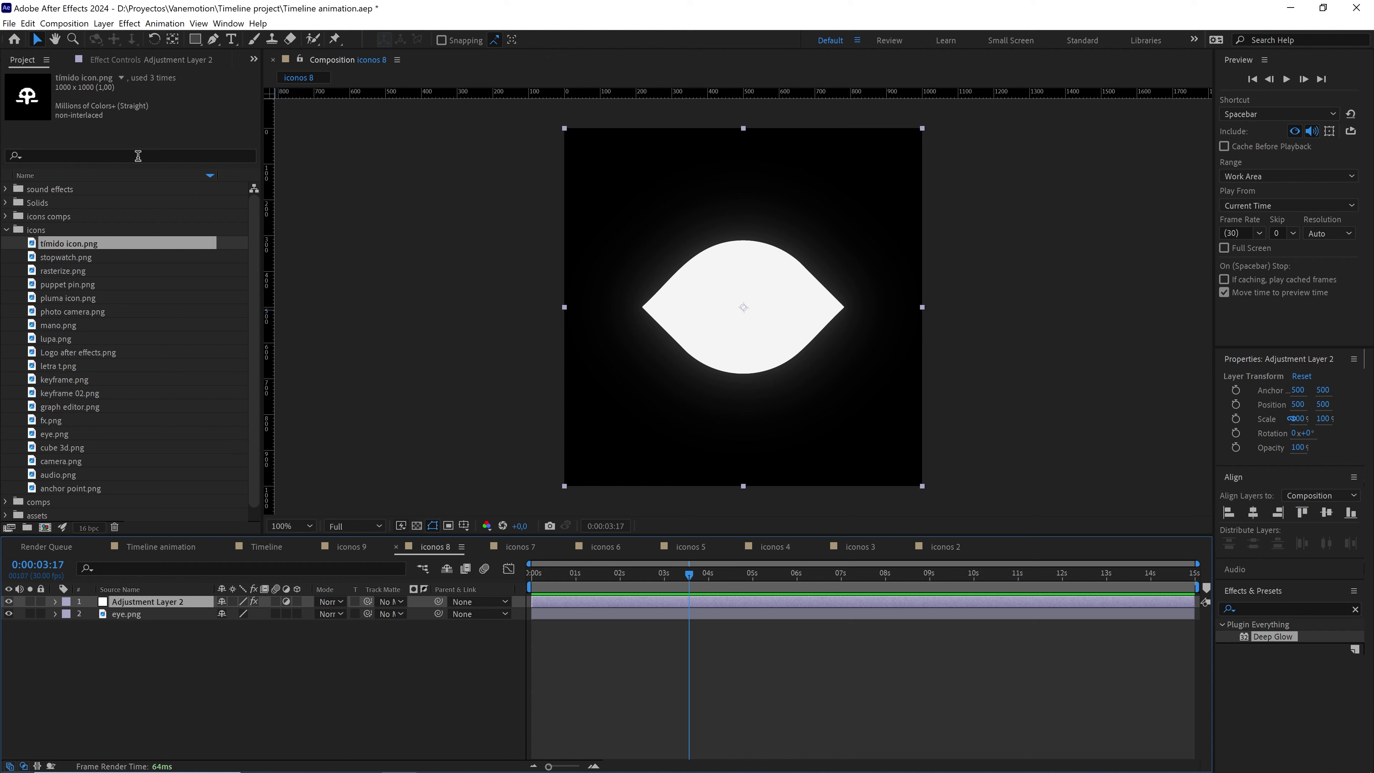
{"action": "left_click", "coordinate": [142, 60]}
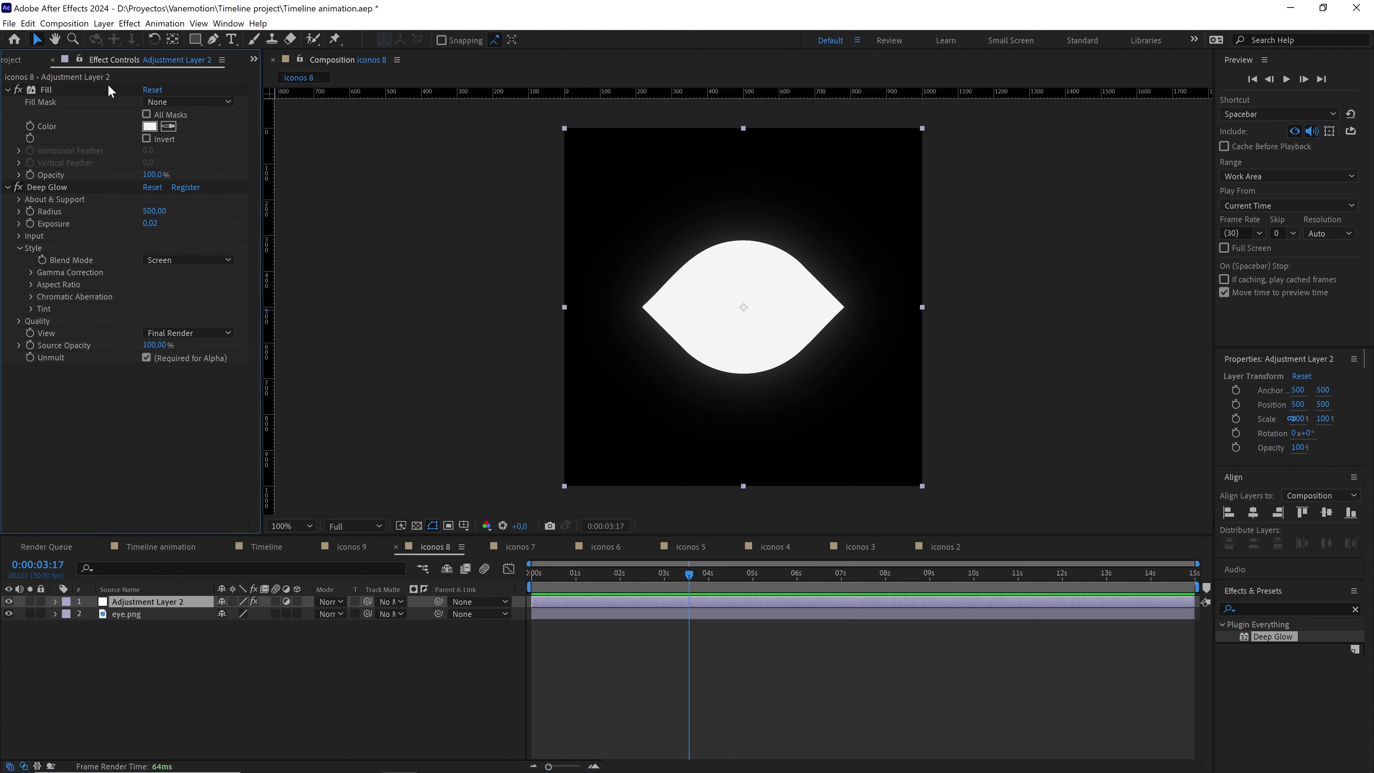
{"action": "left_click", "coordinate": [20, 89]}
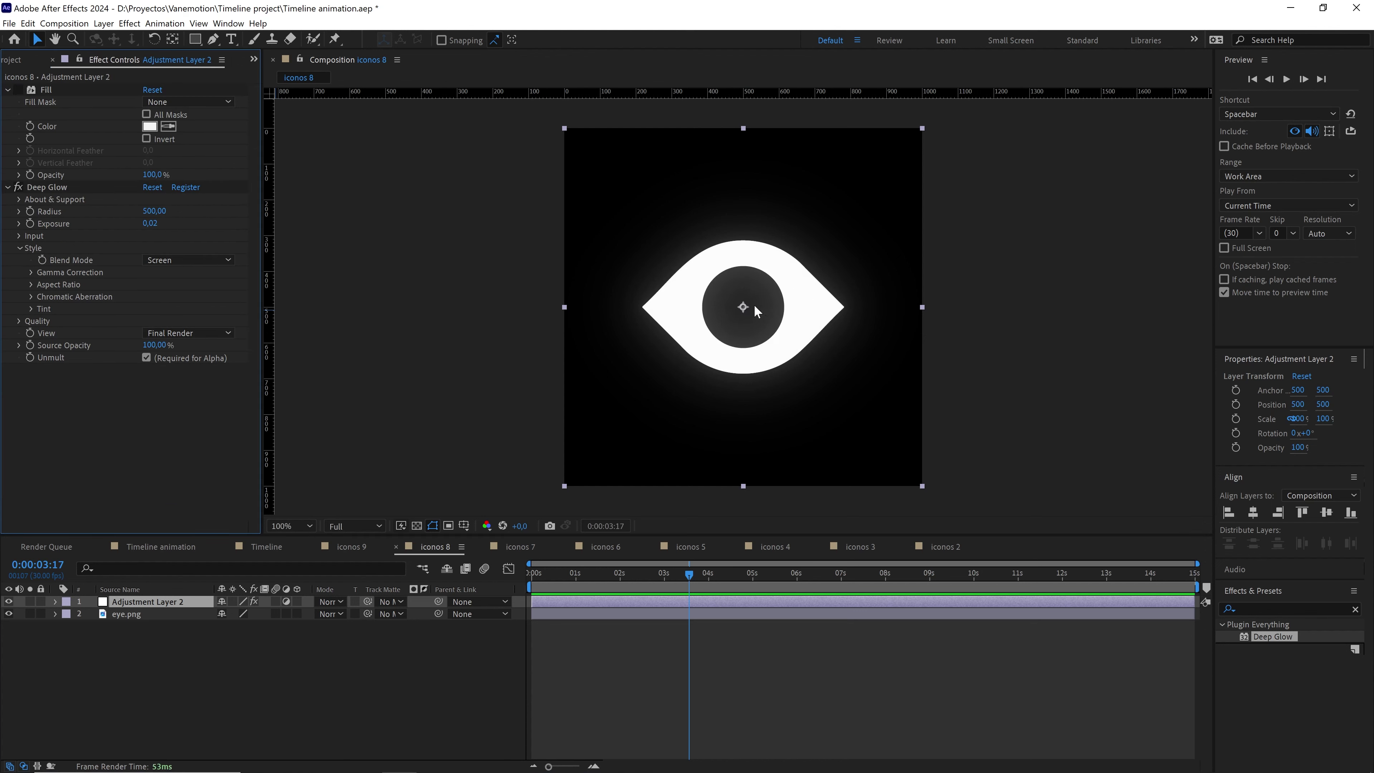
- Close the iconos 9 through iconos 2 compositions in the timeline, keeping Timeline animation and Timeline open
{"action": "left_click", "coordinate": [312, 547]}
{"action": "left_click", "coordinate": [312, 547]}
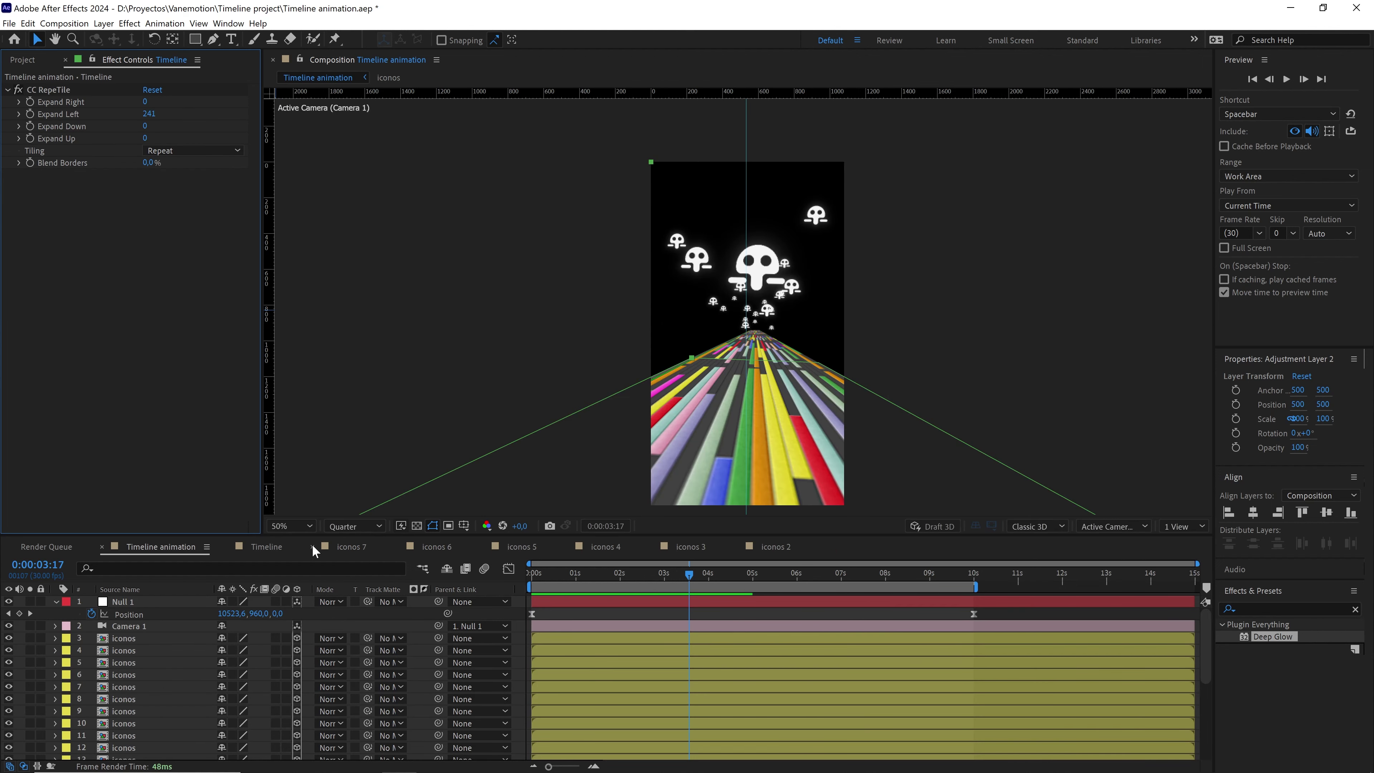
{"action": "left_click", "coordinate": [312, 546]}
{"action": "left_click", "coordinate": [312, 546]}
{"action": "left_click", "coordinate": [312, 547]}
{"action": "left_click", "coordinate": [311, 546]}
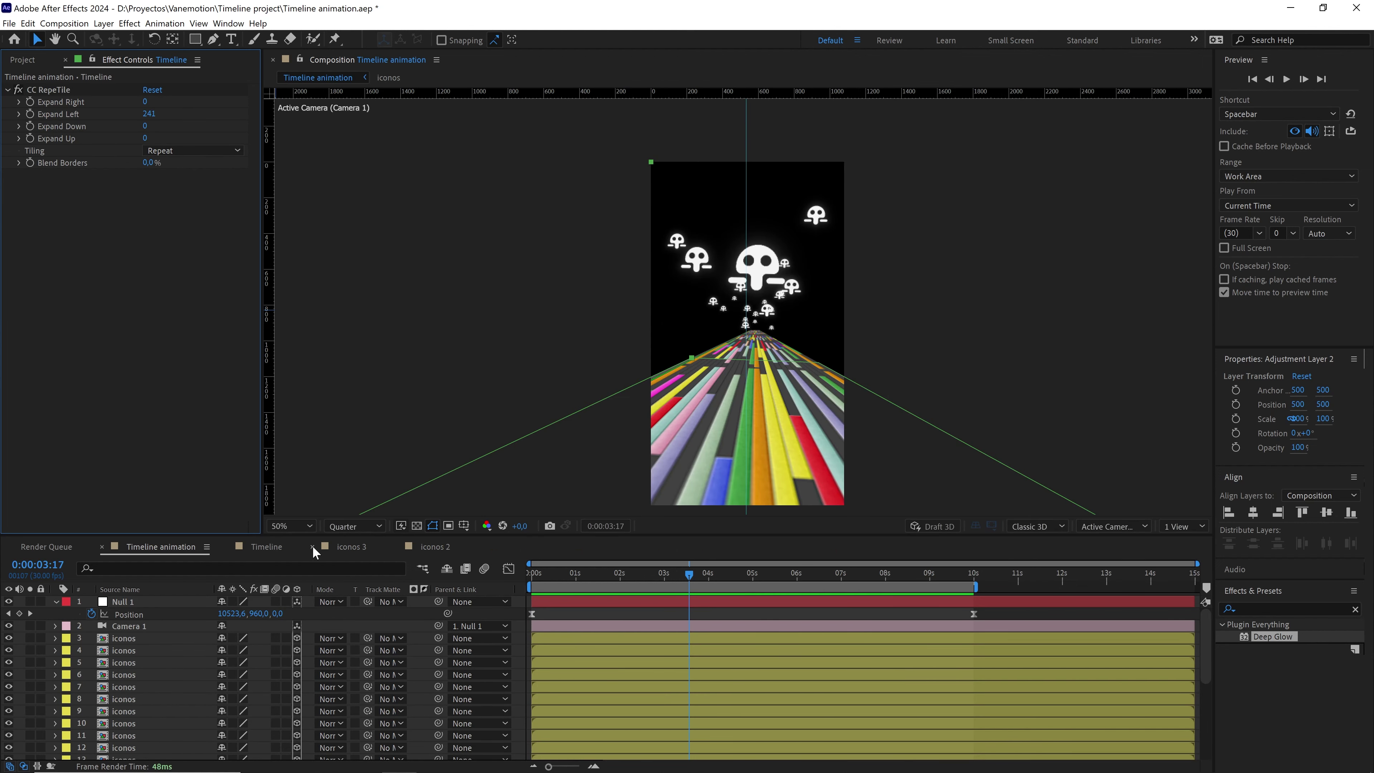
{"action": "left_click", "coordinate": [312, 547]}
{"action": "left_click", "coordinate": [312, 547]}
- Enlarge the timeline area to show more layers, collapse the icons folder and expand the icons comps folder
{"action": "left_click_drag", "start_coordinate": [573, 535], "coordinate": [592, 503]}
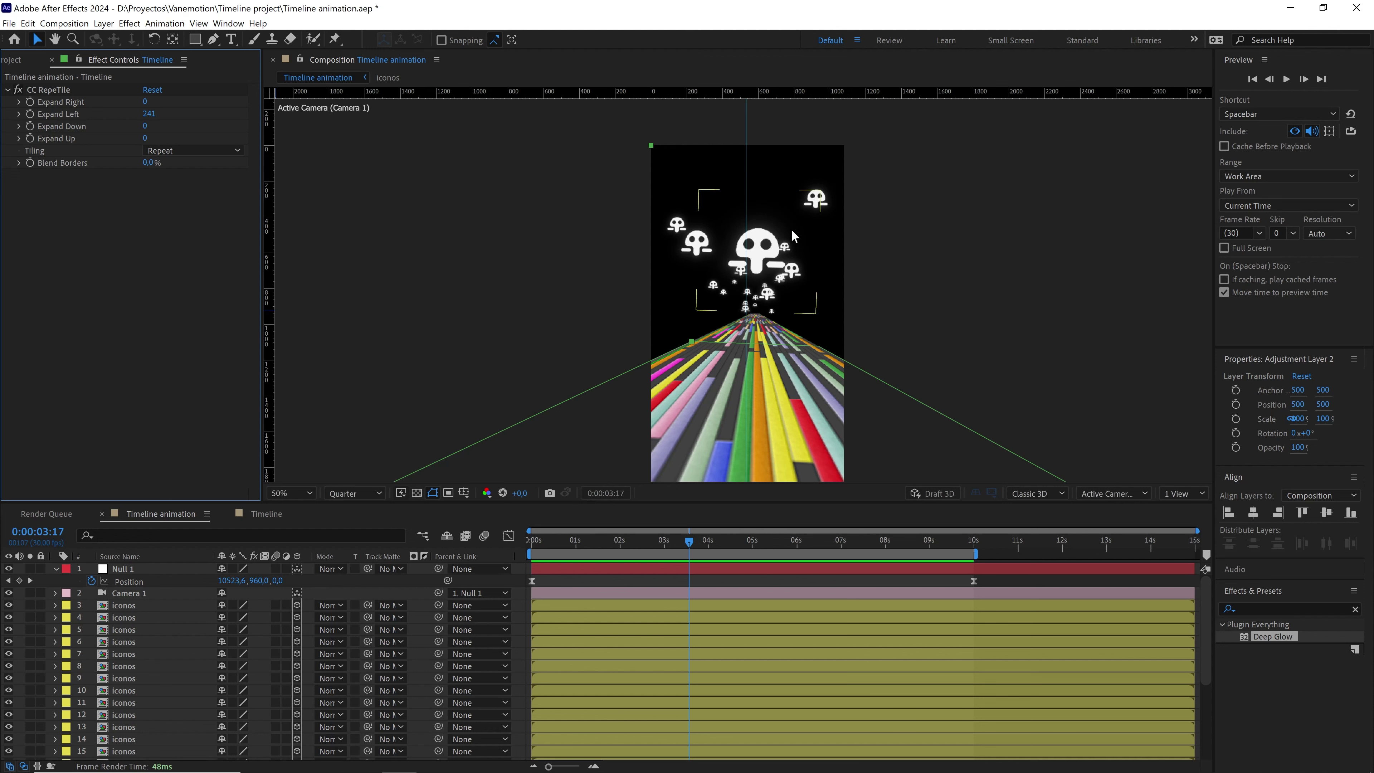
{"action": "left_click", "coordinate": [15, 61]}
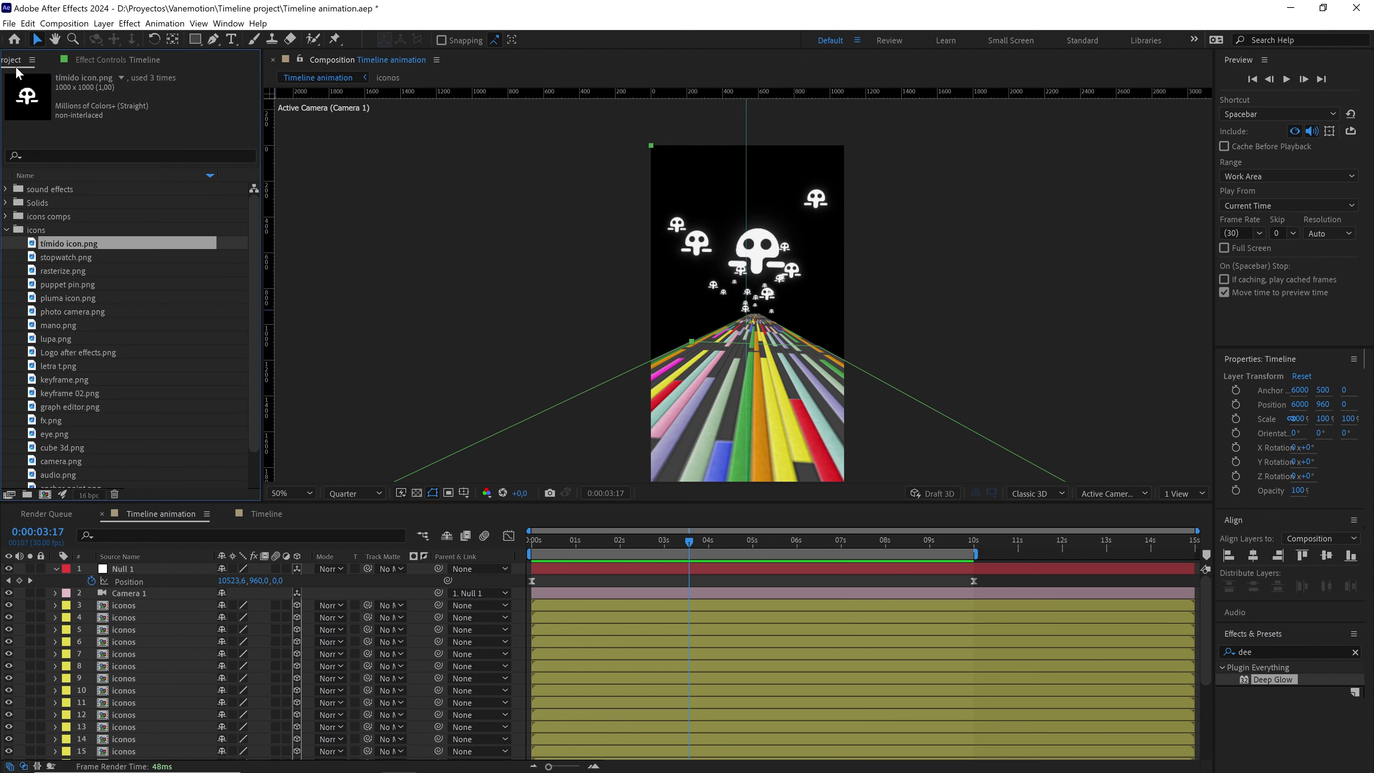
{"action": "left_click", "coordinate": [7, 230]}
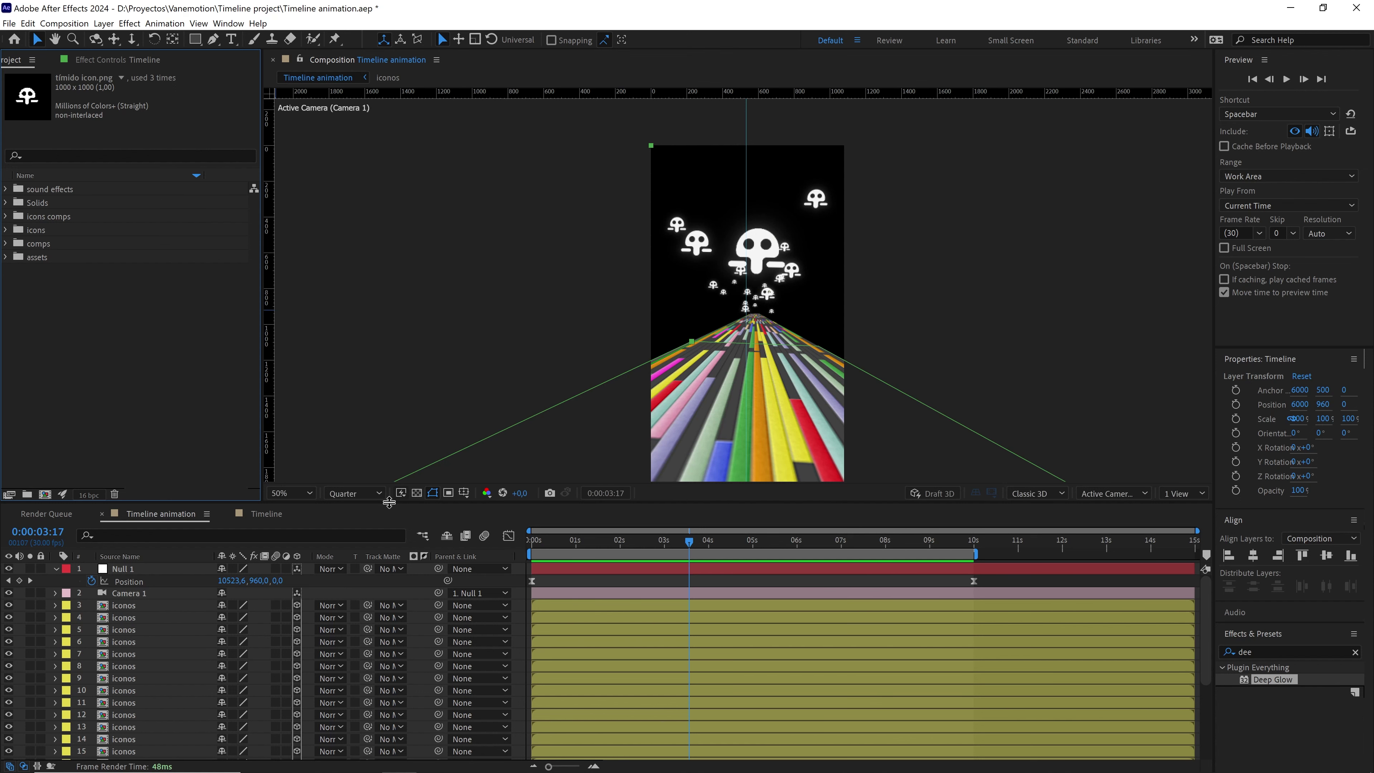
{"action": "left_click_drag", "start_coordinate": [393, 501], "coordinate": [347, 381]}
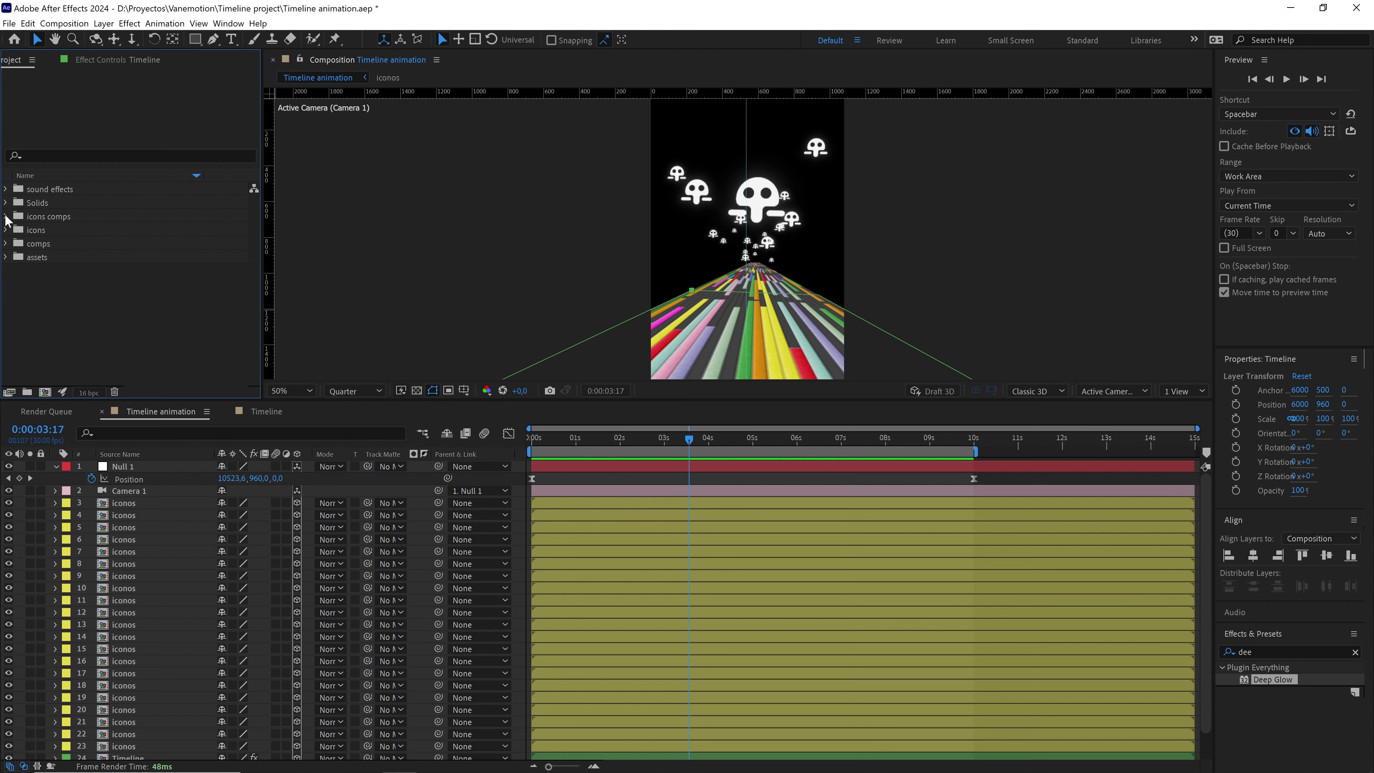
{"action": "left_click", "coordinate": [6, 216]}
{"action": "scroll", "coordinate": [145, 640], "scroll_direction": "down", "scroll_amount": 2}
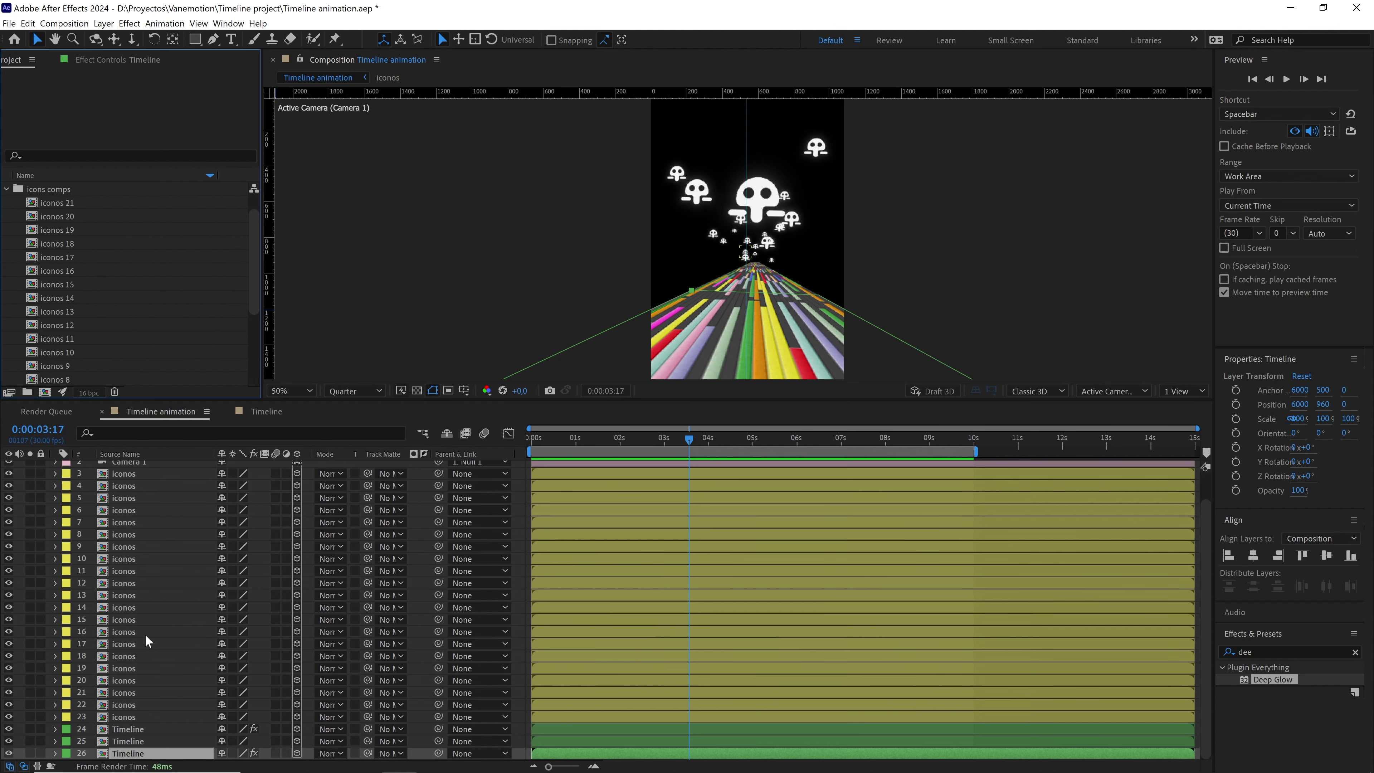
- In Timeline animation, replace the sources of iconos layers 22, 21, 20 and 19 with iconos 2, iconos 3, iconos 4 and iconos 5
{"action": "left_click", "coordinate": [130, 702]}
{"action": "scroll", "coordinate": [146, 284], "scroll_direction": "down", "scroll_amount": 4}
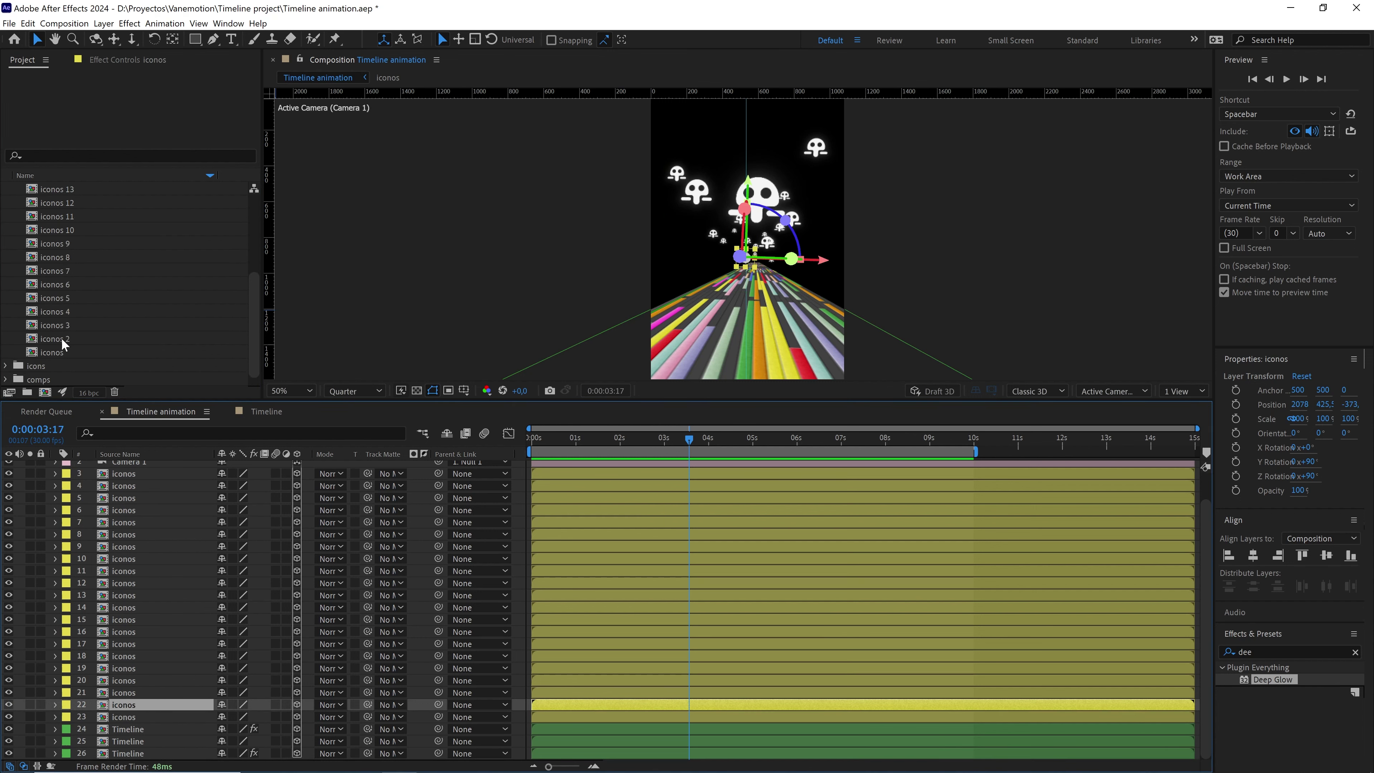
{"action": "left_click_drag", "start_coordinate": [61, 337], "coordinate": [132, 702]}
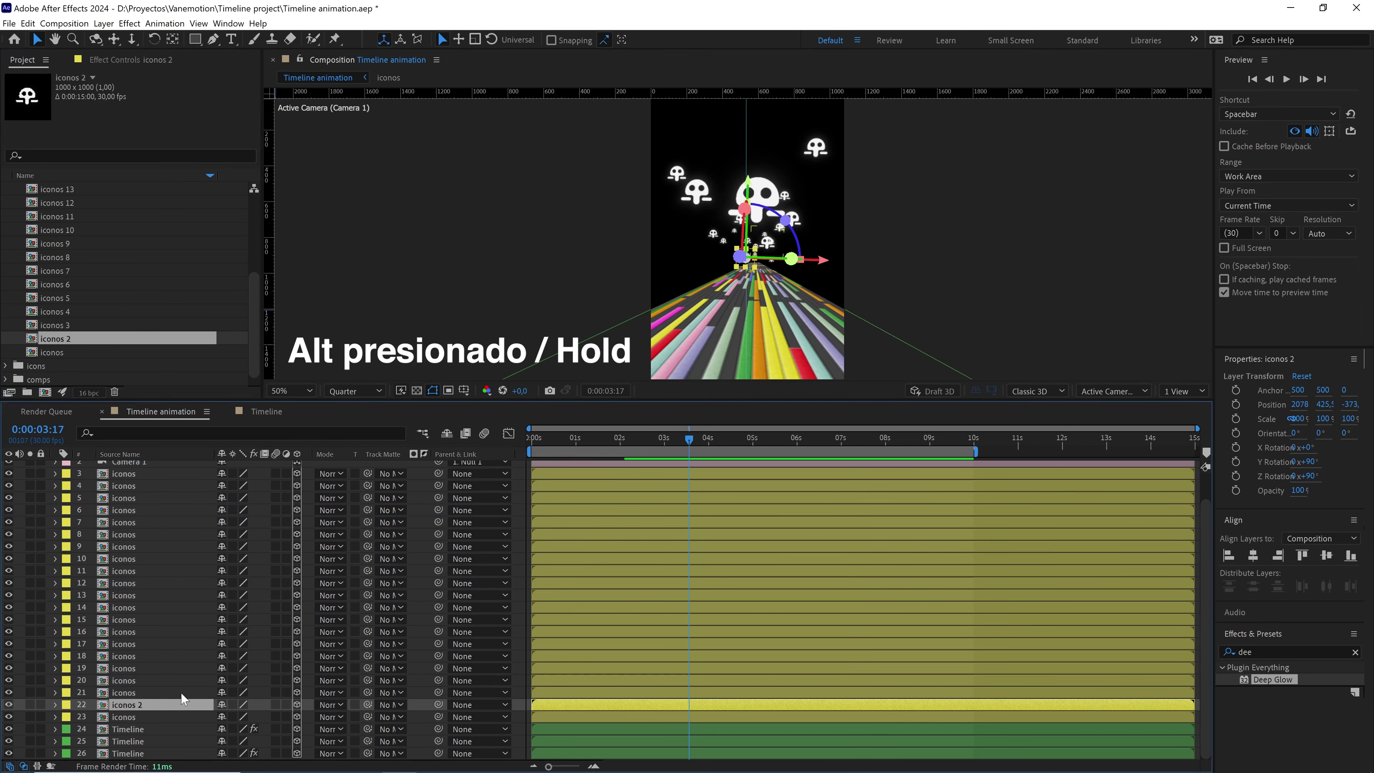
{"action": "left_click", "coordinate": [128, 693]}
{"action": "left_click_drag", "start_coordinate": [54, 325], "coordinate": [144, 700]}
{"action": "left_click", "coordinate": [138, 681]}
{"action": "left_click_drag", "start_coordinate": [56, 312], "coordinate": [144, 681]}
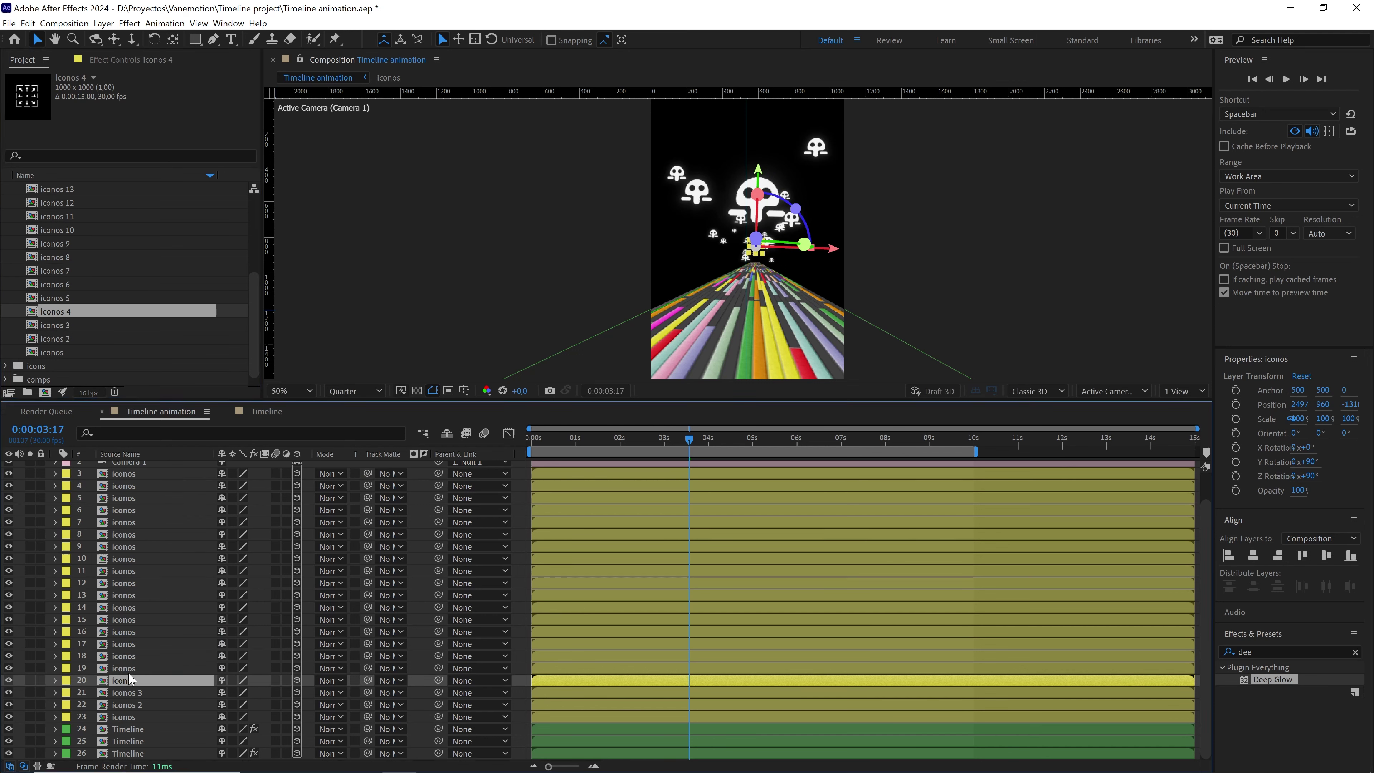
{"action": "left_click", "coordinate": [137, 668]}
{"action": "left_click_drag", "start_coordinate": [54, 298], "coordinate": [134, 670]}
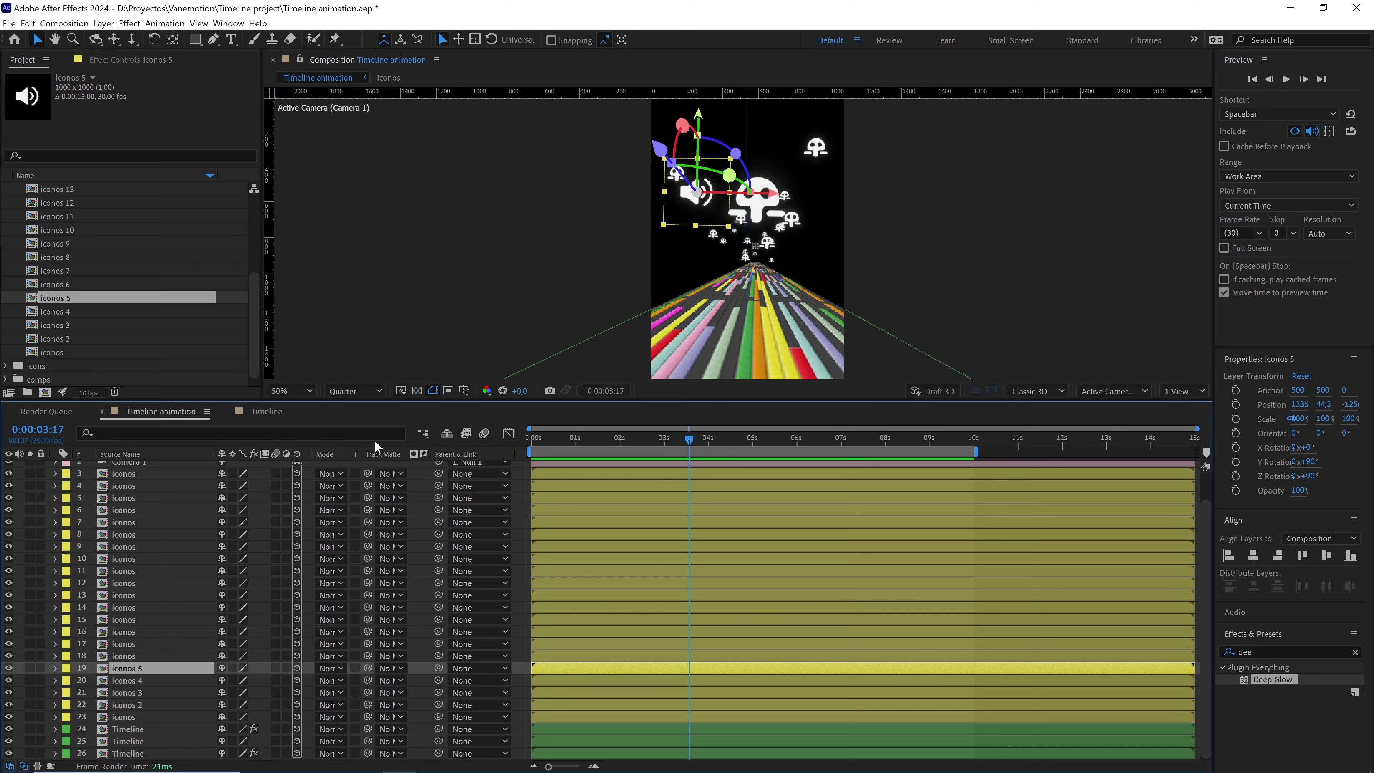
- Replace the sources of iconos layers 18 up to 11 with iconos 6 through iconos 13, one composition per layer
{"action": "left_click", "coordinate": [143, 656]}
{"action": "left_click_drag", "start_coordinate": [65, 271], "coordinate": [132, 631]}
{"action": "scroll", "coordinate": [75, 287], "scroll_direction": "up", "scroll_amount": 3}
{"action": "left_click", "coordinate": [75, 285]}
{"action": "left_click_drag", "start_coordinate": [74, 285], "coordinate": [132, 607]}
{"action": "left_click_drag", "start_coordinate": [54, 257], "coordinate": [132, 583]}
{"action": "left_click_drag", "start_coordinate": [54, 230], "coordinate": [132, 570]}
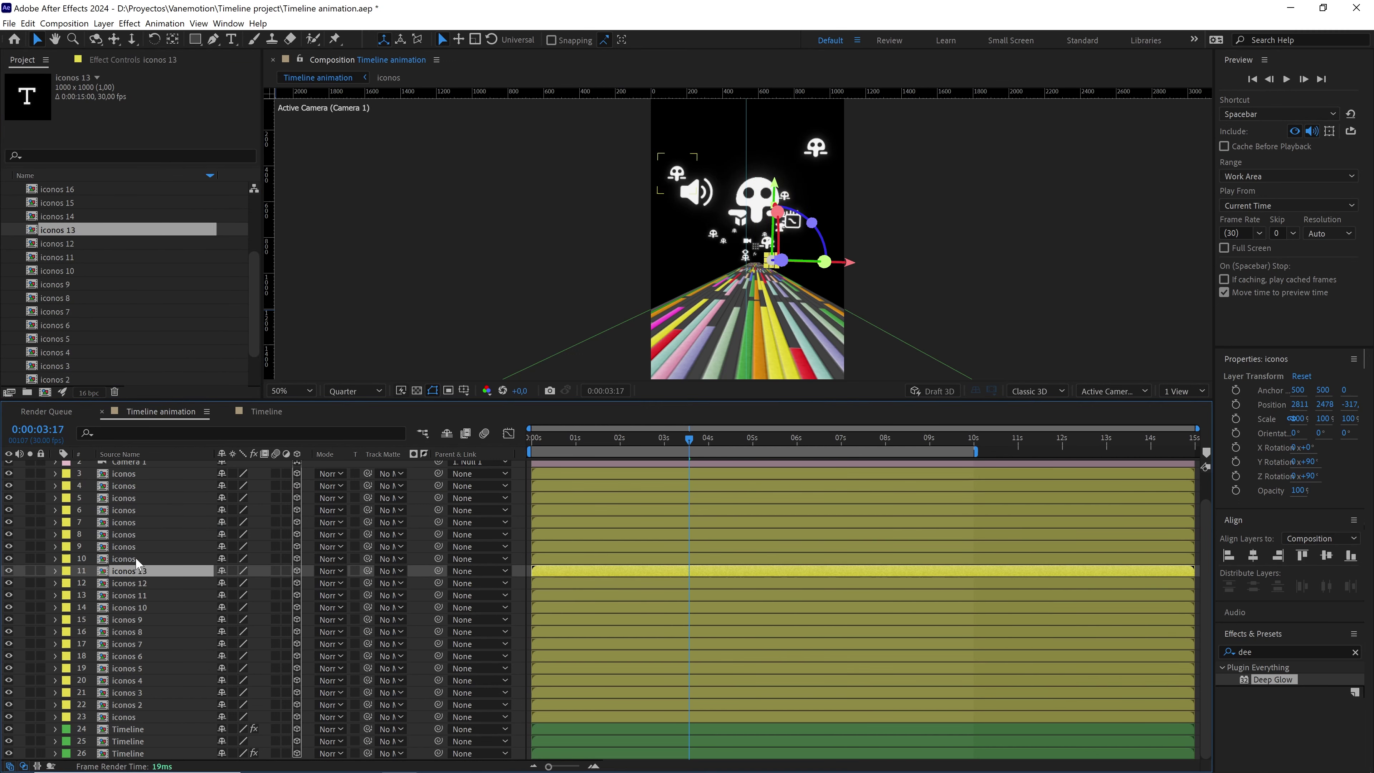
- Replace the sources of iconos layers 10, 9 and 8 with iconos 14, iconos 15 and iconos 16
{"action": "left_click", "coordinate": [132, 558]}
{"action": "scroll", "coordinate": [107, 307], "scroll_direction": "up", "scroll_amount": 3}
{"action": "left_click_drag", "start_coordinate": [54, 257], "coordinate": [132, 558]}
{"action": "left_click", "coordinate": [173, 546]}
{"action": "left_click_drag", "start_coordinate": [54, 243], "coordinate": [132, 546]}
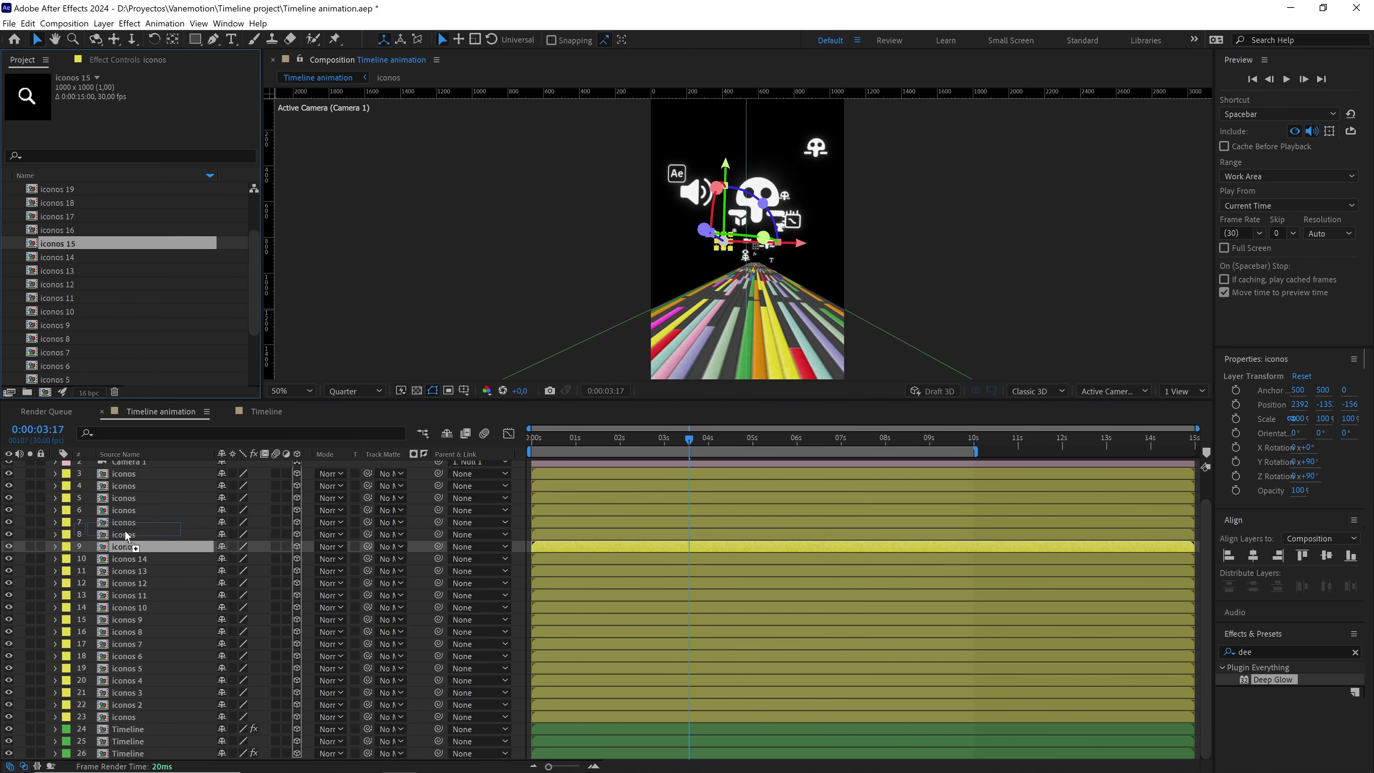
{"action": "left_click", "coordinate": [132, 534]}
{"action": "left_click_drag", "start_coordinate": [54, 229], "coordinate": [132, 534]}
- Replace the sources of iconos layers 7, 6 and 5 with iconos 17, iconos 18 and iconos 19
{"action": "left_click", "coordinate": [132, 521]}
{"action": "scroll", "coordinate": [103, 352], "scroll_direction": "up", "scroll_amount": 3}
{"action": "left_click_drag", "start_coordinate": [54, 257], "coordinate": [132, 498]}
{"action": "left_click", "coordinate": [132, 510]}
{"action": "scroll", "coordinate": [101, 298], "scroll_direction": "up", "scroll_amount": 2}
{"action": "left_click", "coordinate": [132, 498]}
- Replace the sources of iconos layers 4 and 3 with iconos 20 and iconos 21
{"action": "left_click", "coordinate": [132, 485]}
{"action": "left_click_drag", "start_coordinate": [54, 243], "coordinate": [132, 485]}
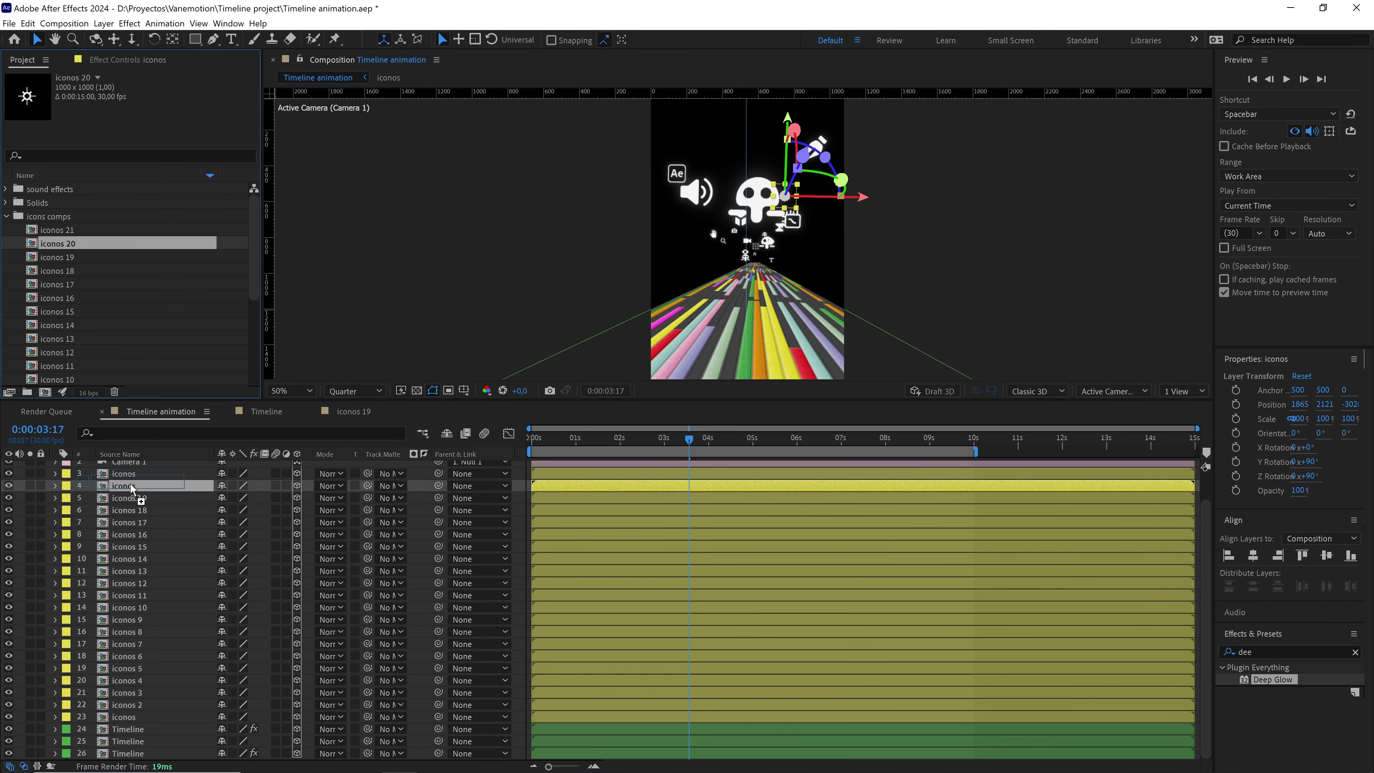
{"action": "left_click", "coordinate": [132, 473]}
{"action": "left_click_drag", "start_coordinate": [54, 229], "coordinate": [132, 479]}
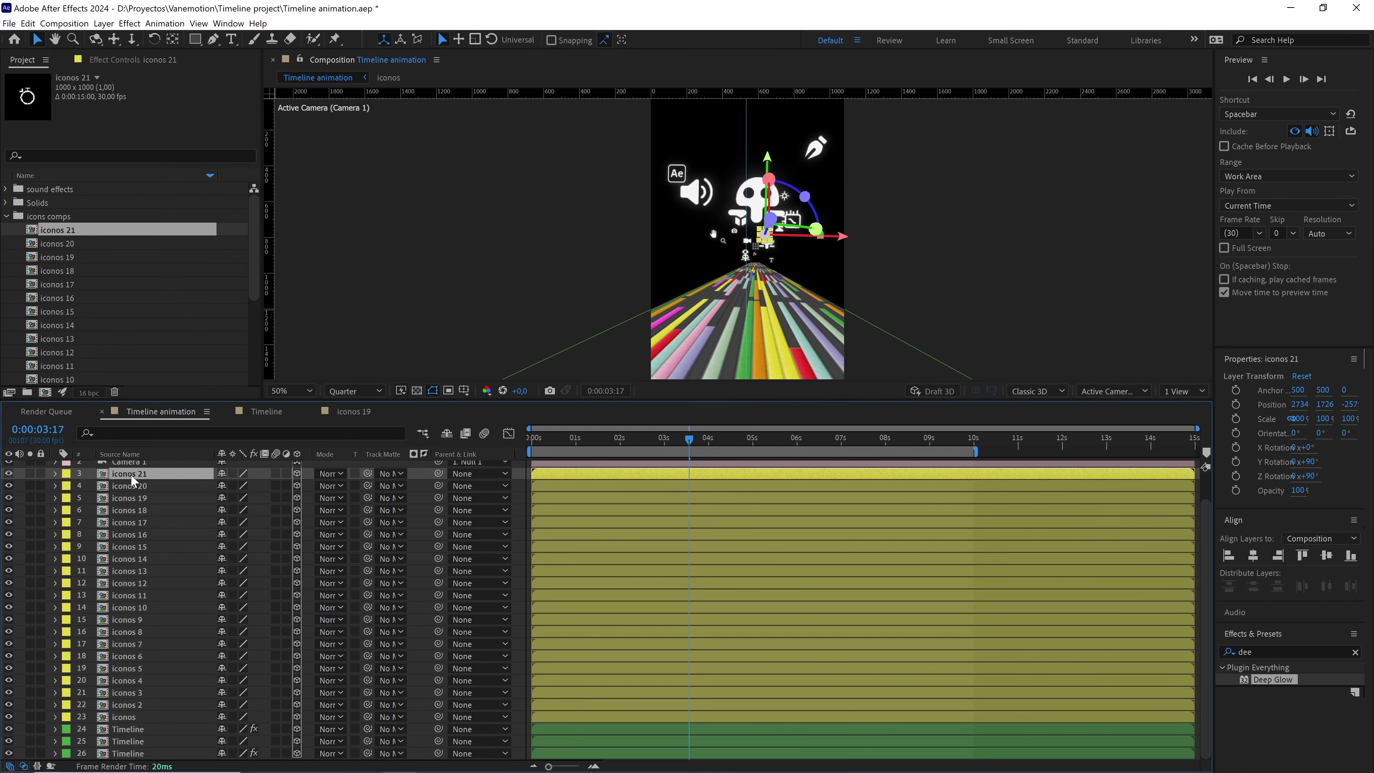
- Fit the composition in the viewer and preview the animation from its first frame
{"action": "left_click_drag", "start_coordinate": [604, 445], "coordinate": [519, 442]}
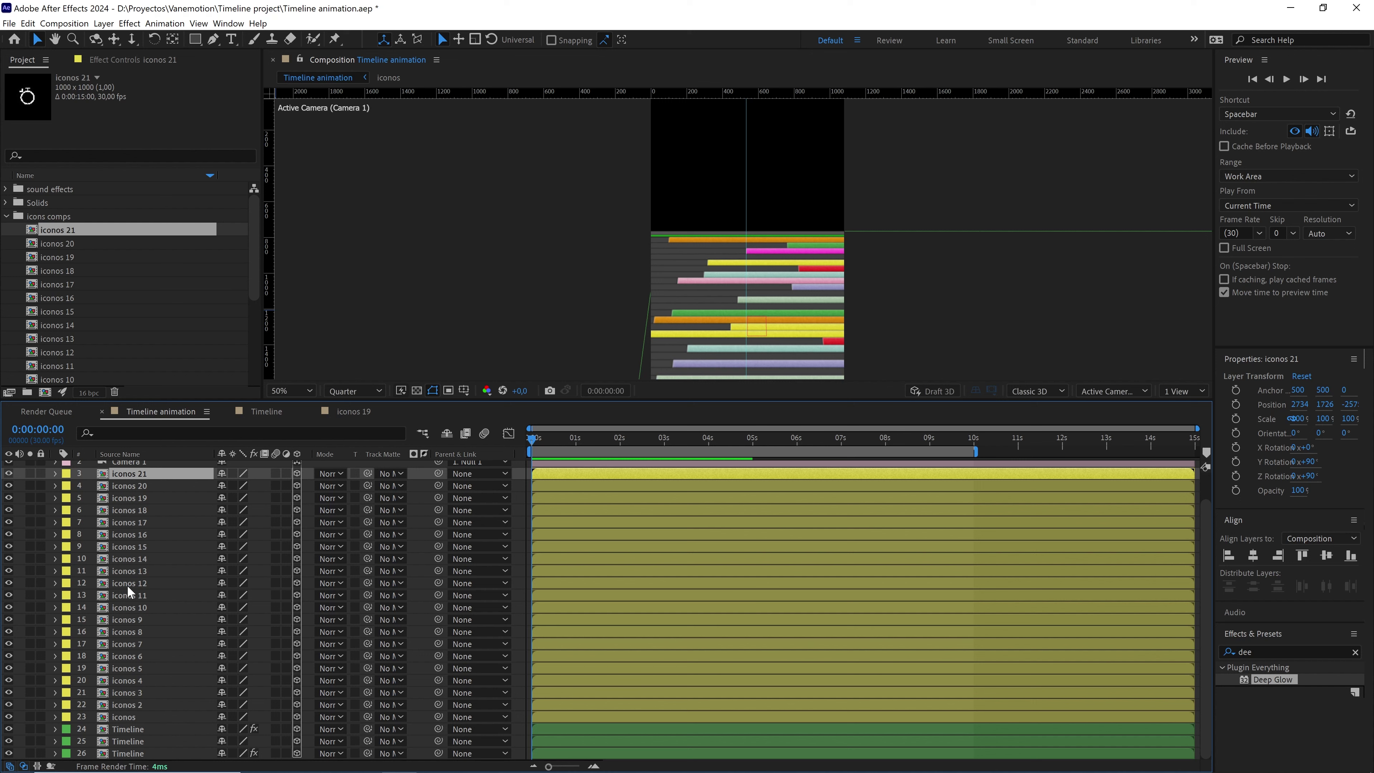
{"action": "left_click", "coordinate": [289, 390]}
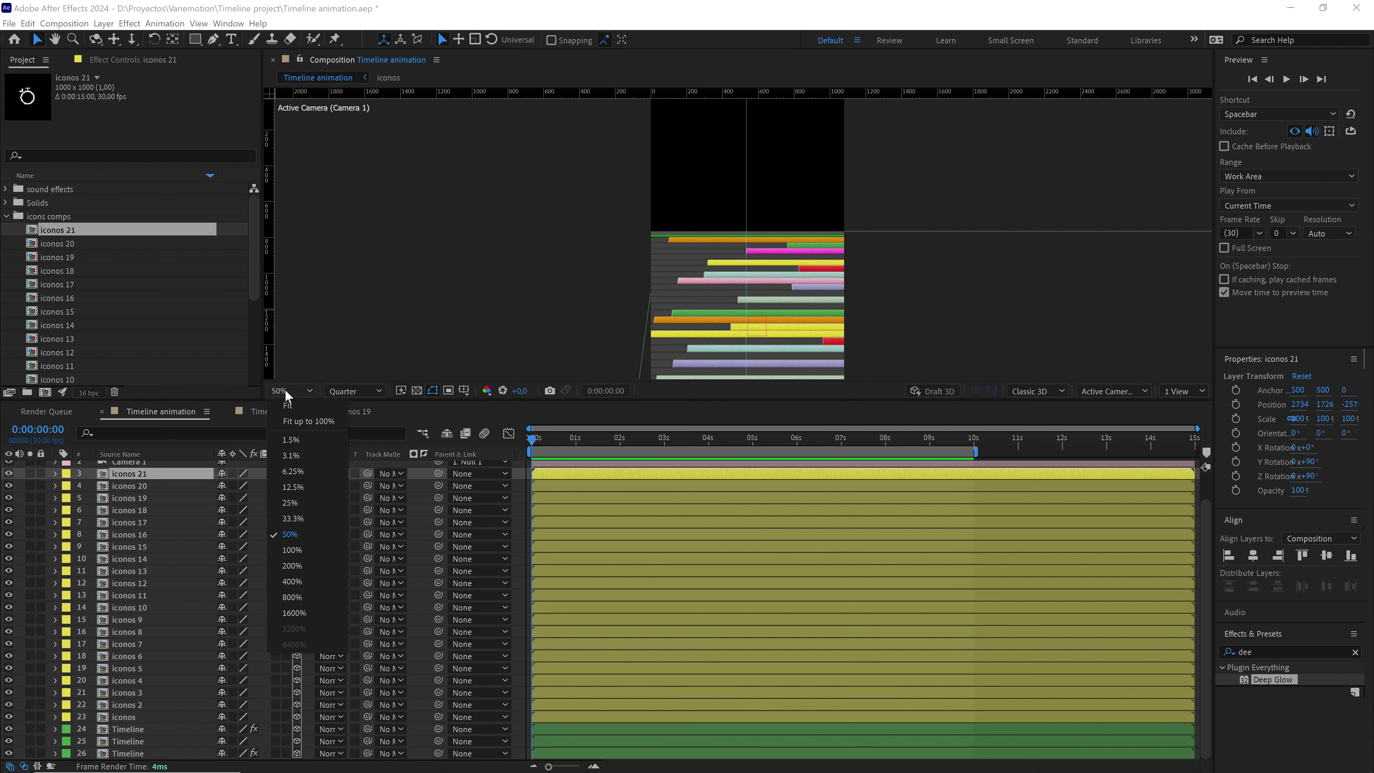
{"action": "left_click", "coordinate": [304, 504]}
{"action": "key", "text": "space"}
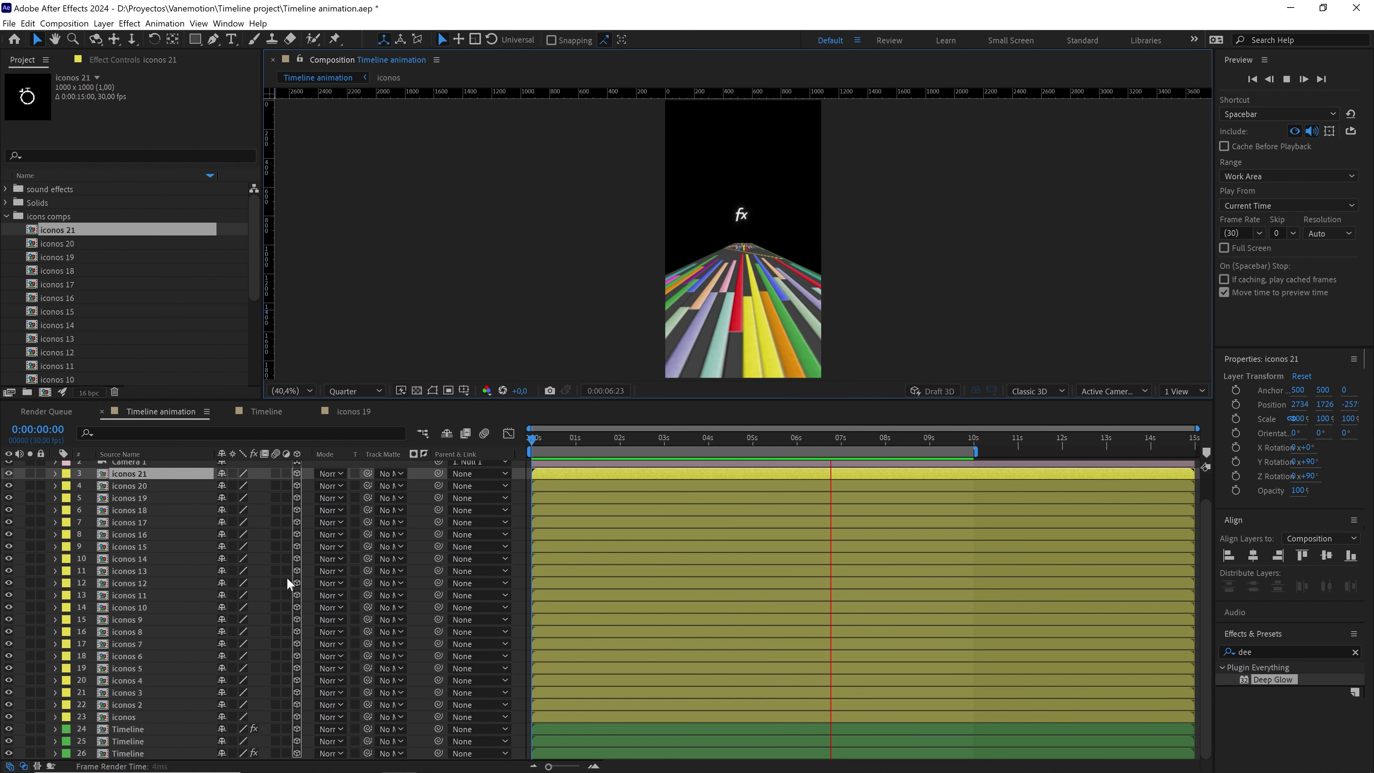
{"action": "key", "text": "space"}
- Open the iconos 9 composition and replace the fx.png layer's source with Logo after effects.png
{"action": "left_click", "coordinate": [735, 208]}
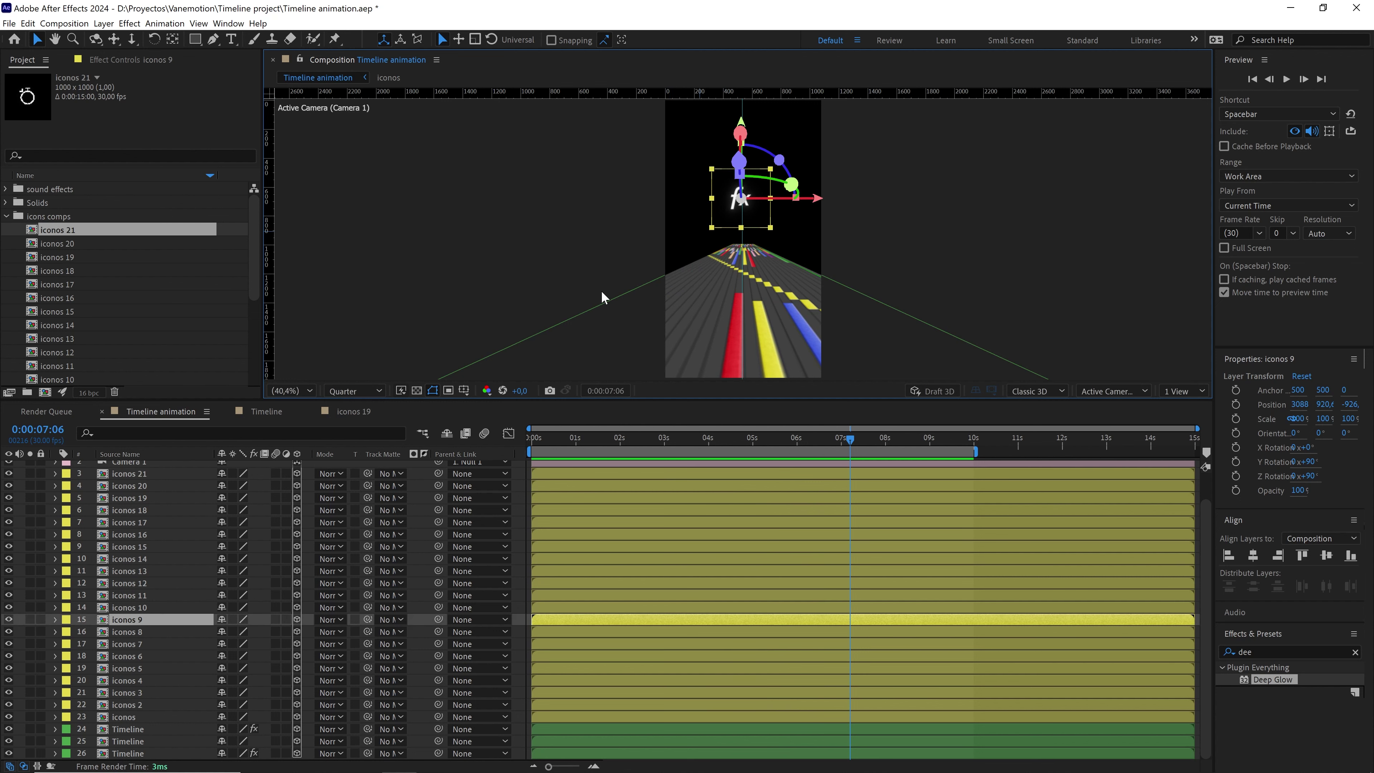
{"action": "double_click", "coordinate": [134, 622]}
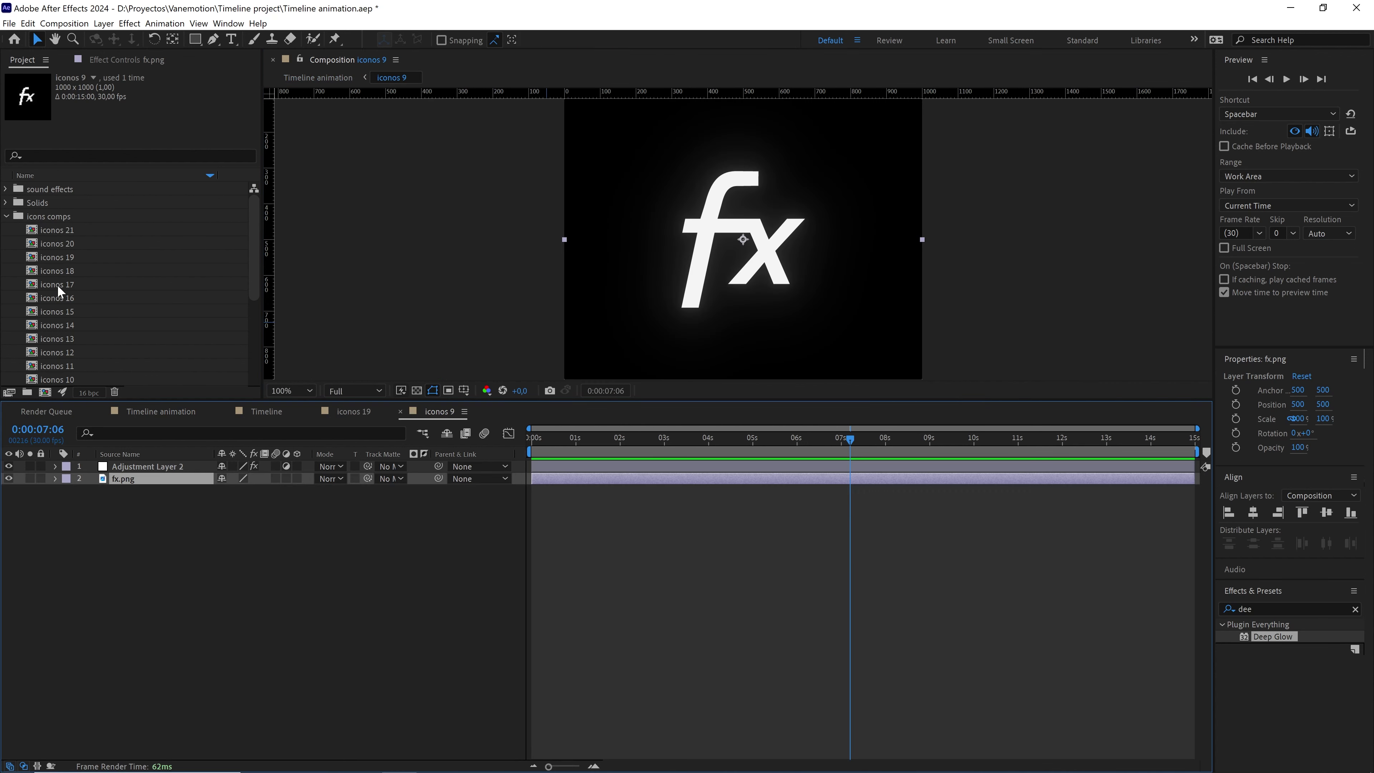
{"action": "left_click", "coordinate": [8, 216]}
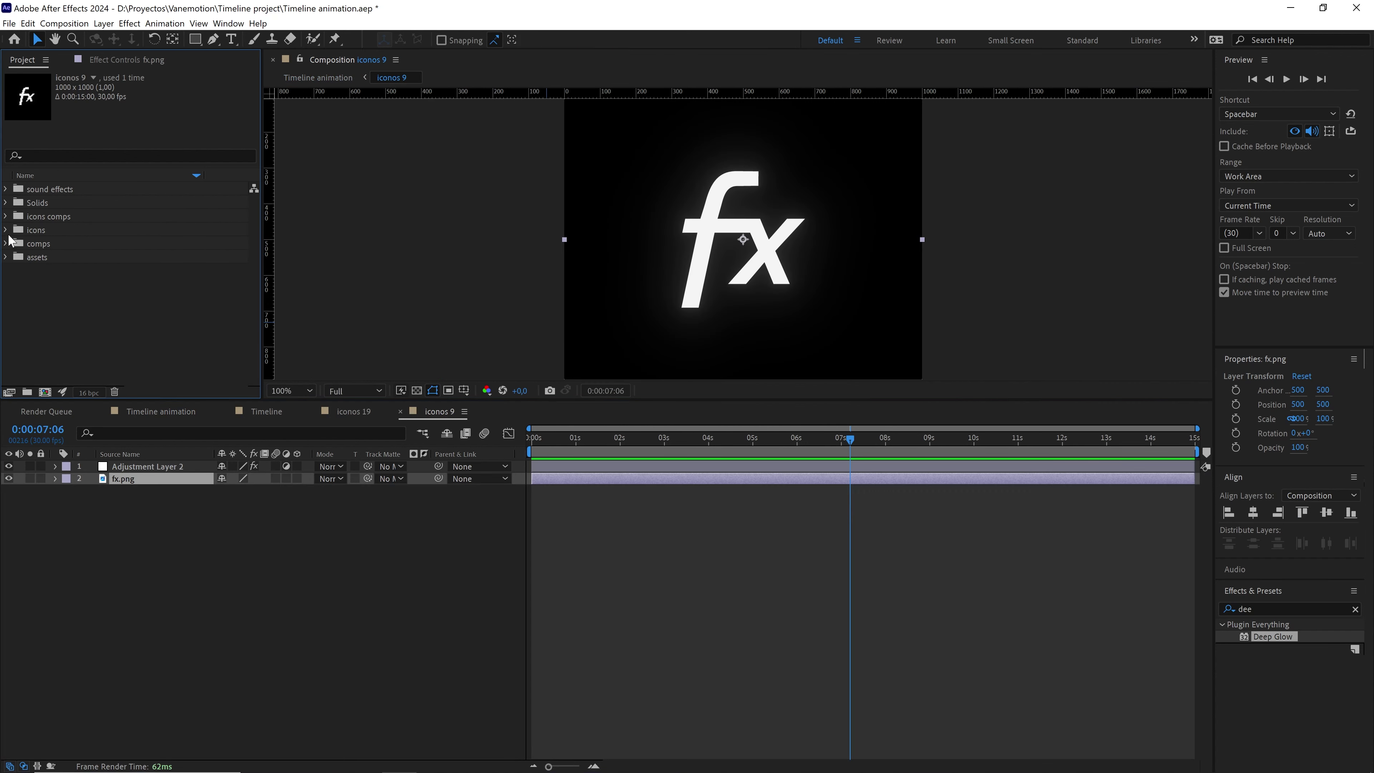
{"action": "left_click", "coordinate": [5, 230]}
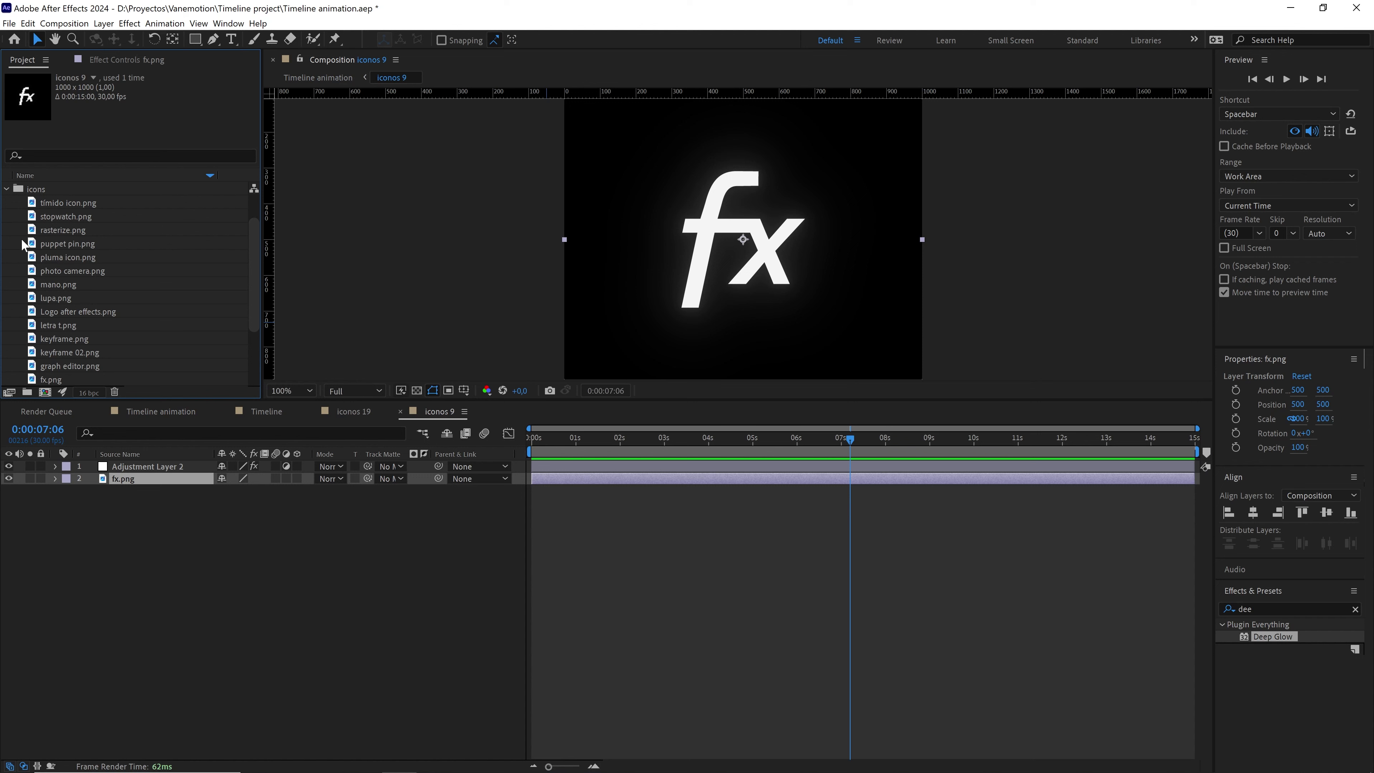
{"action": "left_click", "coordinate": [75, 314]}
{"action": "left_click_drag", "start_coordinate": [107, 314], "coordinate": [160, 480]}
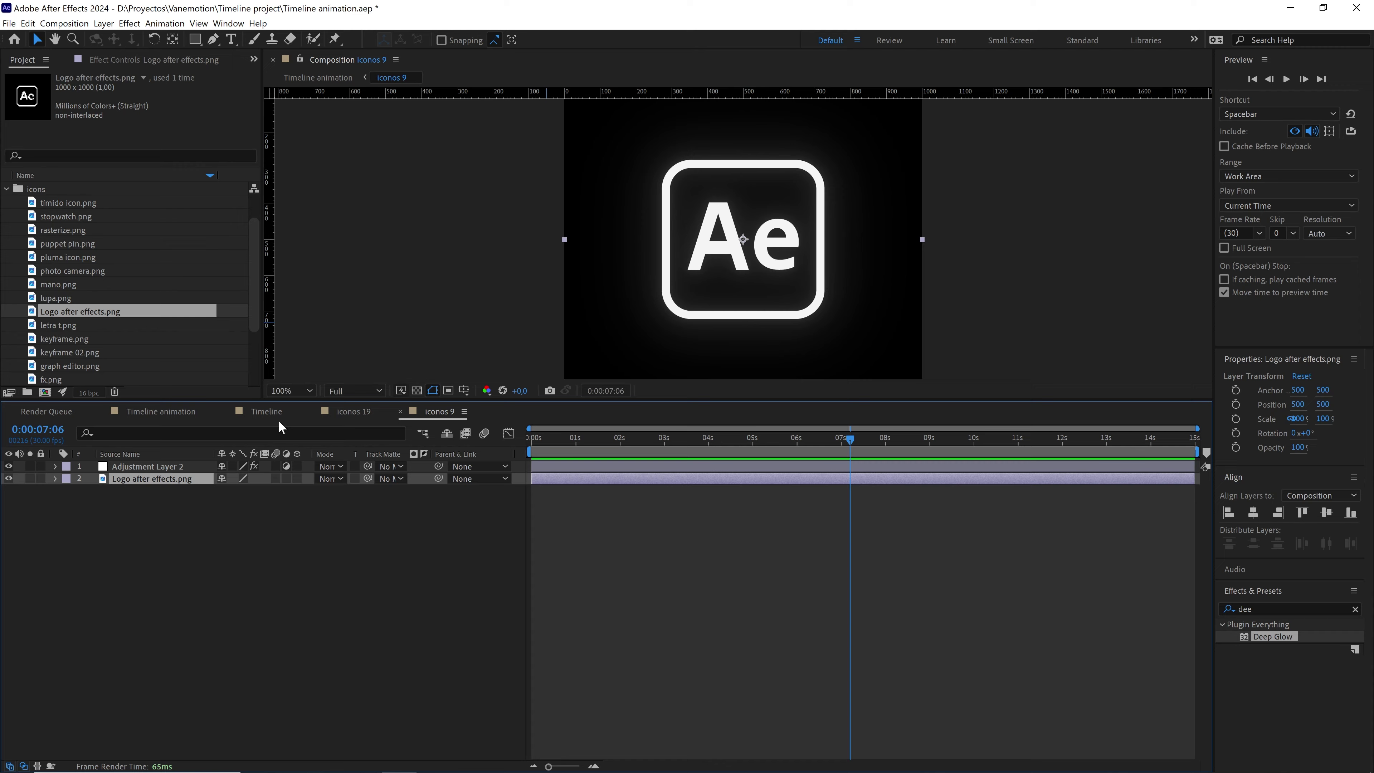
- Preview the Timeline animation composition again and move the current time to 0:00:04:15 to check the icons
{"action": "left_click", "coordinate": [185, 414]}
{"action": "key", "text": "space"}
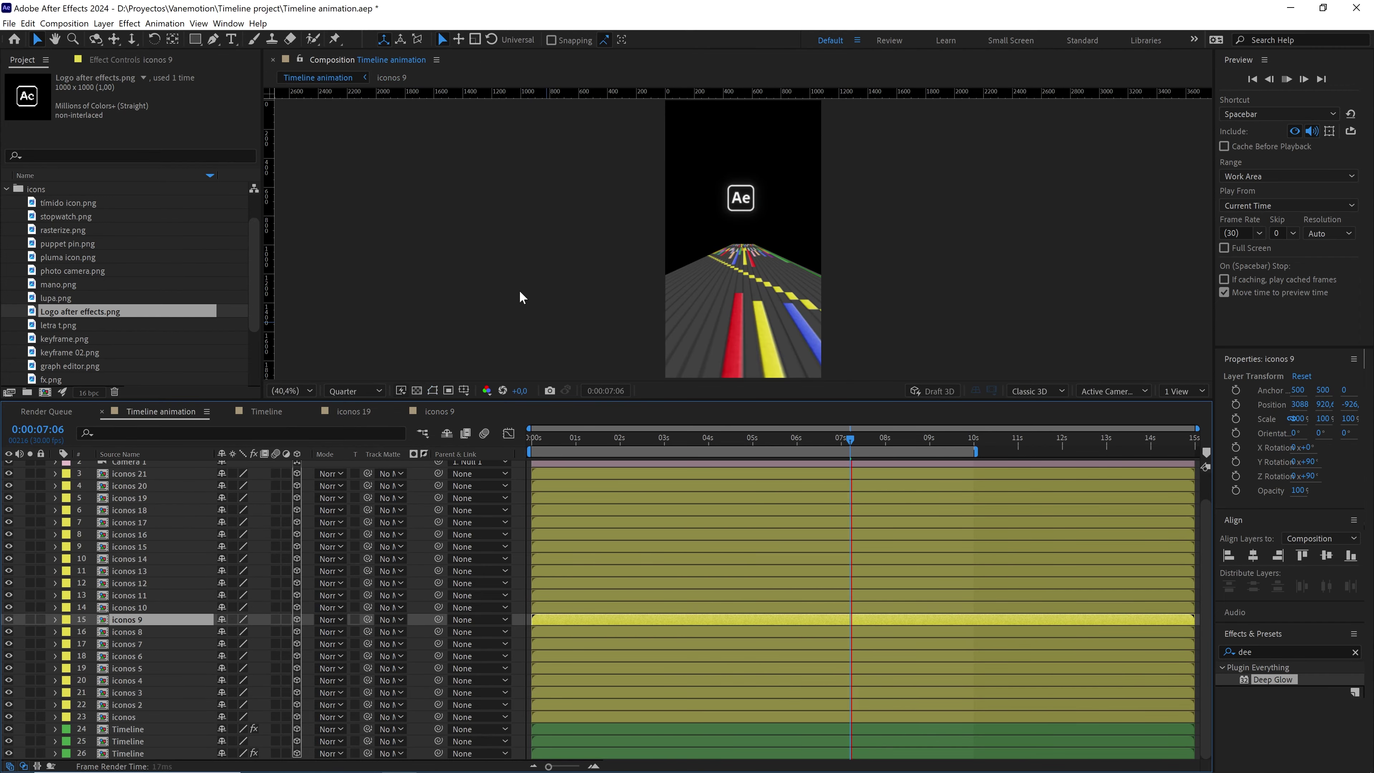
{"action": "left_click_drag", "start_coordinate": [759, 439], "coordinate": [731, 441]}
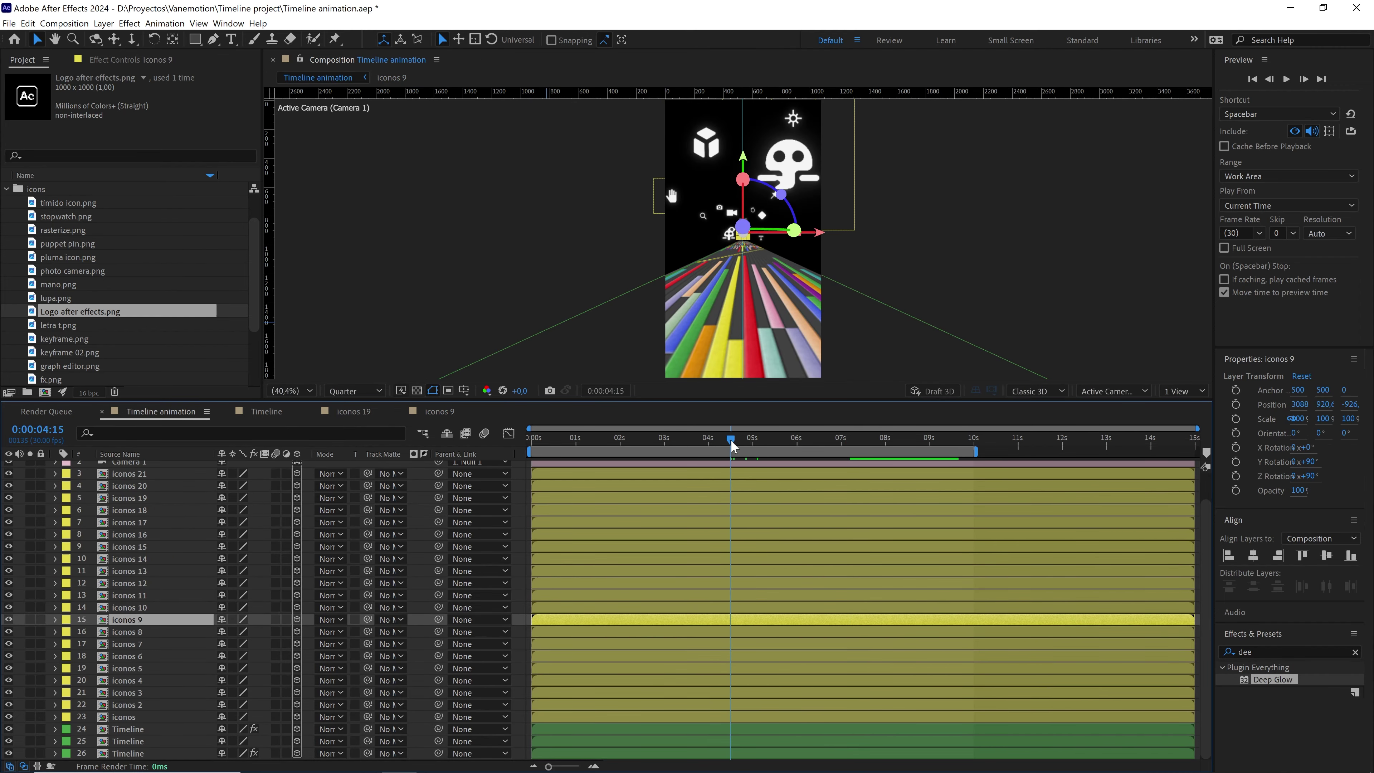
- Preview the animation from the current time and move the time back to 0:00:04:09 to check the icons
{"action": "key", "text": "space"}
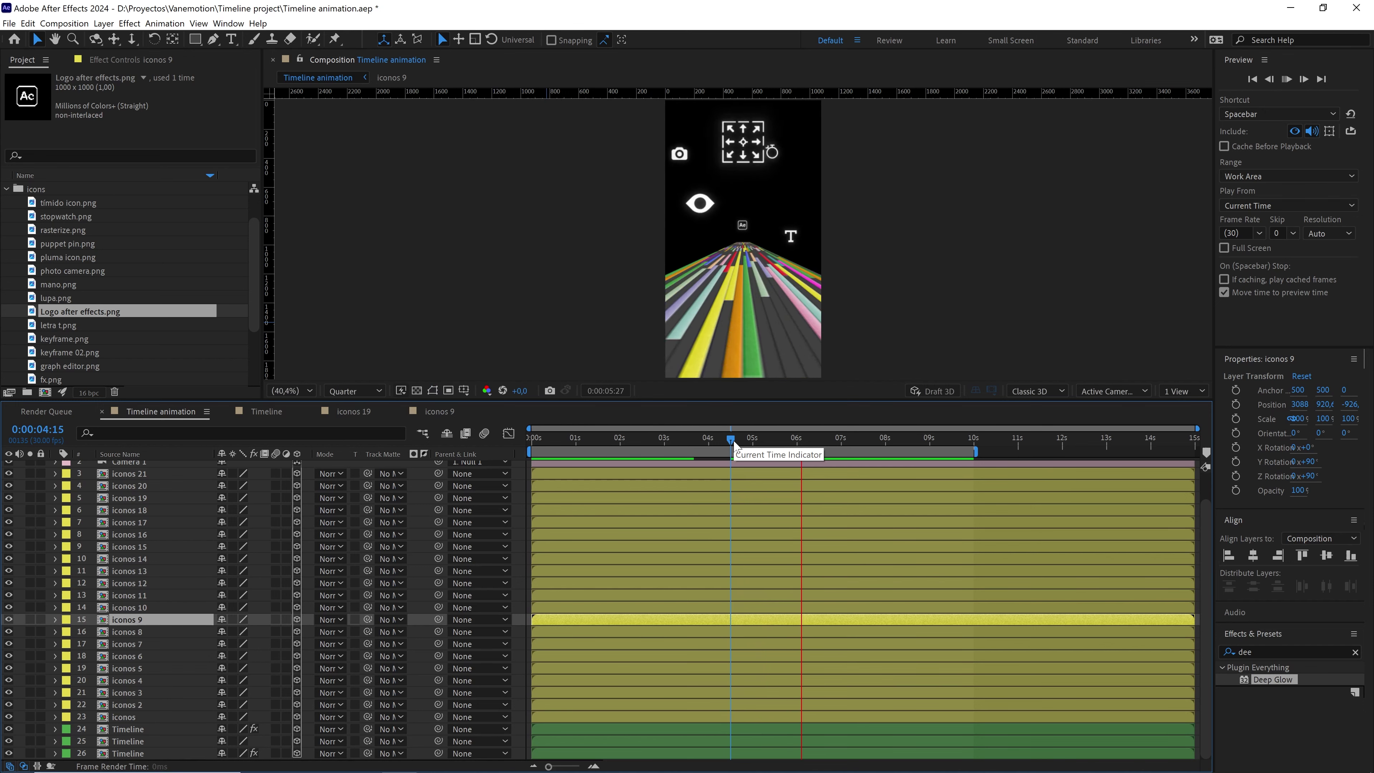
{"action": "mouse_move", "coordinate": [734, 441]}
{"action": "left_mouse_down"}
{"action": "mouse_move", "coordinate": [668, 438]}
{"action": "mouse_move", "coordinate": [722, 438]}
{"action": "left_mouse_up"}
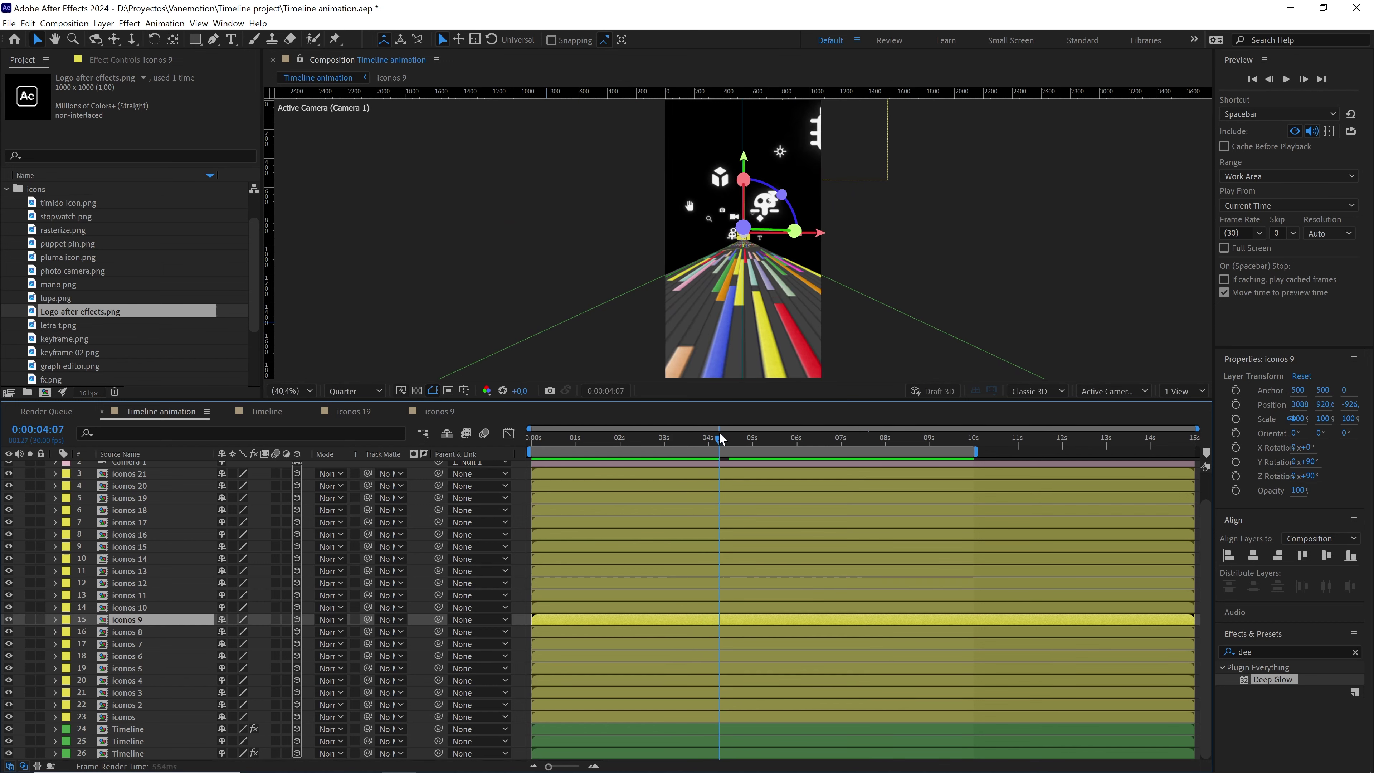
- Open the composition of the skull icon layer, iconos 3, and replace its tímido icon.png source with fx.png
{"action": "left_click", "coordinate": [946, 239]}
{"action": "left_click", "coordinate": [773, 199]}
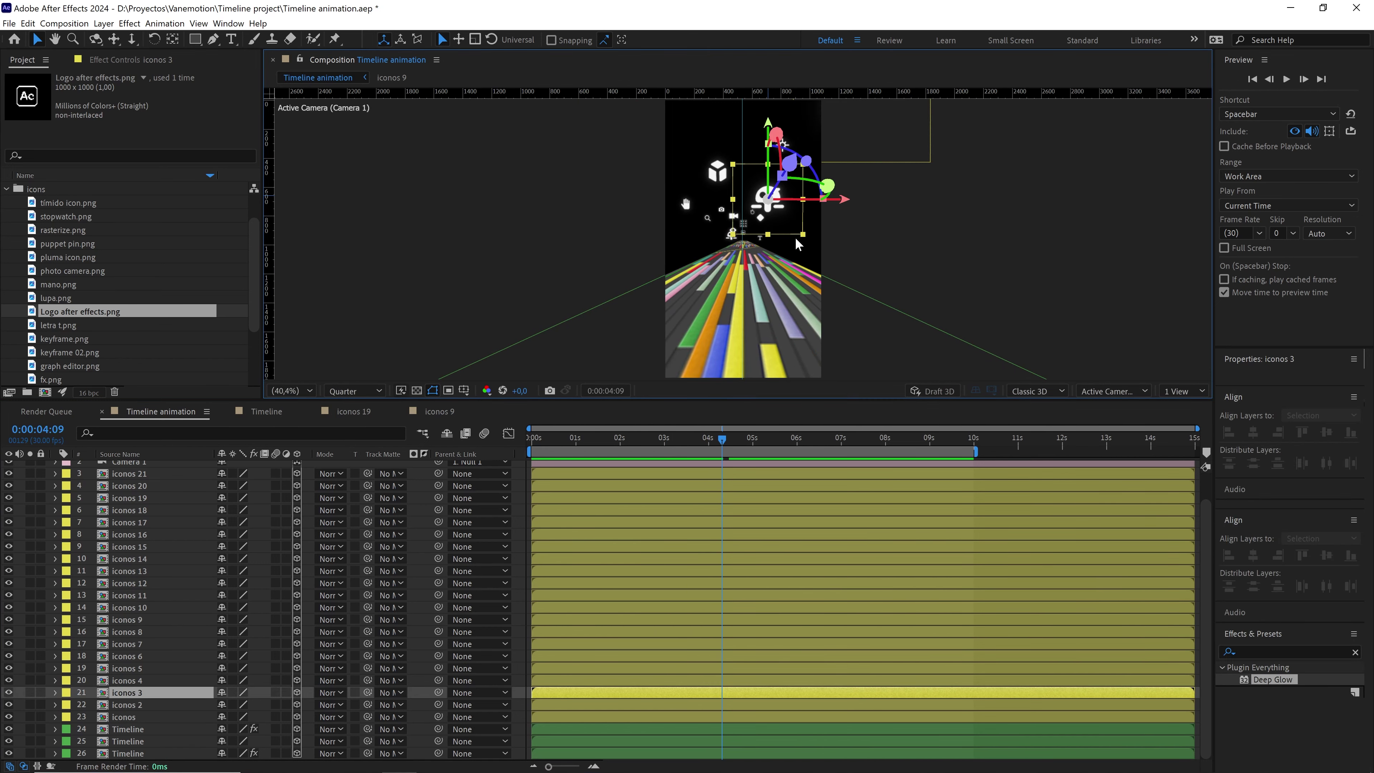
{"action": "key", "text": "period"}
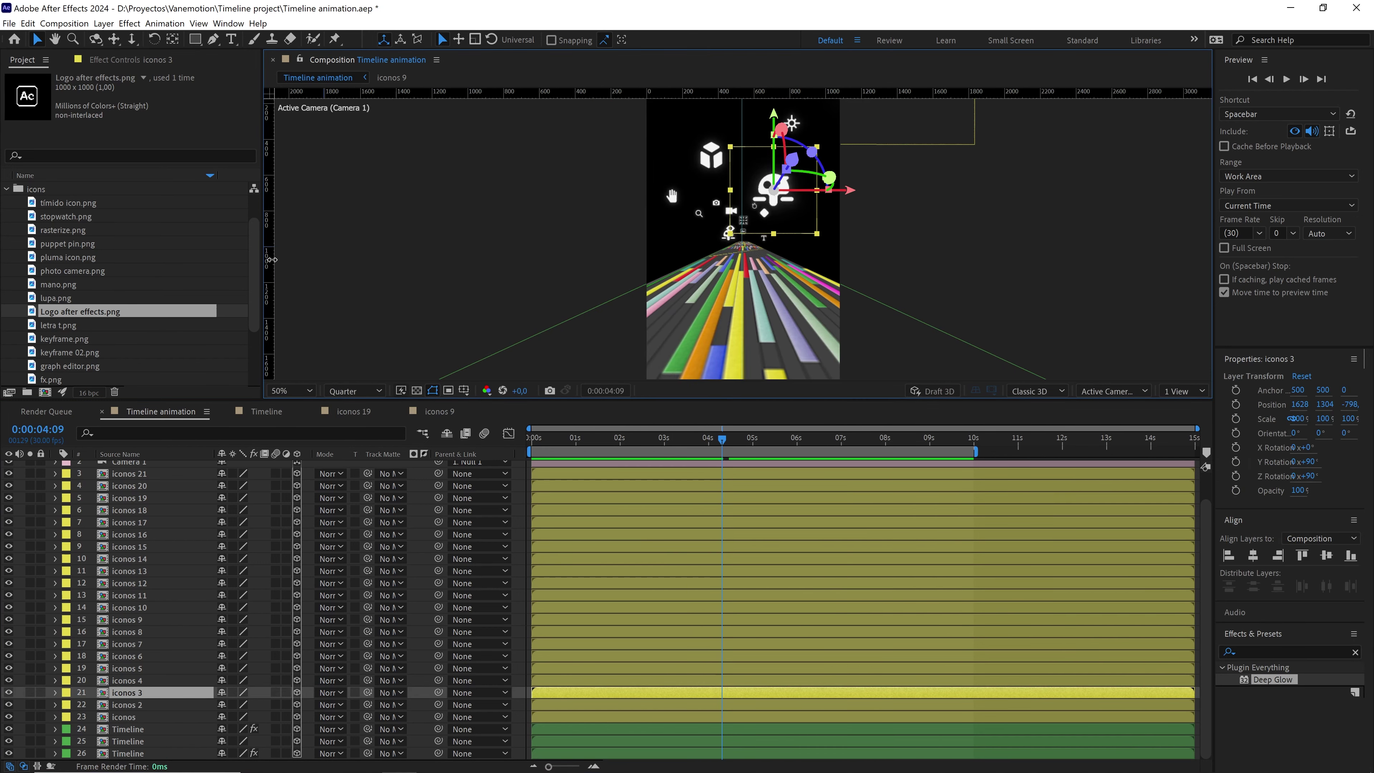
{"action": "double_click", "coordinate": [132, 689]}
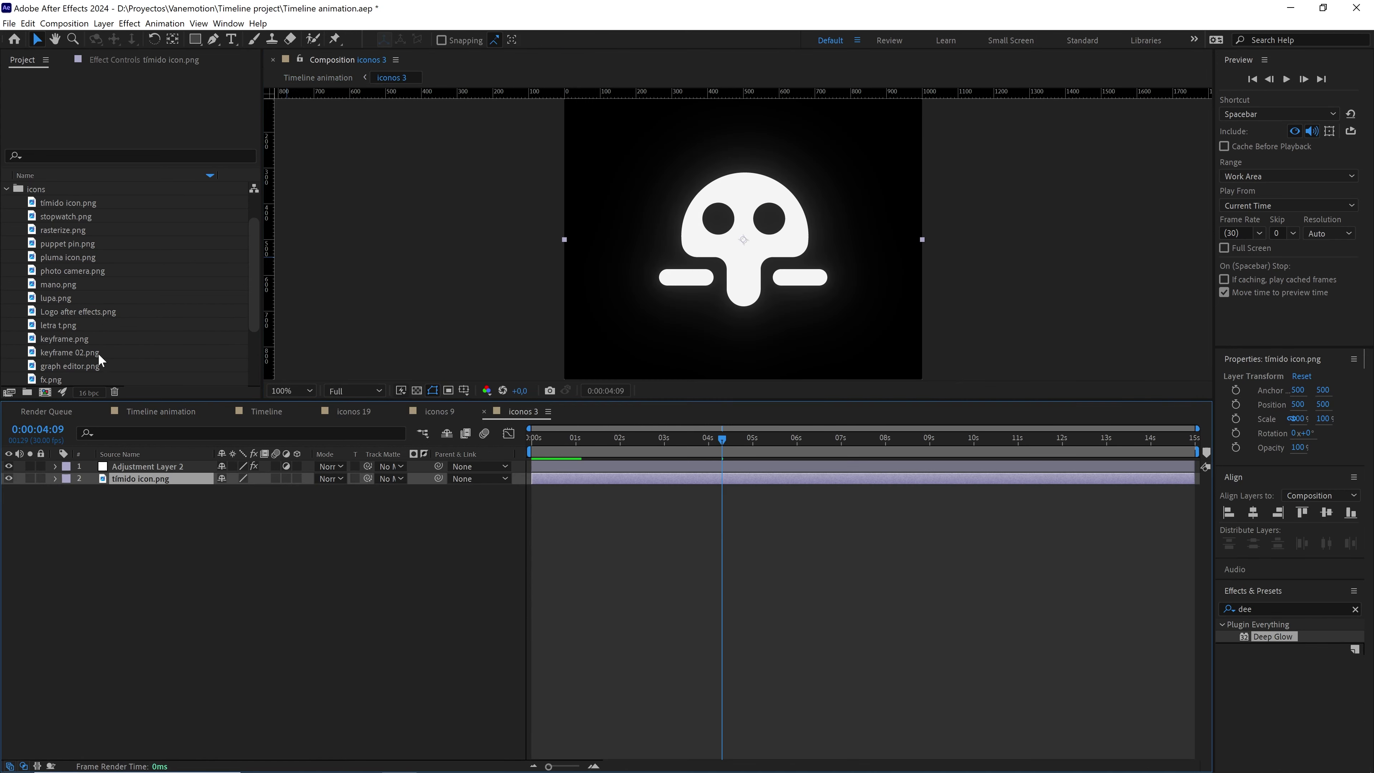
{"action": "scroll", "coordinate": [81, 281], "scroll_direction": "down", "scroll_amount": 2}
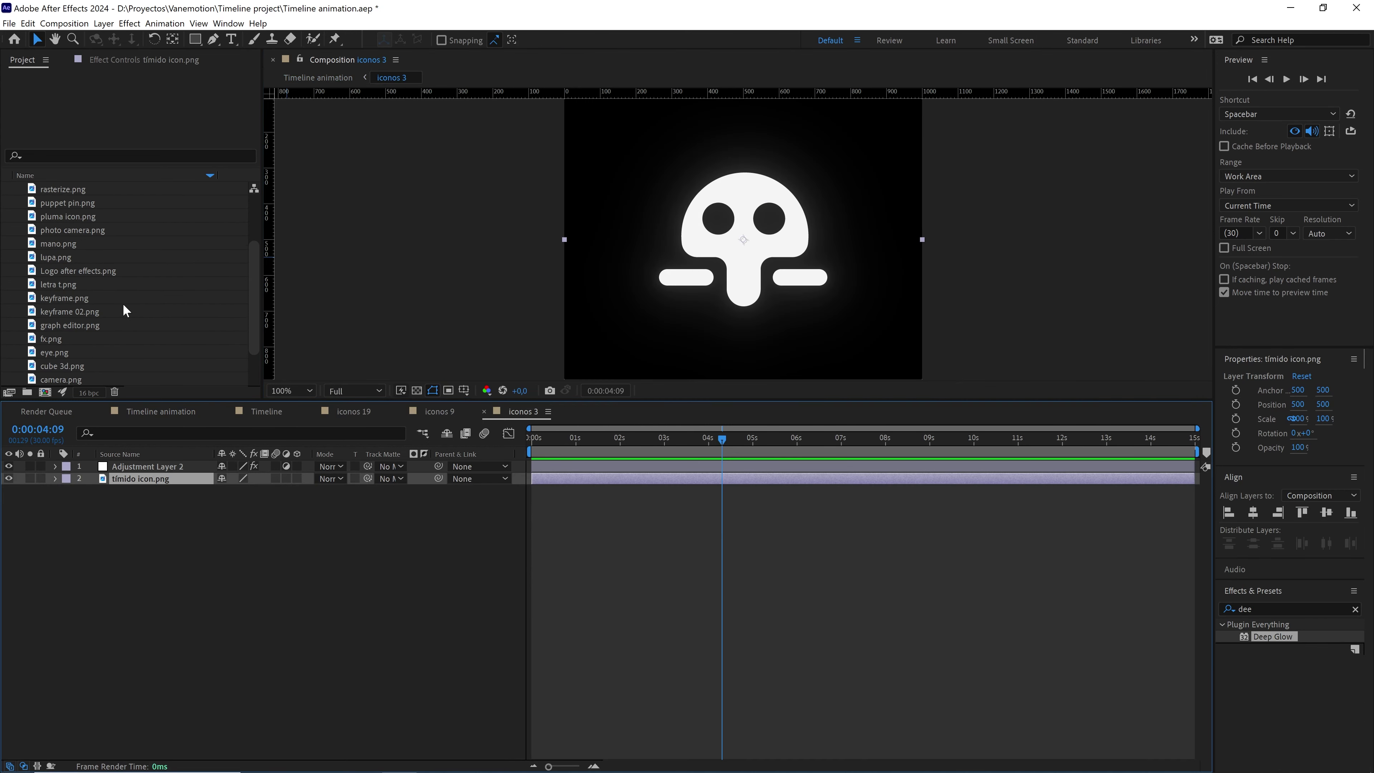
{"action": "left_click", "coordinate": [55, 298]}
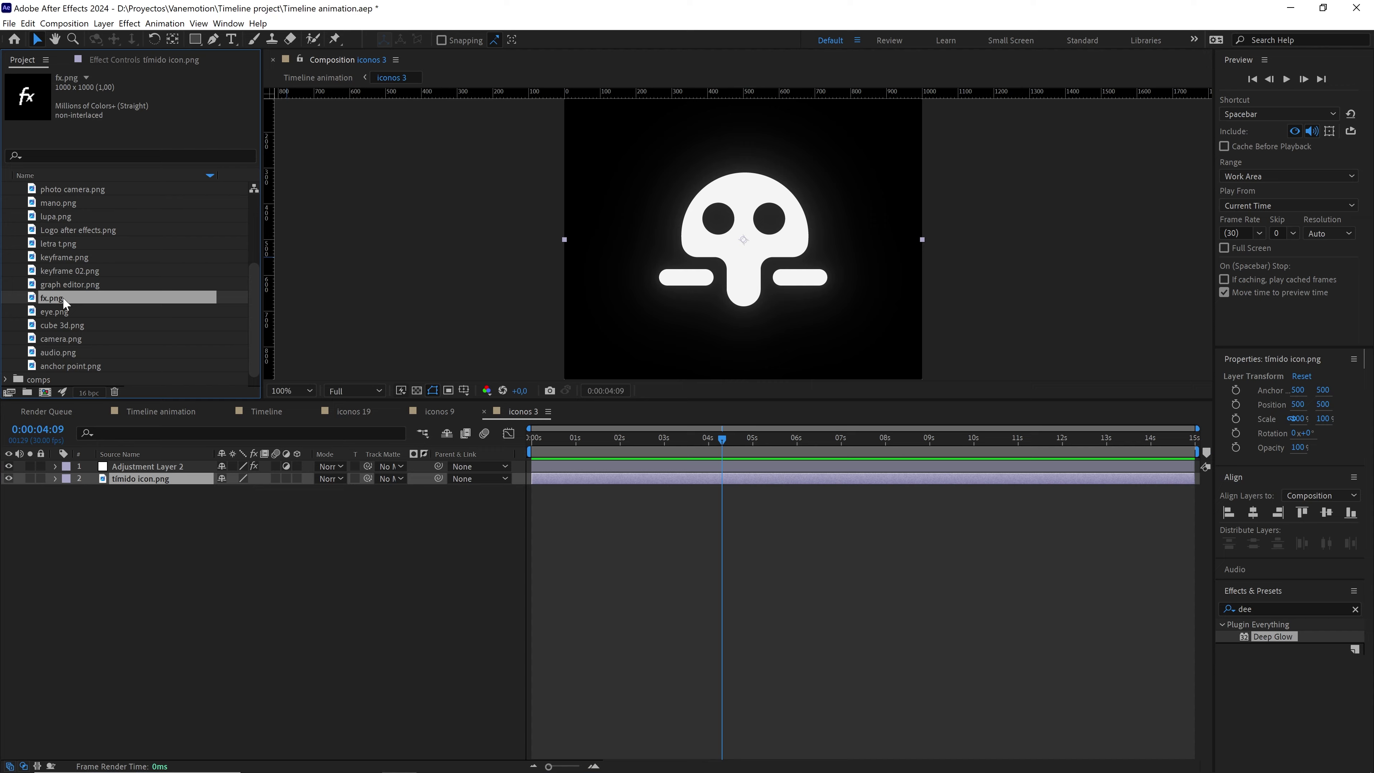
{"action": "left_click_drag", "start_coordinate": [62, 297], "coordinate": [145, 474], "text": "alt"}
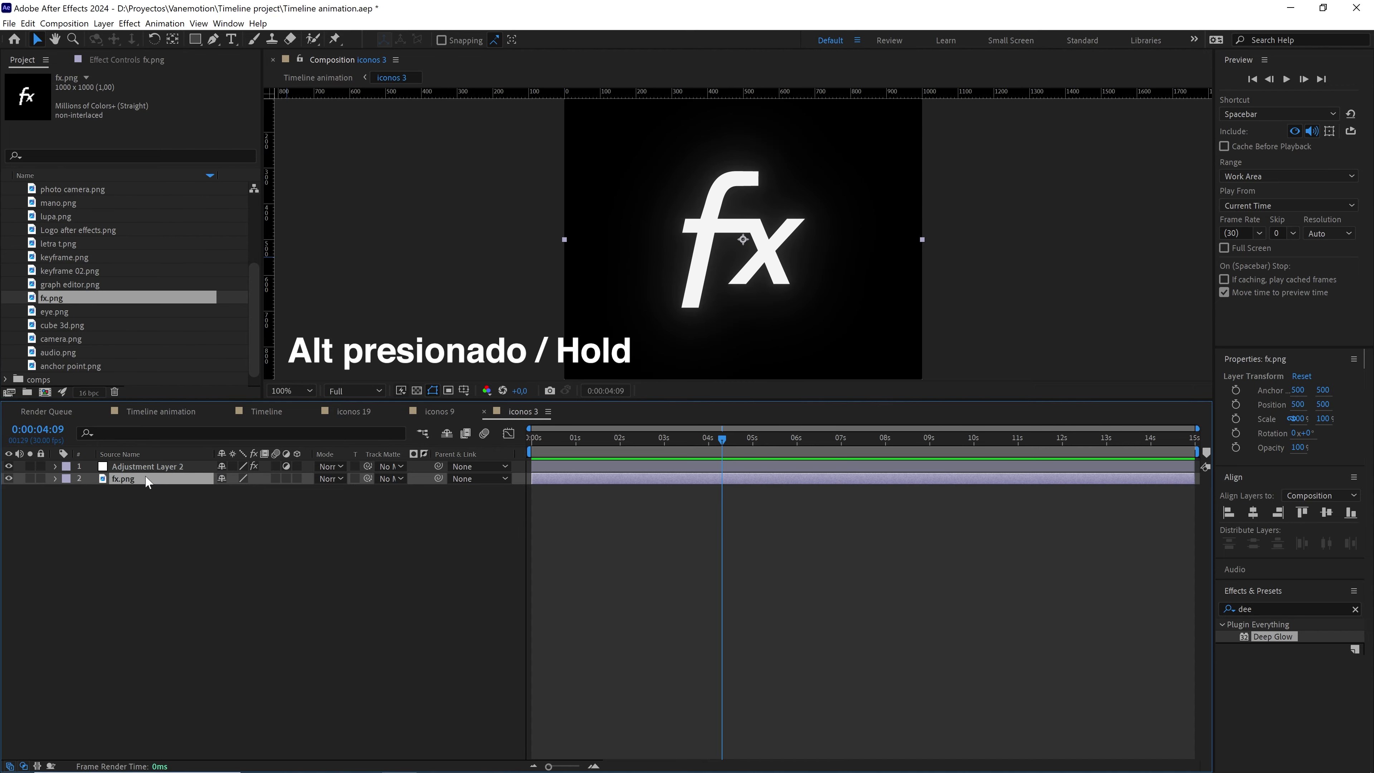
- Return to the Timeline animation composition, fit it in the viewer and preview it from the first frame
{"action": "left_click", "coordinate": [186, 412]}
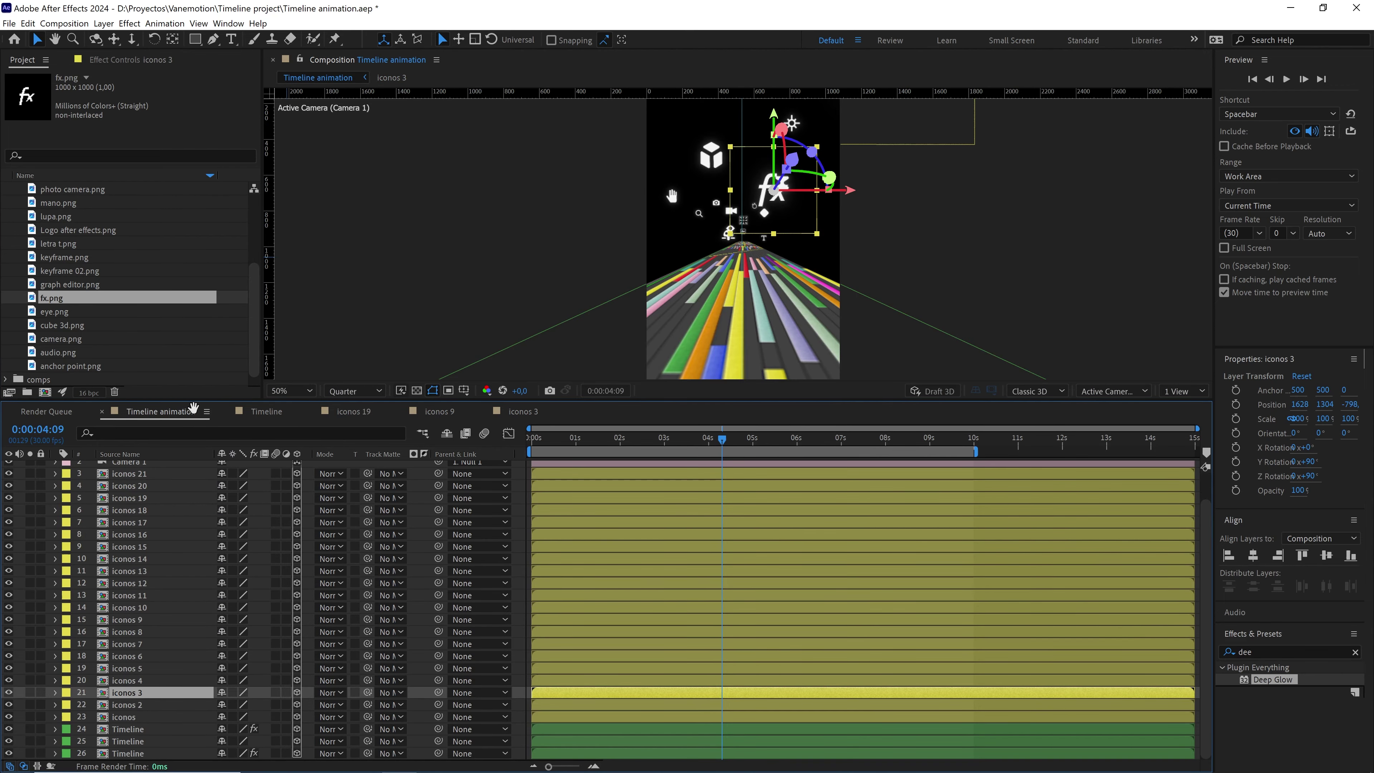
{"action": "key", "text": "space"}
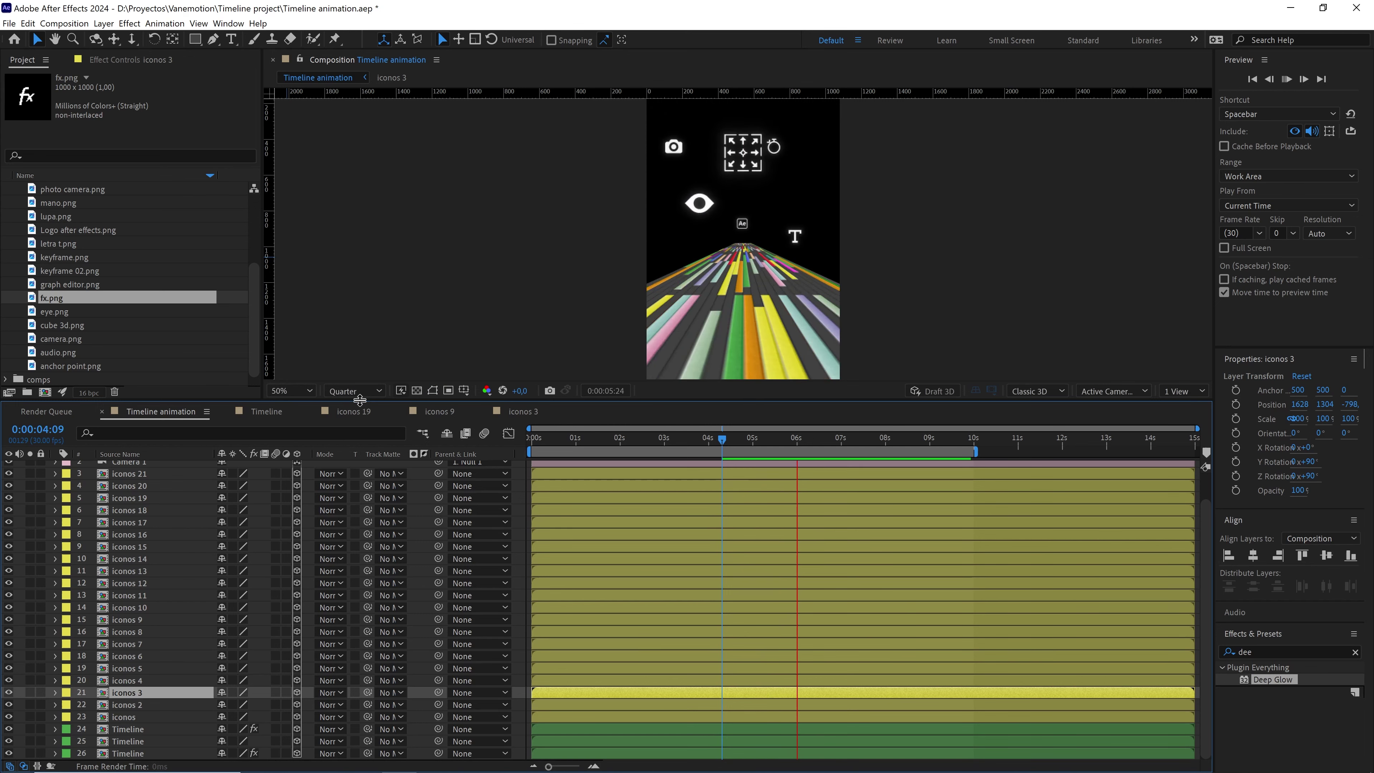
{"action": "left_click", "coordinate": [302, 389]}
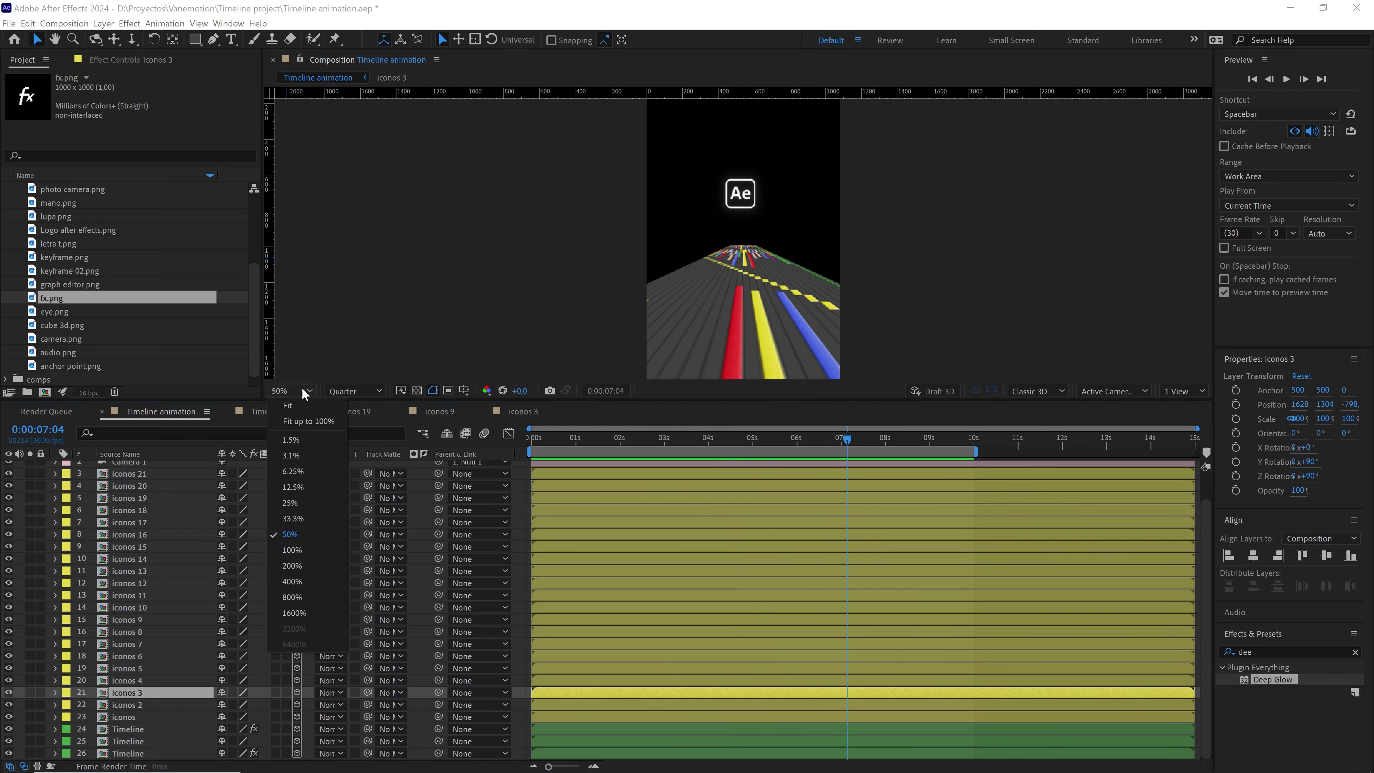
{"action": "left_click", "coordinate": [302, 407]}
{"action": "left_click_drag", "start_coordinate": [573, 441], "coordinate": [512, 444]}
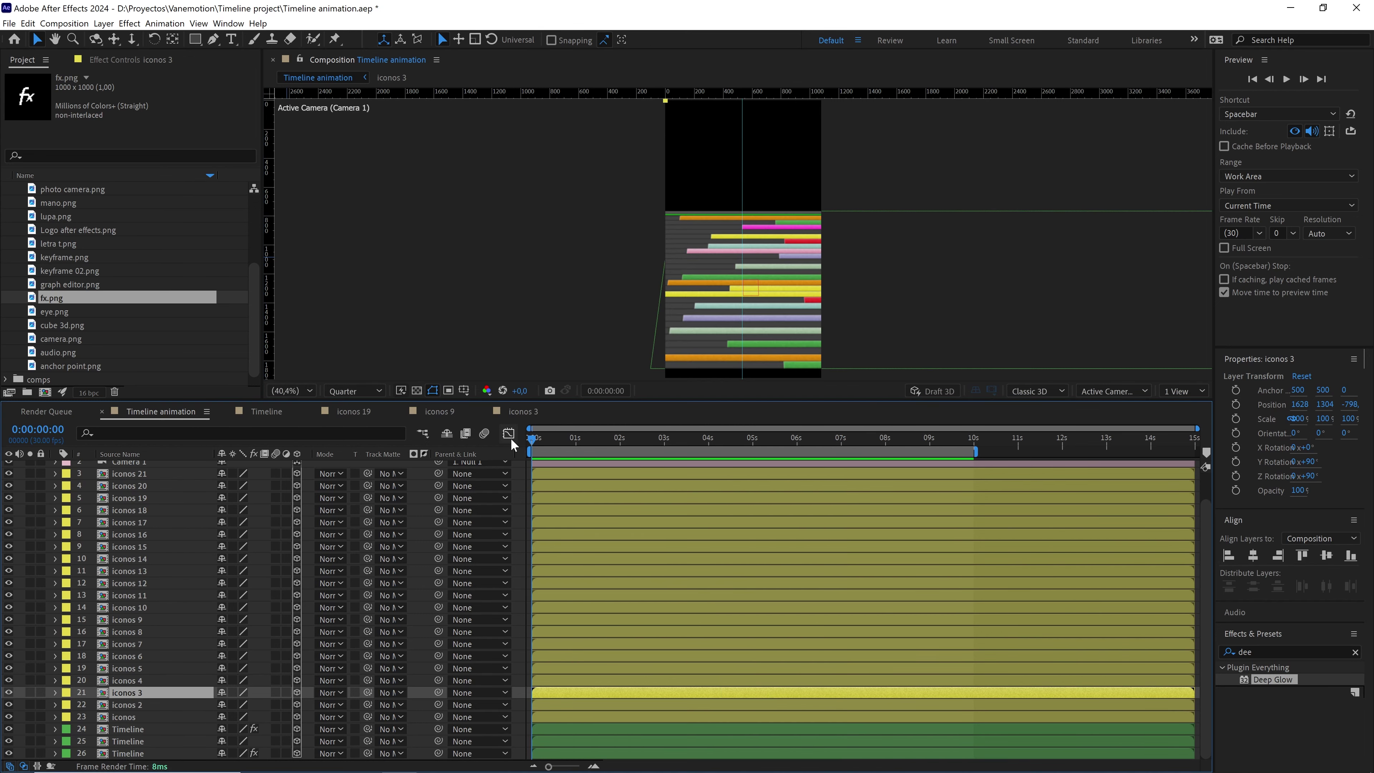
{"action": "key", "text": "space"}
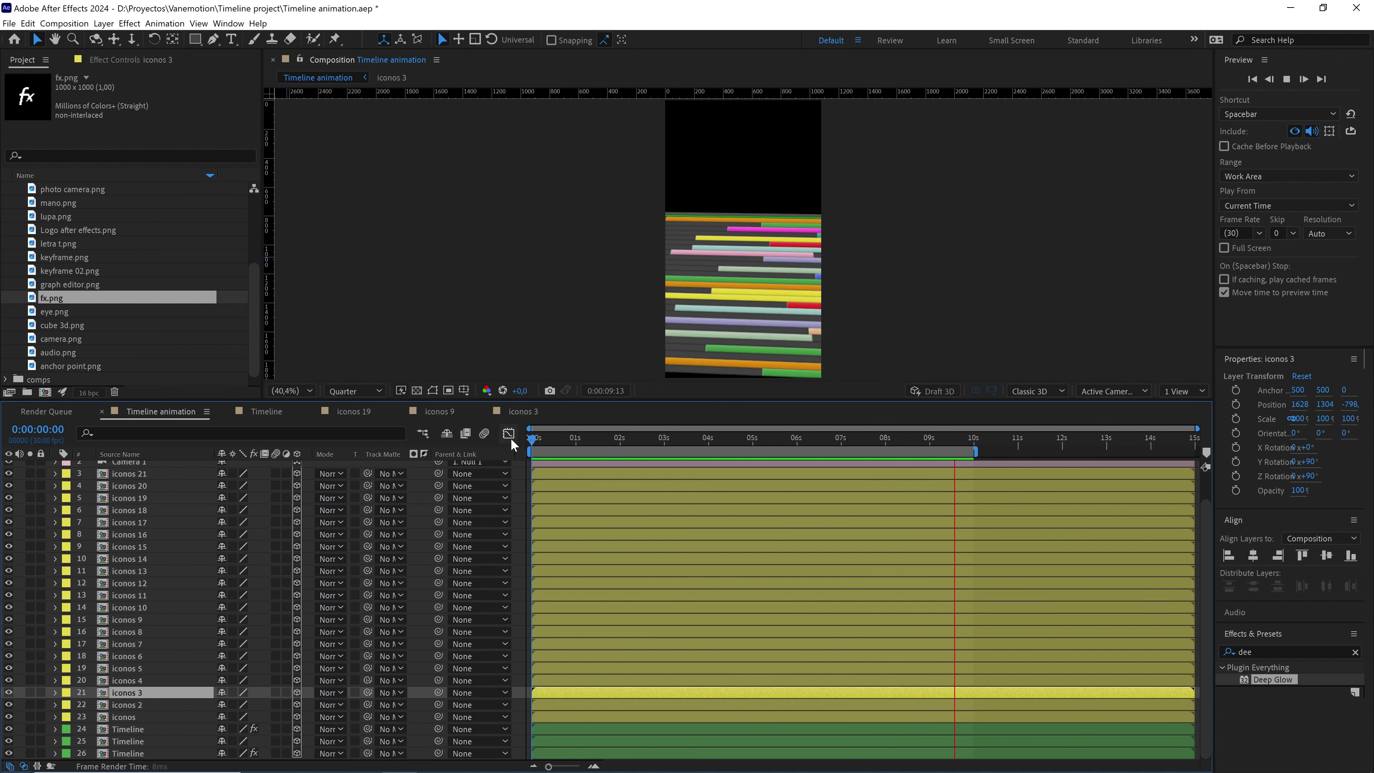
{"action": "key", "text": "space"}
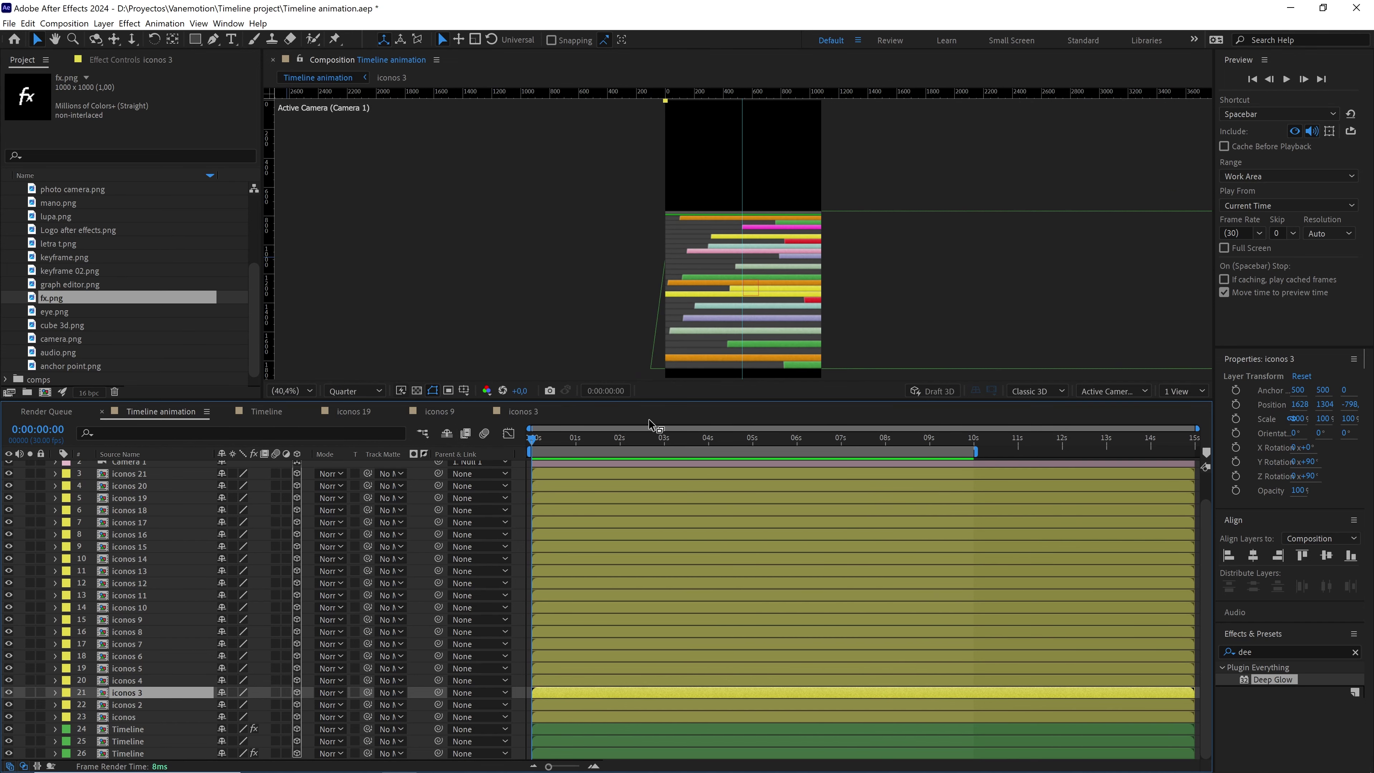
- Mark all the iconos layers, from iconos to iconos 21, as shy and hide the shy layers from the timeline
{"action": "left_click", "coordinate": [195, 499]}
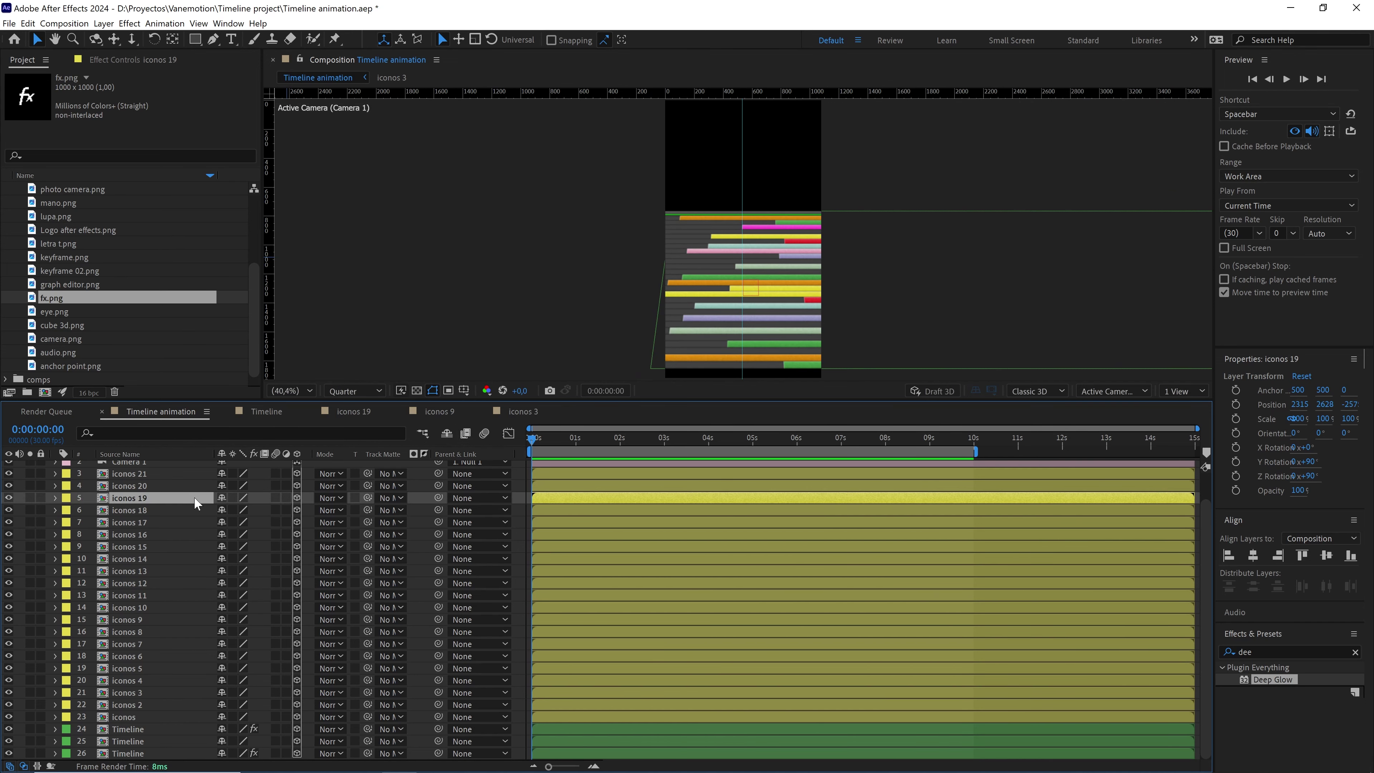
{"action": "key", "text": "grave"}
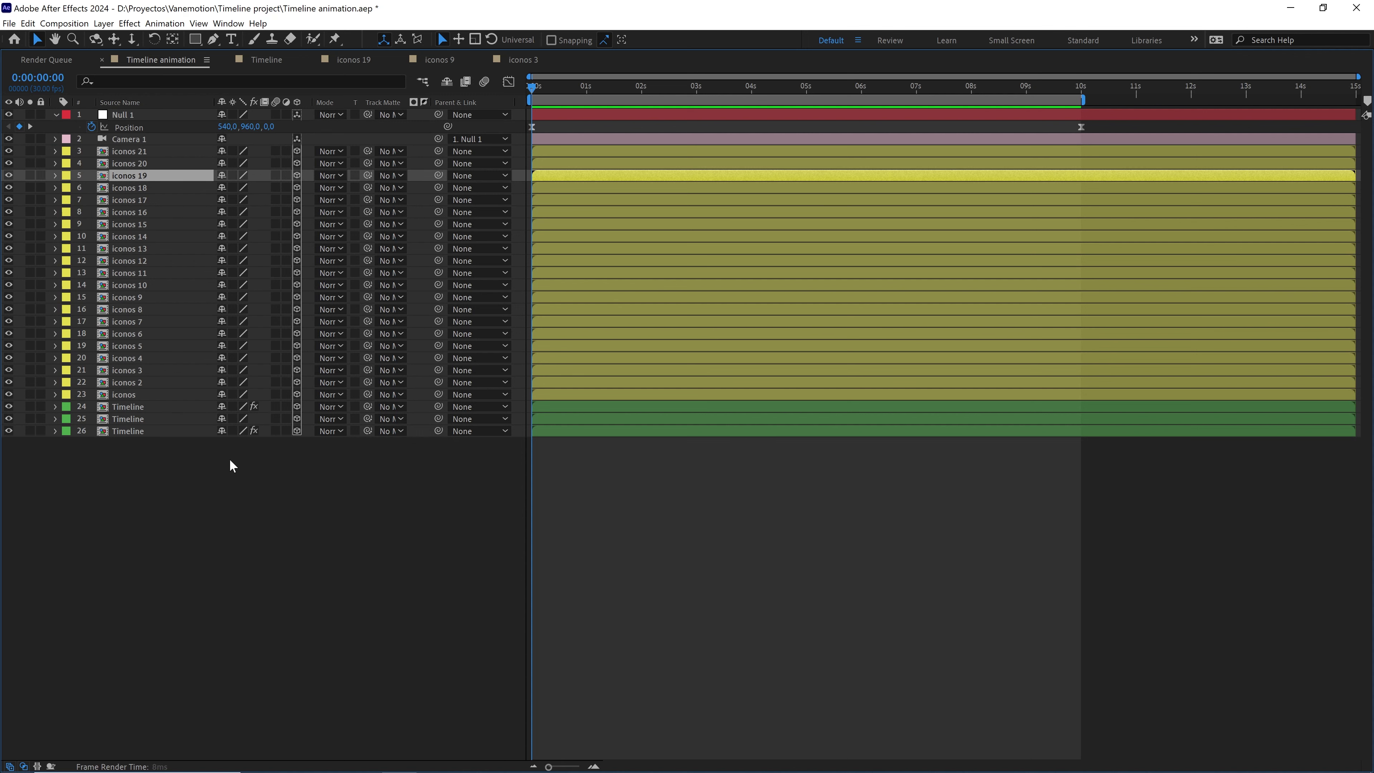
{"action": "left_click", "coordinate": [130, 395]}
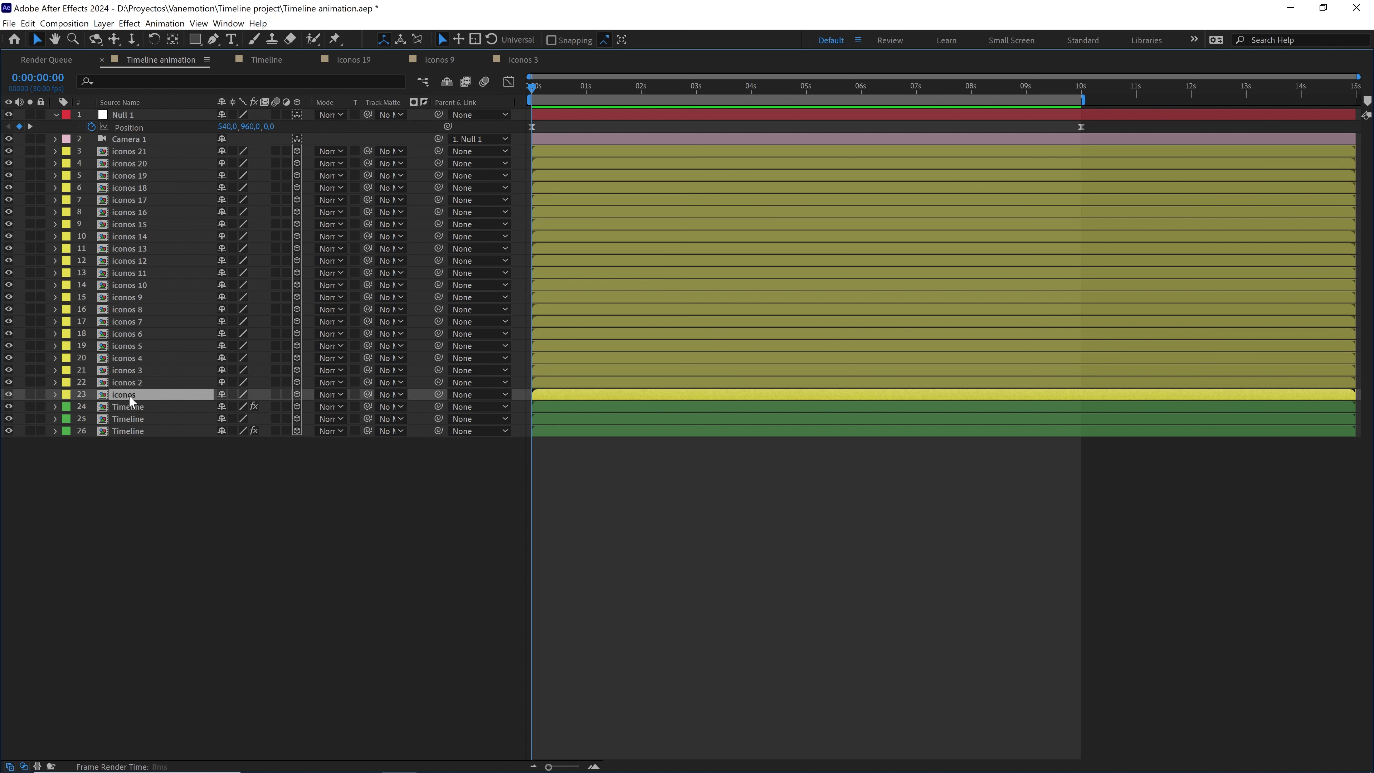
{"action": "left_click", "coordinate": [136, 156], "text": "shift"}
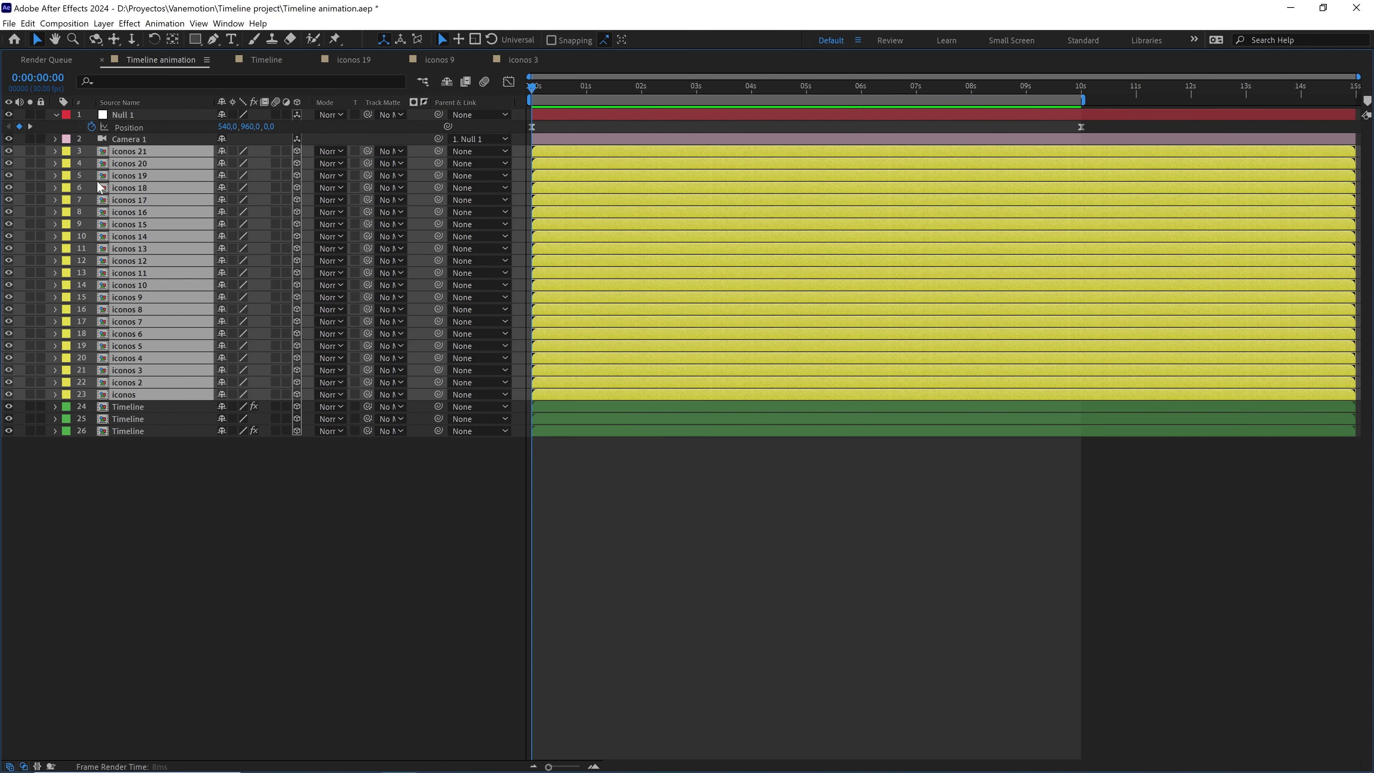
{"action": "left_click", "coordinate": [222, 153]}
{"action": "left_click", "coordinate": [447, 83]}
{"action": "left_click", "coordinate": [447, 81]}
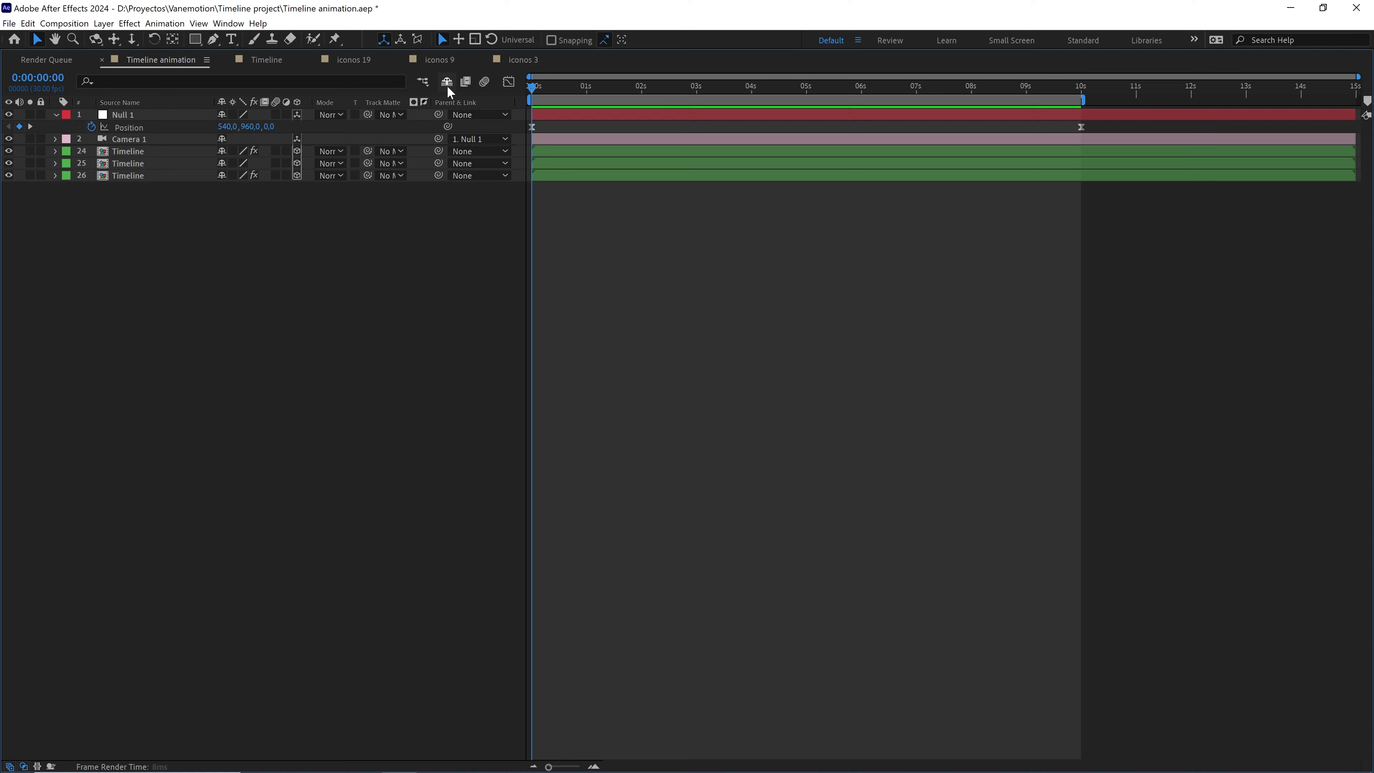
{"action": "left_click", "coordinate": [446, 82]}
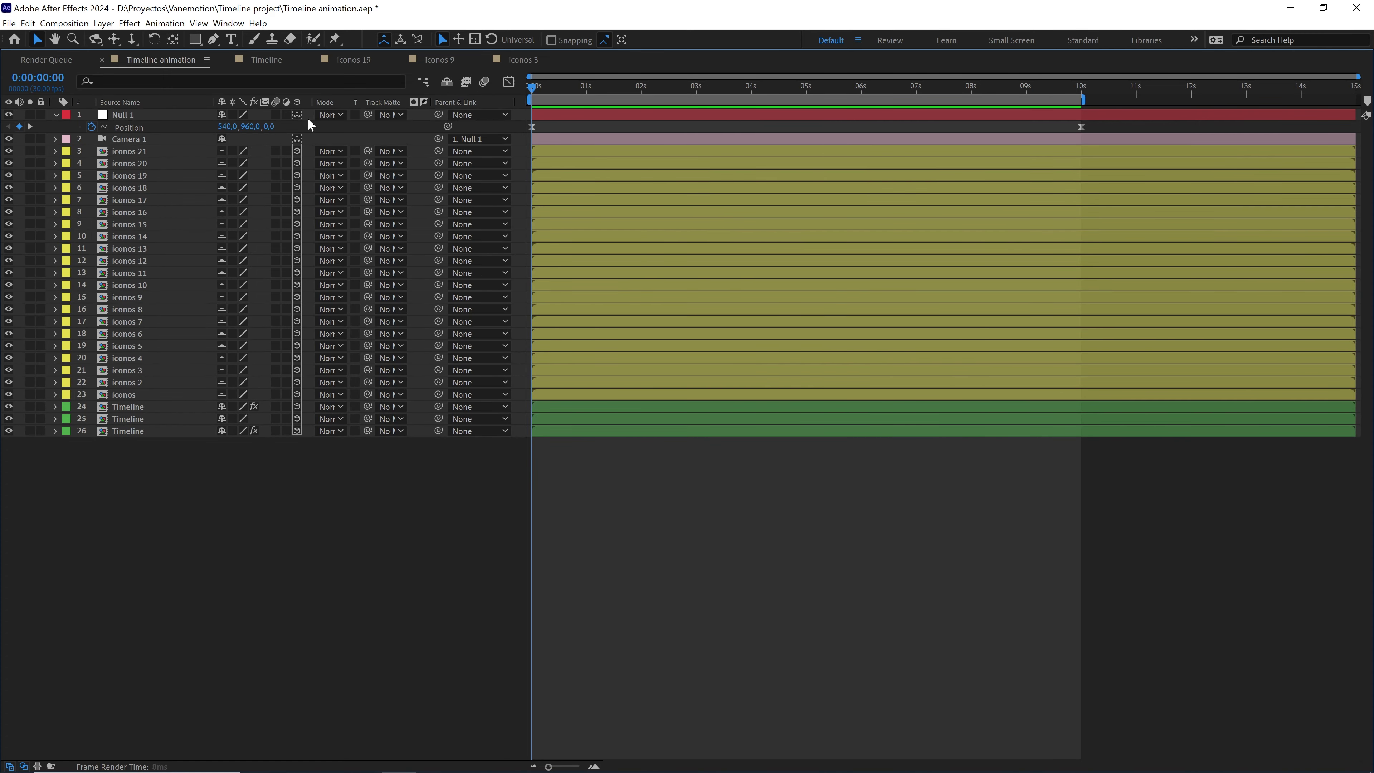
{"action": "left_click", "coordinate": [446, 83]}
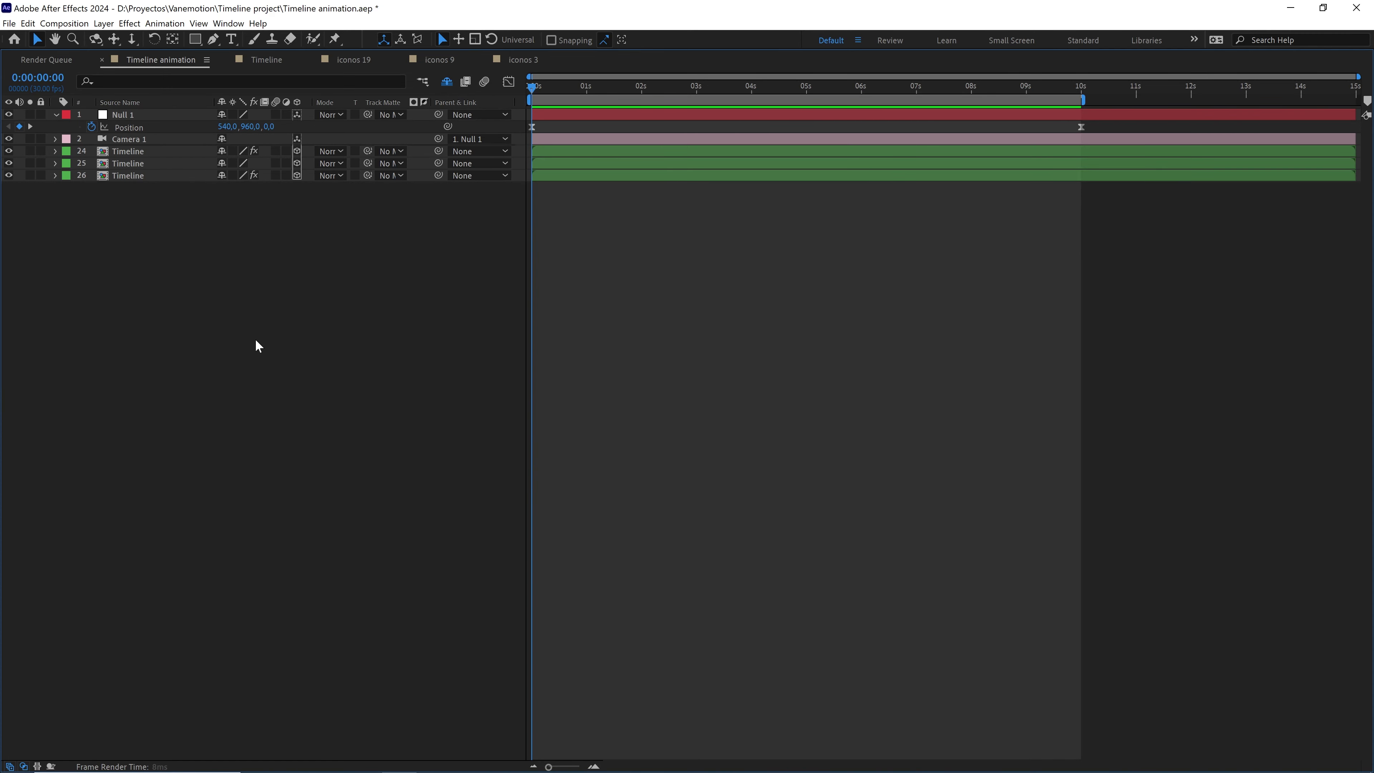
{"action": "key", "text": "grave"}
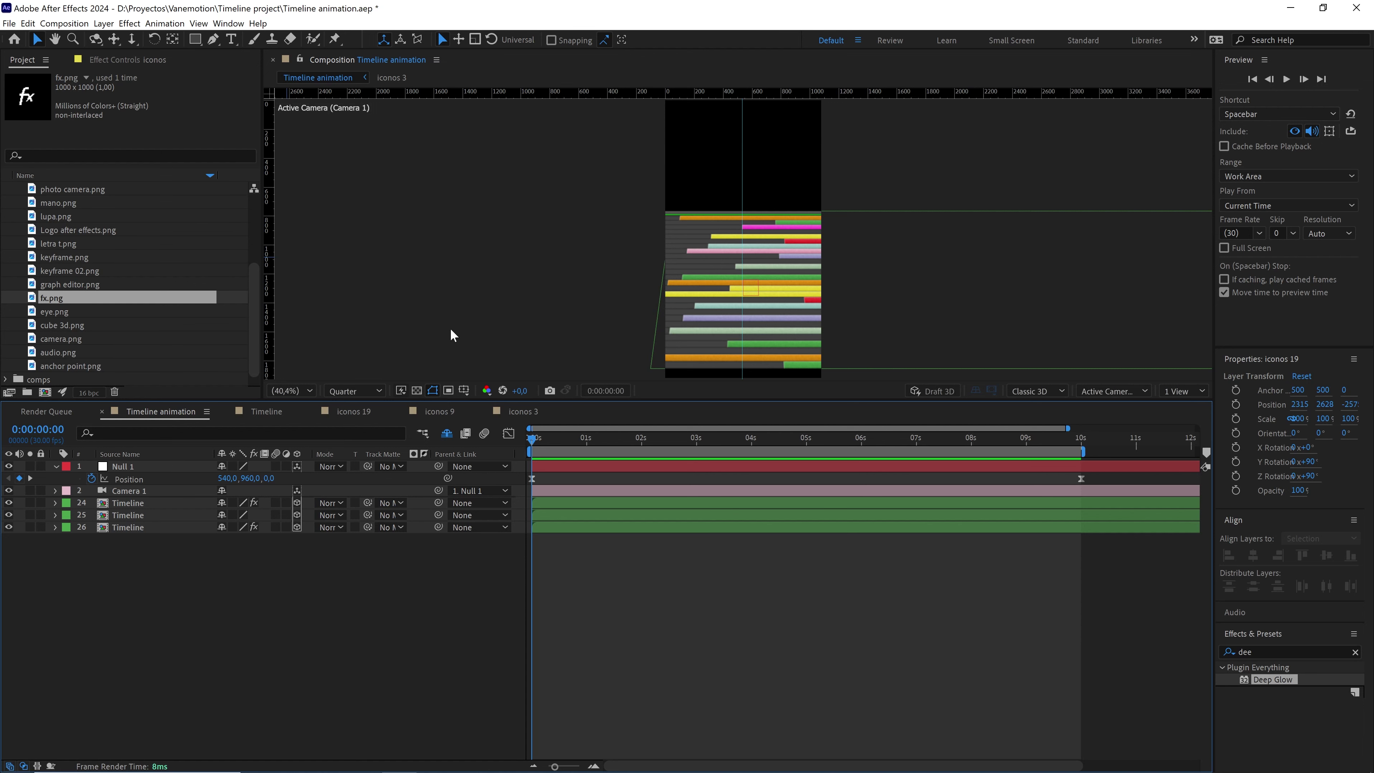
- Tidy the workspace by enlarging the viewer, collapsing the icons folder and clearing the effects search, and save the project
{"action": "left_click_drag", "start_coordinate": [497, 403], "coordinate": [495, 444]}
{"action": "left_click", "coordinate": [416, 601]}
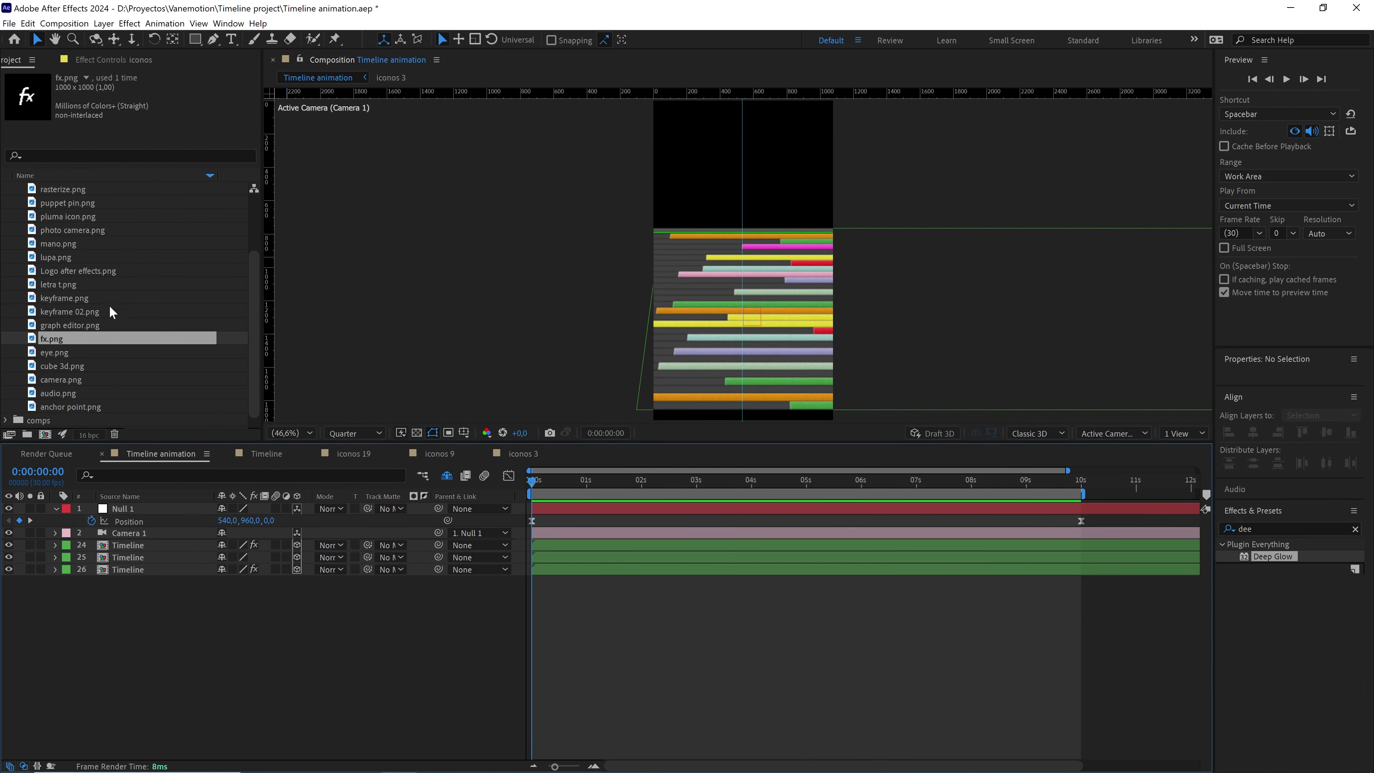
{"action": "scroll", "coordinate": [111, 312], "scroll_direction": "up", "scroll_amount": 3}
{"action": "left_click", "coordinate": [11, 231]}
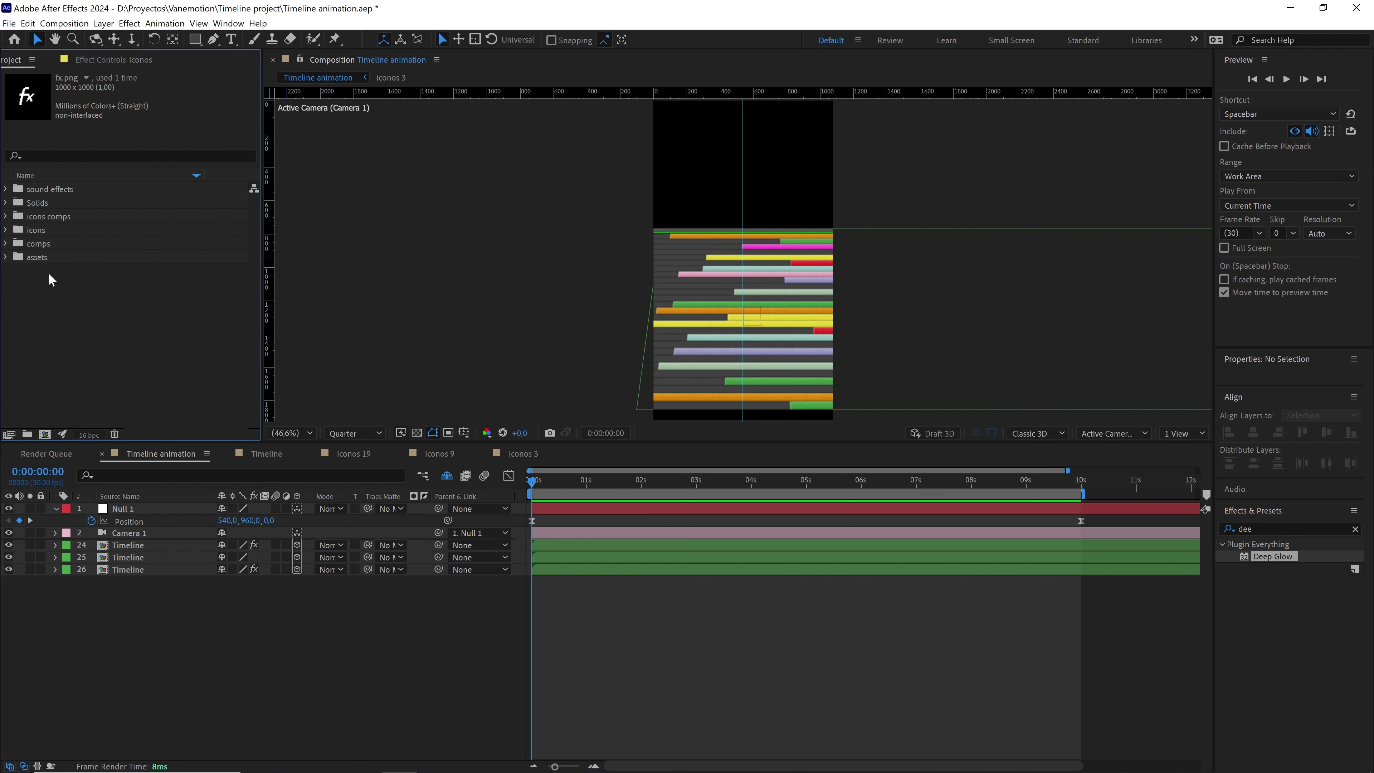
{"action": "left_click", "coordinate": [98, 296]}
{"action": "left_click", "coordinate": [1355, 529]}
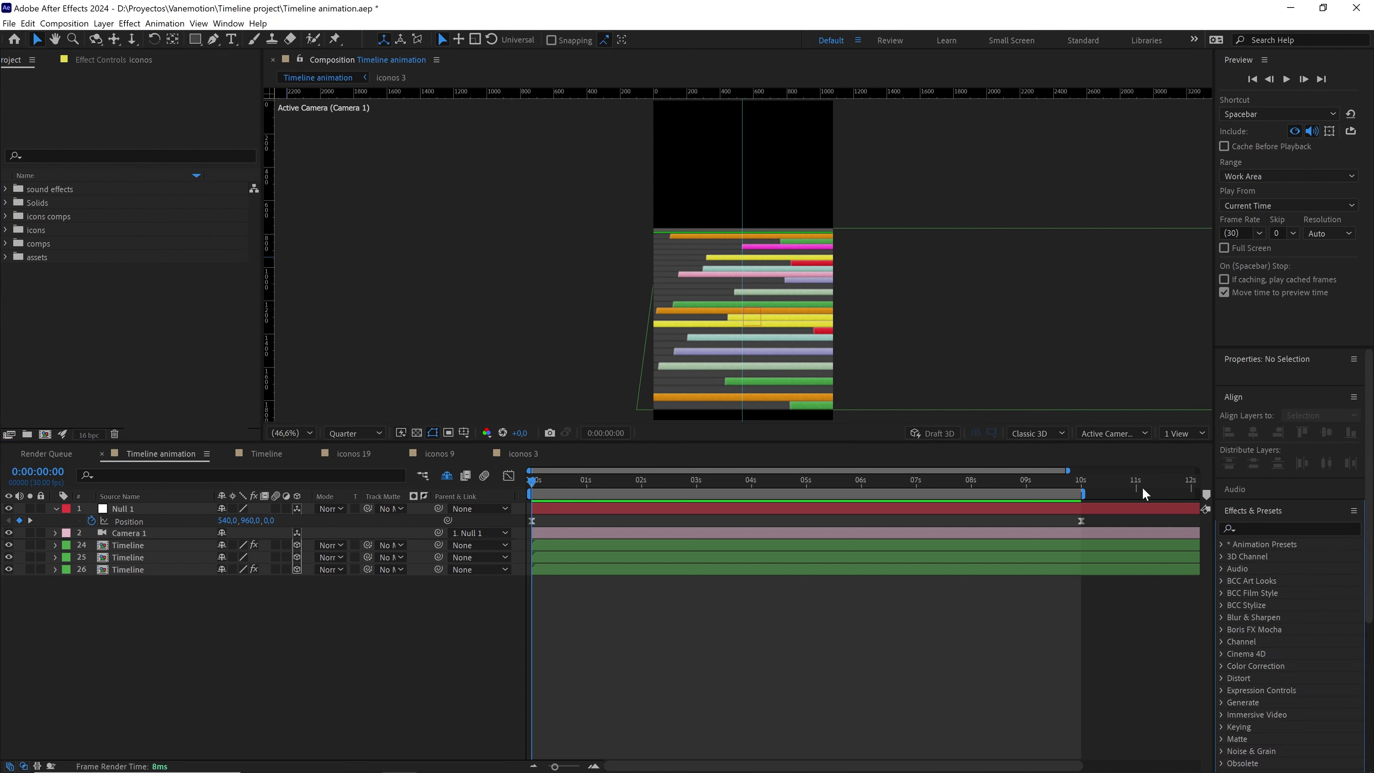
{"action": "left_click", "coordinate": [298, 432]}
{"action": "left_click", "coordinate": [278, 432]}
{"action": "left_click", "coordinate": [193, 386]}
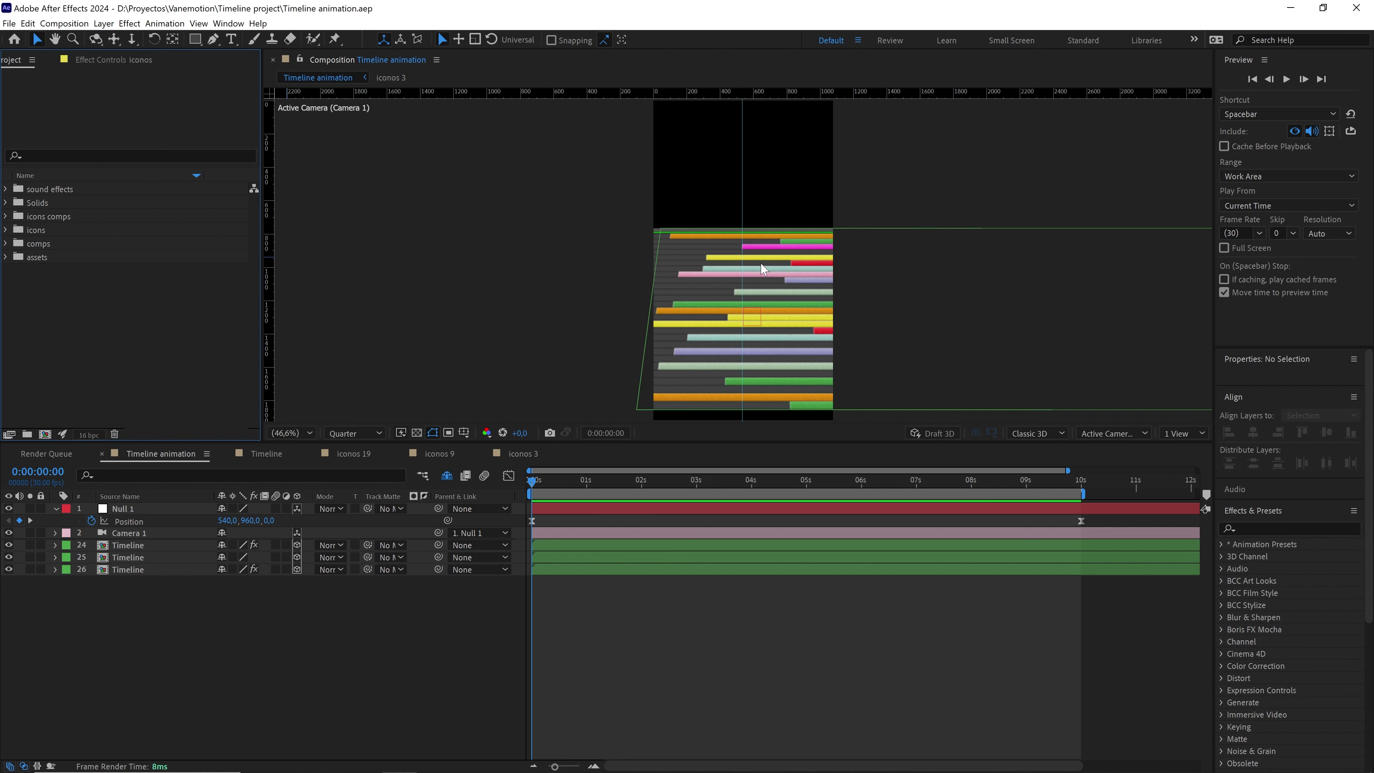
- Add Button.mov from the assets folder below Camera 1 as a 3D layer with a Fuchsia label
{"action": "scroll", "coordinate": [760, 244], "scroll_direction": "up", "scroll_amount": 1}
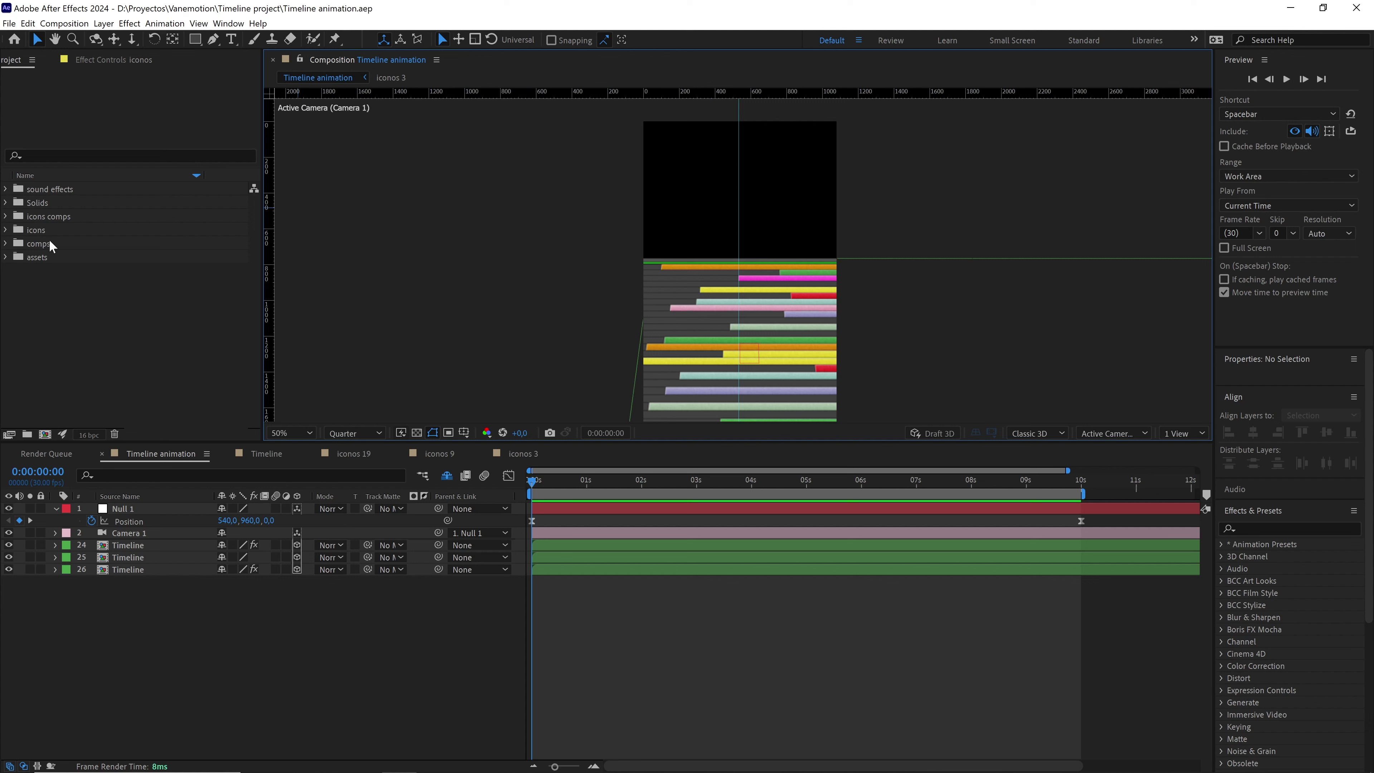
{"action": "left_click", "coordinate": [5, 257]}
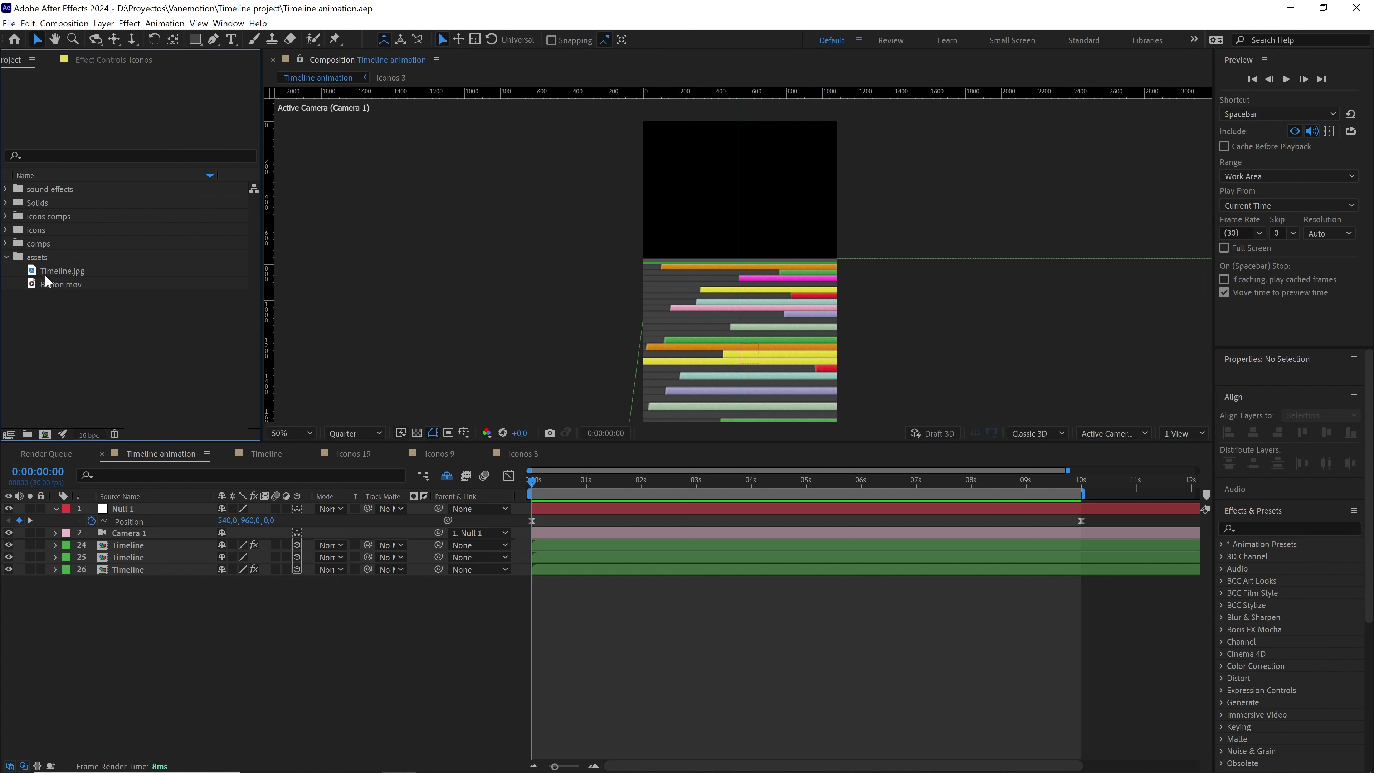
{"action": "left_click", "coordinate": [54, 284]}
{"action": "left_click_drag", "start_coordinate": [66, 286], "coordinate": [144, 533]}
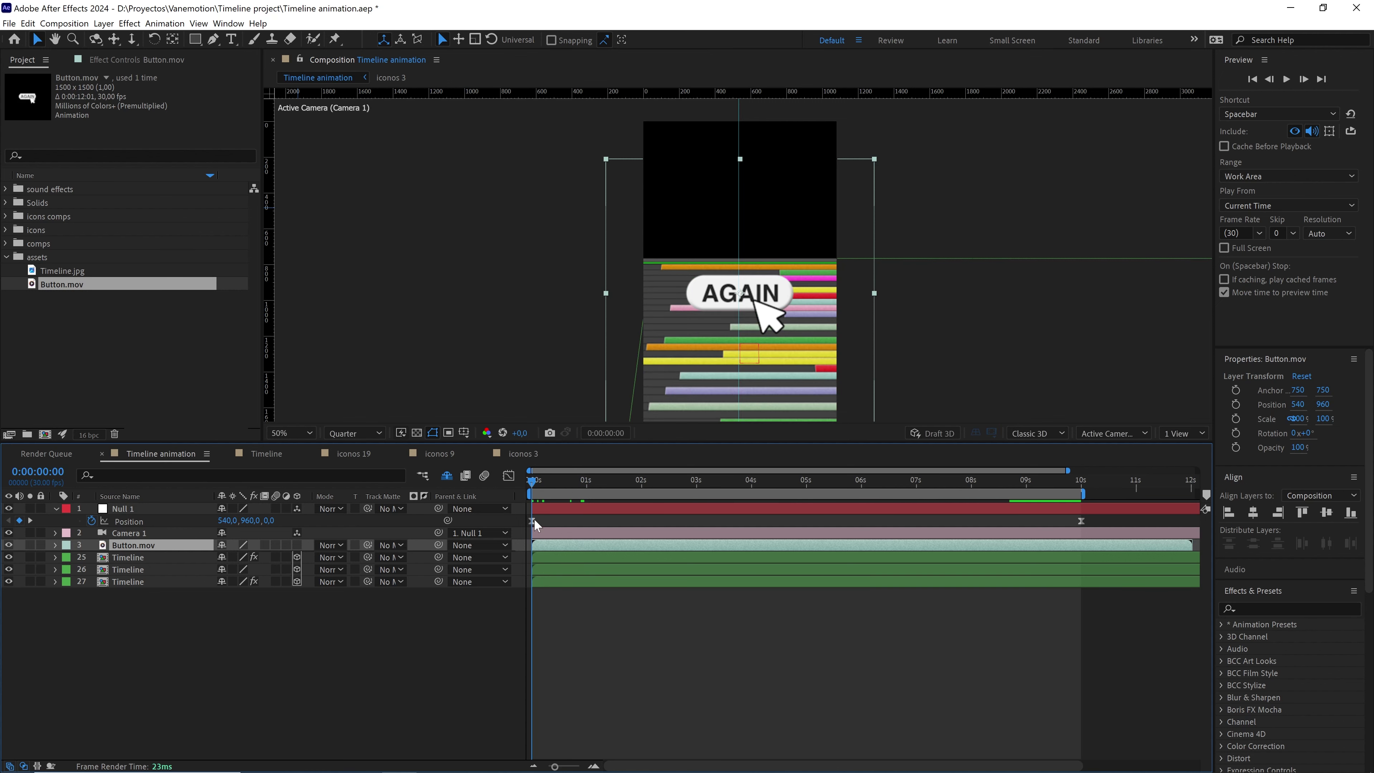
{"action": "left_click", "coordinate": [297, 545]}
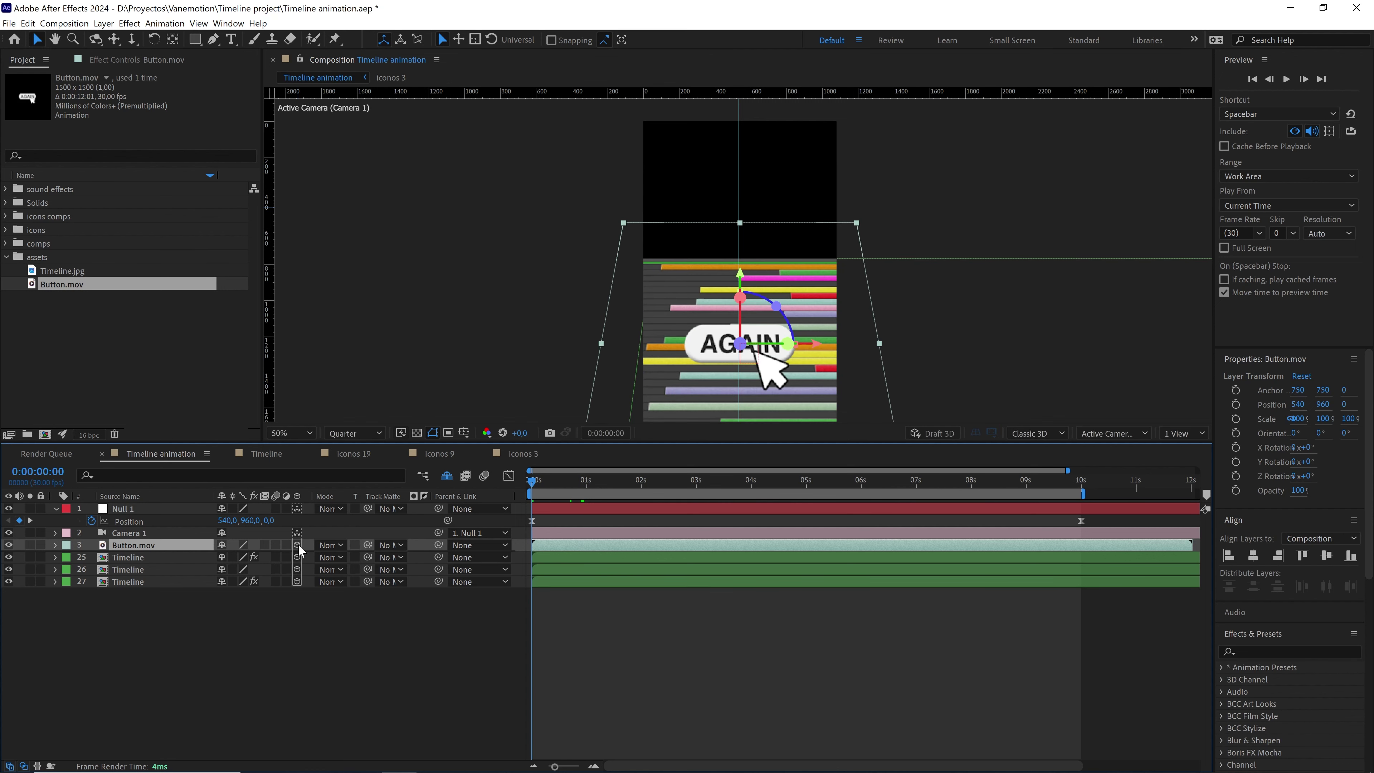
{"action": "left_click", "coordinate": [67, 545]}
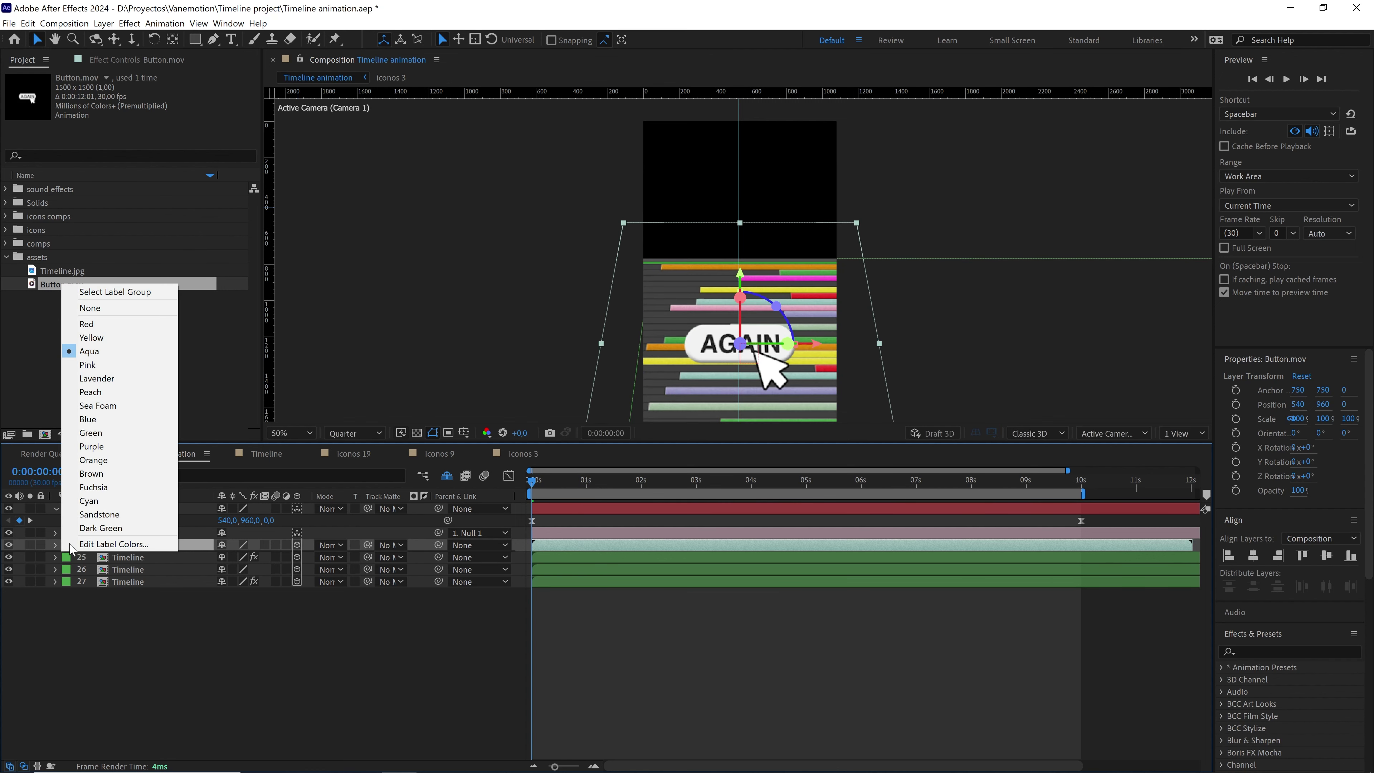
{"action": "left_click", "coordinate": [114, 483]}
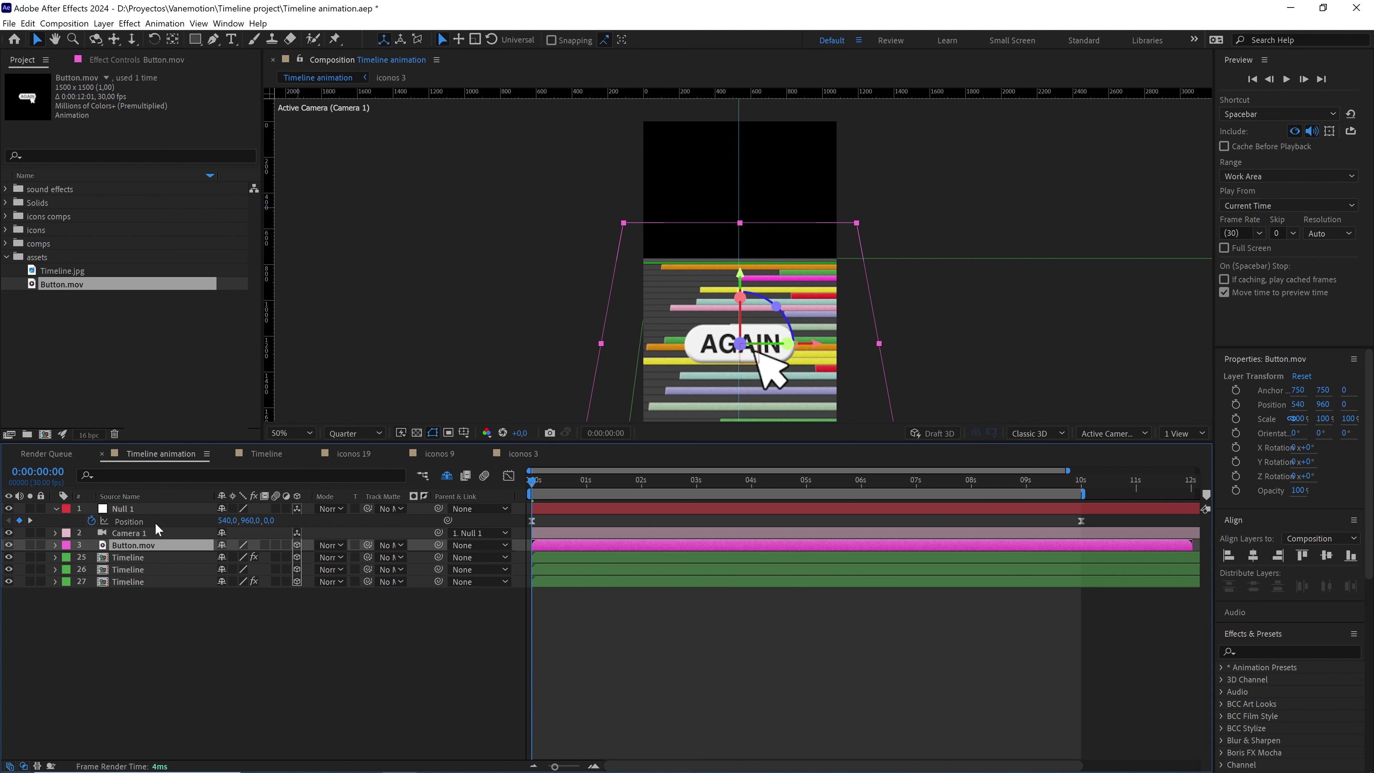
- Reveal the Button.mov layer's Position and raise the AGAIN button above the colored bars, to a Y position of about 228.9
{"action": "key", "text": "p"}
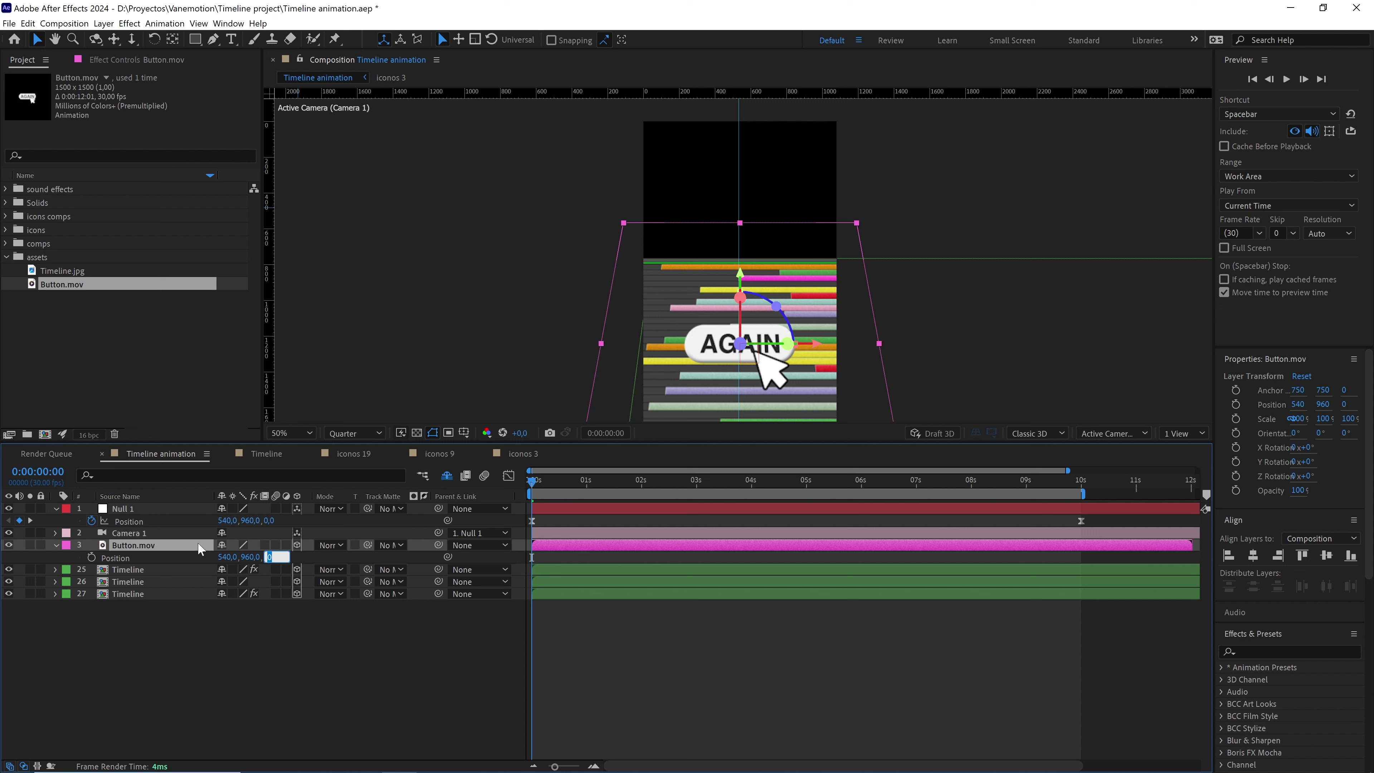
{"action": "left_click", "coordinate": [330, 497]}
{"action": "left_click_drag", "start_coordinate": [745, 279], "coordinate": [751, 158]}
{"action": "key", "text": "period"}
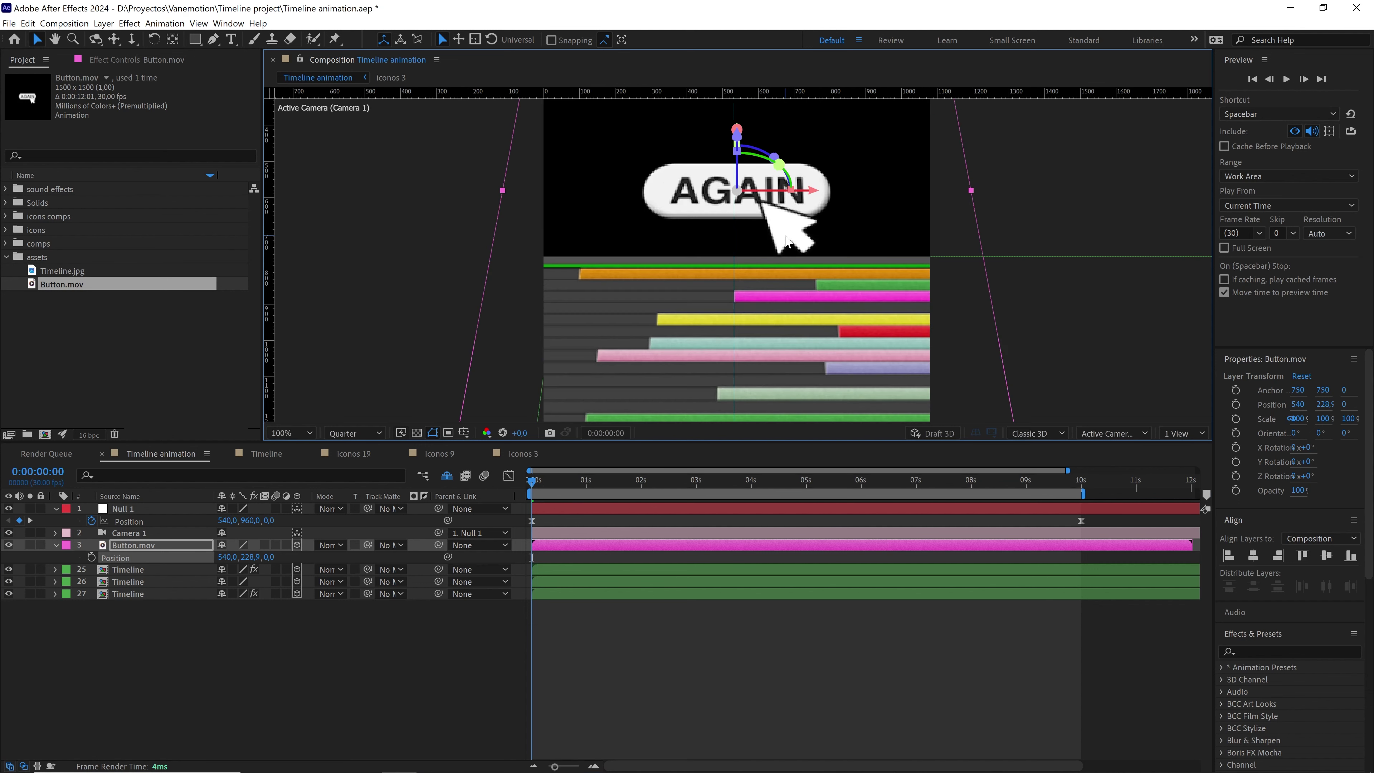
{"action": "left_click_drag", "start_coordinate": [790, 226], "coordinate": [767, 304]}
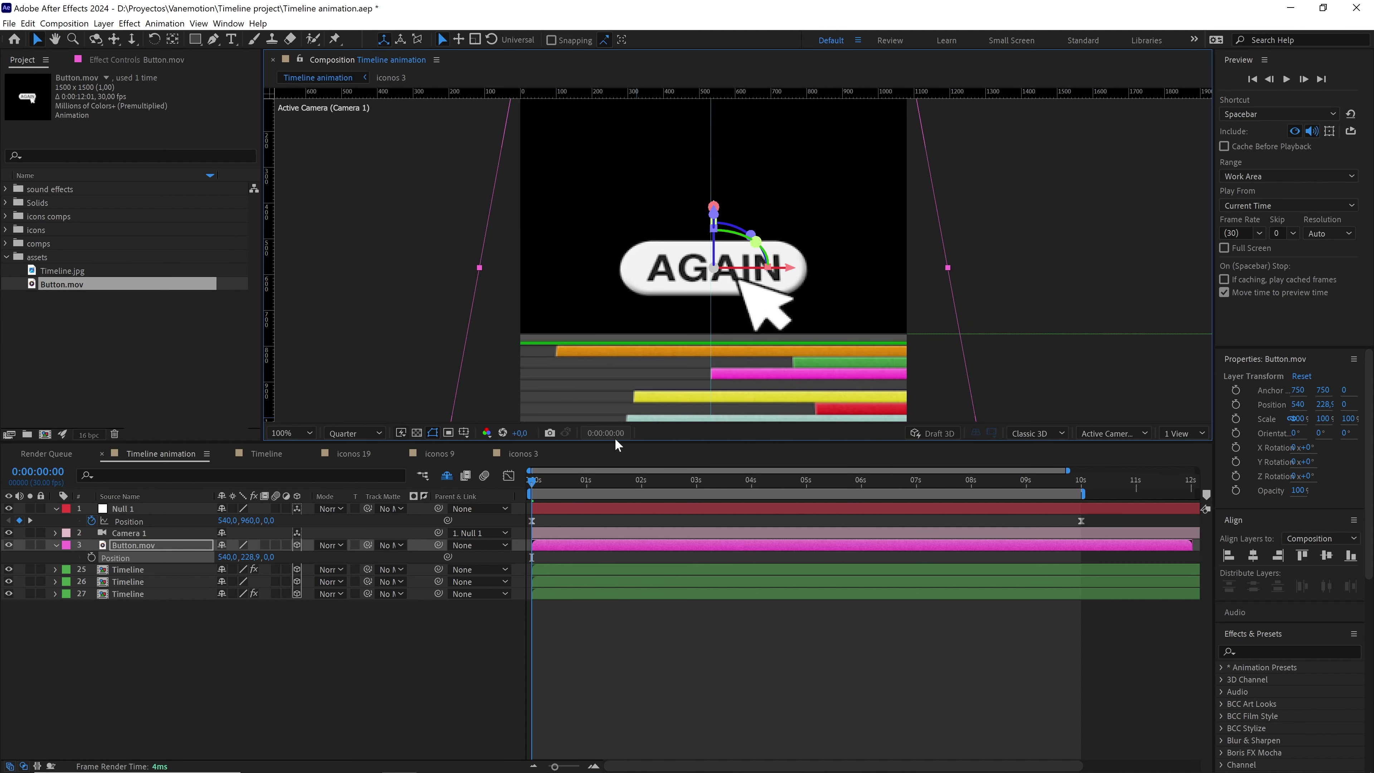
- Enlarge the composition viewer vertically and set its preview resolution to Full
{"action": "left_click", "coordinate": [609, 463]}
{"action": "left_click_drag", "start_coordinate": [609, 462], "coordinate": [490, 570]}
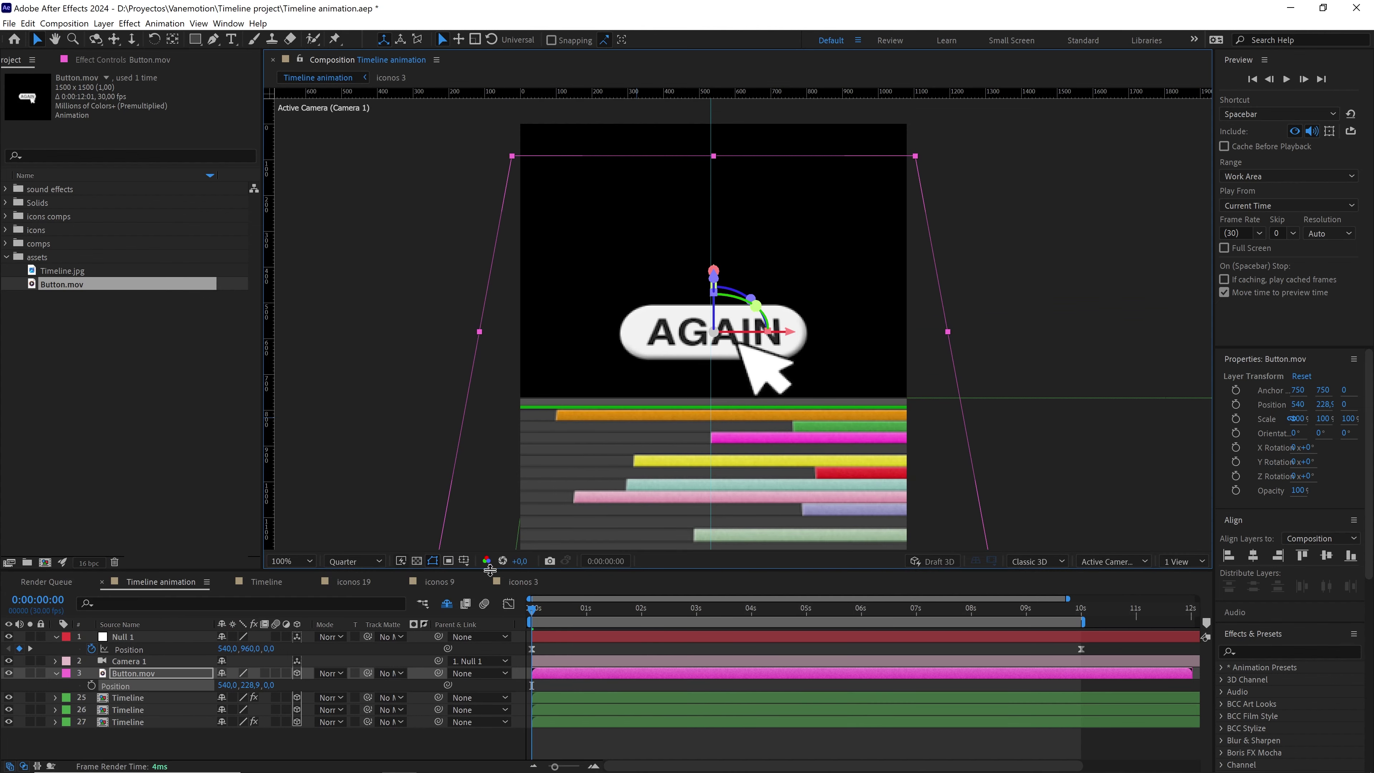
{"action": "left_click", "coordinate": [352, 563]}
{"action": "left_click", "coordinate": [350, 591]}
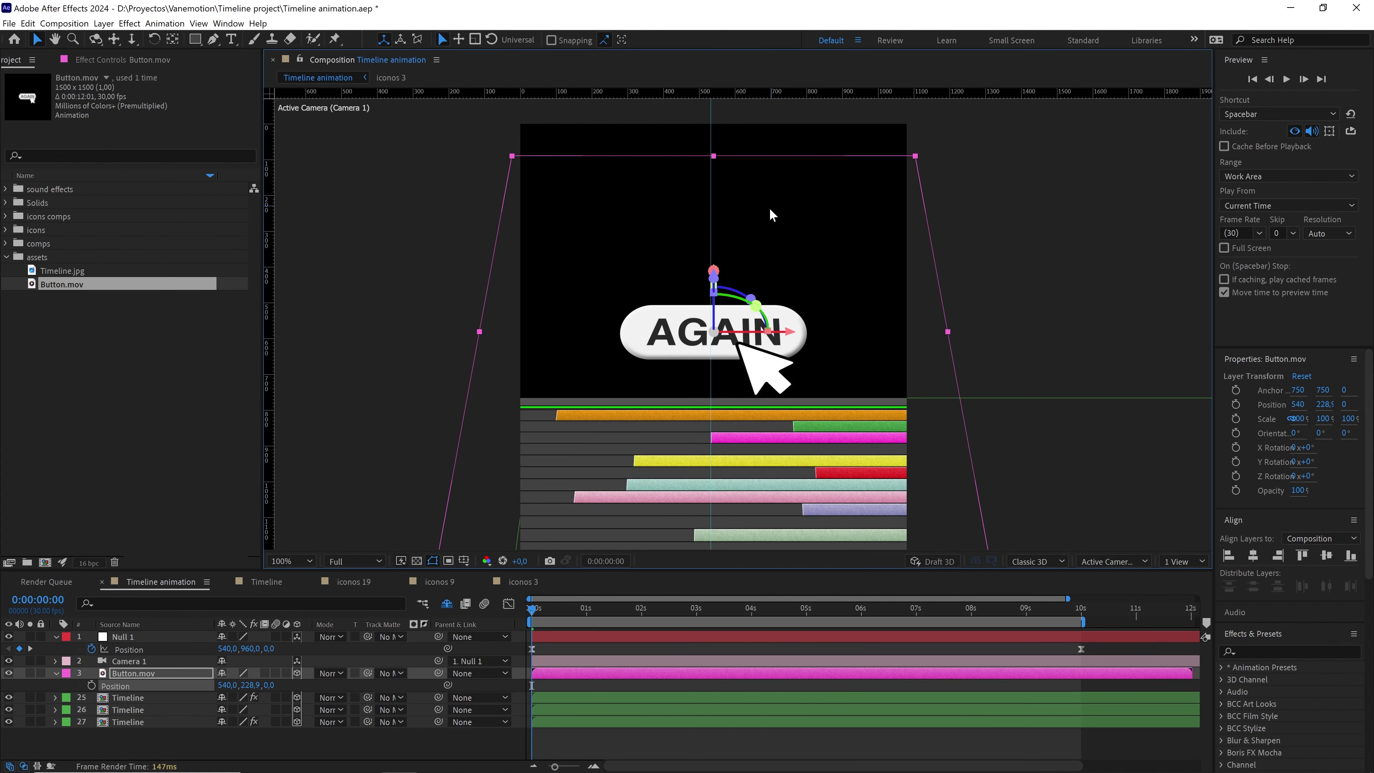
- Raise the AGAIN button further above the colored bars, to a Y position of about -8.1
{"action": "key", "text": "period"}
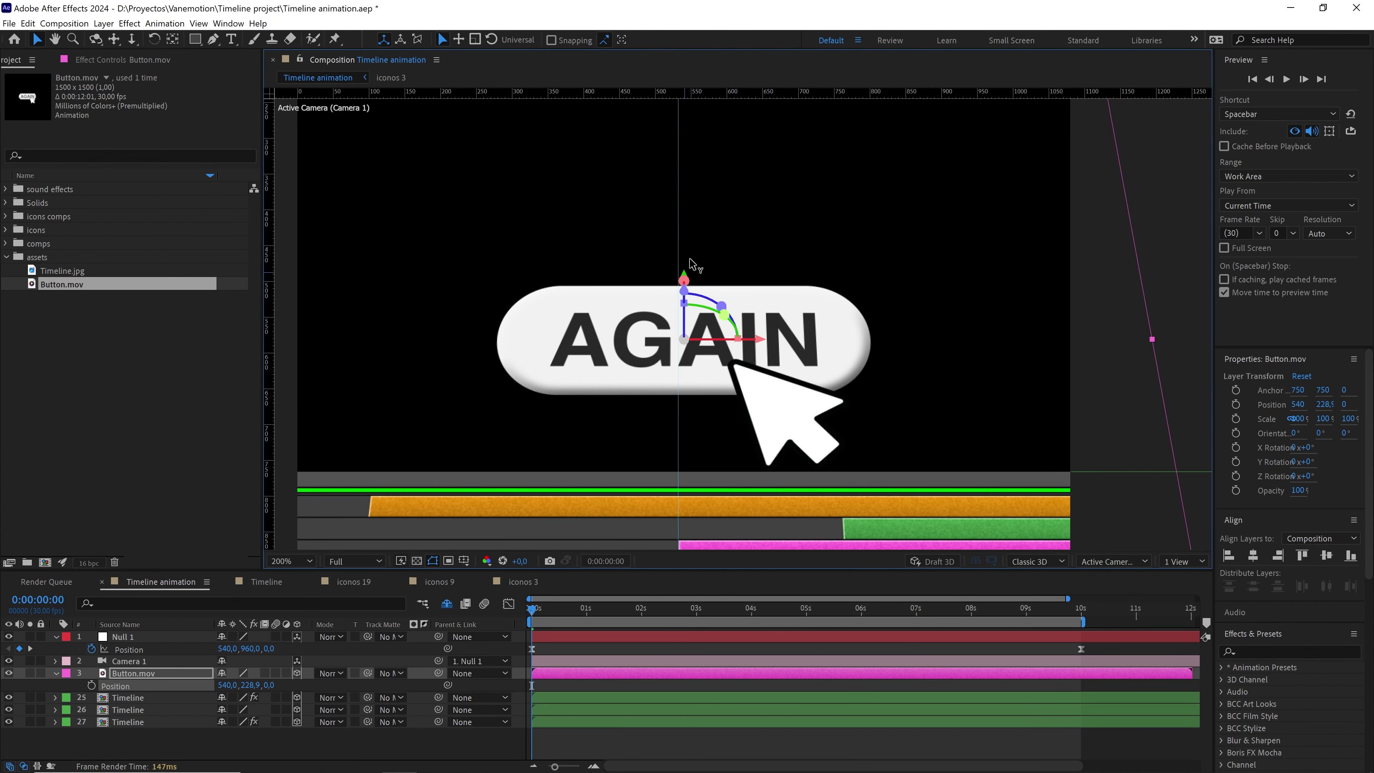
{"action": "left_click_drag", "start_coordinate": [689, 273], "coordinate": [711, 144]}
{"action": "key", "text": "comma"}
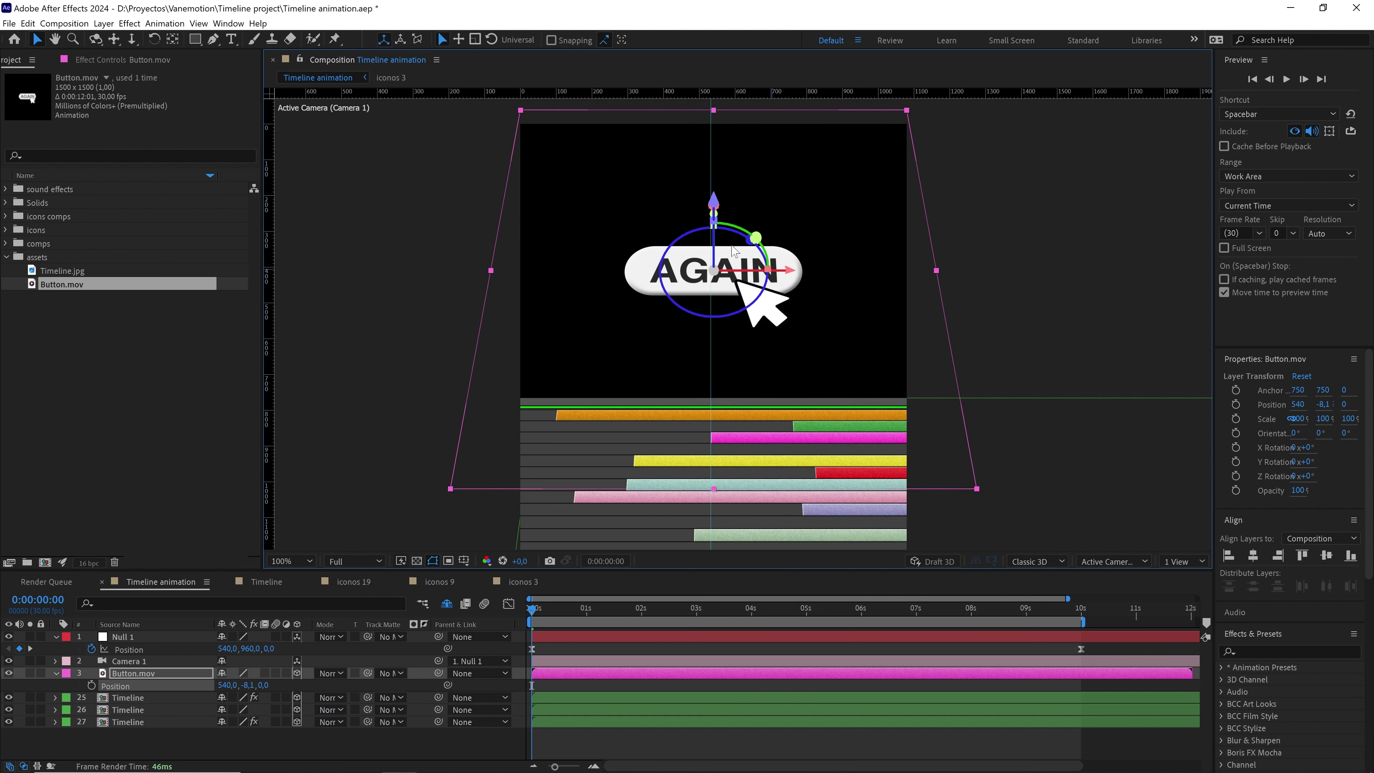
- Place a horizontal guide along the top edge of the AGAIN button
{"action": "key", "text": "period"}
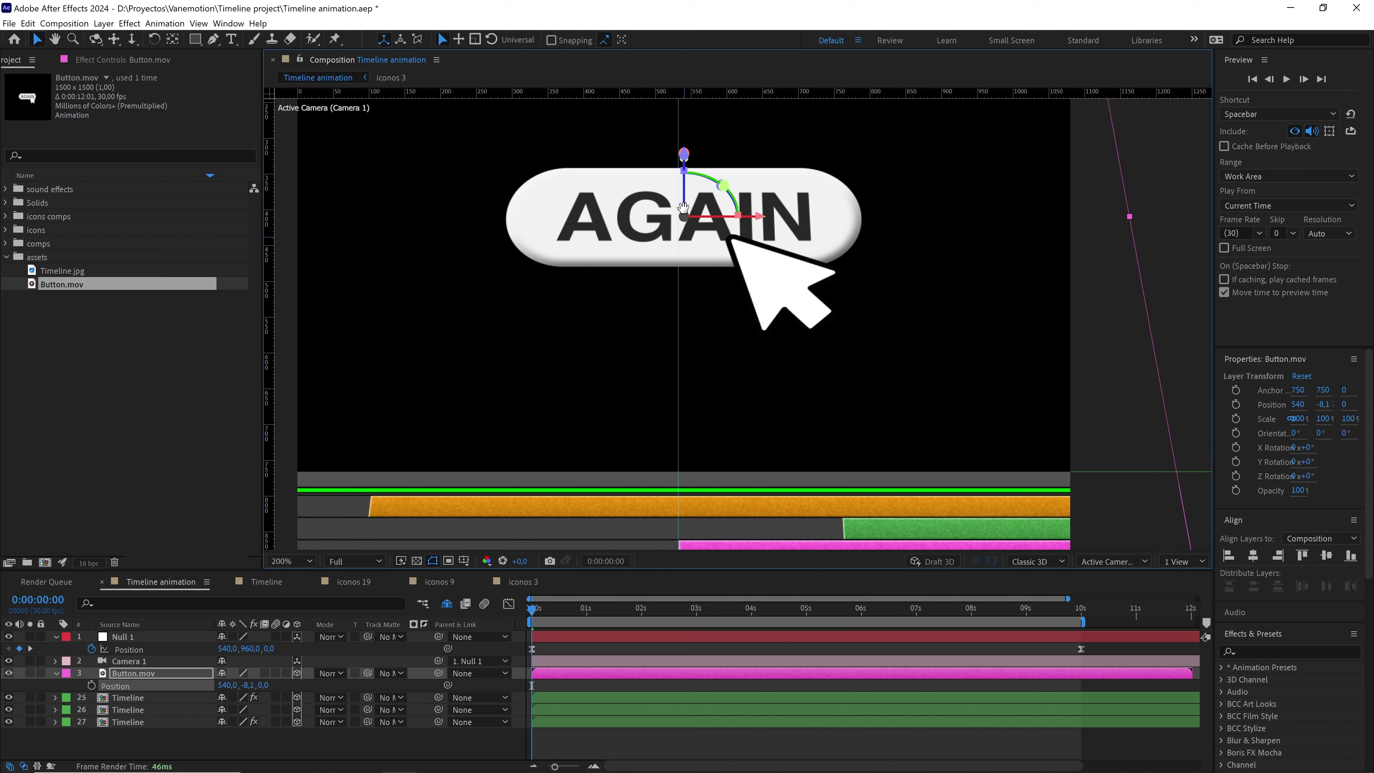
{"action": "scroll", "coordinate": [643, 195], "scroll_direction": "up", "scroll_amount": 2}
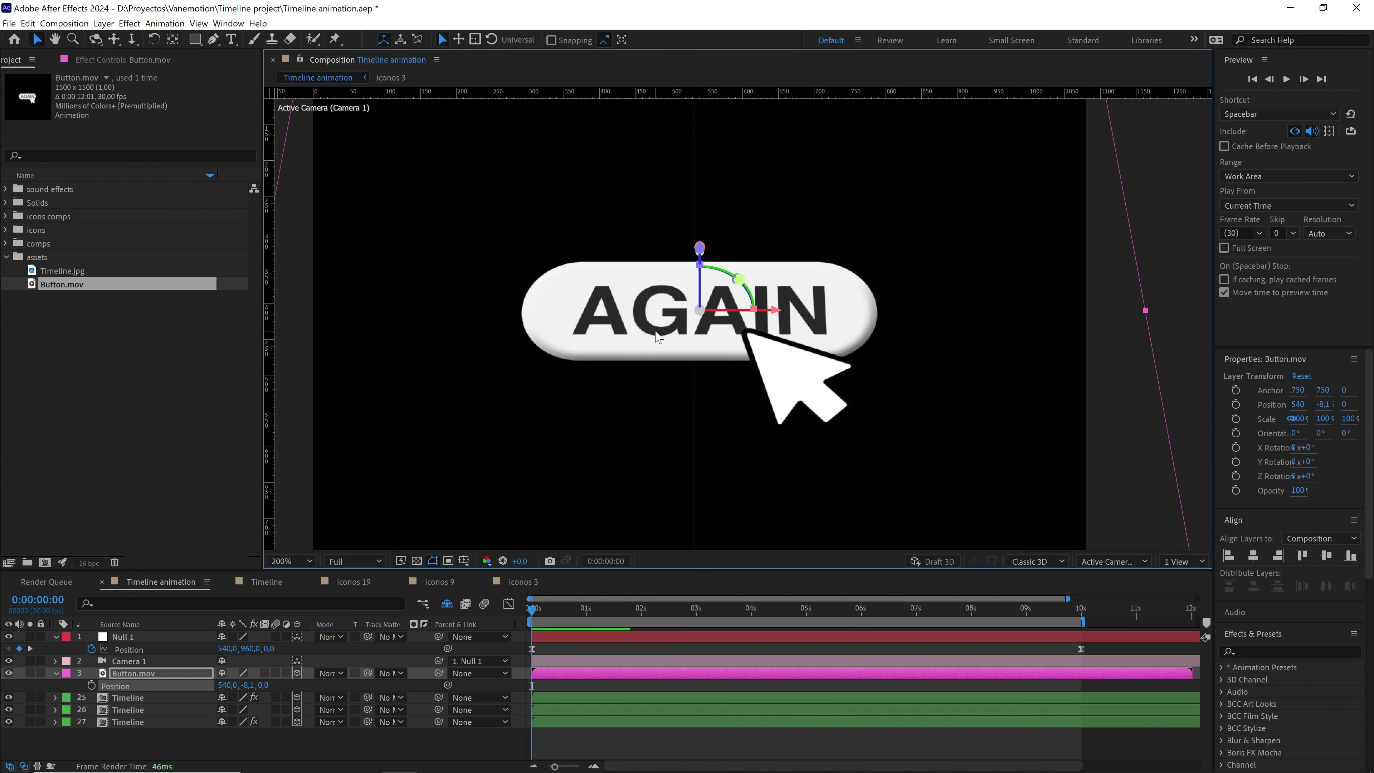
{"action": "left_click_drag", "start_coordinate": [589, 95], "coordinate": [517, 247]}
{"action": "key", "text": "period"}
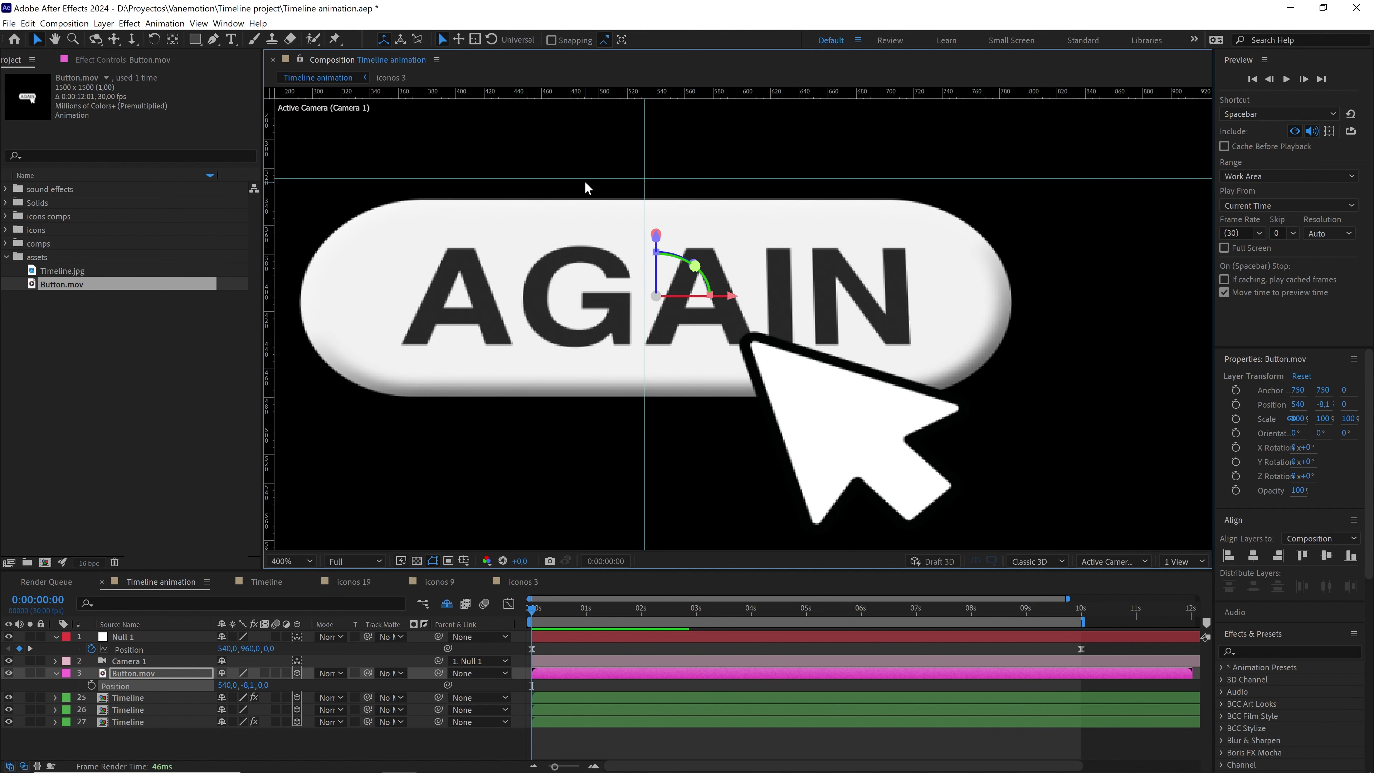
{"action": "left_click_drag", "start_coordinate": [585, 182], "coordinate": [597, 199]}
{"action": "key", "text": "comma"}
{"action": "key", "text": "comma"}
{"action": "key", "text": "comma"}
{"action": "key", "text": "comma"}
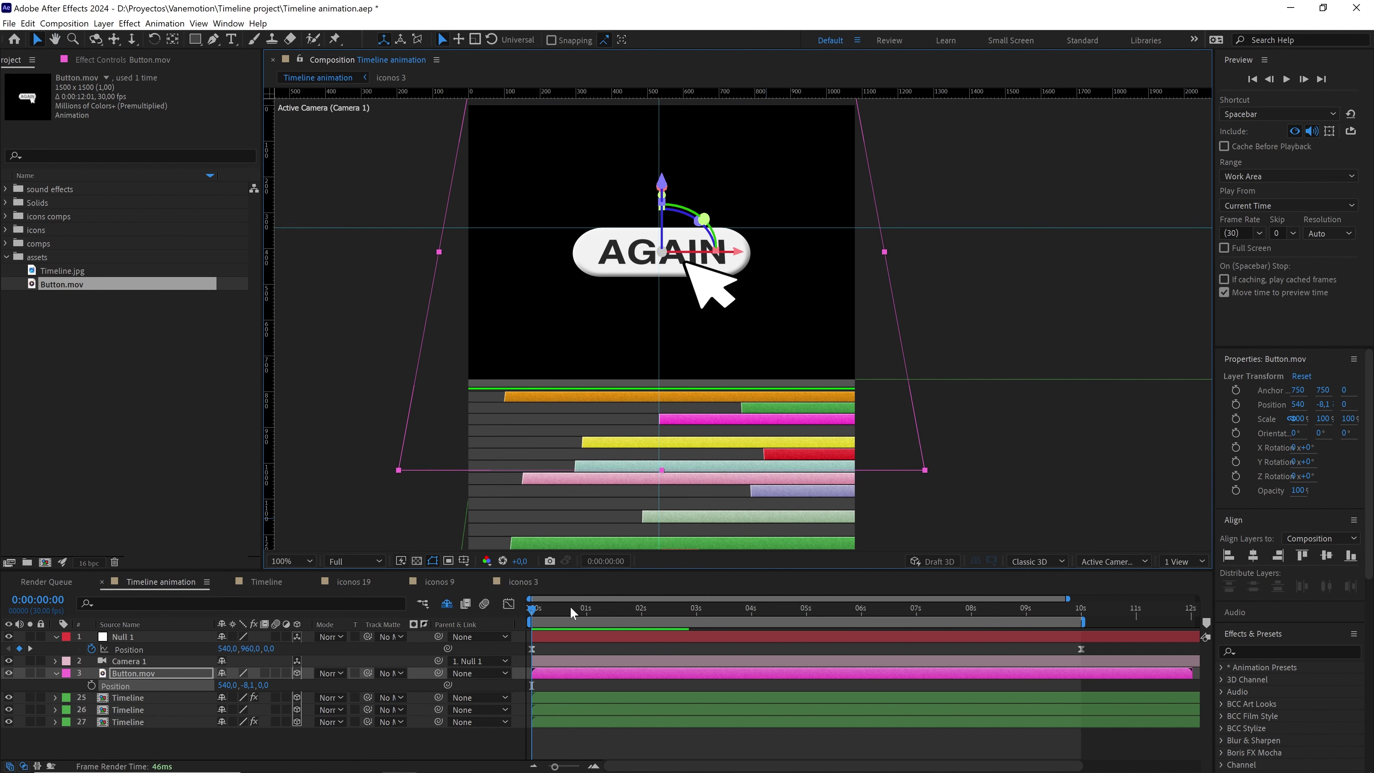
- Zoom the timeline out to the full 15 seconds and extend the work area end to just before 13 seconds
{"action": "left_click_drag", "start_coordinate": [569, 606], "coordinate": [679, 609]}
{"action": "left_click_drag", "start_coordinate": [559, 762], "coordinate": [543, 767]}
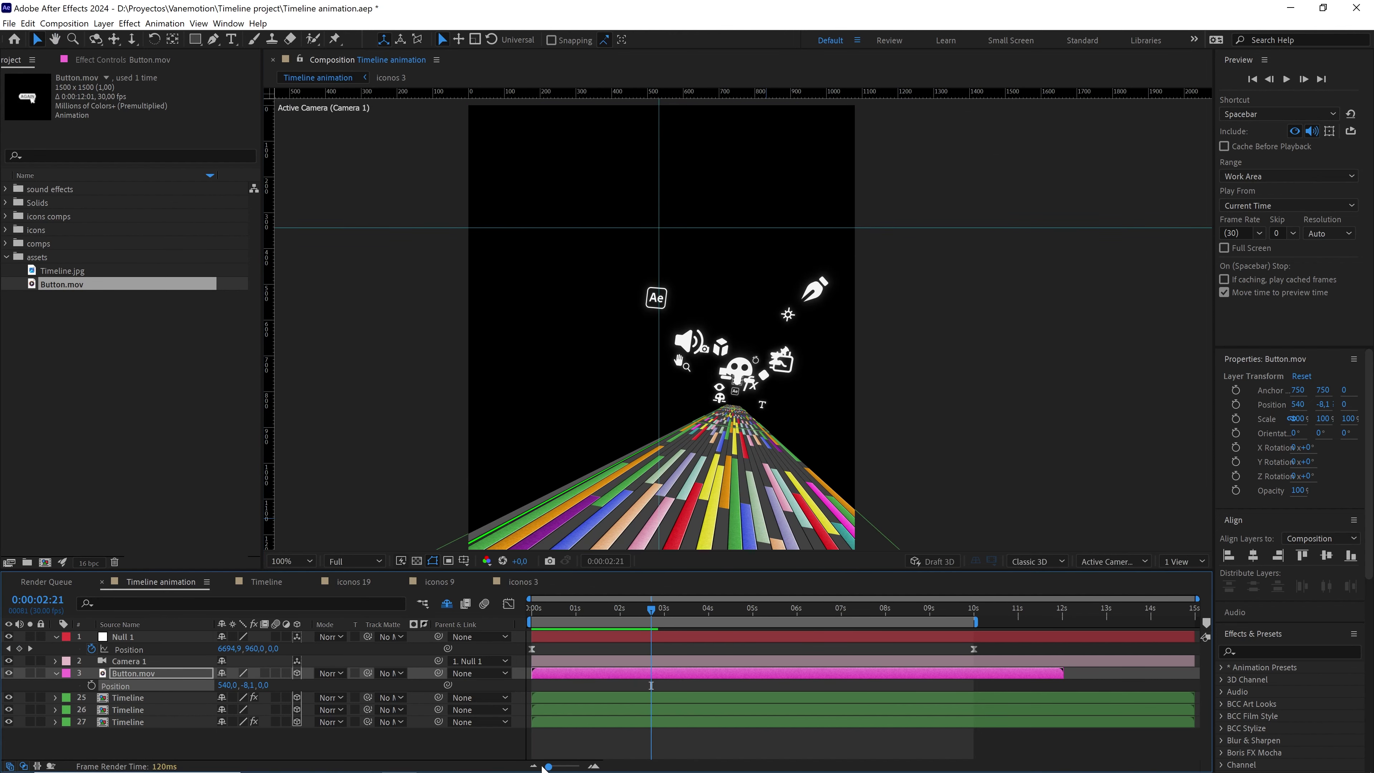
{"action": "left_click_drag", "start_coordinate": [978, 625], "coordinate": [1098, 622]}
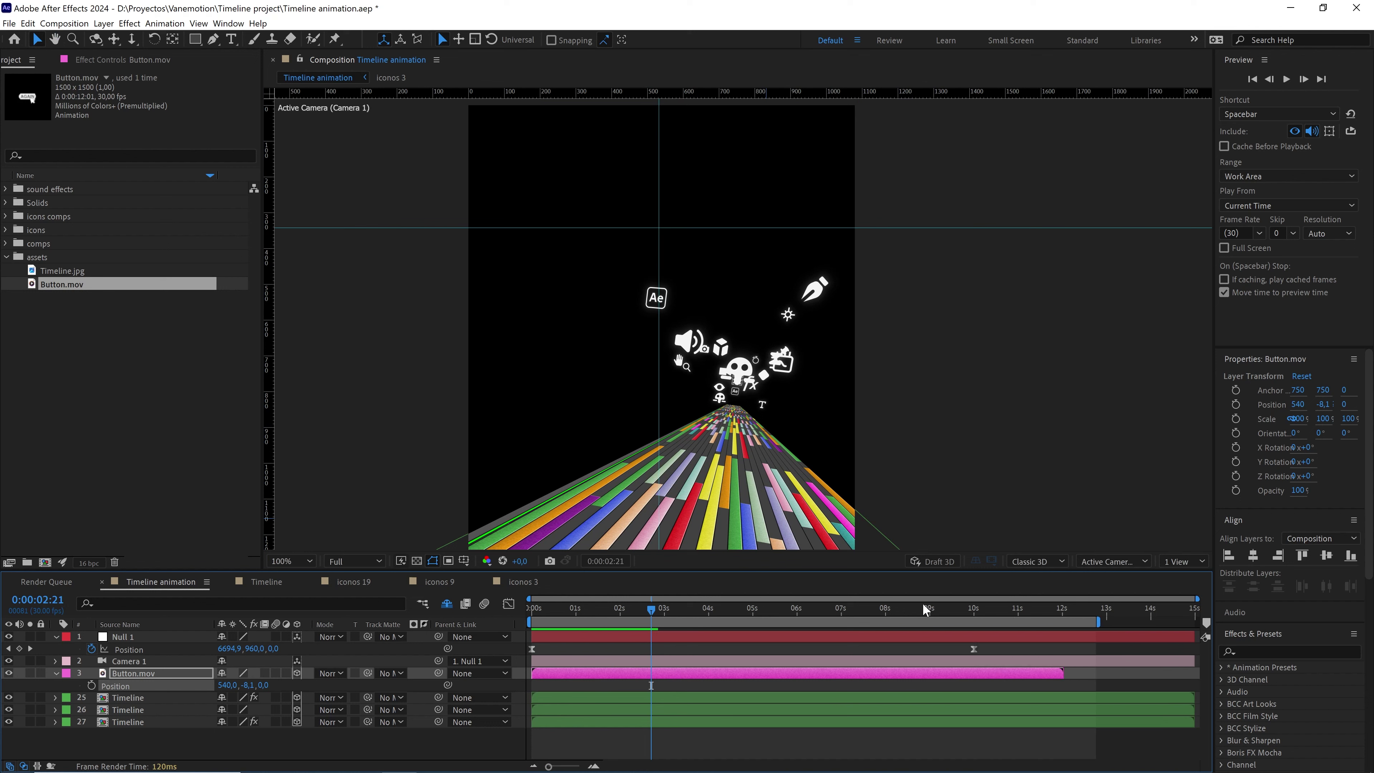
- Duplicate the Button.mov layer at 0:00:10:00 and center the copy in the camera view
{"action": "left_click_drag", "start_coordinate": [798, 608], "coordinate": [971, 616]}
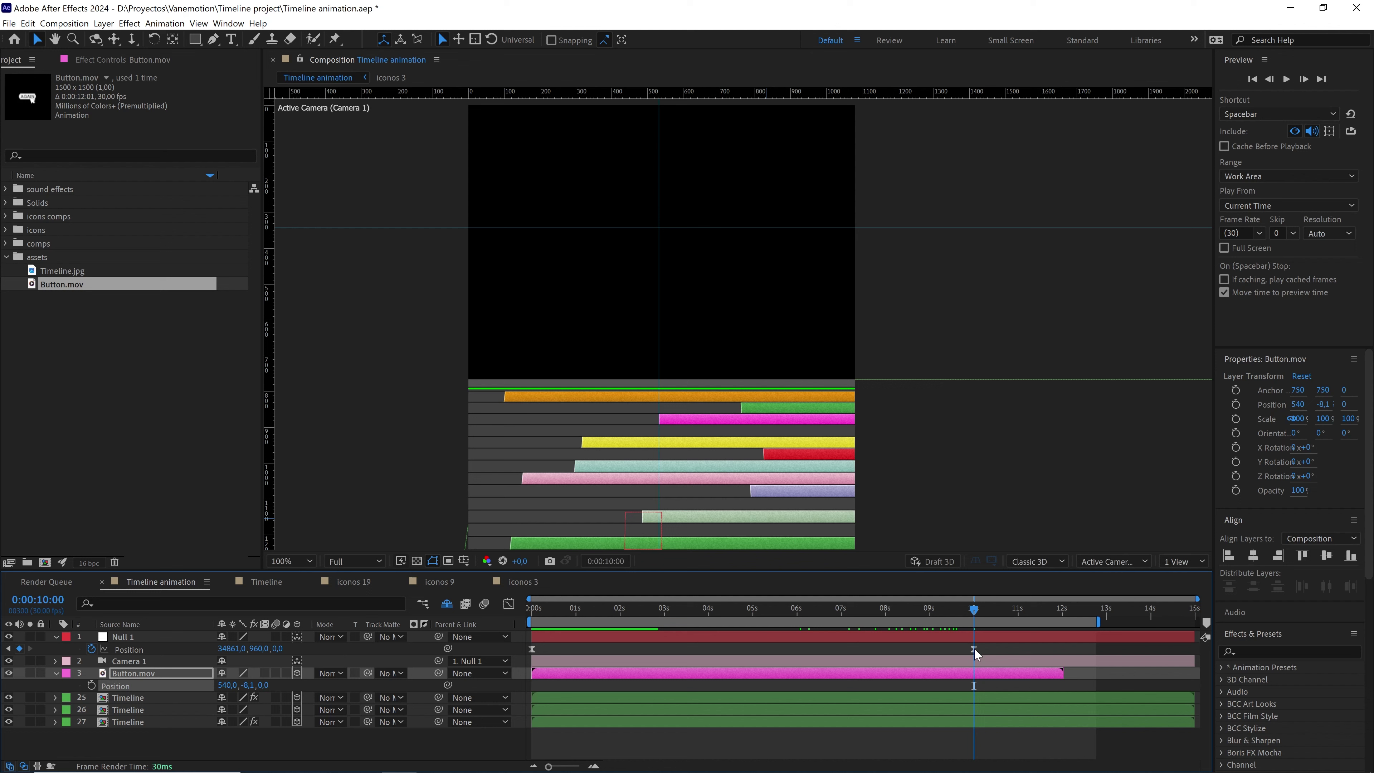
{"action": "key", "text": "ctrl+d"}
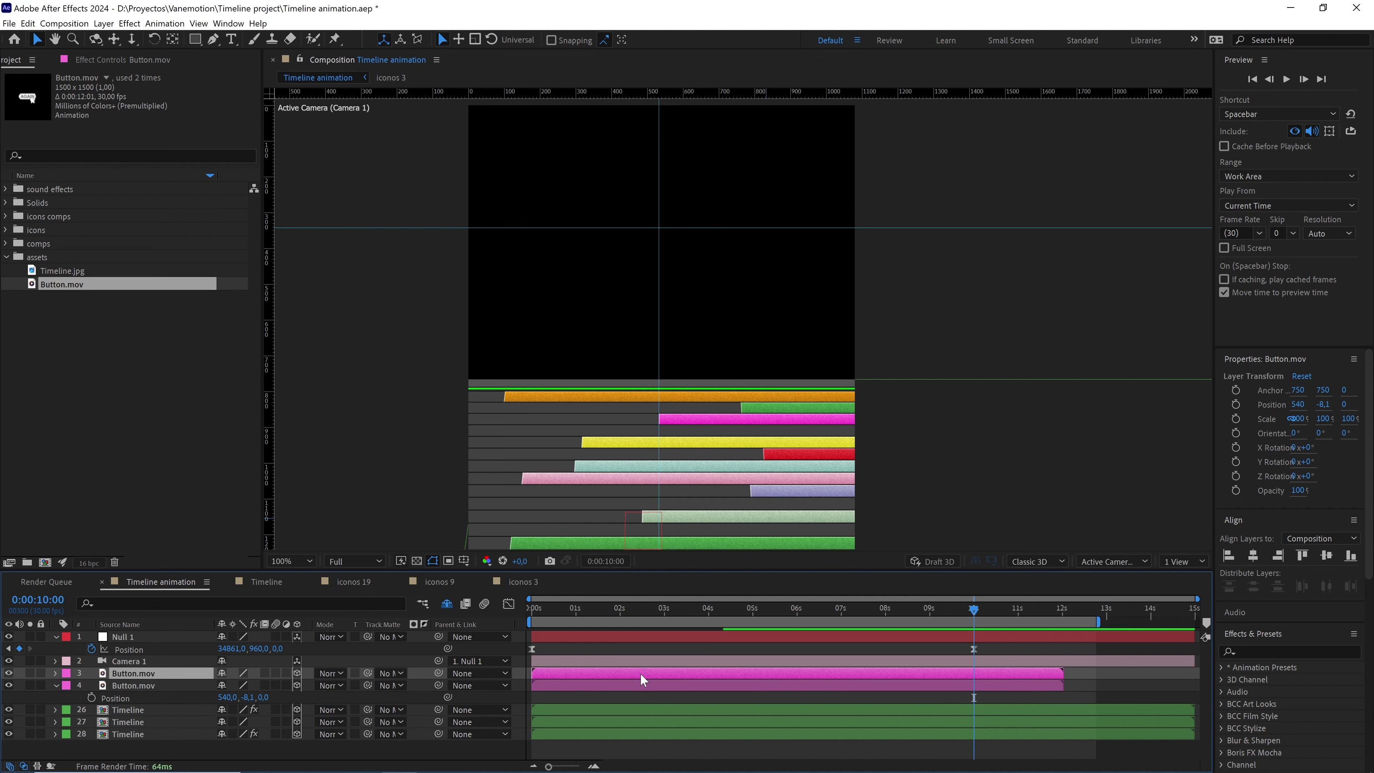
{"action": "key", "text": "ctrl+Home"}
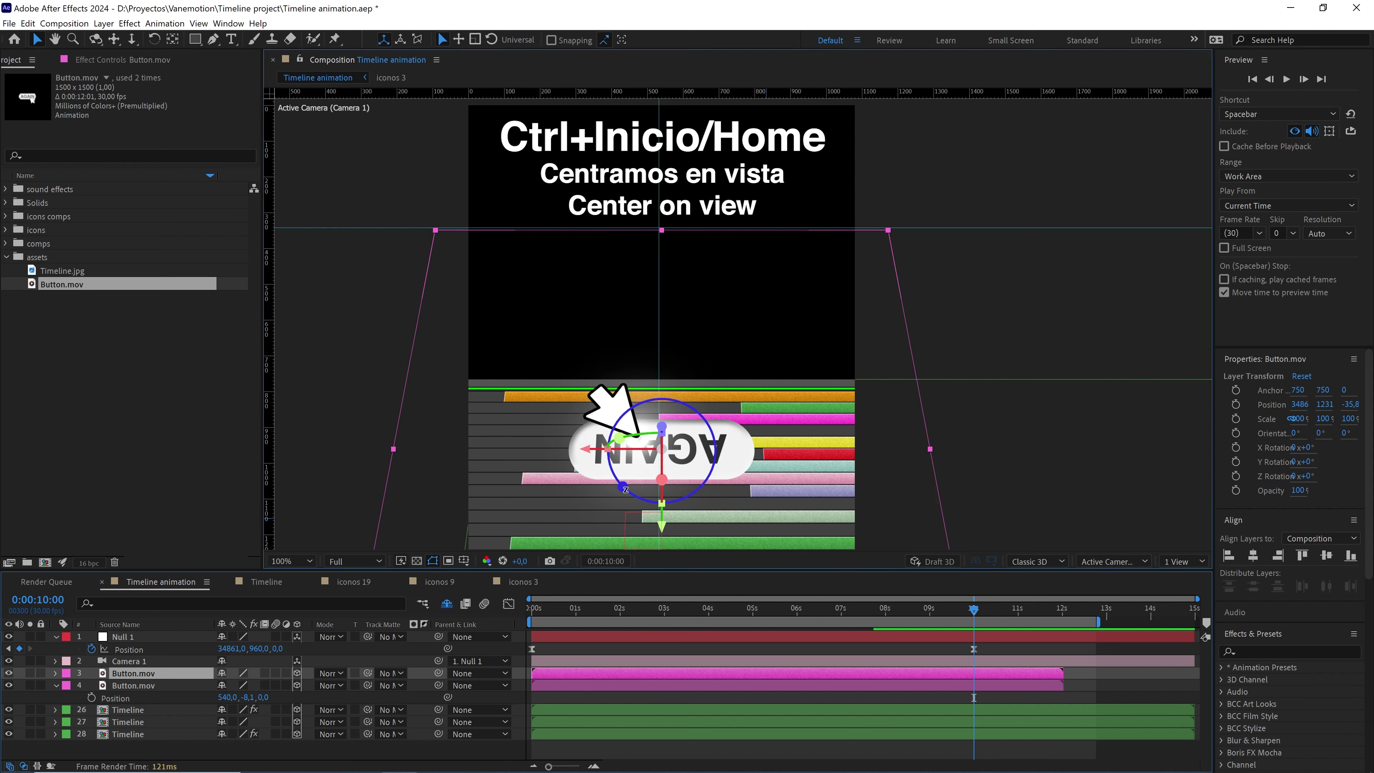
- Turn the upside-down button copy upright with a Z orientation of 180° and set its Z position to 0
{"action": "left_click_drag", "start_coordinate": [622, 485], "coordinate": [698, 413]}
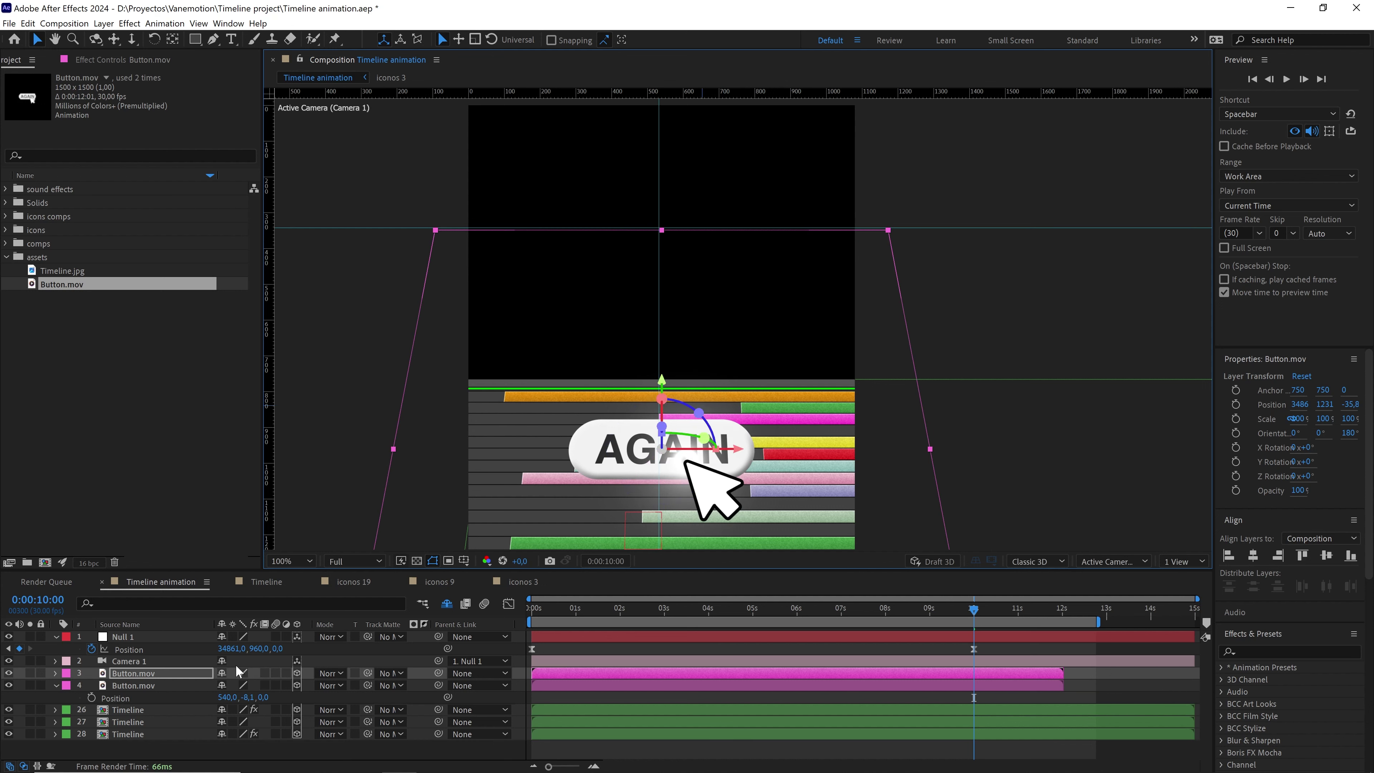
{"action": "left_click", "coordinate": [197, 673]}
{"action": "key", "text": "p"}
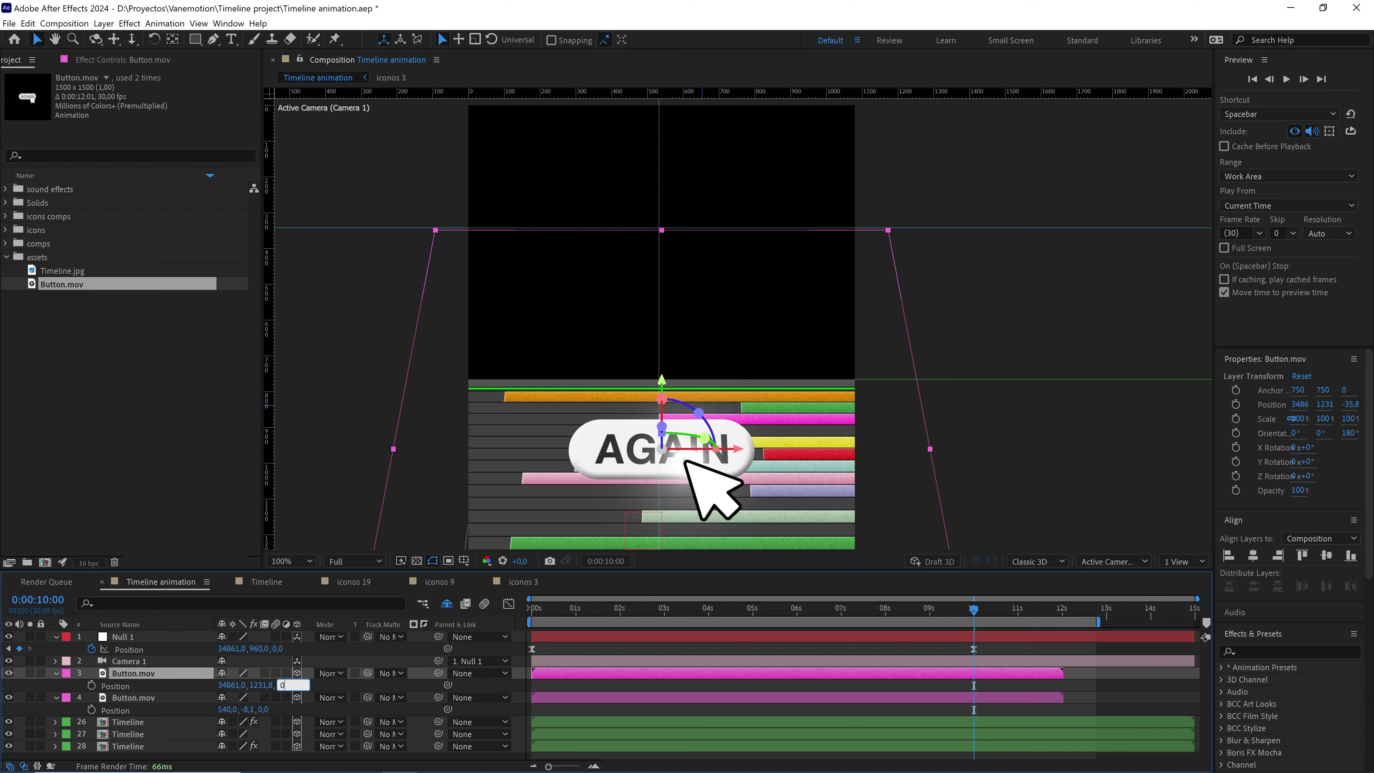
{"action": "type", "text": "0"}
{"action": "key", "text": "Return"}
- Raise the button copy above the bars toward the horizontal guide, to a Y position of about 1926
{"action": "left_click_drag", "start_coordinate": [666, 384], "coordinate": [696, 208]}
{"action": "scroll", "coordinate": [723, 279], "scroll_direction": "up", "scroll_amount": 2}
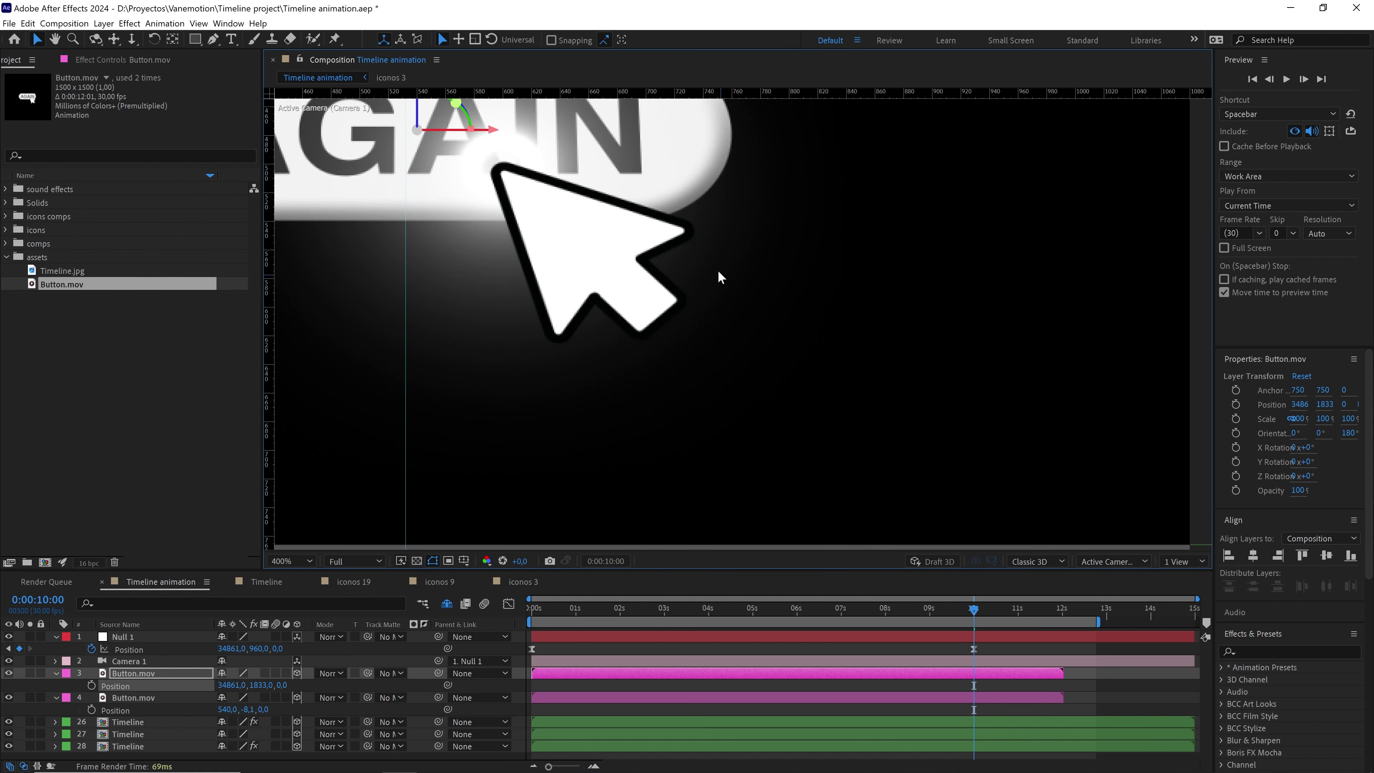
{"action": "left_click_drag", "start_coordinate": [720, 276], "coordinate": [852, 380]}
{"action": "key", "text": "v"}
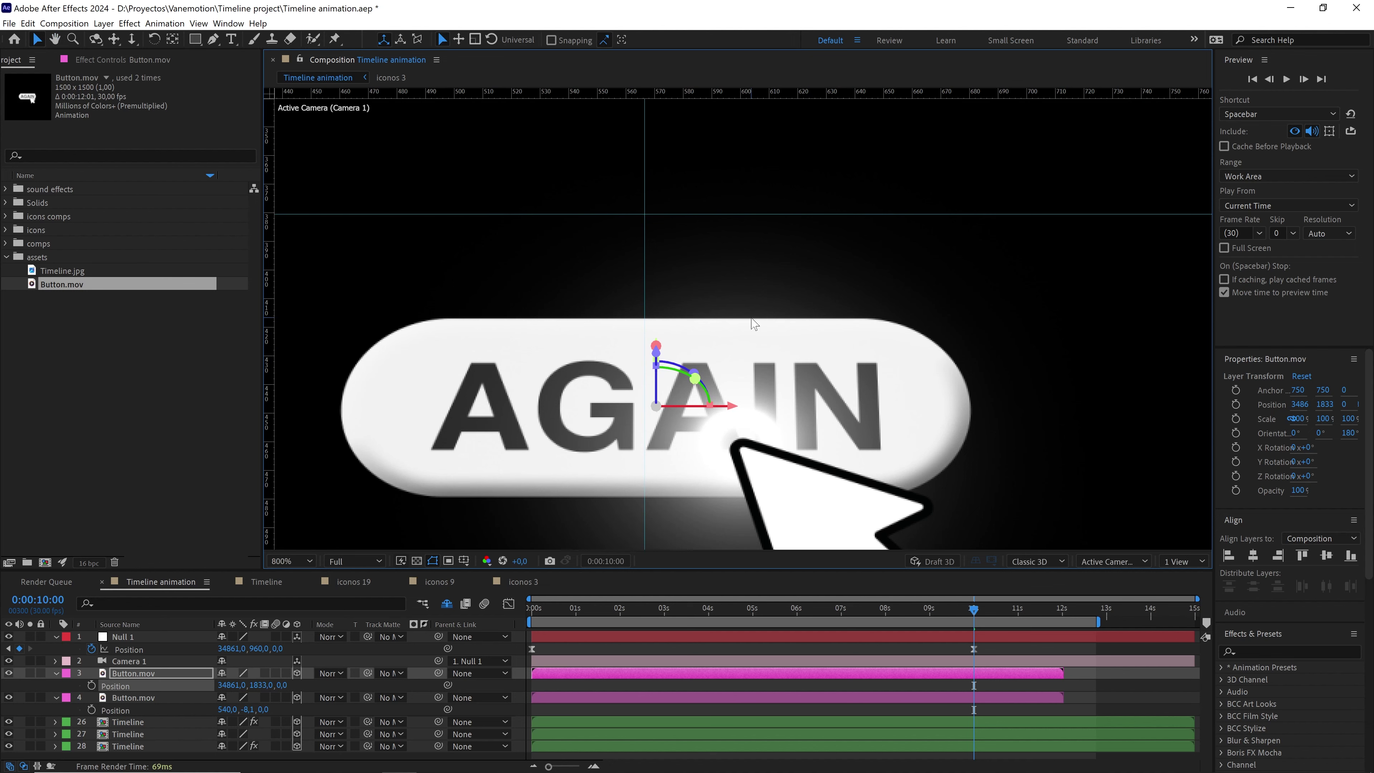
{"action": "scroll", "coordinate": [752, 317], "scroll_direction": "up", "scroll_amount": 1}
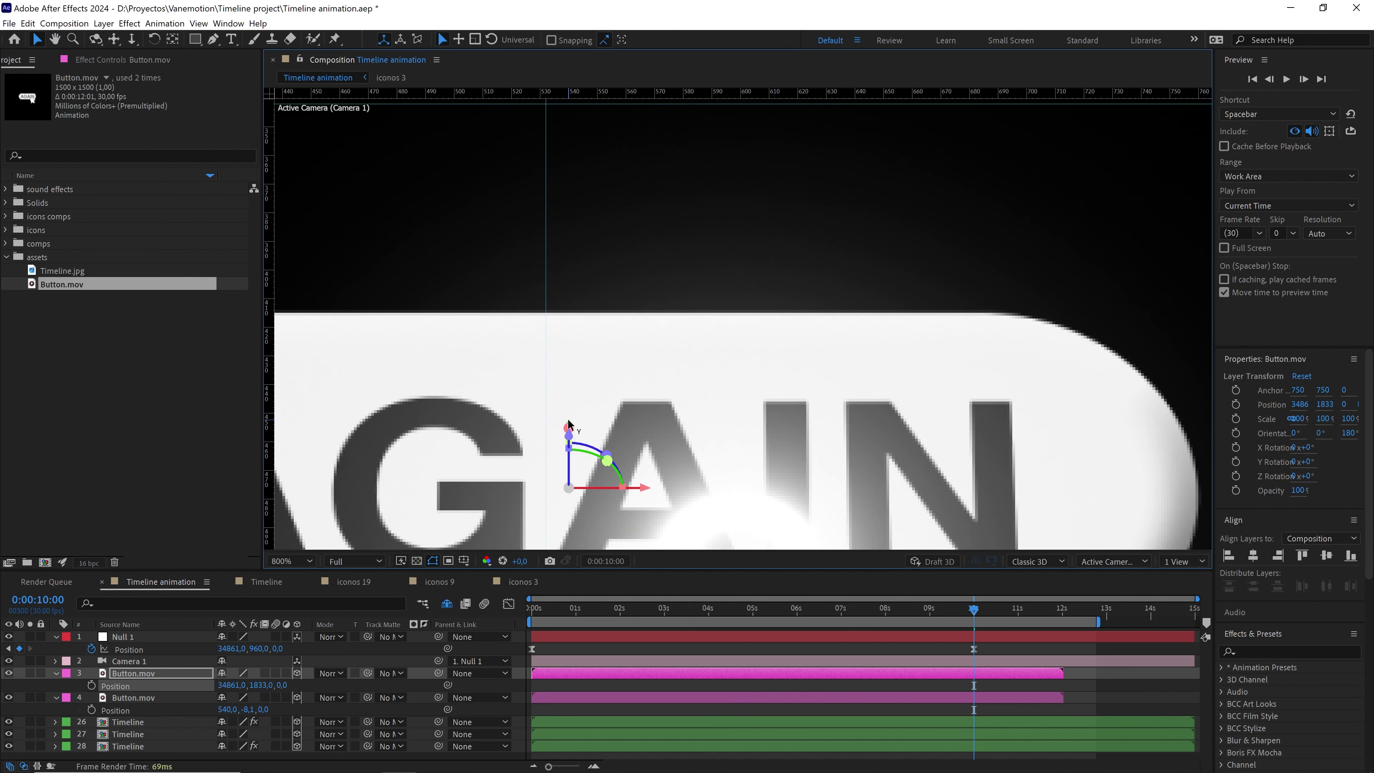
{"action": "left_click_drag", "start_coordinate": [569, 424], "coordinate": [629, 240]}
{"action": "key", "text": "h"}
{"action": "left_click_drag", "start_coordinate": [815, 317], "coordinate": [859, 357]}
{"action": "key", "text": "v"}
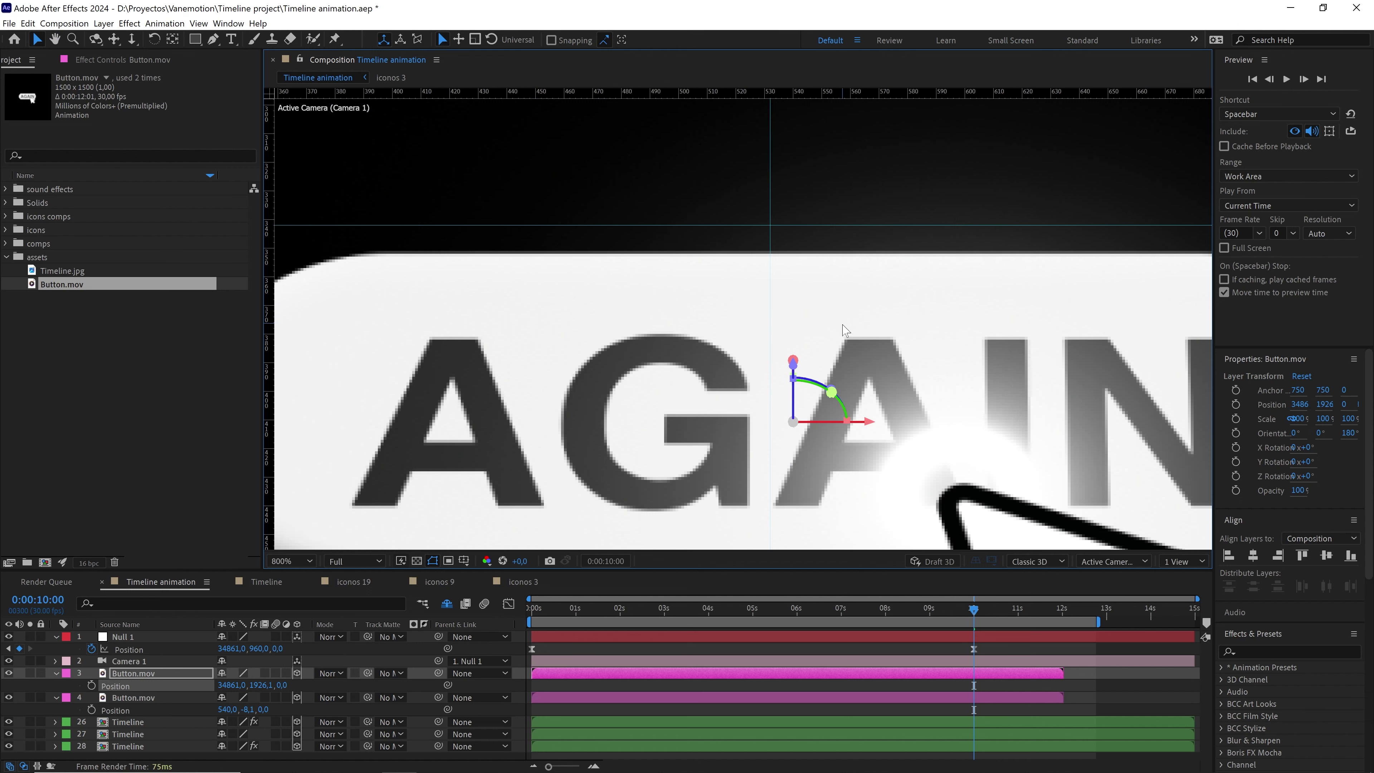
- Nudge the copy's Y position up to about 1940.1 so its top edge meets the horizontal guide
{"action": "scroll", "coordinate": [843, 336], "scroll_direction": "up", "scroll_amount": 1}
{"action": "scroll", "coordinate": [834, 300], "scroll_direction": "down", "scroll_amount": 1}
{"action": "left_click_drag", "start_coordinate": [834, 298], "coordinate": [831, 239]}
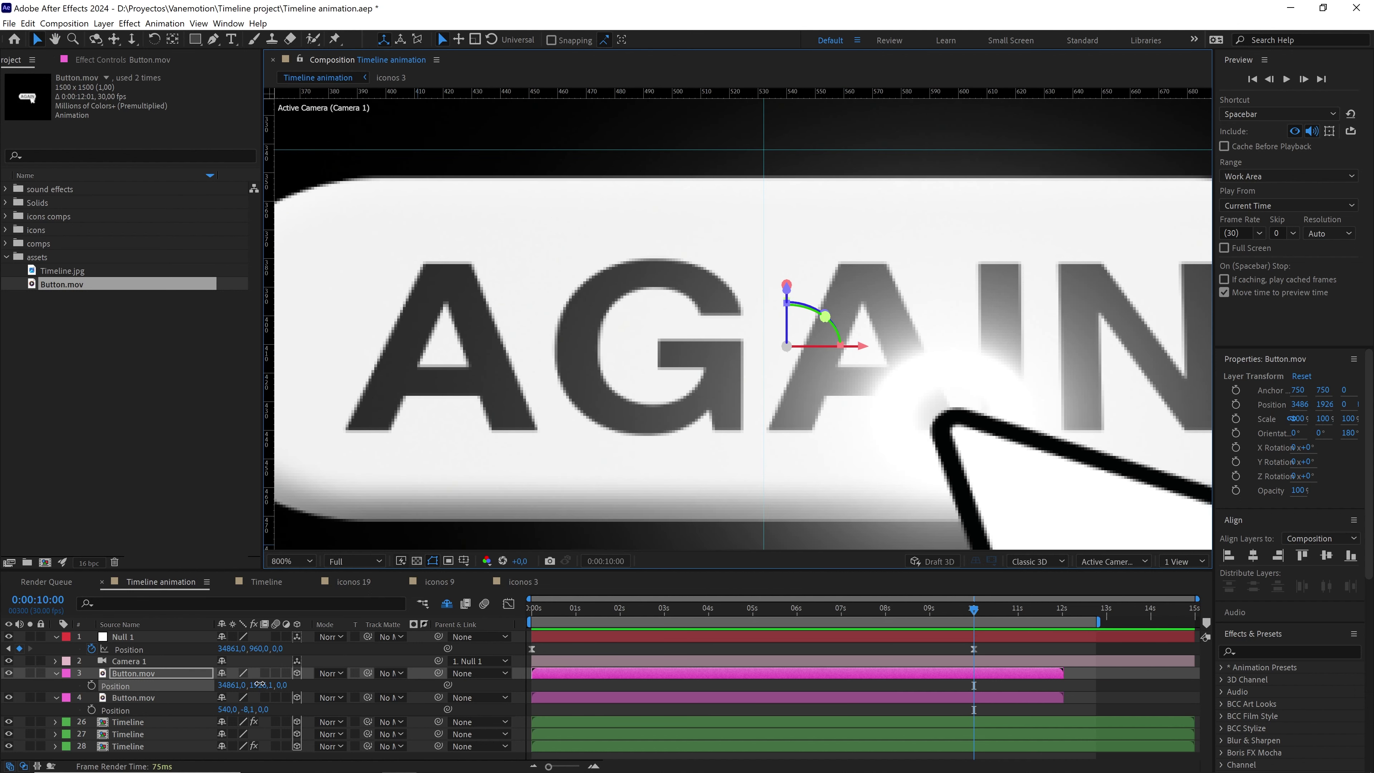
{"action": "left_click_drag", "start_coordinate": [260, 684], "coordinate": [267, 683]}
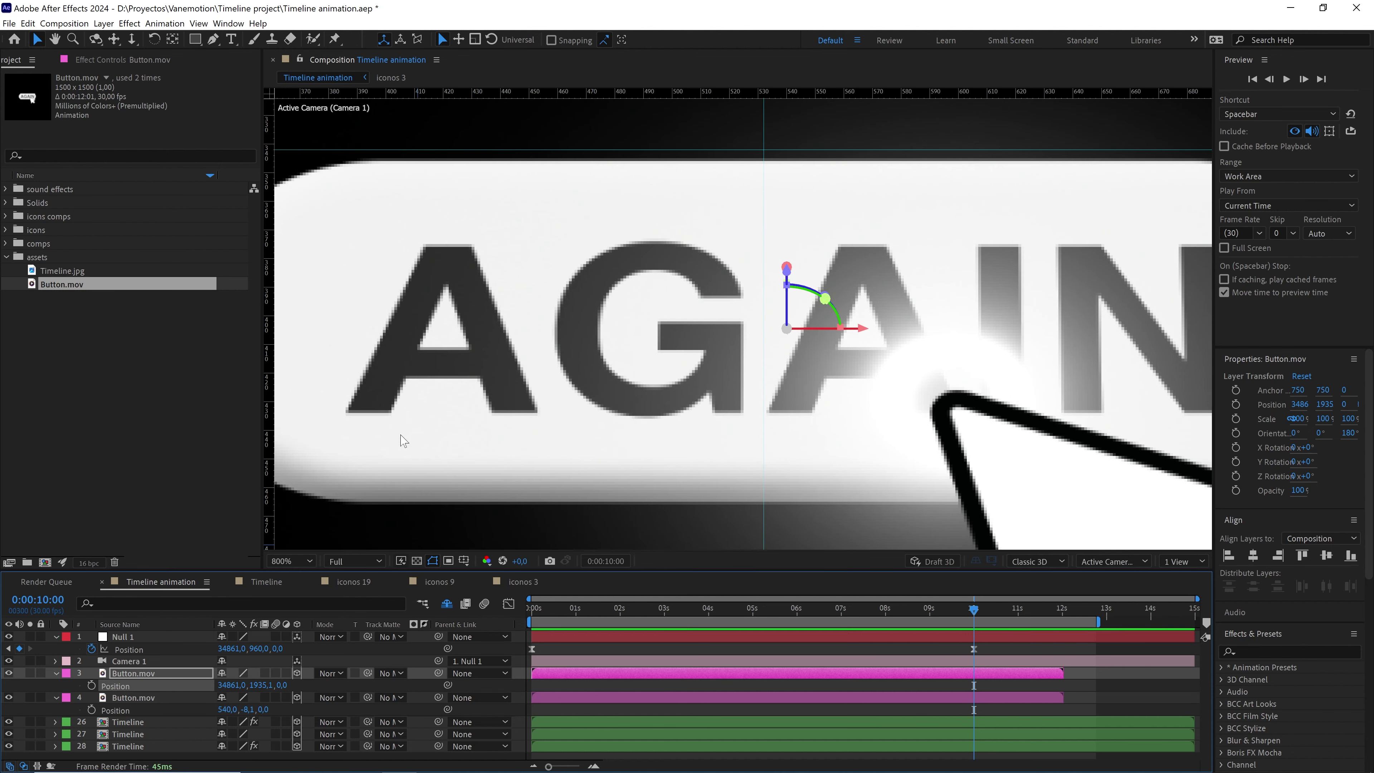
{"action": "left_click", "coordinate": [261, 684]}
{"action": "key", "text": "Up"}
{"action": "key", "text": "Up"}
{"action": "key", "text": "Up"}
{"action": "key", "text": "Up"}
{"action": "key", "text": "Up"}
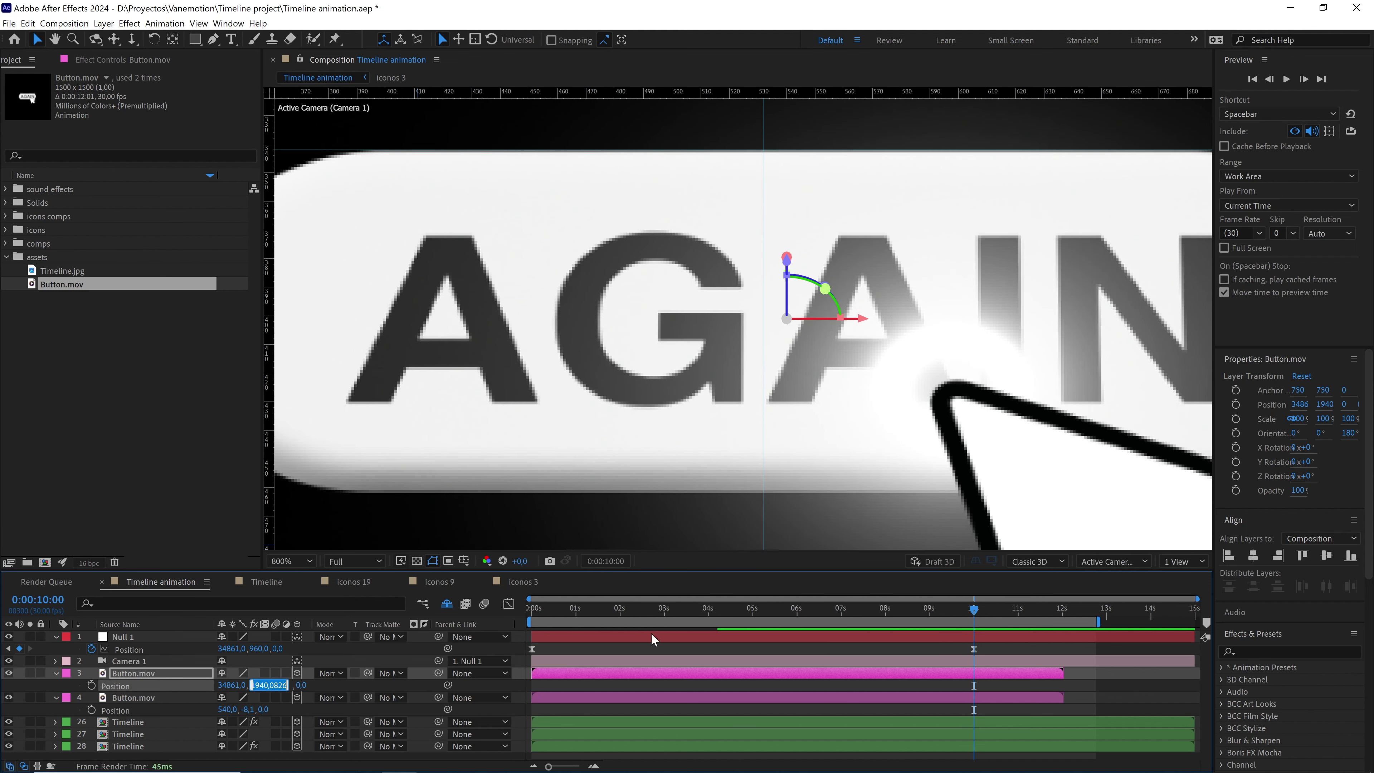
{"action": "left_click", "coordinate": [702, 649]}
- Check the copy's alignment with the guide and set its Y position to exactly 1940
{"action": "key", "text": "comma"}
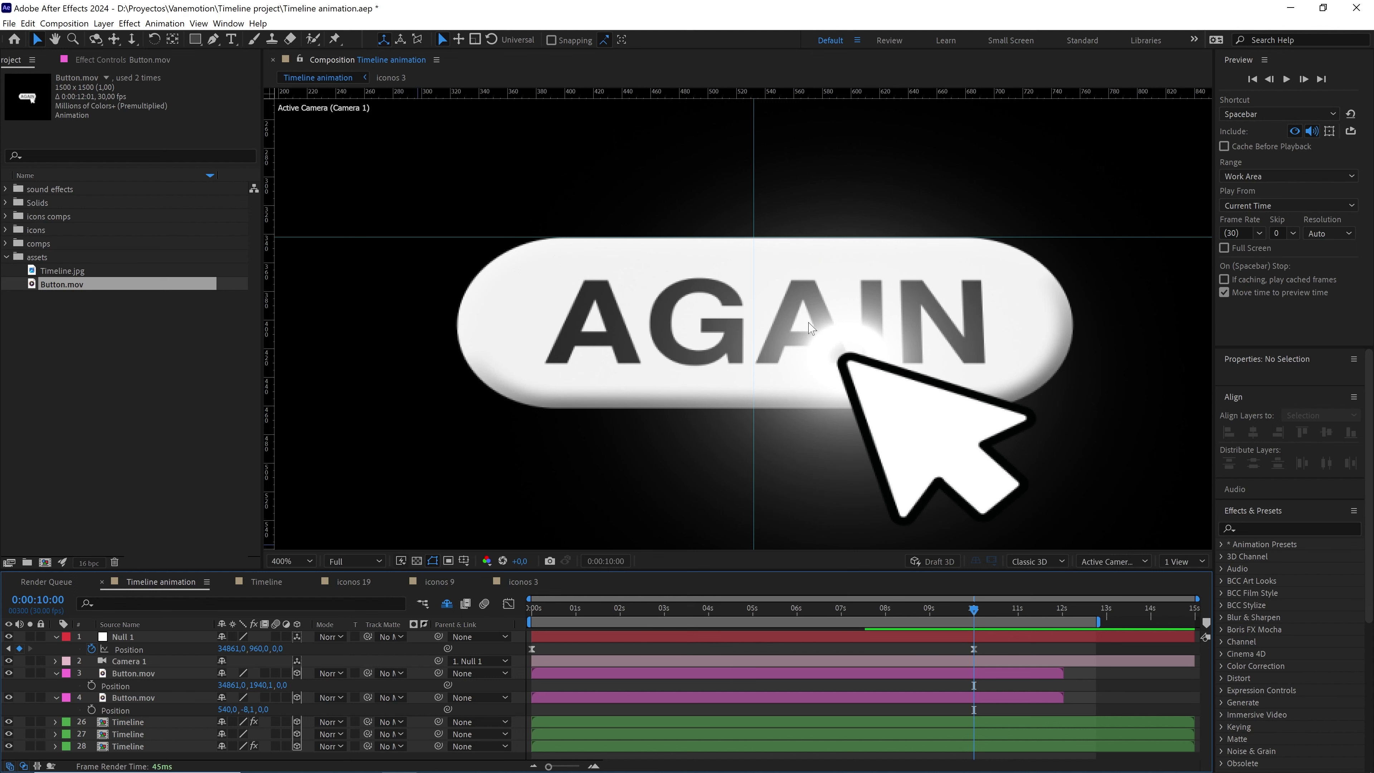
{"action": "key", "text": "period"}
{"action": "left_click", "coordinate": [266, 685]}
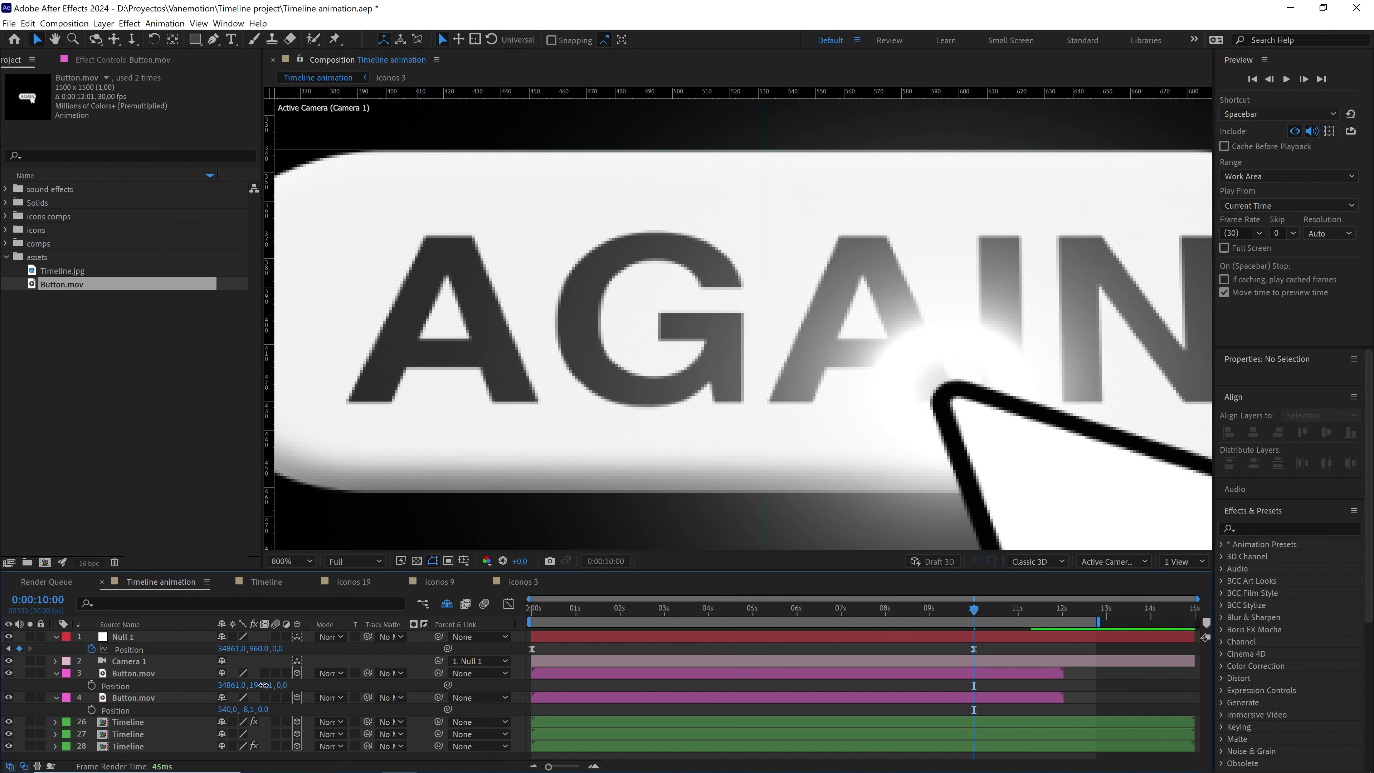
{"action": "type", "text": "1940"}
{"action": "left_click", "coordinate": [185, 675]}
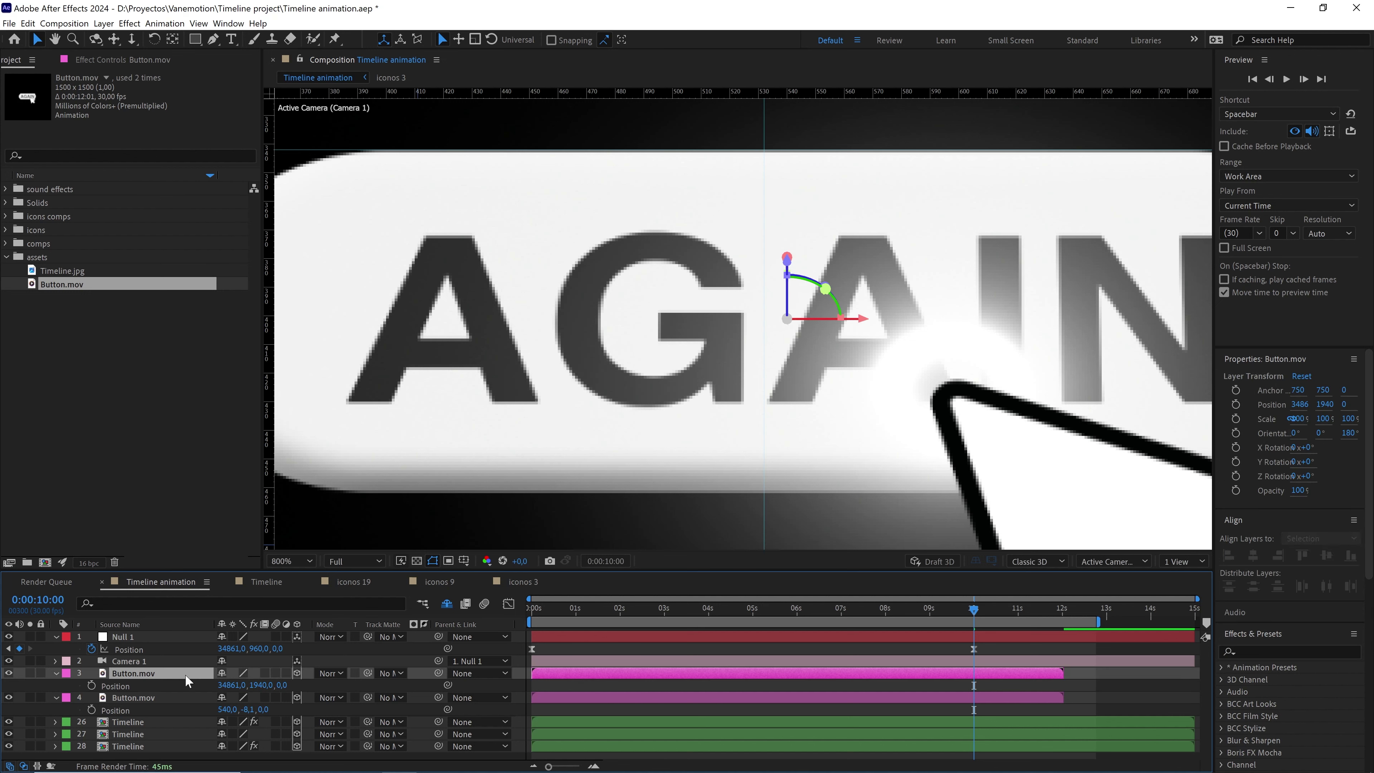
{"action": "key", "text": "comma"}
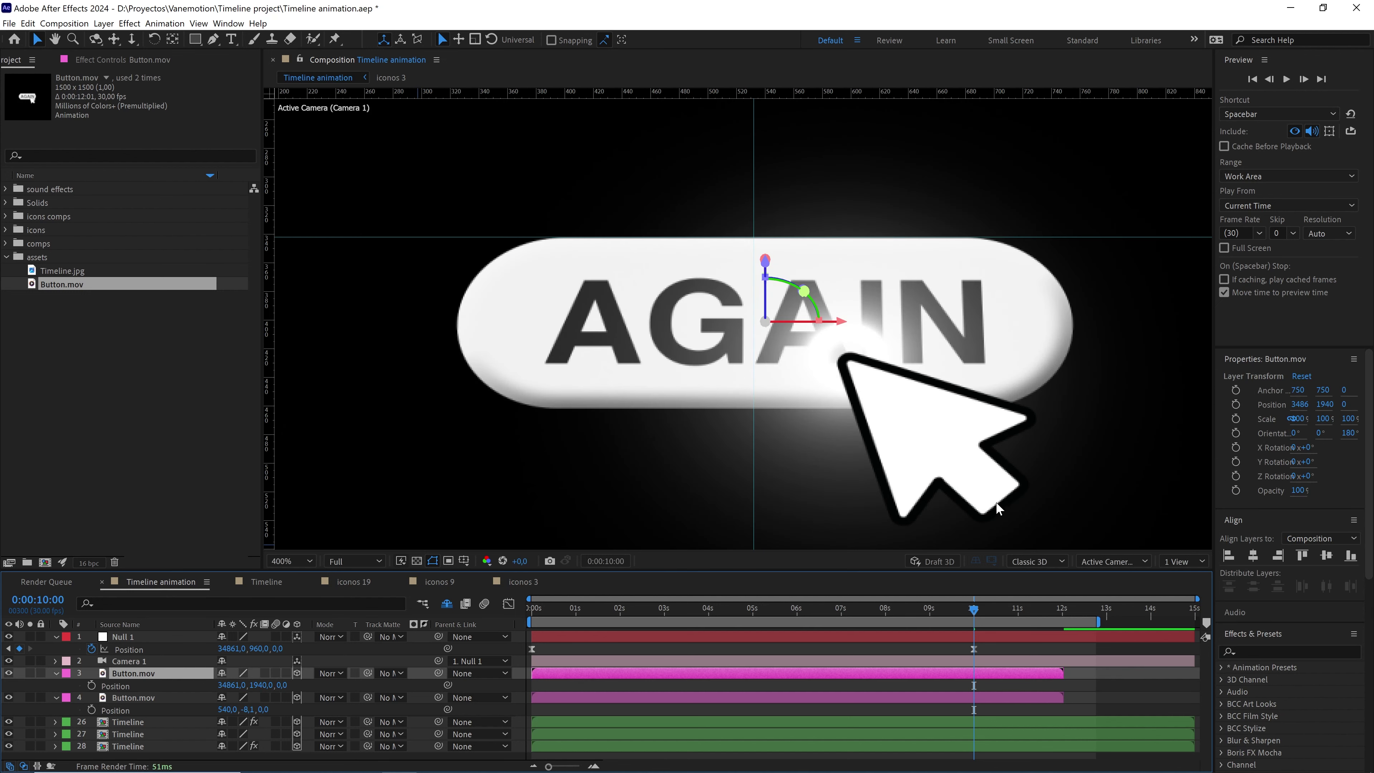
- Trim the work area to end on frame 0:00:09:29, one frame before the last Null 1 keyframe
{"action": "left_click_drag", "start_coordinate": [573, 767], "coordinate": [580, 767]}
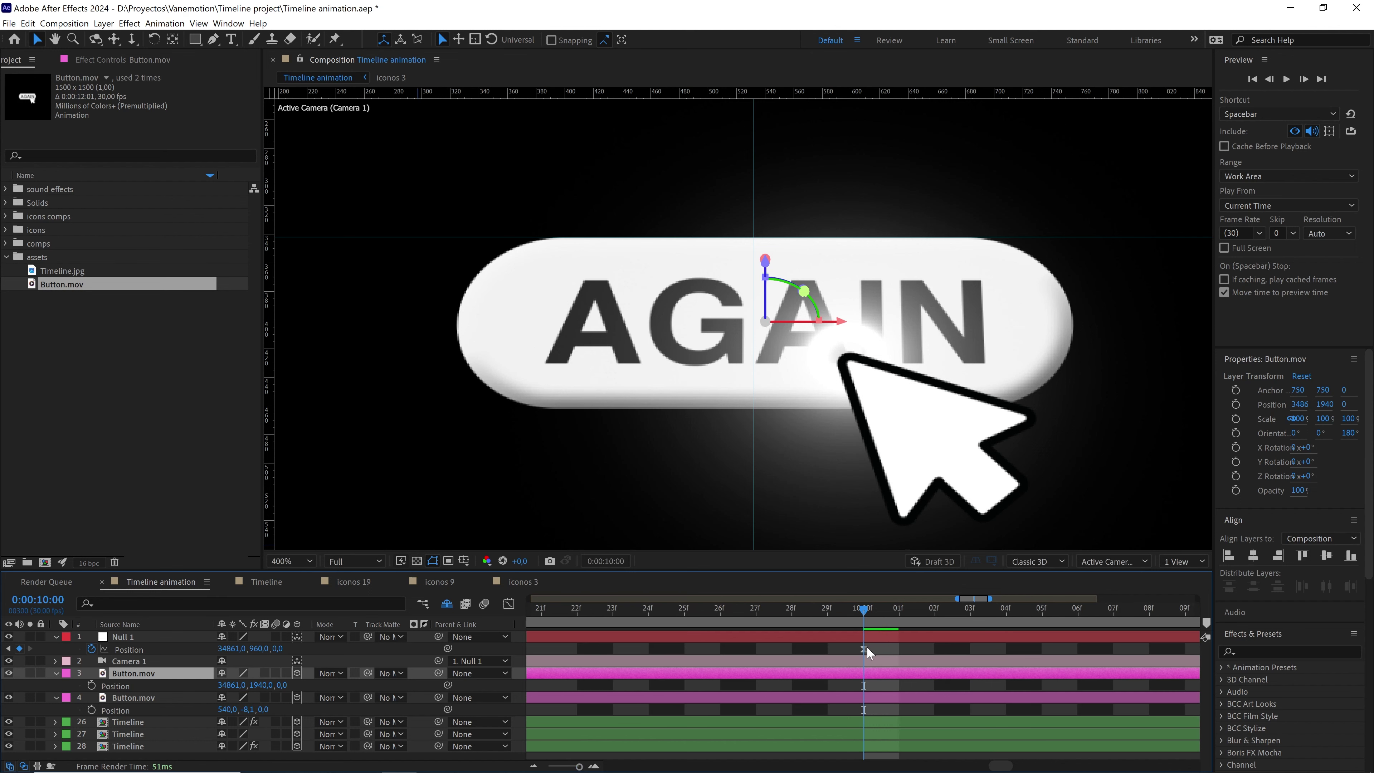
{"action": "key", "text": "n"}
{"action": "key", "text": "n"}
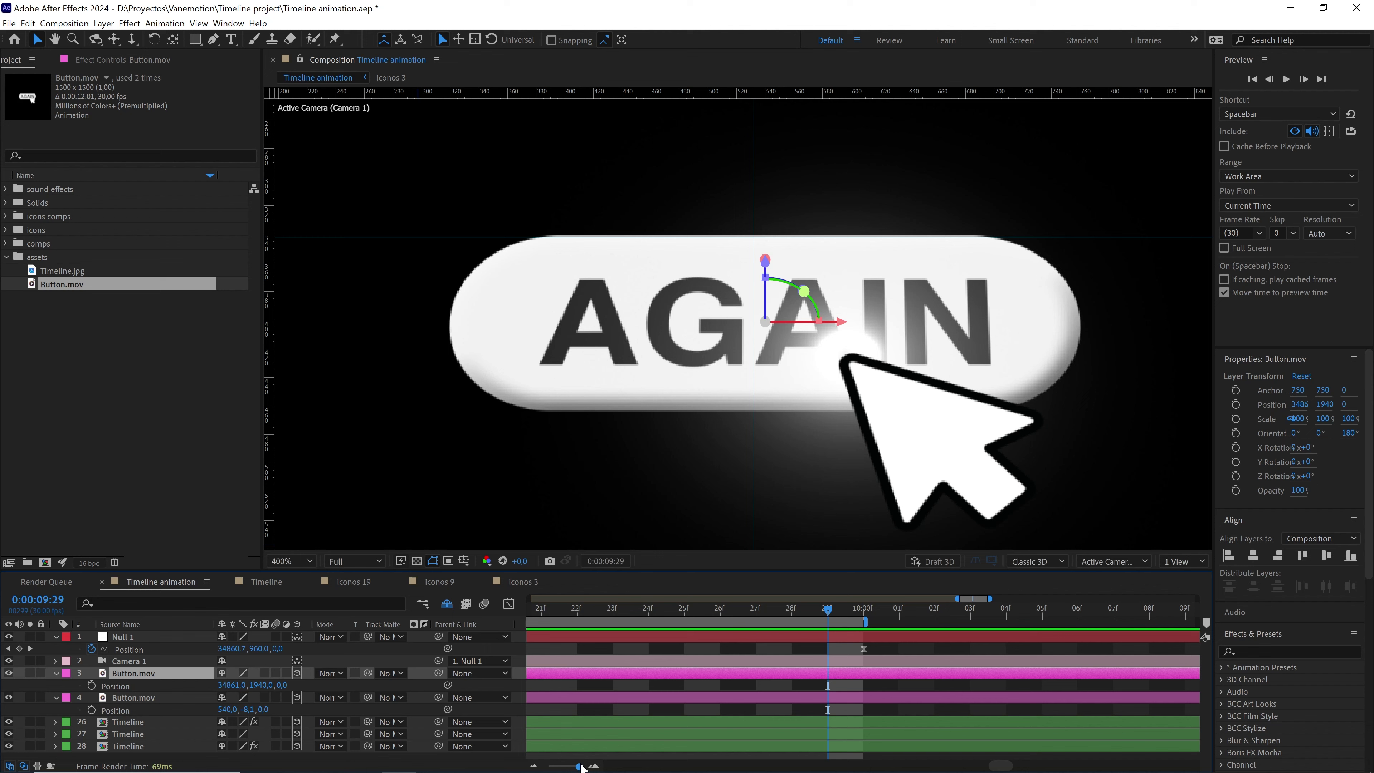
{"action": "left_click_drag", "start_coordinate": [580, 766], "coordinate": [530, 766]}
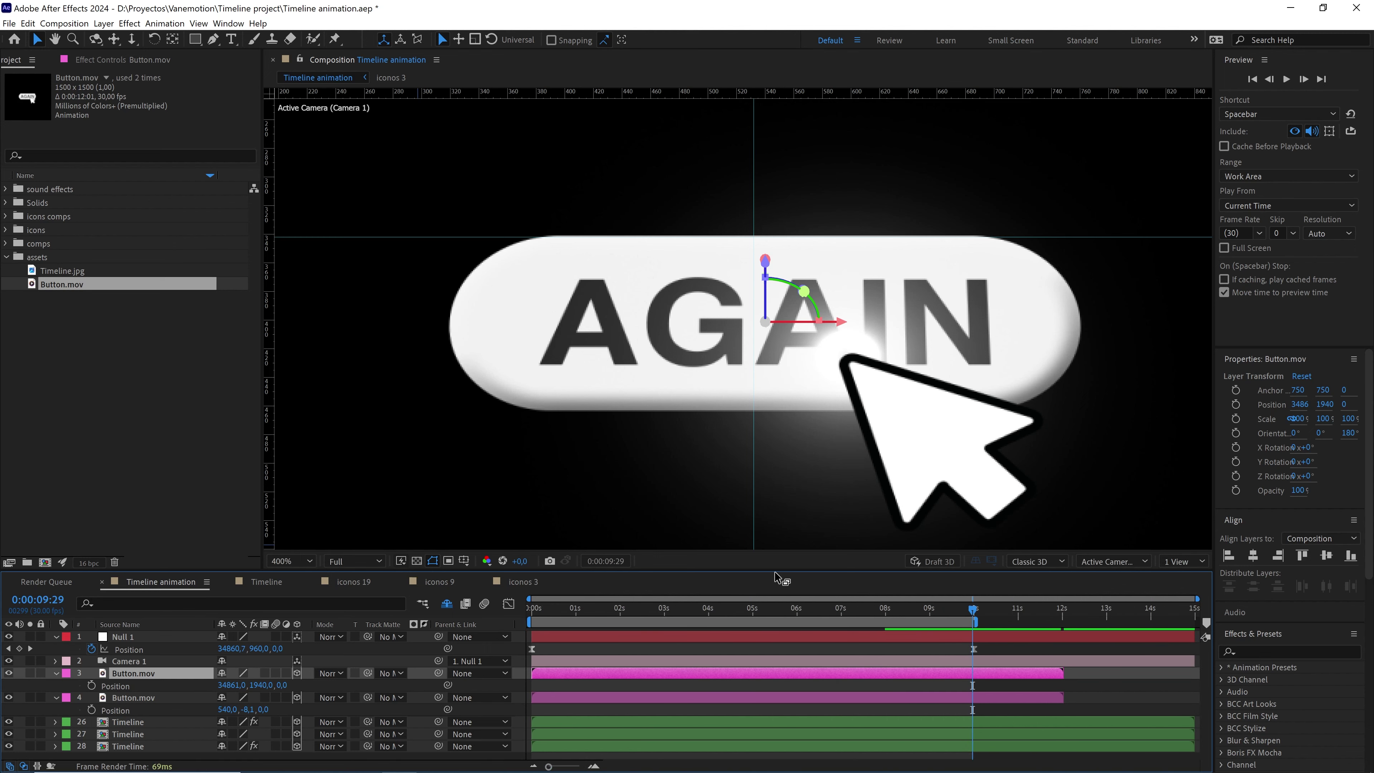
- Give the timeline more room and fit the whole composition in the viewer
{"action": "left_click_drag", "start_coordinate": [773, 572], "coordinate": [427, 487]}
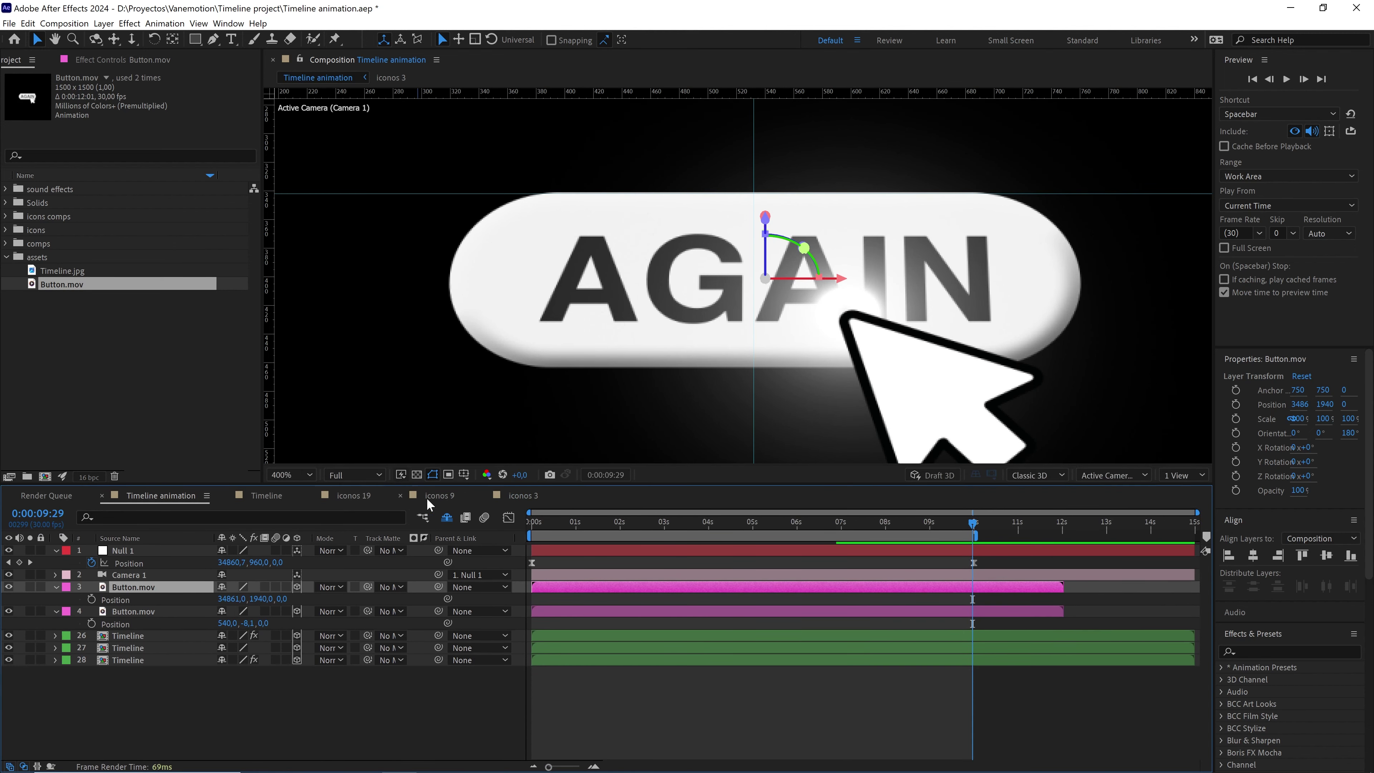
{"action": "left_click", "coordinate": [300, 474]}
{"action": "left_click", "coordinate": [300, 484]}
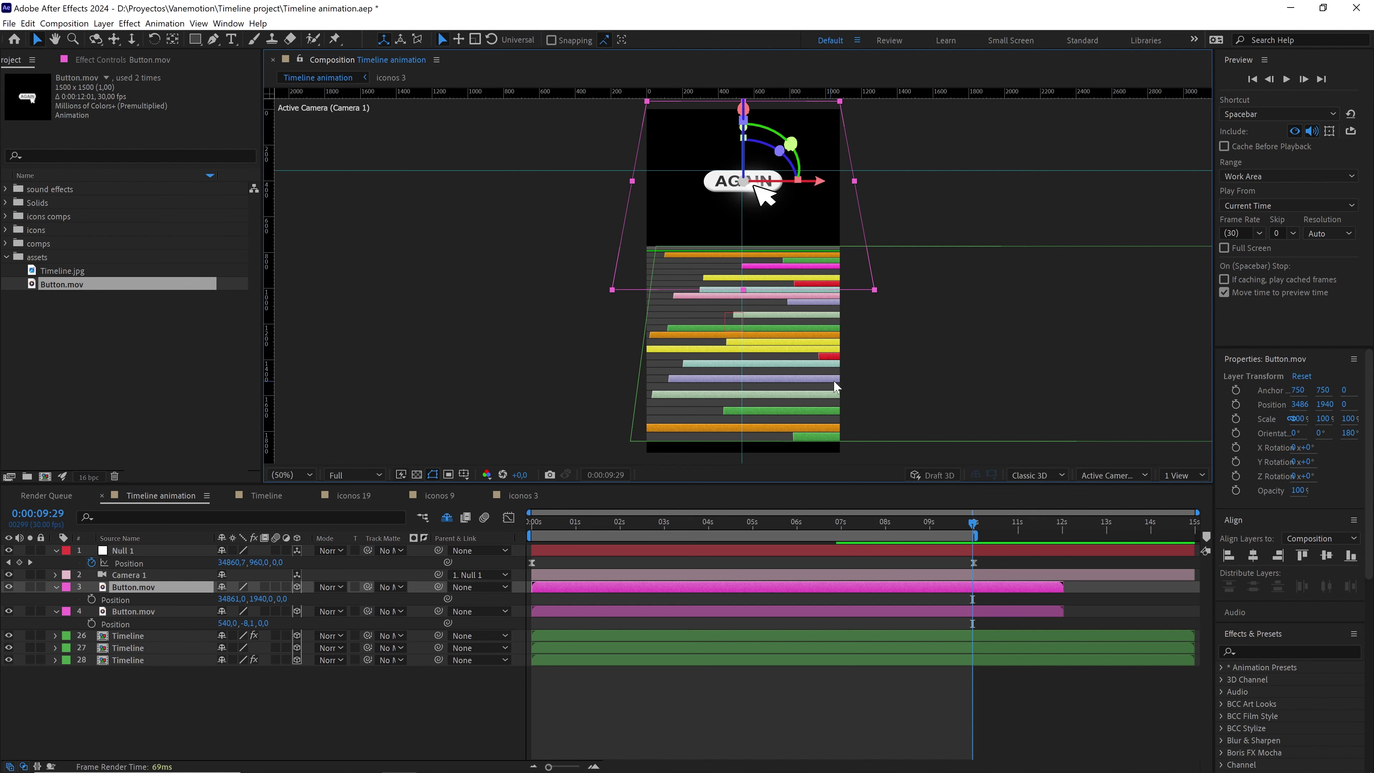
- Preview the loop from about 0:00:08:06 to check the transition between the two AGAIN buttons
{"action": "left_click", "coordinate": [894, 525]}
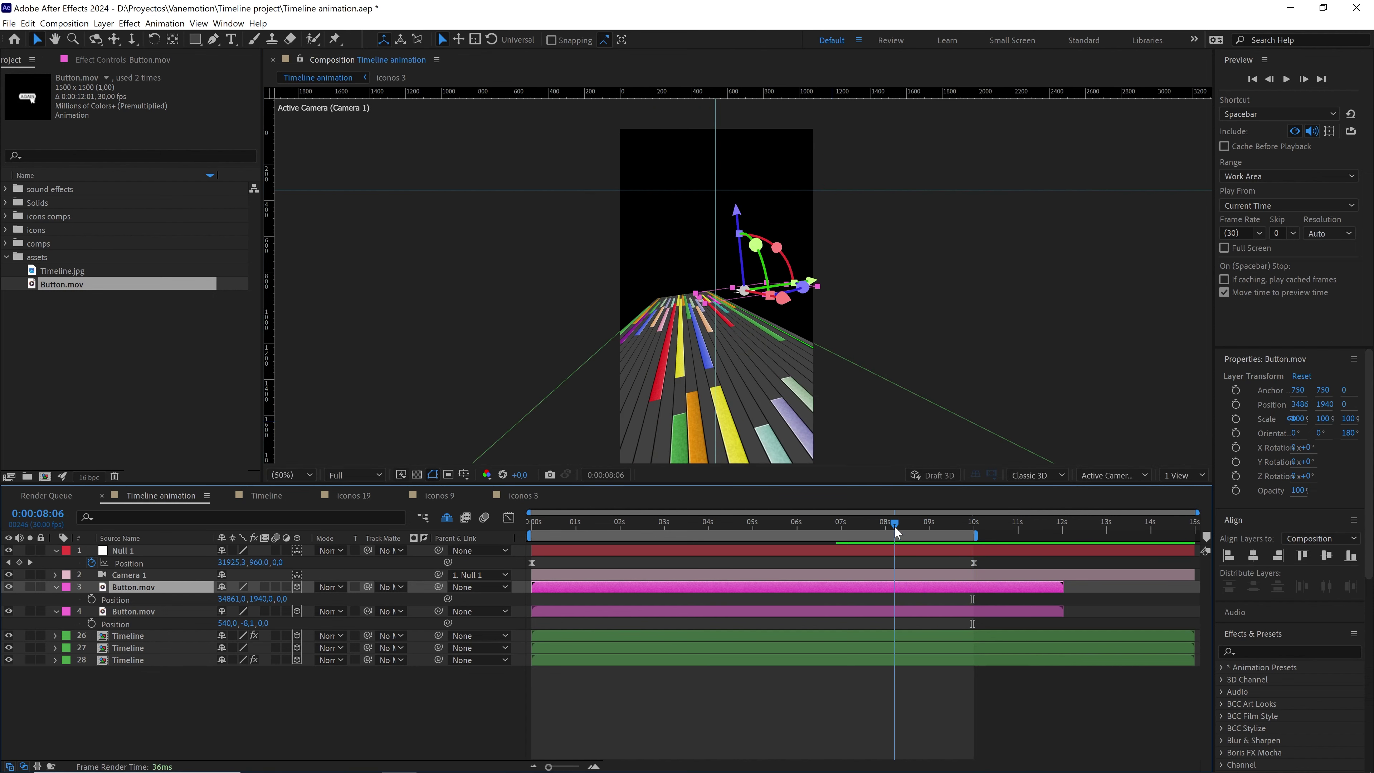
{"action": "key", "text": "space"}
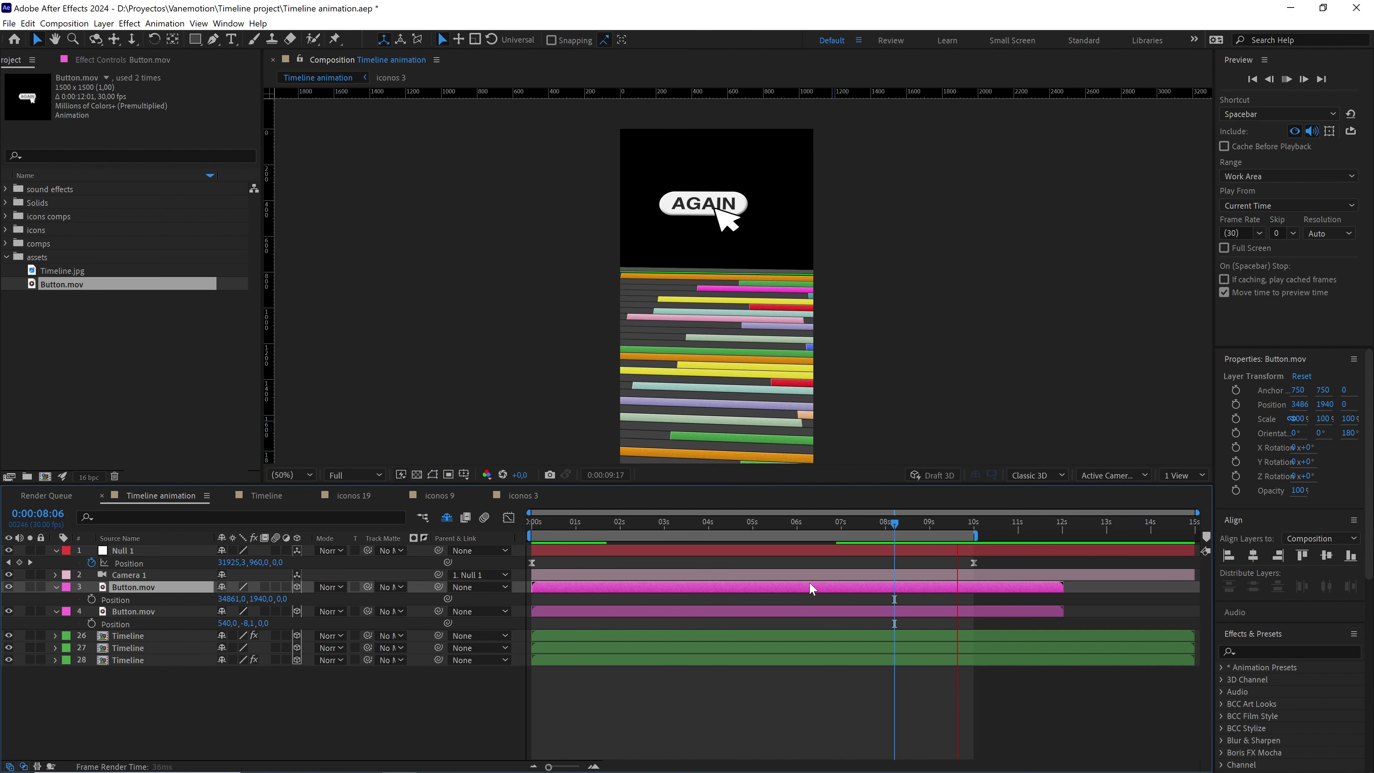
{"action": "left_click", "coordinate": [768, 697]}
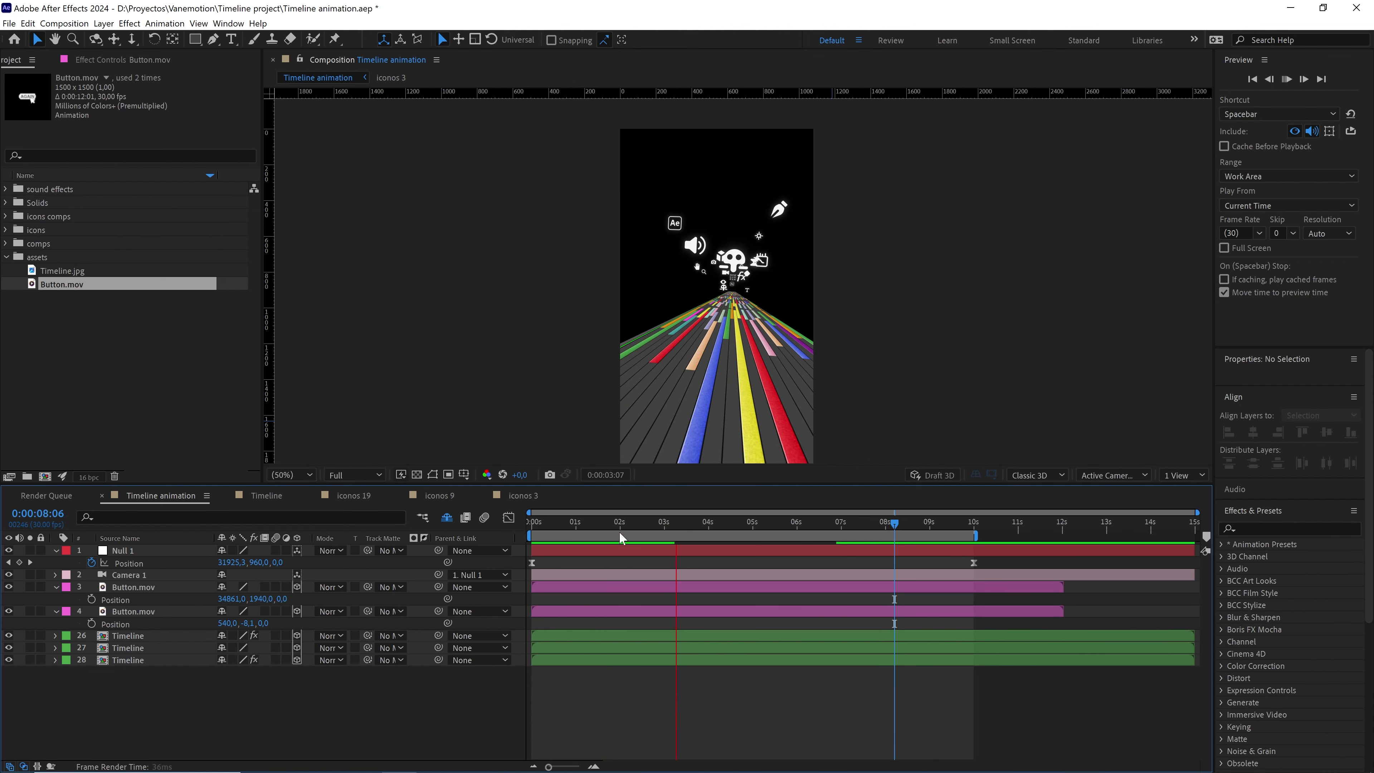
{"action": "left_click", "coordinate": [607, 522]}
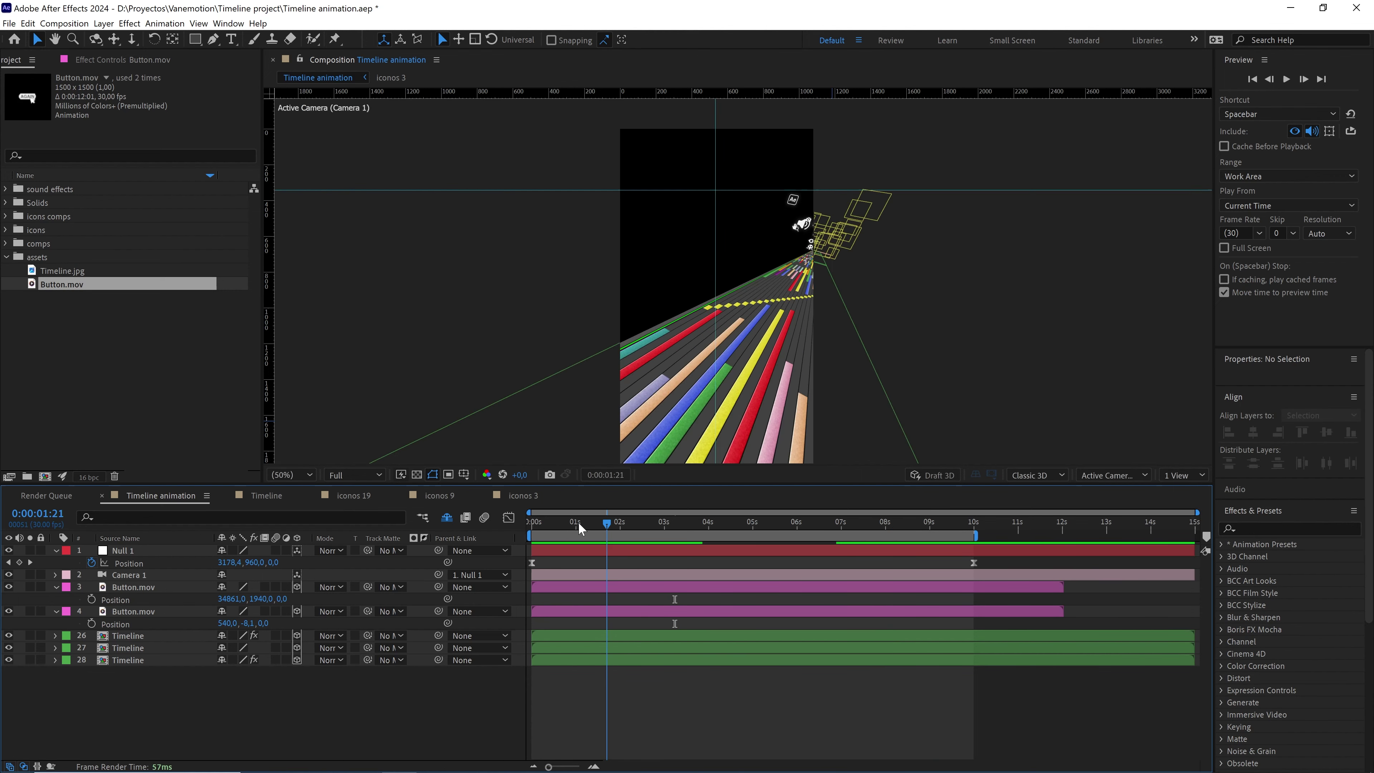
- Preview the animation from the first frame of the composition
{"action": "key", "text": "Home"}
{"action": "key", "text": "space"}
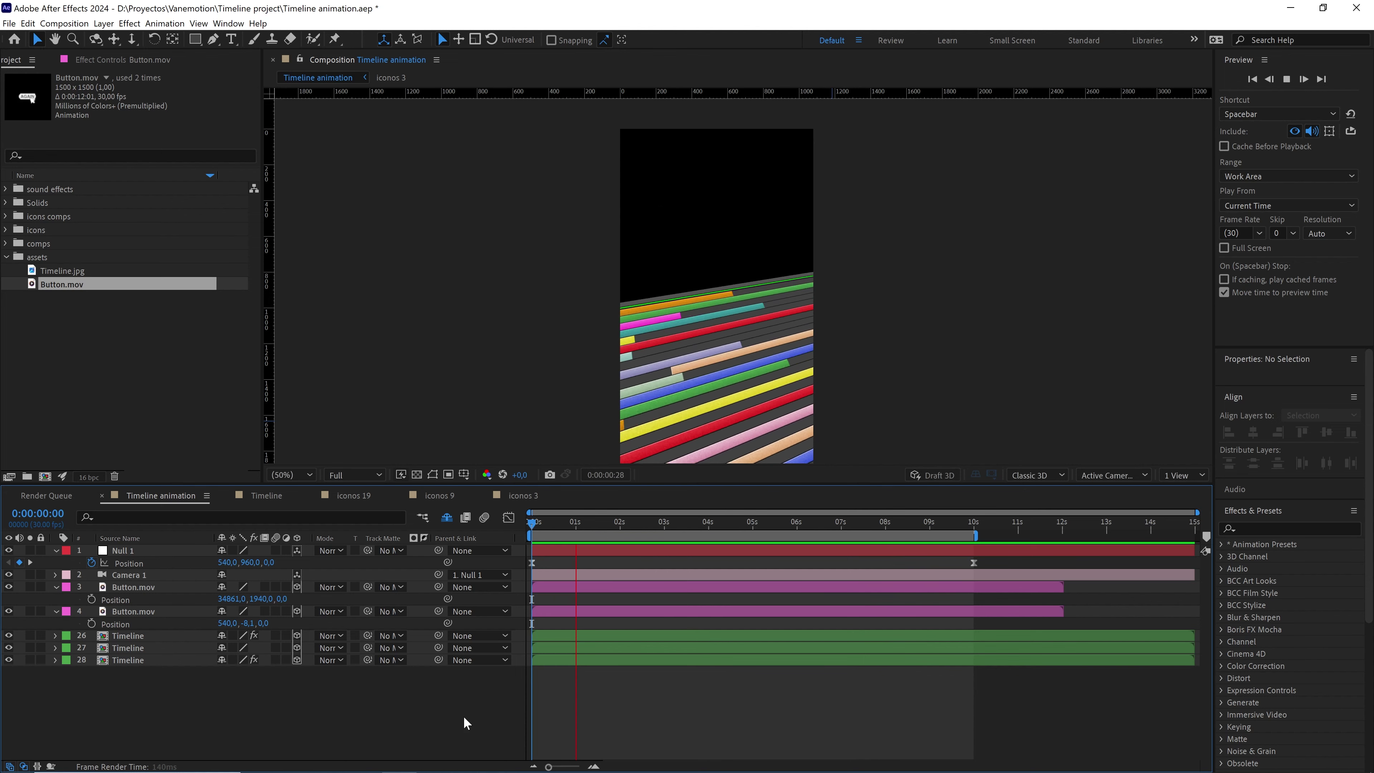
{"action": "key", "text": "space"}
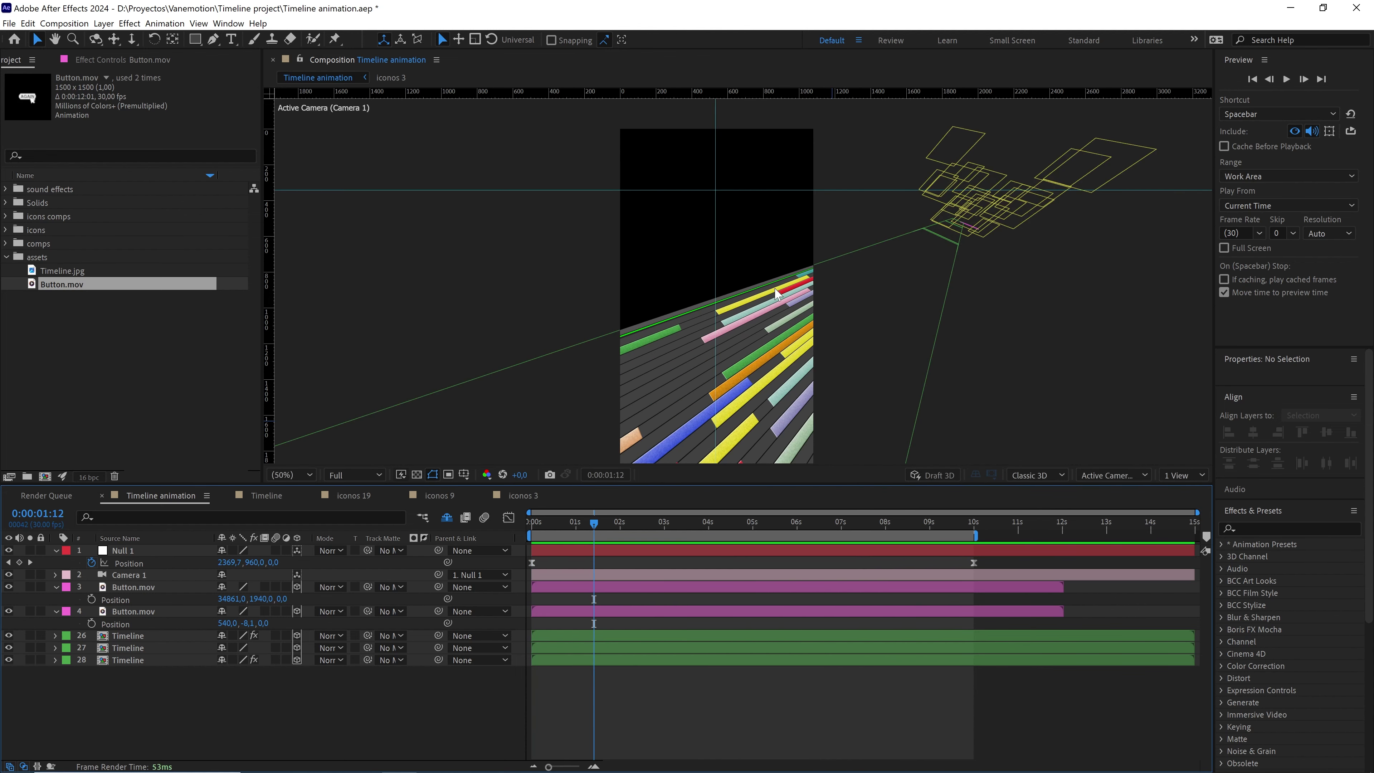
- Enlarge the view to 100% and preview the end of the loop from about 0:00:09:07
{"action": "key", "text": "period"}
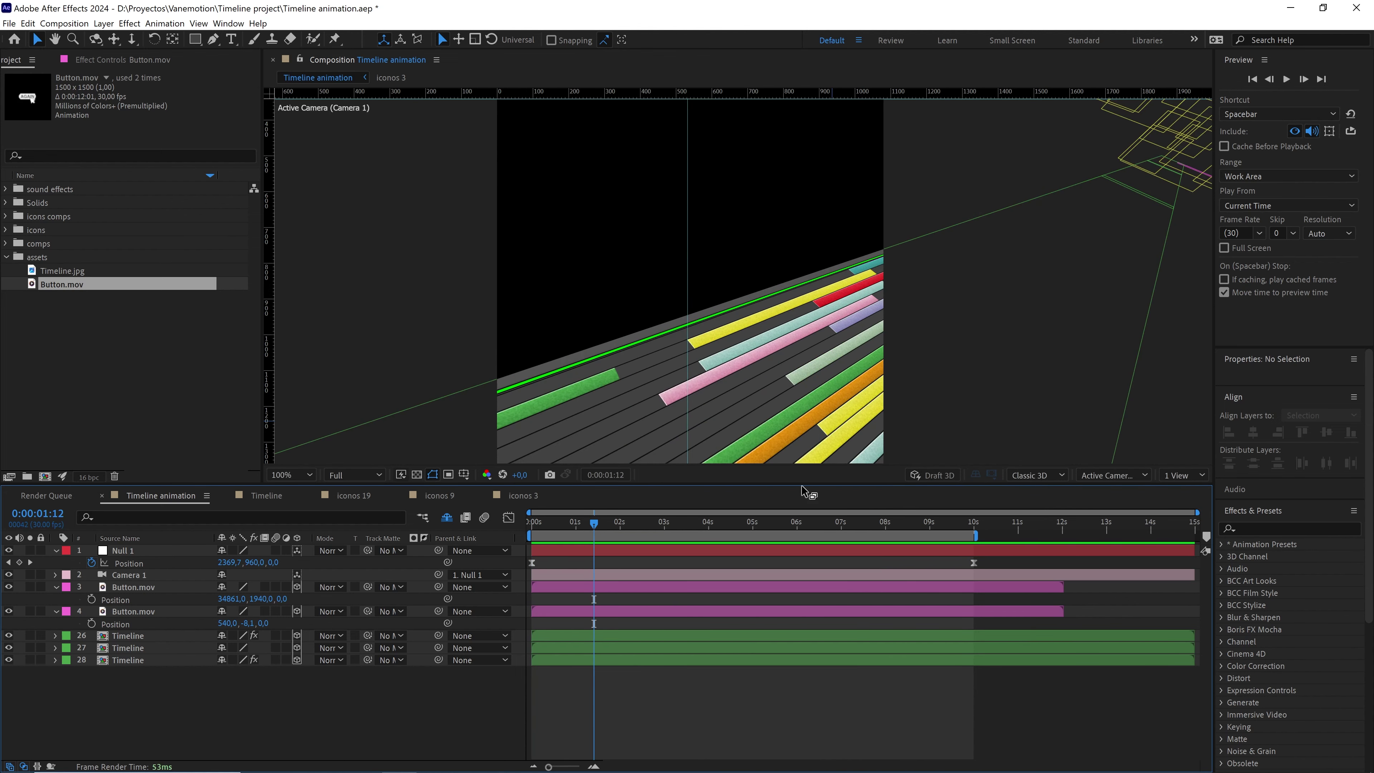
{"action": "left_click_drag", "start_coordinate": [800, 485], "coordinate": [799, 528]}
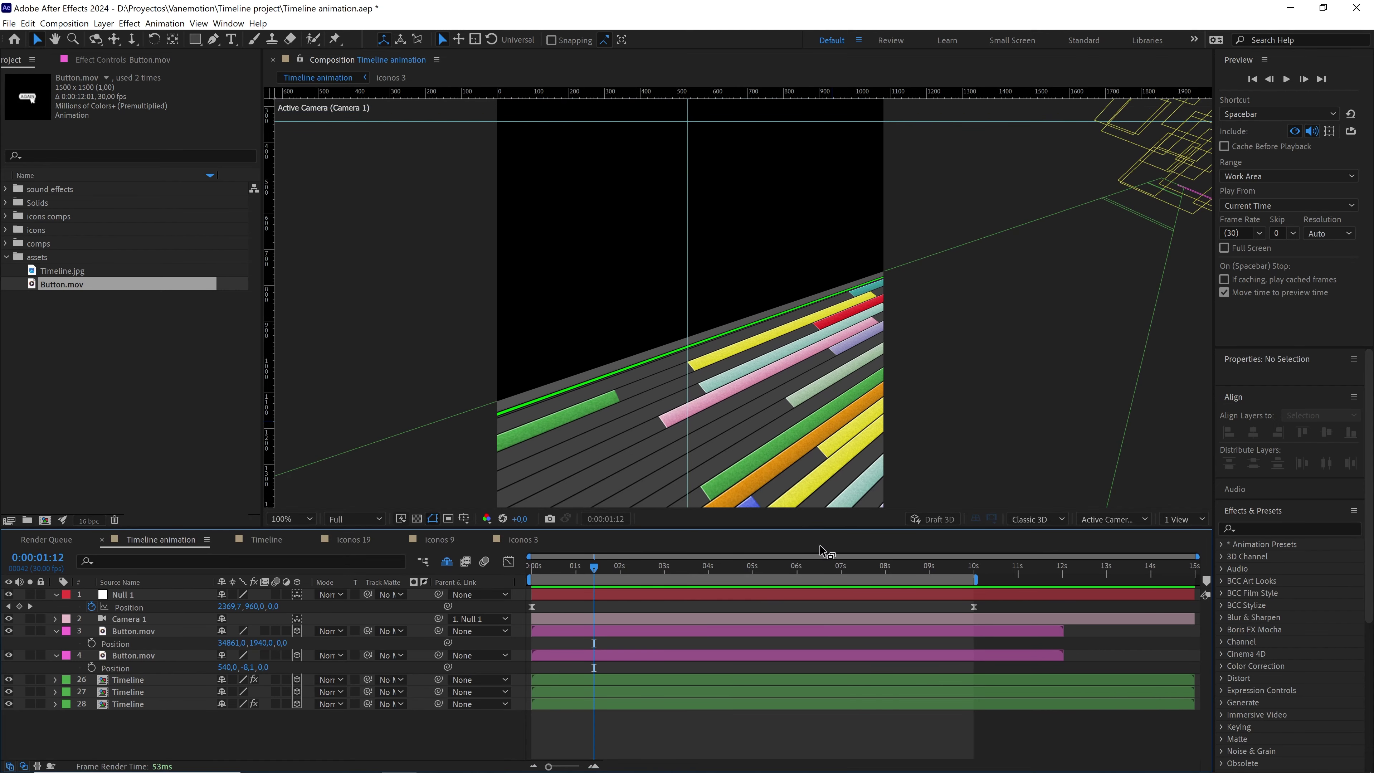
{"action": "left_click", "coordinate": [912, 577]}
{"action": "key", "text": "Page_Down"}
{"action": "key", "text": "Page_Down"}
{"action": "key", "text": "Page_Down"}
{"action": "key", "text": "Page_Down"}
{"action": "key", "text": "Page_Down"}
{"action": "key", "text": "Page_Down"}
{"action": "key", "text": "Page_Down"}
{"action": "key", "text": "Page_Down"}
{"action": "key", "text": "Page_Down"}
{"action": "key", "text": "Page_Down"}
{"action": "key", "text": "Page_Down"}
{"action": "key", "text": "Page_Down"}
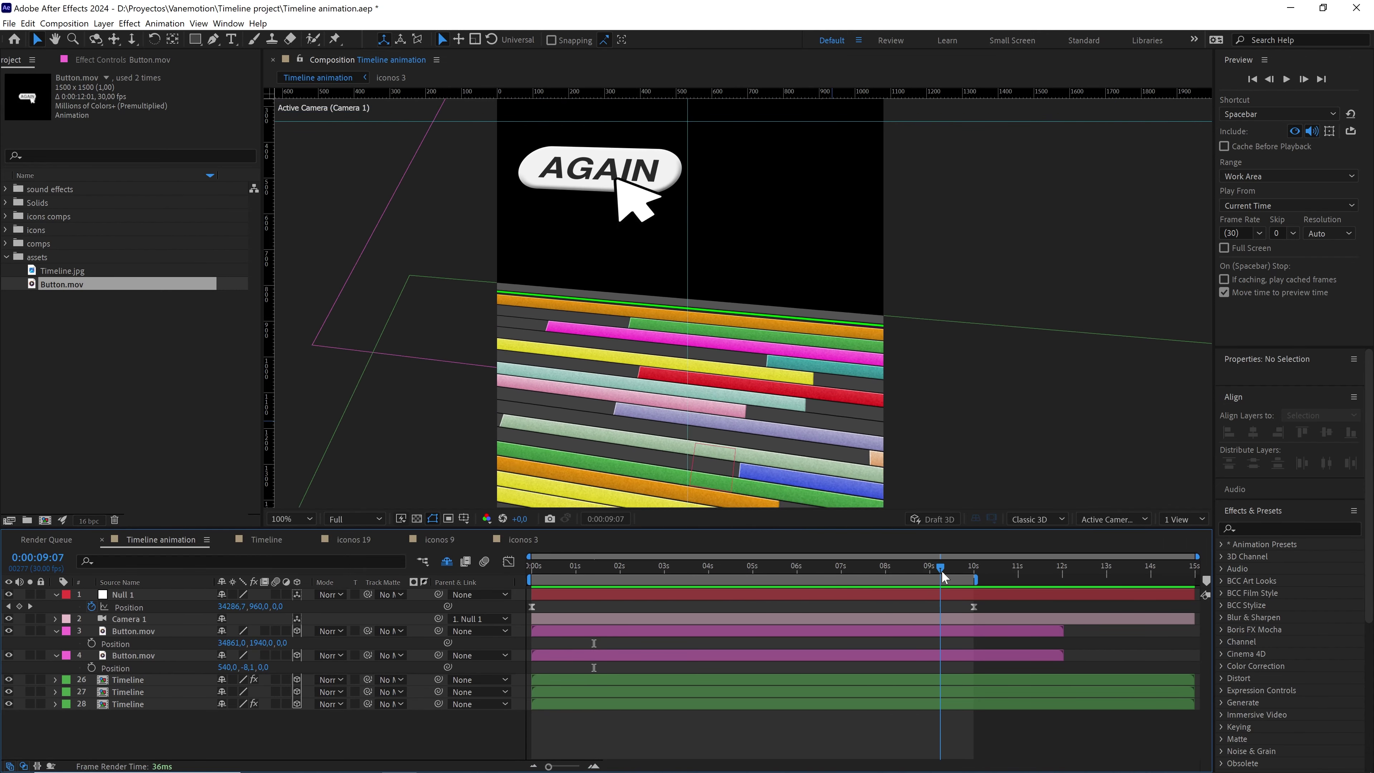
{"action": "key", "text": "space"}
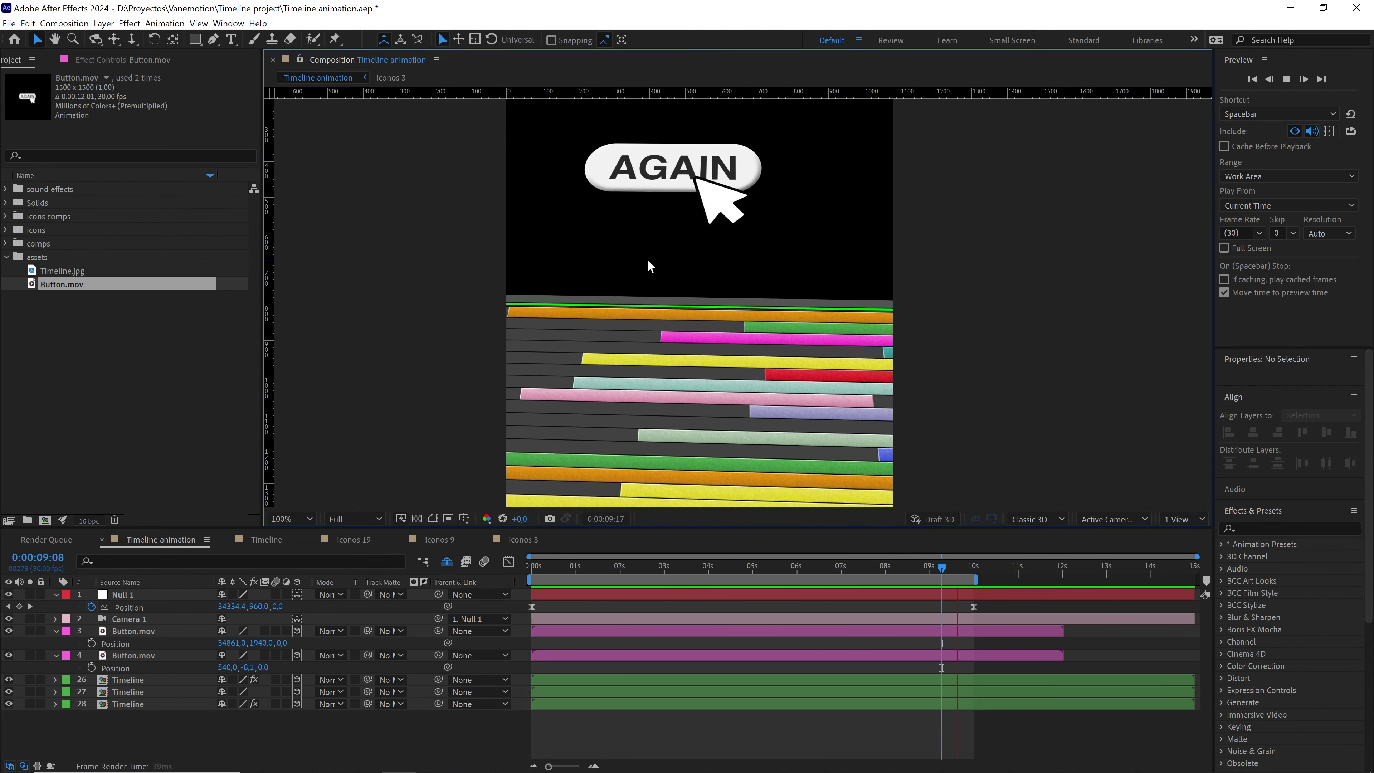
- Split the end Button.mov layer at 0:00:10:00, on the last Null 1 position keyframe
{"action": "left_click", "coordinate": [942, 568]}
{"action": "left_click_drag", "start_coordinate": [943, 571], "coordinate": [979, 567]}
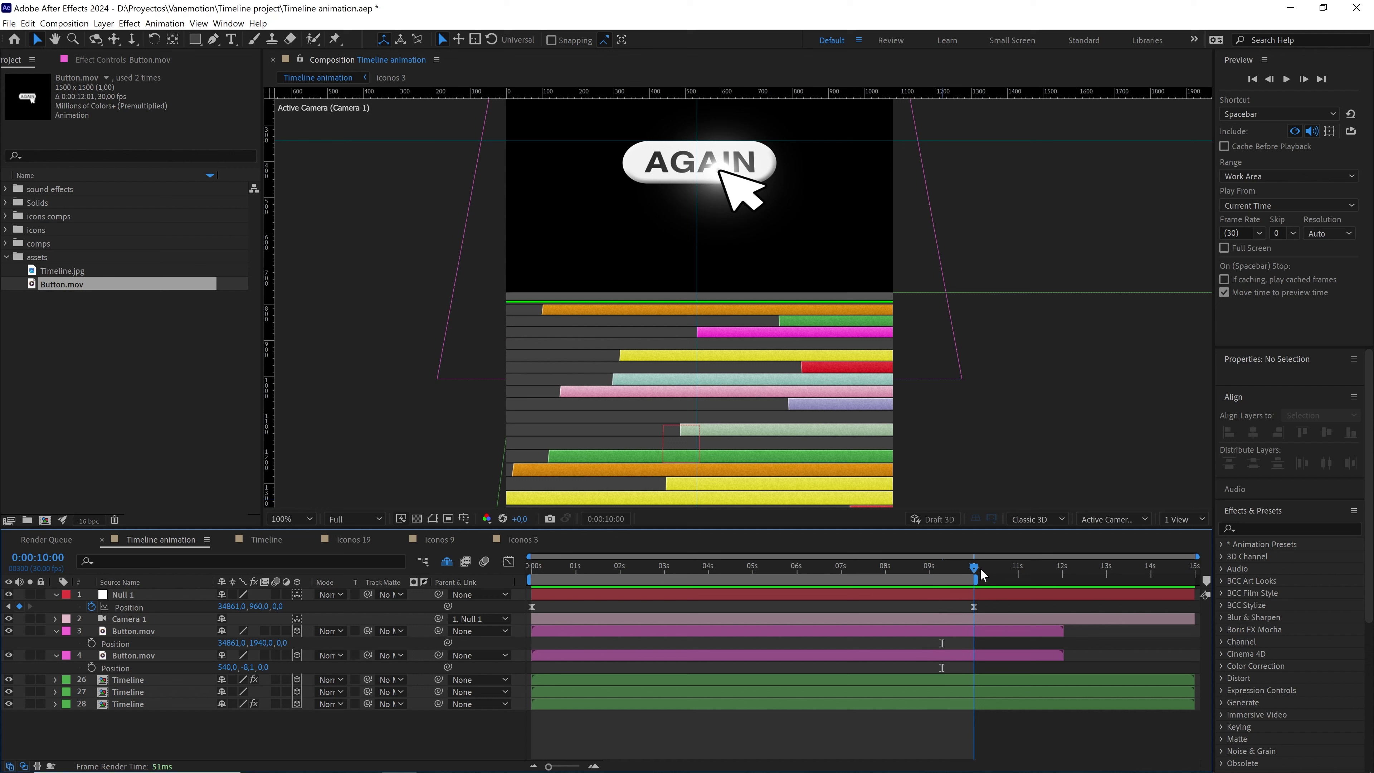
{"action": "mouse_move", "coordinate": [549, 767]}
{"action": "left_mouse_down"}
{"action": "mouse_move", "coordinate": [572, 767]}
{"action": "mouse_move", "coordinate": [560, 768]}
{"action": "left_mouse_up"}
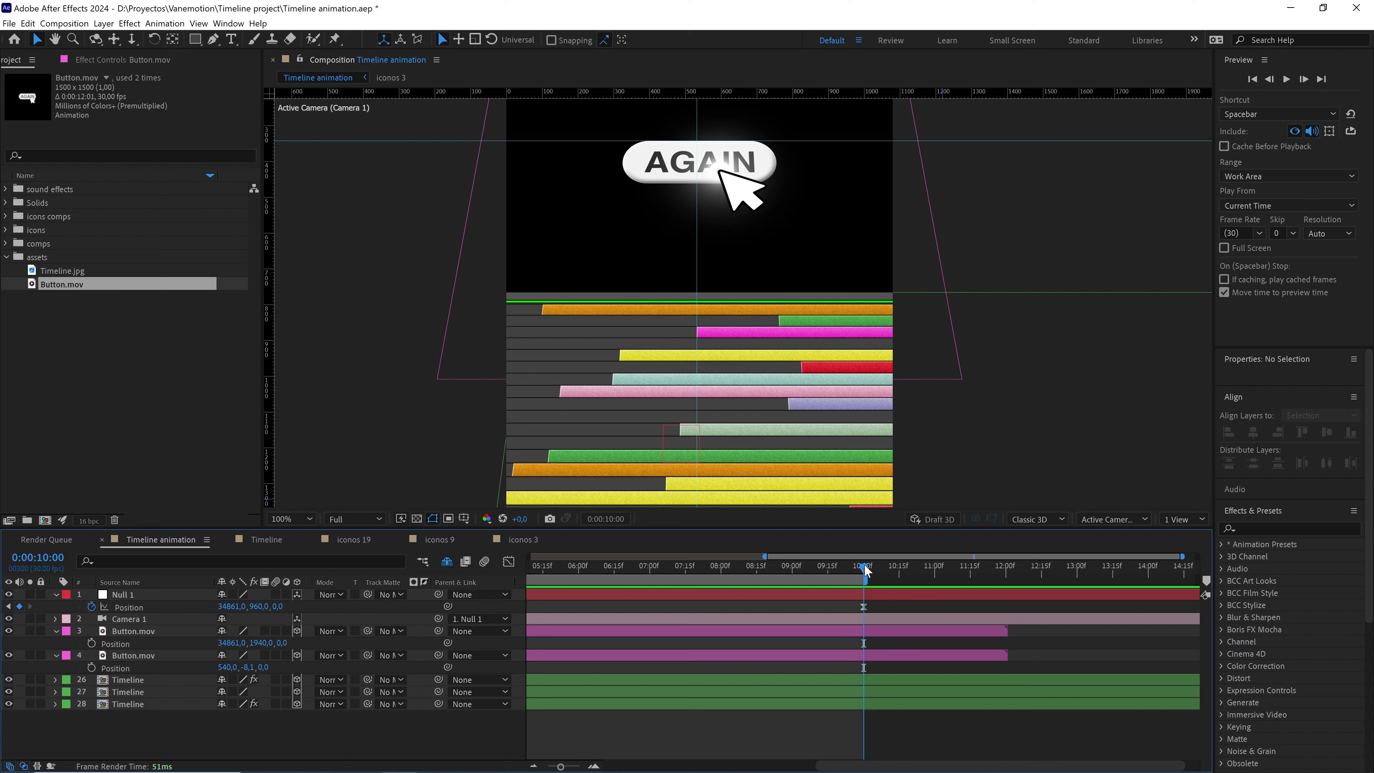
{"action": "mouse_move", "coordinate": [865, 569]}
{"action": "left_mouse_down"}
{"action": "mouse_move", "coordinate": [931, 568]}
{"action": "mouse_move", "coordinate": [806, 572]}
{"action": "mouse_move", "coordinate": [855, 586]}
{"action": "mouse_move", "coordinate": [863, 570]}
{"action": "left_mouse_up"}
{"action": "mouse_move", "coordinate": [864, 568]}
{"action": "left_mouse_down"}
{"action": "mouse_move", "coordinate": [896, 579]}
{"action": "mouse_move", "coordinate": [866, 572]}
{"action": "left_mouse_up"}
{"action": "left_click_drag", "start_coordinate": [560, 766], "coordinate": [579, 766]}
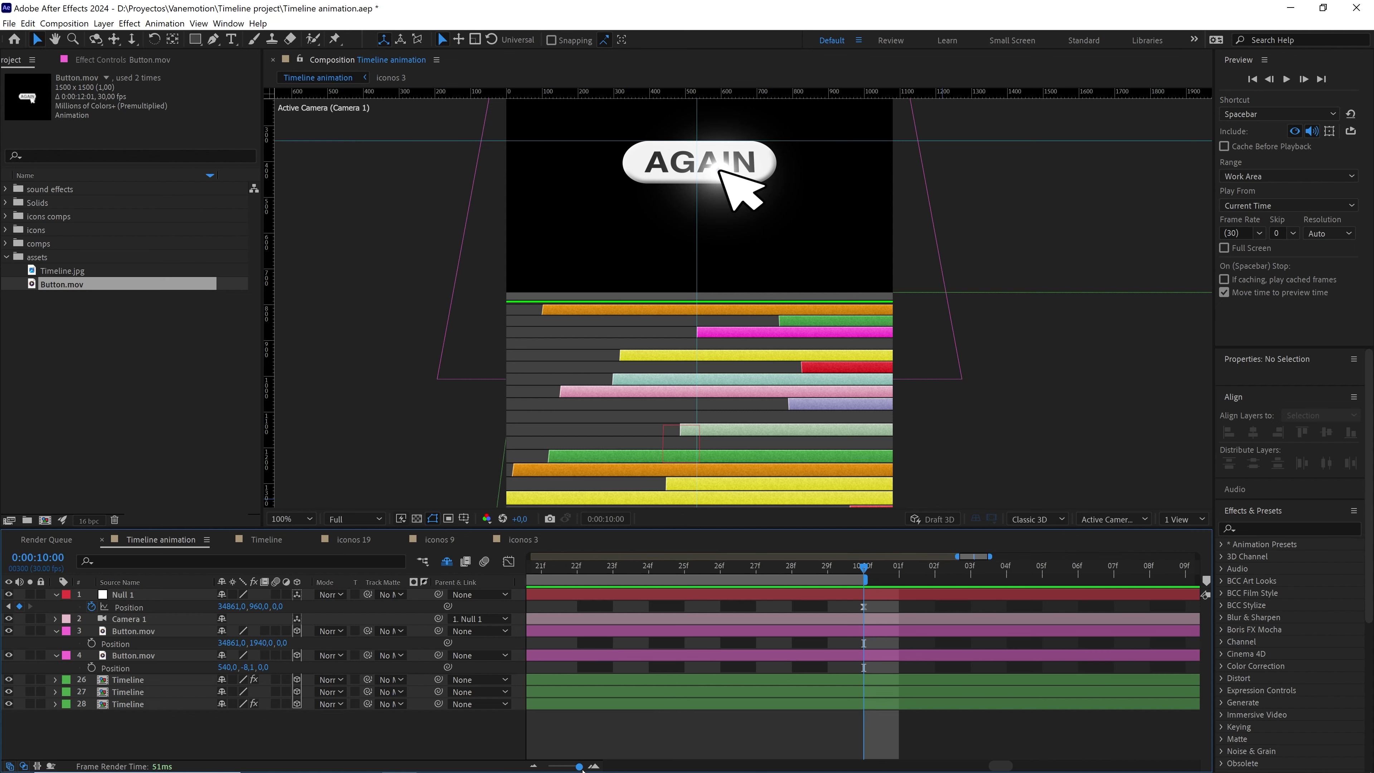
{"action": "left_click", "coordinate": [872, 634]}
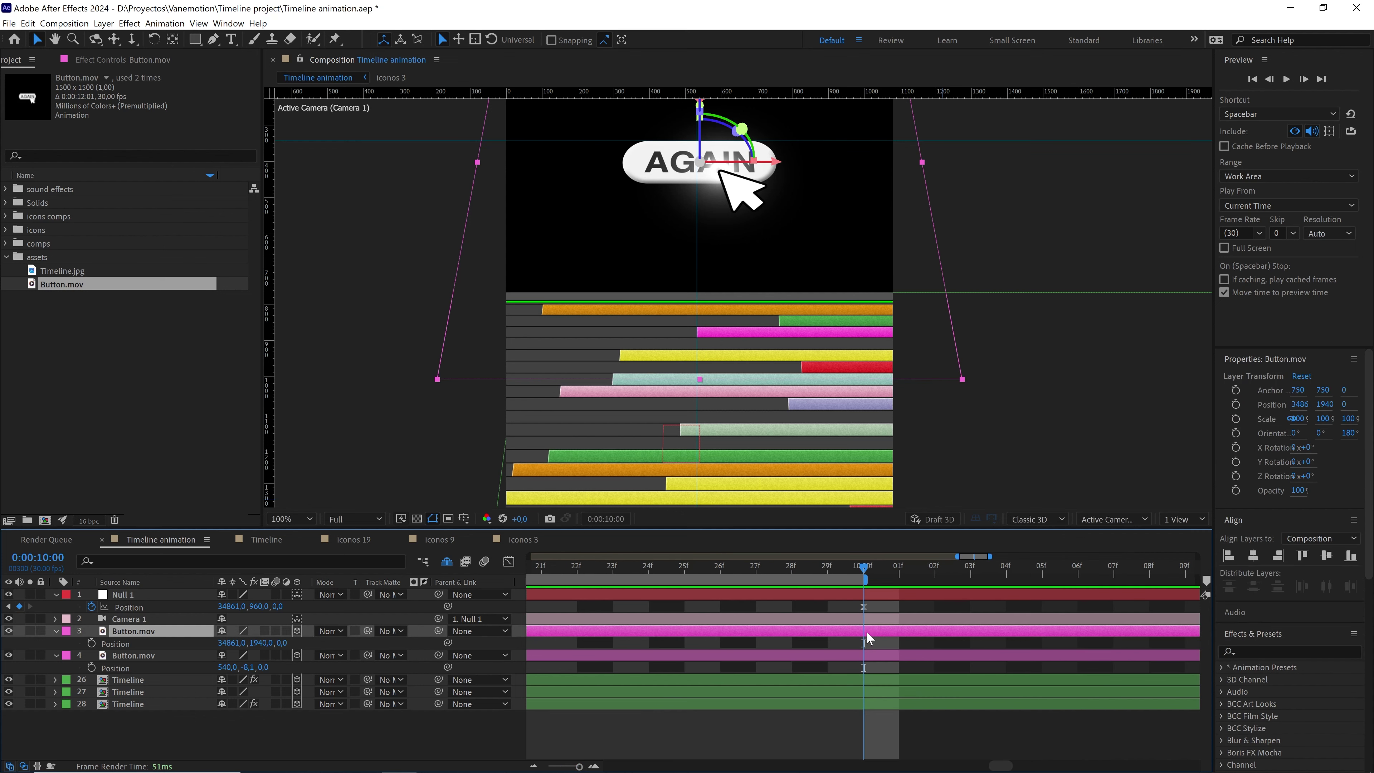
{"action": "left_click", "coordinate": [28, 23]}
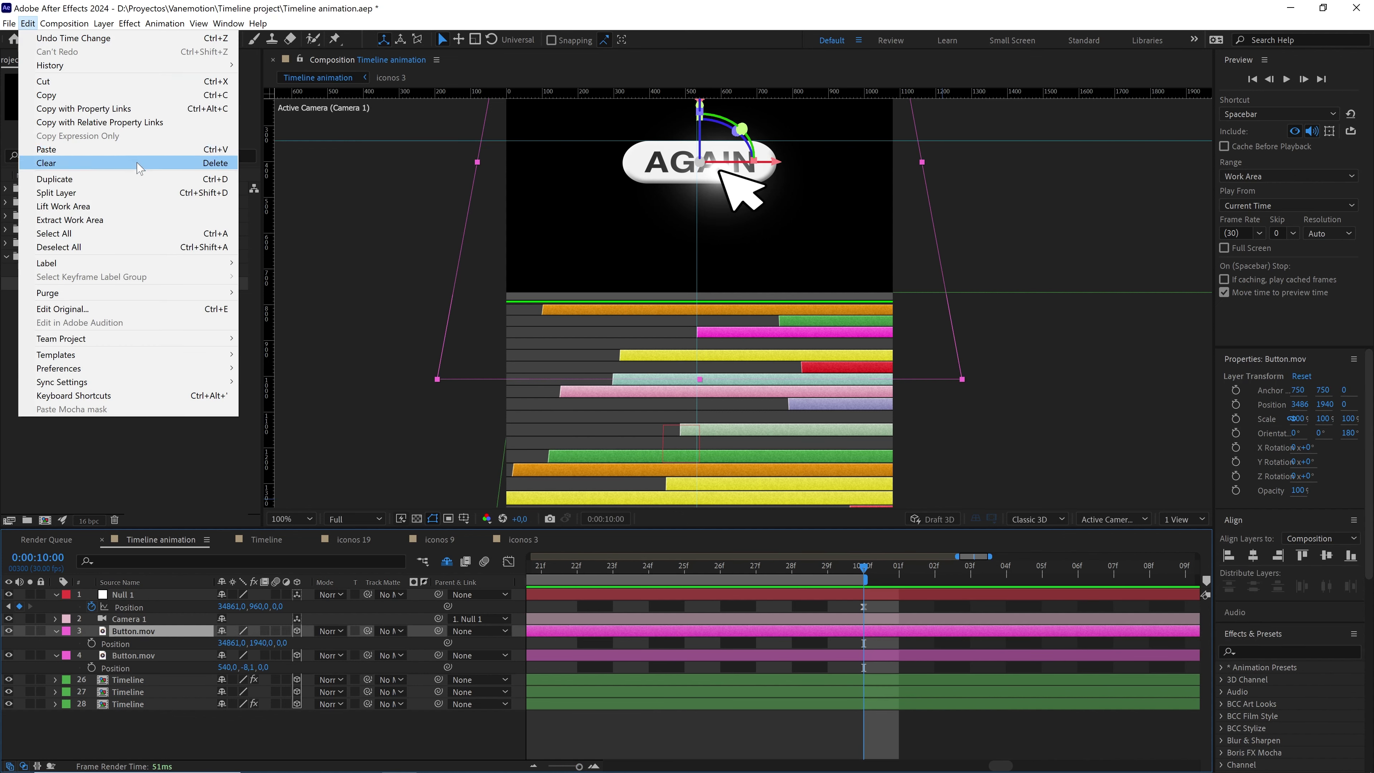
{"action": "left_click", "coordinate": [215, 192]}
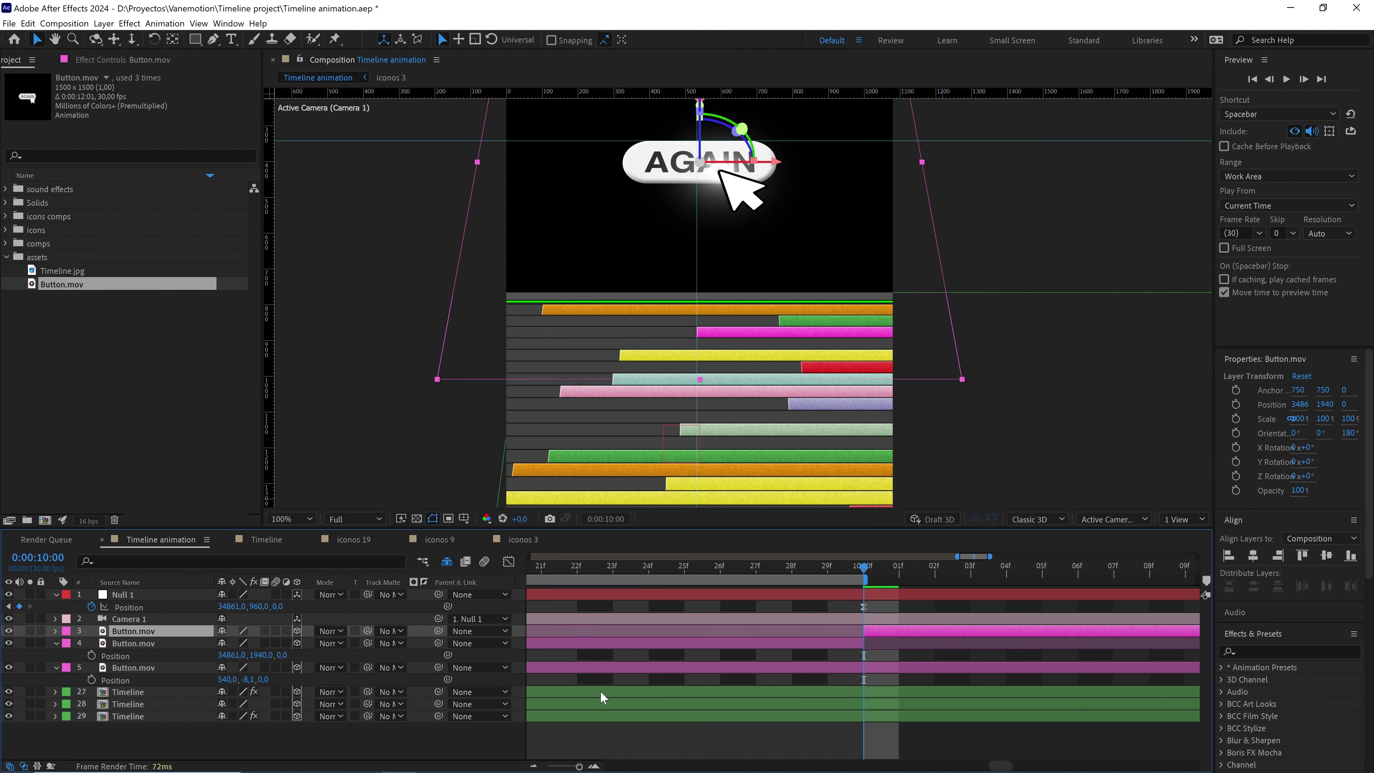
- Move the split-off Button.mov segment to the start of the composition and delete the original start-button layer
{"action": "left_click_drag", "start_coordinate": [579, 765], "coordinate": [559, 766]}
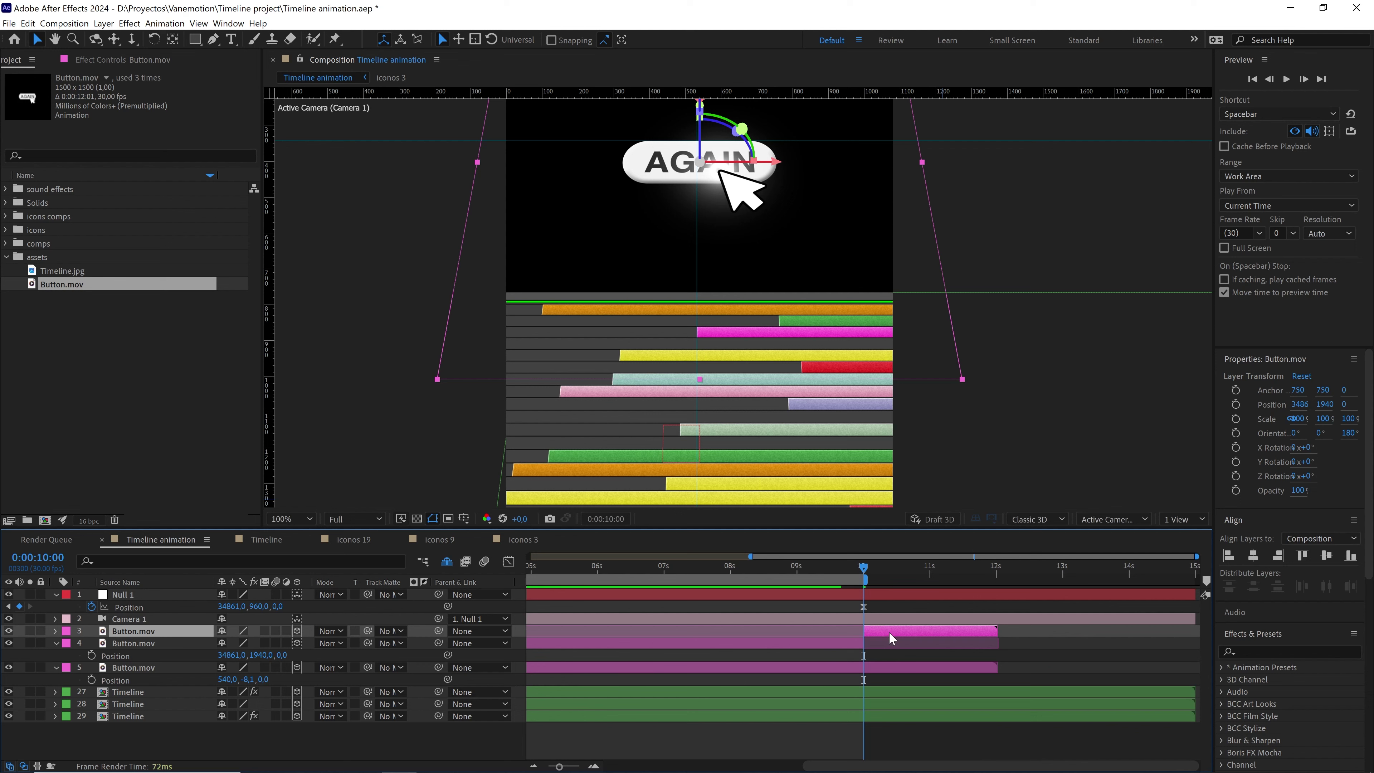
{"action": "left_click_drag", "start_coordinate": [565, 766], "coordinate": [548, 766]}
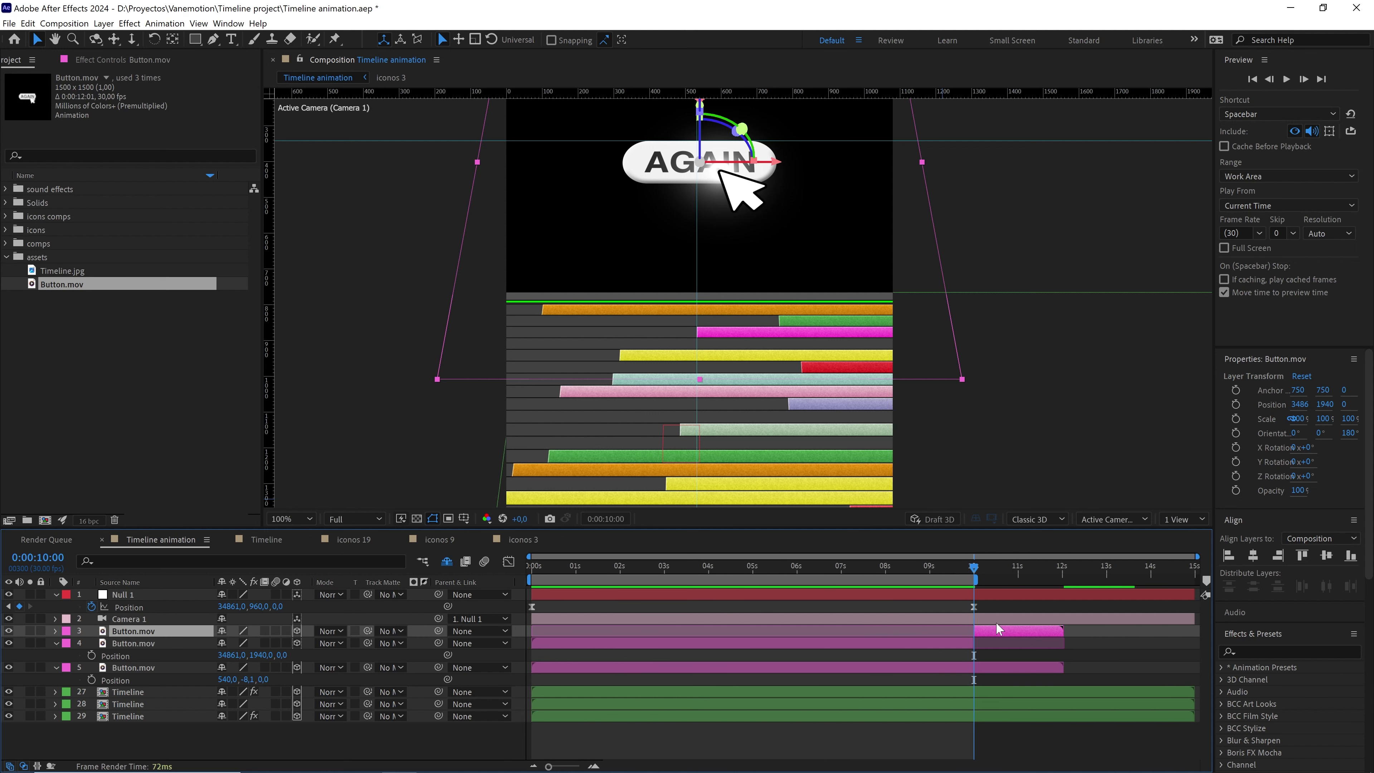
{"action": "left_click_drag", "start_coordinate": [1001, 639], "coordinate": [580, 637]}
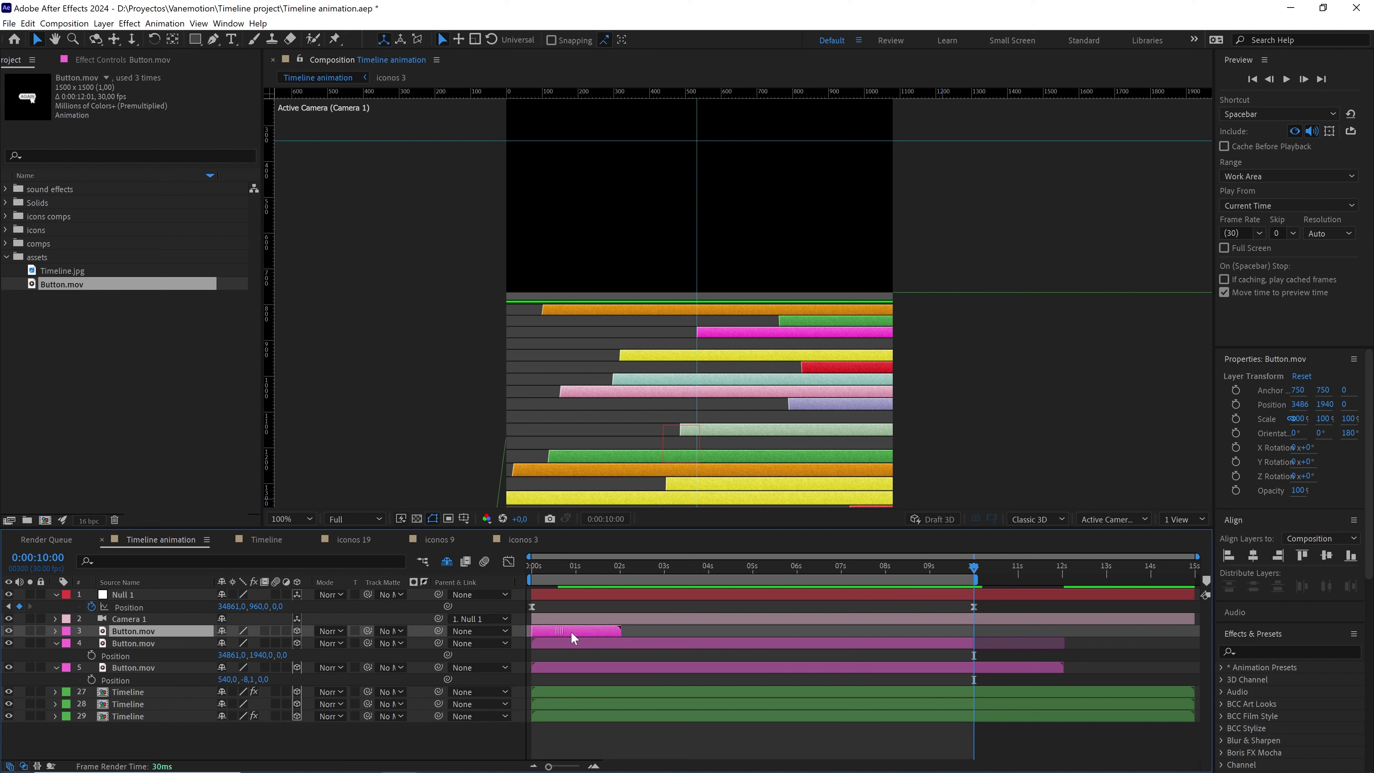
{"action": "left_click", "coordinate": [609, 668]}
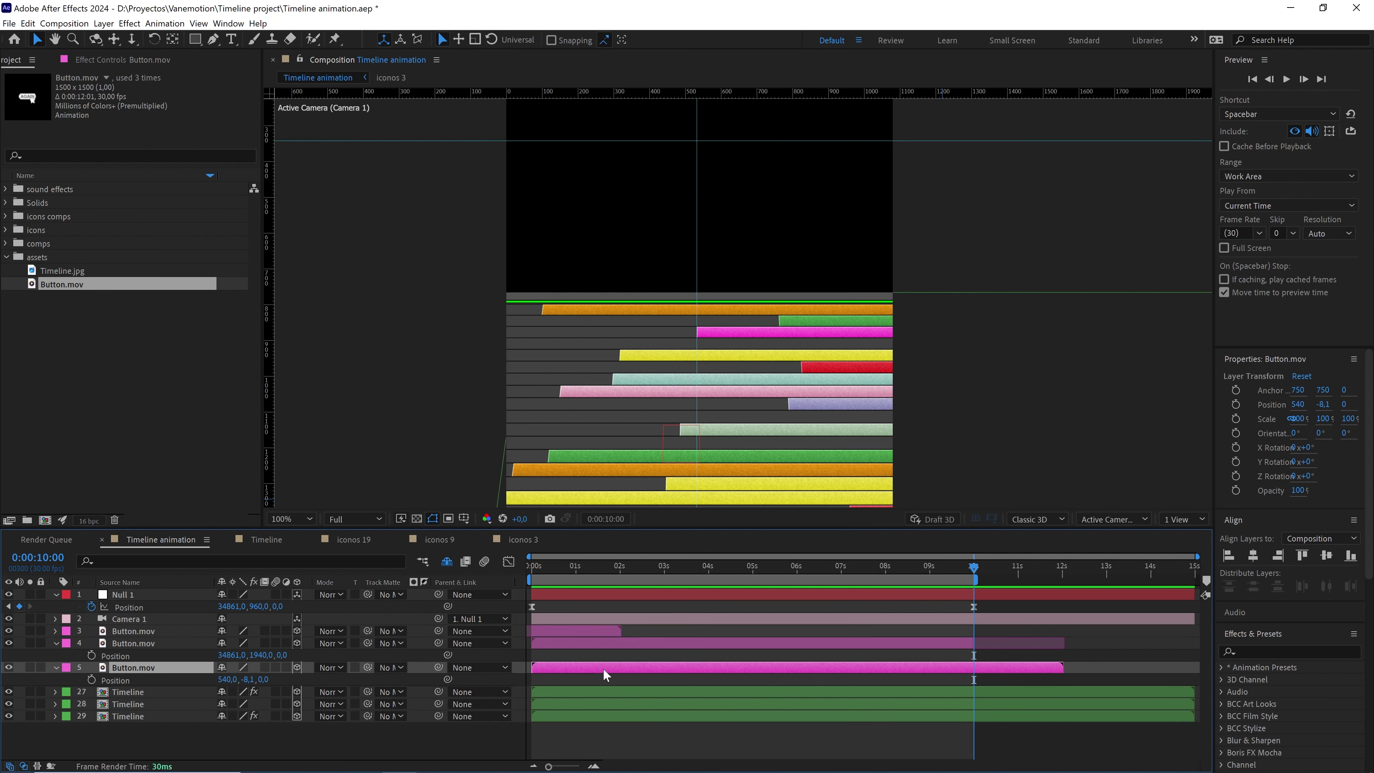
{"action": "key", "text": "Delete"}
- At 0:00:00:00, center the short Button.mov segment in the view and rotate it so AGAIN reads upright
{"action": "left_click", "coordinate": [669, 566]}
{"action": "left_click_drag", "start_coordinate": [650, 564], "coordinate": [517, 562]}
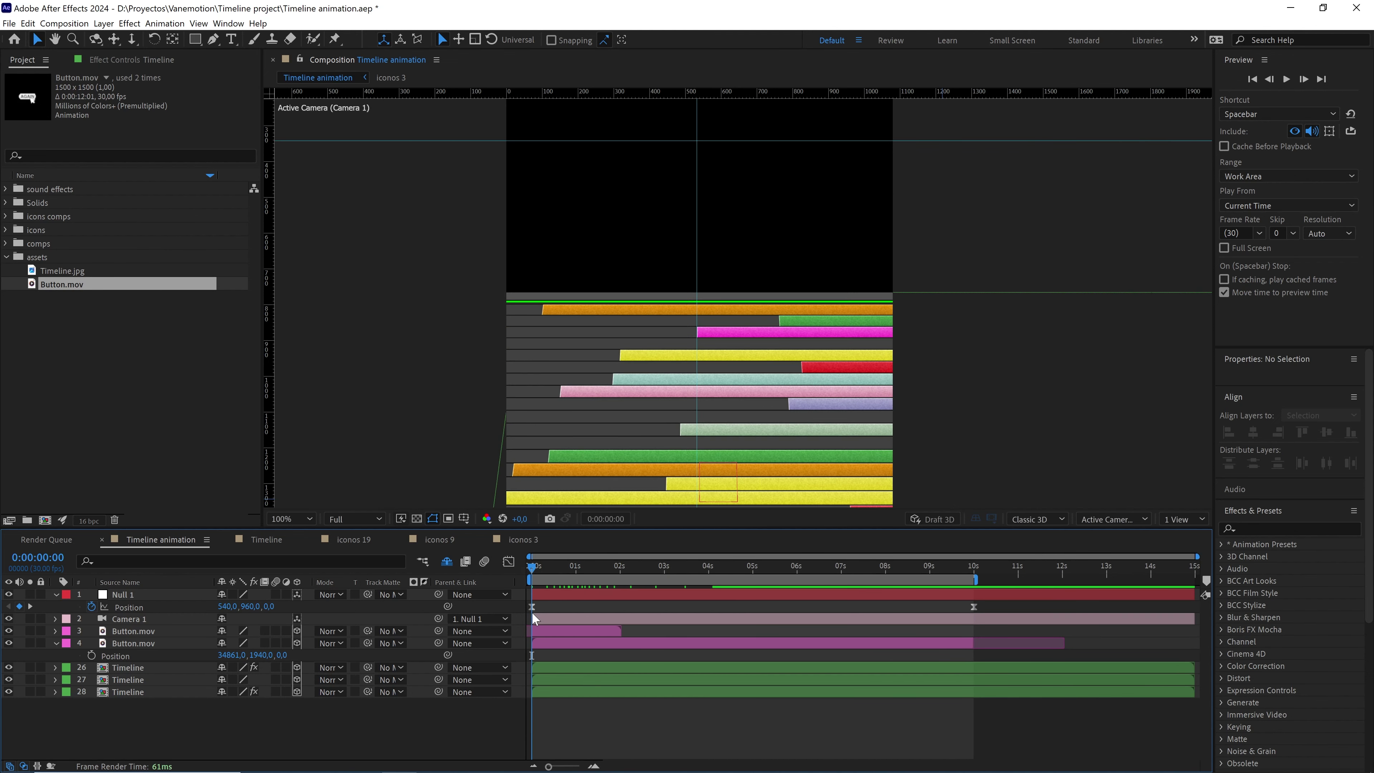
{"action": "left_click", "coordinate": [545, 630]}
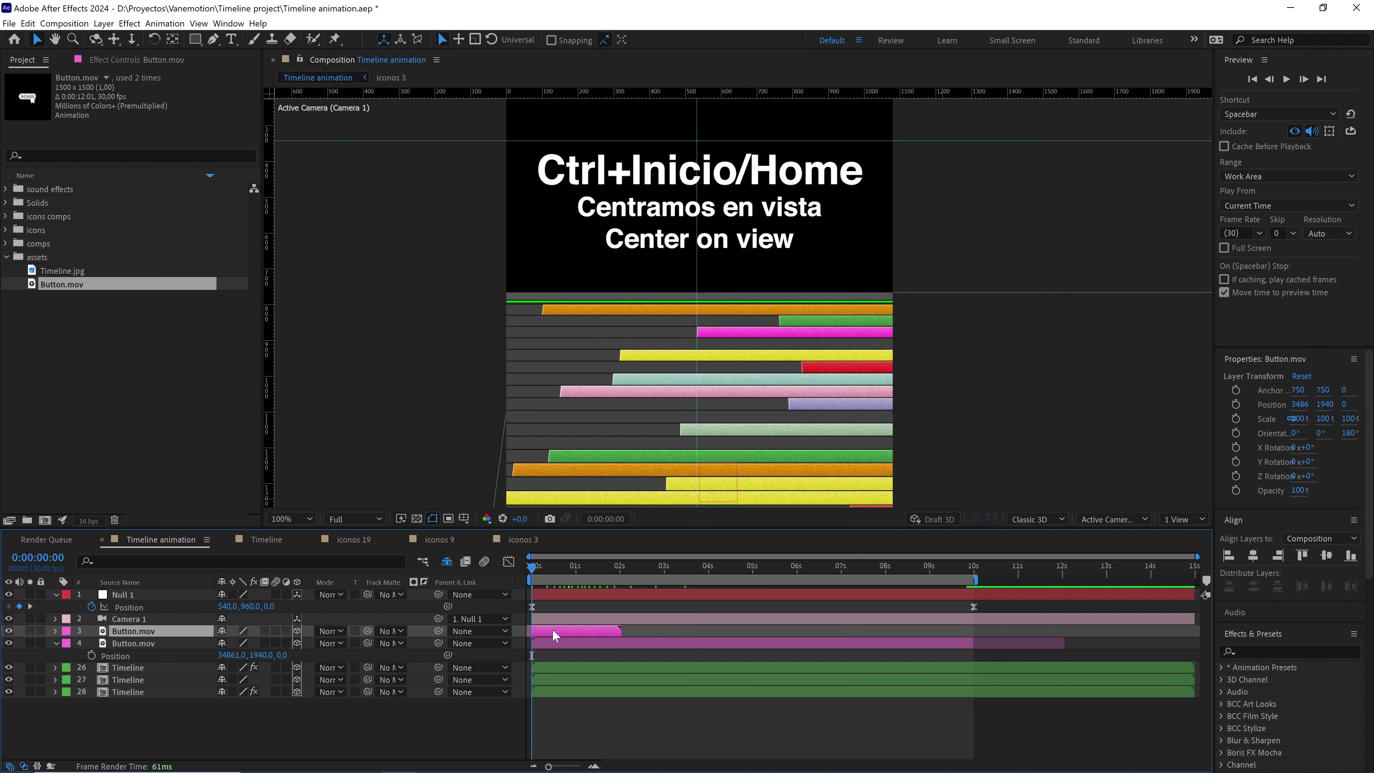
{"action": "key", "text": "ctrl+Home"}
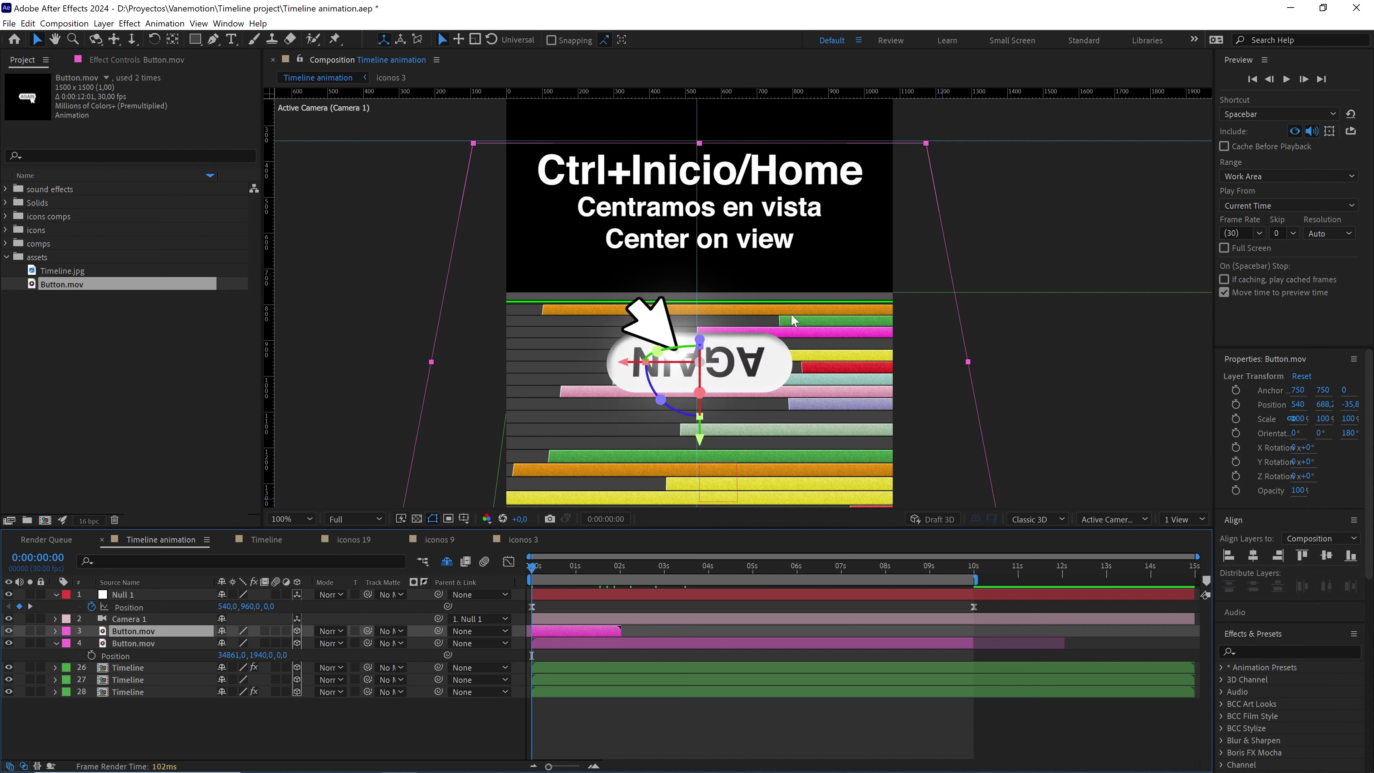
{"action": "left_click_drag", "start_coordinate": [672, 410], "coordinate": [737, 325]}
- Reveal the short Button.mov segment's Position property and set its Z value to 0
{"action": "left_click", "coordinate": [172, 630]}
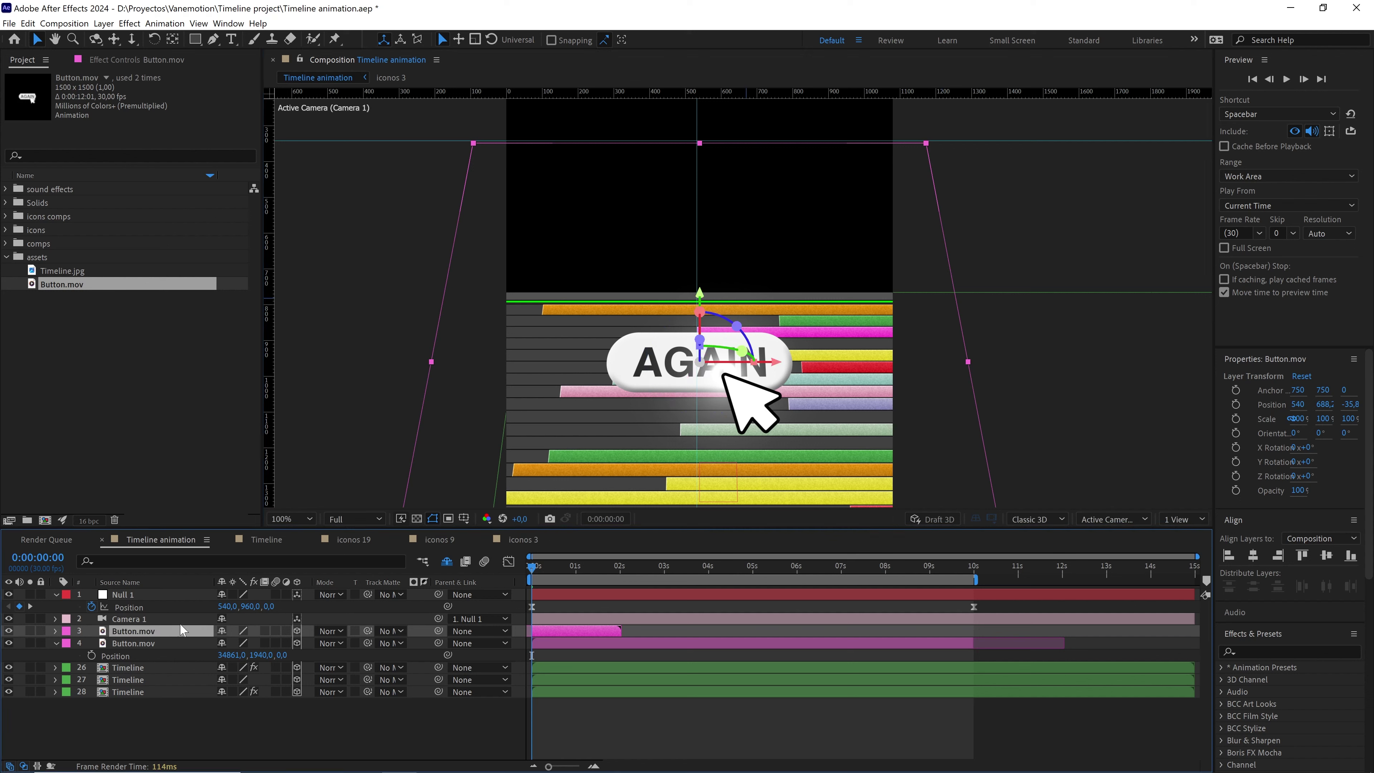
{"action": "key", "text": "p"}
{"action": "left_click", "coordinate": [273, 644]}
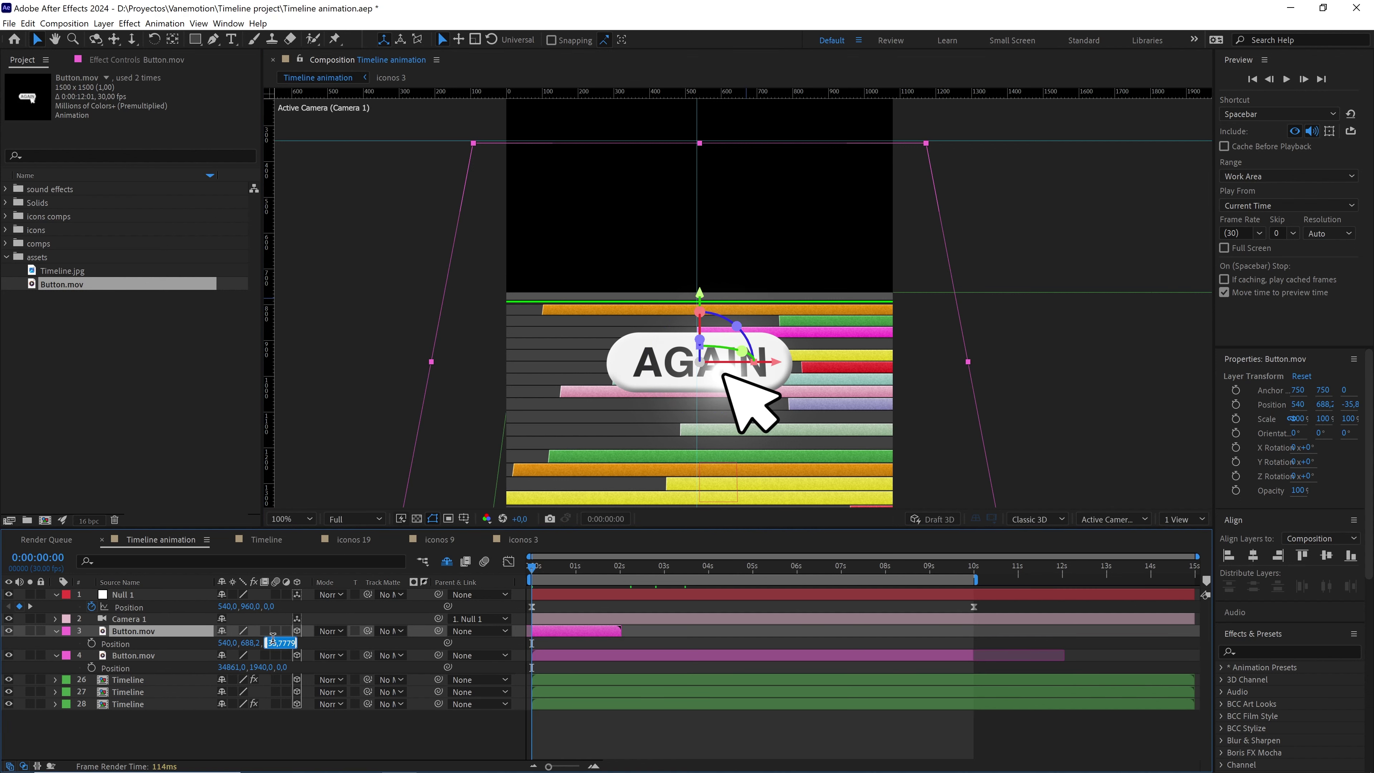
{"action": "type", "text": "0"}
{"action": "key", "text": "Return"}
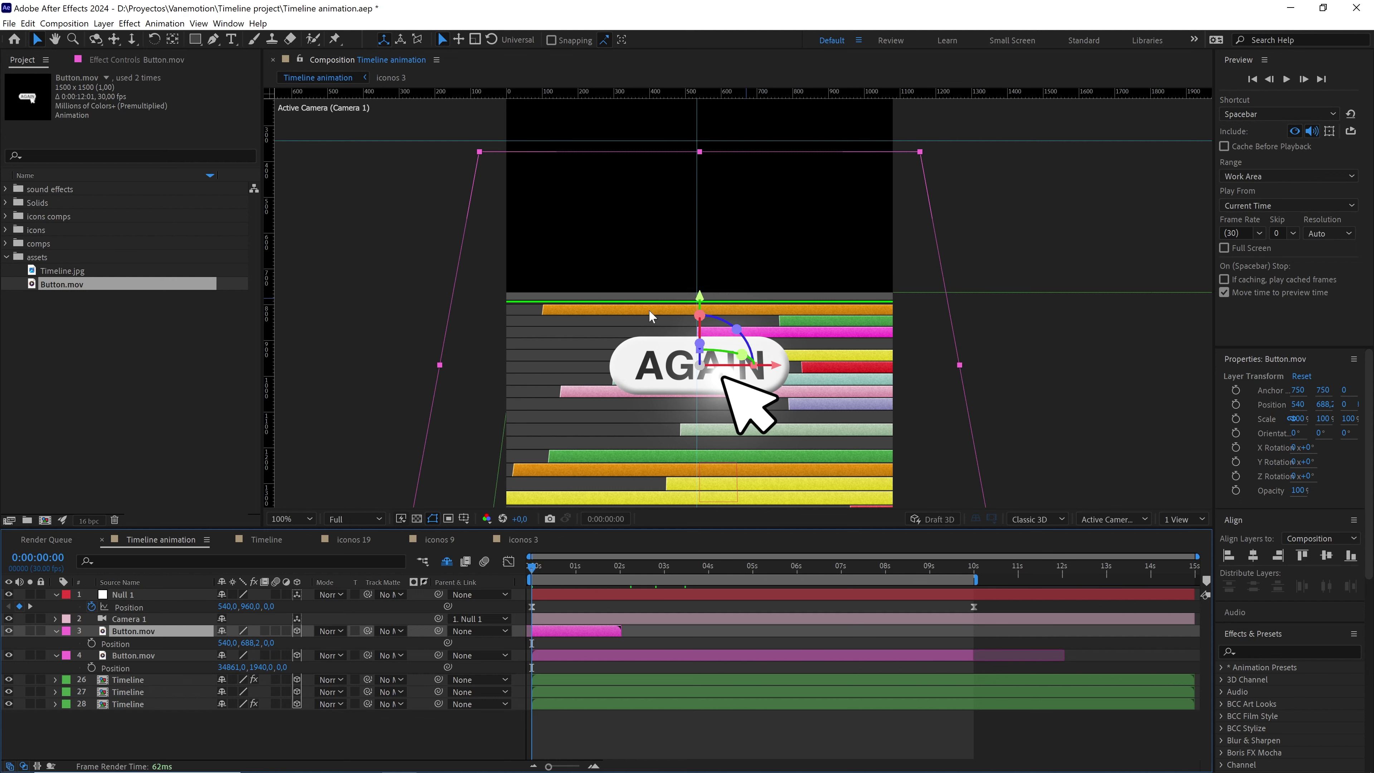
- Raise the short Button.mov segment to a Y position of about -19, bringing the button's upper edge to the horizontal guide
{"action": "left_click_drag", "start_coordinate": [697, 296], "coordinate": [753, 249]}
{"action": "key", "text": "period"}
{"action": "key", "text": "v"}
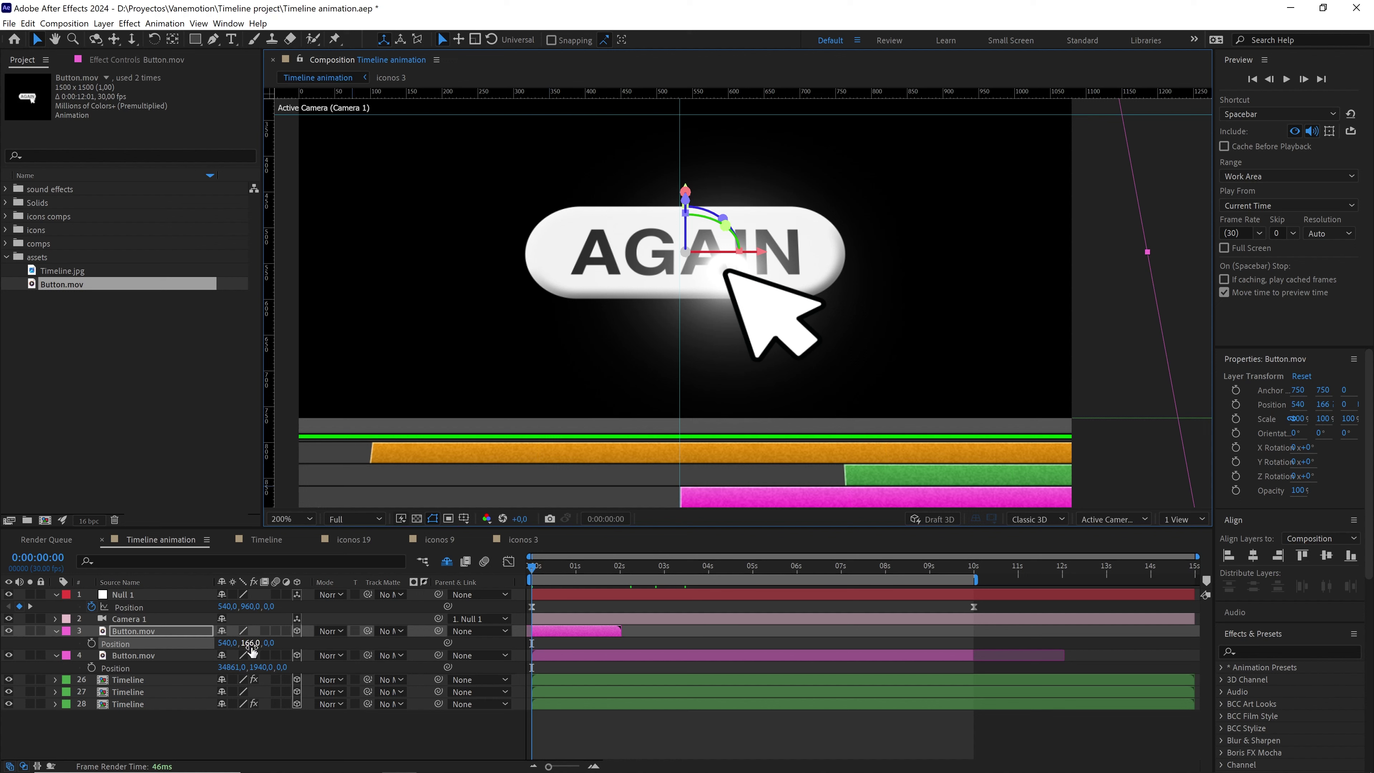
{"action": "left_click_drag", "start_coordinate": [252, 644], "coordinate": [248, 644]}
{"action": "scroll", "coordinate": [686, 249], "scroll_direction": "up", "scroll_amount": 2}
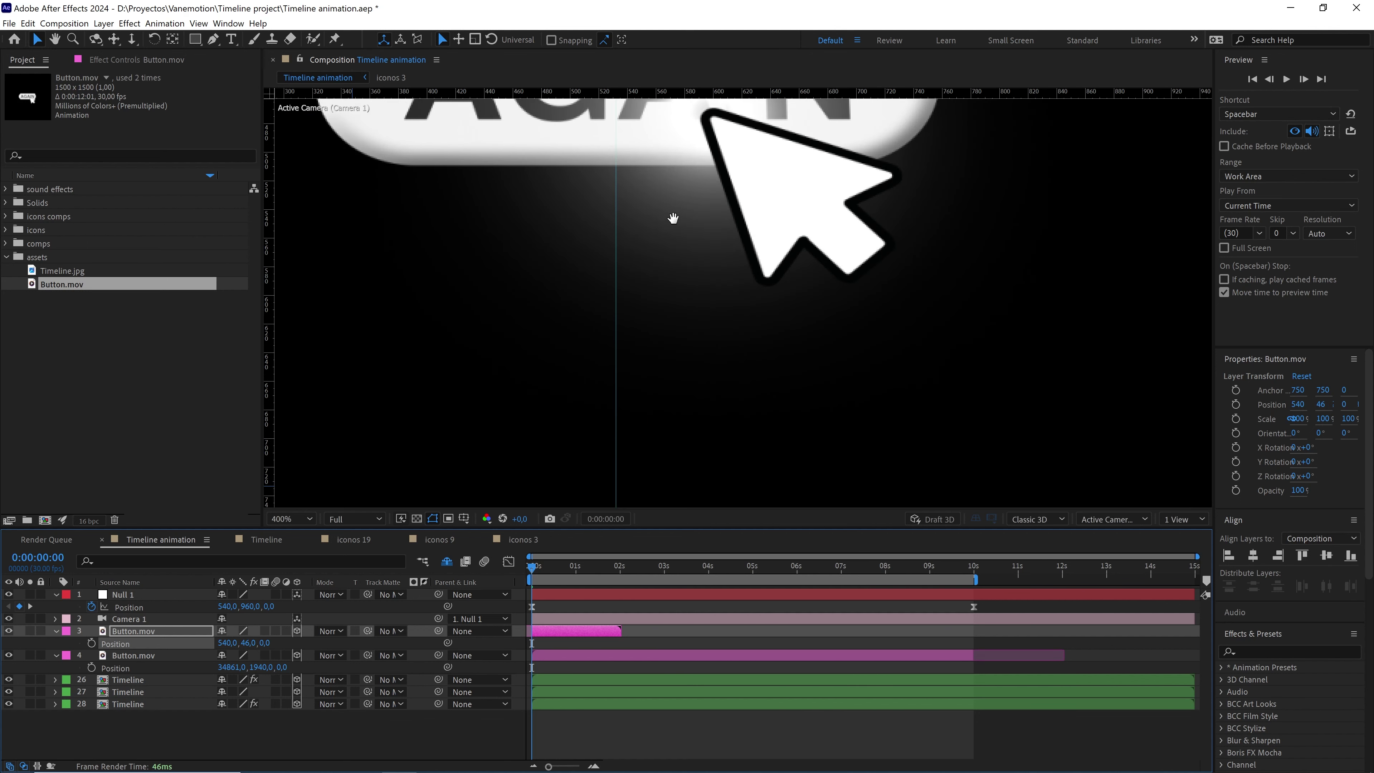
{"action": "left_click_drag", "start_coordinate": [672, 215], "coordinate": [769, 449]}
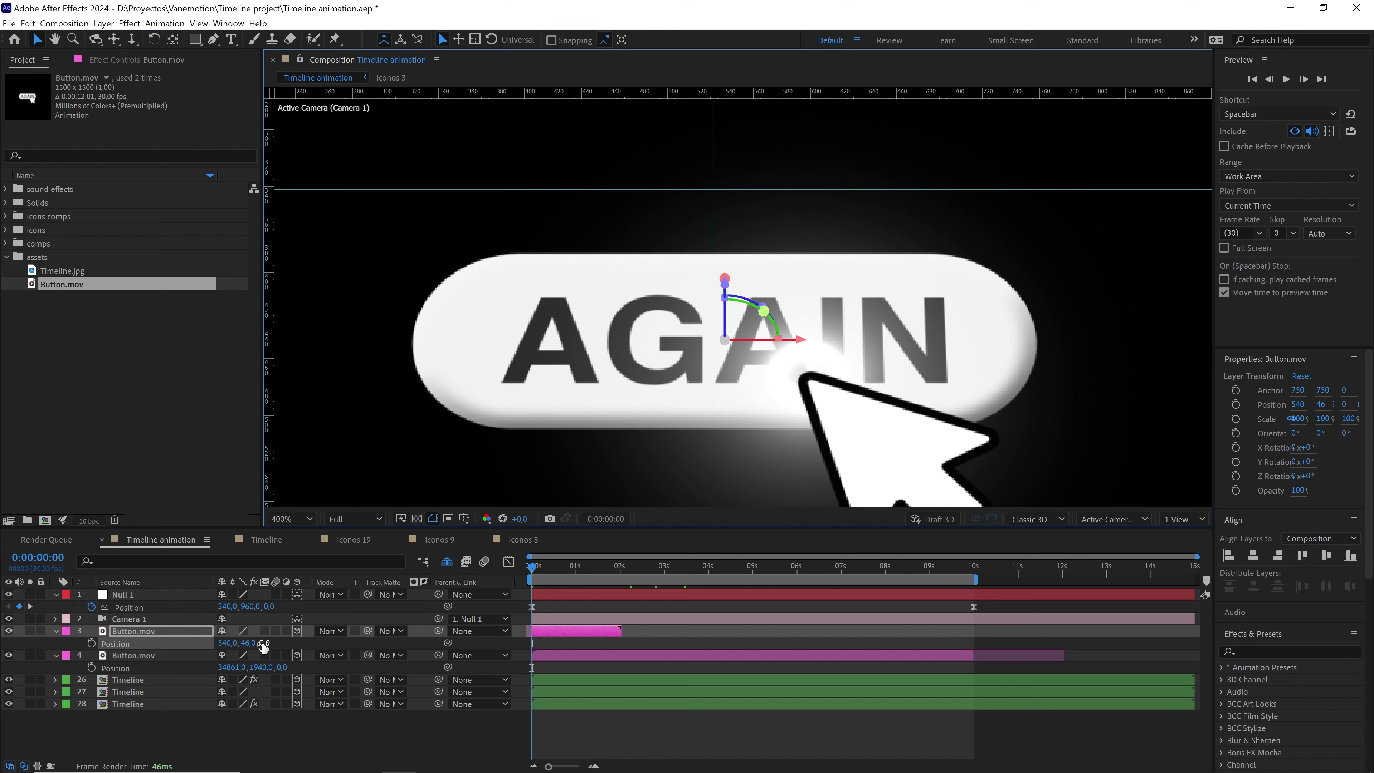
{"action": "left_click_drag", "start_coordinate": [248, 644], "coordinate": [199, 650]}
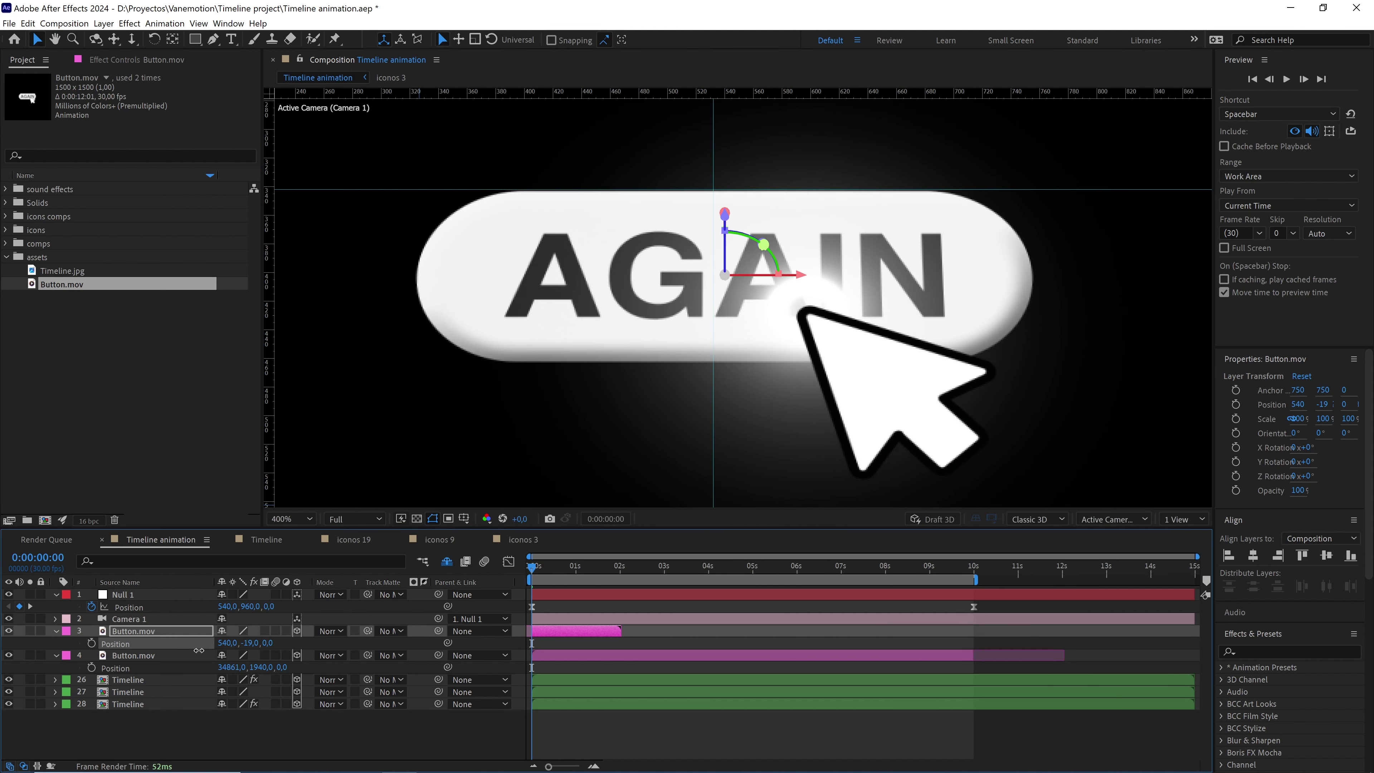
- Check the button's upper edge against the guide up close and set its Y position to exactly -20
{"action": "key", "text": "period"}
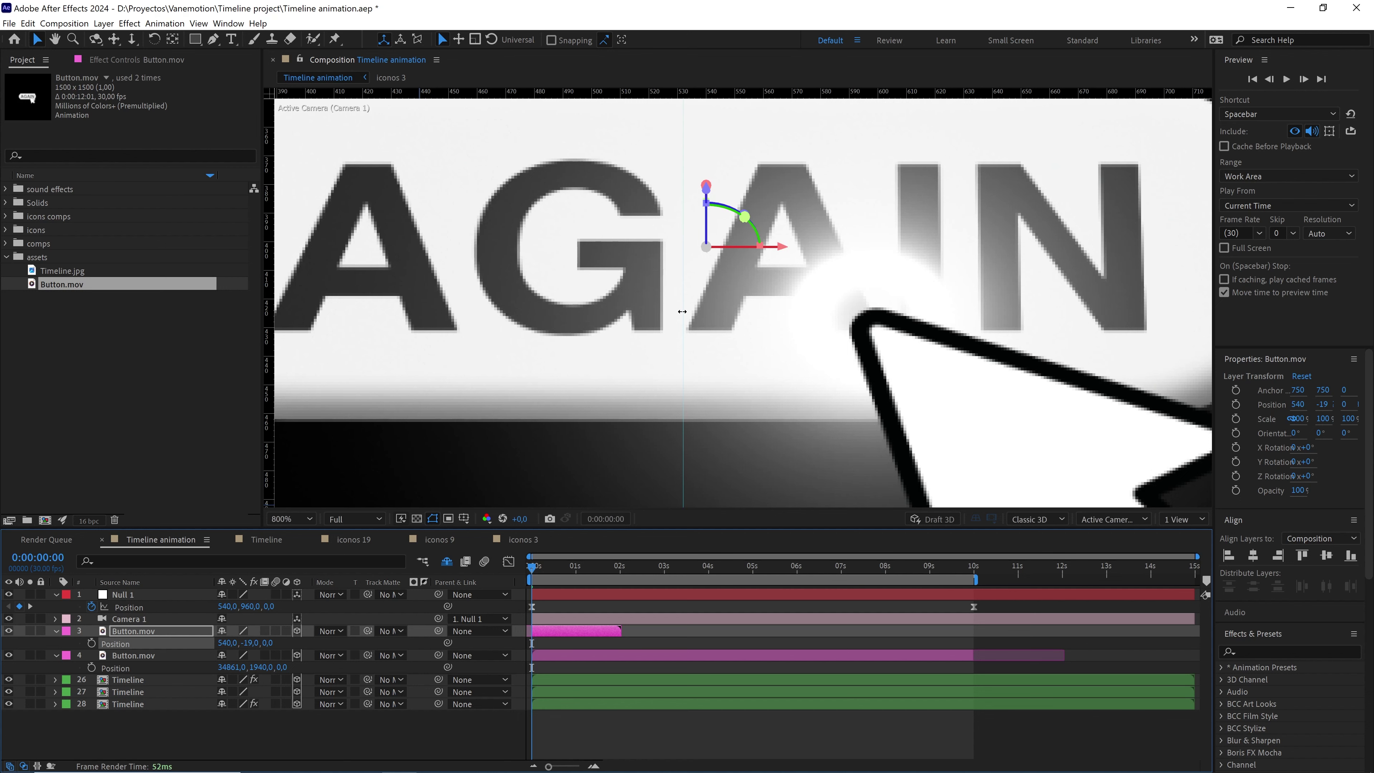
{"action": "left_click_drag", "start_coordinate": [637, 198], "coordinate": [750, 371]}
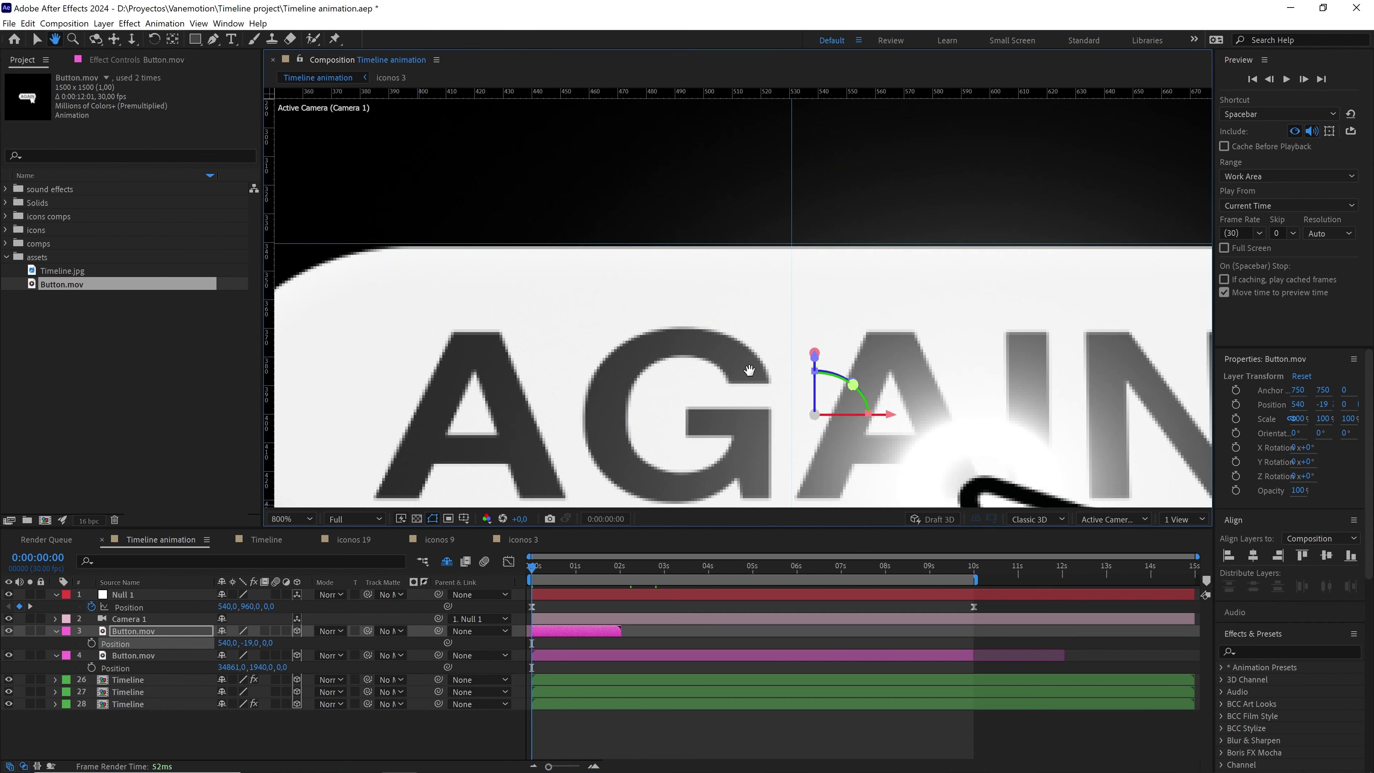
{"action": "left_click", "coordinate": [258, 648]}
{"action": "type", "text": "-"}
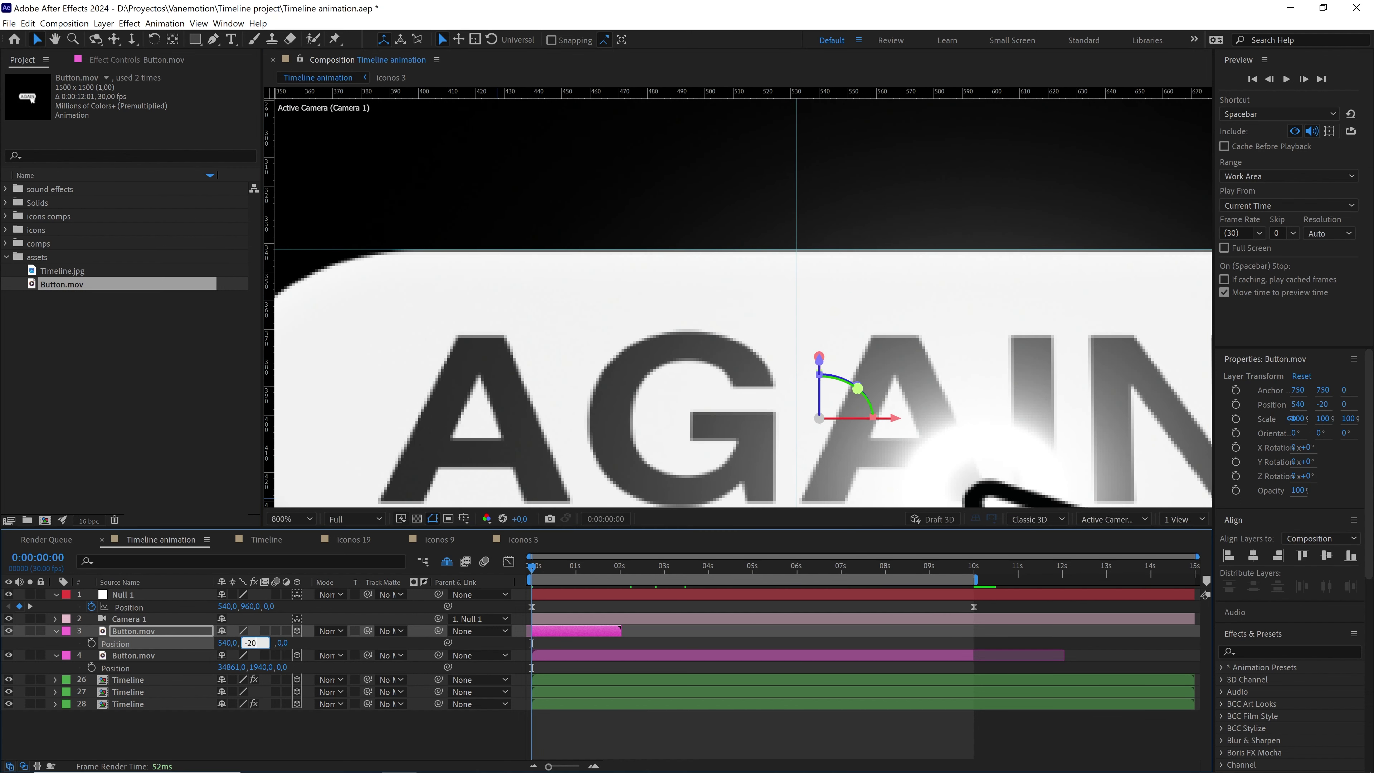
{"action": "type", "text": "20"}
{"action": "left_click", "coordinate": [200, 630]}
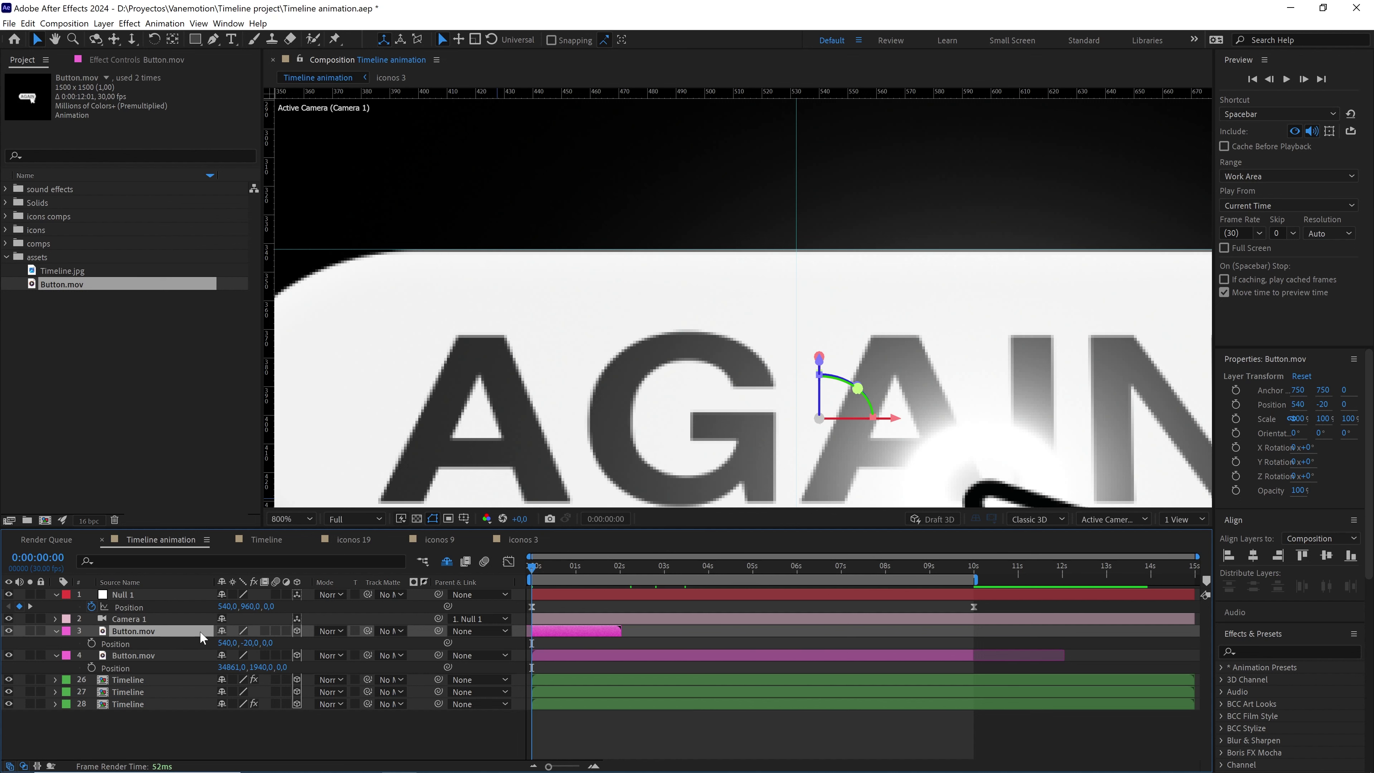
- Inspect the whole button against the guides, fit the composition in the viewer up to 100%, and deselect the layer
{"action": "scroll", "coordinate": [744, 357], "scroll_direction": "down", "scroll_amount": 1}
{"action": "left_click_drag", "start_coordinate": [749, 362], "coordinate": [751, 303]}
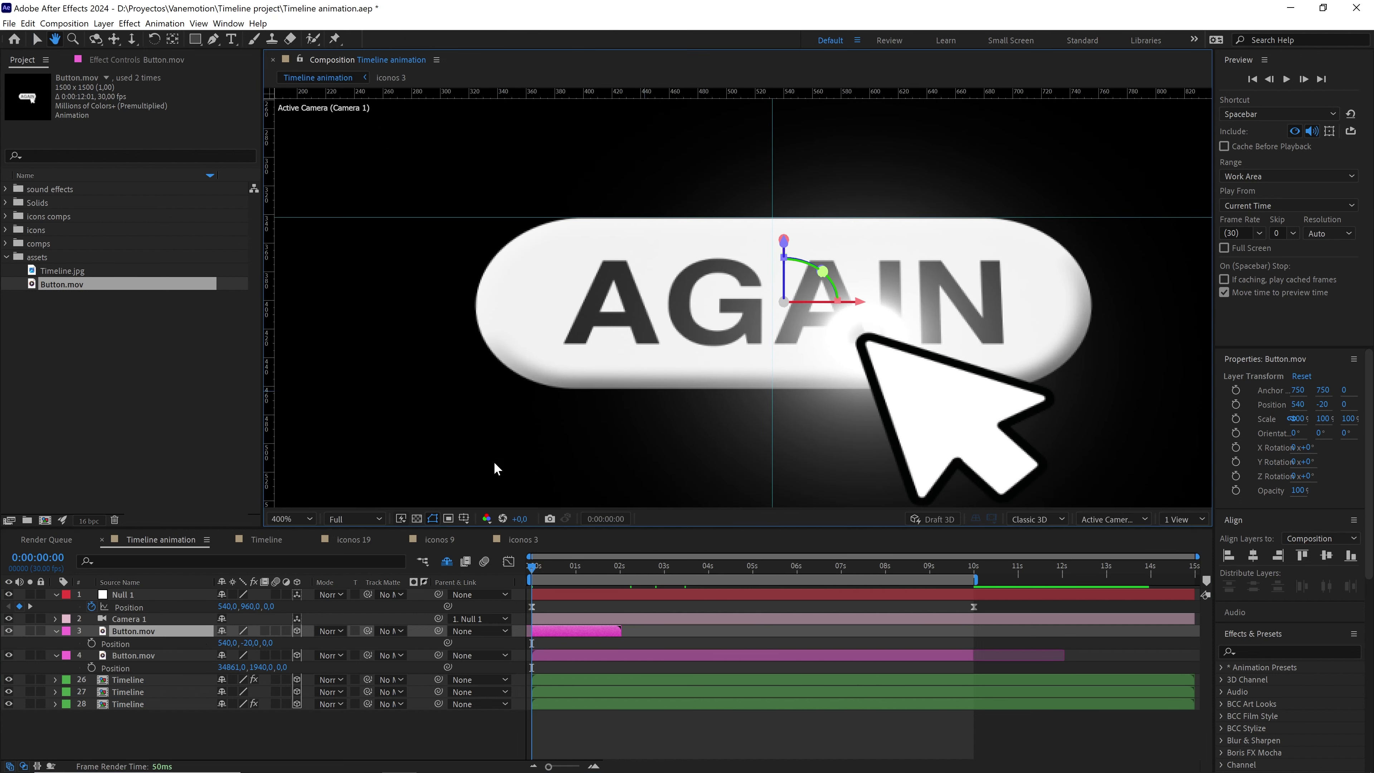
{"action": "left_click", "coordinate": [250, 643]}
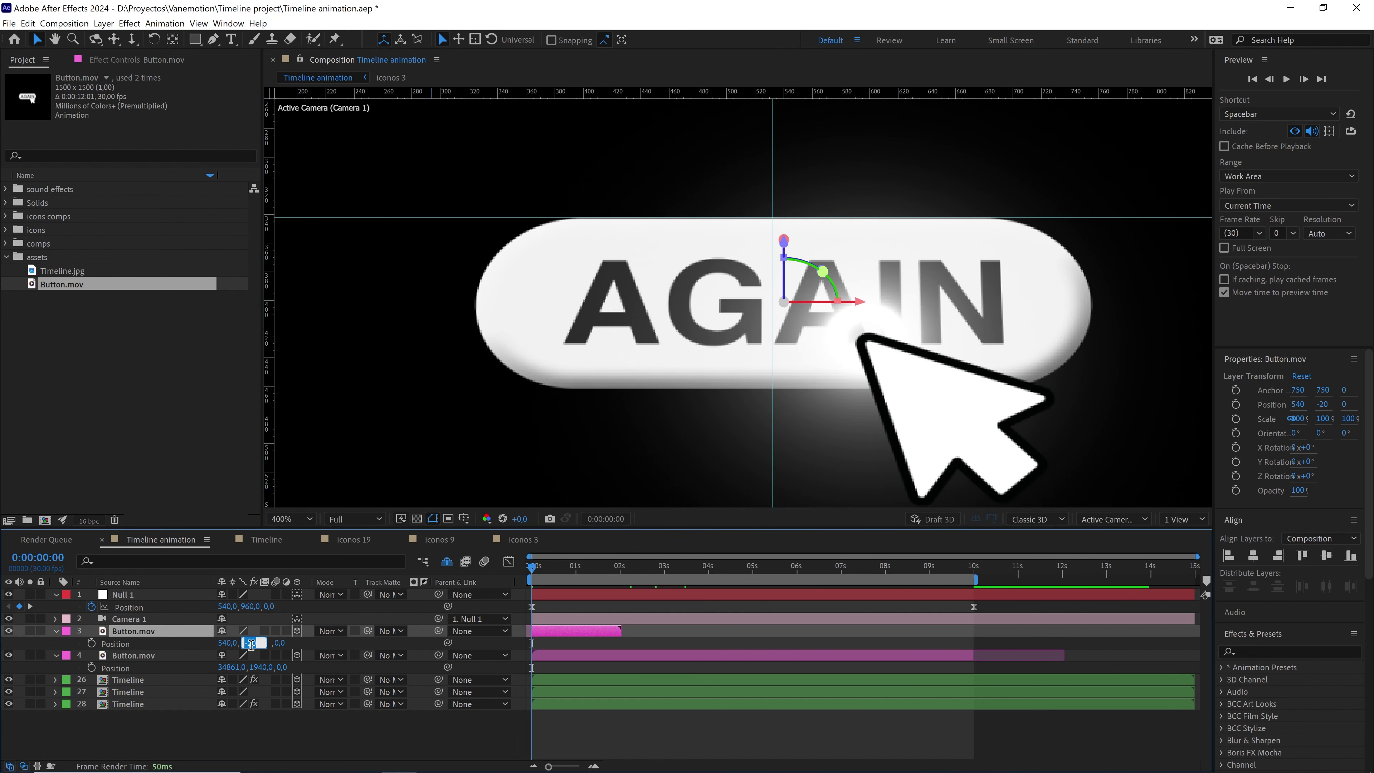
{"action": "left_click", "coordinate": [272, 520]}
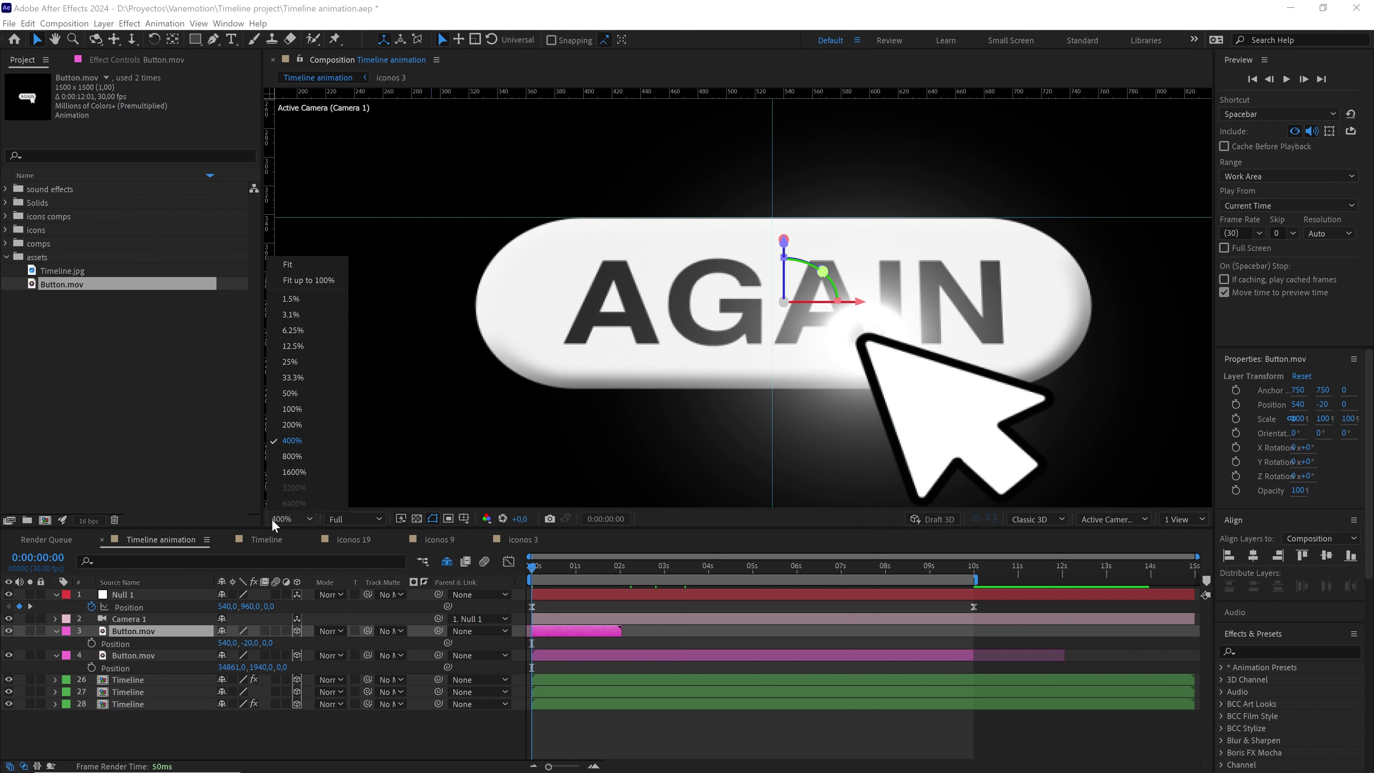
{"action": "left_click", "coordinate": [308, 281]}
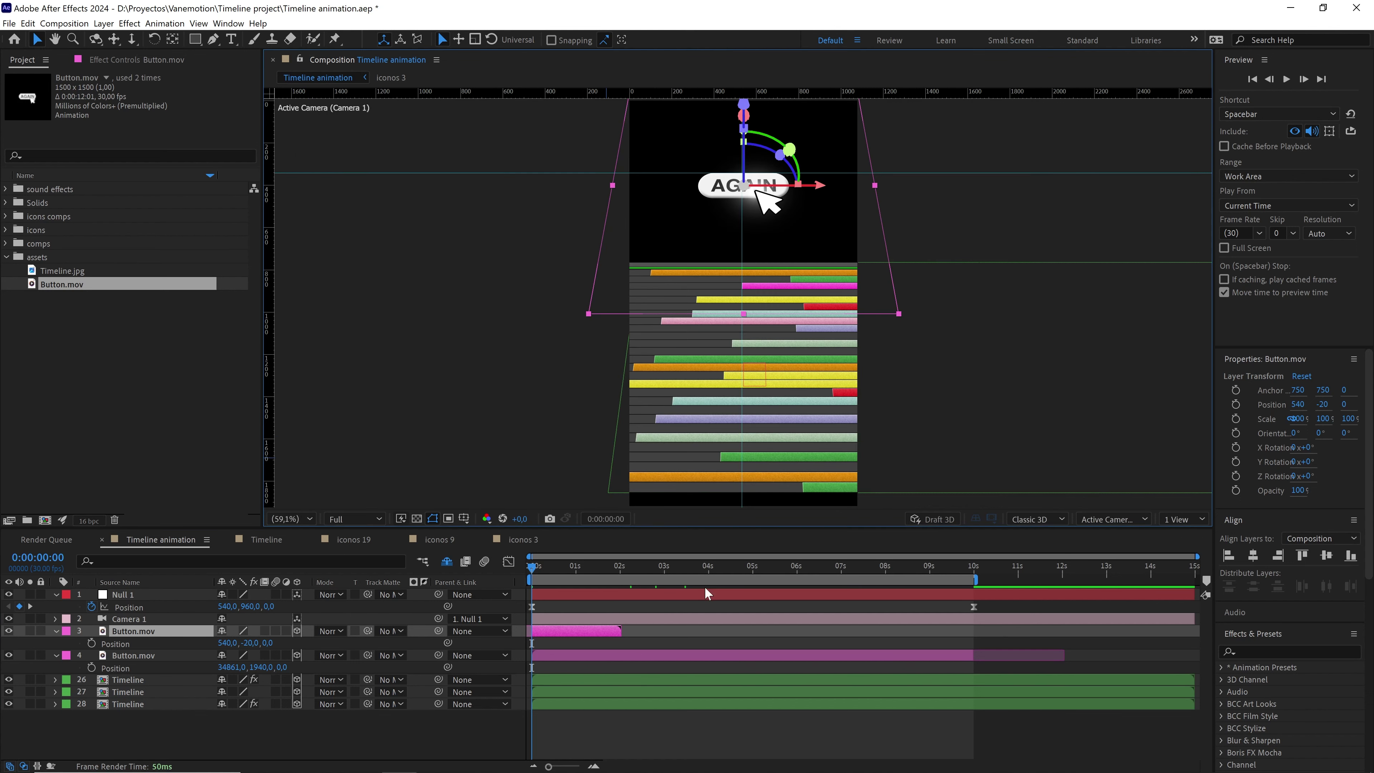
{"action": "left_click", "coordinate": [809, 607]}
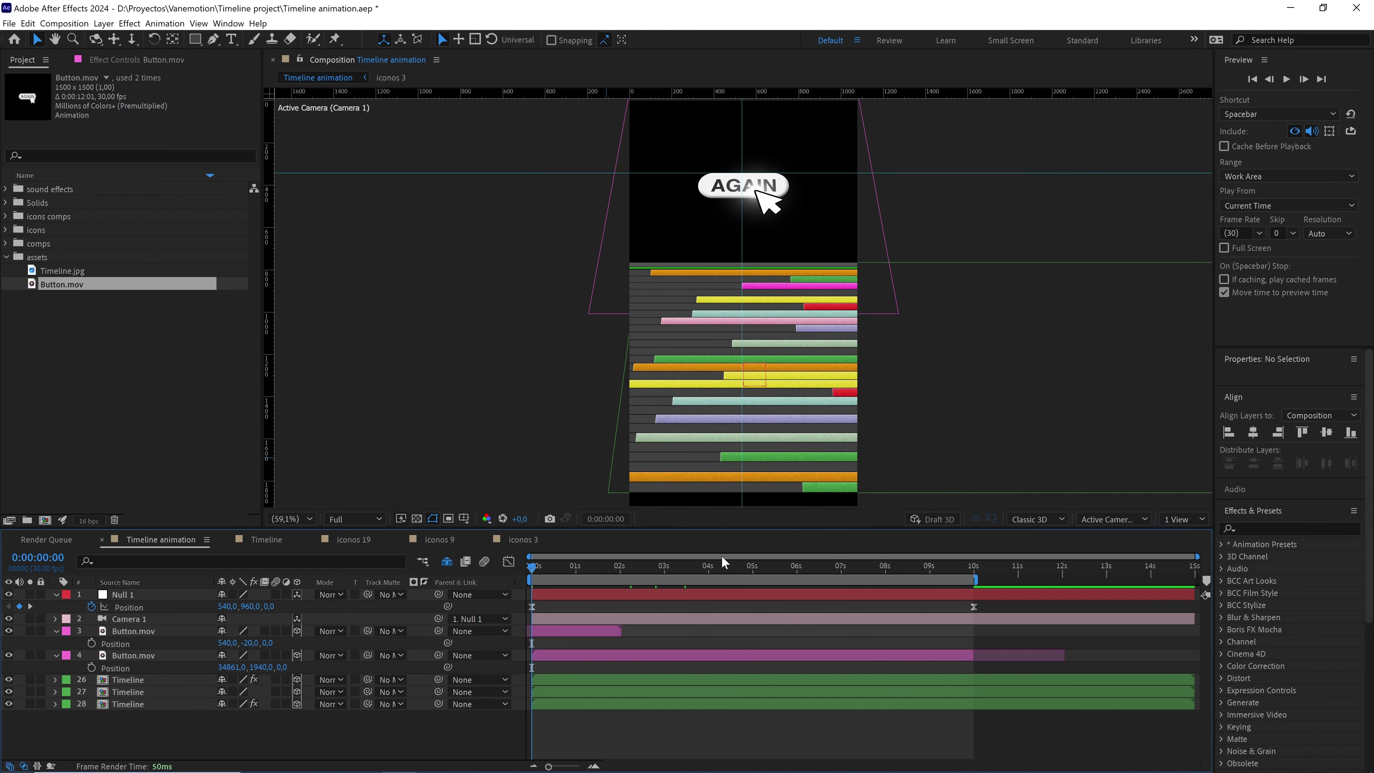
- Set the viewer to Full resolution with the composition fitted and play the animation from the start
{"action": "left_click", "coordinate": [354, 517]}
{"action": "left_click", "coordinate": [349, 552]}
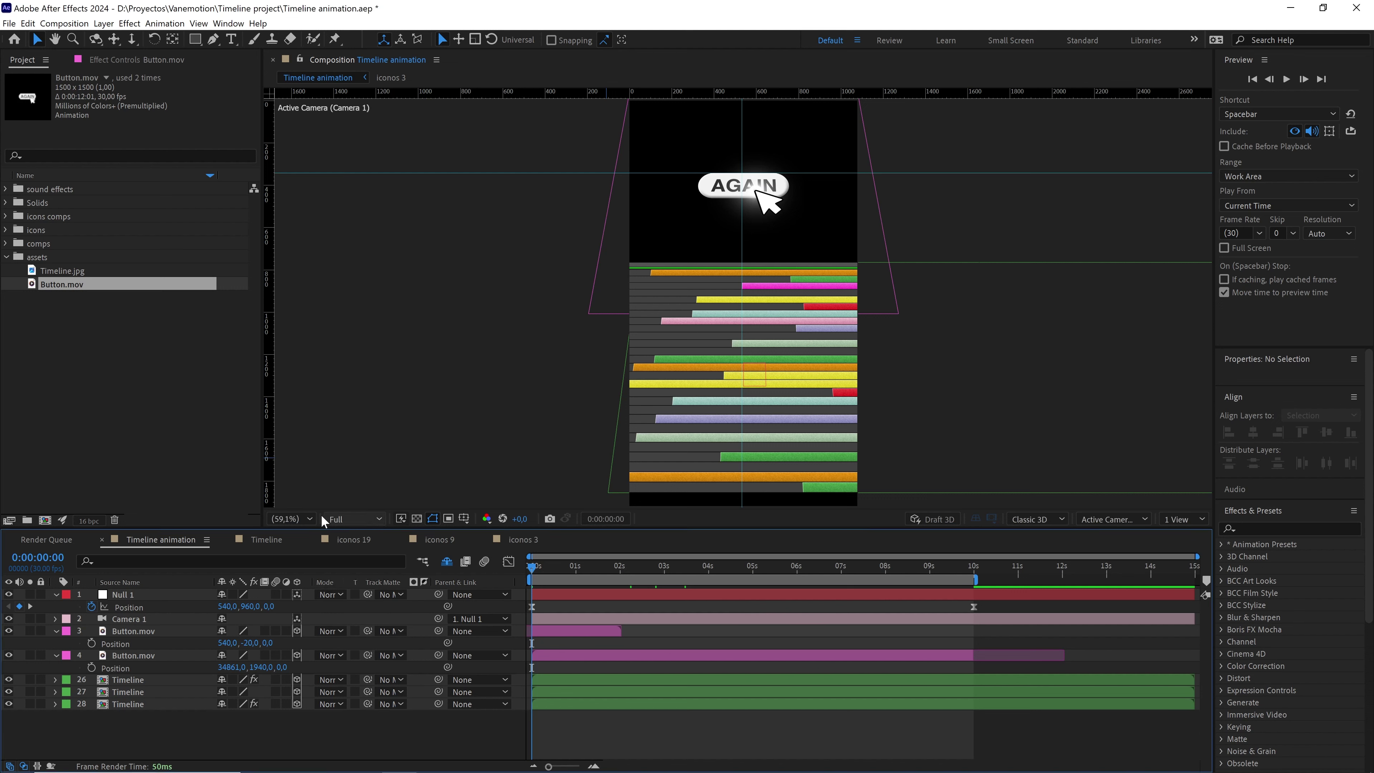
{"action": "left_click", "coordinate": [300, 516]}
{"action": "left_click", "coordinate": [314, 266]}
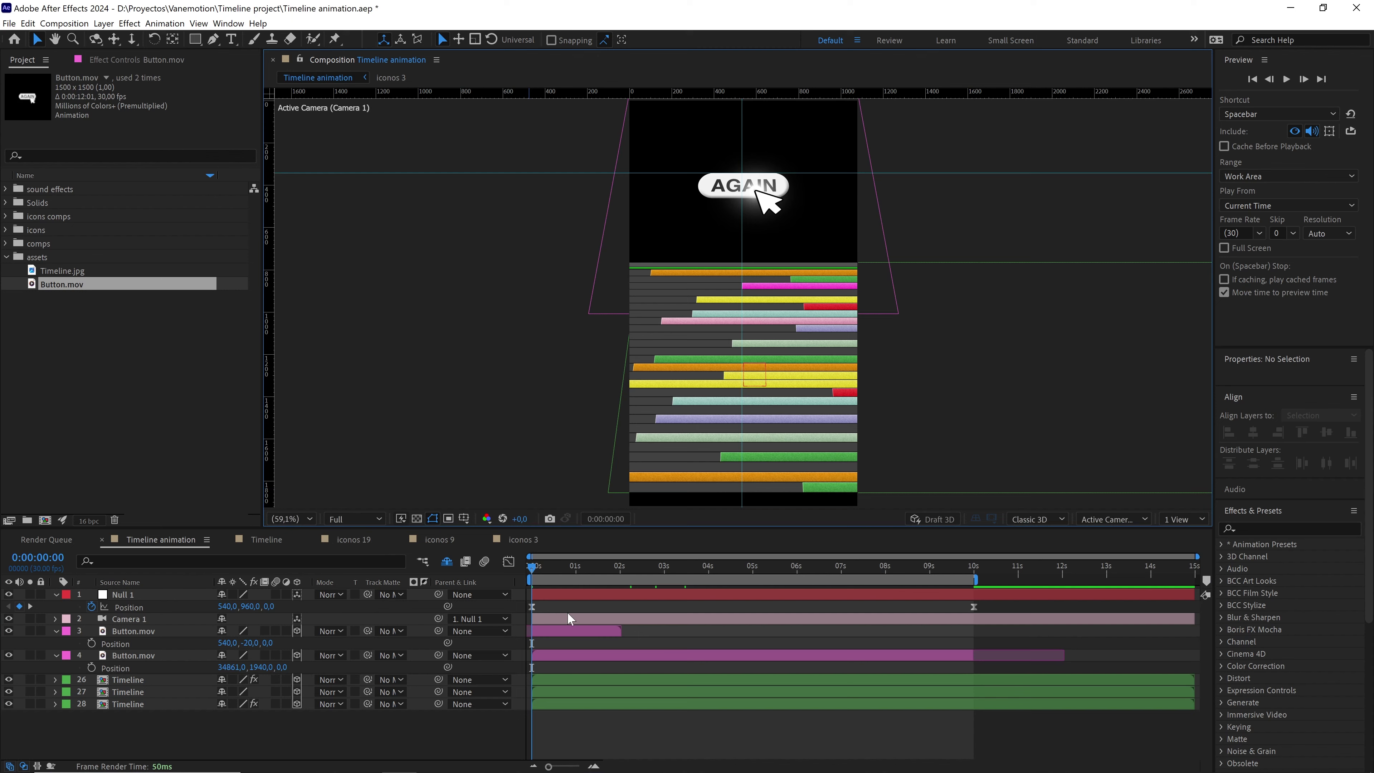
{"action": "key", "text": "space"}
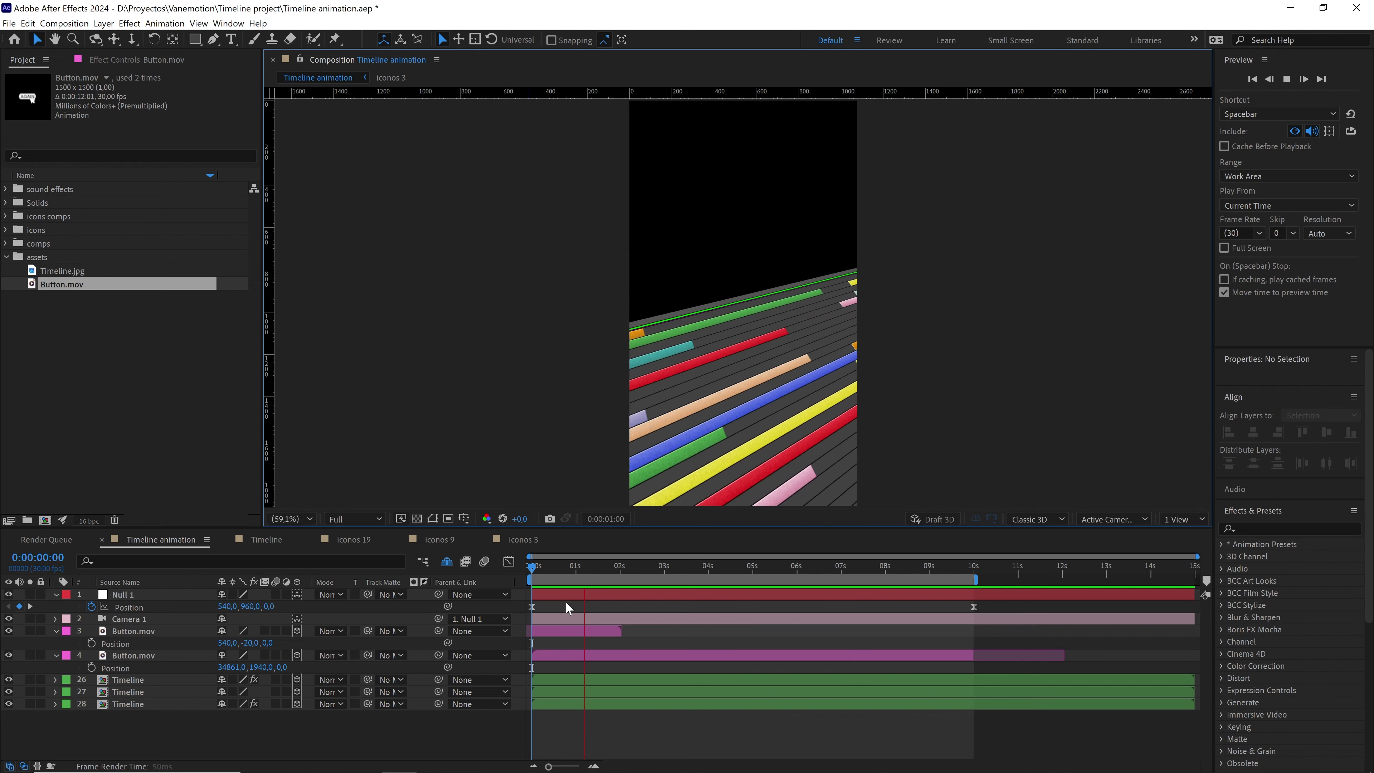
{"action": "key", "text": "space"}
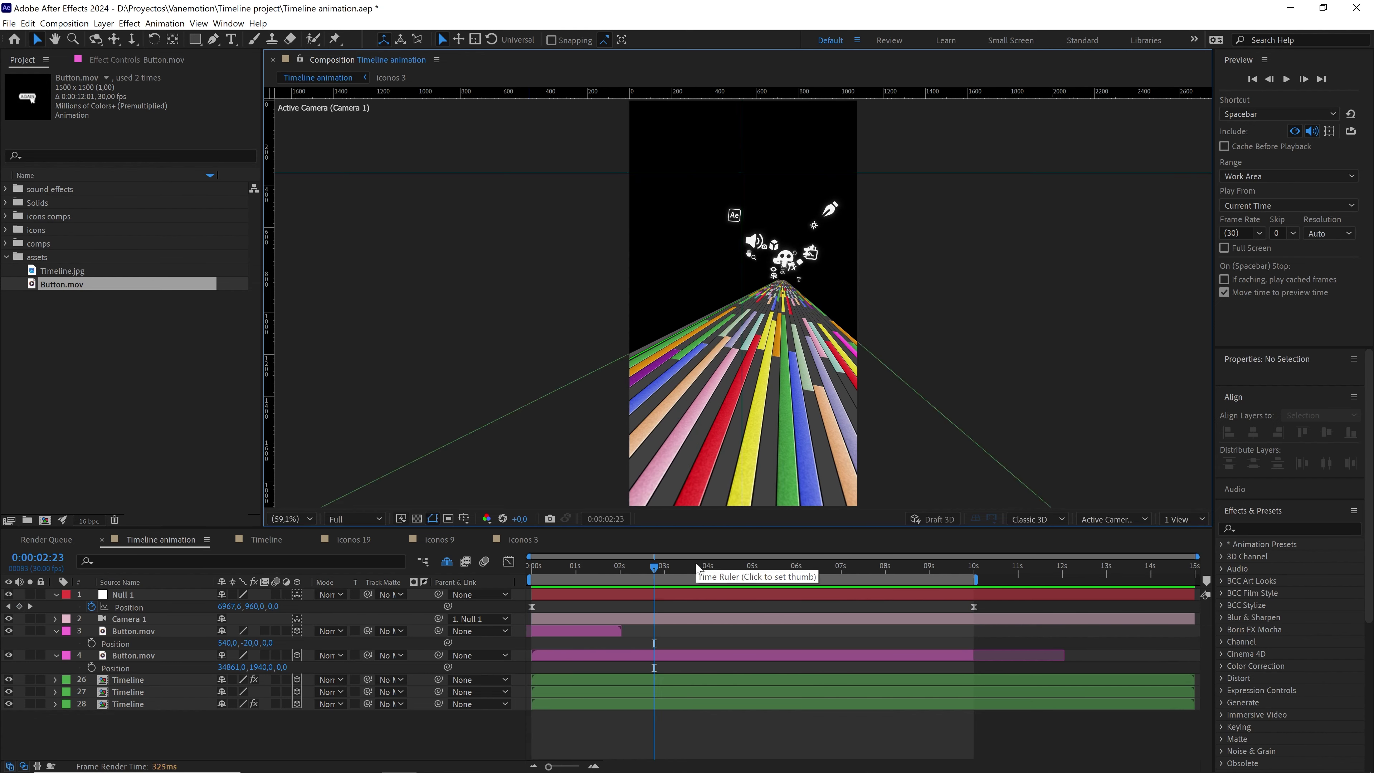
- Move the playhead to 0:00:03:17 and create a 1080 × 1920 px gray solid named bg
{"action": "left_click_drag", "start_coordinate": [636, 561], "coordinate": [691, 569]}
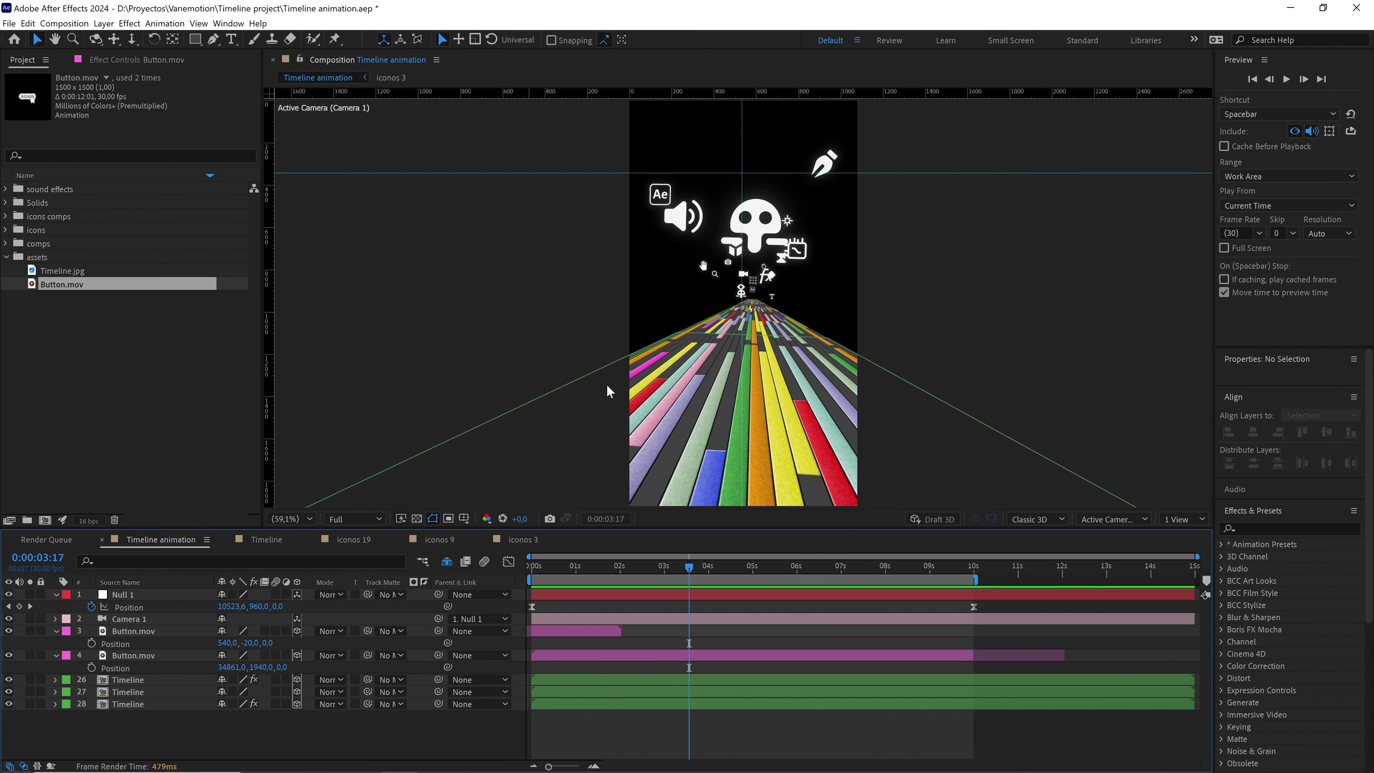
{"action": "right_click", "coordinate": [261, 734]}
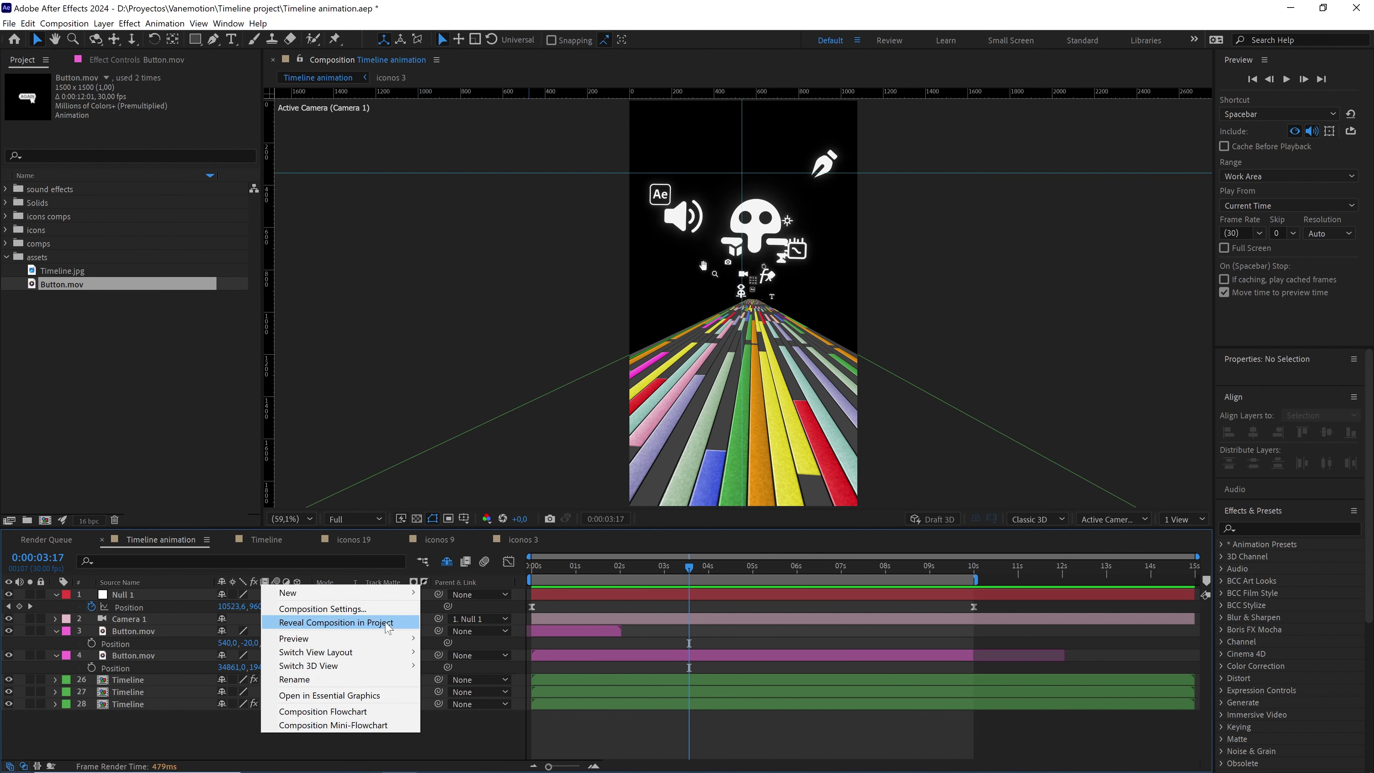
{"action": "mouse_move", "coordinate": [403, 598]}
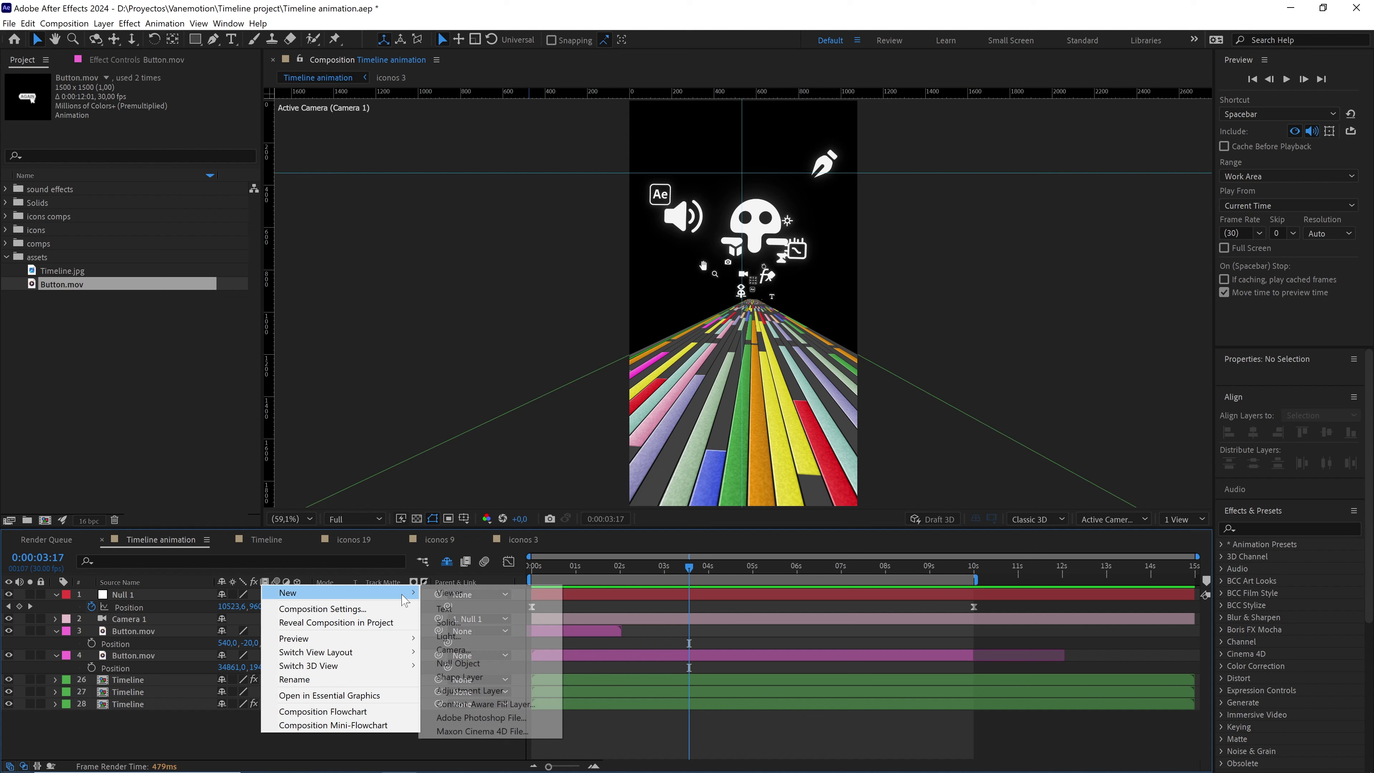
{"action": "left_click", "coordinate": [471, 622]}
{"action": "type", "text": "bg"}
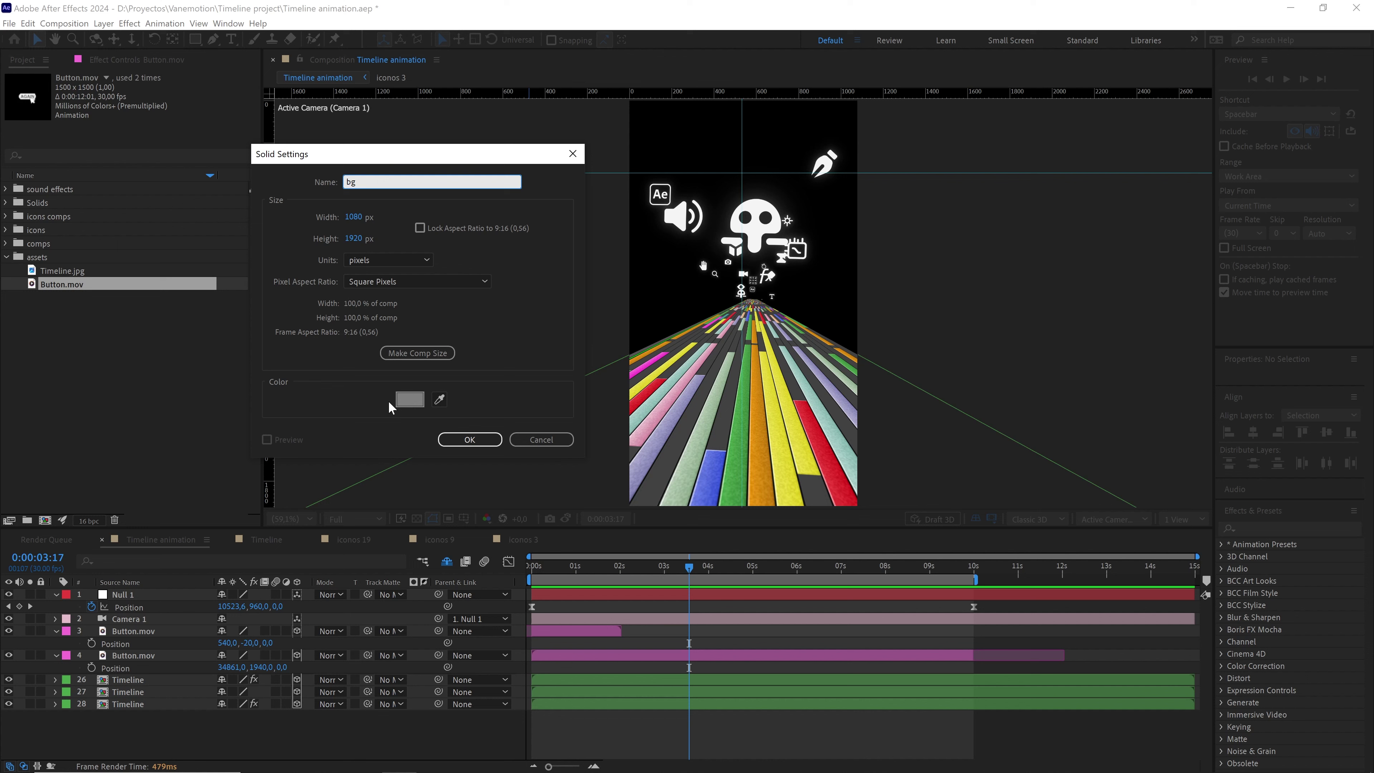
{"action": "left_click", "coordinate": [469, 439]}
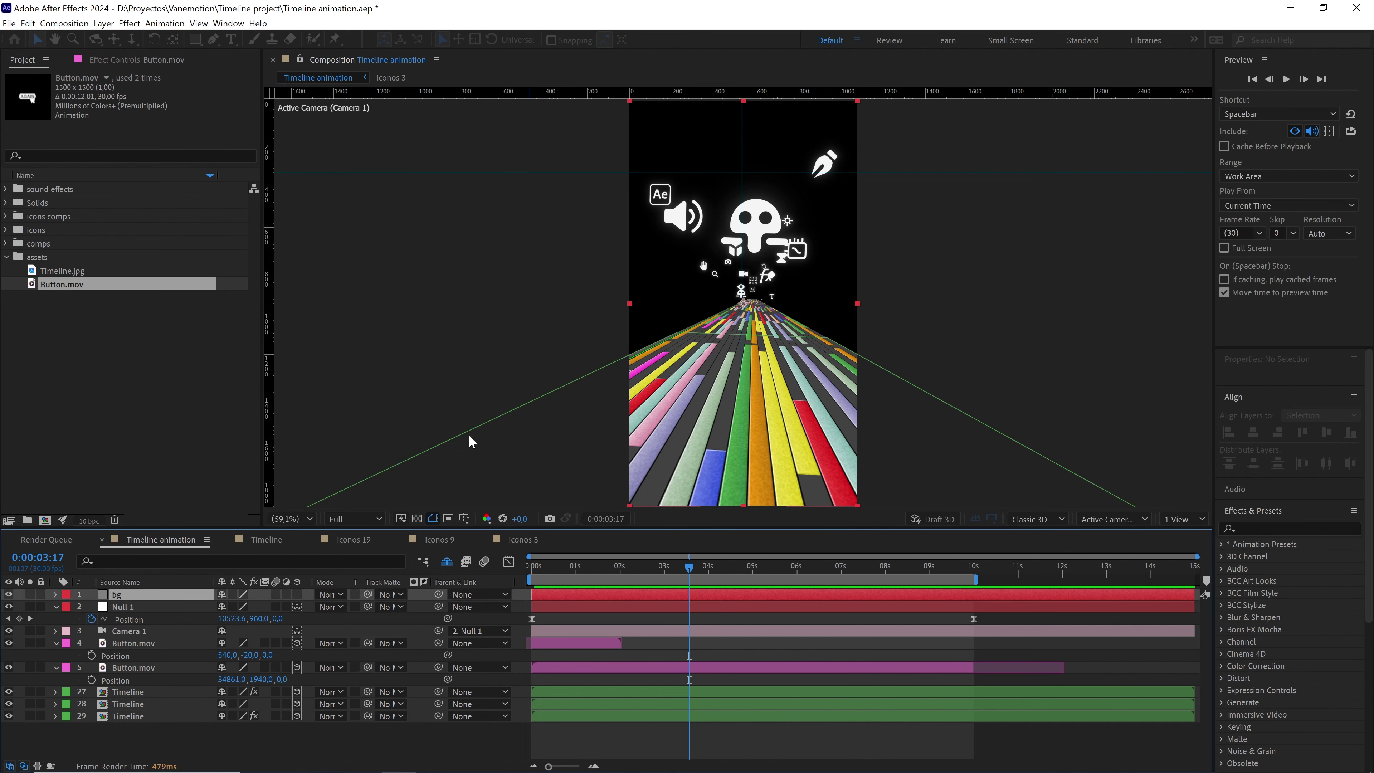
- Apply the Gradient Ramp effect to the bg solid and send it to the bottom of the layer stack
{"action": "left_click", "coordinate": [1275, 606]}
{"action": "type", "text": "grad"}
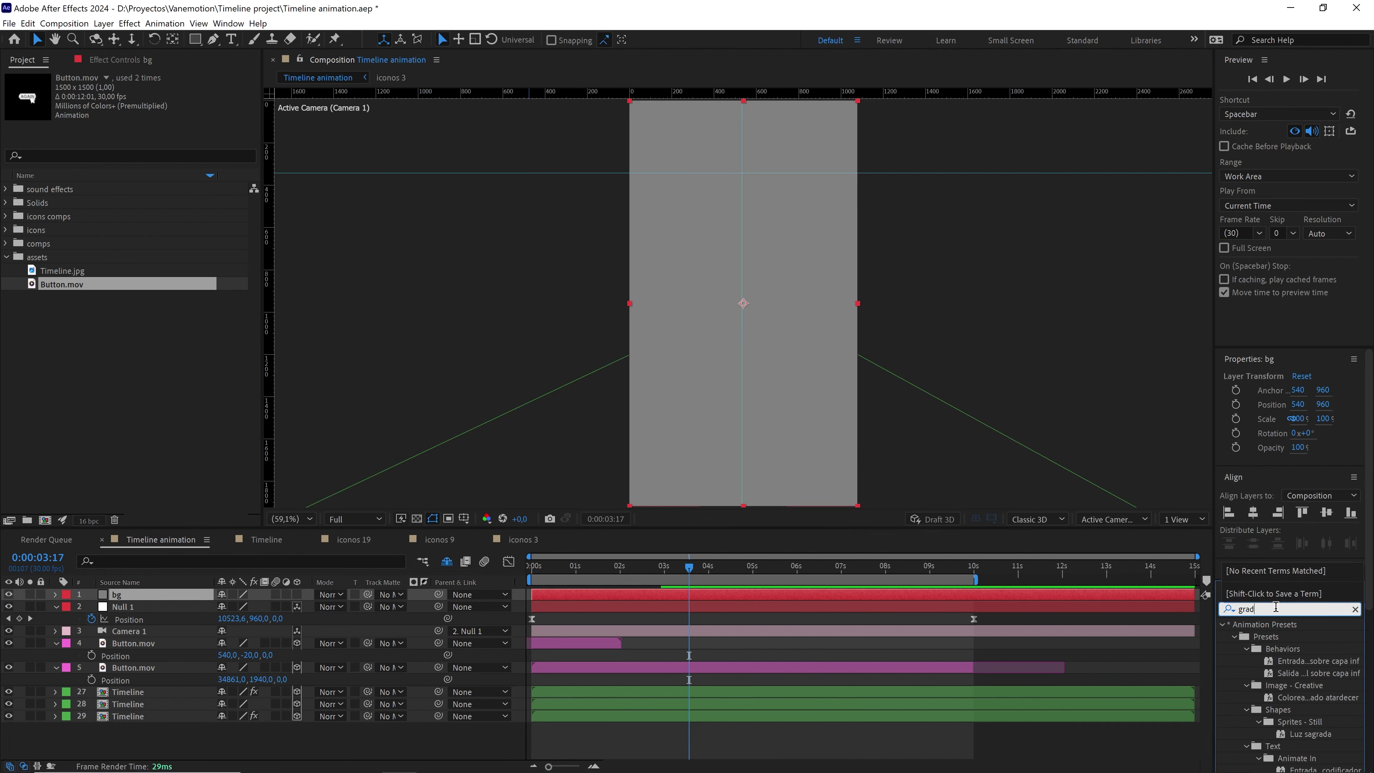
{"action": "type", "text": "ient"}
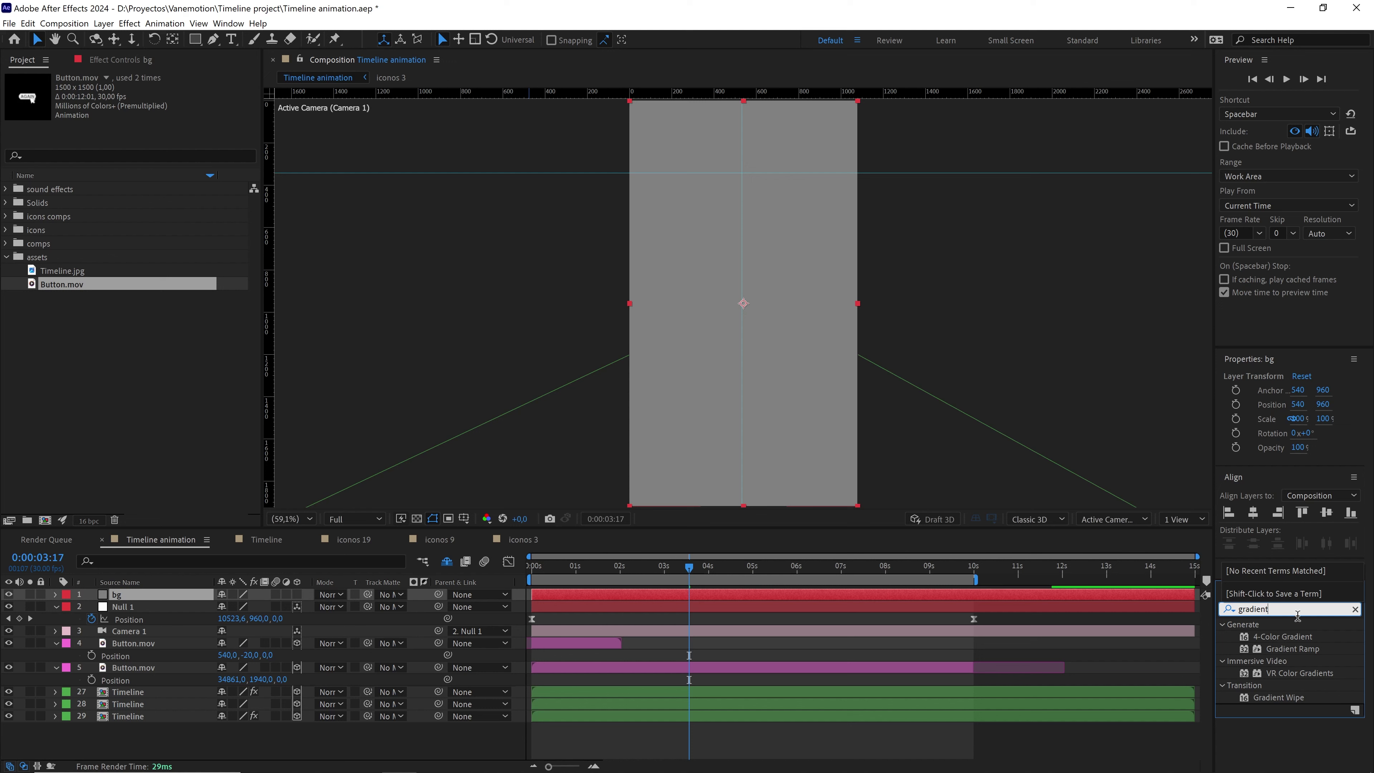
{"action": "left_click", "coordinate": [1289, 648]}
{"action": "left_click_drag", "start_coordinate": [1289, 648], "coordinate": [118, 598]}
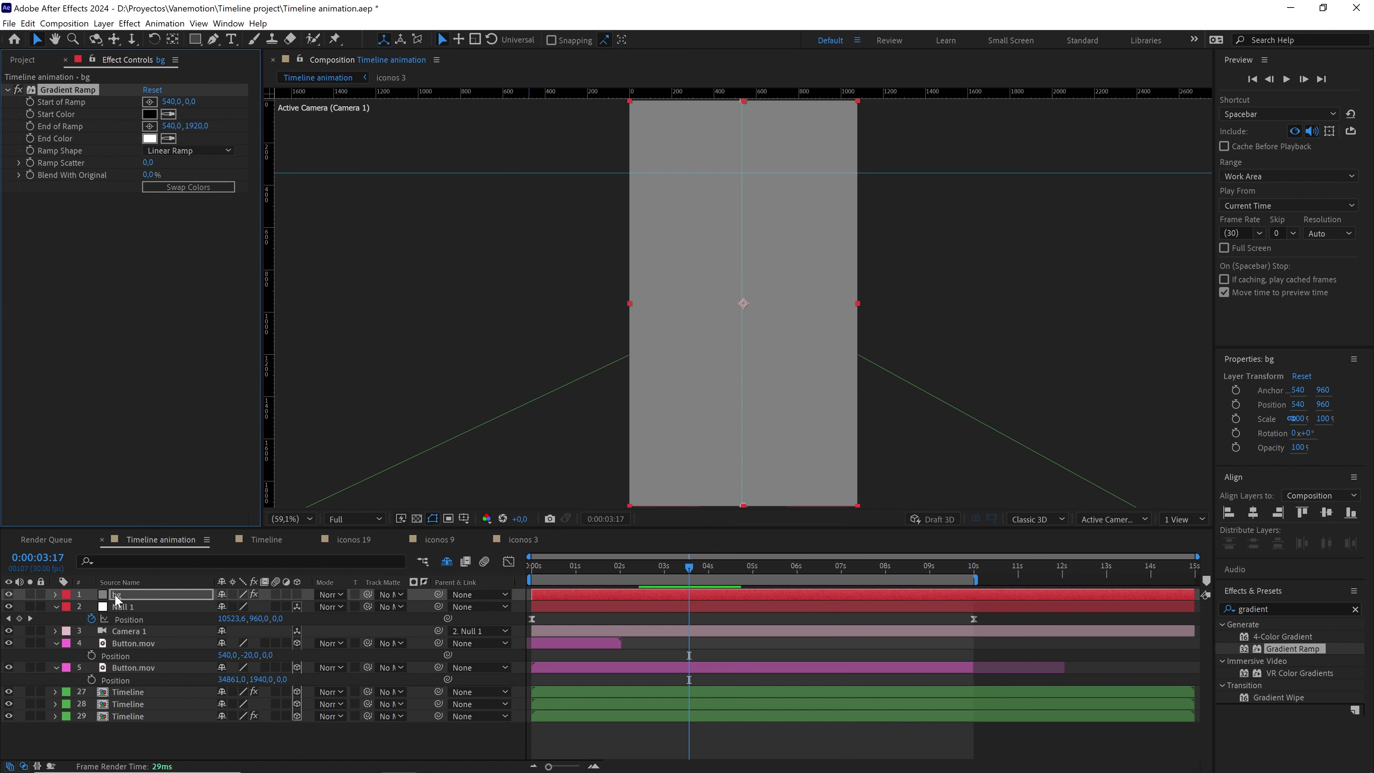
{"action": "key", "text": "ctrl+shift+bracketleft"}
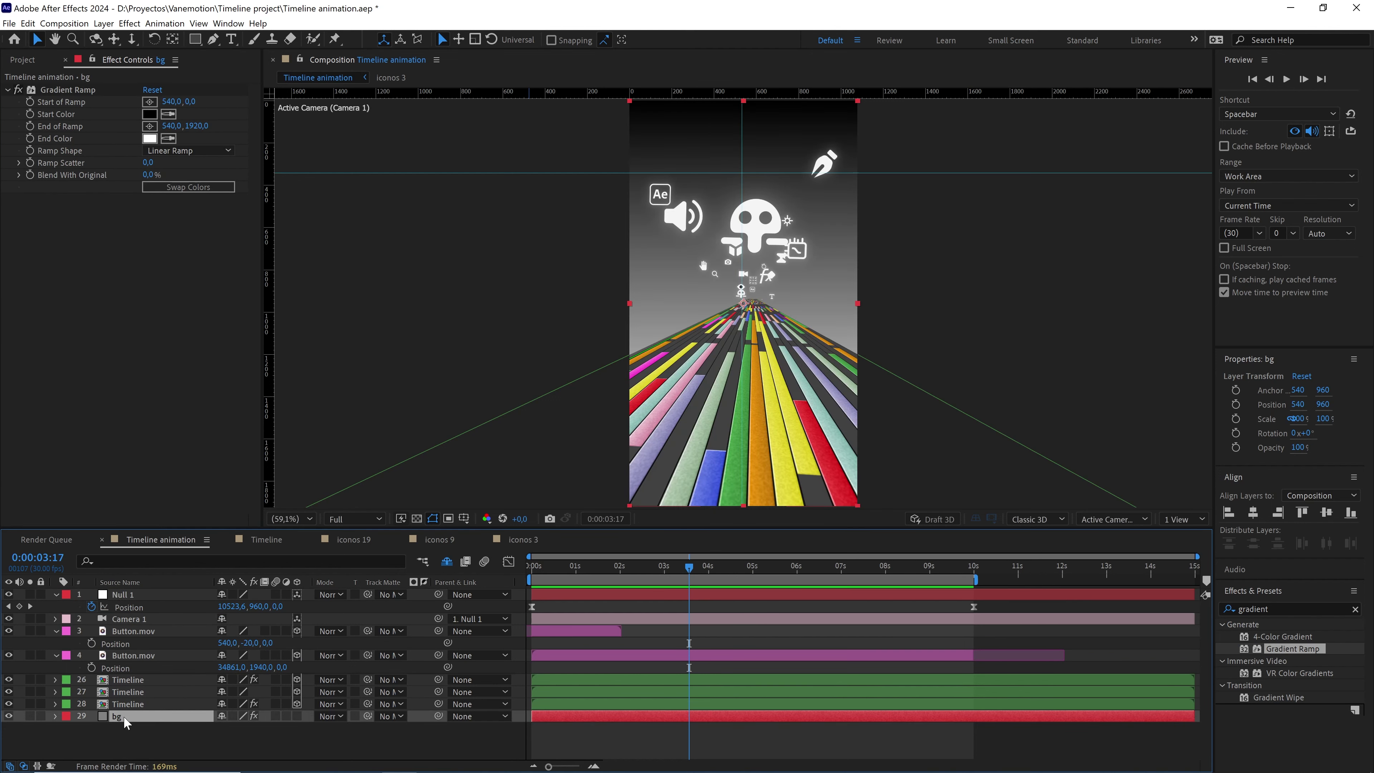
- Set the Gradient Ramp's start color on bg to dark purple 140026
{"action": "left_click", "coordinate": [149, 114]}
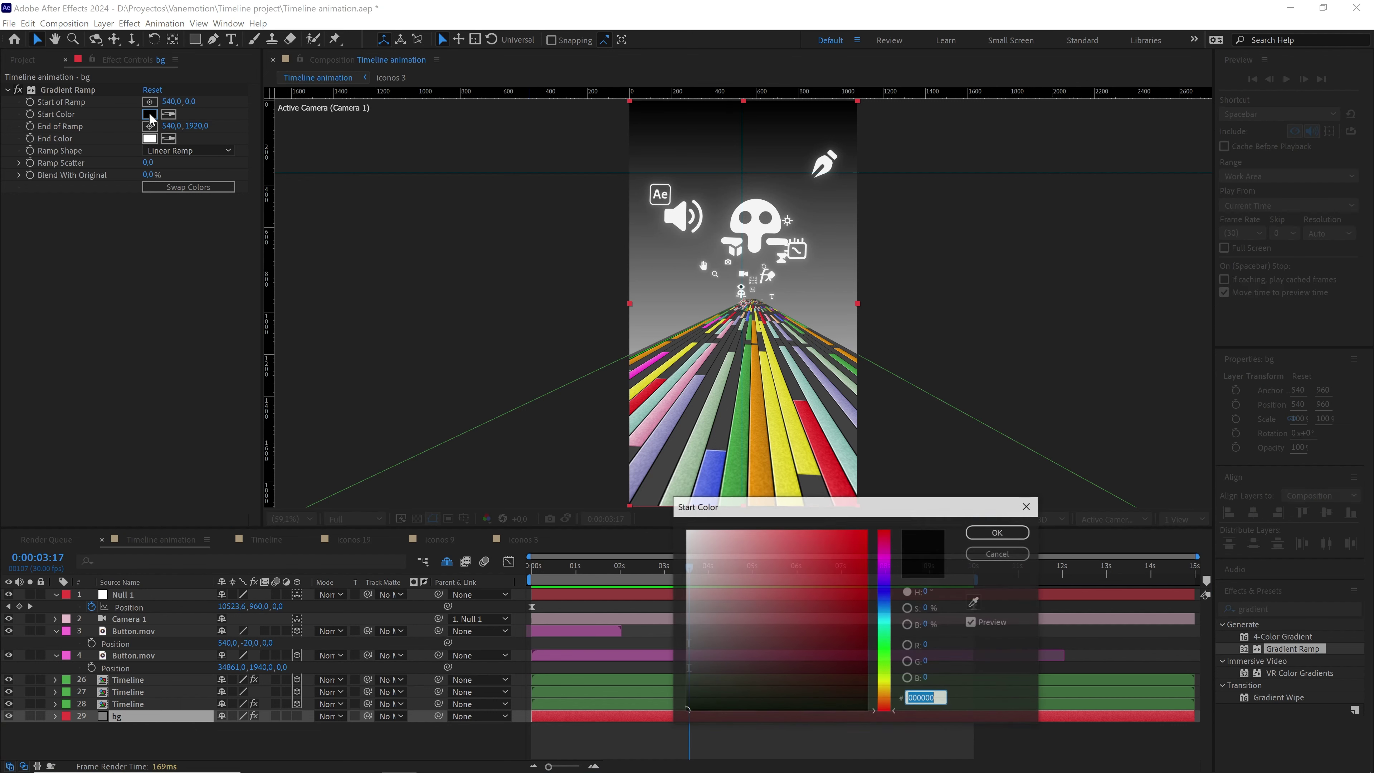
{"action": "left_click", "coordinate": [888, 572]}
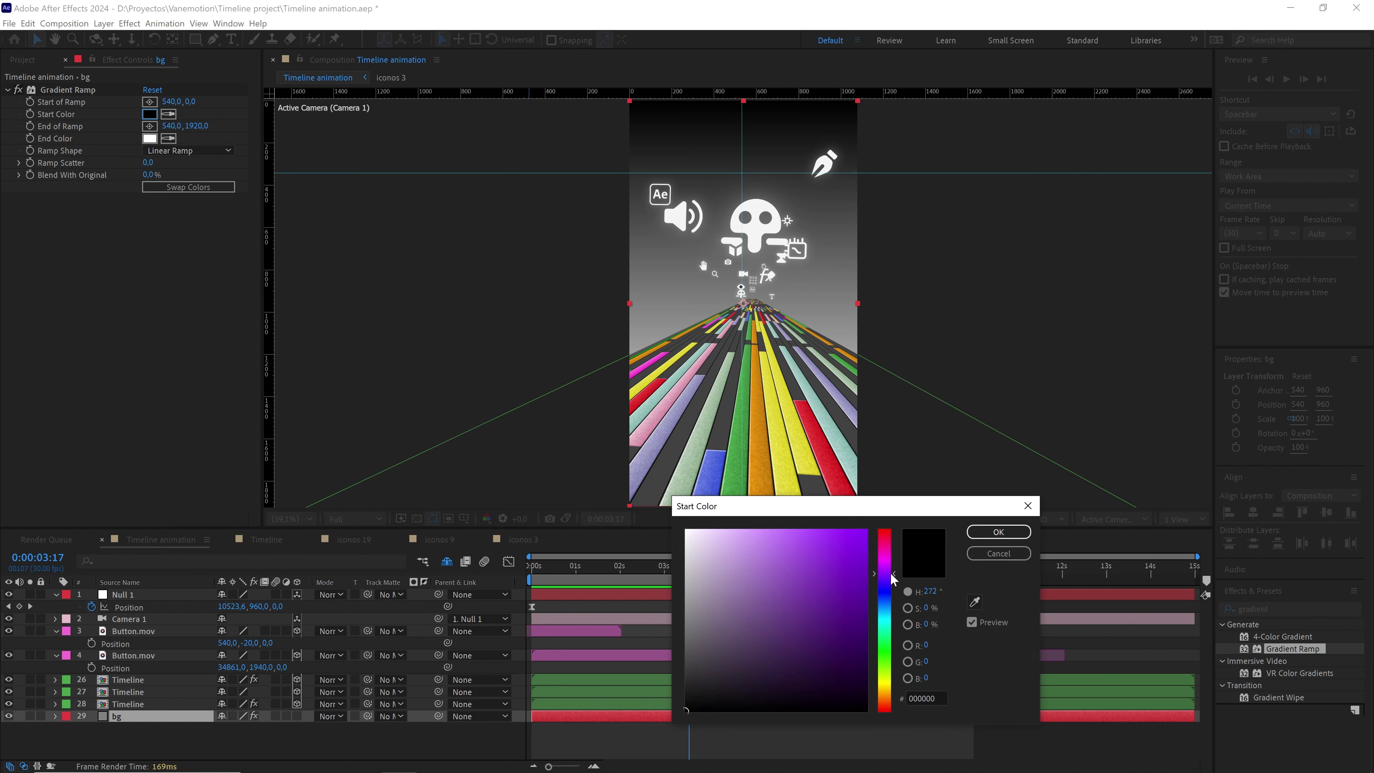
{"action": "mouse_move", "coordinate": [859, 568]}
{"action": "left_mouse_down"}
{"action": "mouse_move", "coordinate": [866, 655]}
{"action": "mouse_move", "coordinate": [921, 684]}
{"action": "left_mouse_up"}
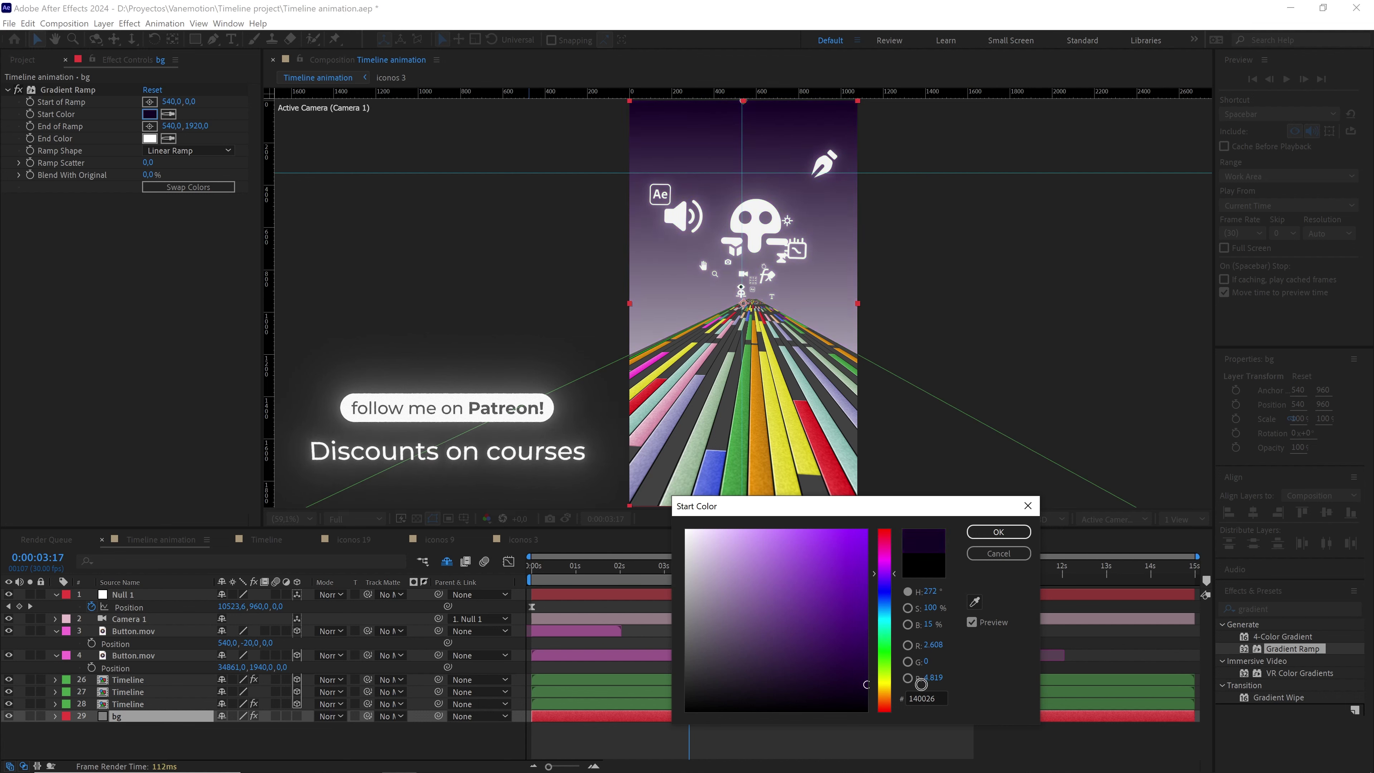
{"action": "left_click", "coordinate": [997, 533]}
- Set the Gradient Ramp's end color on bg to bright purple 8F00A8 and deselect the layer
{"action": "left_click", "coordinate": [149, 139]}
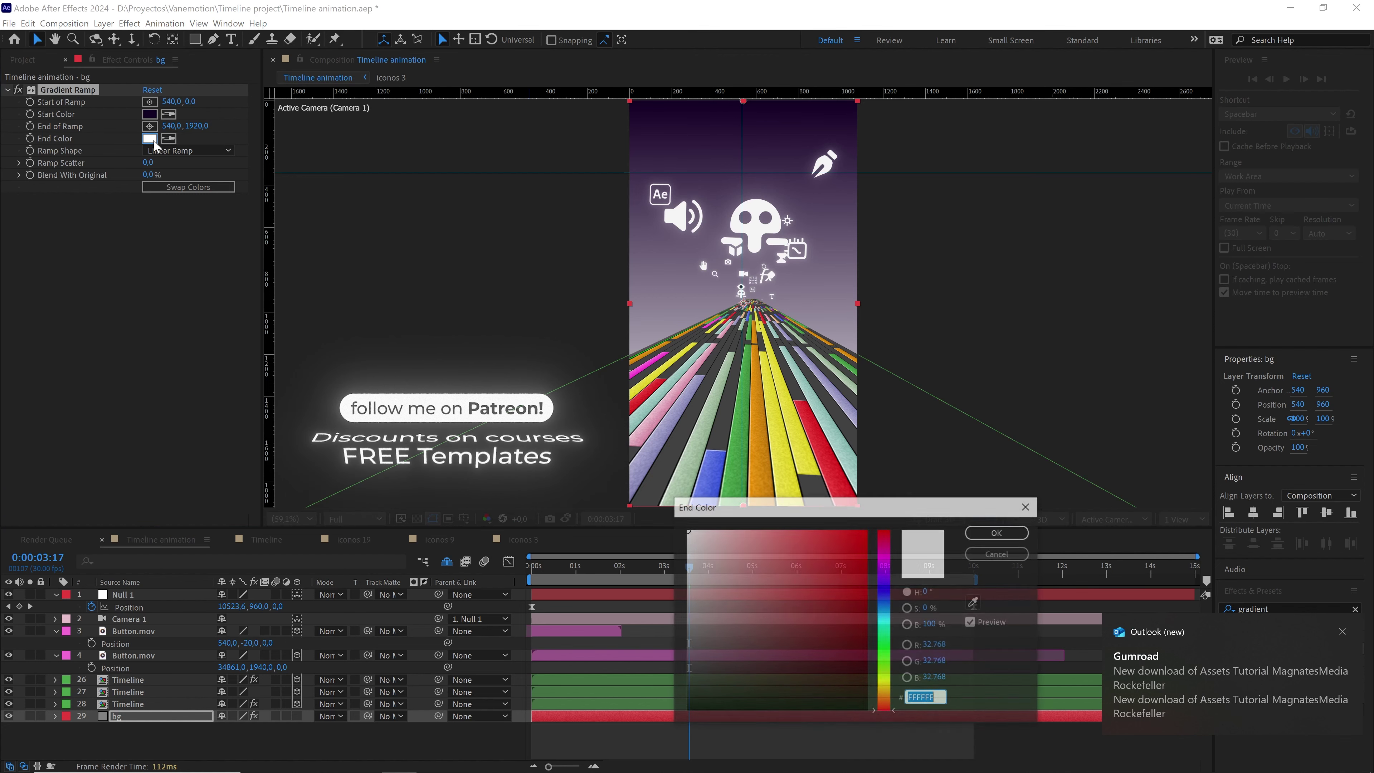
{"action": "left_click", "coordinate": [884, 569]}
{"action": "left_click", "coordinate": [868, 619]}
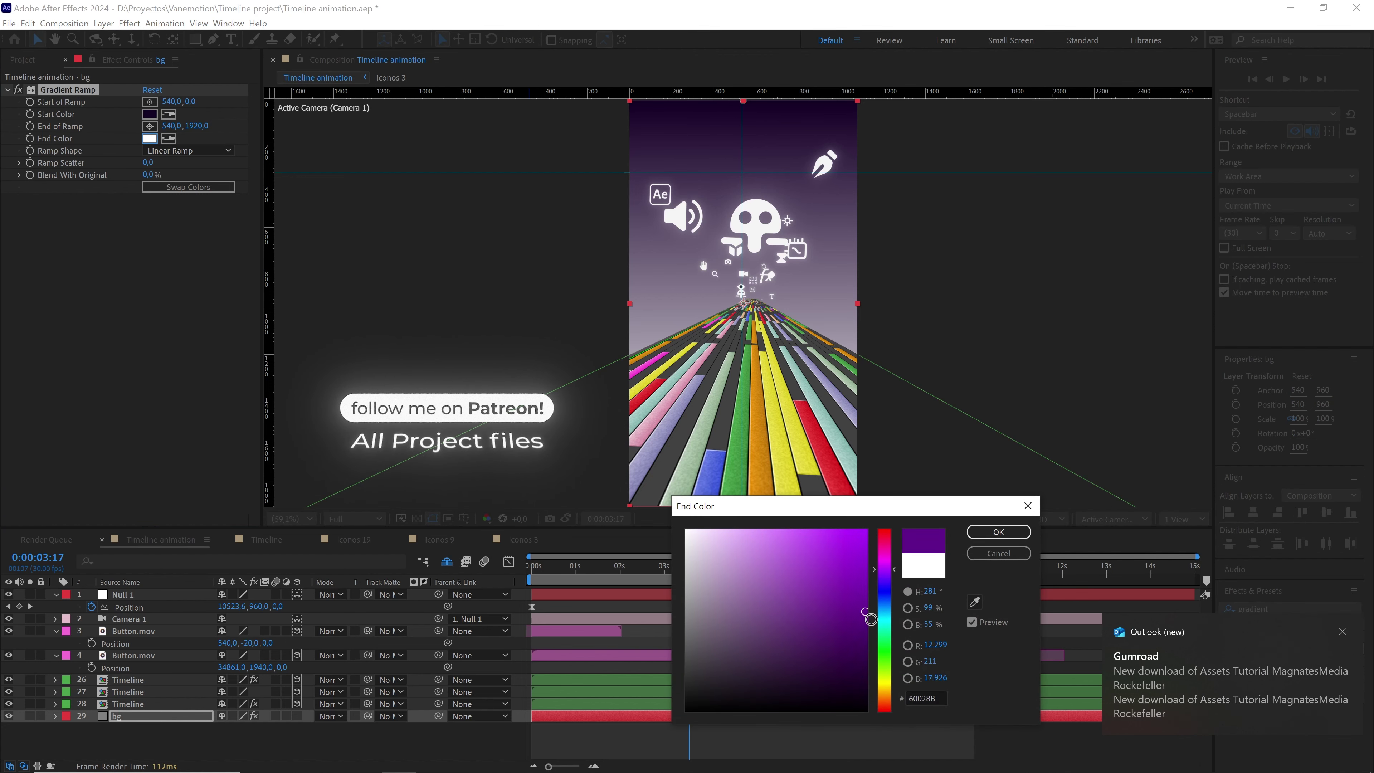
{"action": "mouse_move", "coordinate": [871, 619]}
{"action": "left_mouse_down"}
{"action": "mouse_move", "coordinate": [866, 584]}
{"action": "mouse_move", "coordinate": [899, 565]}
{"action": "mouse_move", "coordinate": [869, 590]}
{"action": "left_mouse_up"}
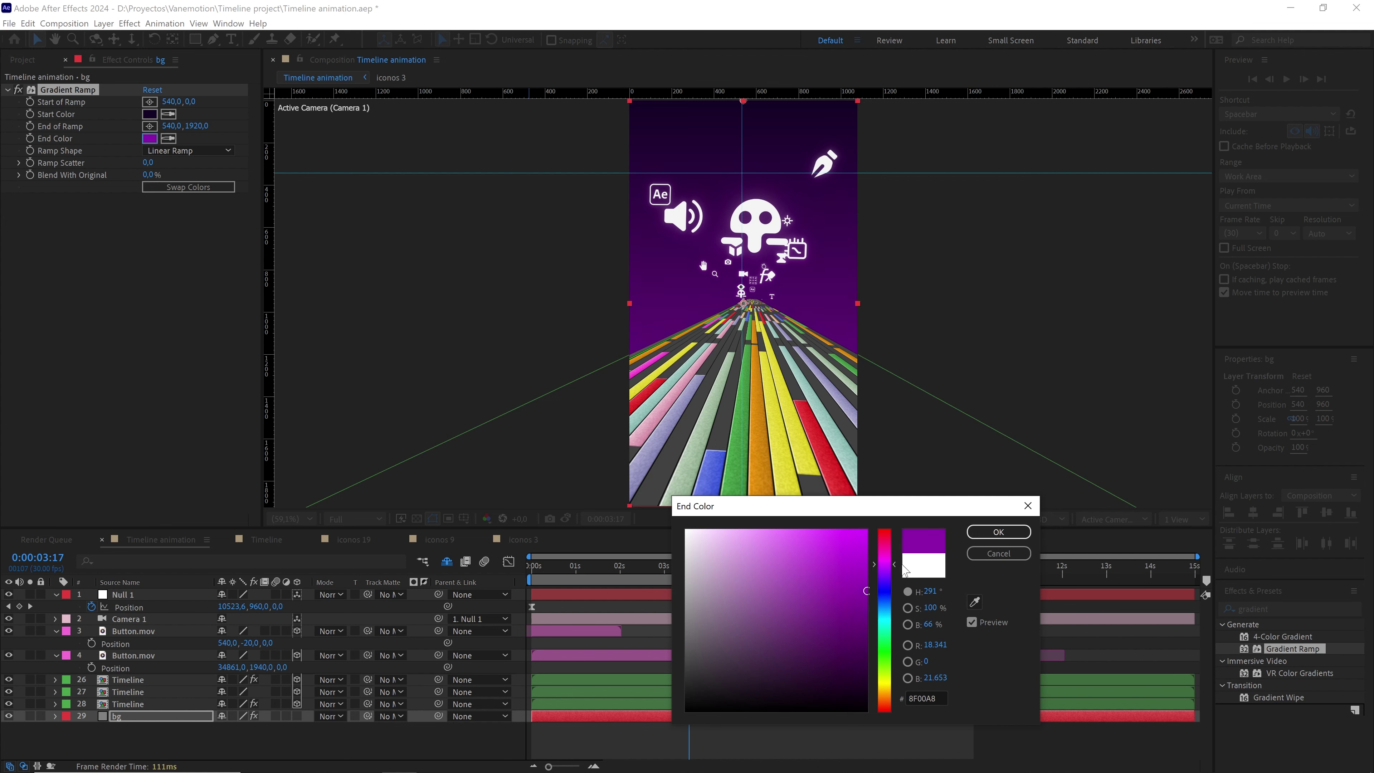
{"action": "left_click", "coordinate": [997, 531]}
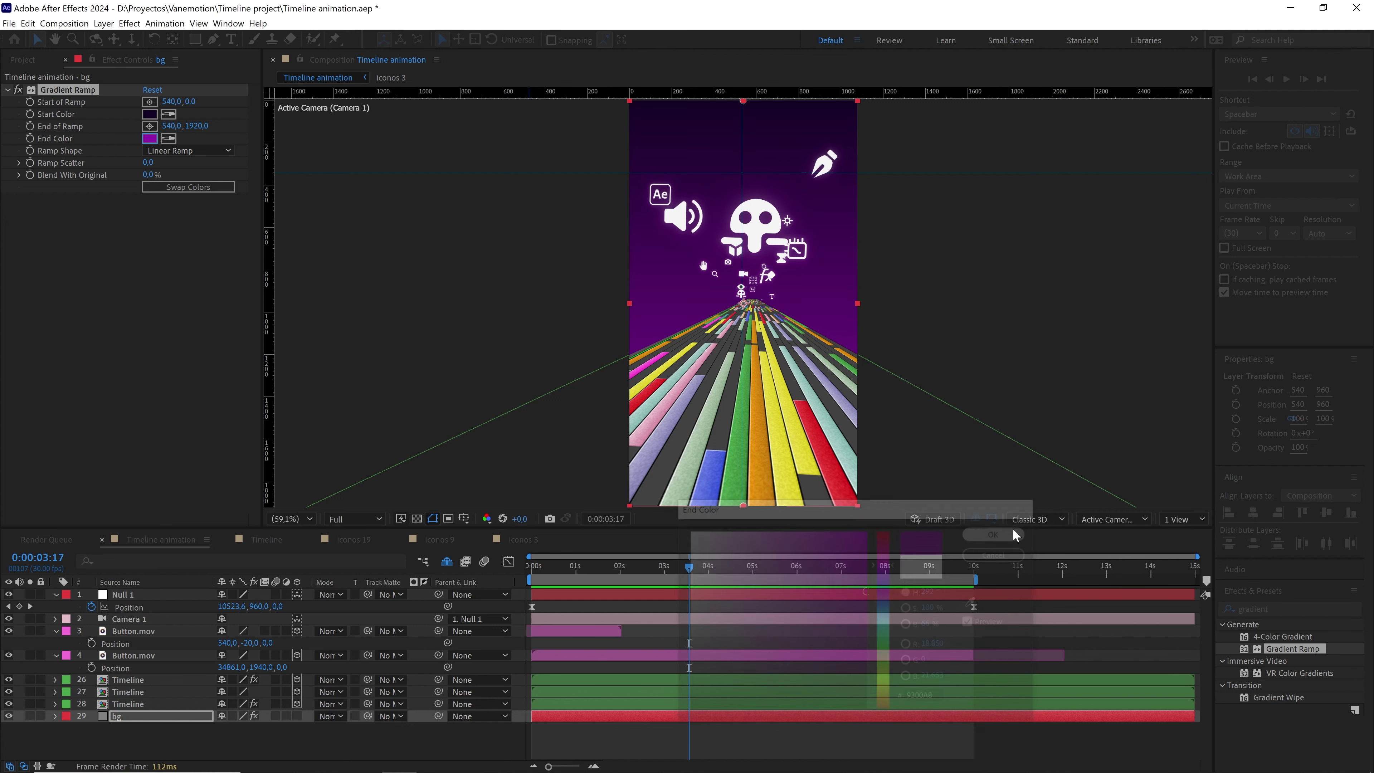
{"action": "left_click", "coordinate": [214, 383]}
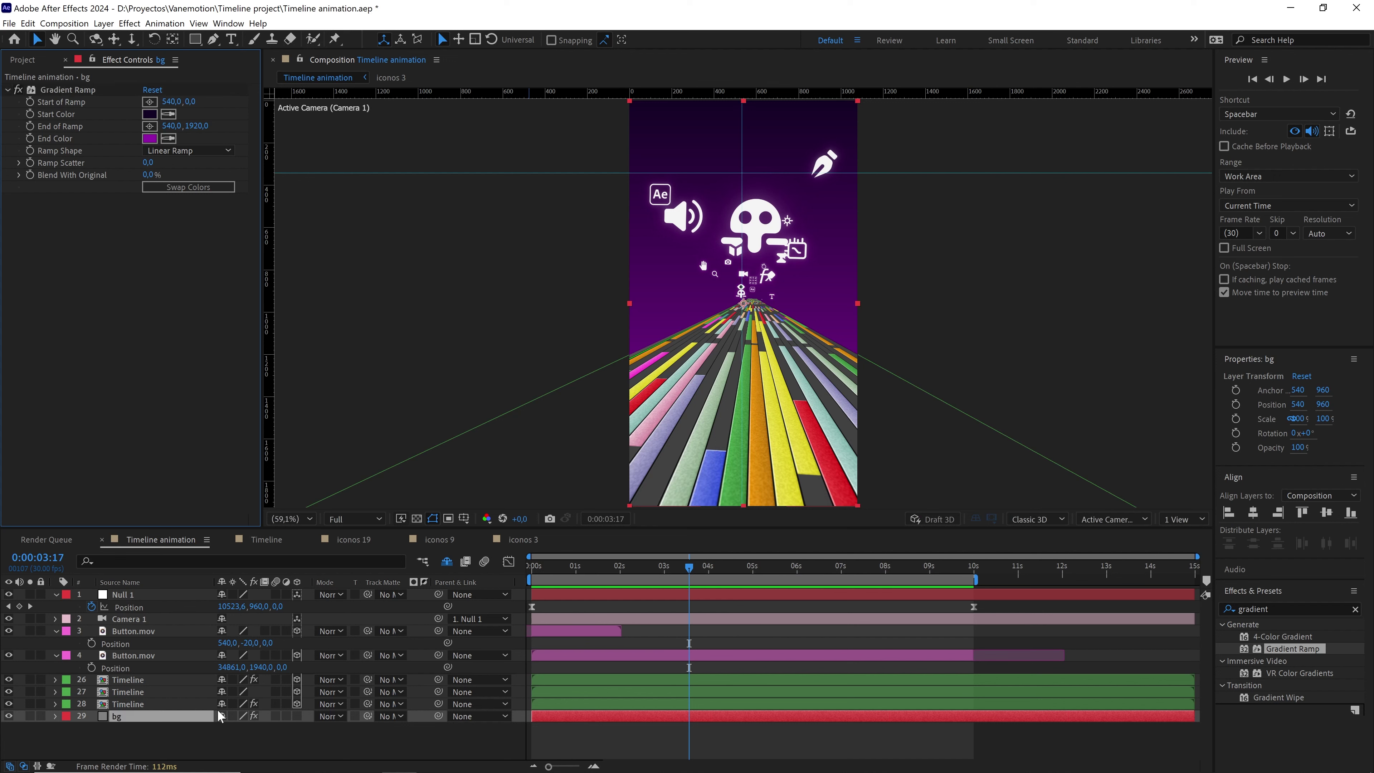
- Collapse the assets folder, clear the effects search, and save the project
{"action": "left_click", "coordinate": [30, 62]}
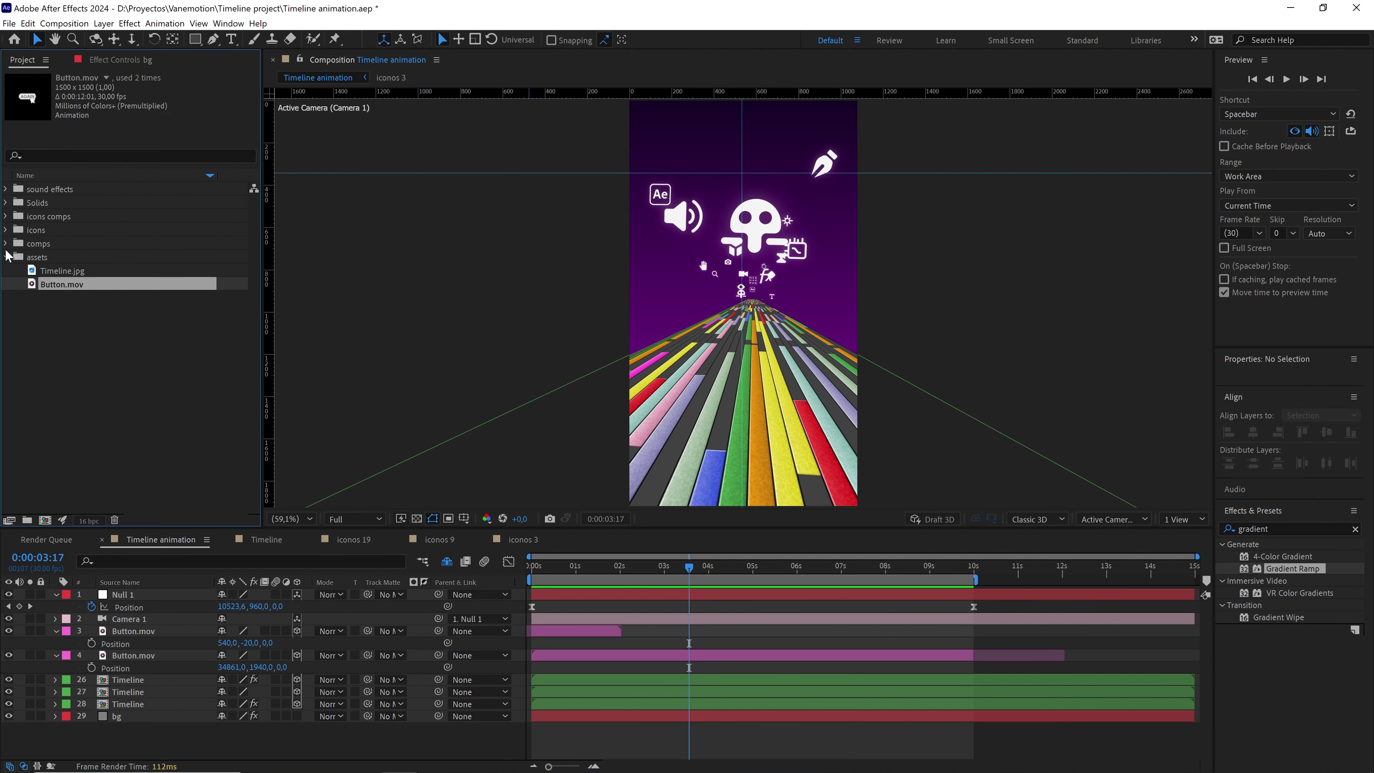
{"action": "left_click", "coordinate": [6, 258]}
{"action": "left_click", "coordinate": [1355, 529]}
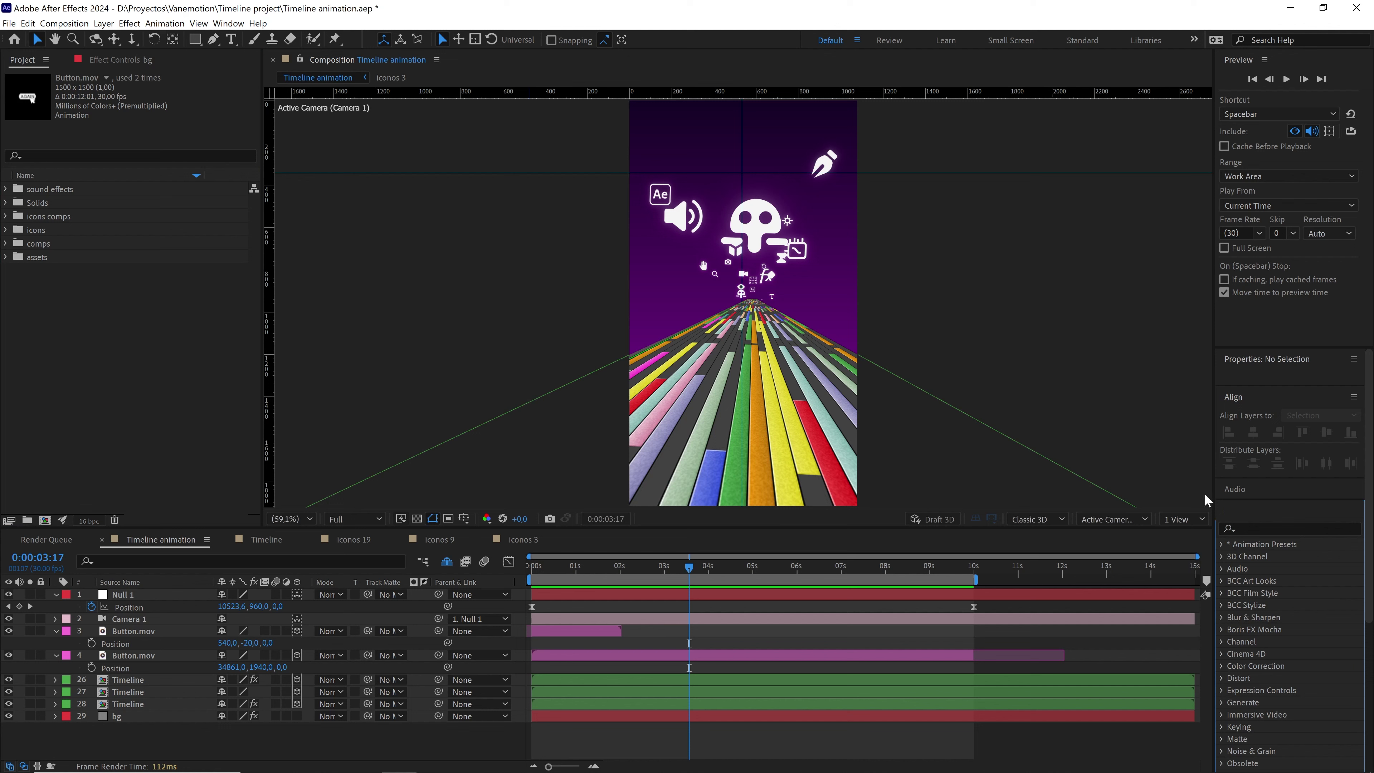
{"action": "left_click", "coordinate": [119, 370]}
{"action": "key", "text": "ctrl+s"}
- Lower the viewer resolution to Quarter, with the composition at 100%, and move the playhead to 0:00:07:06
{"action": "left_click", "coordinate": [354, 519]}
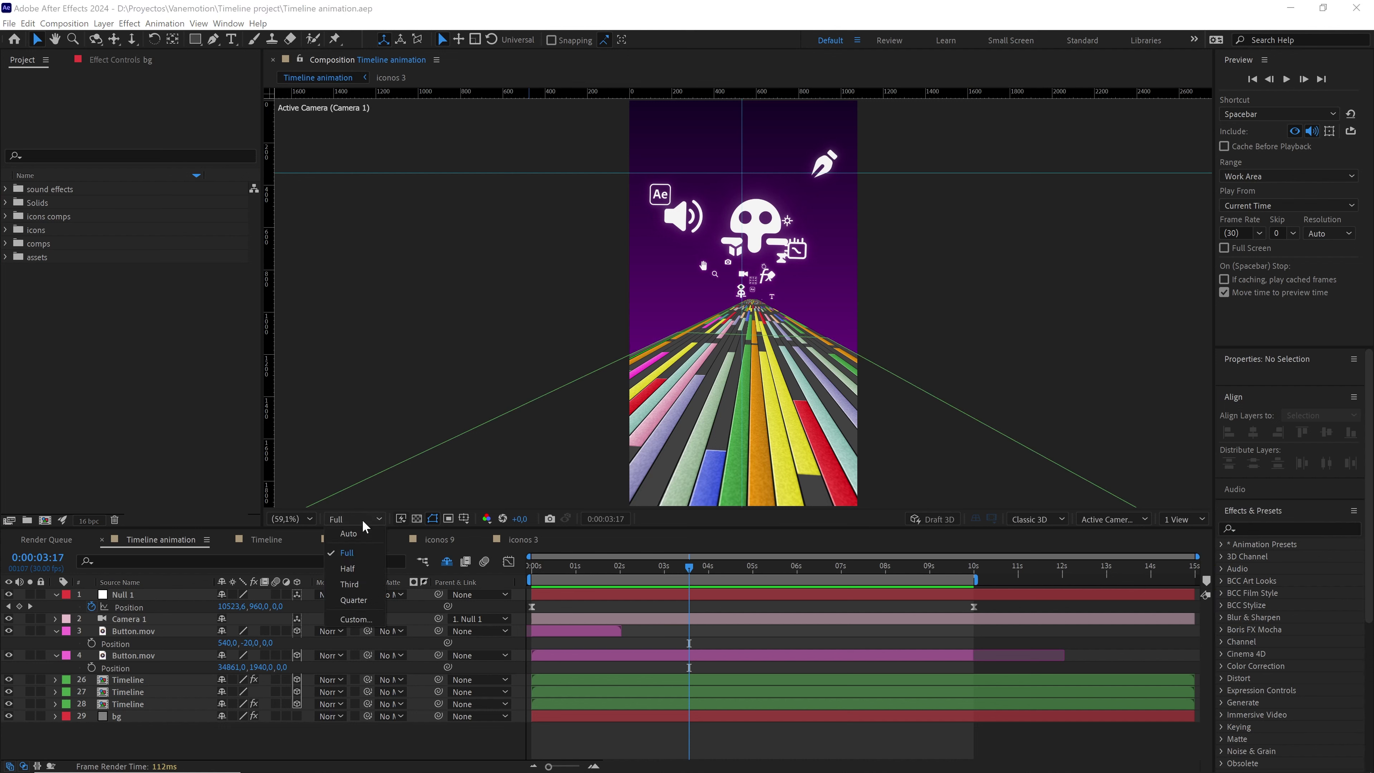
{"action": "left_click", "coordinate": [369, 601]}
{"action": "left_click_drag", "start_coordinate": [694, 570], "coordinate": [819, 565]}
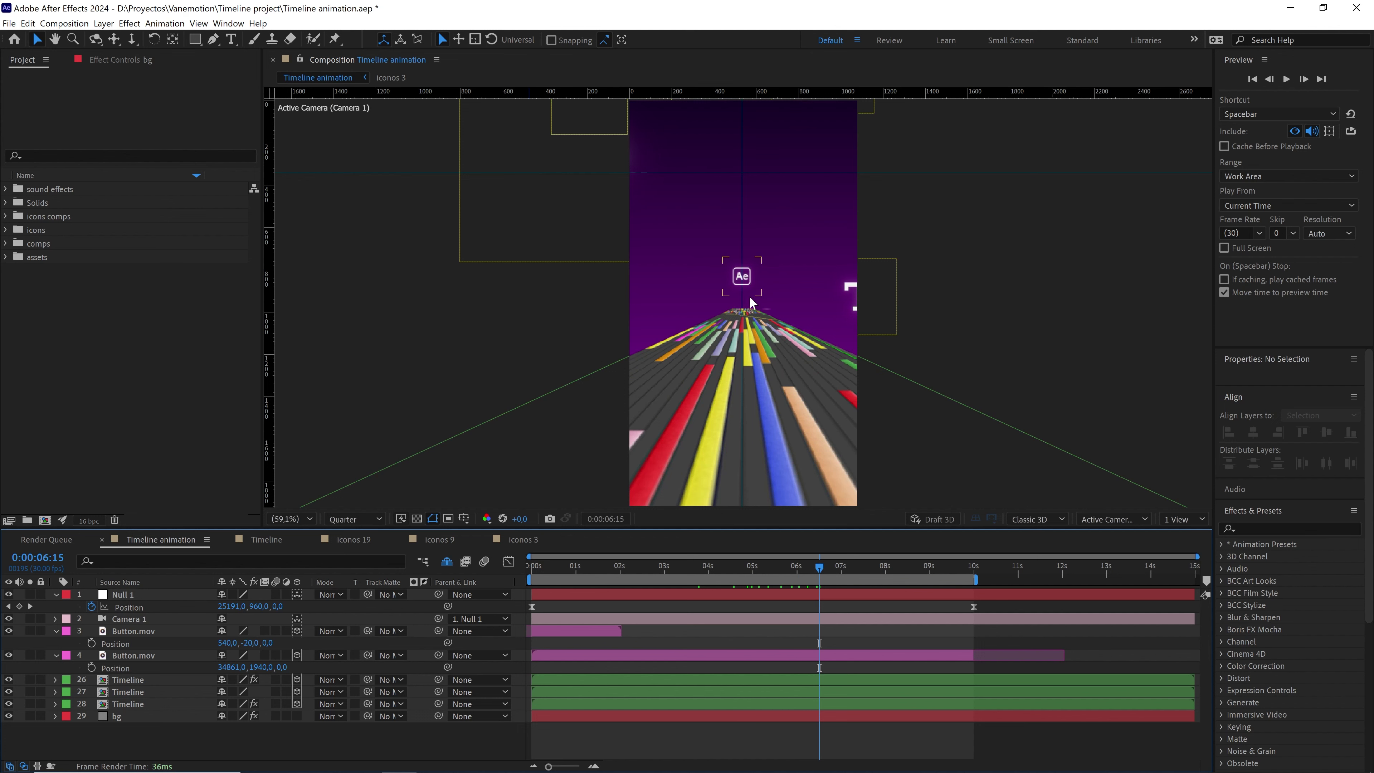
{"action": "key", "text": "slash"}
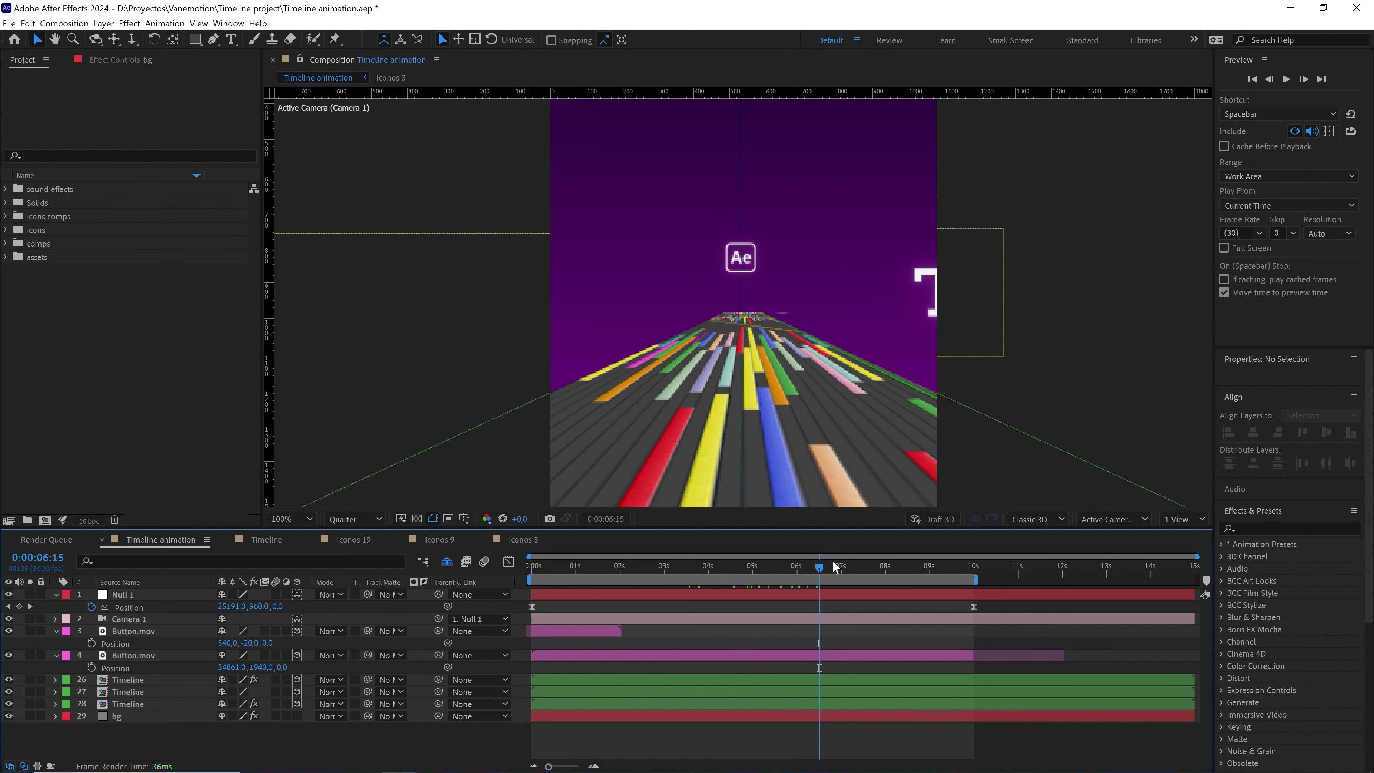
{"action": "left_click_drag", "start_coordinate": [828, 567], "coordinate": [850, 567]}
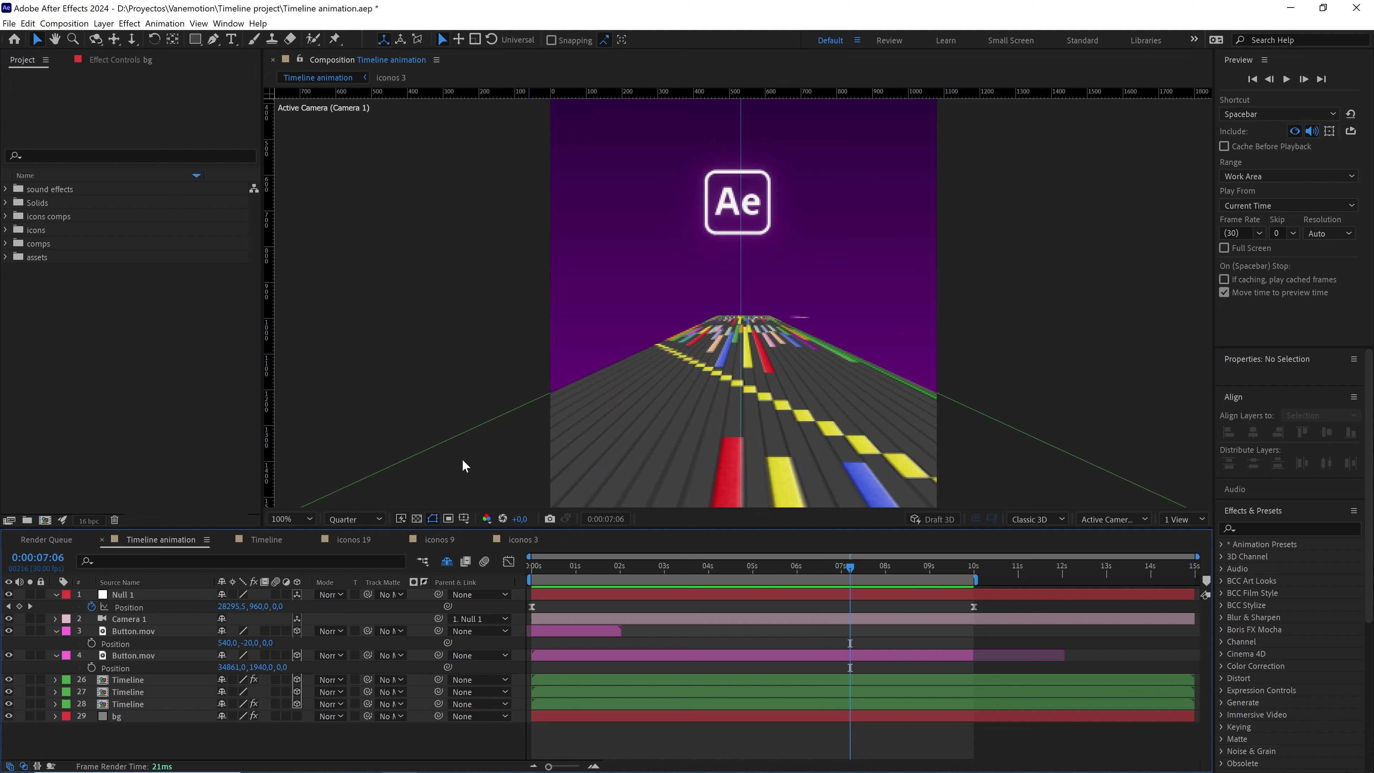
- Create an empty shape layer and rename it "círculo final"
{"action": "right_click", "coordinate": [346, 733]}
{"action": "mouse_move", "coordinate": [449, 595]}
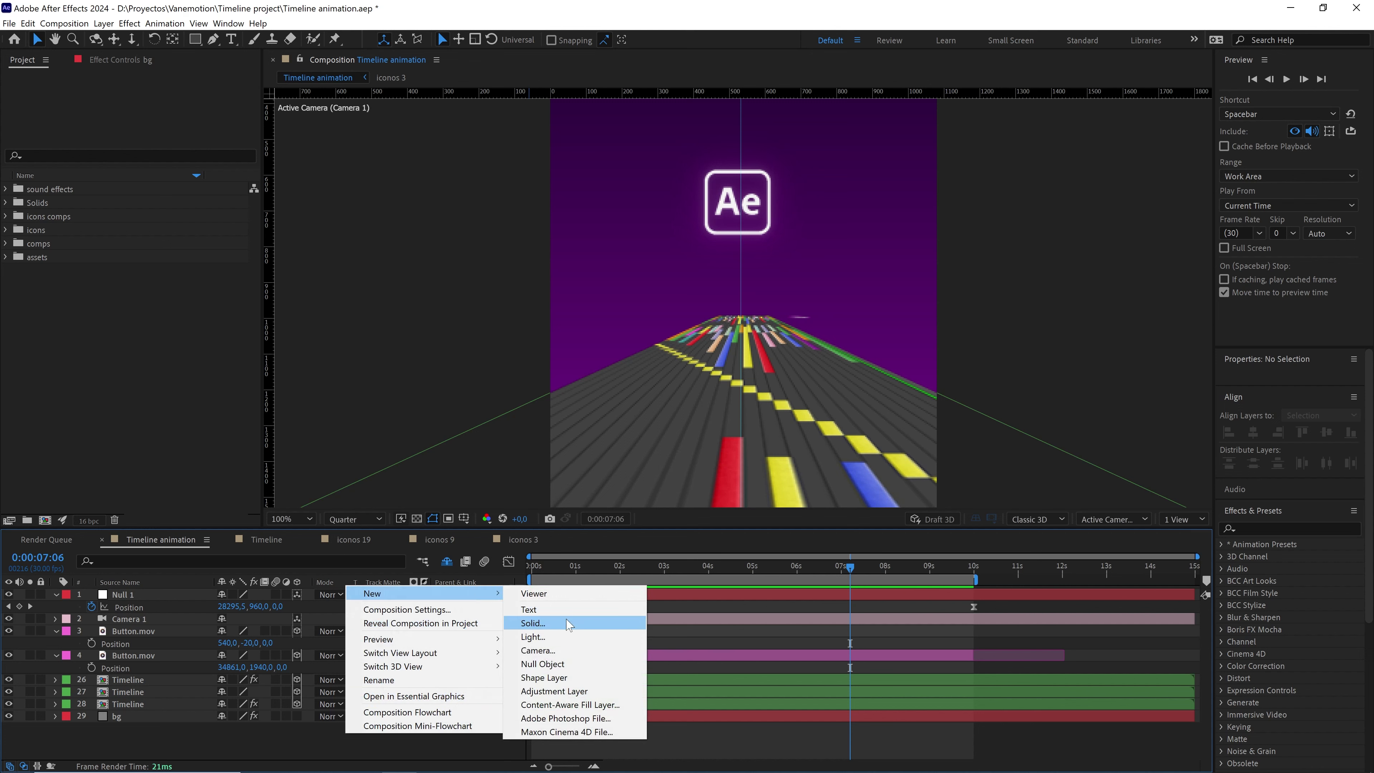
{"action": "left_click", "coordinate": [574, 676]}
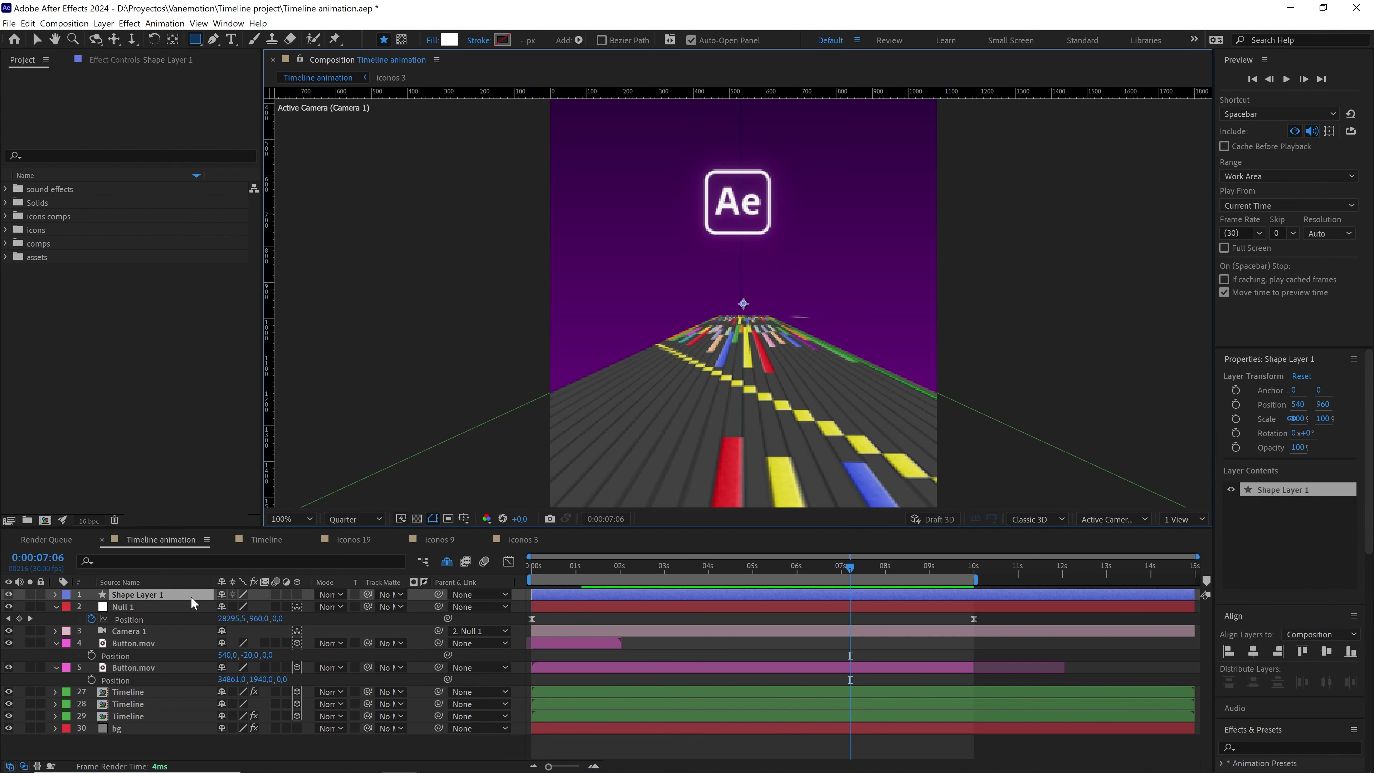
{"action": "key", "text": "Return"}
{"action": "type", "text": "círculo final"}
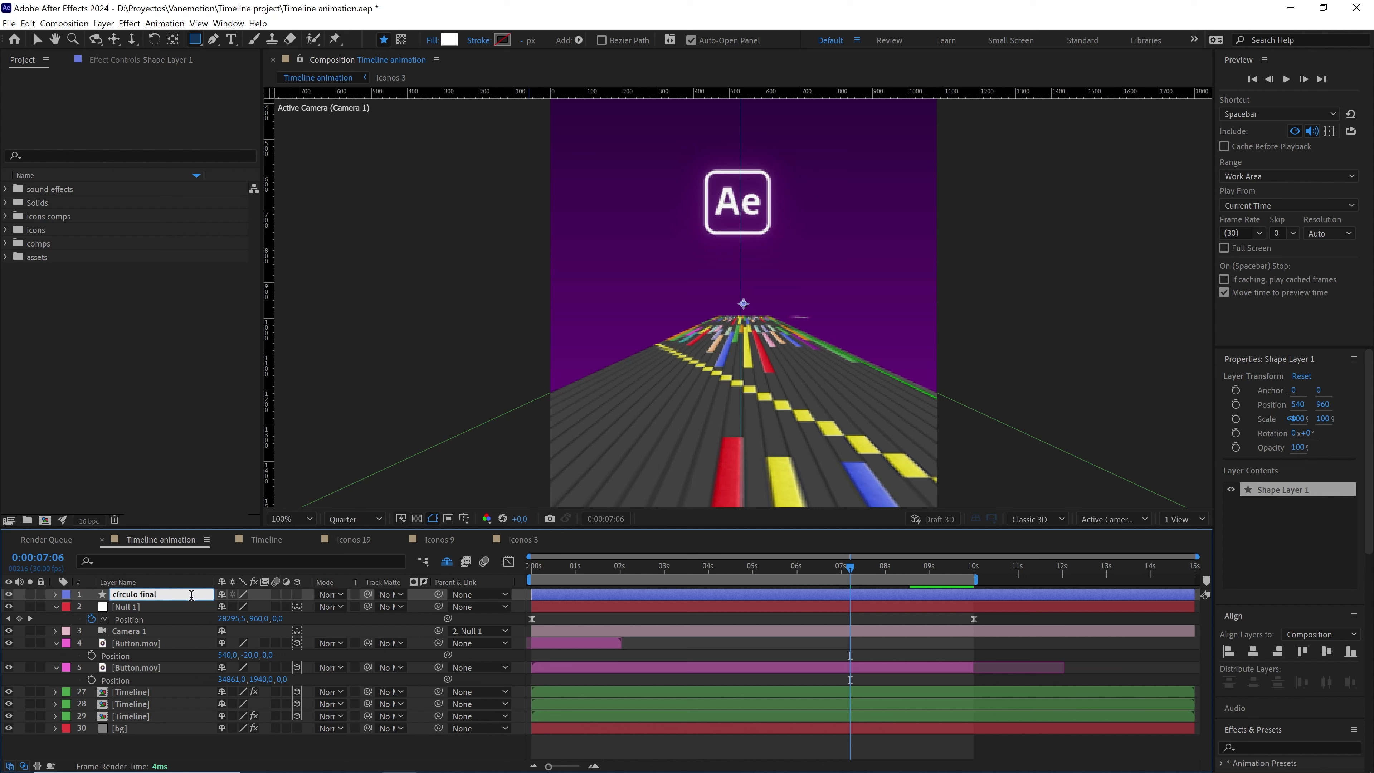
- Add an ellipse path and a fill to the contents of the círculo final layer
{"action": "left_click", "coordinate": [54, 594]}
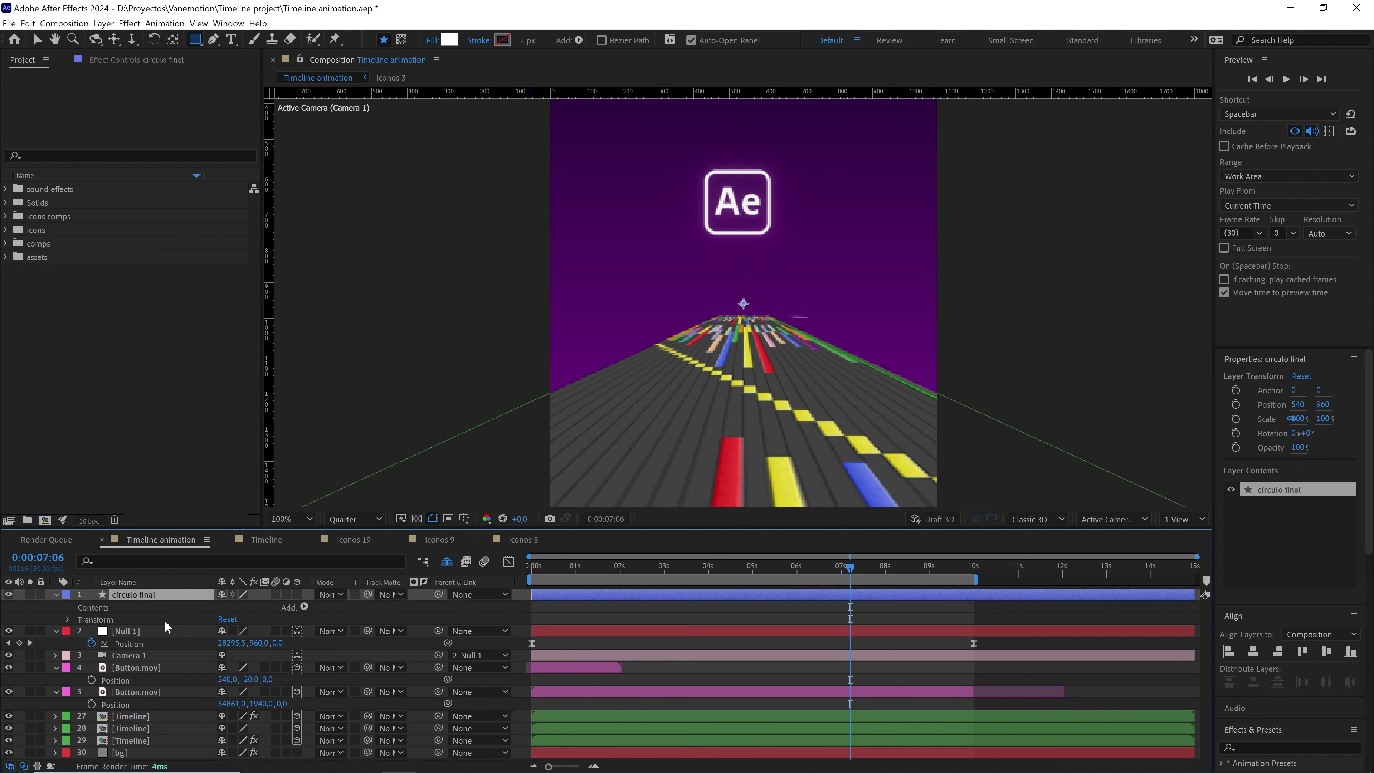
{"action": "left_click", "coordinate": [304, 607]}
{"action": "left_click", "coordinate": [195, 344]}
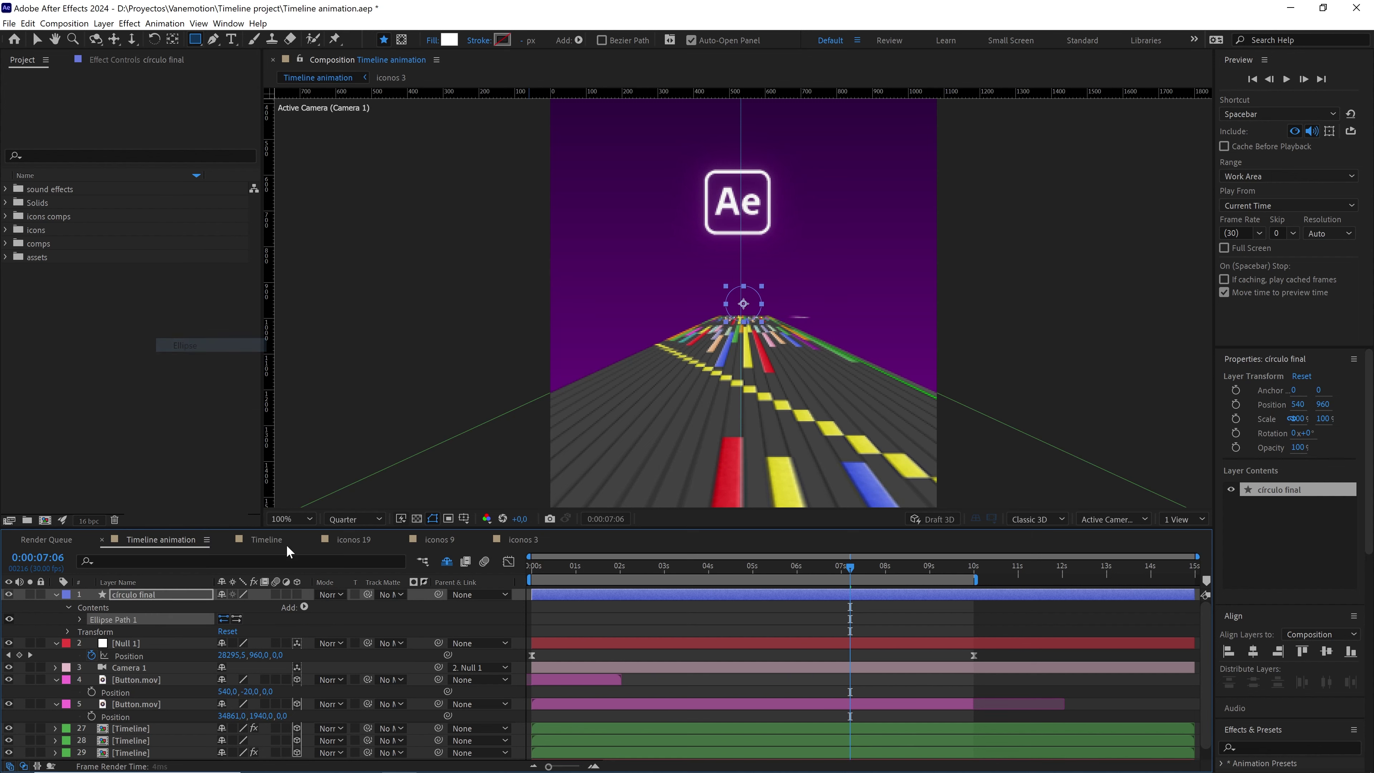
{"action": "left_click", "coordinate": [304, 607]}
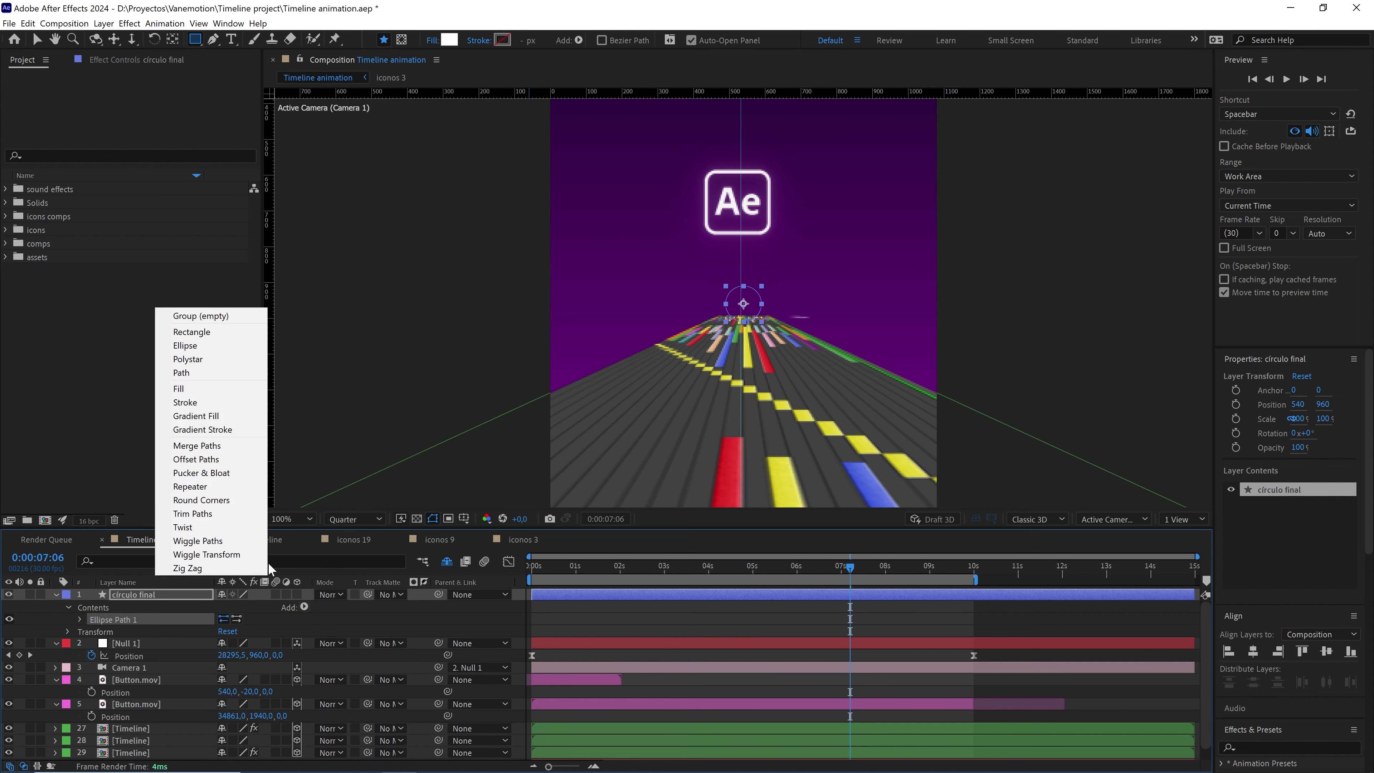
{"action": "left_click", "coordinate": [212, 387]}
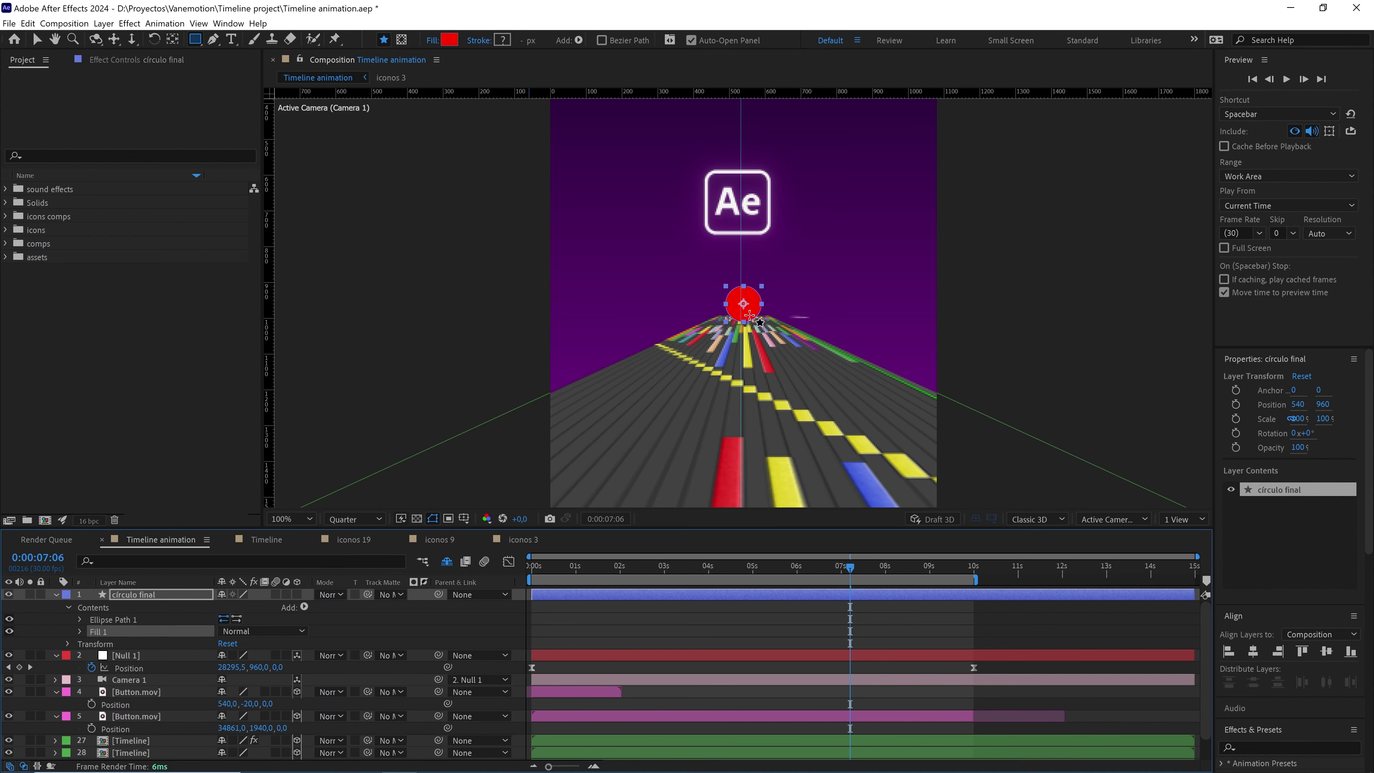
- Change the fill of the círculo final ellipse to white and turn the layer into a 3D layer
{"action": "left_click", "coordinate": [450, 39]}
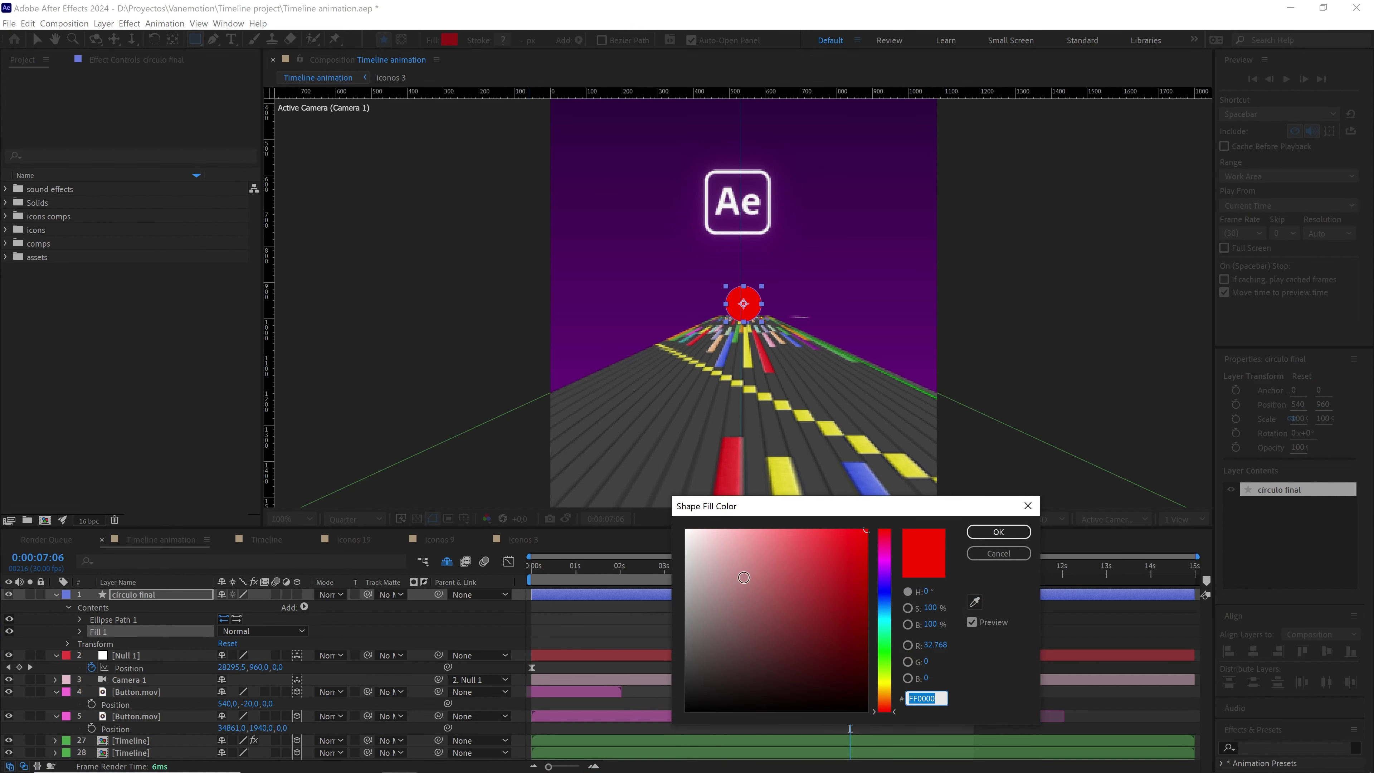
{"action": "left_click_drag", "start_coordinate": [758, 568], "coordinate": [625, 524]}
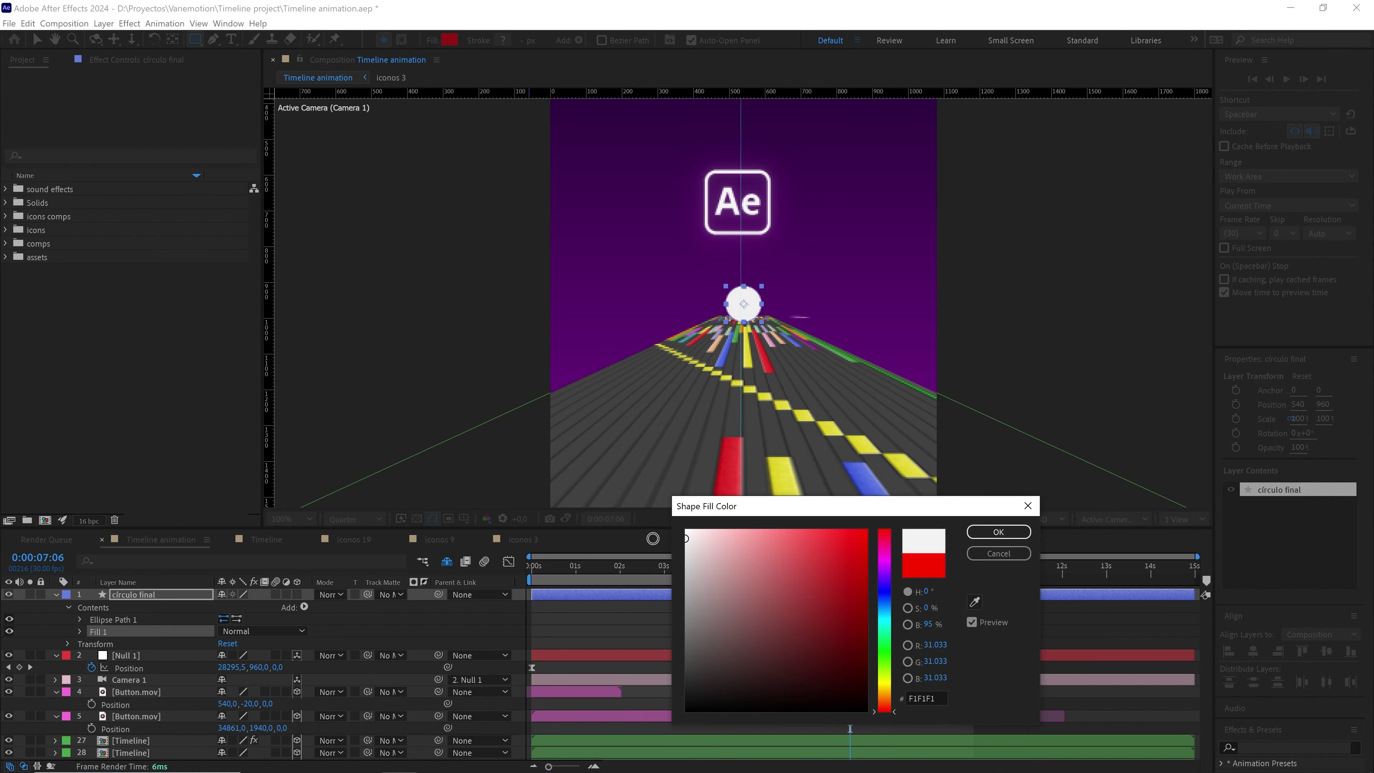
{"action": "left_click", "coordinate": [998, 531]}
{"action": "left_click", "coordinate": [138, 591]}
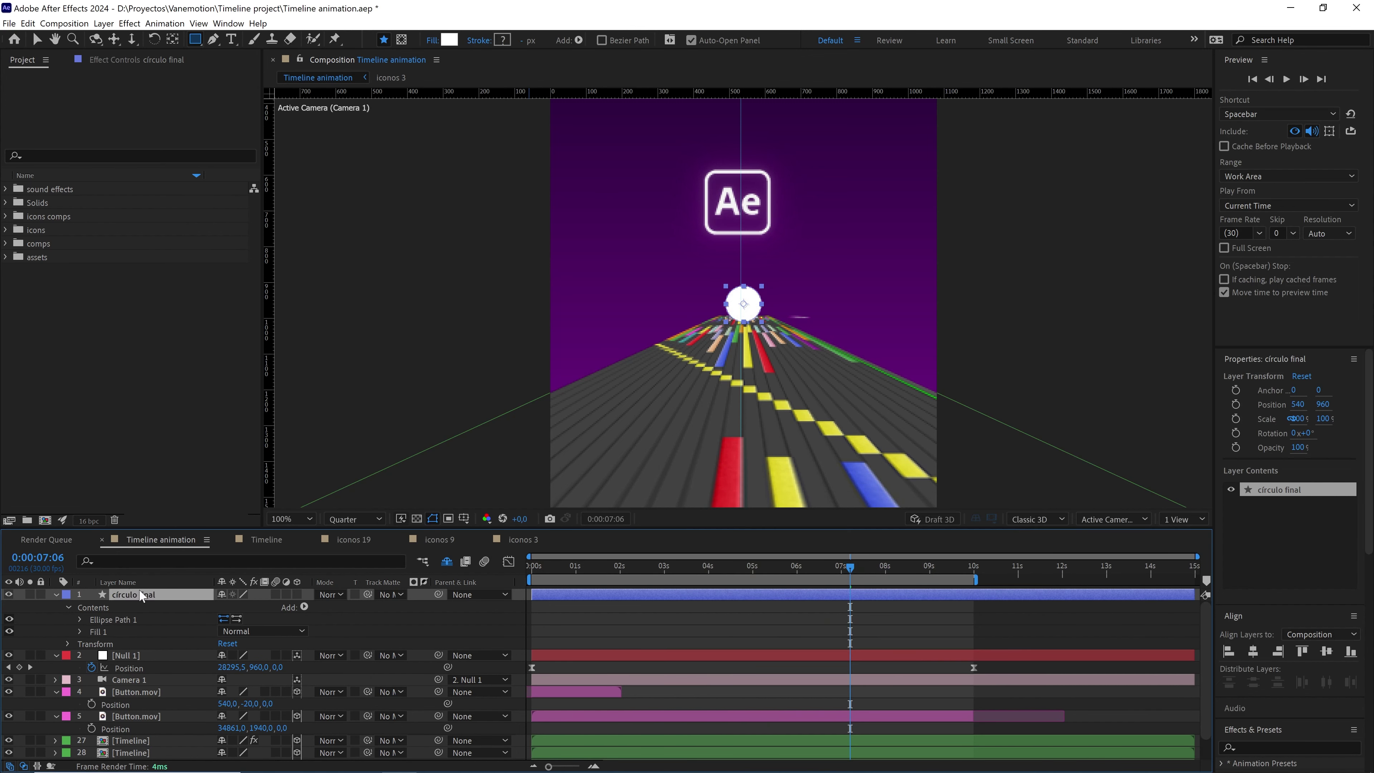
{"action": "left_click", "coordinate": [297, 593]}
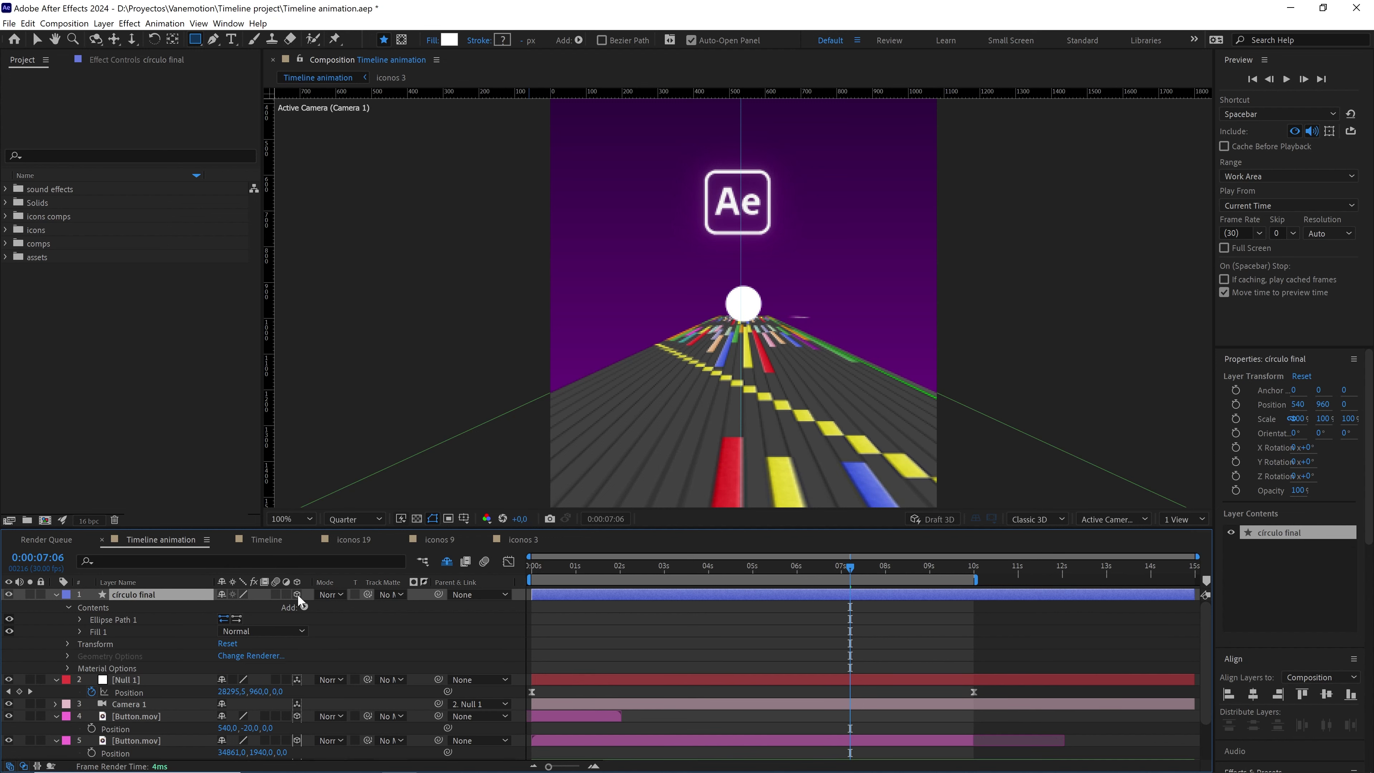
- At 0:00:00:00, scale the círculo final layer up to about 743% and set the viewer resolution to Full
{"action": "left_click_drag", "start_coordinate": [937, 567], "coordinate": [521, 568]}
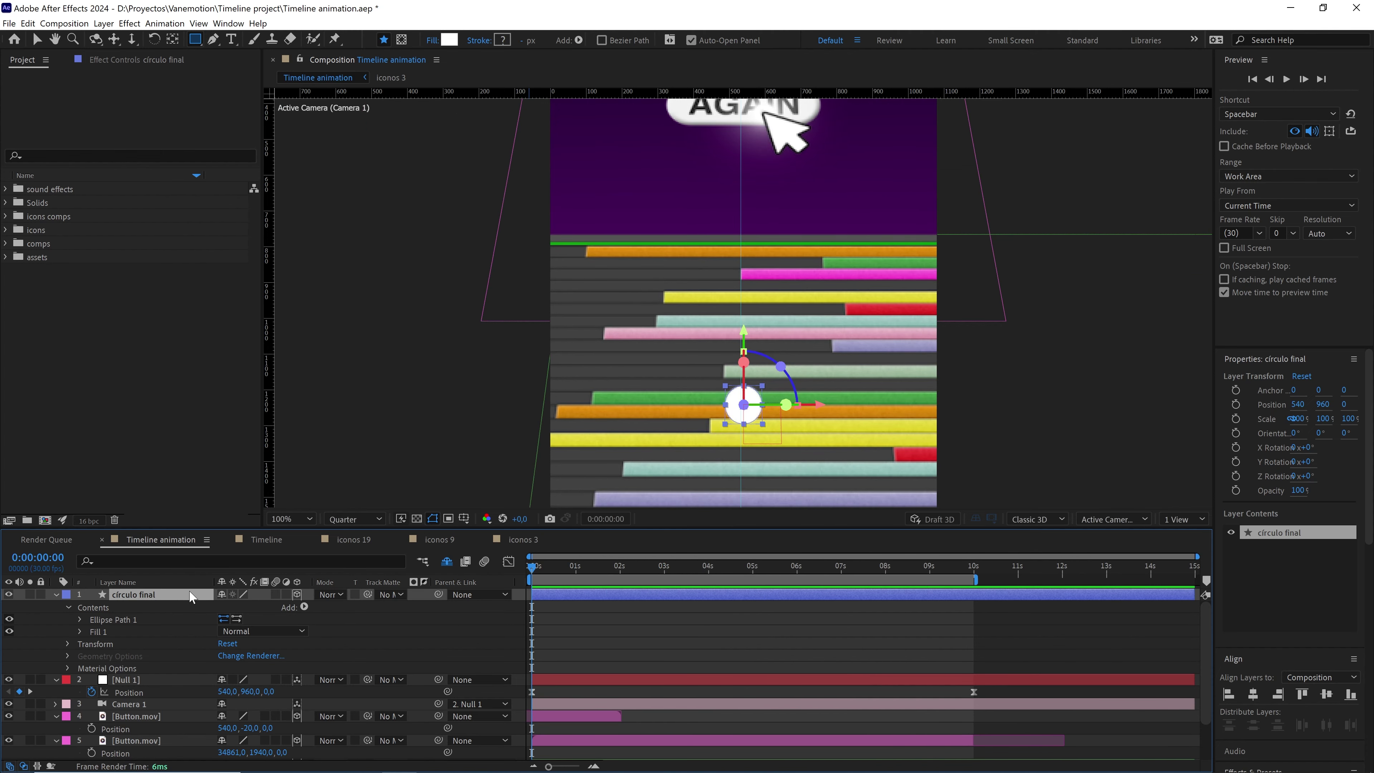
{"action": "key", "text": "s"}
{"action": "left_click_drag", "start_coordinate": [283, 607], "coordinate": [703, 573]}
{"action": "key", "text": "period"}
{"action": "key", "text": "h"}
{"action": "key", "text": "q"}
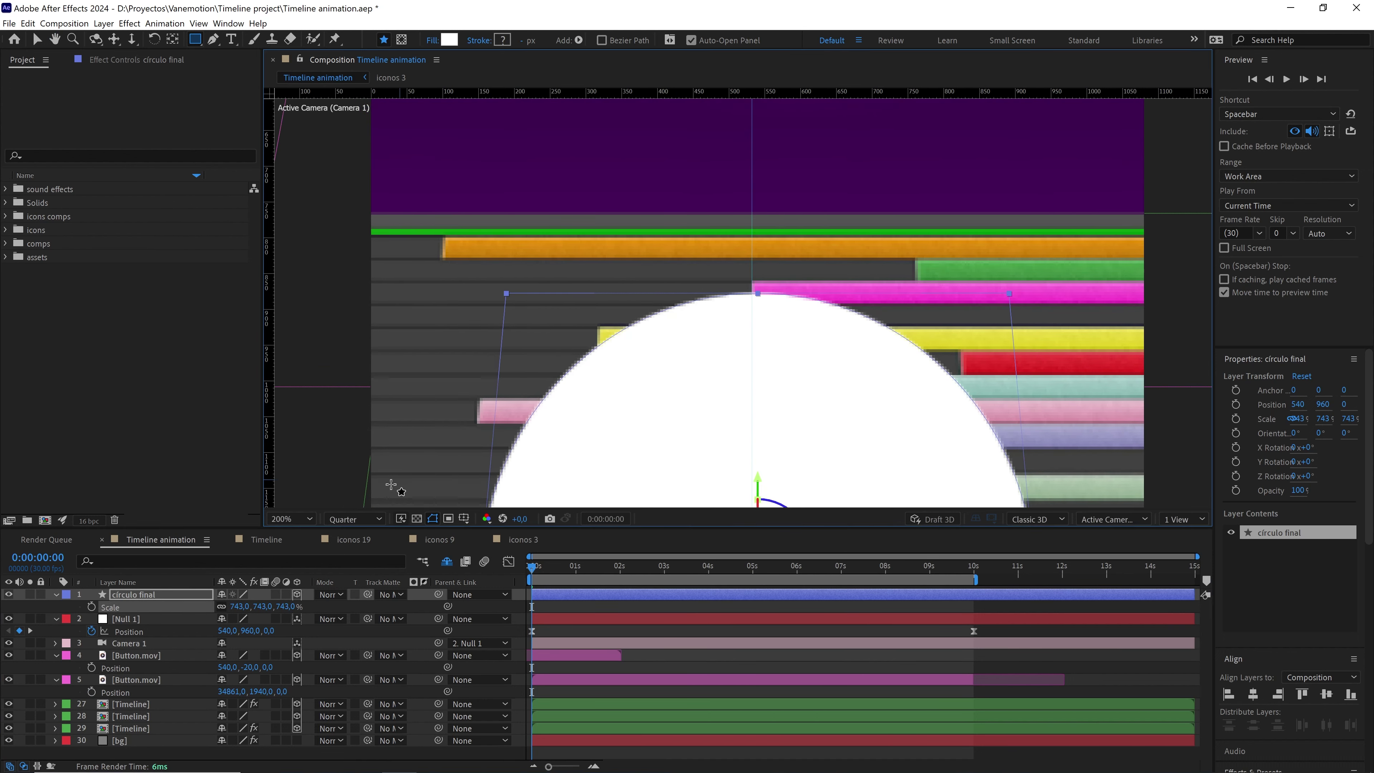
{"action": "left_click", "coordinate": [355, 519]}
{"action": "left_click", "coordinate": [360, 549]}
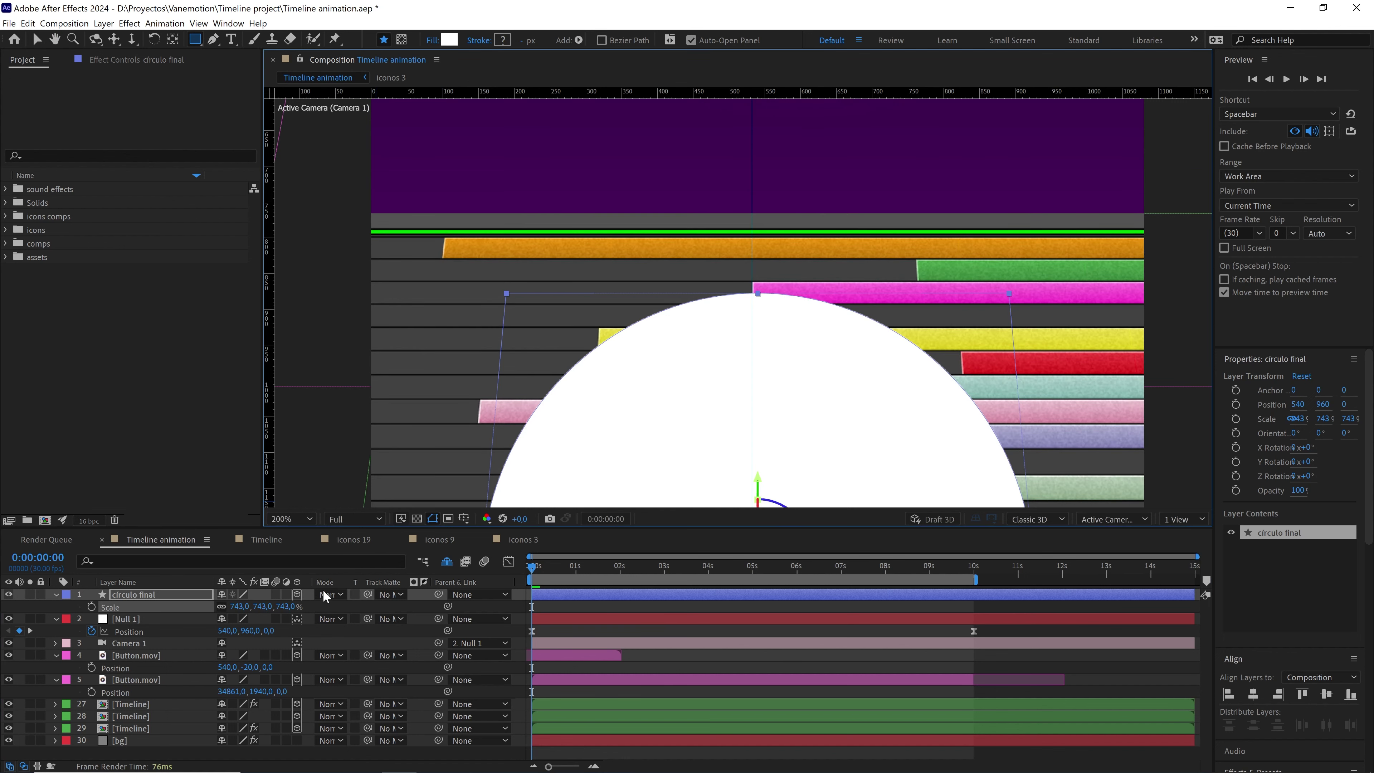
- Enlarge the círculo final layer until it spans the timeline strip's height, setting its scale to 1000%
{"action": "left_click_drag", "start_coordinate": [284, 607], "coordinate": [392, 594]}
{"action": "key", "text": "period"}
{"action": "key", "text": "h"}
{"action": "left_click_drag", "start_coordinate": [770, 300], "coordinate": [770, 308]}
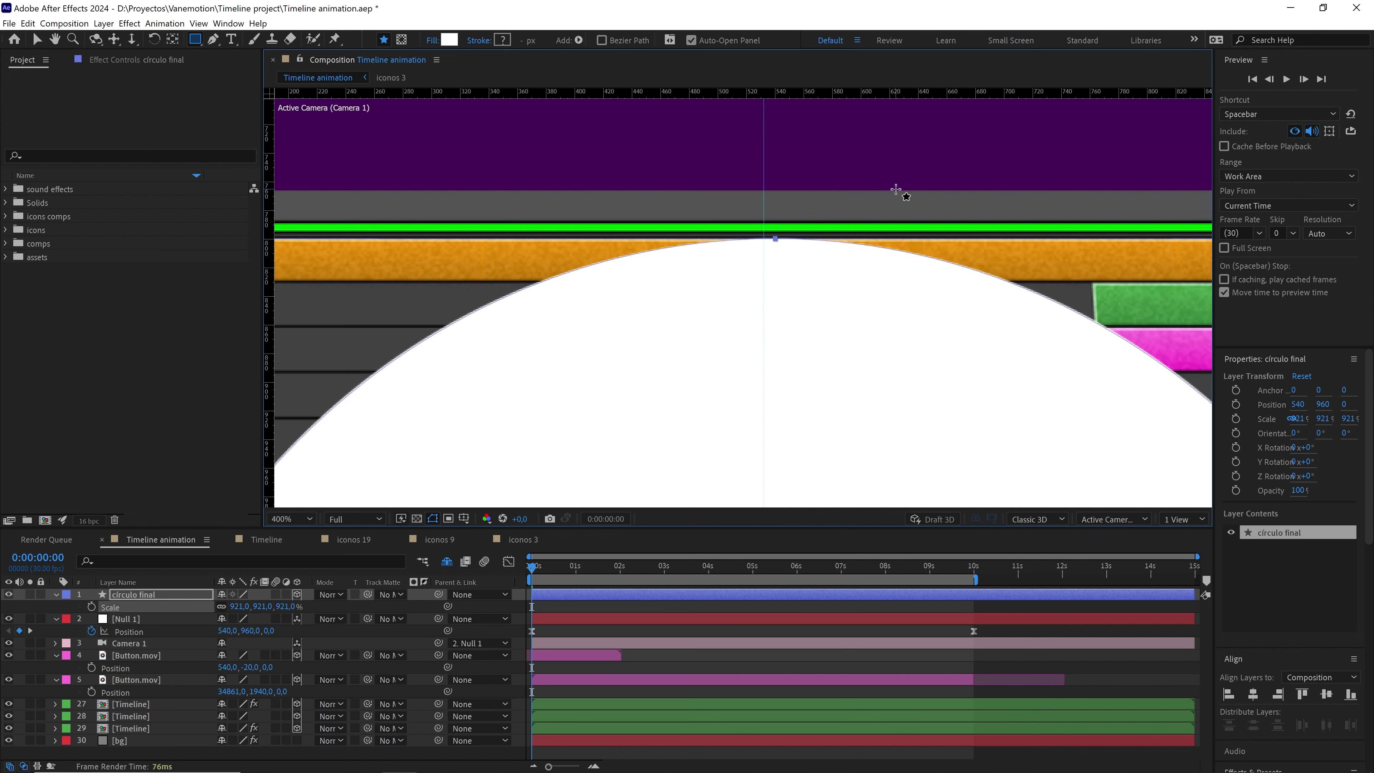
{"action": "left_click_drag", "start_coordinate": [286, 607], "coordinate": [335, 604]}
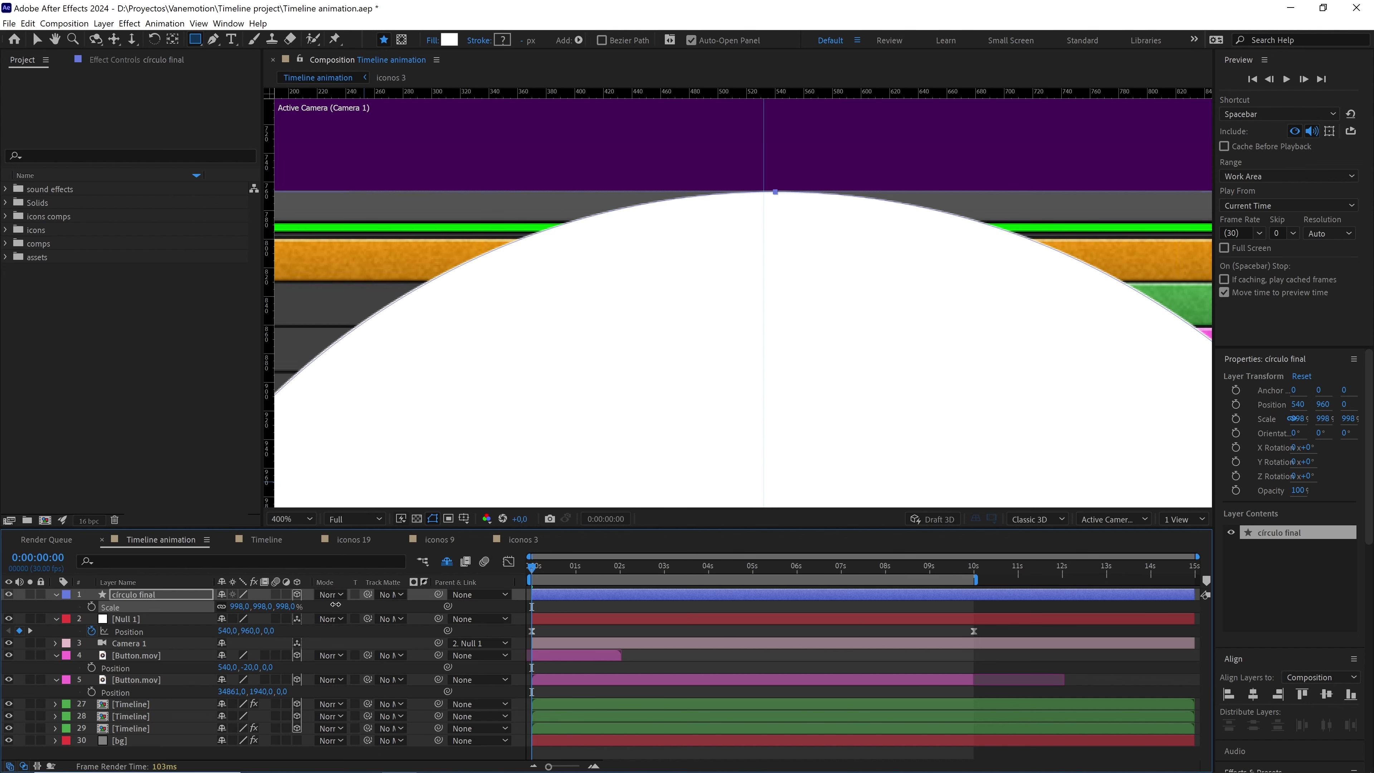
{"action": "left_click", "coordinate": [290, 610]}
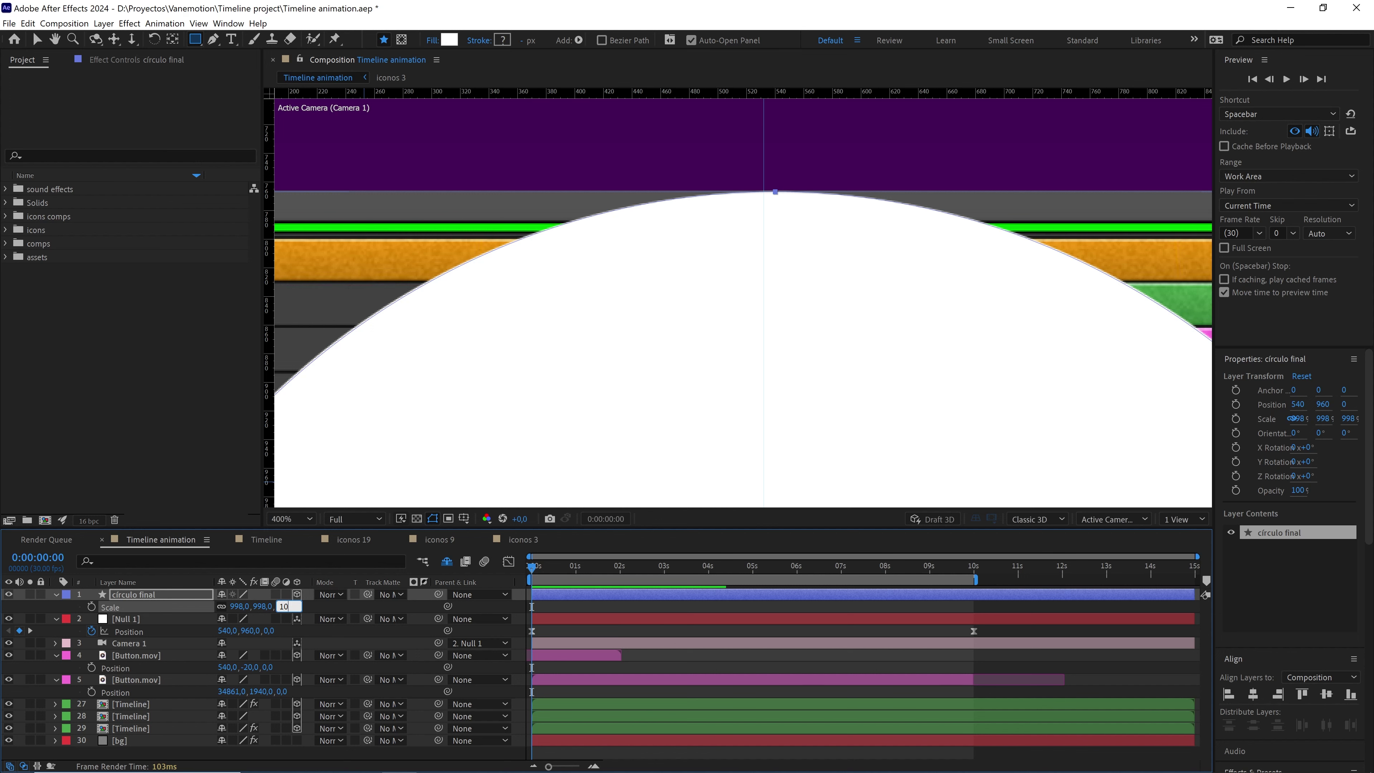
{"action": "key", "text": "Return"}
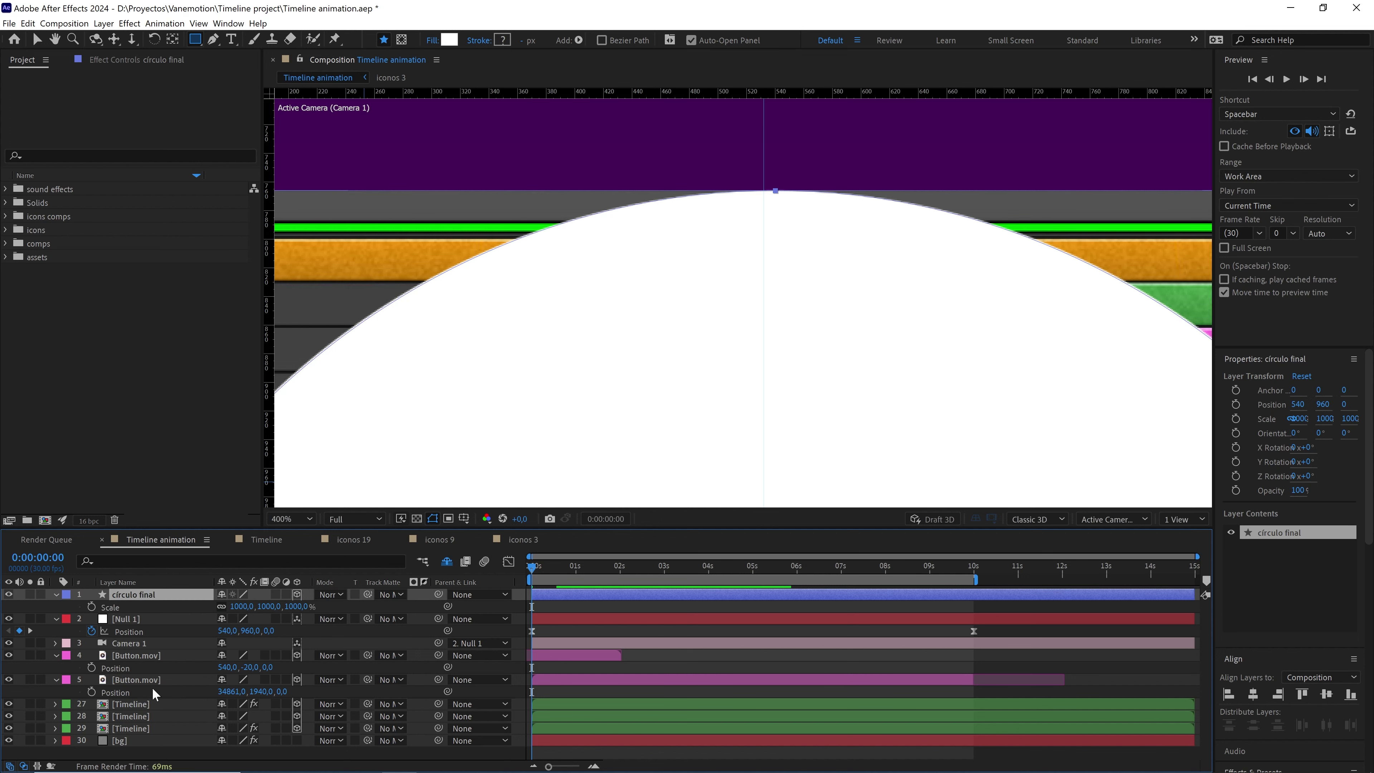
- Check the height of the Timeline composition in its settings, then return to the Timeline animation composition
{"action": "double_click", "coordinate": [153, 704]}
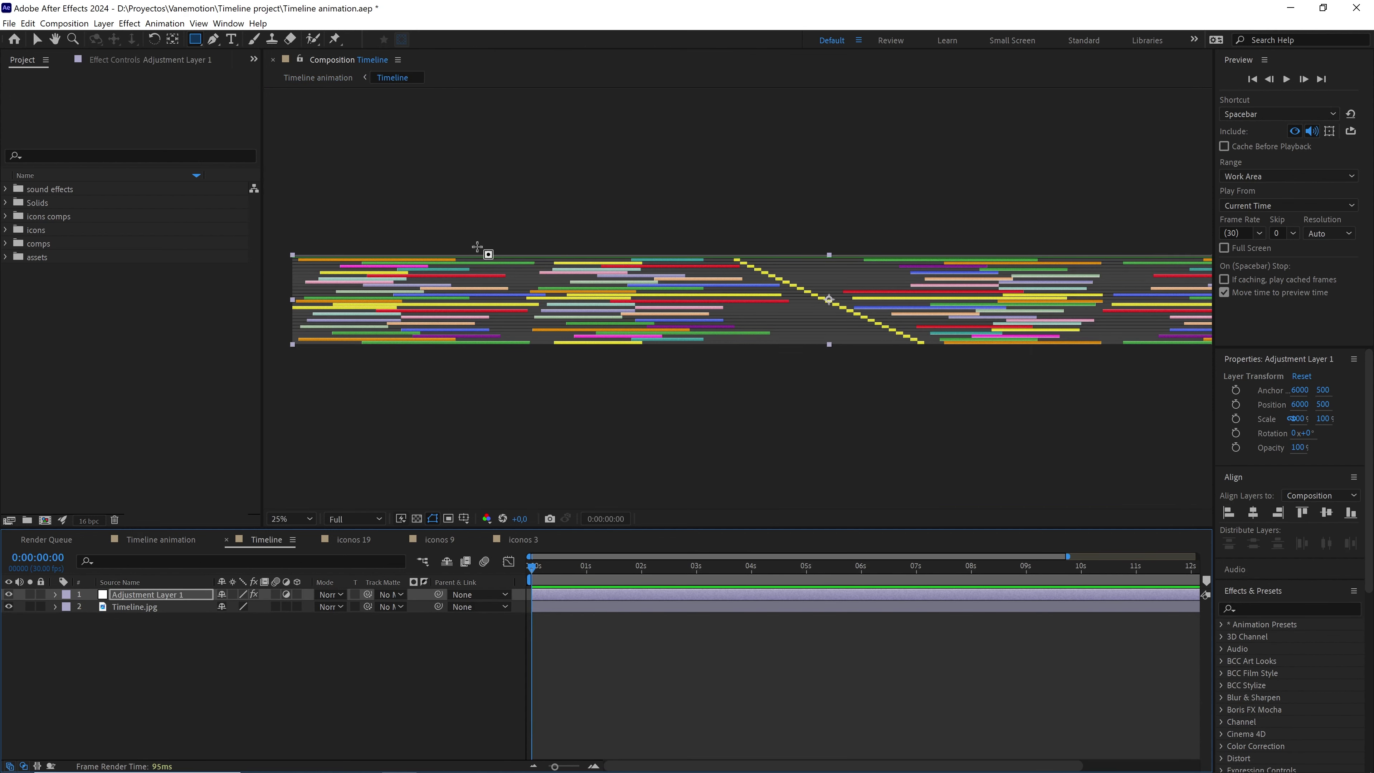
{"action": "left_click", "coordinate": [63, 23]}
{"action": "left_click", "coordinate": [86, 52]}
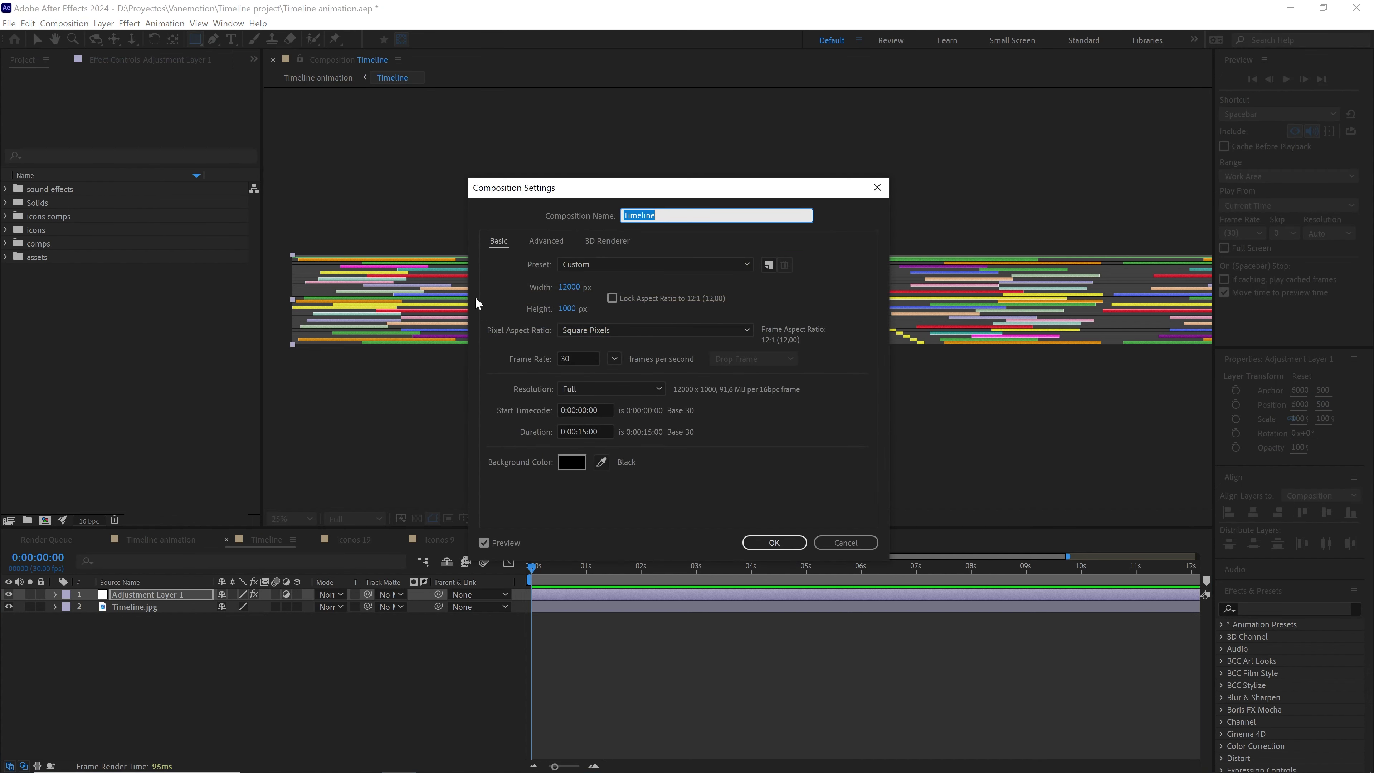
{"action": "left_click", "coordinate": [567, 309]}
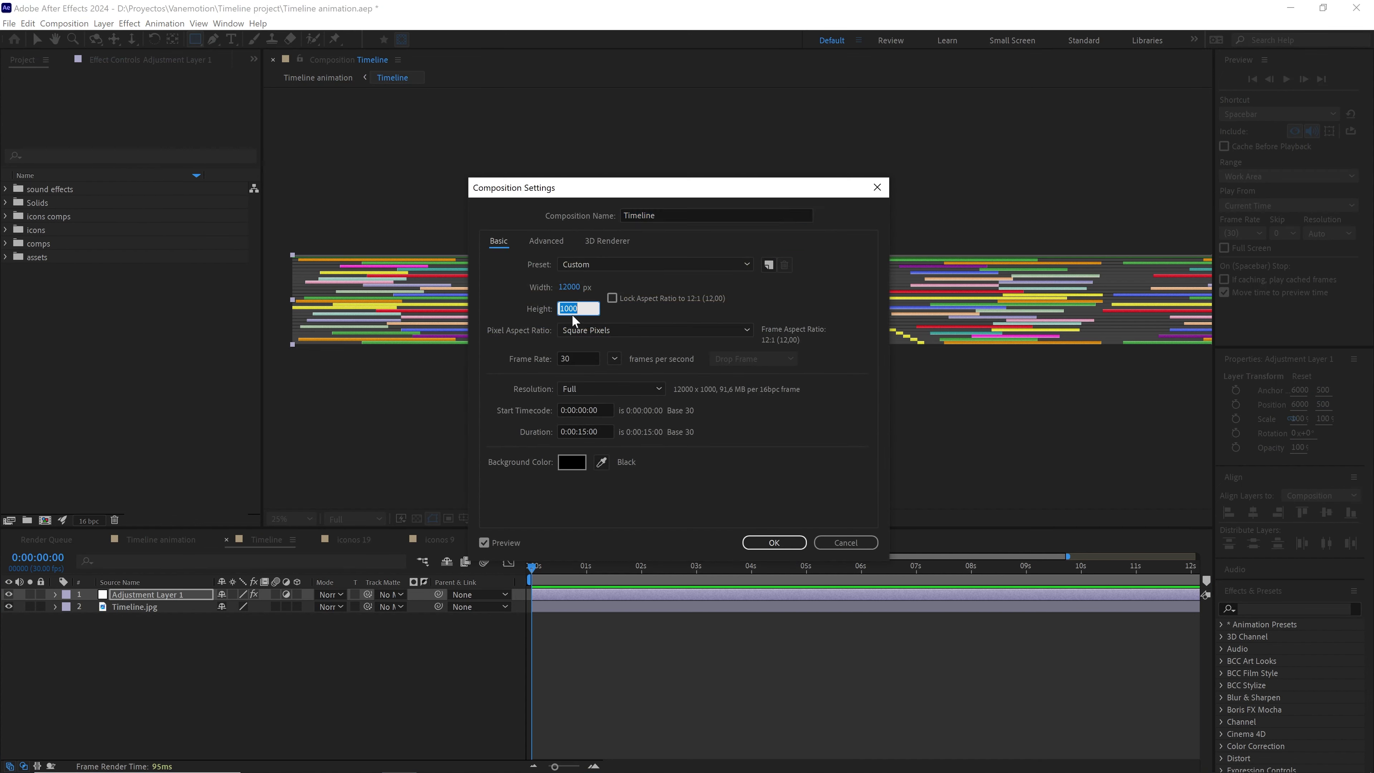
{"action": "left_click", "coordinate": [845, 542]}
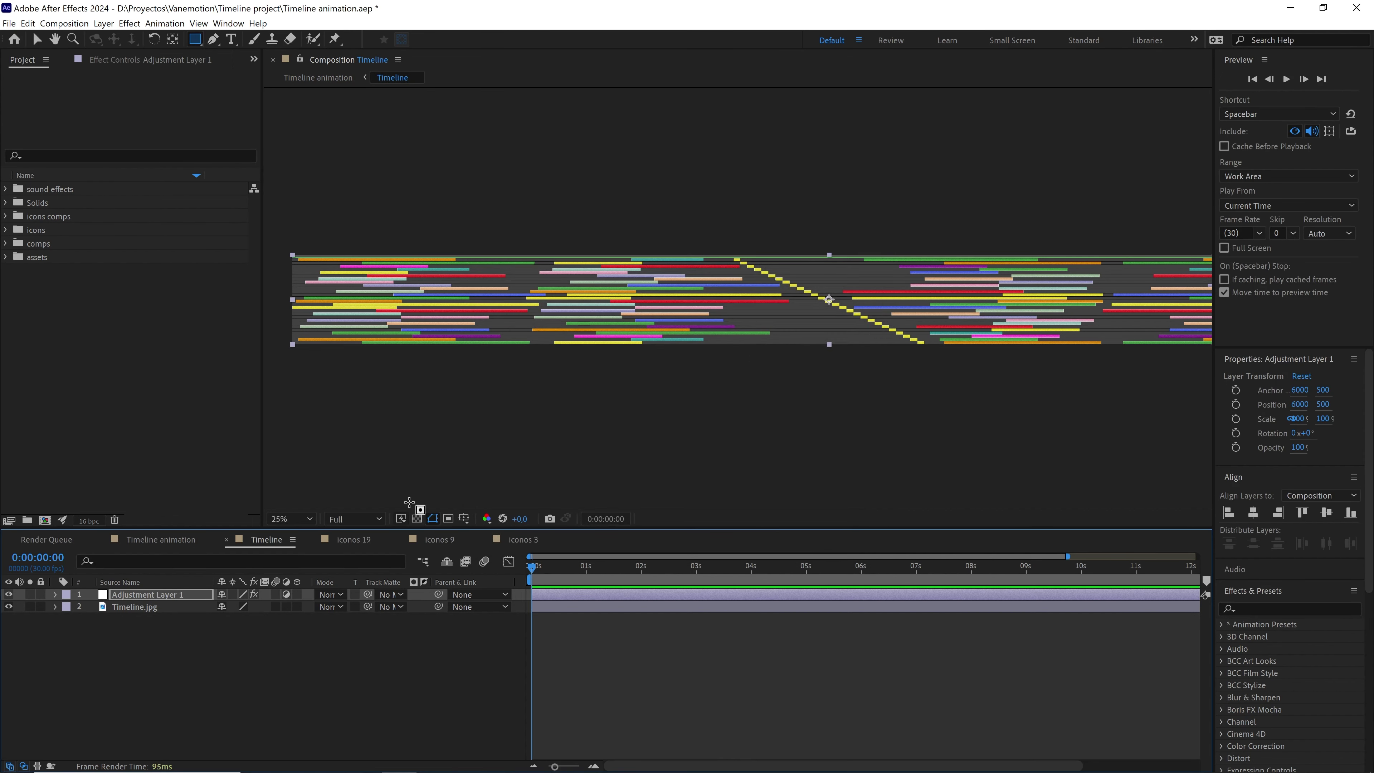
{"action": "left_click", "coordinate": [159, 541]}
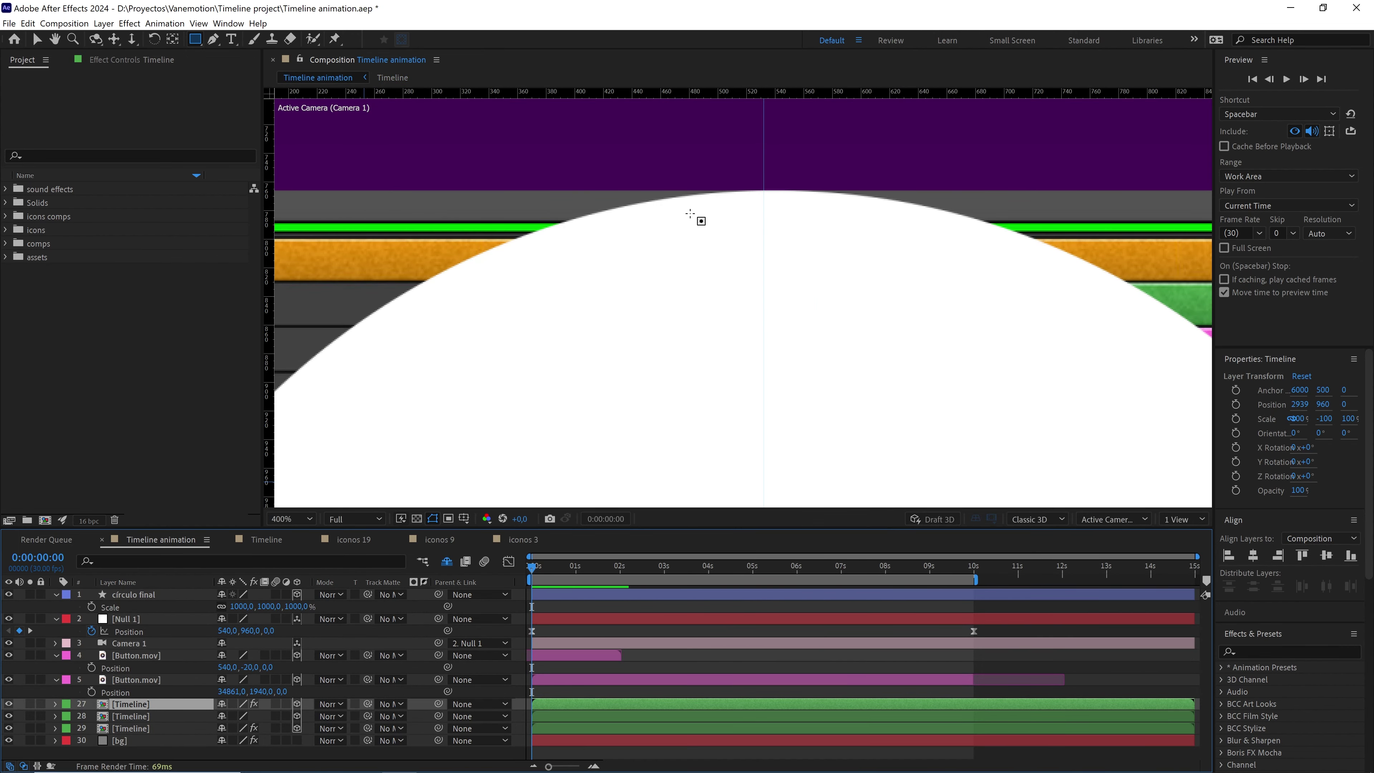
- Inspect the whole círculo final shape, scrub the animation to 0:00:06:21, and return to the start
{"action": "key", "text": "/"}
{"action": "left_click", "coordinate": [171, 594]}
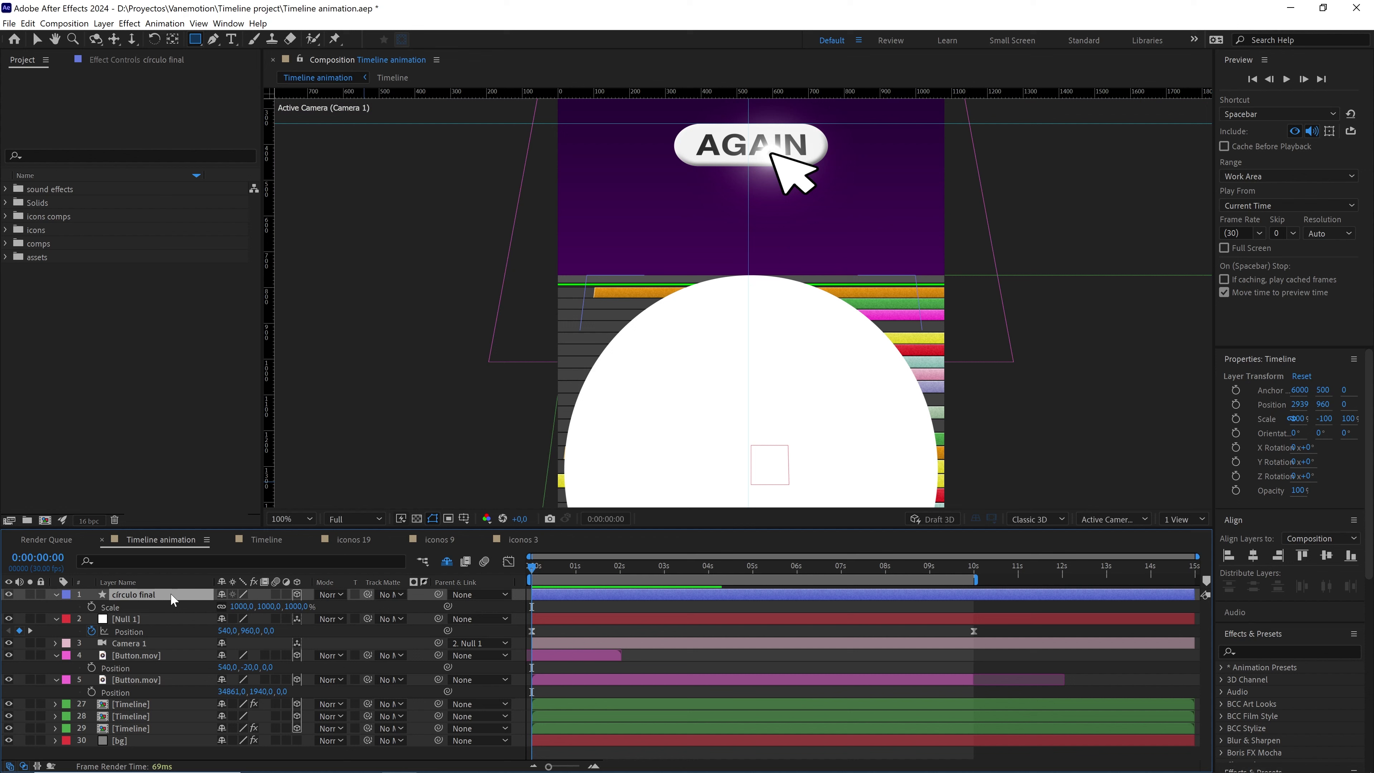
{"action": "left_click_drag", "start_coordinate": [806, 389], "coordinate": [795, 303]}
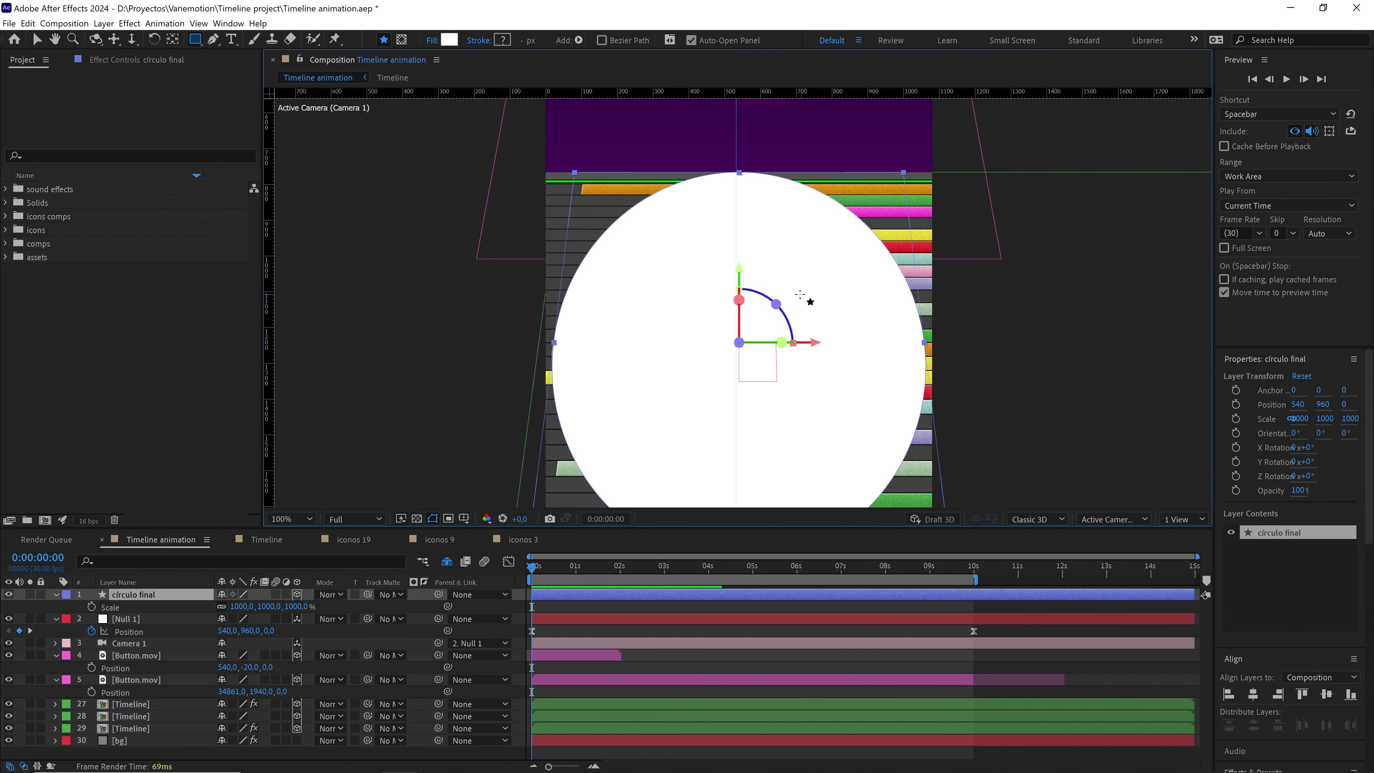
{"action": "left_click_drag", "start_coordinate": [562, 565], "coordinate": [828, 566]}
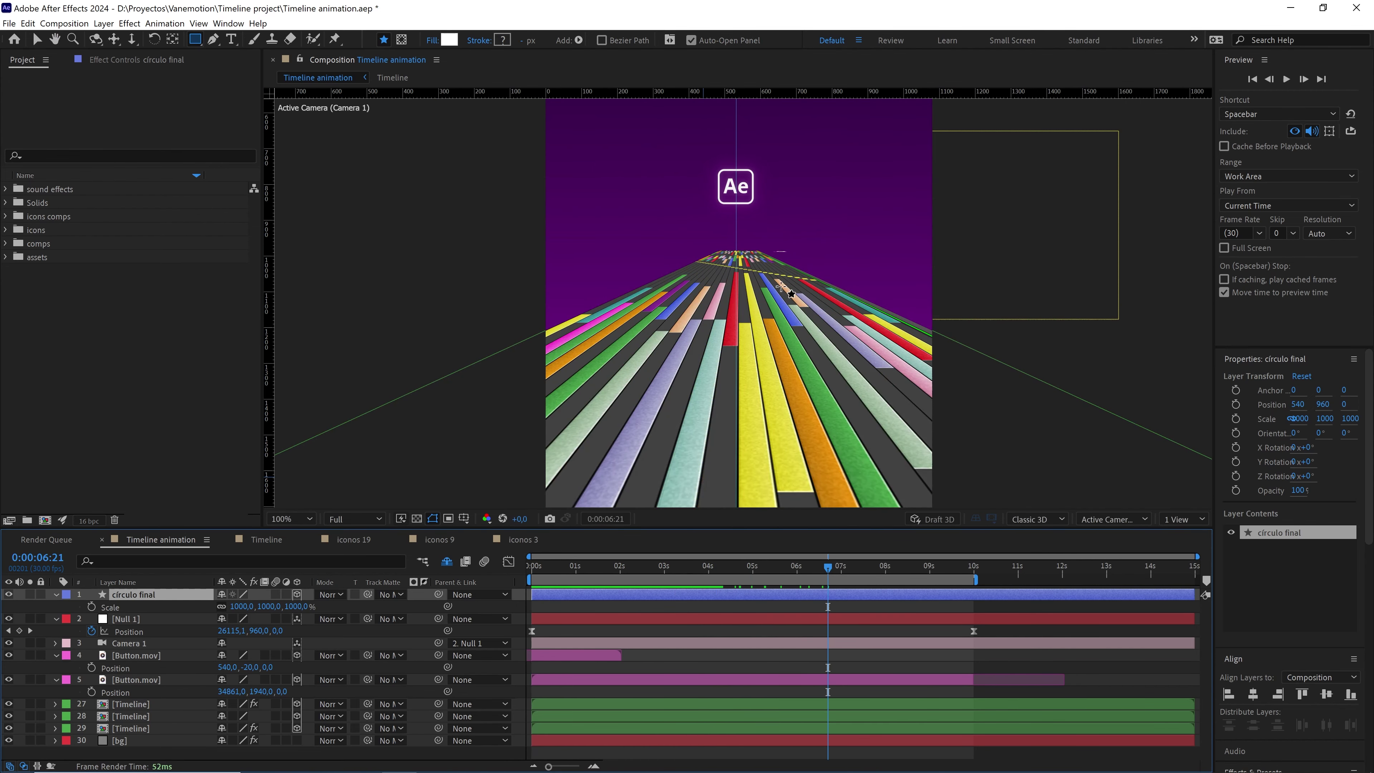
{"action": "left_click_drag", "start_coordinate": [833, 564], "coordinate": [453, 524]}
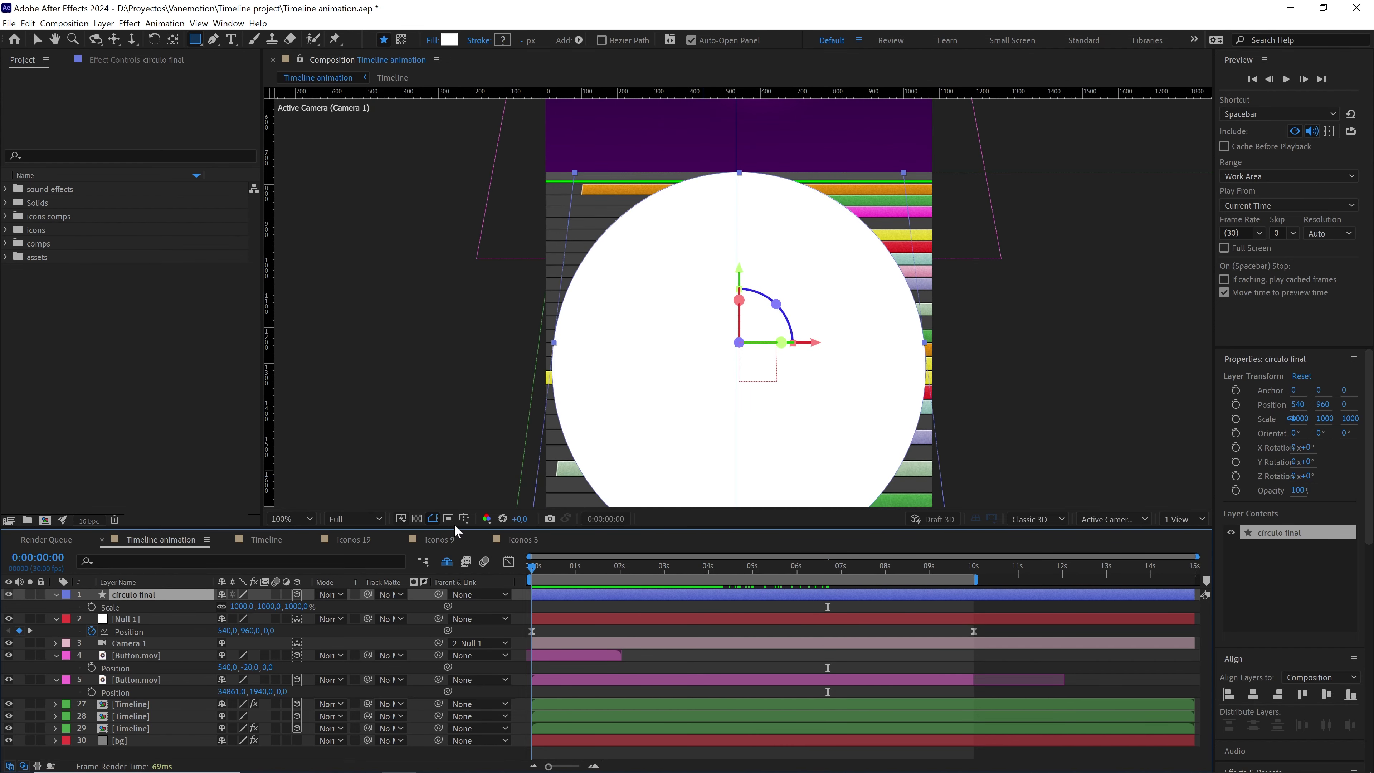
- Show the rotation properties of the círculo final layer and set its Y Rotation to 90°
{"action": "key", "text": "comma"}
{"action": "key", "text": "comma"}
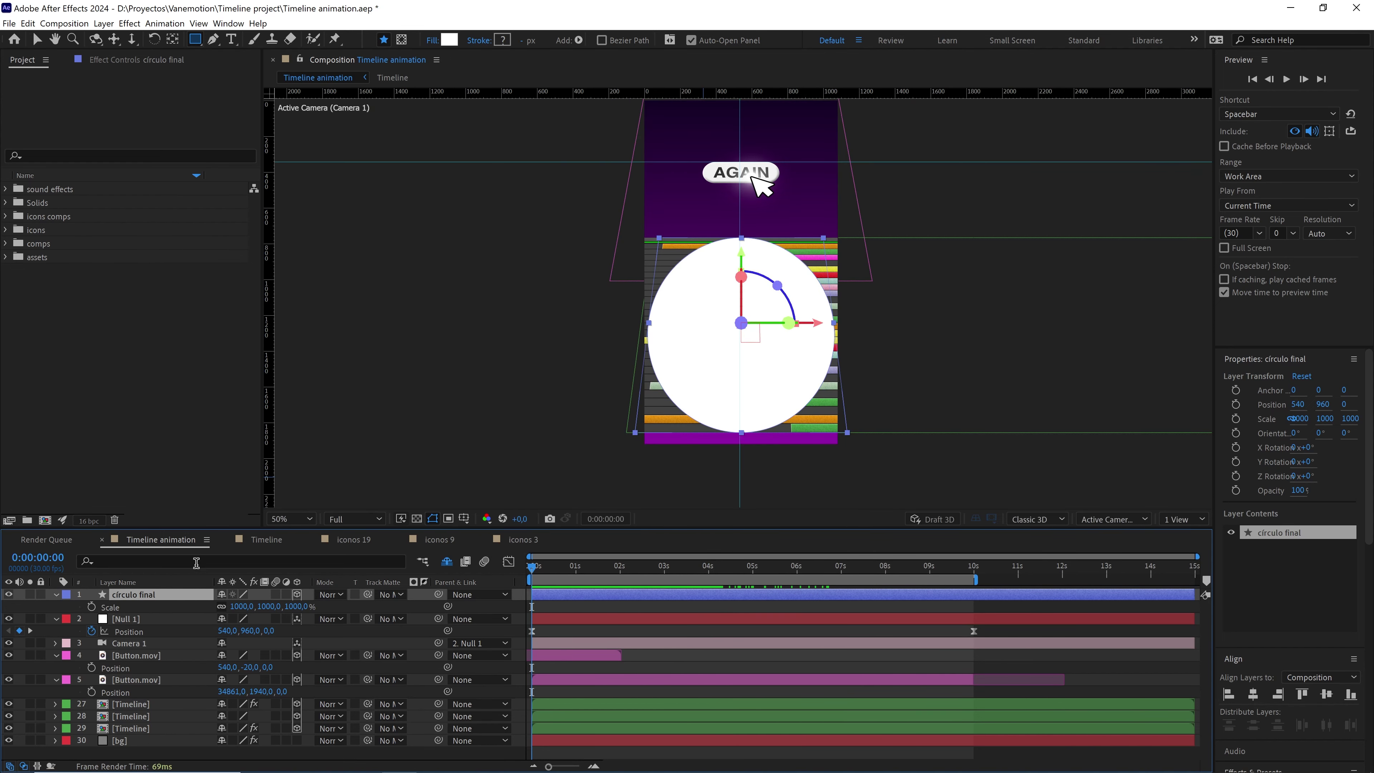
{"action": "key", "text": "r"}
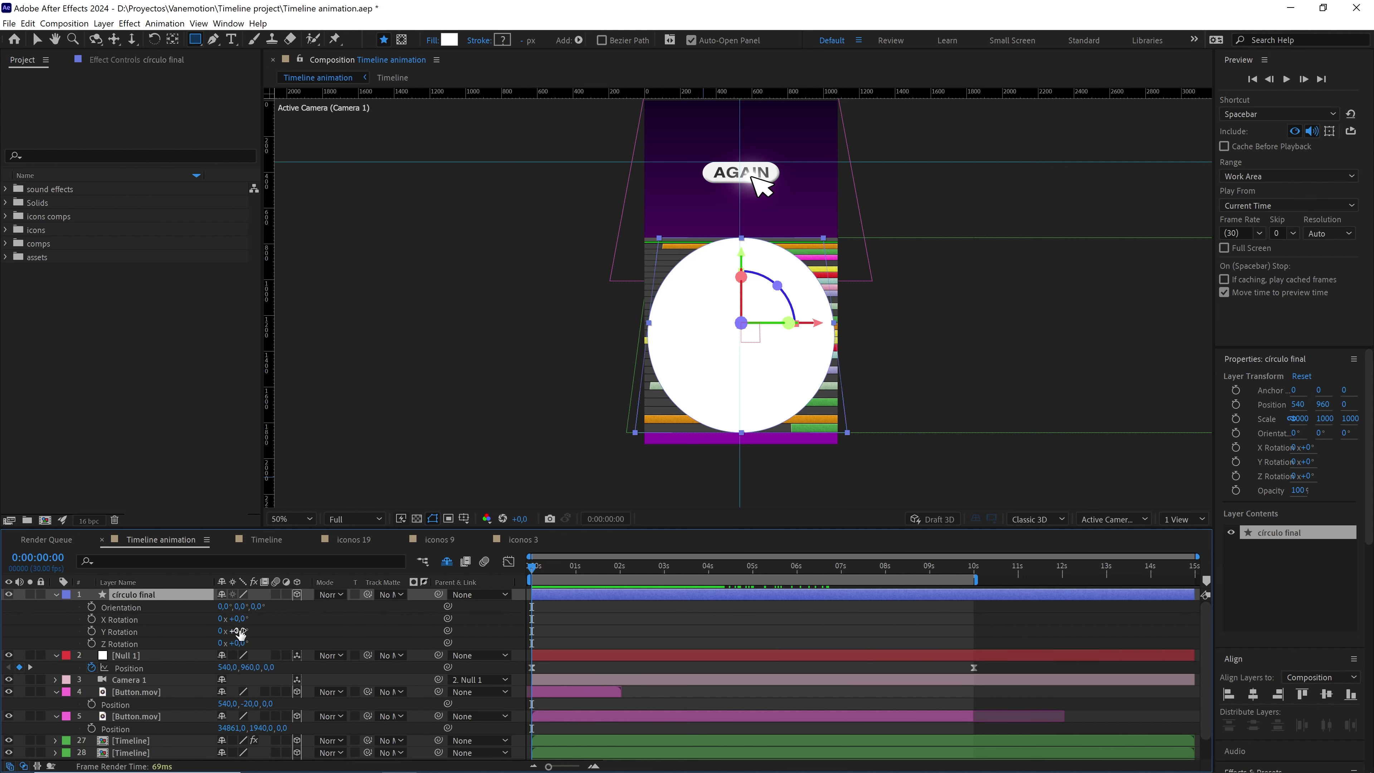
{"action": "left_click_drag", "start_coordinate": [239, 631], "coordinate": [285, 631]}
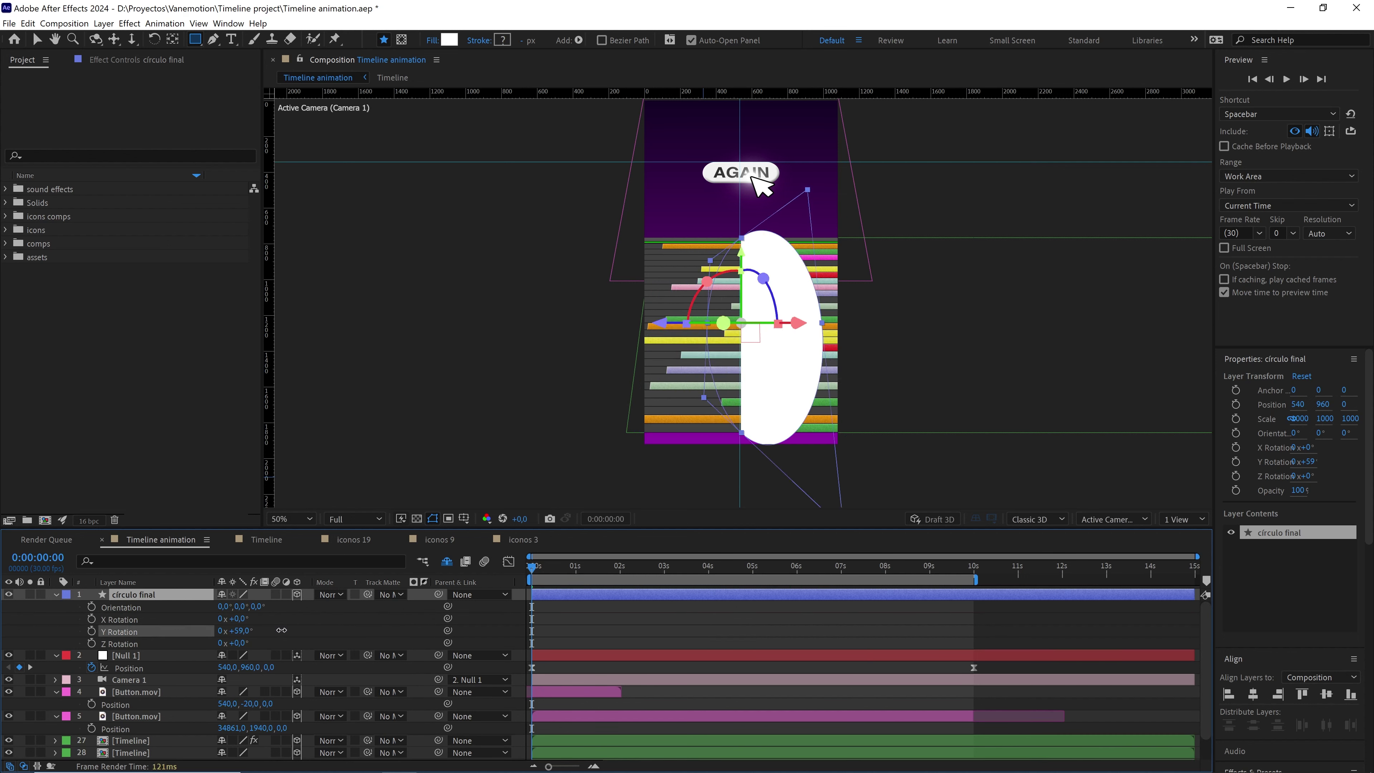
{"action": "left_click", "coordinate": [245, 629]}
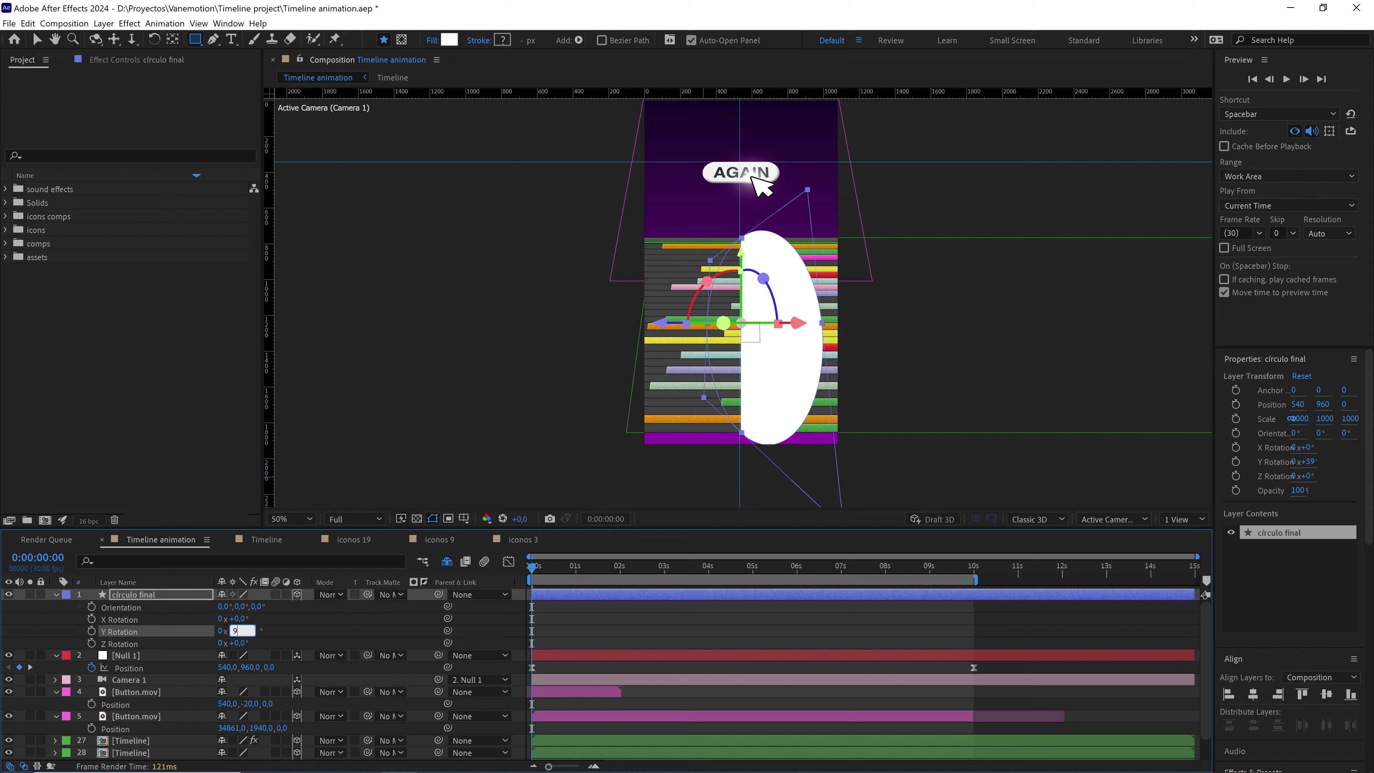
{"action": "key", "text": "Return"}
{"action": "left_click", "coordinate": [281, 629]}
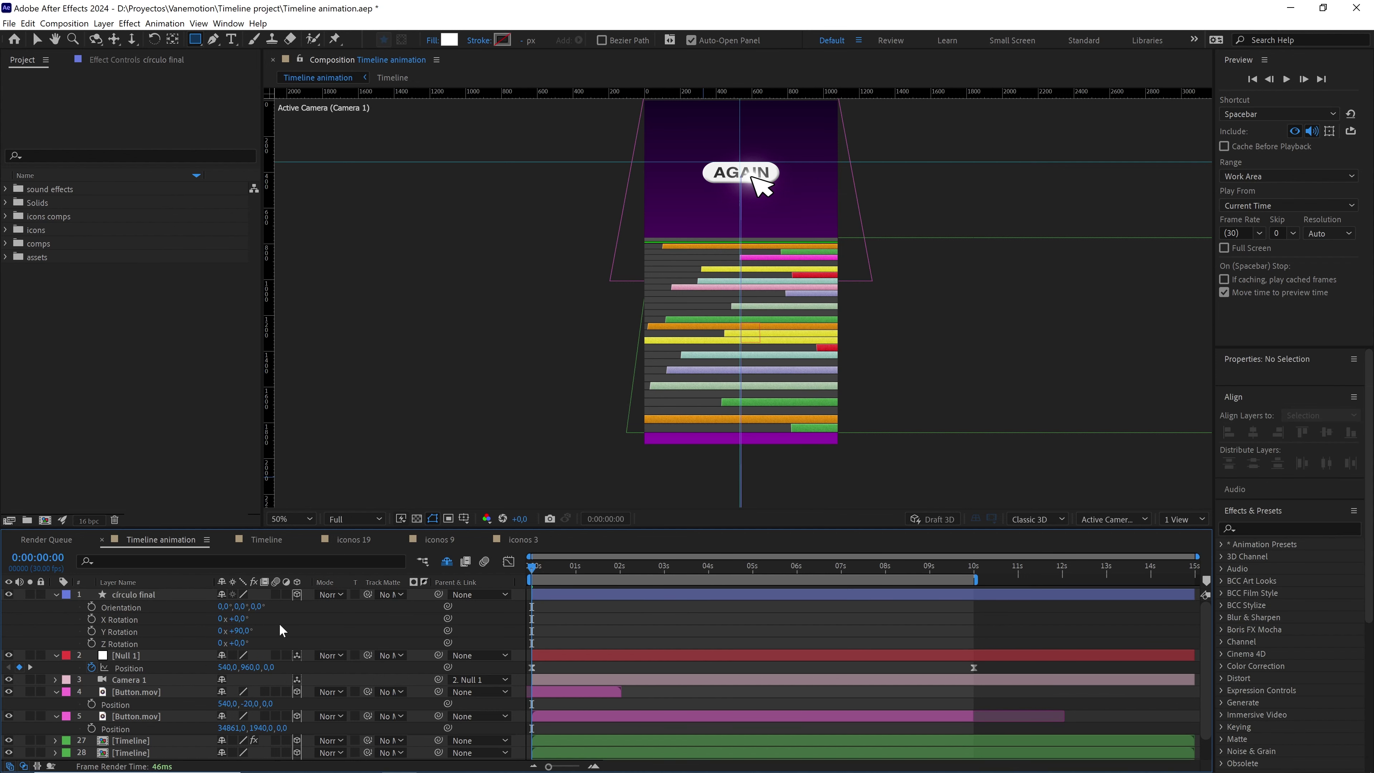
- Split the viewer into 2 Views and move círculo final along X to about 32956 in the Front view
{"action": "left_click", "coordinate": [1177, 518]}
{"action": "left_click", "coordinate": [1181, 542]}
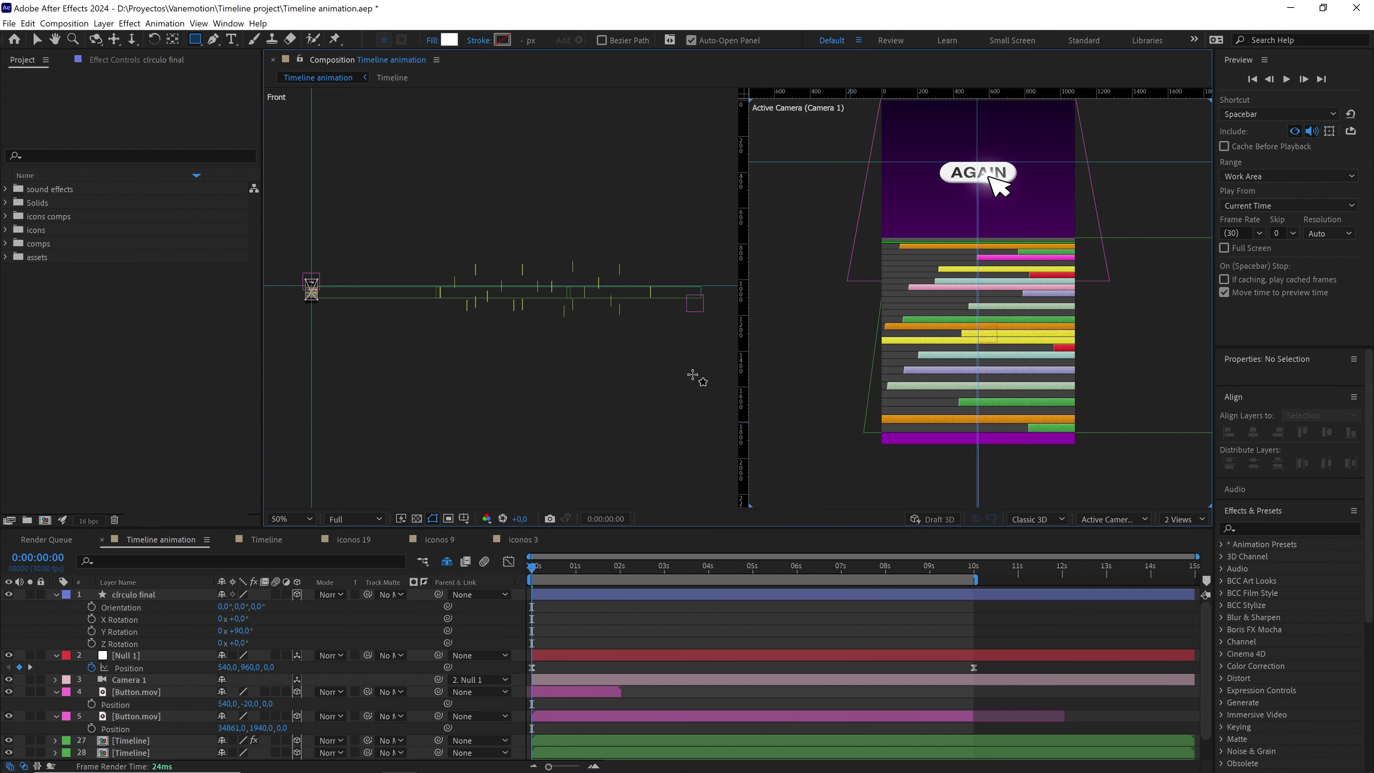
{"action": "key", "text": "v"}
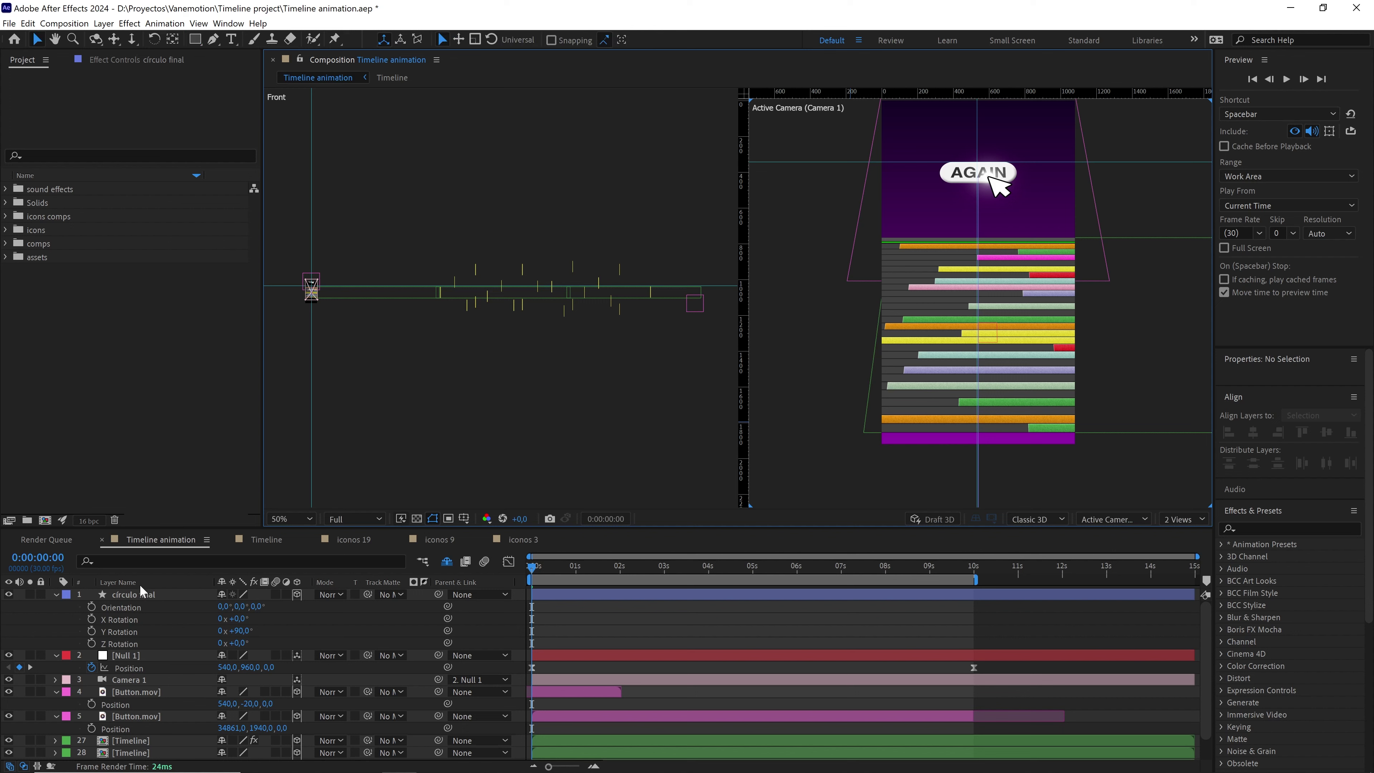
{"action": "left_click", "coordinate": [139, 595]}
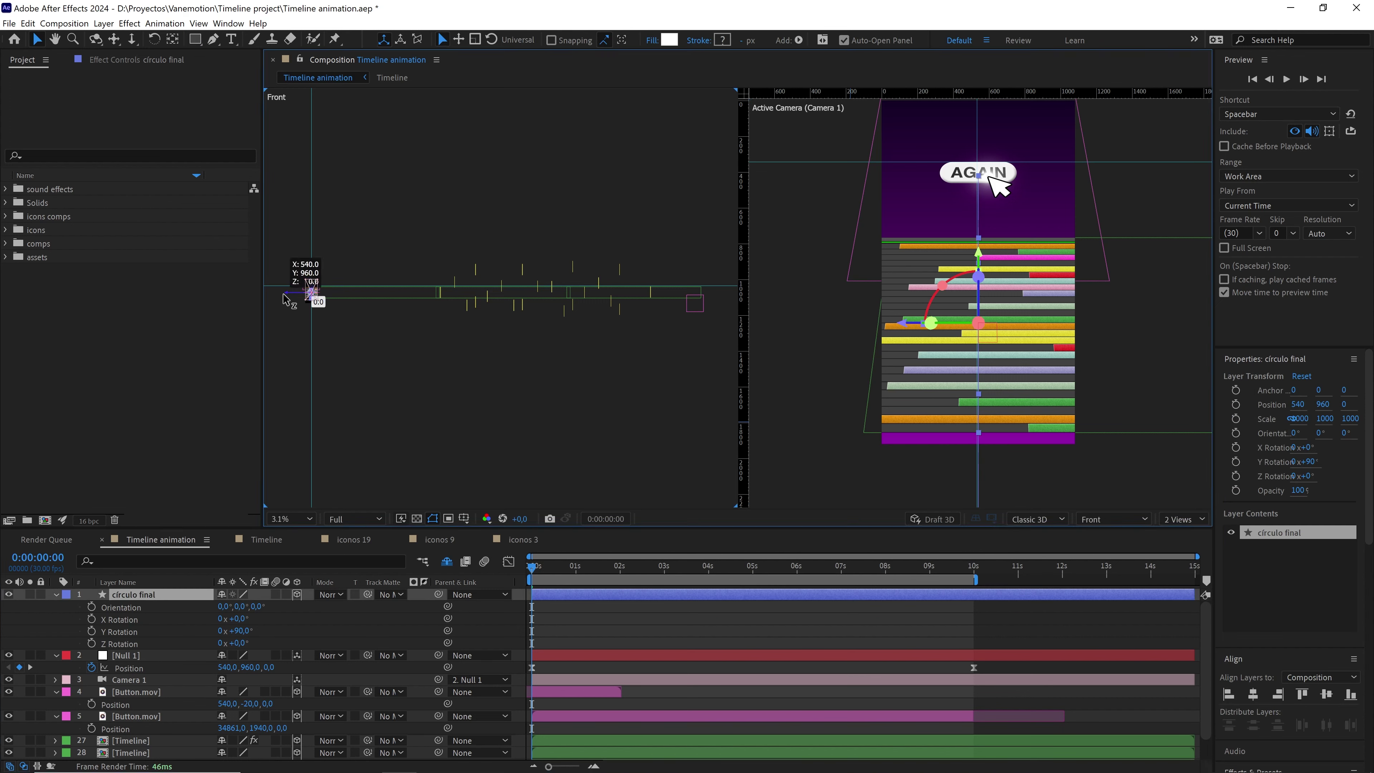
{"action": "left_click_drag", "start_coordinate": [313, 293], "coordinate": [645, 295]}
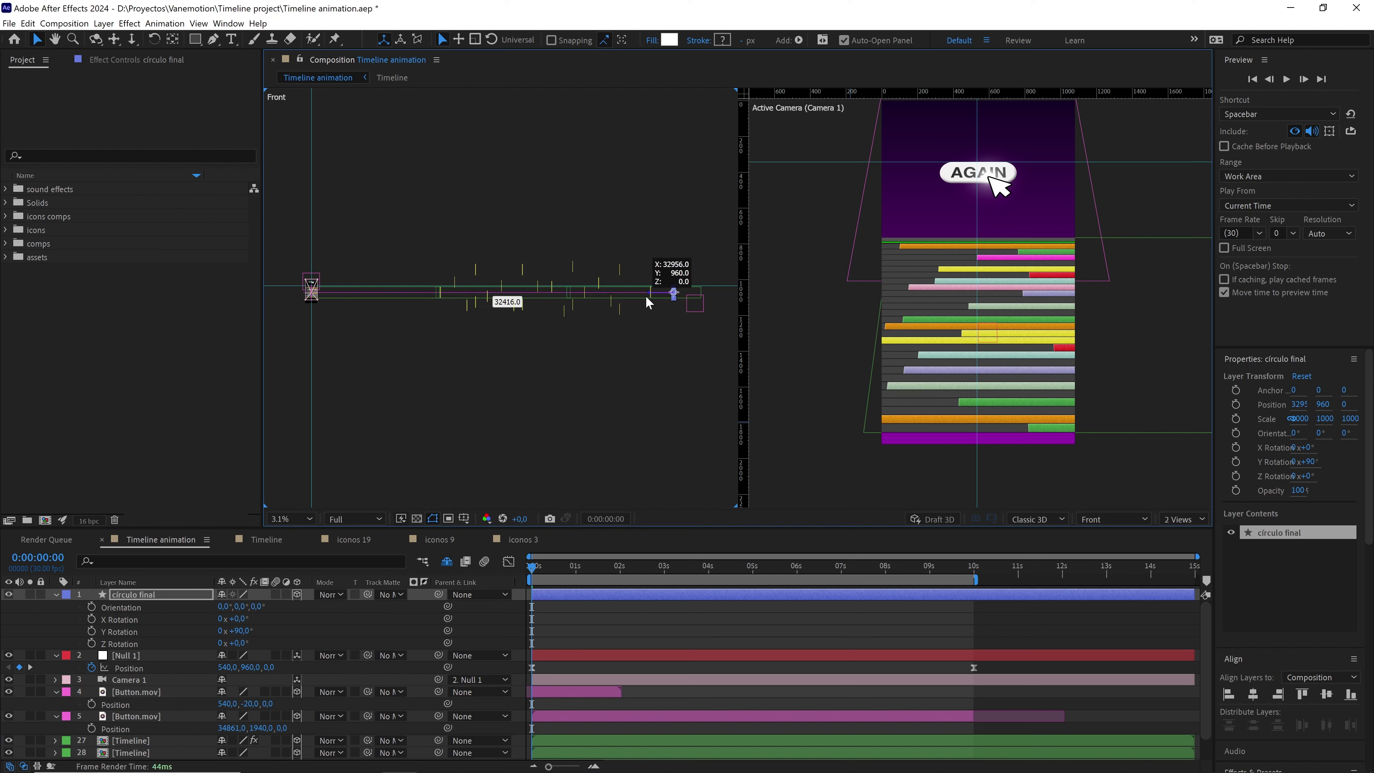
- Show the Position keyframes of Null 1 and move the playhead to its final keyframe at 0:00:10:00
{"action": "left_click", "coordinate": [141, 654]}
{"action": "key", "text": "p"}
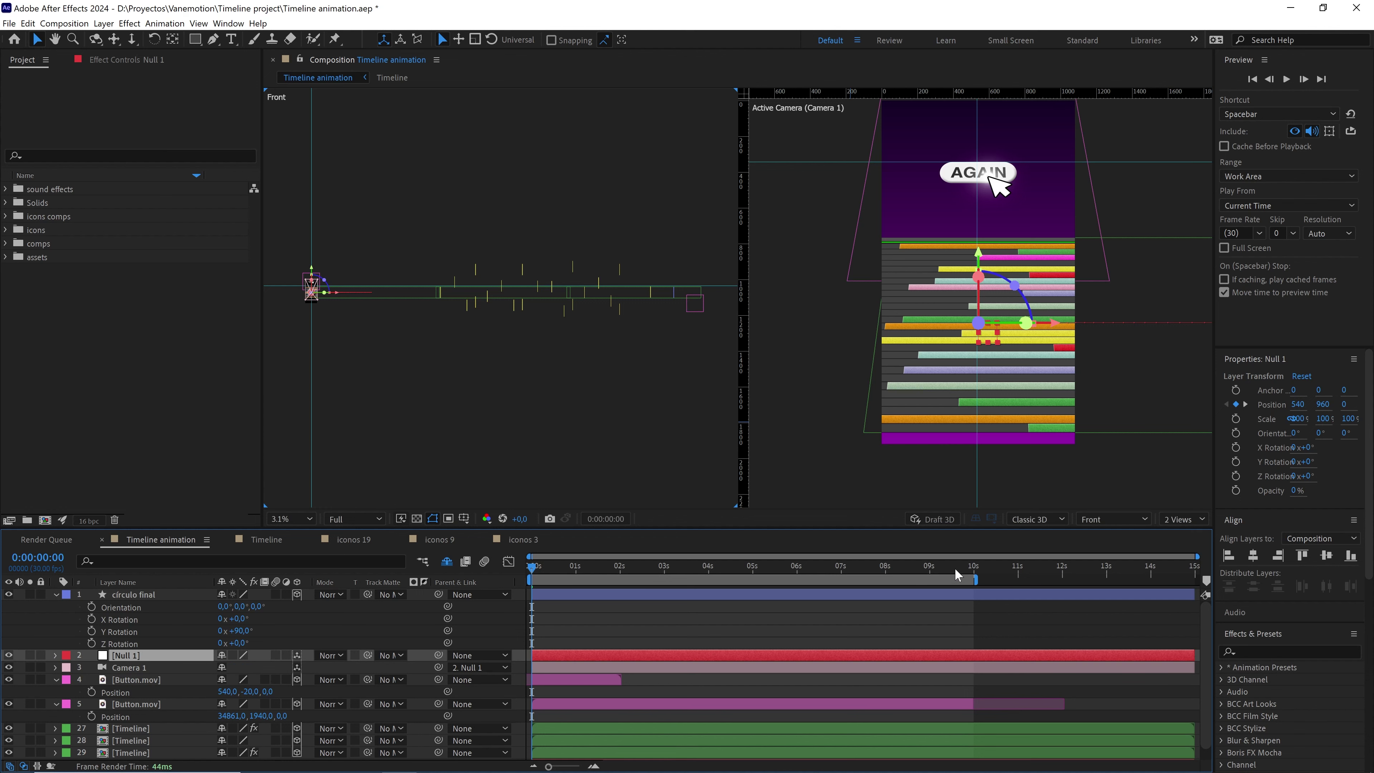
{"action": "key", "text": "p"}
{"action": "left_click_drag", "start_coordinate": [956, 574], "coordinate": [975, 573]}
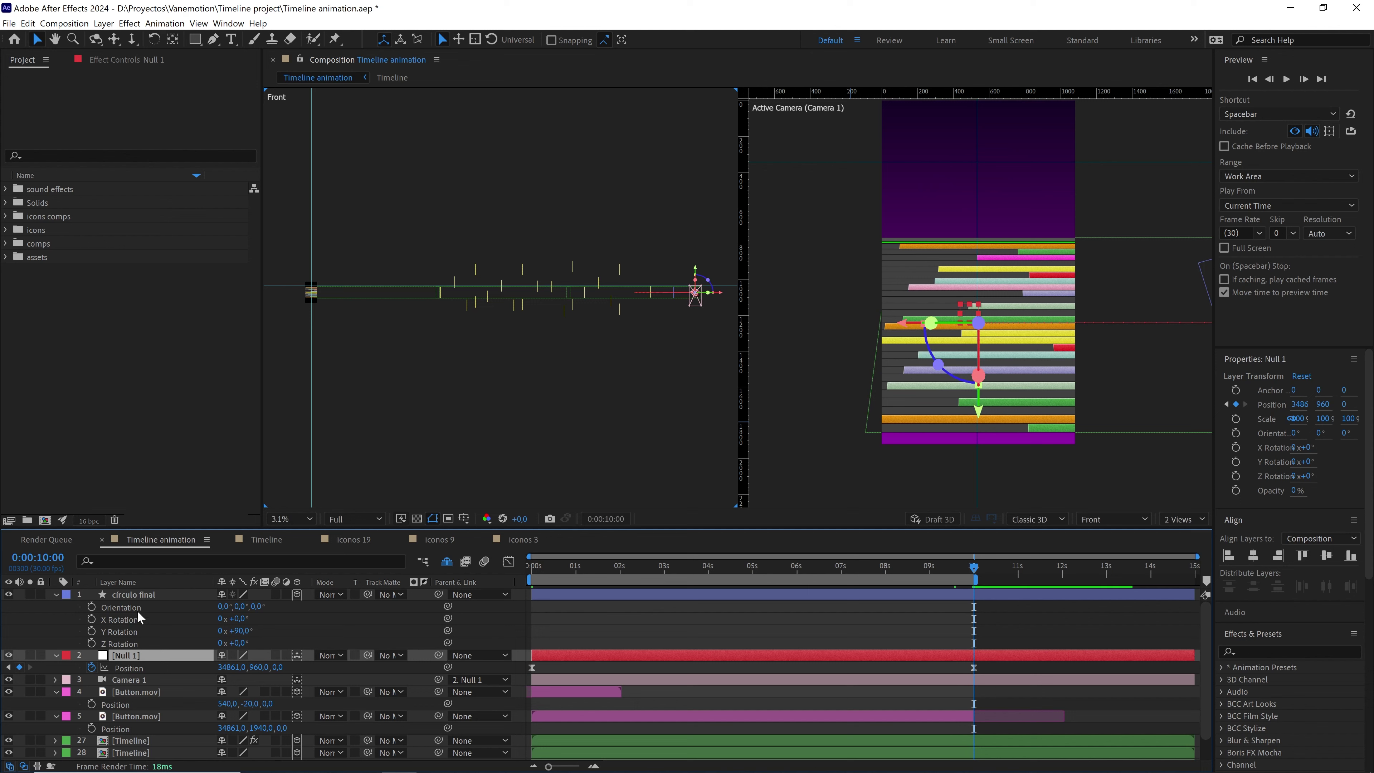
- Set the X position of the círculo final layer to 35000 and return the viewer to 1 View
{"action": "left_click", "coordinate": [144, 594]}
{"action": "key", "text": "p"}
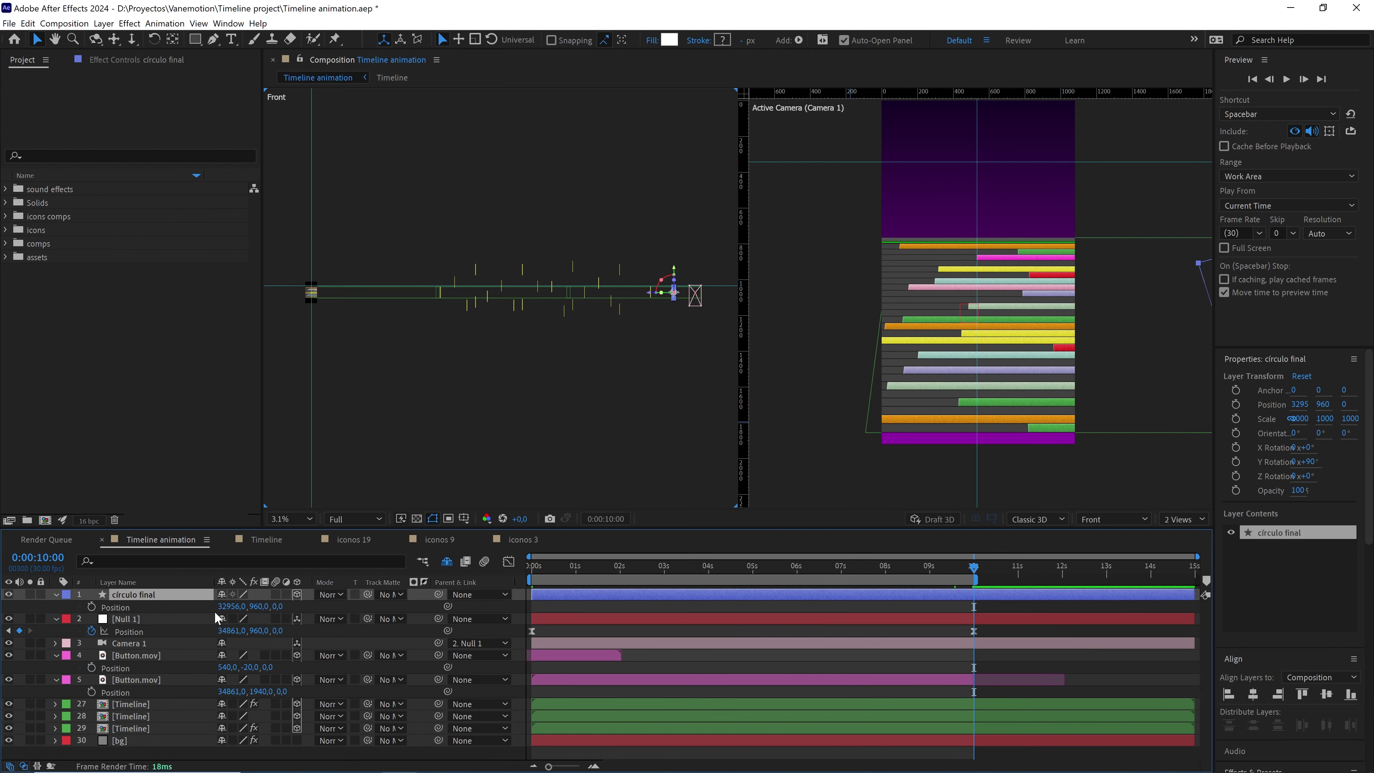
{"action": "left_click", "coordinate": [233, 606]}
{"action": "key", "text": "Return"}
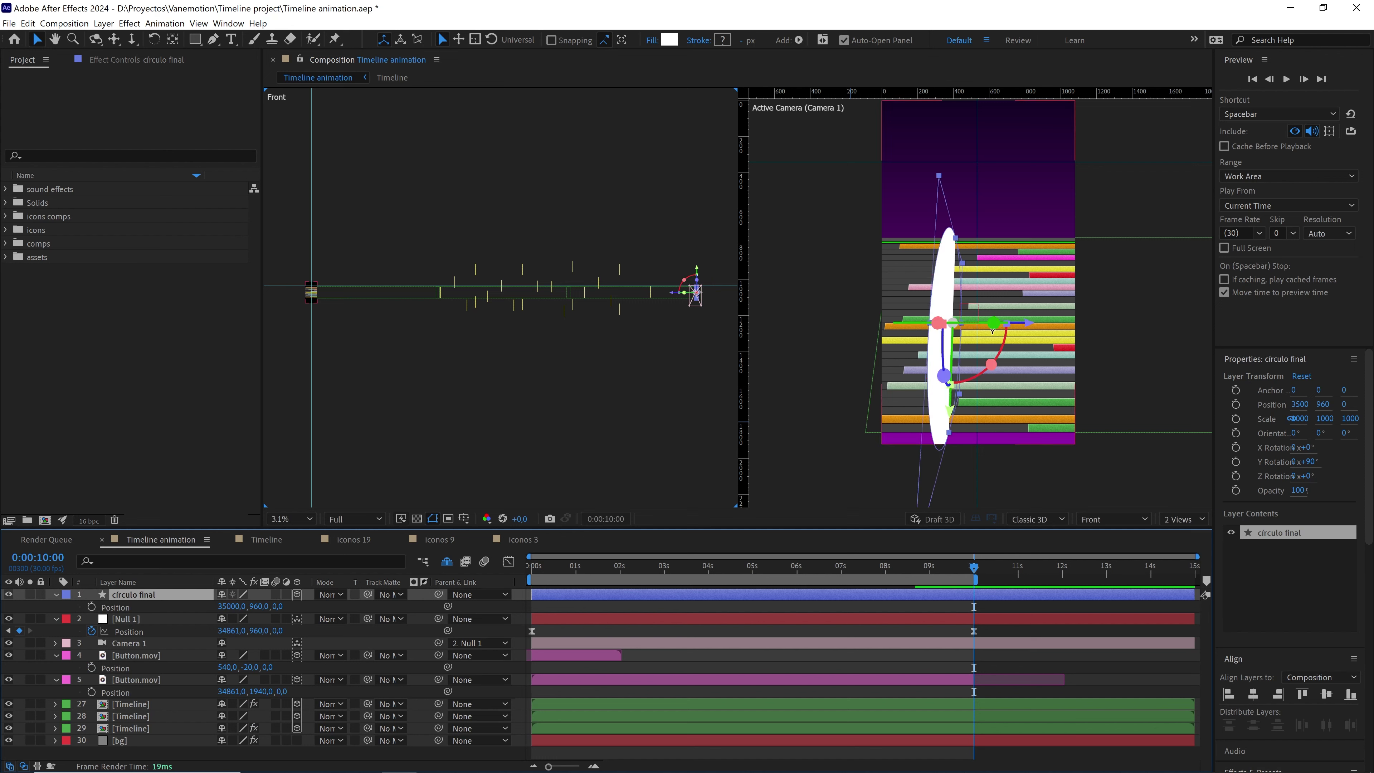
{"action": "left_click", "coordinate": [1180, 519]}
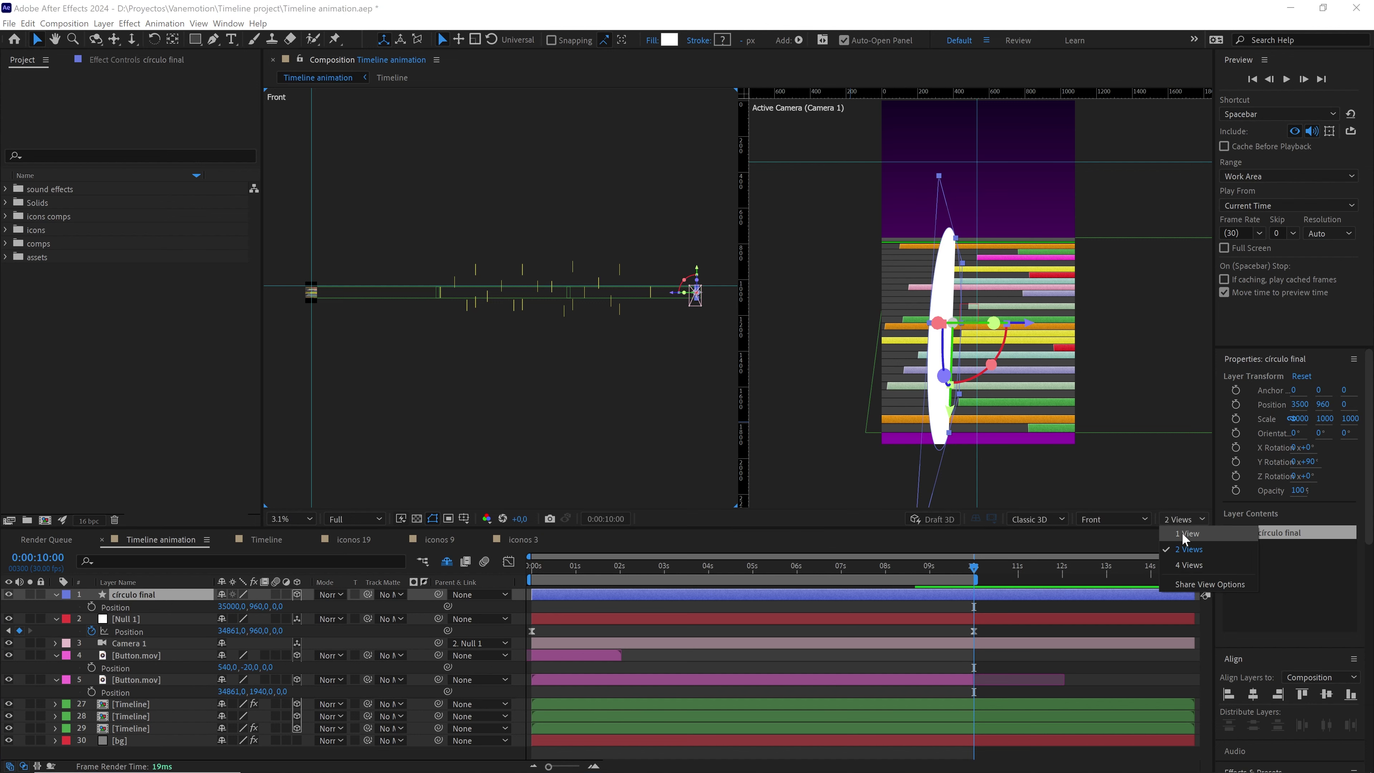
{"action": "left_click", "coordinate": [1182, 533]}
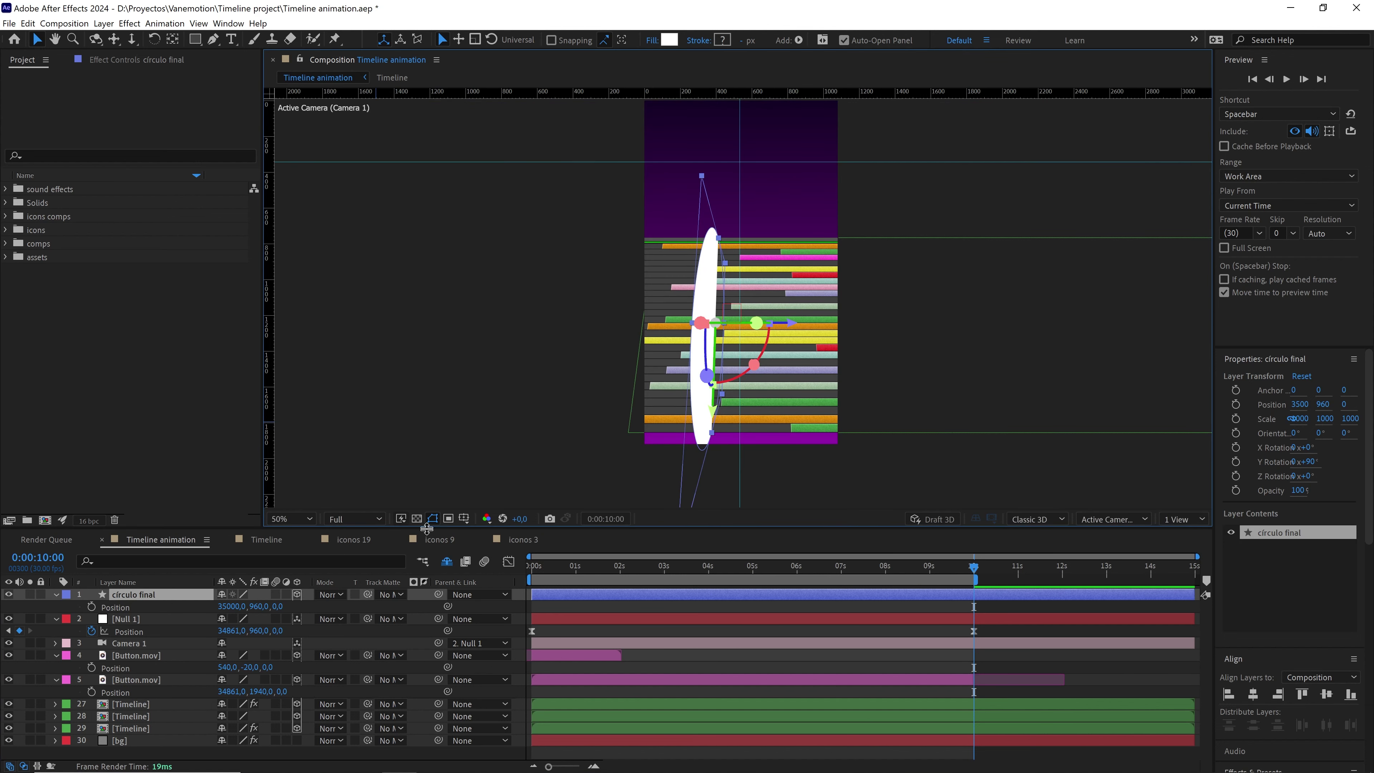
- Lower the viewer resolution to Quarter and push the círculo final layer back along X to about 35610
{"action": "left_click", "coordinate": [354, 519]}
{"action": "left_click", "coordinate": [352, 591]}
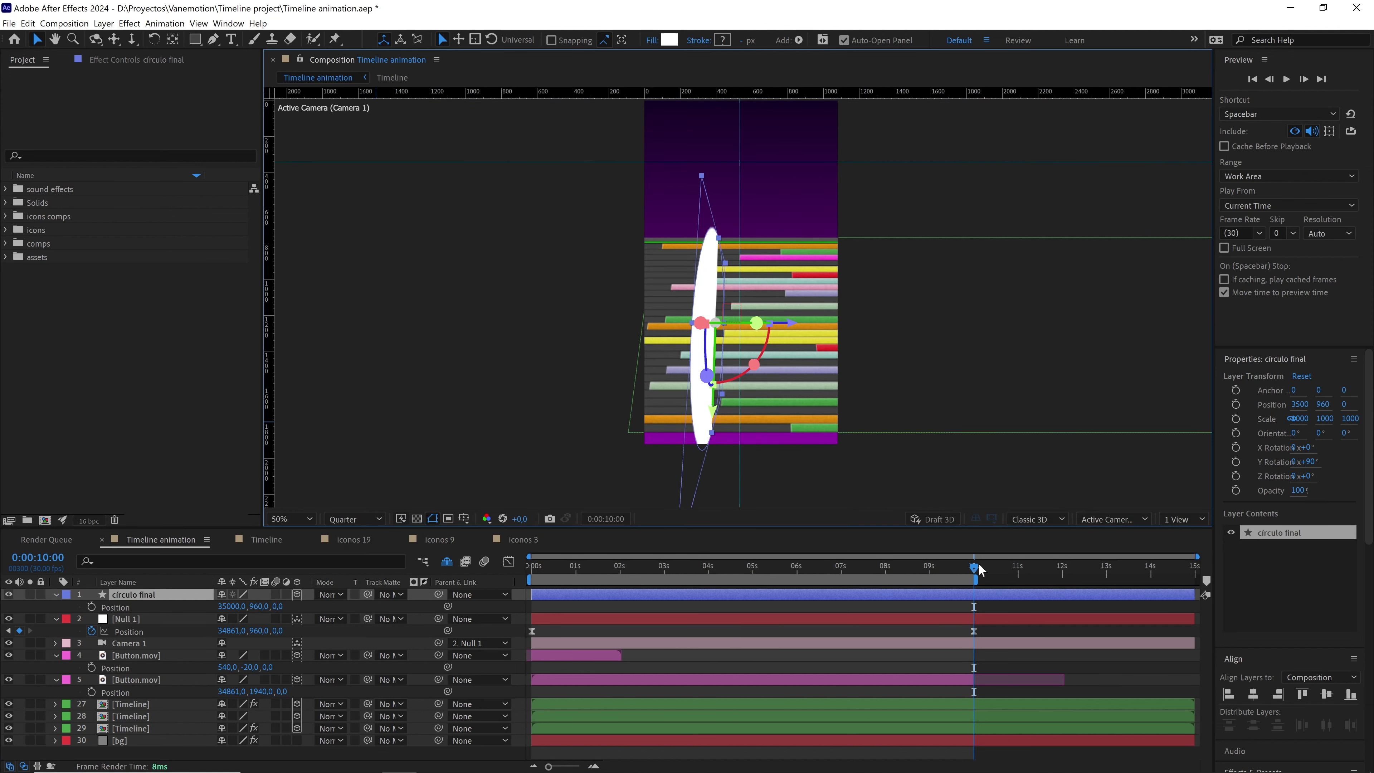
{"action": "mouse_move", "coordinate": [974, 567]}
{"action": "left_mouse_down"}
{"action": "mouse_move", "coordinate": [926, 566]}
{"action": "mouse_move", "coordinate": [1063, 566]}
{"action": "mouse_move", "coordinate": [933, 567]}
{"action": "mouse_move", "coordinate": [962, 559]}
{"action": "left_mouse_up"}
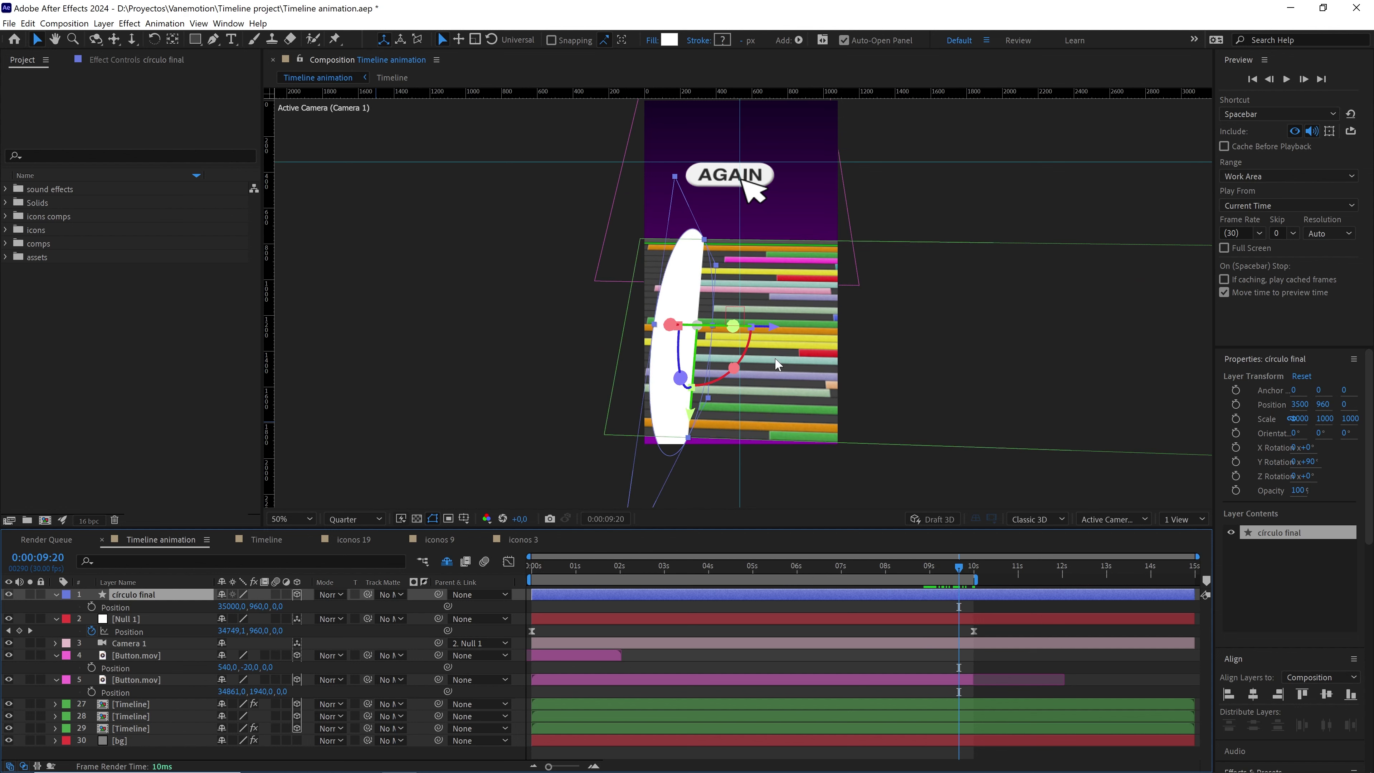
{"action": "left_click_drag", "start_coordinate": [770, 325], "coordinate": [694, 323]}
{"action": "left_click_drag", "start_coordinate": [960, 566], "coordinate": [972, 567]}
{"action": "left_click_drag", "start_coordinate": [716, 325], "coordinate": [674, 319]}
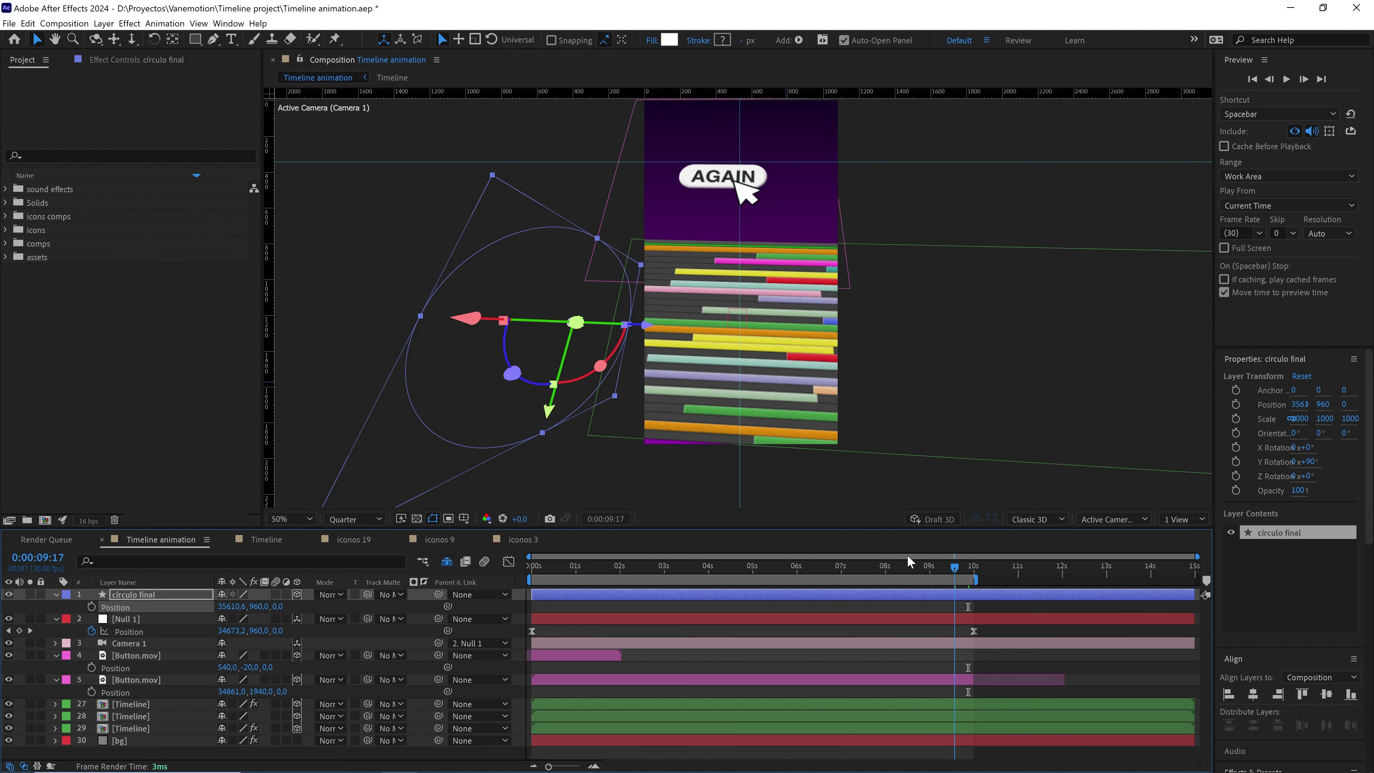
- Preview the ending, stop the playhead at 0:00:08:03 and restore the viewer resolution to Full
{"action": "left_click", "coordinate": [897, 565]}
{"action": "key", "text": "space"}
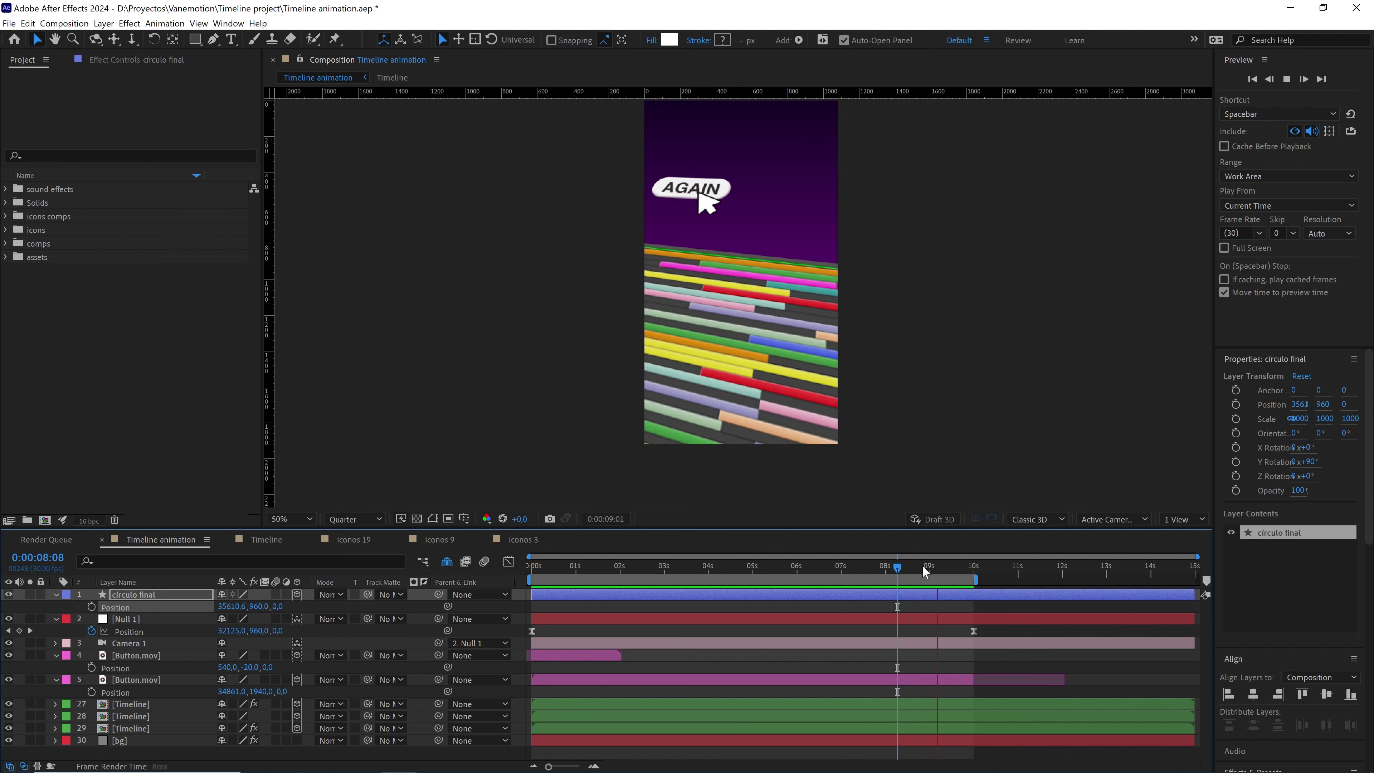
{"action": "left_click", "coordinate": [923, 566]}
{"action": "left_click_drag", "start_coordinate": [924, 568], "coordinate": [890, 565]}
{"action": "key", "text": "slash"}
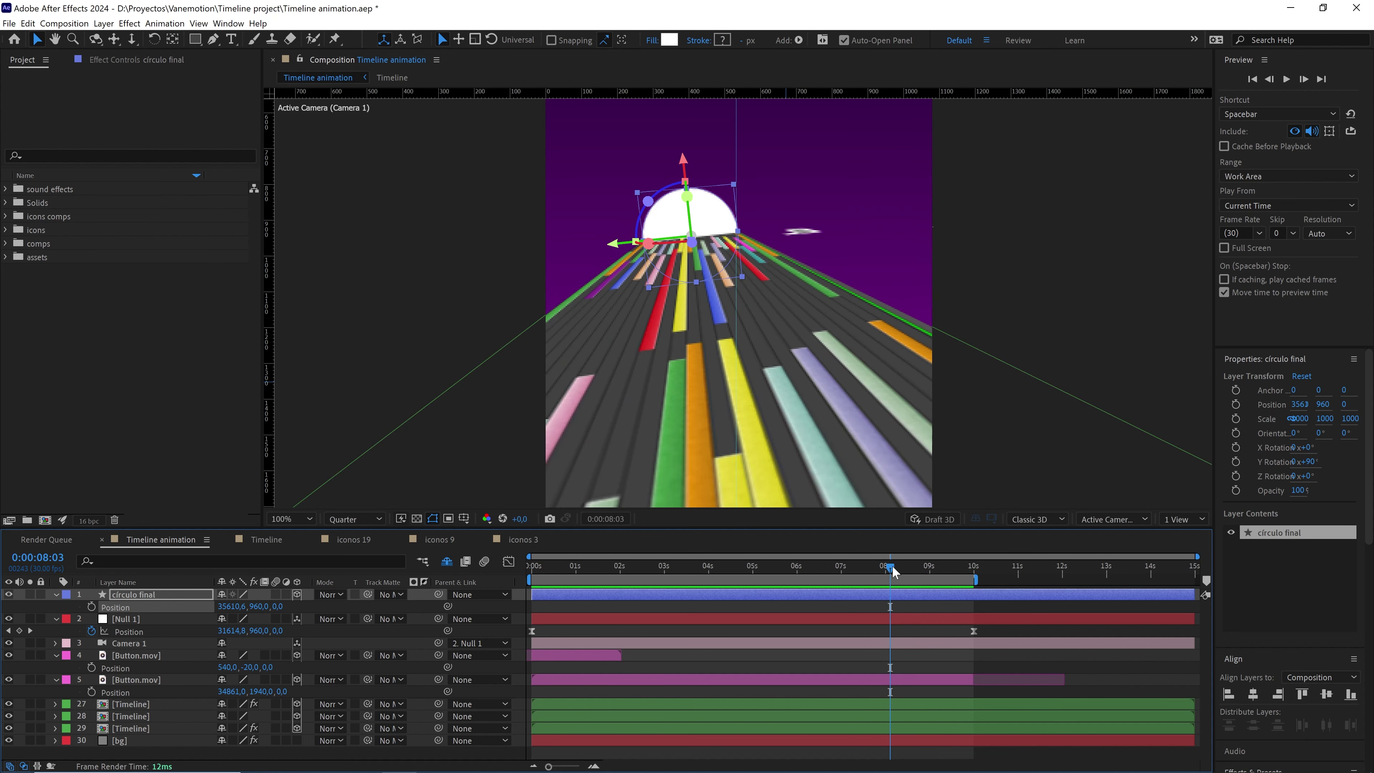
{"action": "left_click", "coordinate": [355, 519]}
{"action": "left_click", "coordinate": [359, 553]}
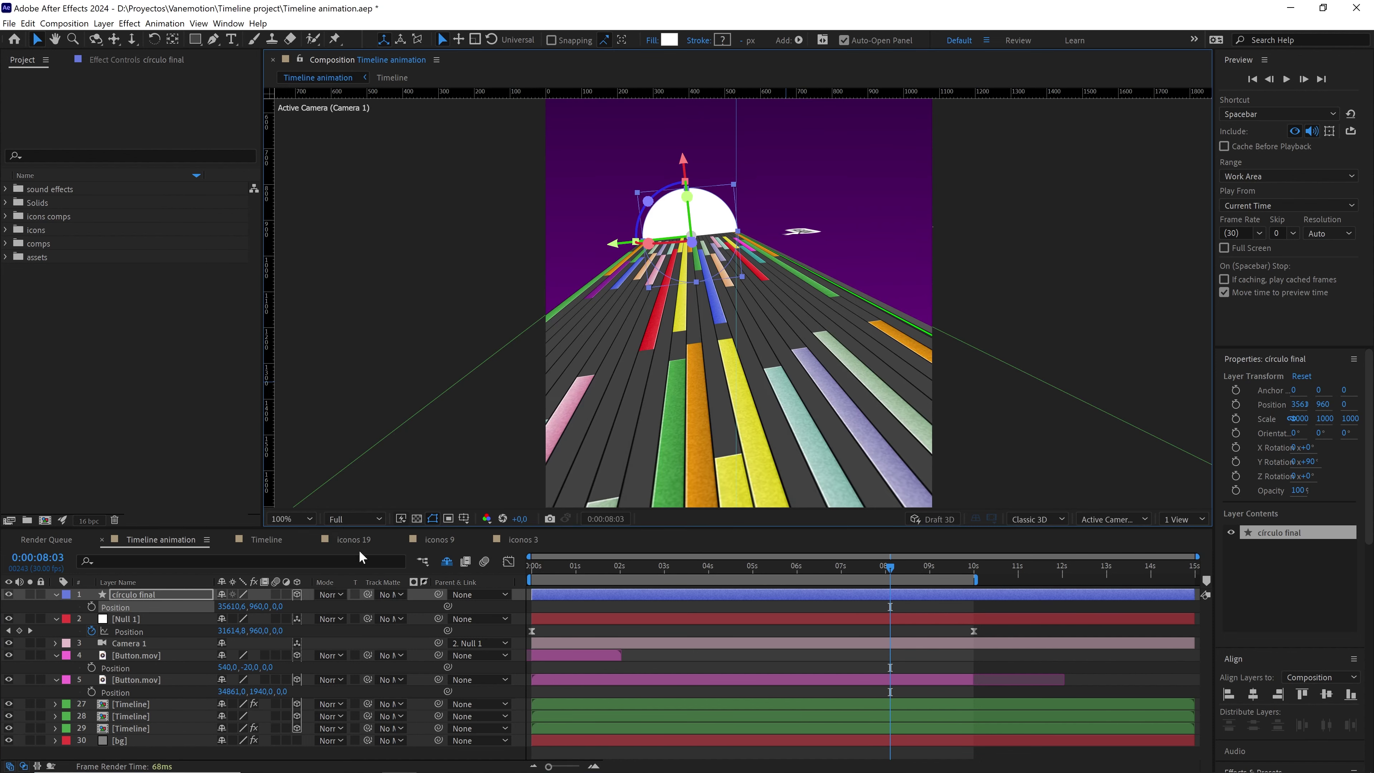
- Solo the círculo final layer and convert its Ellipse Path 1 to a Bezier path
{"action": "key", "text": "period"}
{"action": "left_click_drag", "start_coordinate": [705, 220], "coordinate": [760, 303]}
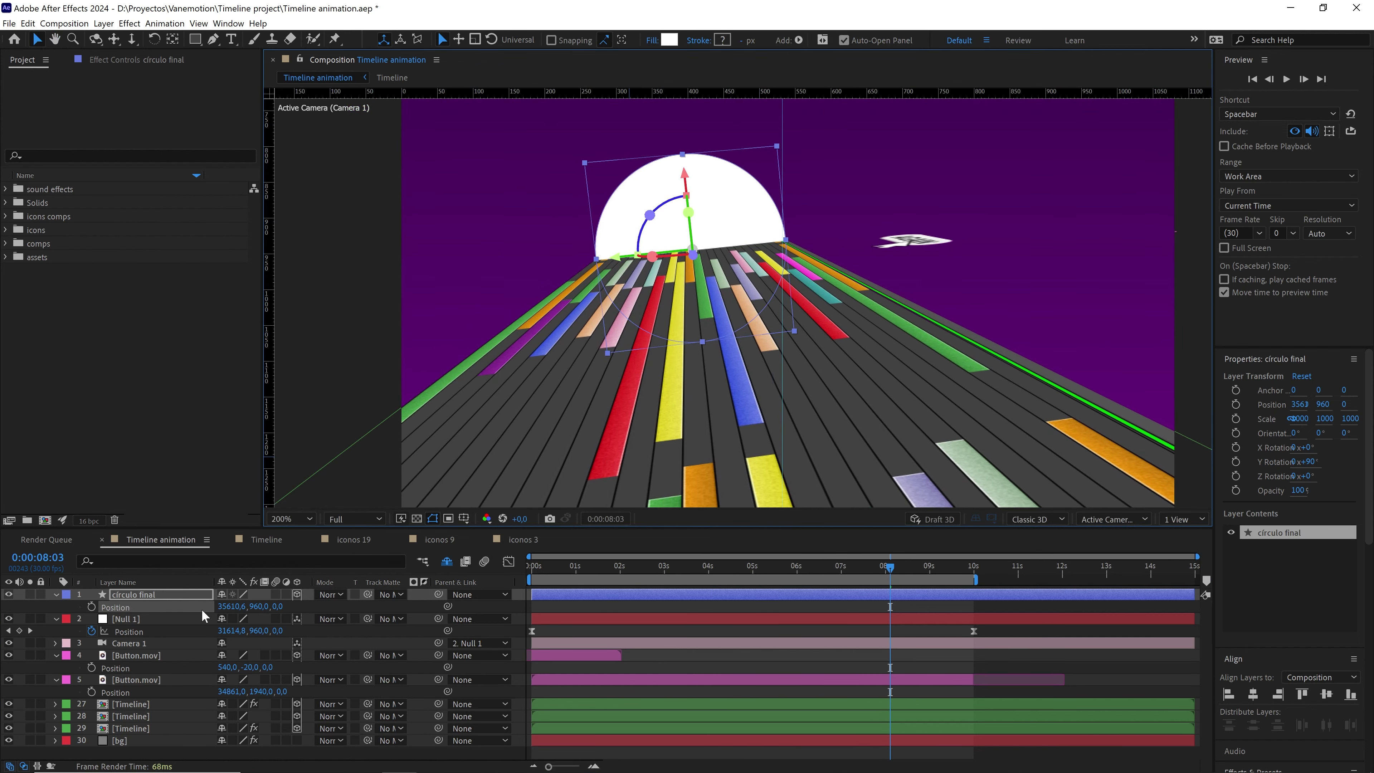
{"action": "left_click", "coordinate": [30, 594]}
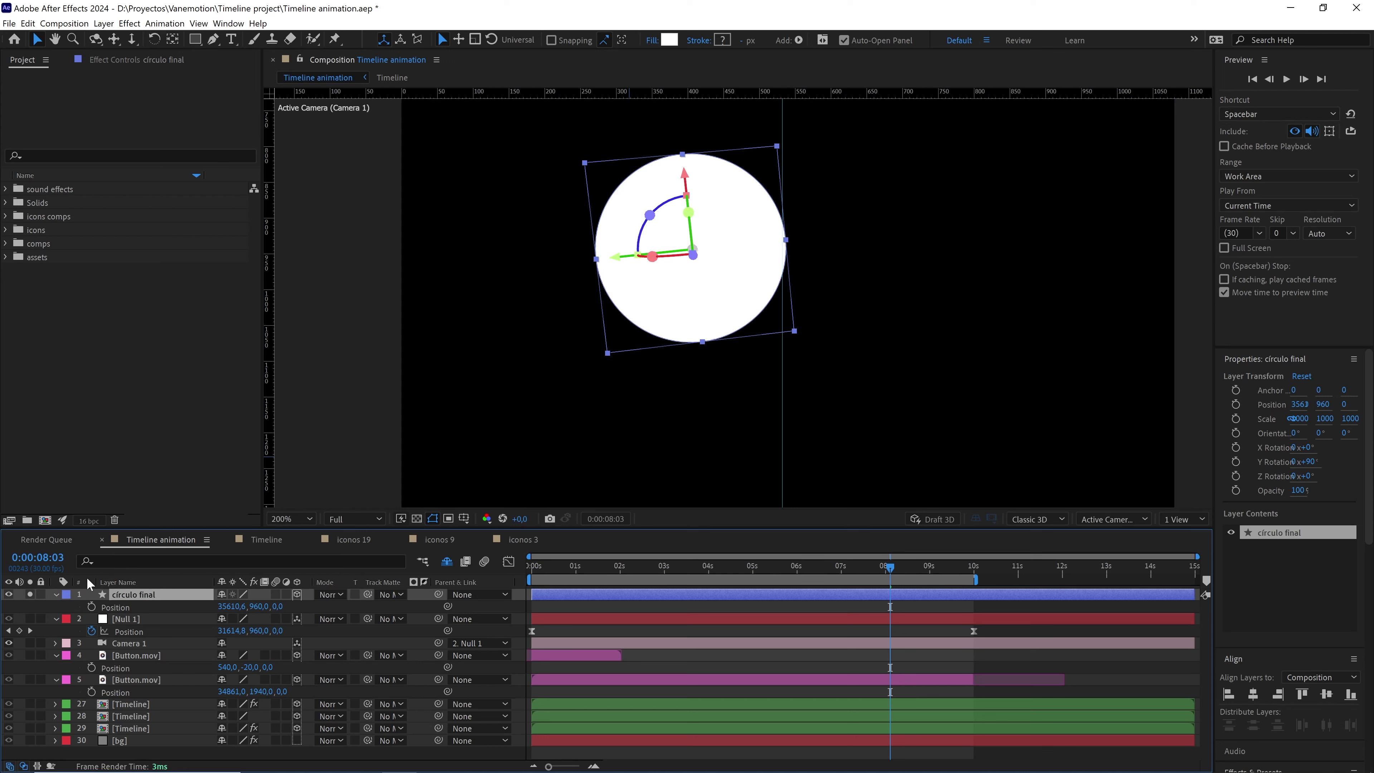
{"action": "left_click", "coordinate": [55, 595]}
{"action": "left_click", "coordinate": [55, 594]}
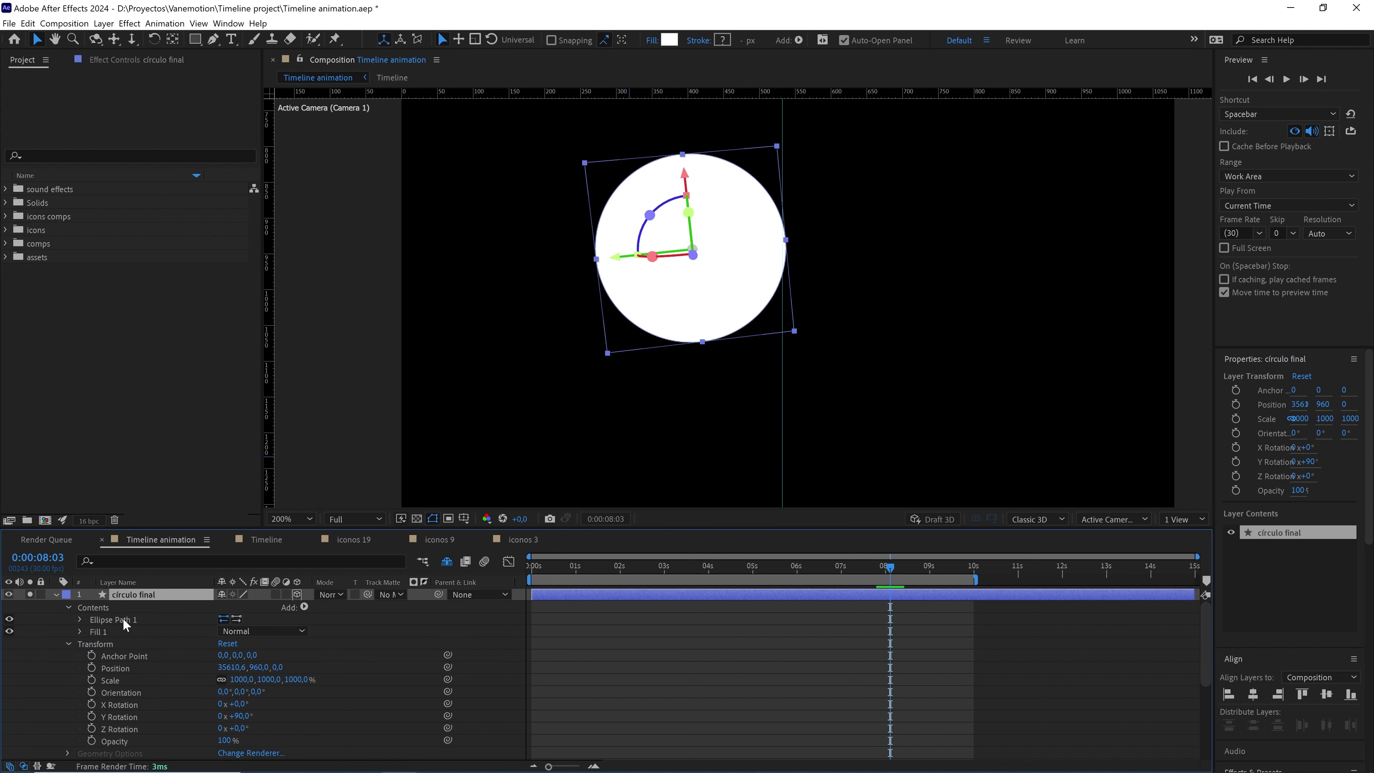
{"action": "right_click", "coordinate": [124, 620]}
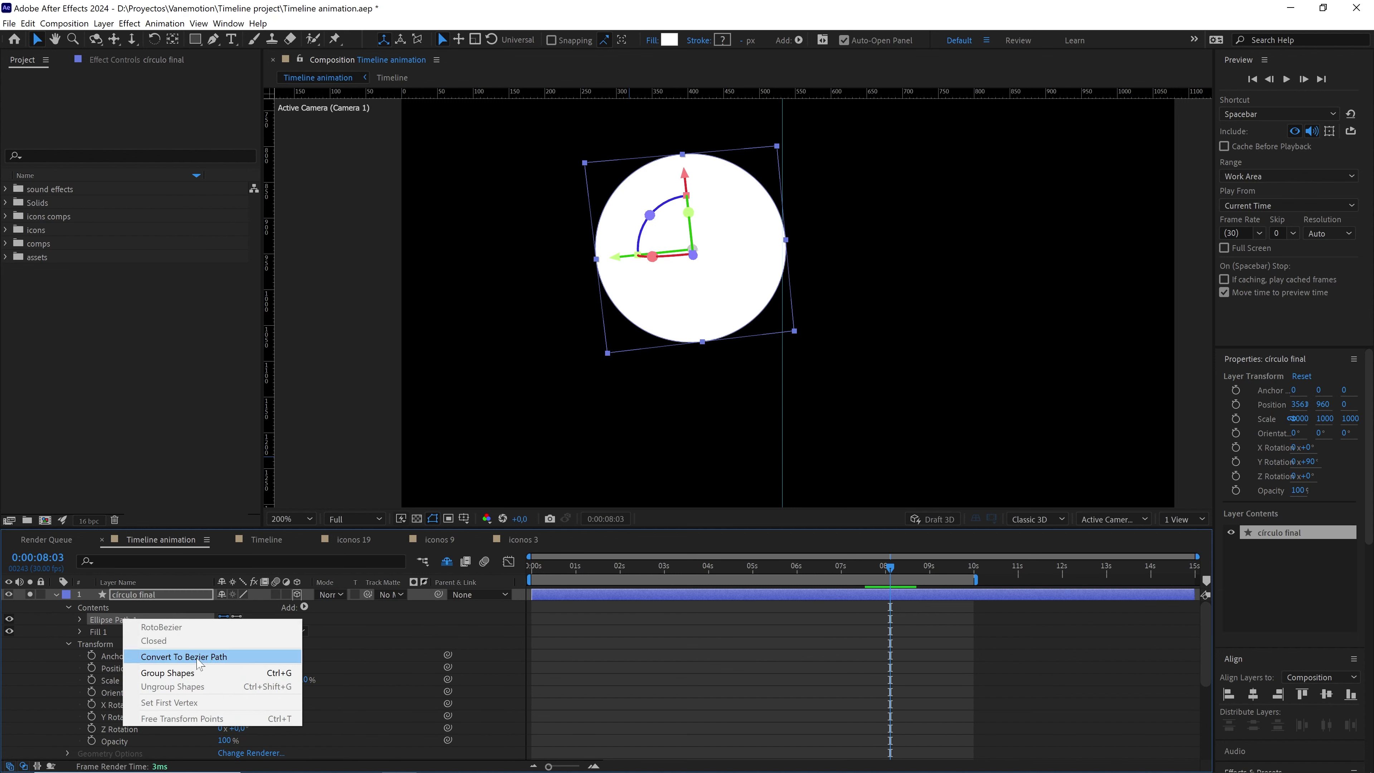
{"action": "left_click", "coordinate": [211, 656]}
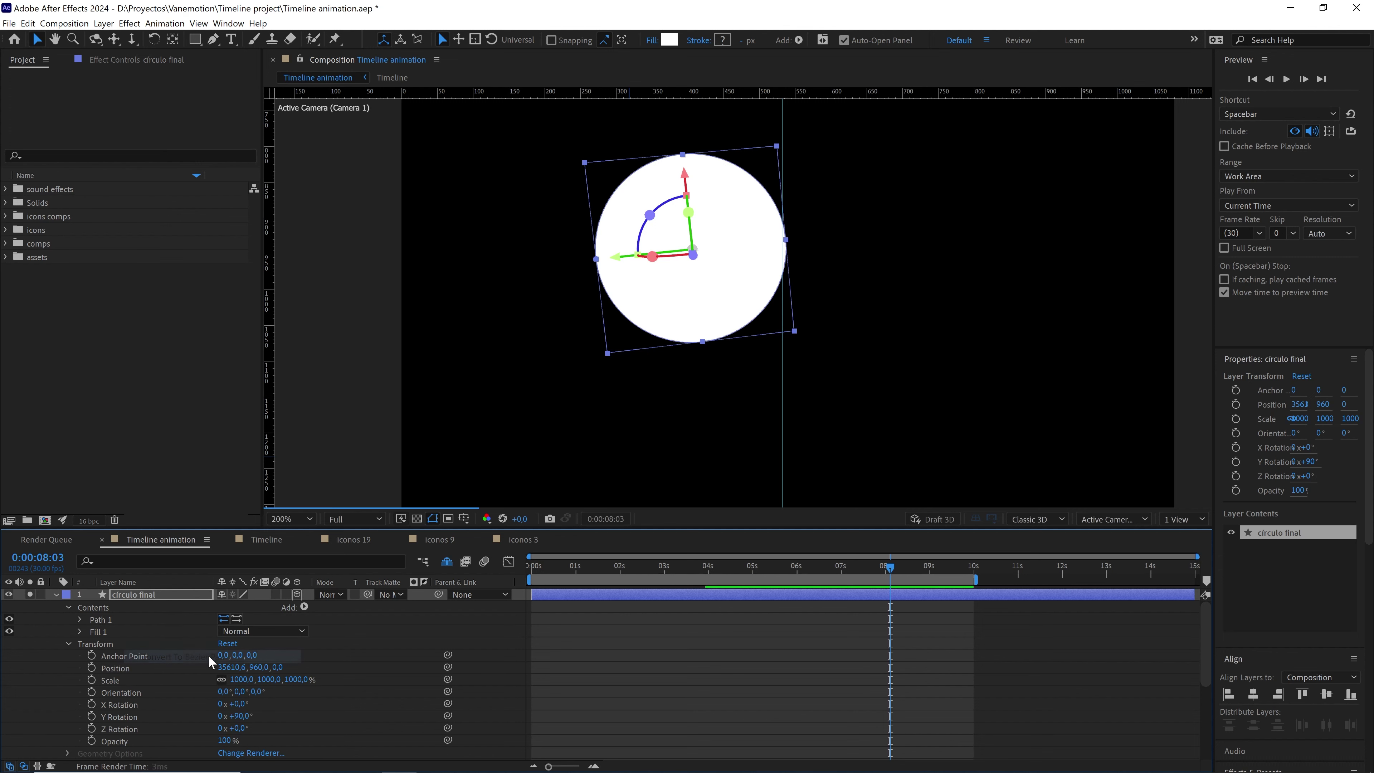
- With the Pen tool active, open the circle's path by turning off its Closed option
{"action": "left_click", "coordinate": [213, 39]}
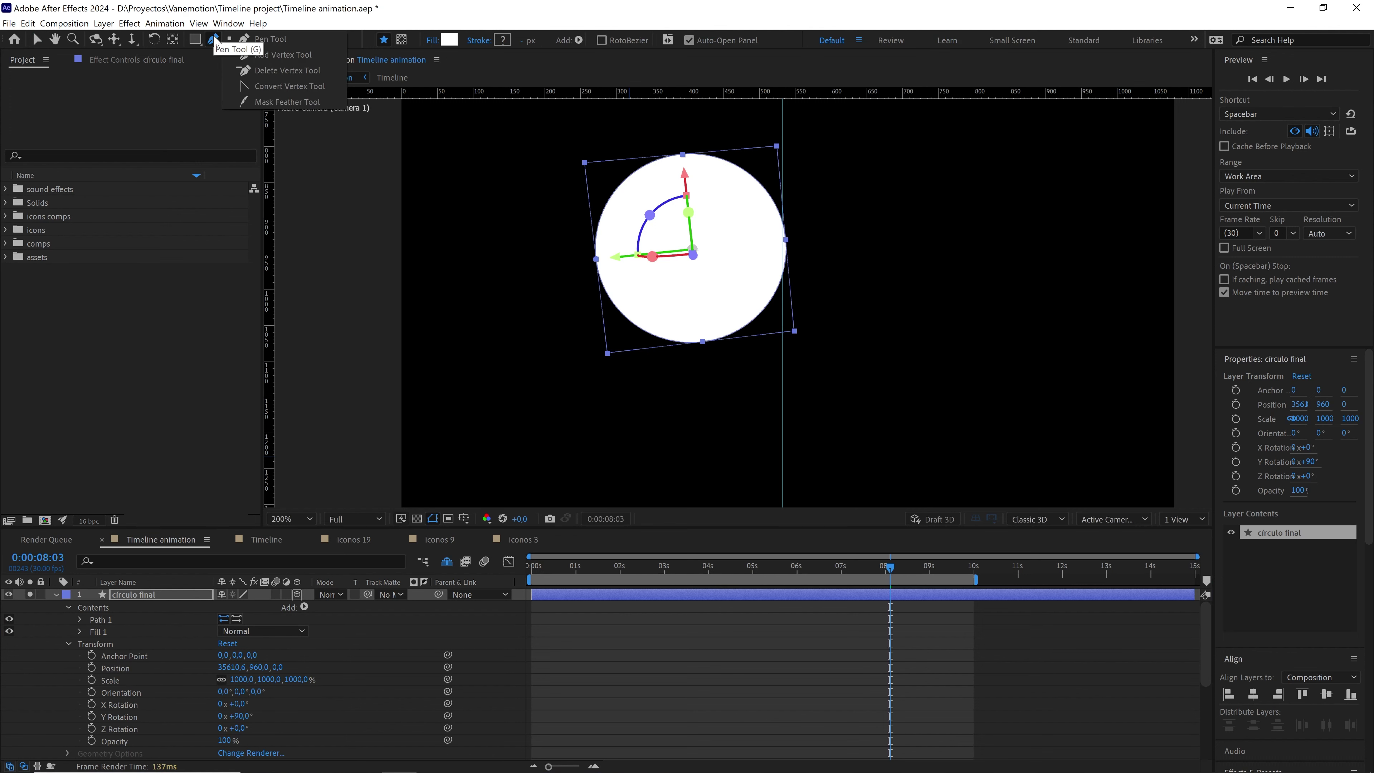
{"action": "left_click", "coordinate": [676, 338]}
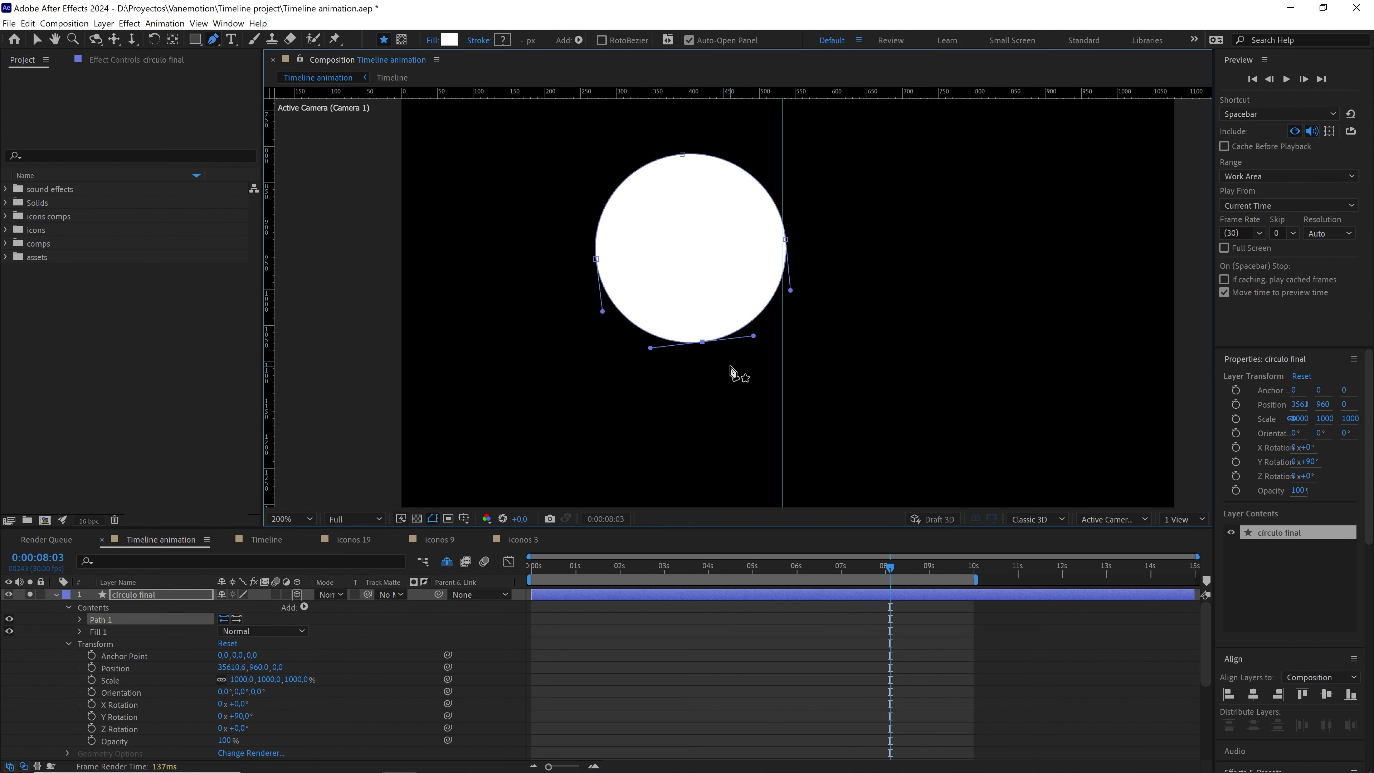
{"action": "scroll", "coordinate": [730, 372], "scroll_direction": "up", "scroll_amount": 1}
{"action": "left_click_drag", "start_coordinate": [676, 346], "coordinate": [728, 348]}
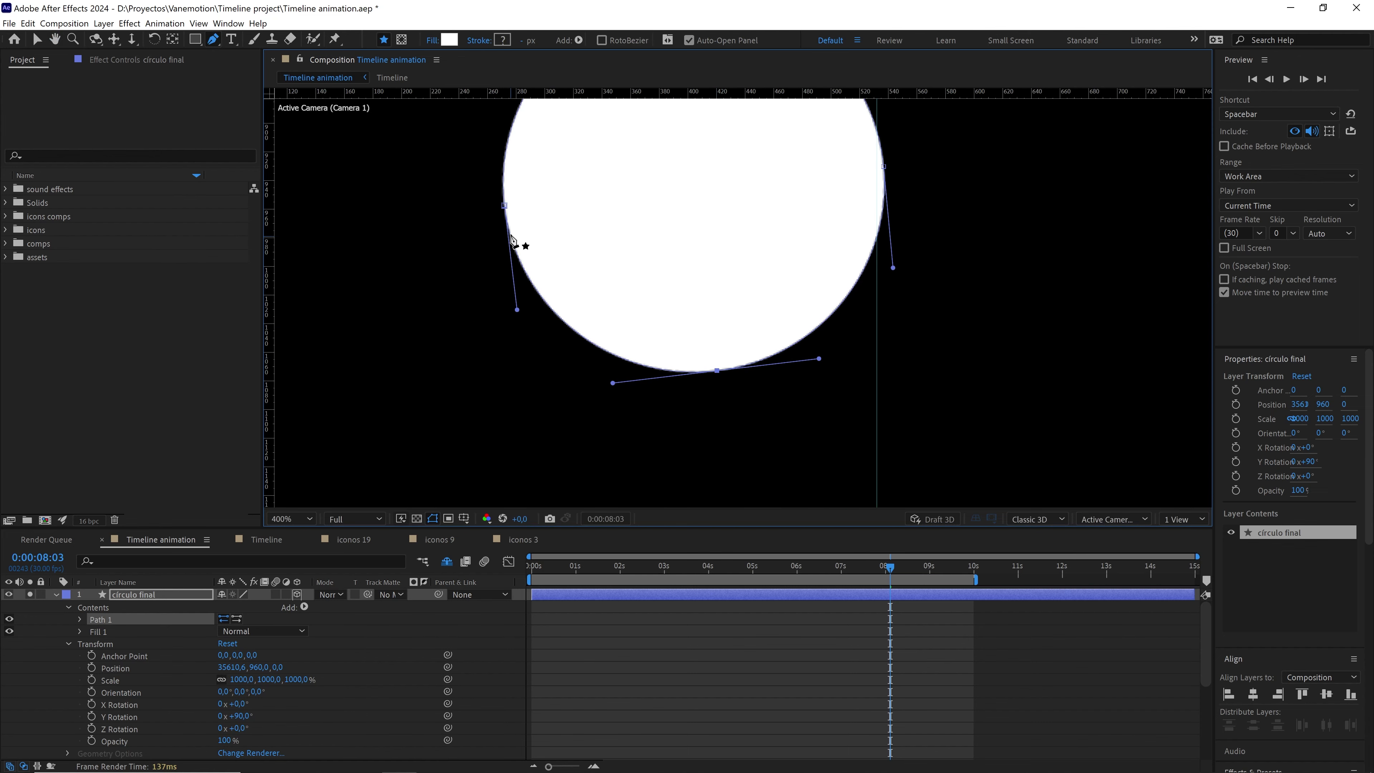
{"action": "key", "text": "shift"}
{"action": "right_click", "coordinate": [505, 208]}
{"action": "mouse_move", "coordinate": [567, 233]}
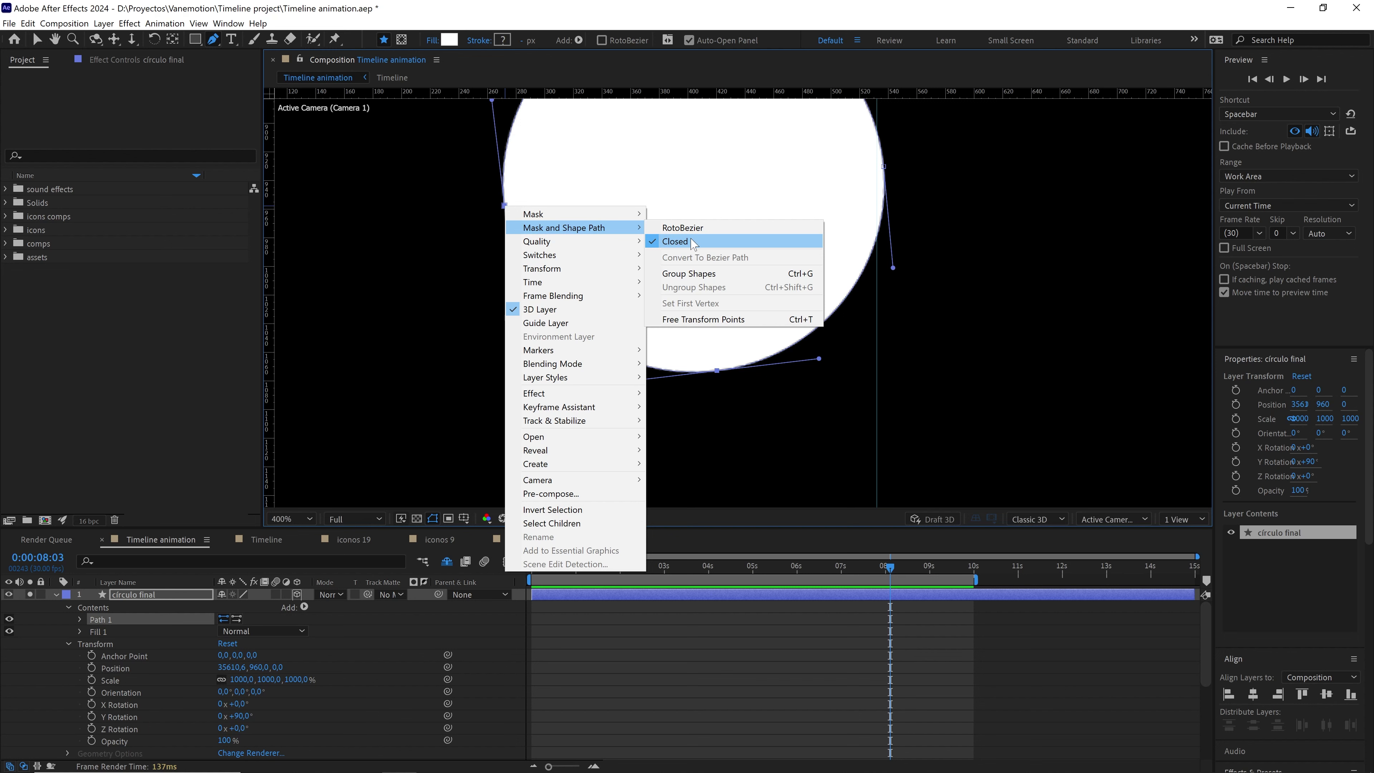
{"action": "left_click", "coordinate": [676, 242]}
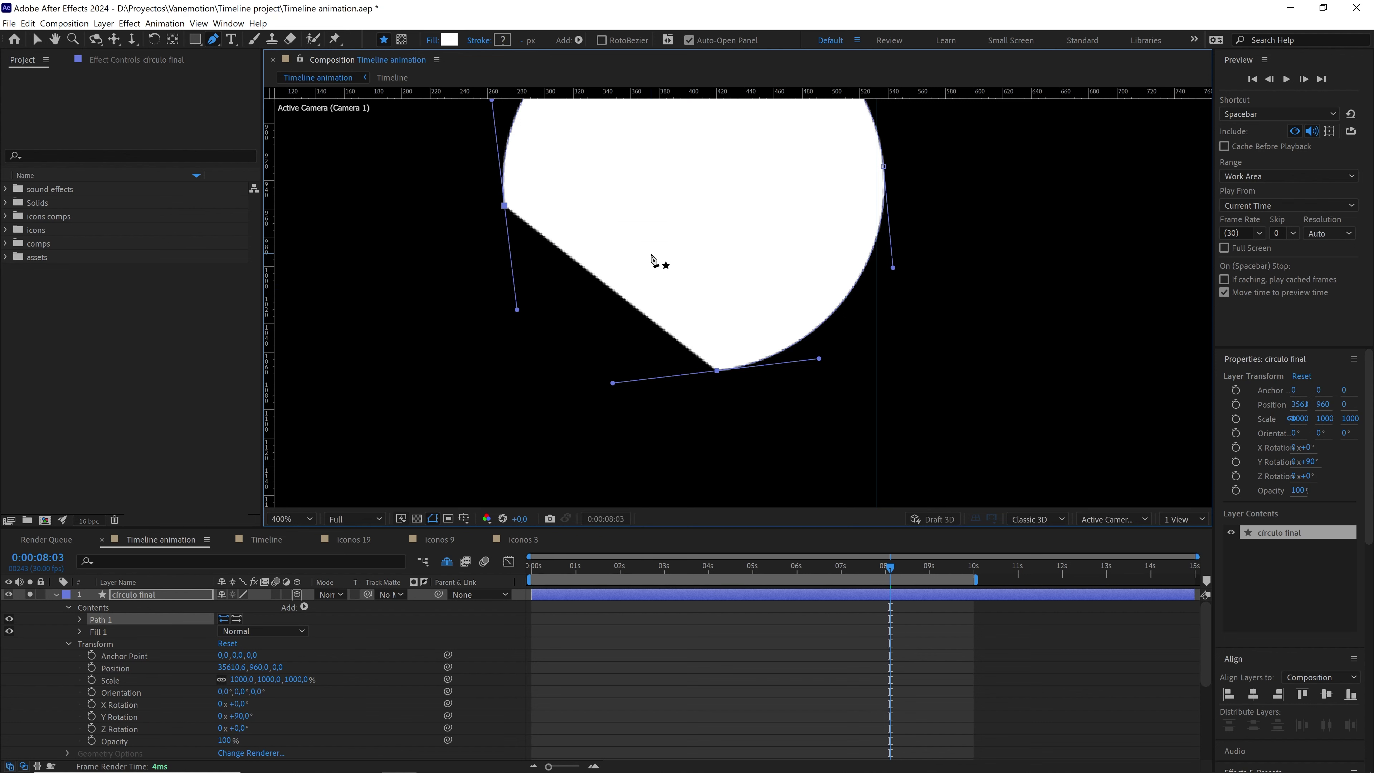
- Delete the circle's bottom vertex to leave only the upper half, and unsolo the círculo final layer
{"action": "key", "text": "comma"}
{"action": "left_click_drag", "start_coordinate": [661, 300], "coordinate": [756, 366]}
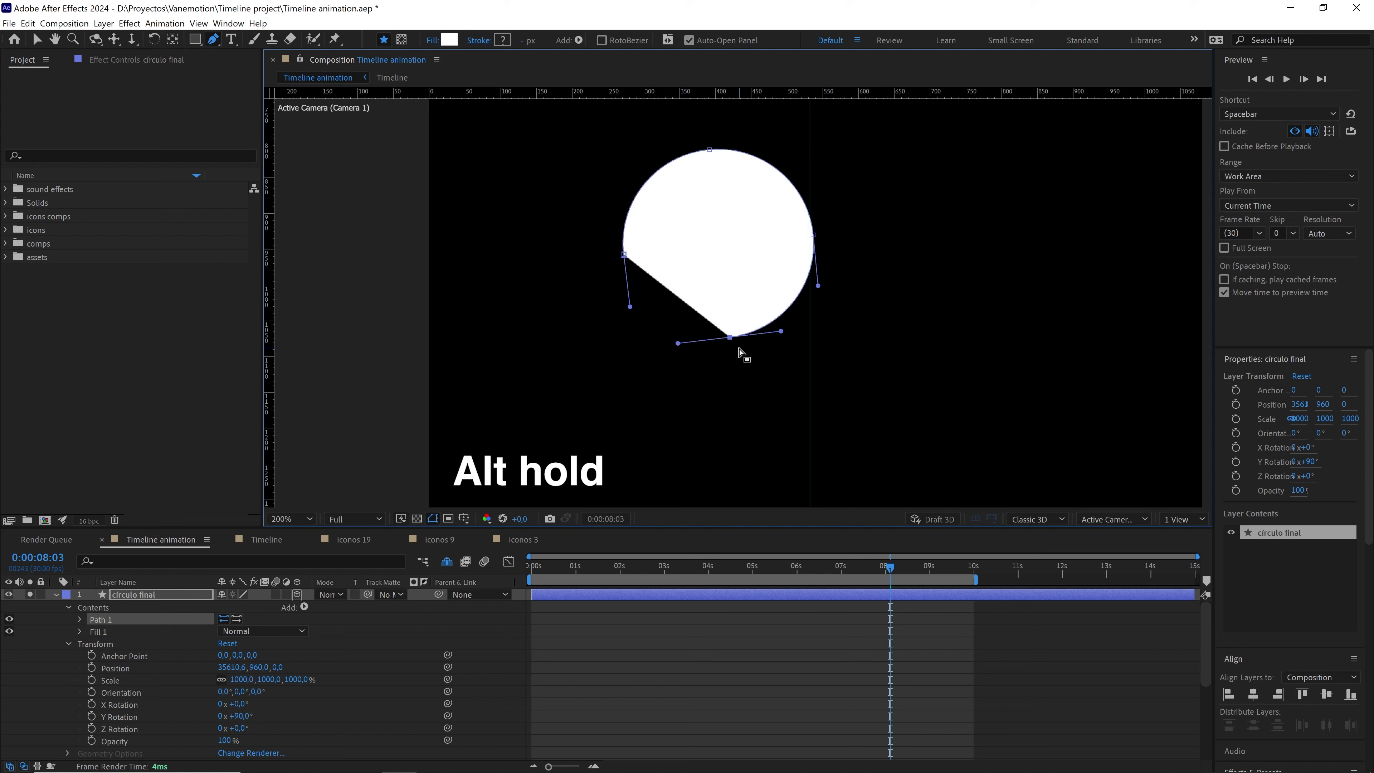
{"action": "key", "text": "Delete"}
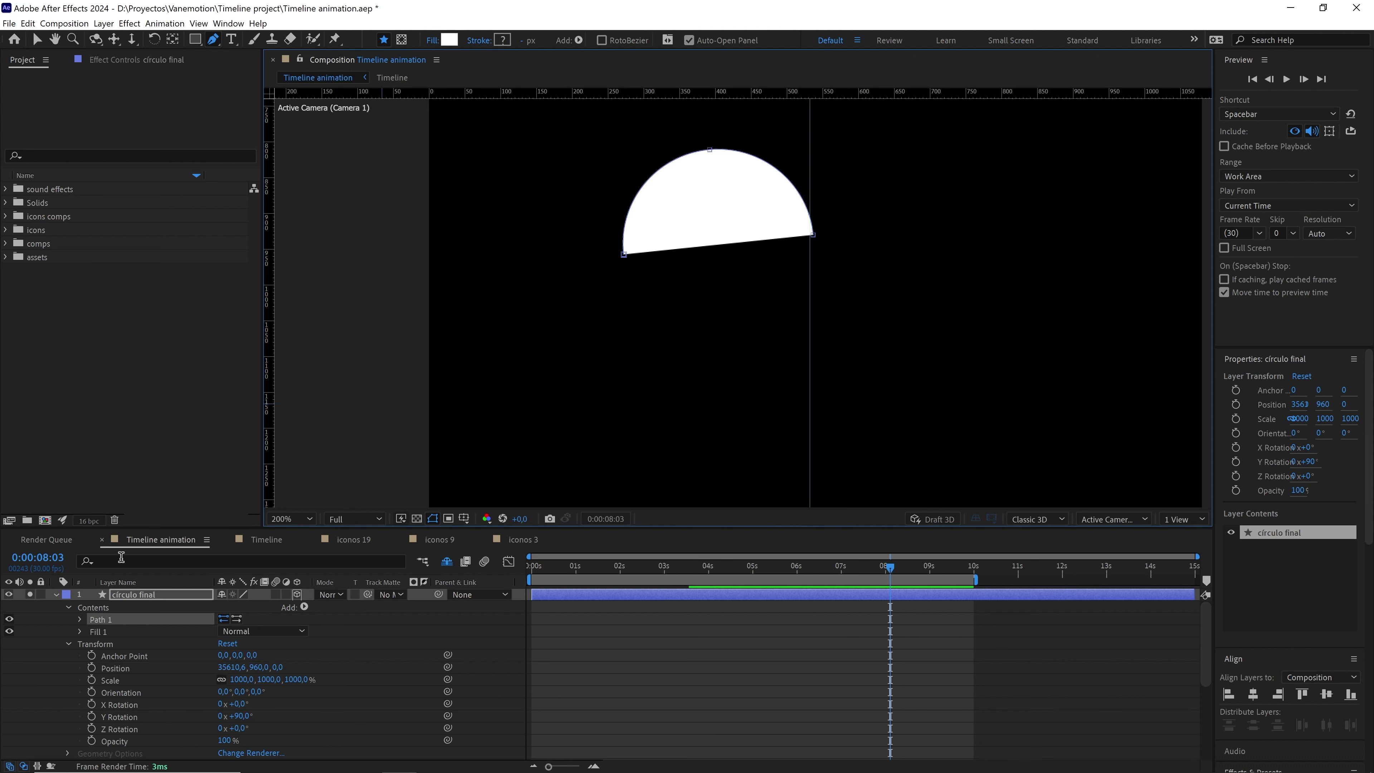
{"action": "left_click", "coordinate": [30, 595]}
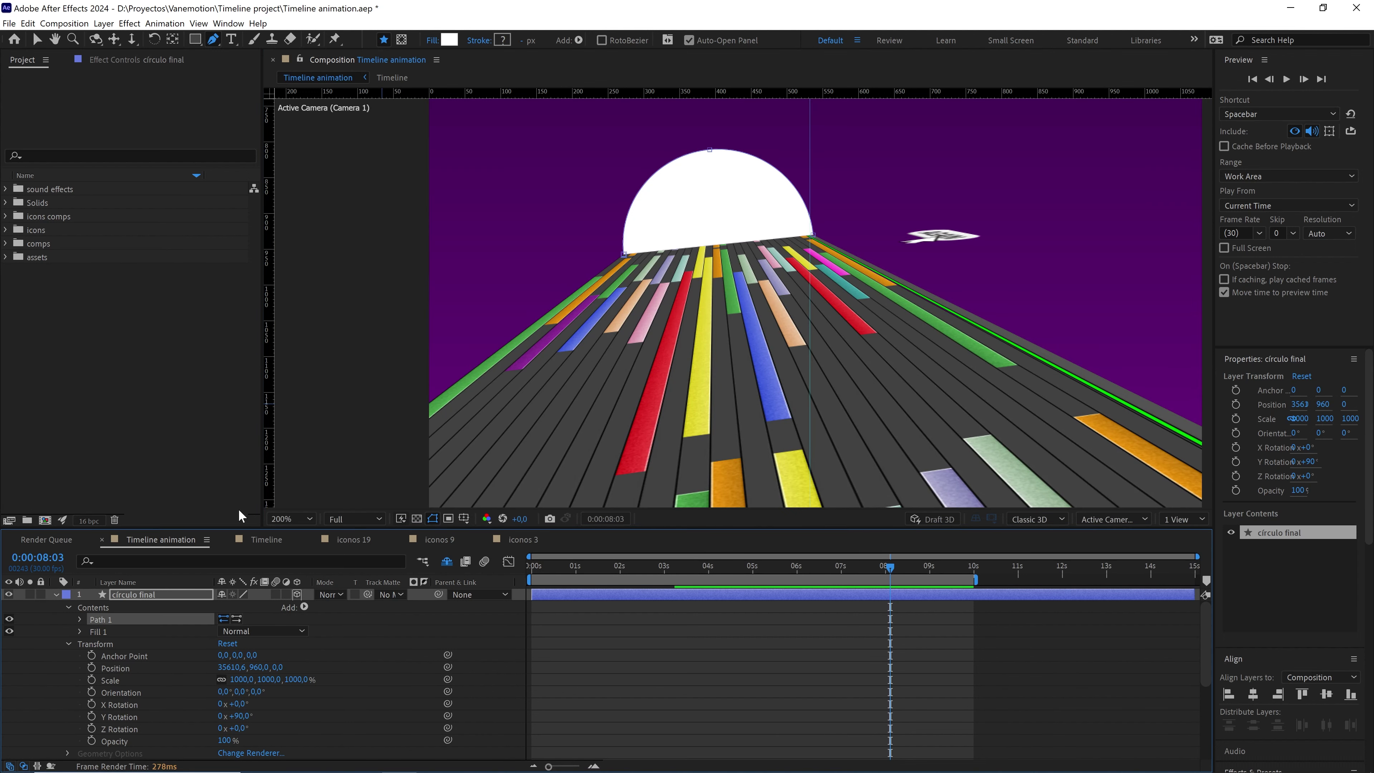
- Find the Deep Glow effect and apply it to the círculo final layer
{"action": "key", "text": "period"}
{"action": "left_click", "coordinate": [636, 651]}
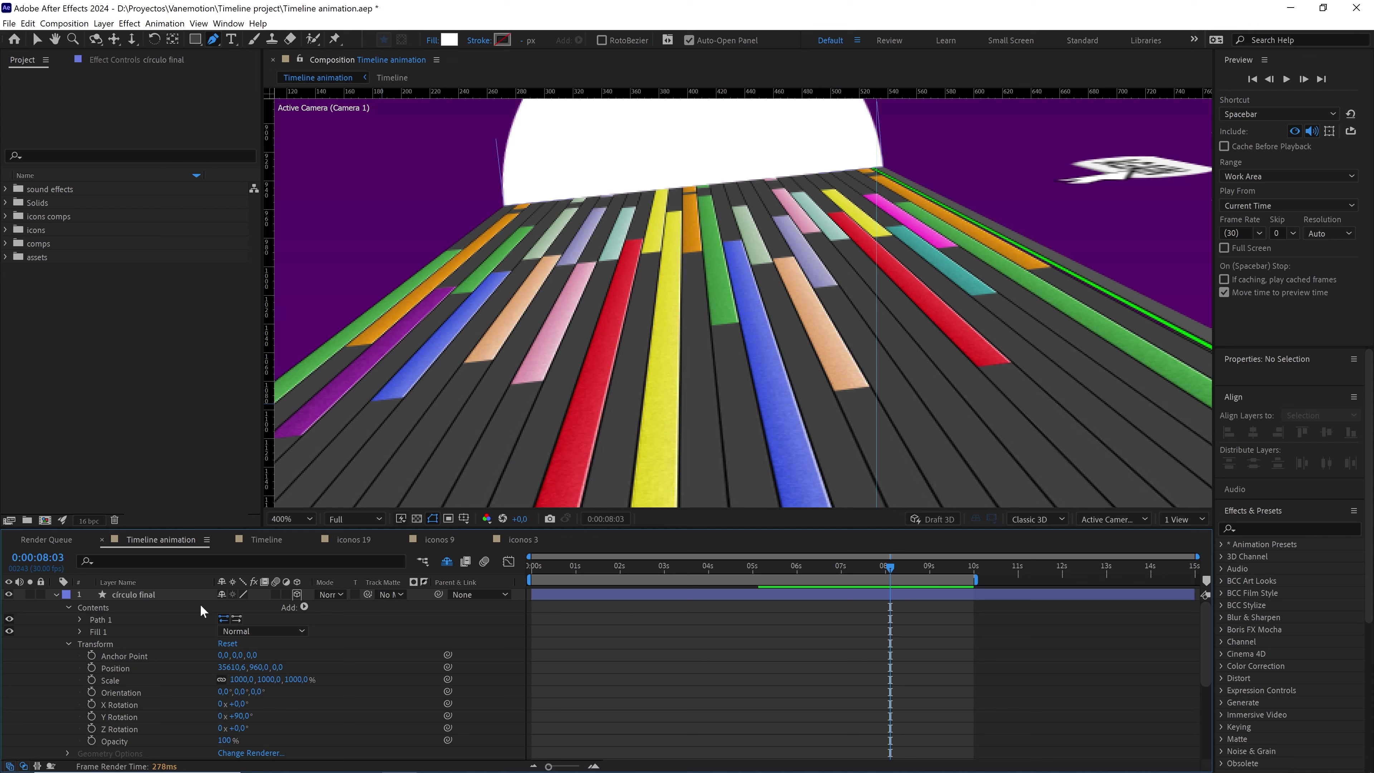
{"action": "left_click", "coordinate": [180, 606]}
{"action": "scroll", "coordinate": [760, 233], "scroll_direction": "down", "scroll_amount": 3}
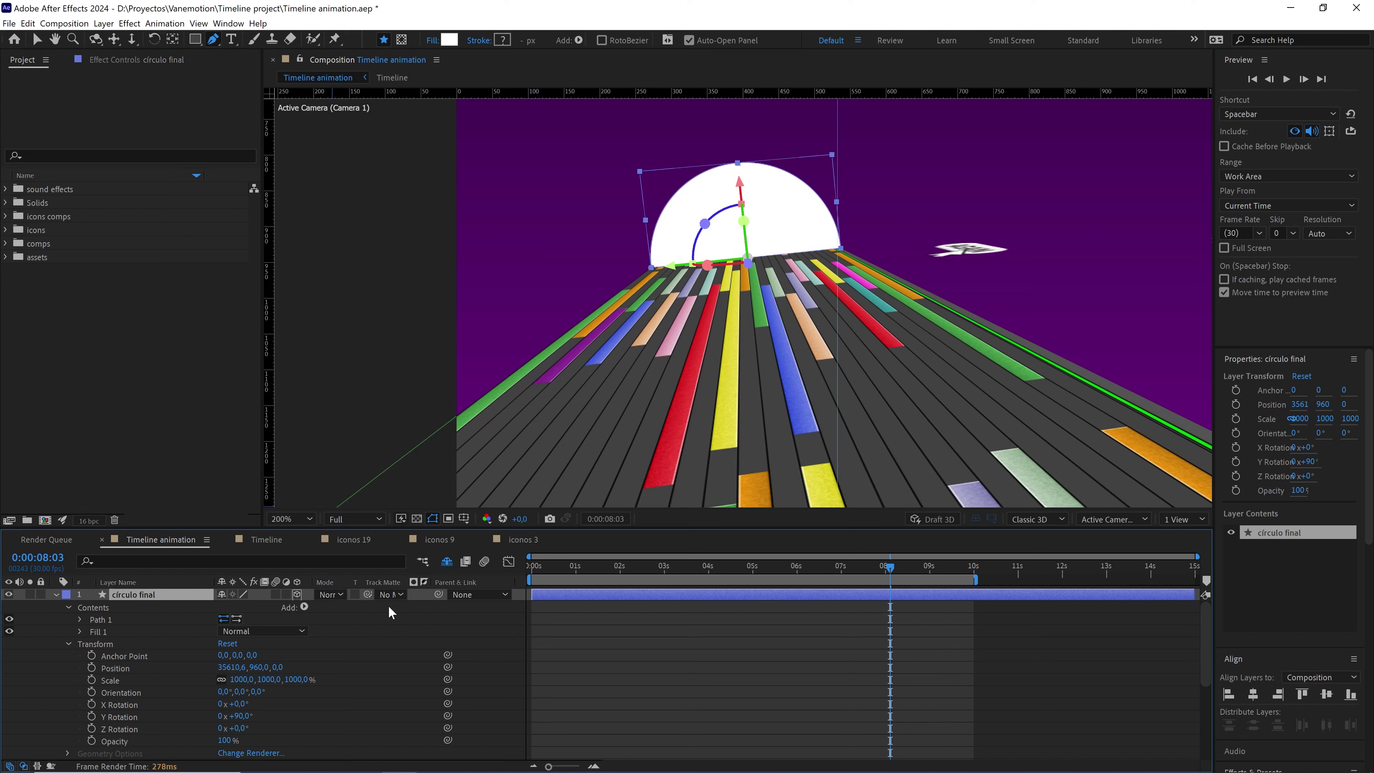
{"action": "scroll", "coordinate": [1345, 516], "scroll_direction": "down", "scroll_amount": 5}
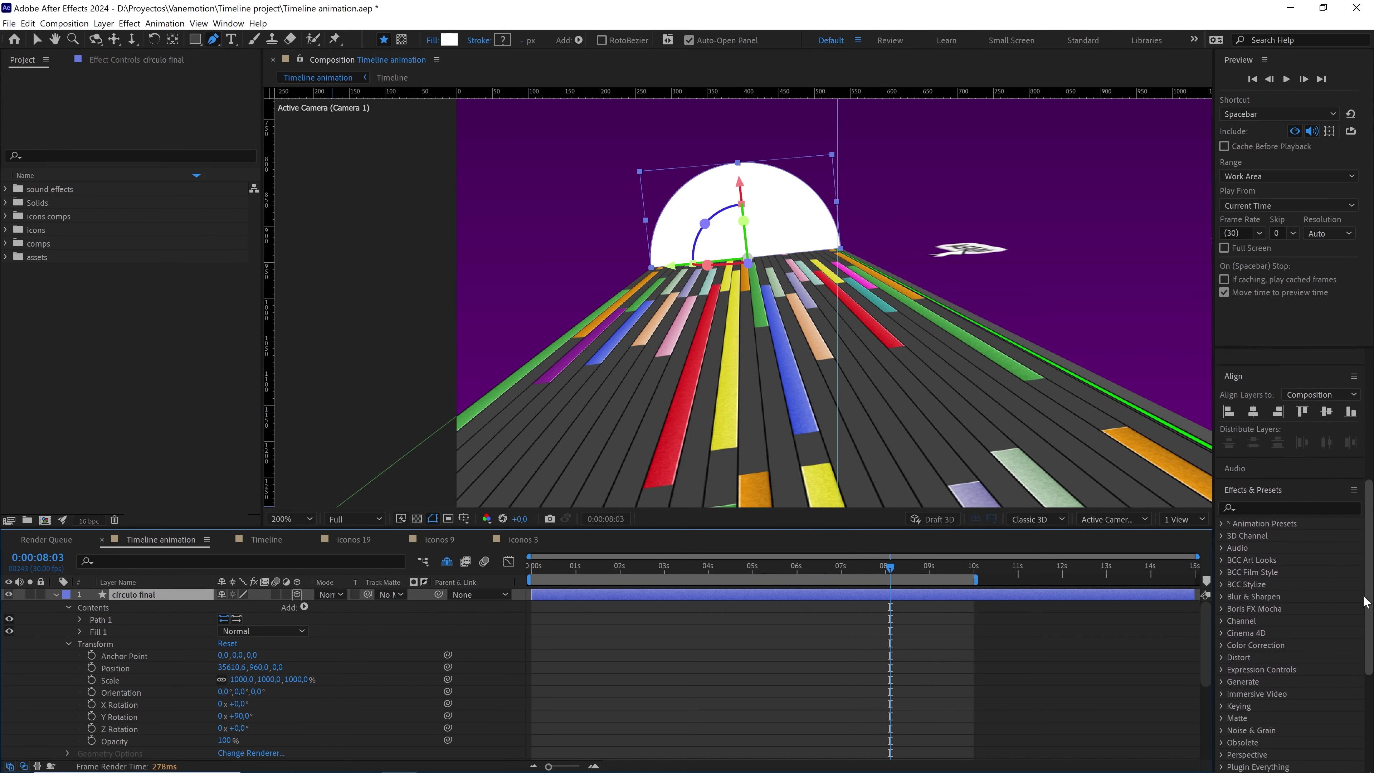
{"action": "left_click", "coordinate": [1276, 515]}
{"action": "type", "text": "dee"}
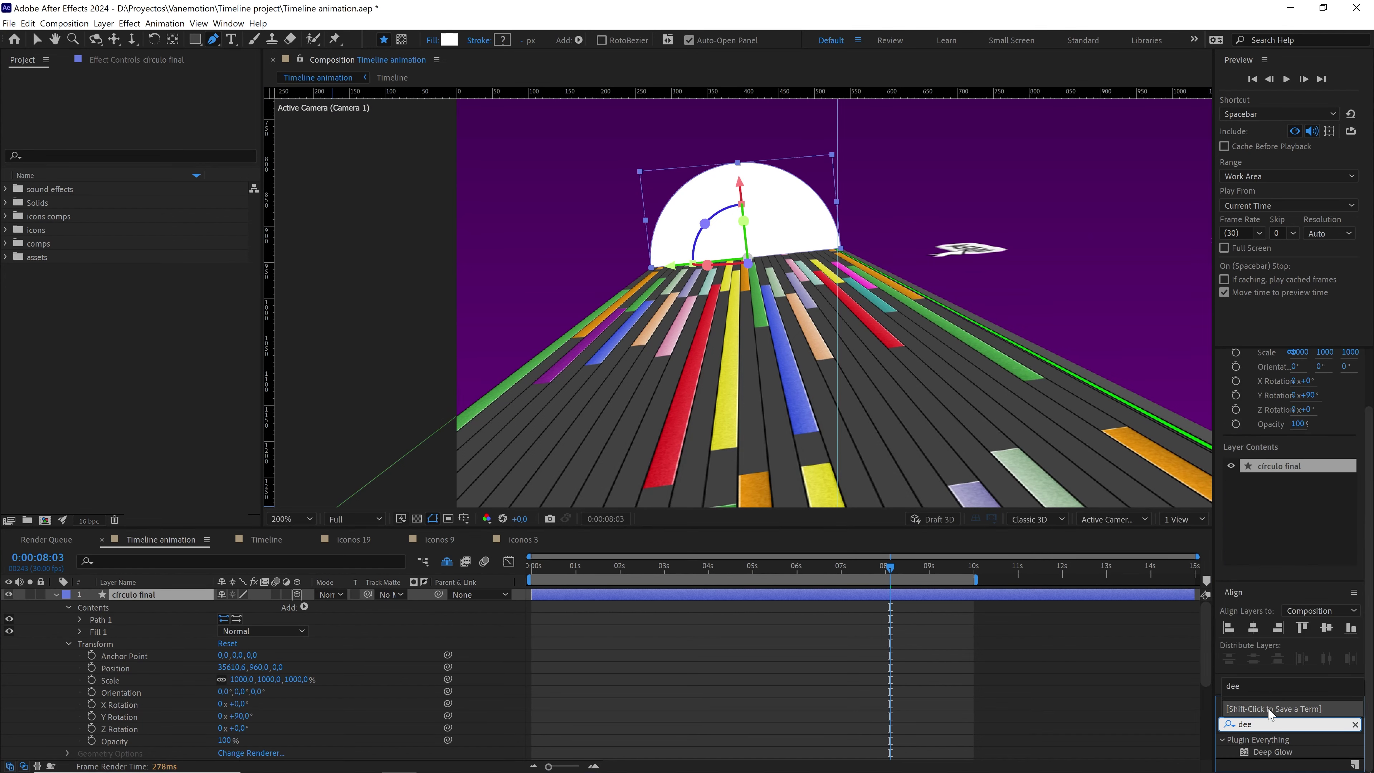
{"action": "left_click_drag", "start_coordinate": [1277, 757], "coordinate": [178, 596]}
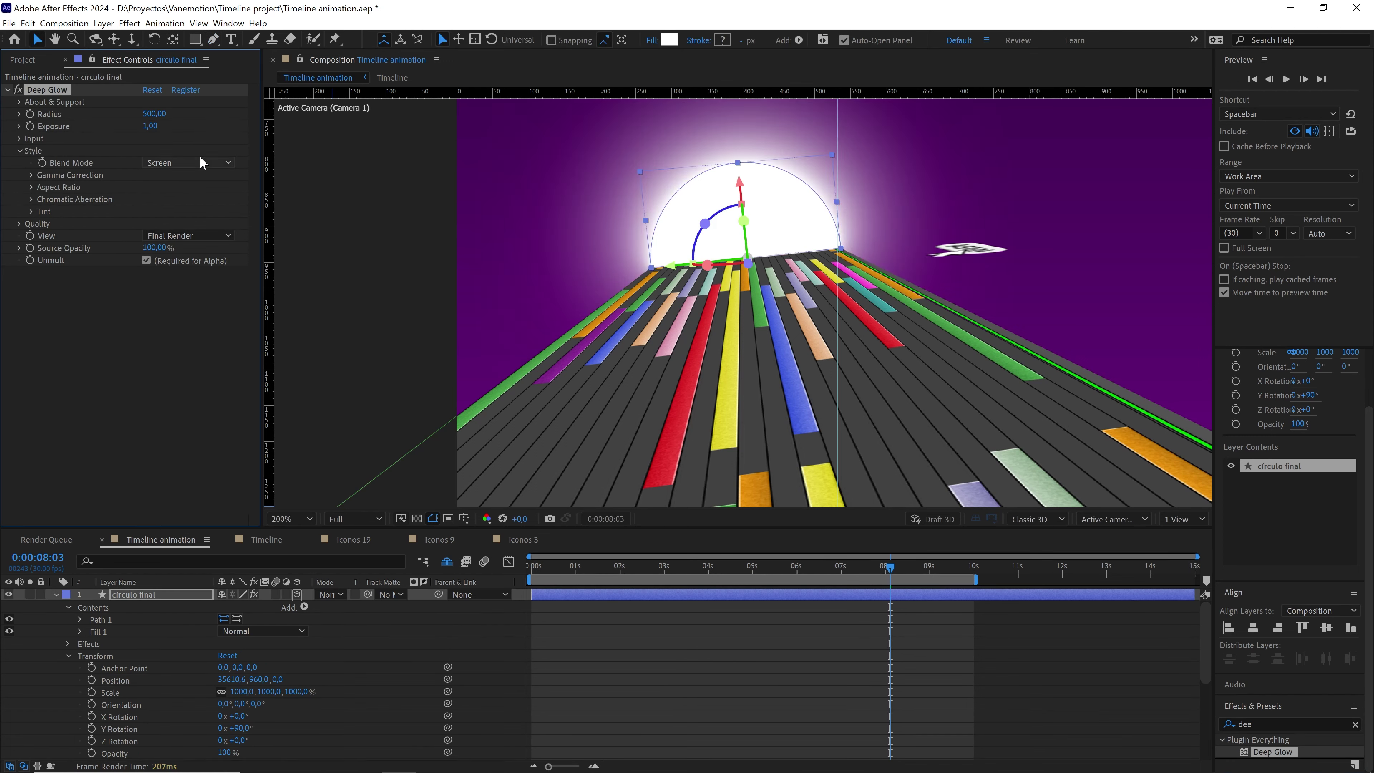
- Examine the glow on the half circle and preview the ending from about 0:00:06:20
{"action": "left_click", "coordinate": [697, 623]}
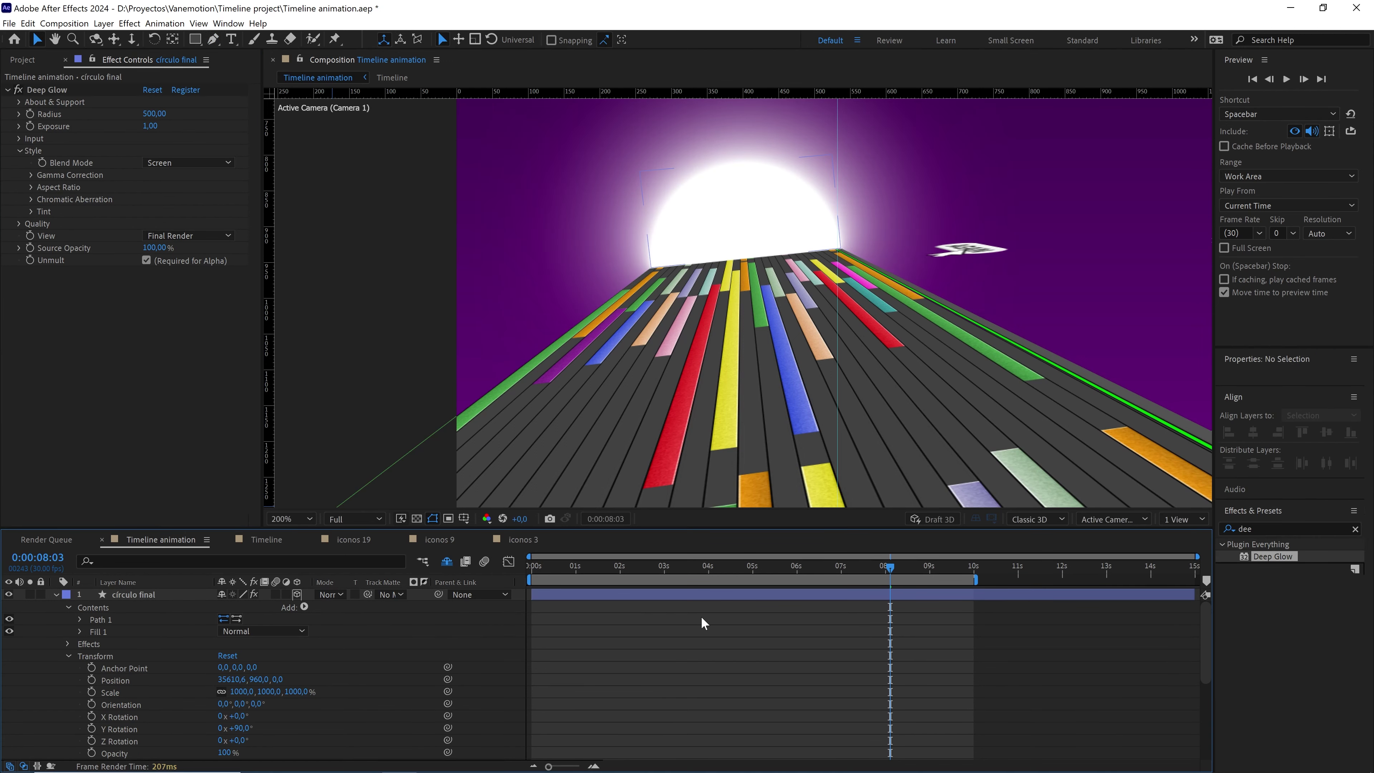
{"action": "scroll", "coordinate": [824, 320], "scroll_direction": "up", "scroll_amount": 2}
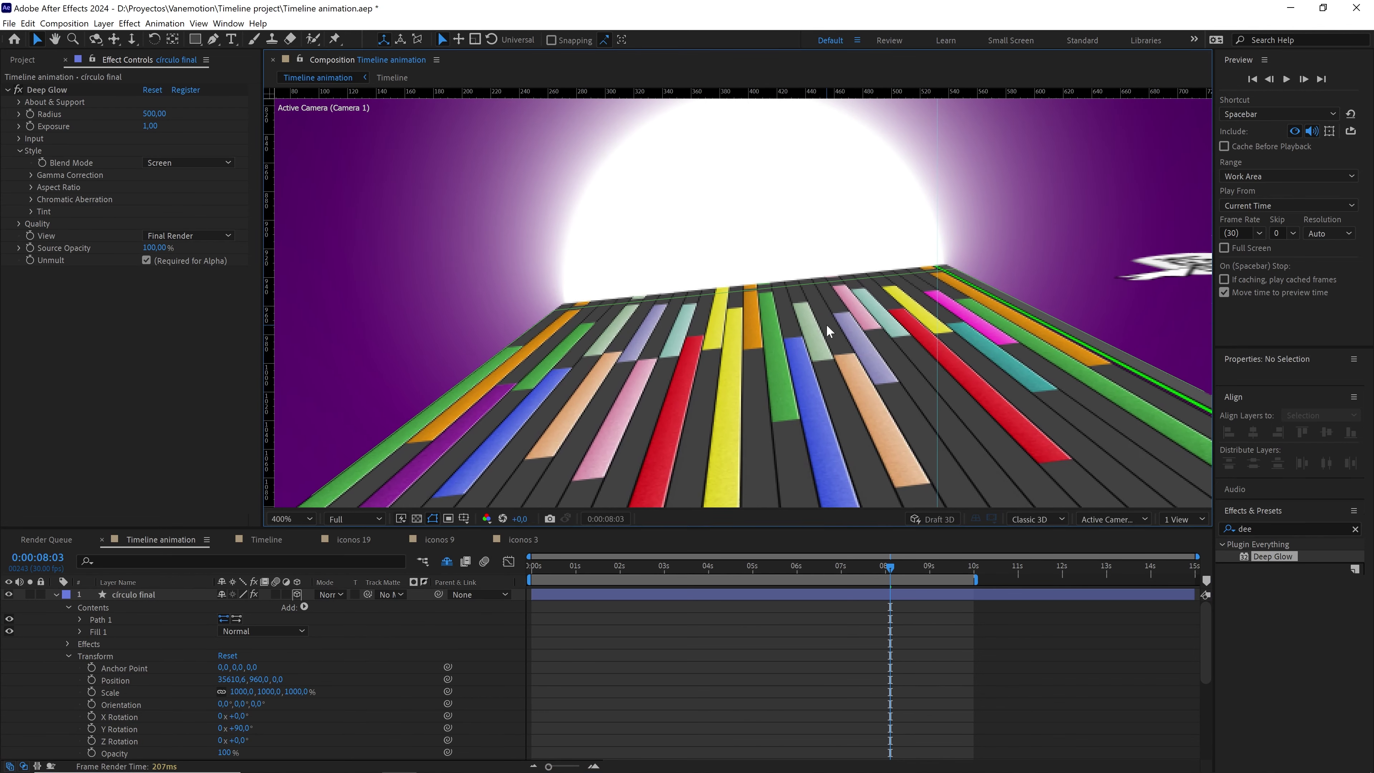
{"action": "scroll", "coordinate": [827, 325], "scroll_direction": "down", "scroll_amount": 4}
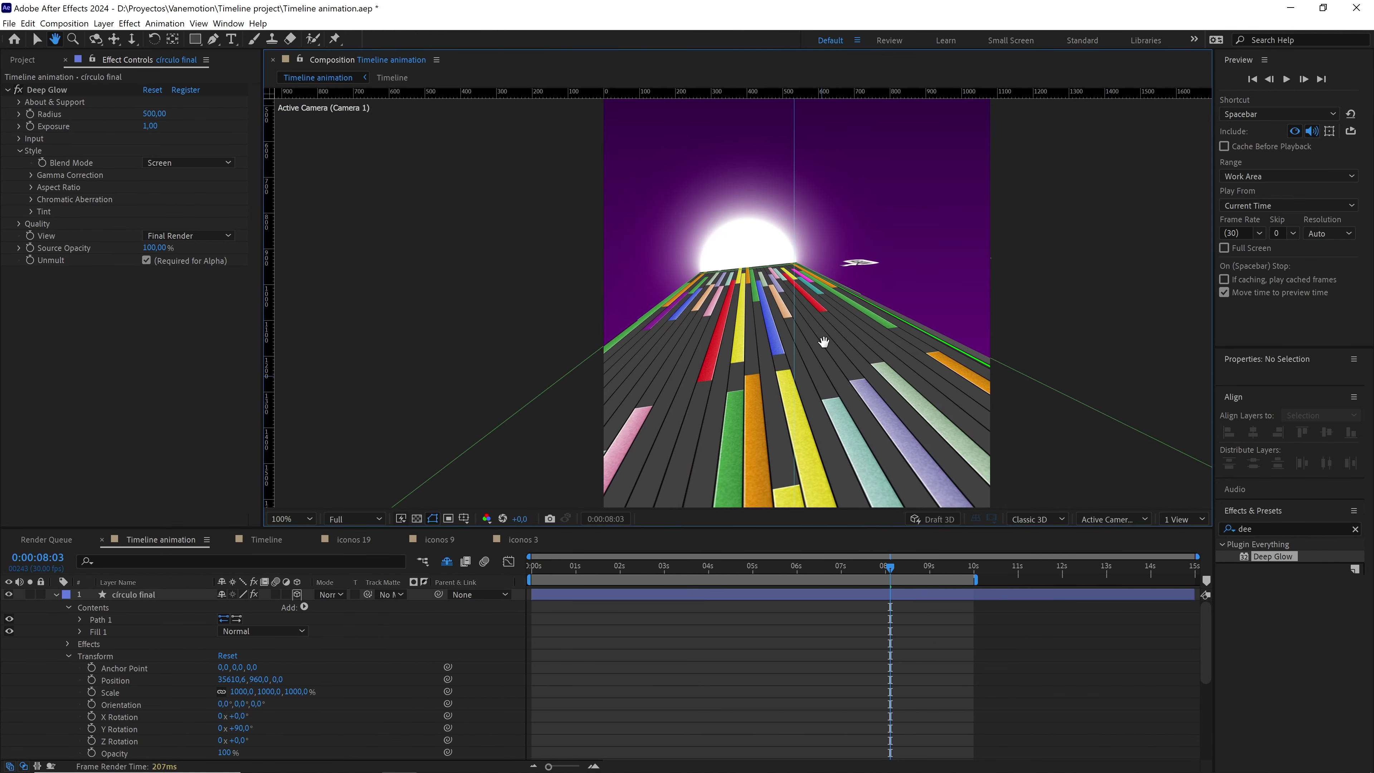
{"action": "left_click_drag", "start_coordinate": [891, 566], "coordinate": [826, 564]}
{"action": "key", "text": "space"}
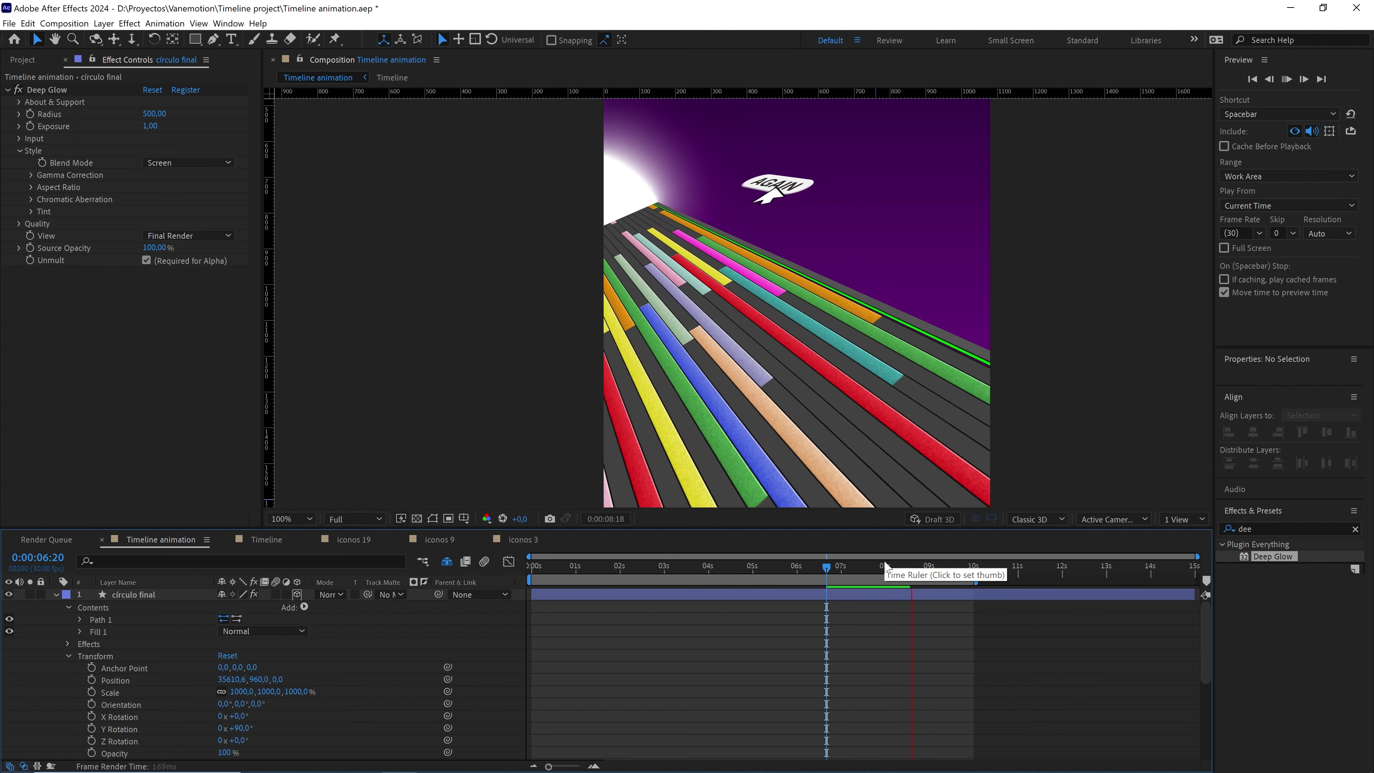
{"action": "left_click", "coordinate": [835, 564]}
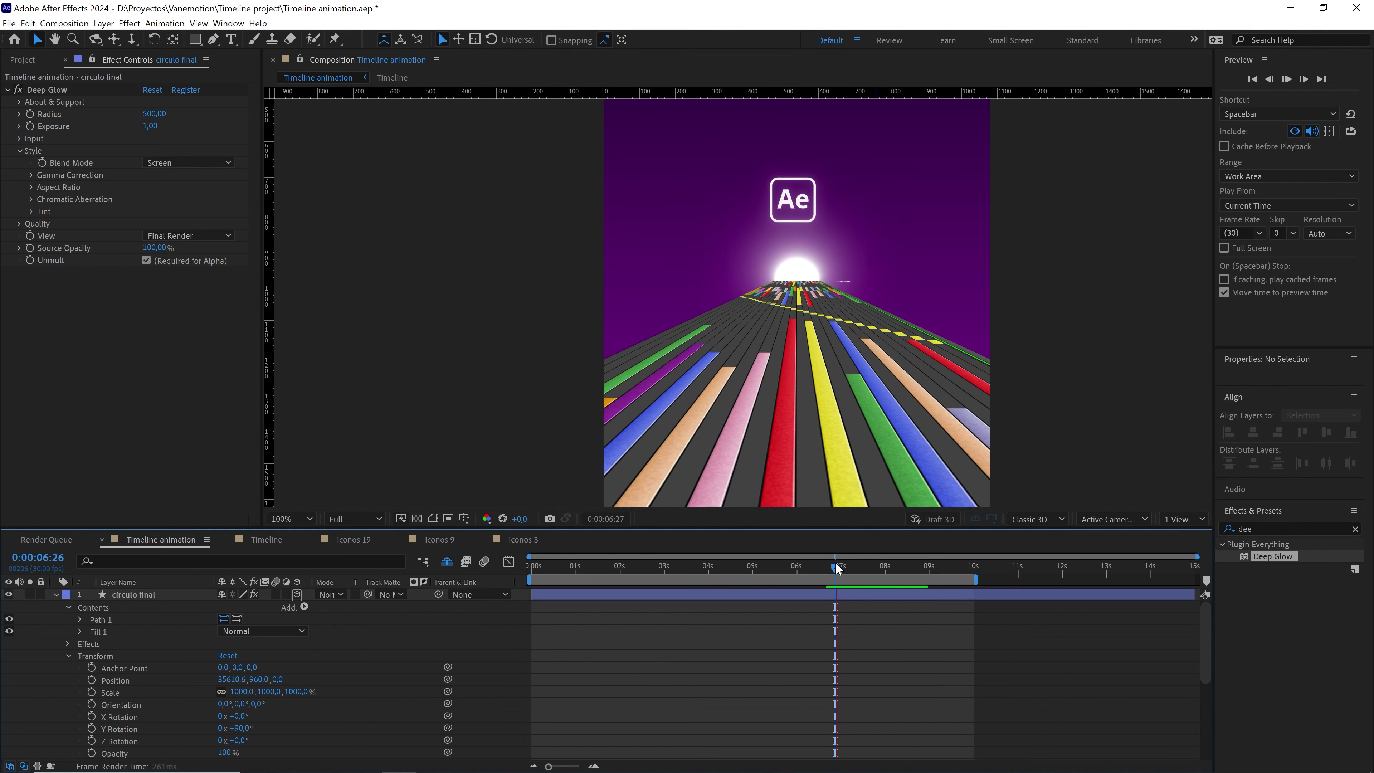
{"action": "left_click", "coordinate": [833, 565]}
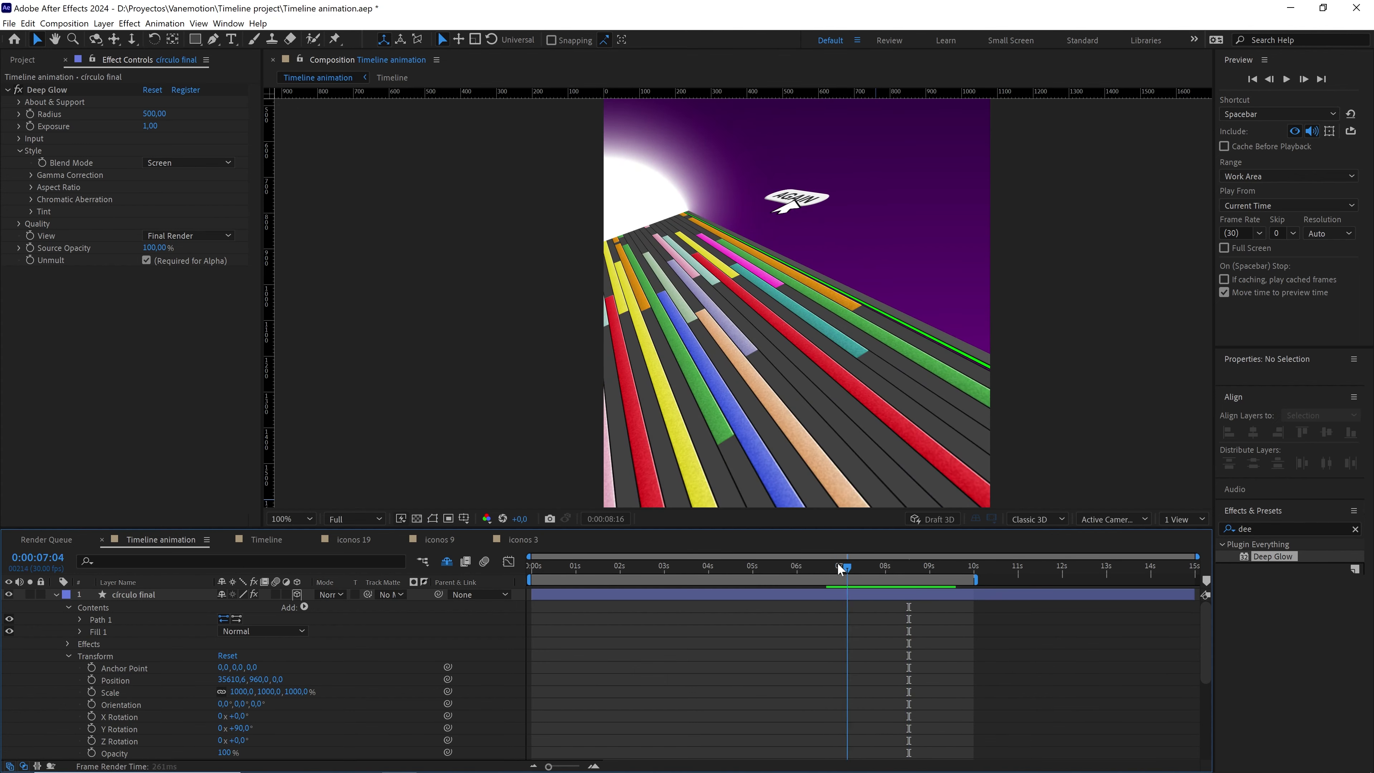
{"action": "scroll", "coordinate": [847, 368], "scroll_direction": "up", "scroll_amount": 1}
{"action": "left_click_drag", "start_coordinate": [844, 565], "coordinate": [885, 566]}
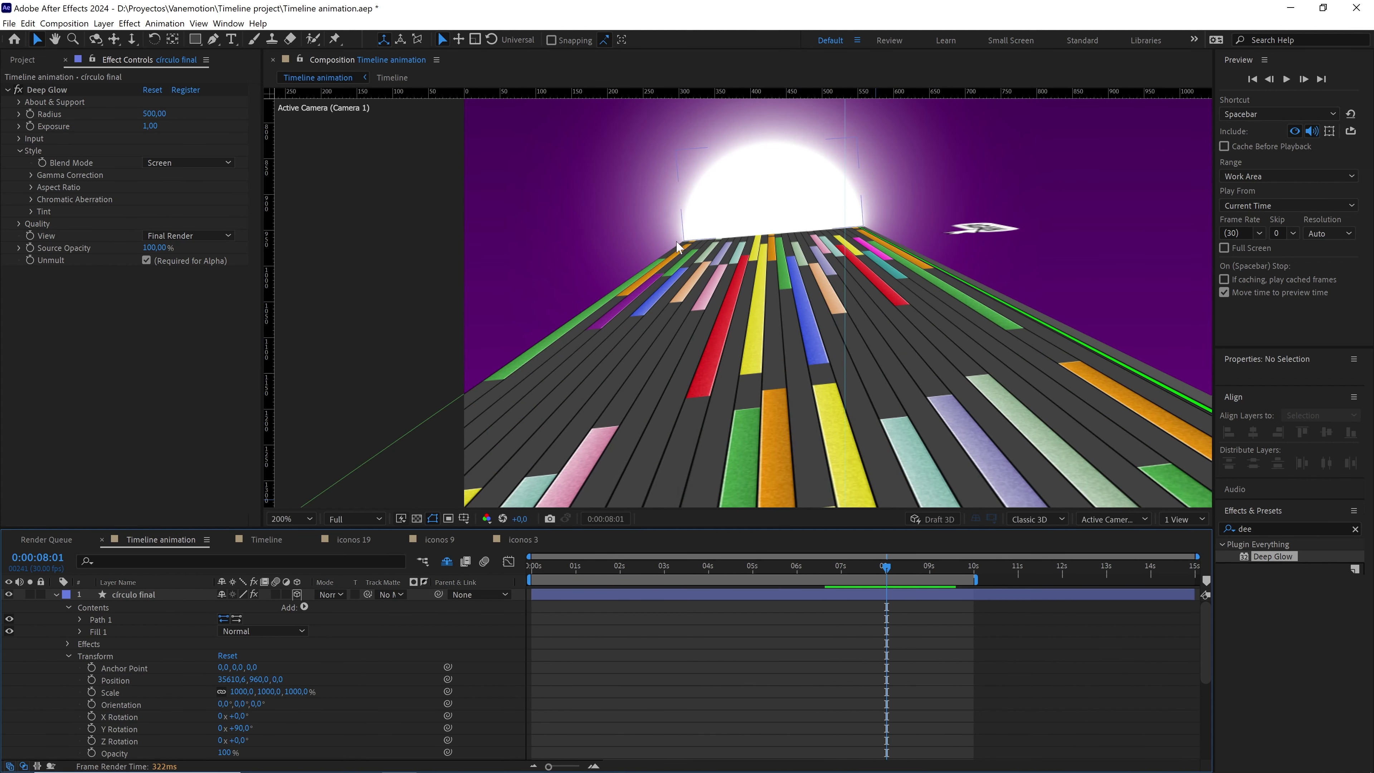
- Collapse the properties of the círculo final layer and select the layer again
{"action": "left_click", "coordinate": [974, 328]}
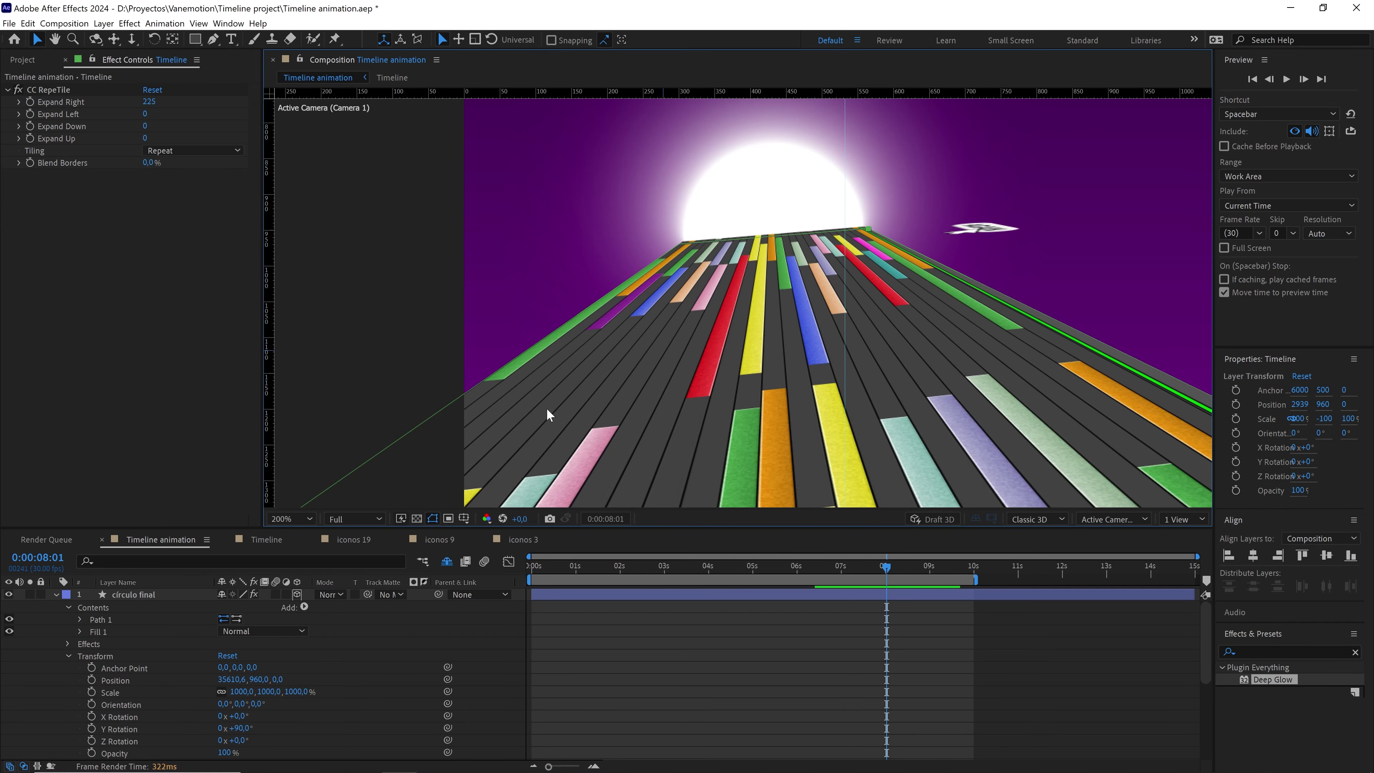
{"action": "left_click", "coordinate": [56, 594]}
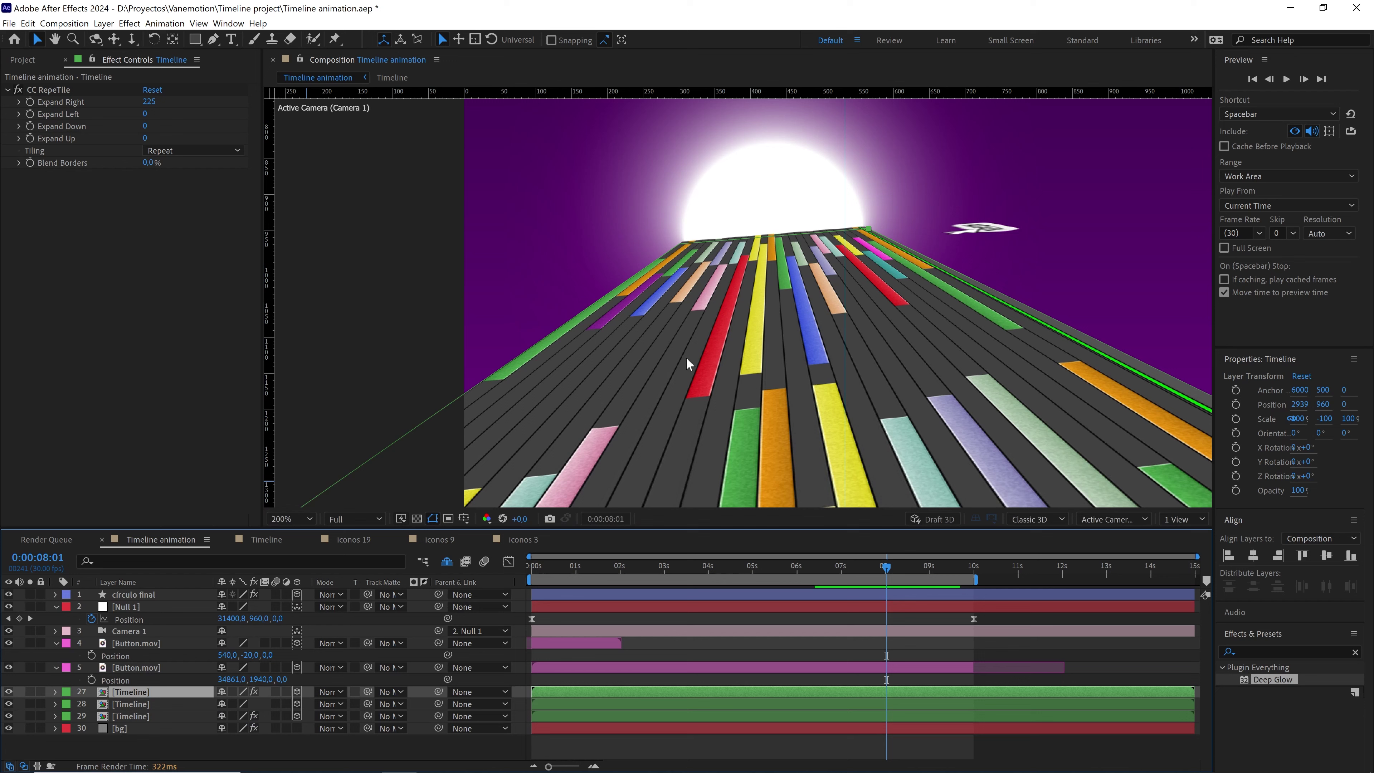
{"action": "scroll", "coordinate": [766, 277], "scroll_direction": "up", "scroll_amount": 1}
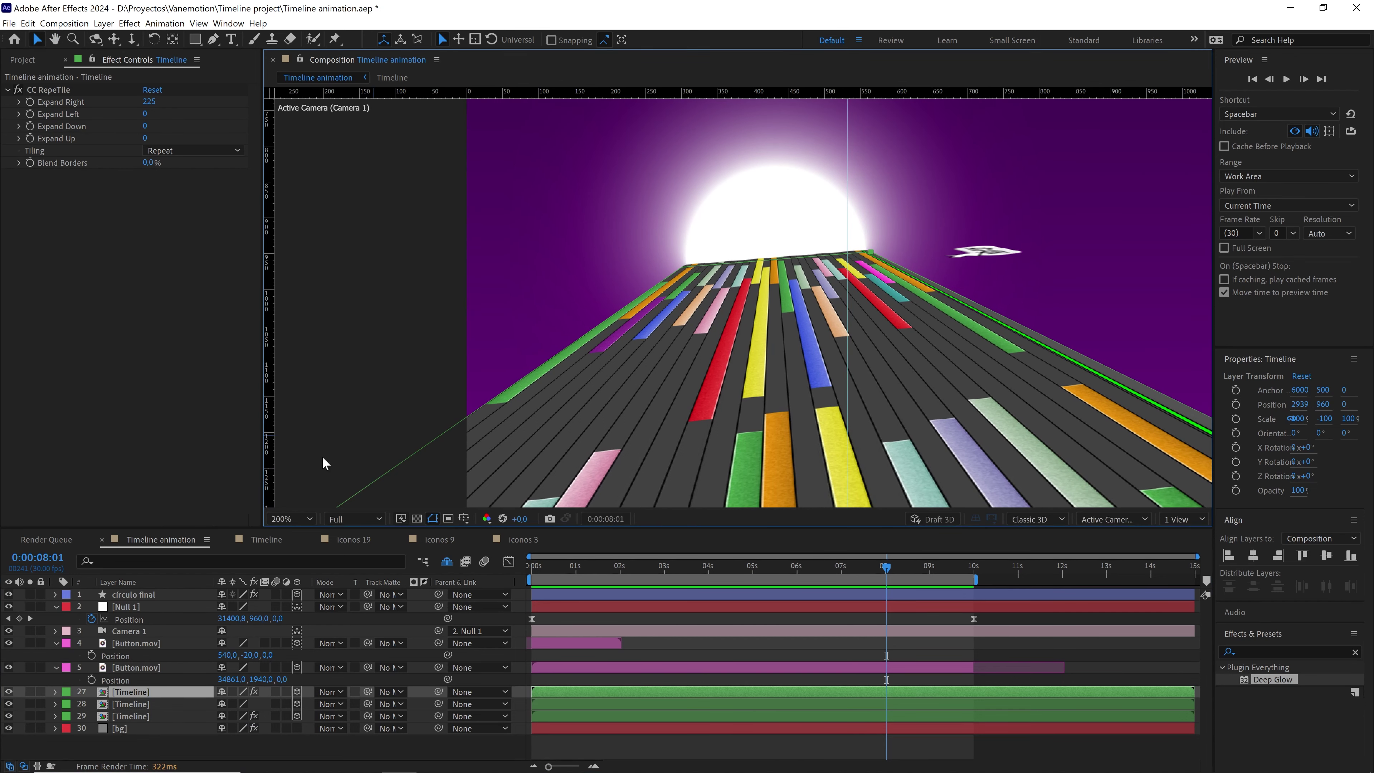
{"action": "left_click", "coordinate": [165, 594]}
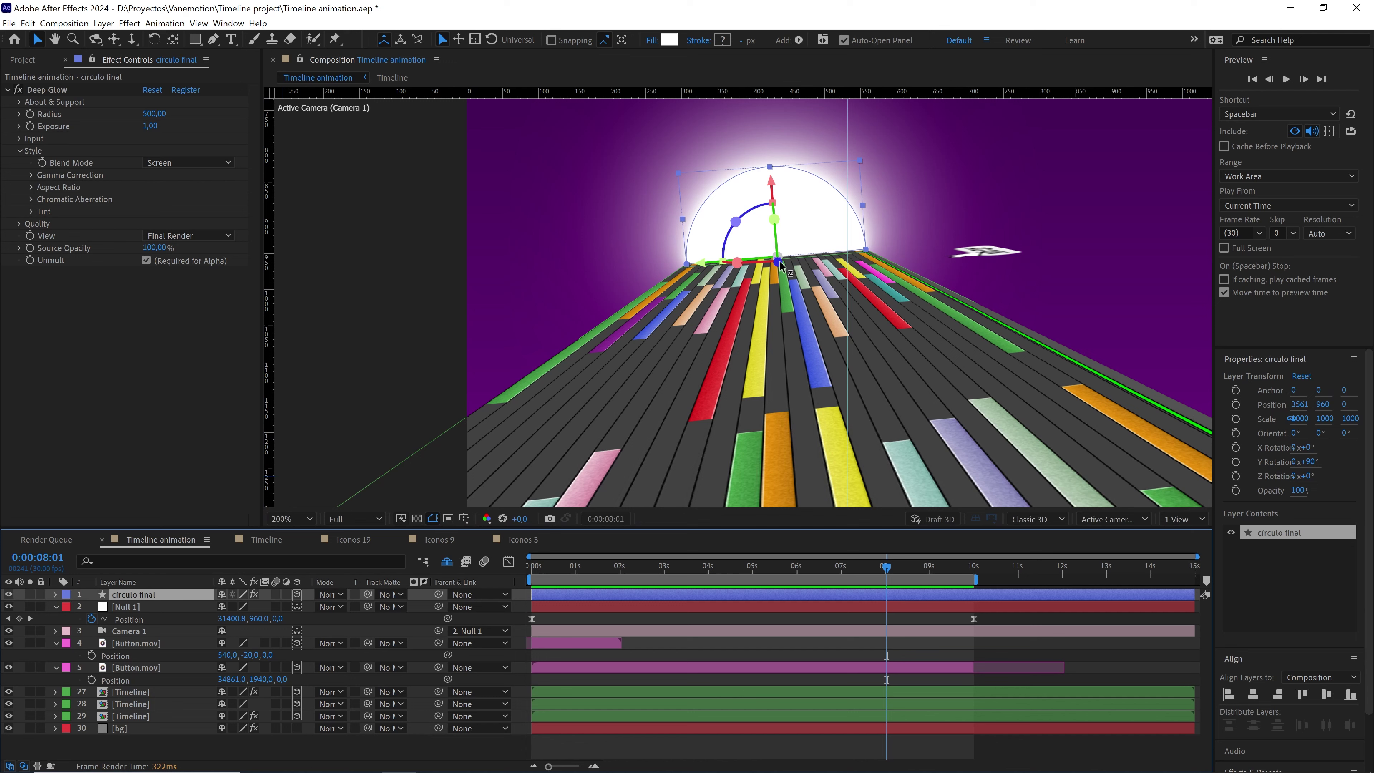
- Add a new adjustment layer and place it directly below the círculo final layer
{"action": "left_click_drag", "start_coordinate": [780, 263], "coordinate": [788, 310]}
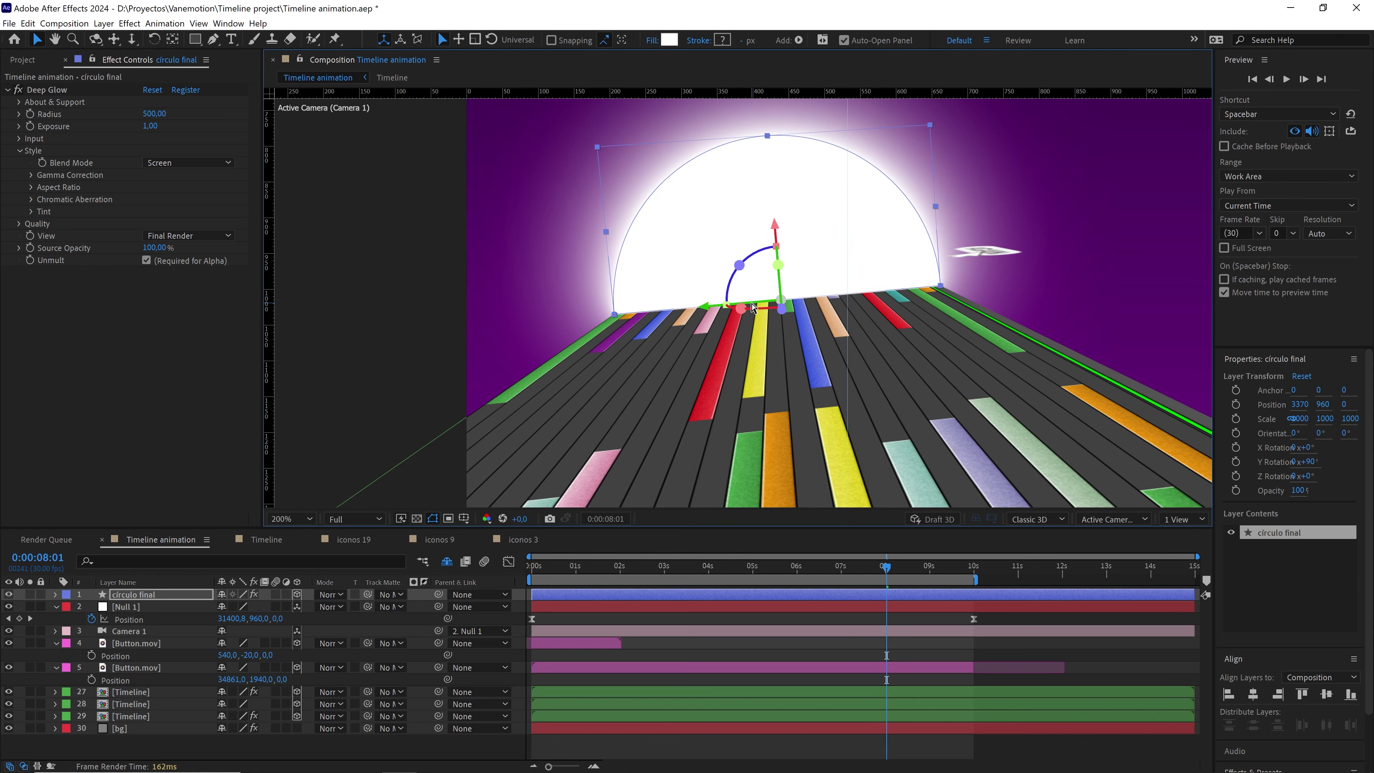
{"action": "key", "text": "ctrl+z"}
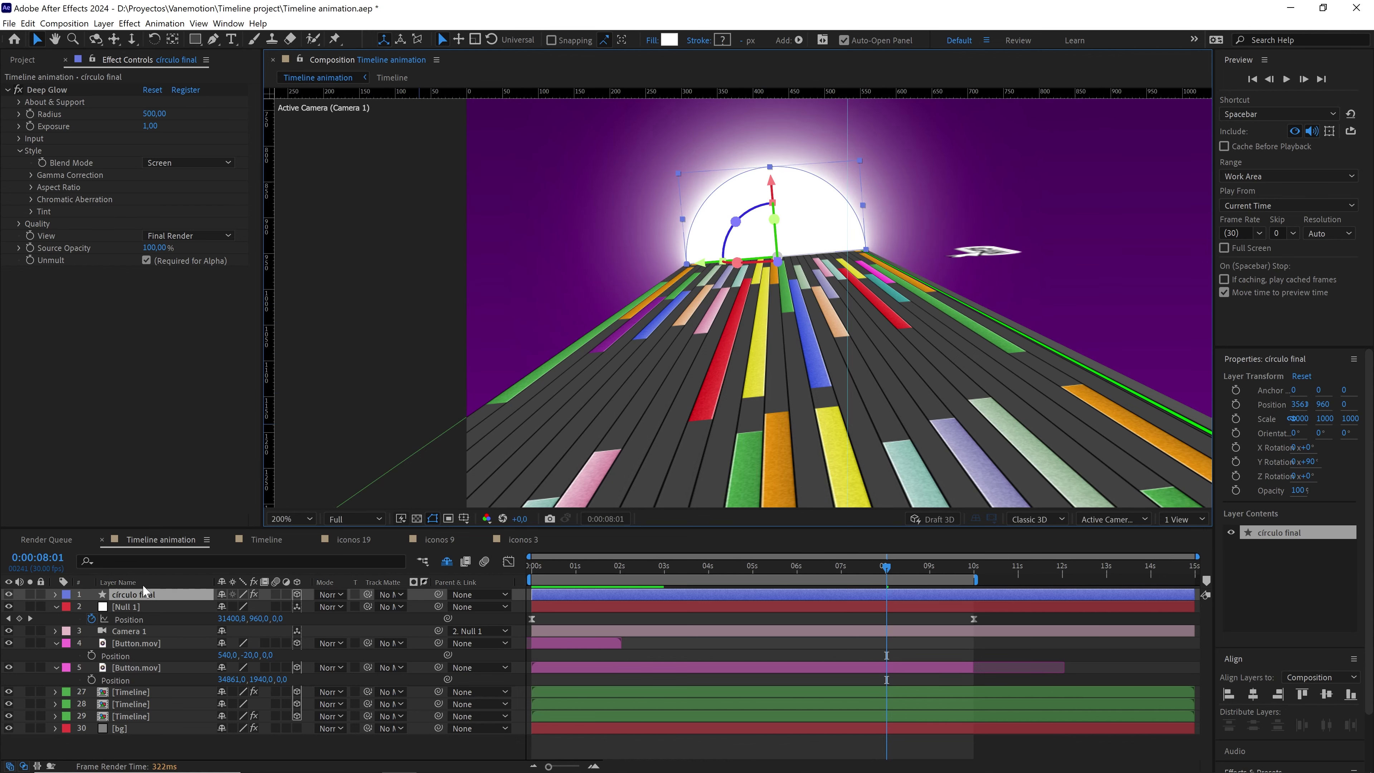
{"action": "right_click", "coordinate": [417, 593]}
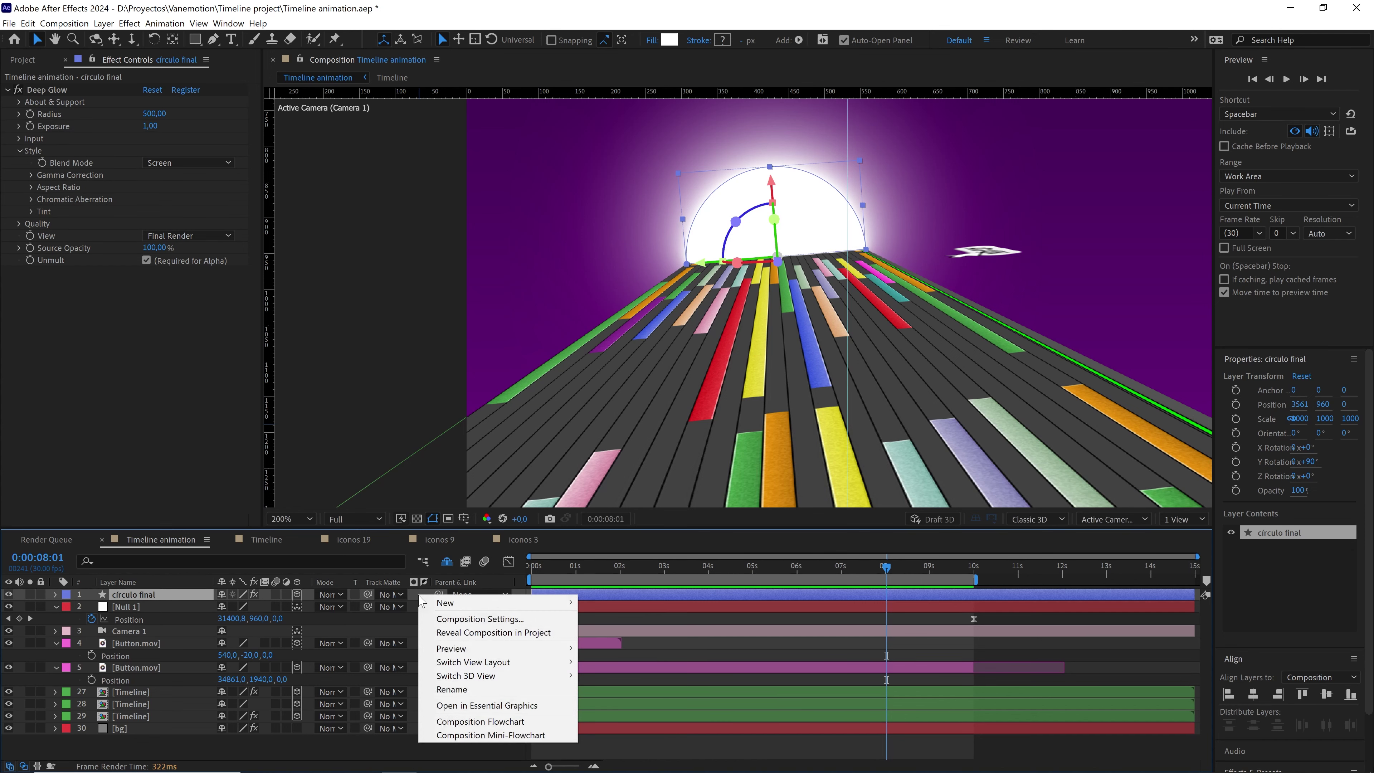
{"action": "mouse_move", "coordinate": [513, 603]}
{"action": "left_click", "coordinate": [640, 701]}
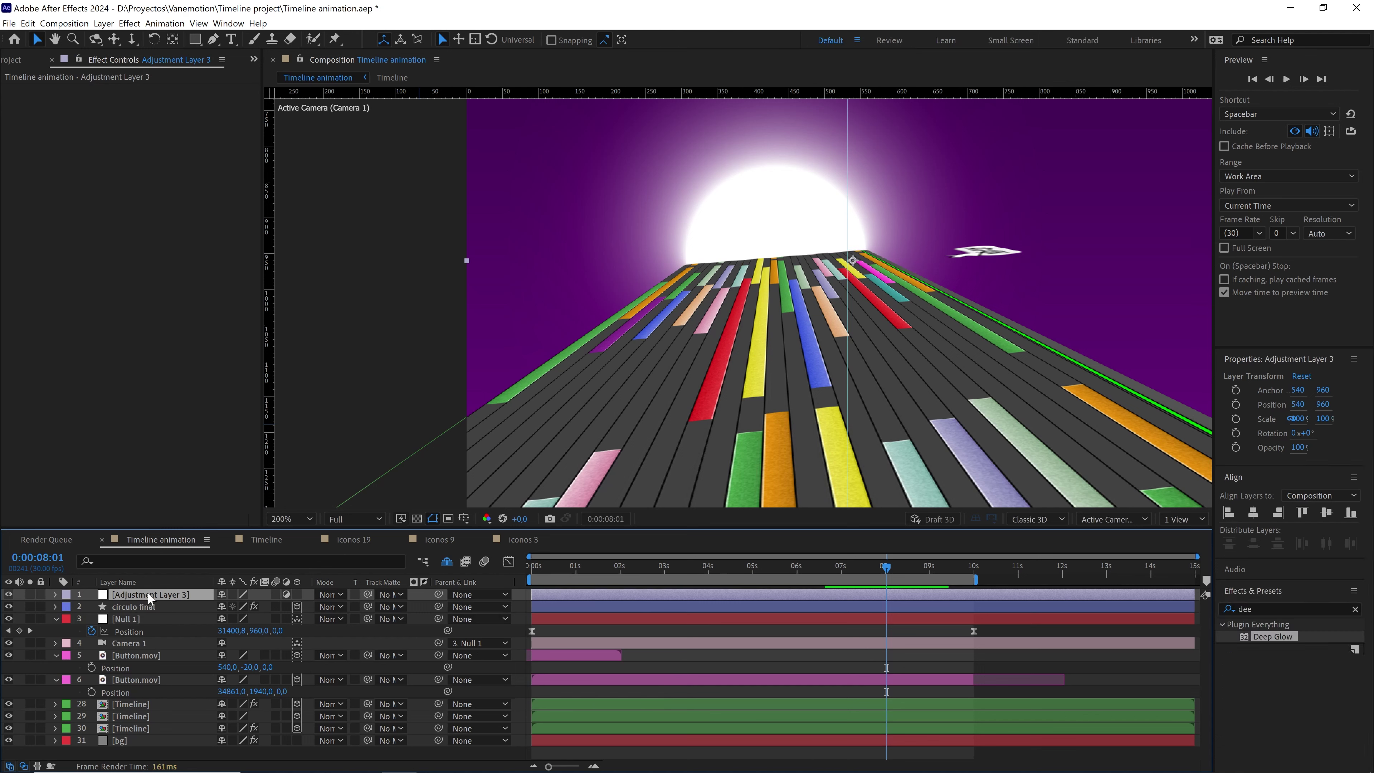
{"action": "left_click_drag", "start_coordinate": [148, 594], "coordinate": [149, 607]}
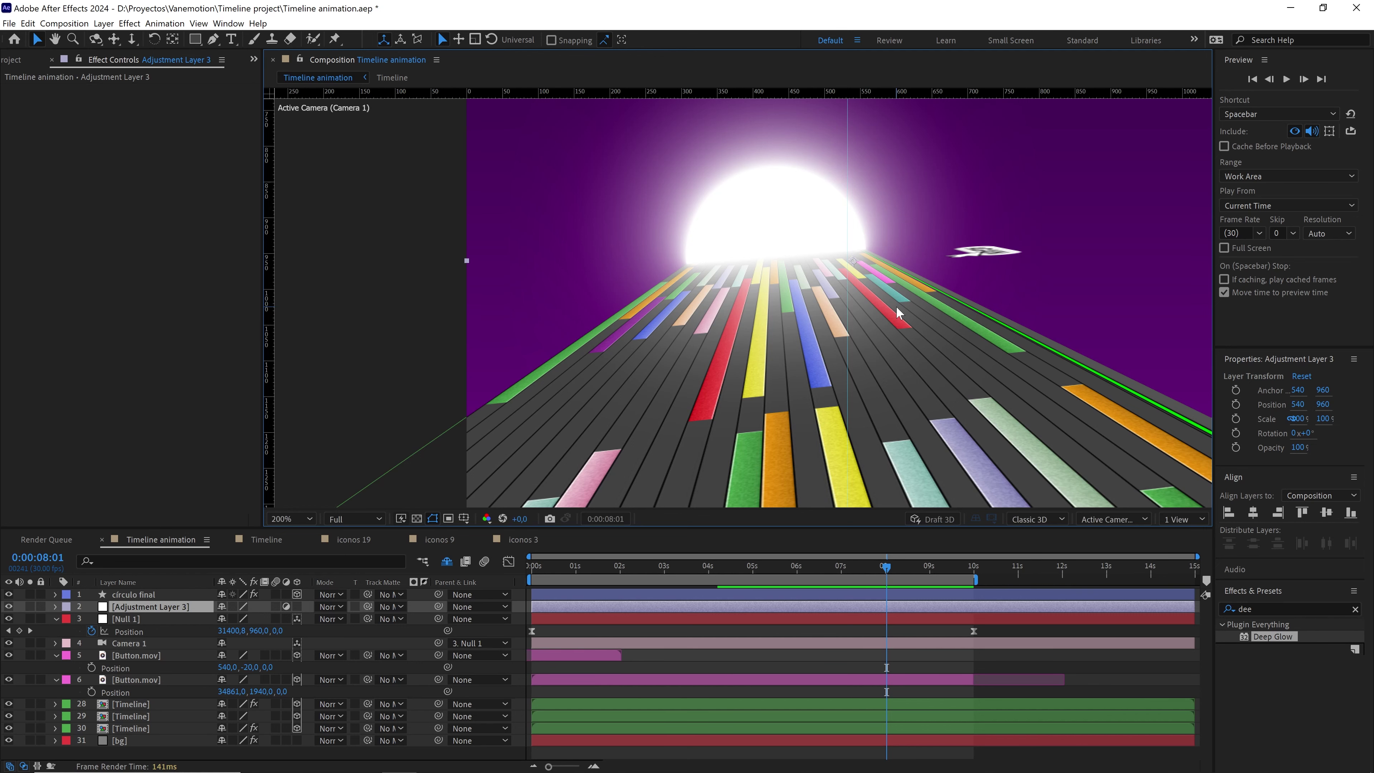
- Preview the whole animation from the start at Quarter resolution with the full frame fitted, and examine it up to about 0:00:06:01
{"action": "left_click_drag", "start_coordinate": [885, 568], "coordinate": [531, 564]}
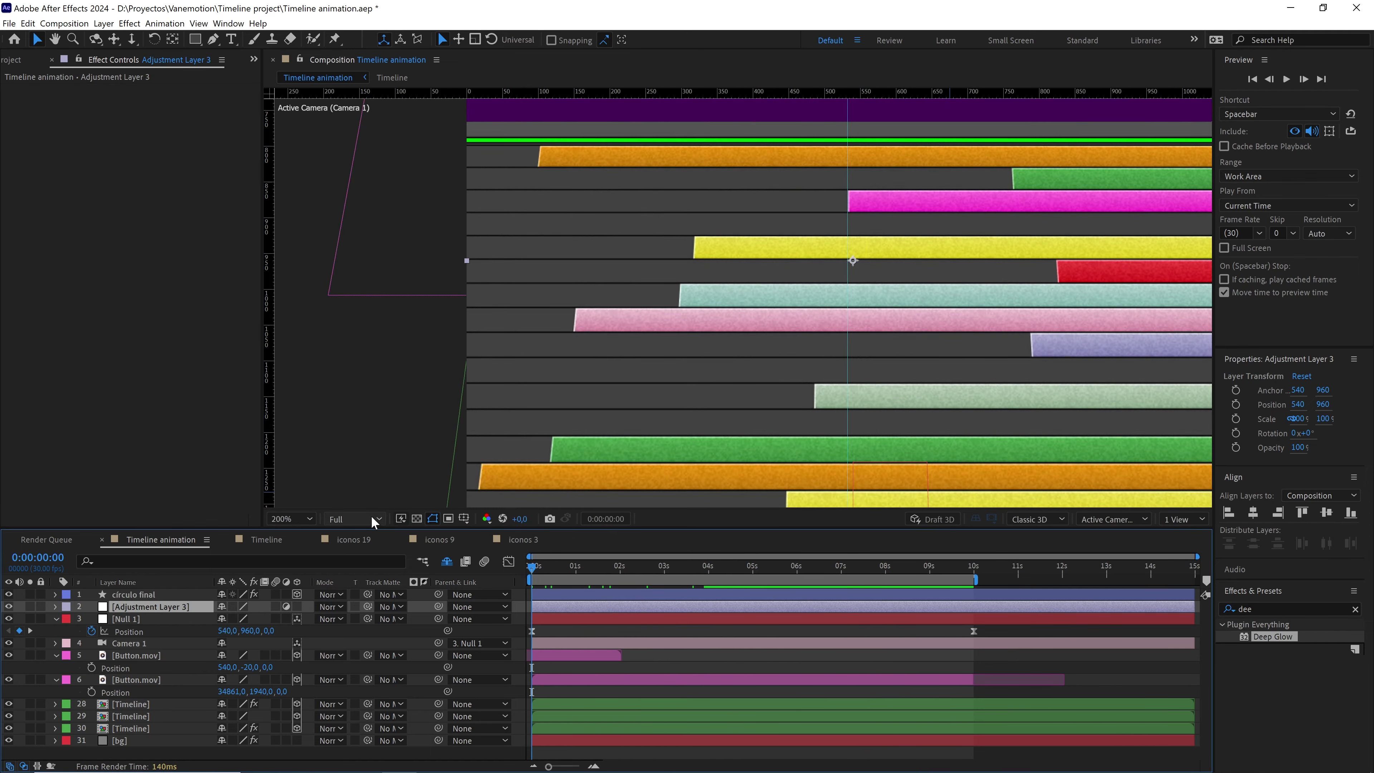
{"action": "left_click", "coordinate": [372, 517]}
{"action": "left_click", "coordinate": [353, 600]}
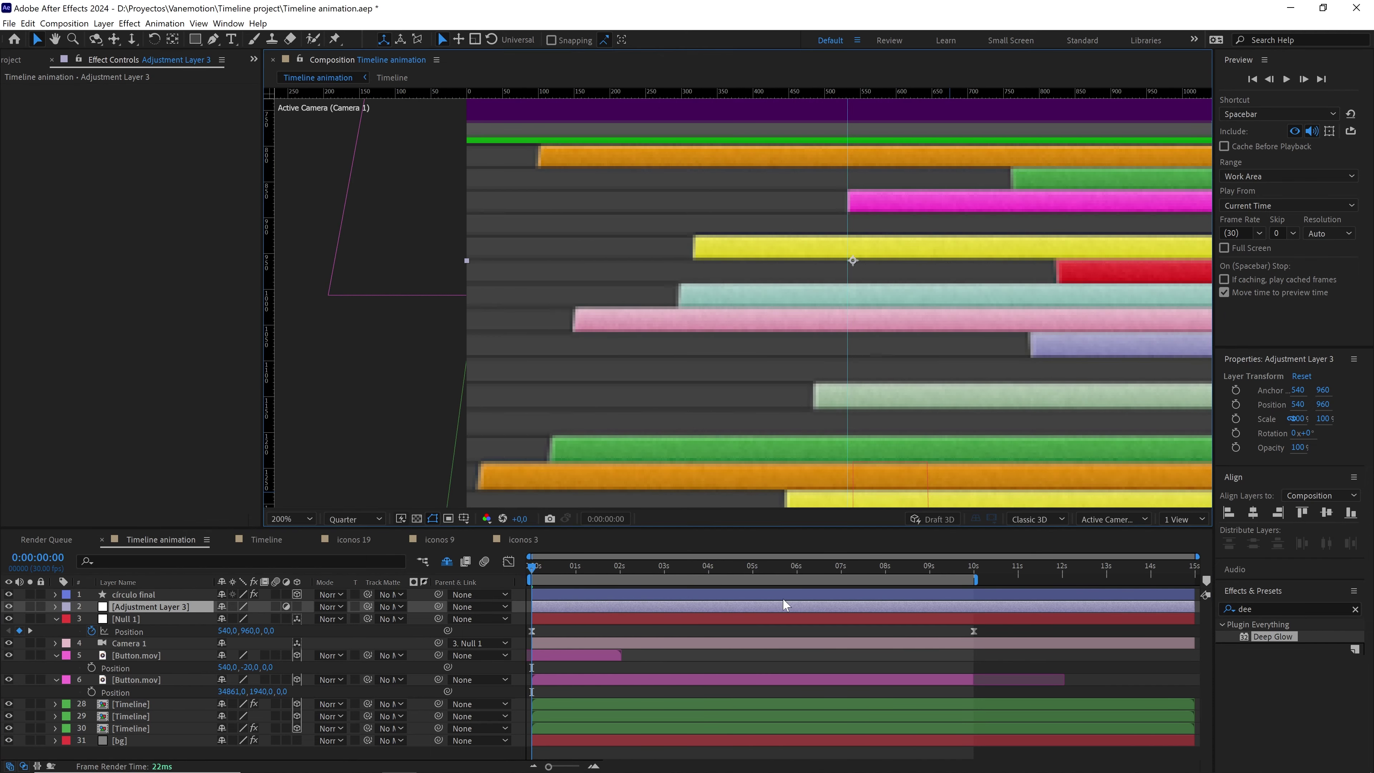
{"action": "left_click", "coordinate": [301, 521]}
{"action": "left_click", "coordinate": [287, 276]}
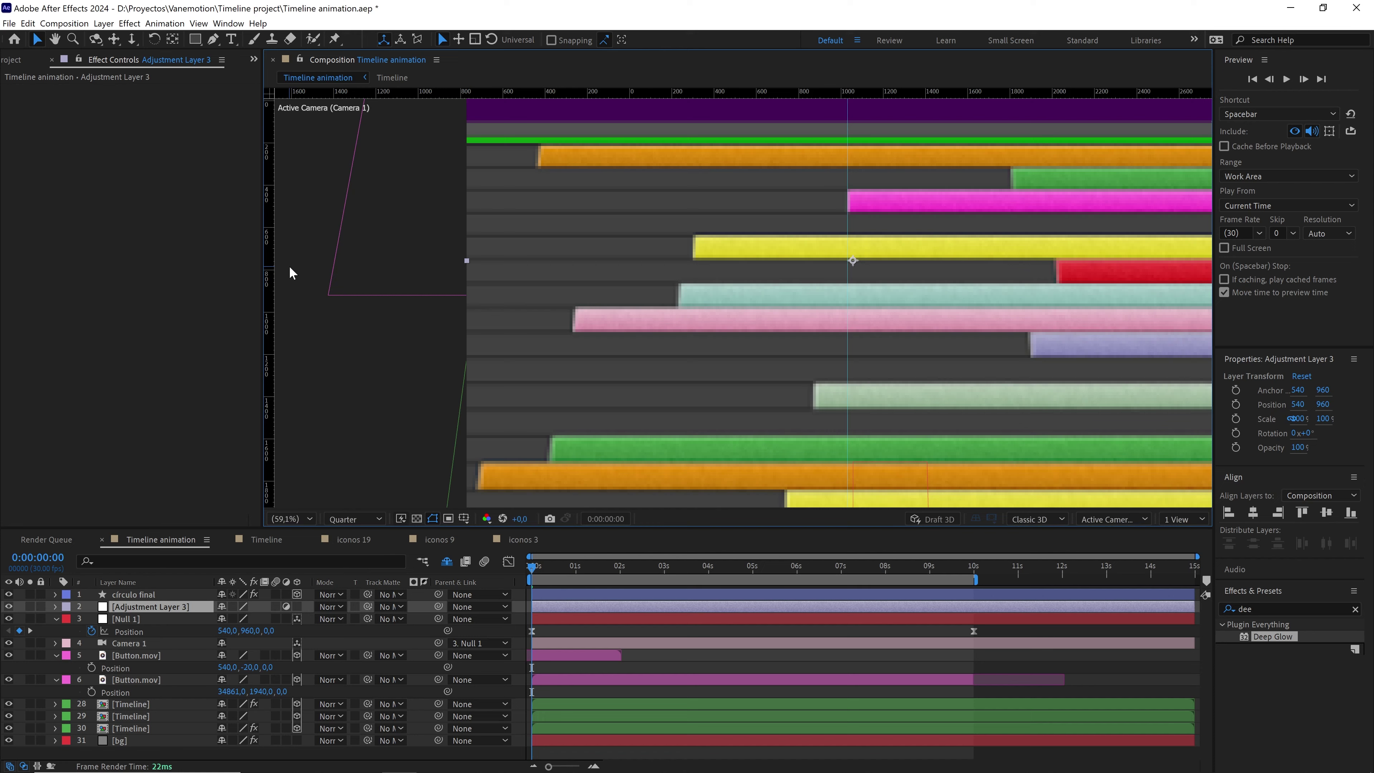
{"action": "key", "text": "space"}
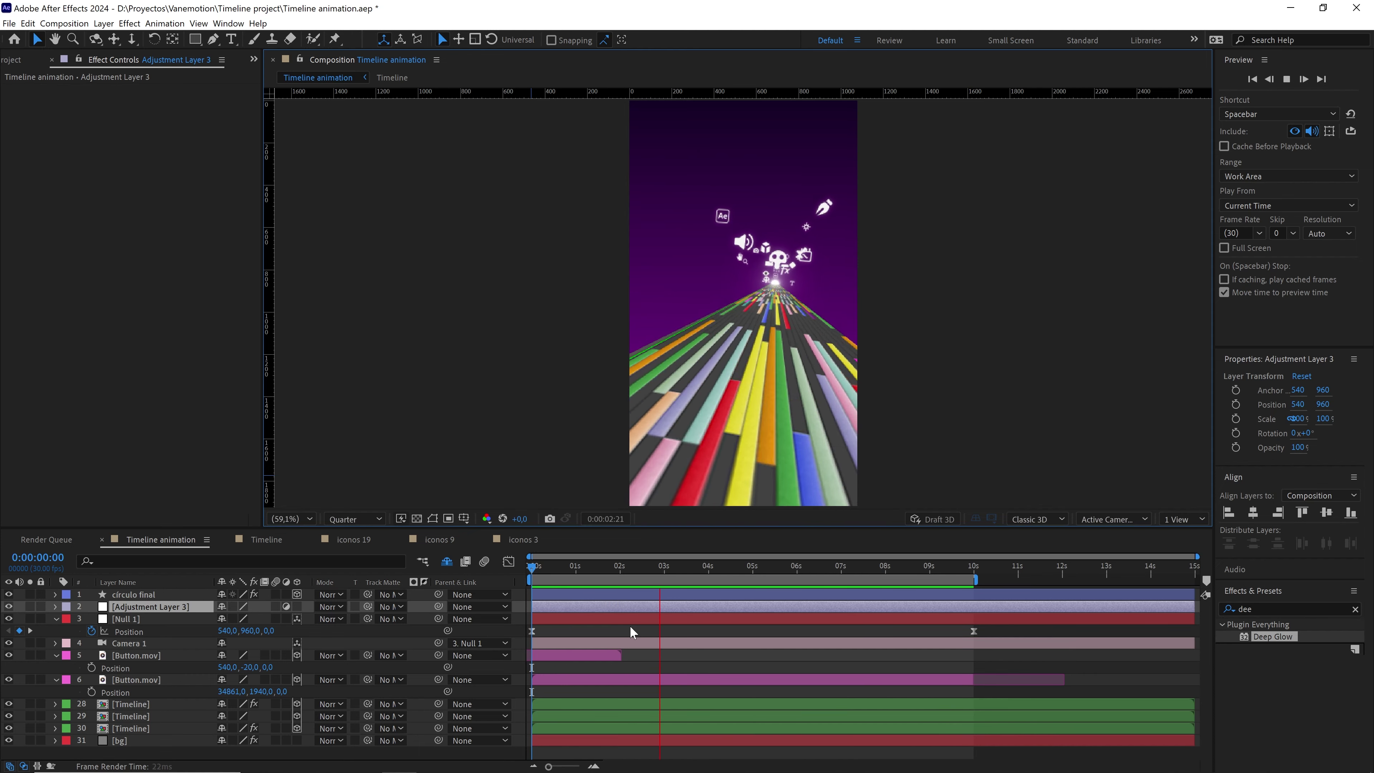
{"action": "left_click", "coordinate": [669, 568]}
{"action": "left_click_drag", "start_coordinate": [671, 571], "coordinate": [802, 563]}
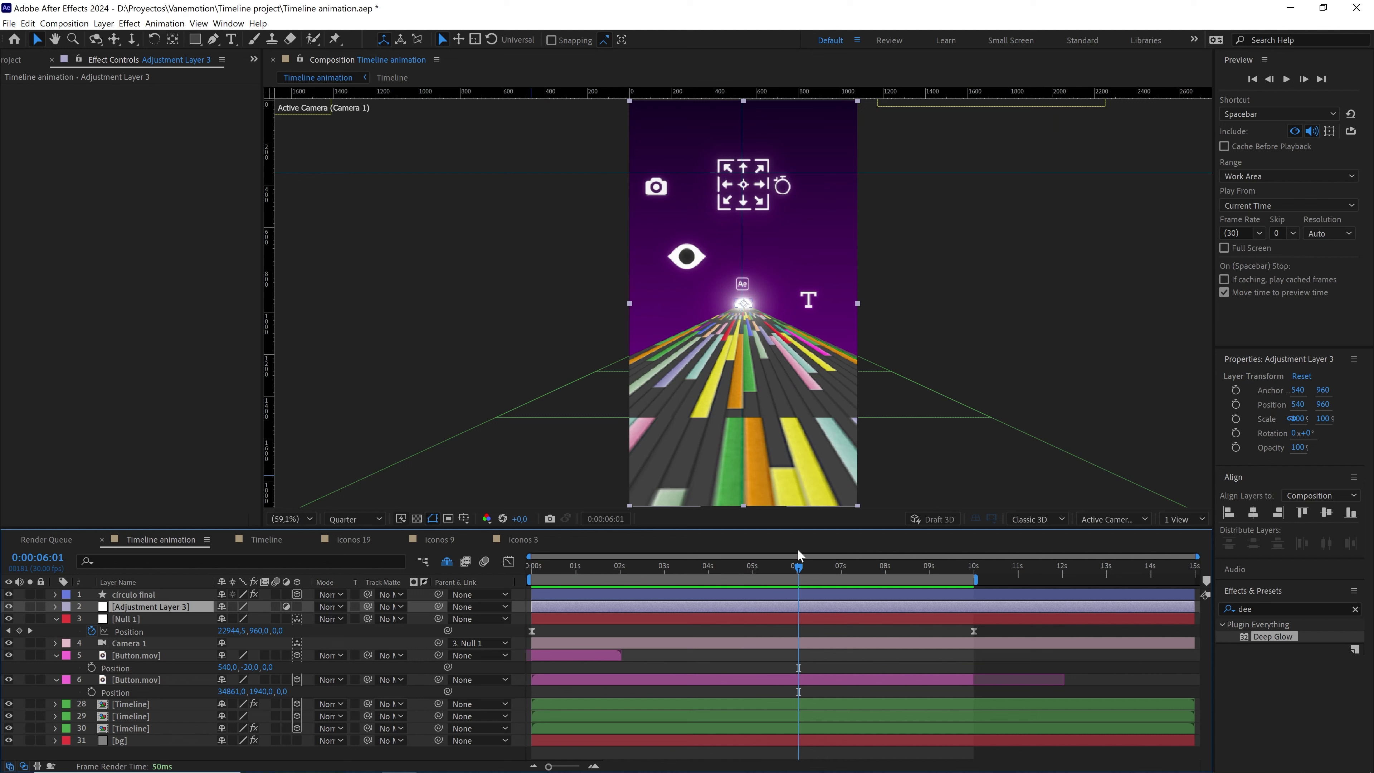
- Set the preview resolution to Full and examine the glowing half circle between about 0:00:07:05 and 0:00:07:12
{"action": "left_click", "coordinate": [373, 521]}
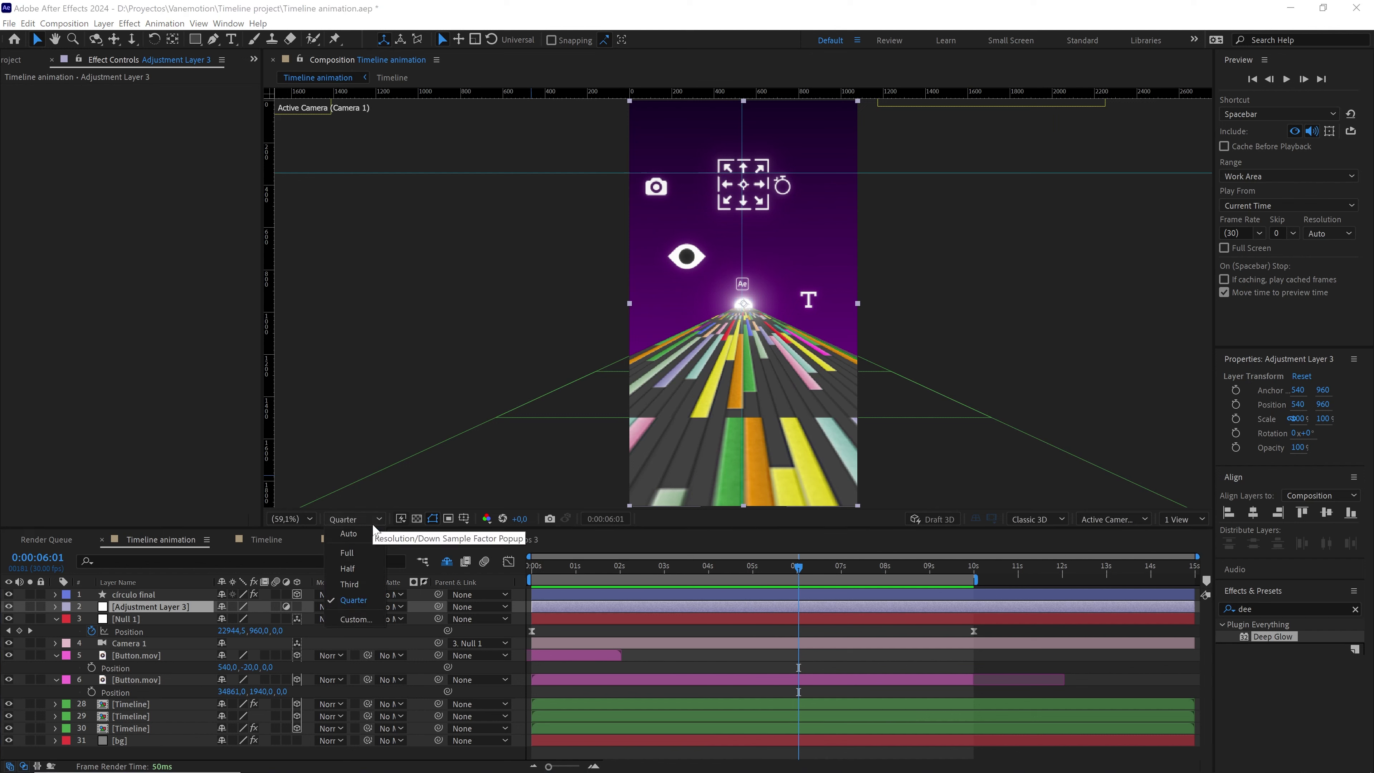
{"action": "left_click", "coordinate": [370, 552]}
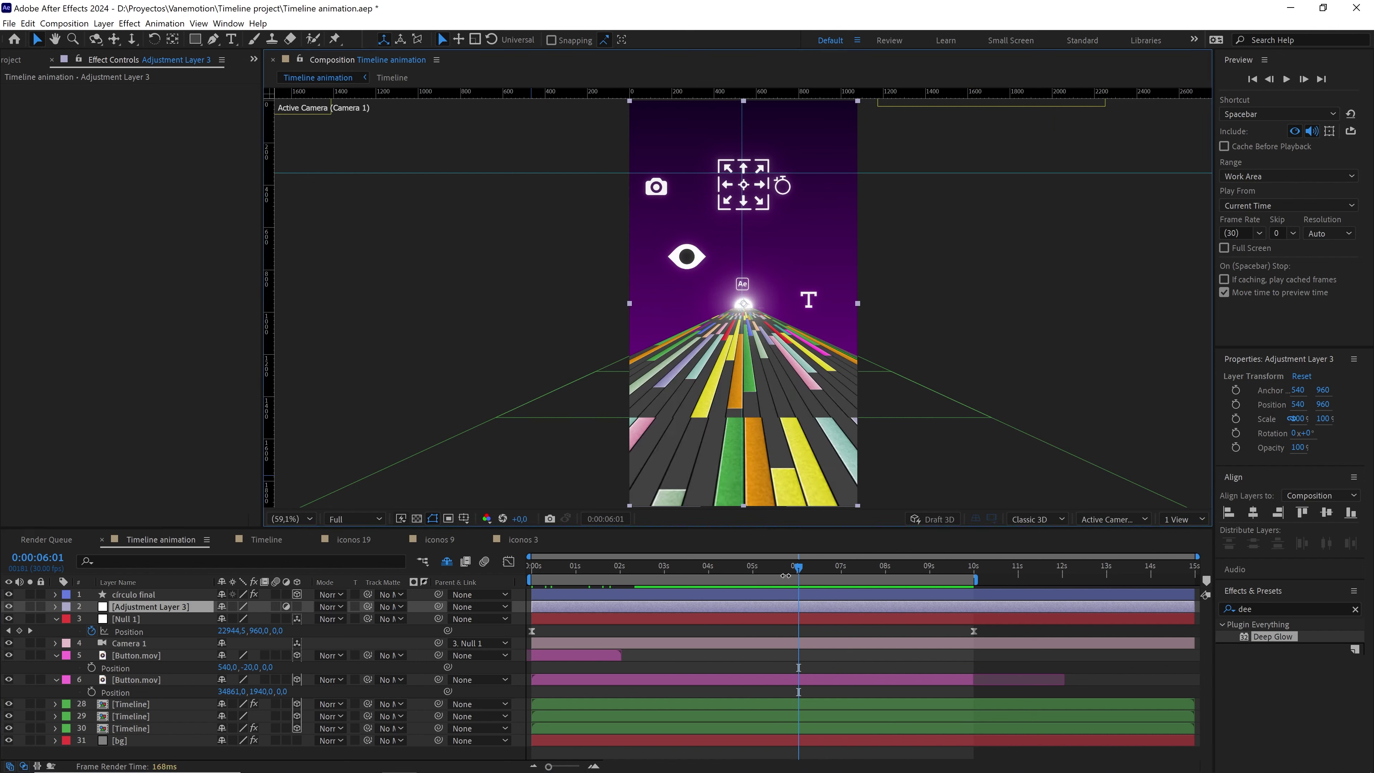
{"action": "left_click", "coordinate": [822, 567]}
{"action": "left_click_drag", "start_coordinate": [824, 567], "coordinate": [859, 568]}
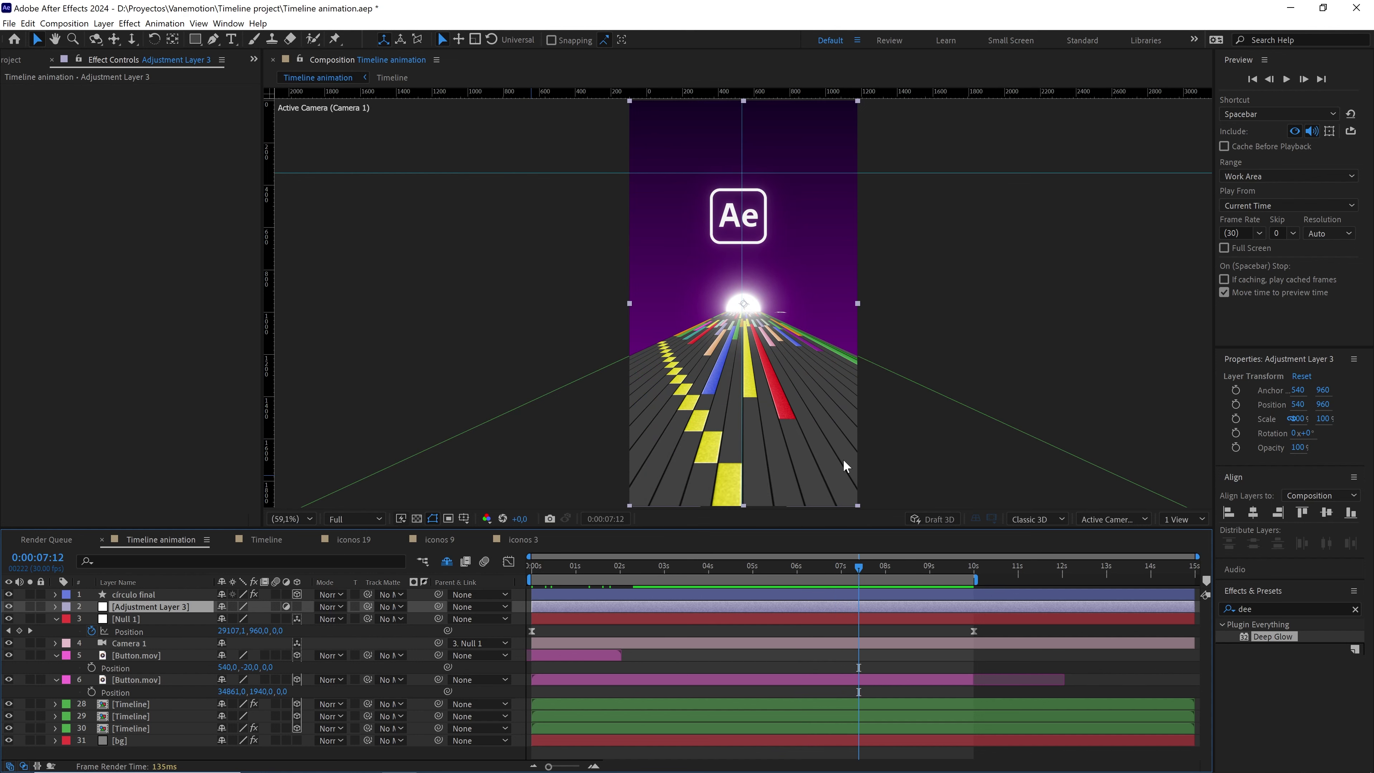
{"action": "key", "text": "comma"}
{"action": "left_click_drag", "start_coordinate": [787, 354], "coordinate": [789, 374]}
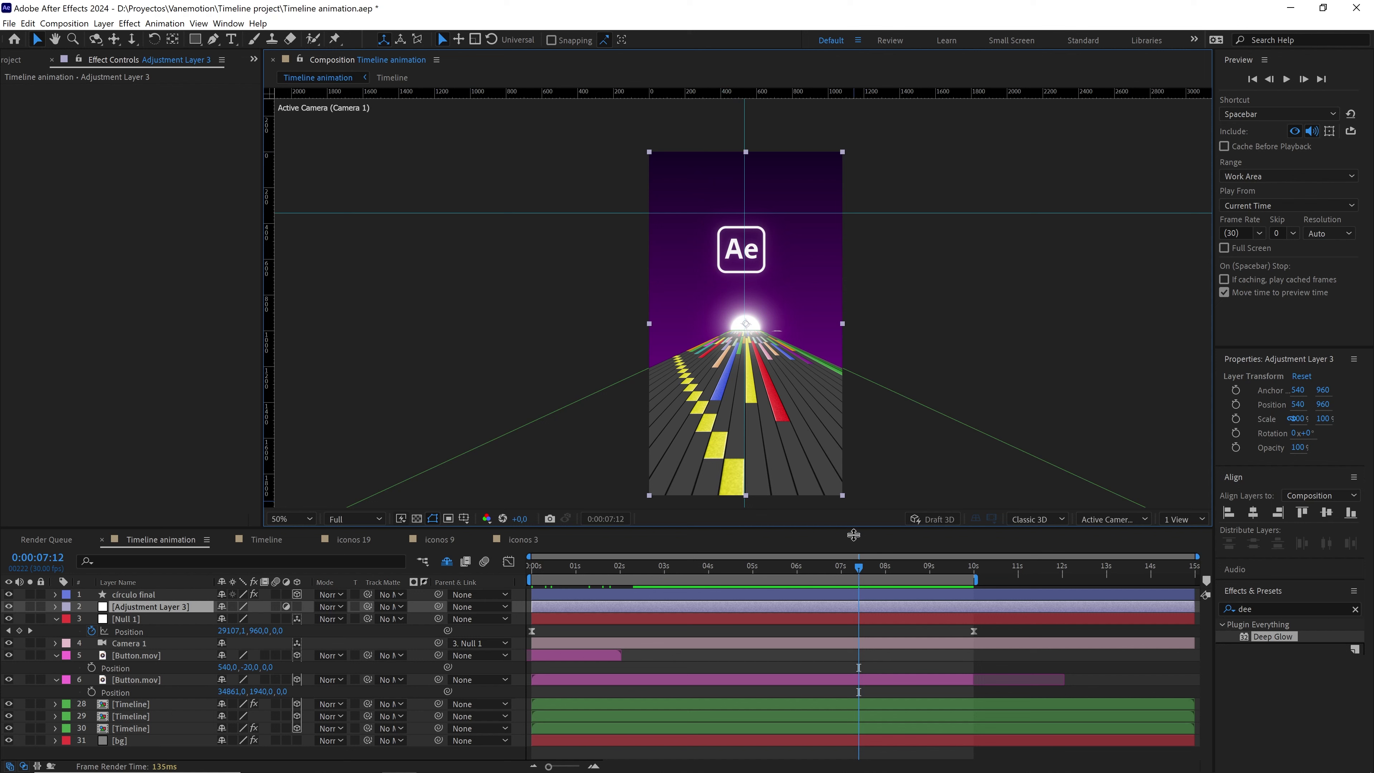
{"action": "mouse_move", "coordinate": [847, 565]}
{"action": "left_mouse_down"}
{"action": "mouse_move", "coordinate": [822, 567]}
{"action": "mouse_move", "coordinate": [850, 567]}
{"action": "left_mouse_up"}
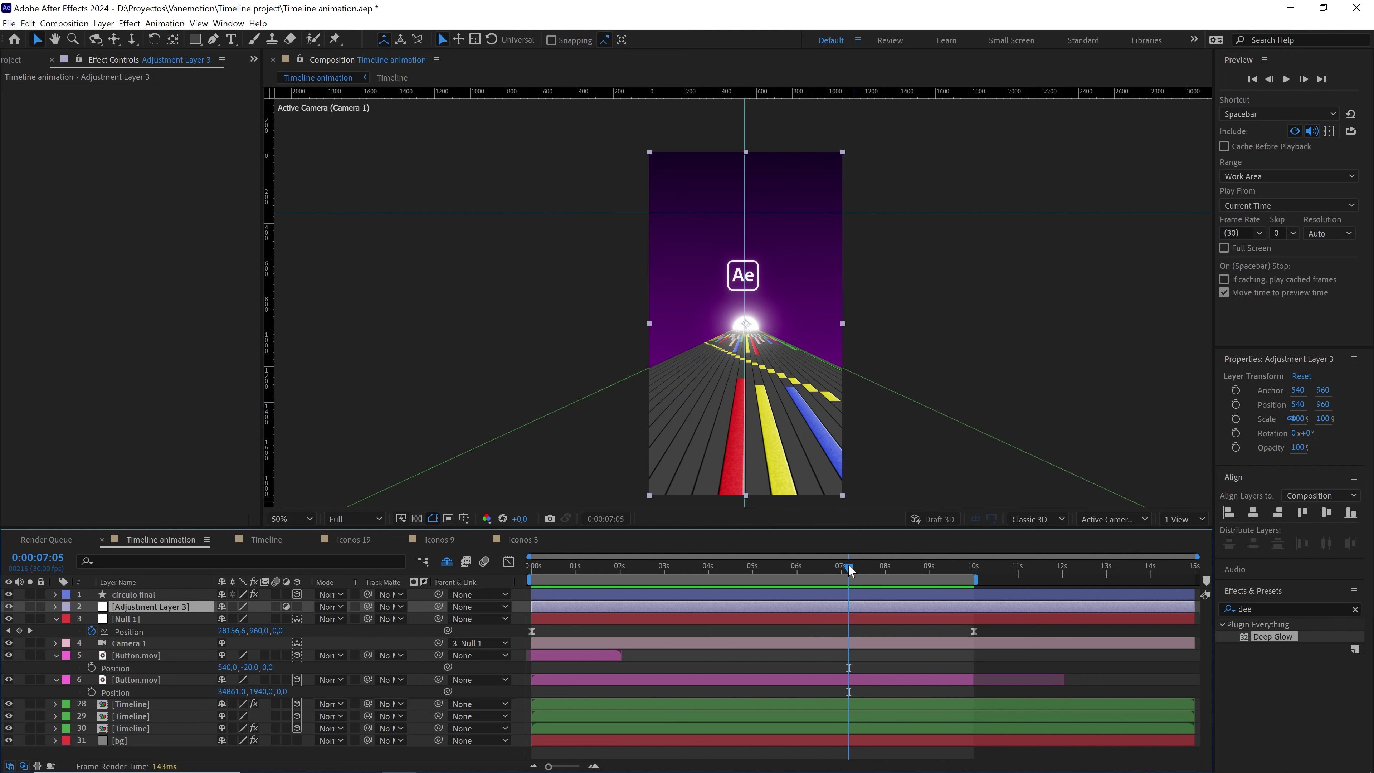
- Duplicate the círculo final layer, and delete Deep Glow from the original layer and solo it
{"action": "left_click", "coordinate": [166, 593]}
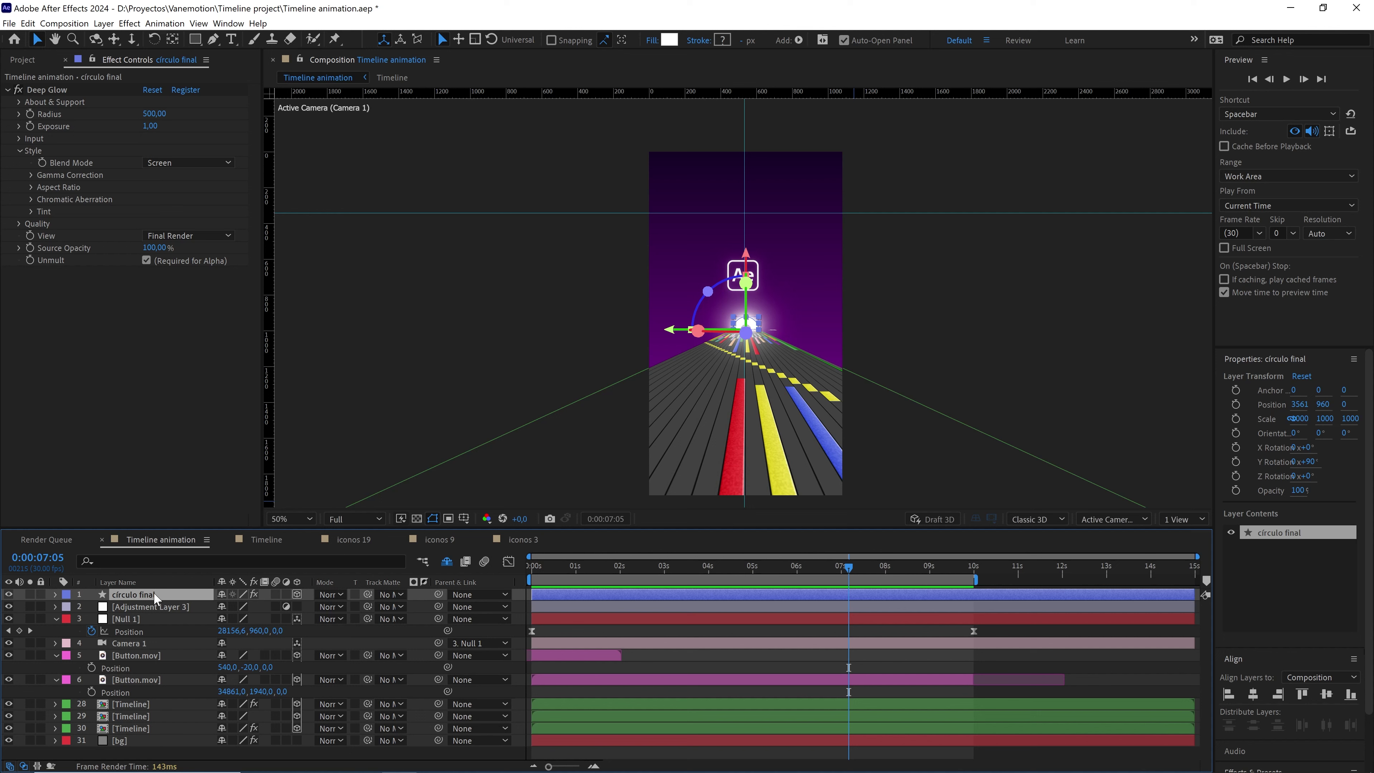
{"action": "key", "text": "ctrl+d"}
{"action": "left_click", "coordinate": [132, 607]}
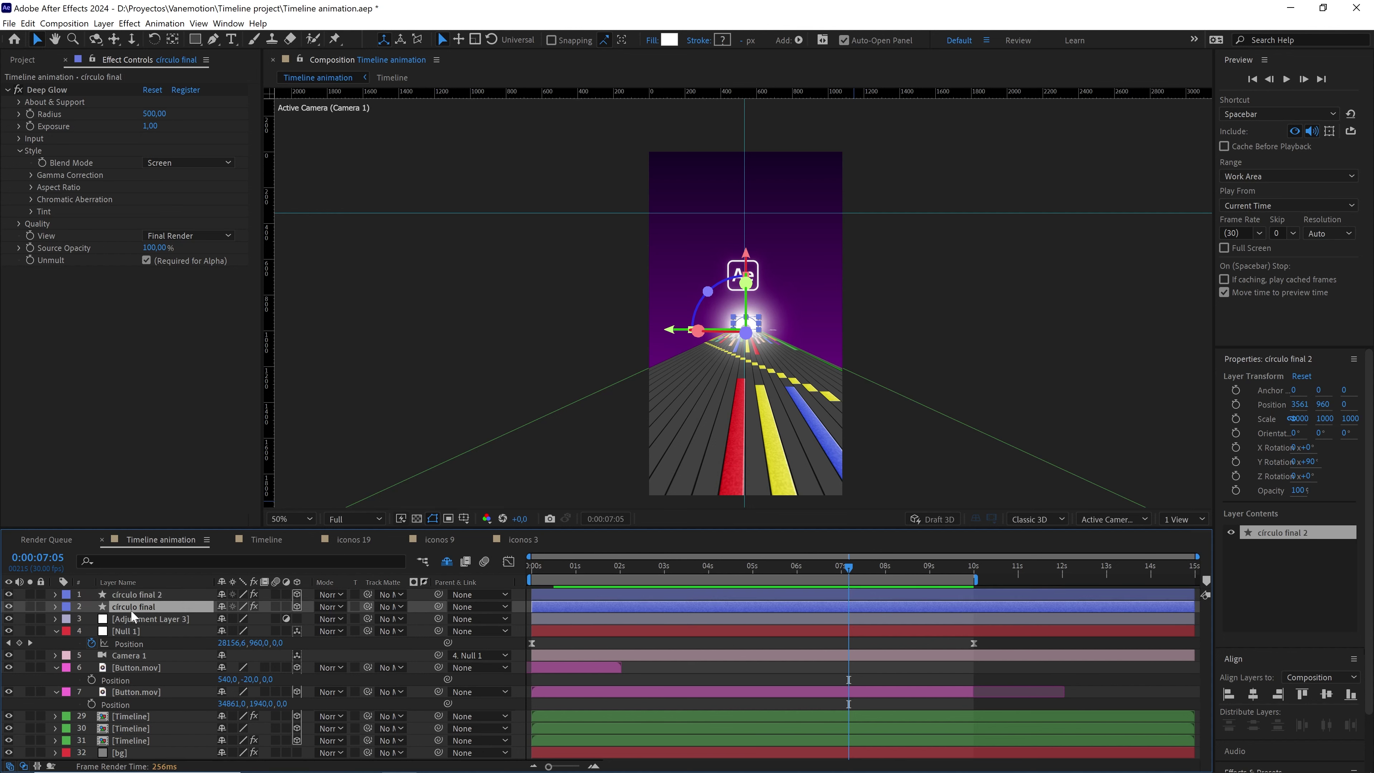
{"action": "left_click", "coordinate": [57, 90]}
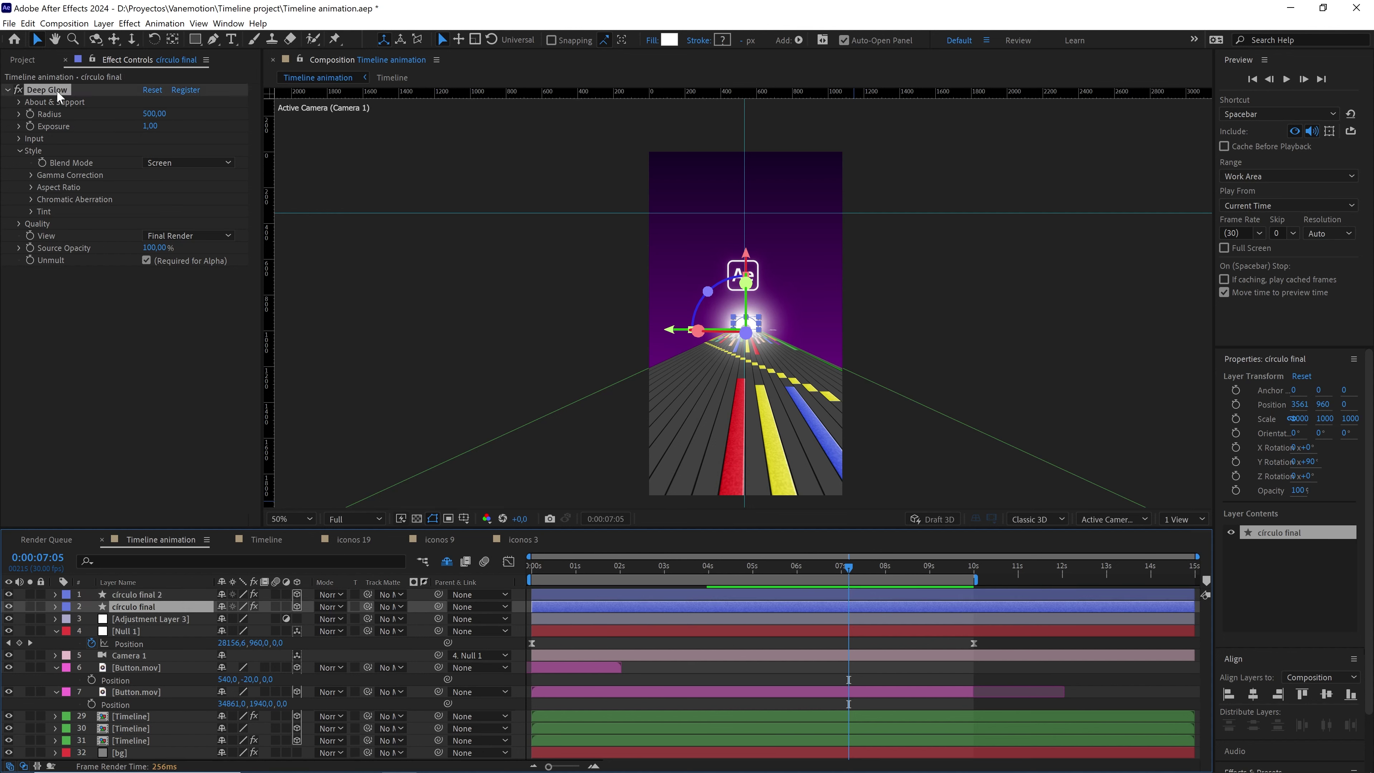
{"action": "key", "text": "Delete"}
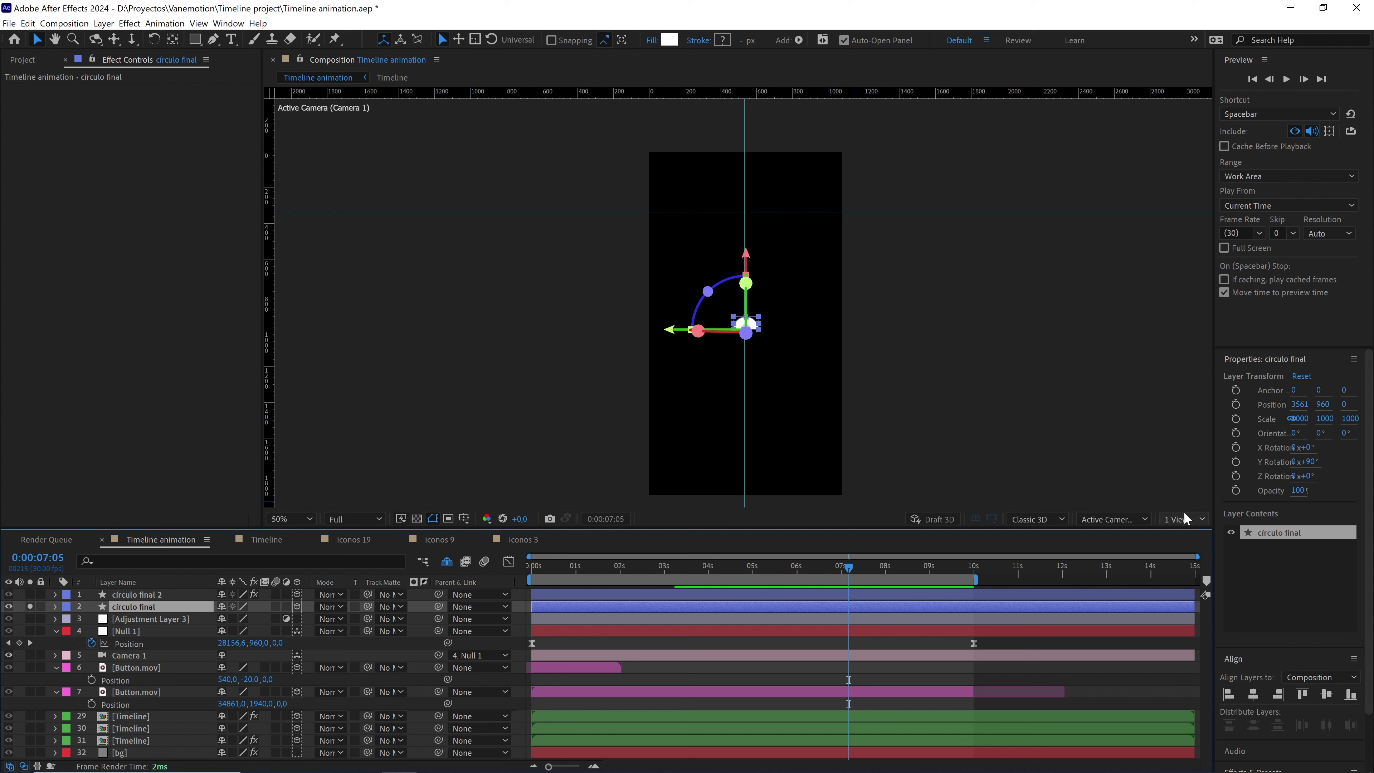
- Find the CC Radial Fast Blur effect and apply it to the soloed círculo final layer
{"action": "scroll", "coordinate": [1281, 571], "scroll_direction": "down", "scroll_amount": 2}
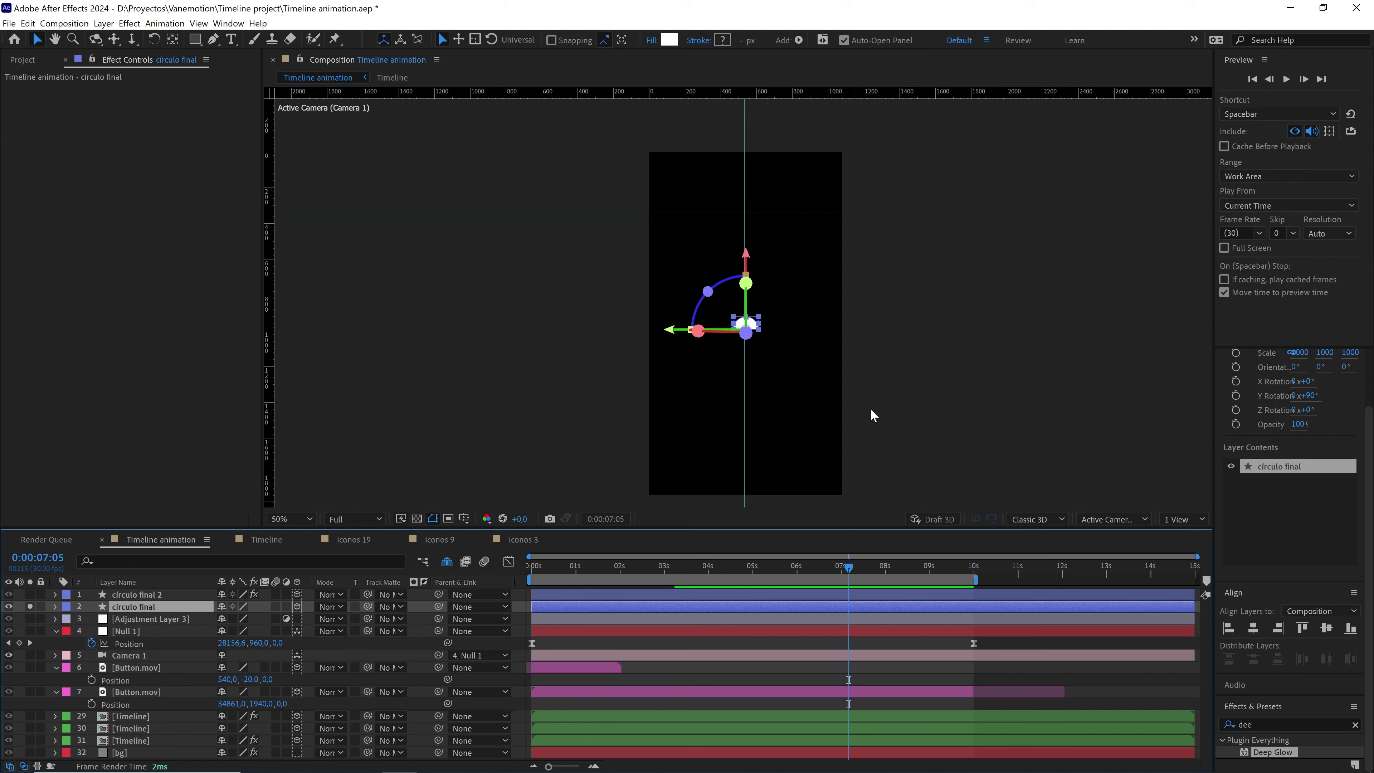
{"action": "scroll", "coordinate": [870, 415], "scroll_direction": "up", "scroll_amount": 4}
{"action": "left_click_drag", "start_coordinate": [880, 401], "coordinate": [885, 325]}
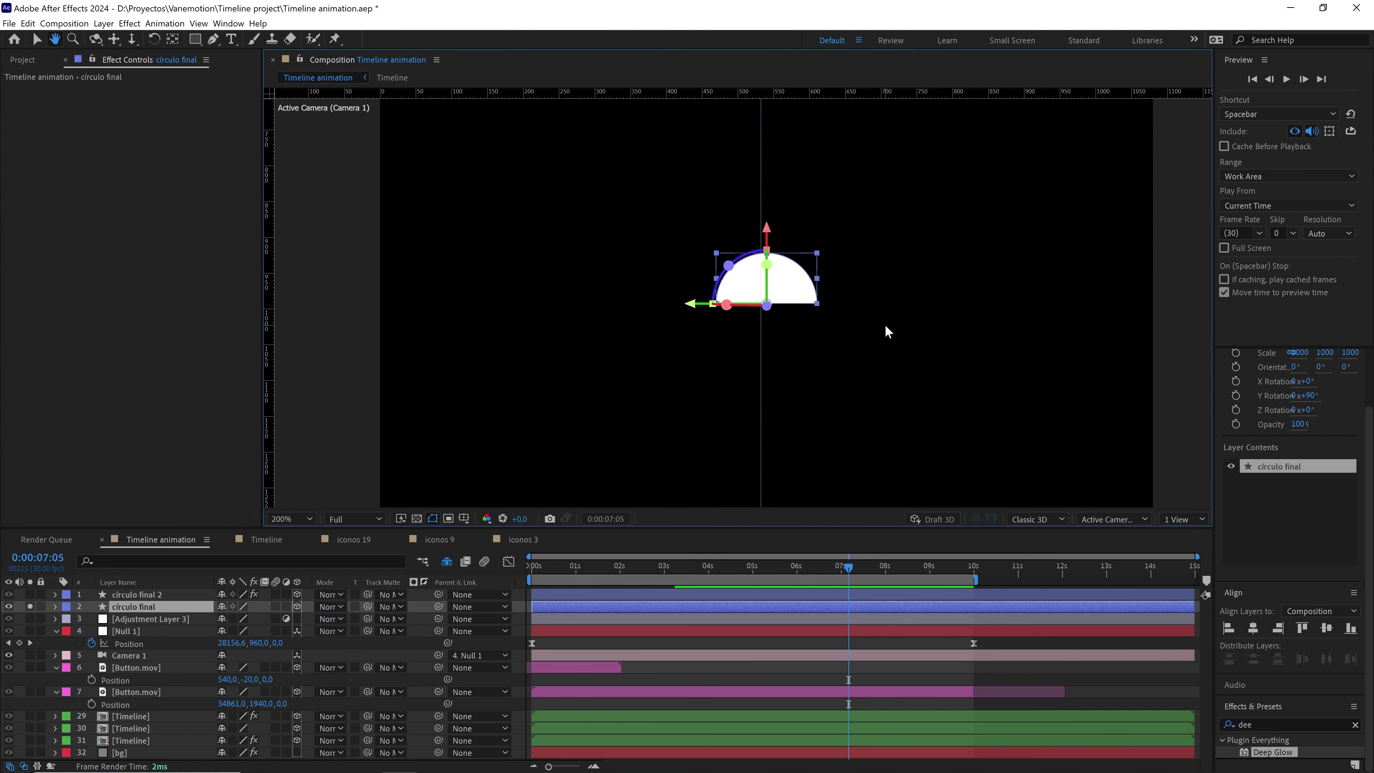
{"action": "key", "text": "v"}
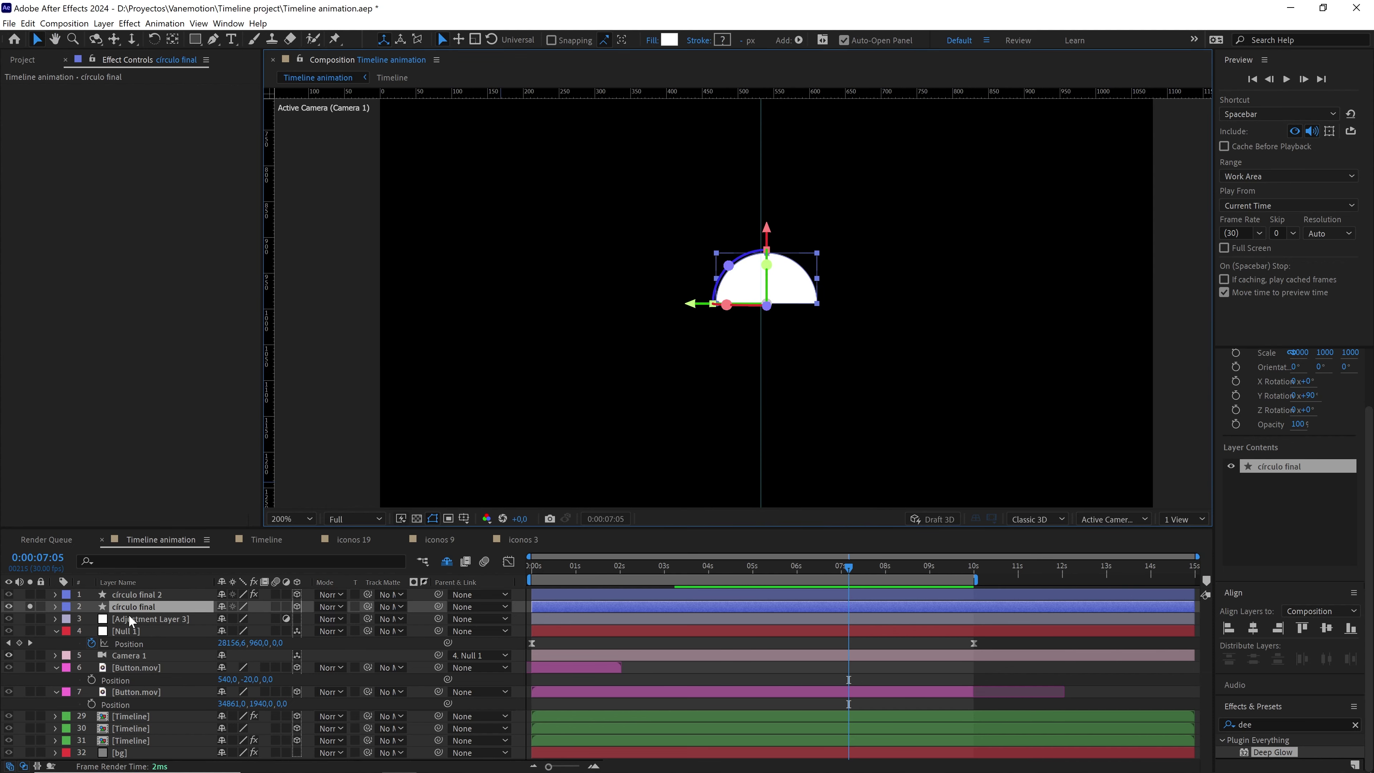
{"action": "double_click", "coordinate": [1279, 720]}
{"action": "type", "text": "radi"}
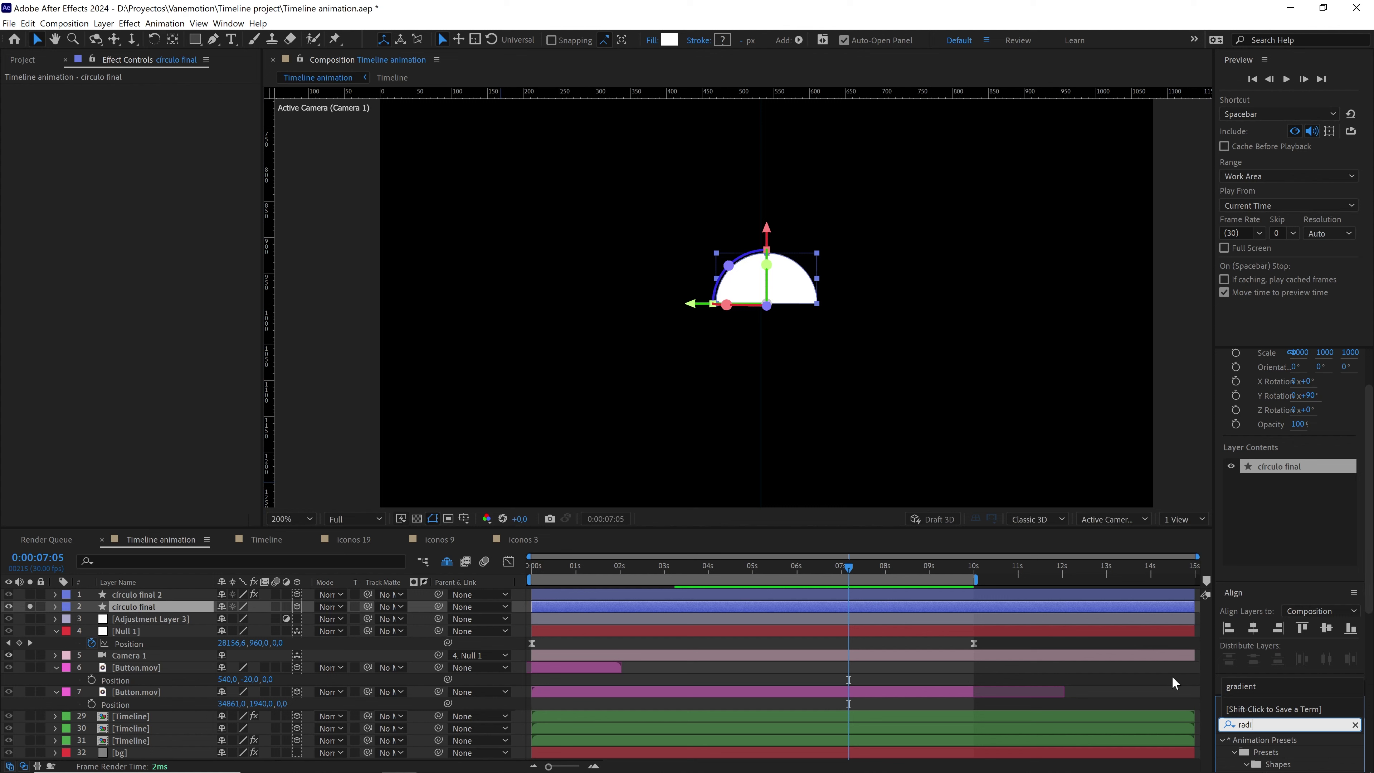
{"action": "type", "text": "al f"}
{"action": "left_click_drag", "start_coordinate": [1285, 752], "coordinate": [141, 602]}
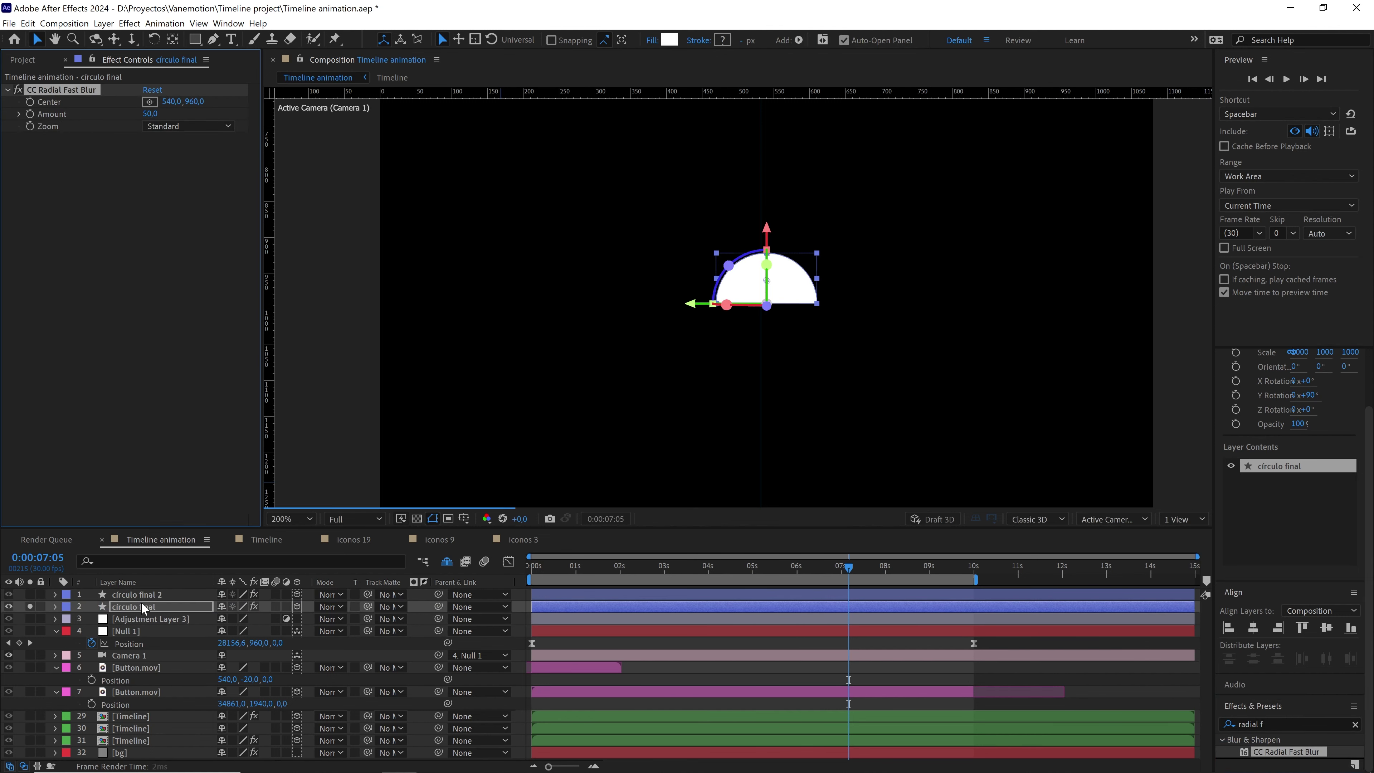
- Set the CC Radial Fast Blur amount to 100 and its zoom mode to Brightest
{"action": "left_click", "coordinate": [154, 114]}
{"action": "type", "text": "100"}
{"action": "key", "text": "Return"}
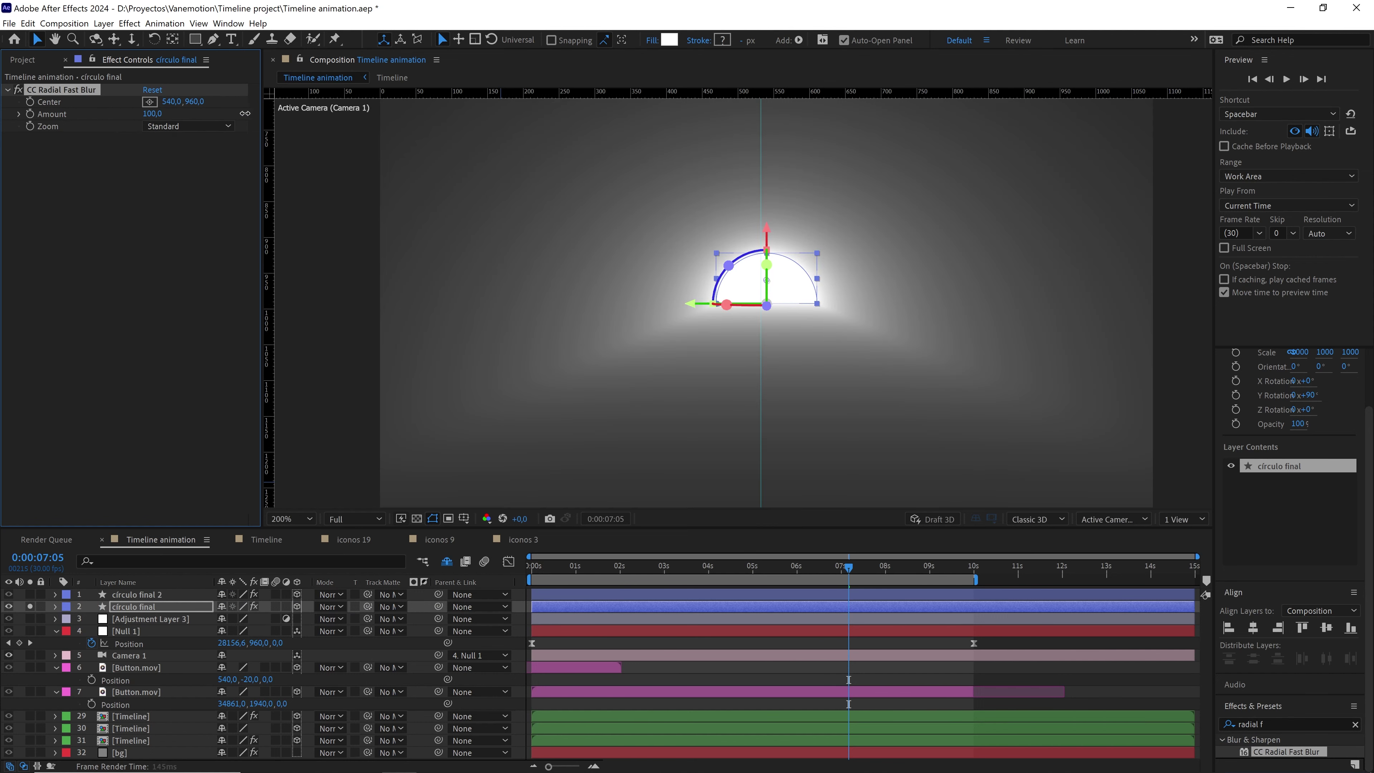
{"action": "left_click", "coordinate": [193, 129]}
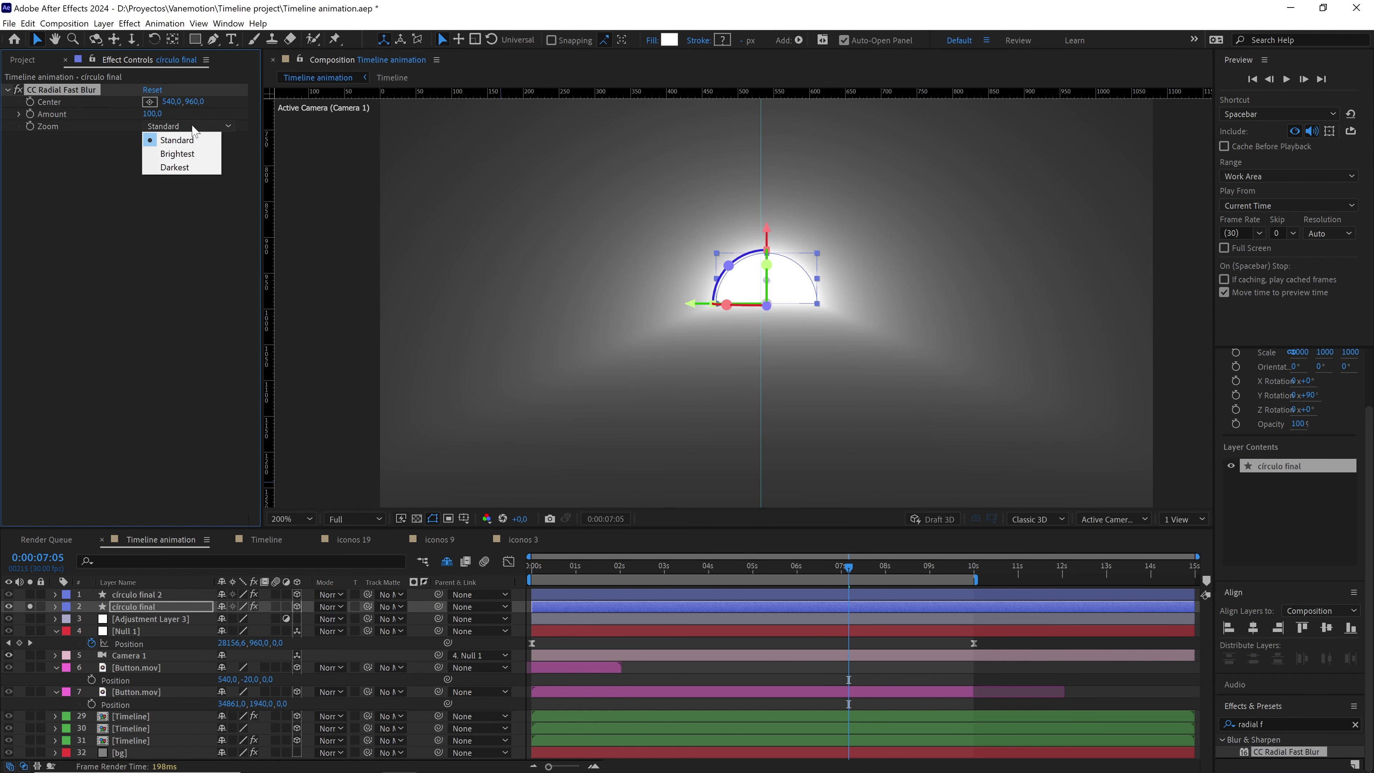
{"action": "left_click", "coordinate": [188, 156]}
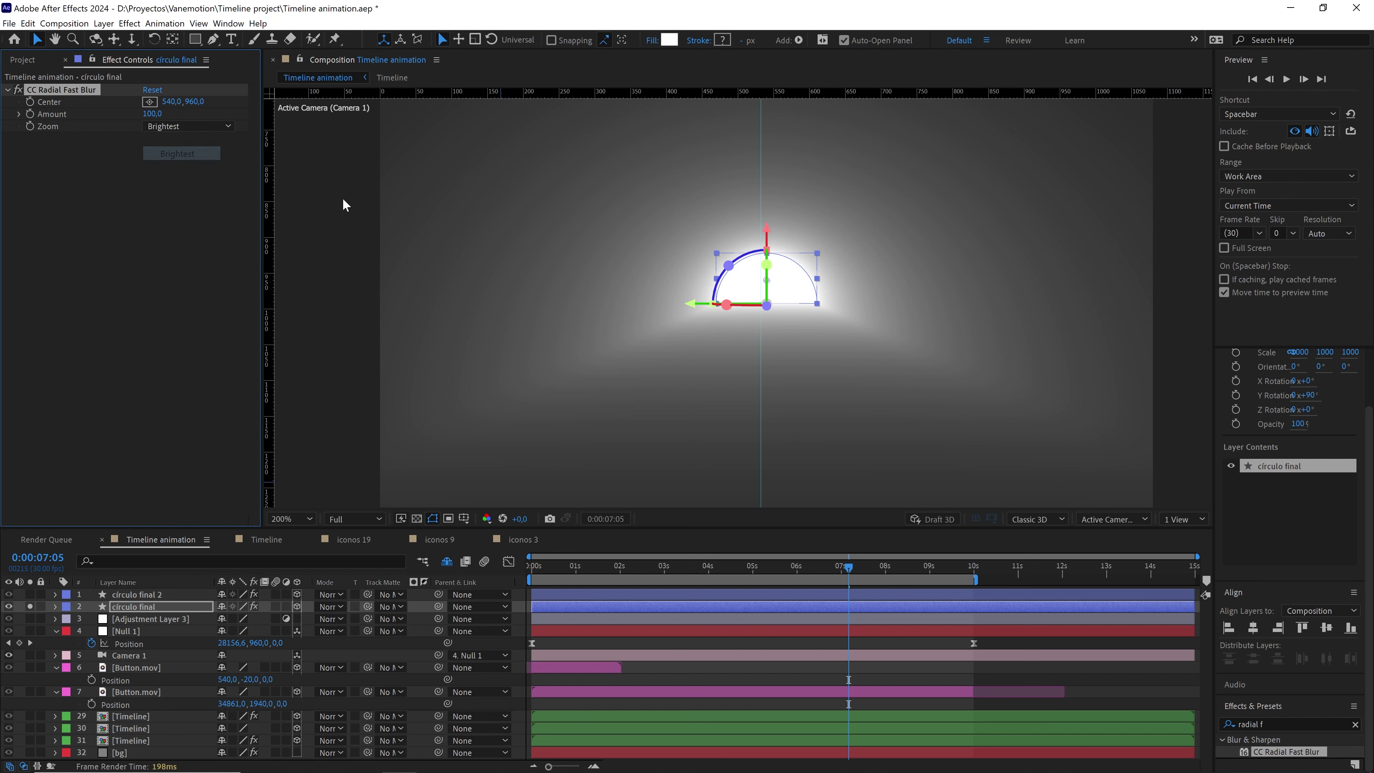
- Switch the preview to Quarter resolution and examine how the radial blur behaves between about 0:00:06:19 and 0:00:08:00
{"action": "key", "text": "comma"}
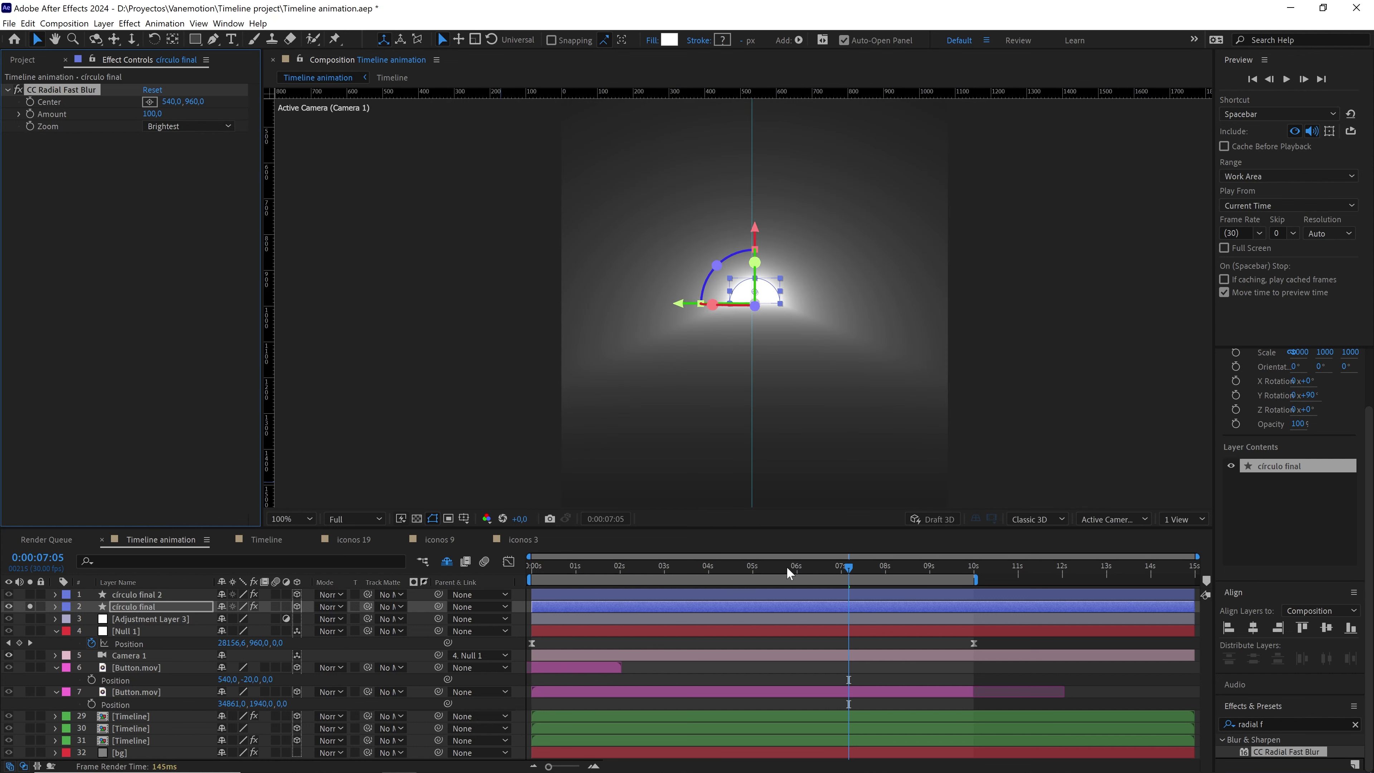
{"action": "left_click_drag", "start_coordinate": [847, 570], "coordinate": [853, 568]}
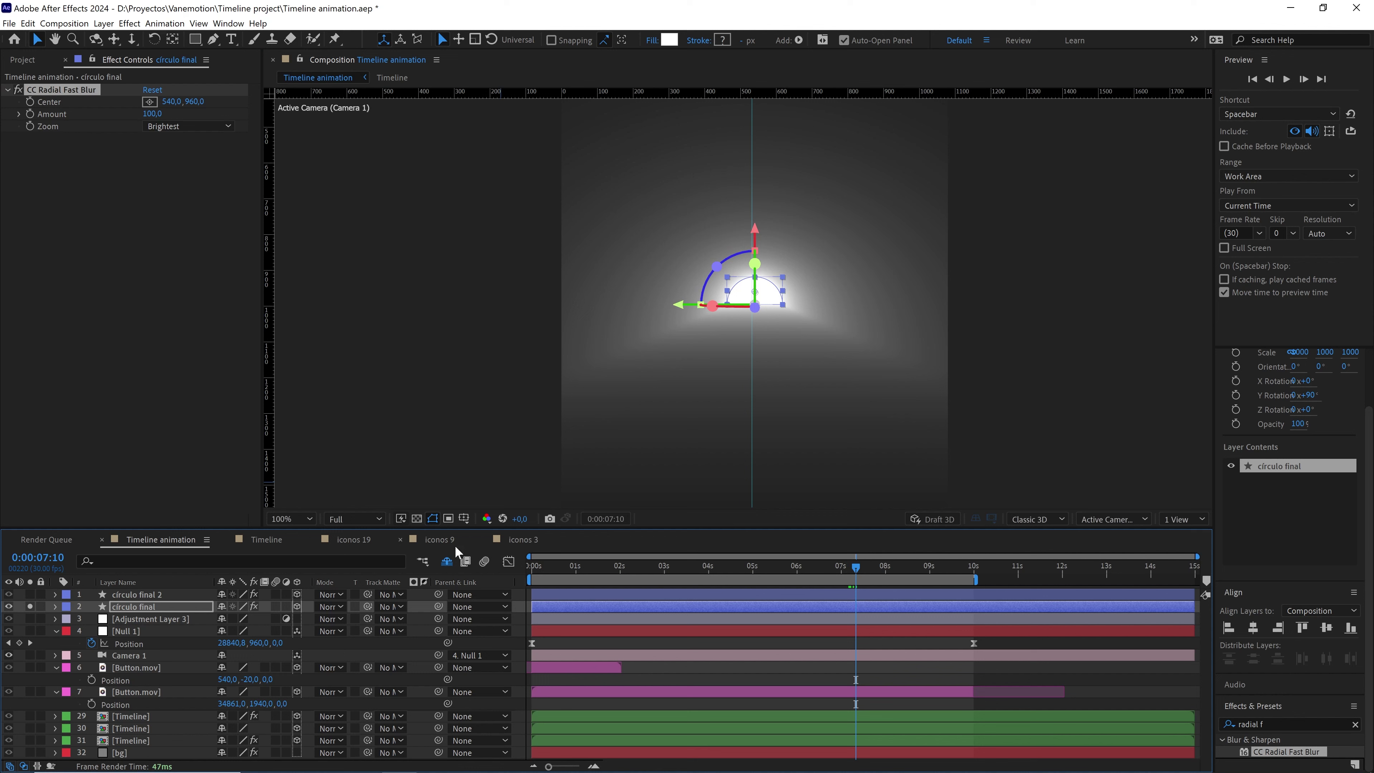
{"action": "left_click", "coordinate": [346, 520]}
{"action": "left_click", "coordinate": [353, 600]}
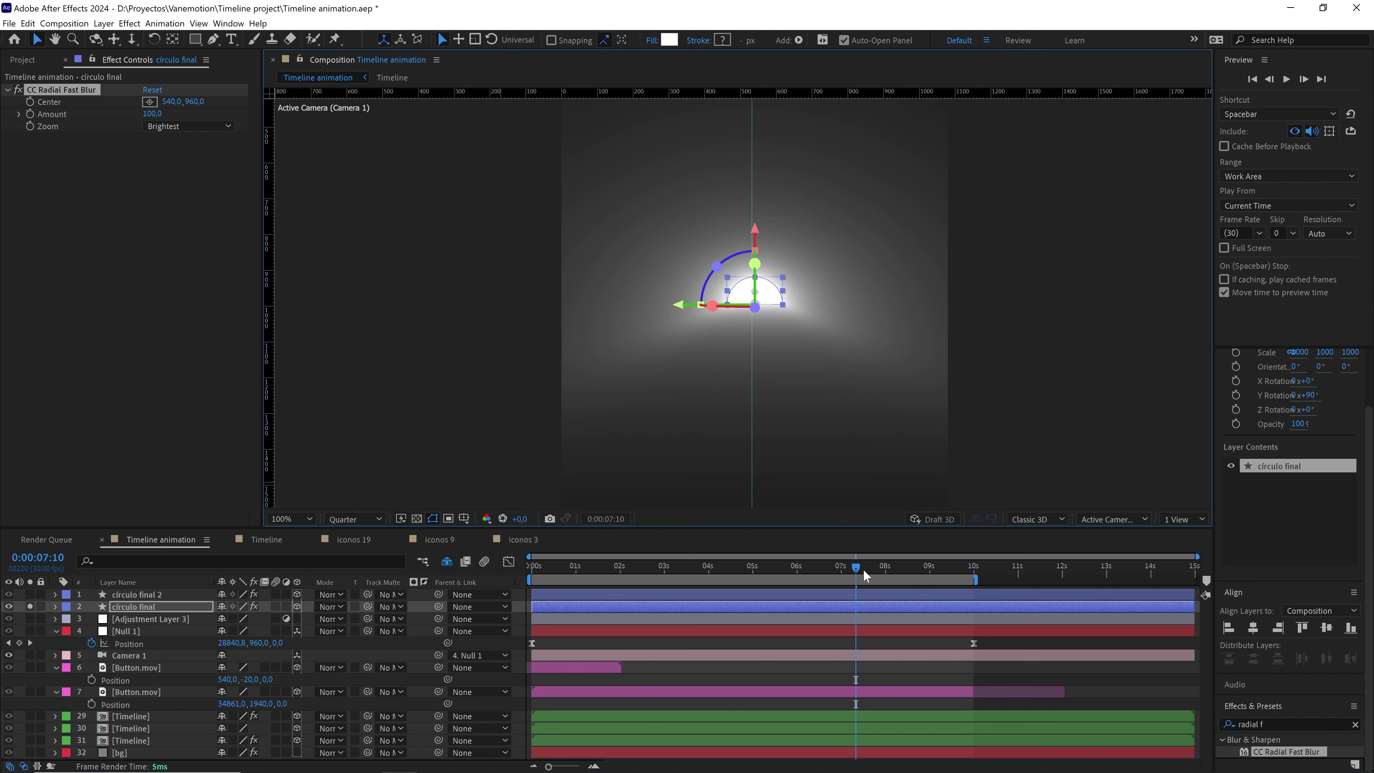
{"action": "left_click_drag", "start_coordinate": [863, 569], "coordinate": [826, 571]}
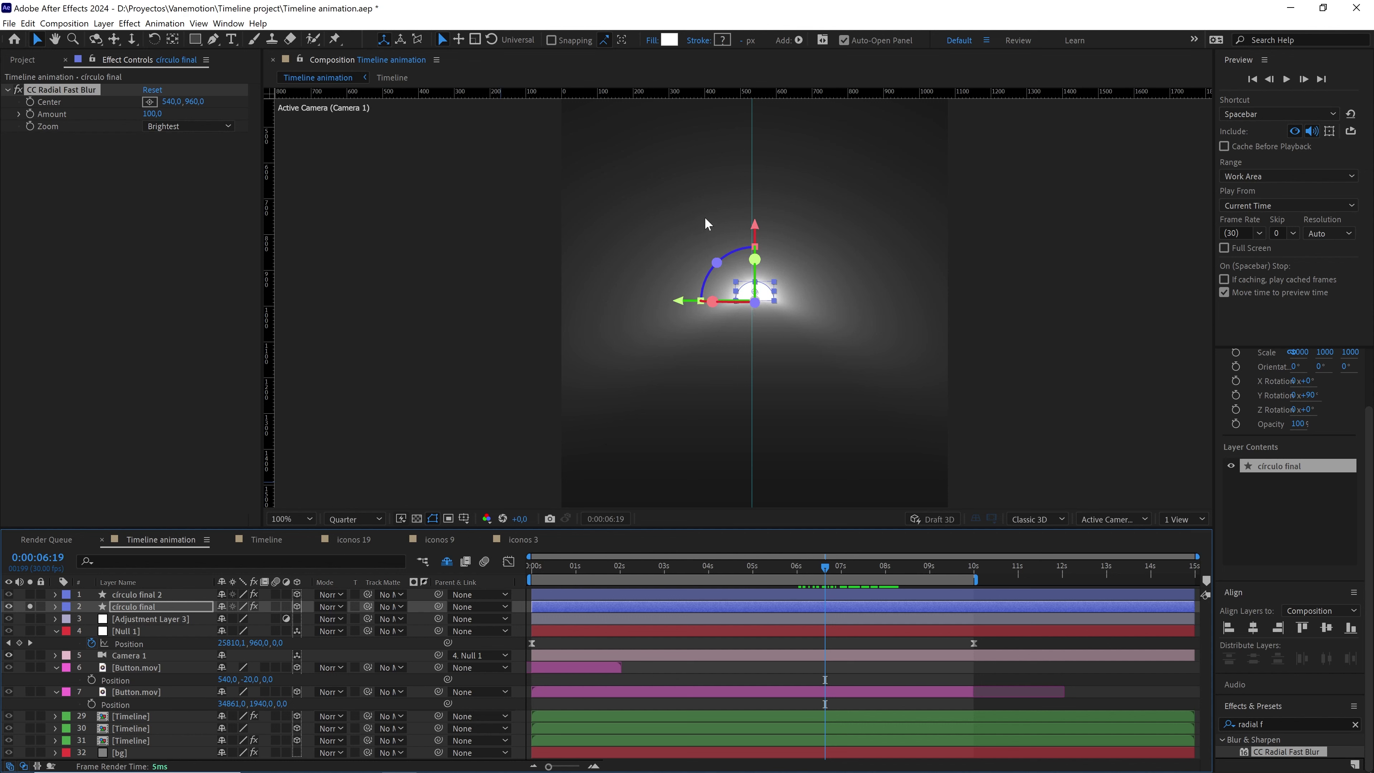
{"action": "left_click_drag", "start_coordinate": [839, 568], "coordinate": [887, 568]}
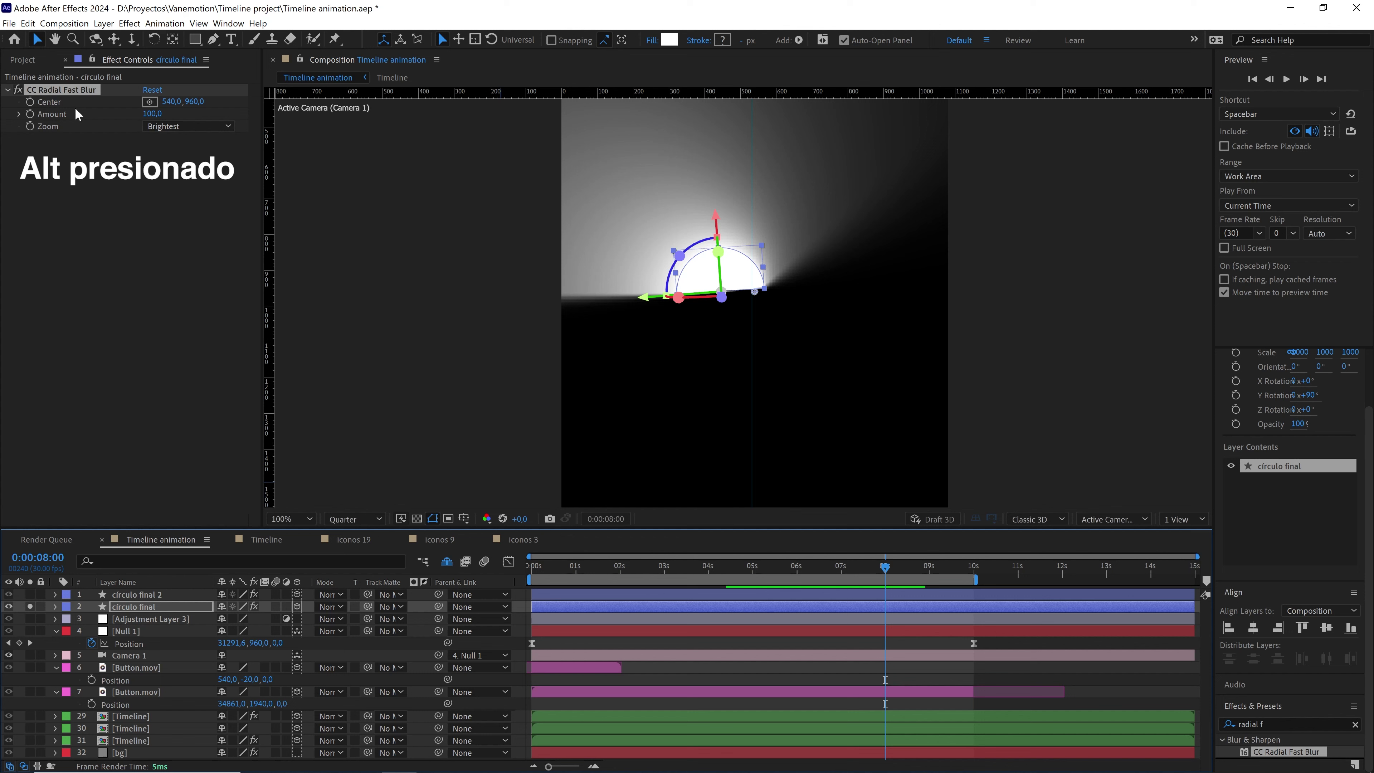
- Add the expression toComp(value) to the Center of CC Radial Fast Blur on the círculo final layer
{"action": "left_click", "coordinate": [30, 101], "text": "alt"}
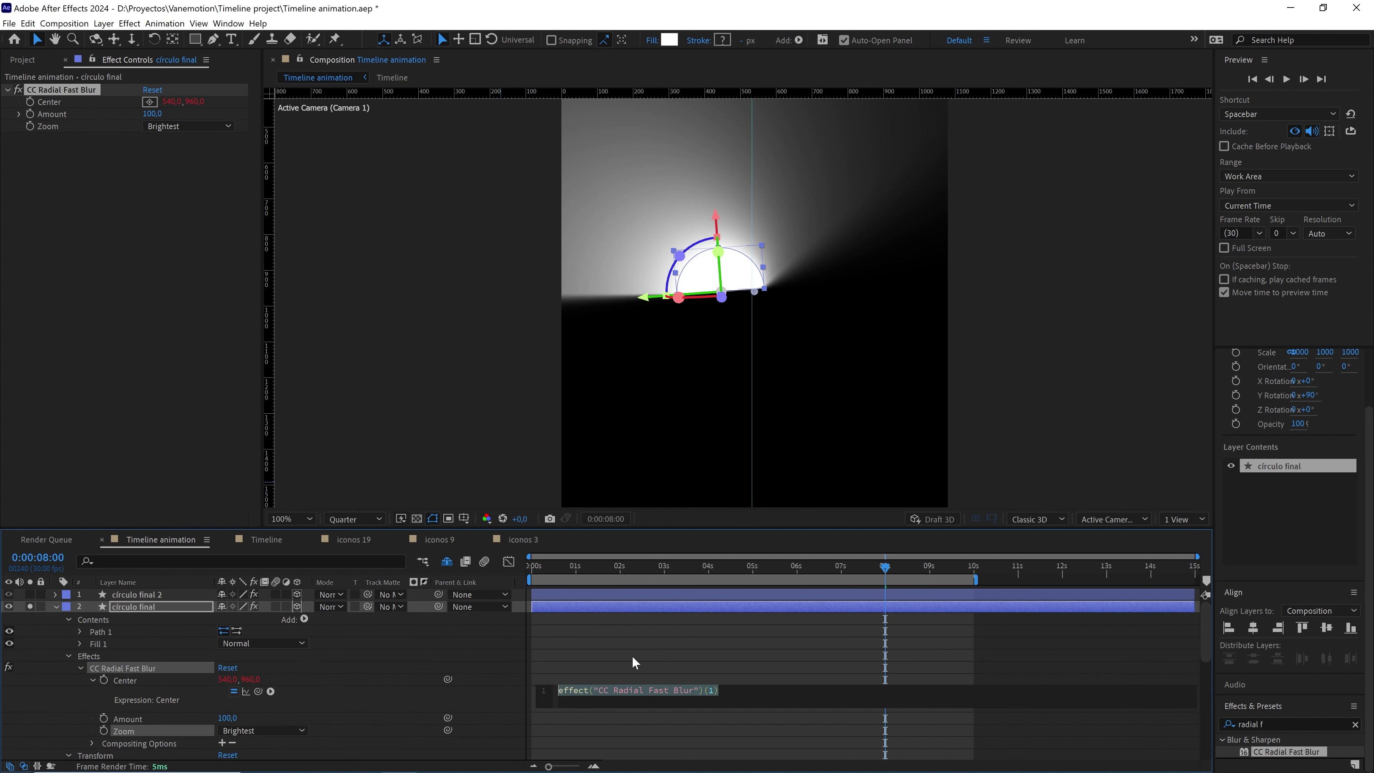
{"action": "type", "text": "tocomp"}
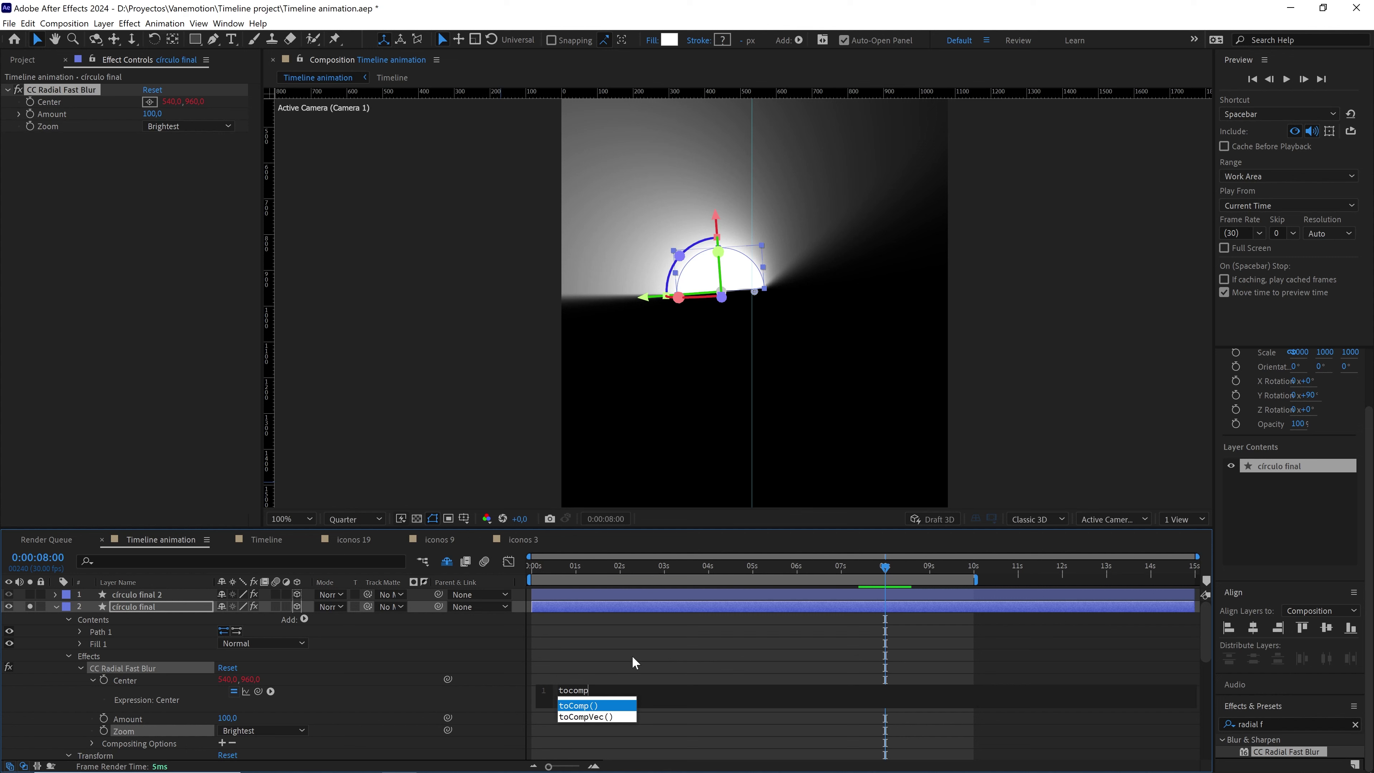
{"action": "key", "text": "Return"}
{"action": "type", "text": "value)"}
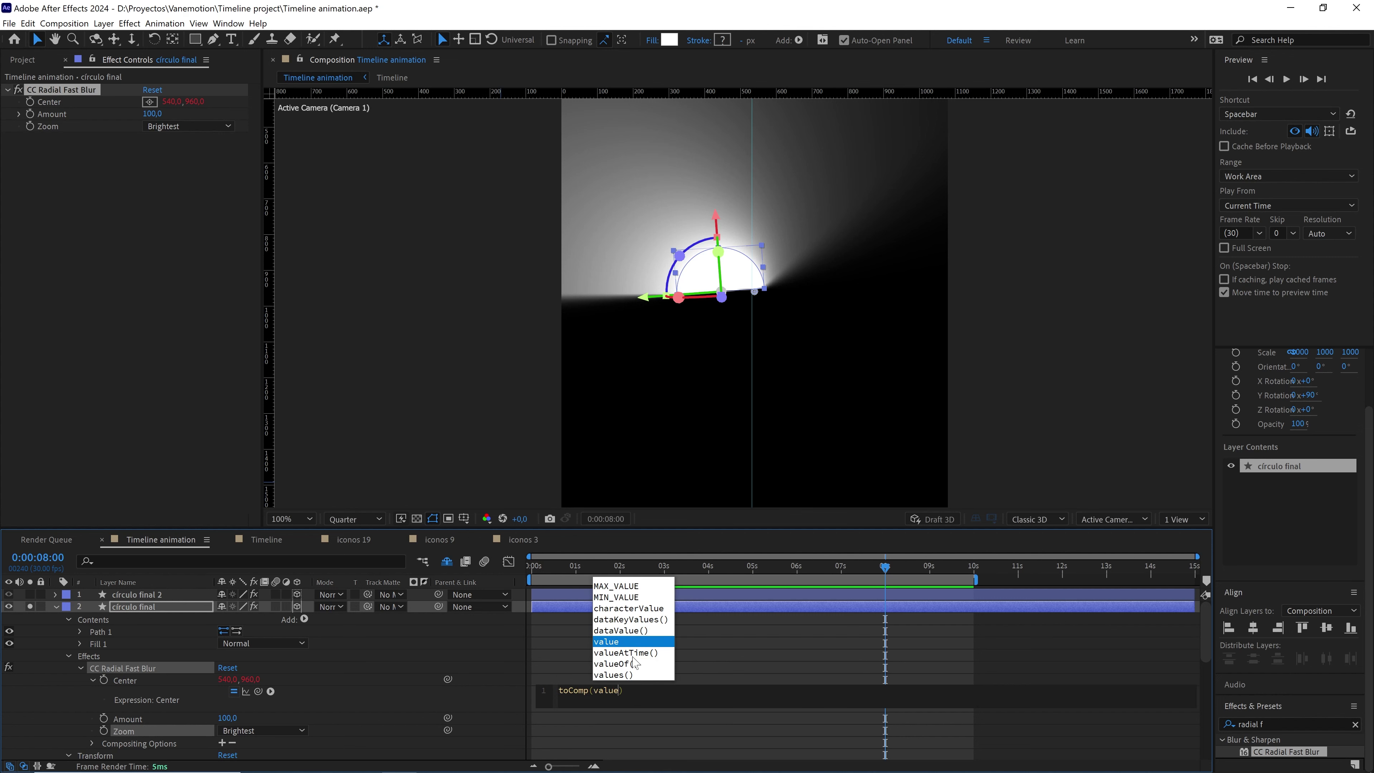
{"action": "key", "text": "Return"}
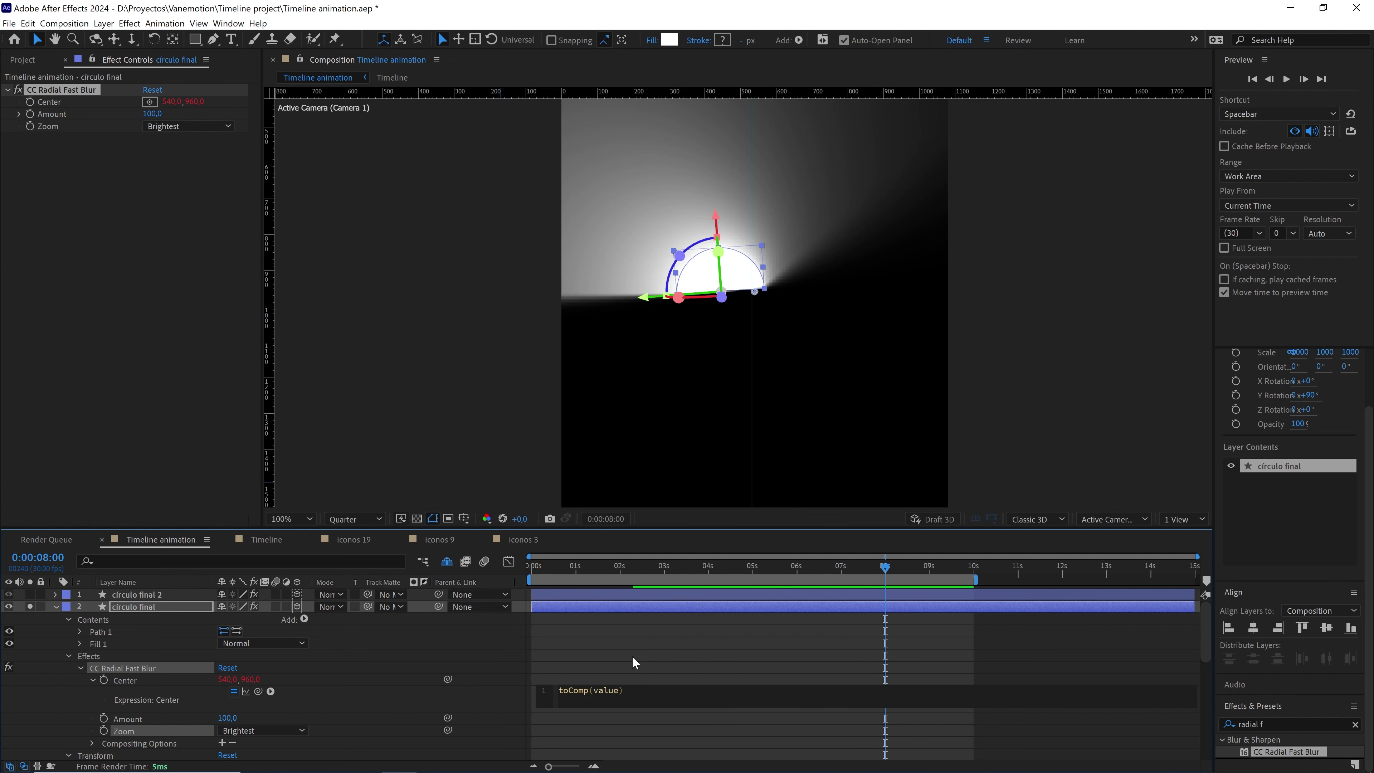
{"action": "left_click", "coordinate": [707, 637]}
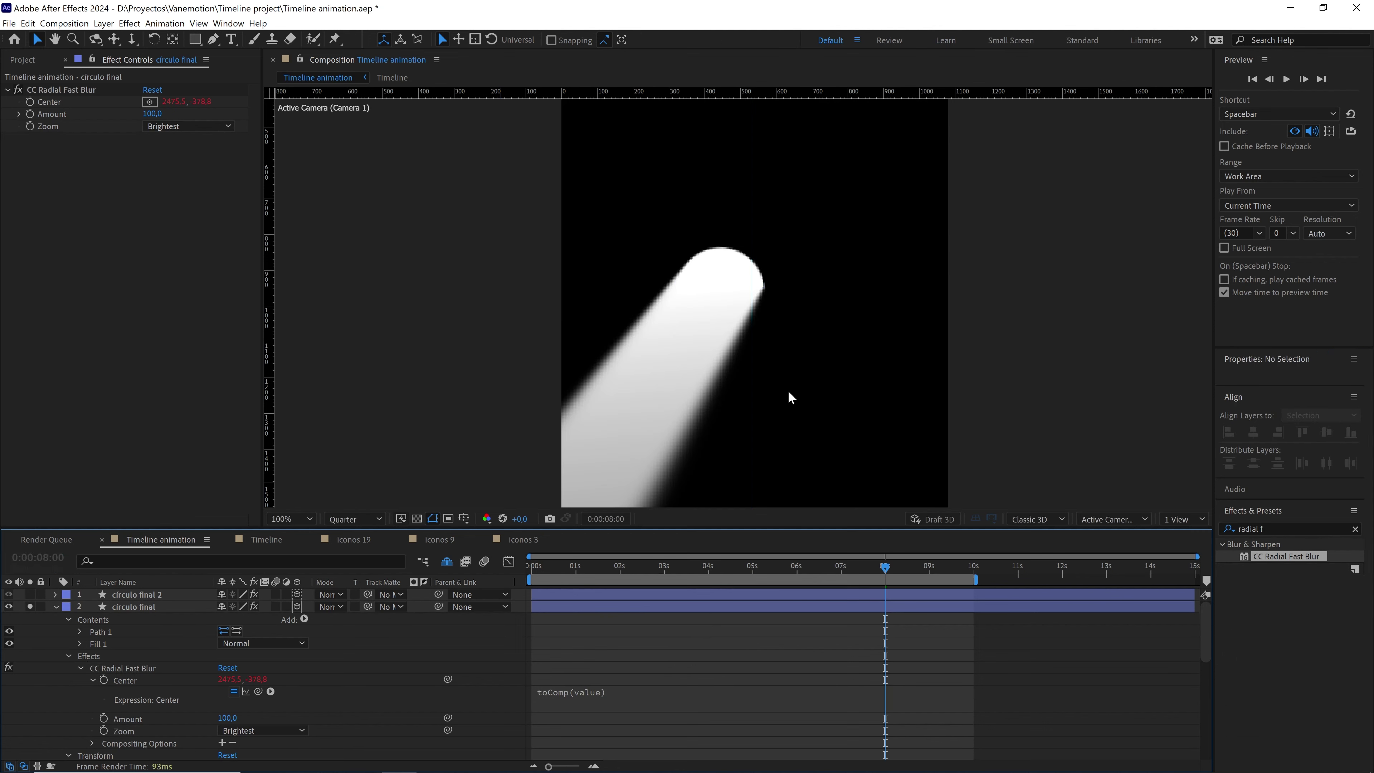
- Try to reposition the radial blur's center point by hand in the composition view, moving it closer to the half circle
{"action": "scroll", "coordinate": [788, 388], "scroll_direction": "down", "scroll_amount": 1}
{"action": "left_click", "coordinate": [89, 89]}
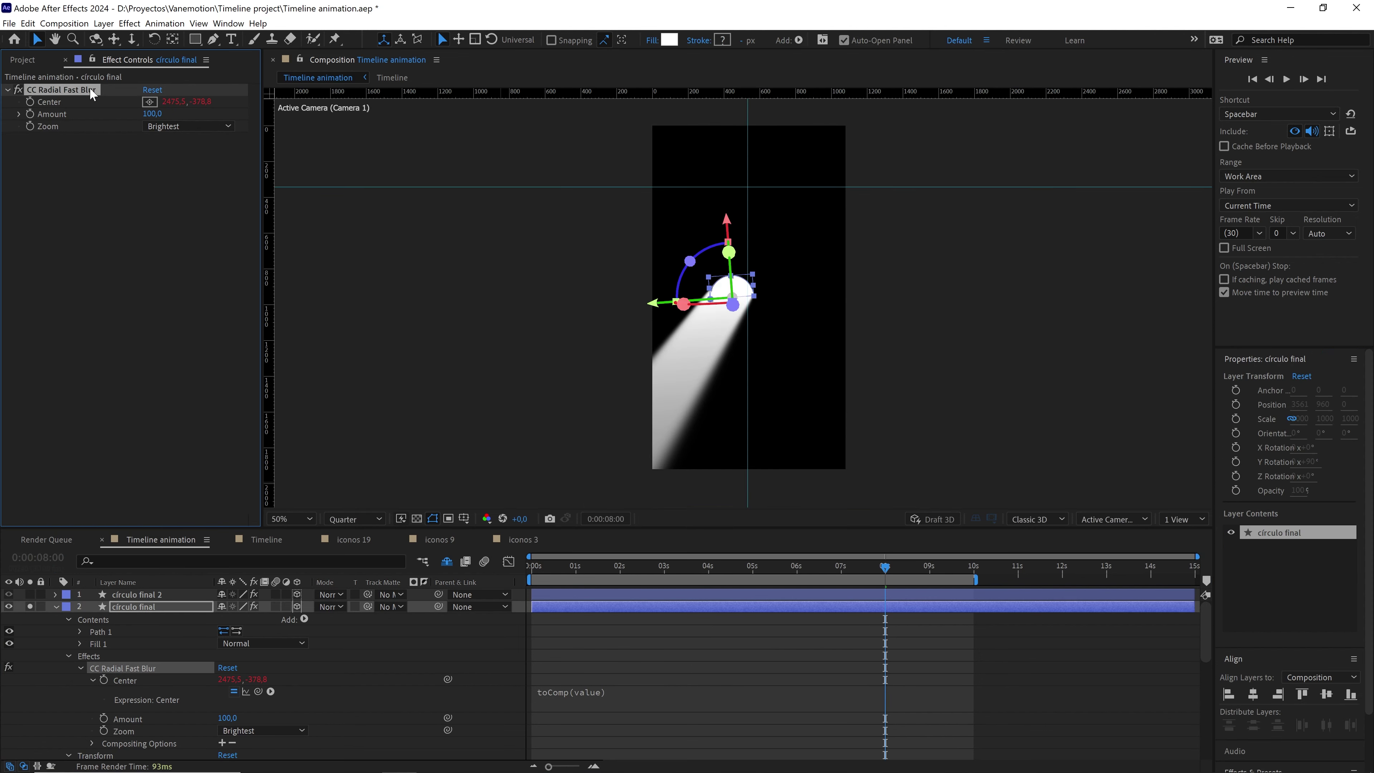
{"action": "scroll", "coordinate": [777, 316], "scroll_direction": "down", "scroll_amount": 1}
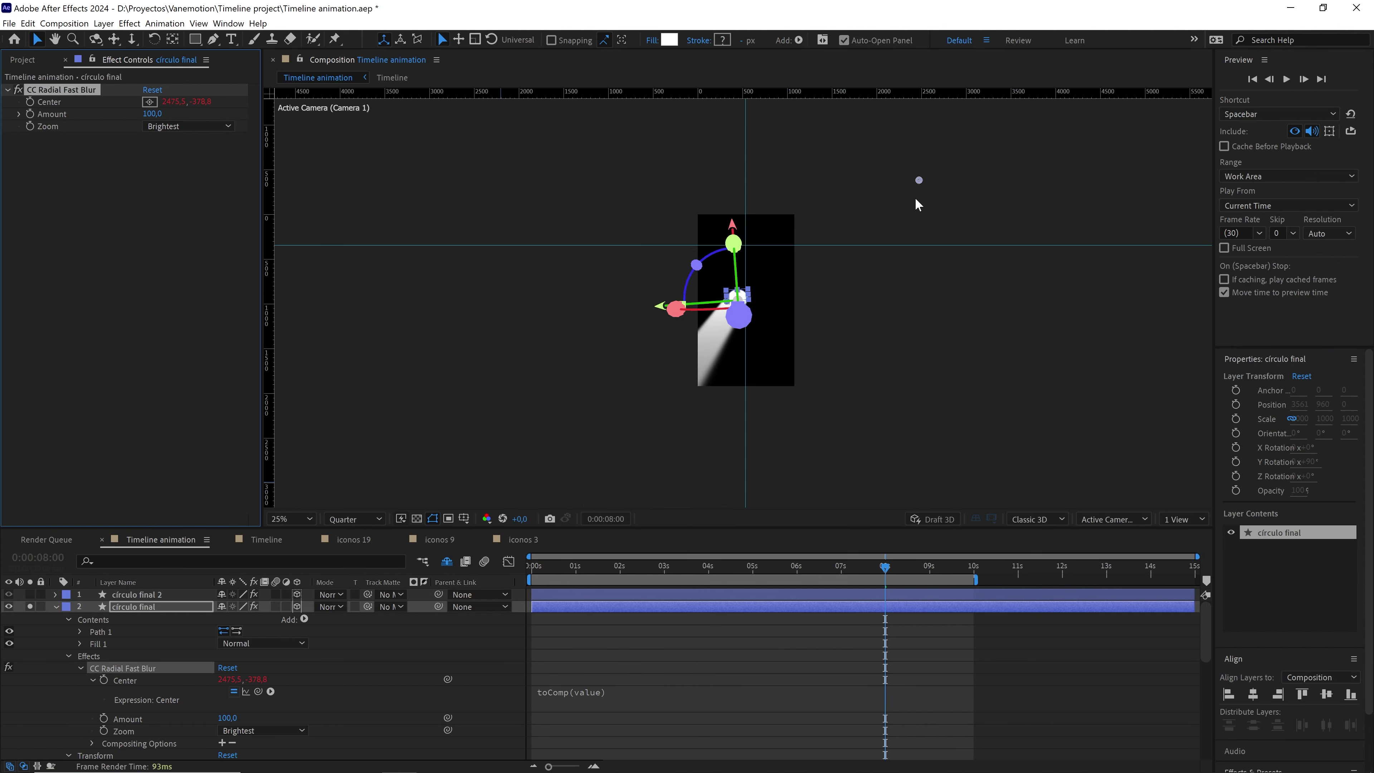
{"action": "left_click_drag", "start_coordinate": [917, 182], "coordinate": [818, 215]}
{"action": "scroll", "coordinate": [803, 256], "scroll_direction": "up", "scroll_amount": 1}
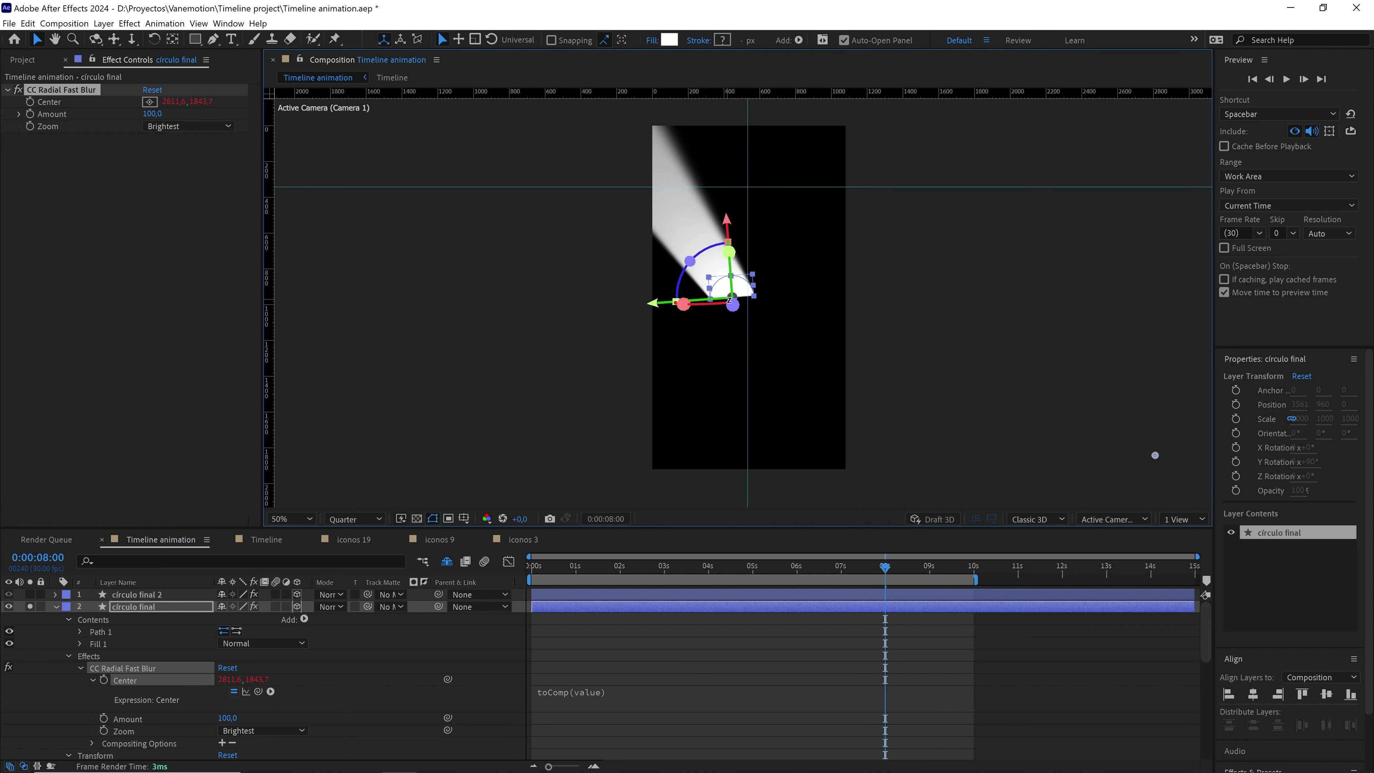
{"action": "scroll", "coordinate": [737, 305], "scroll_direction": "up", "scroll_amount": 4}
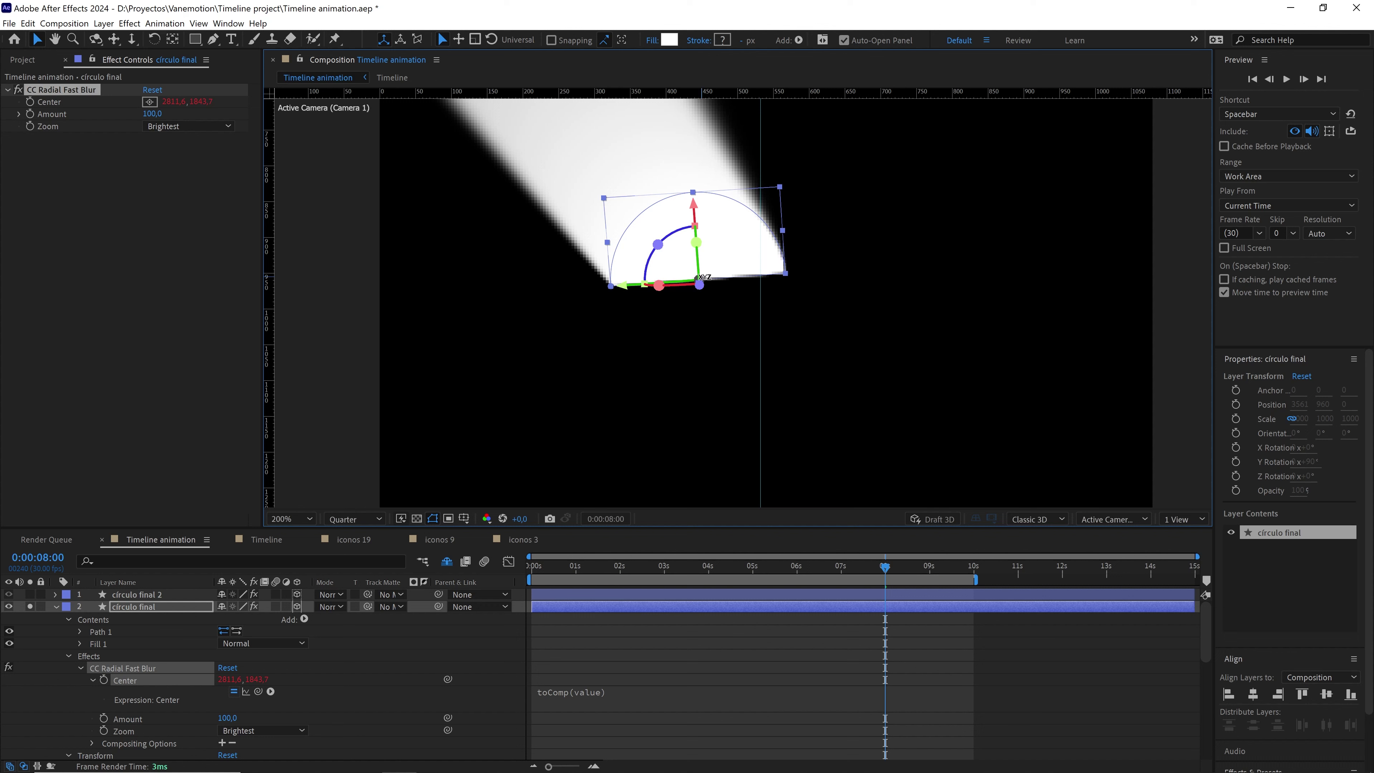
{"action": "scroll", "coordinate": [741, 295], "scroll_direction": "down", "scroll_amount": 4}
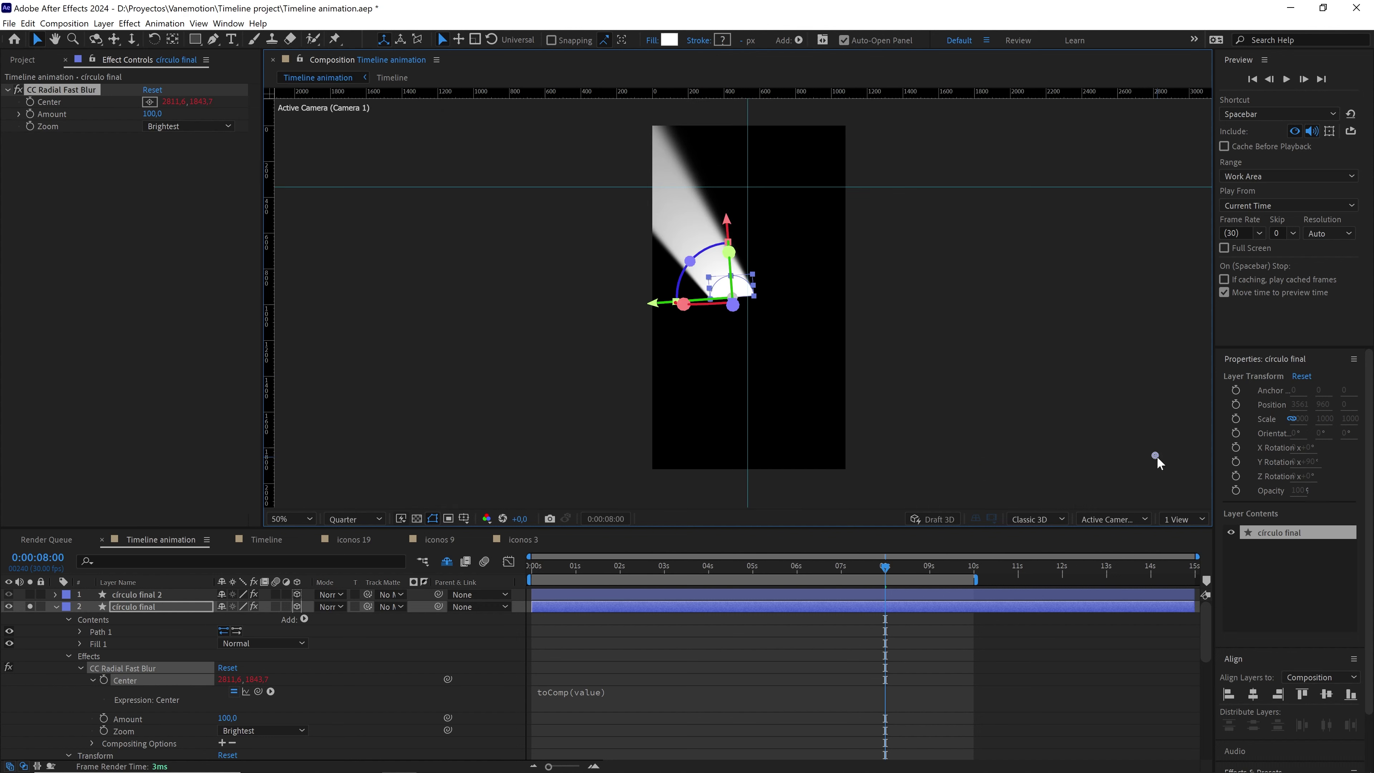
{"action": "left_click_drag", "start_coordinate": [1156, 456], "coordinate": [1119, 446]}
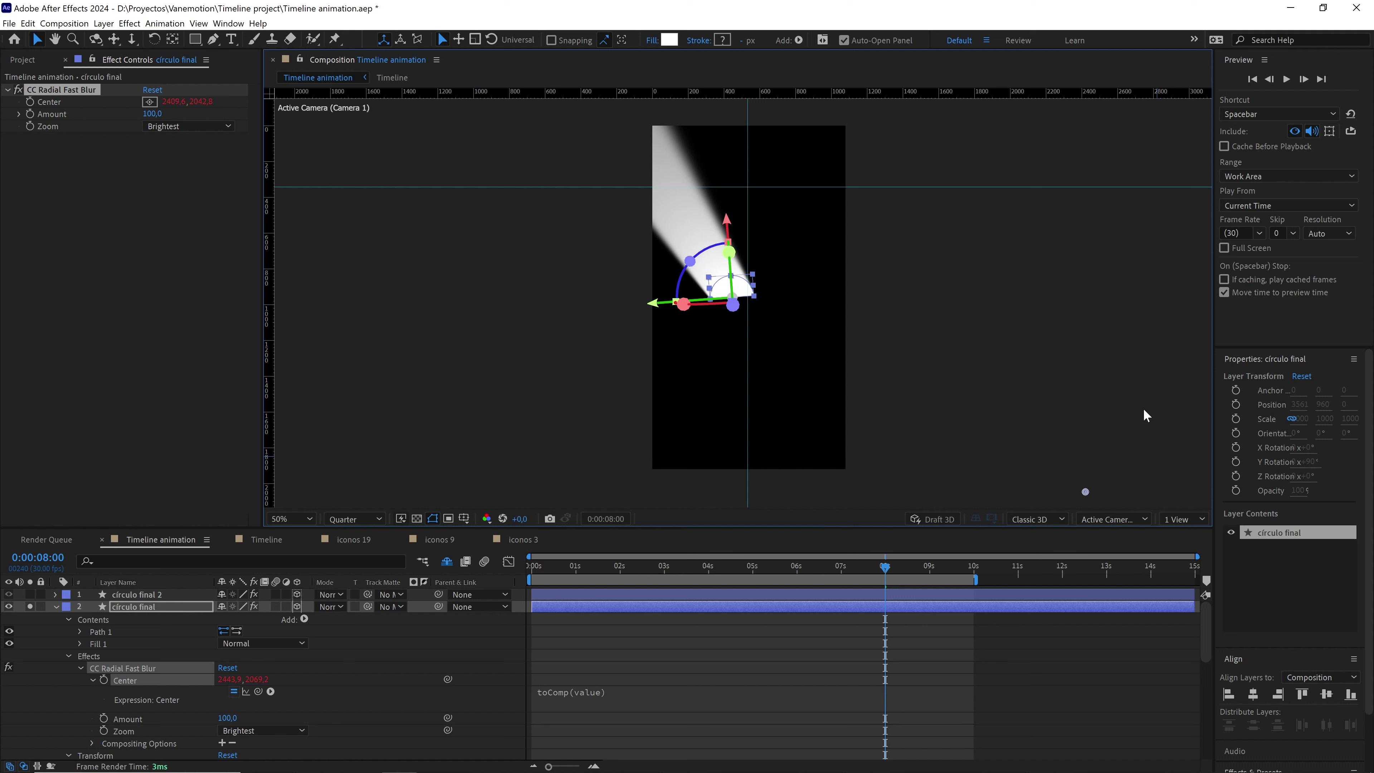
{"action": "mouse_move", "coordinate": [1143, 406]}
{"action": "left_mouse_down"}
{"action": "mouse_move", "coordinate": [1160, 418]}
{"action": "mouse_move", "coordinate": [1143, 416]}
{"action": "mouse_move", "coordinate": [1143, 441]}
{"action": "left_mouse_up"}
{"action": "key", "text": "comma"}
{"action": "key", "text": "period"}
{"action": "left_click_drag", "start_coordinate": [938, 415], "coordinate": [906, 357]}
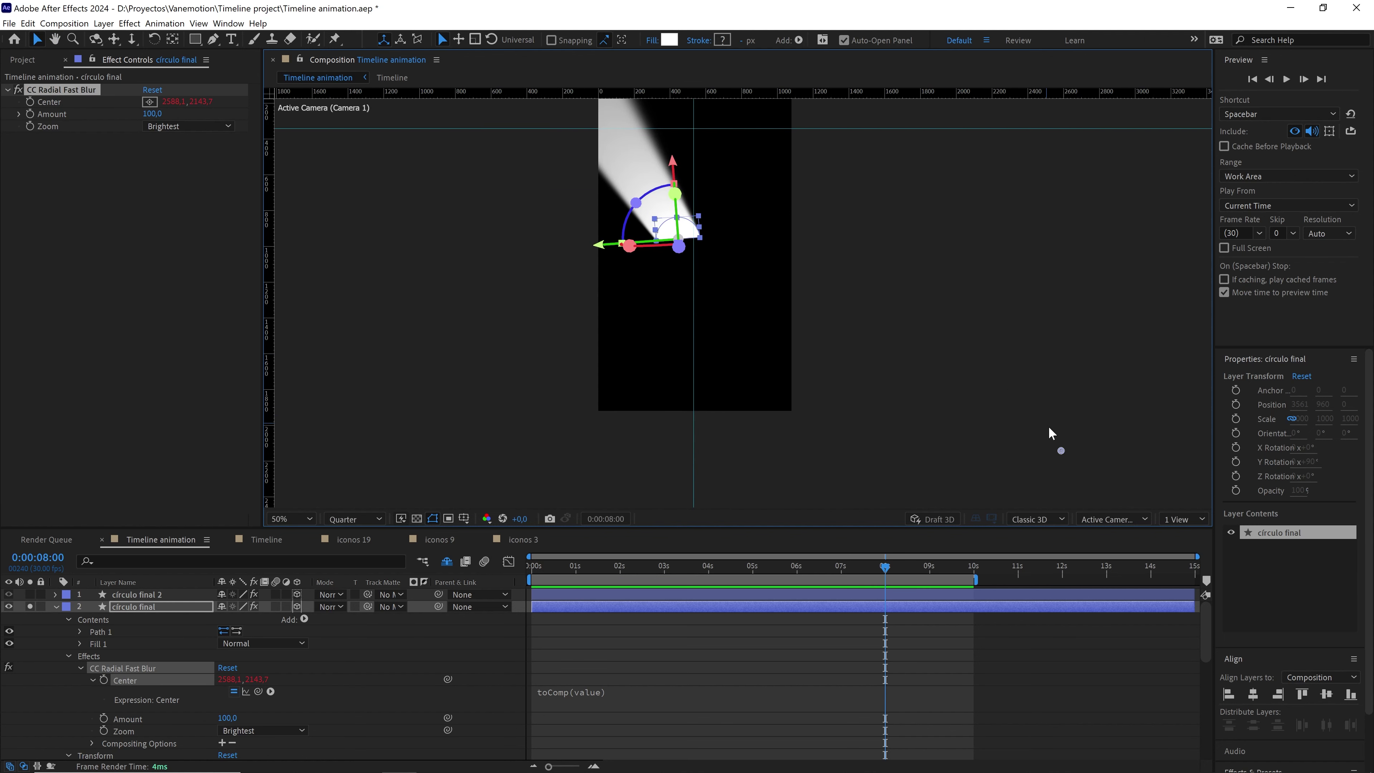
{"action": "left_click_drag", "start_coordinate": [1060, 450], "coordinate": [1072, 394]}
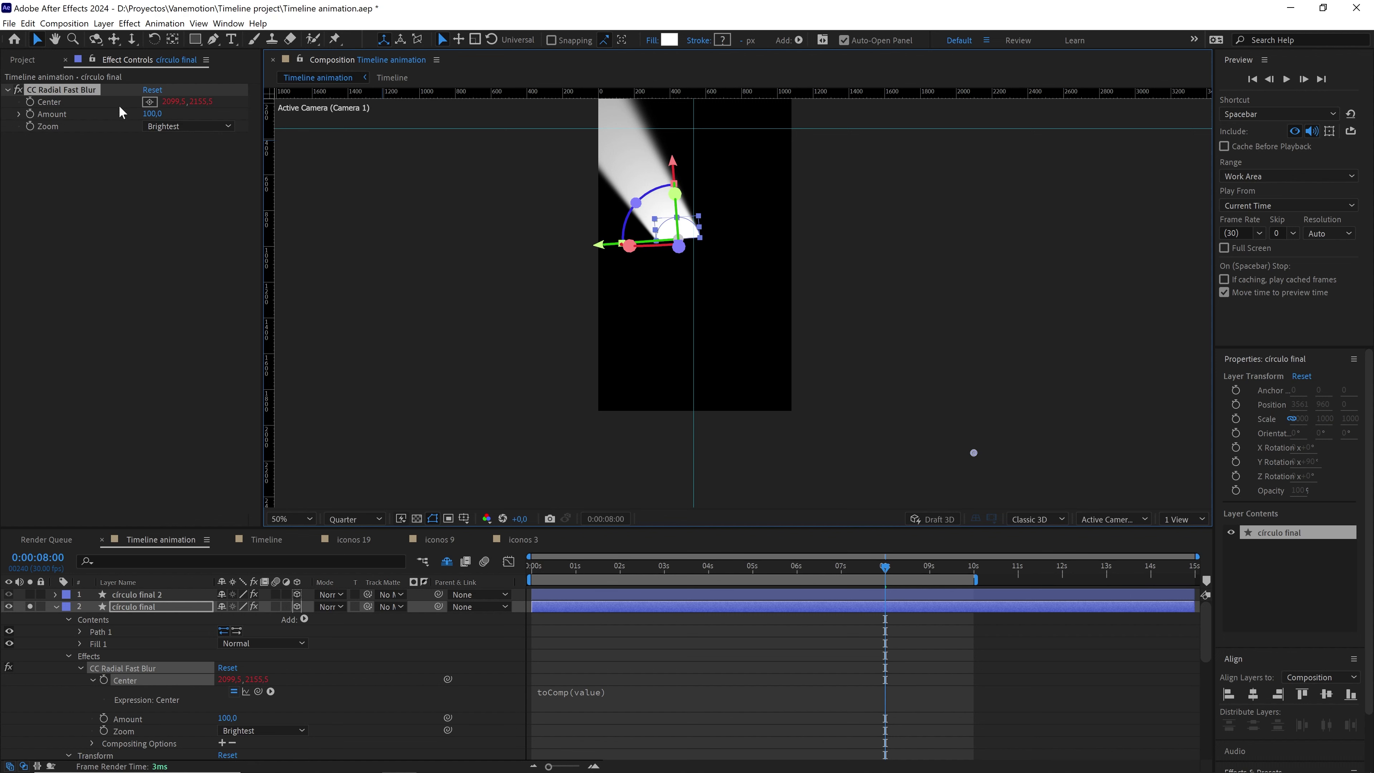
- Set the CC Radial Fast Blur center to 0, 0 so it matches the half circle's anchor point
{"action": "left_click", "coordinate": [172, 102]}
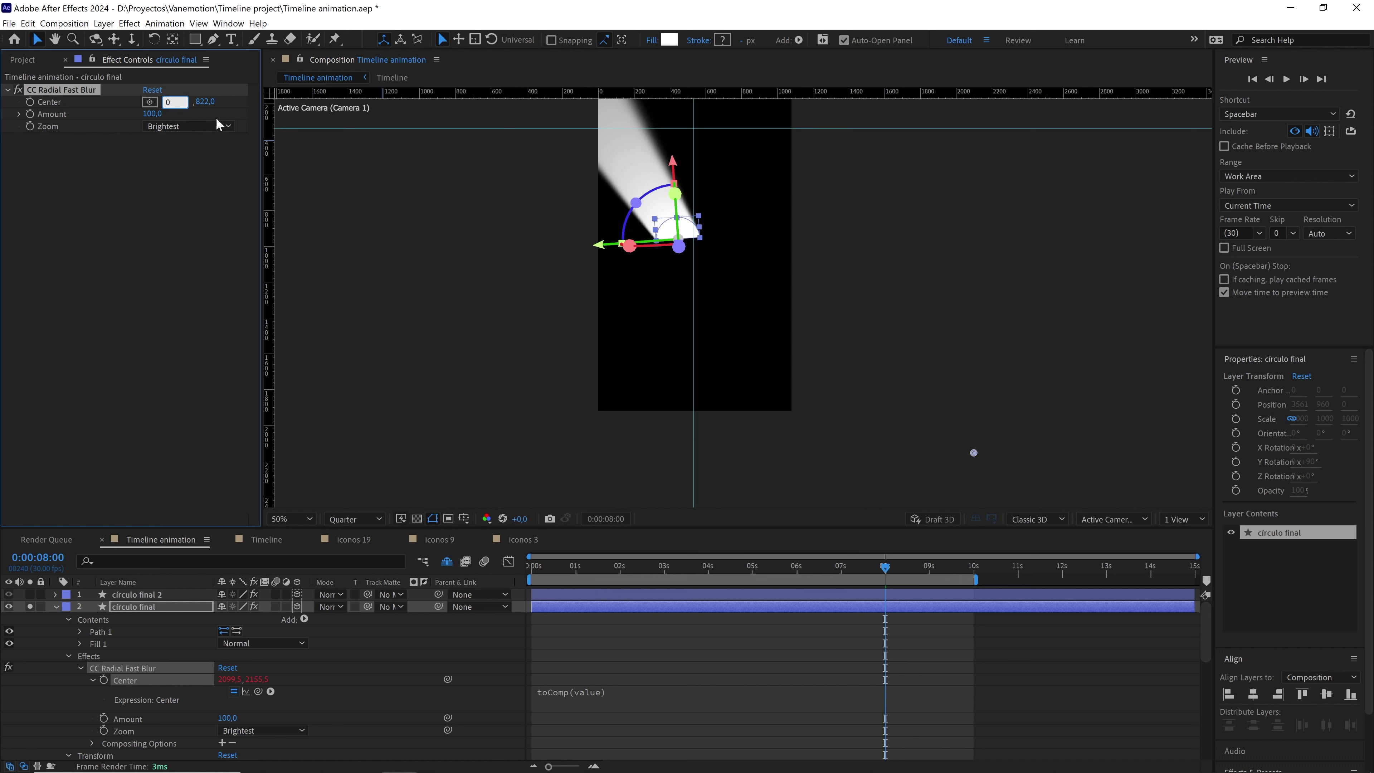
{"action": "left_click", "coordinate": [206, 102]}
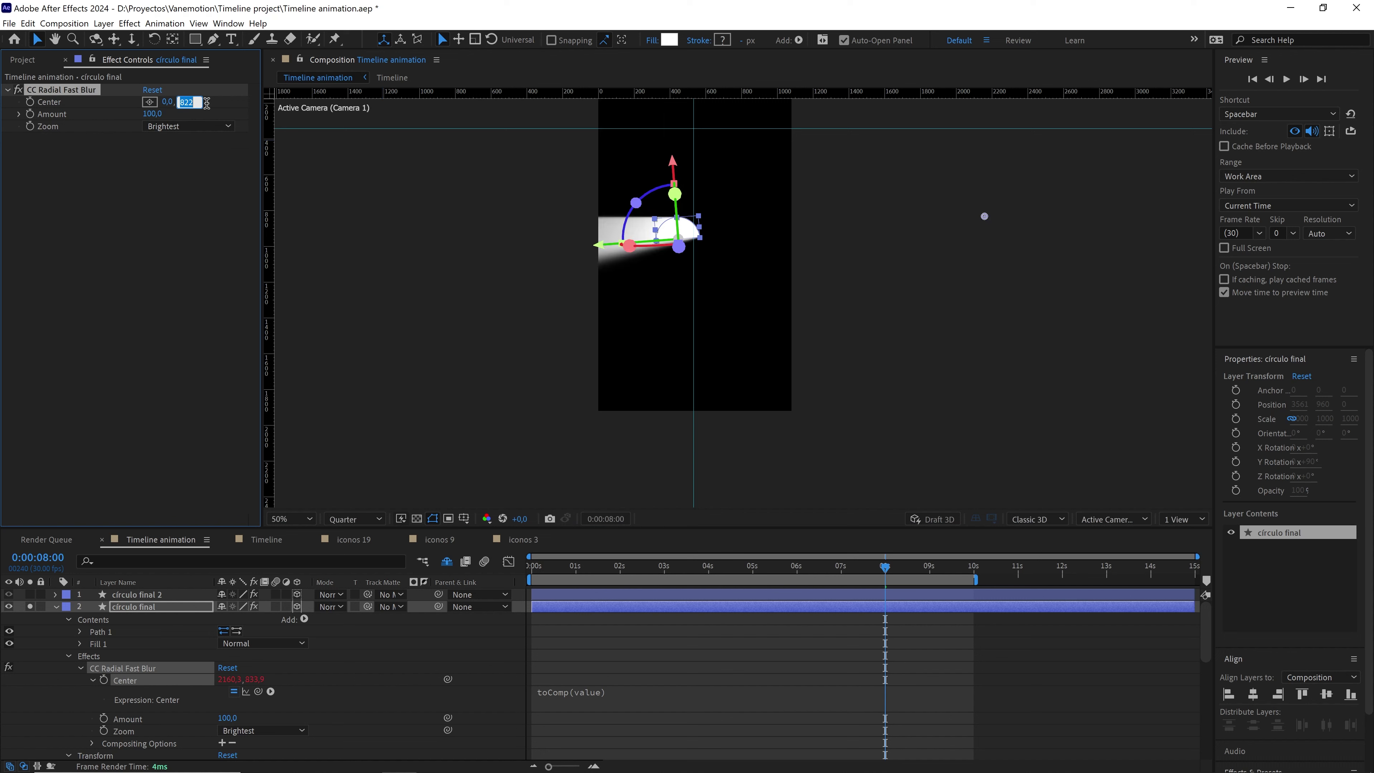
{"action": "key", "text": "Return"}
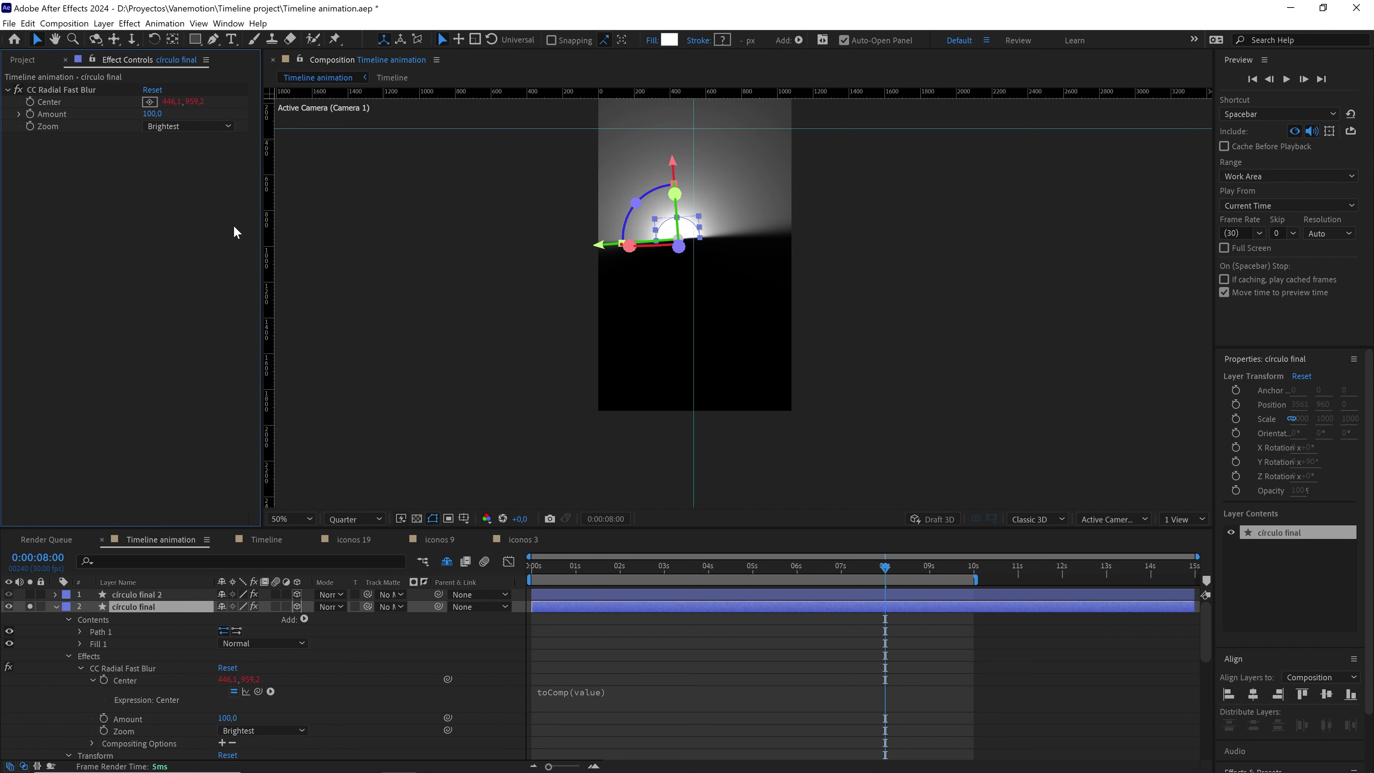
- Examine closely where the radial blur's center sits along the half circle's flat edge
{"action": "key", "text": "space"}
{"action": "left_click_drag", "start_coordinate": [775, 262], "coordinate": [800, 318]}
{"action": "scroll", "coordinate": [798, 317], "scroll_direction": "up", "scroll_amount": 2}
{"action": "scroll", "coordinate": [681, 267], "scroll_direction": "up", "scroll_amount": 2}
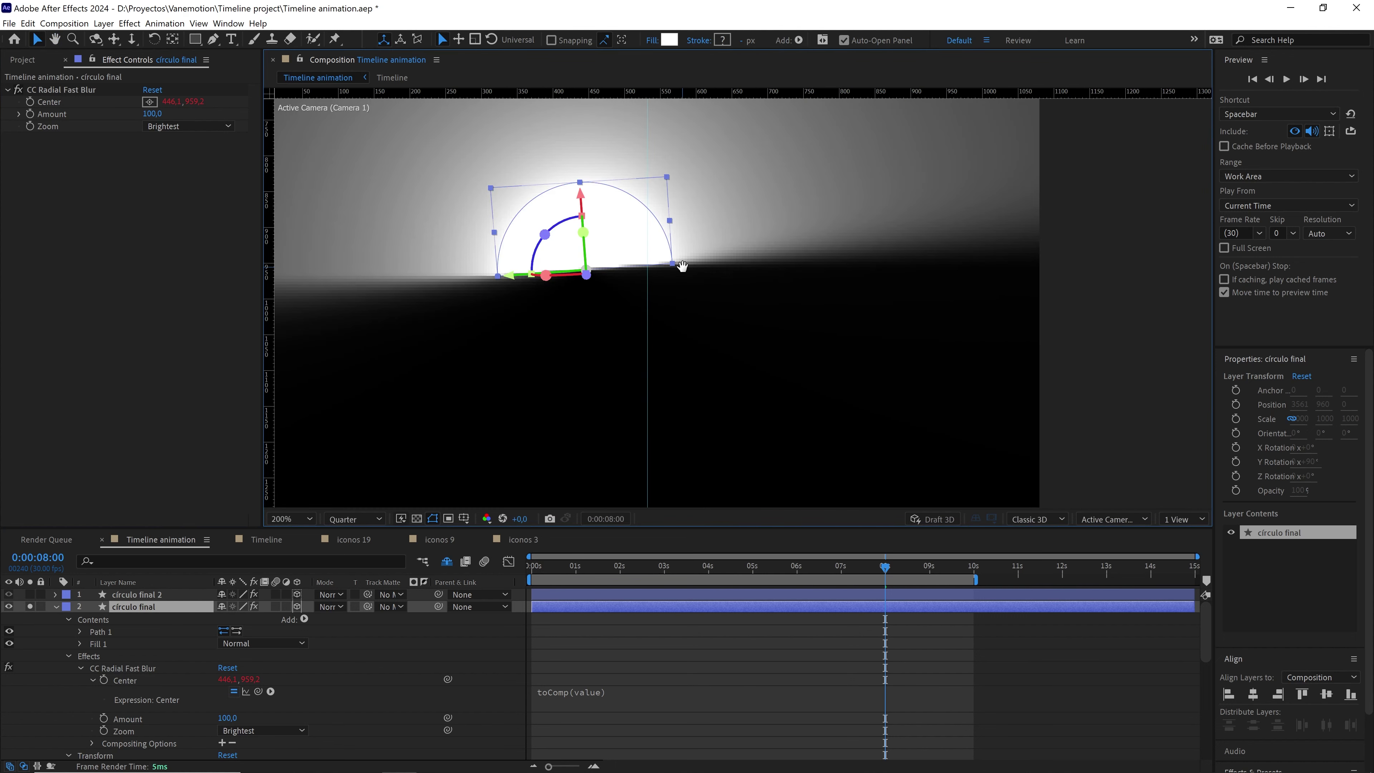
{"action": "key", "text": "space"}
{"action": "left_click_drag", "start_coordinate": [682, 266], "coordinate": [760, 272]}
{"action": "left_click", "coordinate": [88, 90]}
{"action": "scroll", "coordinate": [744, 308], "scroll_direction": "up", "scroll_amount": 1}
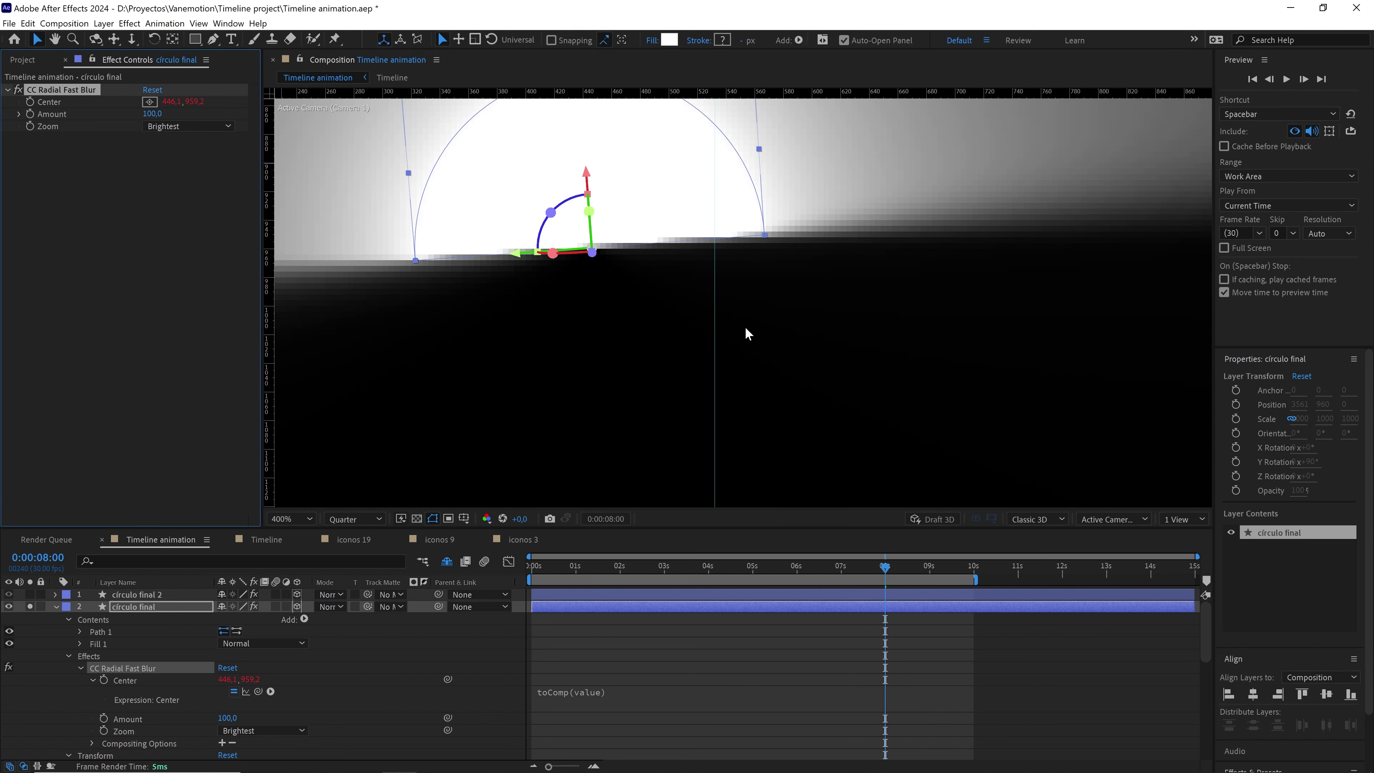
{"action": "key", "text": "space"}
{"action": "left_click_drag", "start_coordinate": [637, 268], "coordinate": [706, 280]}
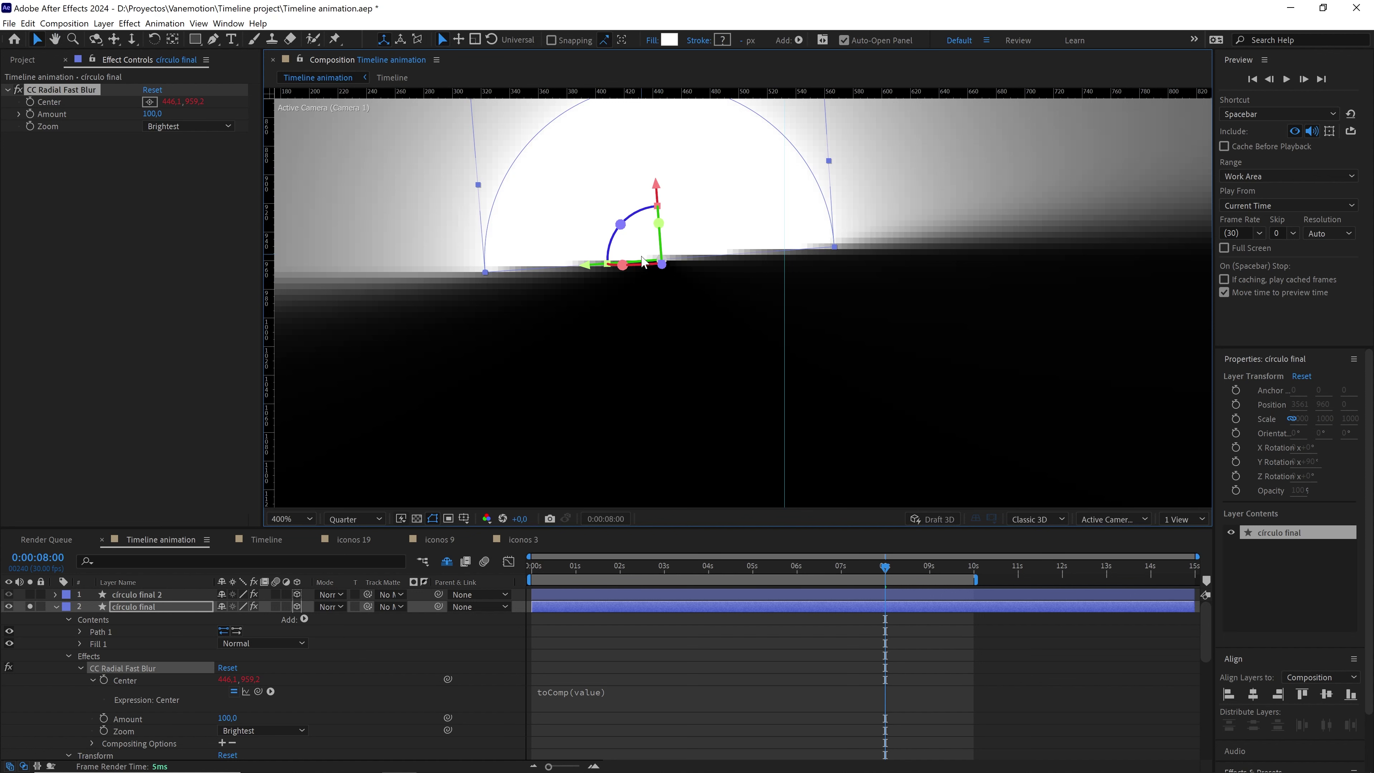
{"action": "scroll", "coordinate": [662, 263], "scroll_direction": "down", "scroll_amount": 6}
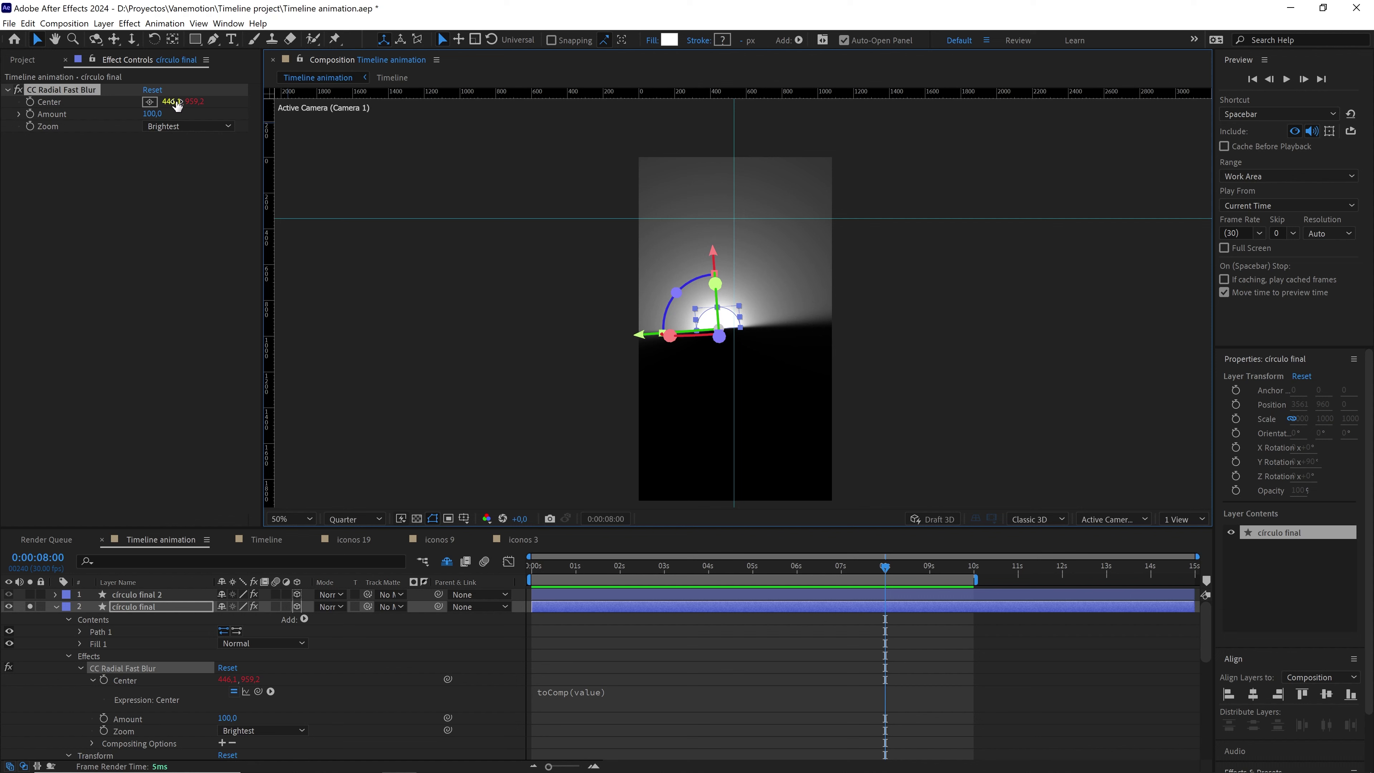
- Lower the radial blur's center below the half circle to narrow the upward rays, and check them back to 0:00:07:07
{"action": "left_click_drag", "start_coordinate": [177, 104], "coordinate": [130, 106]}
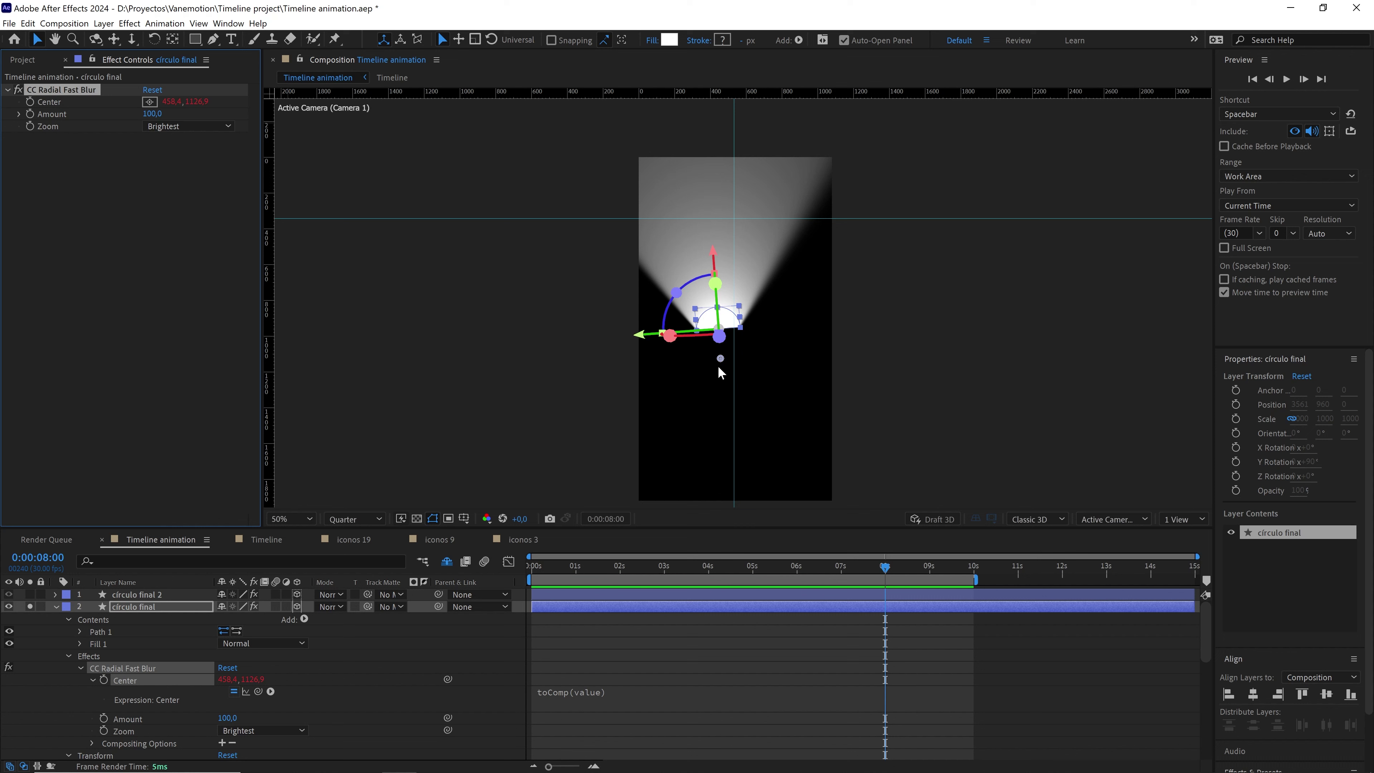
{"action": "left_click_drag", "start_coordinate": [176, 105], "coordinate": [110, 119]}
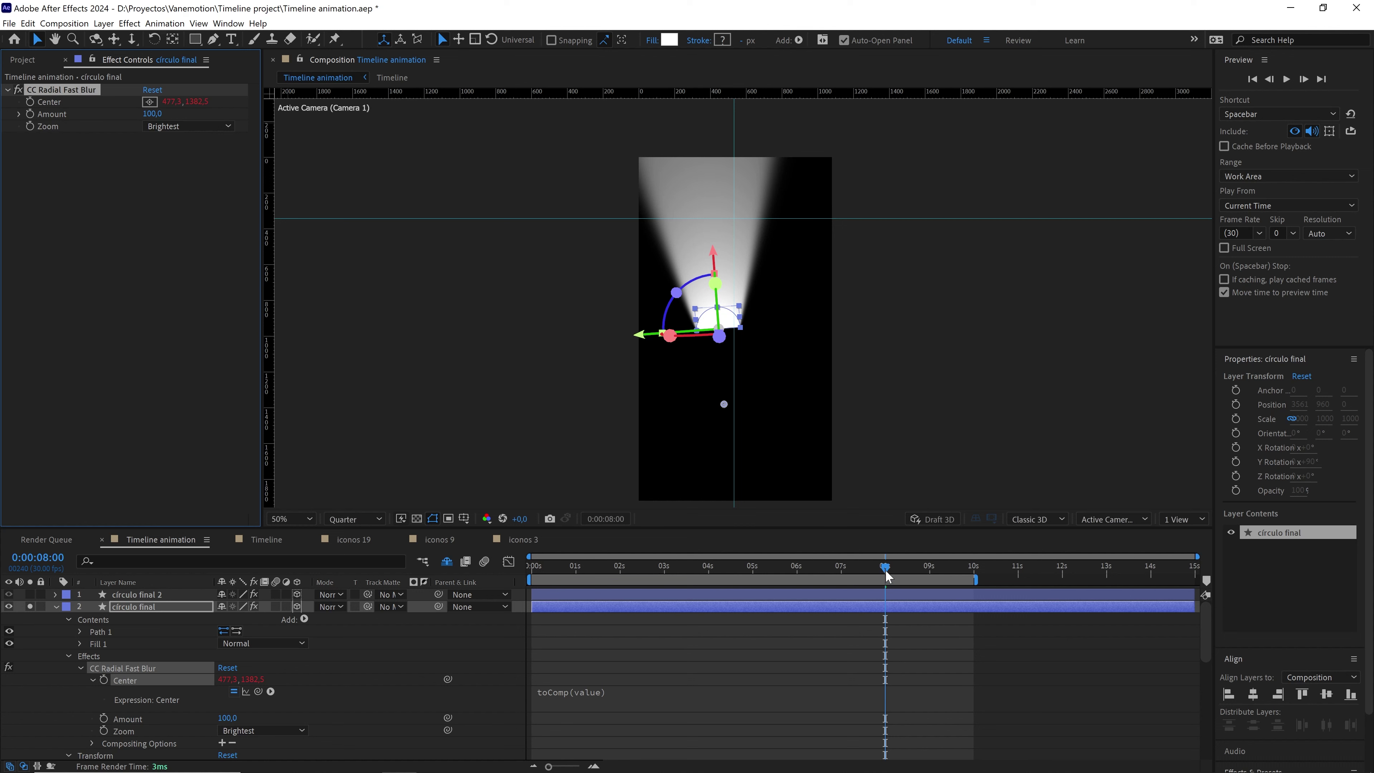
{"action": "left_click_drag", "start_coordinate": [887, 576], "coordinate": [851, 566]}
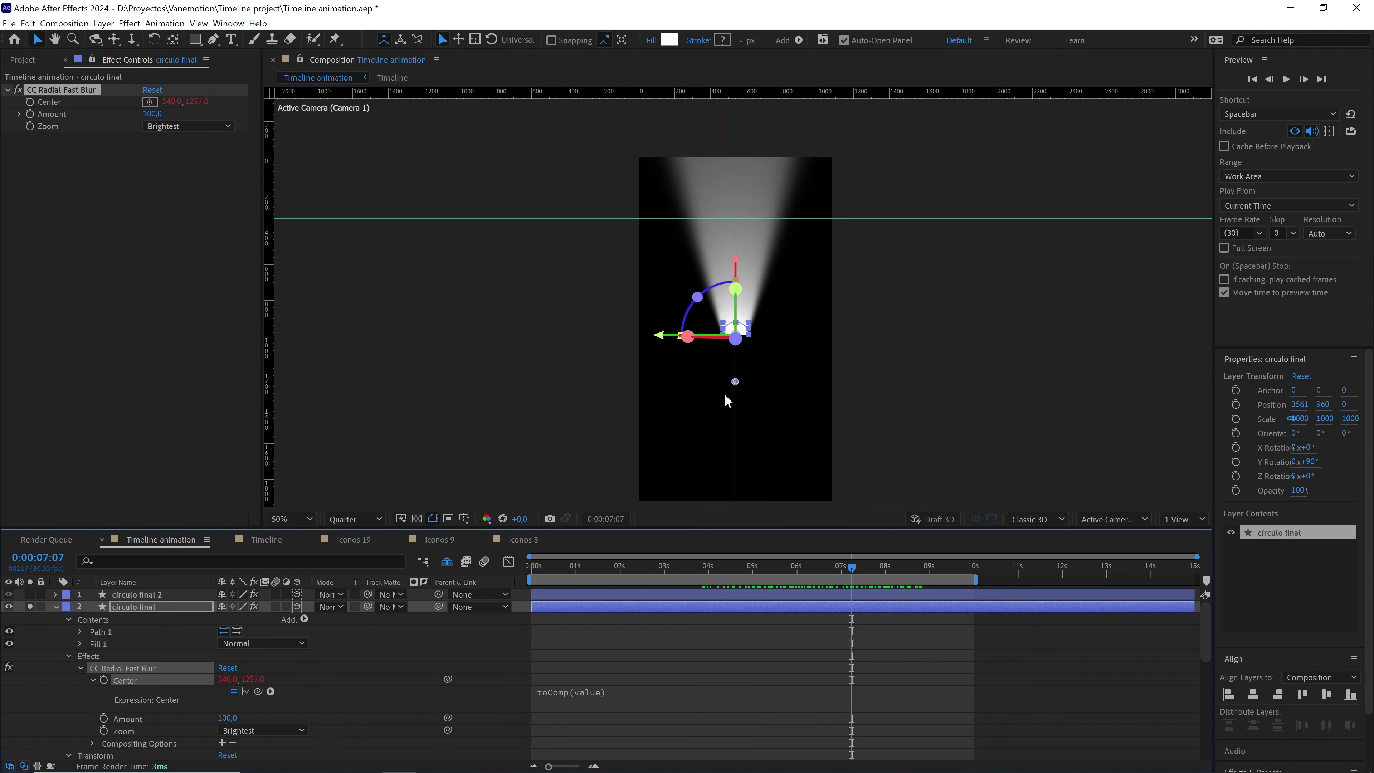
- Collapse and unsolo the círculo final layer, and set its blending mode to Overlay
{"action": "left_click", "coordinate": [55, 607]}
{"action": "left_click", "coordinate": [30, 606]}
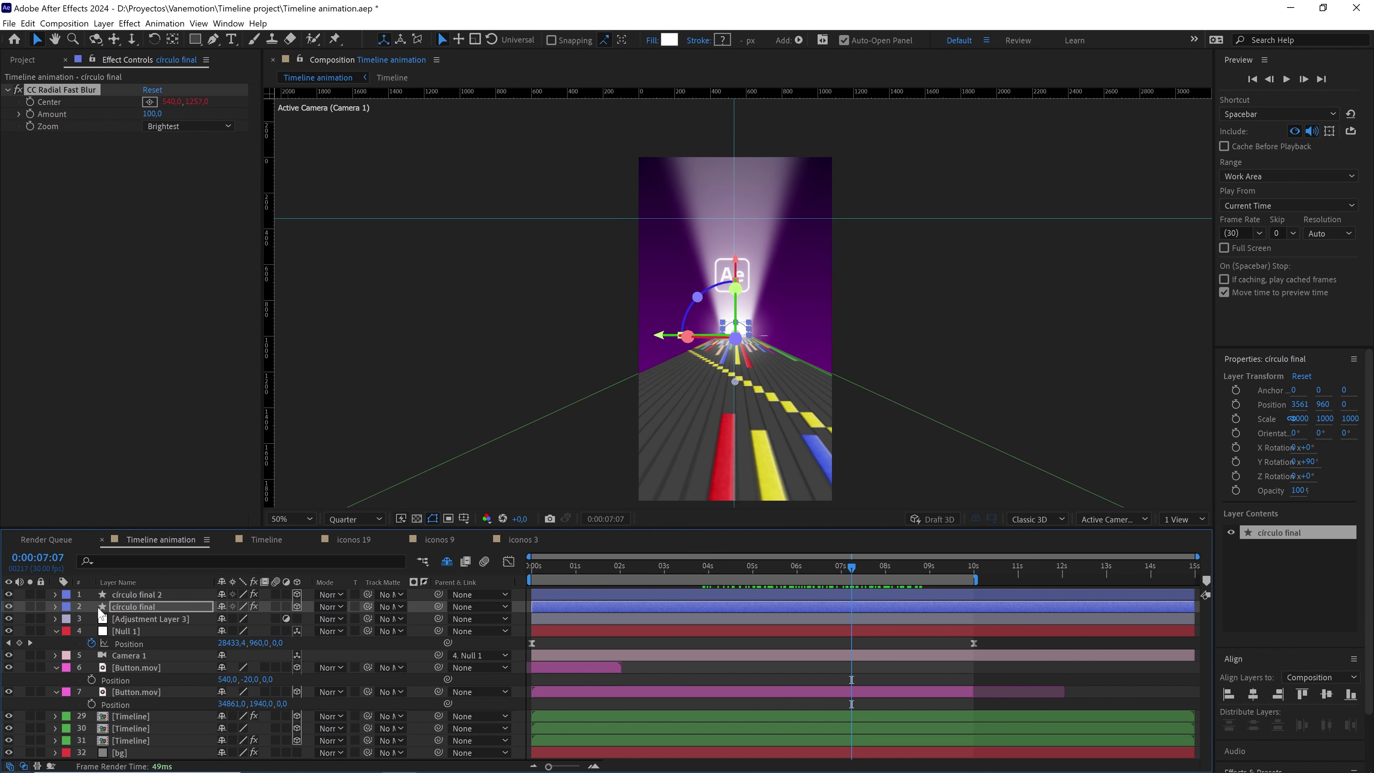
{"action": "left_click", "coordinate": [158, 606]}
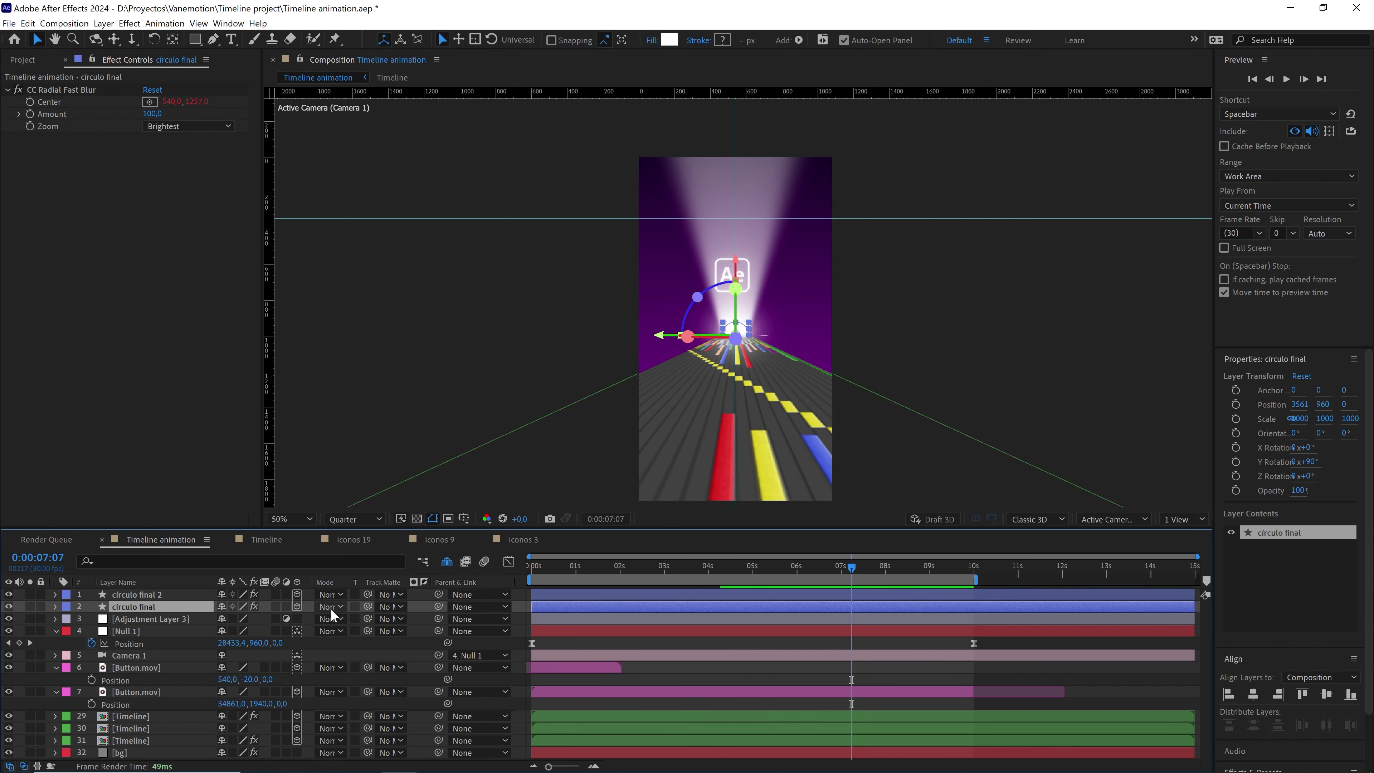
{"action": "key", "text": "F4"}
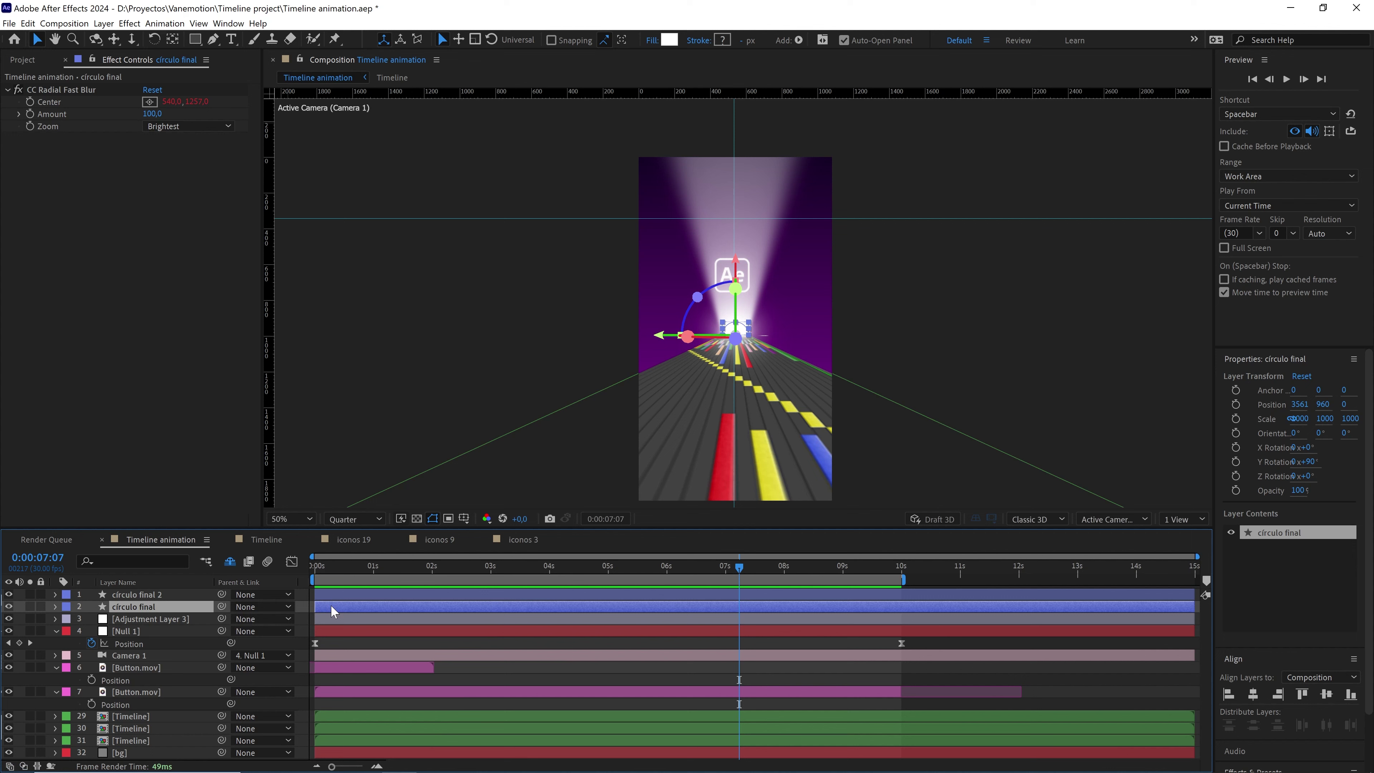
{"action": "key", "text": "F4"}
{"action": "left_click", "coordinate": [331, 605]}
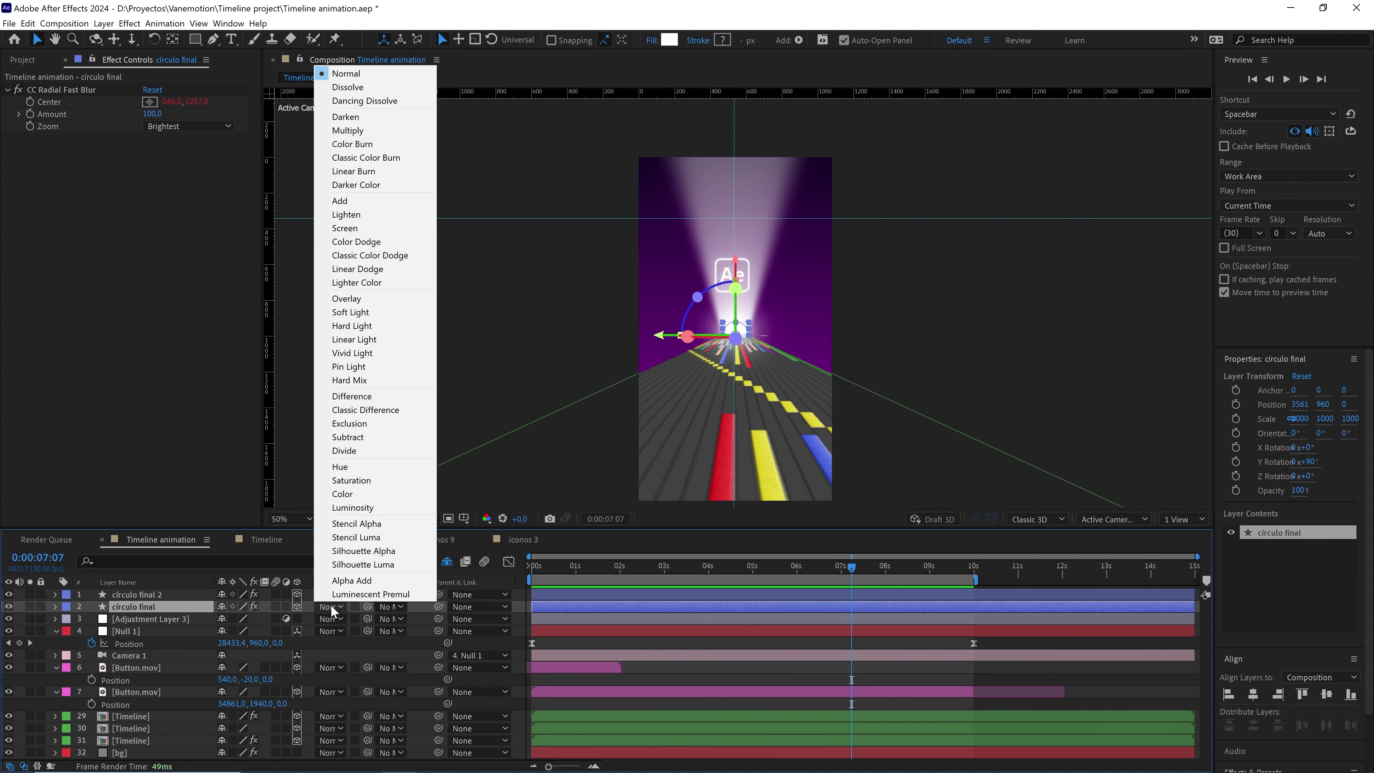
{"action": "left_click", "coordinate": [359, 301]}
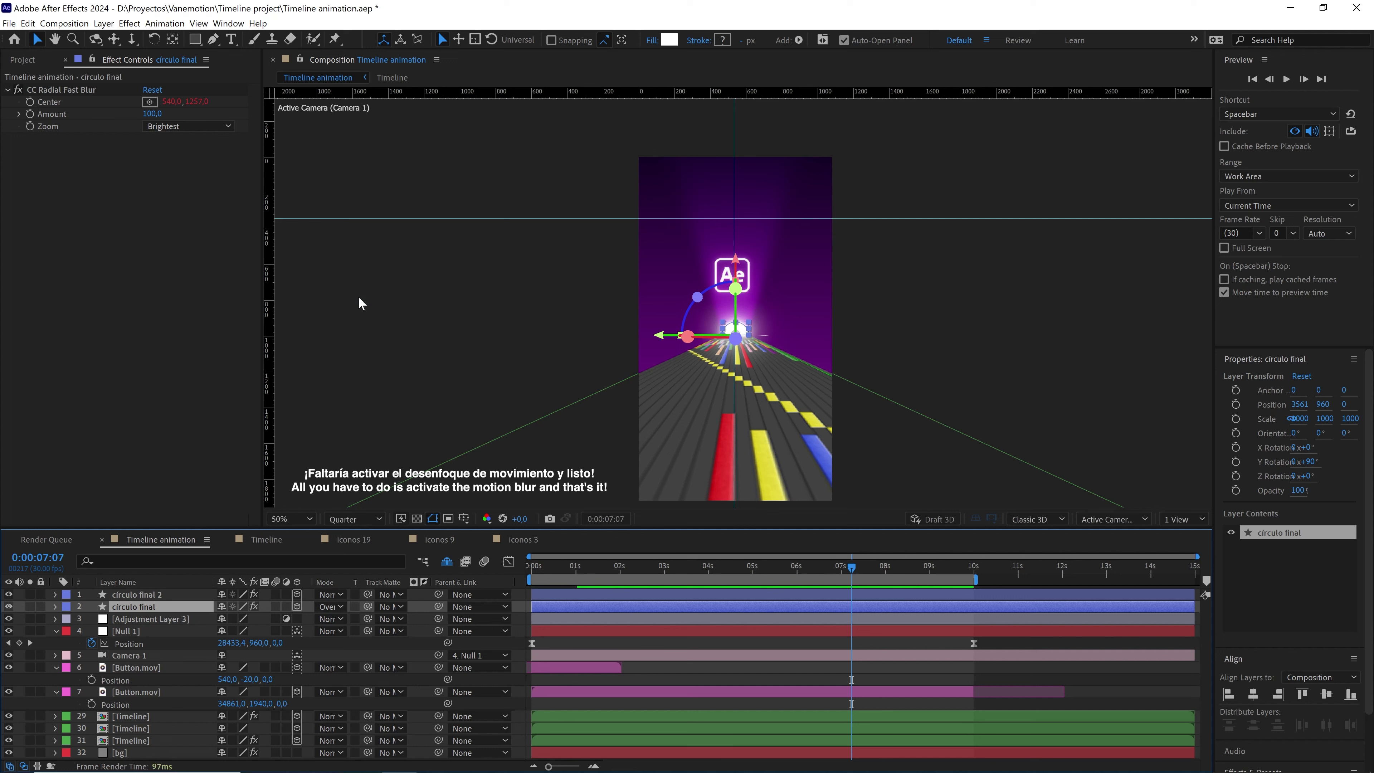
- Deselect all layers and preview the complete animation from 0:00:00:00
{"action": "left_click", "coordinate": [940, 640]}
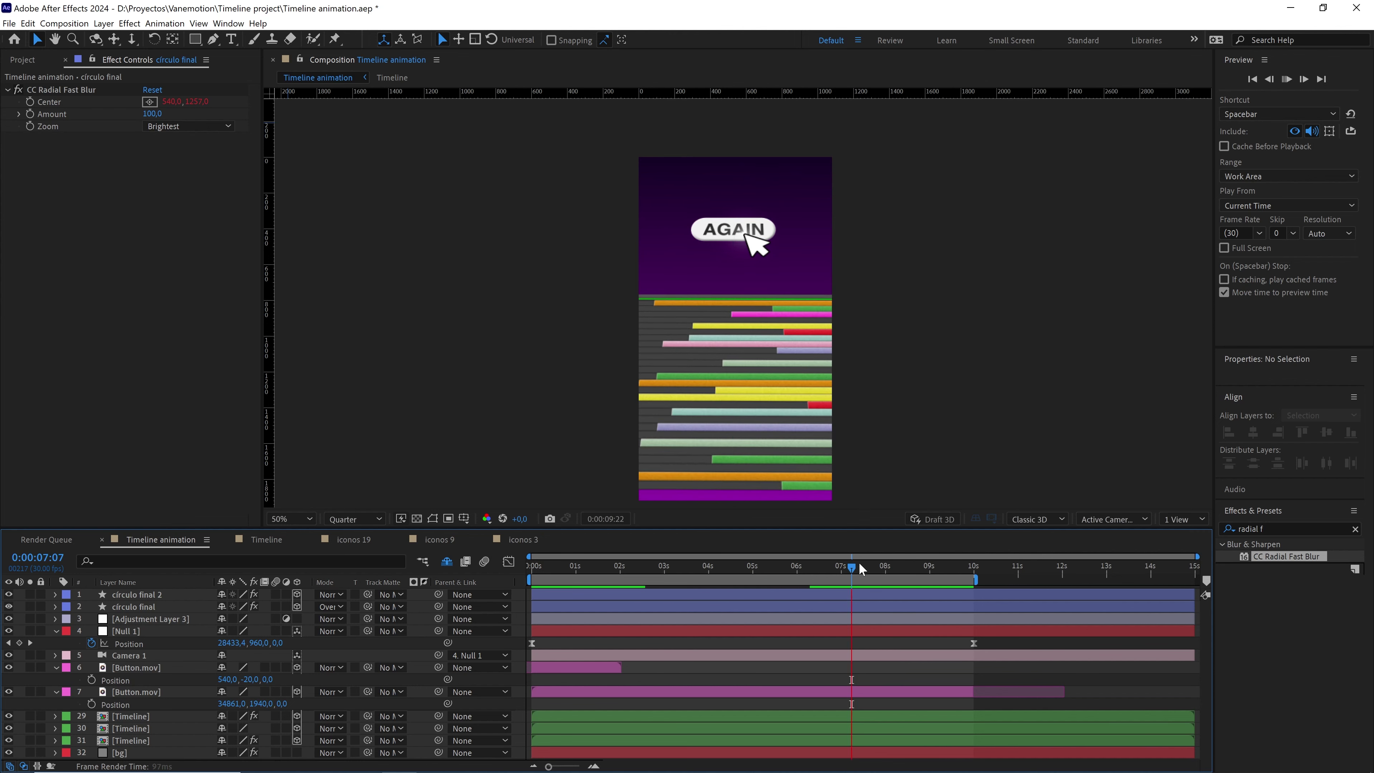
{"action": "left_click_drag", "start_coordinate": [859, 562], "coordinate": [515, 568]}
{"action": "key", "text": "space"}
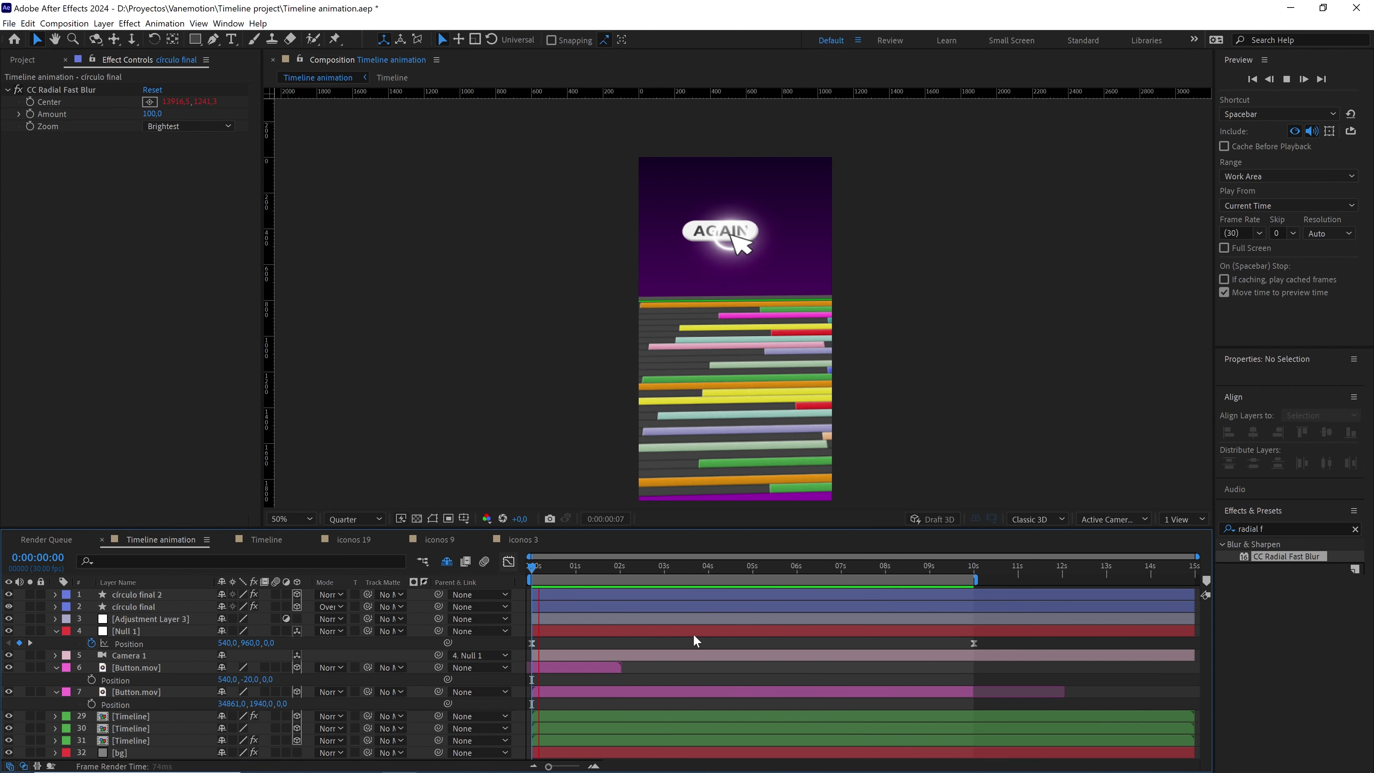